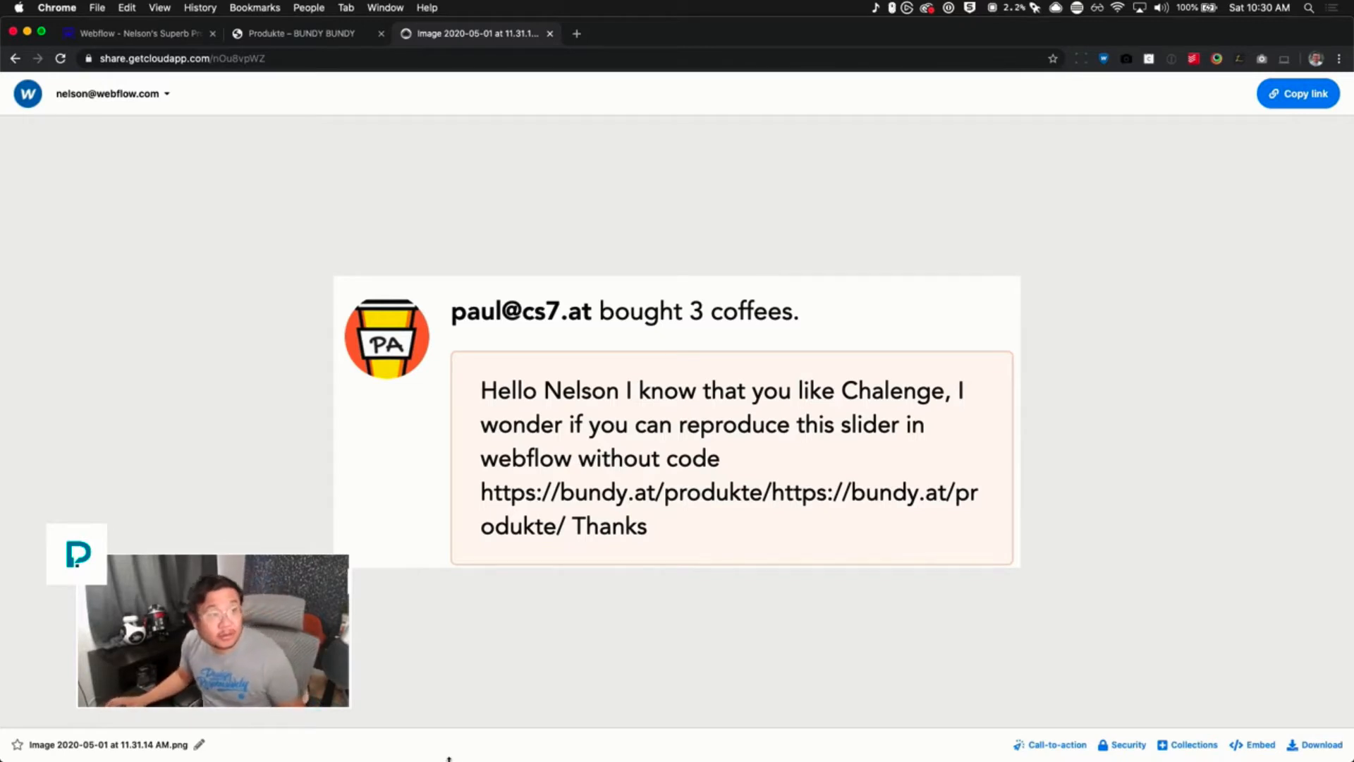
Examine how the BUNDY BUNDY products slider animates its number, images and description when switching between products 01 to 06
{"action": "left_click", "coordinate": [308, 30]}
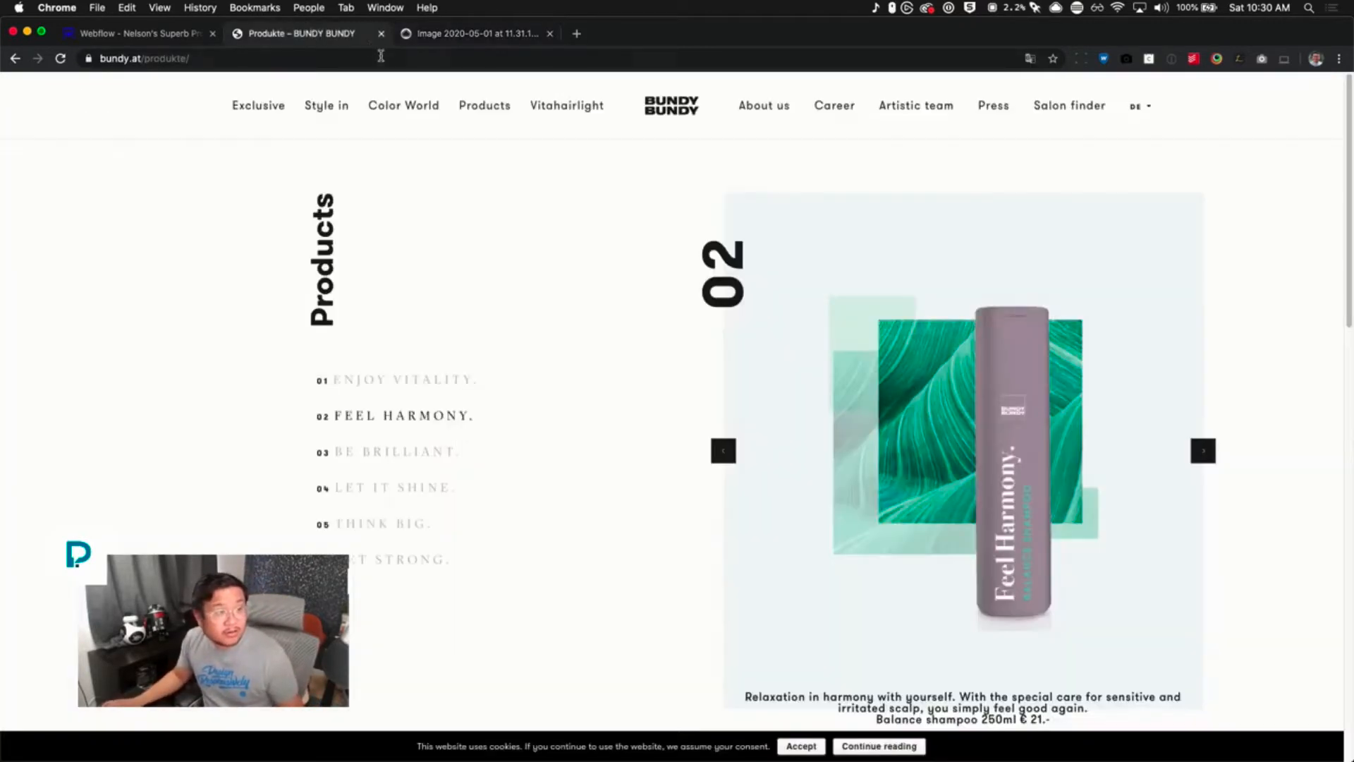
{"action": "left_click", "coordinate": [403, 381]}
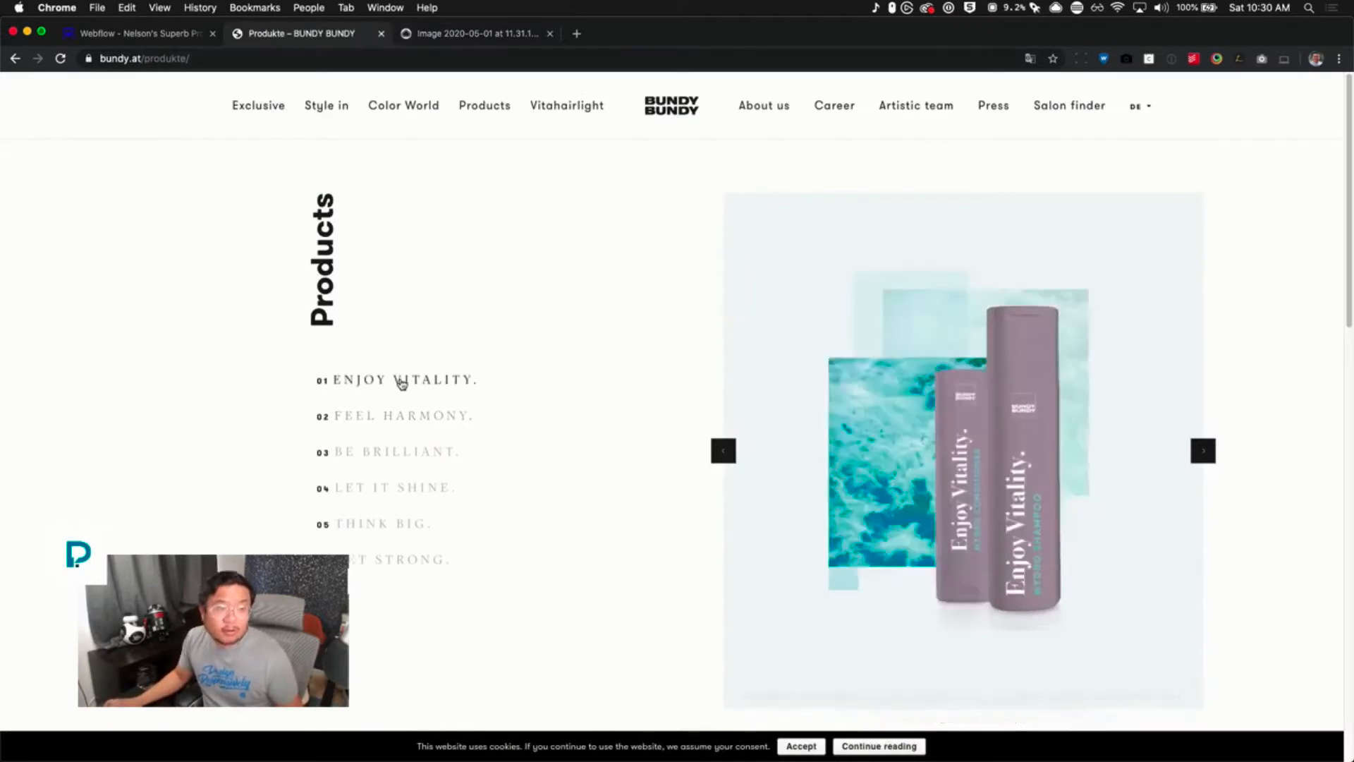
{"action": "left_click", "coordinate": [389, 416]}
{"action": "left_click", "coordinate": [388, 454]}
{"action": "left_click", "coordinate": [389, 487]}
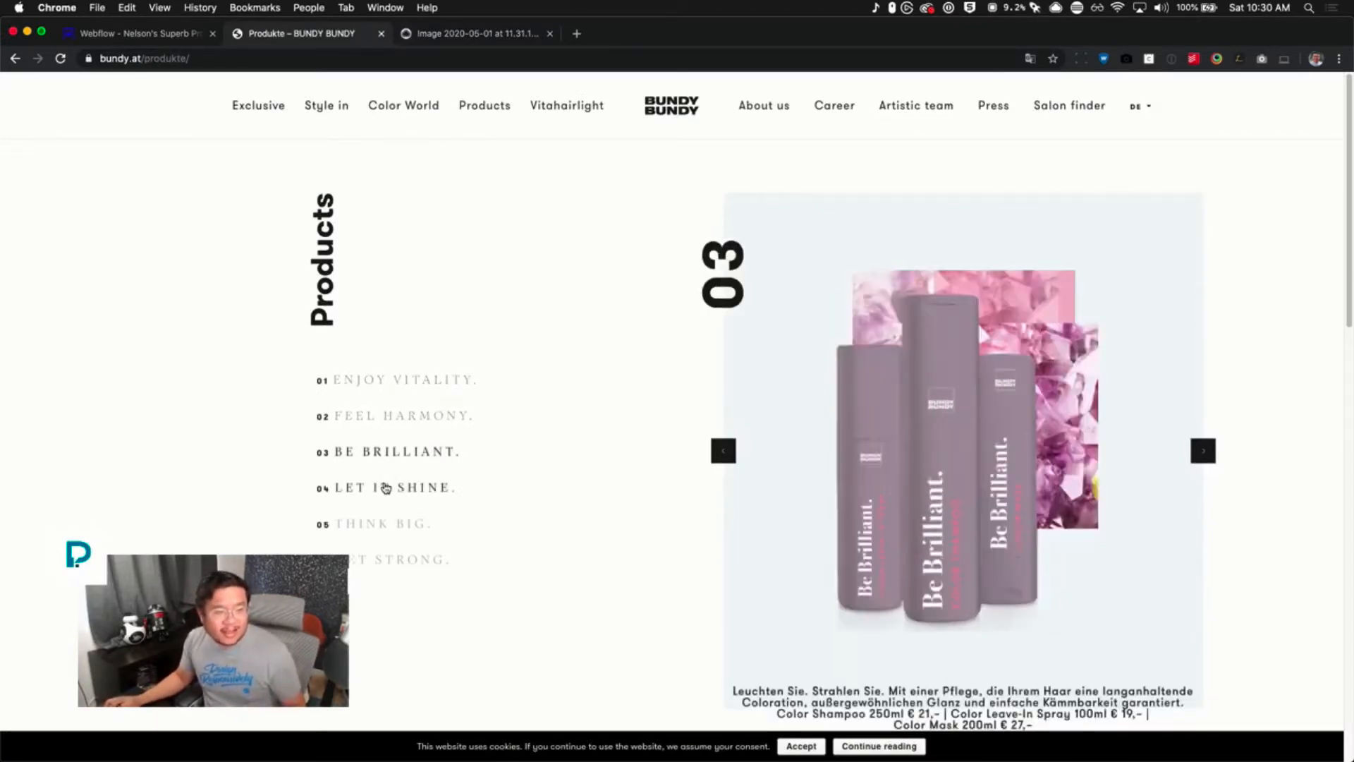
{"action": "left_click", "coordinate": [381, 525]}
{"action": "left_click", "coordinate": [378, 561]}
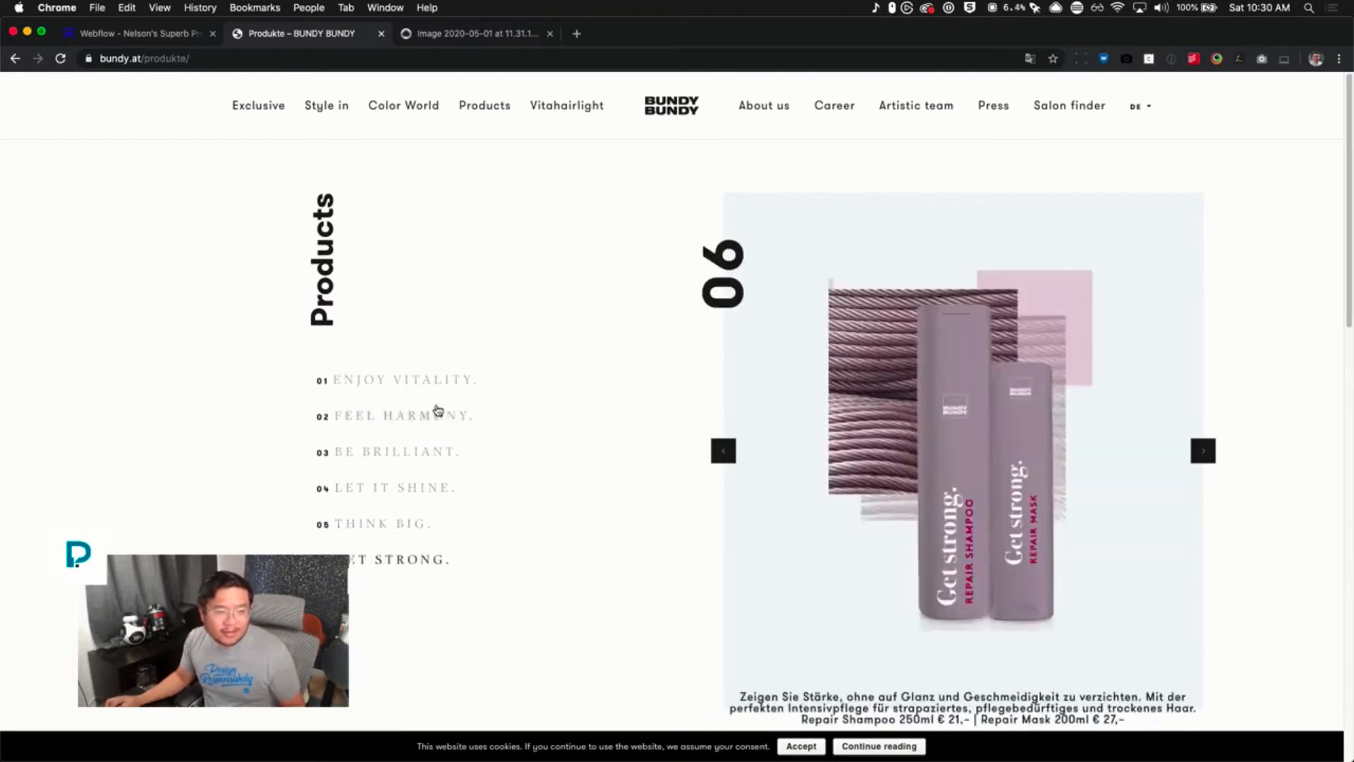
{"action": "left_click", "coordinate": [444, 385]}
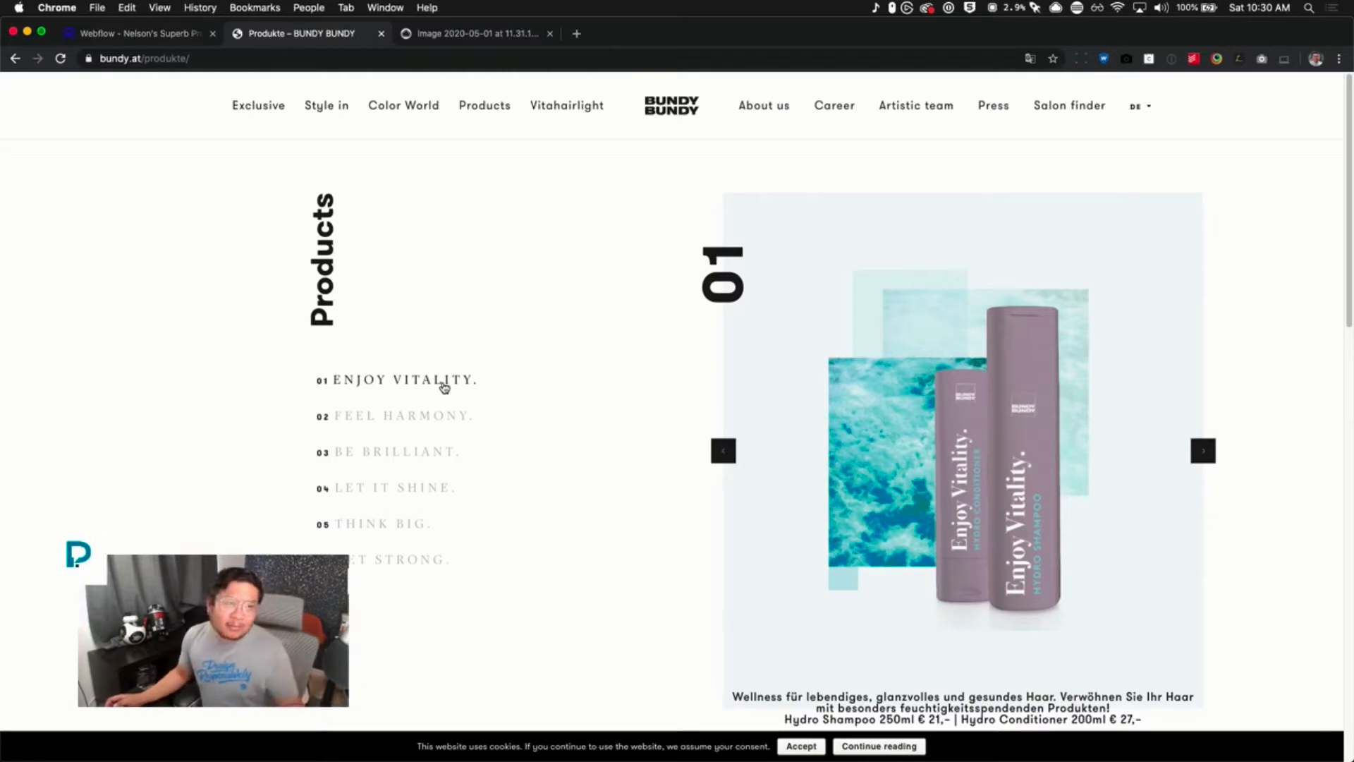
{"action": "left_click", "coordinate": [432, 427]}
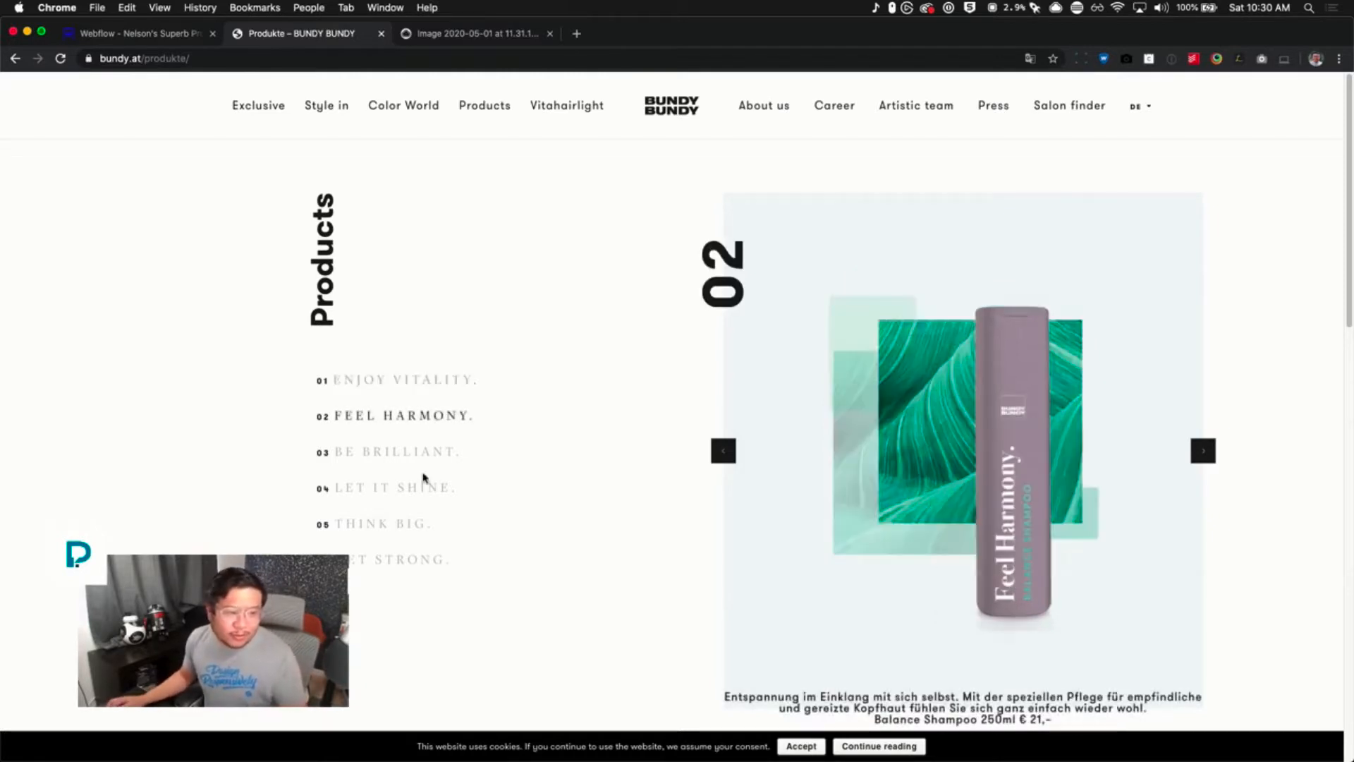
{"action": "left_click", "coordinate": [426, 454]}
{"action": "left_click", "coordinate": [381, 489]}
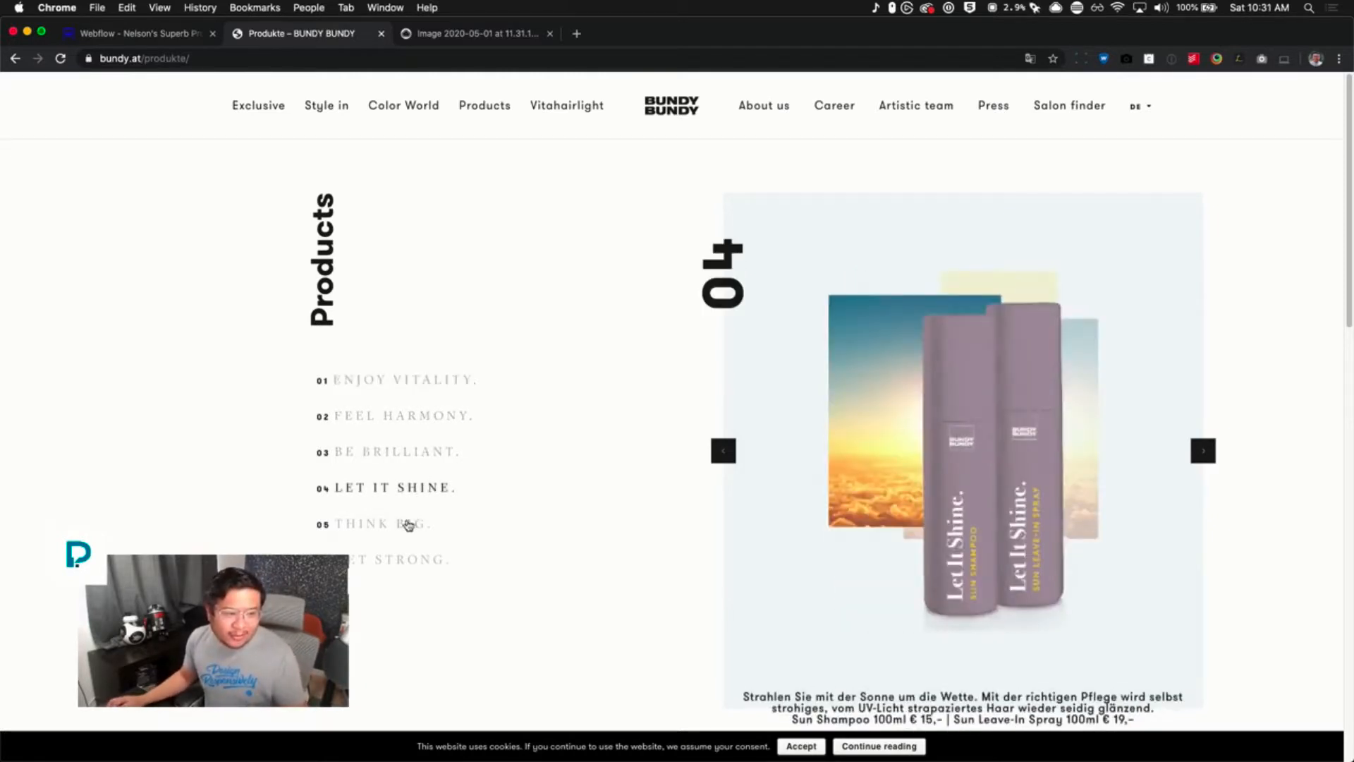
{"action": "left_click", "coordinate": [409, 524]}
{"action": "left_click", "coordinate": [399, 555]}
{"action": "left_click", "coordinate": [425, 383]}
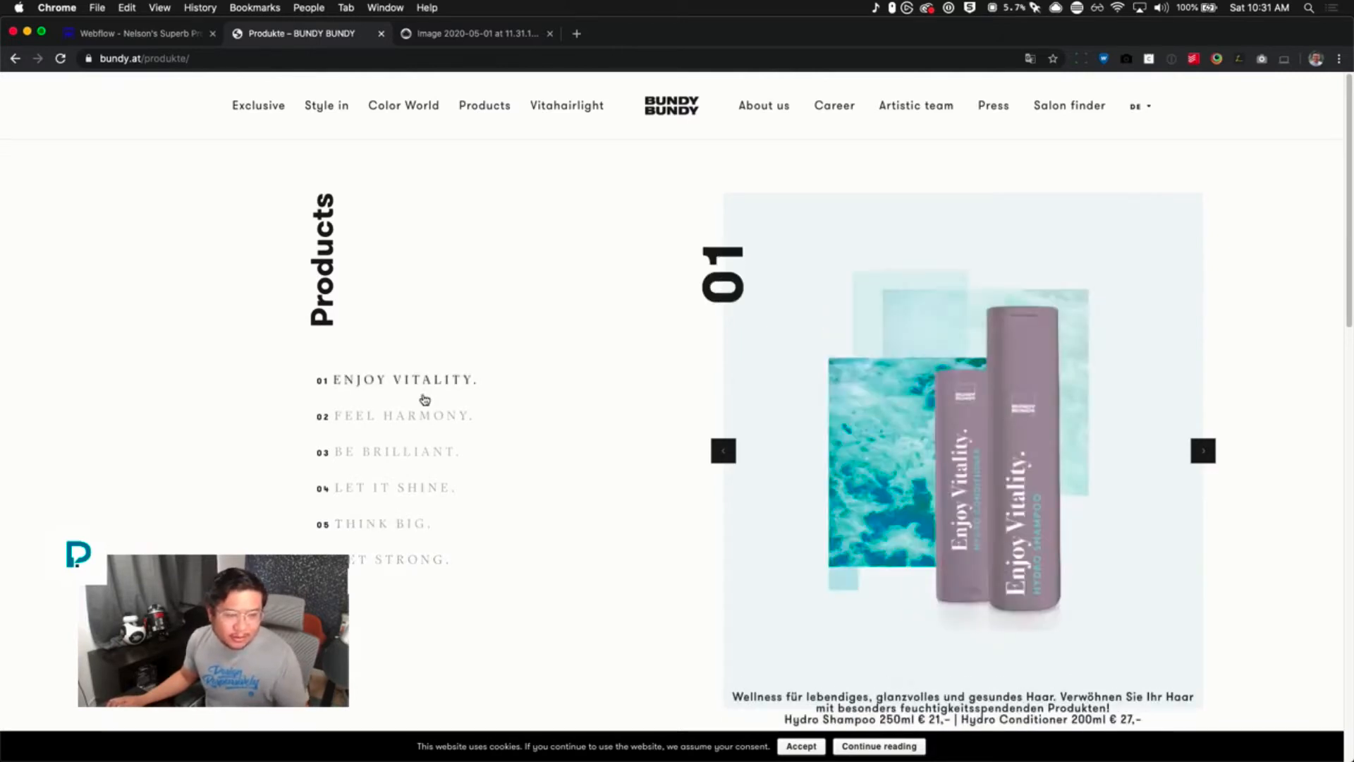
{"action": "left_click", "coordinate": [417, 421]}
{"action": "left_click", "coordinate": [411, 451]}
{"action": "left_click", "coordinate": [408, 486]}
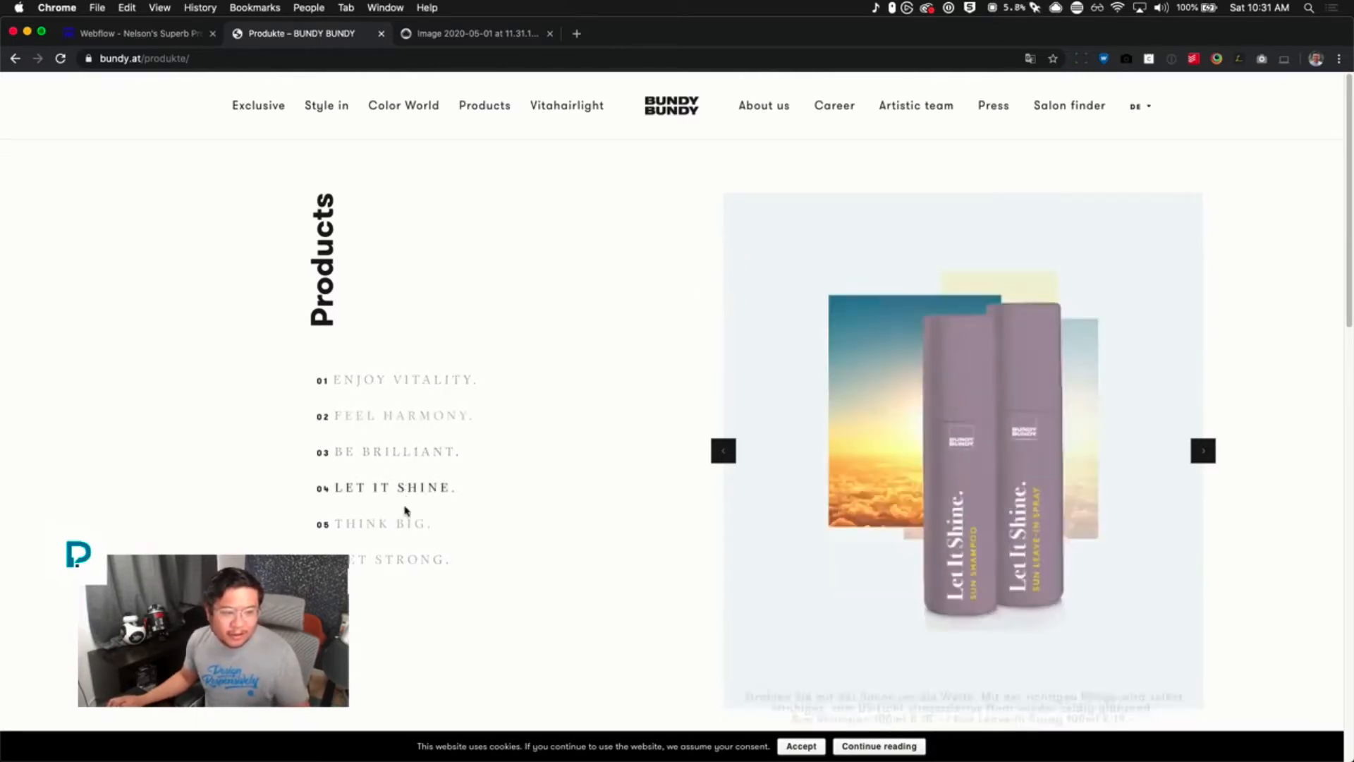
{"action": "left_click", "coordinate": [403, 524]}
{"action": "left_click", "coordinate": [409, 559]}
{"action": "left_click", "coordinate": [468, 382]}
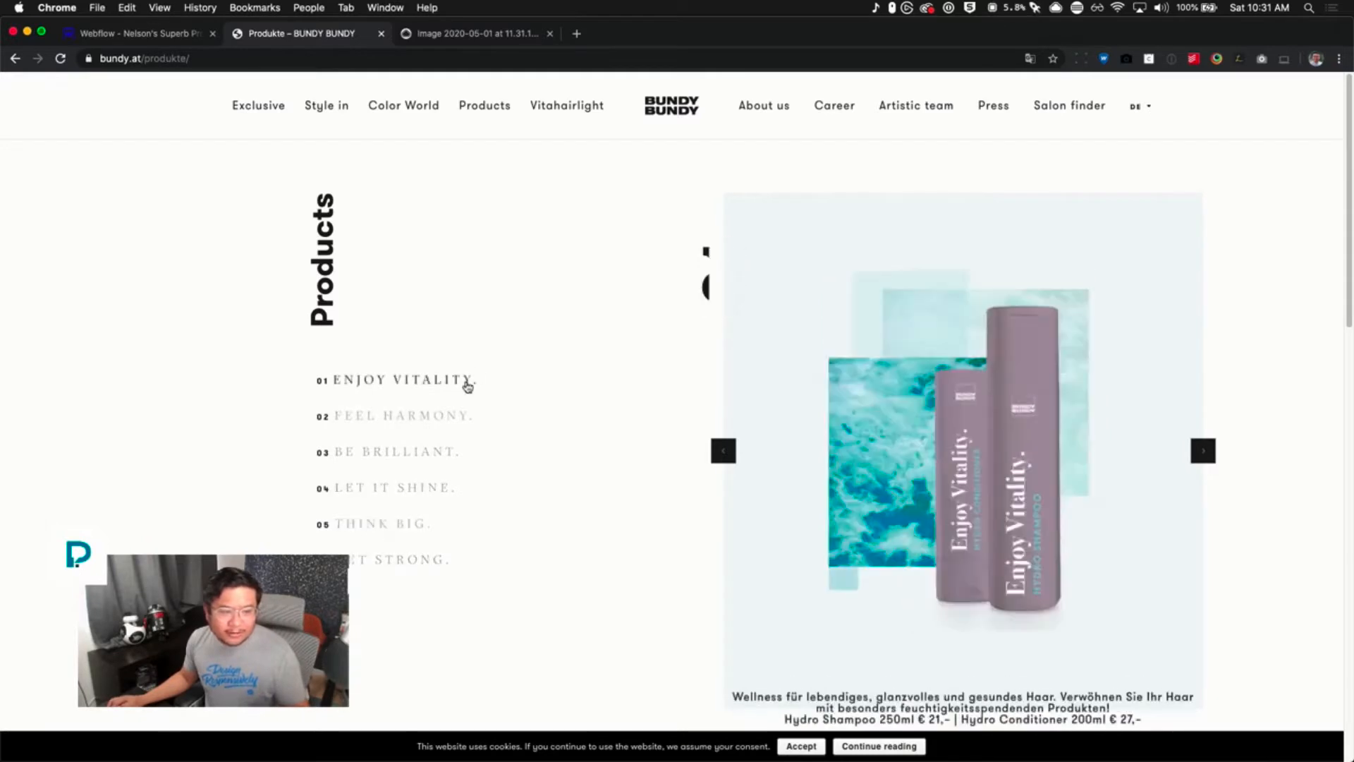
{"action": "left_click", "coordinate": [450, 418]}
{"action": "left_click", "coordinate": [455, 380]}
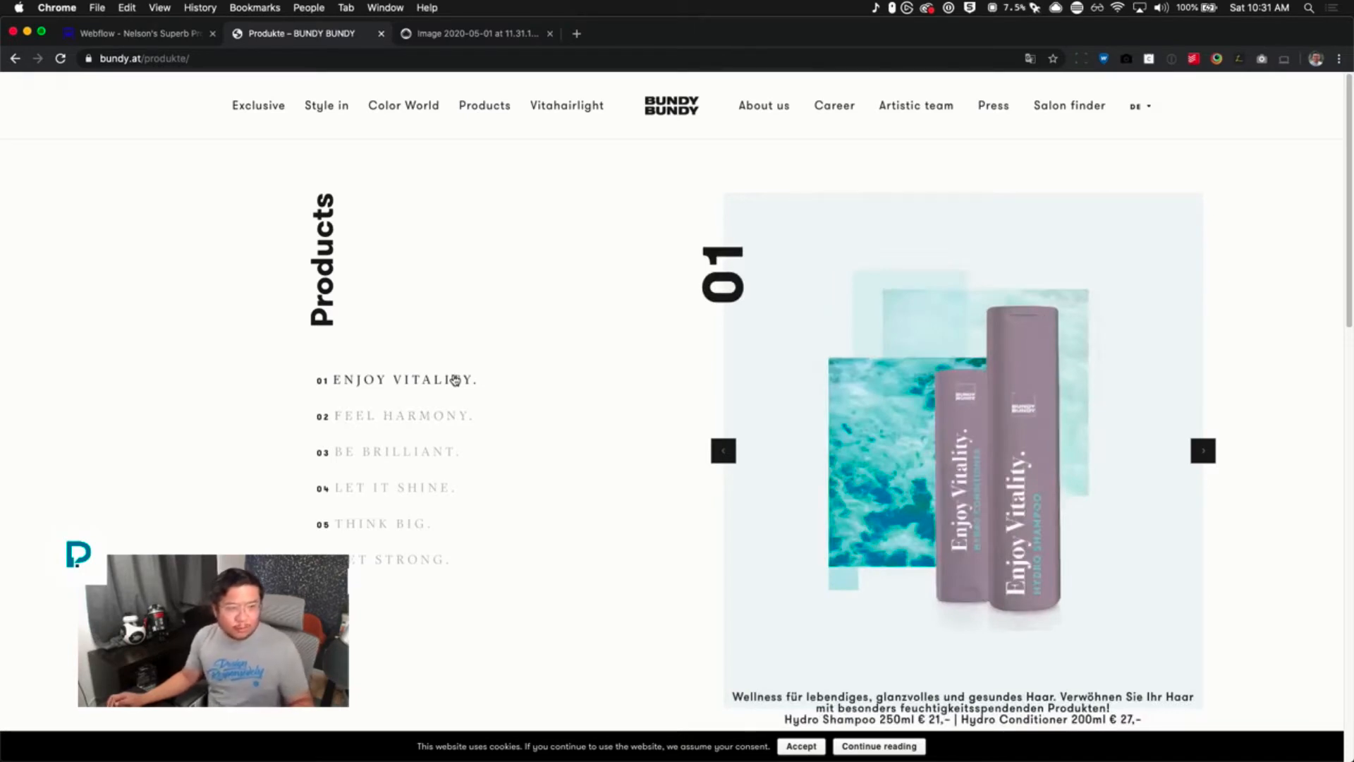
{"action": "left_click", "coordinate": [436, 416]}
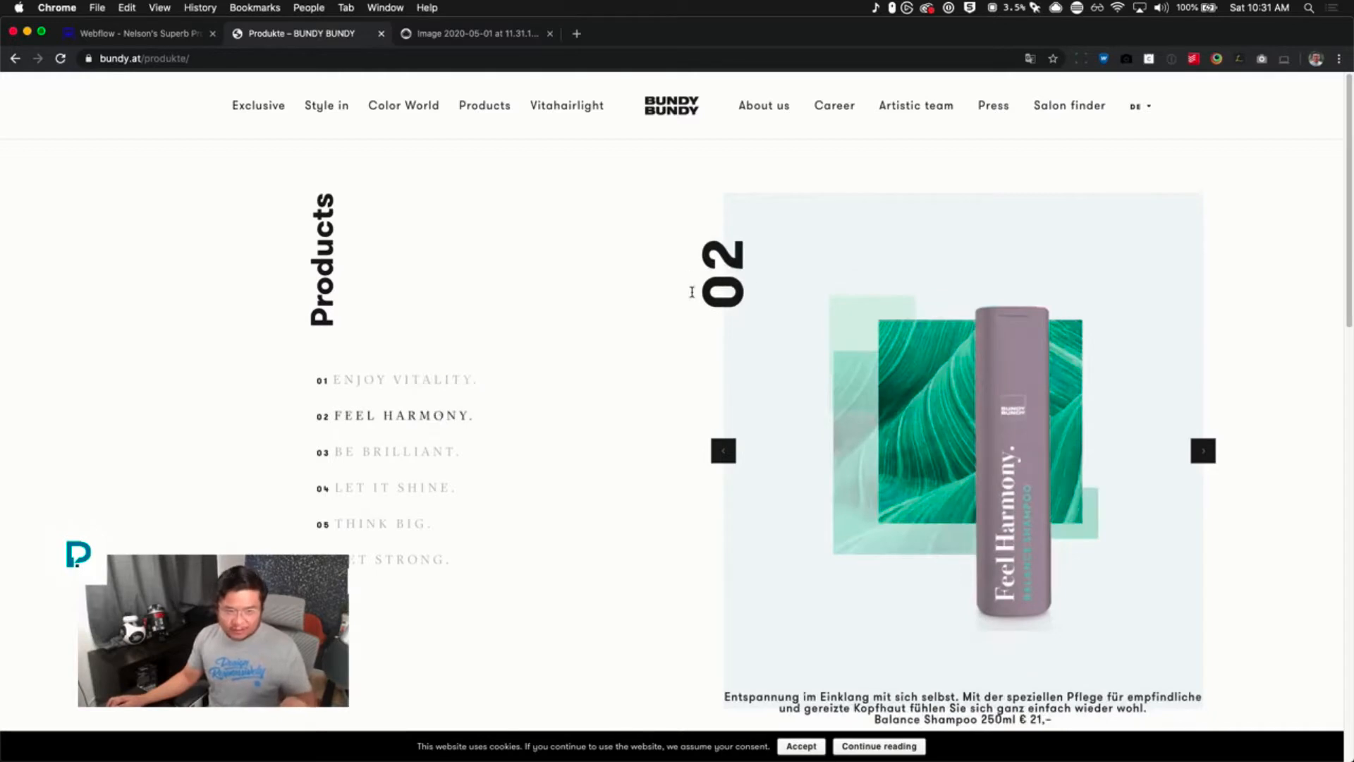
{"action": "left_click", "coordinate": [388, 451]}
{"action": "left_click", "coordinate": [426, 385]}
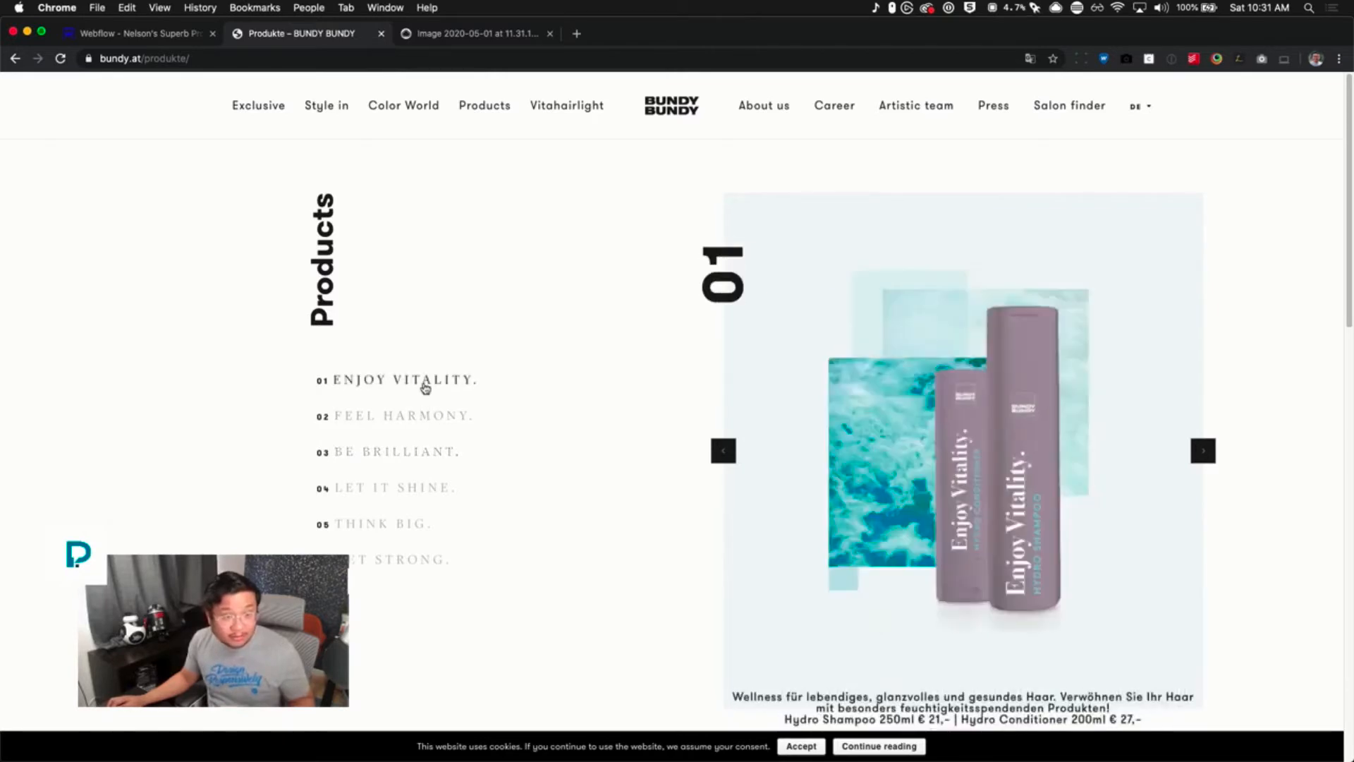
{"action": "left_click", "coordinate": [414, 415]}
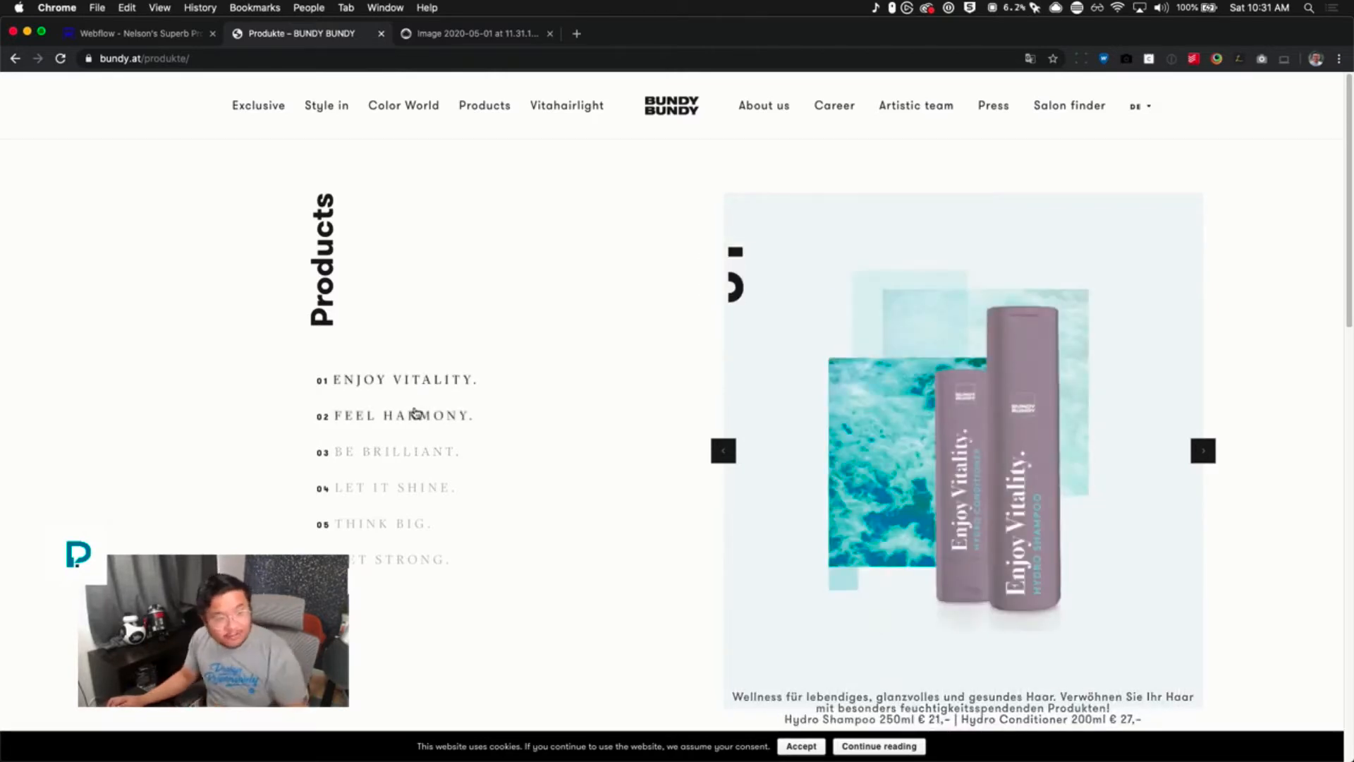
{"action": "left_click", "coordinate": [402, 454]}
{"action": "left_click", "coordinate": [398, 486]}
{"action": "left_click", "coordinate": [395, 525]}
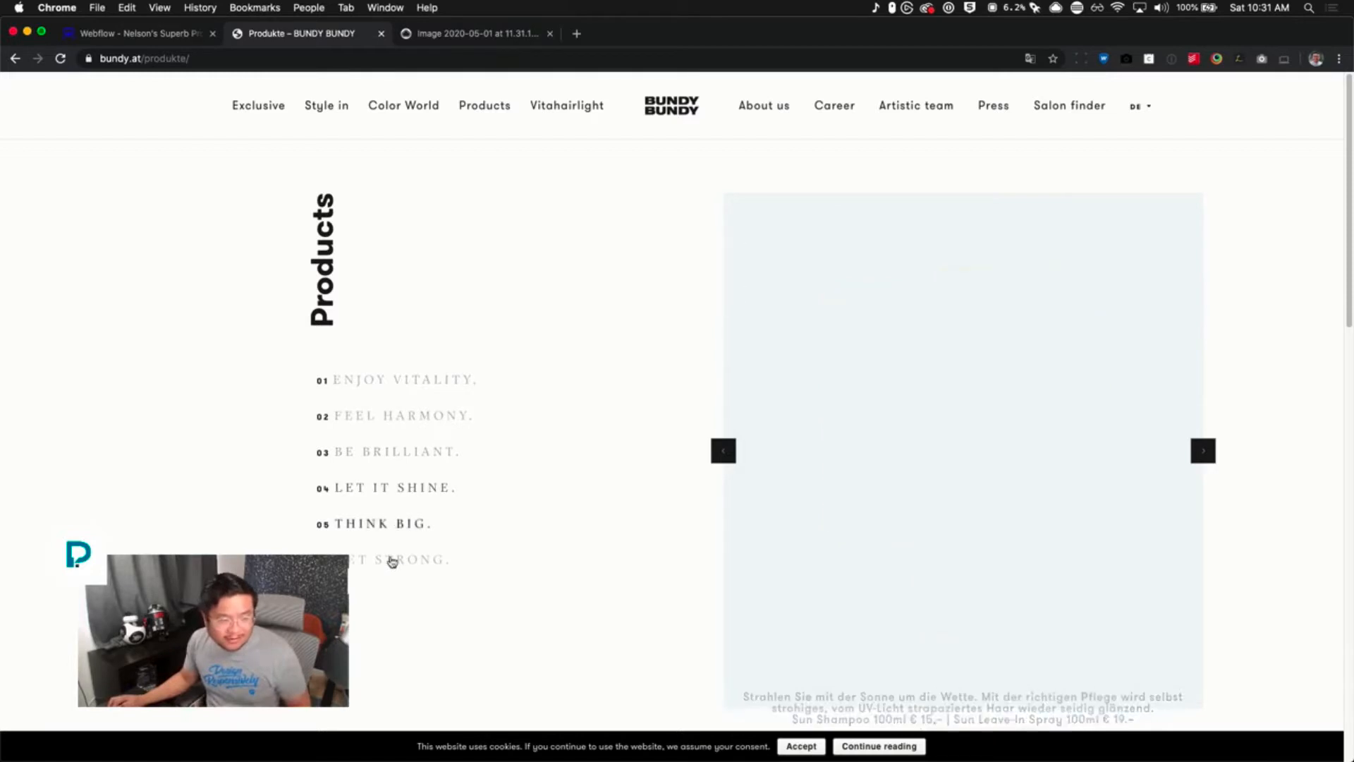
{"action": "left_click", "coordinate": [391, 561]}
{"action": "left_click", "coordinate": [453, 383]}
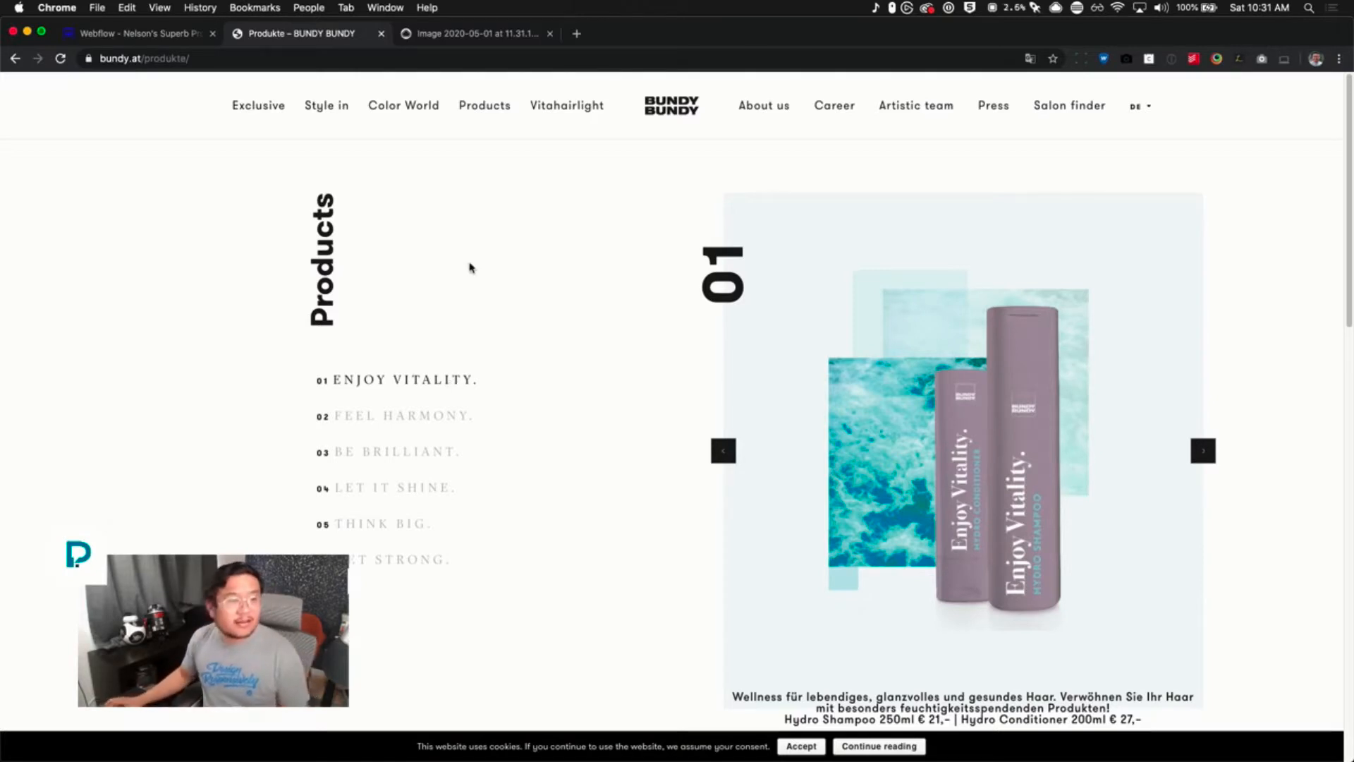
{"action": "left_click", "coordinate": [176, 39]}
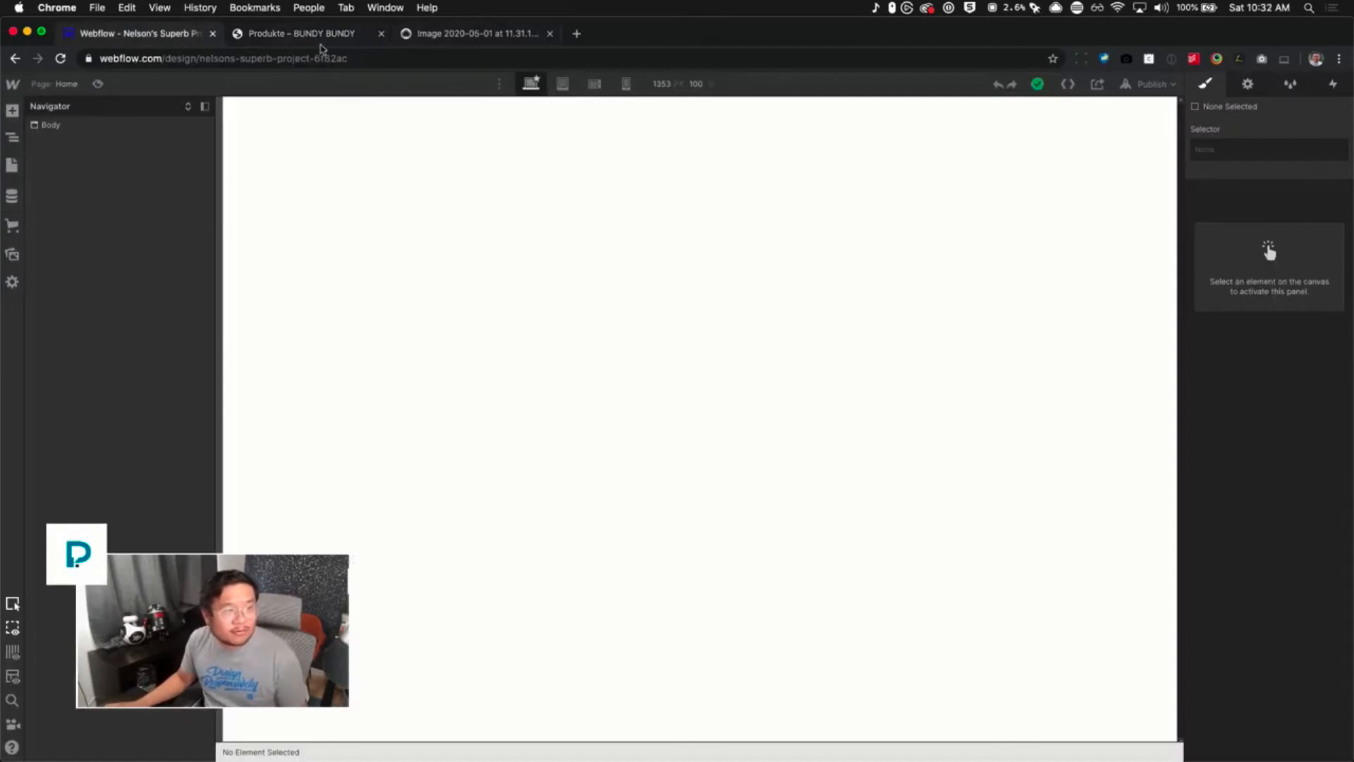
{"action": "left_click", "coordinate": [315, 43]}
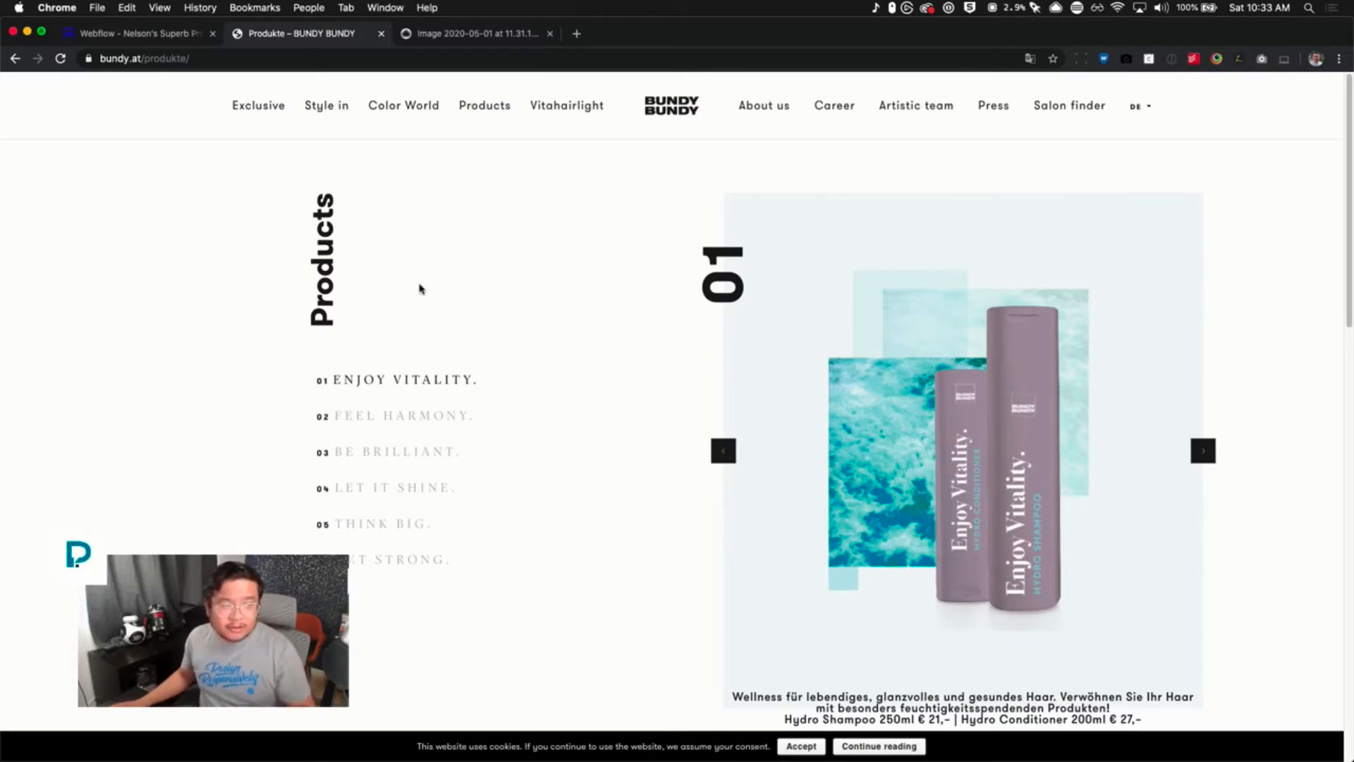
Switch to the Webflow project and add a div block with the class Container to the page body
{"action": "left_click", "coordinate": [183, 38]}
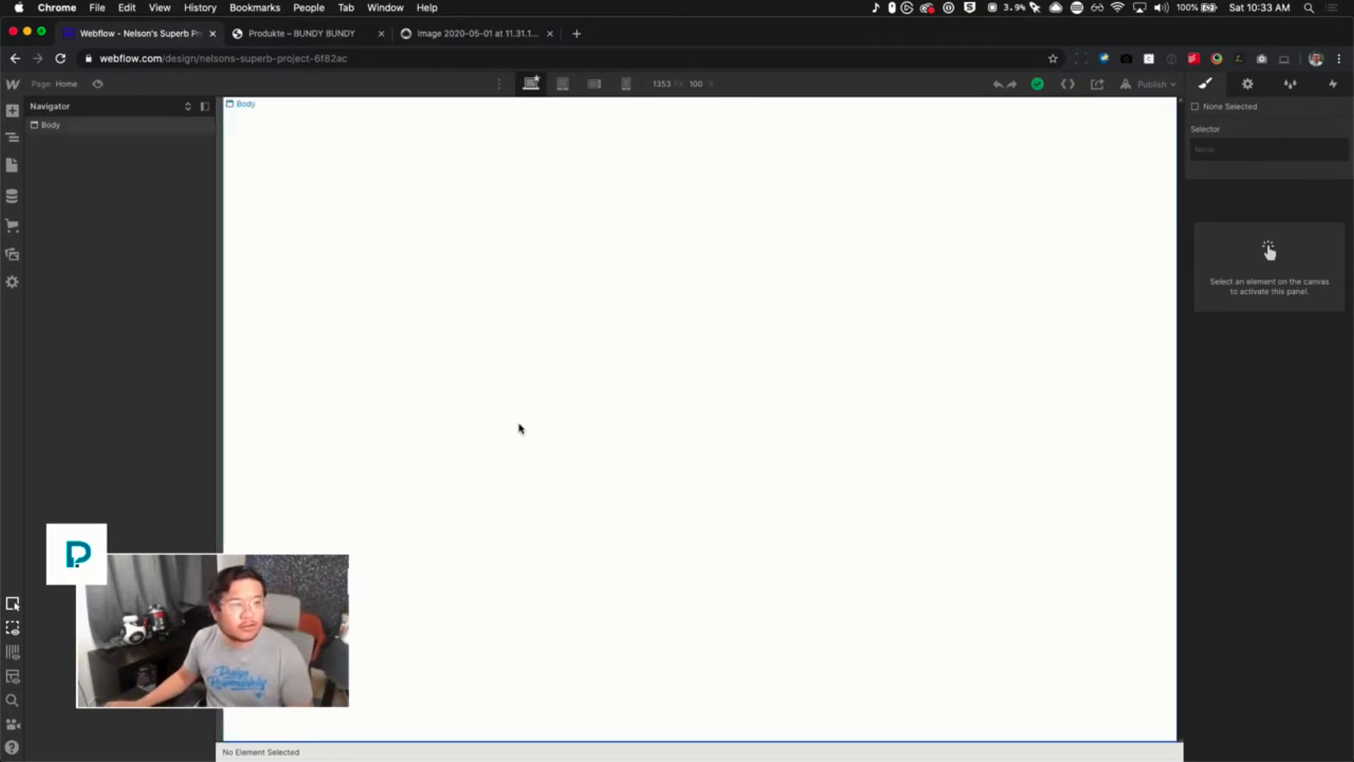
{"action": "left_click", "coordinate": [473, 319]}
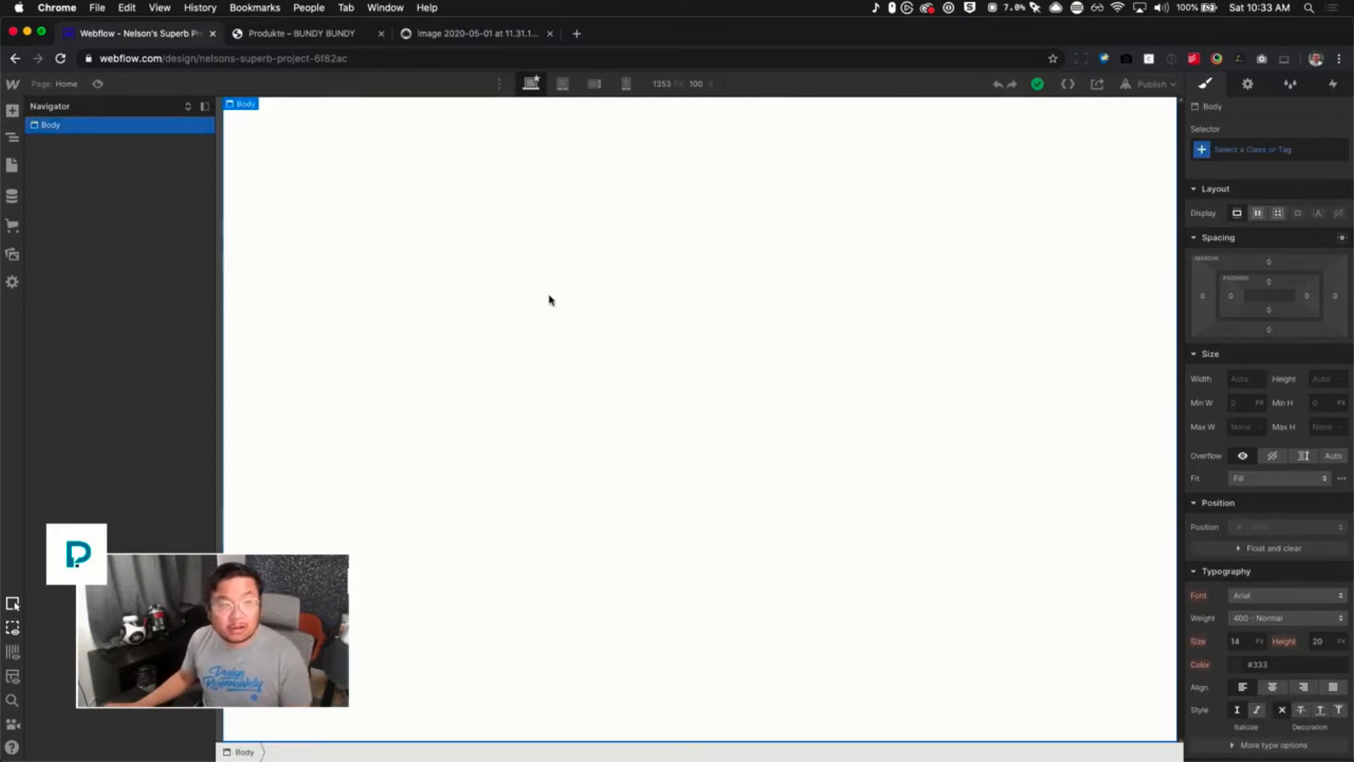
{"action": "key", "text": "a"}
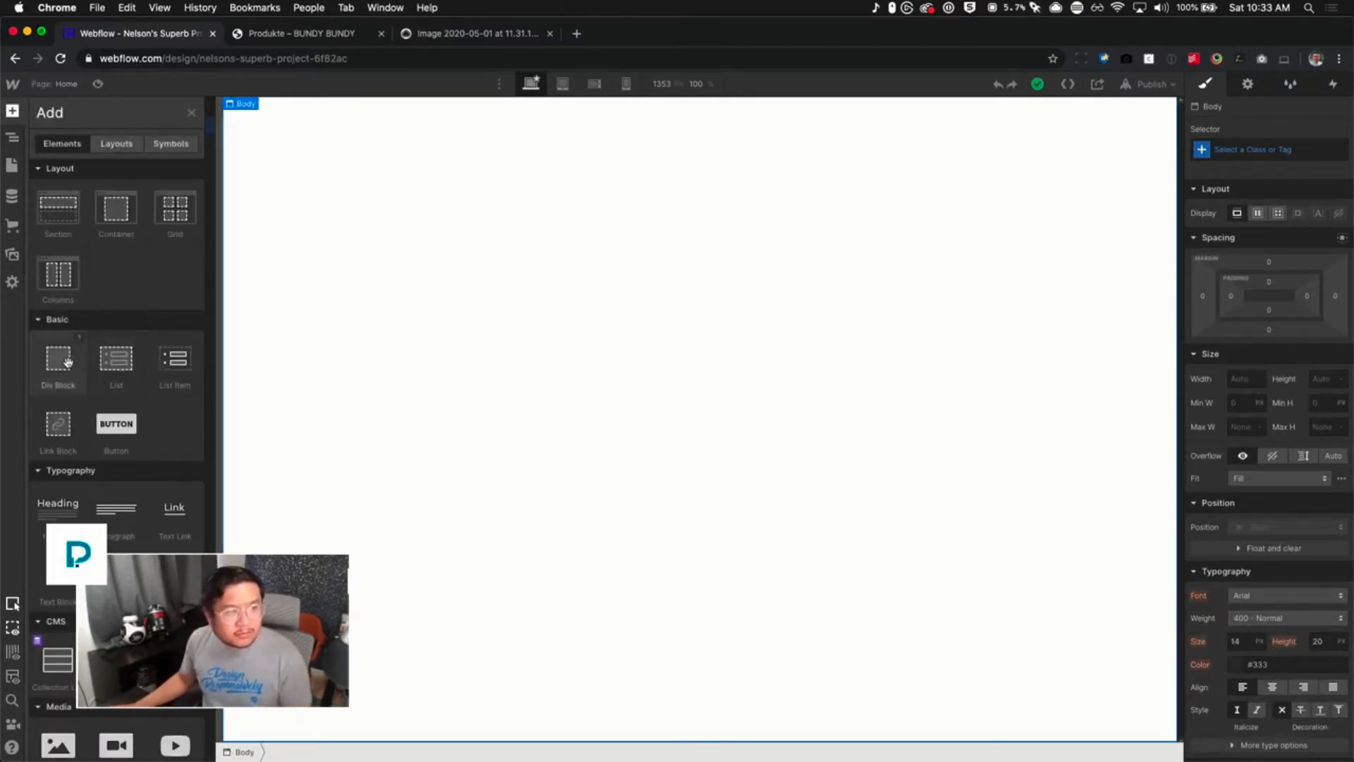
{"action": "left_click_drag", "start_coordinate": [68, 363], "coordinate": [690, 387]}
{"action": "left_click", "coordinate": [1227, 151]}
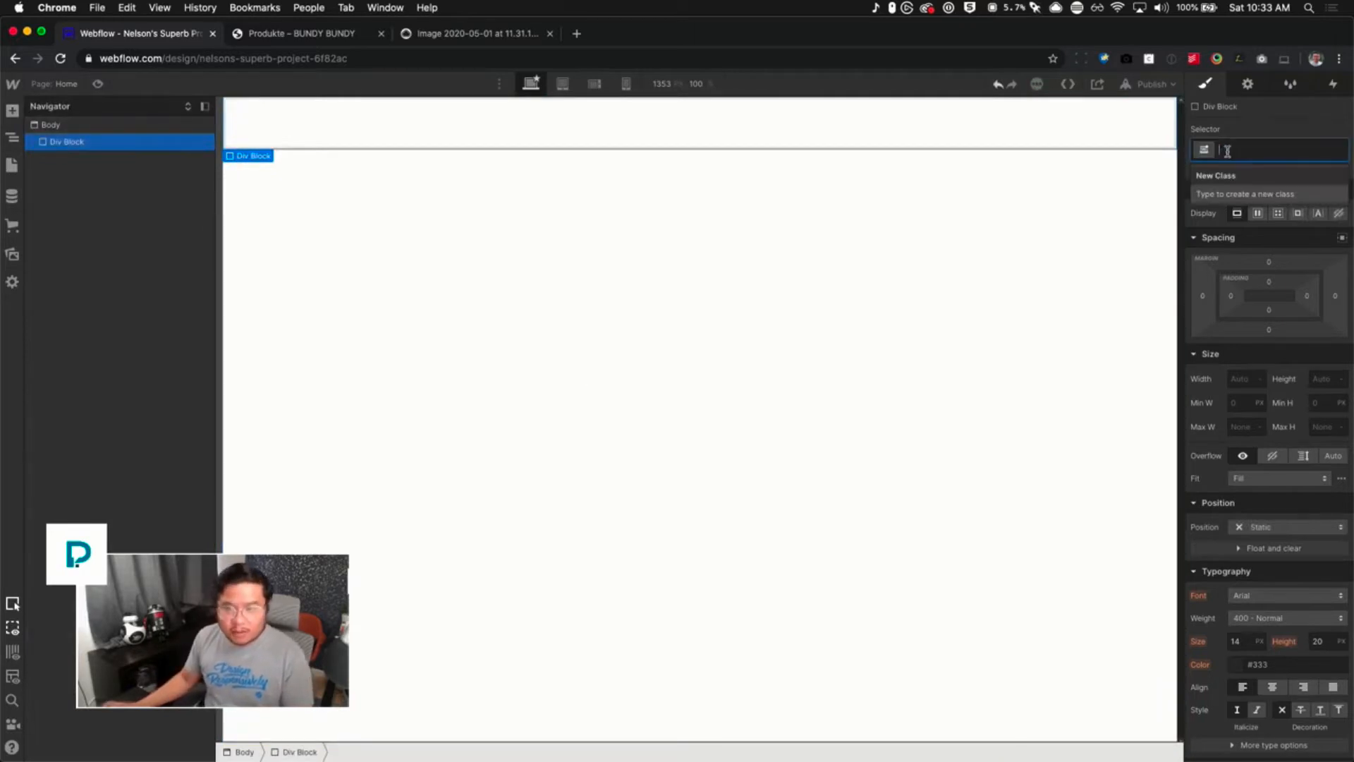
{"action": "type", "text": "Container"}
{"action": "key", "text": "Return"}
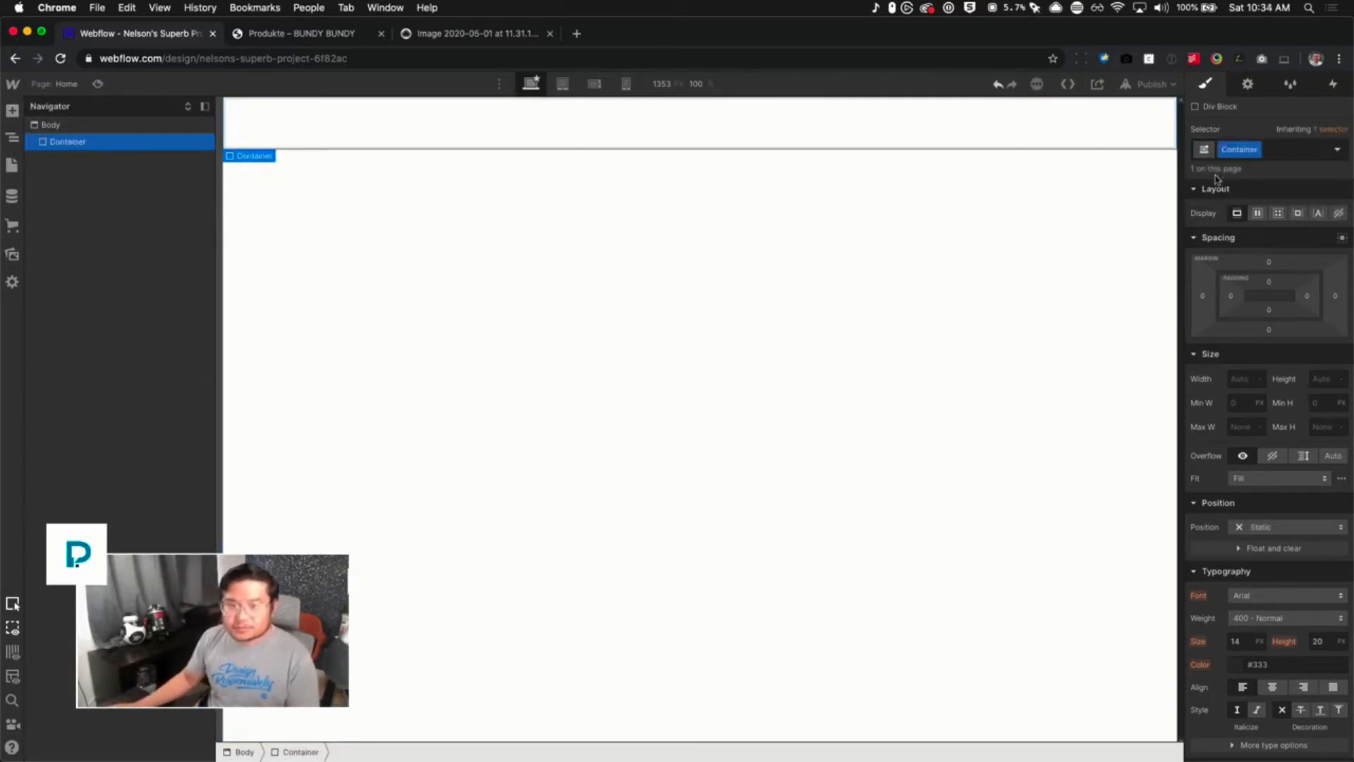
Limit the Container's maximum width to 1100 px, centre it horizontally and give it a 175 px top margin
{"action": "left_click", "coordinate": [1240, 424]}
{"action": "type", "text": "11"}
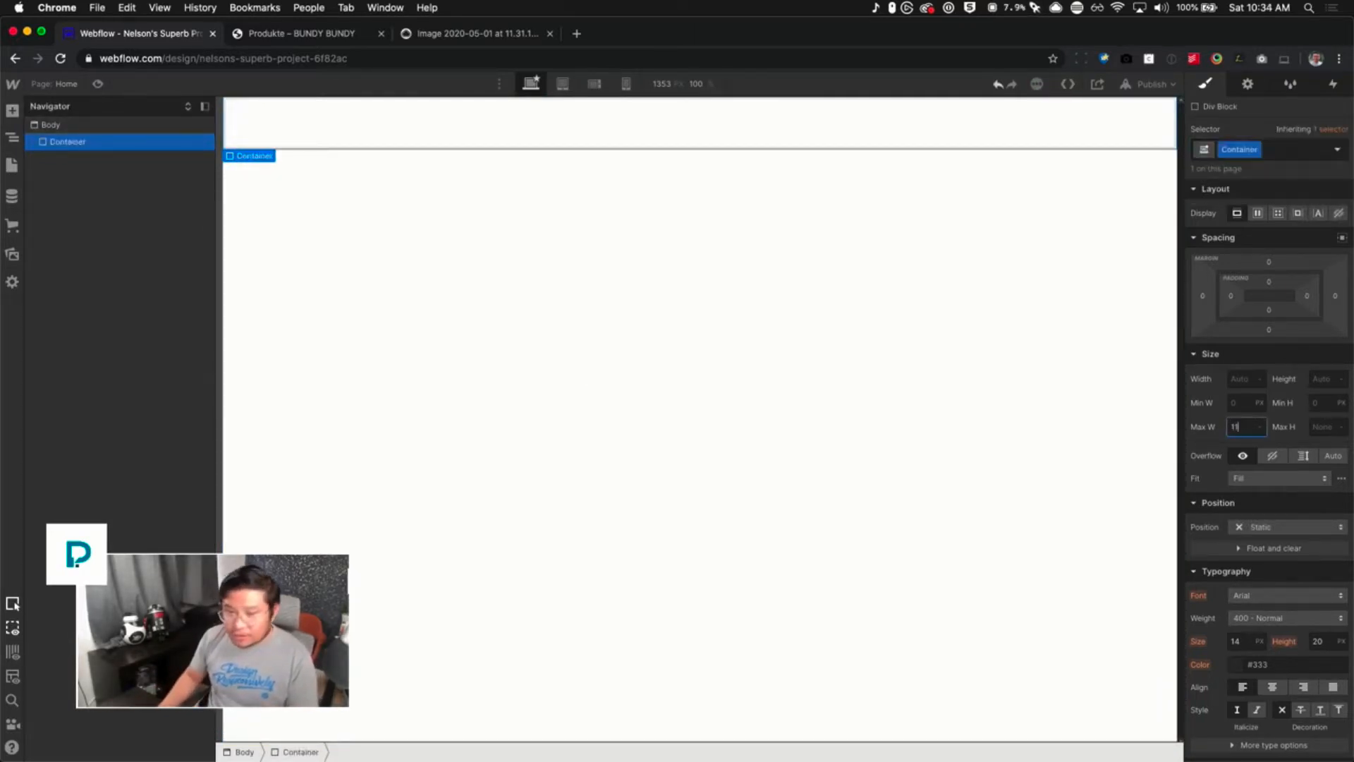
{"action": "type", "text": "00"}
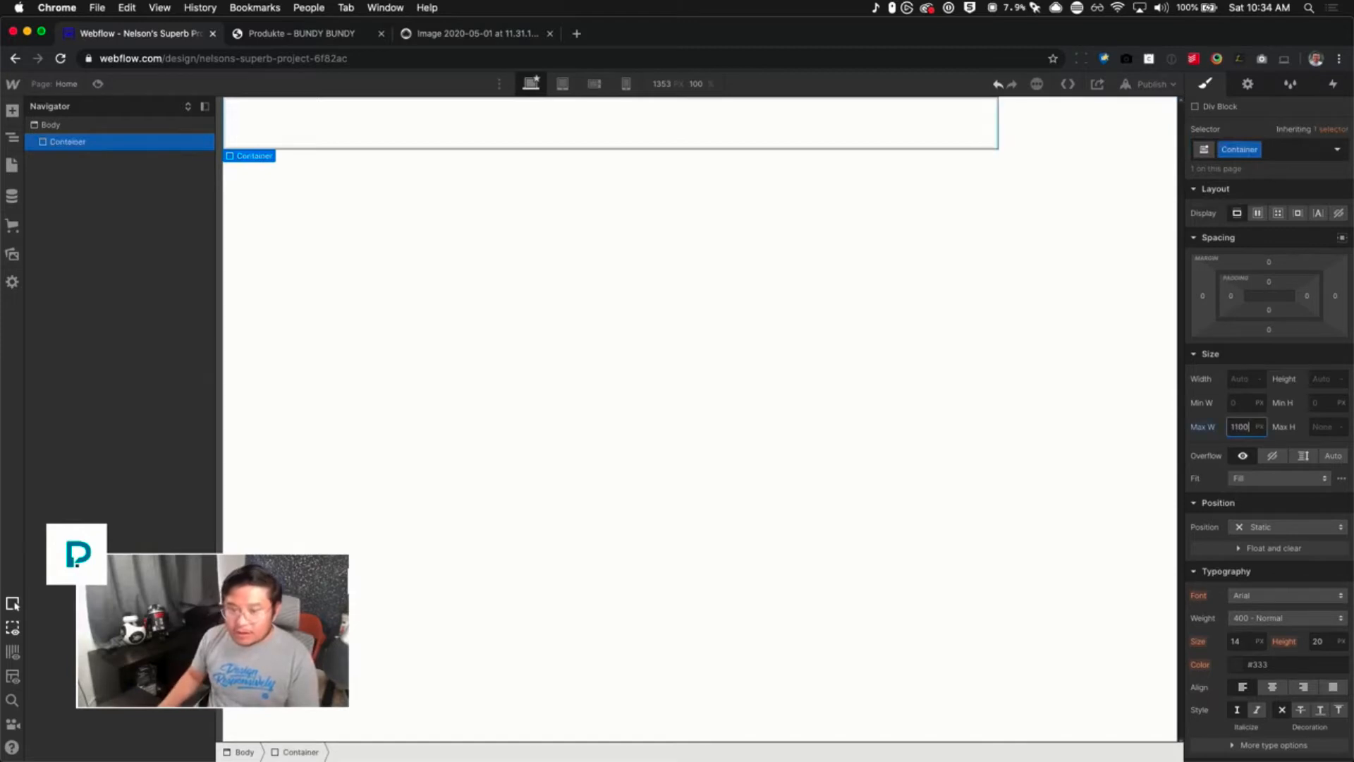
{"action": "left_click", "coordinate": [1341, 238]}
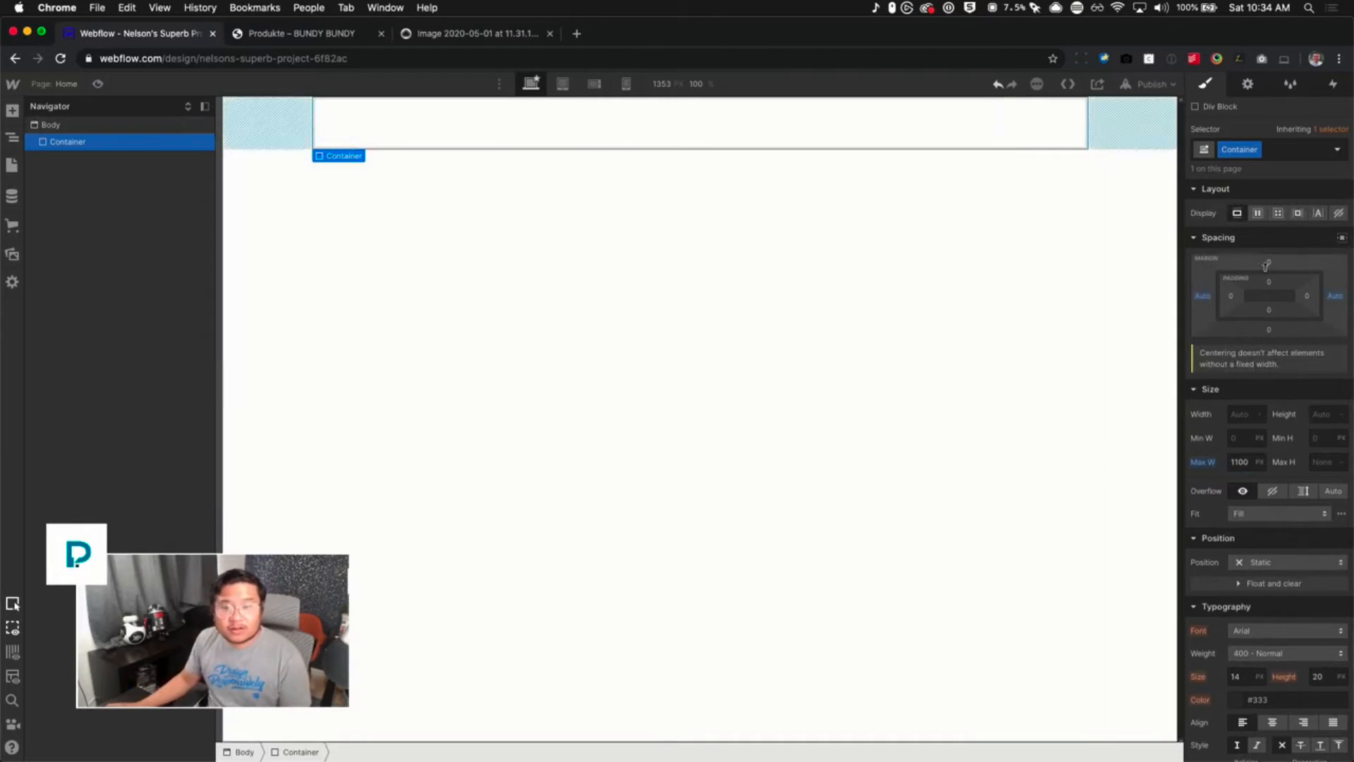
{"action": "left_click_drag", "start_coordinate": [1267, 265], "coordinate": [1284, 329]}
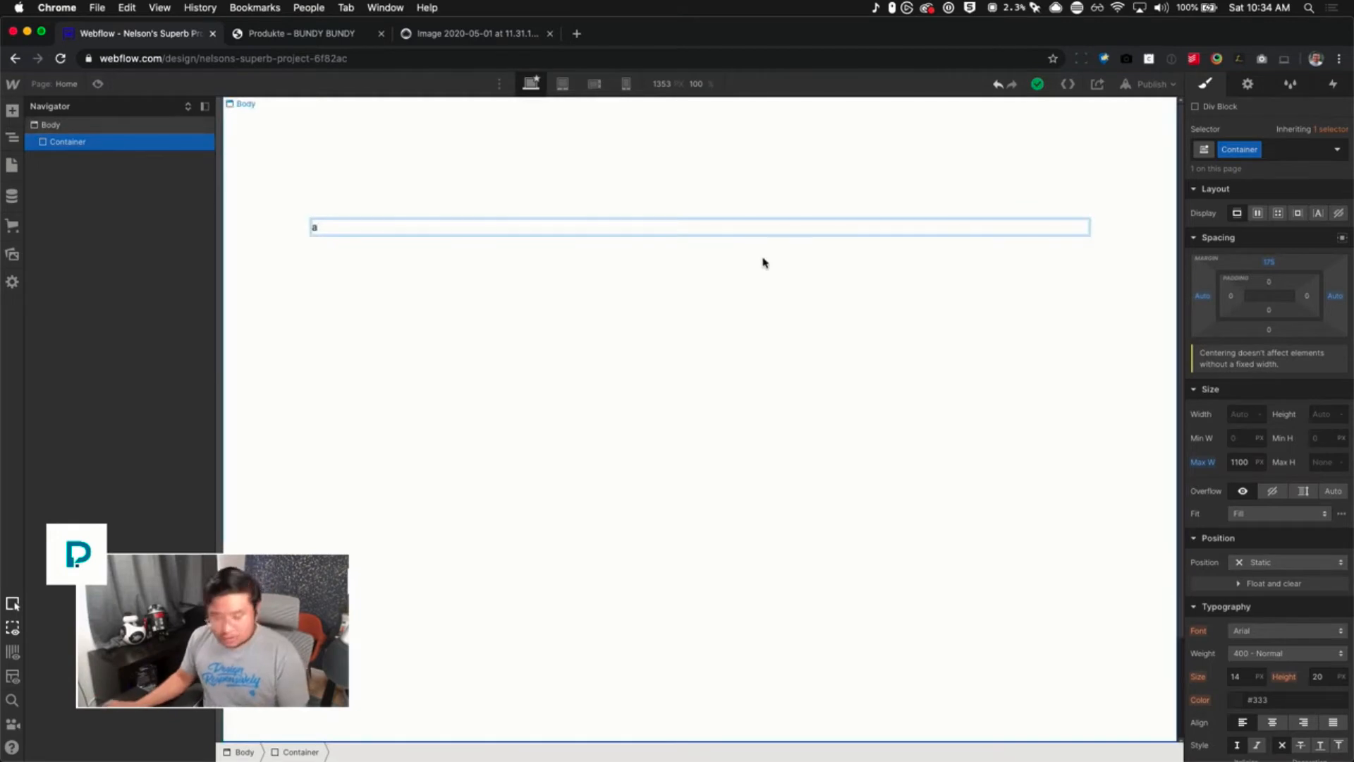
Place a Tabs component inside the Container and expand its full element hierarchy
{"action": "key", "text": "a"}
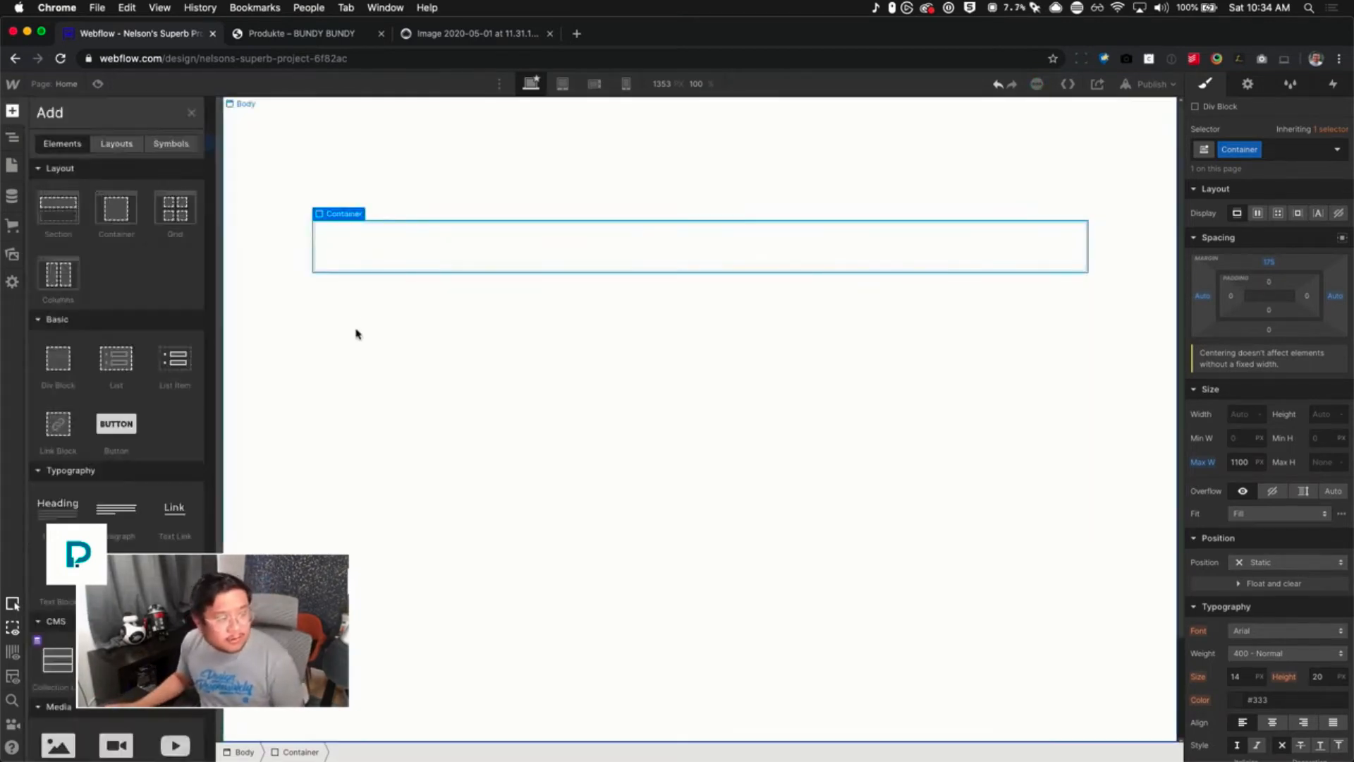
{"action": "scroll", "coordinate": [117, 317], "scroll_direction": "down", "scroll_amount": 10}
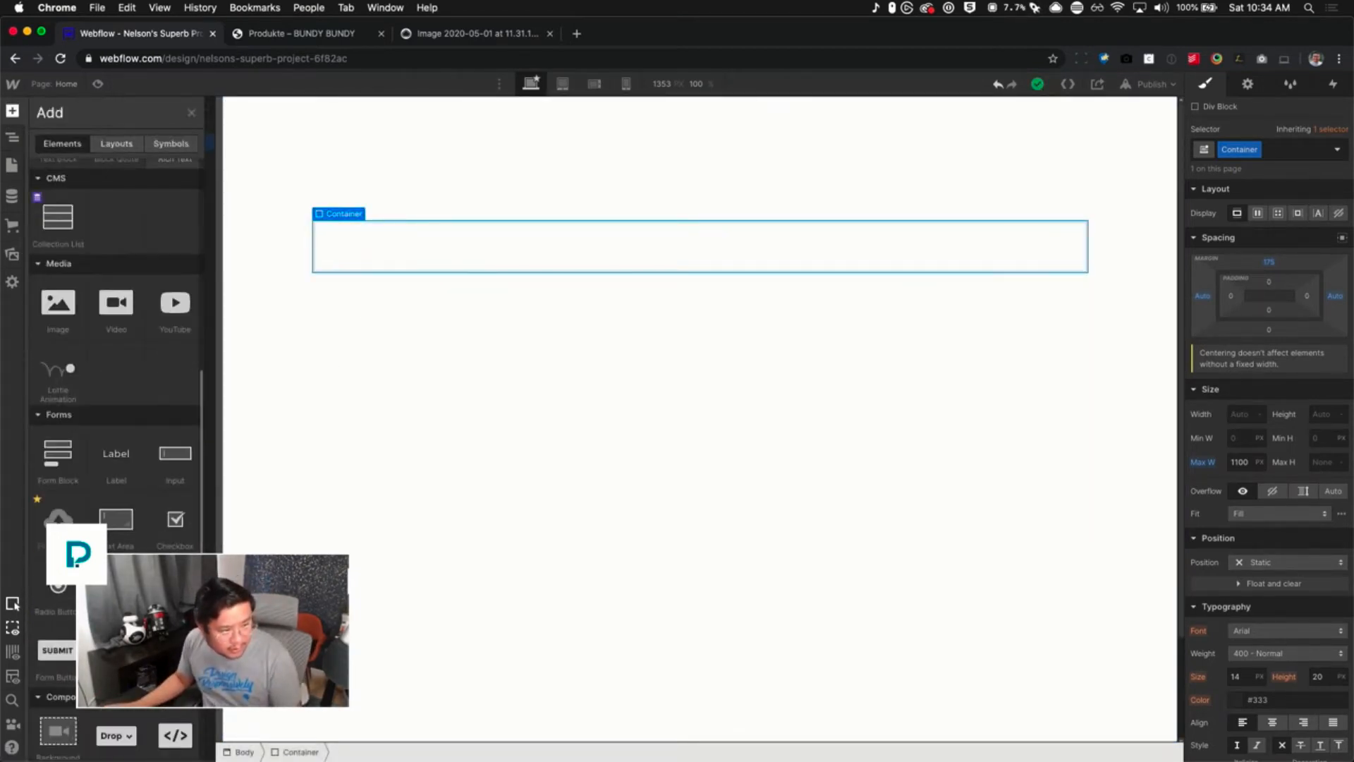
{"action": "scroll", "coordinate": [116, 423], "scroll_direction": "down", "scroll_amount": 4}
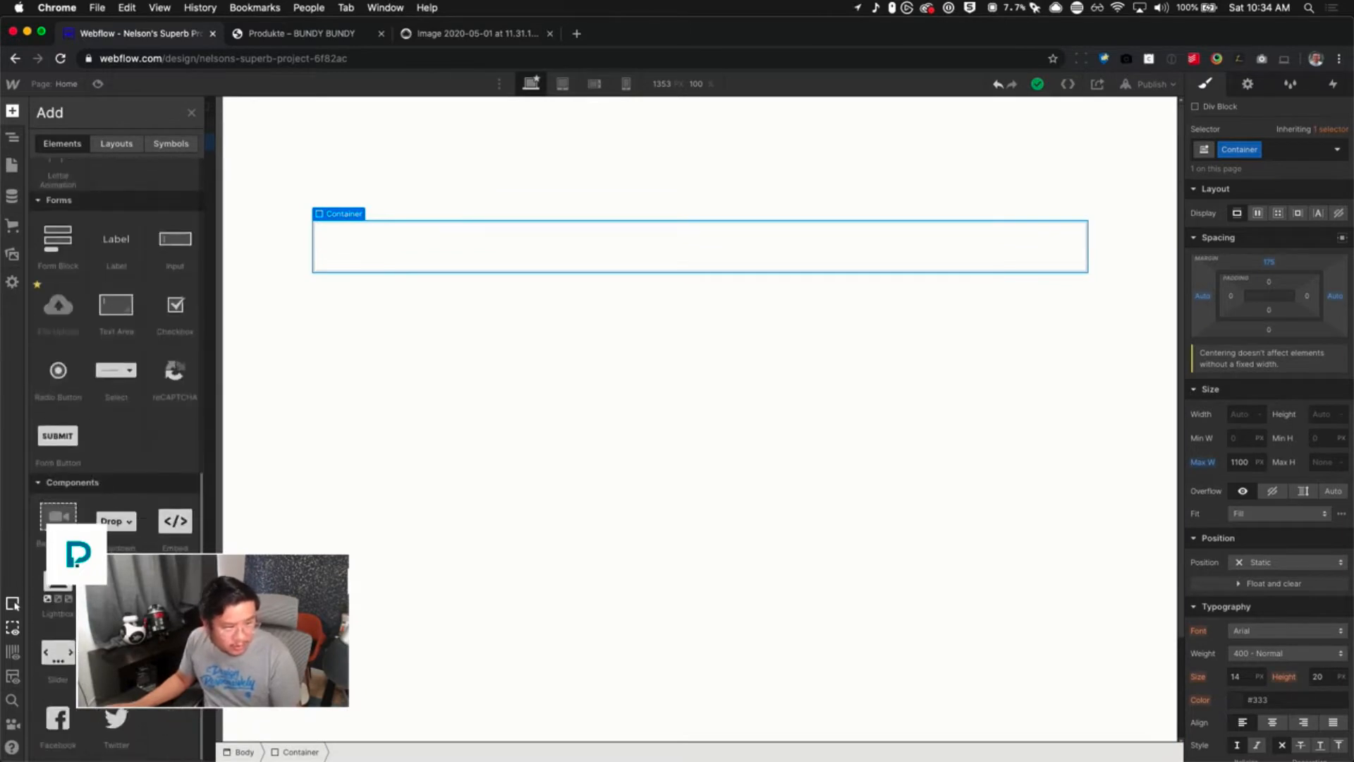
{"action": "left_click_drag", "start_coordinate": [117, 653], "coordinate": [560, 244]}
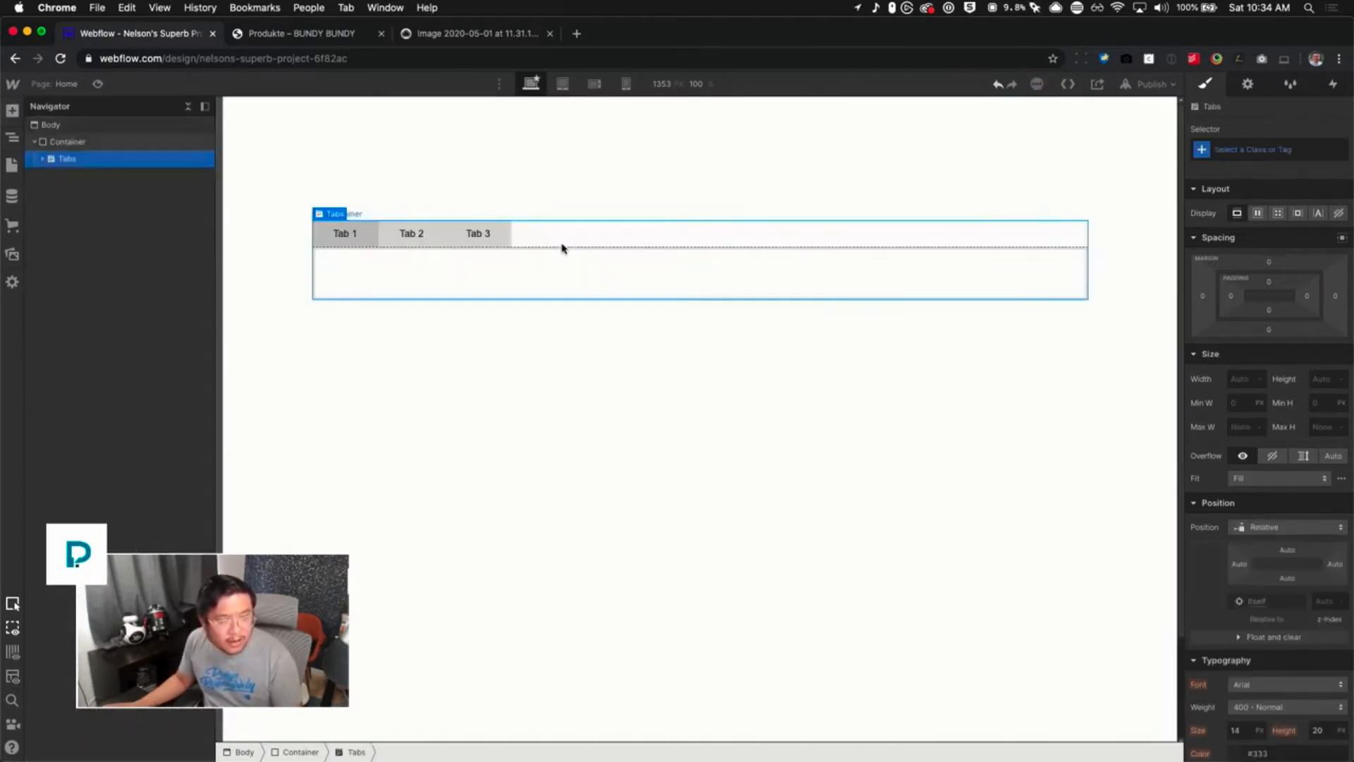
{"action": "left_click", "coordinate": [187, 105]}
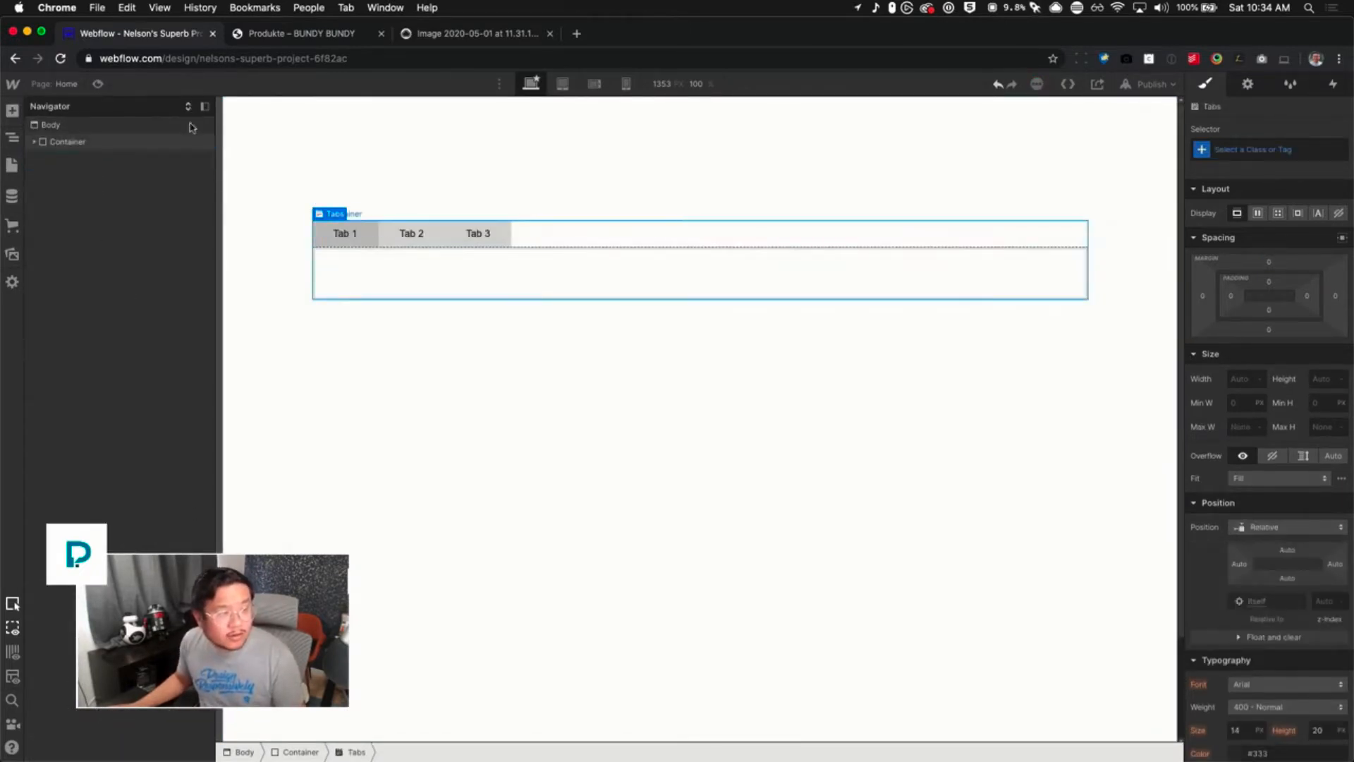
{"action": "left_click", "coordinate": [189, 106]}
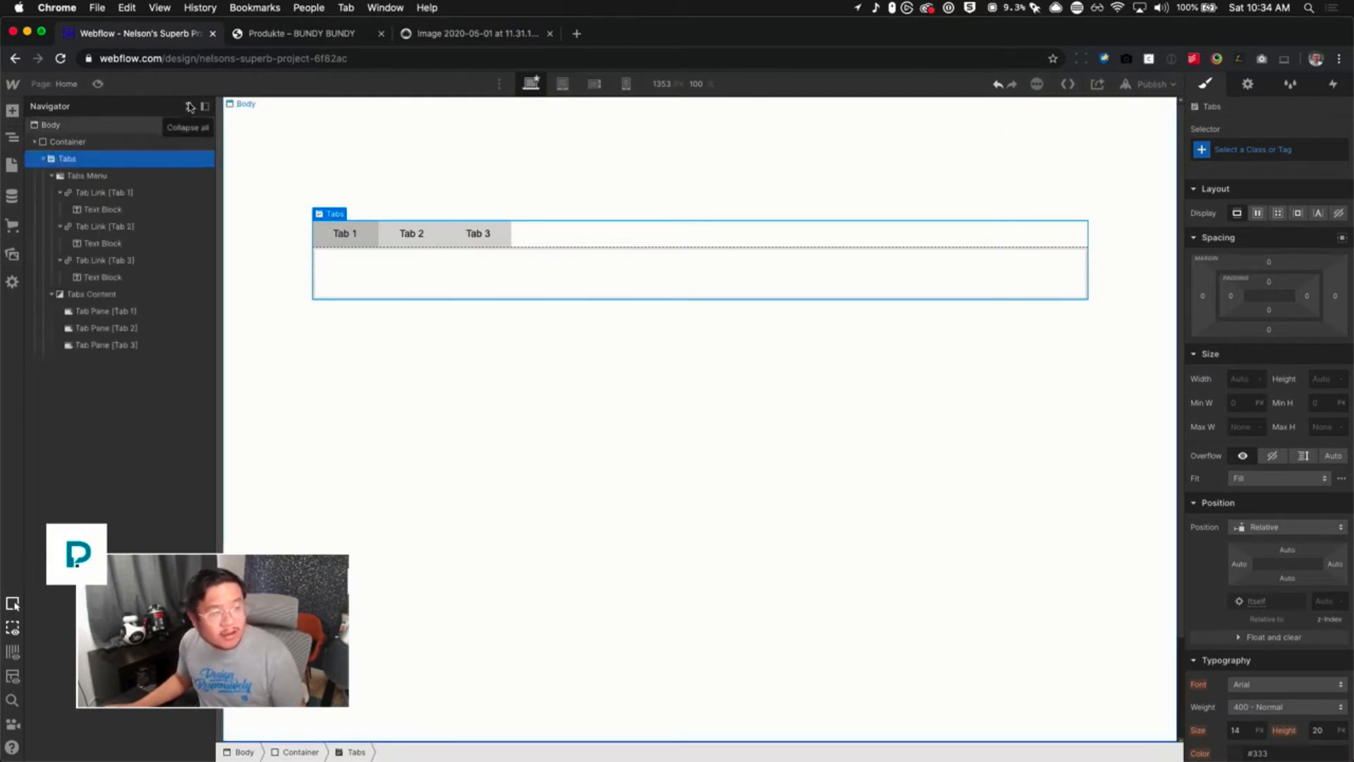
Review the Tab 1 pane's tab settings by making Tab 2, Tab 3 and finally Tab 1 the active tab
{"action": "left_click", "coordinate": [456, 277]}
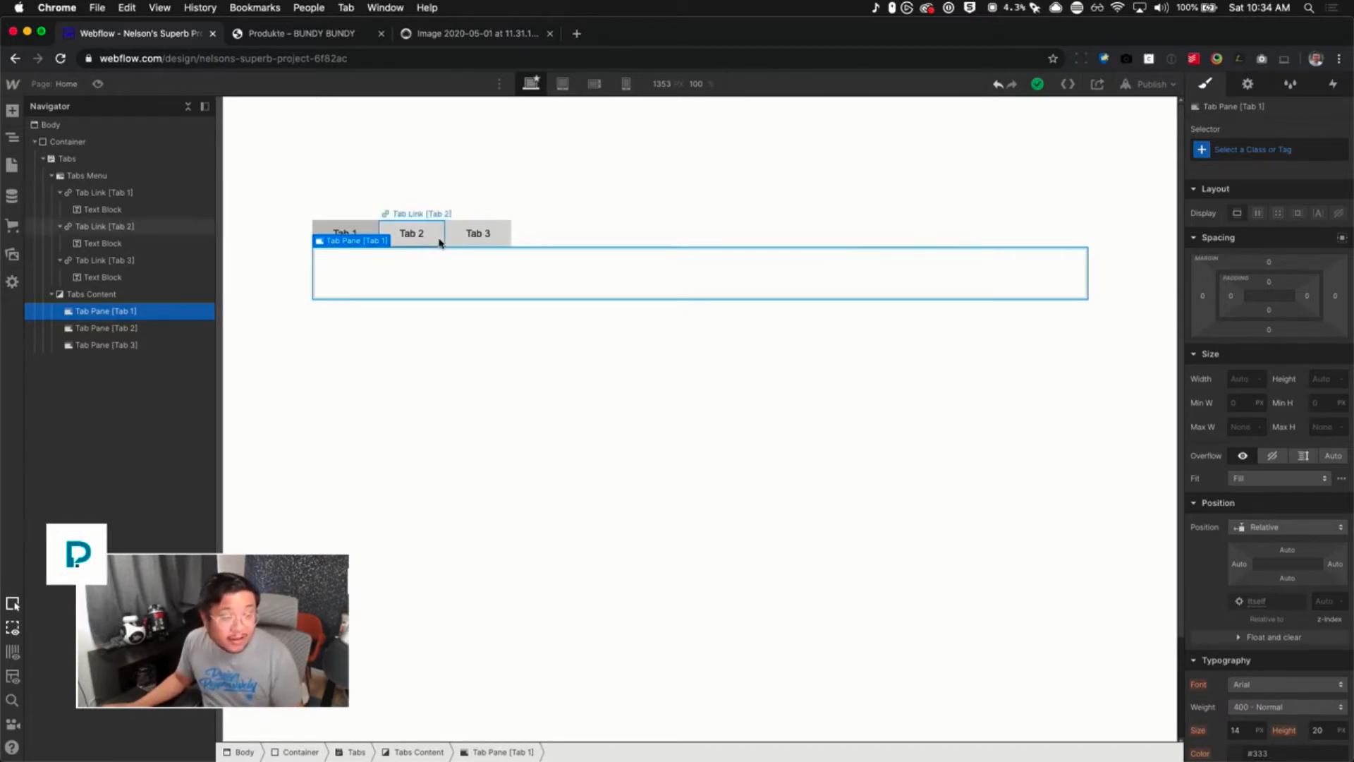
{"action": "left_click", "coordinate": [1248, 83]}
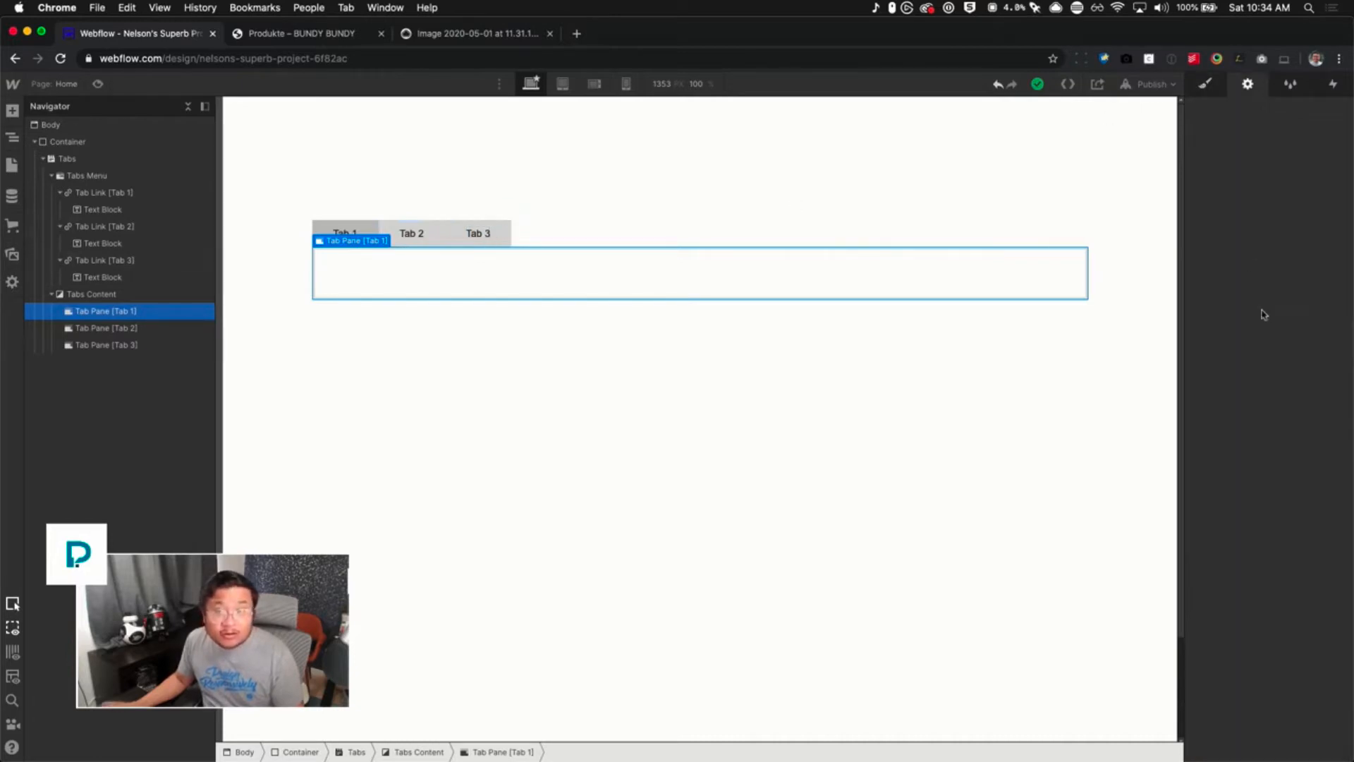
{"action": "left_click", "coordinate": [1228, 379]}
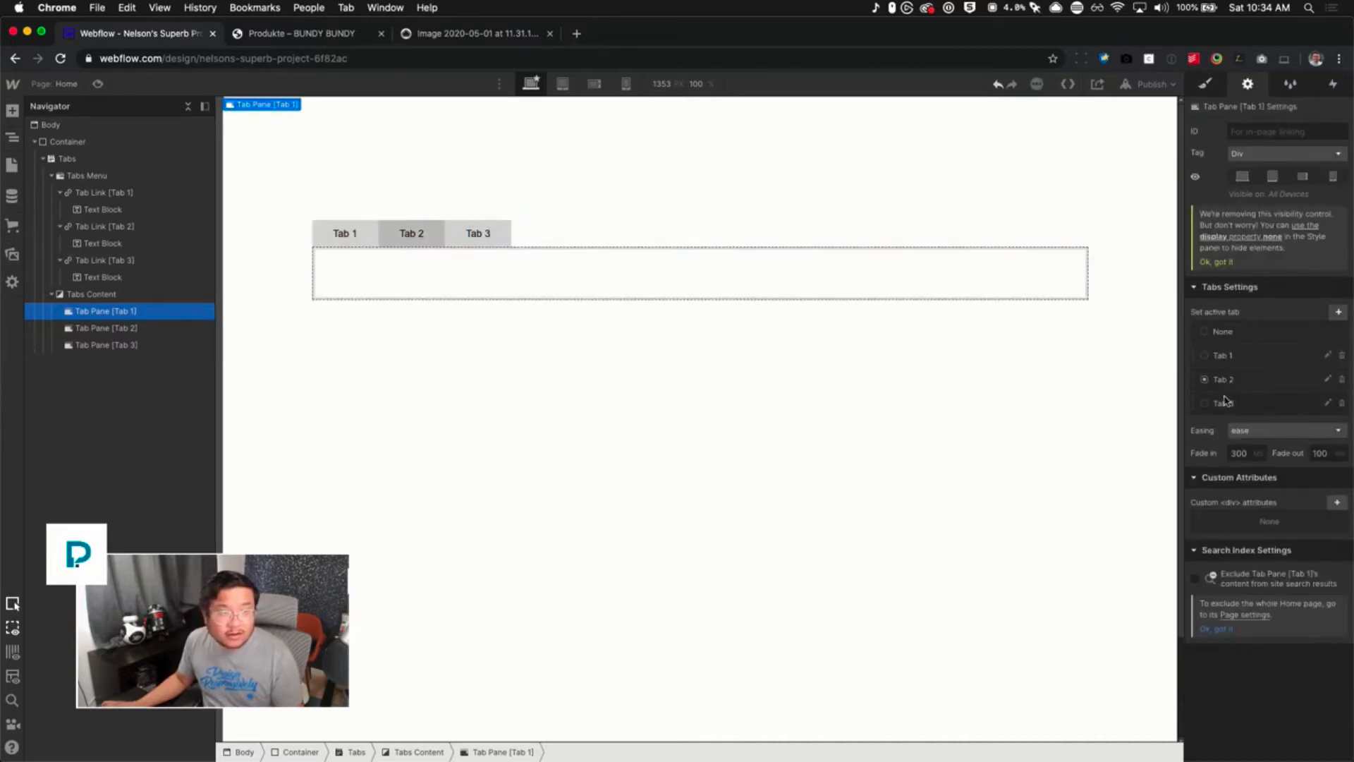
{"action": "left_click", "coordinate": [1224, 401]}
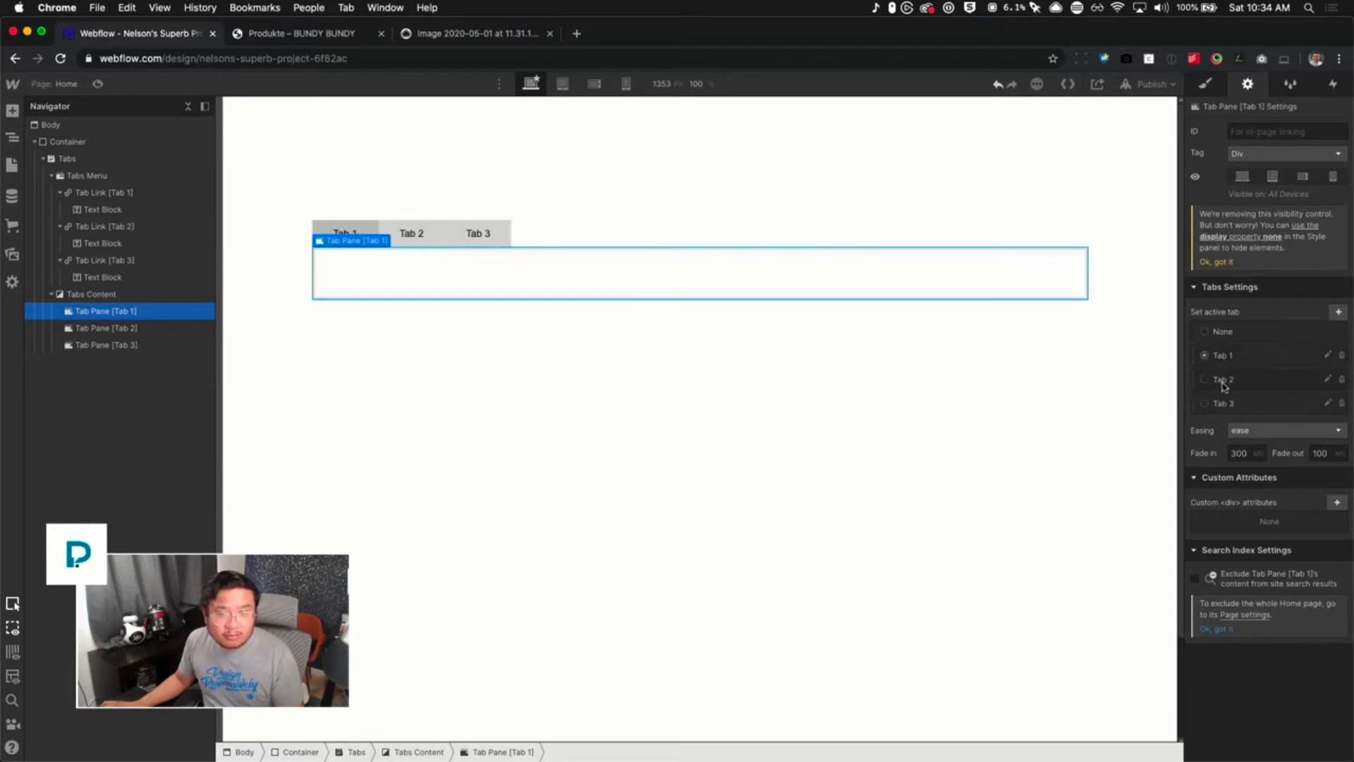
{"action": "left_click", "coordinate": [1223, 355]}
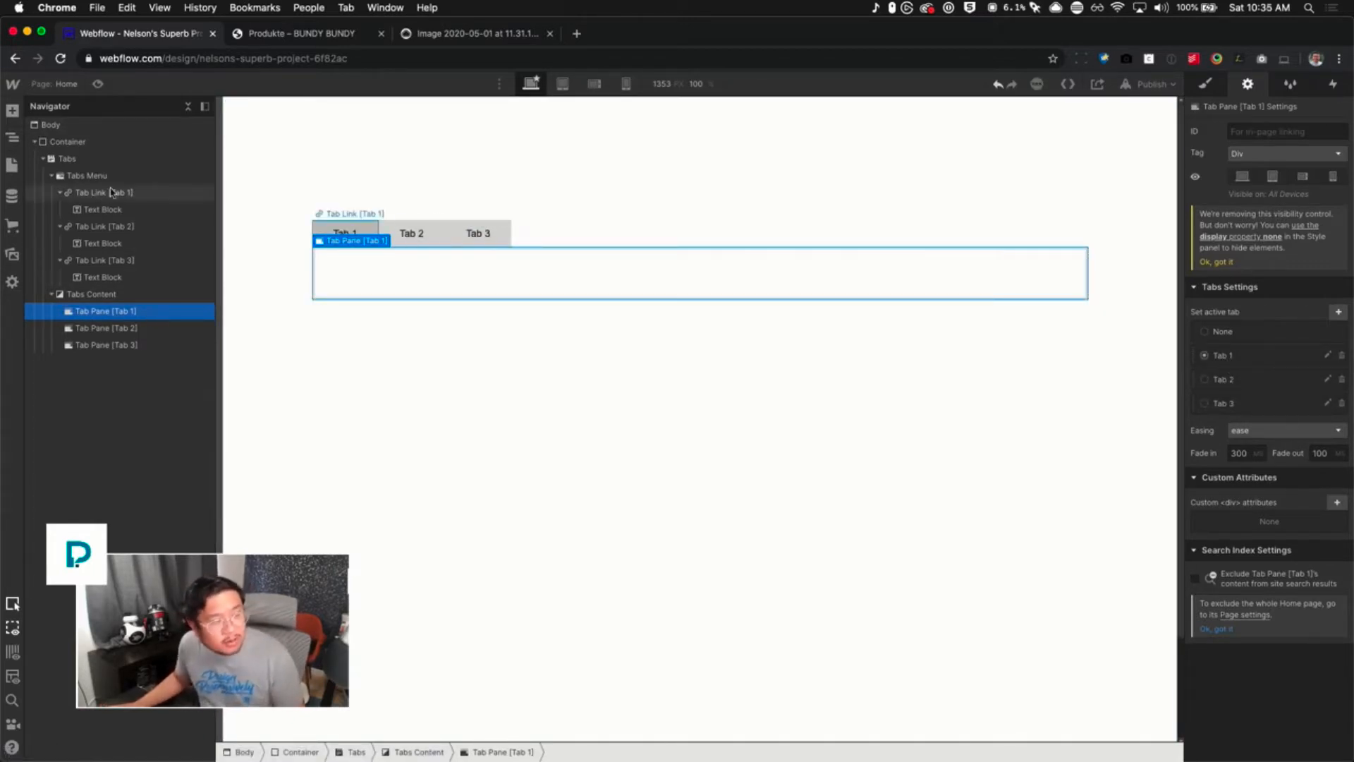
Review the Tabs structure, collapsing the three Tab Links inside the Tabs Menu and the Tabs Content element
{"action": "left_click", "coordinate": [103, 174]}
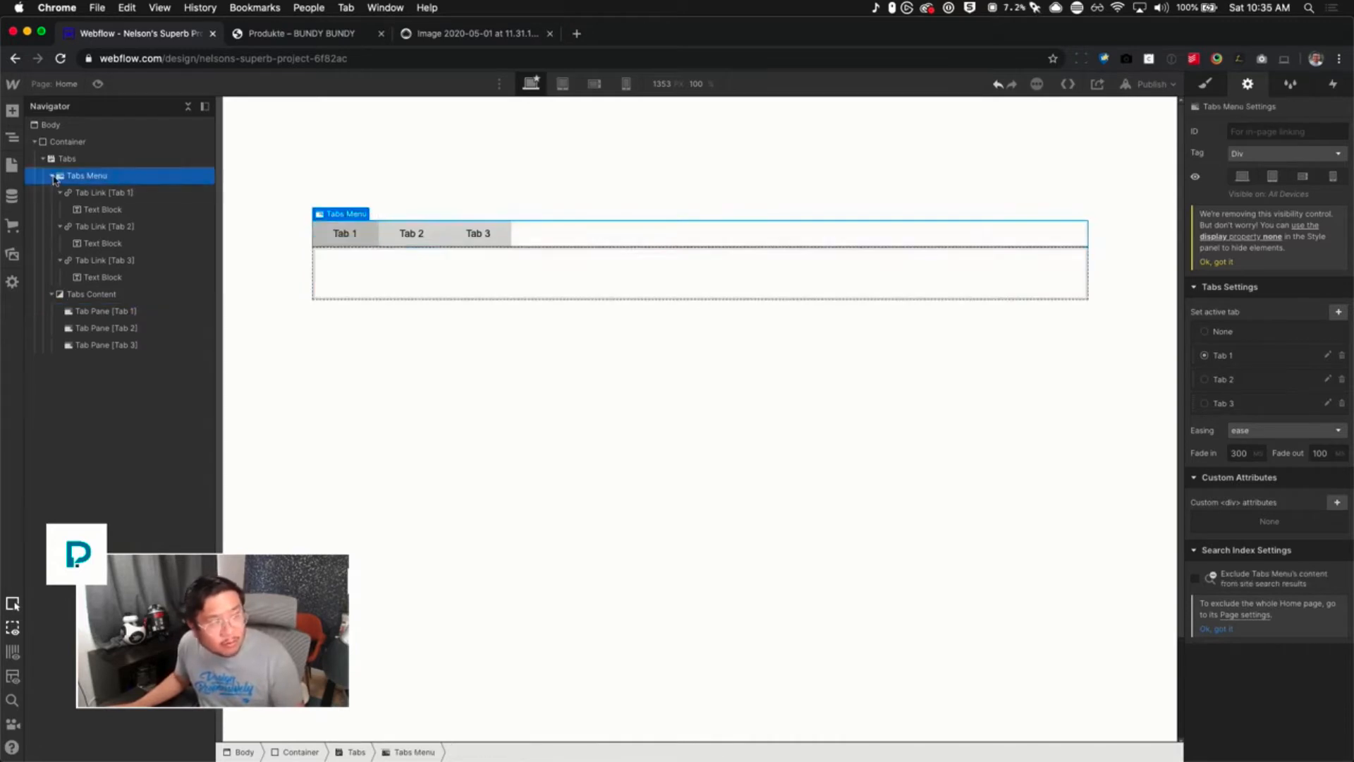
{"action": "left_click", "coordinate": [51, 175]}
{"action": "left_click", "coordinate": [51, 193]}
{"action": "left_click", "coordinate": [108, 161]}
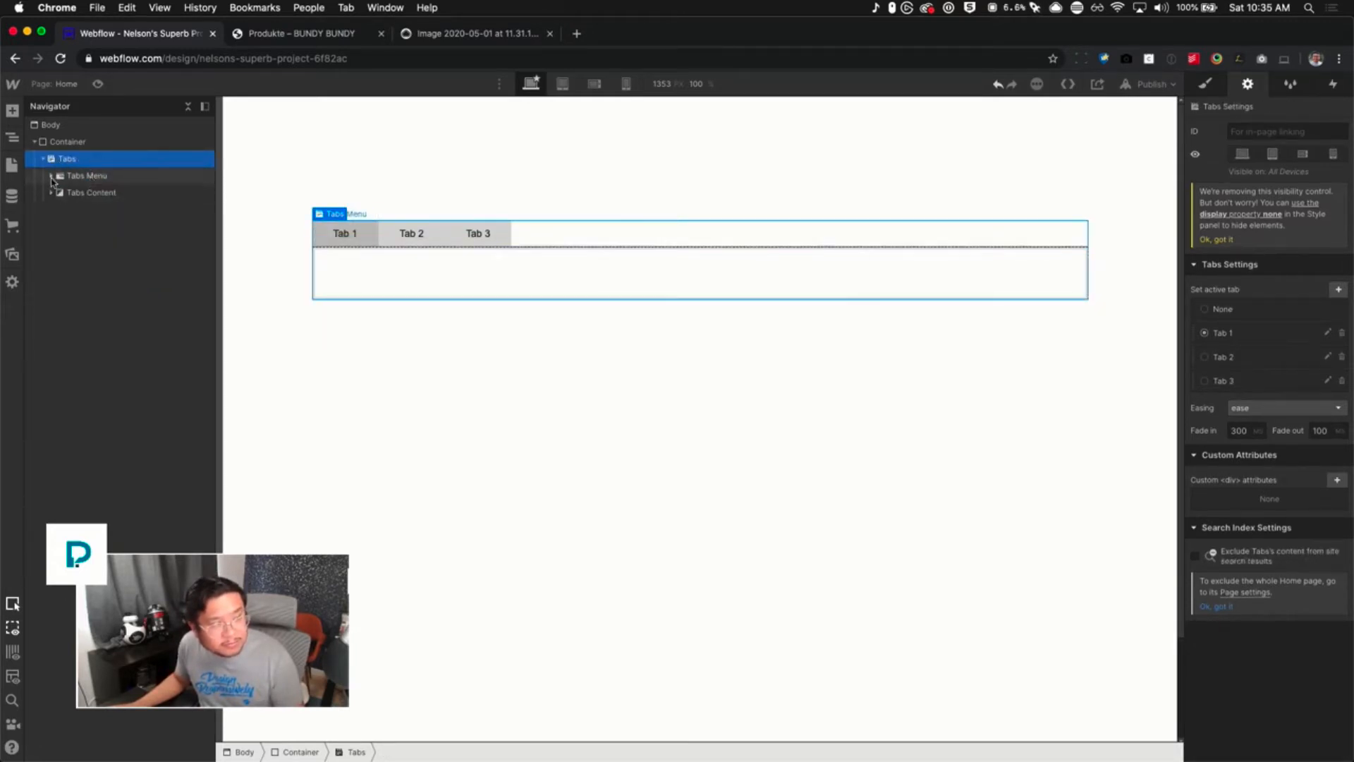
{"action": "left_click", "coordinate": [51, 177]}
{"action": "left_click", "coordinate": [89, 177]}
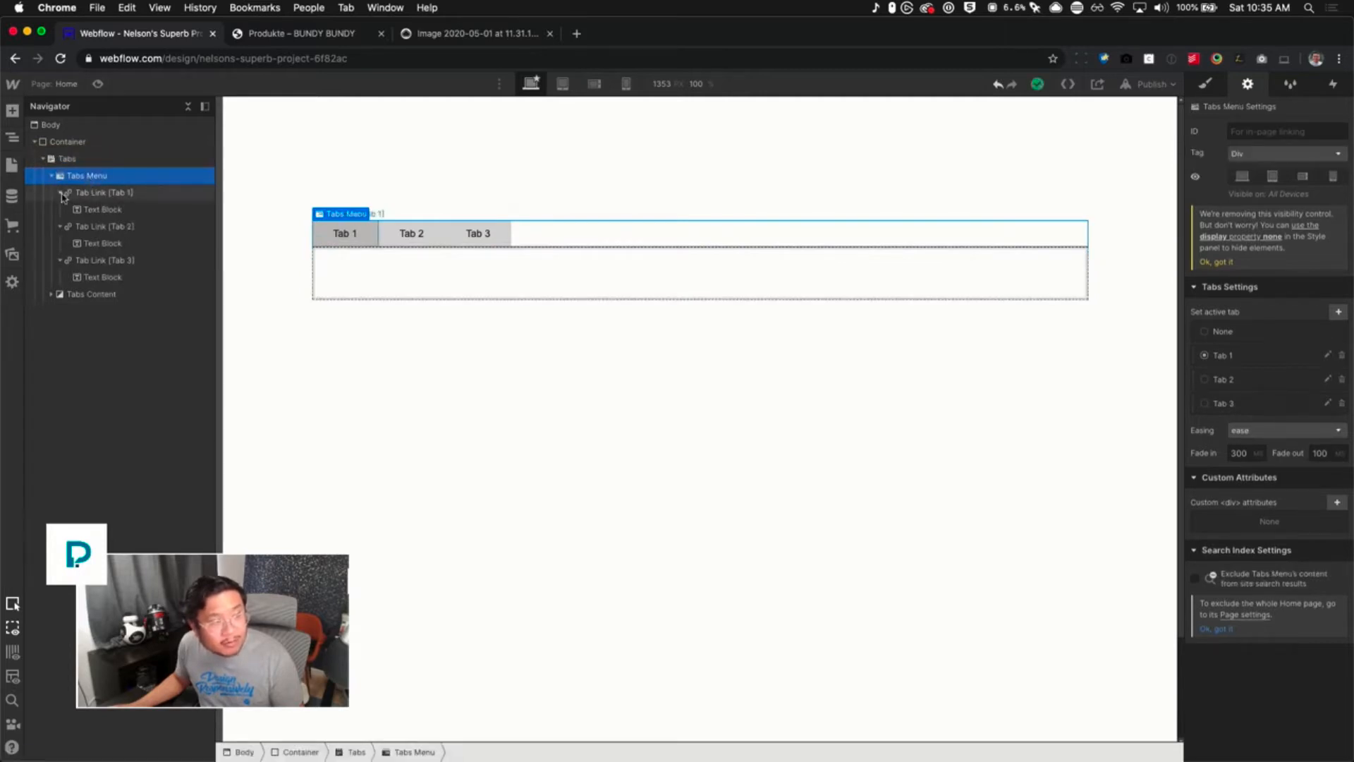
{"action": "left_click", "coordinate": [59, 193]}
{"action": "left_click", "coordinate": [72, 210]}
{"action": "left_click", "coordinate": [60, 209]}
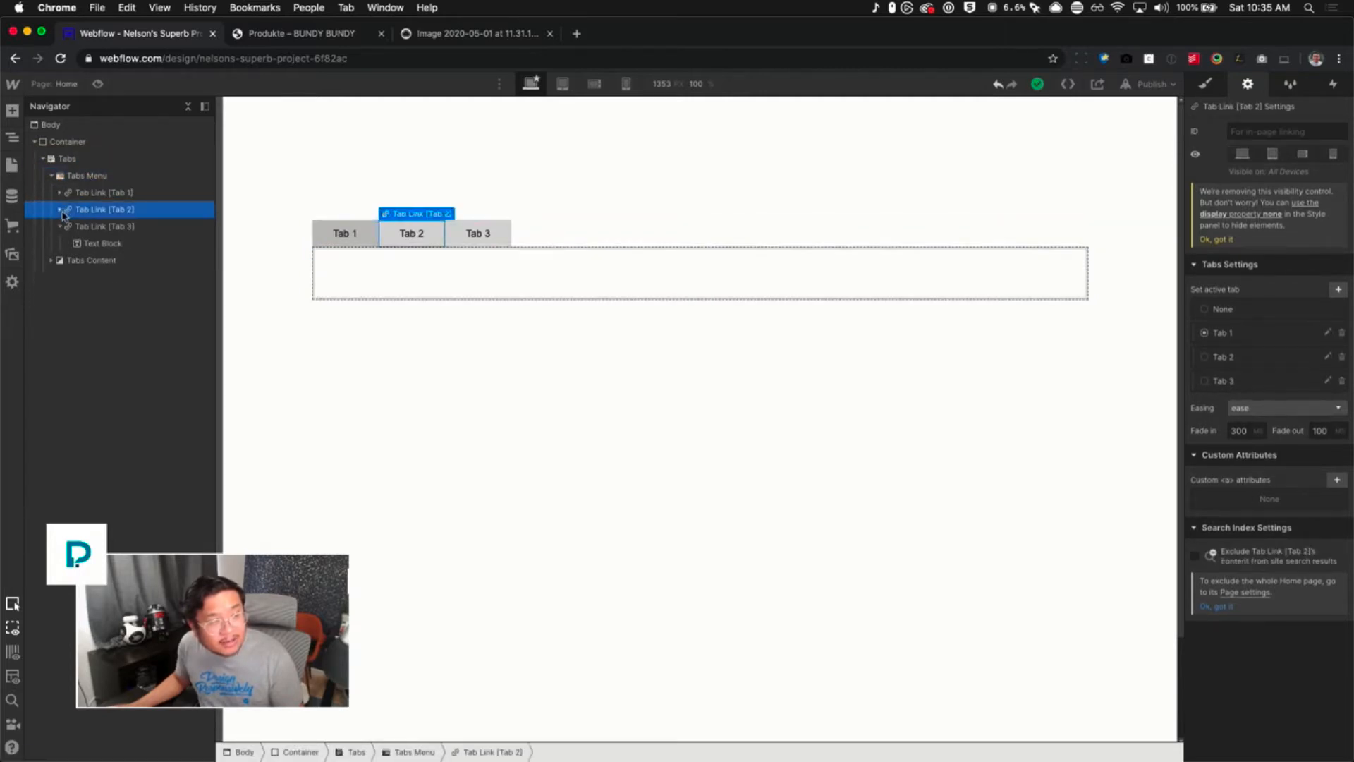
{"action": "left_click", "coordinate": [60, 227]}
{"action": "left_click", "coordinate": [138, 229]}
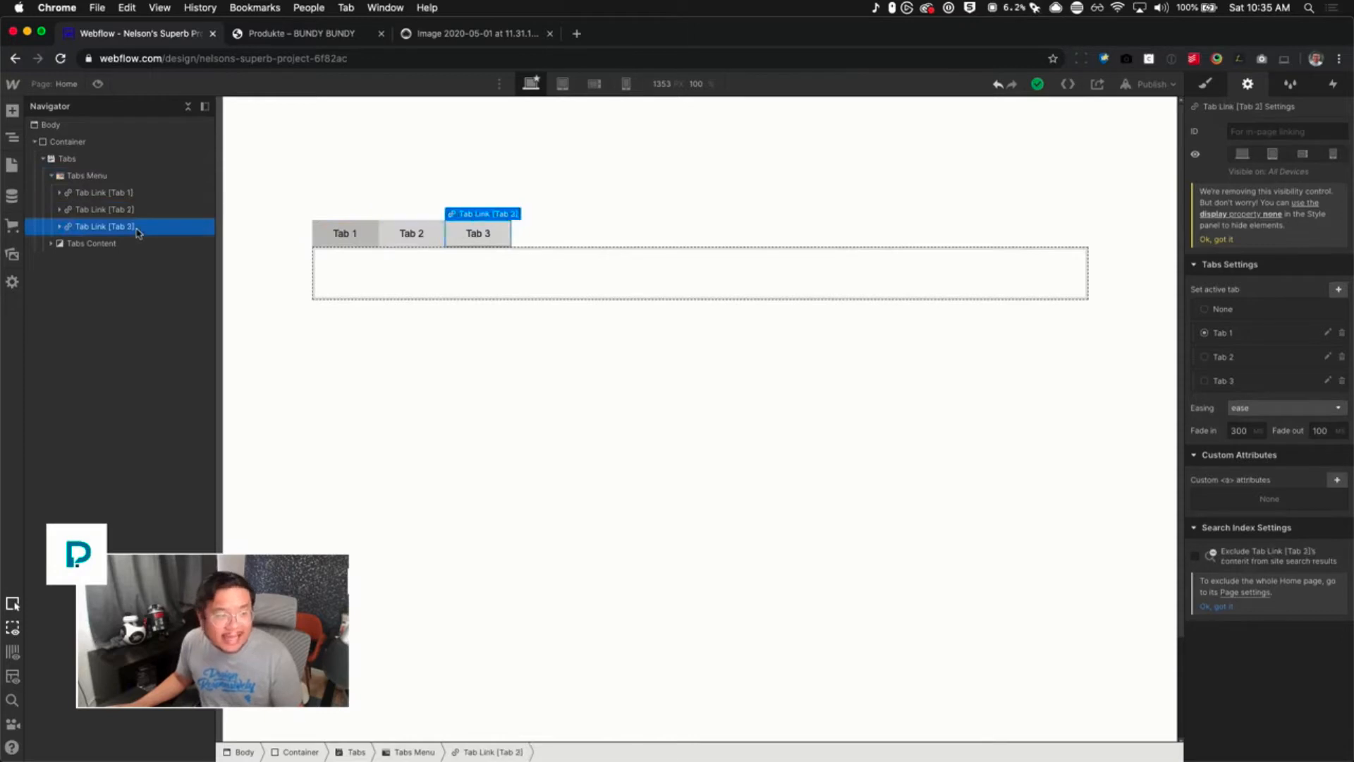
Try to insert a text block inside the Tabs Menu alongside the Tab Links
{"action": "key", "text": "a"}
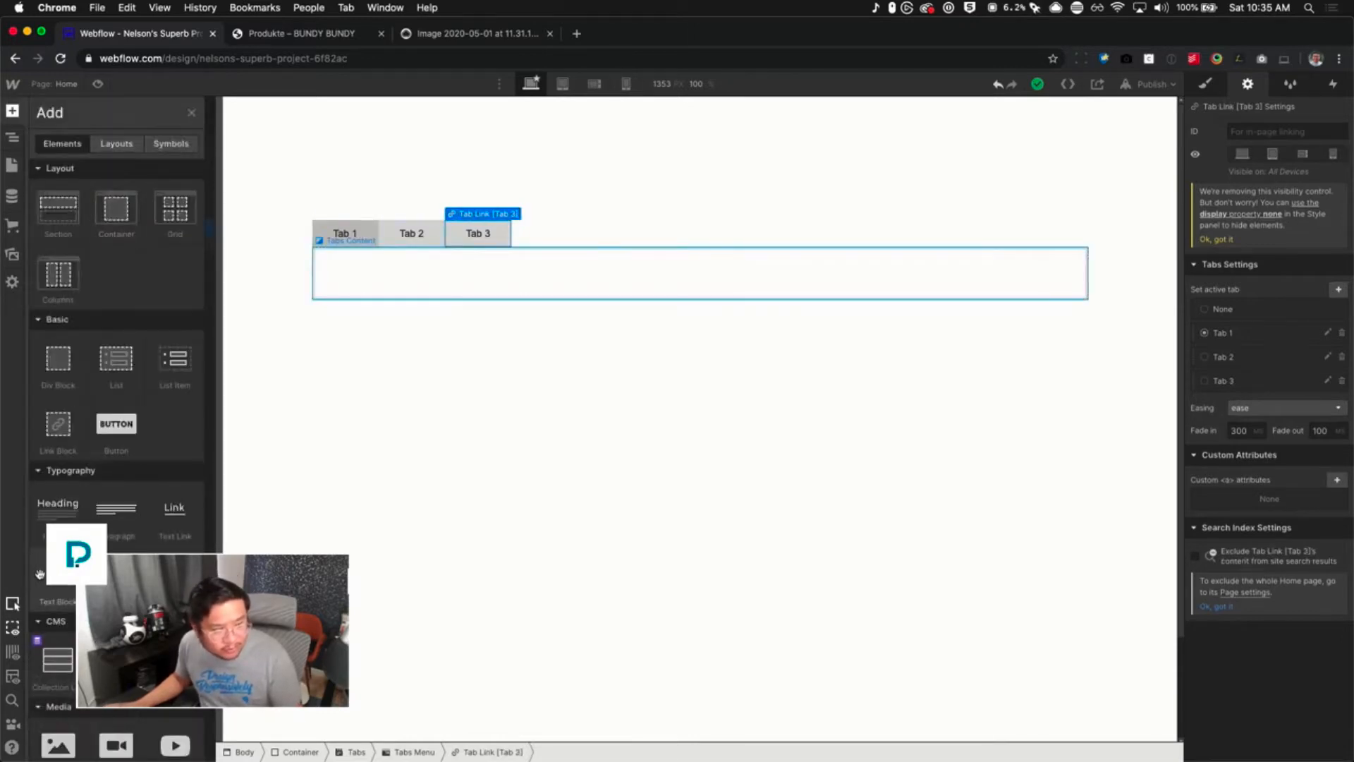
{"action": "left_click_drag", "start_coordinate": [58, 575], "coordinate": [157, 185]}
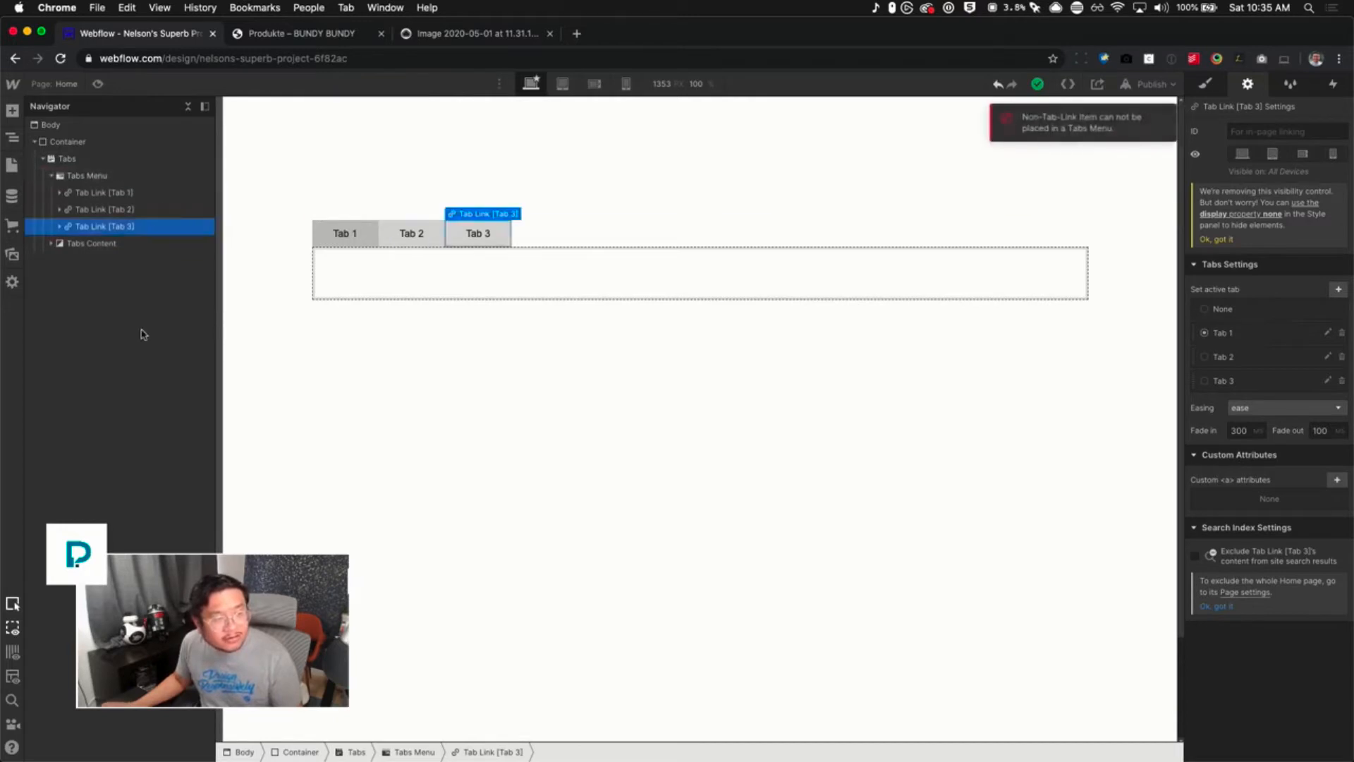
{"action": "left_click", "coordinate": [557, 244]}
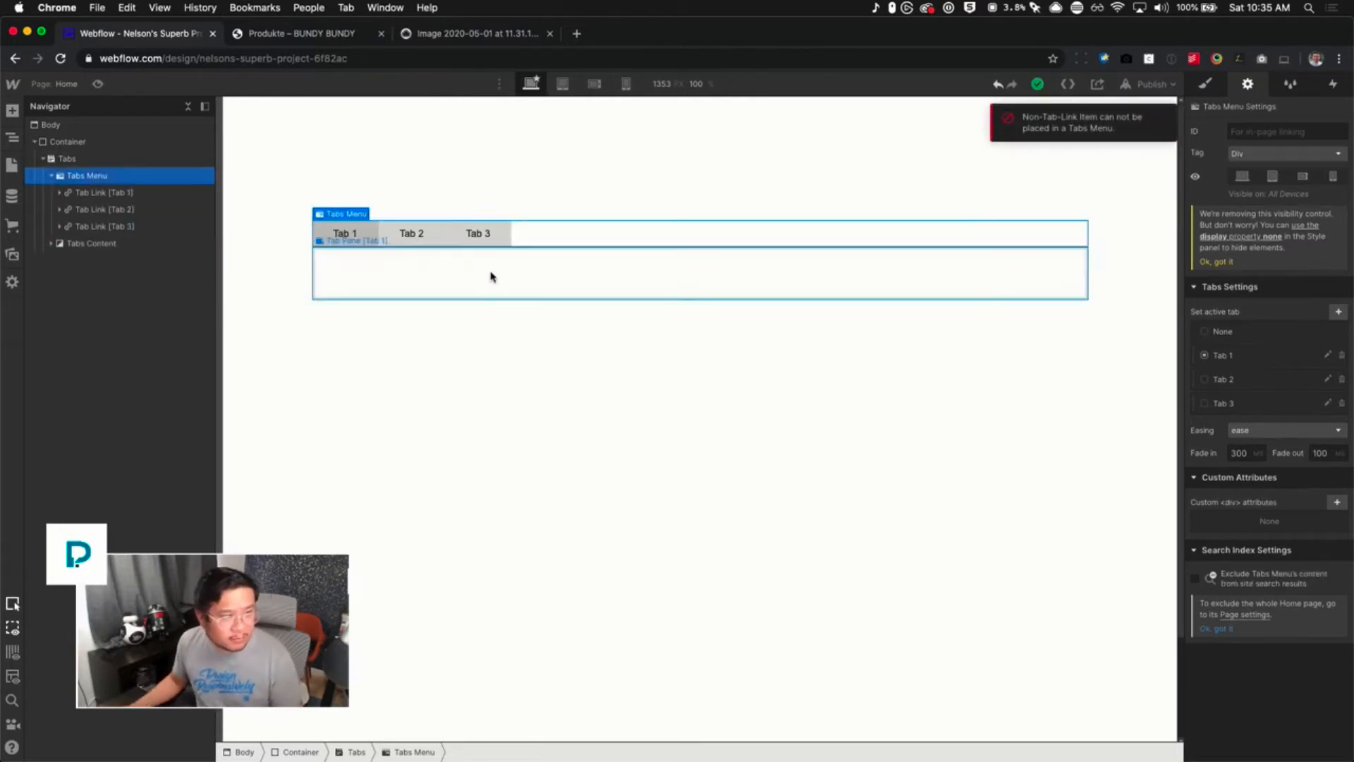
Compare the Tab 1 pane with the side-by-side layout of the BUNDY BUNDY products page, and return to the Webflow project
{"action": "left_click", "coordinate": [485, 275]}
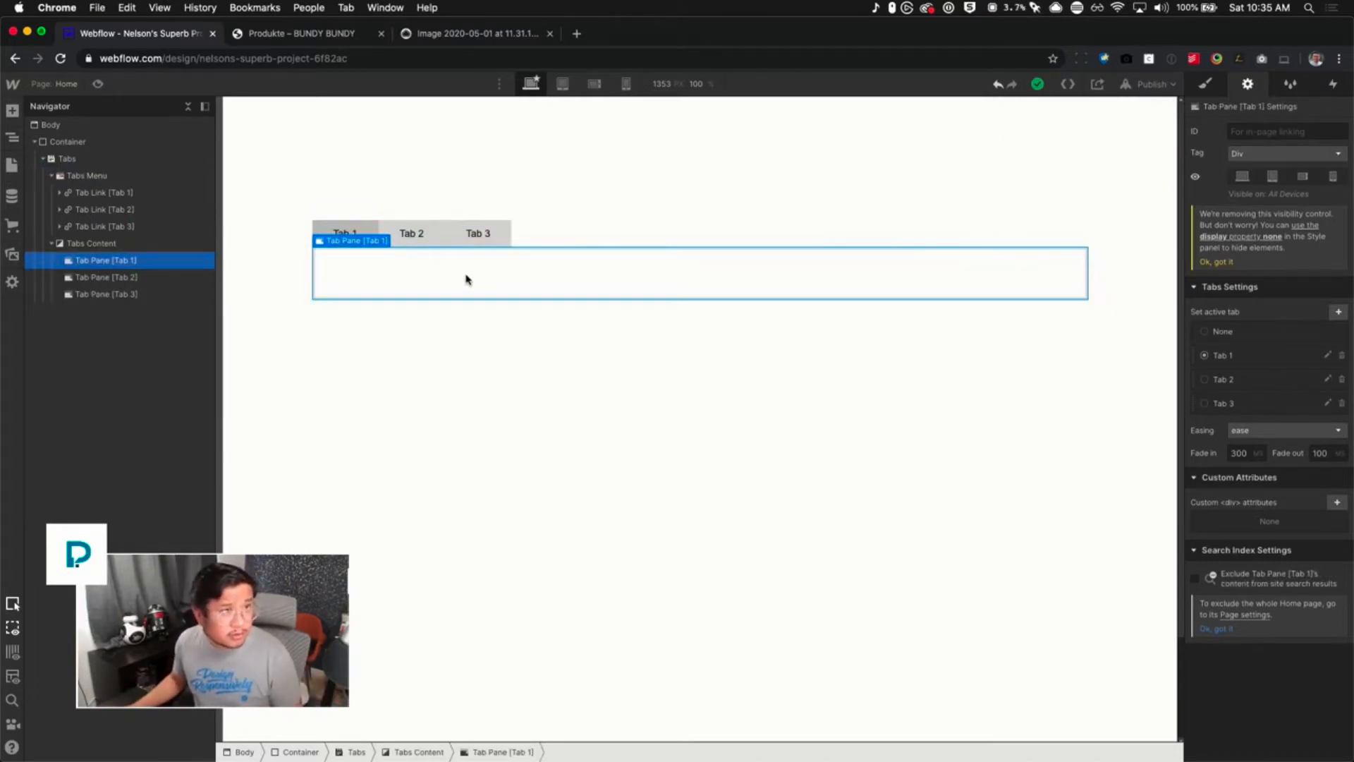
{"action": "left_click", "coordinate": [282, 35]}
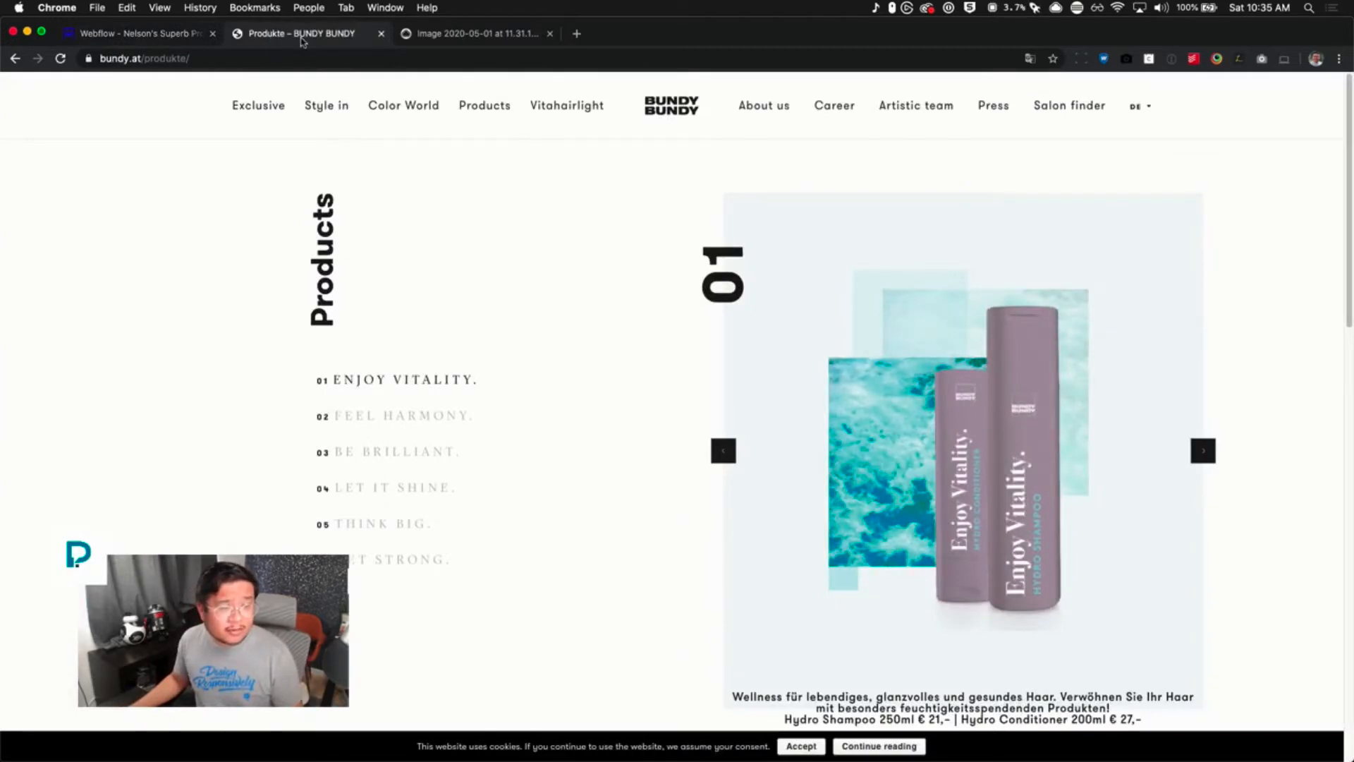
{"action": "left_click", "coordinate": [144, 37]}
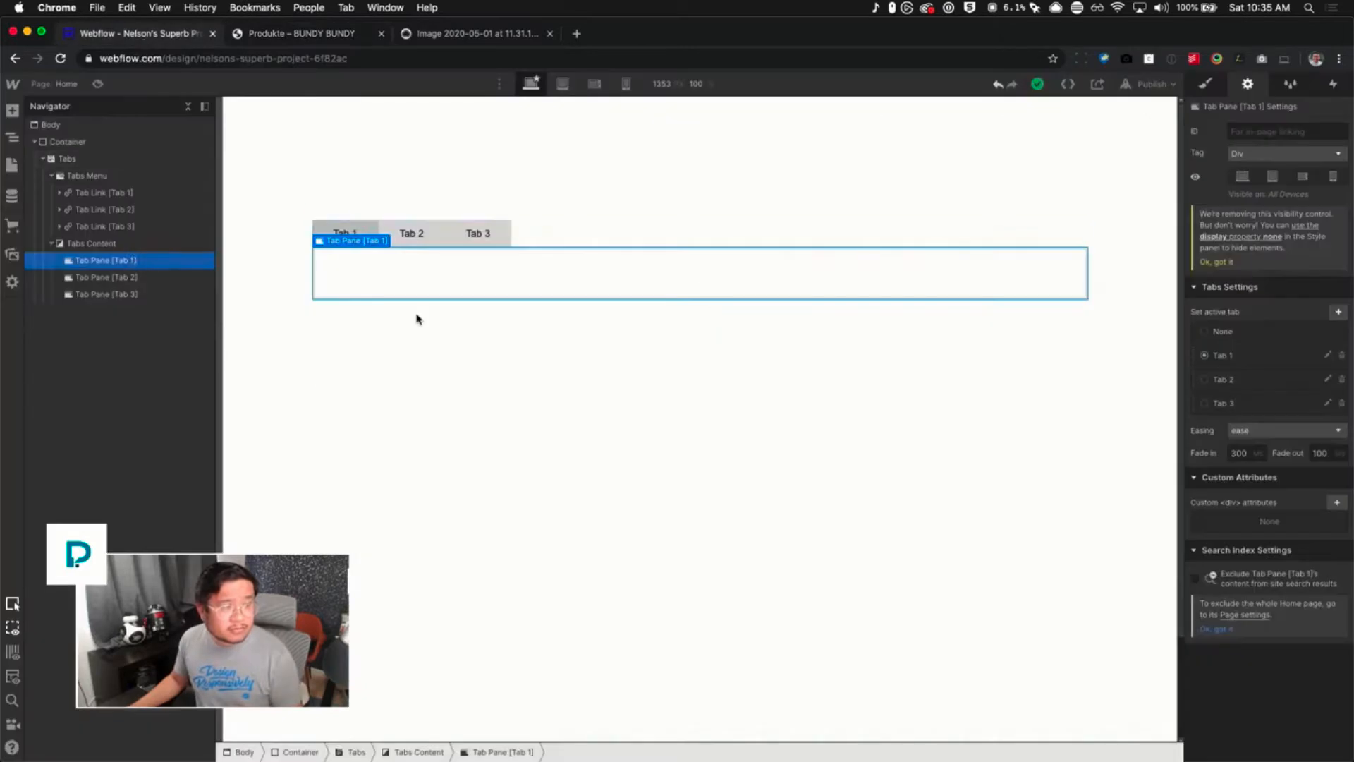
Set the Tabs component's display to grid with two columns and two rows
{"action": "left_click", "coordinate": [83, 160]}
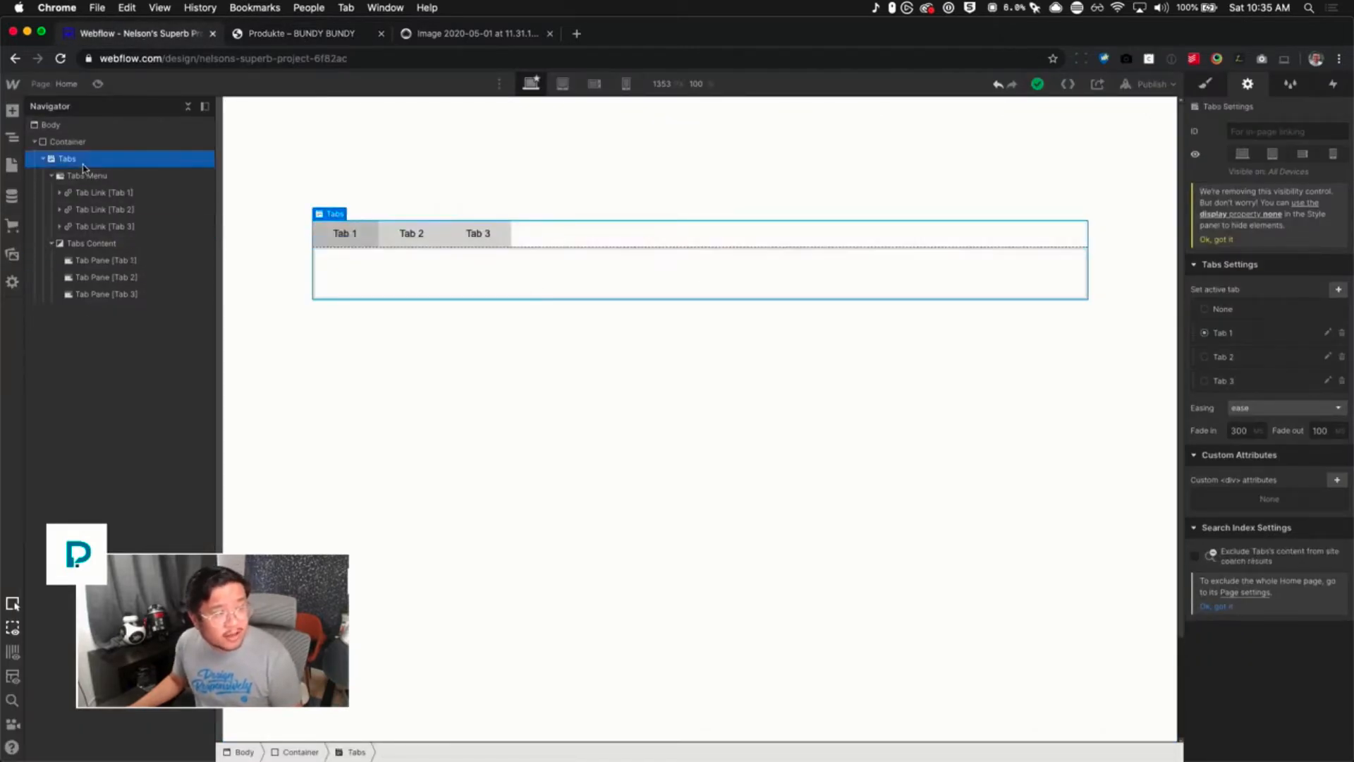
{"action": "left_click", "coordinate": [1205, 83]}
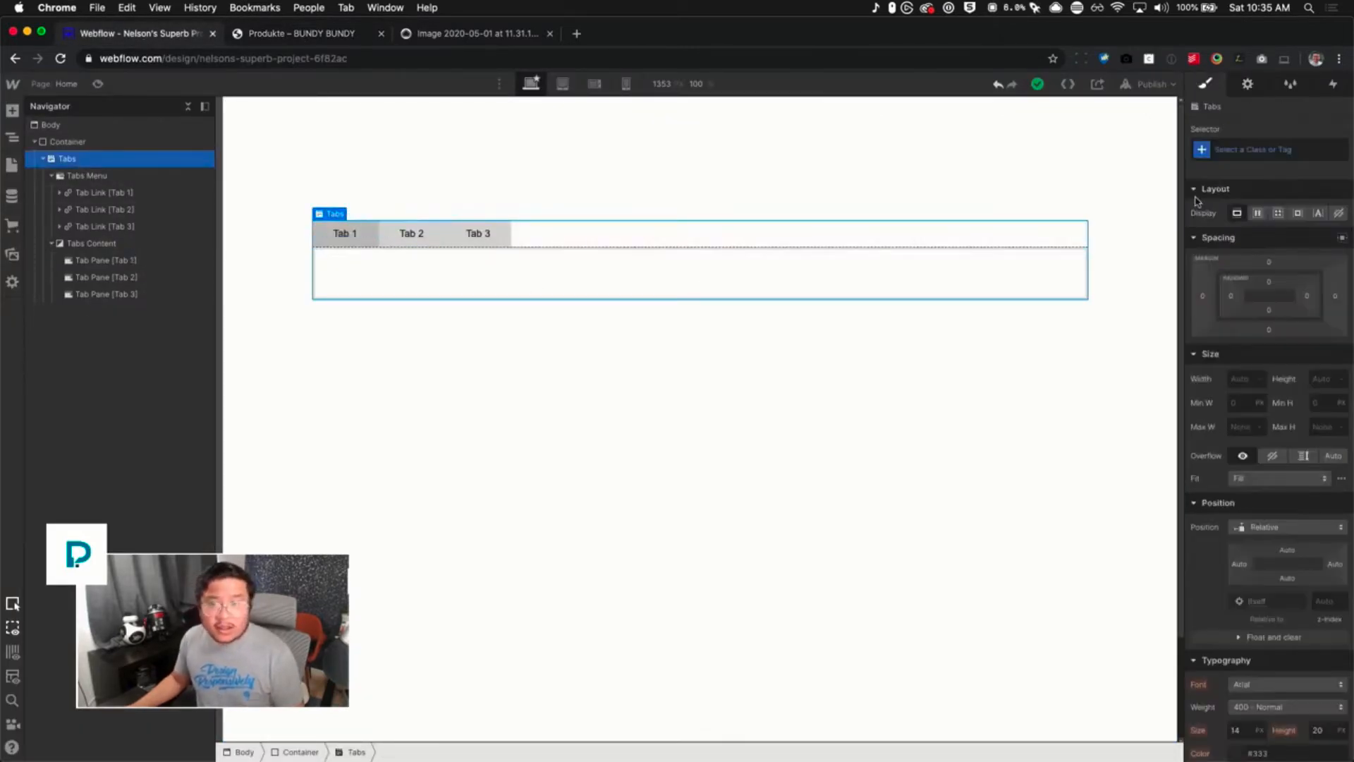
{"action": "left_click", "coordinate": [1279, 214]}
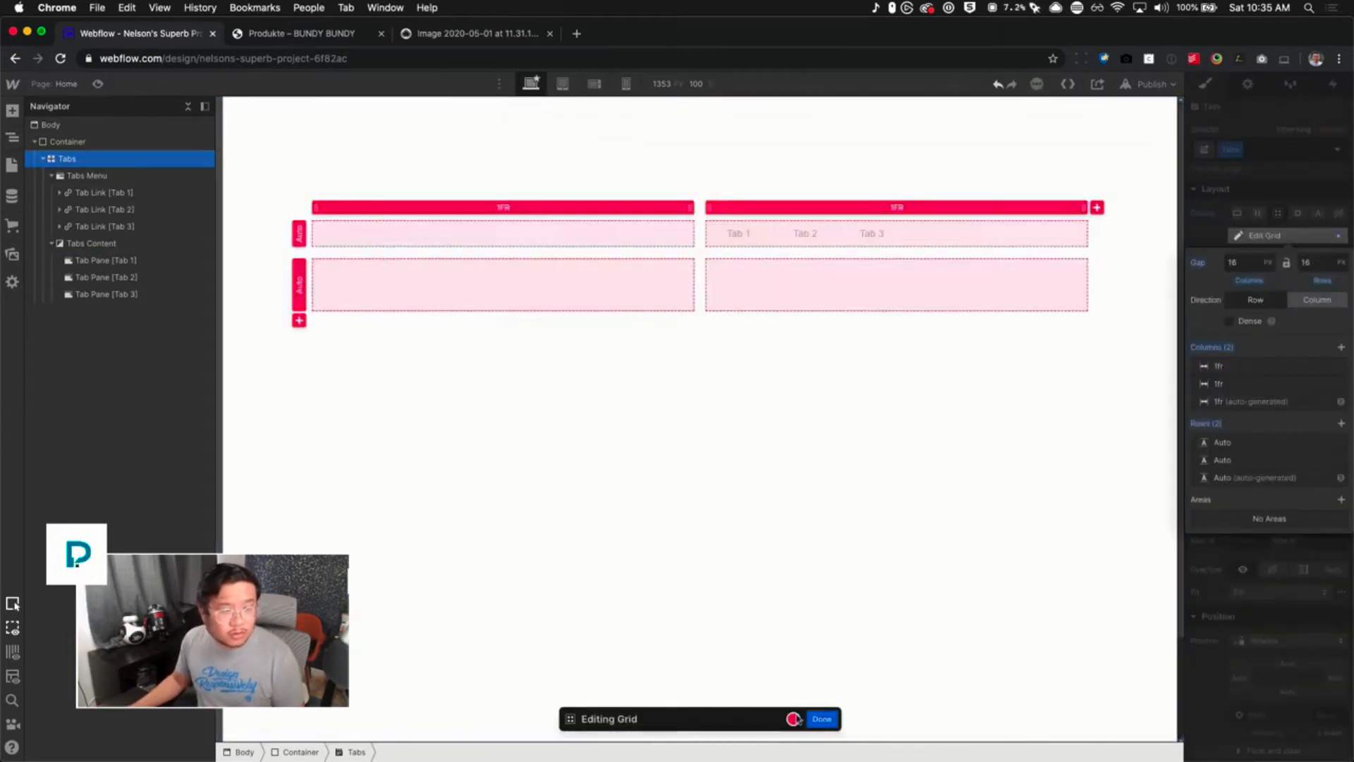
{"action": "left_click", "coordinate": [820, 719]}
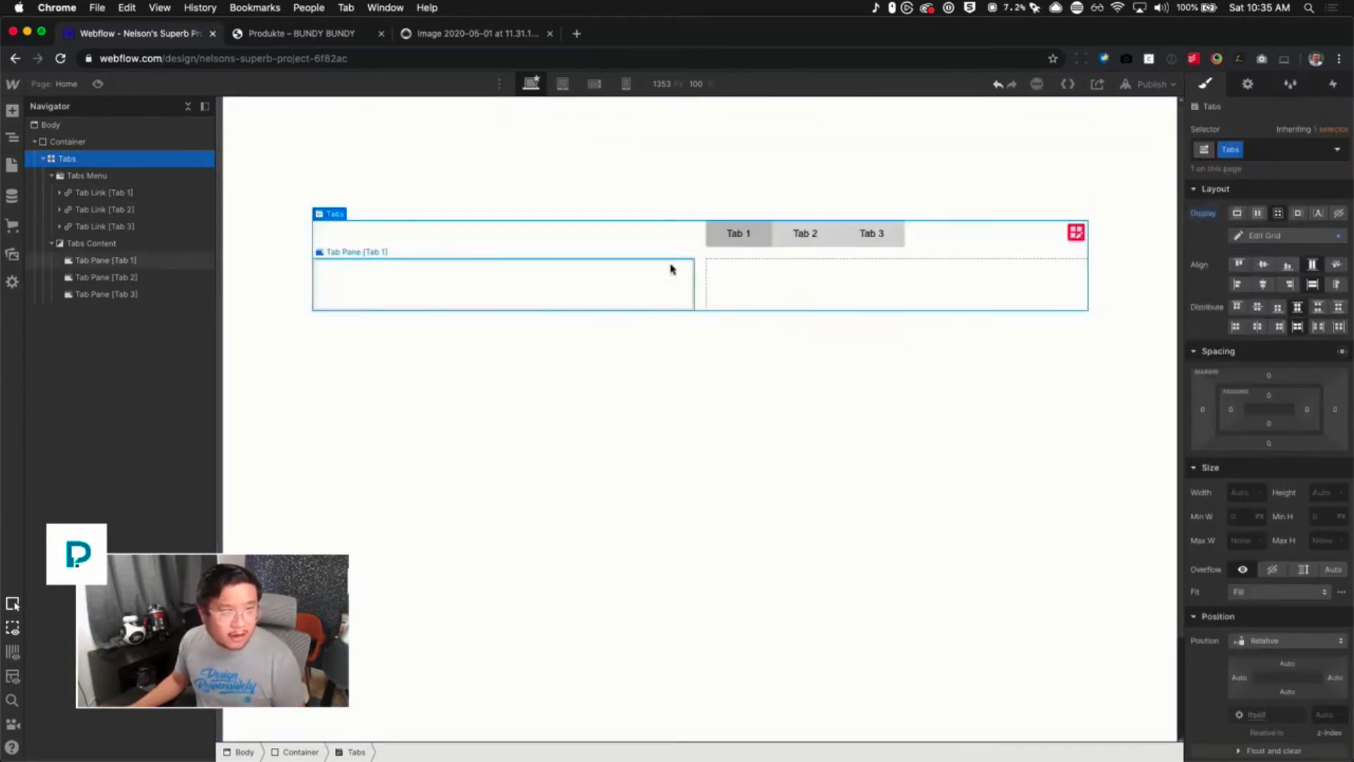
Examine the Tabs Menu's style settings in the grid, including its float and clear options
{"action": "left_click", "coordinate": [971, 238]}
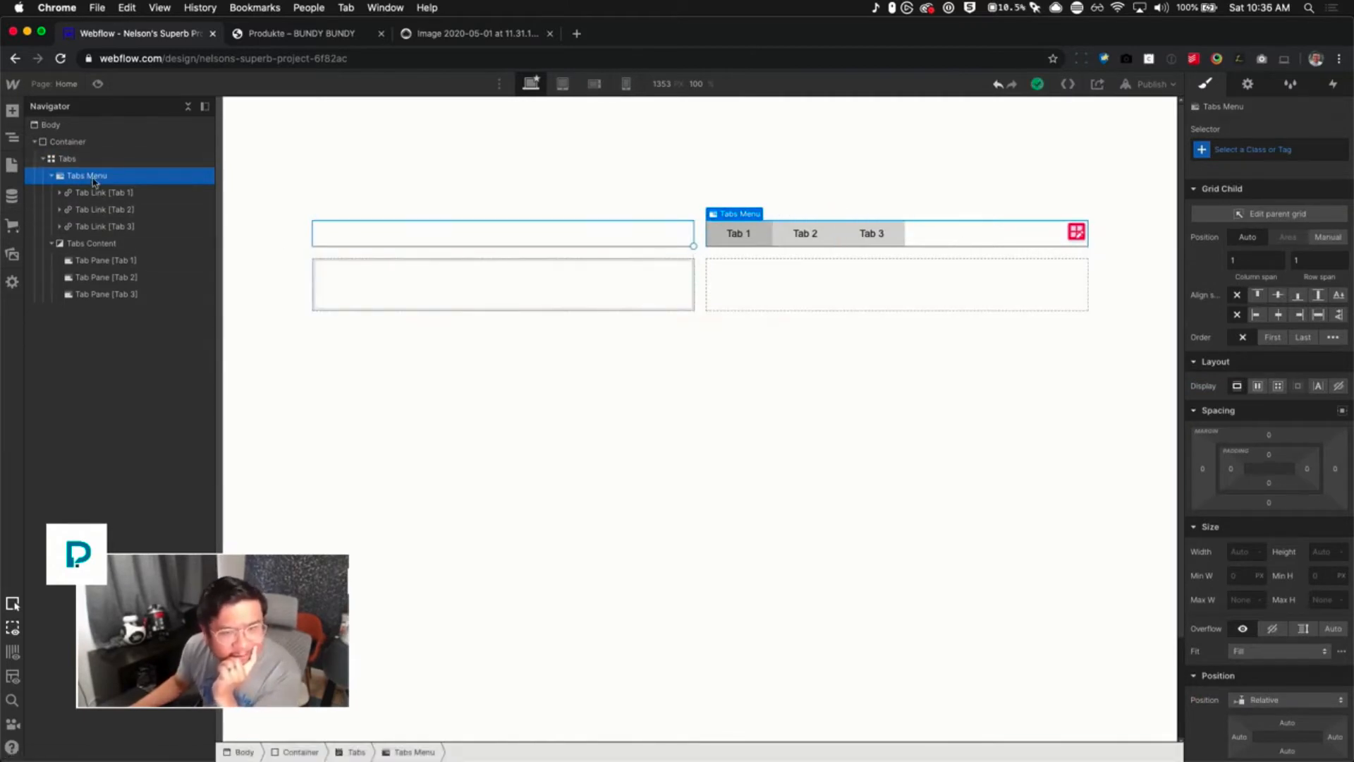
{"action": "scroll", "coordinate": [1273, 587], "scroll_direction": "down", "scroll_amount": 3}
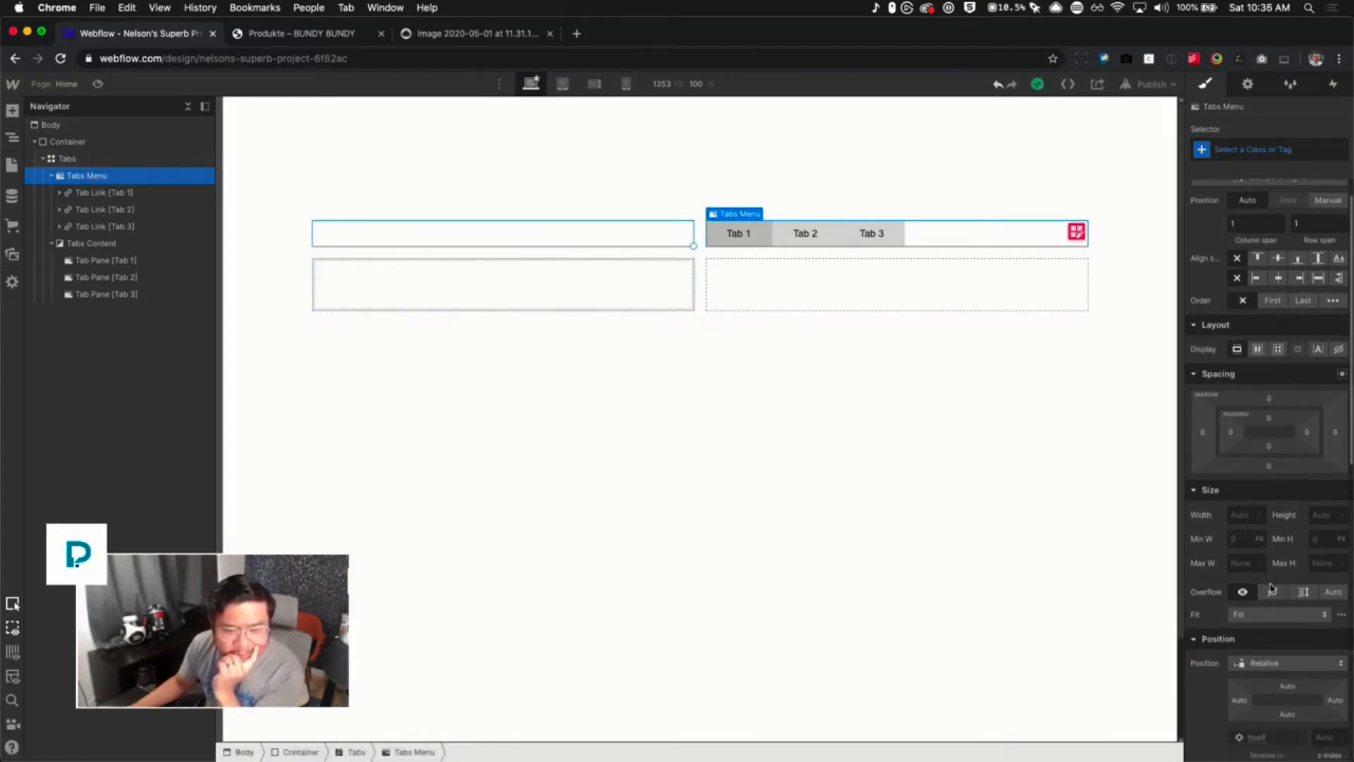
{"action": "scroll", "coordinate": [1272, 587], "scroll_direction": "down", "scroll_amount": 5}
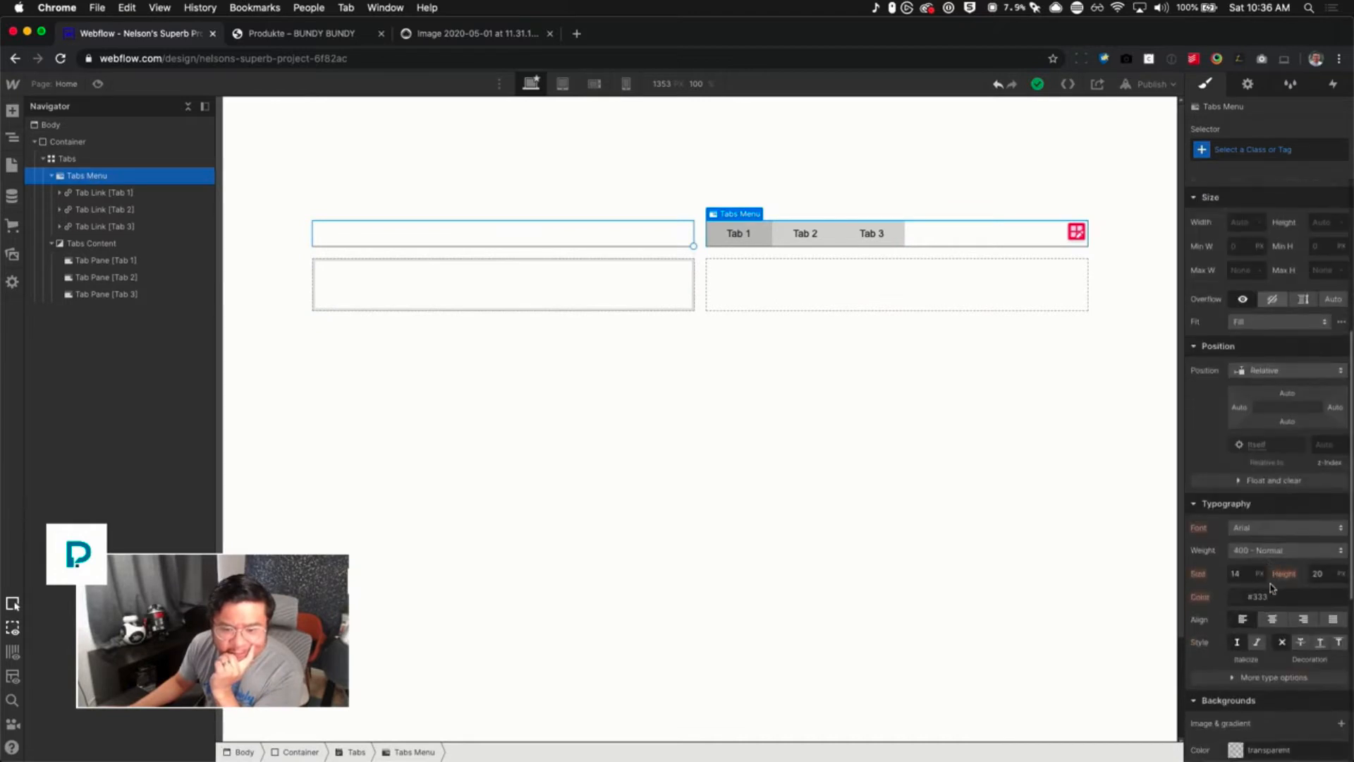
{"action": "scroll", "coordinate": [1273, 588], "scroll_direction": "up", "scroll_amount": 6}
{"action": "scroll", "coordinate": [1273, 588], "scroll_direction": "up", "scroll_amount": 2}
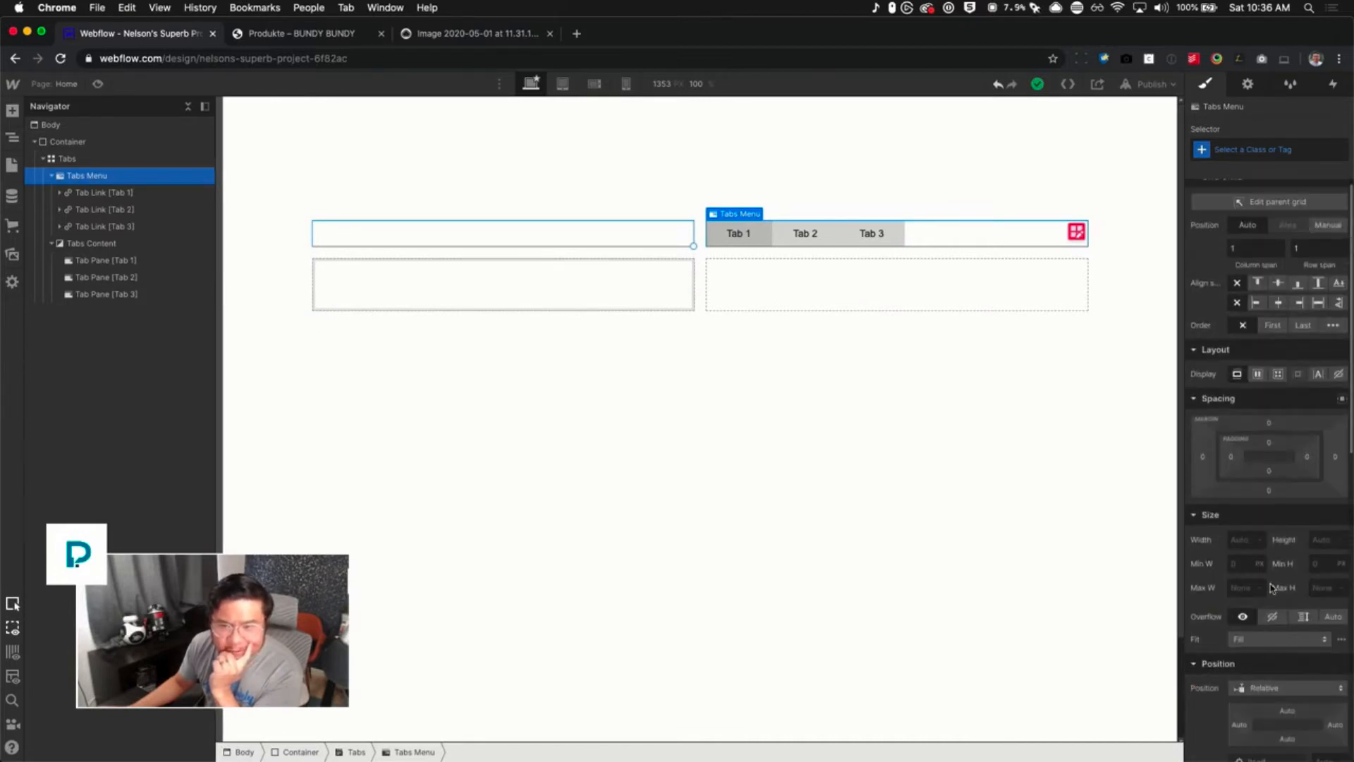
{"action": "scroll", "coordinate": [1272, 588], "scroll_direction": "down", "scroll_amount": 5}
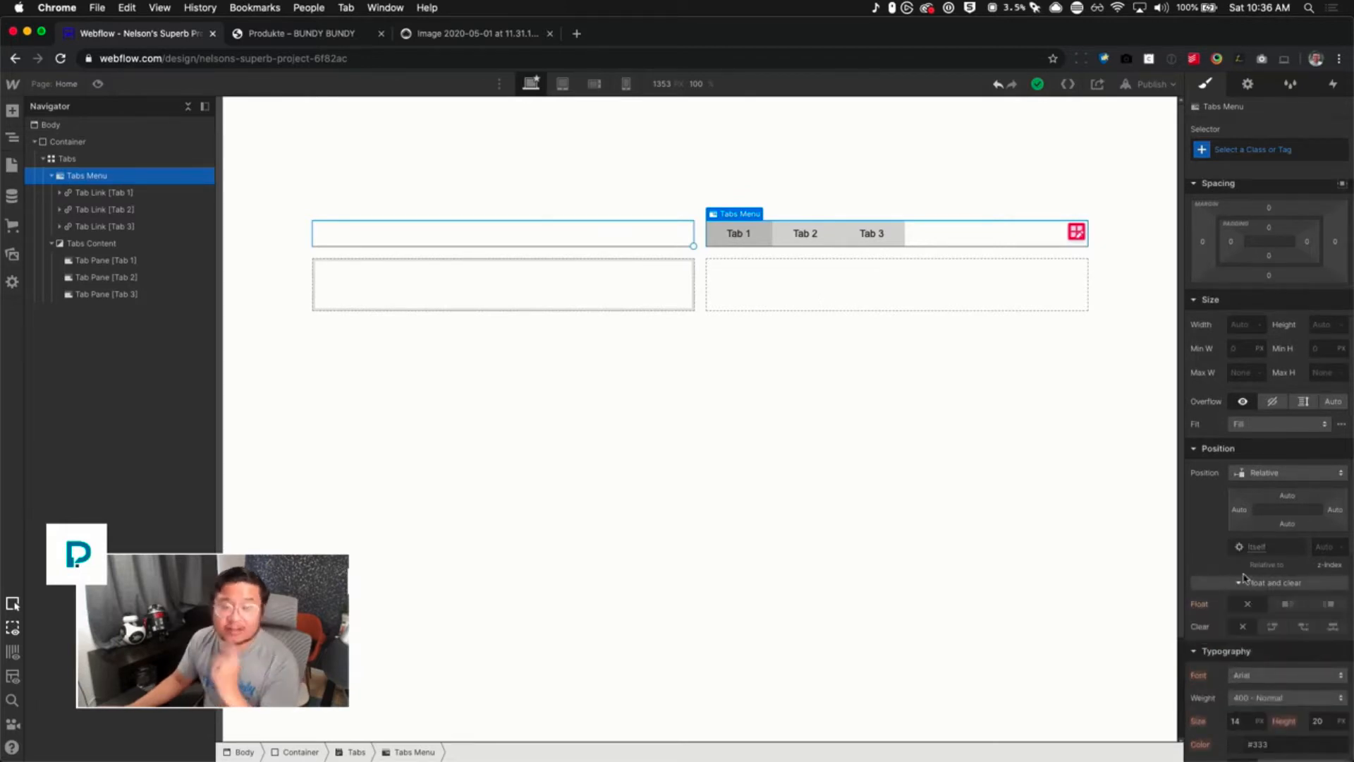
{"action": "scroll", "coordinate": [1251, 486], "scroll_direction": "up", "scroll_amount": 5}
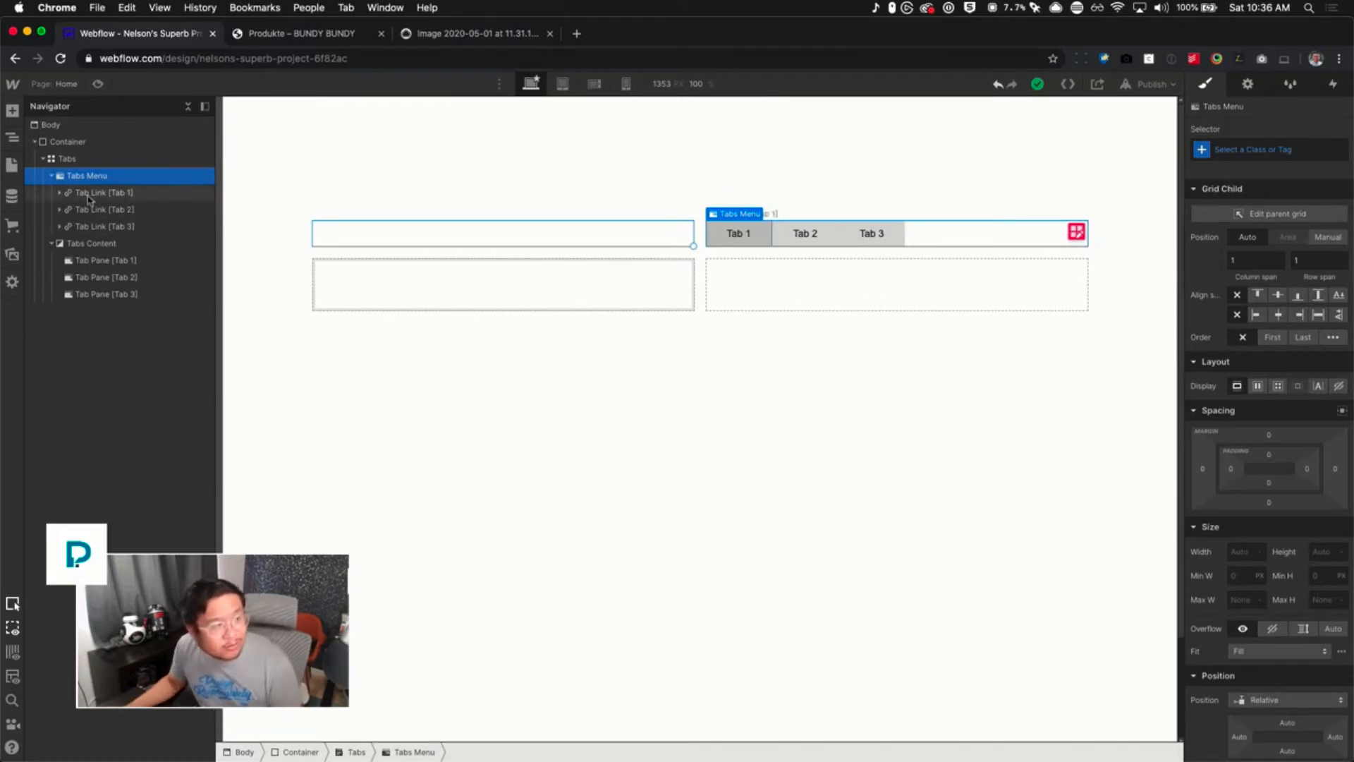
Reset the Tabs component's grid display to its default, comparing the layout with and without the grid
{"action": "left_click", "coordinate": [67, 159]}
{"action": "left_click", "coordinate": [1197, 217], "text": "alt"}
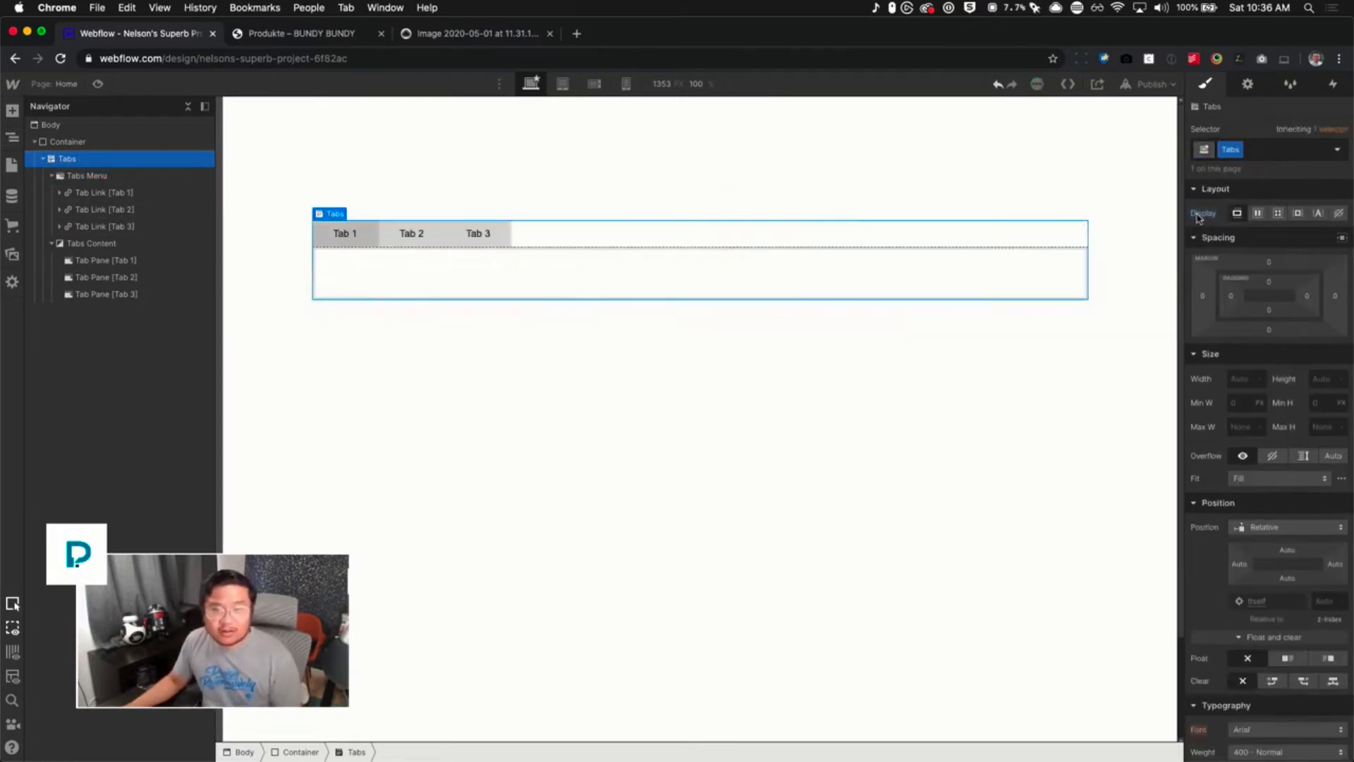
{"action": "key", "text": "super+z"}
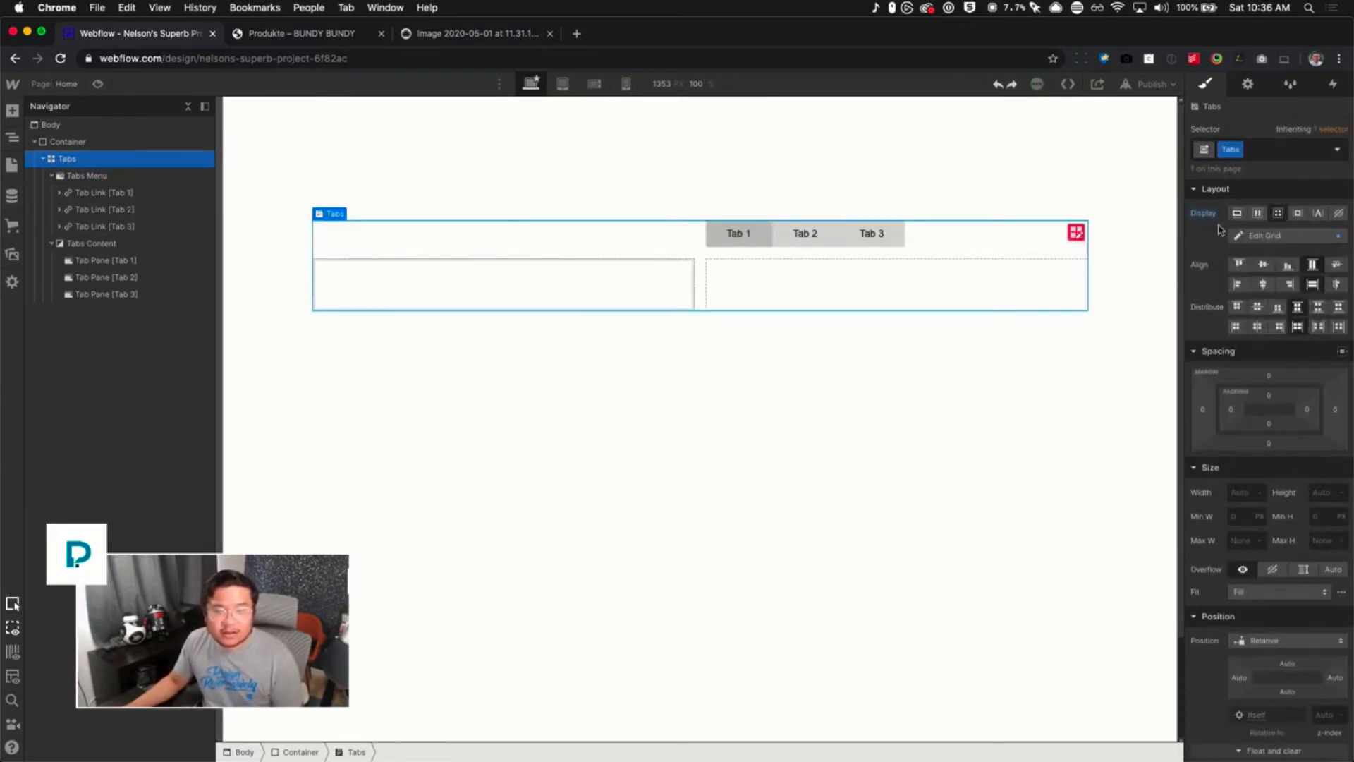
{"action": "key", "text": "super+shift+z"}
Set the float of both the Tabs Menu and the Tabs Content to none
{"action": "left_click", "coordinate": [564, 239]}
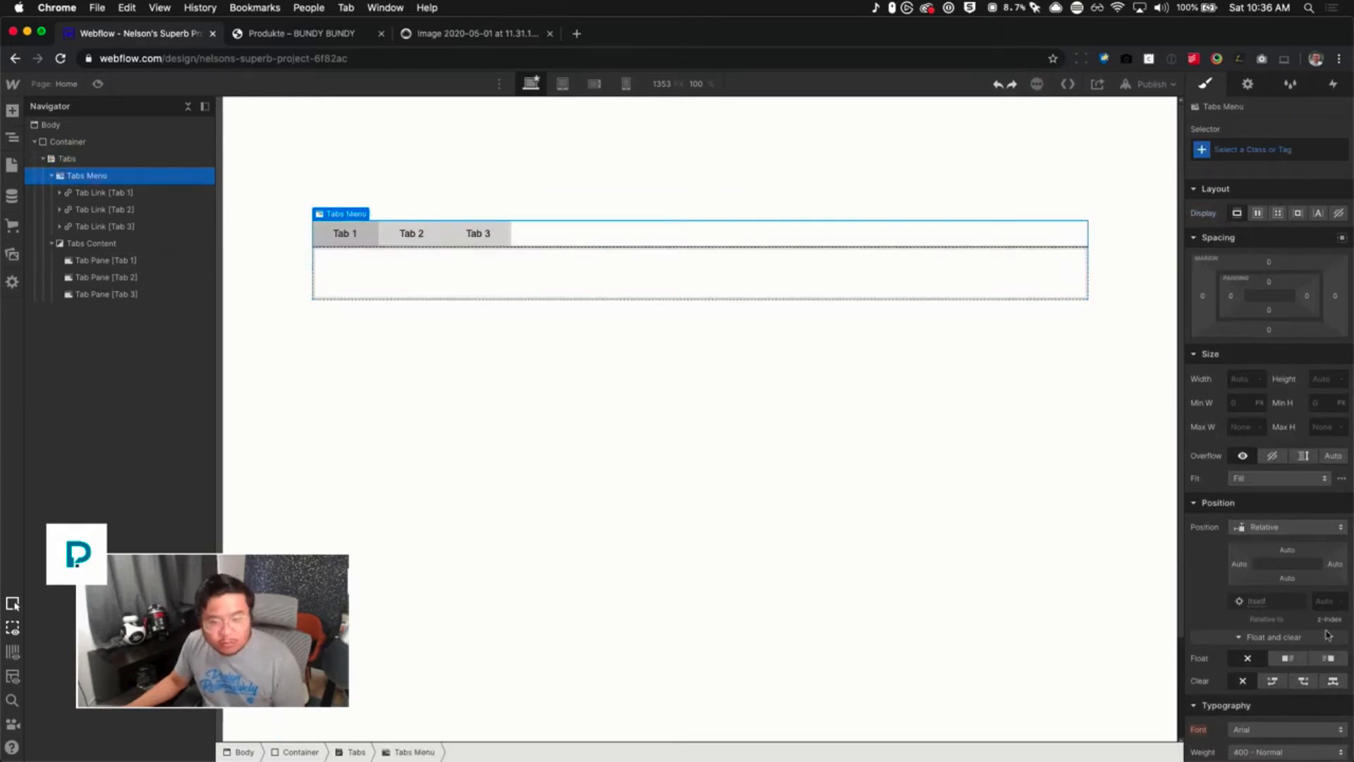
{"action": "scroll", "coordinate": [1326, 634], "scroll_direction": "down", "scroll_amount": 2}
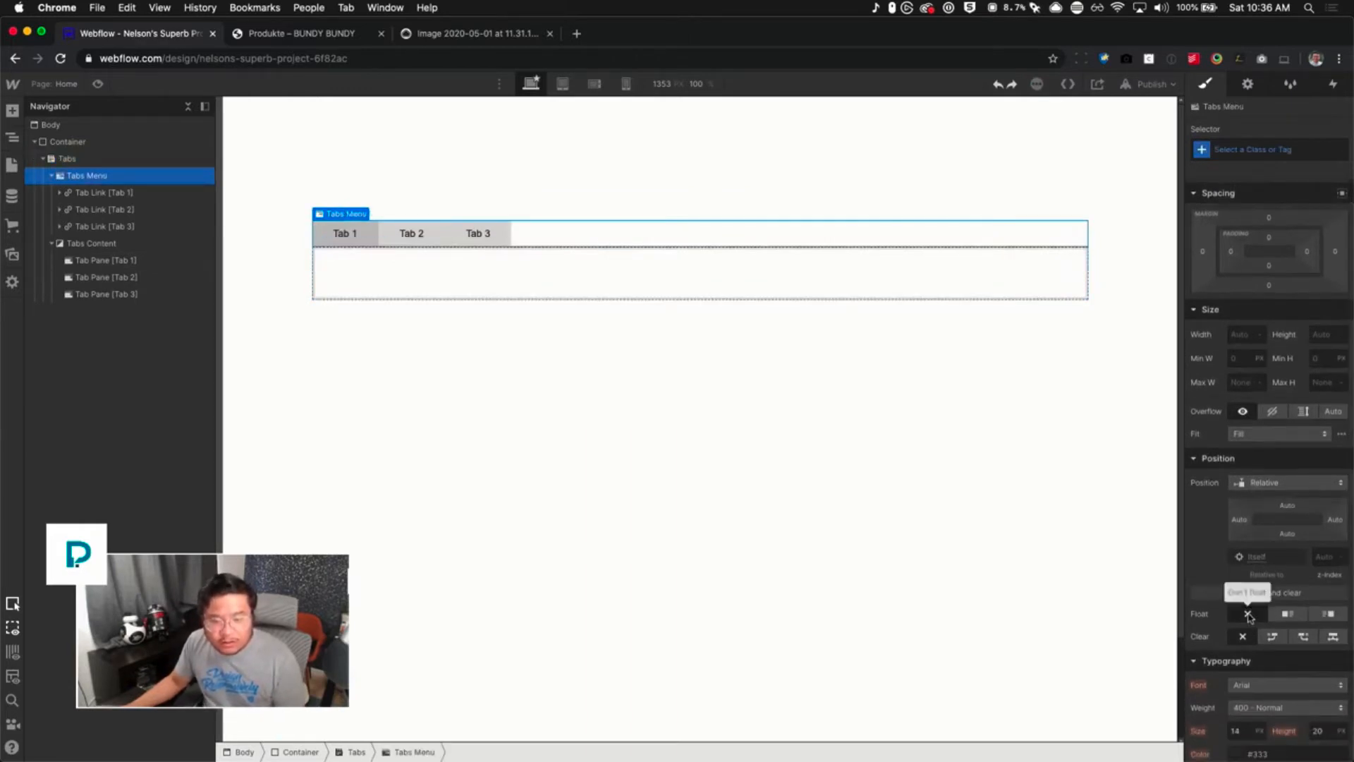
{"action": "left_click", "coordinate": [1248, 614]}
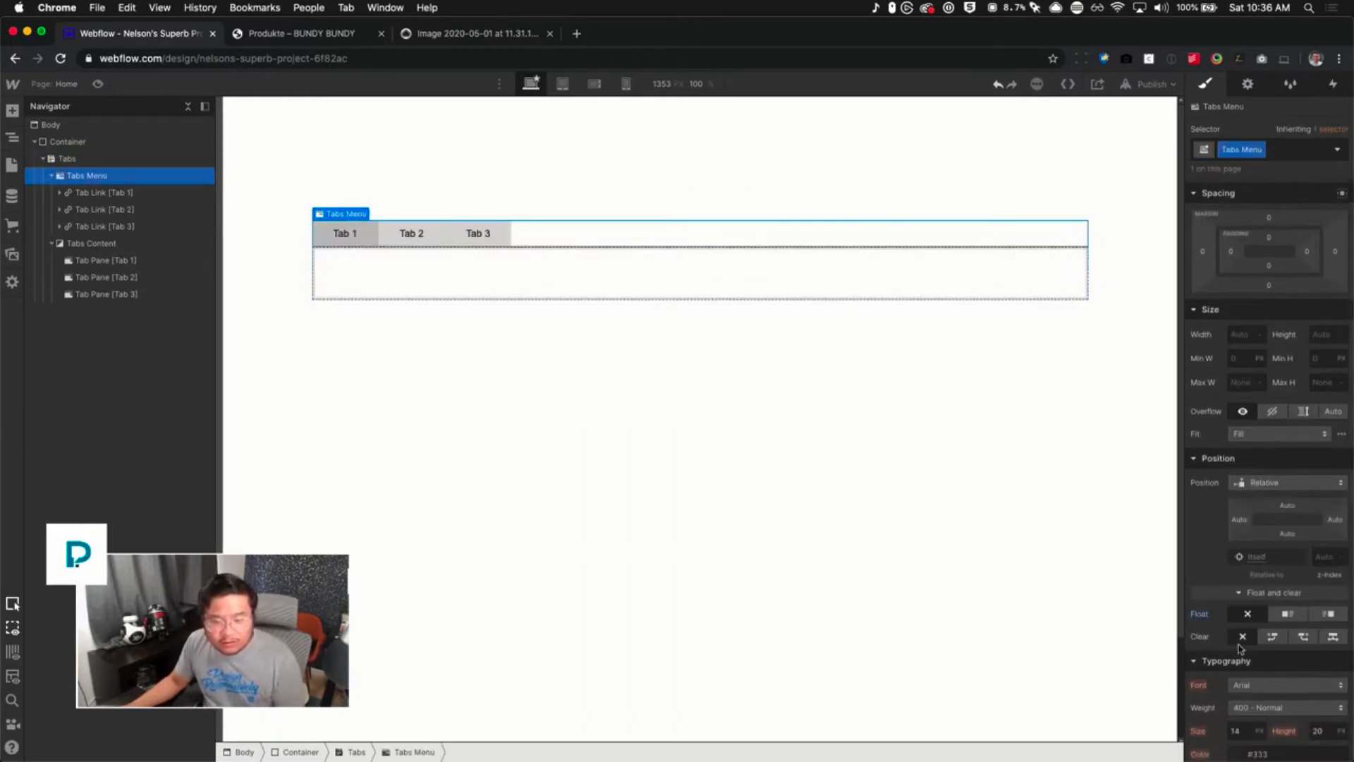
{"action": "left_click", "coordinate": [106, 243]}
{"action": "left_click", "coordinate": [1248, 613]}
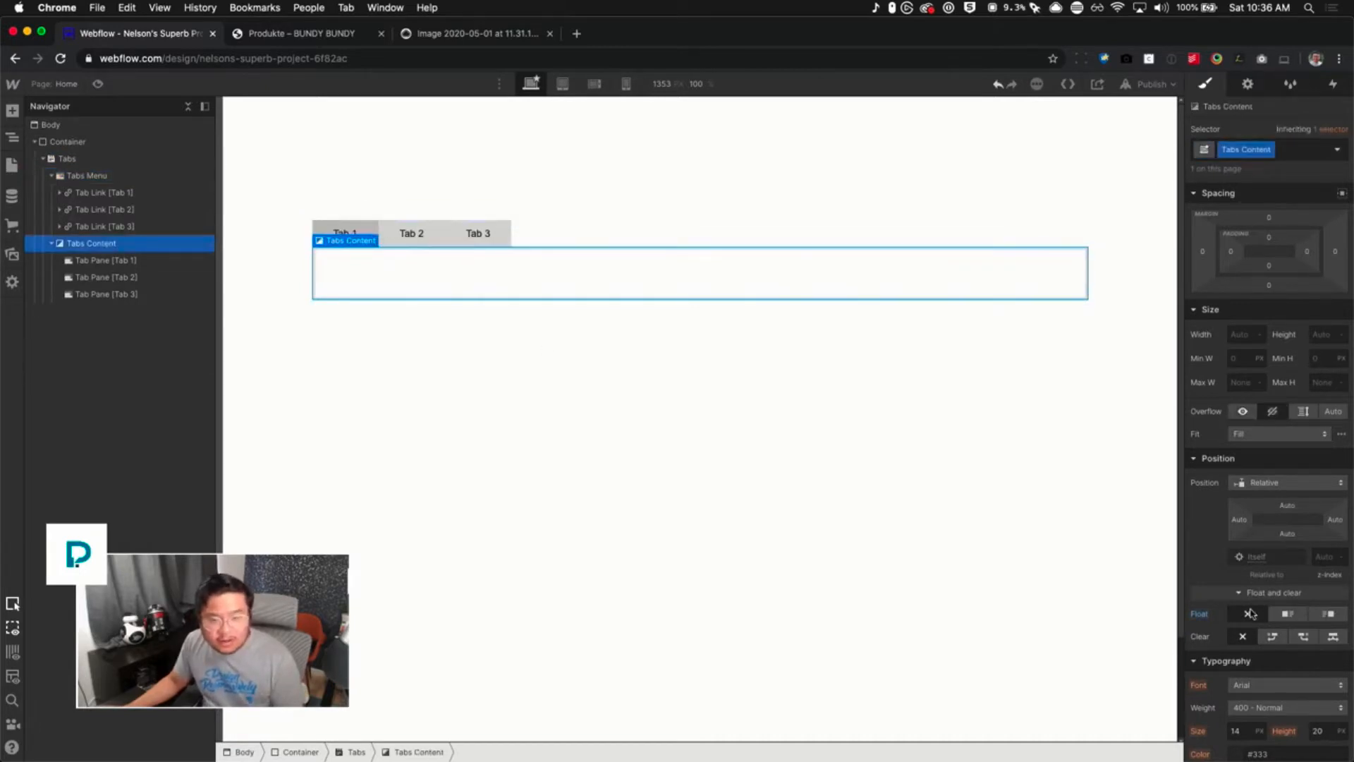
Apply a grid layout with two 1fr columns and two auto rows to the Tabs component, and select its Tabs Menu
{"action": "left_click", "coordinate": [68, 158]}
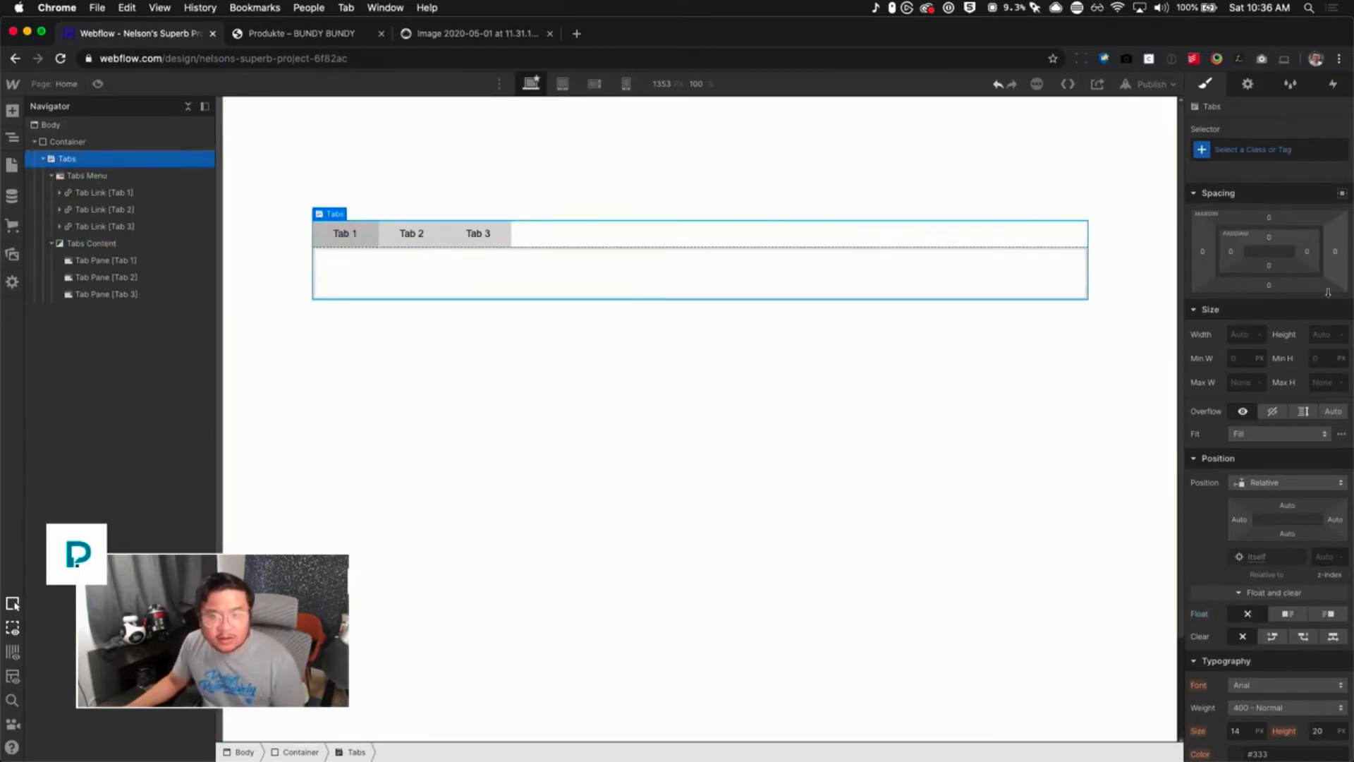
{"action": "left_click", "coordinate": [1280, 212]}
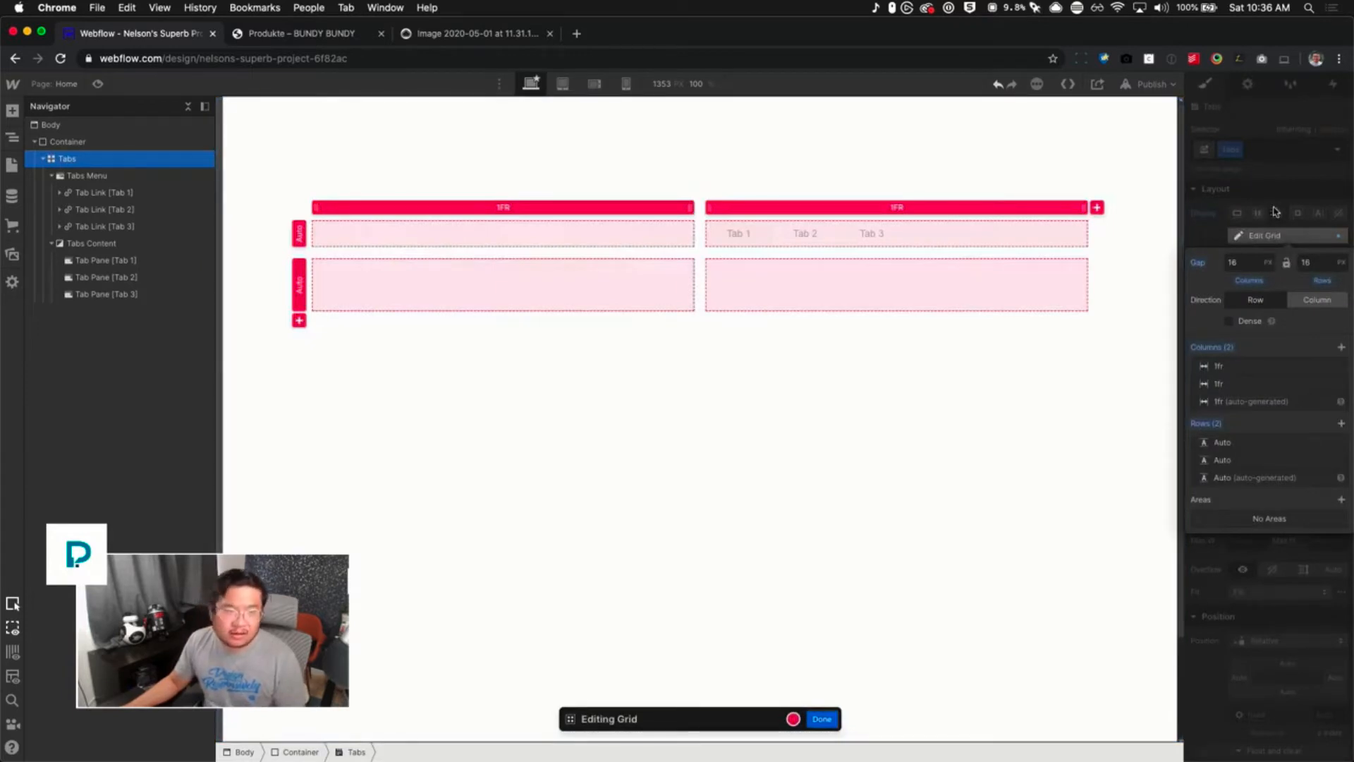
{"action": "left_click", "coordinate": [816, 726]}
{"action": "left_click", "coordinate": [1006, 241]}
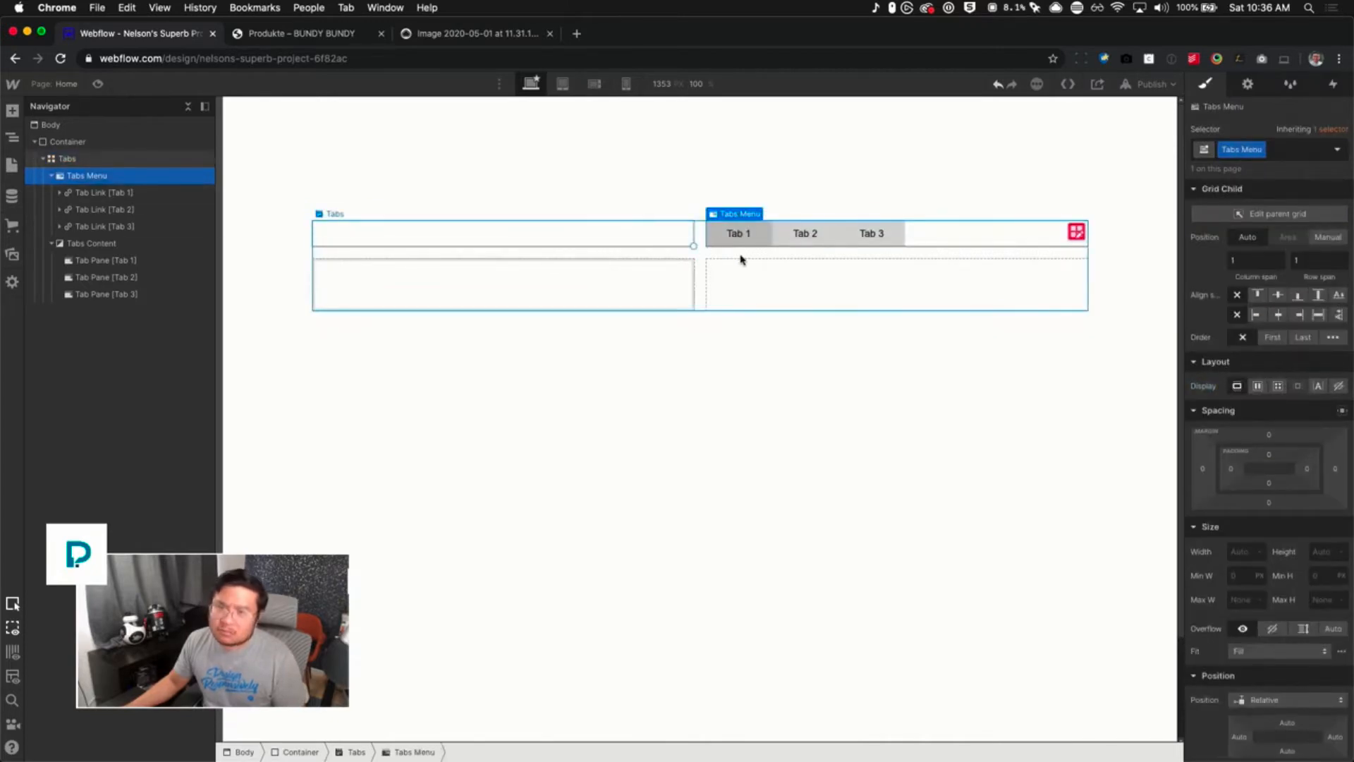
Undo the grid layout on the Tabs component and set its display to horizontal flex instead
{"action": "key", "text": "super+z"}
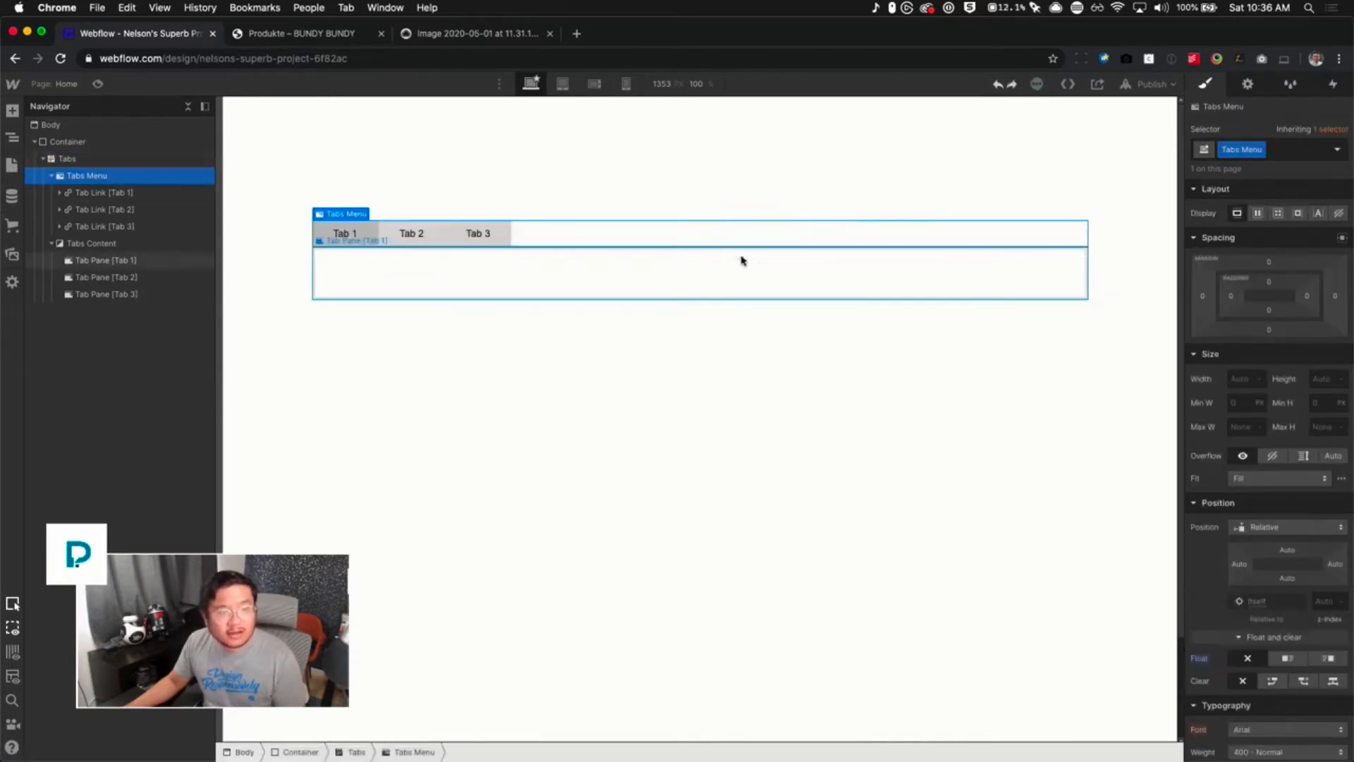
{"action": "left_click", "coordinate": [68, 158]}
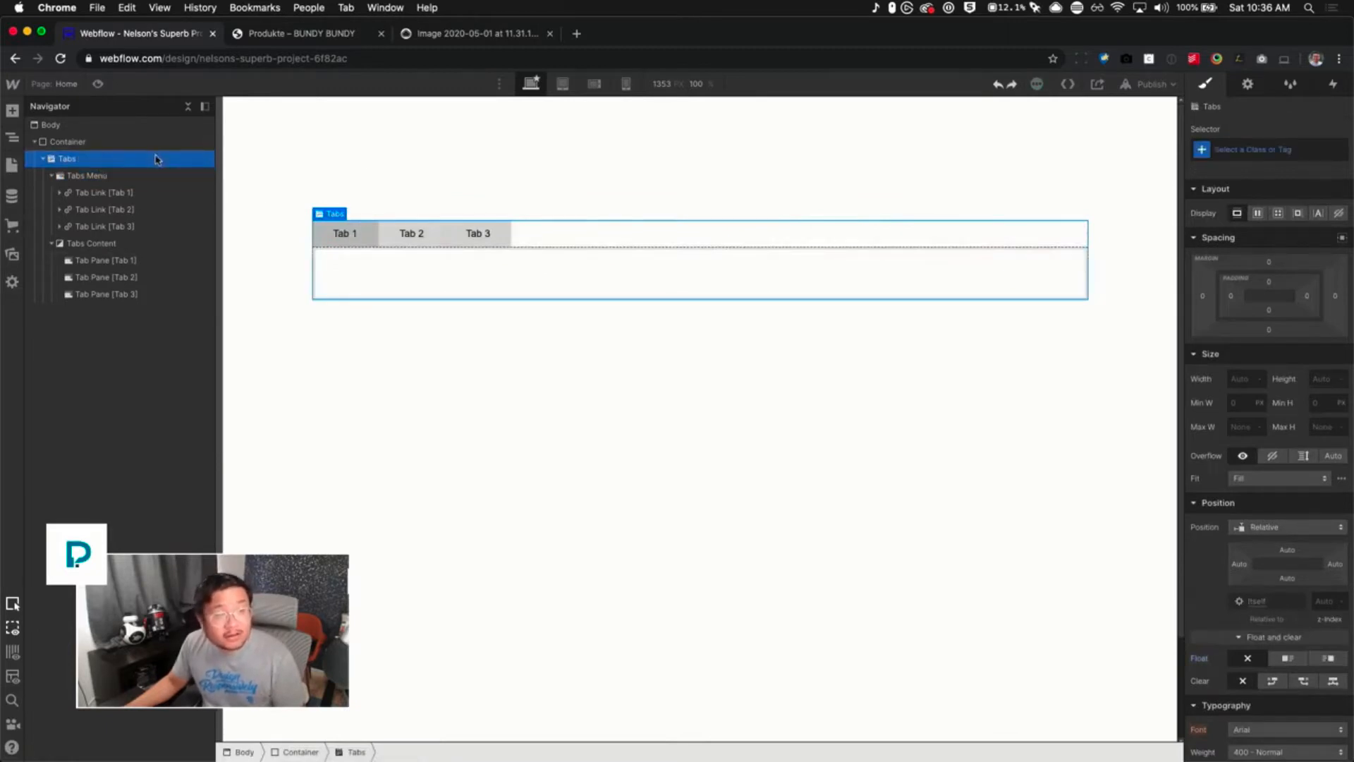
{"action": "left_click", "coordinate": [1258, 213]}
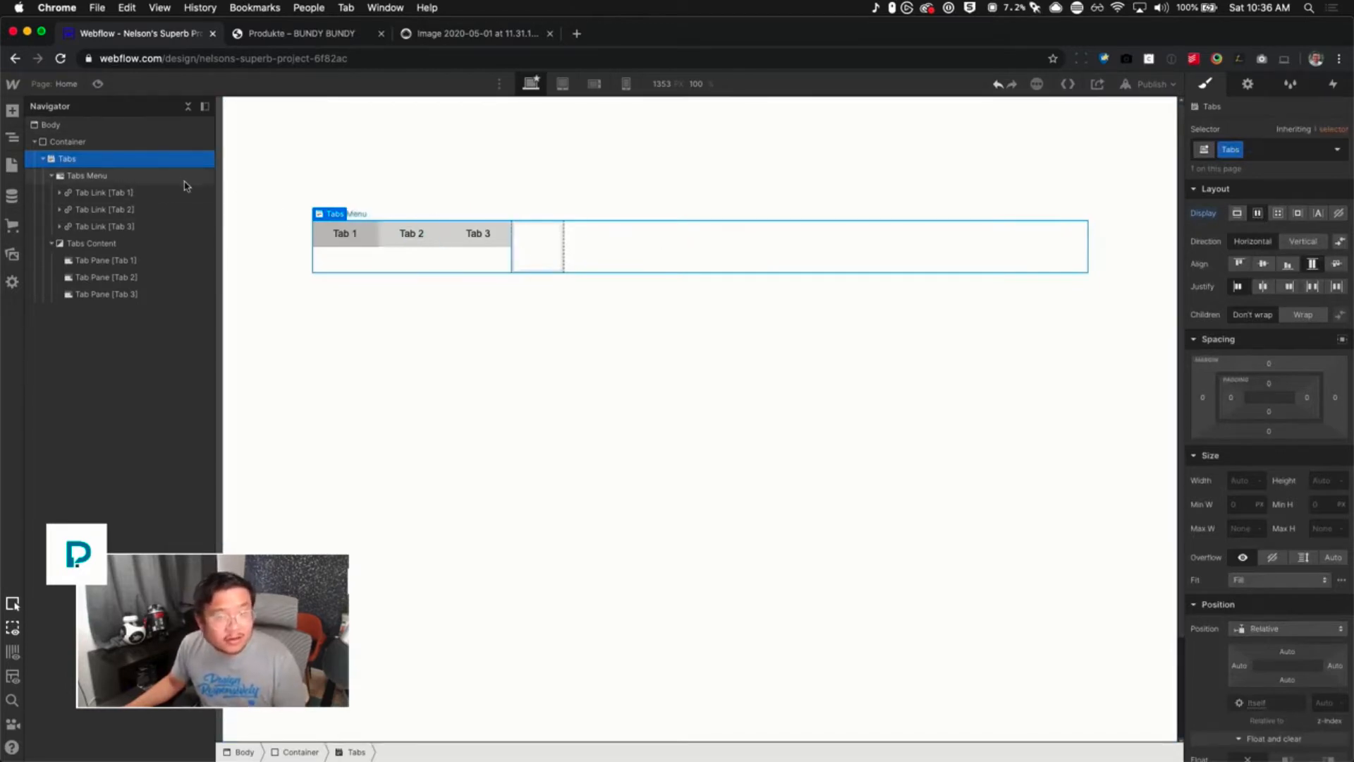
Set the Tabs component's width to 100% and make its Tabs Content grow to fill the remaining space
{"action": "left_click", "coordinate": [1247, 480]}
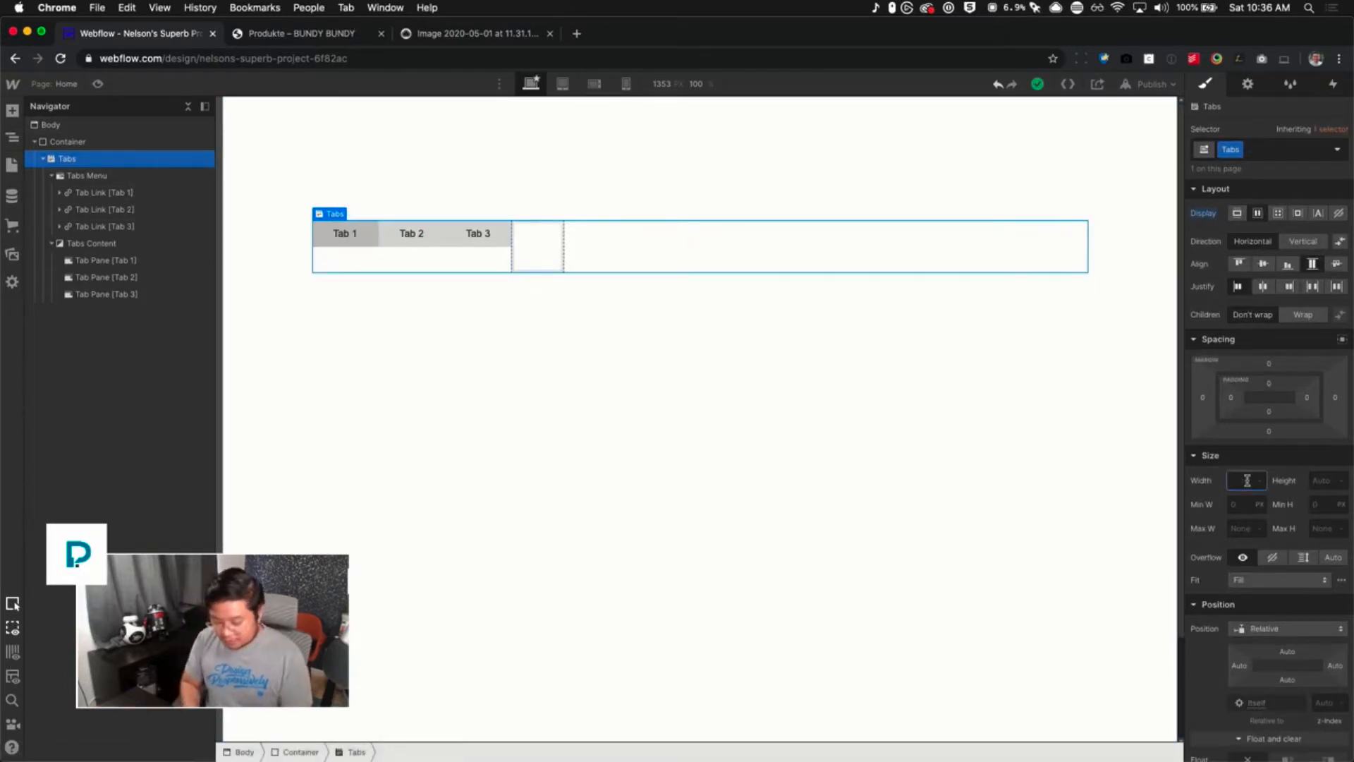
{"action": "type", "text": "100%"}
{"action": "key", "text": "Return"}
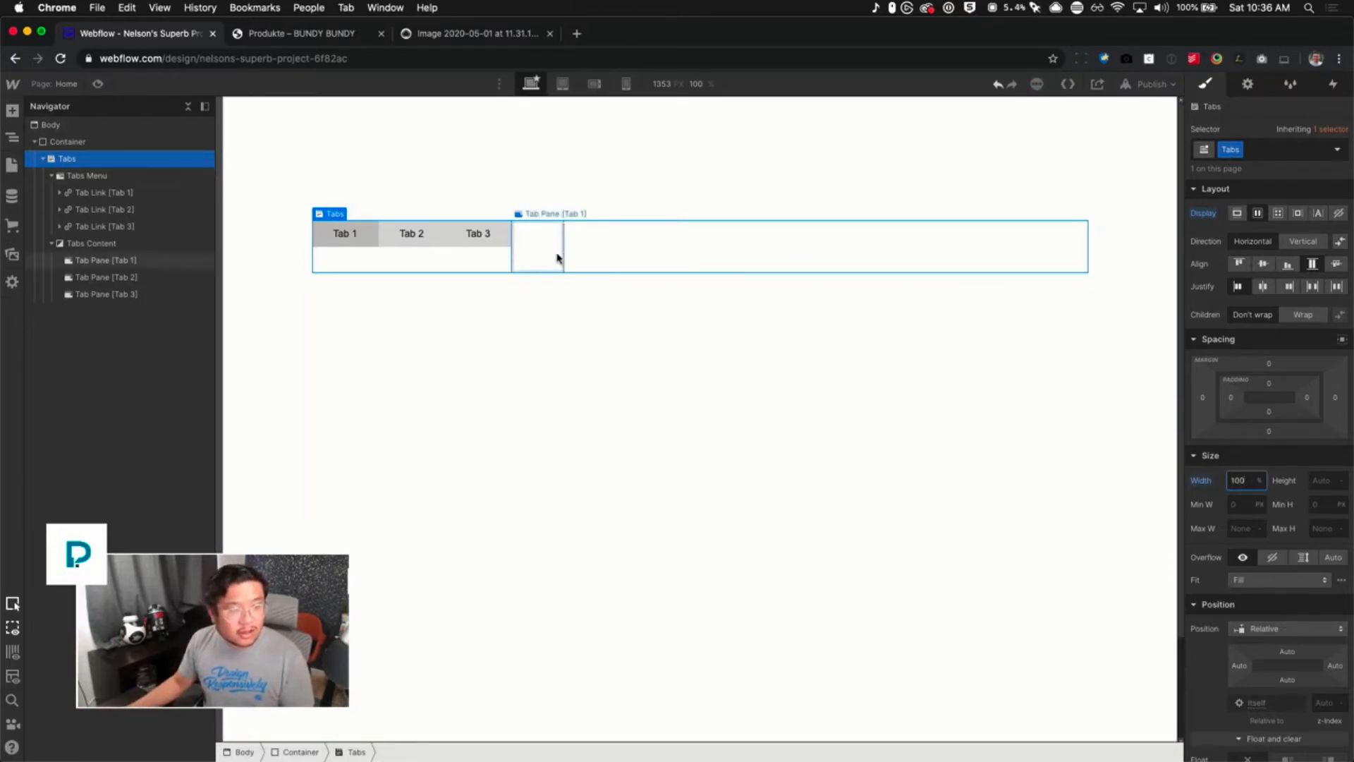
{"action": "left_click", "coordinate": [127, 243]}
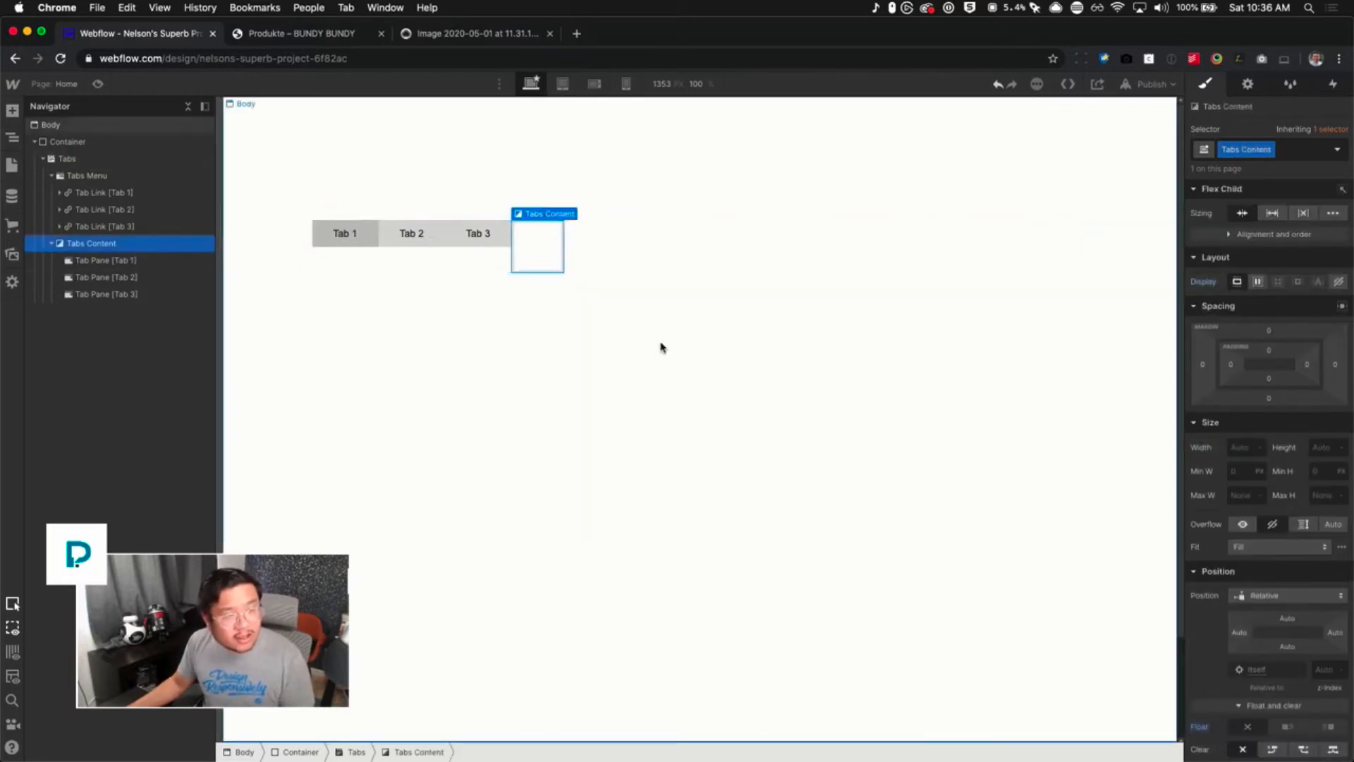
{"action": "left_click", "coordinate": [1270, 218]}
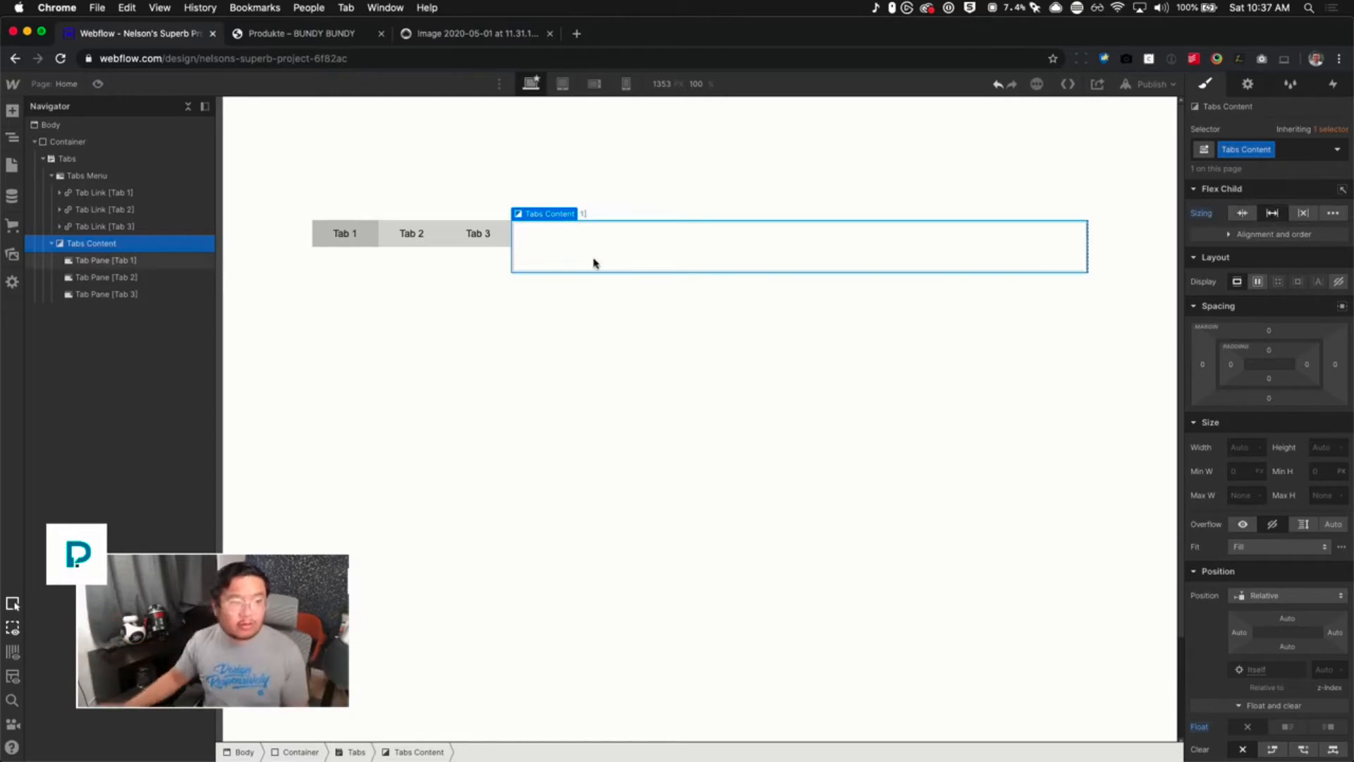
Lay out the Tabs Menu as a vertical flexbox with a width of 300 px
{"action": "left_click", "coordinate": [436, 258]}
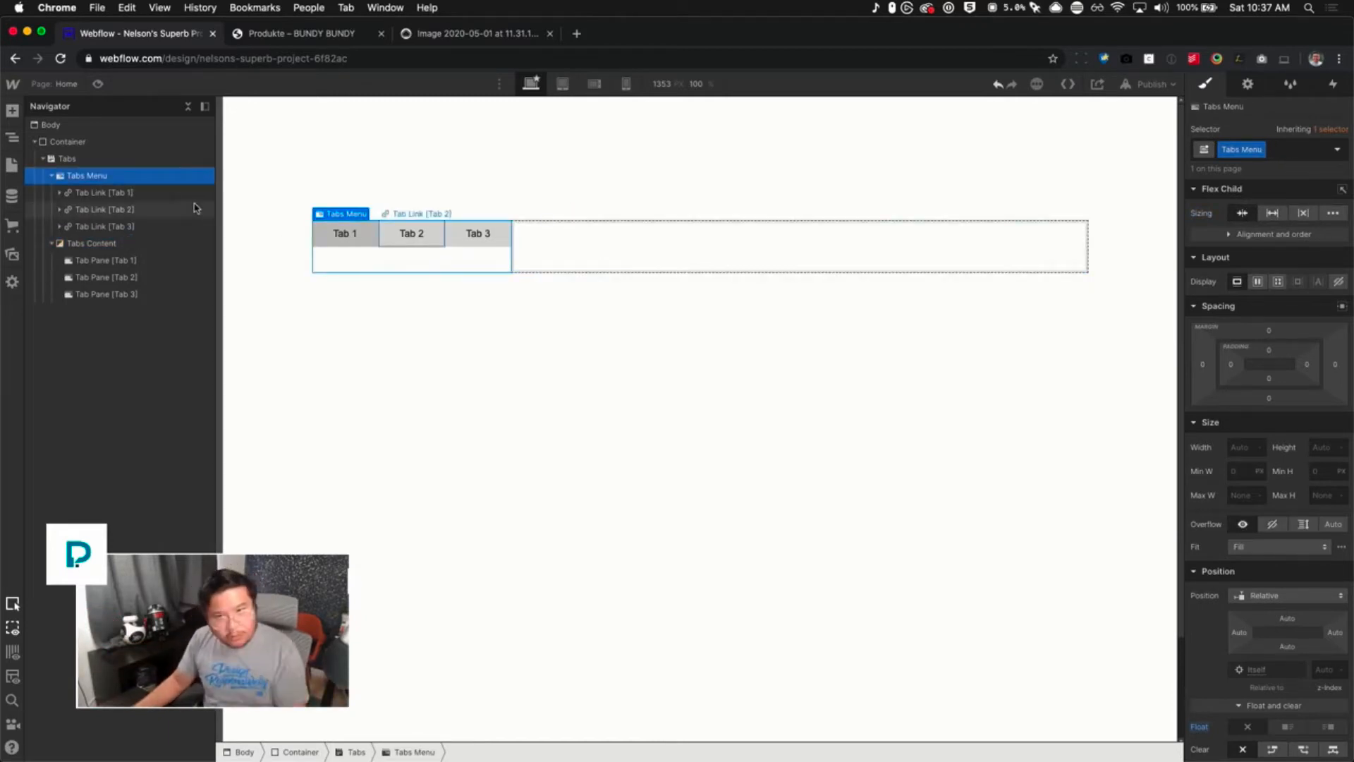
{"action": "left_click", "coordinate": [1254, 283]}
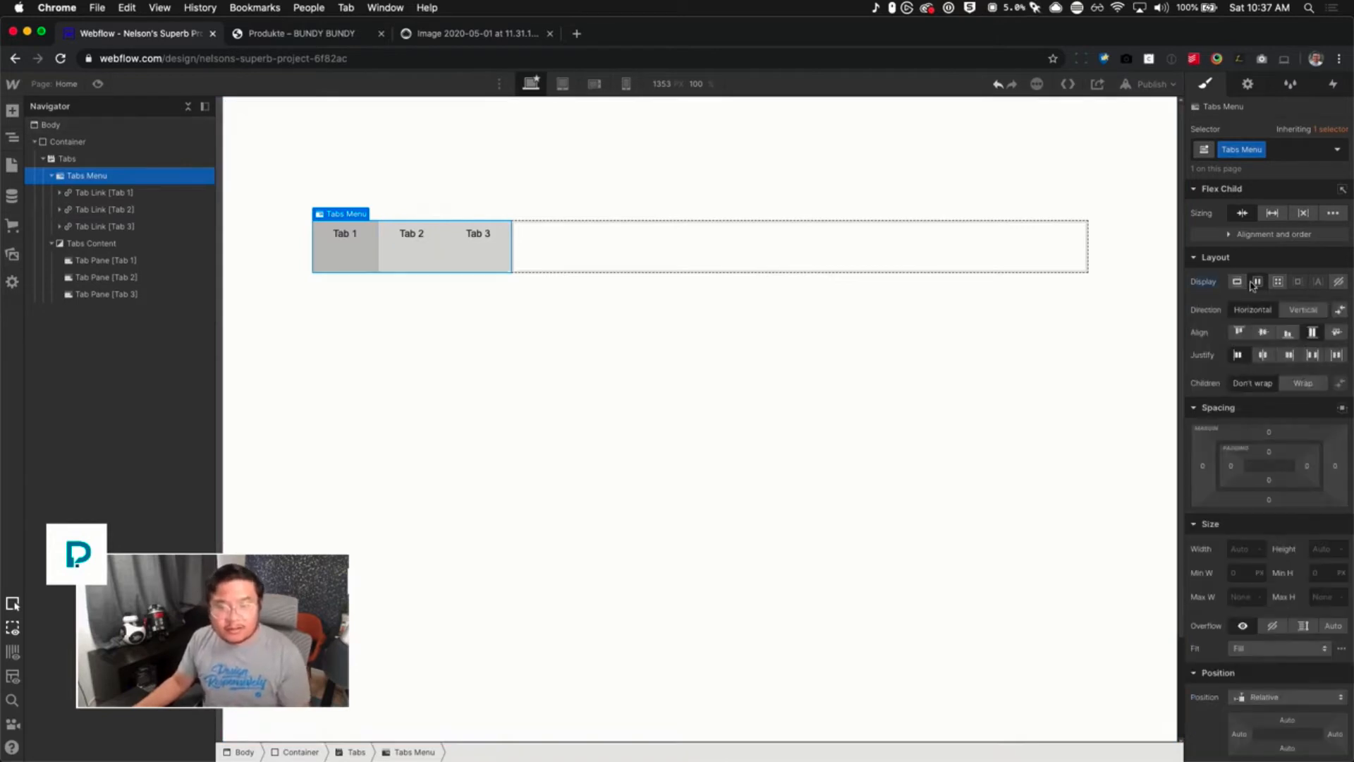
{"action": "left_click", "coordinate": [1305, 310]}
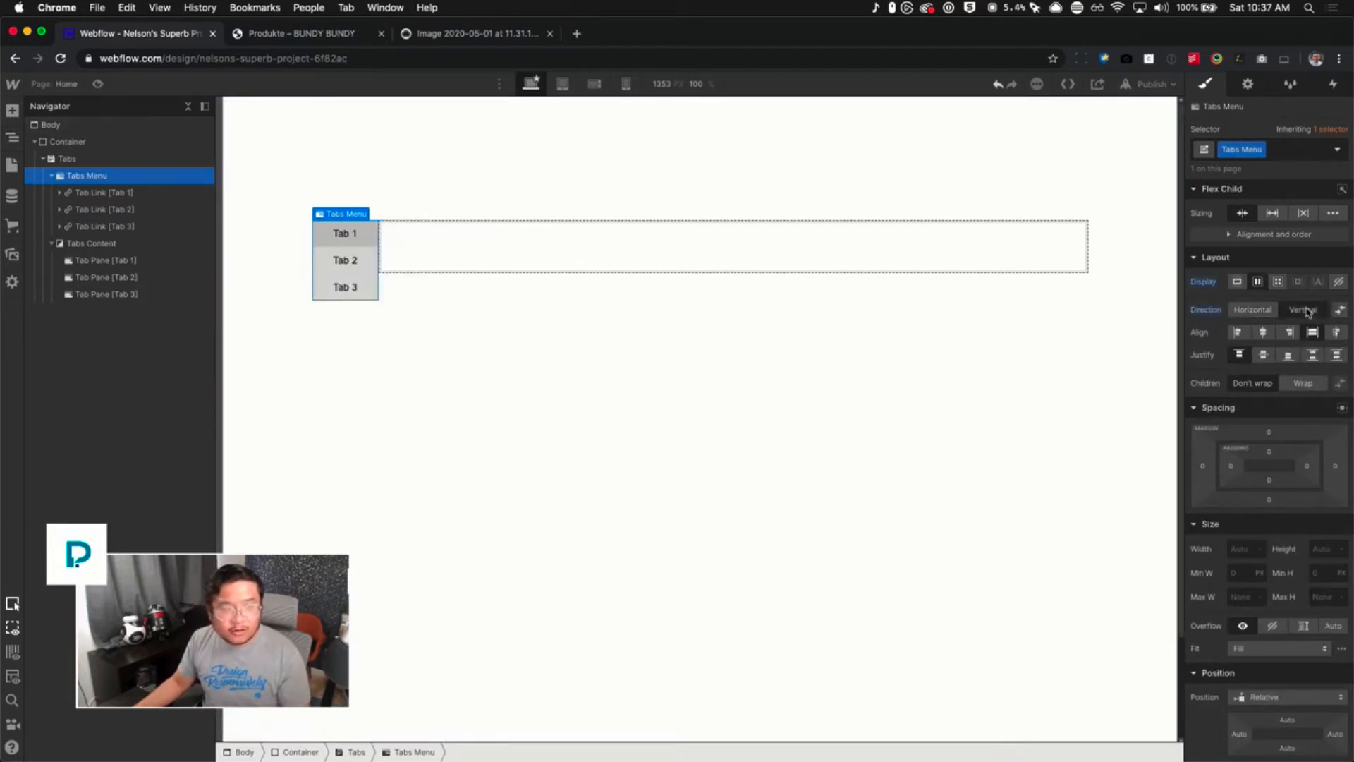
{"action": "left_click", "coordinate": [1241, 550]}
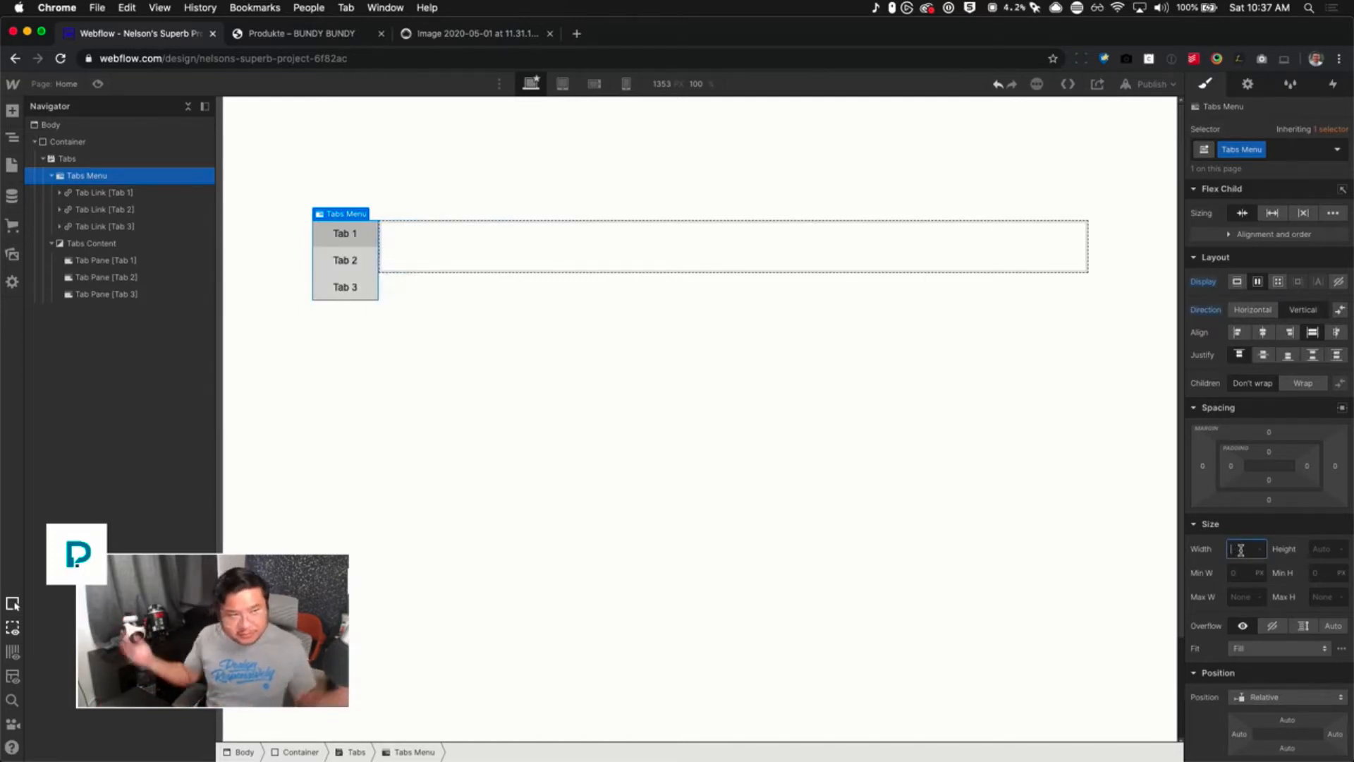
{"action": "type", "text": "300"}
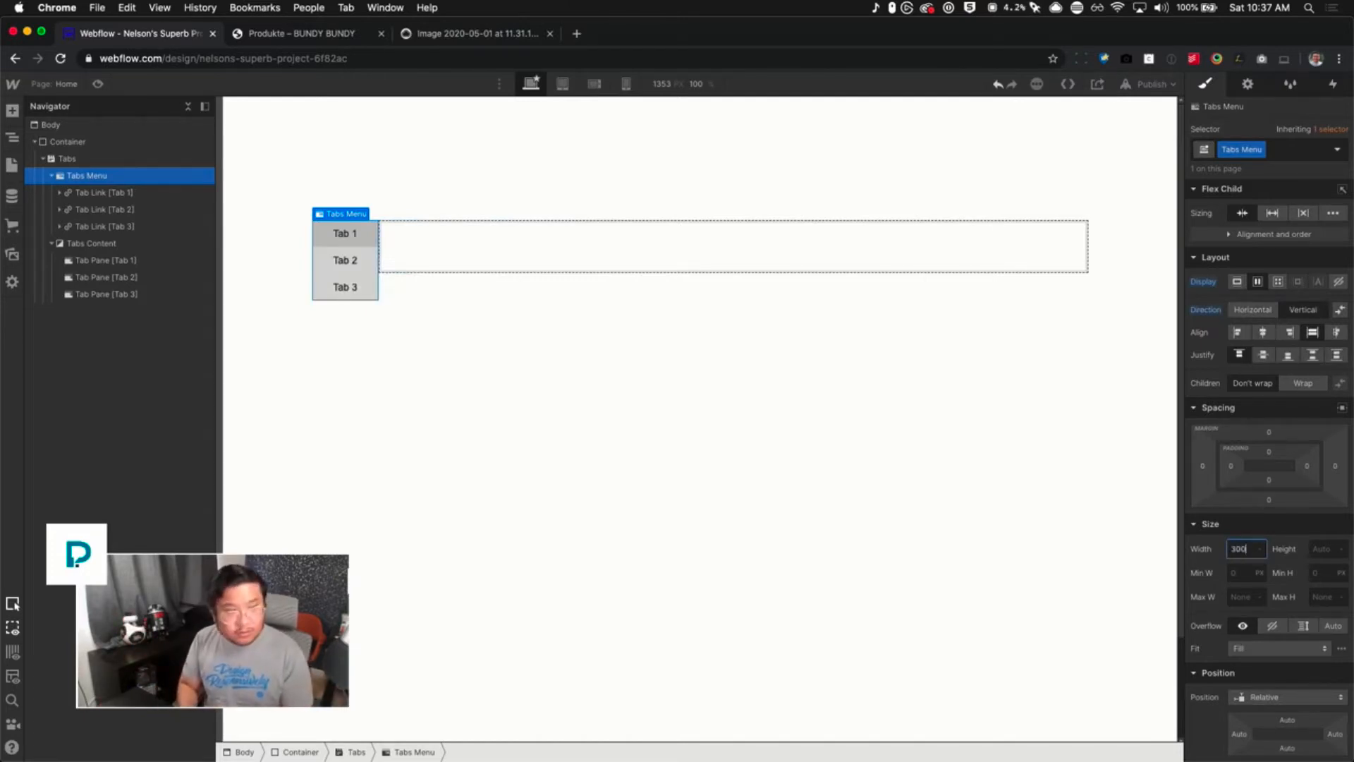
{"action": "key", "text": "Return"}
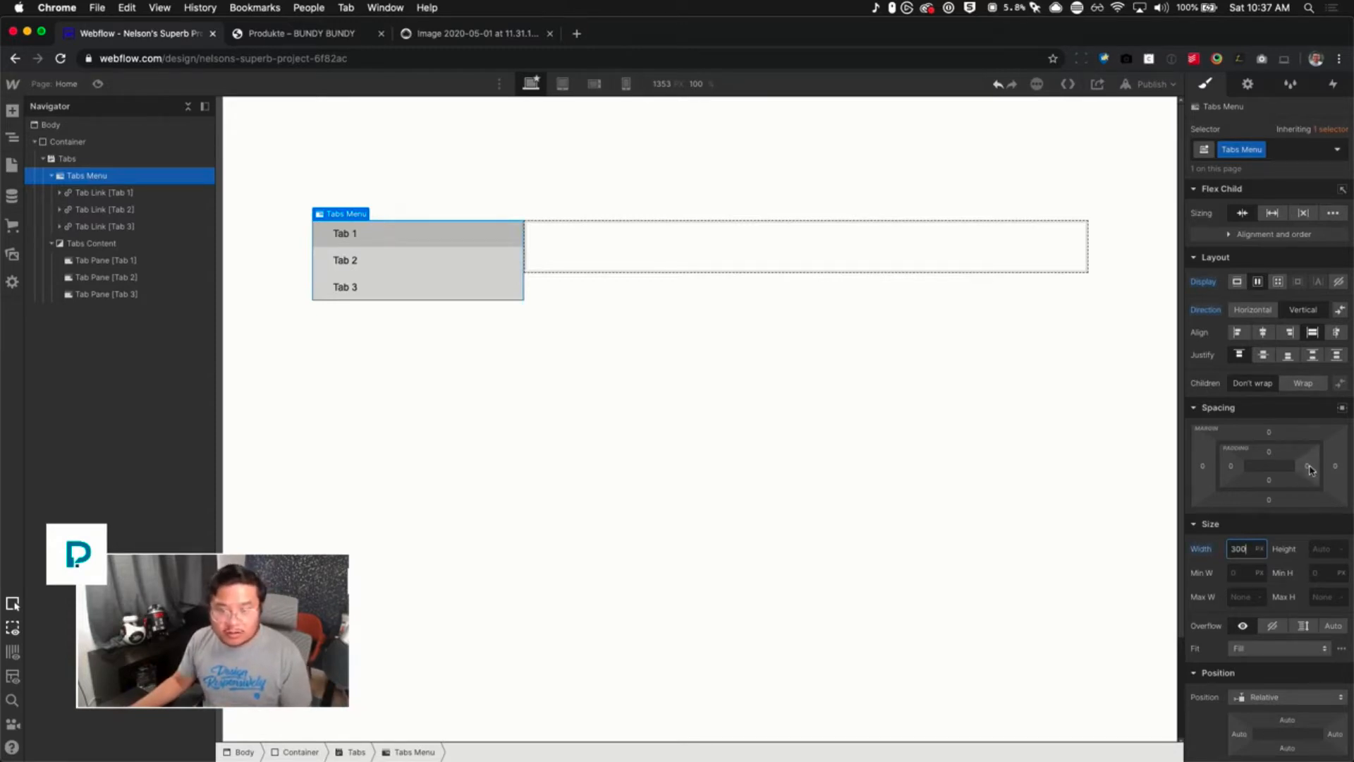
Try a right margin of 42 px on the Tabs Menu
{"action": "left_click", "coordinate": [1331, 466]}
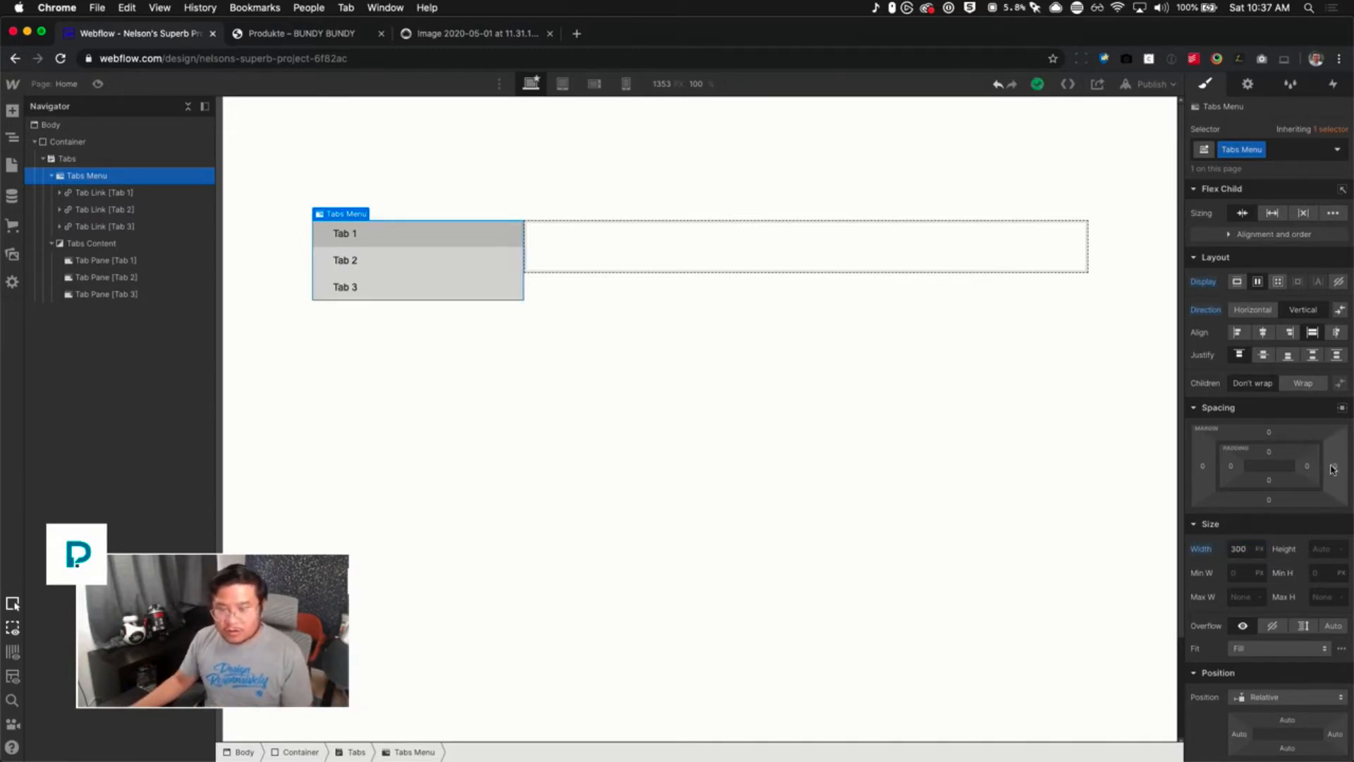
{"action": "left_click", "coordinate": [1332, 467]}
{"action": "type", "text": "42"}
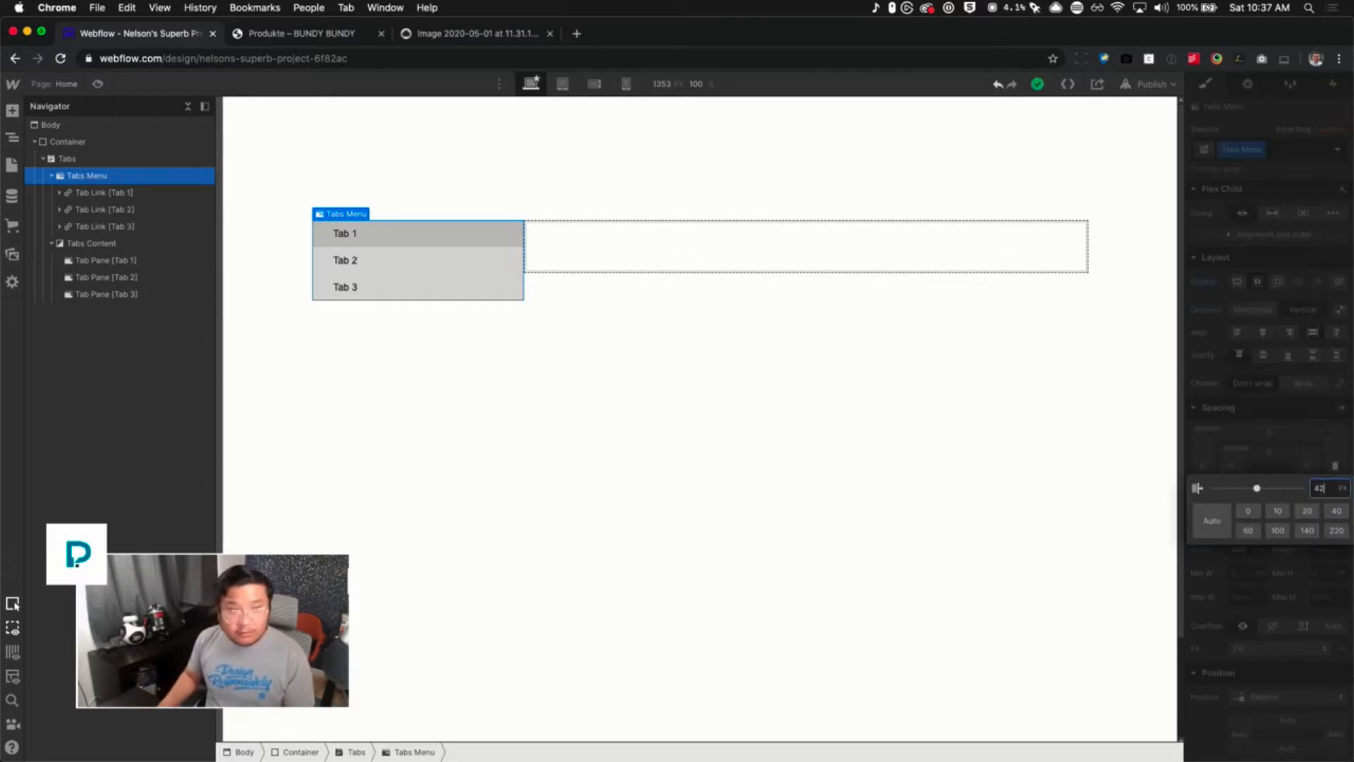
{"action": "key", "text": "Return"}
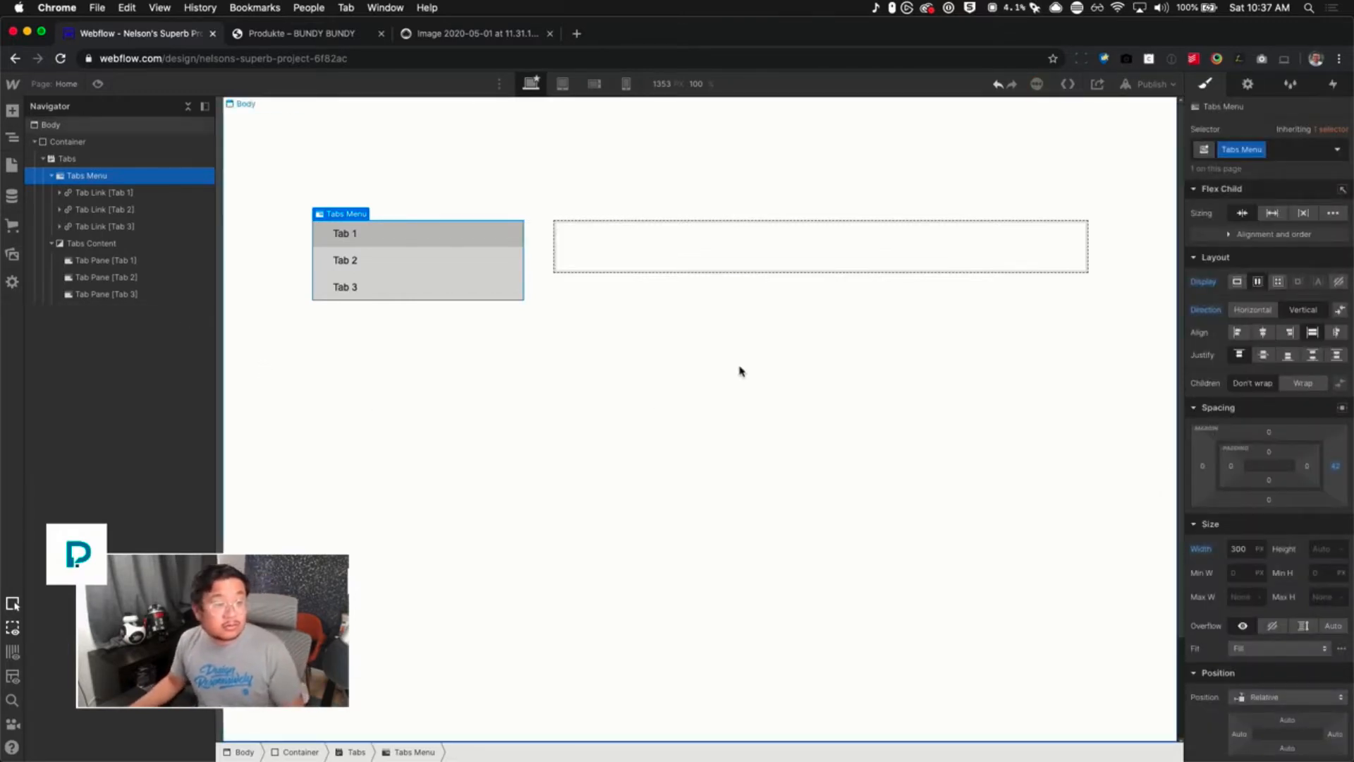
Compare the spacing with the BUNDY BUNDY products page and try a 360 px right margin on the Tabs Menu
{"action": "left_click", "coordinate": [310, 33]}
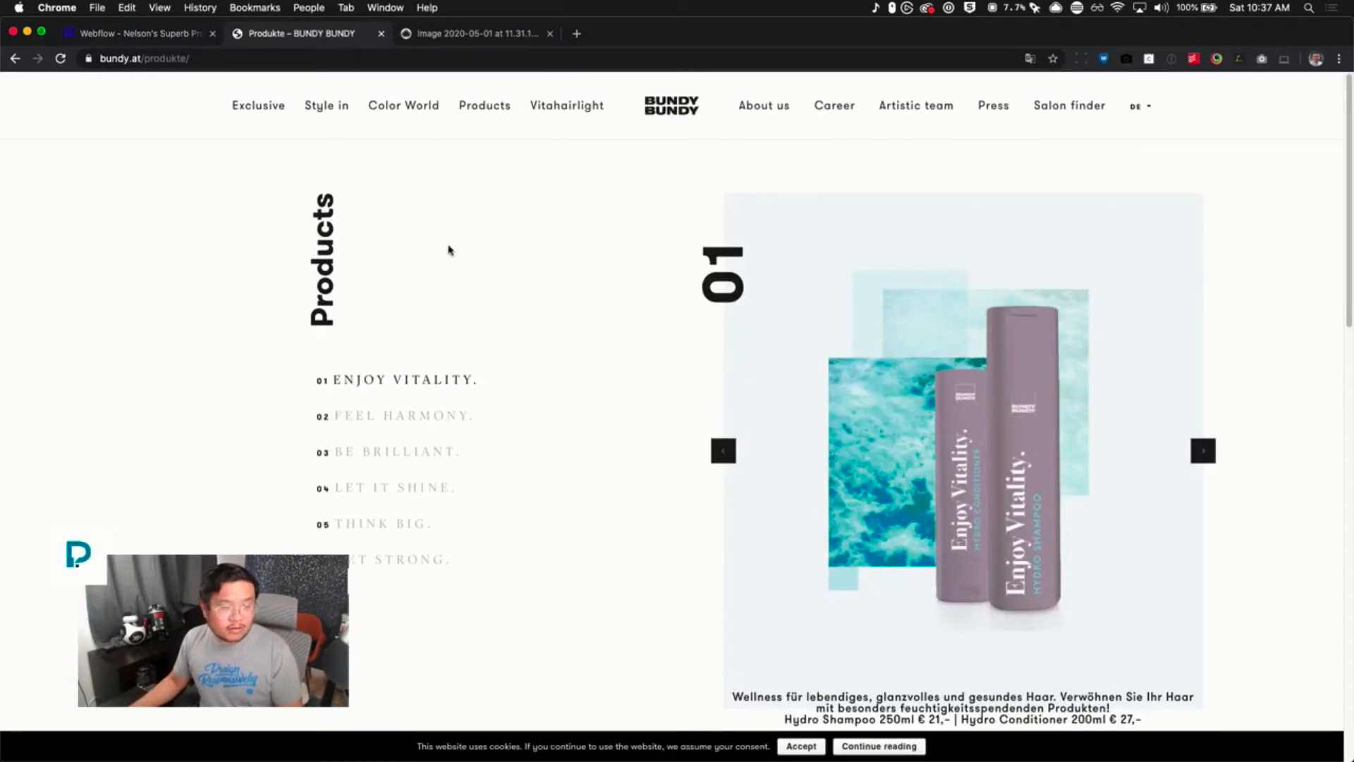
{"action": "left_click", "coordinate": [170, 37]}
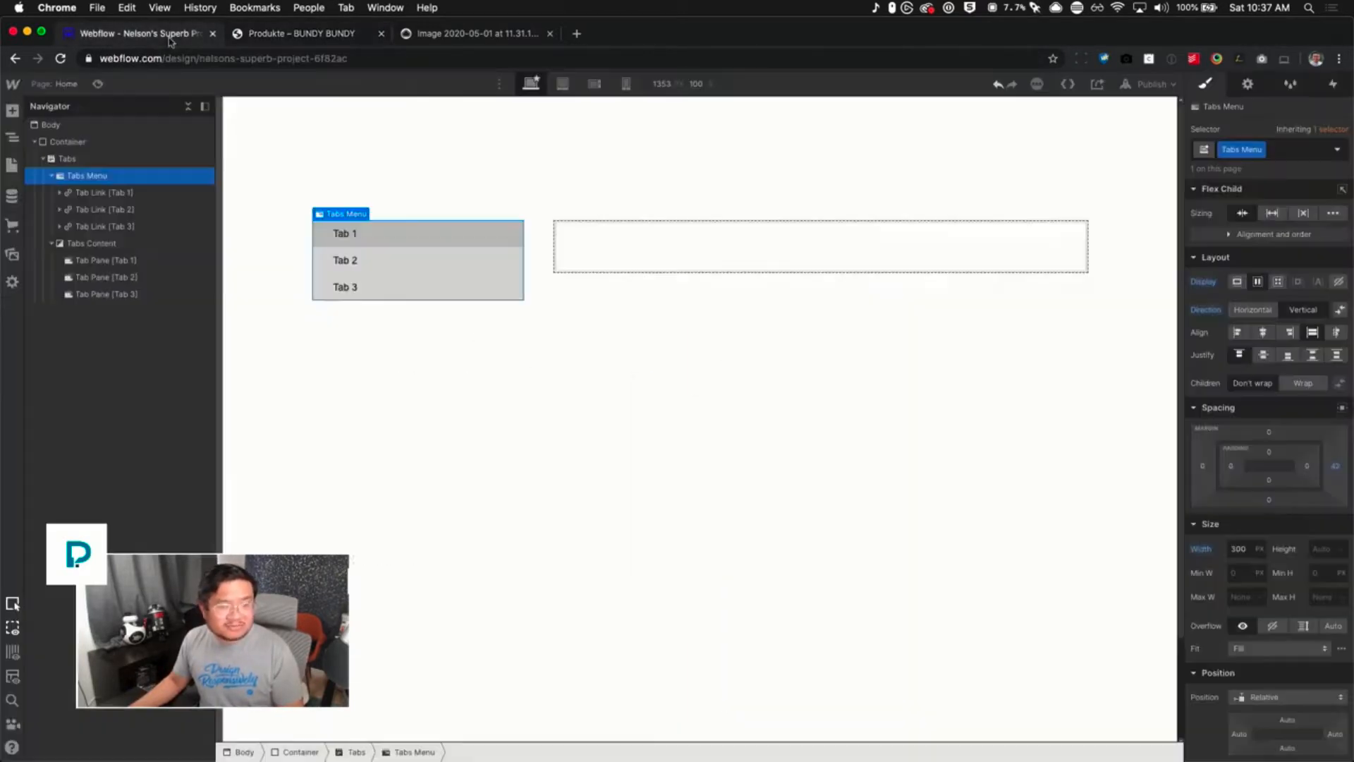
{"action": "left_click", "coordinate": [1335, 469]}
{"action": "type", "text": "360"}
{"action": "key", "text": "Return"}
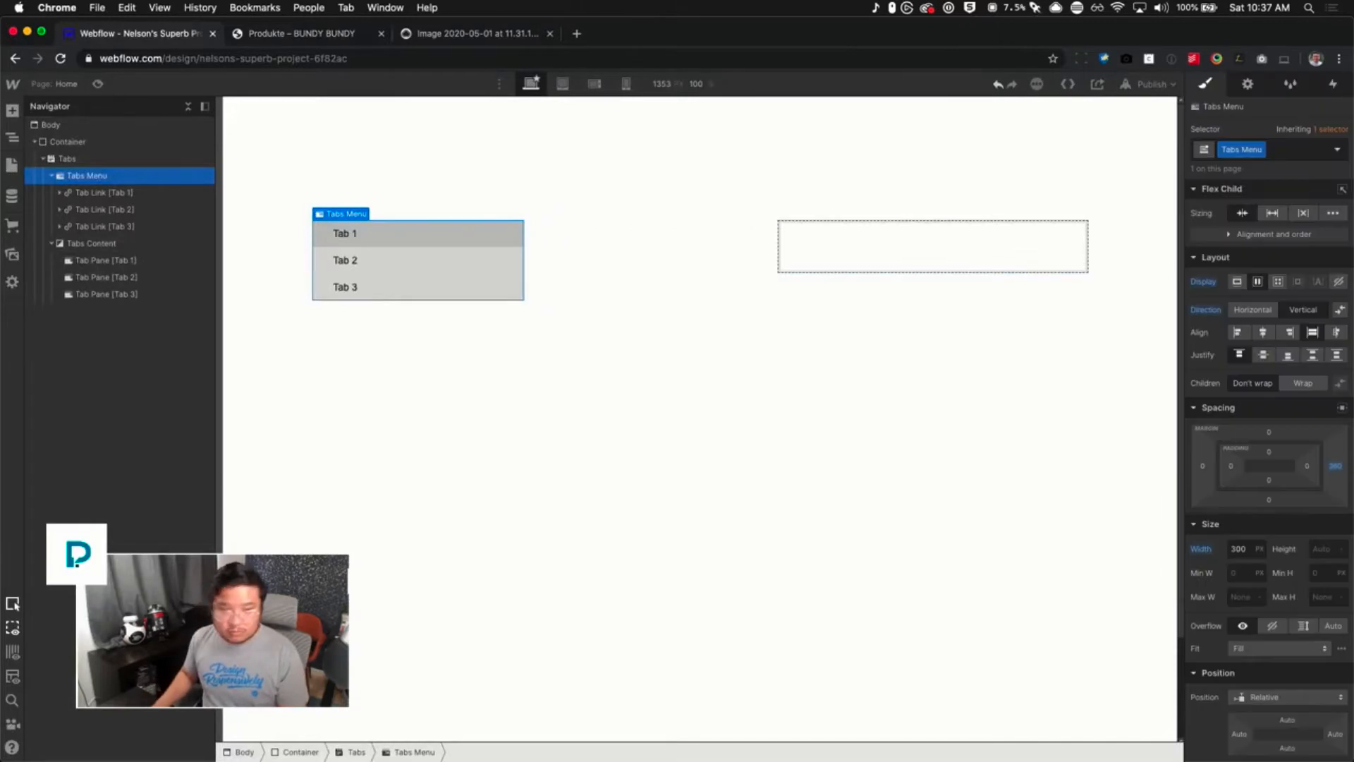
Set the Tabs Menu's right margin to 120 px
{"action": "left_click", "coordinate": [1335, 469]}
{"action": "type", "text": "120"}
{"action": "key", "text": "Return"}
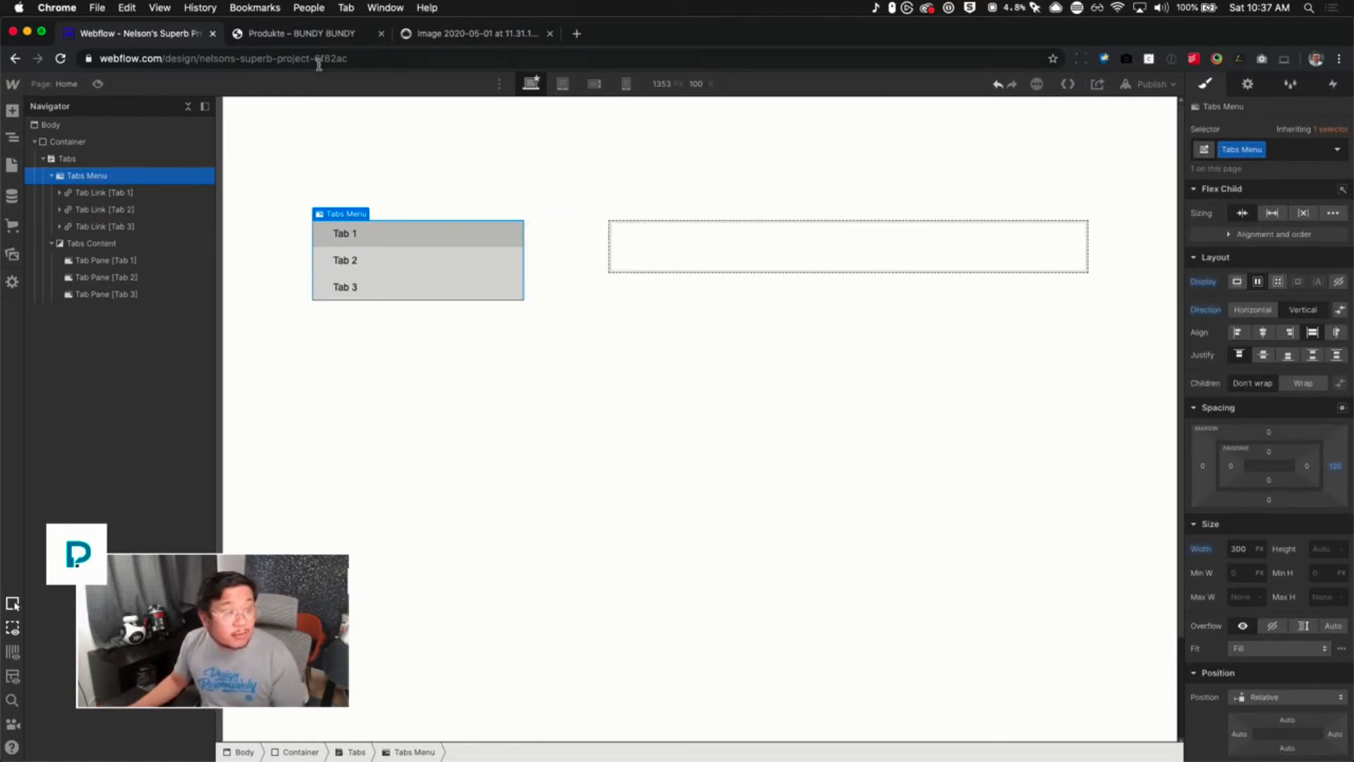
Check the numbered product list on the BUNDY BUNDY page and add a second text block inside the Tab 1 link in Webflow
{"action": "left_click", "coordinate": [302, 33]}
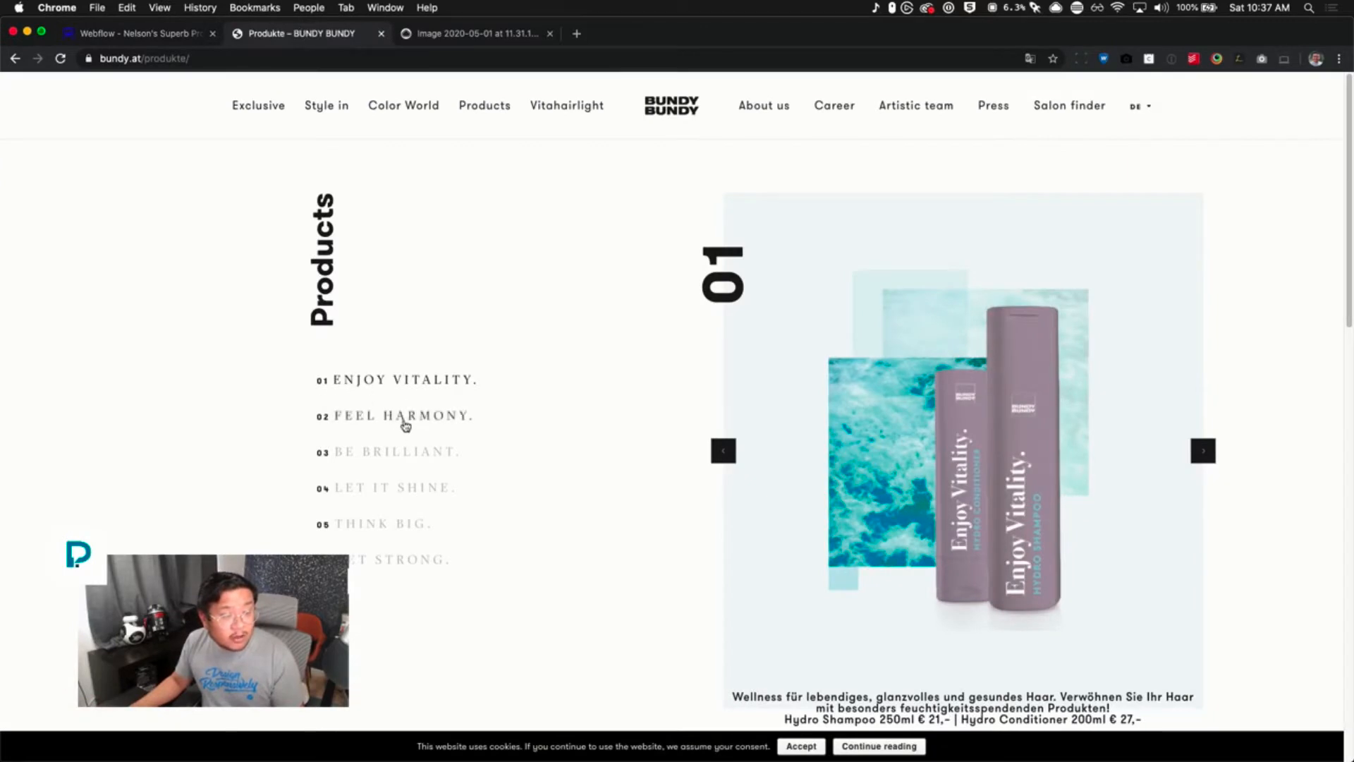
{"action": "left_click", "coordinate": [180, 37]}
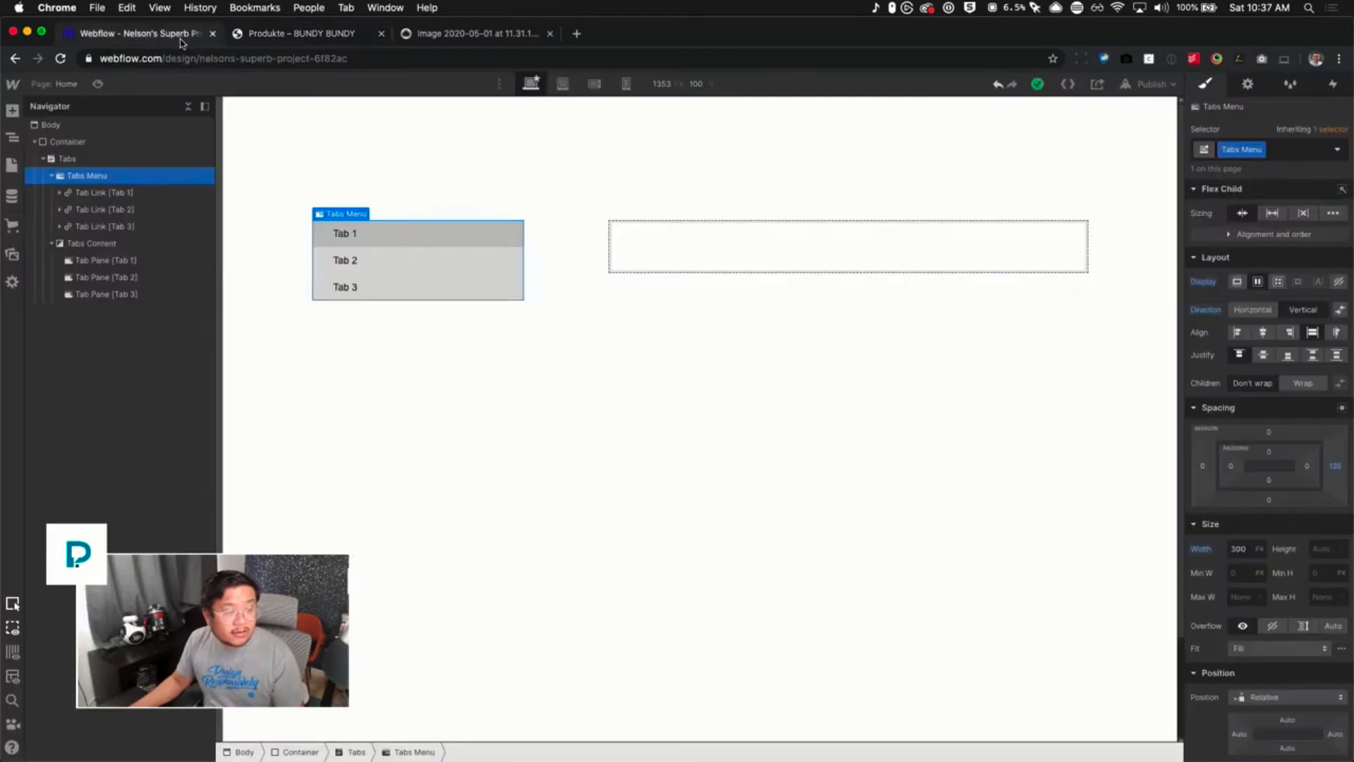
{"action": "double_click", "coordinate": [356, 236]}
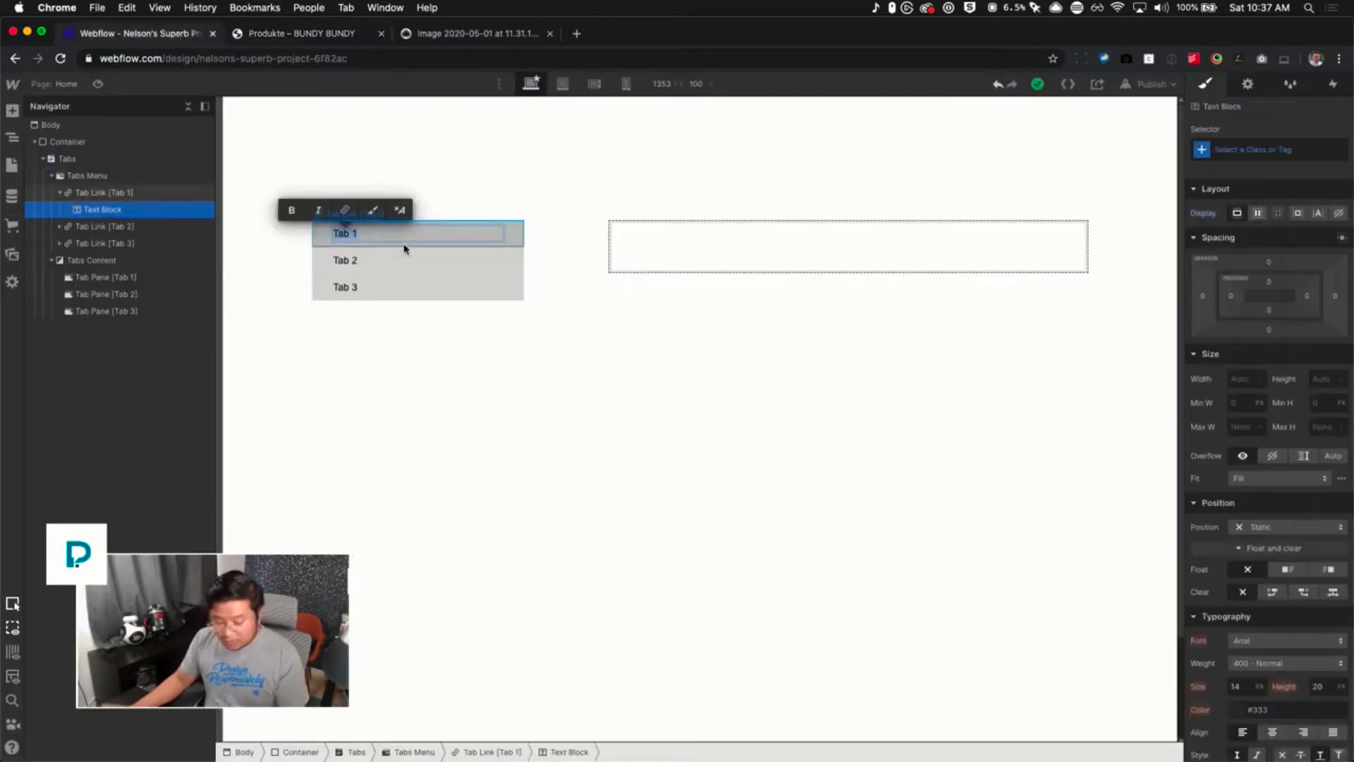
{"action": "key", "text": "Escape"}
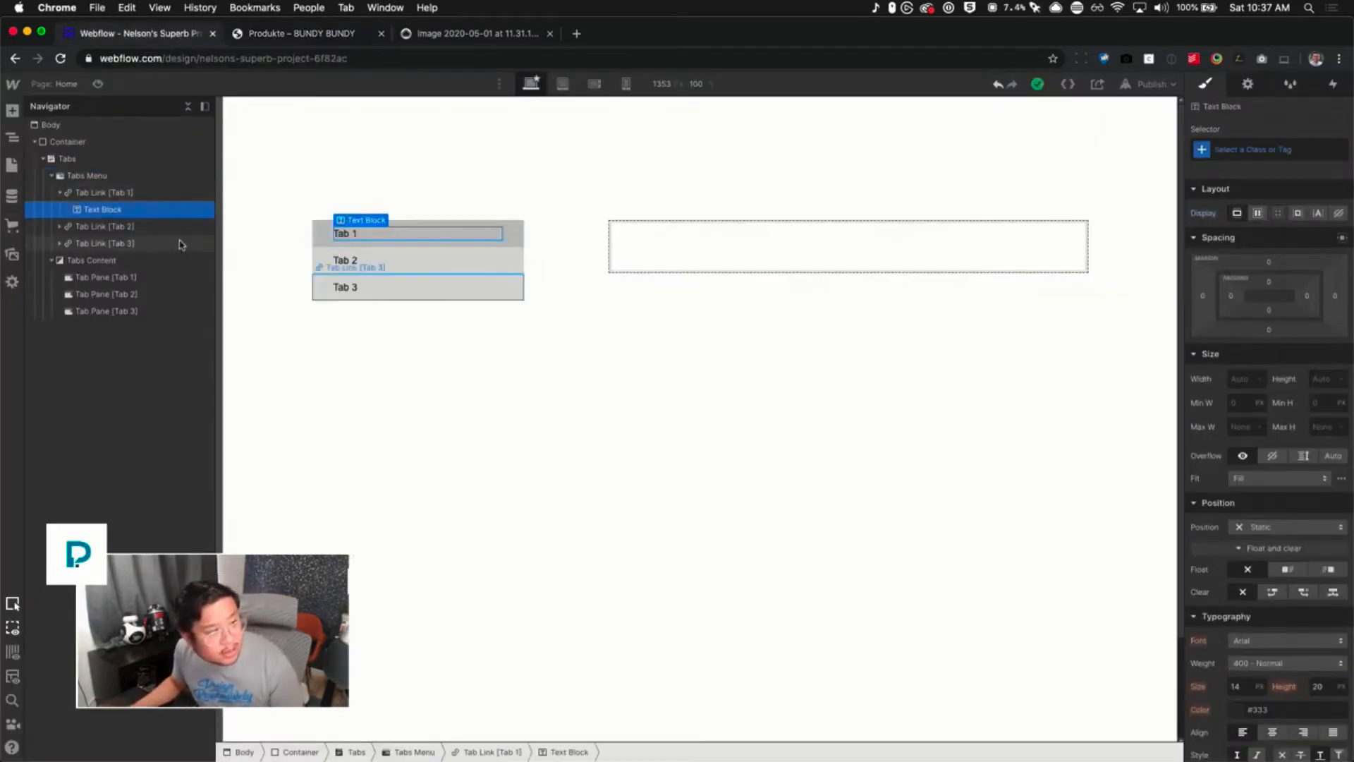
{"action": "key", "text": "a"}
{"action": "left_click_drag", "start_coordinate": [58, 574], "coordinate": [163, 229]}
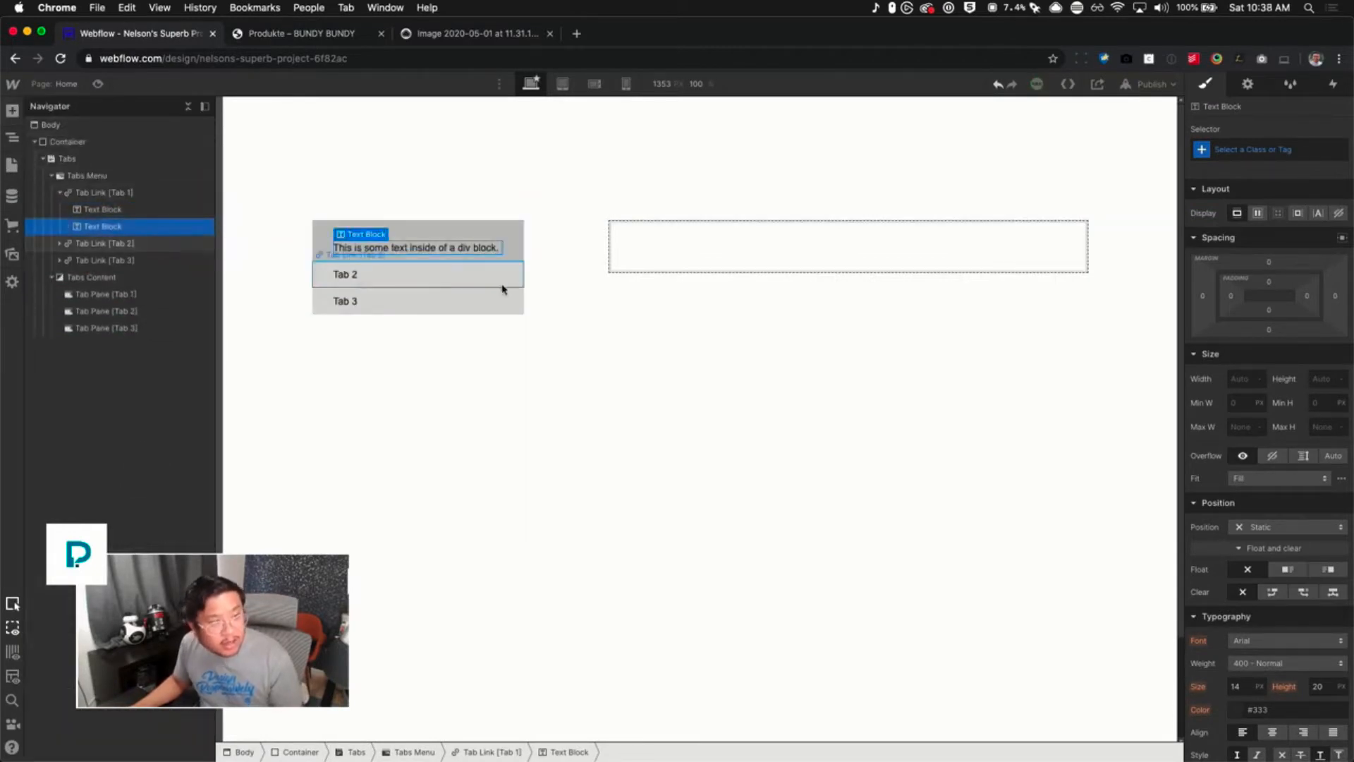
Change the Tab 1 link's first text block to "01" and give it the new class "tab number"
{"action": "left_click", "coordinate": [487, 237]}
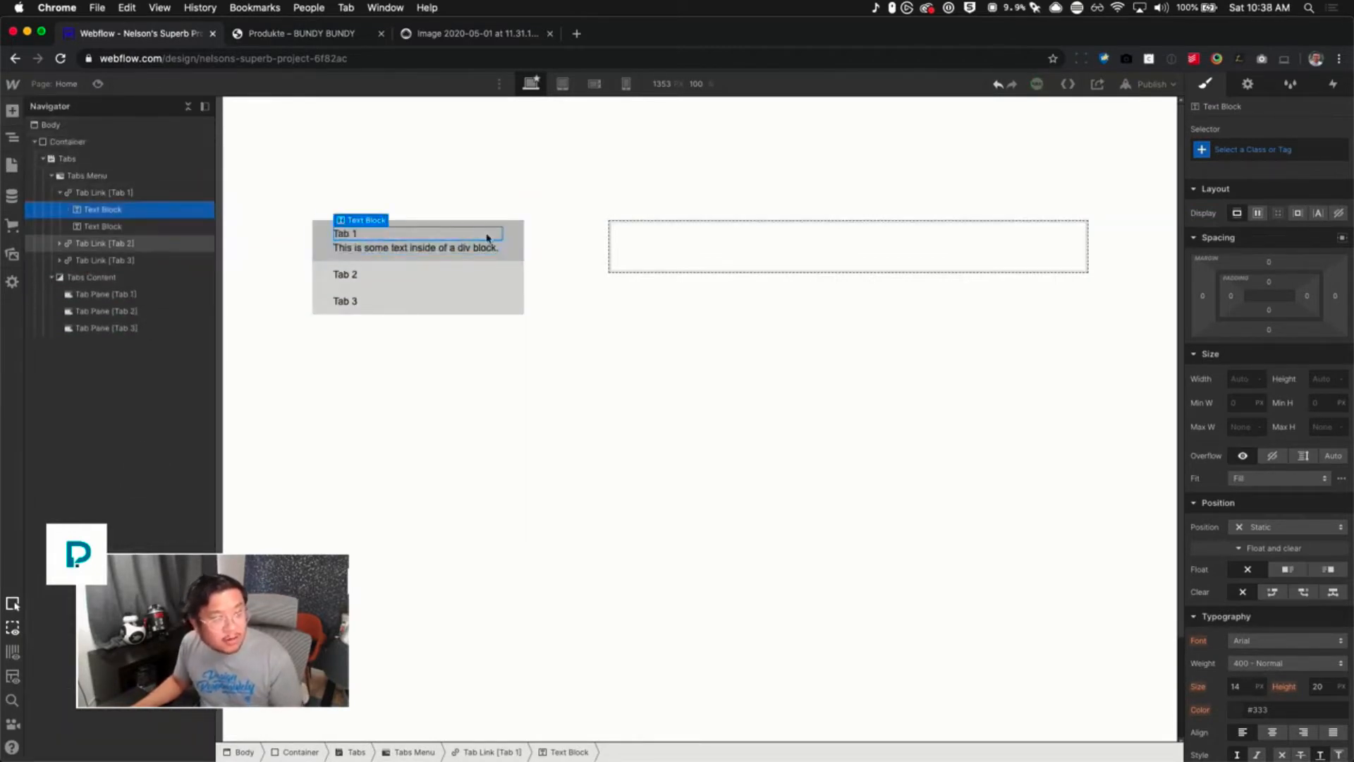
{"action": "double_click", "coordinate": [381, 237]}
{"action": "type", "text": "01"}
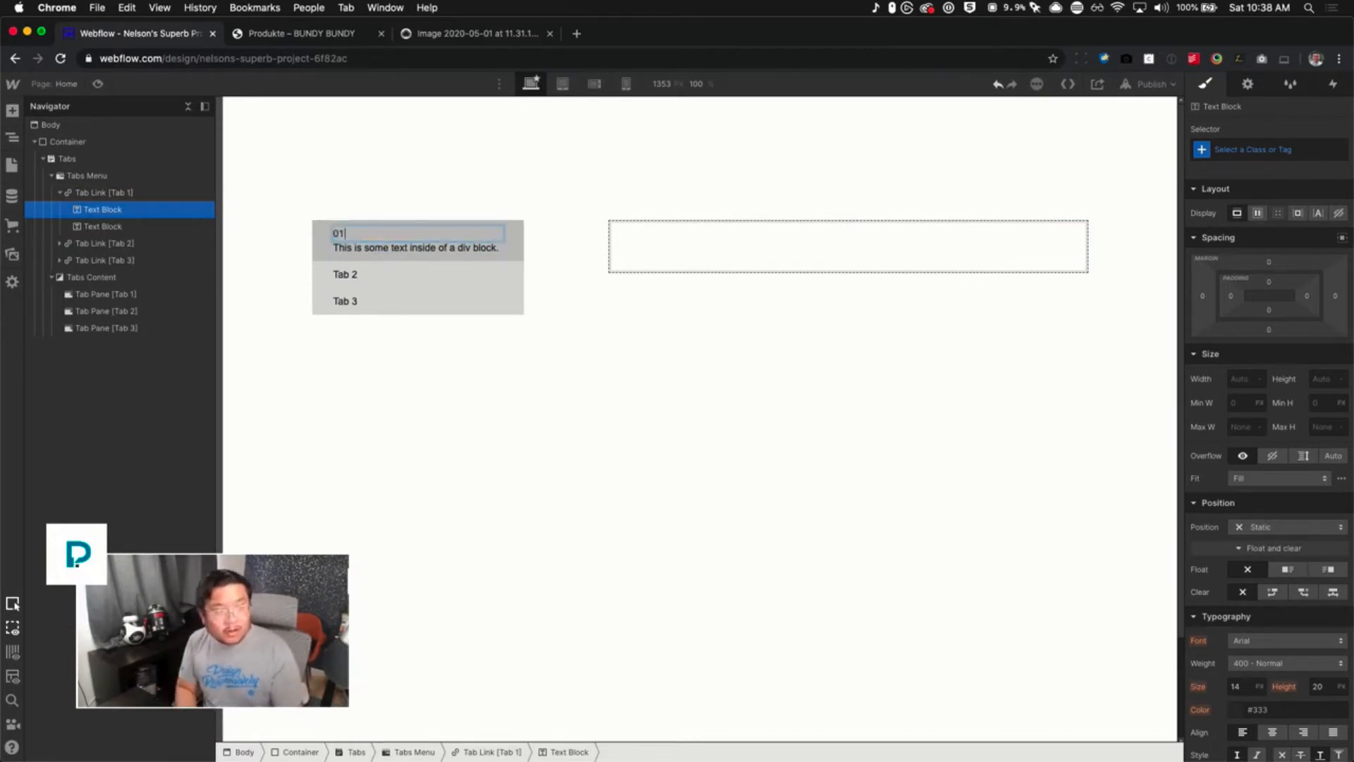
{"action": "key", "text": "Escape"}
{"action": "key", "text": "super+Return"}
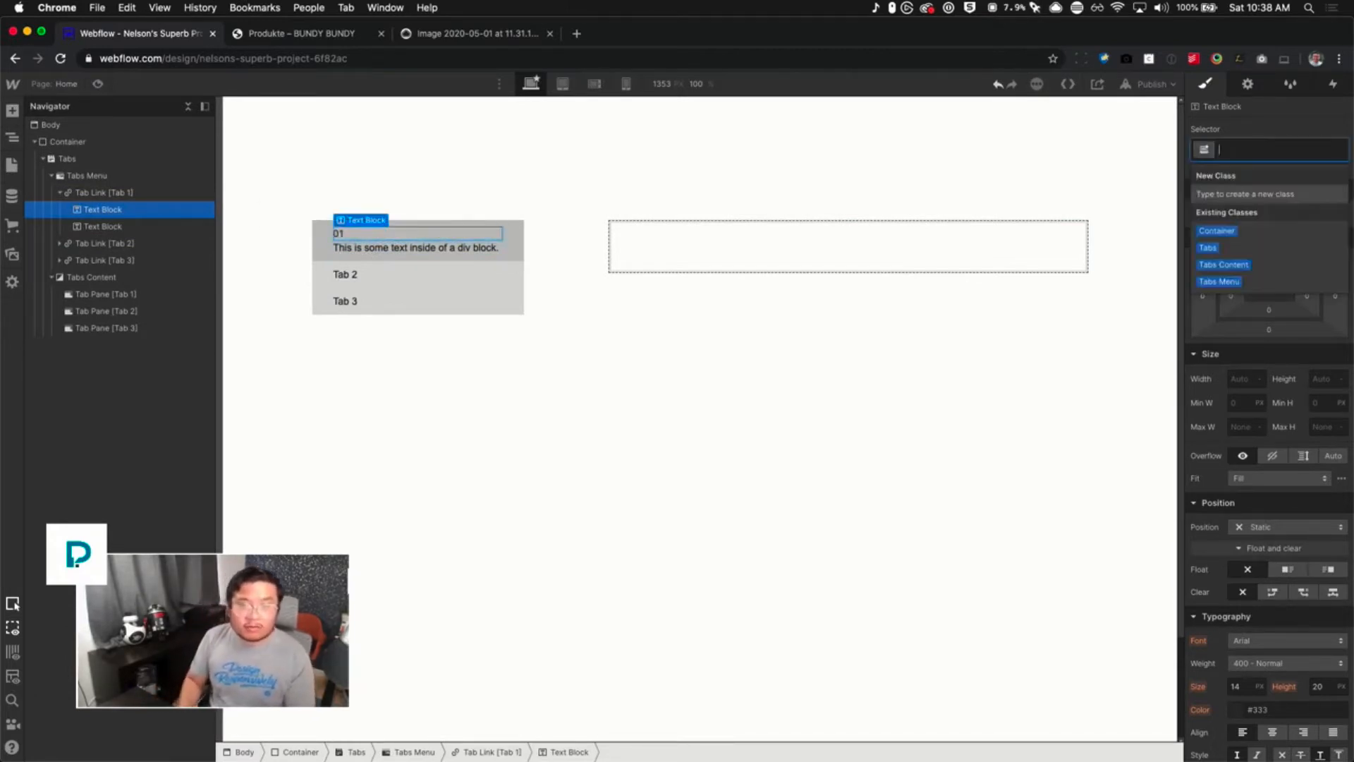
{"action": "type", "text": "ta"}
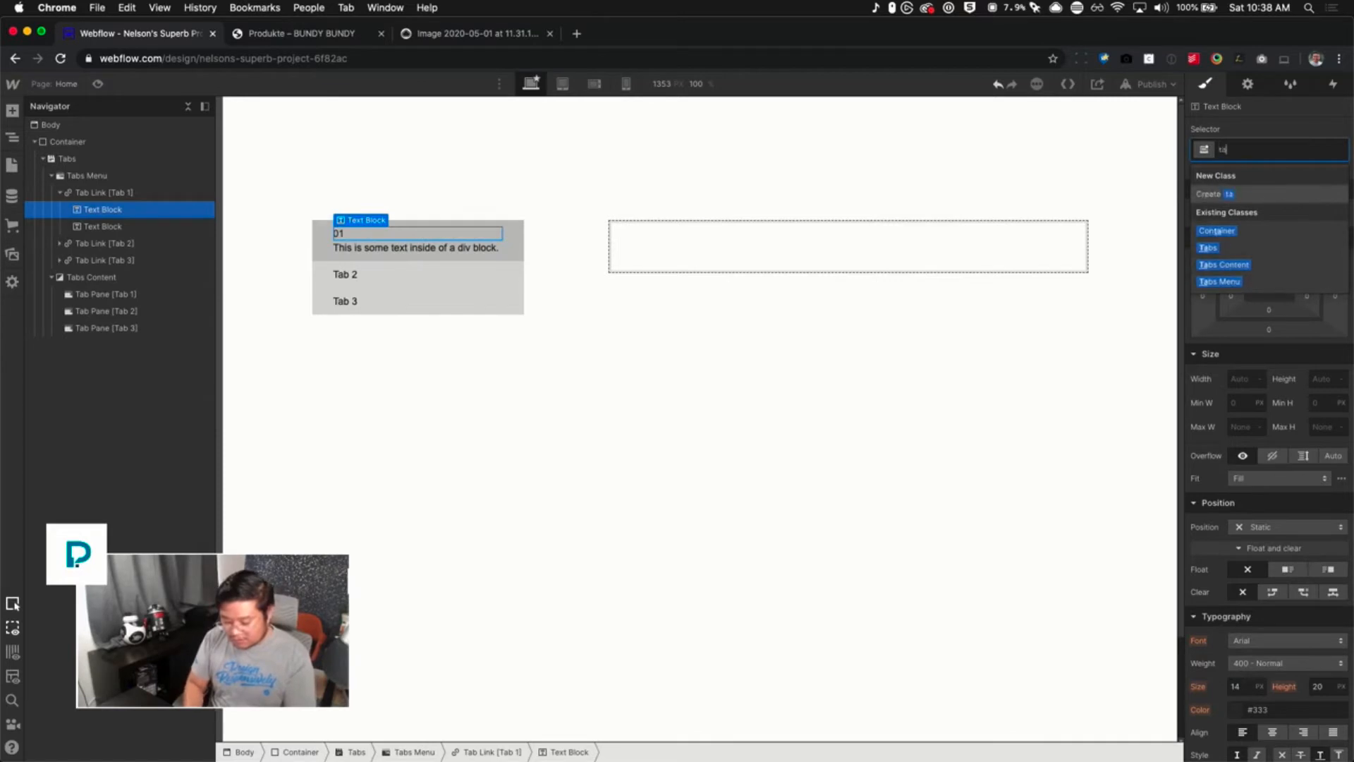
{"action": "type", "text": "b number"}
{"action": "key", "text": "Return"}
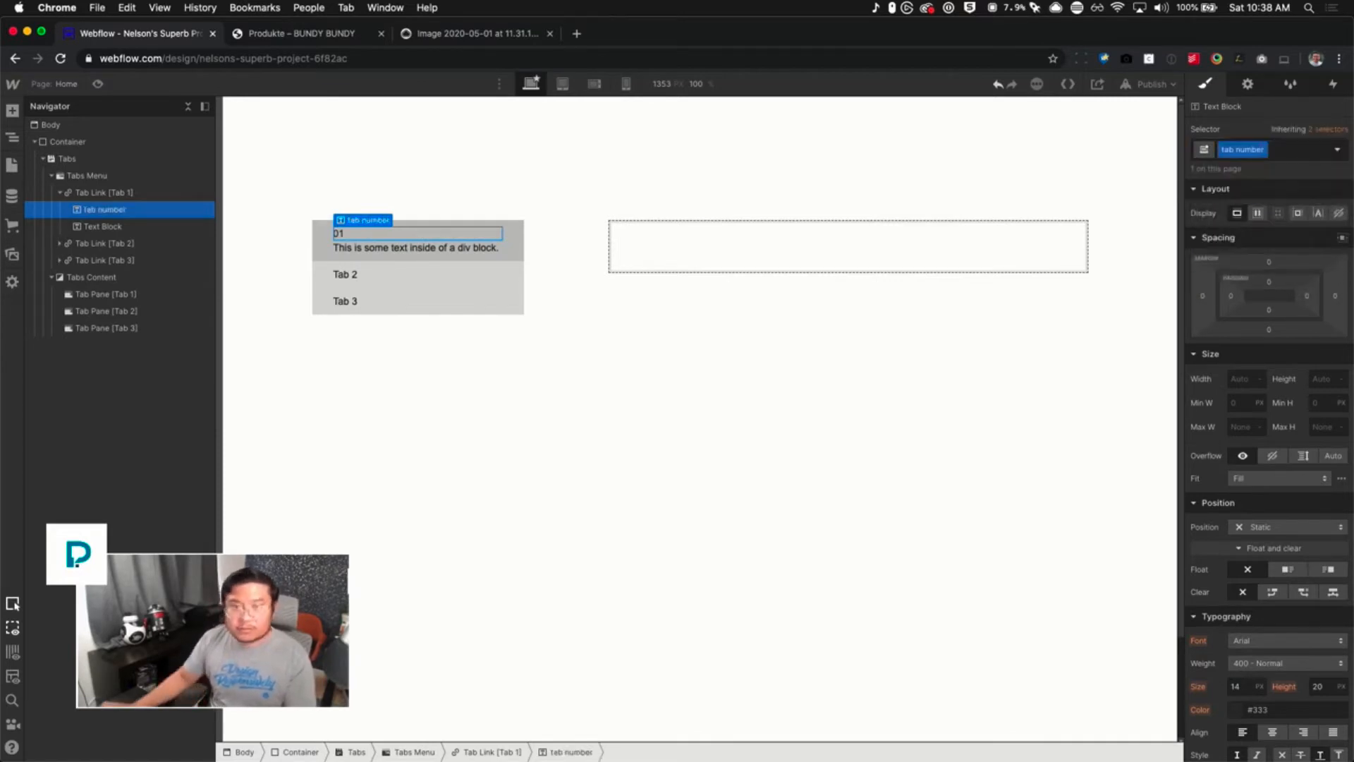
Give the second text block in the Tab 1 link the new class "tab label"
{"action": "left_click", "coordinate": [395, 247]}
{"action": "key", "text": "super+Return"}
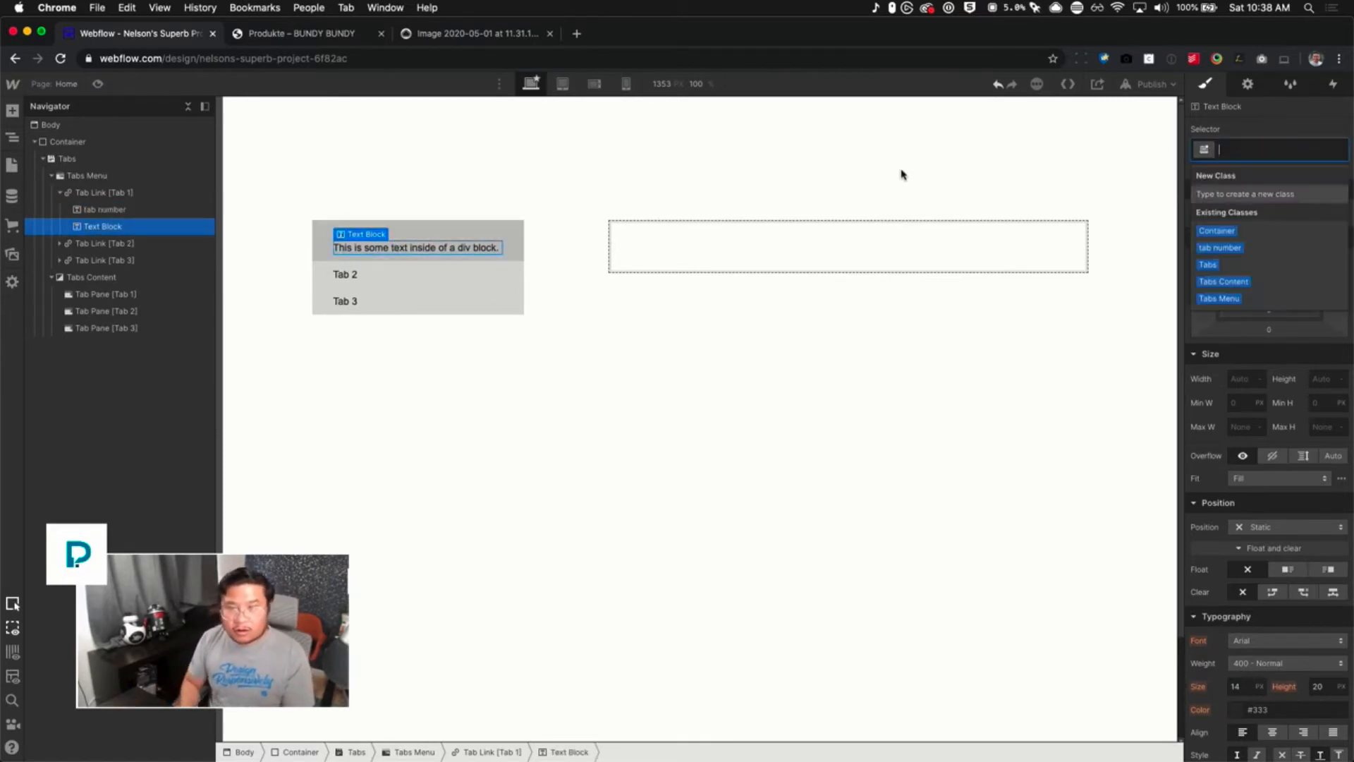
{"action": "type", "text": "tab label"}
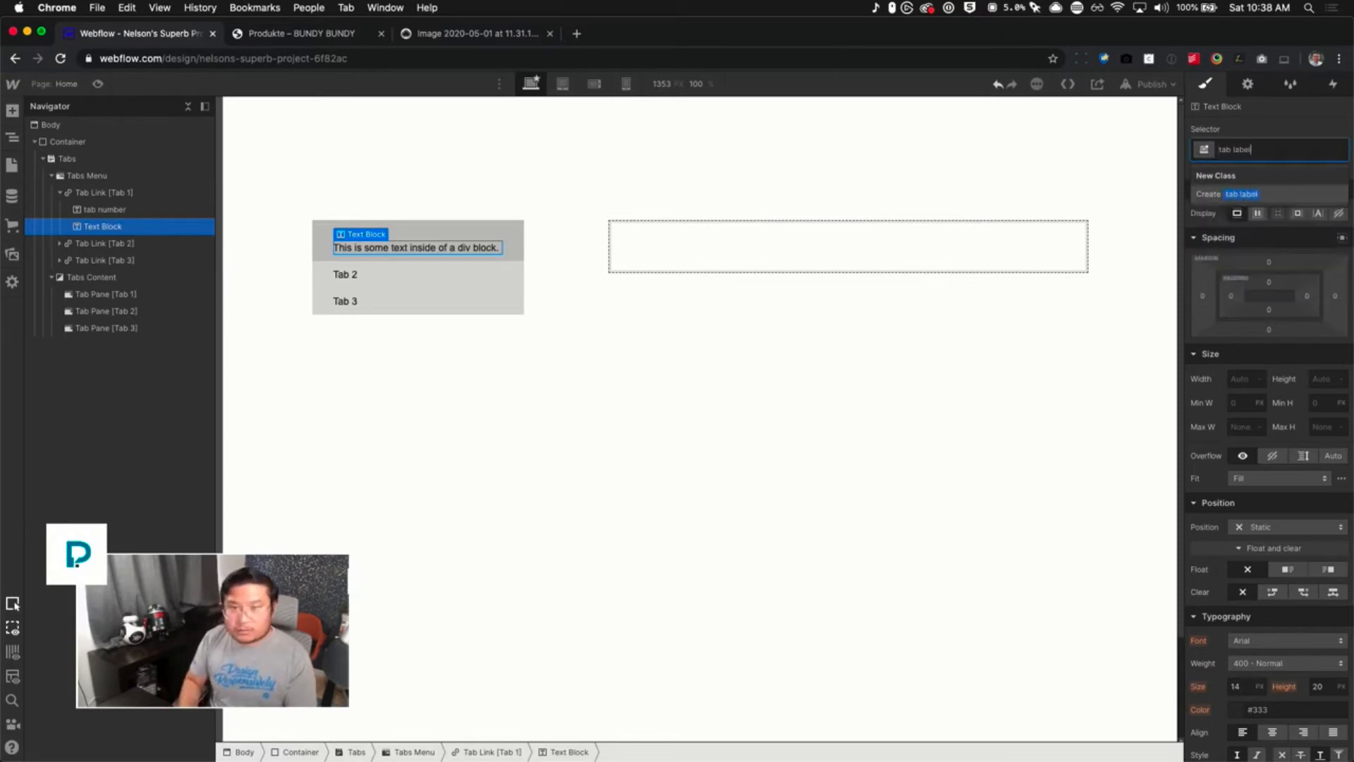
{"action": "key", "text": "Return"}
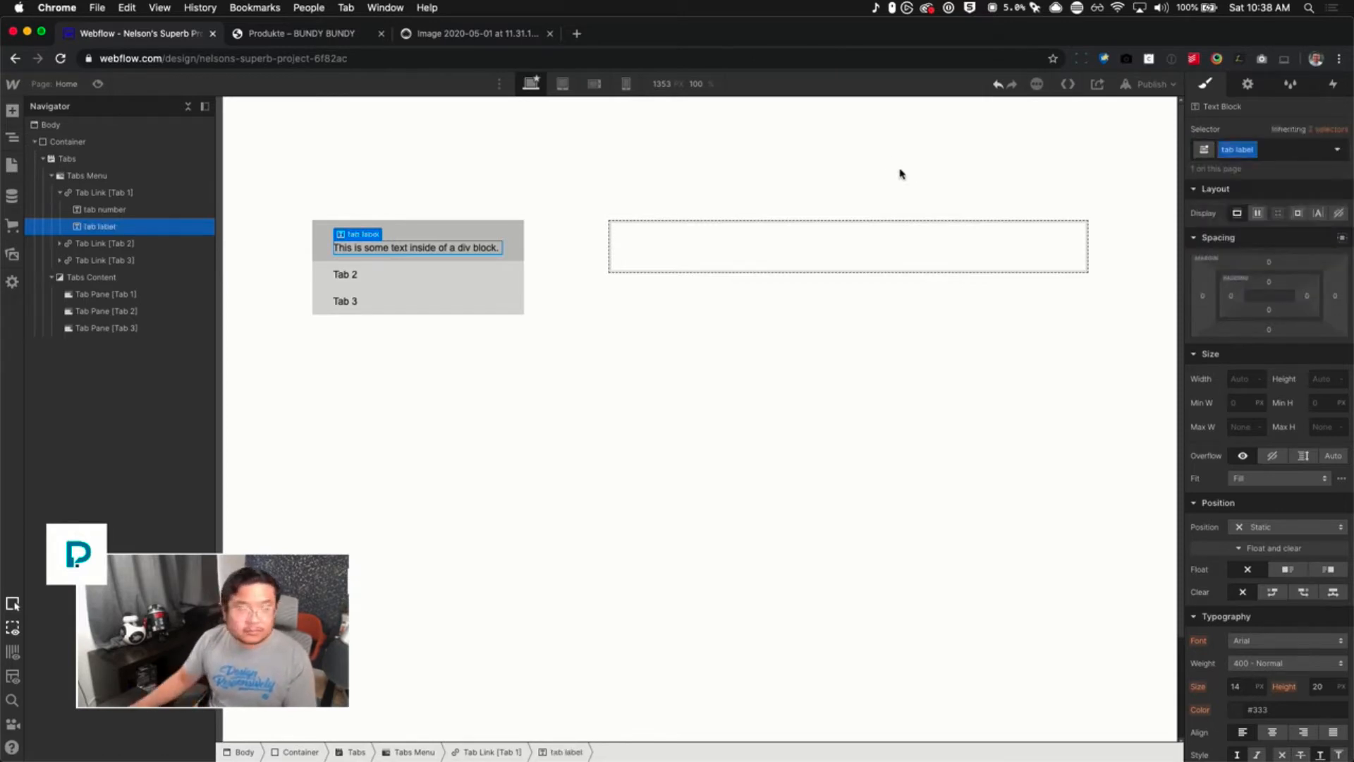
Delete the Tab 2 and Tab 3 links and duplicate the Tab 1 link twice in the Tabs Menu
{"action": "left_click", "coordinate": [353, 276]}
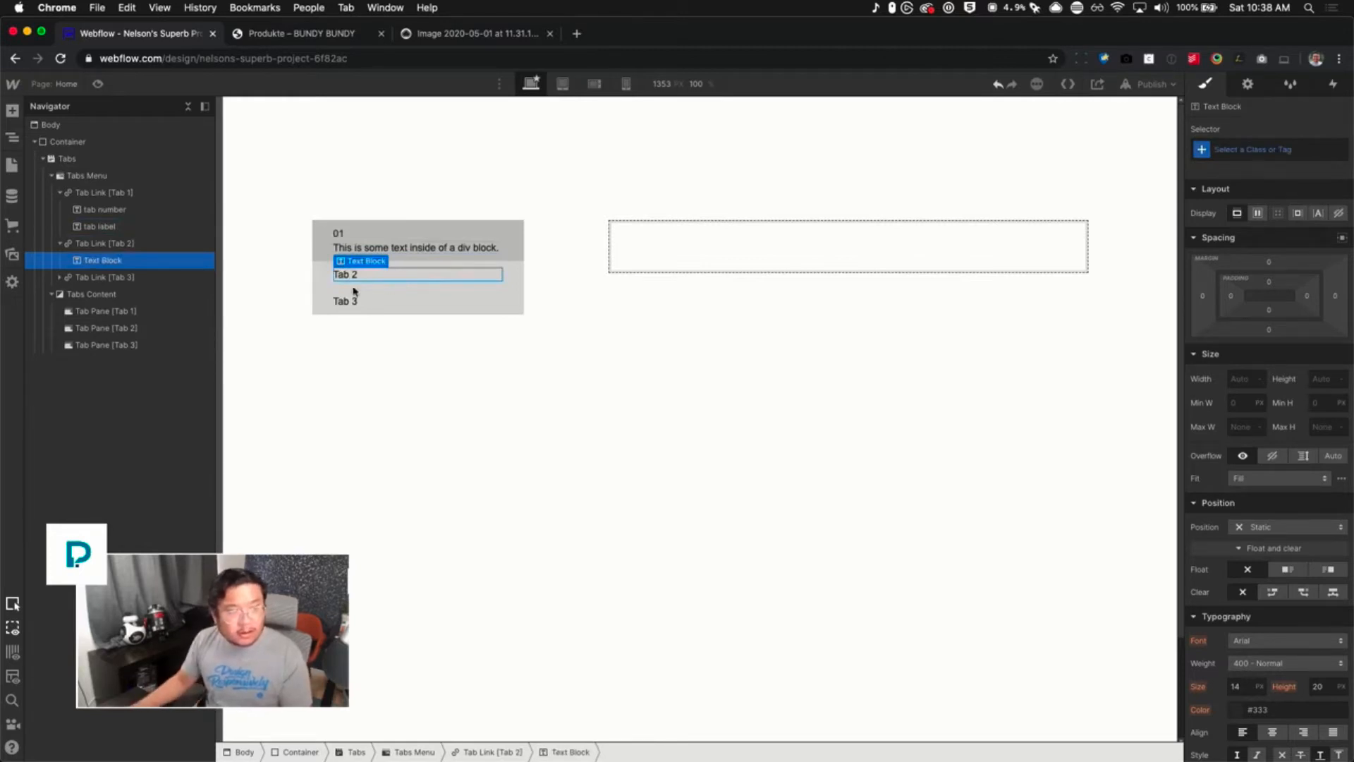
{"action": "left_click", "coordinate": [123, 244]}
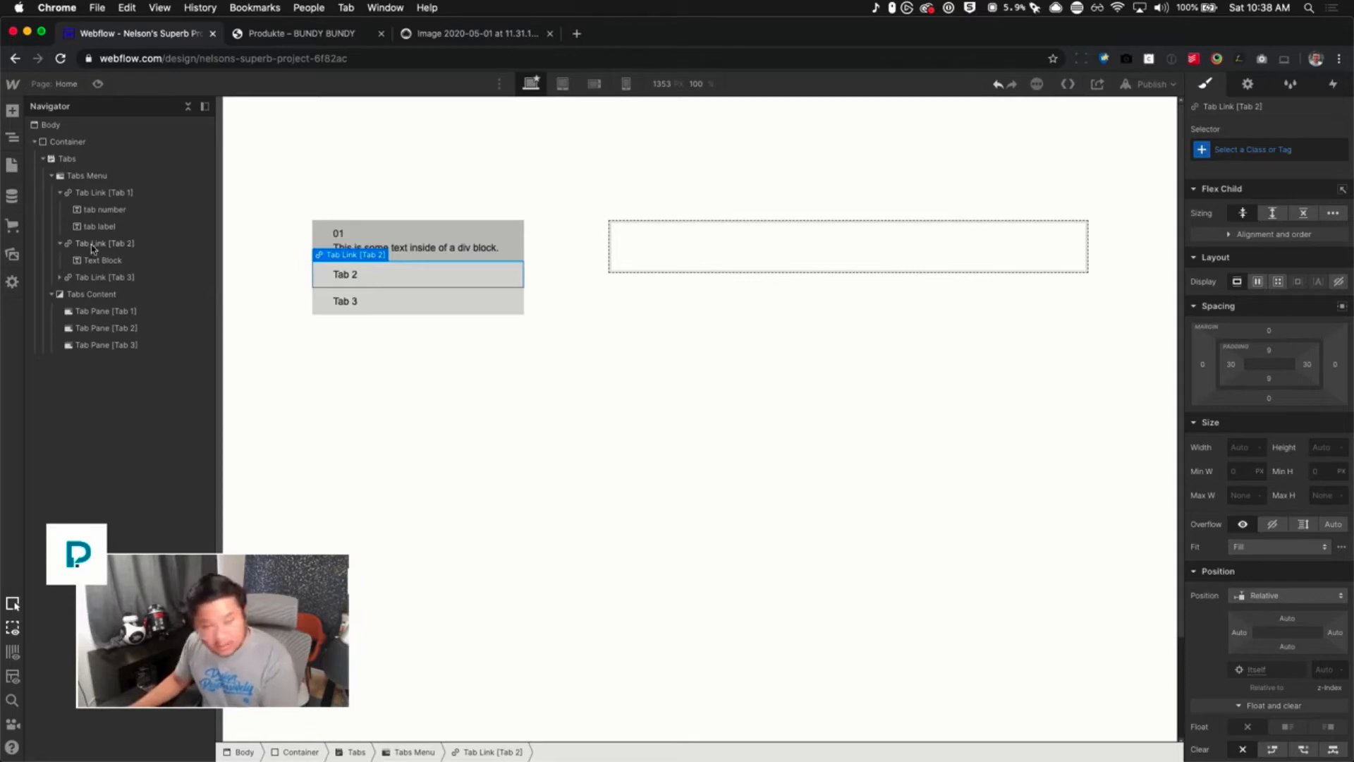
{"action": "key", "text": "Delete"}
{"action": "key", "text": "Delete"}
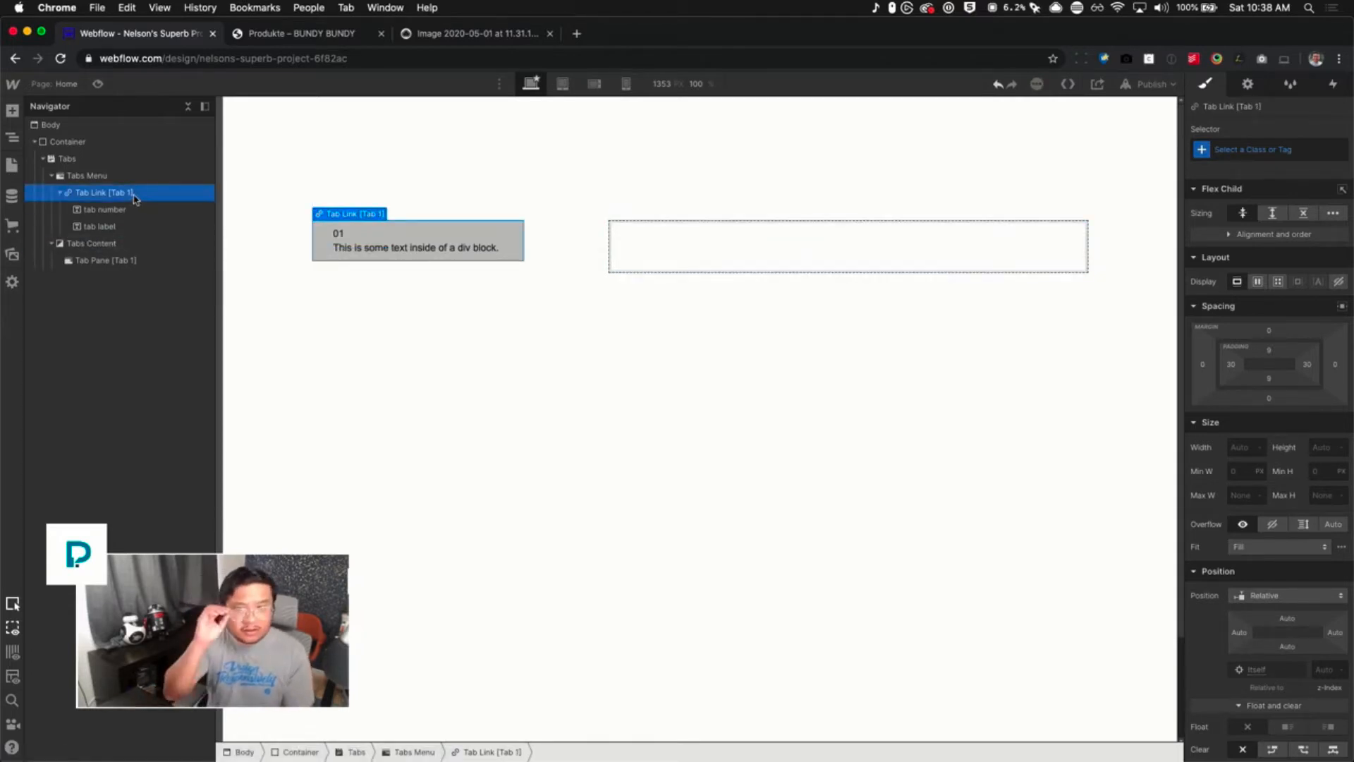
{"action": "key", "text": "super+z"}
{"action": "key", "text": "super+z"}
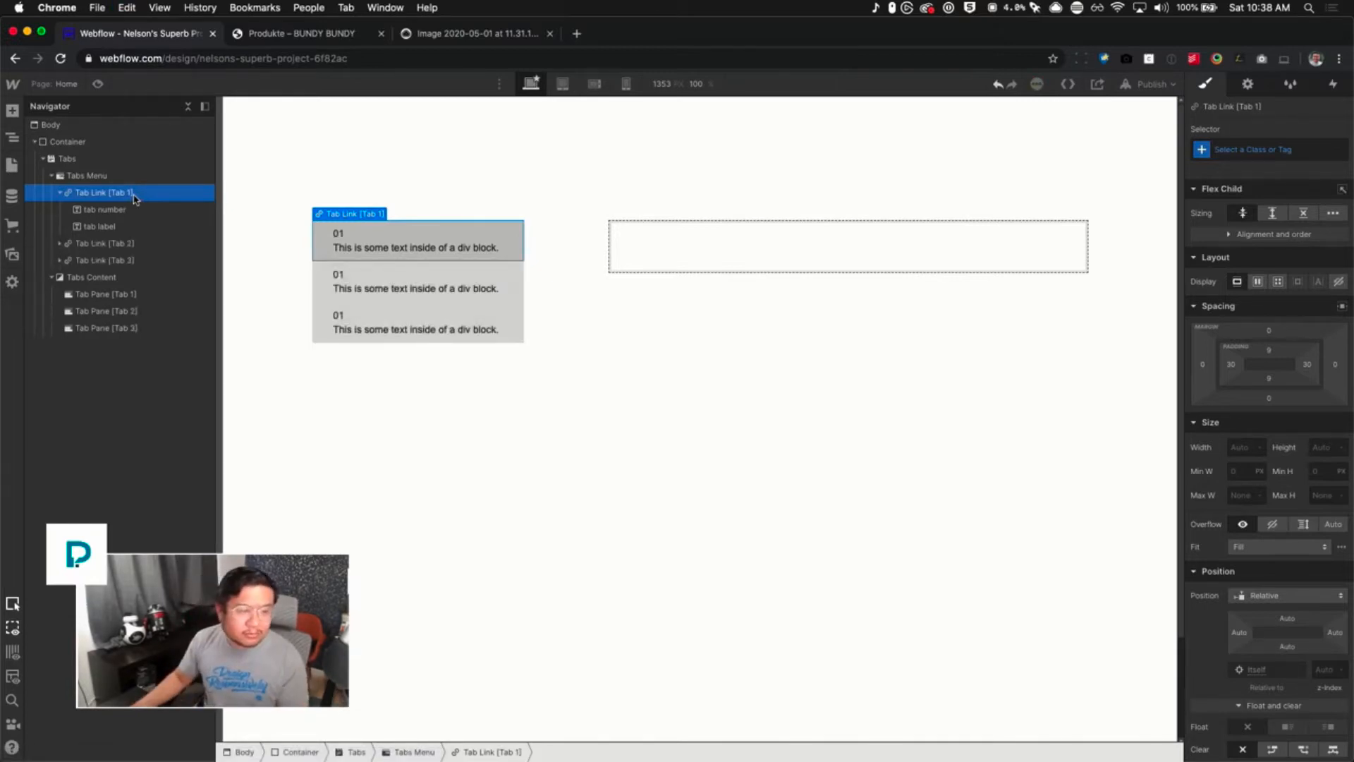
Change the number texts in the second and third tab links to "02" and "03"
{"action": "left_click", "coordinate": [339, 274]}
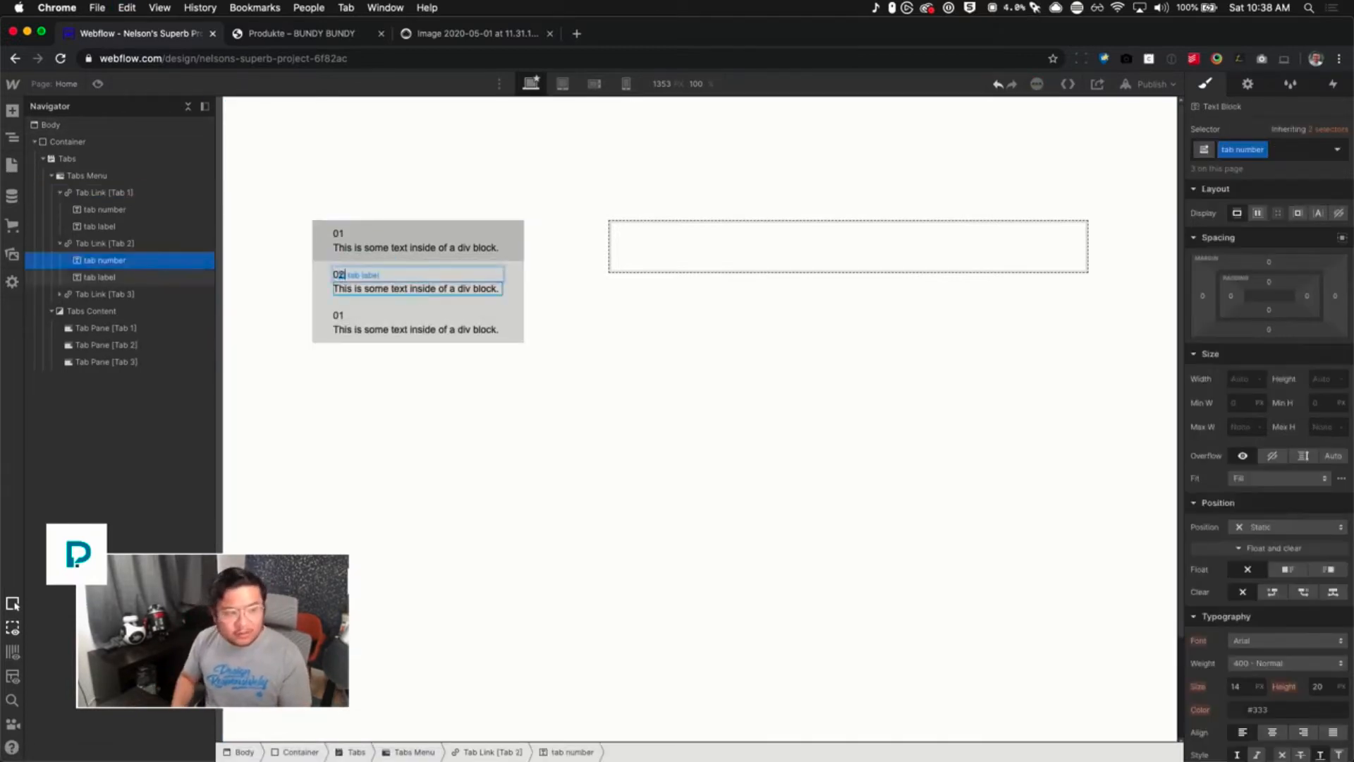
{"action": "key", "text": "Escape"}
{"action": "left_click", "coordinate": [339, 314]}
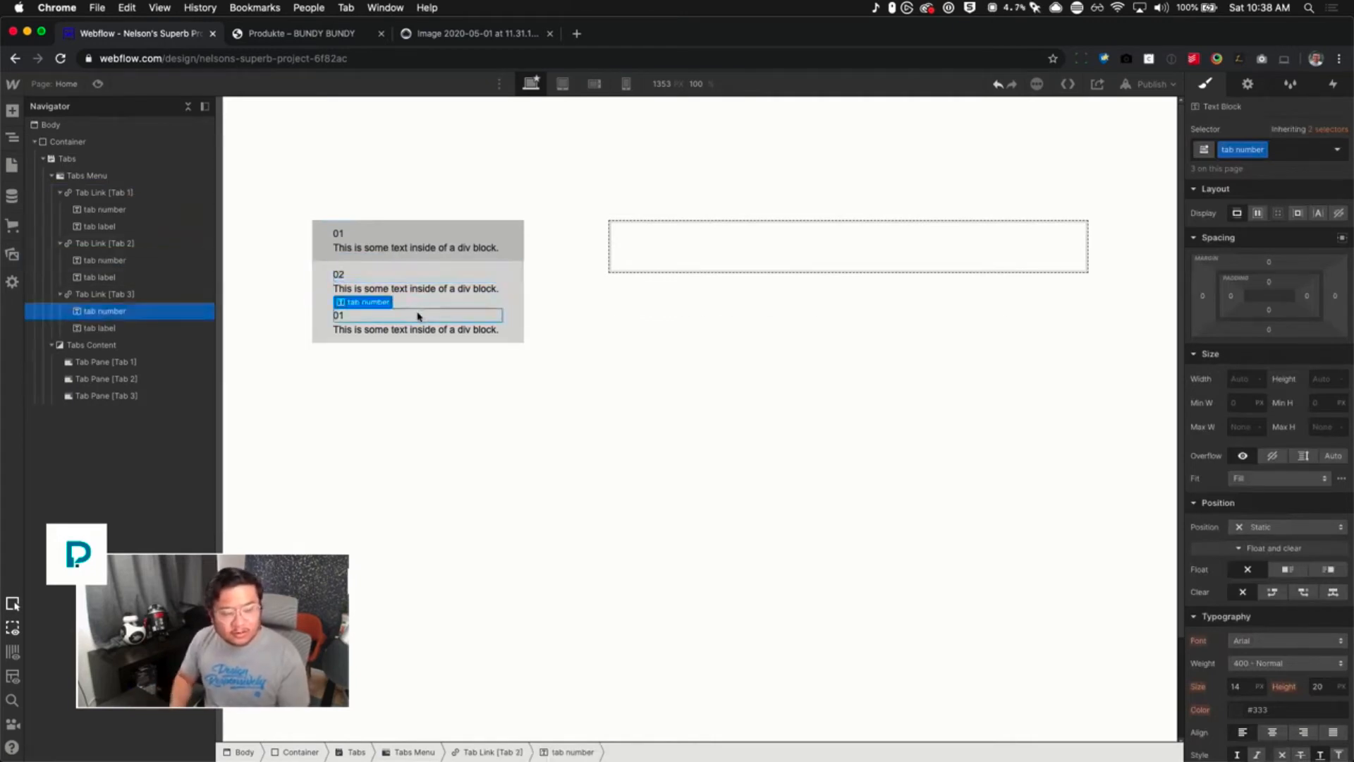
{"action": "double_click", "coordinate": [338, 314]}
{"action": "type", "text": "03"}
{"action": "key", "text": "Escape"}
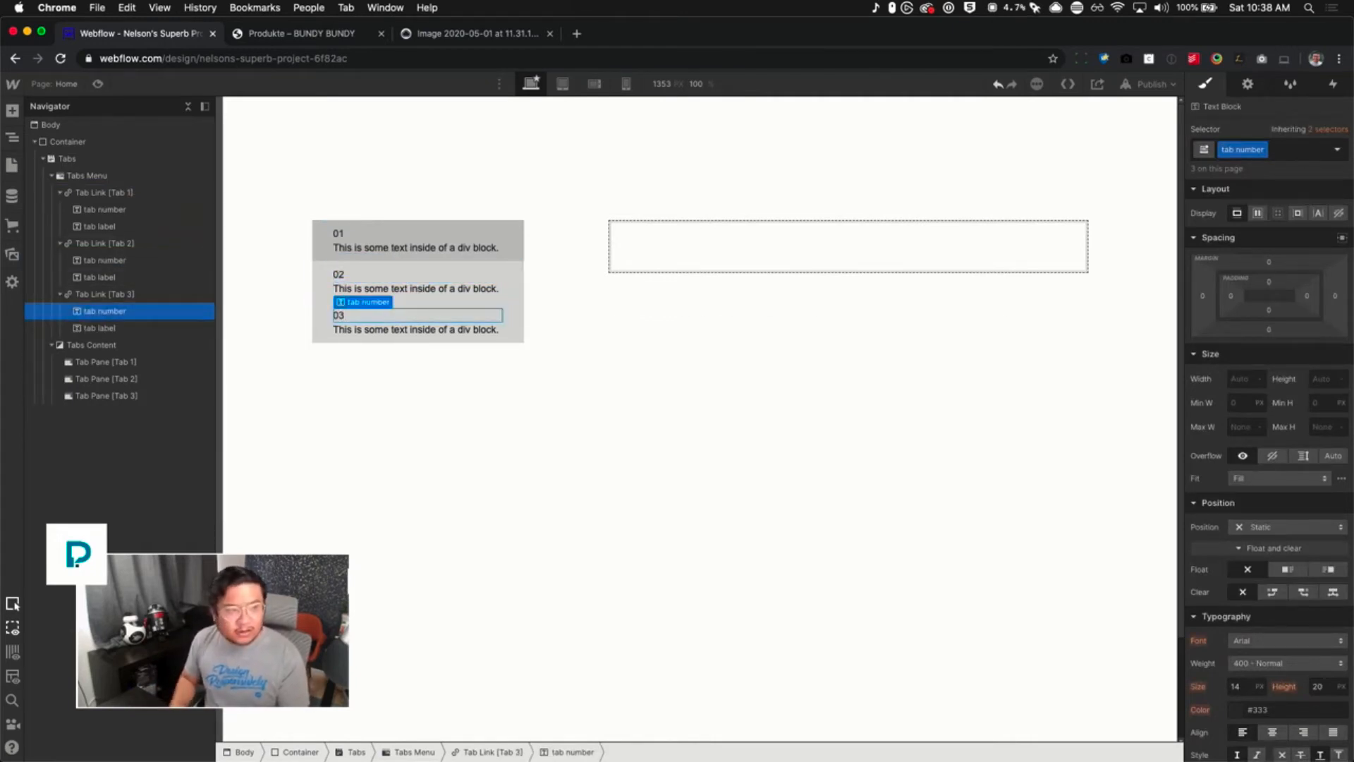
Check the uploaded image assets and change the Tab 1 link's label text to "Bob and Doug"
{"action": "left_click", "coordinate": [17, 257]}
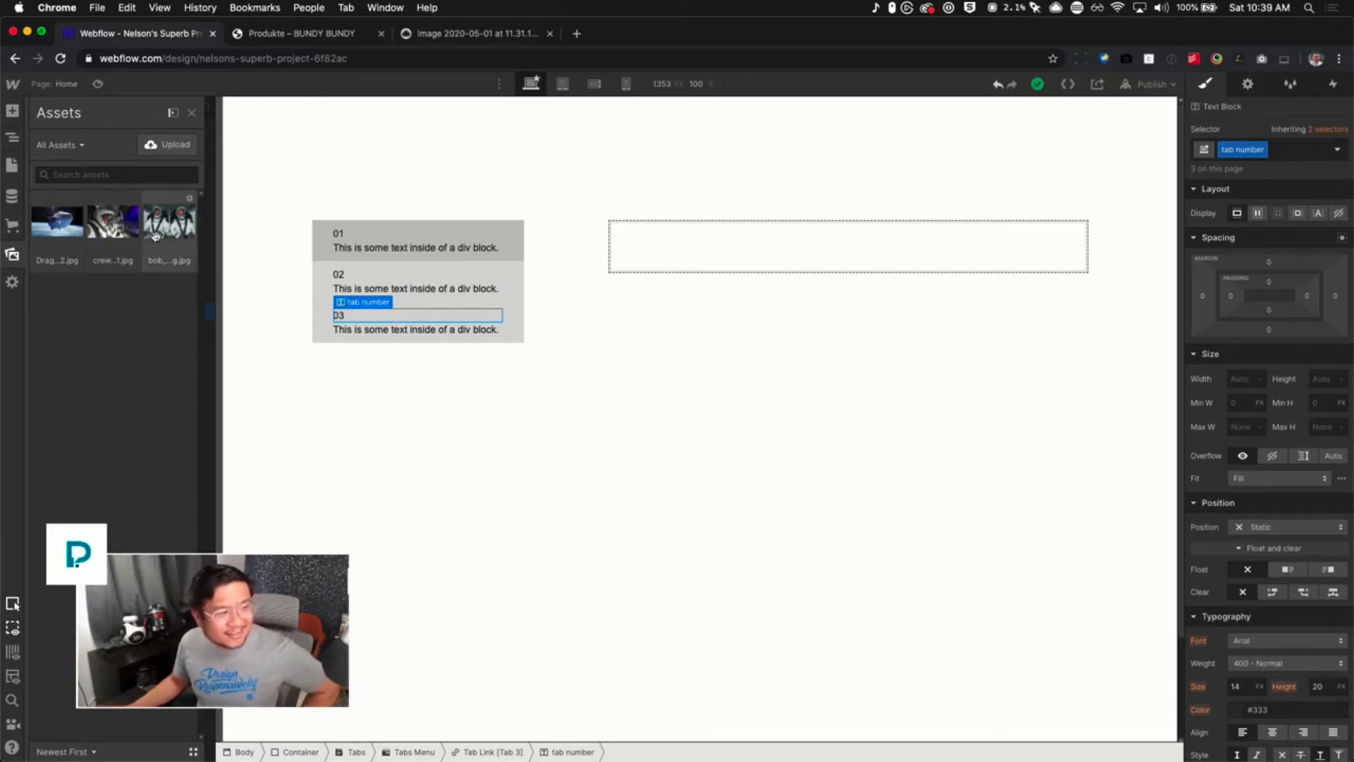
{"action": "key", "text": "z"}
{"action": "left_click", "coordinate": [394, 245]}
{"action": "type", "text": "B"}
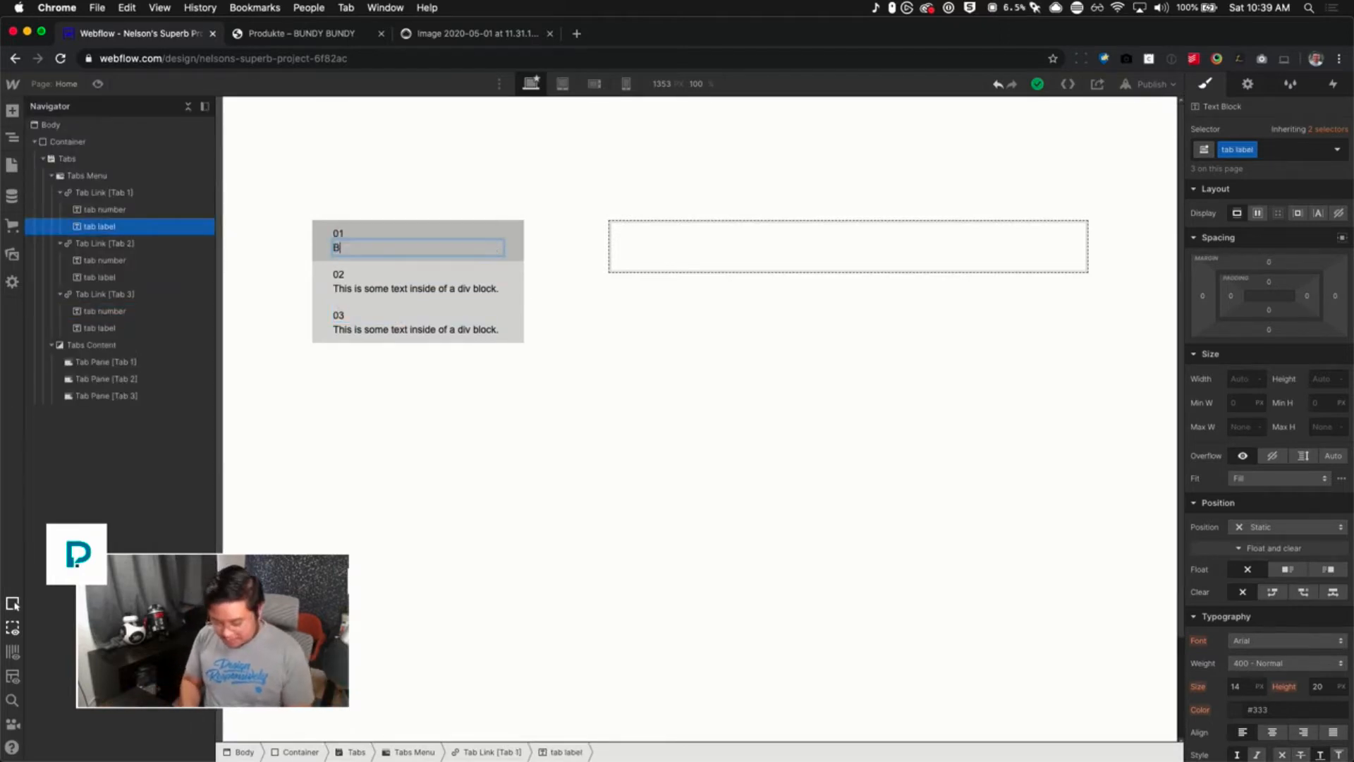
{"action": "type", "text": "ob and Doug"}
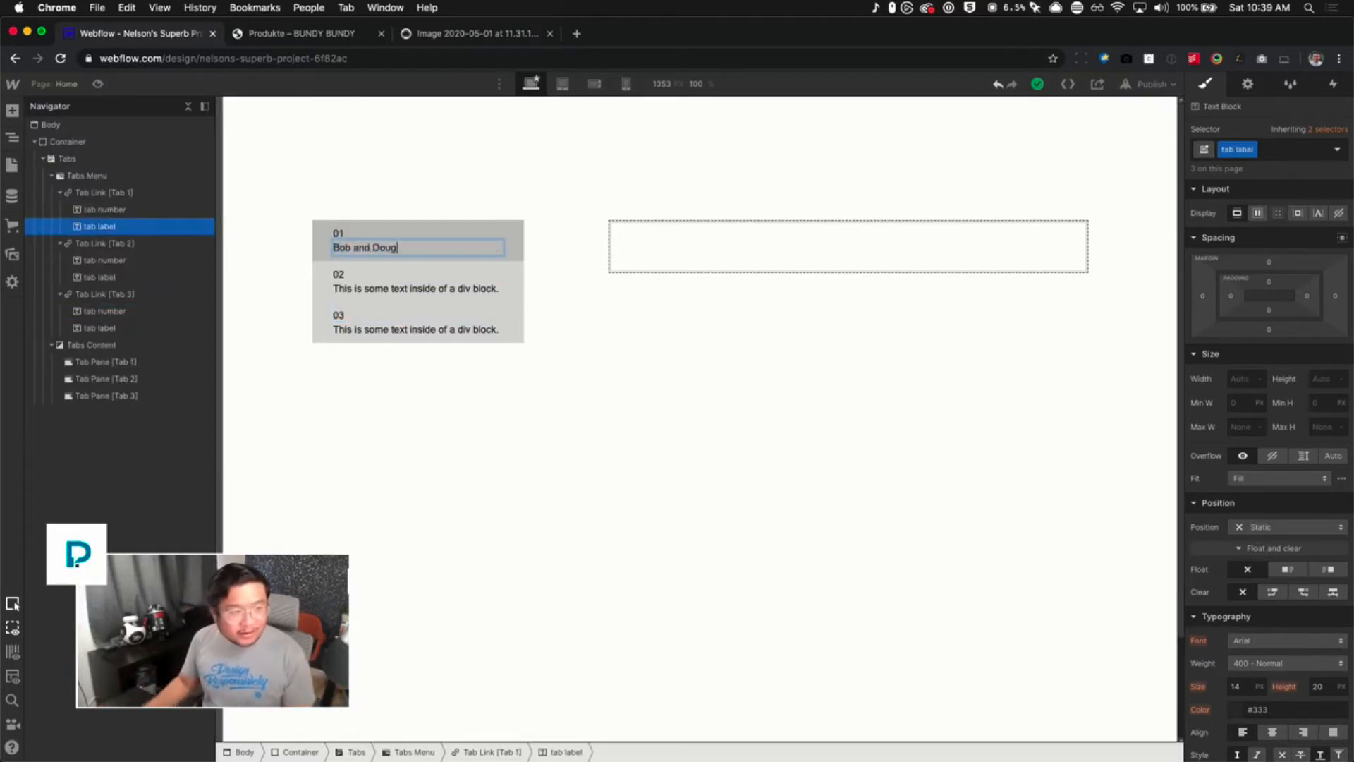
Recheck the image assets and change the Tab 2 link's label text to "Crew Dragon UI"
{"action": "left_click", "coordinate": [11, 252]}
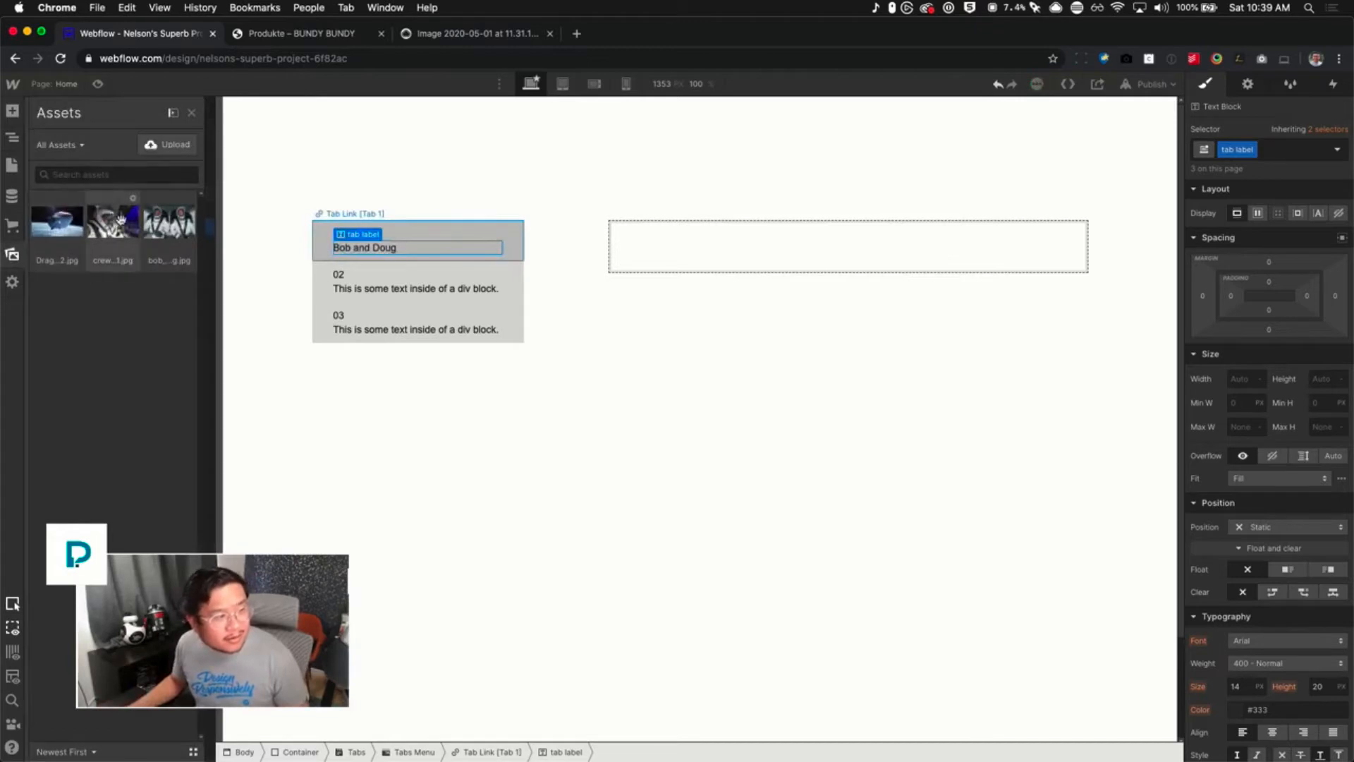
{"action": "double_click", "coordinate": [381, 289]}
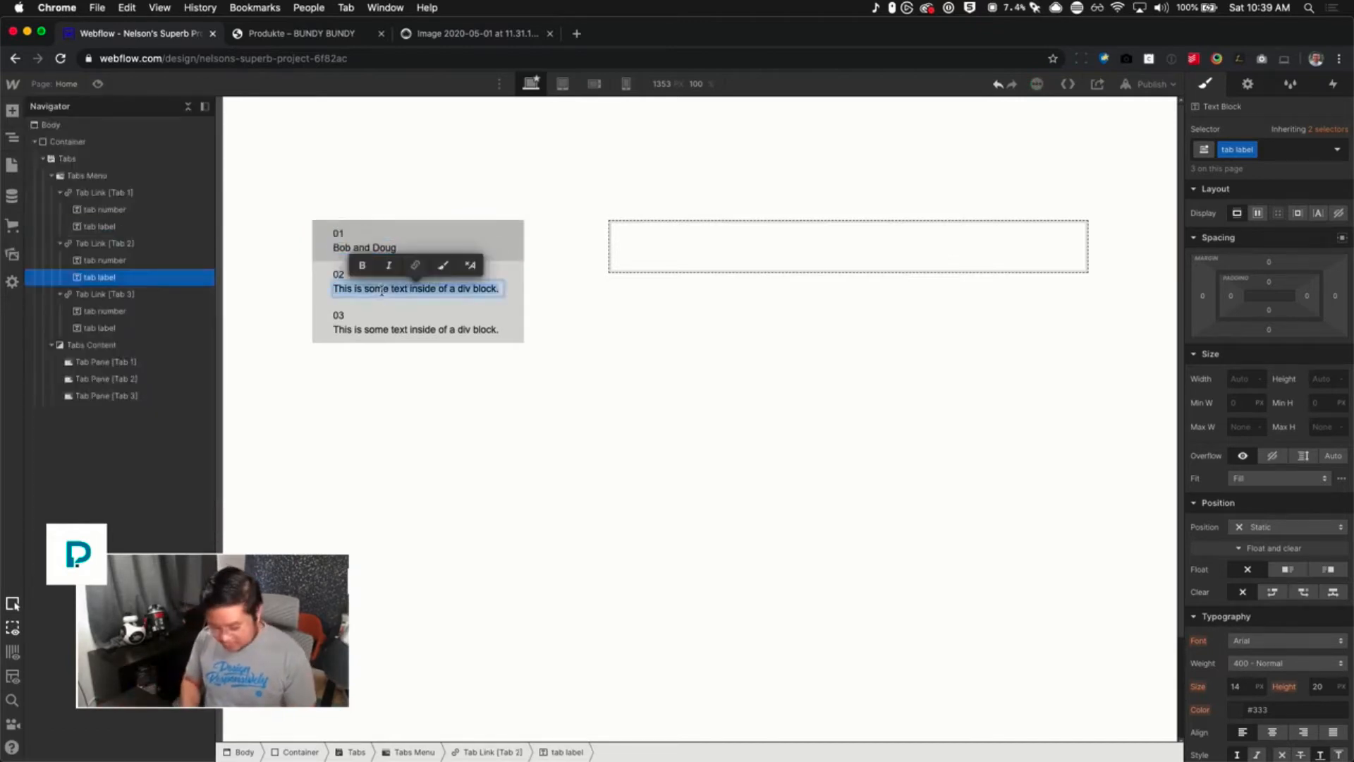
{"action": "type", "text": "Crew Dragon UI"}
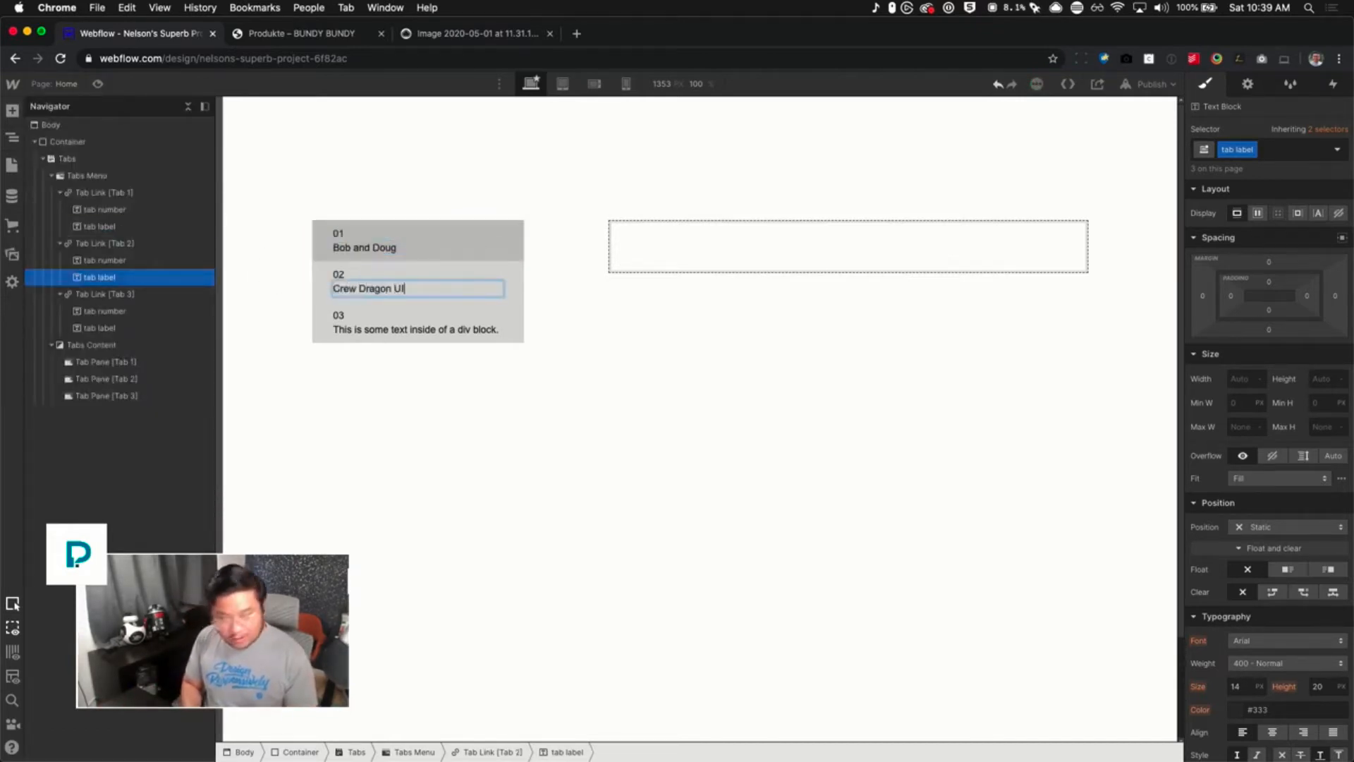
Change the Tab 3 link's label text to "Crew Dragon in Space"
{"action": "double_click", "coordinate": [440, 328]}
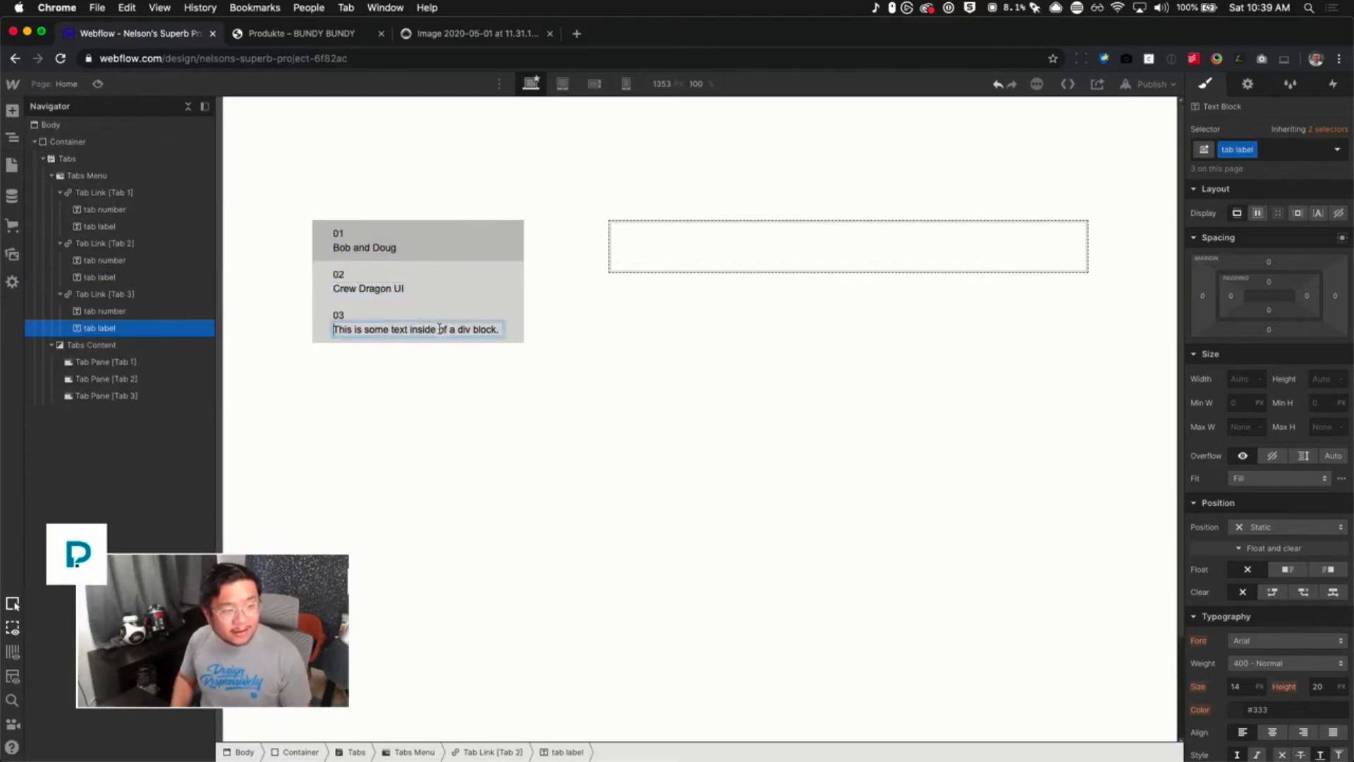
{"action": "key", "text": "super+a"}
{"action": "type", "text": "Crew"}
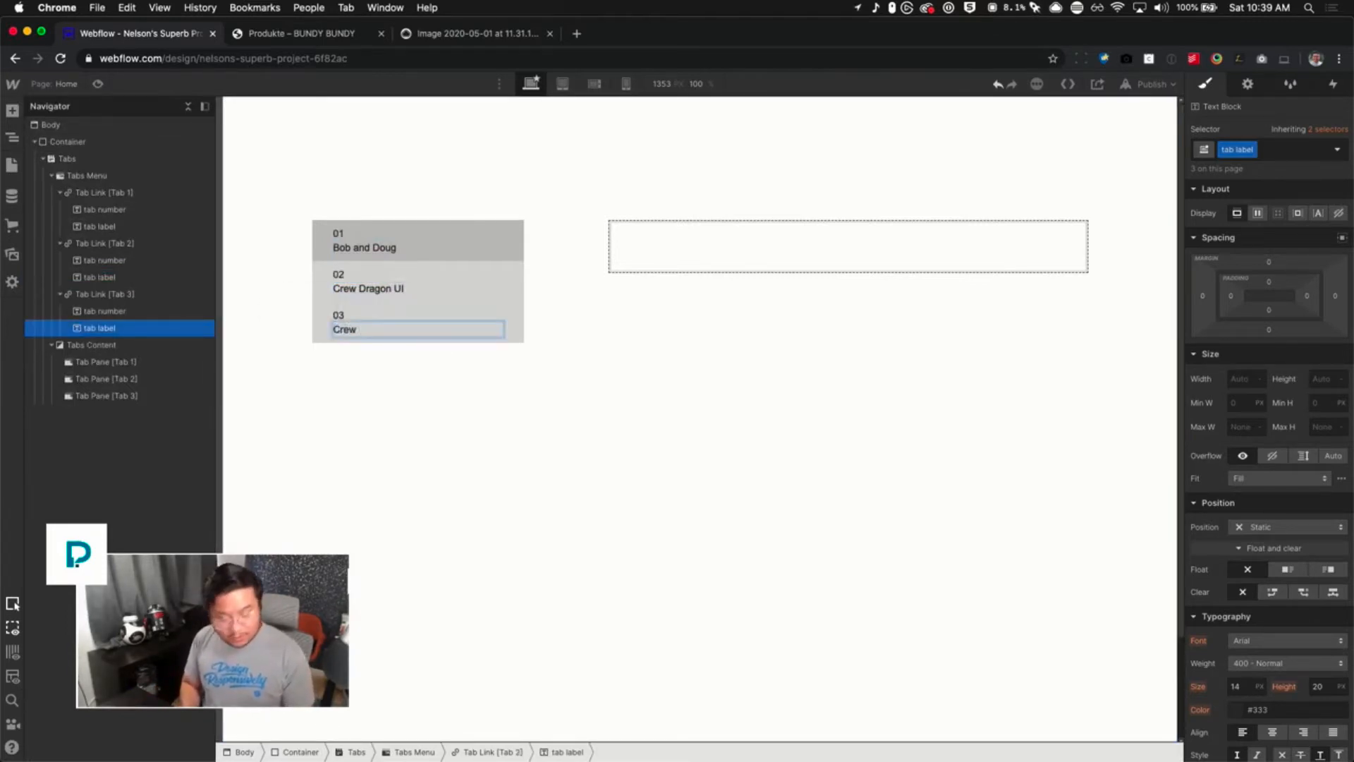
{"action": "type", "text": " Dragon"}
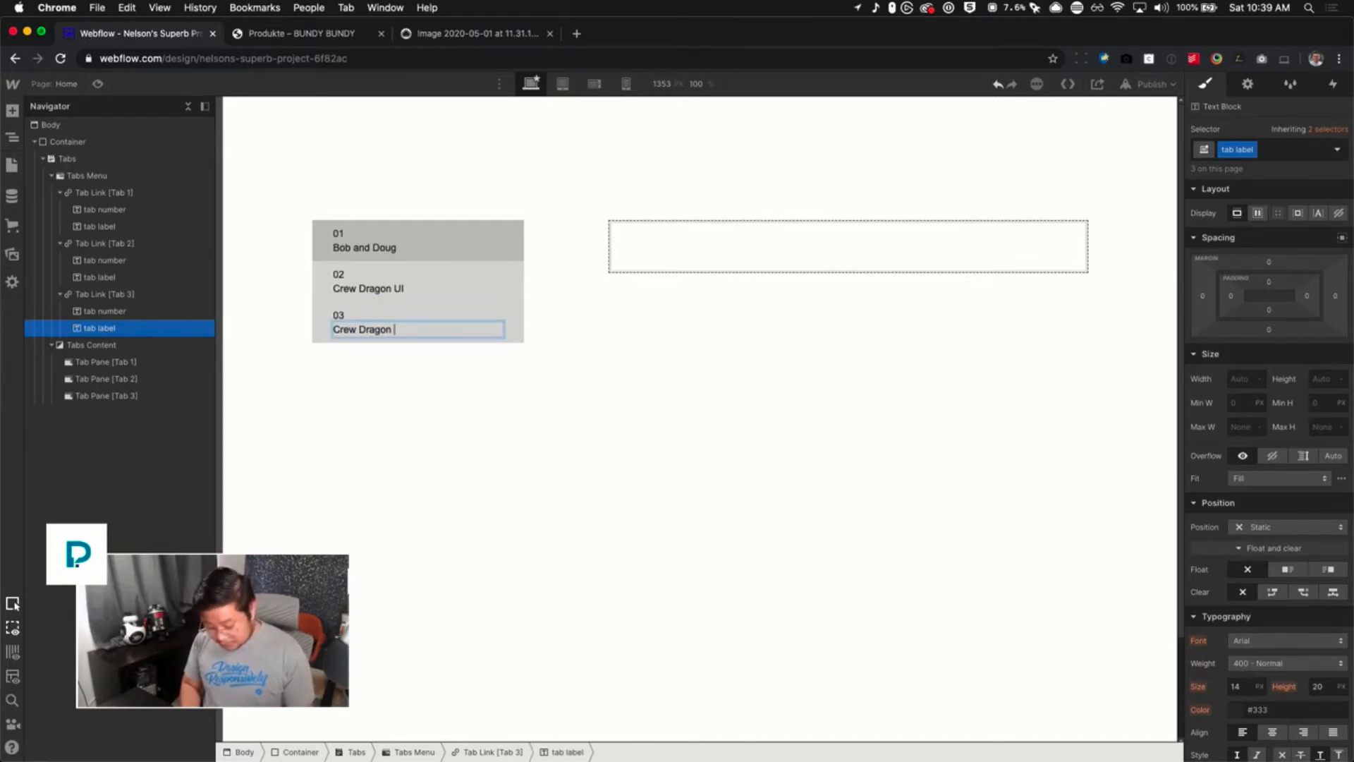
{"action": "type", "text": "in S"}
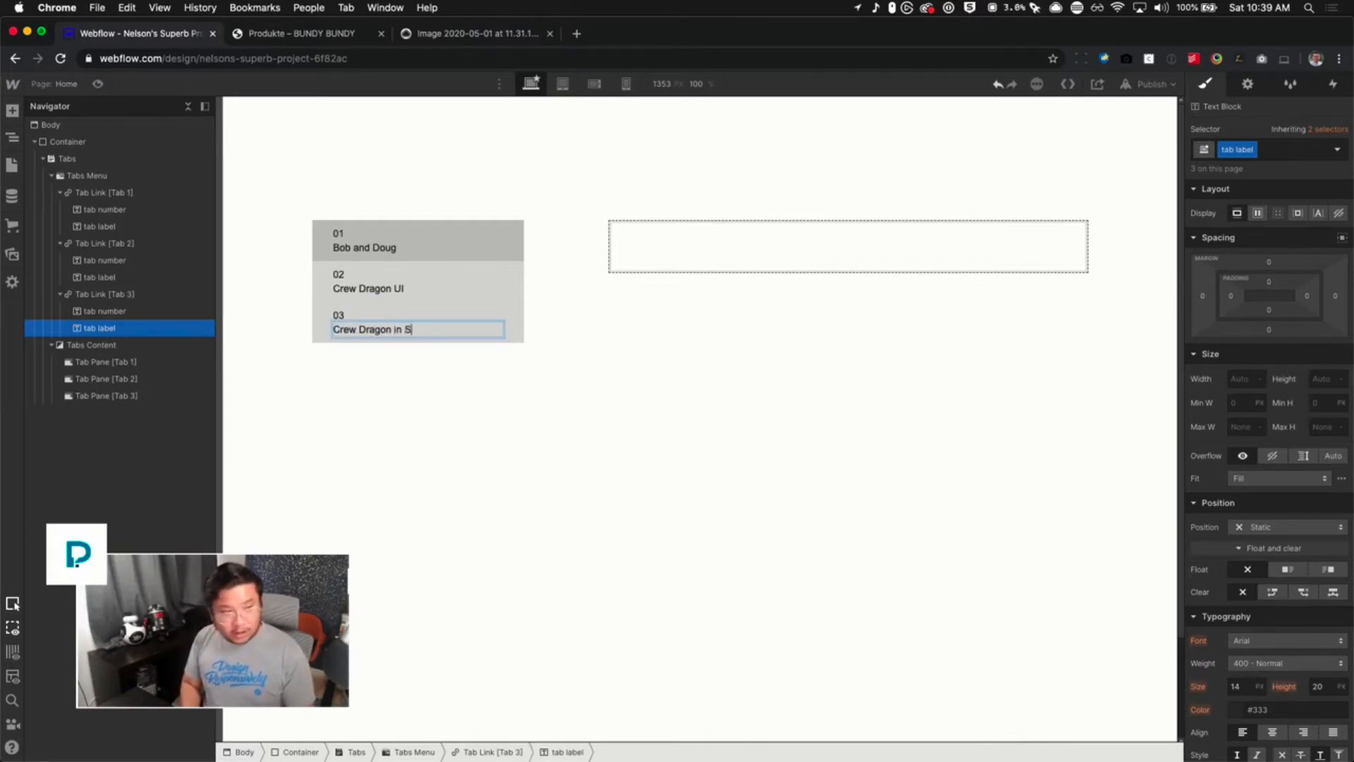
{"action": "type", "text": "pace"}
{"action": "key", "text": "Escape"}
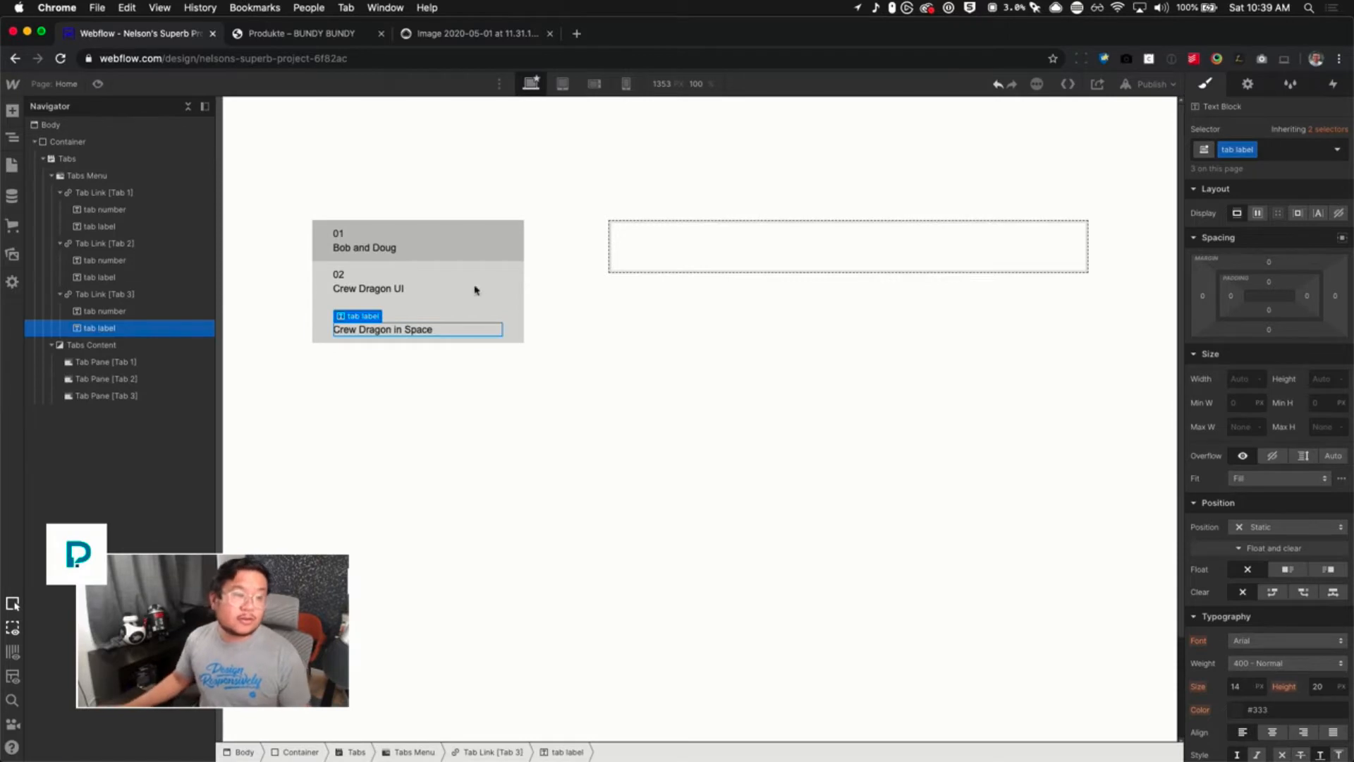
Inspect the display settings of the number and label text blocks, and try a horizontal flex layout on the Tab 1 link before undoing it
{"action": "left_click", "coordinate": [323, 245]}
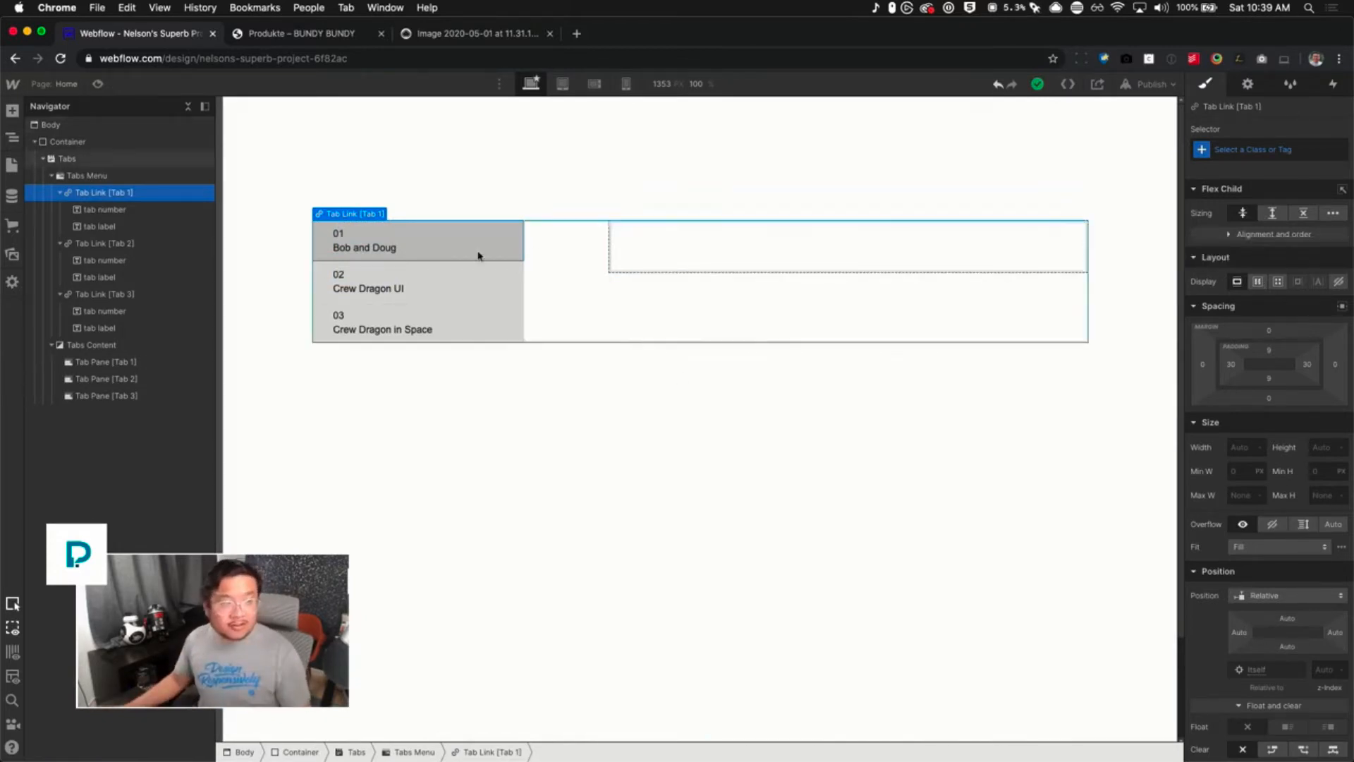
{"action": "left_click", "coordinate": [397, 237]}
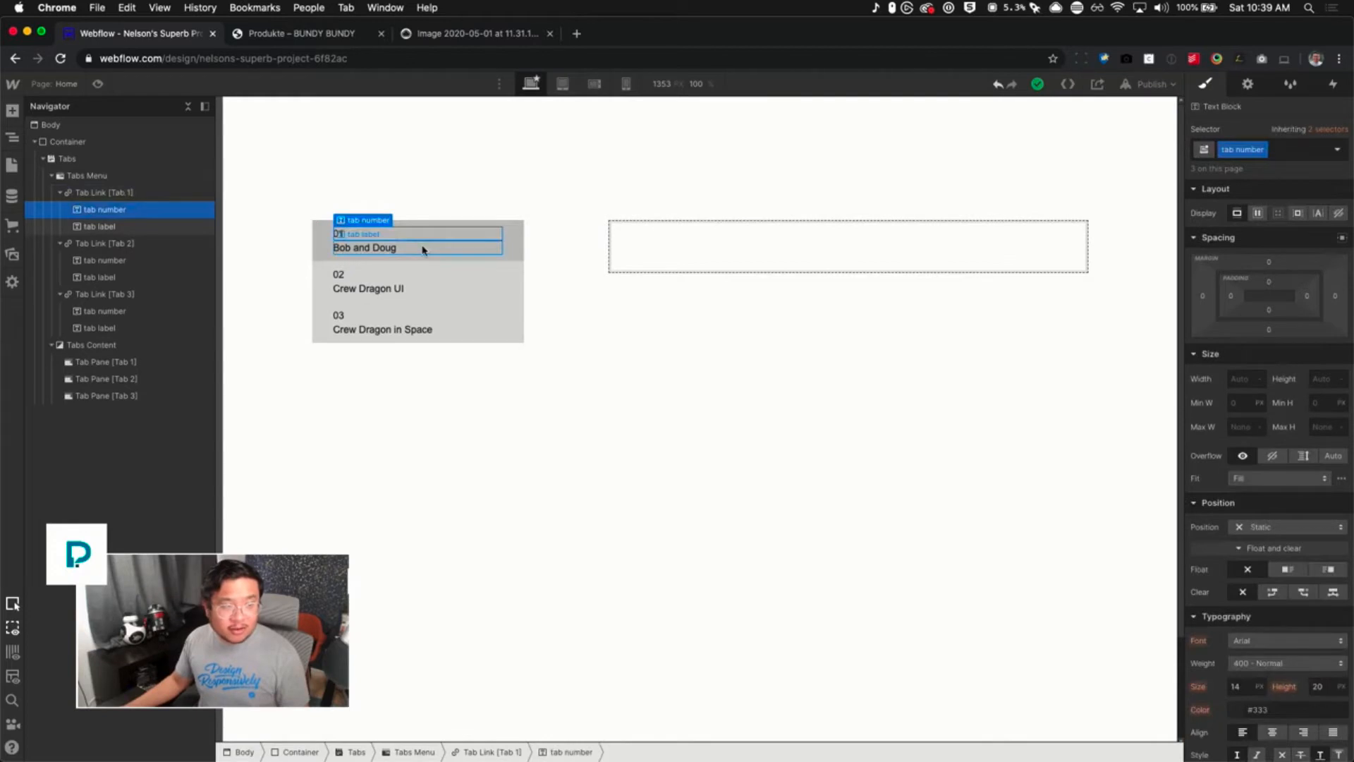
{"action": "left_click", "coordinate": [423, 249]}
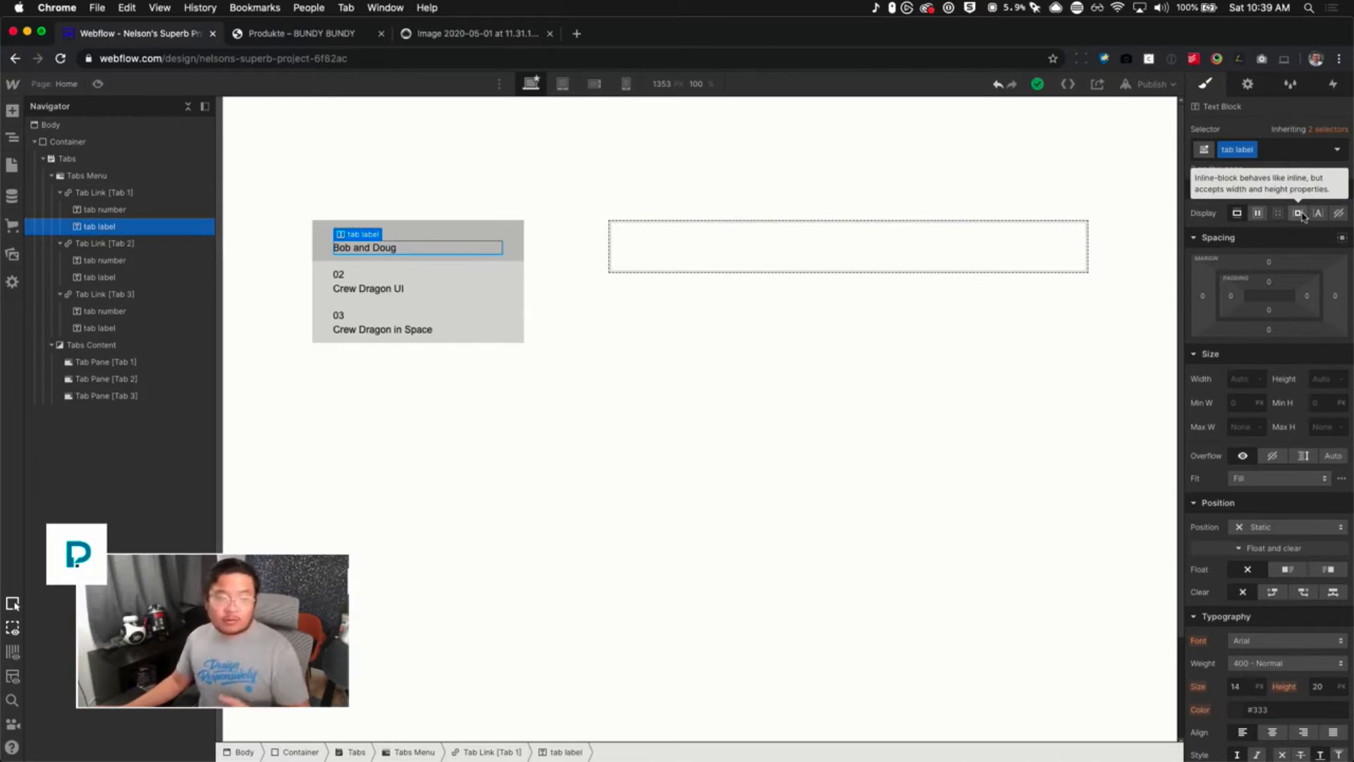
{"action": "left_click", "coordinate": [438, 280]}
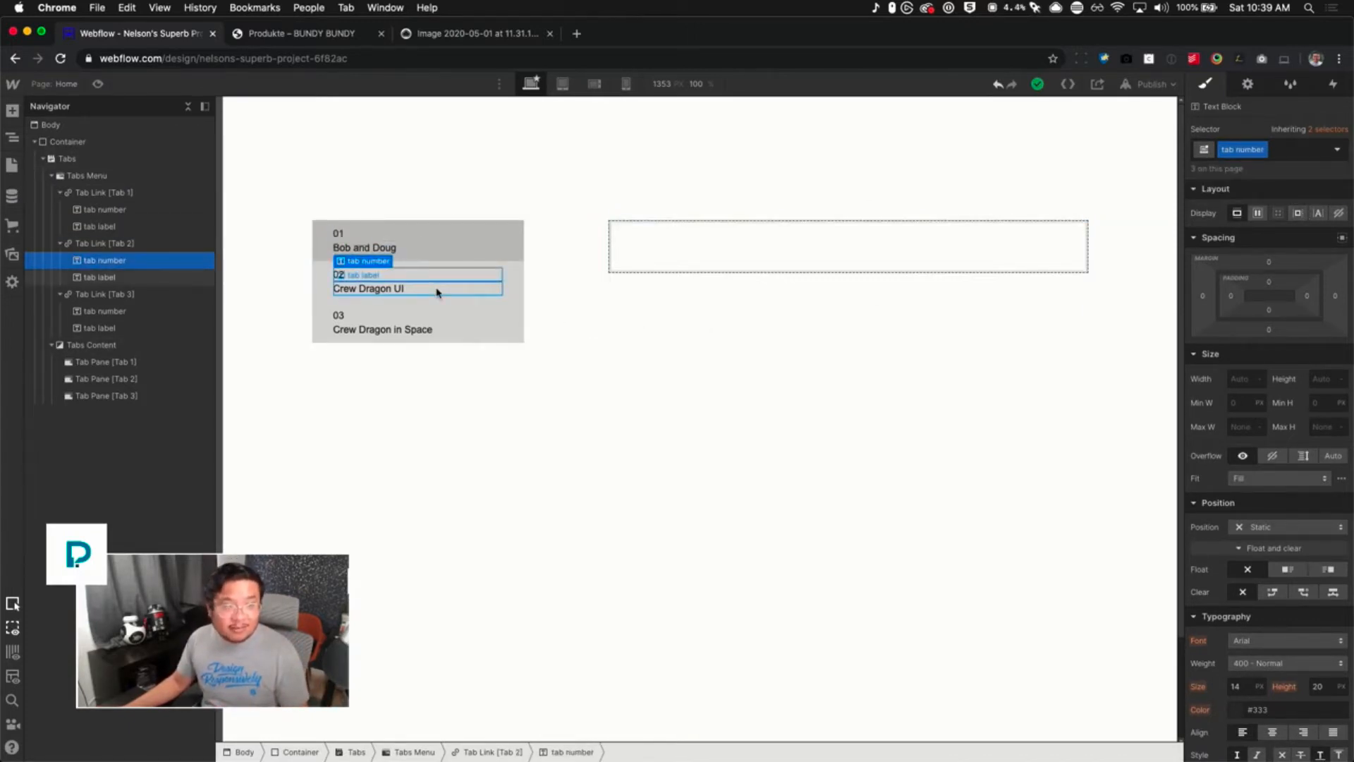
{"action": "left_click", "coordinate": [437, 291]}
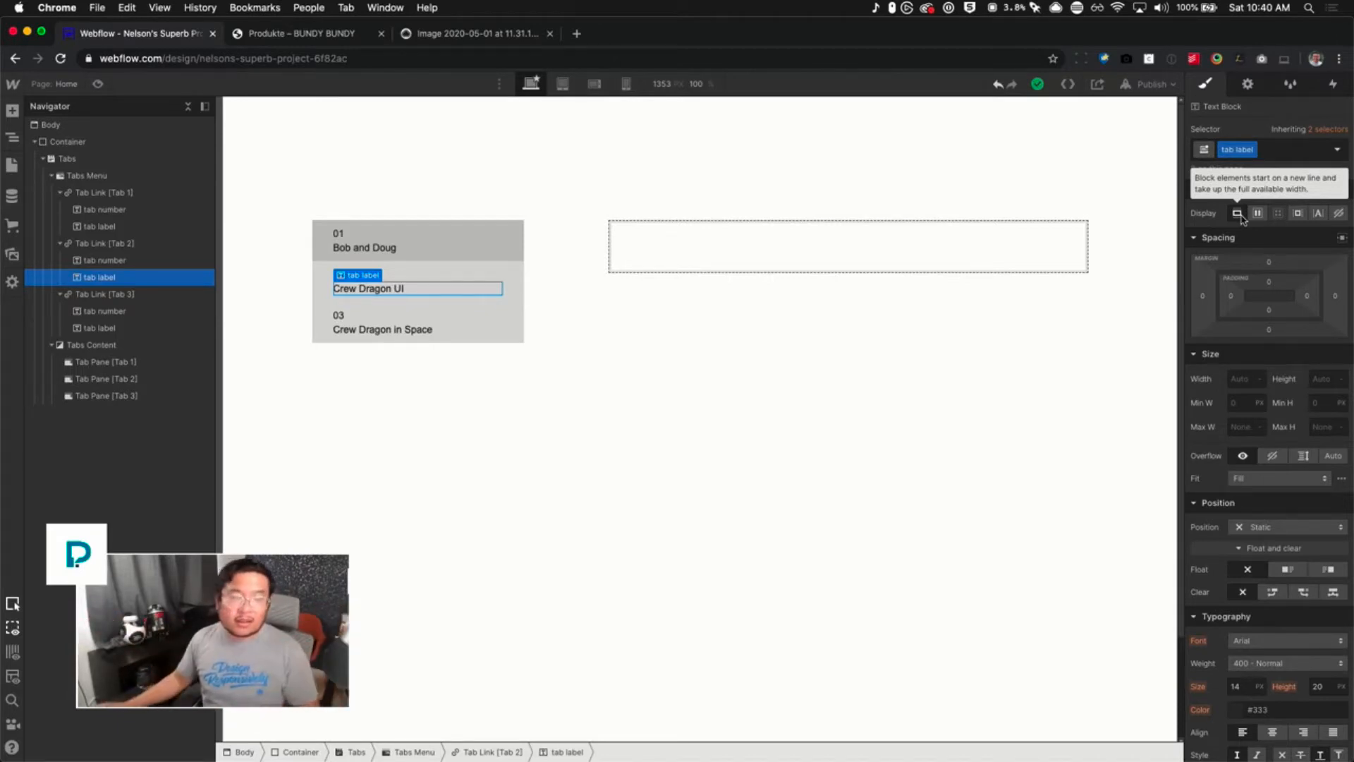
{"action": "left_click", "coordinate": [326, 237]}
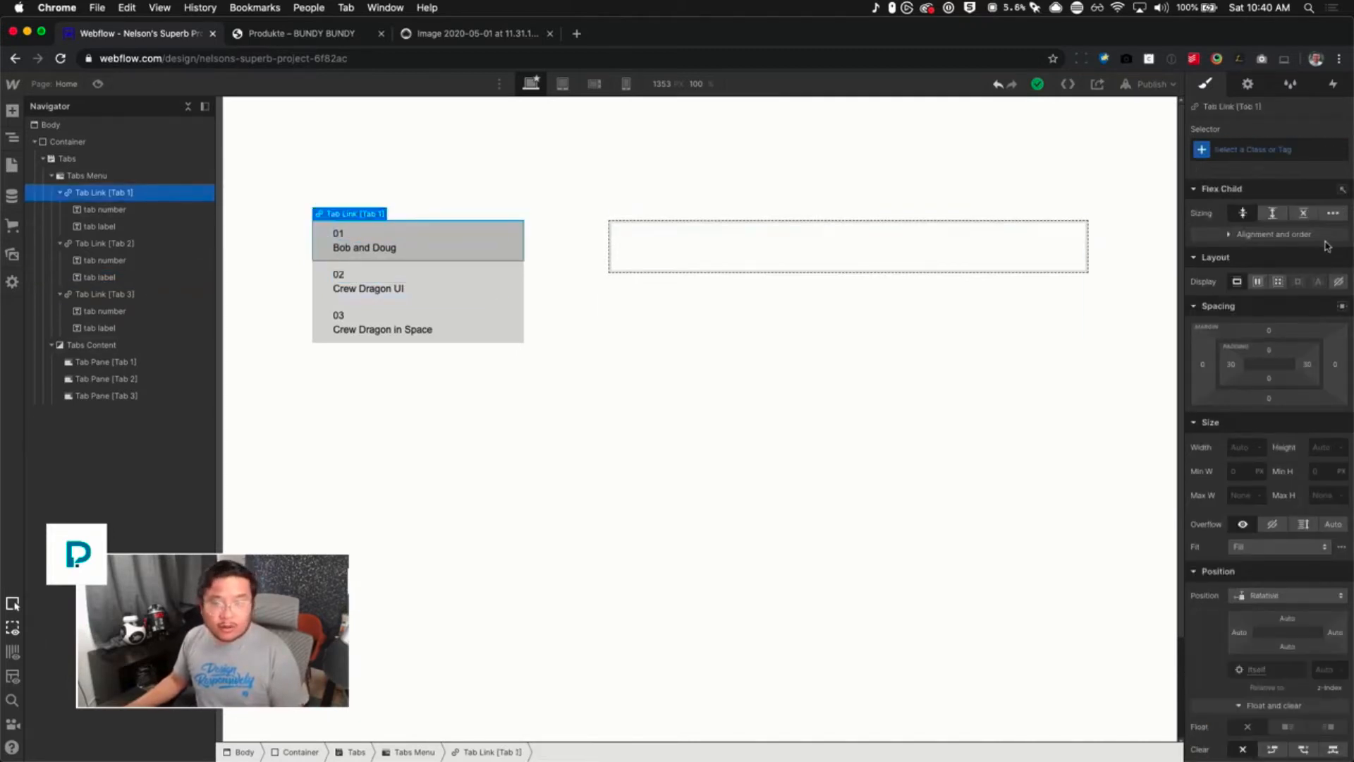
{"action": "left_click", "coordinate": [1258, 283]}
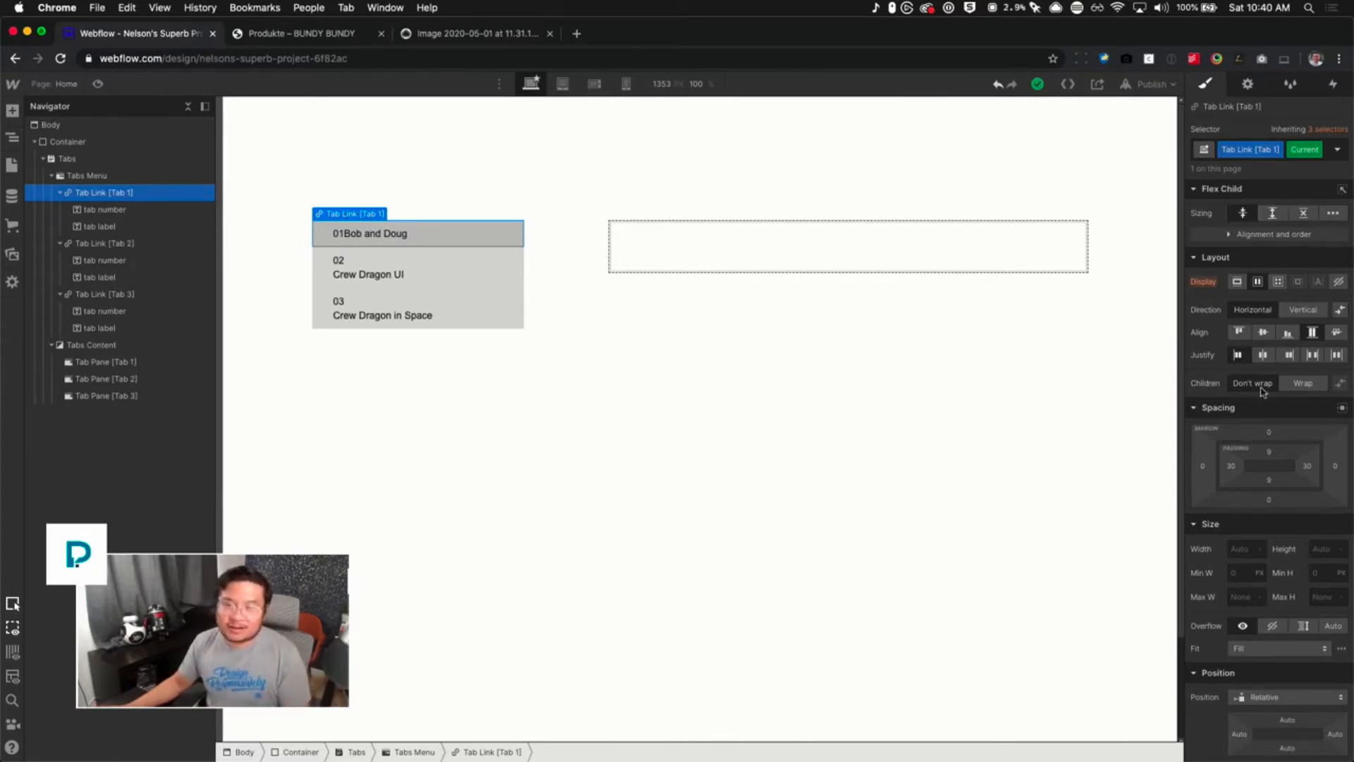
{"action": "key", "text": "super+z"}
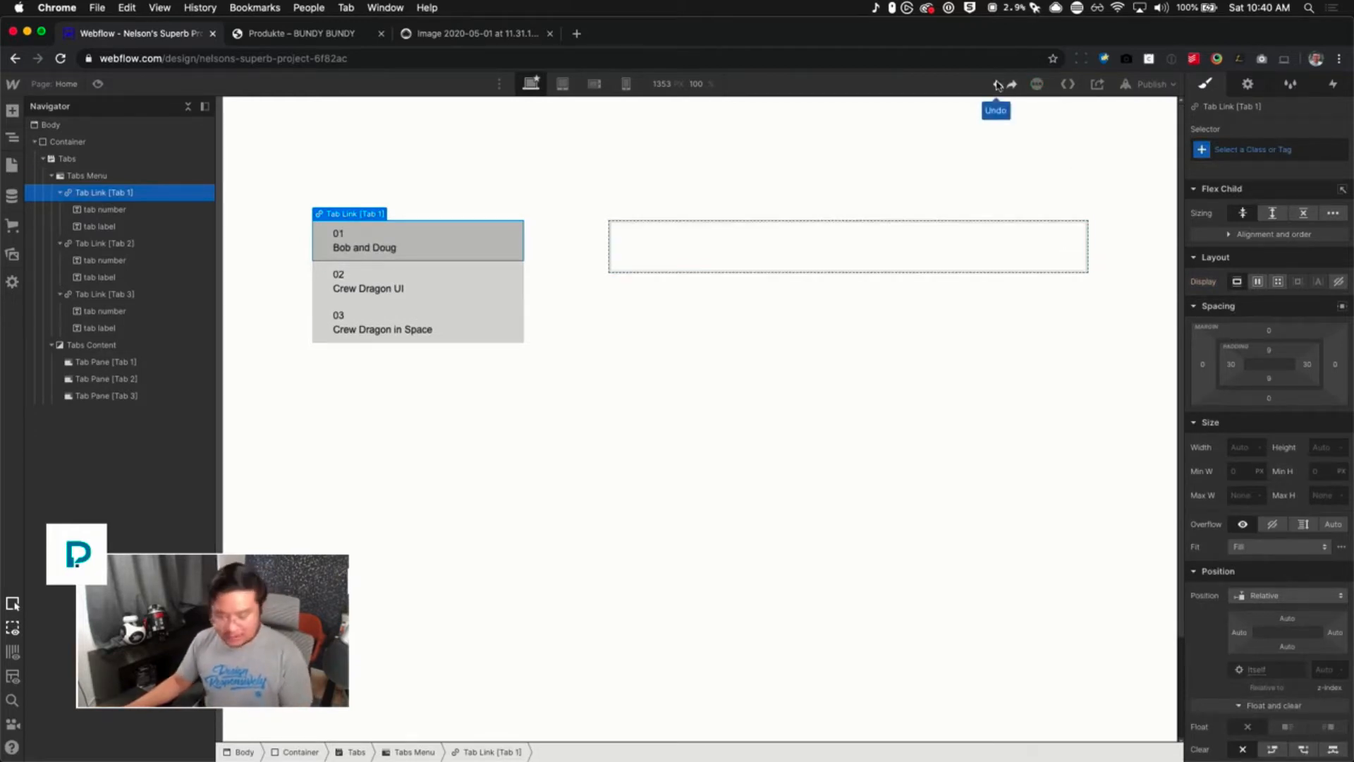
Give the Tab 2 link the new class "Tab Link" and set it to horizontal flex display with center alignment
{"action": "left_click", "coordinate": [516, 289]}
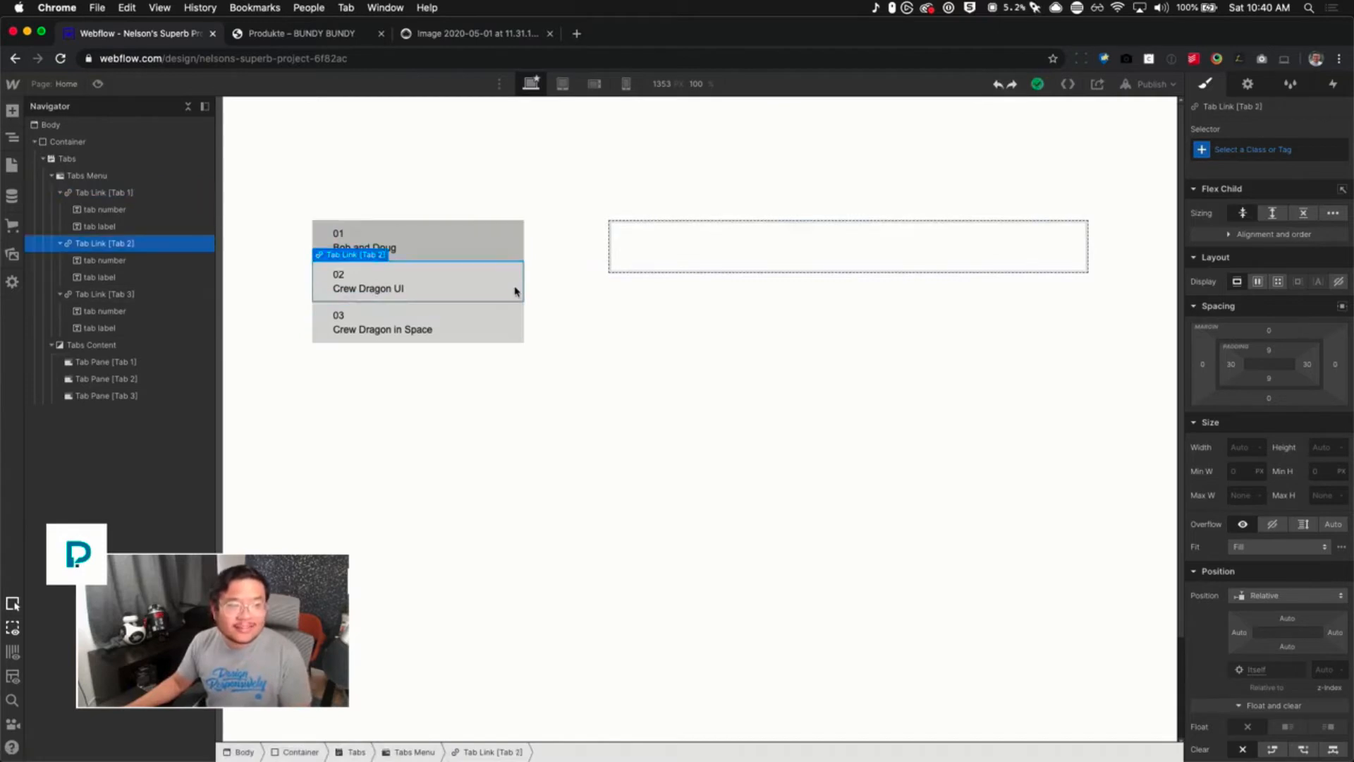
{"action": "left_click", "coordinate": [1261, 151]}
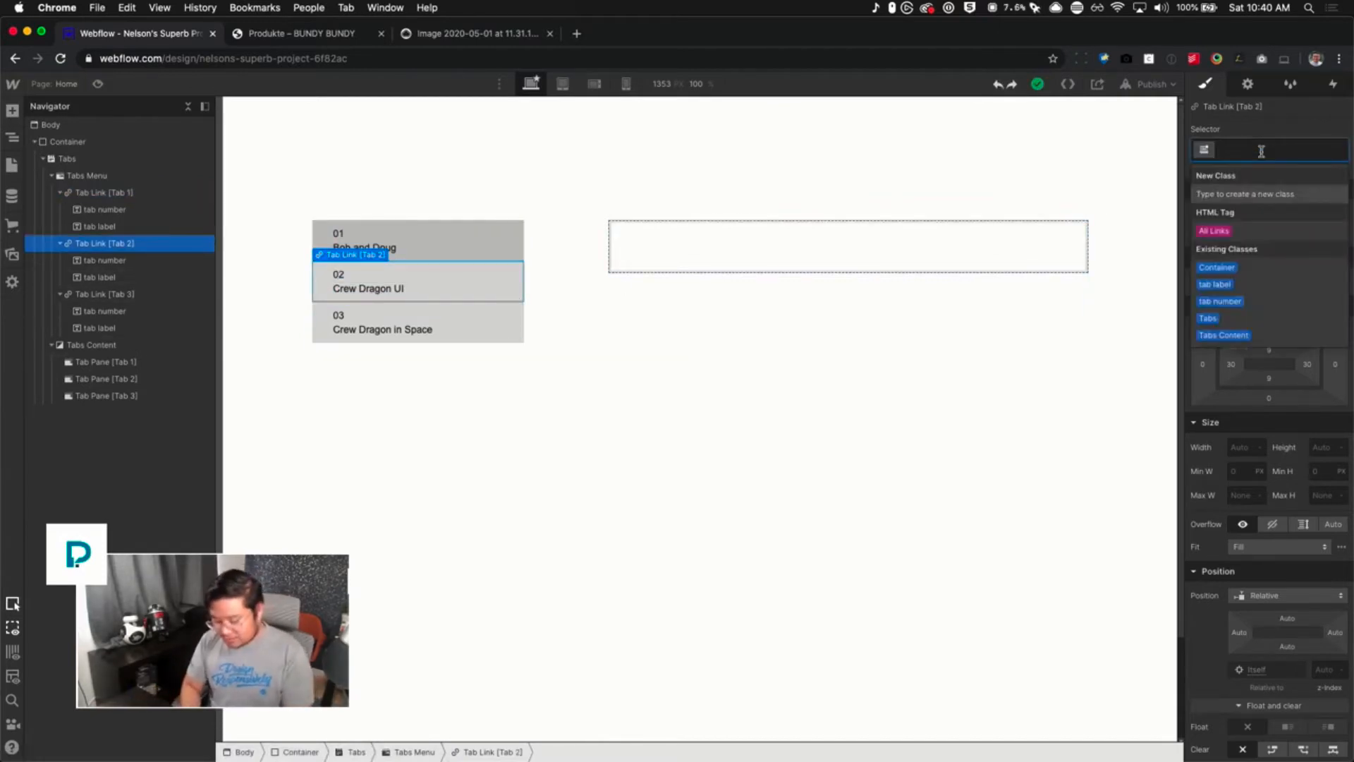
{"action": "type", "text": "Tab But"}
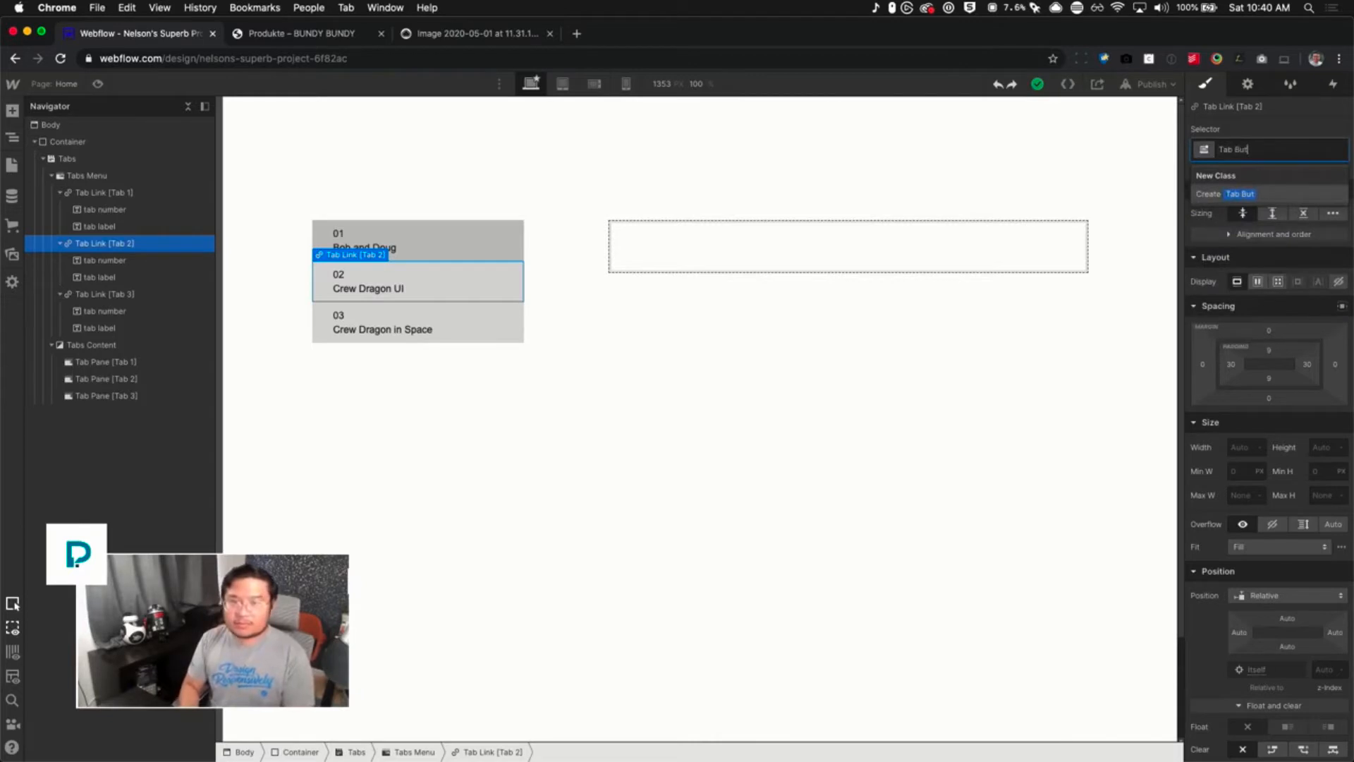
{"action": "key", "text": "BackSpace"}
{"action": "key", "text": "BackSpace"}
{"action": "key", "text": "BackSpace"}
{"action": "type", "text": "Link"}
{"action": "key", "text": "Return"}
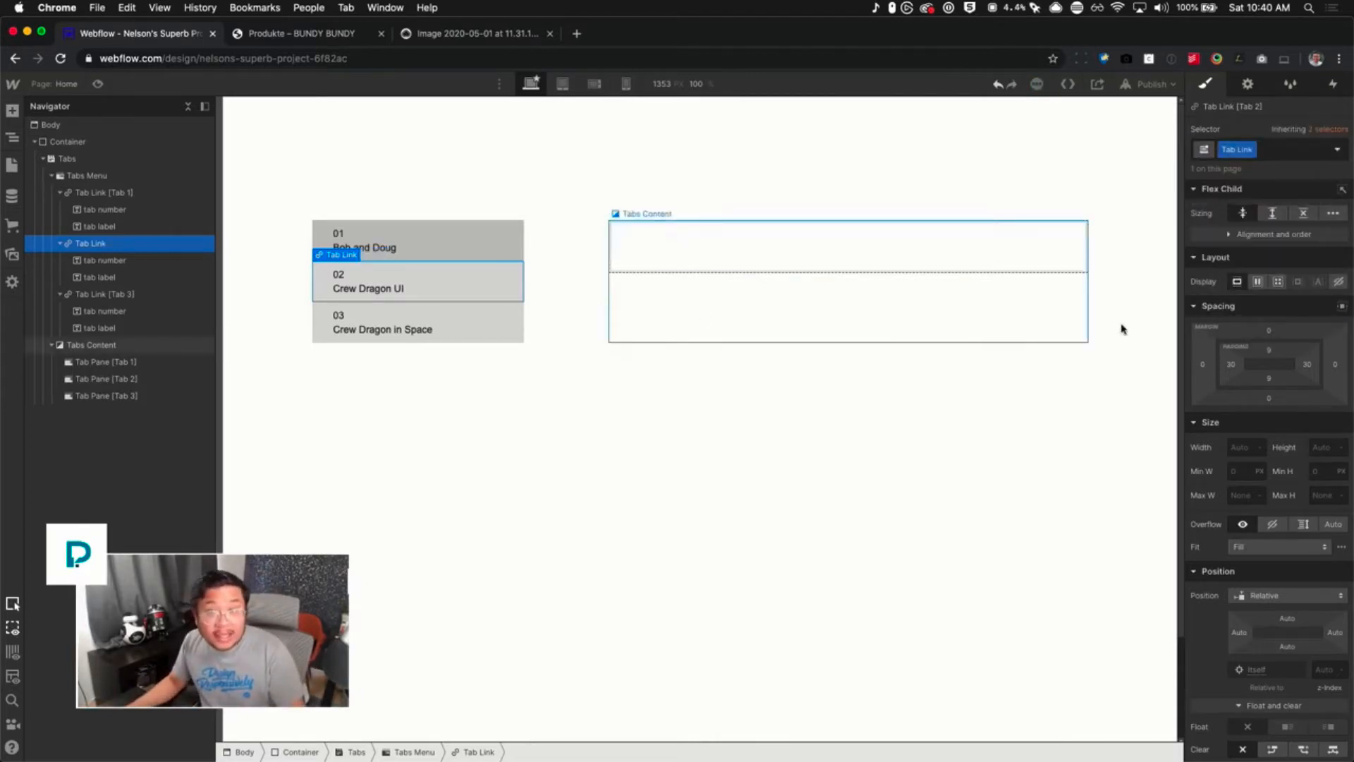
{"action": "left_click", "coordinate": [1259, 282]}
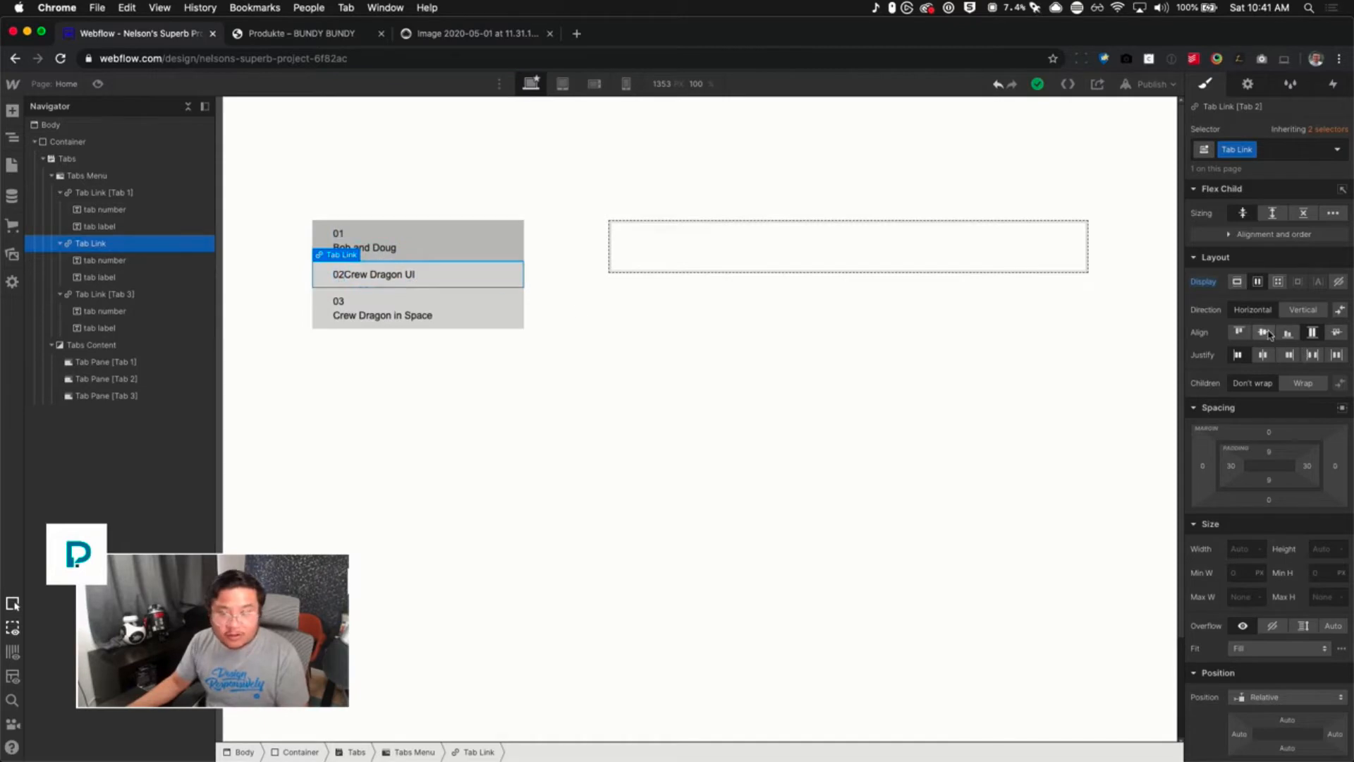
{"action": "left_click", "coordinate": [1265, 334]}
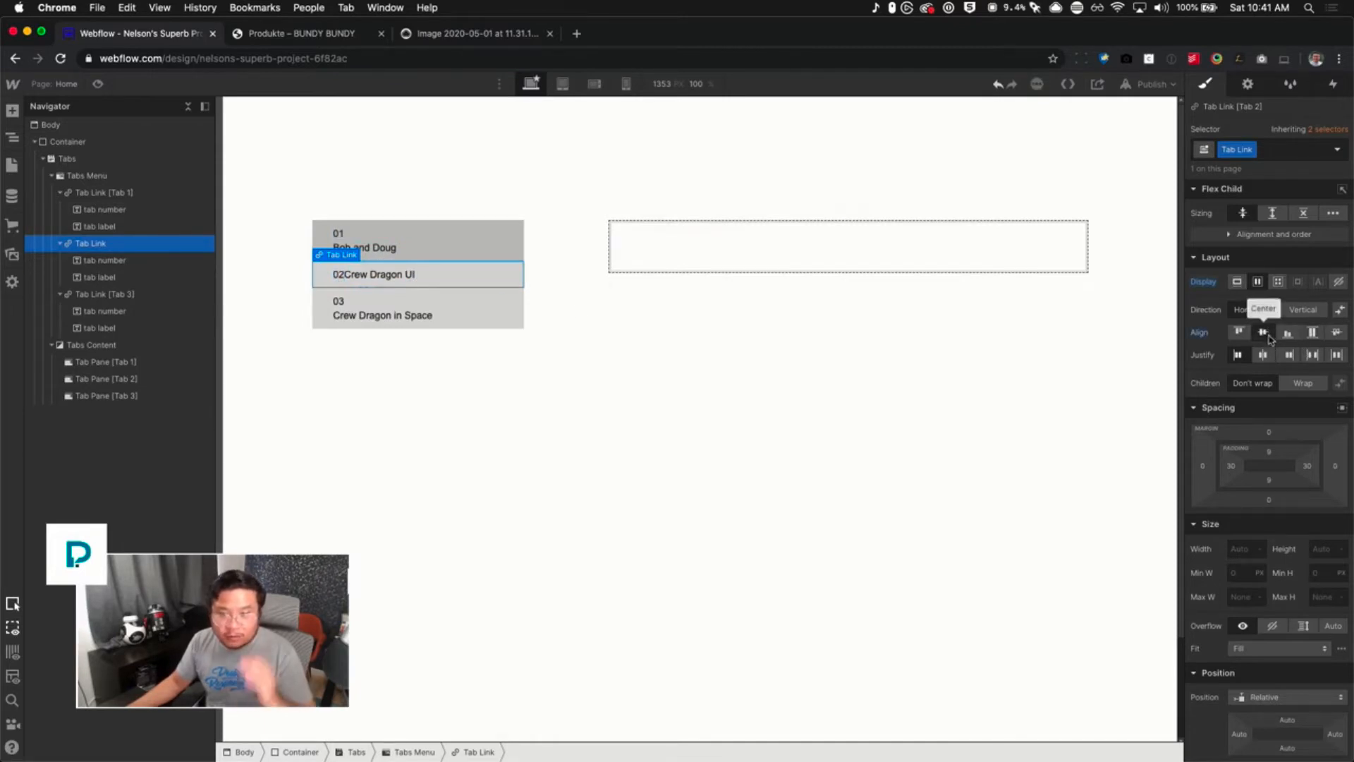
Set the font size of the "tab number" text block to 12 px
{"action": "left_click", "coordinate": [337, 275]}
{"action": "scroll", "coordinate": [1260, 660], "scroll_direction": "down", "scroll_amount": 1}
{"action": "scroll", "coordinate": [1260, 660], "scroll_direction": "down", "scroll_amount": 3}
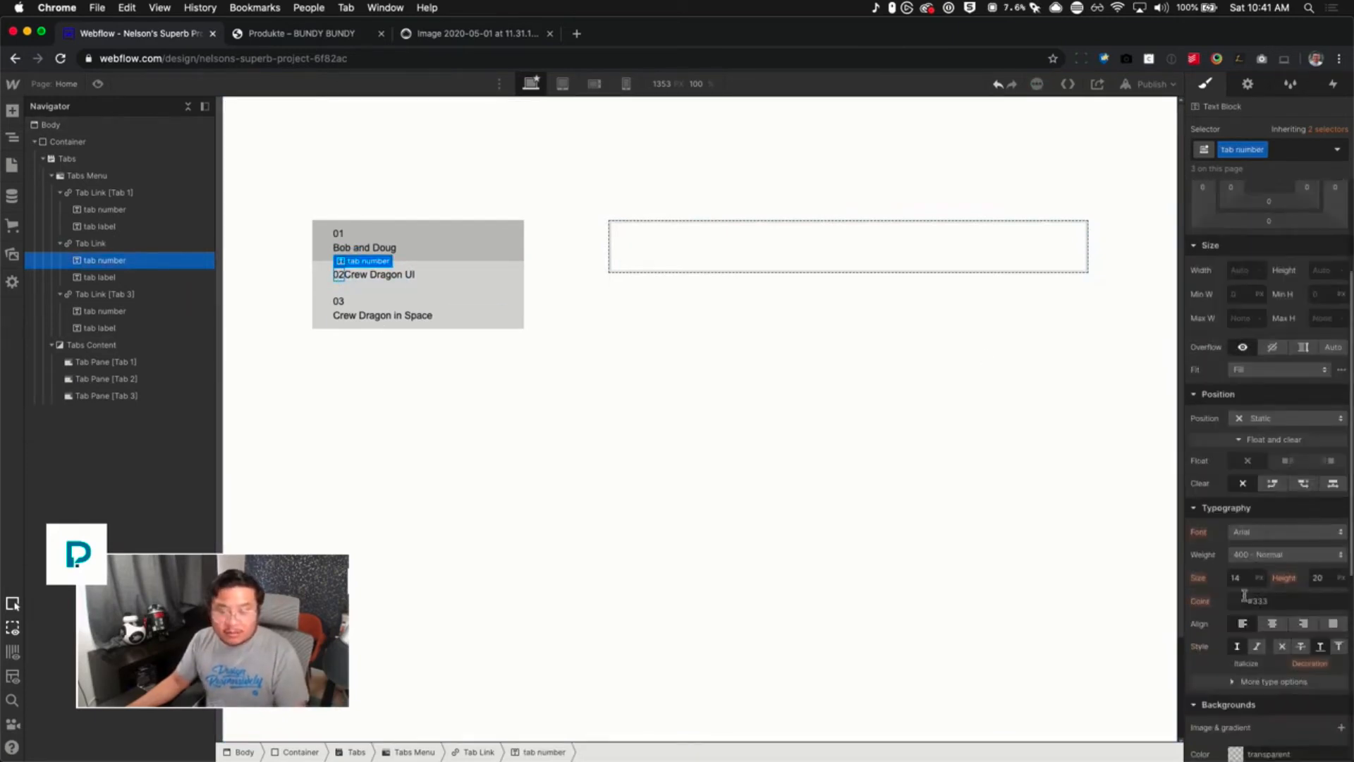
{"action": "left_click", "coordinate": [1241, 577]}
{"action": "type", "text": "13"}
{"action": "key", "text": "Down"}
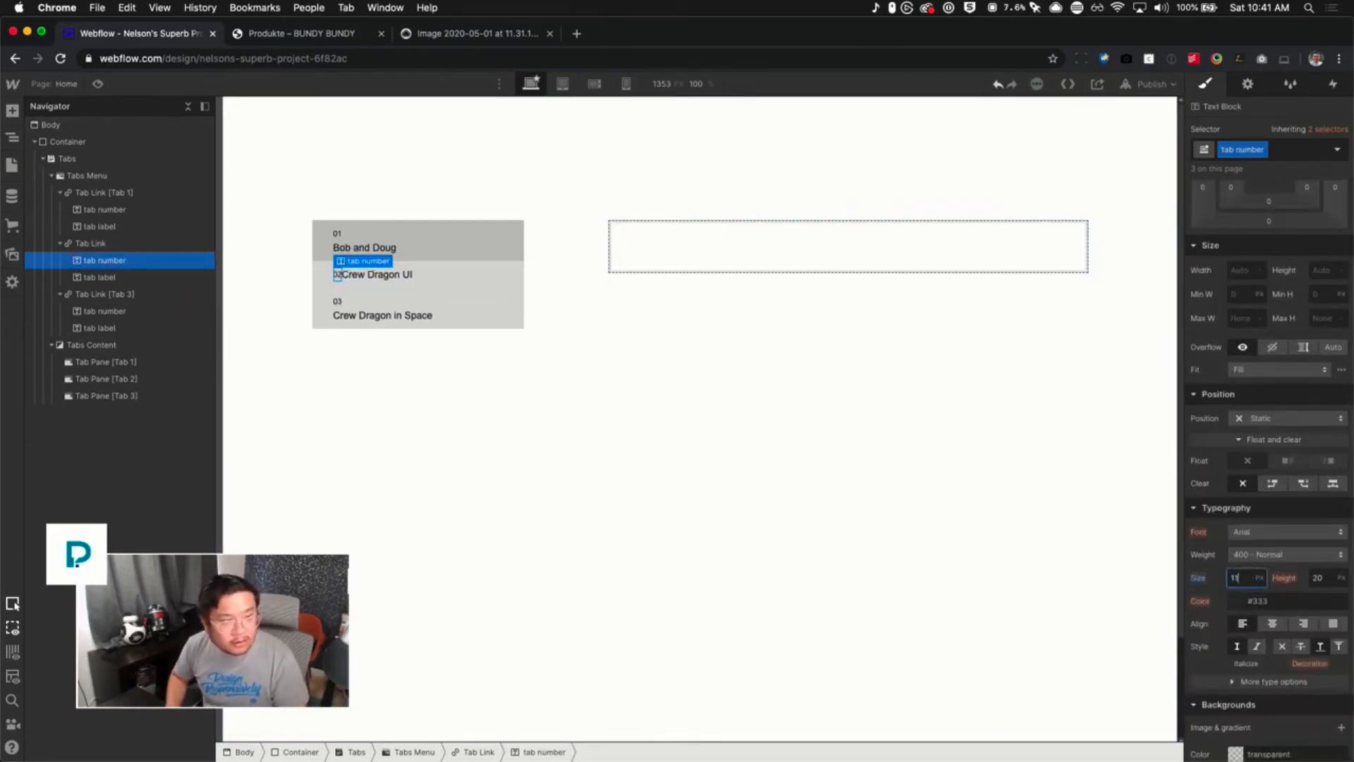
{"action": "key", "text": "Up"}
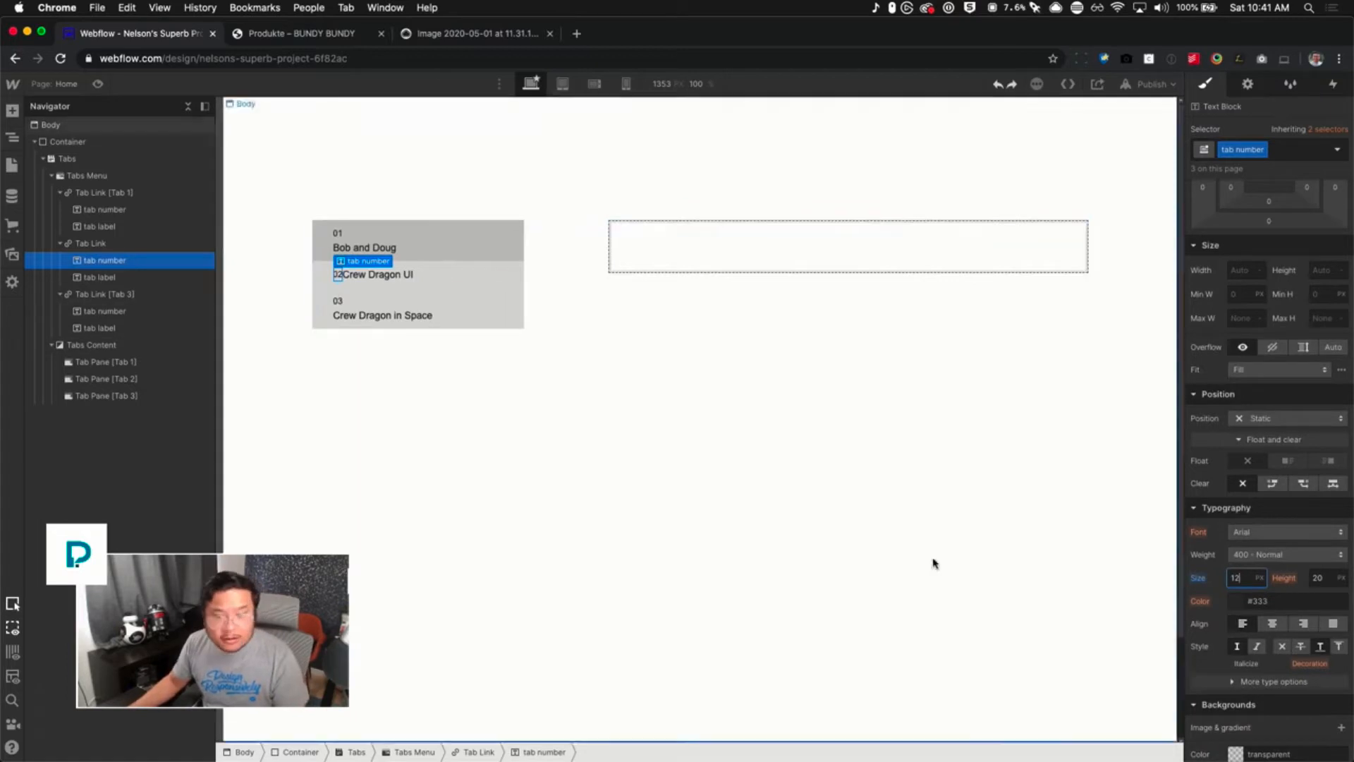
Reset the tab number's own font size, and set the font of the inherited Body (All Pages) selector to Montserrat
{"action": "left_click", "coordinate": [1202, 582], "text": "alt"}
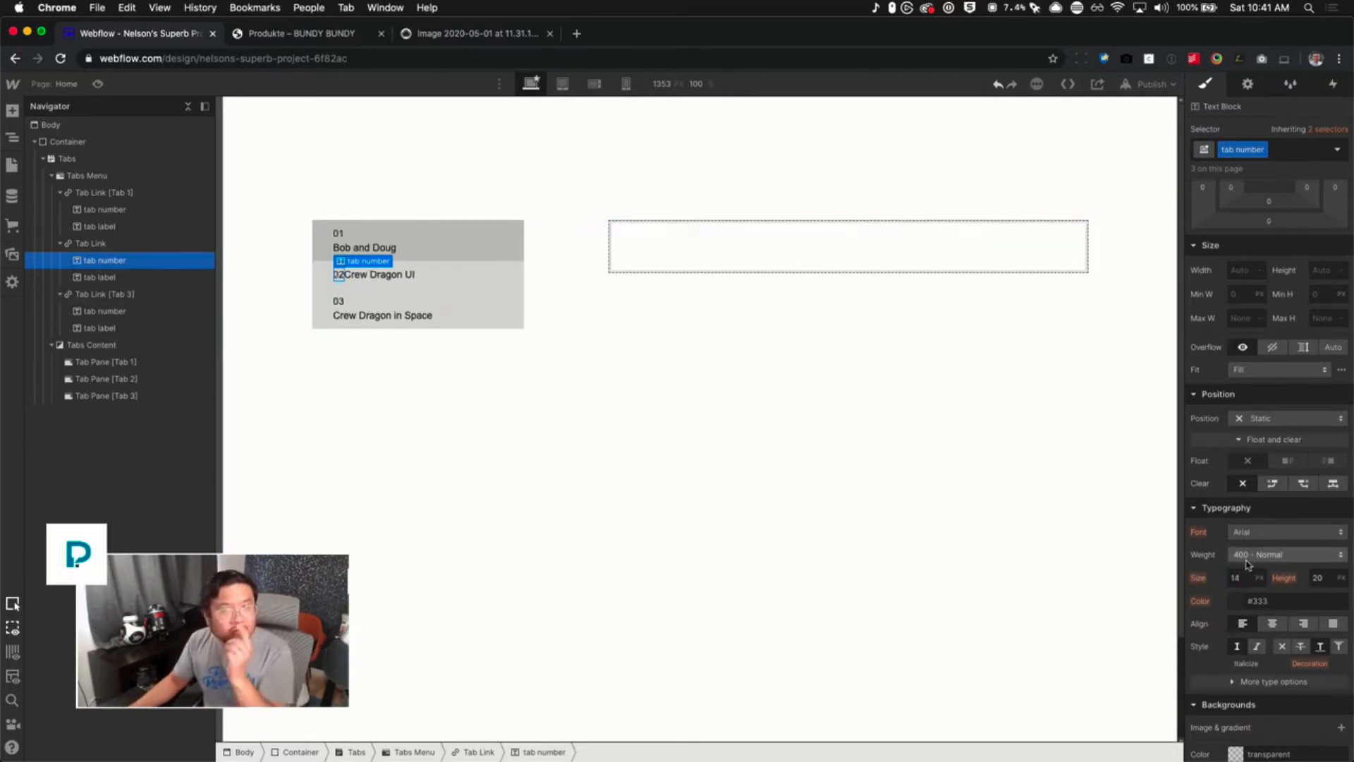
{"action": "mouse_move", "coordinate": [1329, 130]}
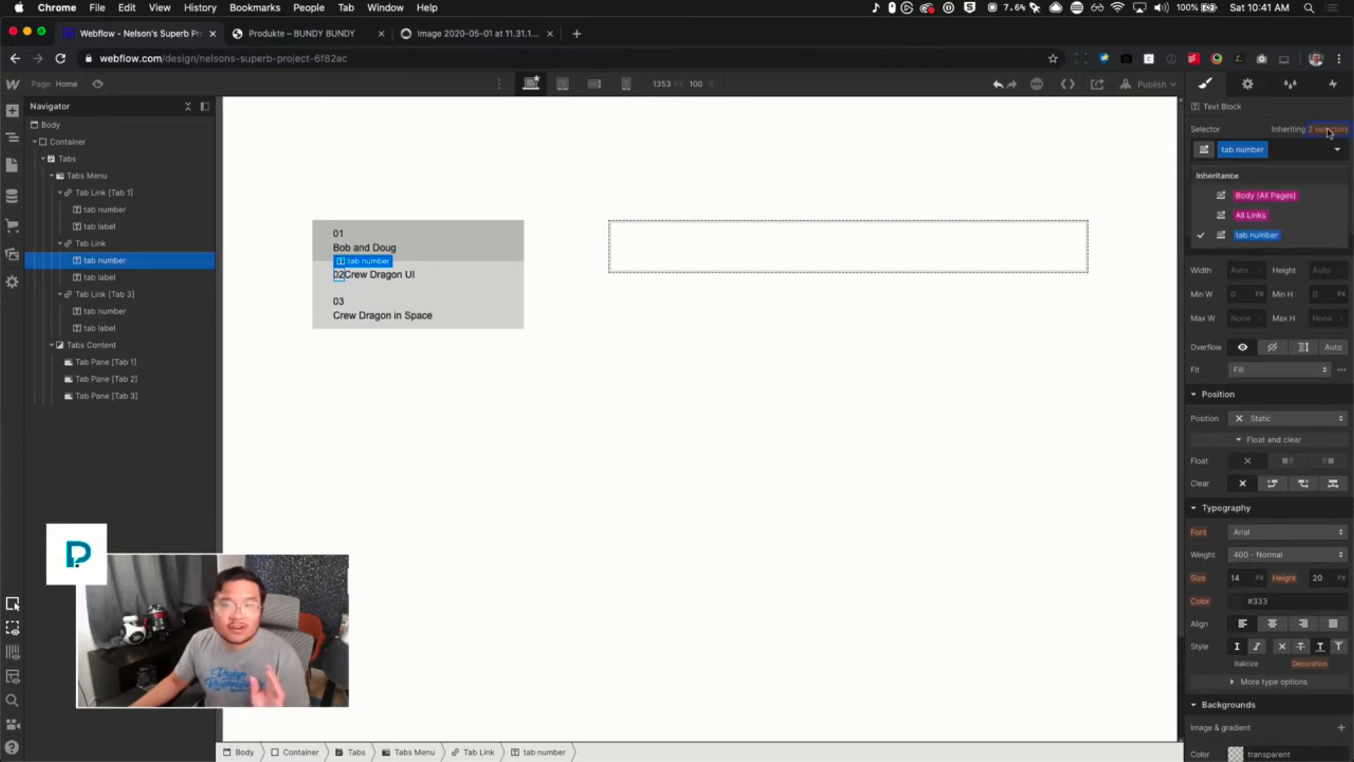
{"action": "left_click", "coordinate": [1288, 200]}
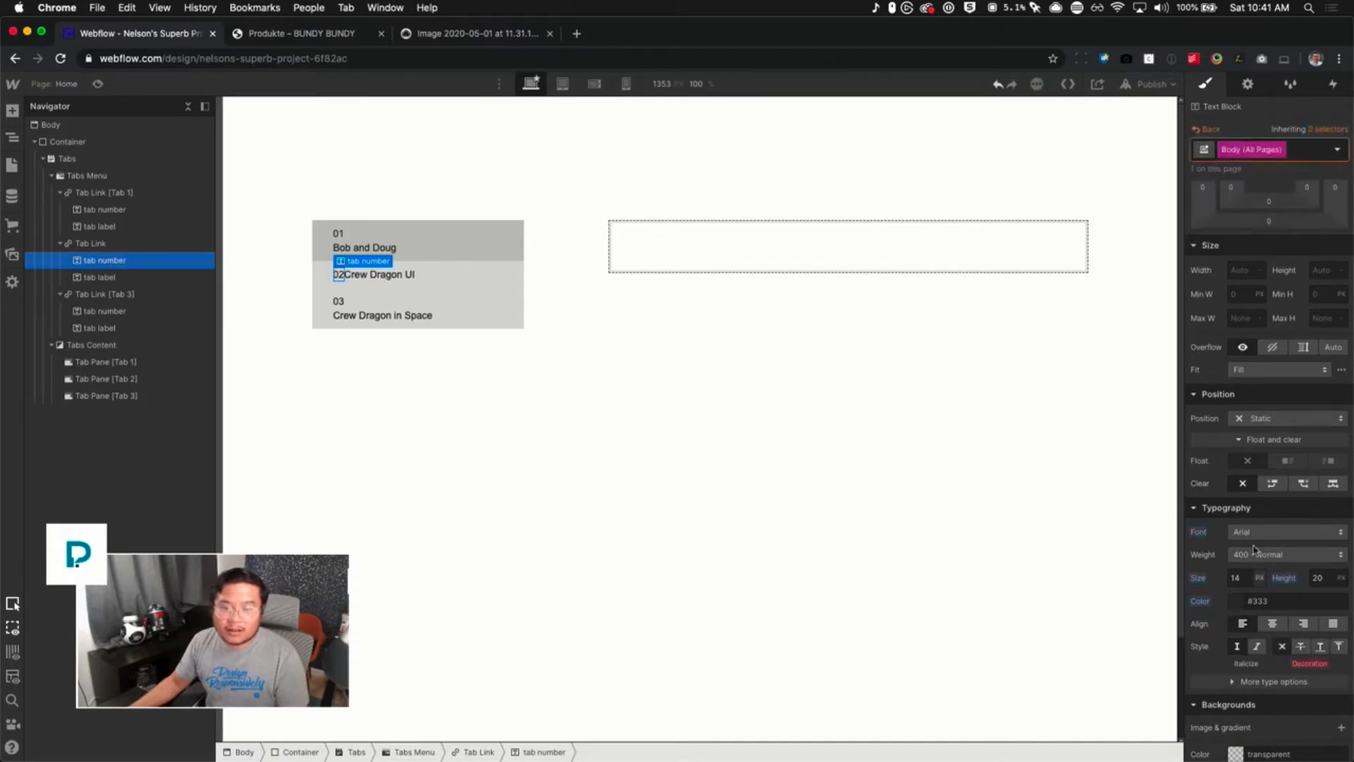
{"action": "left_click", "coordinate": [1246, 539]}
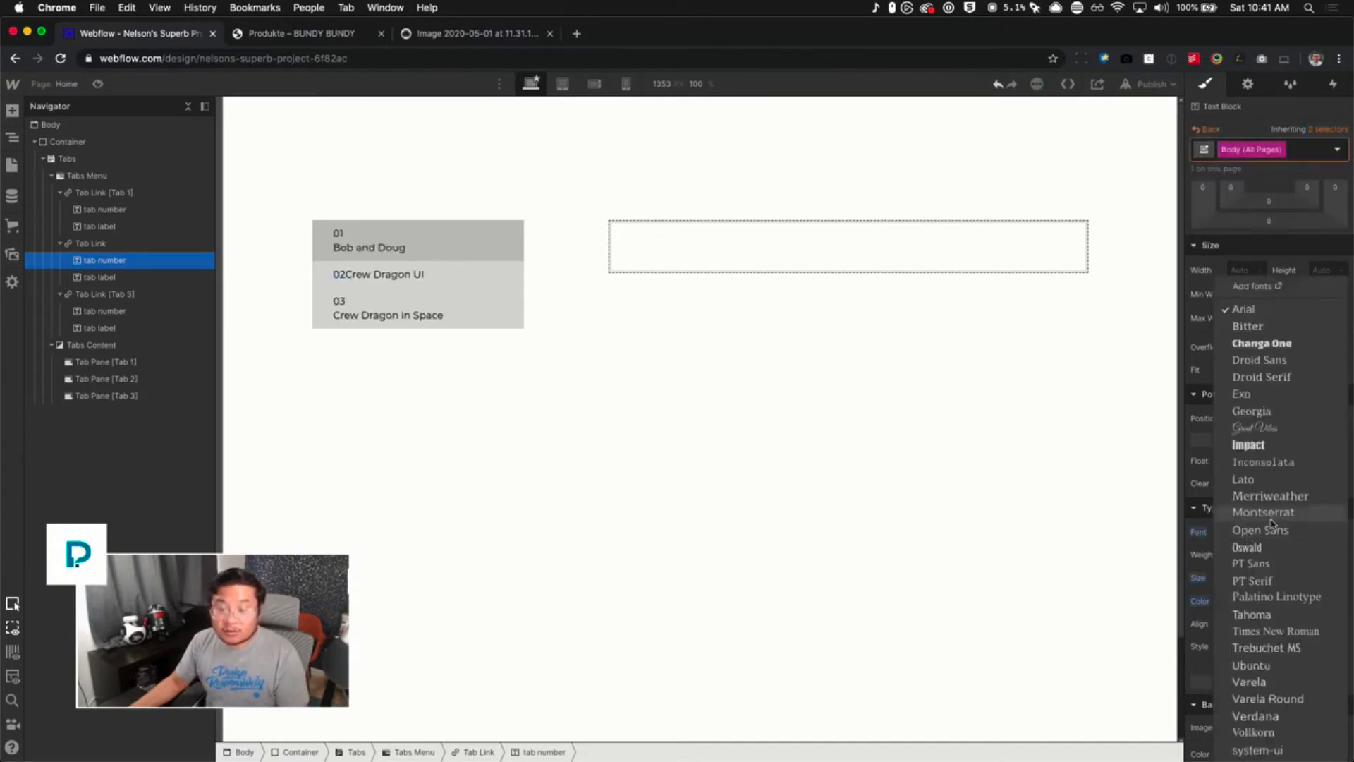
{"action": "left_click", "coordinate": [1278, 522]}
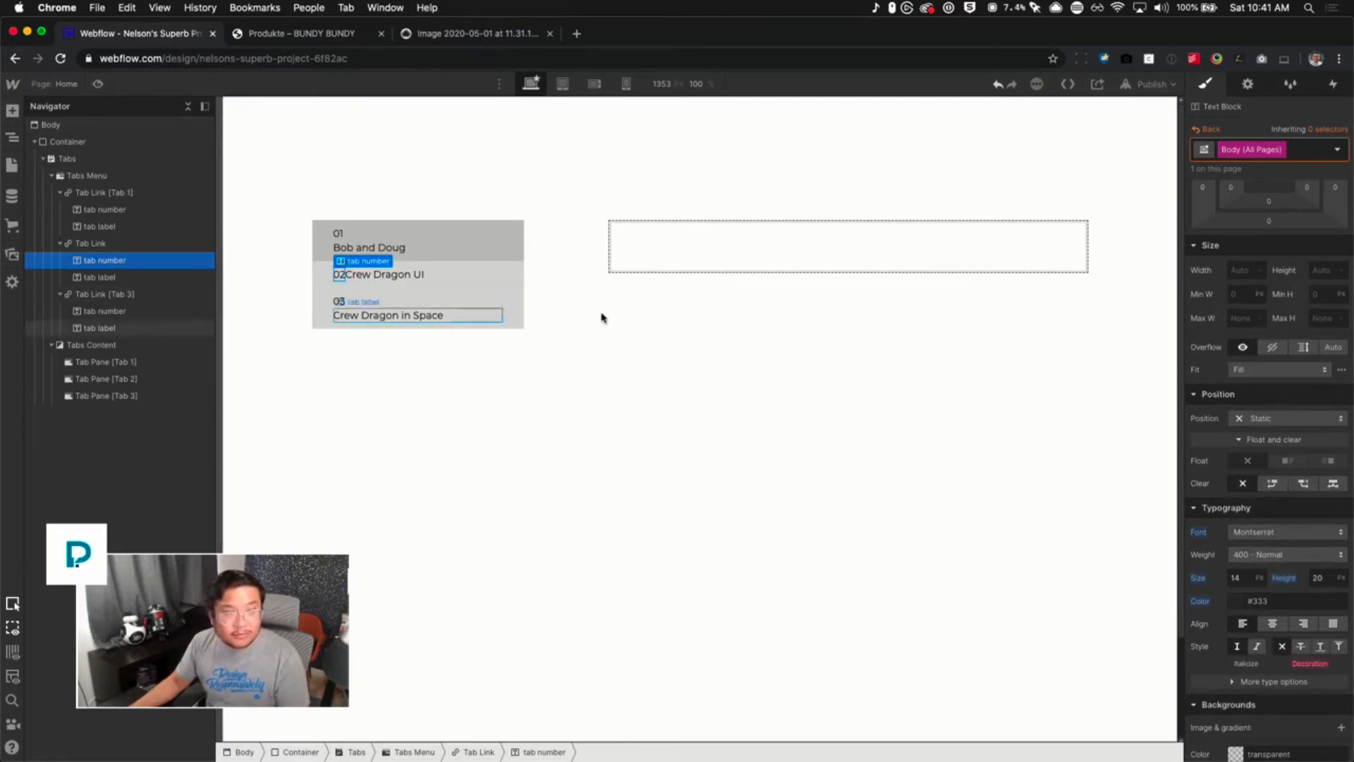
Return to the tab number class and set its font weight to 600 - Semi Bold
{"action": "left_click", "coordinate": [1208, 129]}
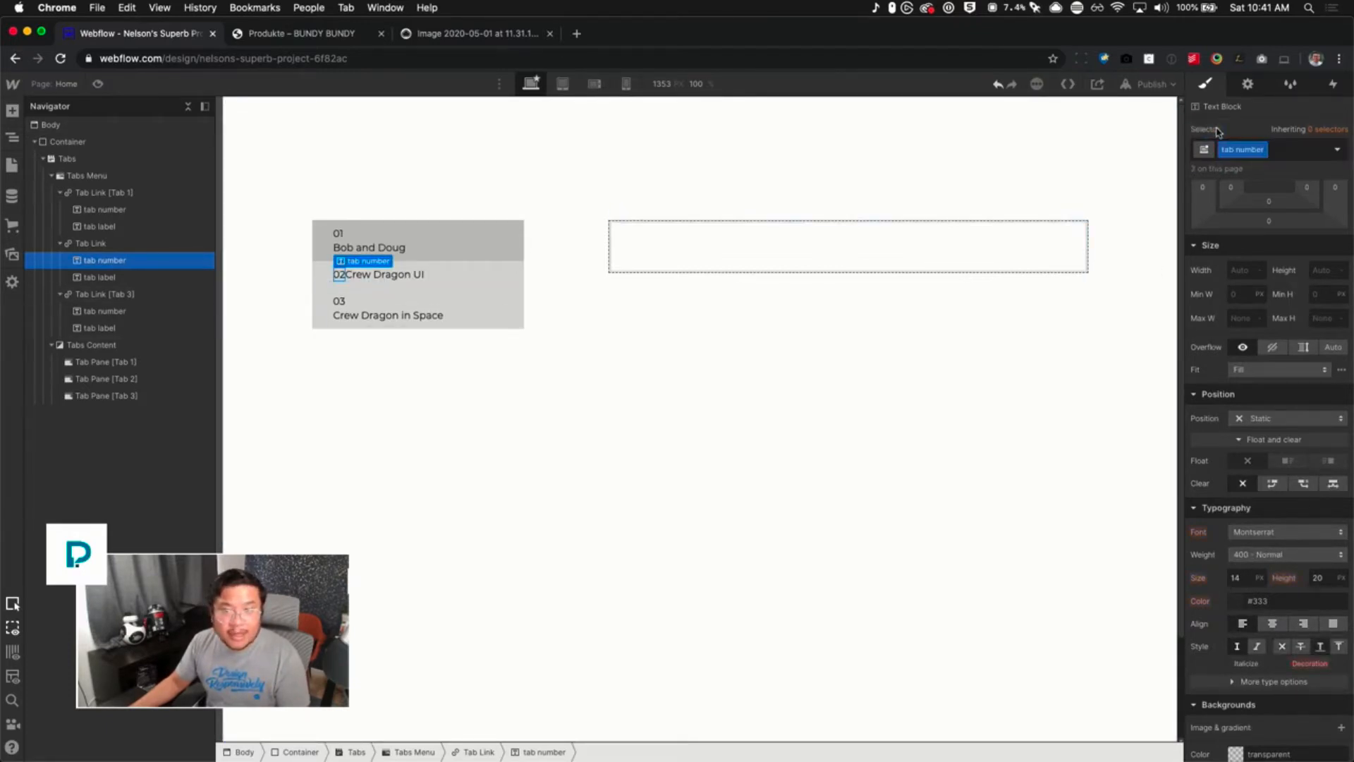
{"action": "left_click", "coordinate": [1278, 555]}
{"action": "left_click", "coordinate": [1273, 589]}
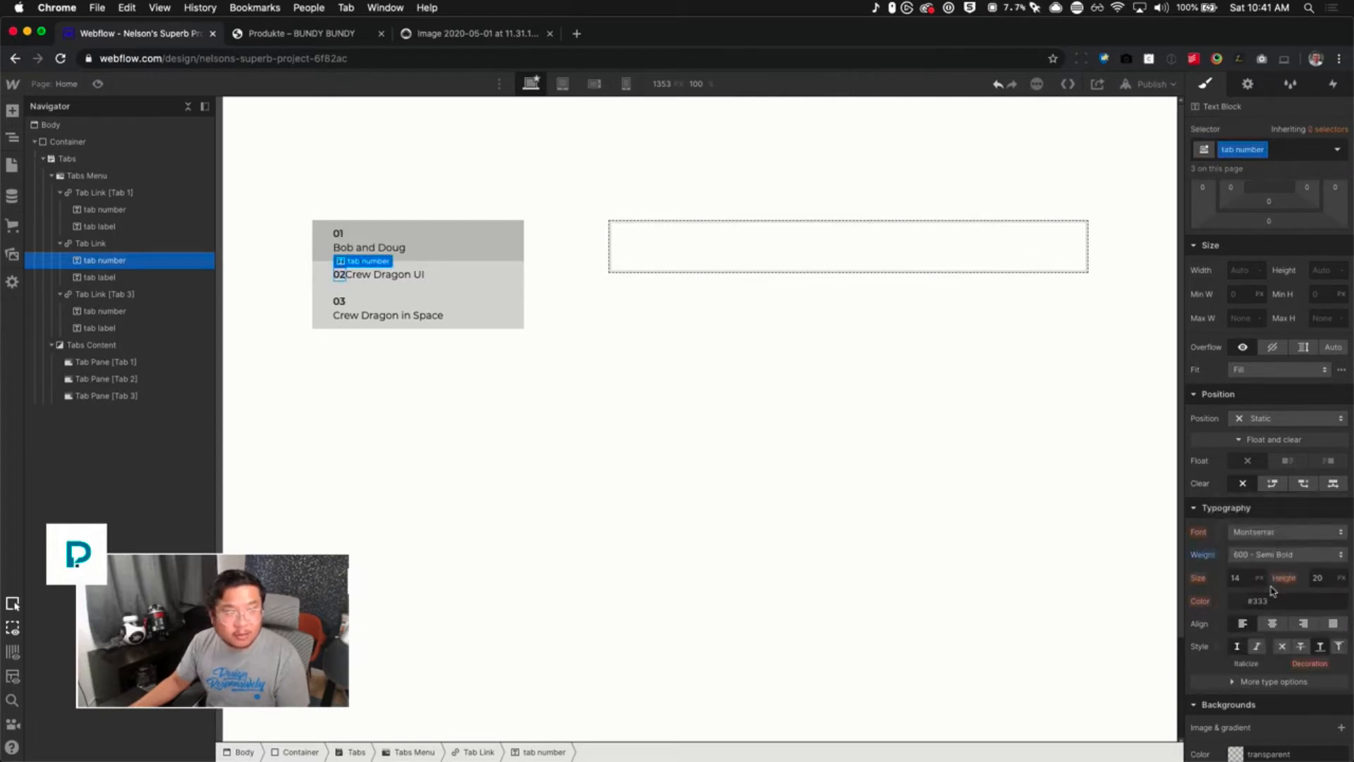
Add a left margin to the tab label text block and set its font size to 18 px
{"action": "left_click", "coordinate": [392, 279]}
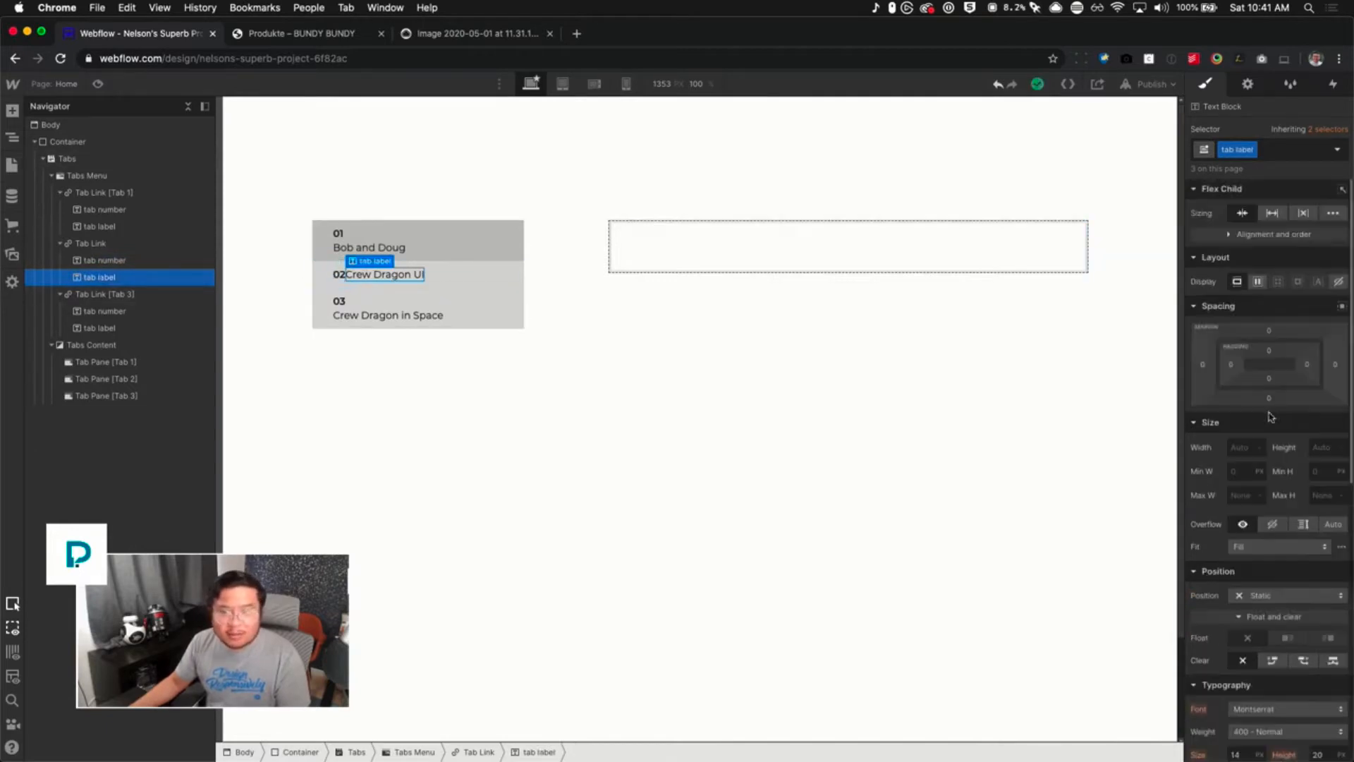
{"action": "left_click_drag", "start_coordinate": [1202, 363], "coordinate": [1195, 364]}
{"action": "scroll", "coordinate": [1241, 494], "scroll_direction": "down", "scroll_amount": 5}
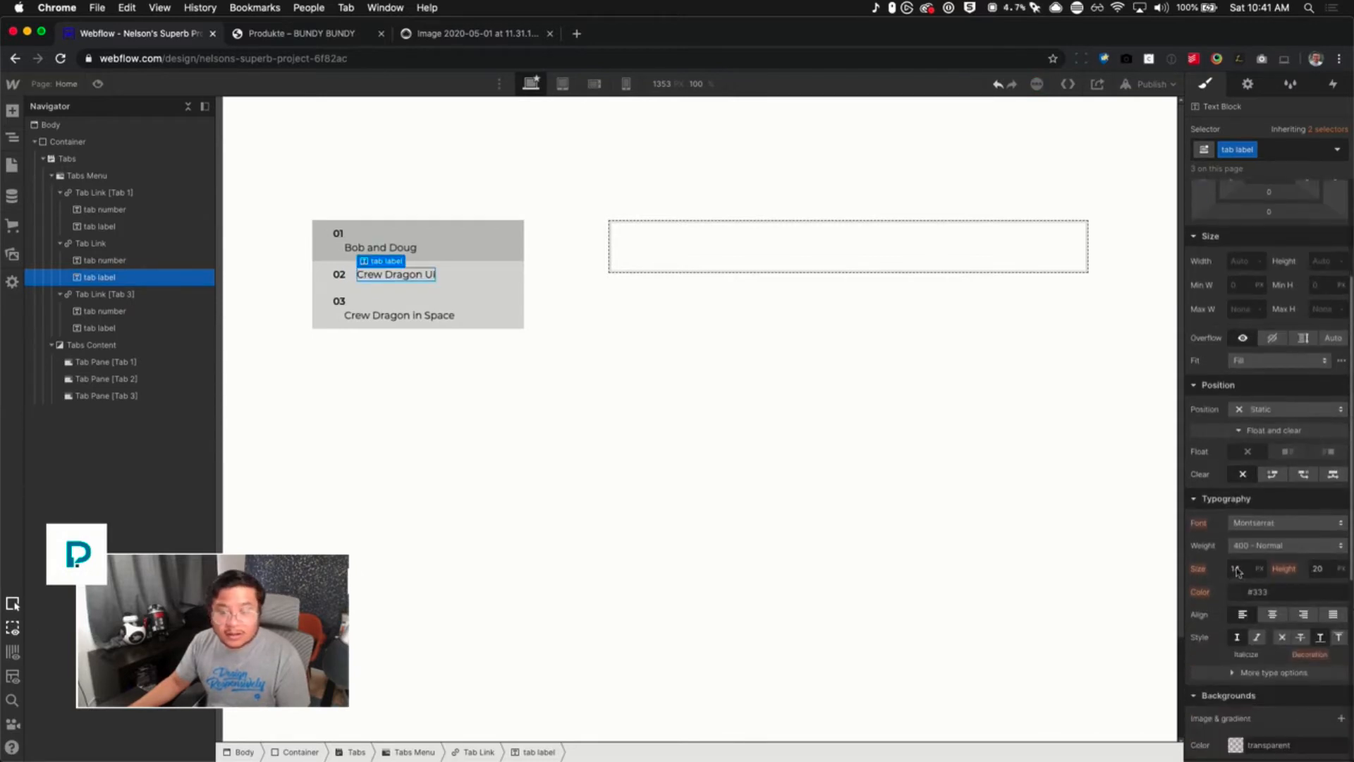
{"action": "left_click", "coordinate": [1241, 570]}
{"action": "type", "text": "18"}
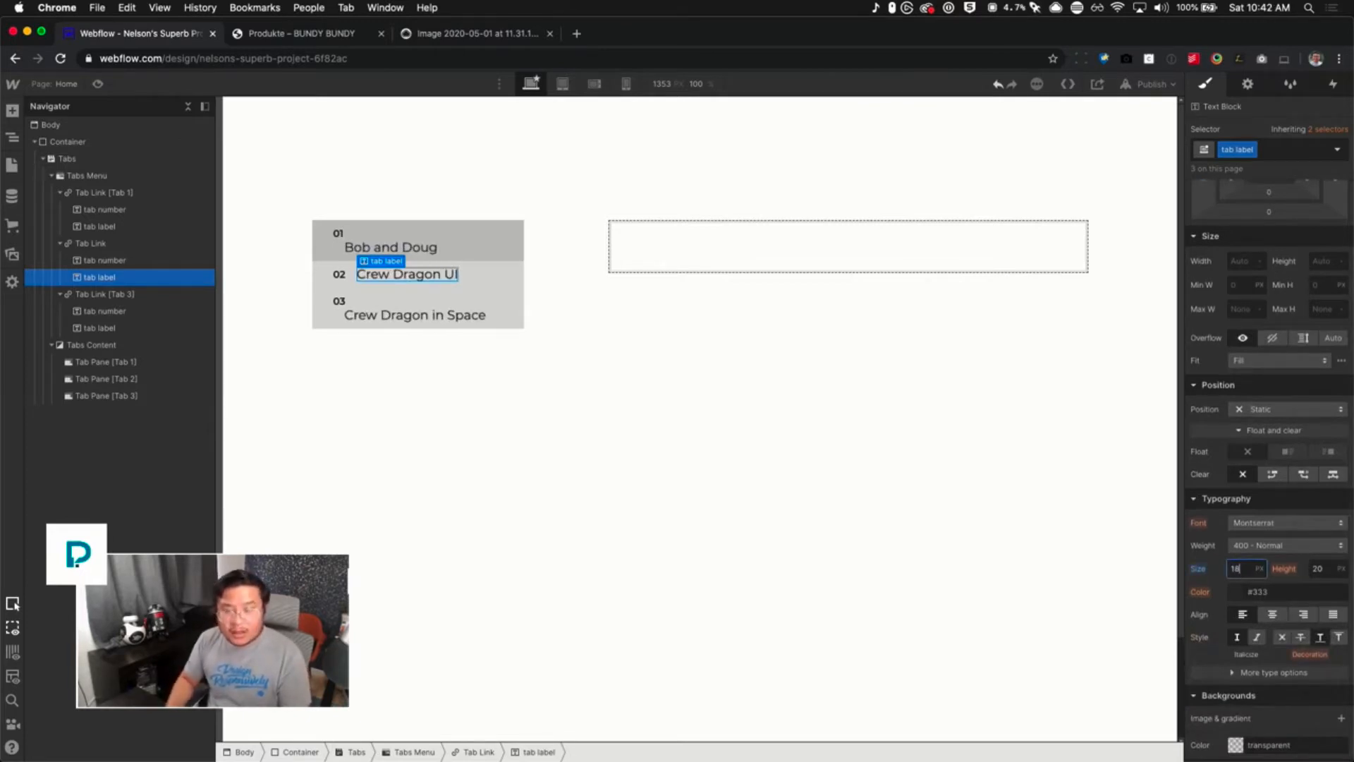
Compare the labels with the BUNDY BUNDY product page and set the tab label's font weight to 300 - Light
{"action": "left_click", "coordinate": [1264, 545]}
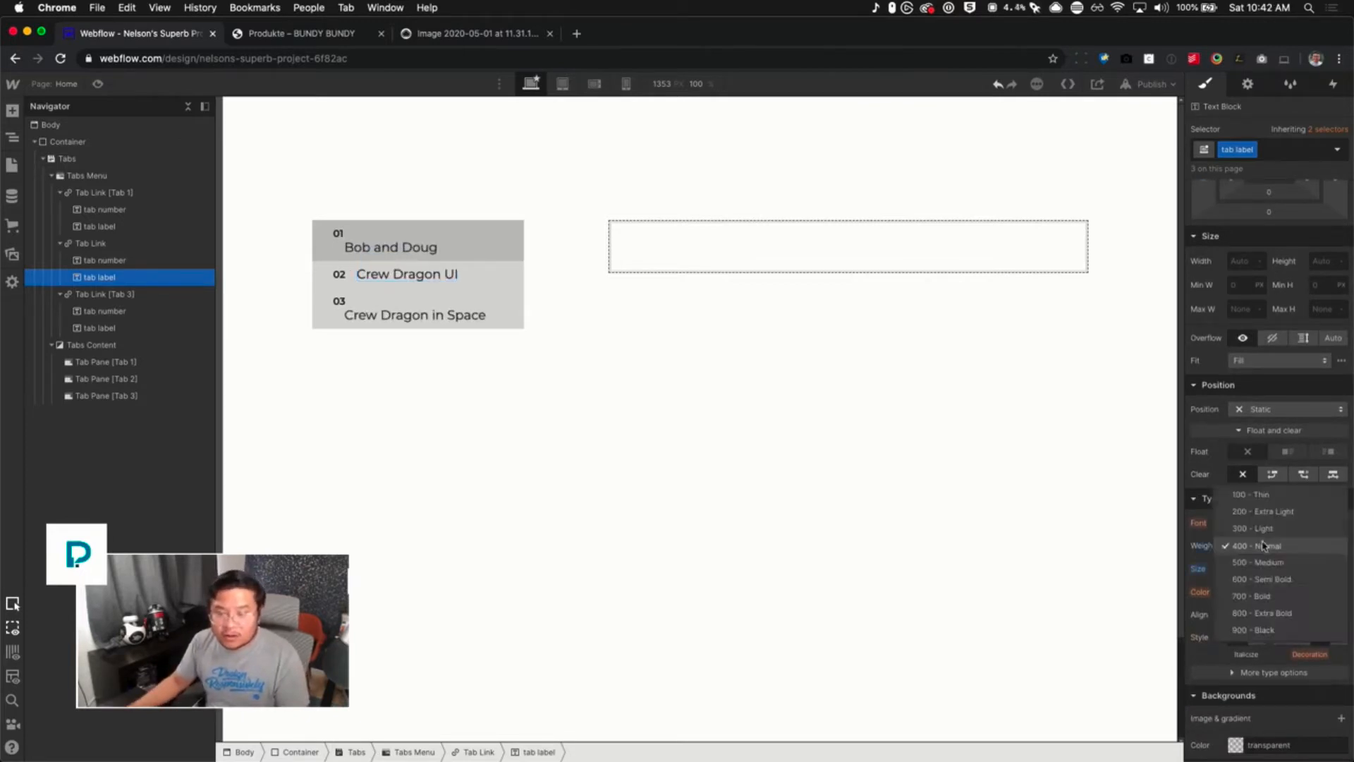
{"action": "left_click", "coordinate": [308, 34]}
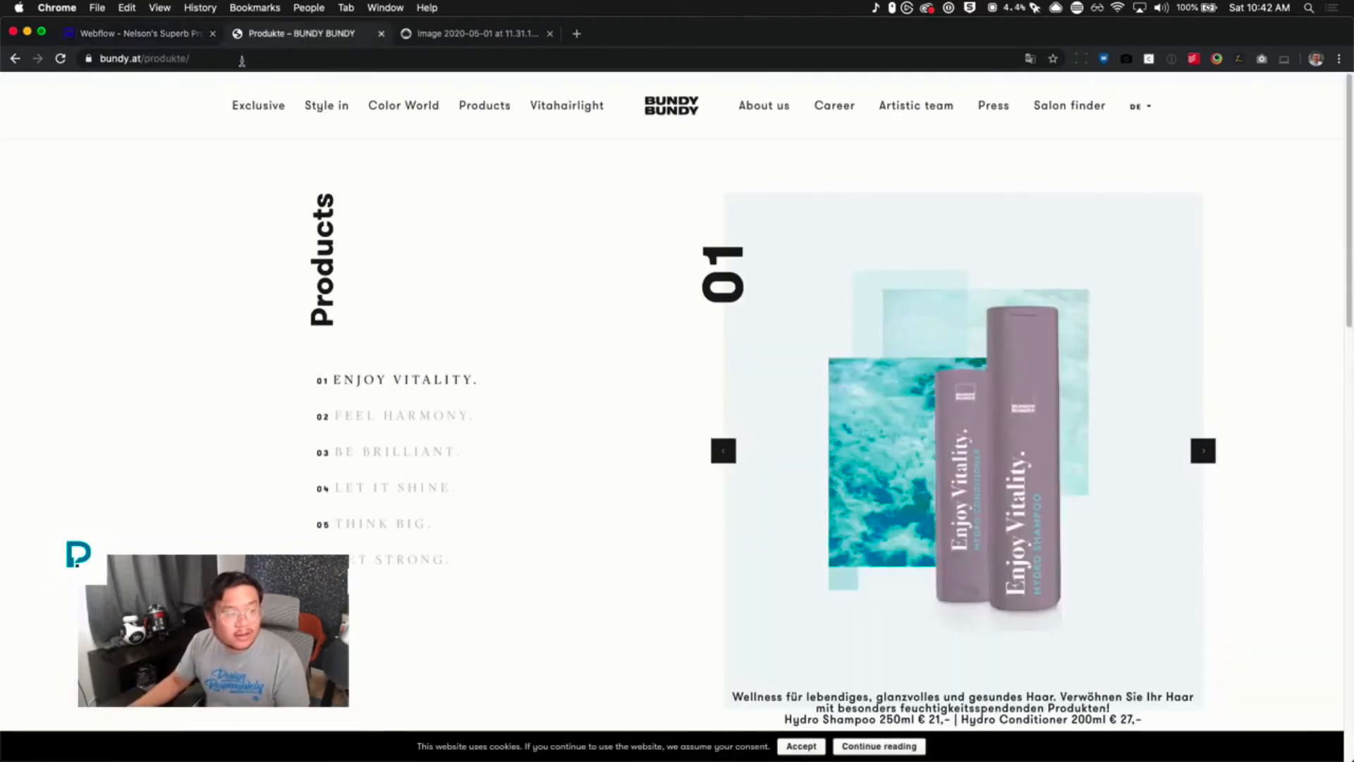
{"action": "left_click", "coordinate": [182, 35]}
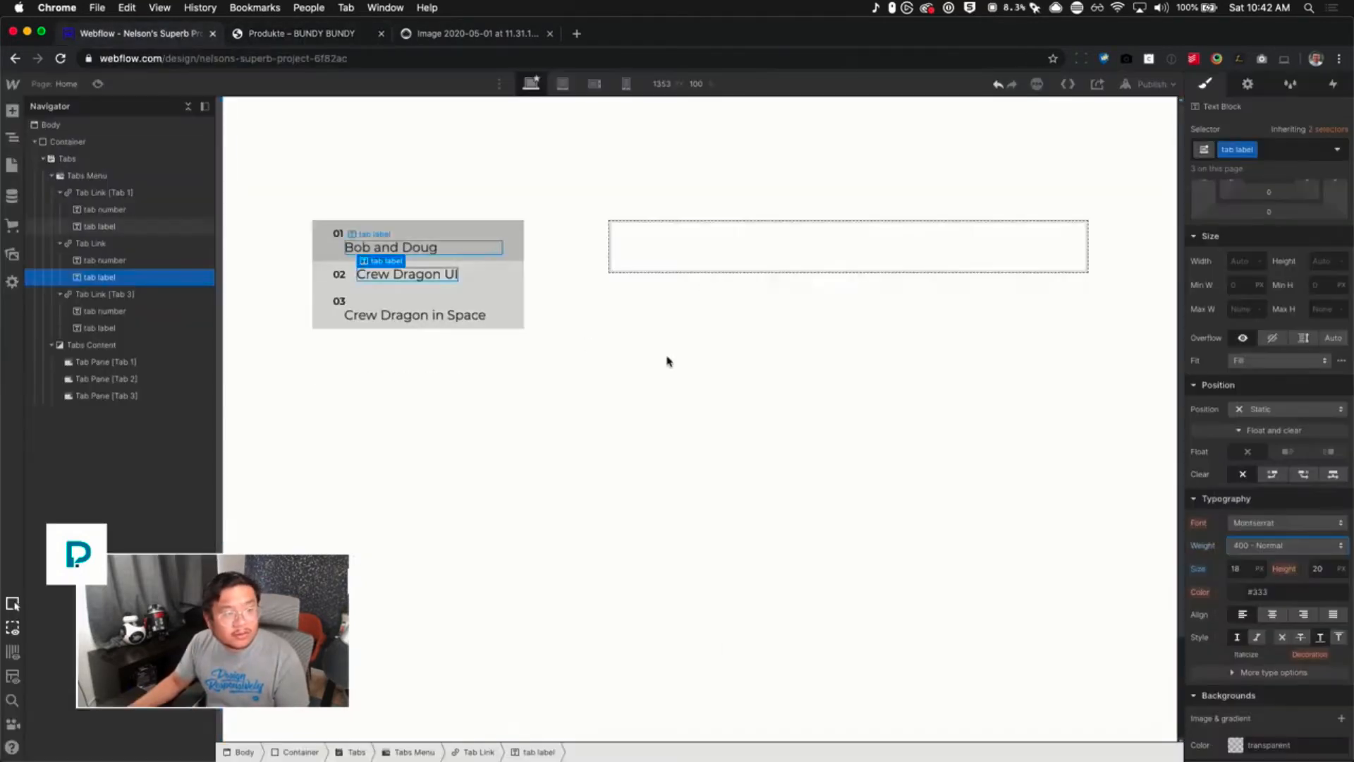
{"action": "left_click", "coordinate": [1297, 546]}
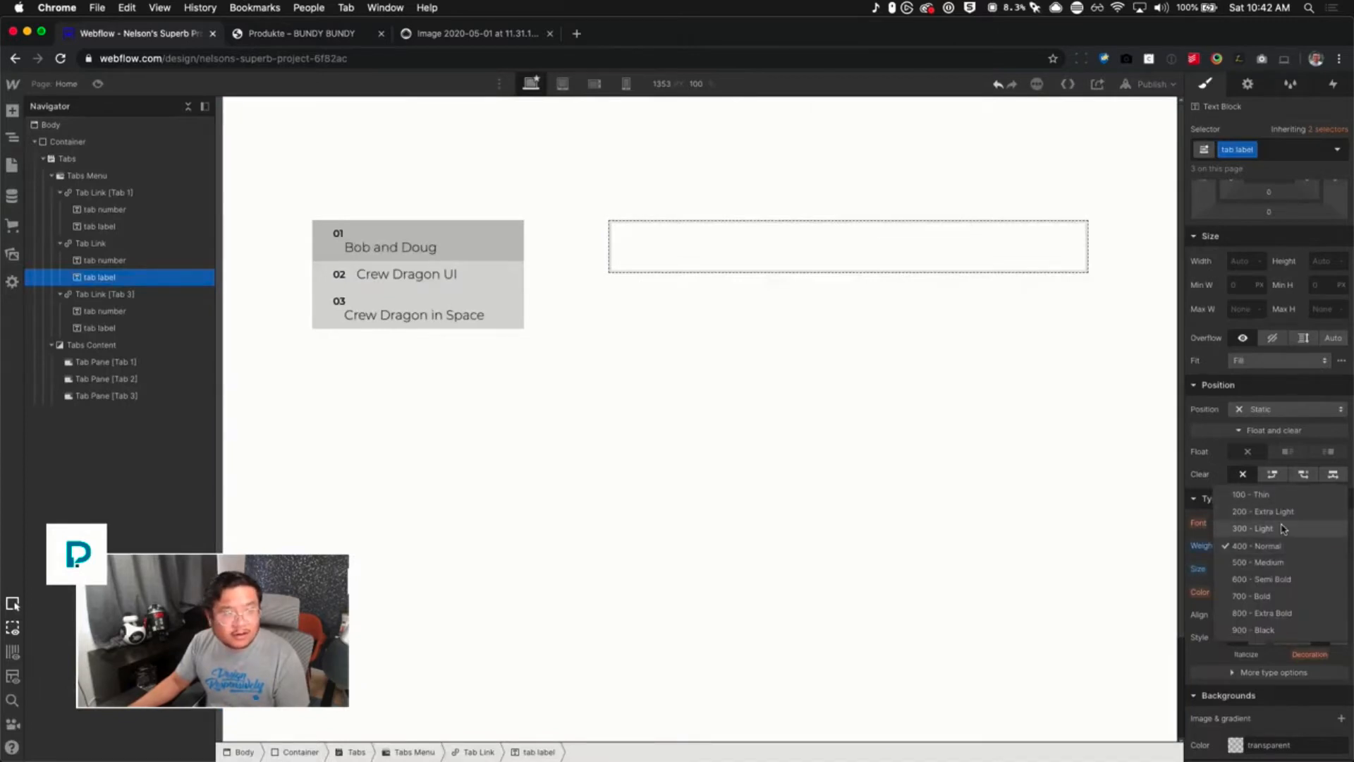
{"action": "left_click", "coordinate": [1283, 529]}
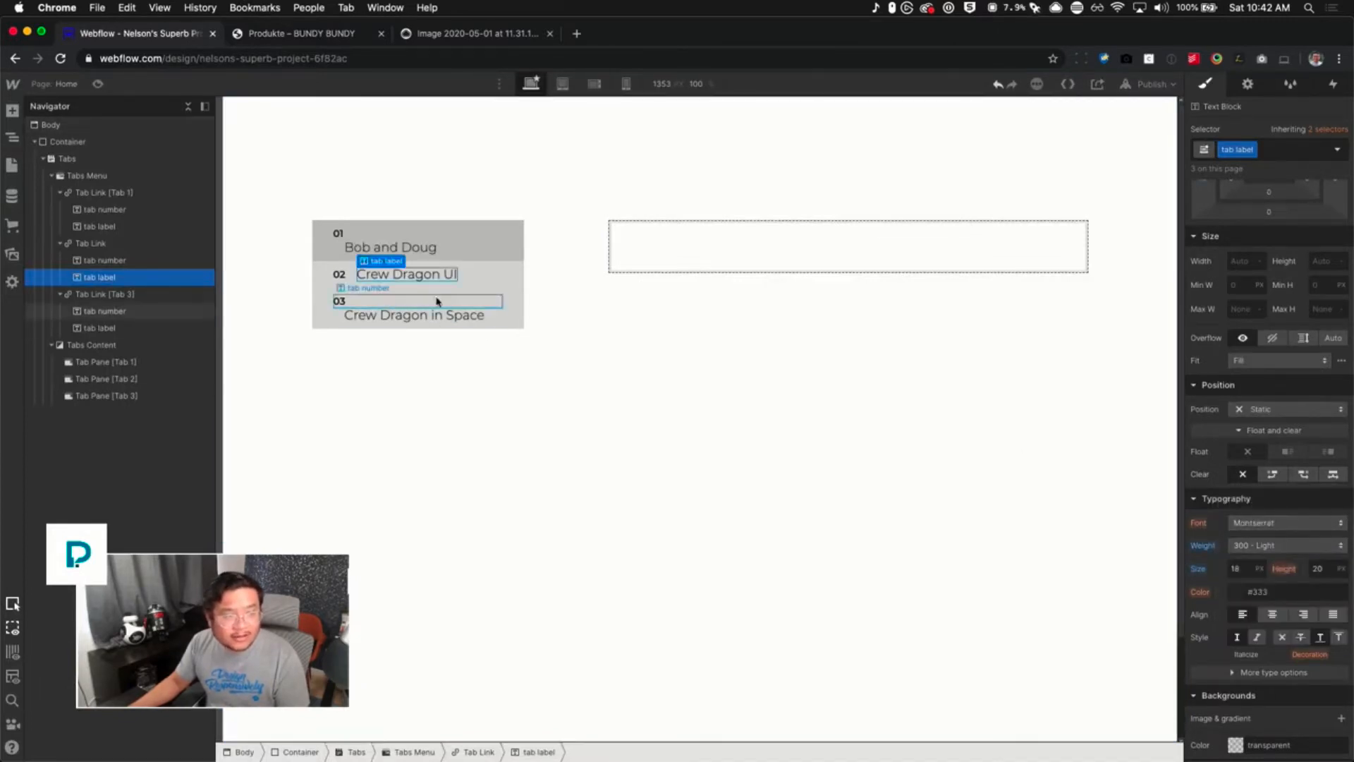
Set the tab label's font size to 22 px and its line height to 1.3
{"action": "left_click", "coordinate": [1236, 569]}
{"action": "type", "text": "22"}
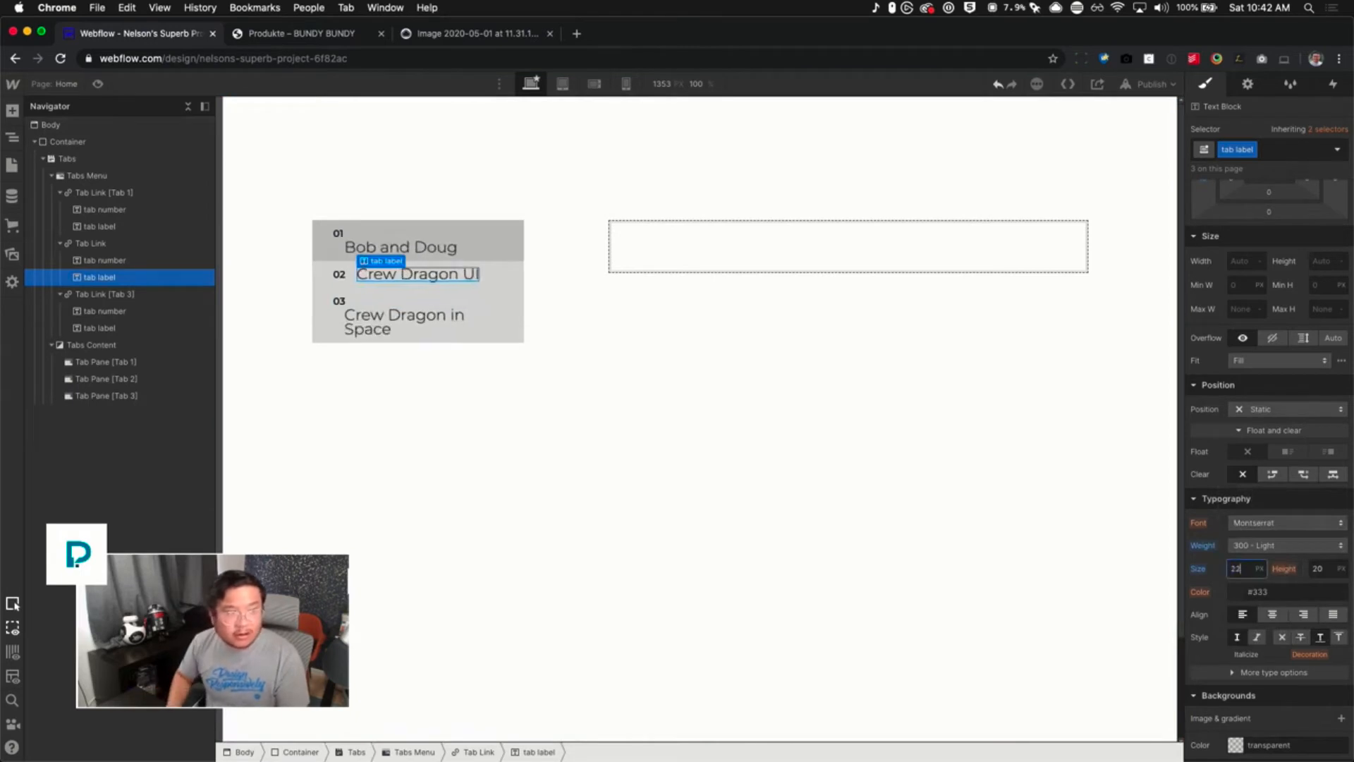
{"action": "key", "text": "Tab"}
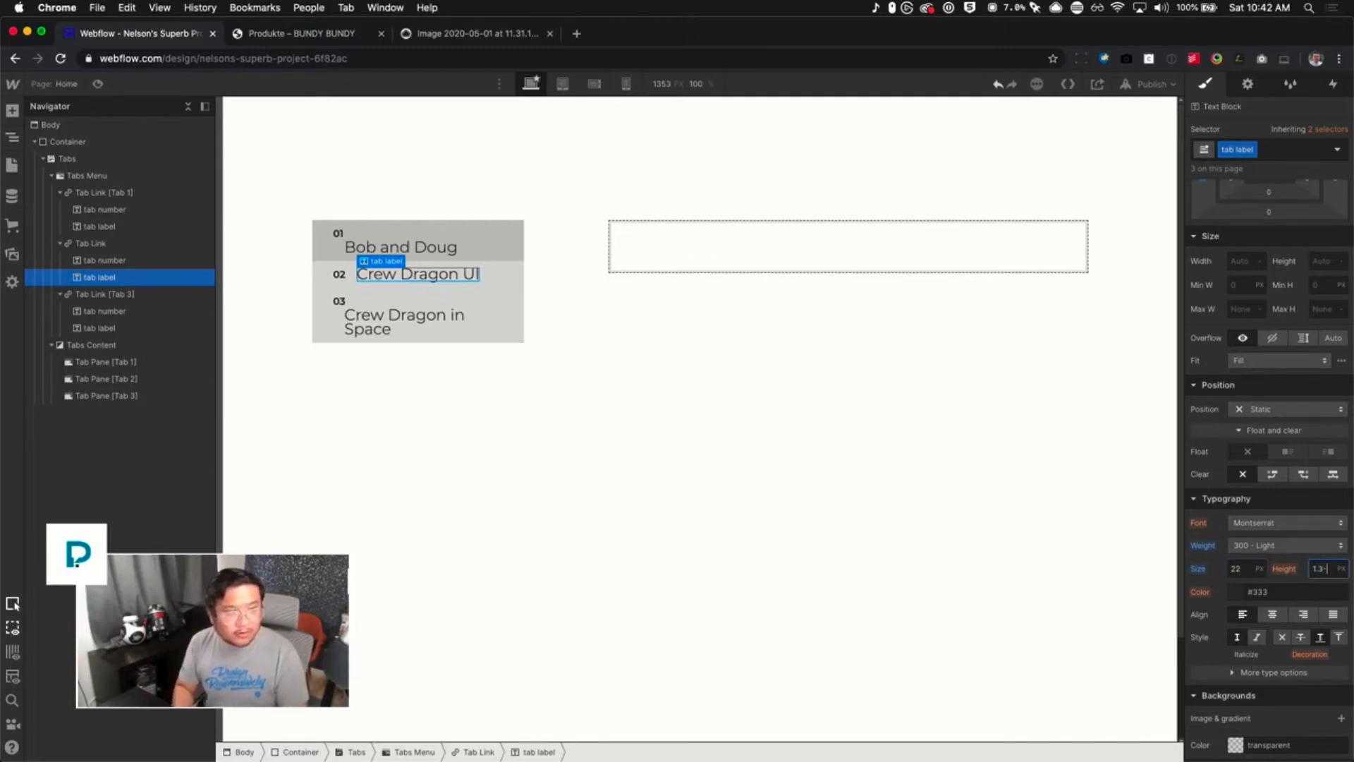
{"action": "key", "text": "Return"}
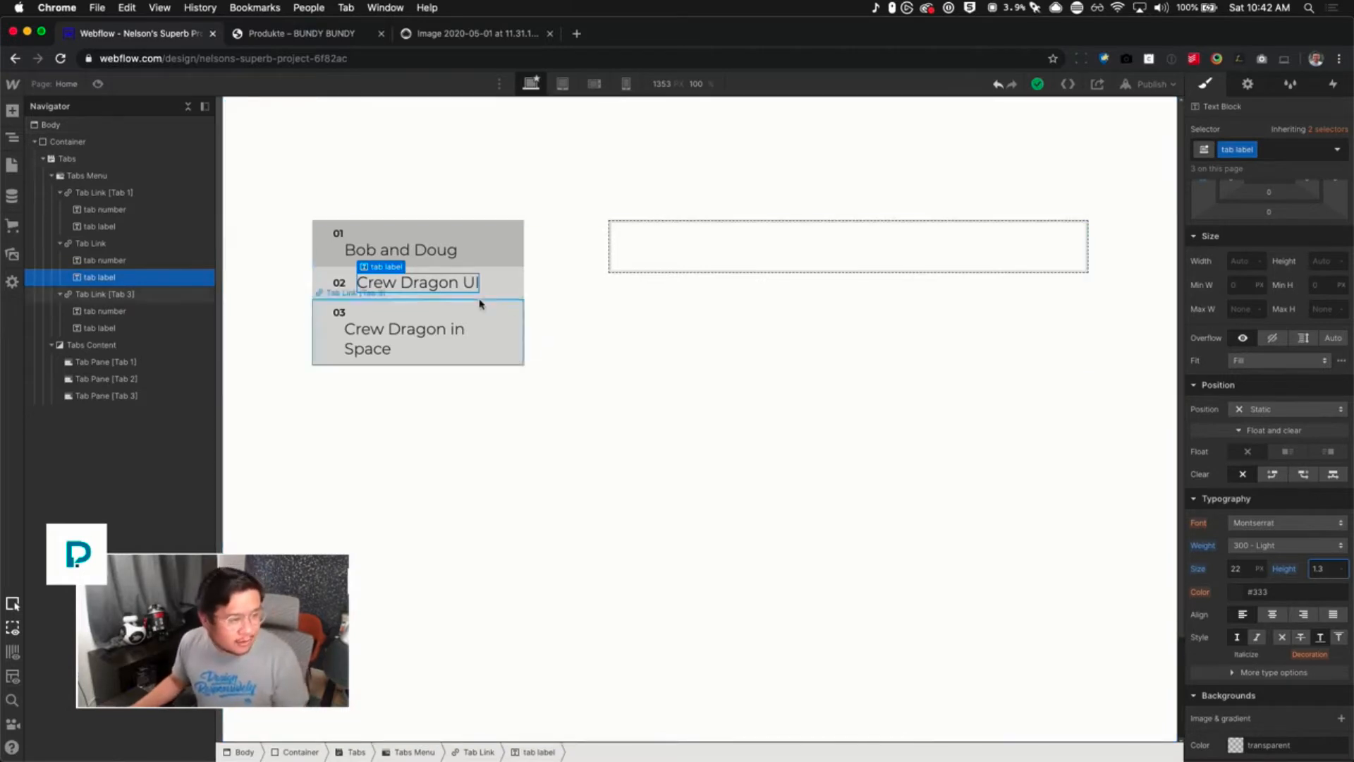
Increase the top and bottom padding of the Tab 2 link to 24 px each
{"action": "left_click", "coordinate": [502, 295]}
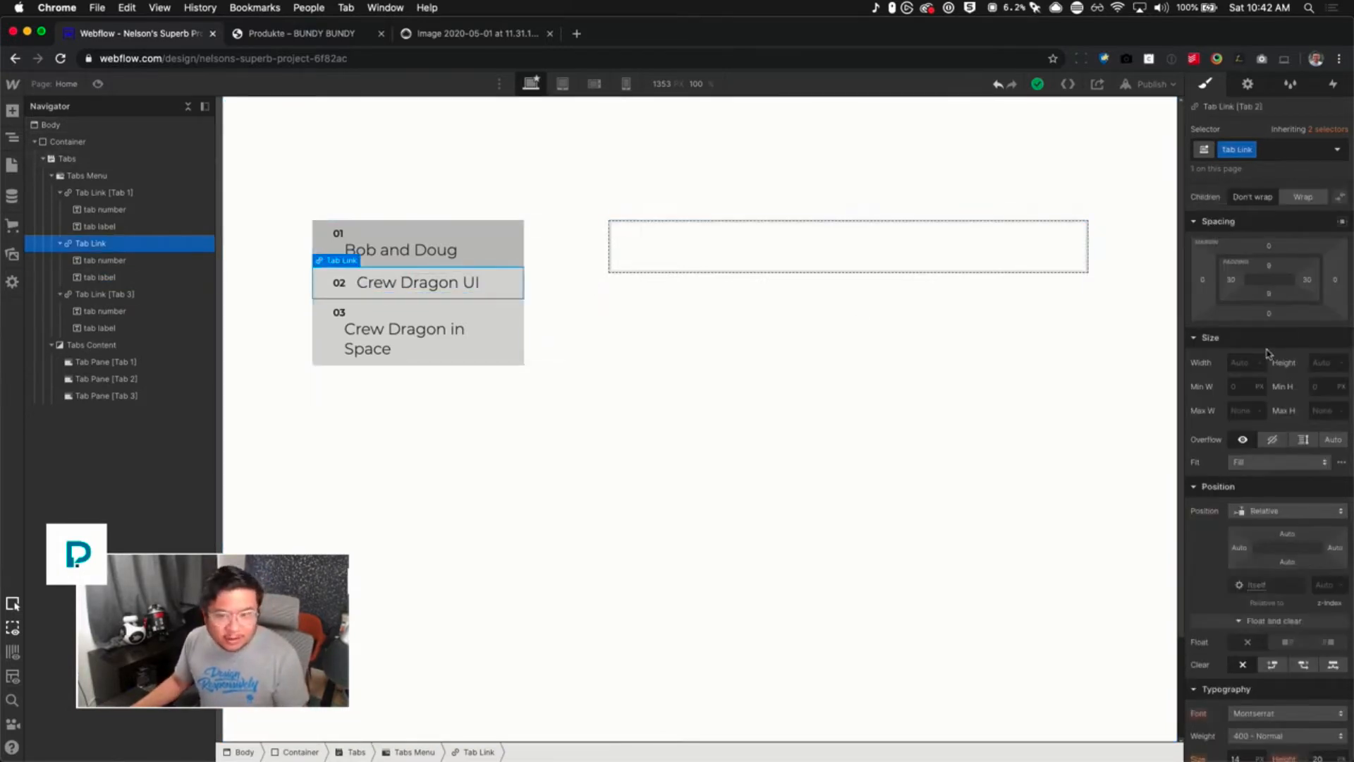
{"action": "left_click_drag", "start_coordinate": [1271, 268], "coordinate": [1270, 274]}
{"action": "scroll", "coordinate": [1267, 494], "scroll_direction": "down", "scroll_amount": 3}
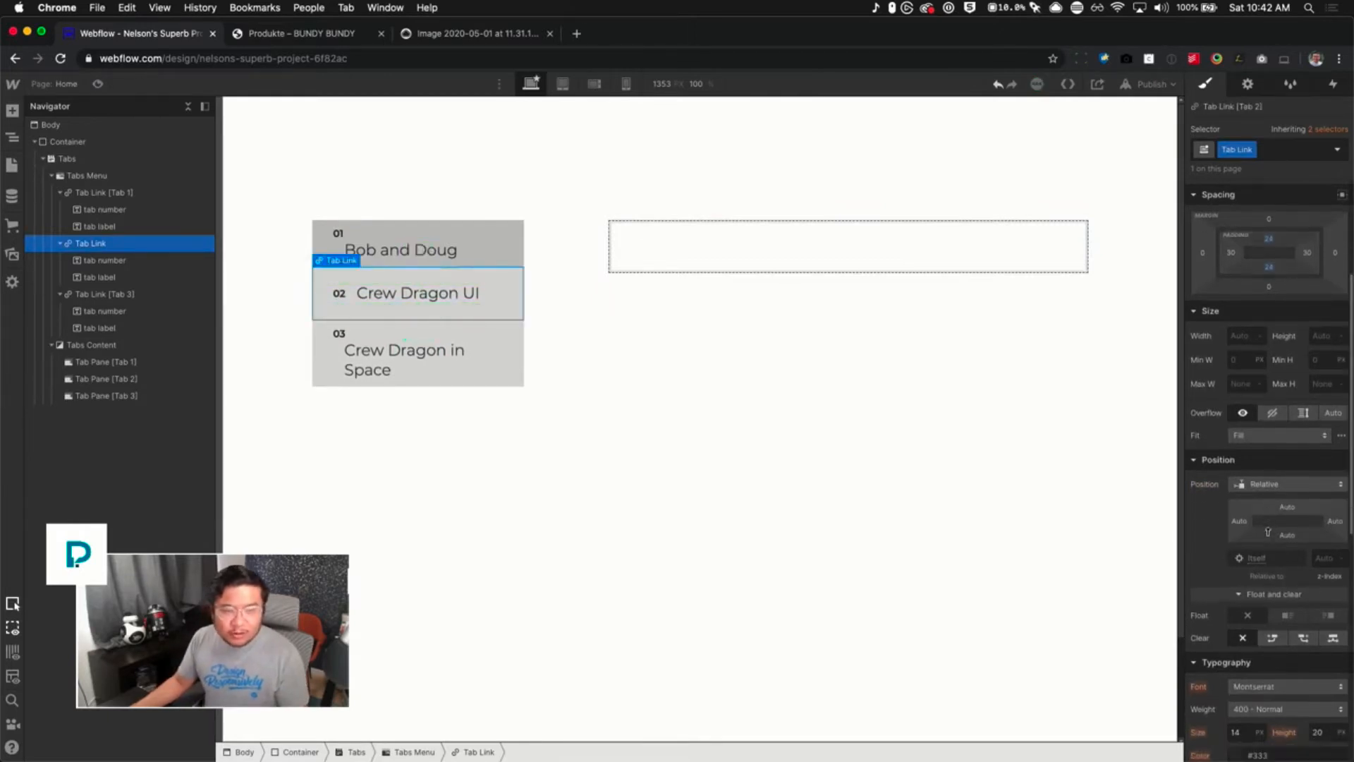
Make the Tab 2 link's background transparent and compare it with the menu on the BUNDY BUNDY product page
{"action": "scroll", "coordinate": [1270, 535], "scroll_direction": "down", "scroll_amount": 5}
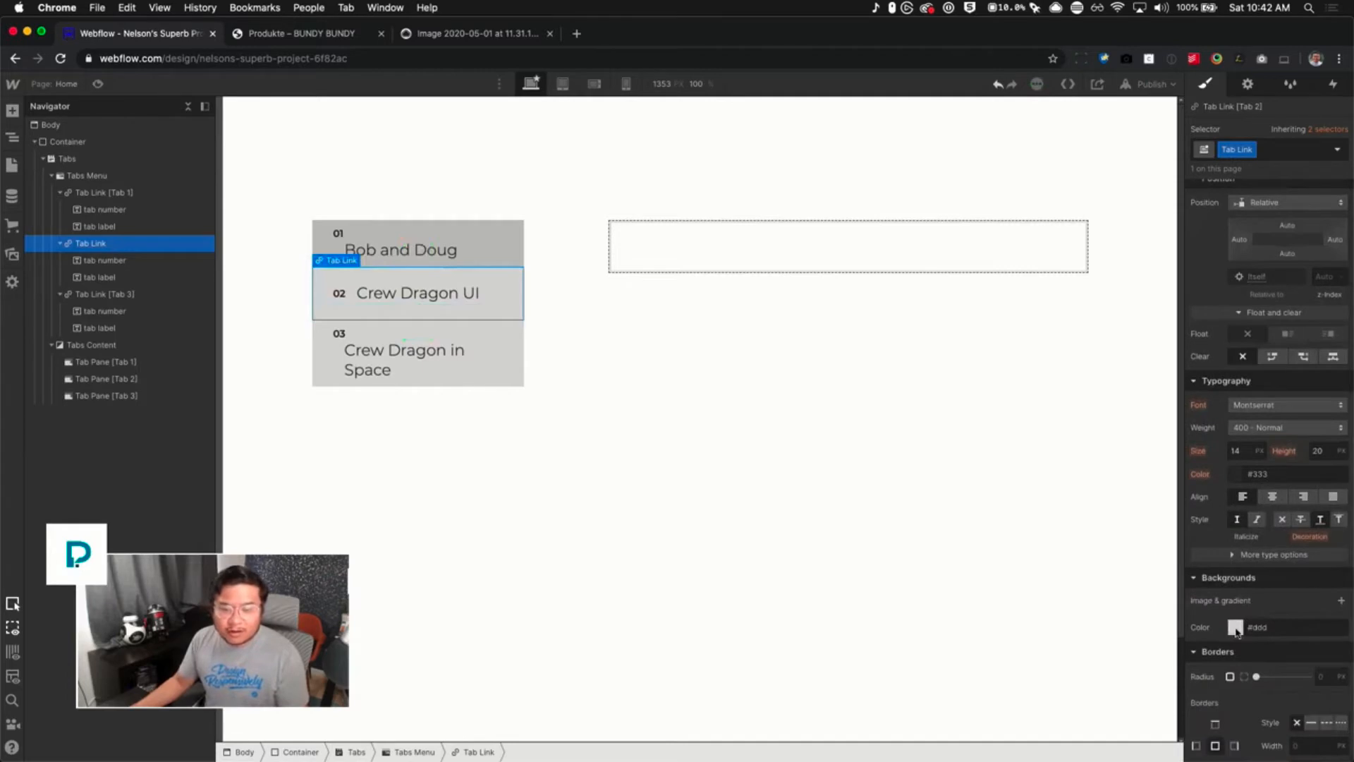
{"action": "left_click", "coordinate": [1235, 627]}
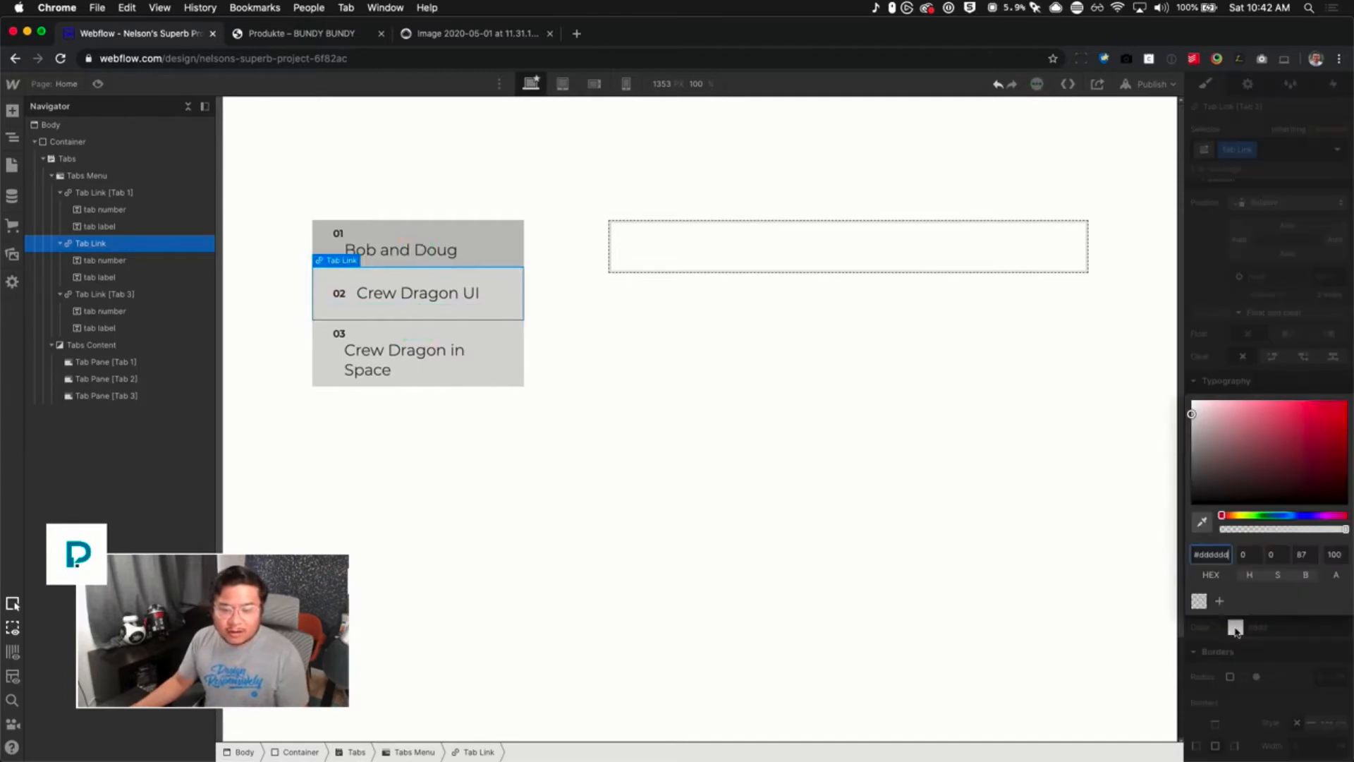
{"action": "left_click", "coordinate": [1200, 601]}
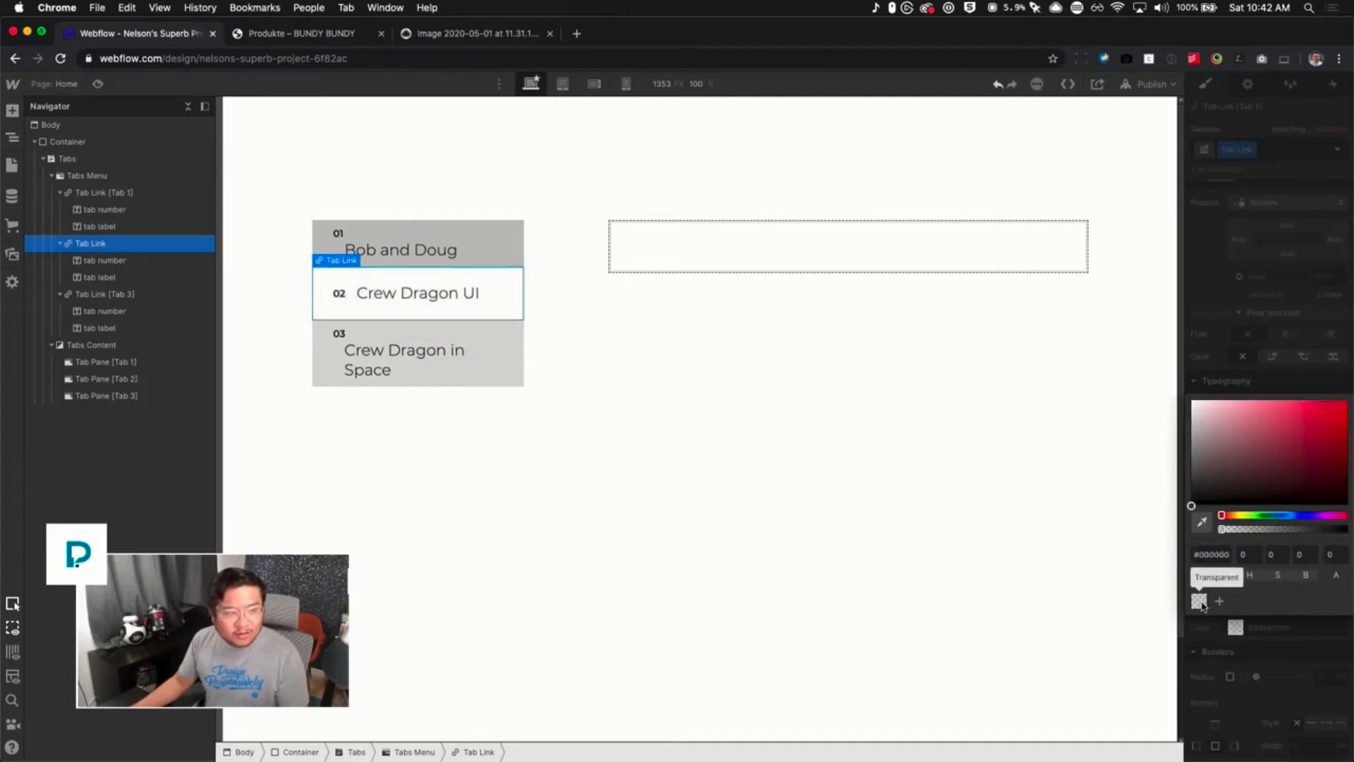
{"action": "left_click", "coordinate": [1250, 345]}
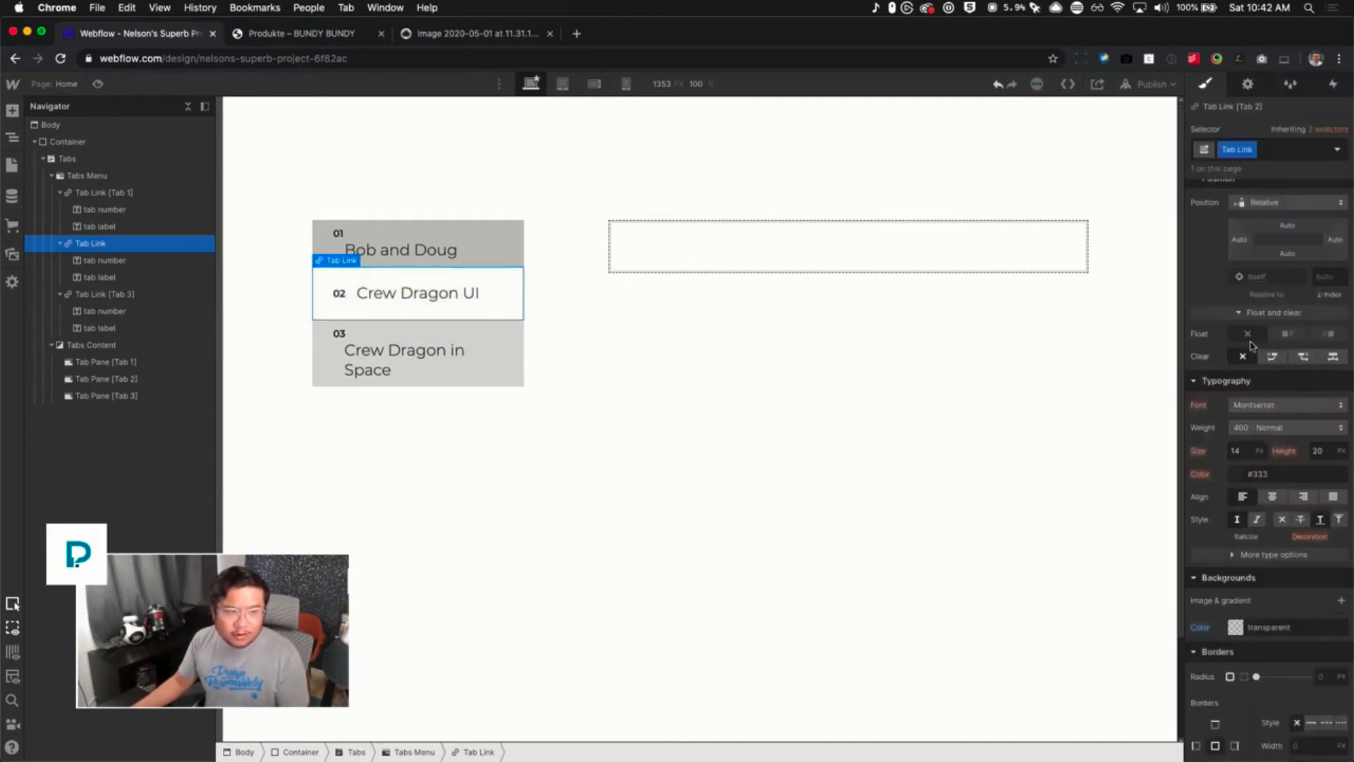
{"action": "left_click", "coordinate": [280, 37]}
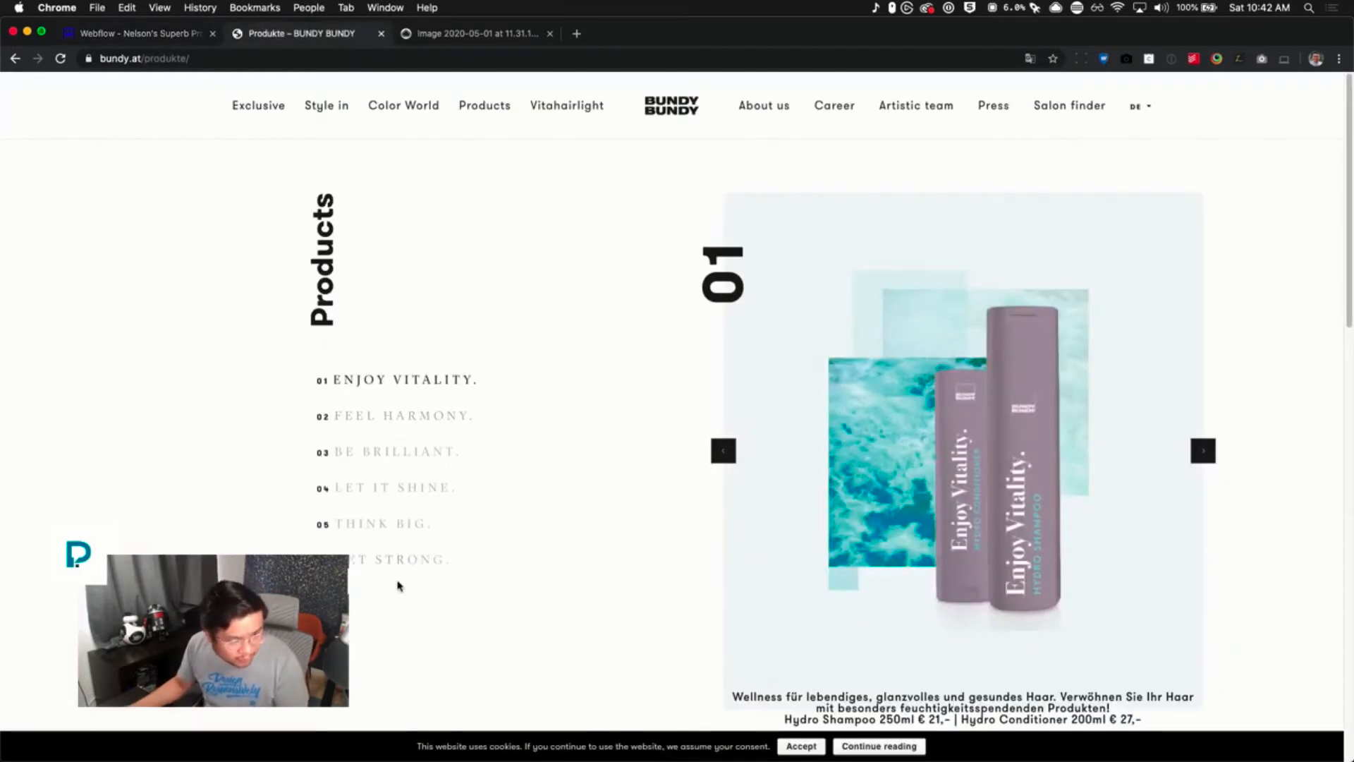
{"action": "left_click", "coordinate": [169, 33]}
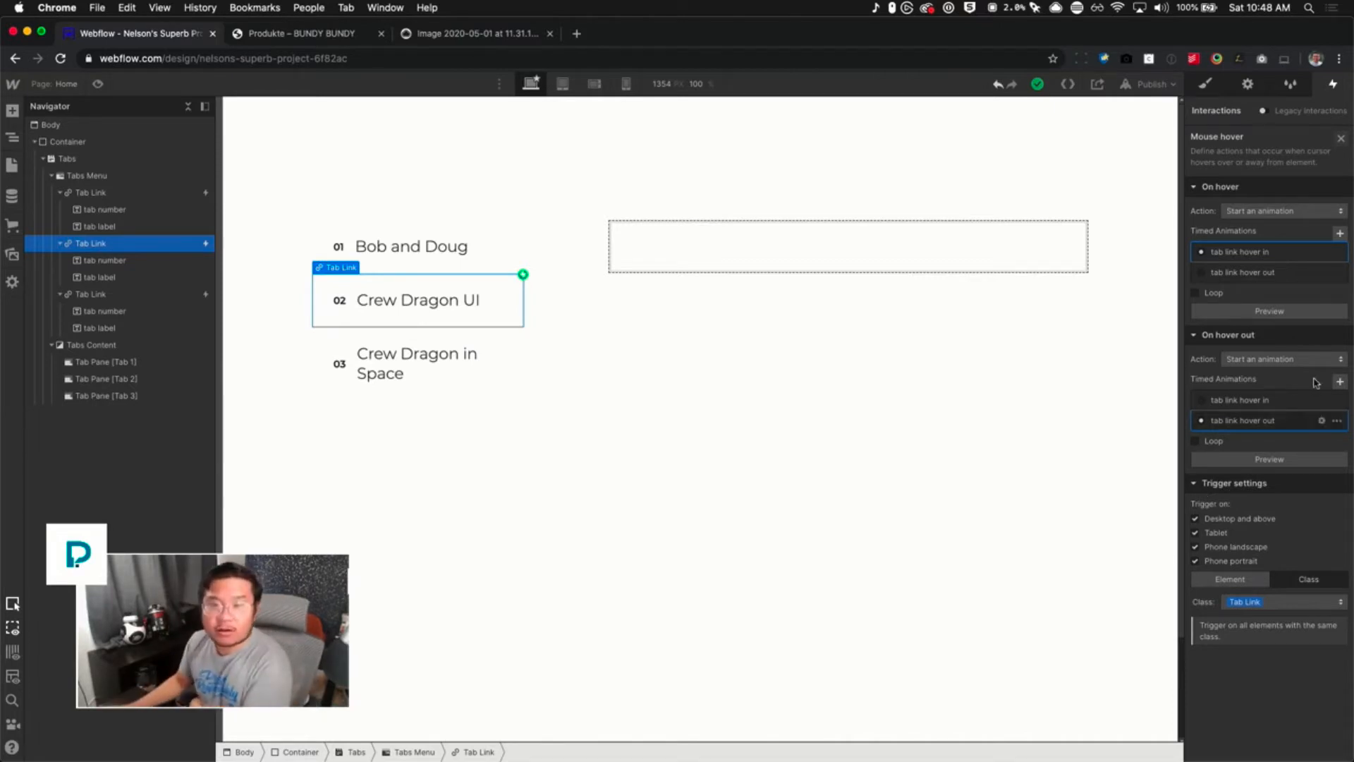
Delete the mouse hover interaction trigger from the Tab Link class
{"action": "left_click", "coordinate": [1341, 138]}
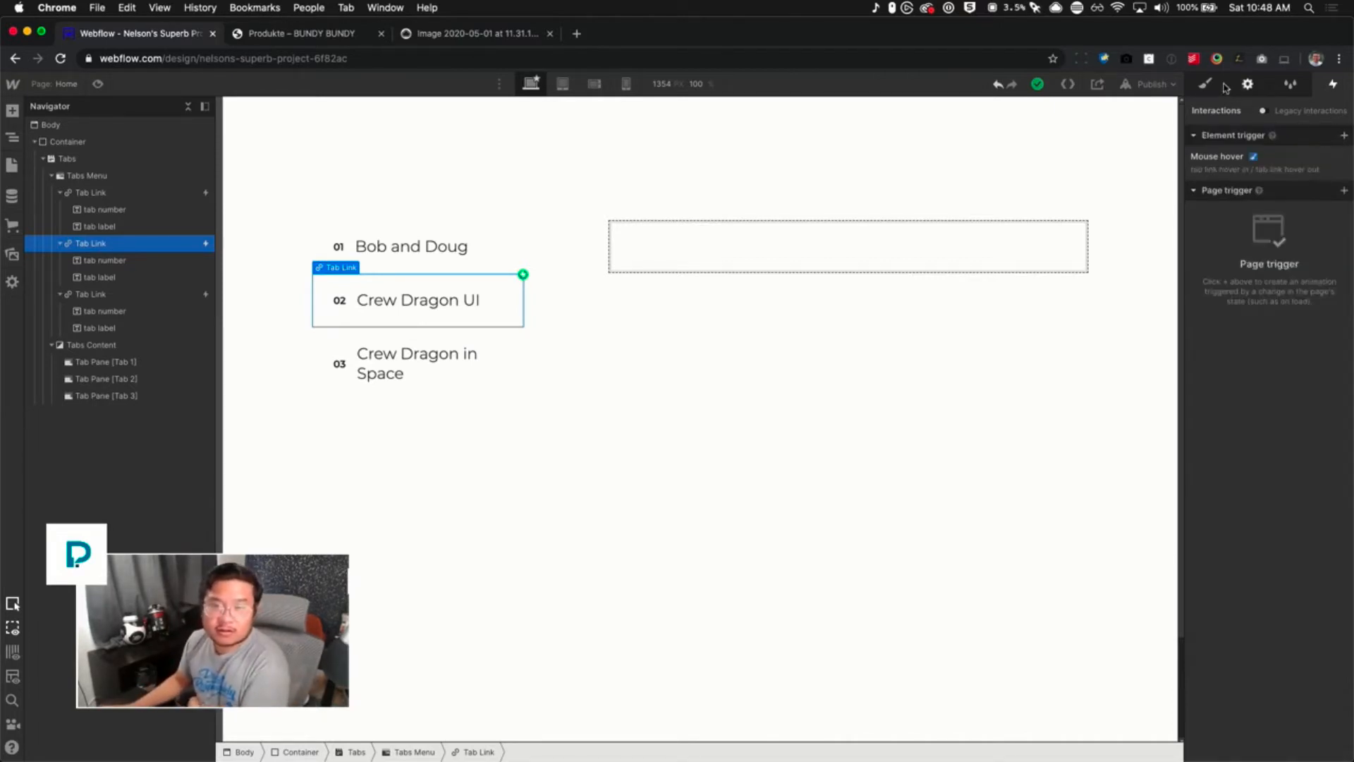
{"action": "left_click", "coordinate": [1223, 86]}
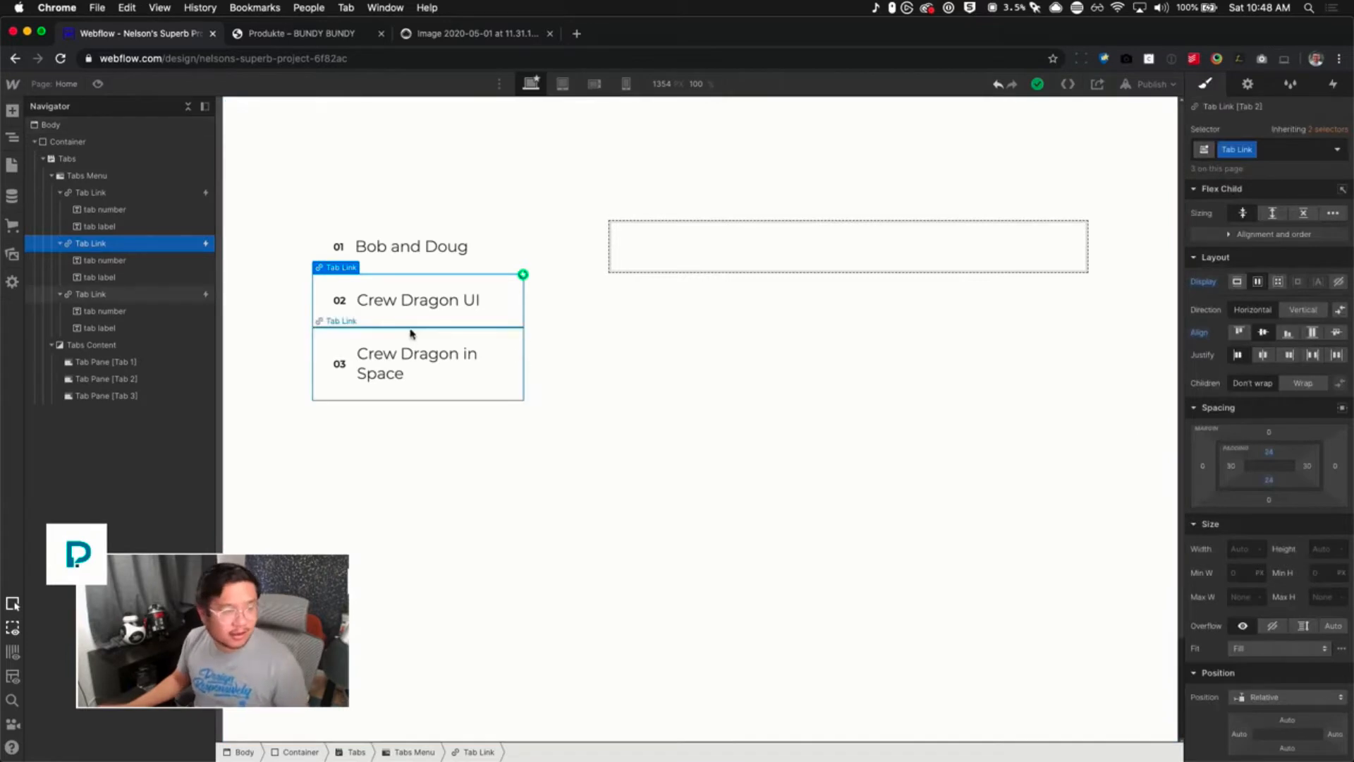
{"action": "left_click", "coordinate": [1333, 86]}
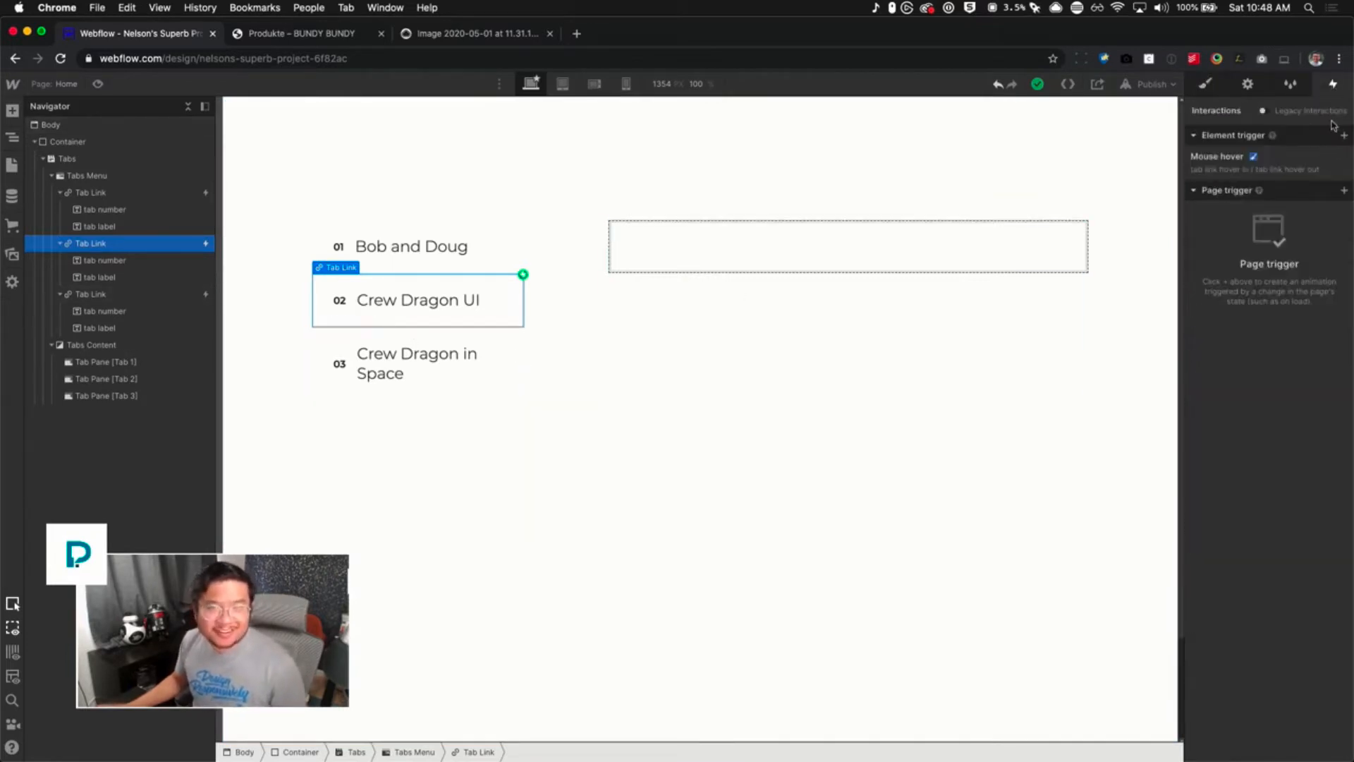
{"action": "left_click", "coordinate": [1346, 161]}
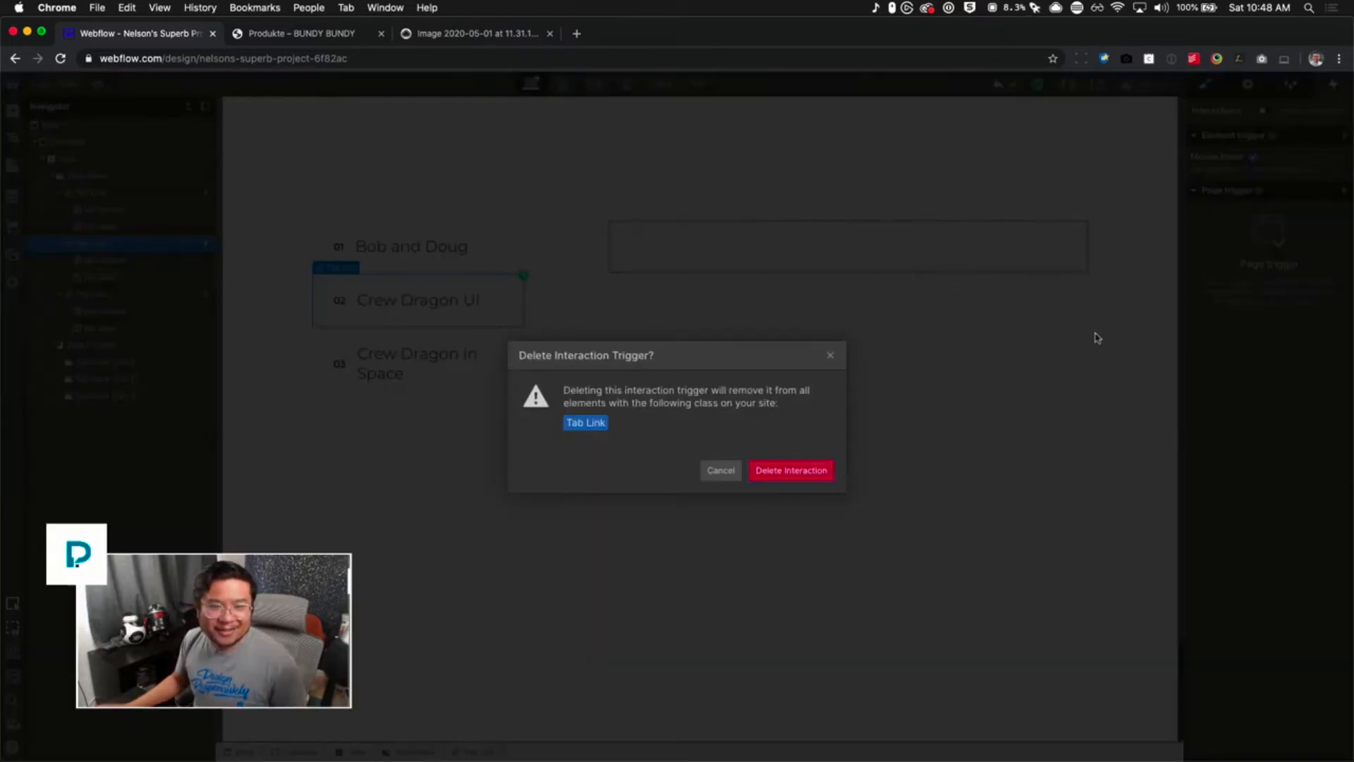
{"action": "left_click", "coordinate": [791, 468]}
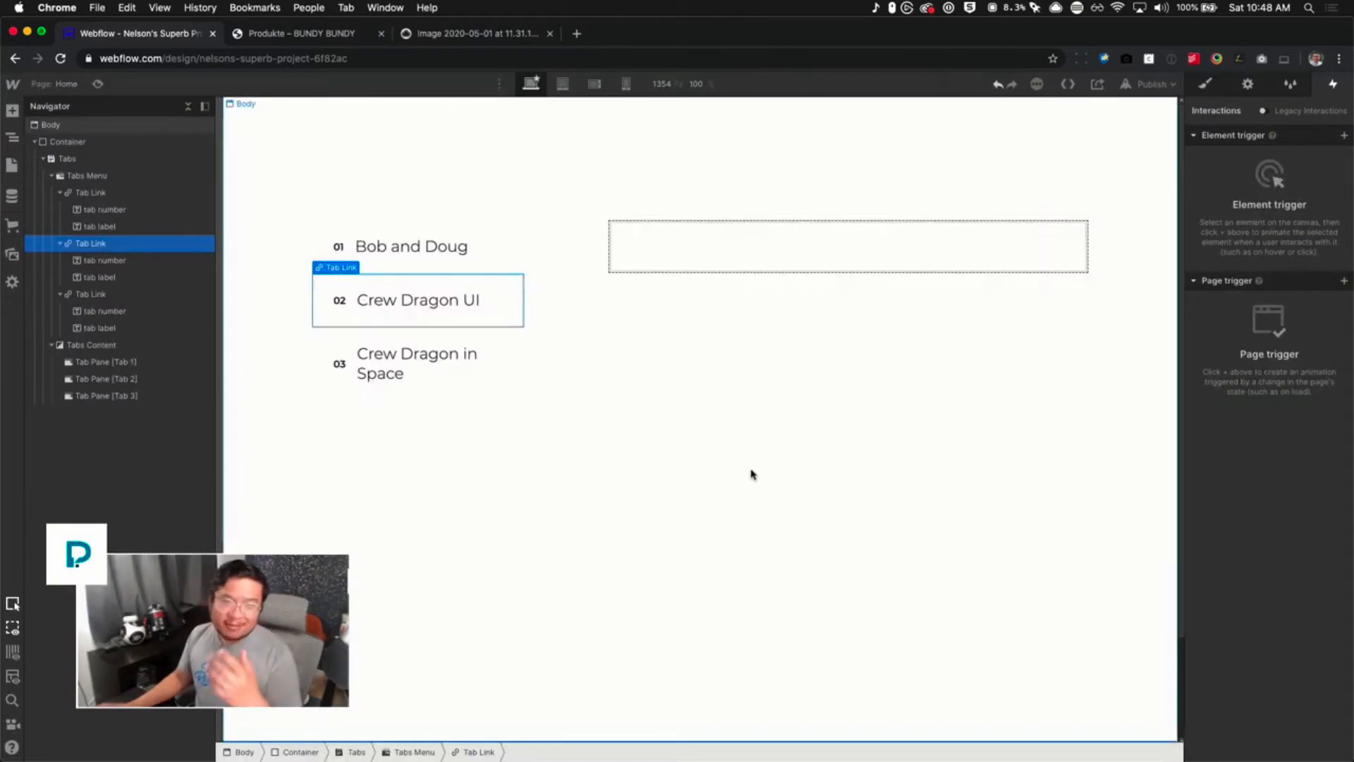
Lower the opacity of the Tab Link class's font color to 50 in its base state
{"action": "left_click", "coordinate": [500, 261]}
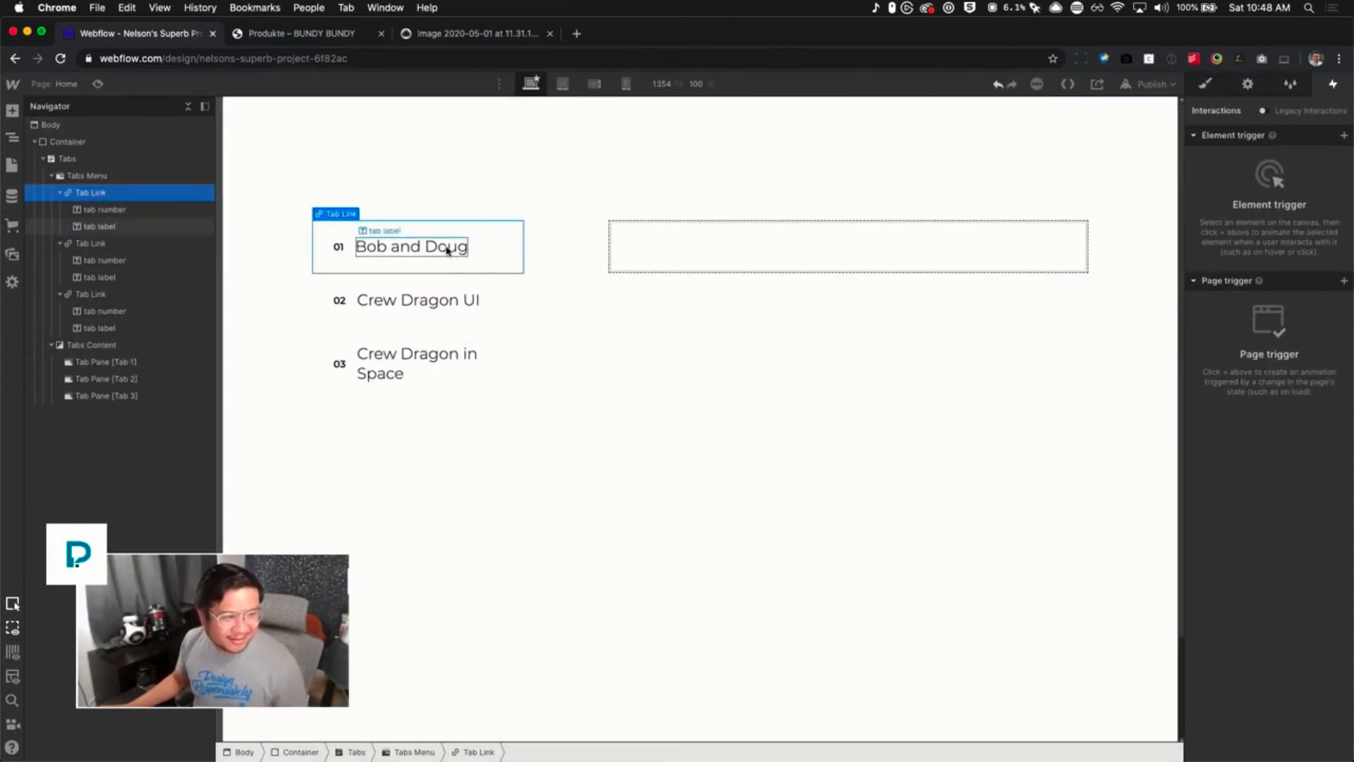
{"action": "left_click", "coordinate": [1206, 83]}
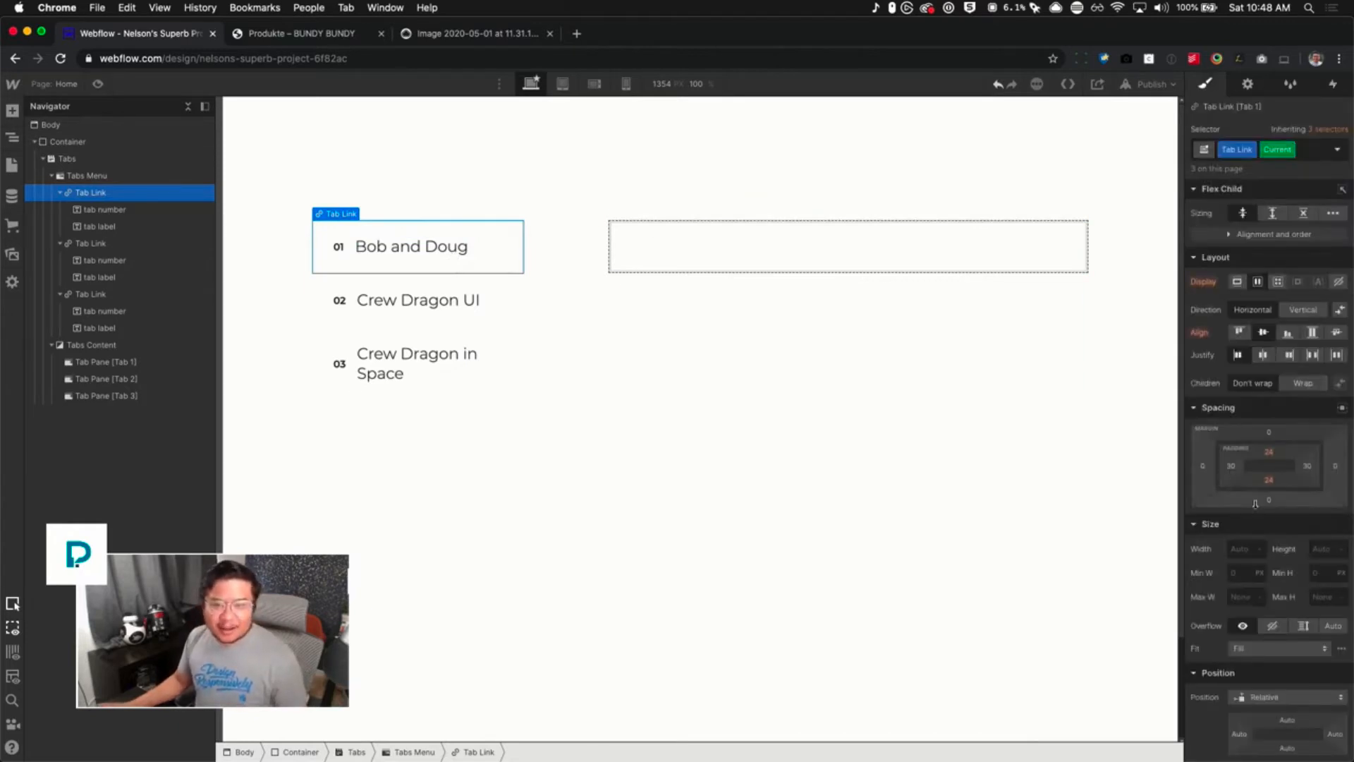
{"action": "scroll", "coordinate": [1231, 495], "scroll_direction": "down", "scroll_amount": 1}
{"action": "left_click", "coordinate": [395, 310]}
{"action": "scroll", "coordinate": [1269, 640], "scroll_direction": "down", "scroll_amount": 7}
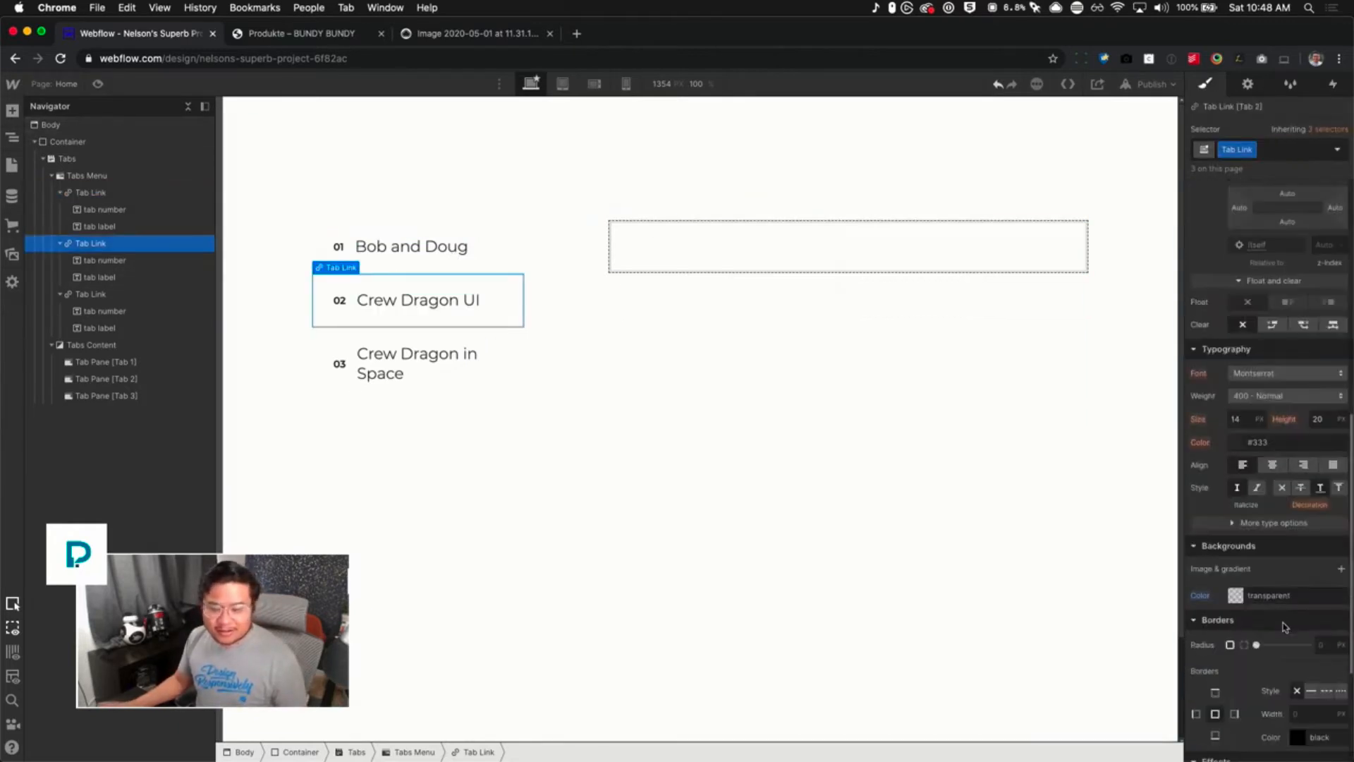
{"action": "left_click", "coordinate": [1234, 443]}
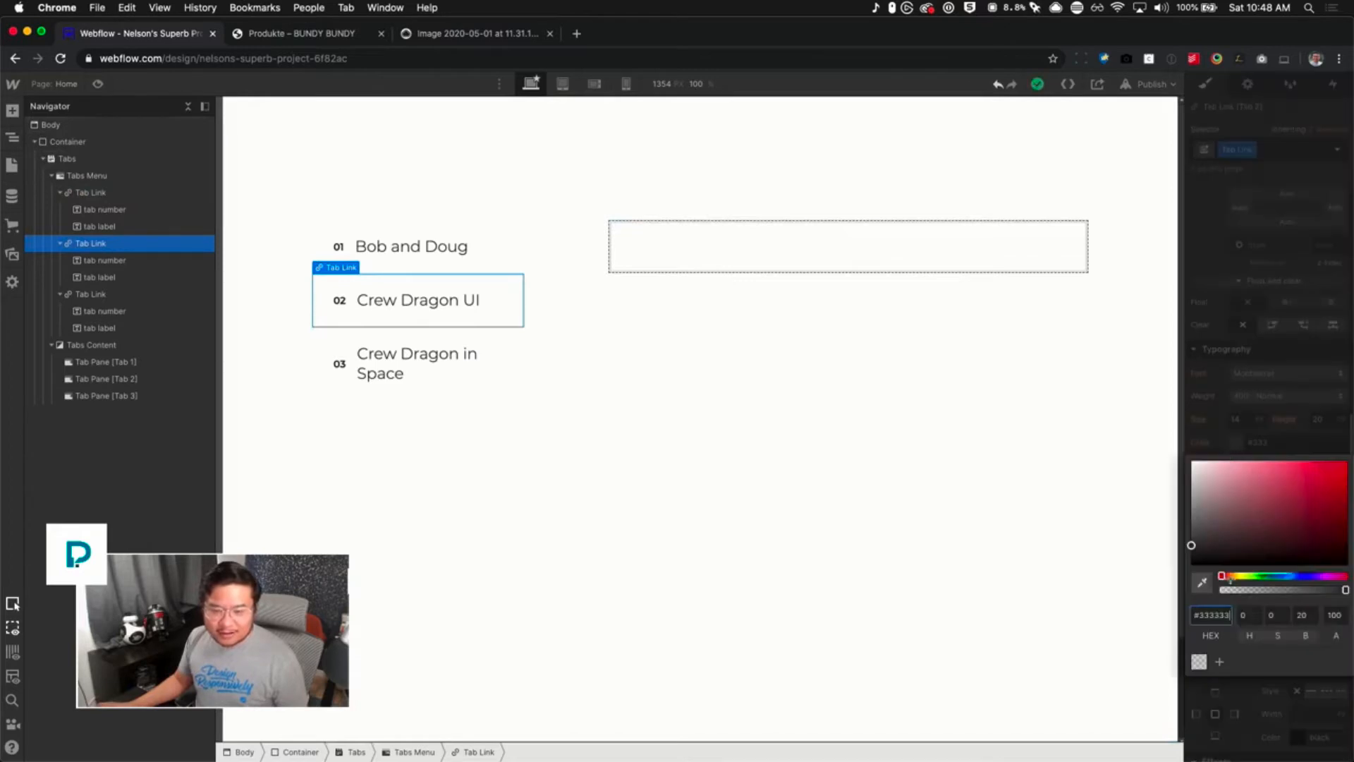
{"action": "double_click", "coordinate": [1334, 614]}
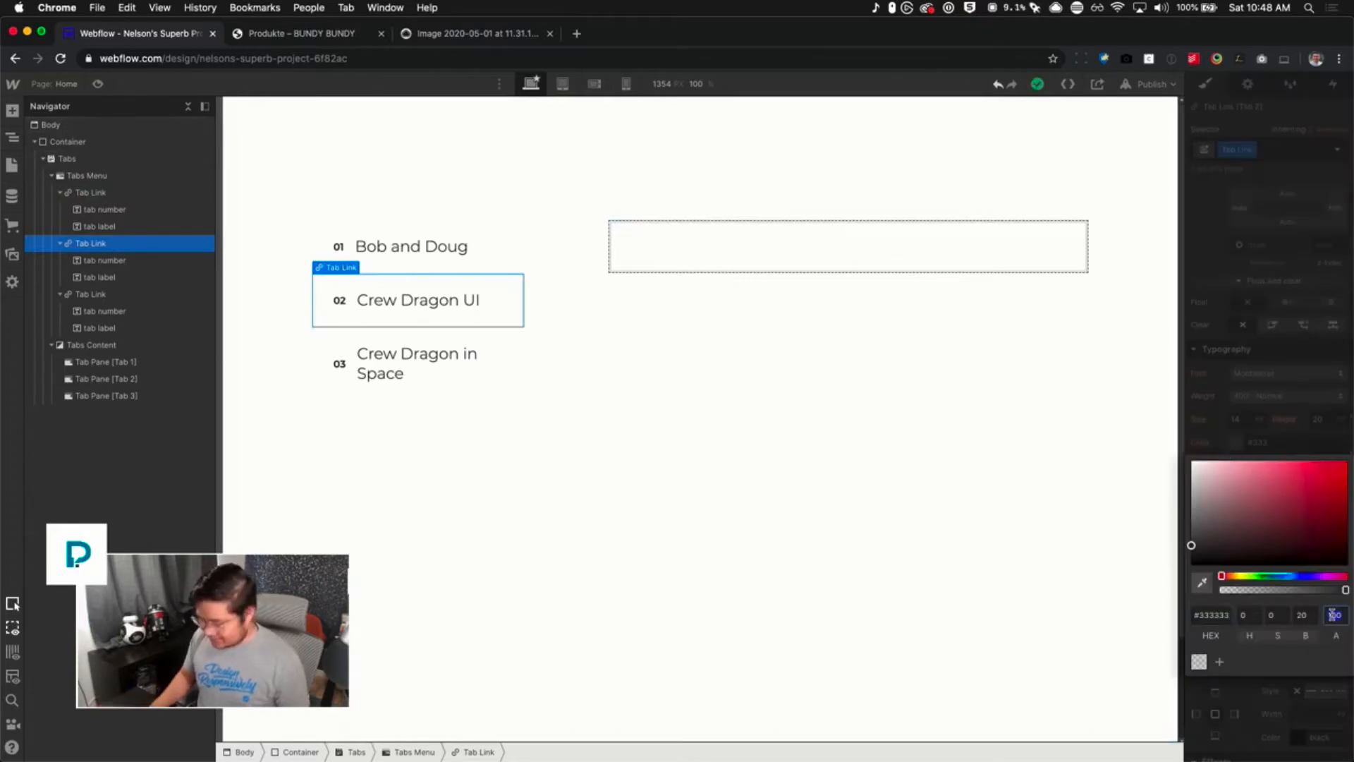
{"action": "type", "text": "50"}
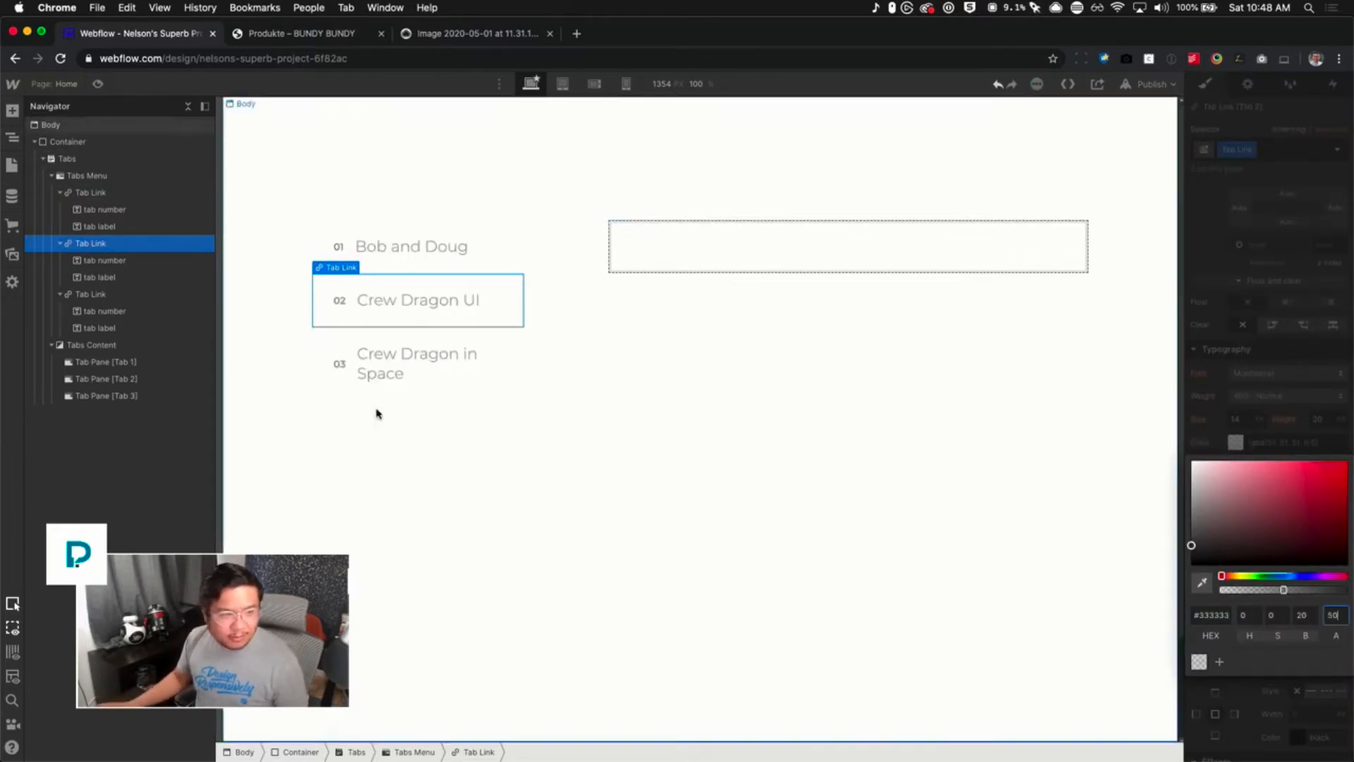
Set the tab number's font color to #333 at full opacity
{"action": "left_click", "coordinate": [337, 308]}
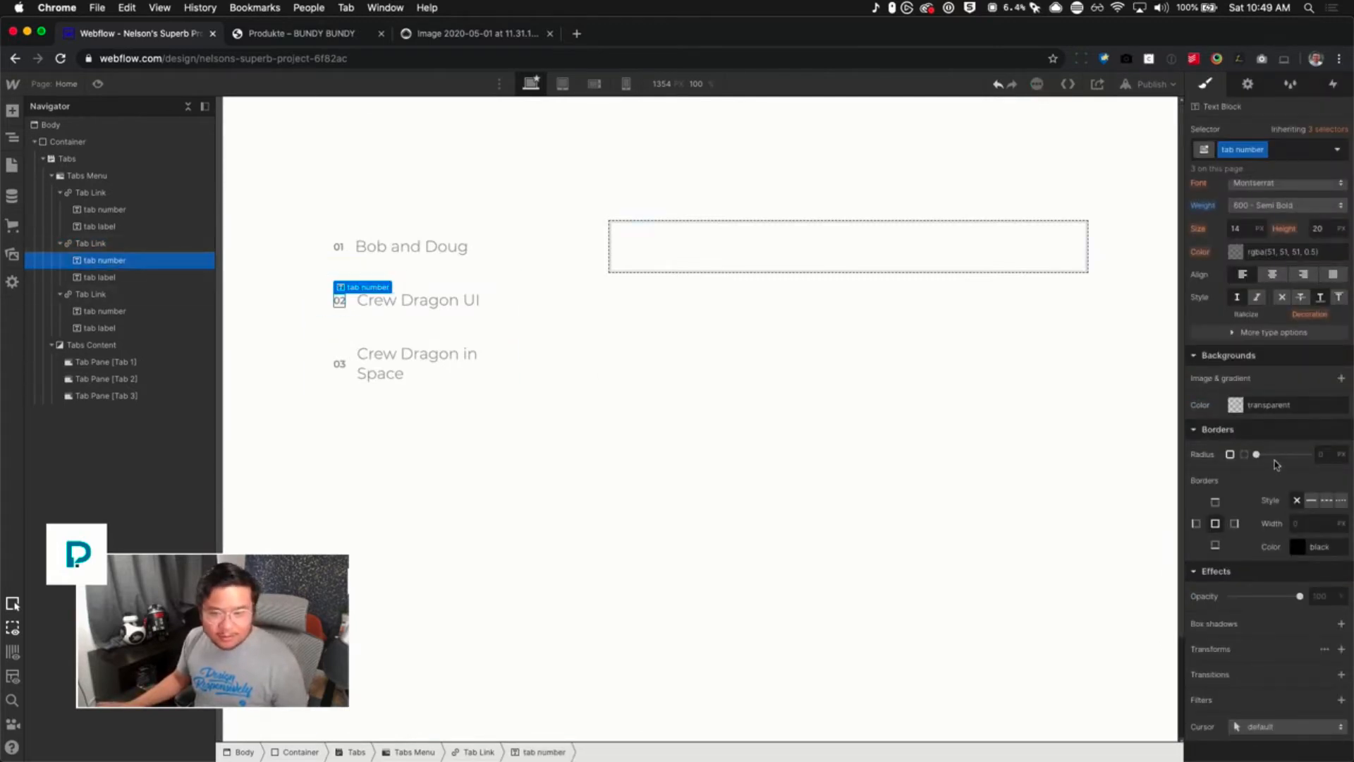
{"action": "left_click", "coordinate": [1235, 252]}
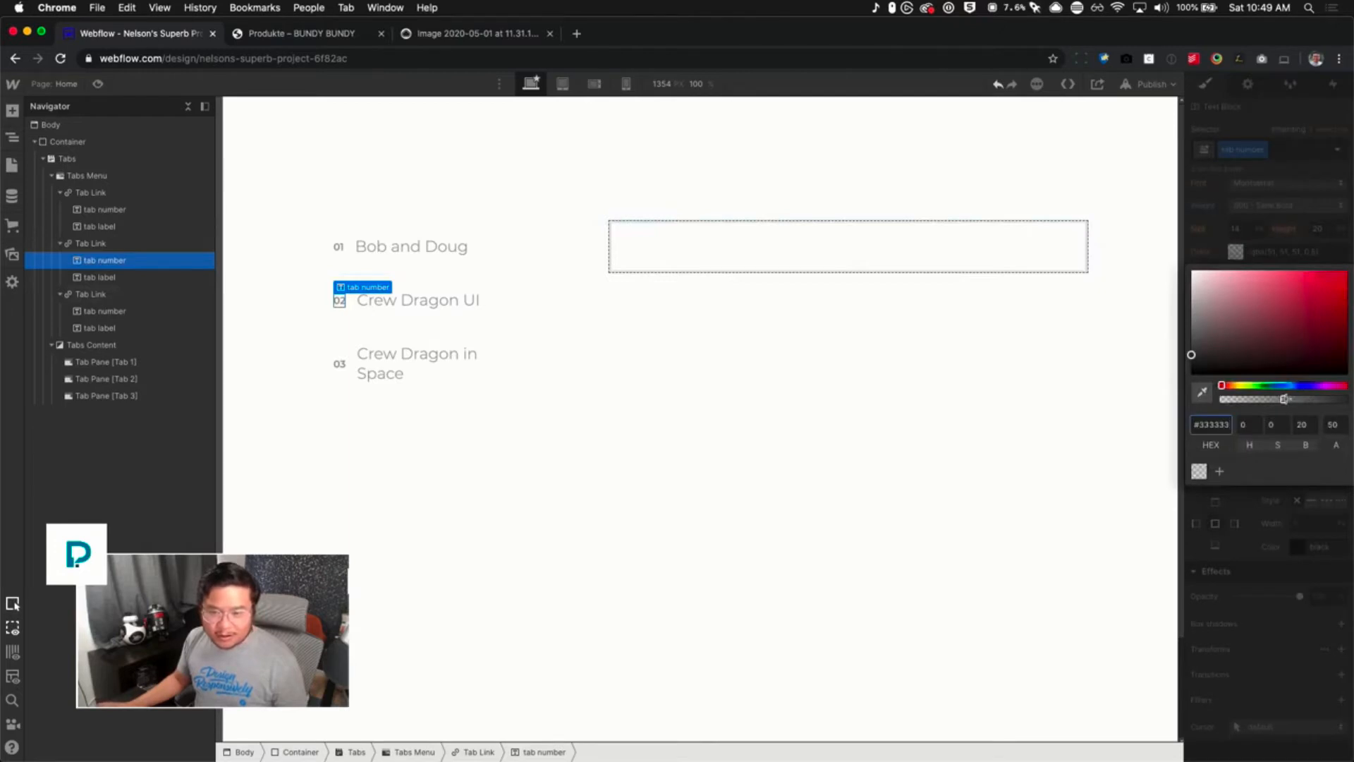
{"action": "left_click_drag", "start_coordinate": [1284, 399], "coordinate": [1352, 402]}
{"action": "left_click", "coordinate": [1284, 557]}
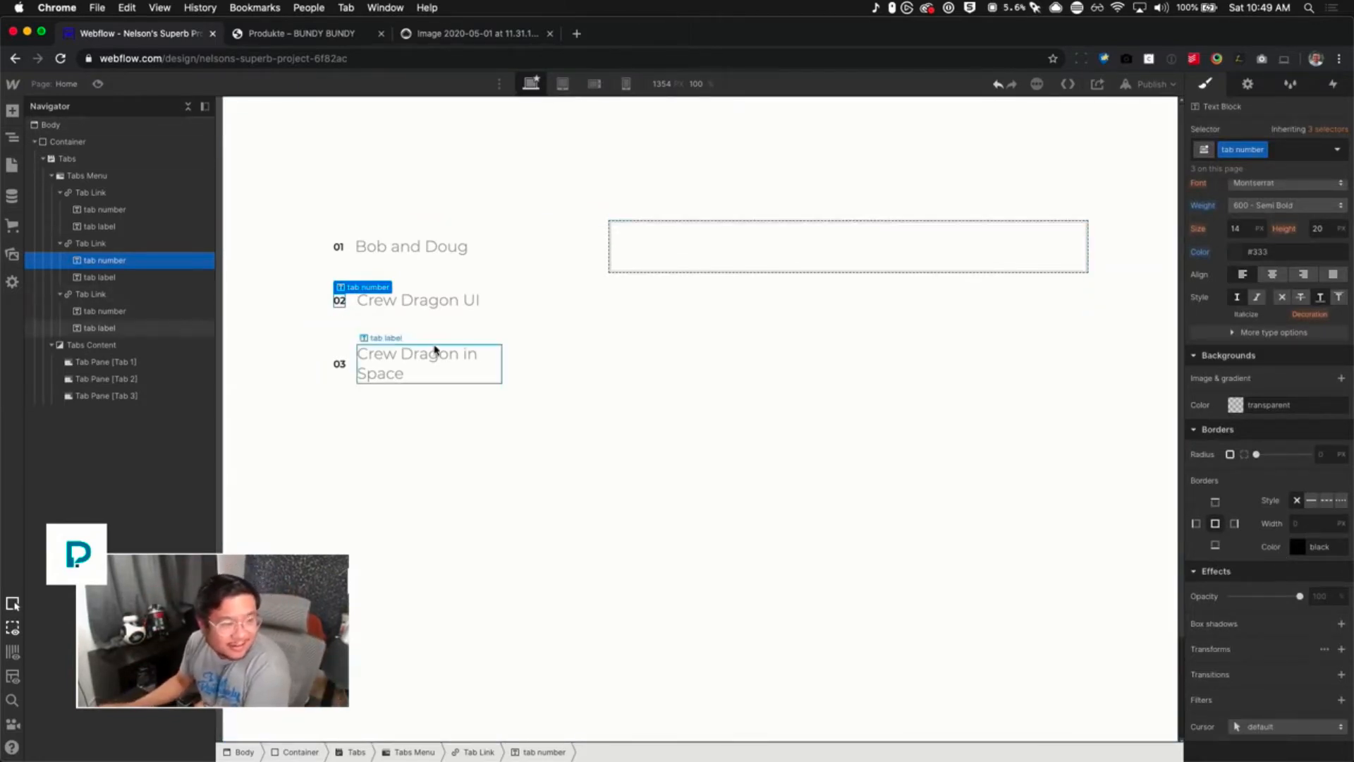
Set the Tab Link's font color to #333 at full opacity for its Hover state
{"action": "left_click", "coordinate": [502, 309]}
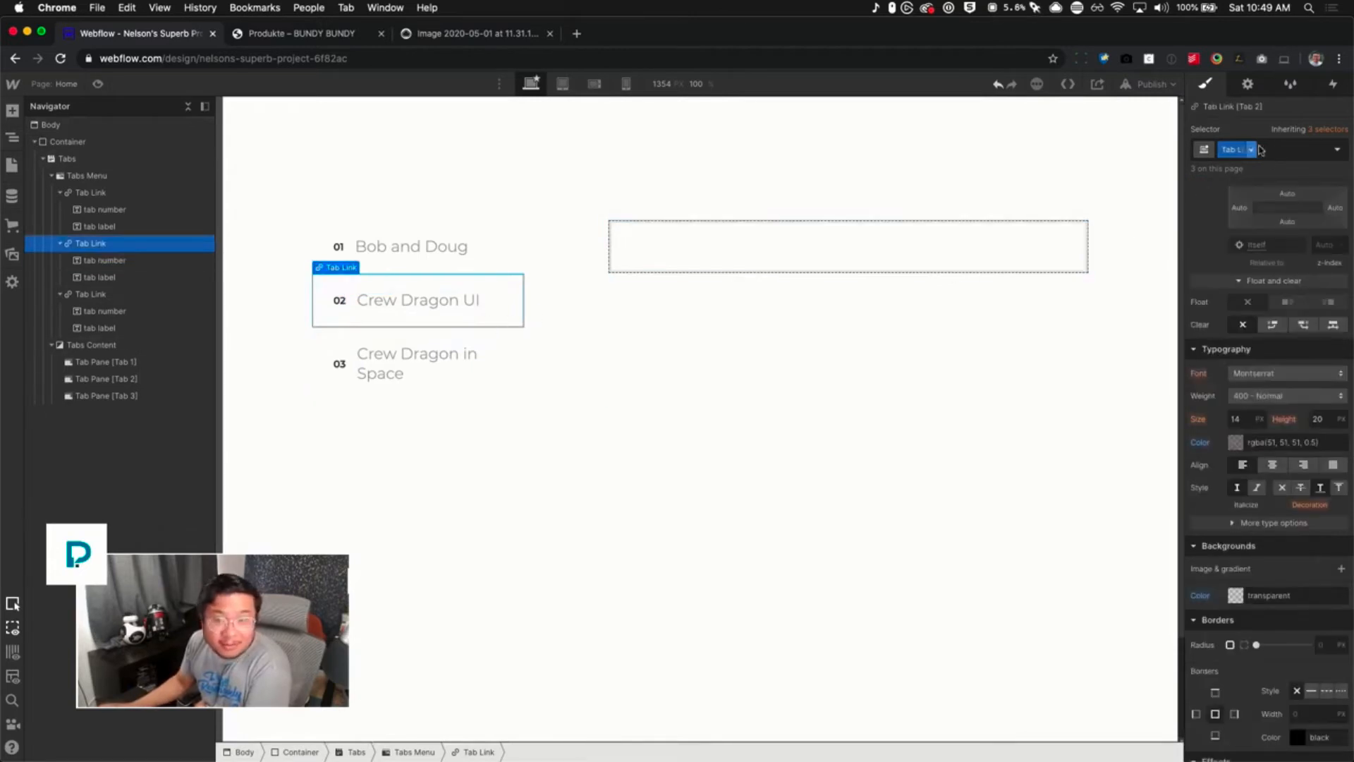
{"action": "left_click", "coordinate": [1338, 150]}
{"action": "left_click", "coordinate": [1229, 213]}
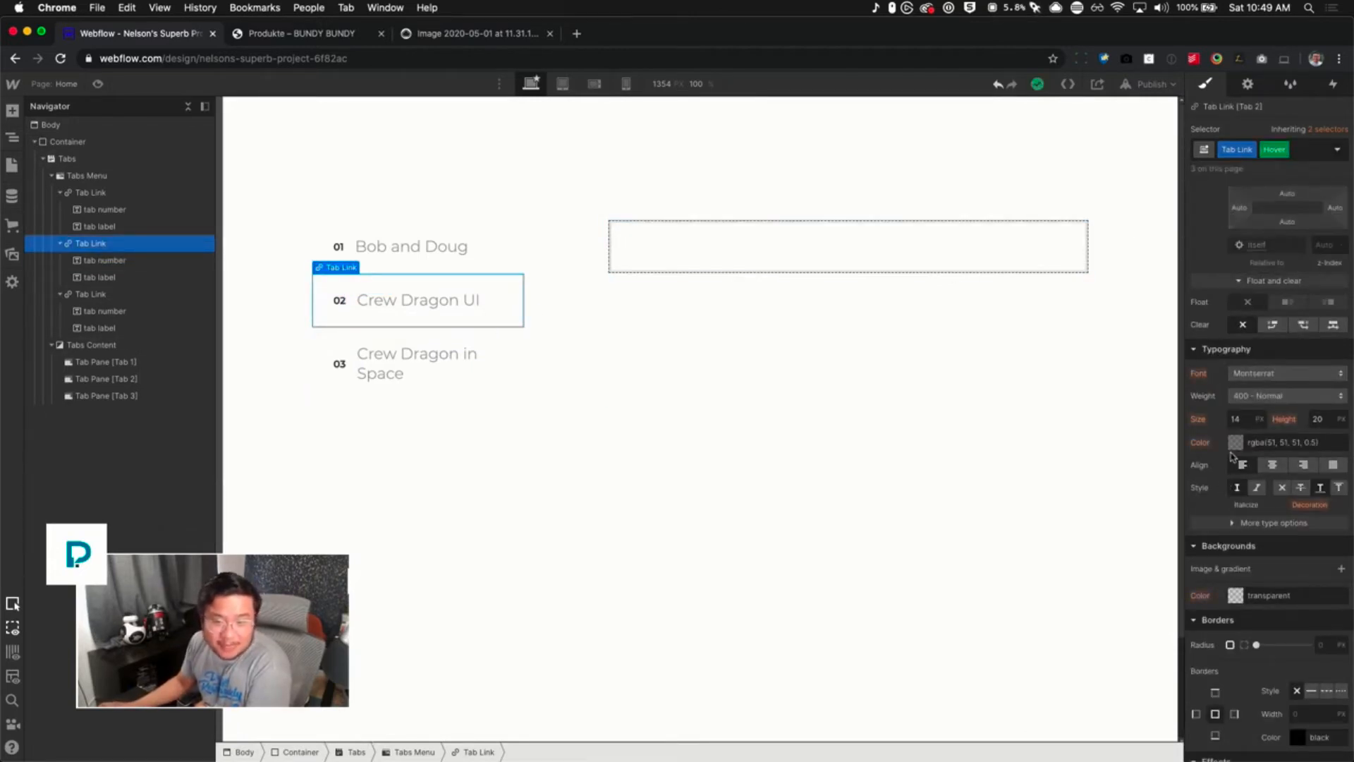
{"action": "left_click", "coordinate": [1236, 442]}
{"action": "left_click_drag", "start_coordinate": [1283, 589], "coordinate": [1345, 589]}
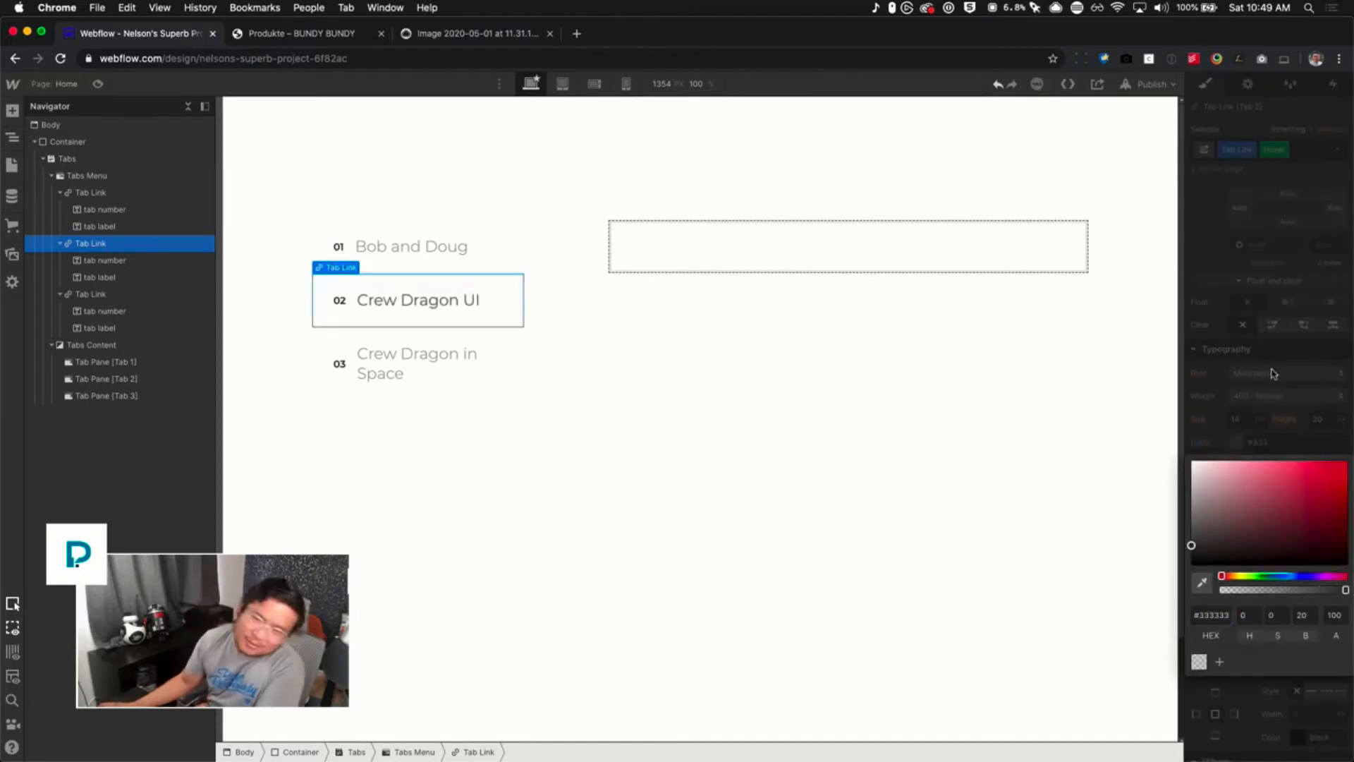
{"action": "left_click", "coordinate": [1253, 352]}
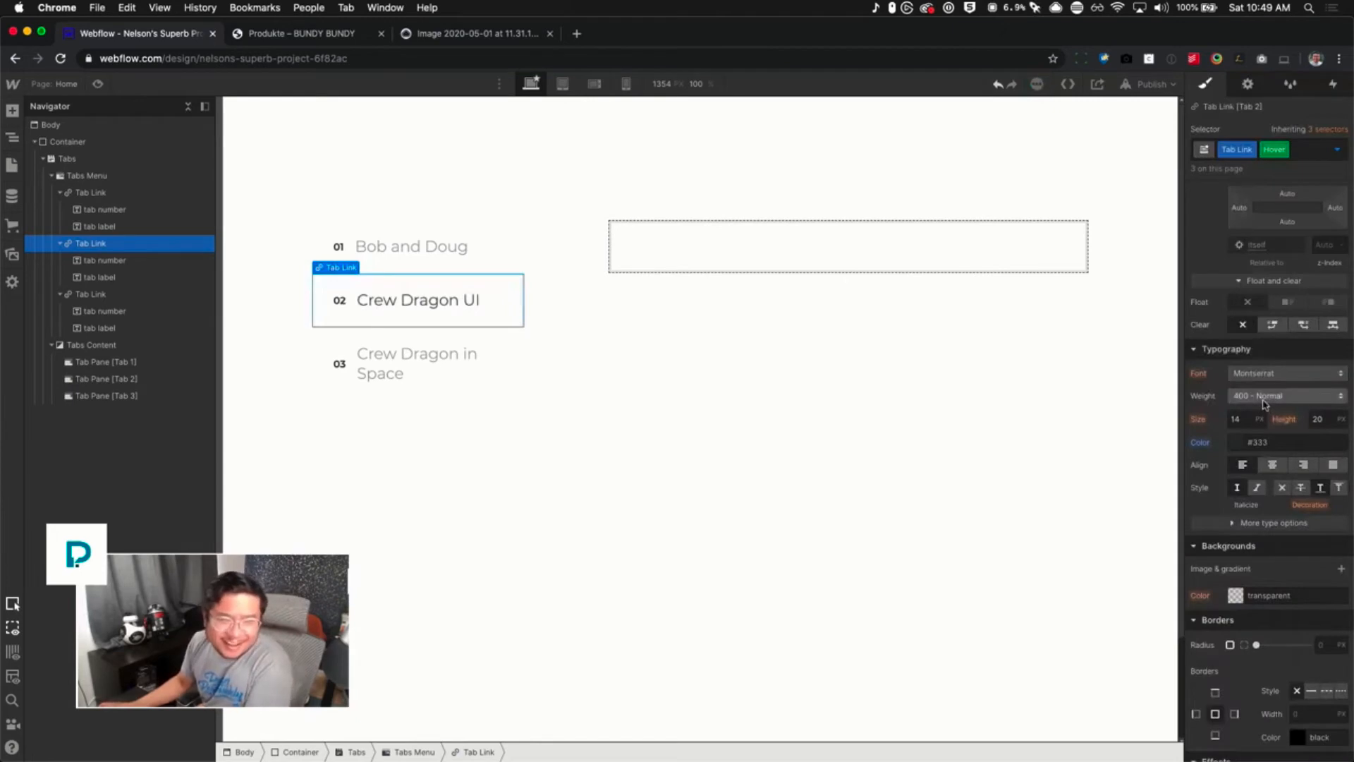
Add a 200 ms Font Color transition with ease easing to the base Tab Link state and preview the hover effect
{"action": "scroll", "coordinate": [1268, 465], "scroll_direction": "down", "scroll_amount": 2}
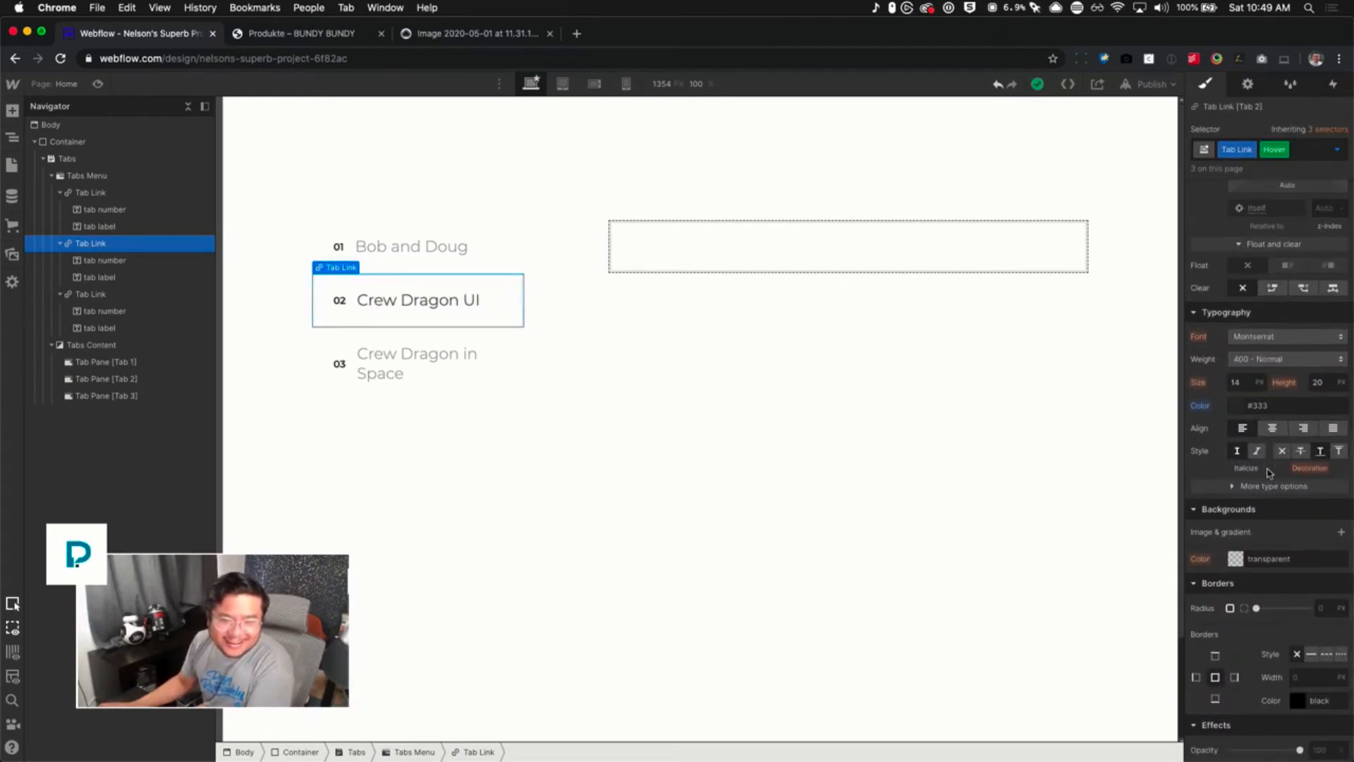
{"action": "left_click", "coordinate": [1338, 149]}
{"action": "left_click", "coordinate": [1273, 190]}
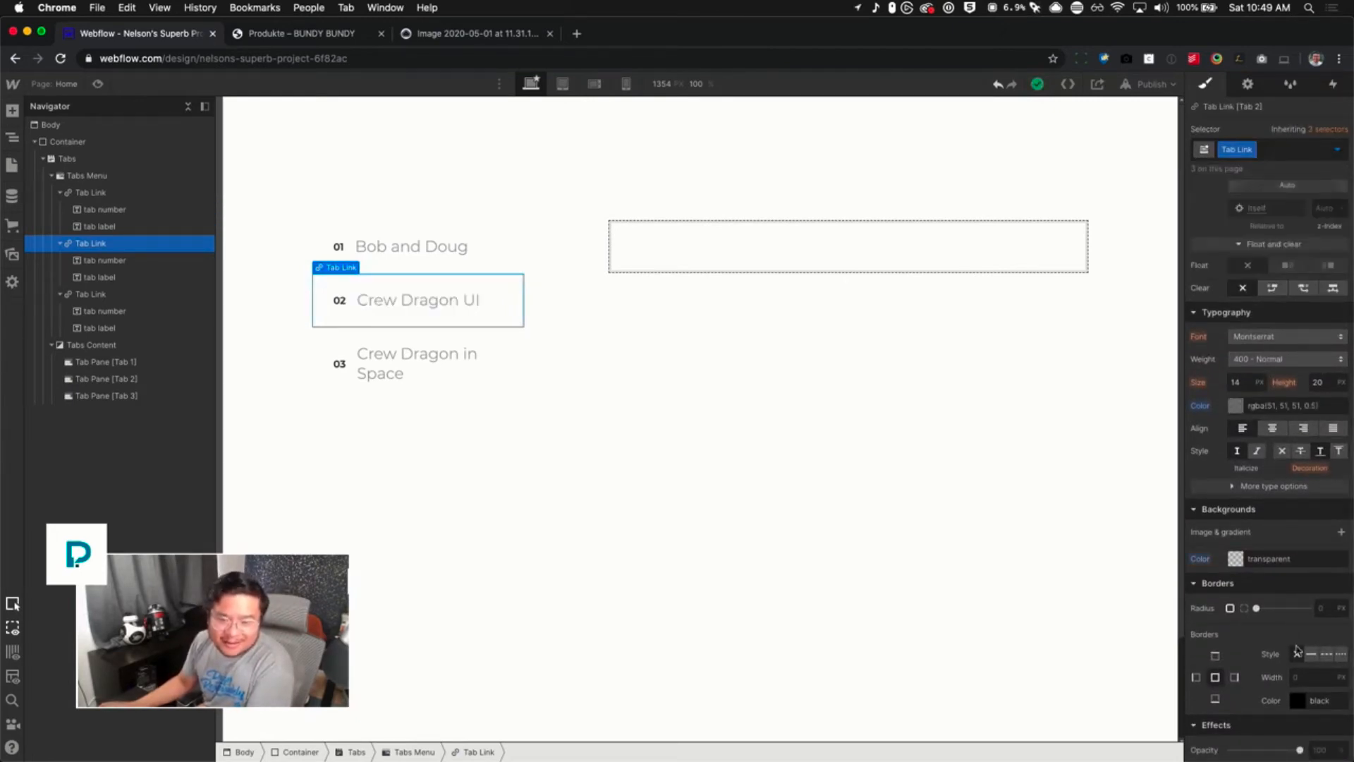
{"action": "scroll", "coordinate": [1326, 564], "scroll_direction": "down", "scroll_amount": 4}
{"action": "left_click", "coordinate": [1341, 667]}
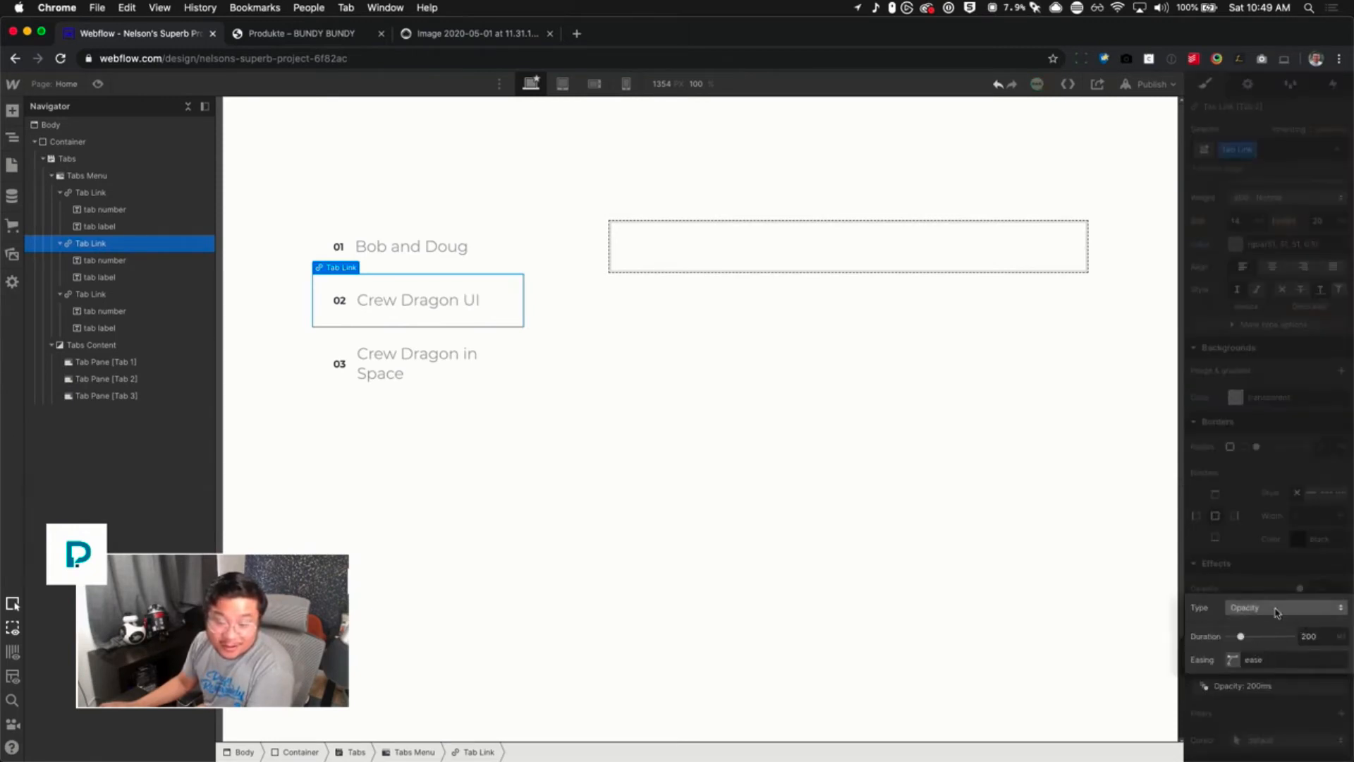
{"action": "left_click", "coordinate": [1277, 608]}
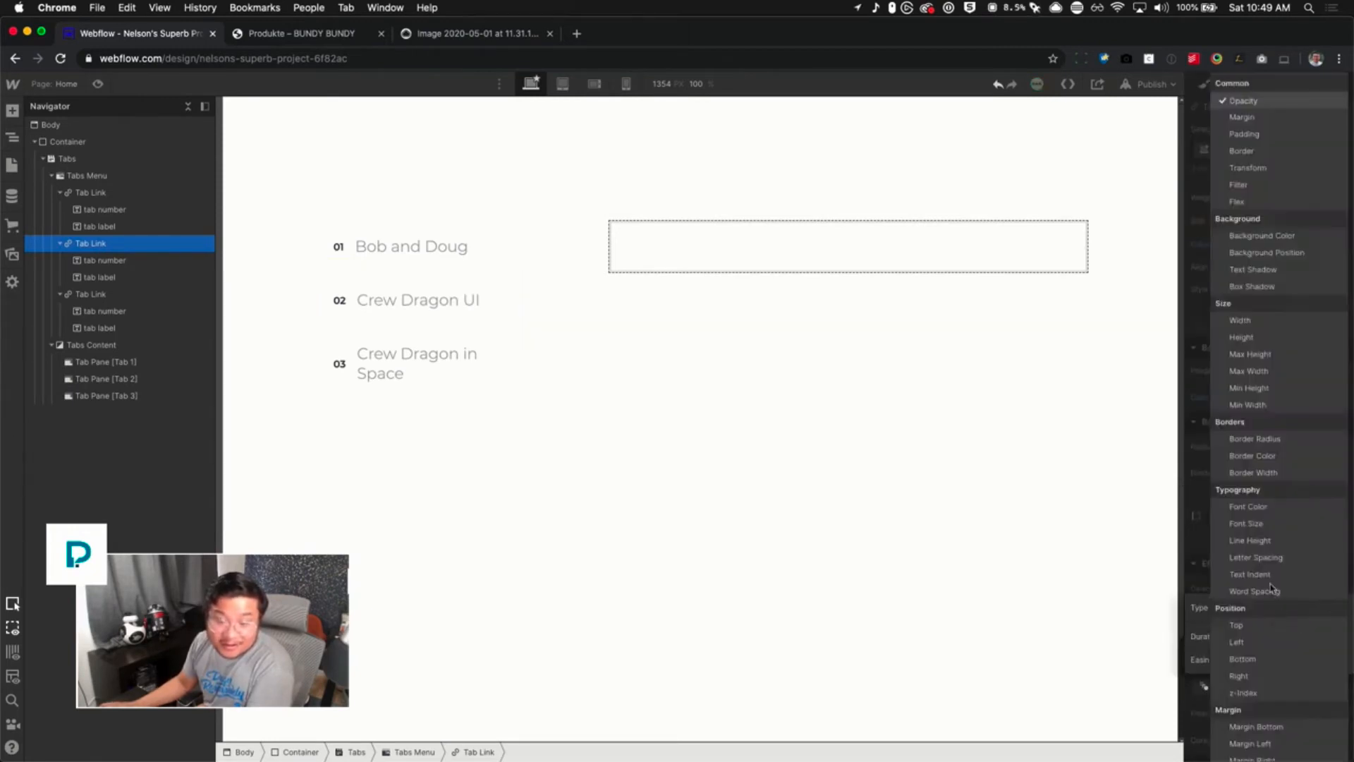
{"action": "left_click", "coordinate": [1274, 507]}
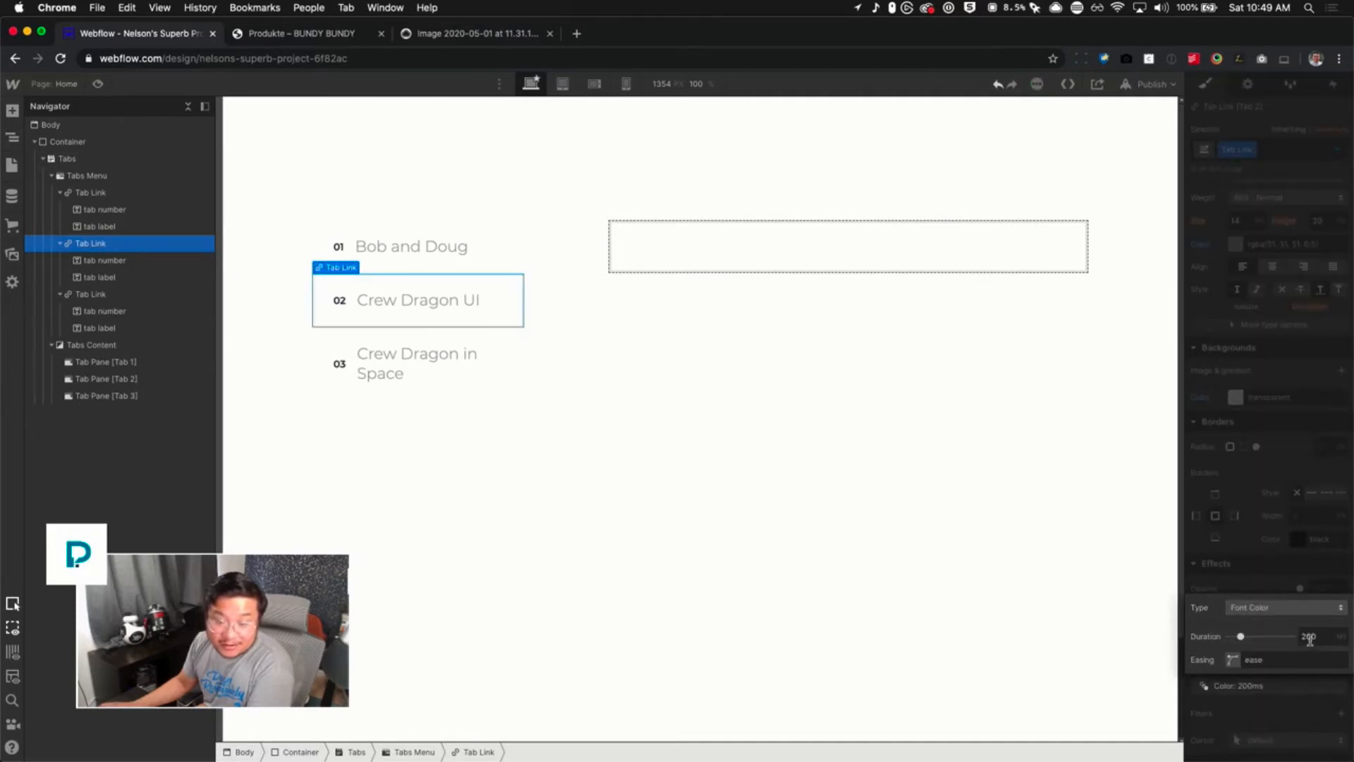
{"action": "left_click", "coordinate": [1289, 573]}
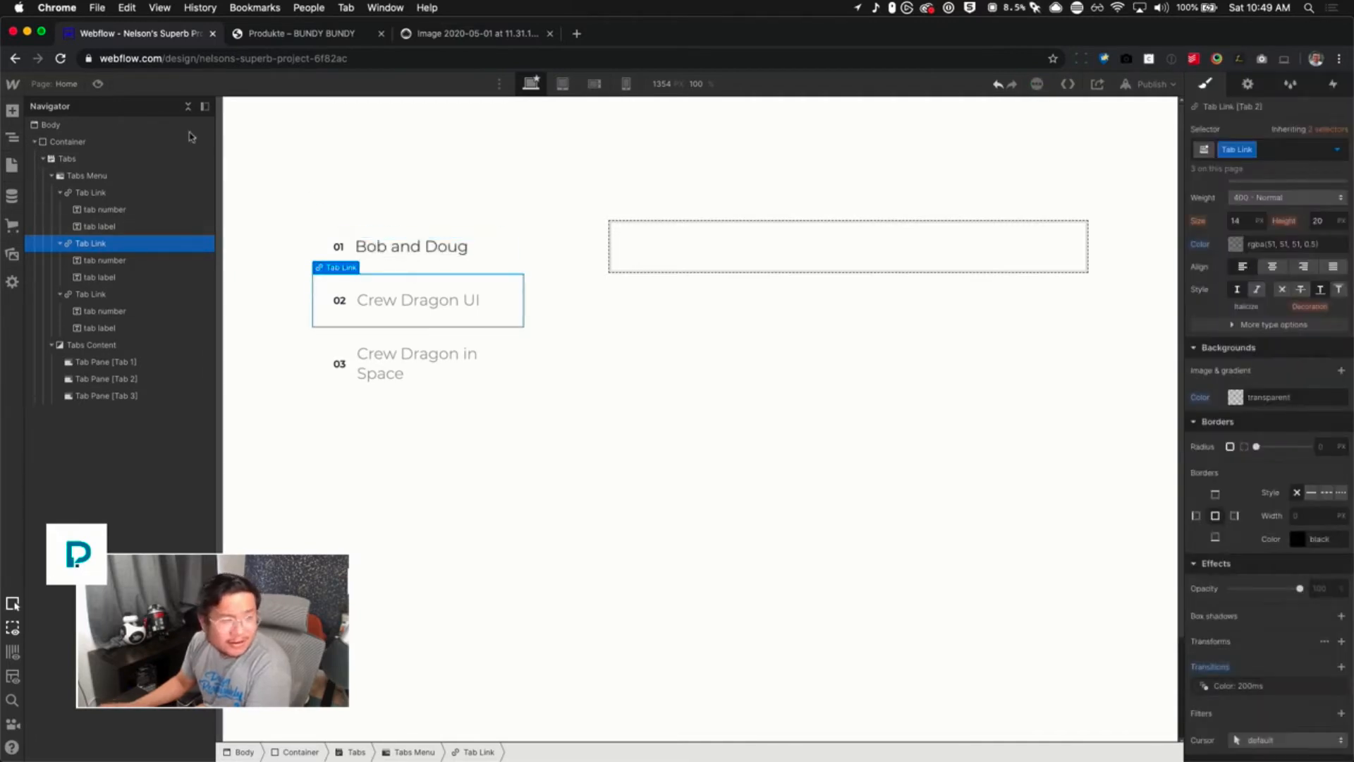
{"action": "left_click", "coordinate": [98, 83]}
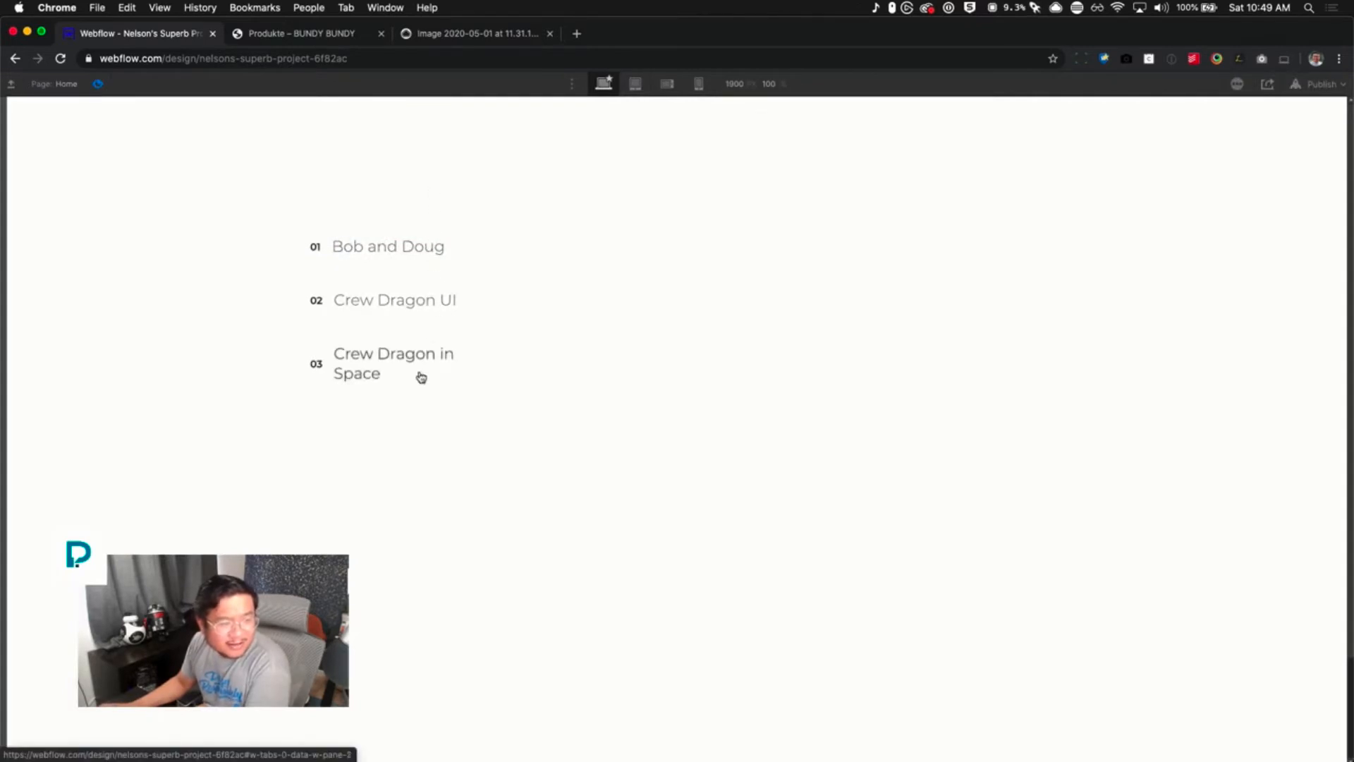
{"action": "left_click", "coordinate": [99, 84]}
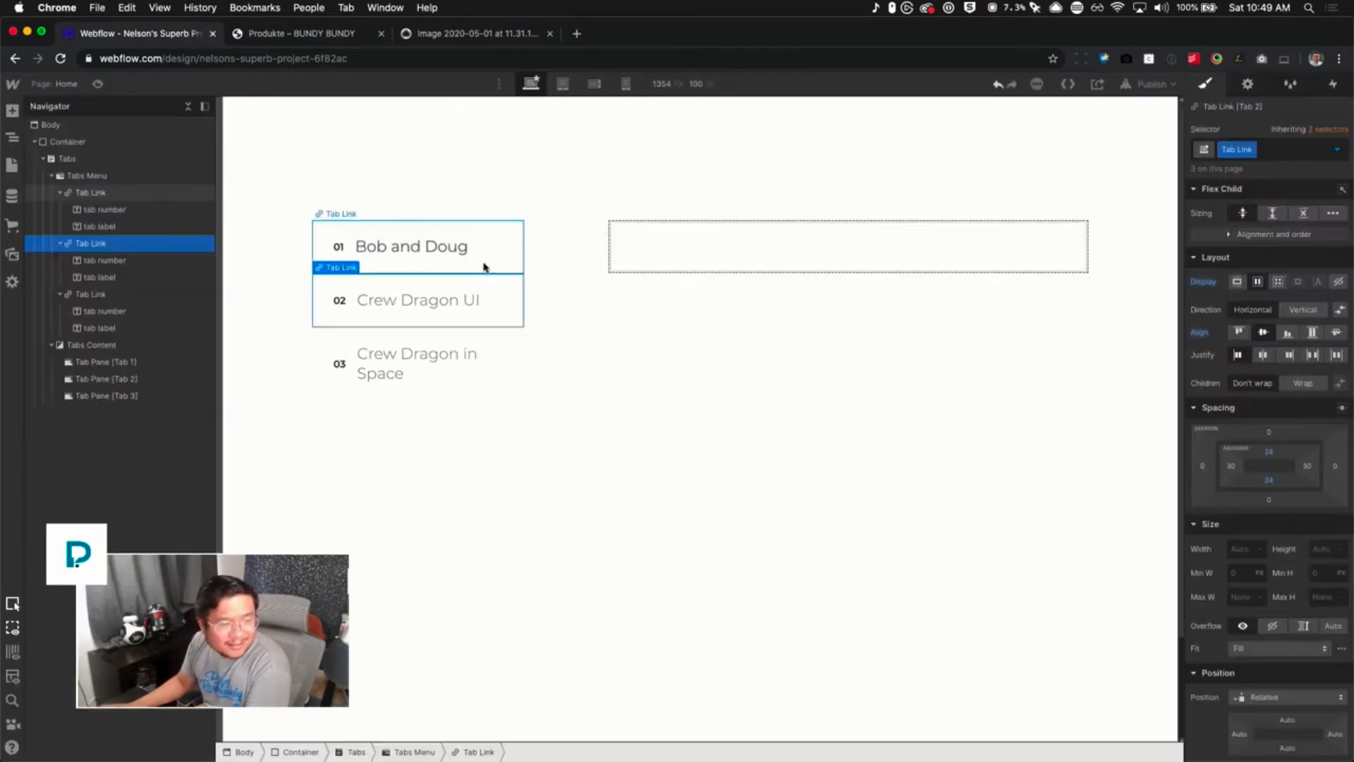
Set the font color of the Tab Link's Current state to #333 at full opacity
{"action": "left_click", "coordinate": [506, 263]}
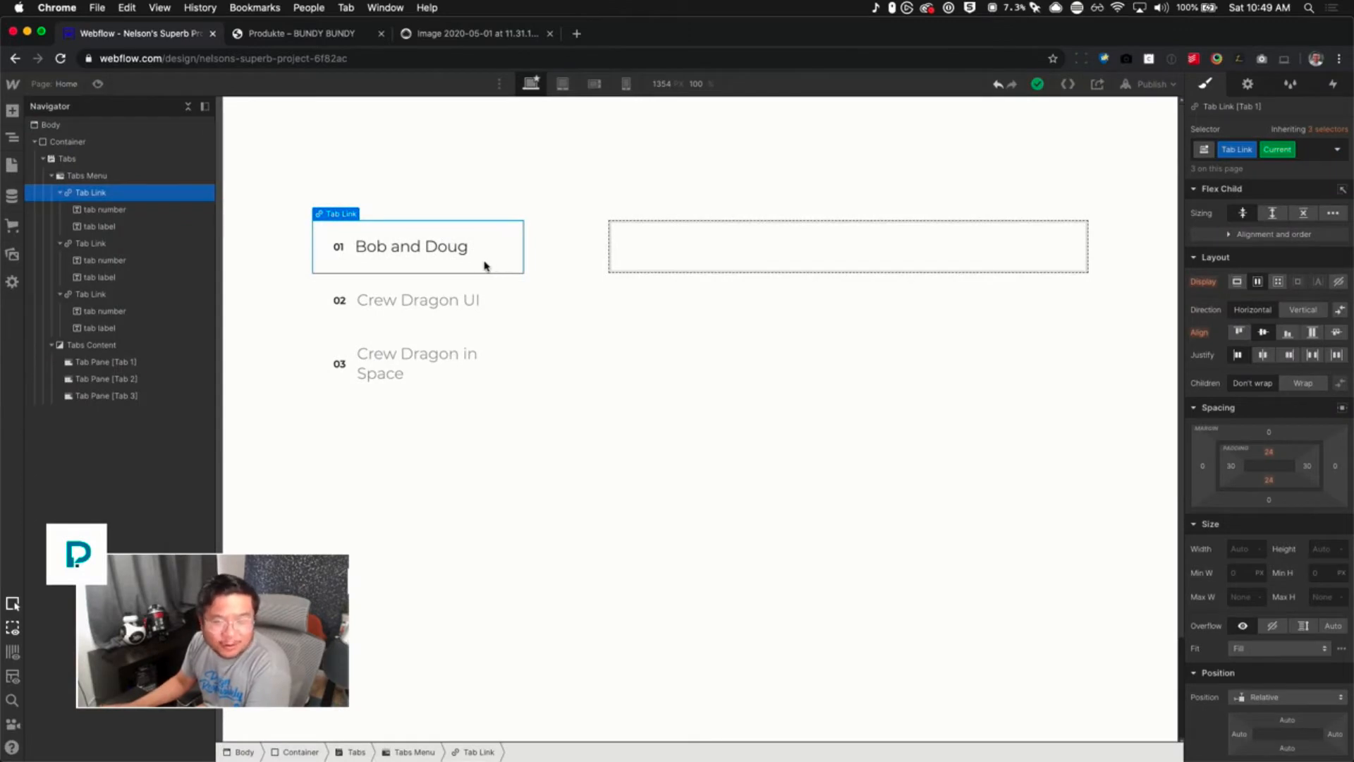
{"action": "scroll", "coordinate": [1252, 505], "scroll_direction": "down", "scroll_amount": 5}
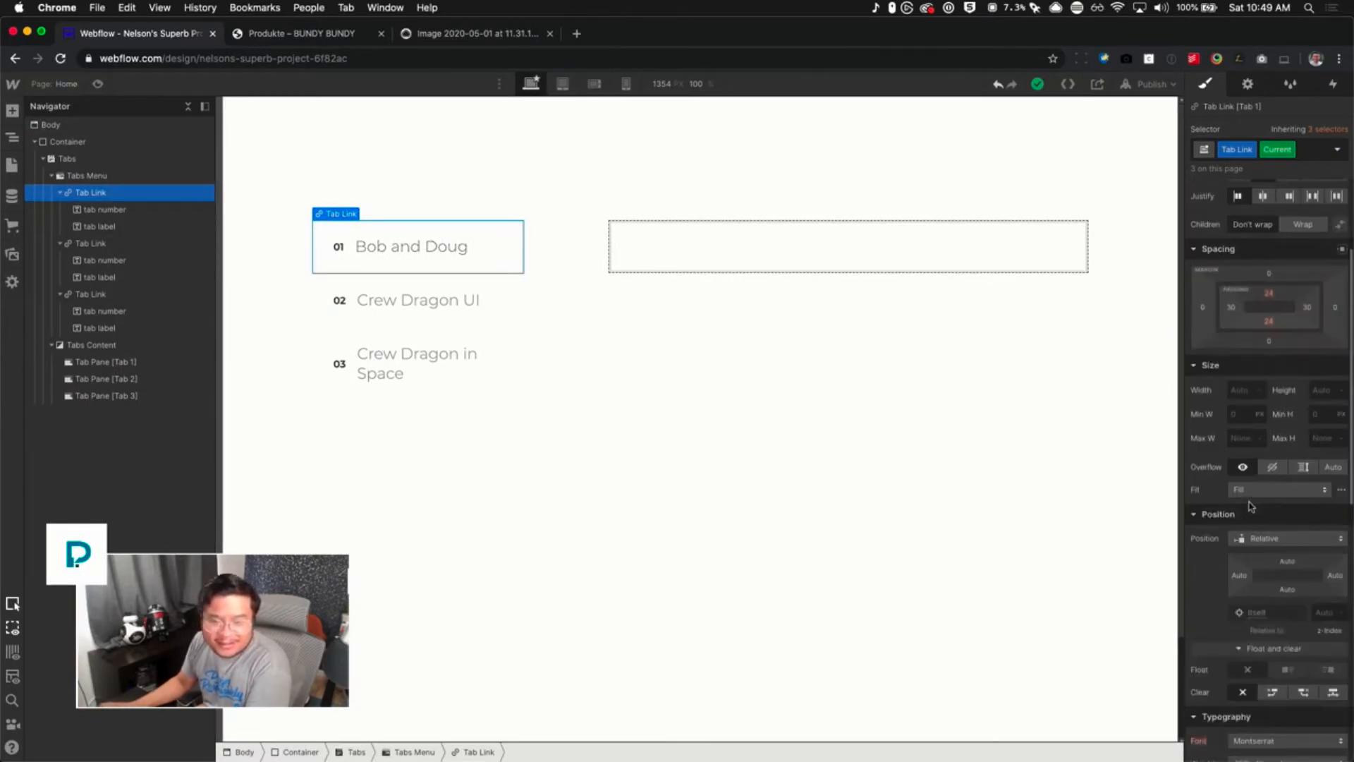
{"action": "scroll", "coordinate": [1250, 505], "scroll_direction": "down", "scroll_amount": 2}
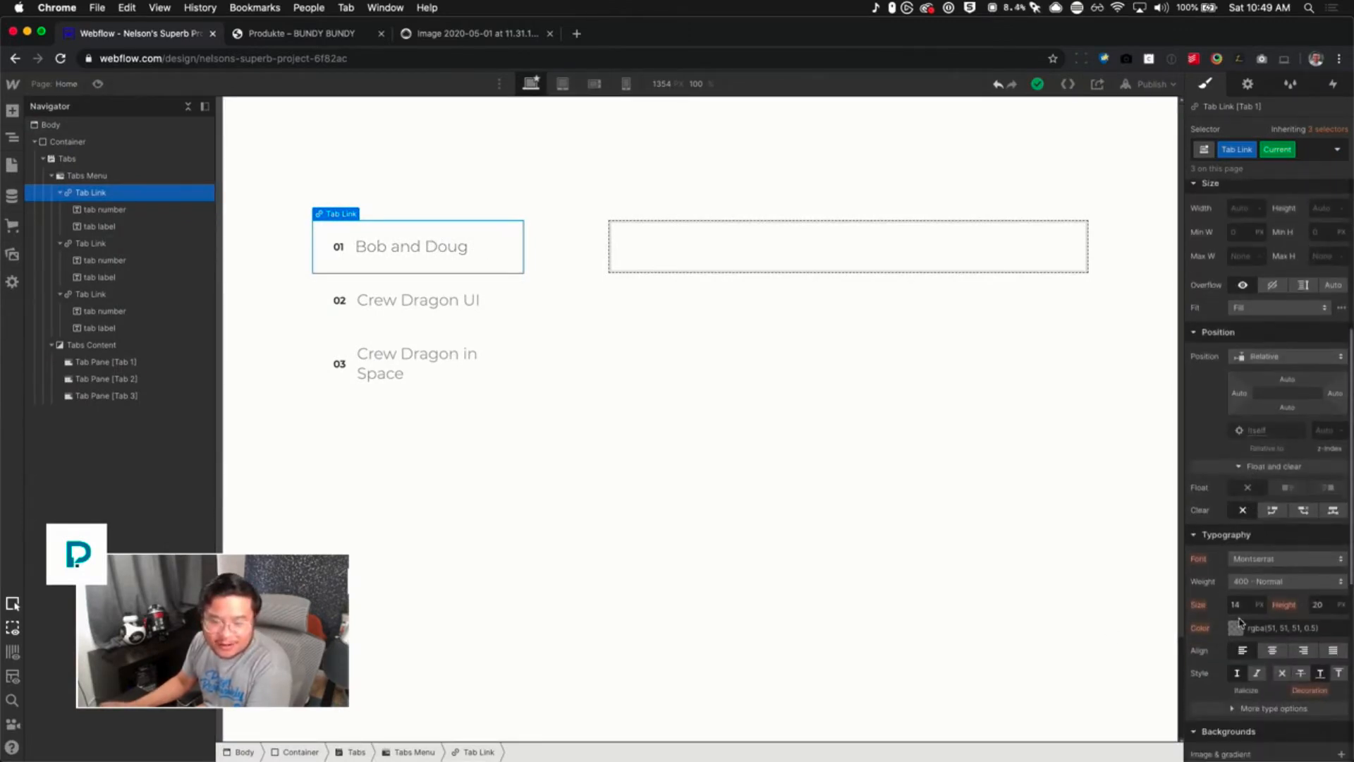
{"action": "left_click", "coordinate": [1237, 628]}
{"action": "left_click_drag", "start_coordinate": [1284, 530], "coordinate": [1349, 534]}
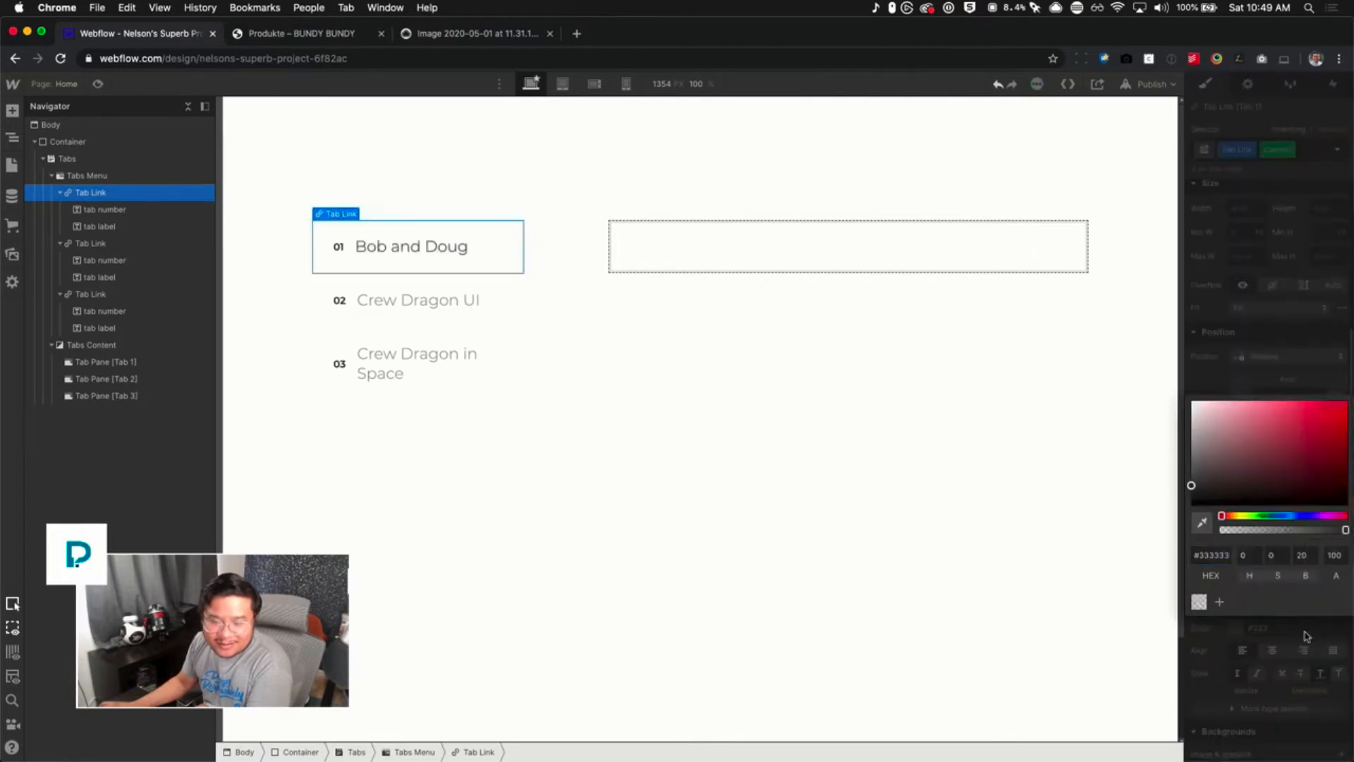
{"action": "left_click", "coordinate": [1283, 660]}
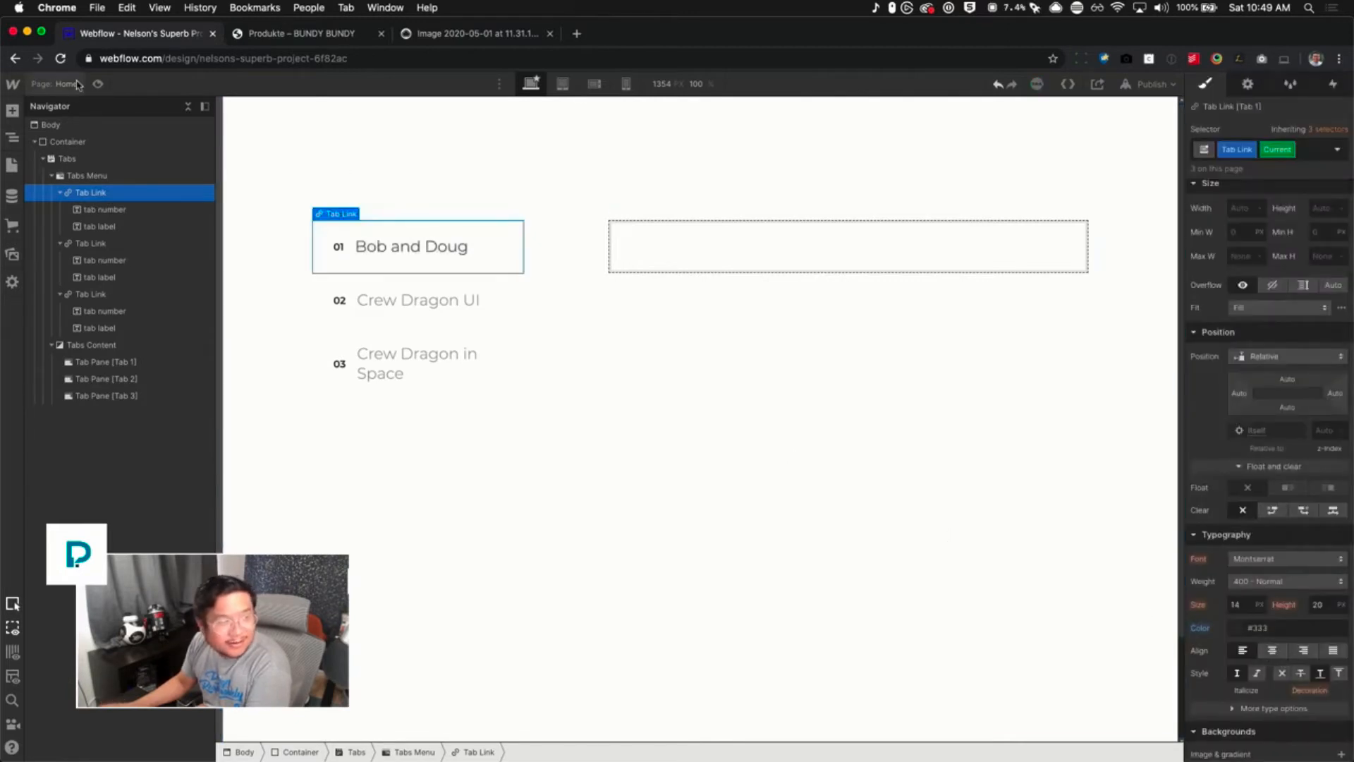
Preview the page and switch between the Crew Dragon UI and Bob and Doug tabs to check their active styling
{"action": "key", "text": "super+shift+p"}
{"action": "left_click", "coordinate": [413, 301]}
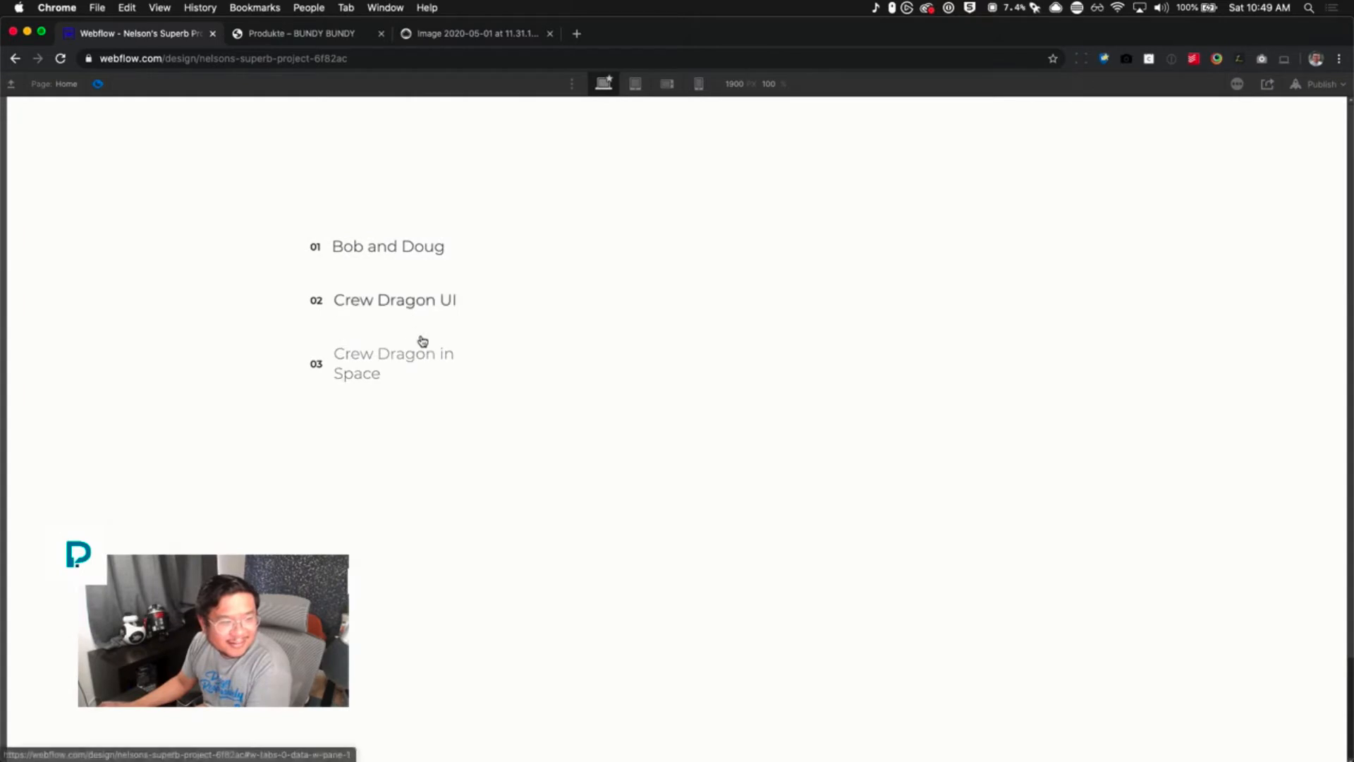
{"action": "left_click", "coordinate": [439, 253]}
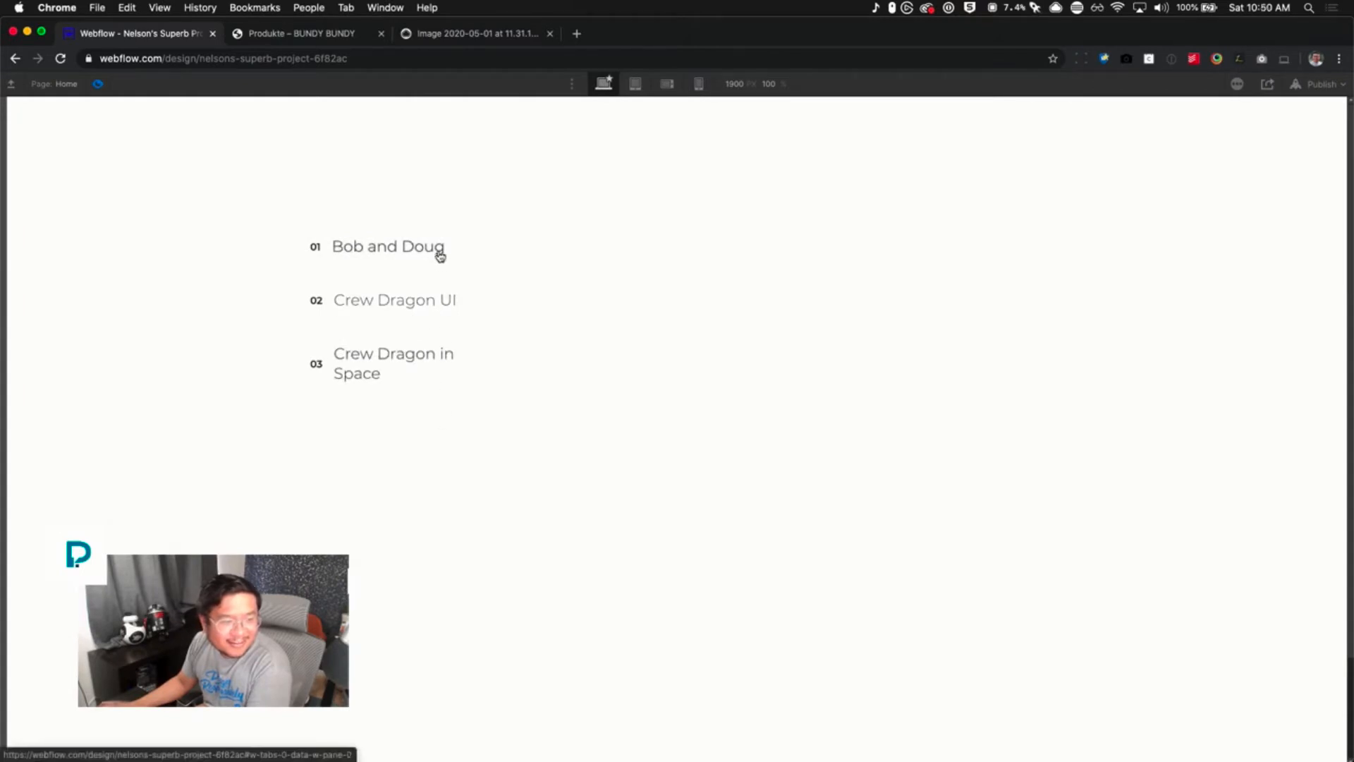
{"action": "left_click", "coordinate": [99, 84]}
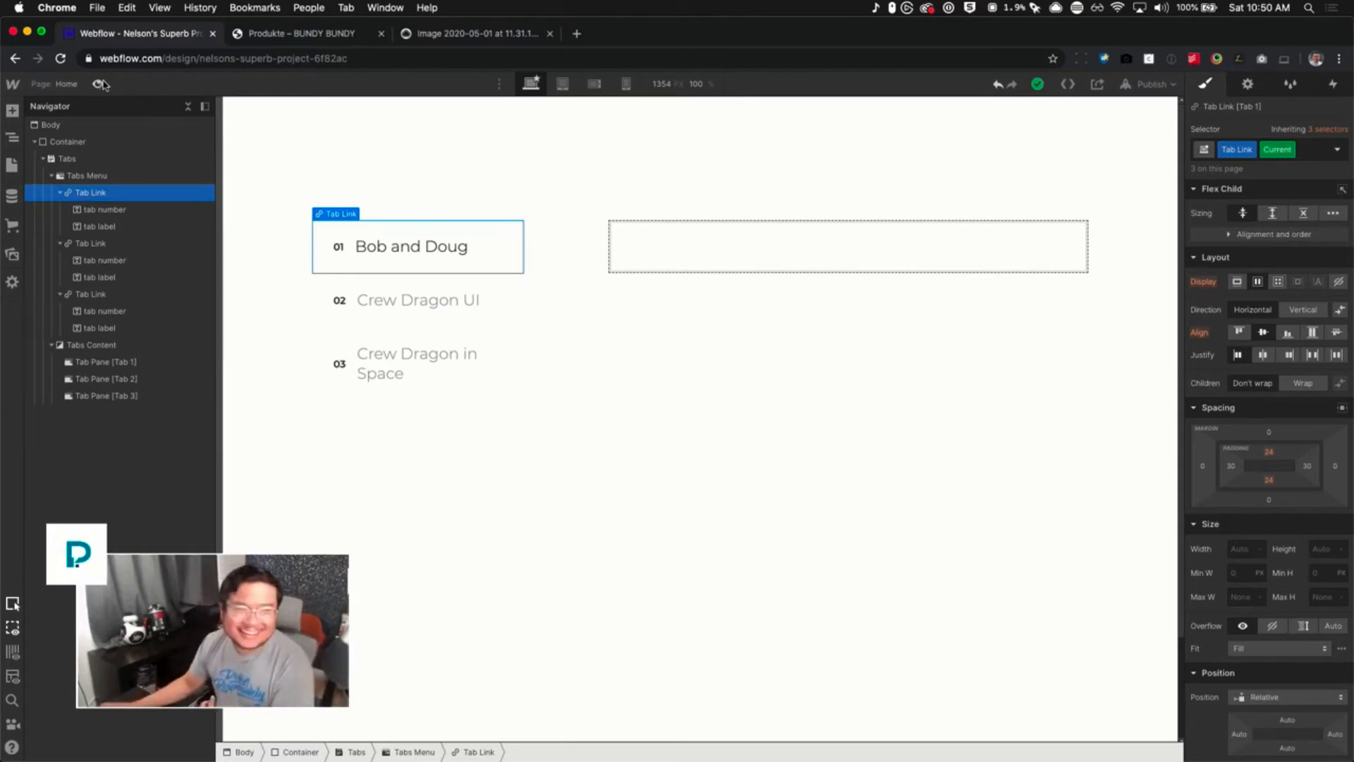
Select the Tab 1 pane and examine the product panel on the BUNDY BUNDY page for comparison
{"action": "left_click", "coordinate": [668, 332]}
{"action": "left_click", "coordinate": [716, 239]}
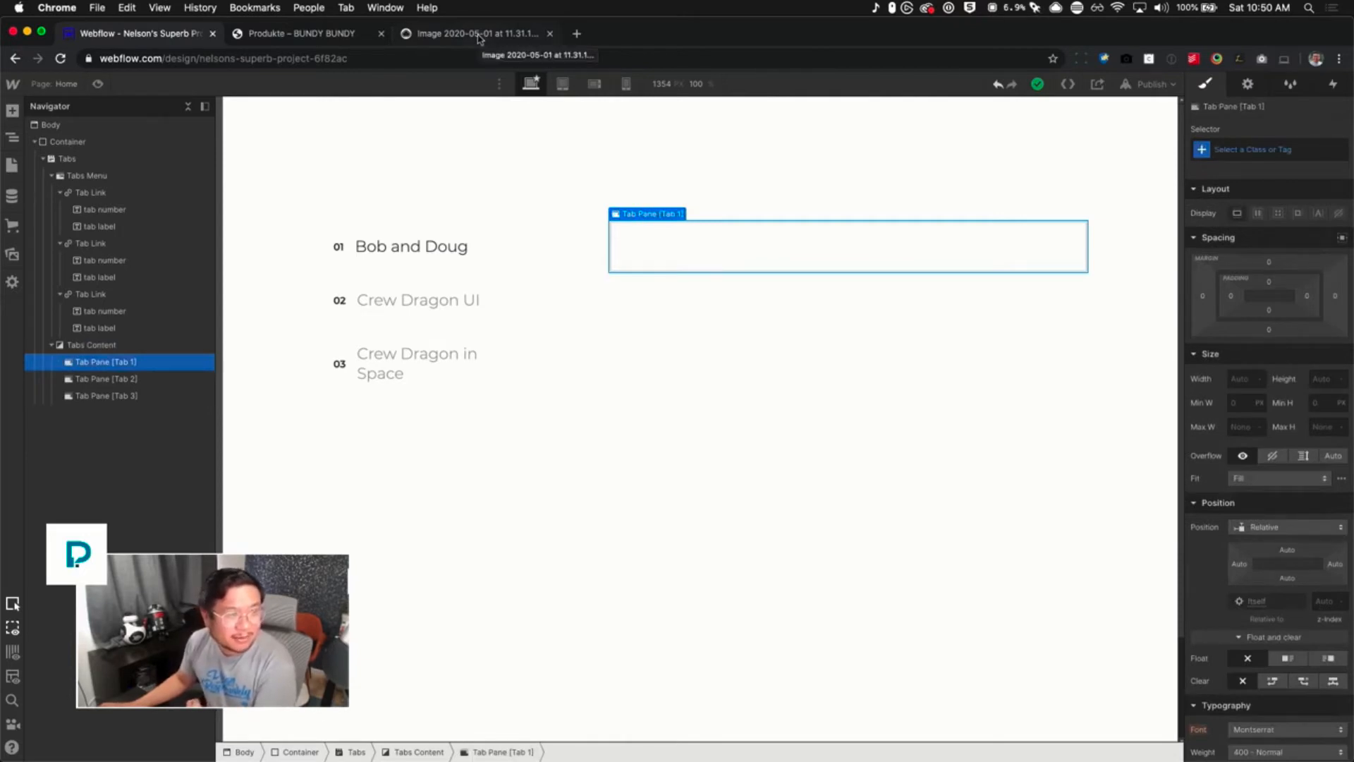
{"action": "left_click", "coordinate": [309, 36]}
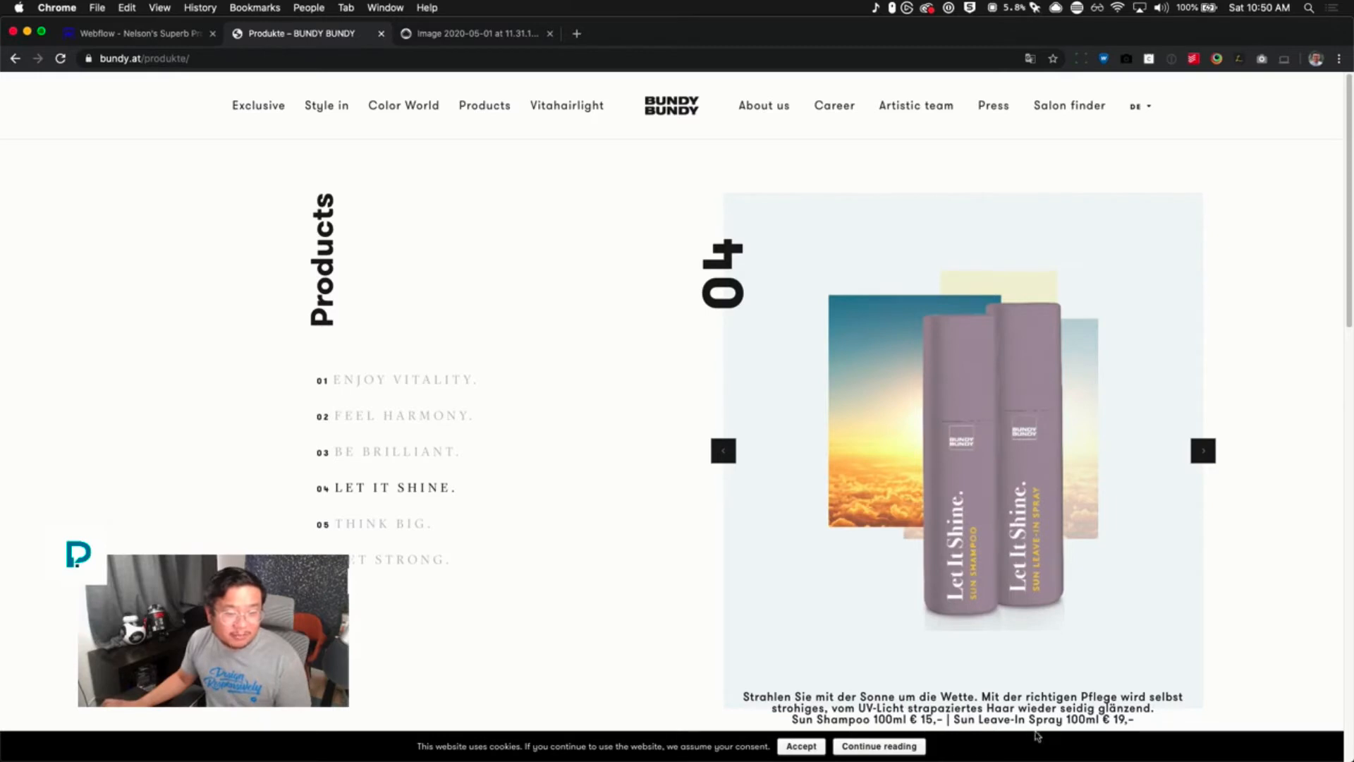
{"action": "left_click", "coordinate": [121, 38]}
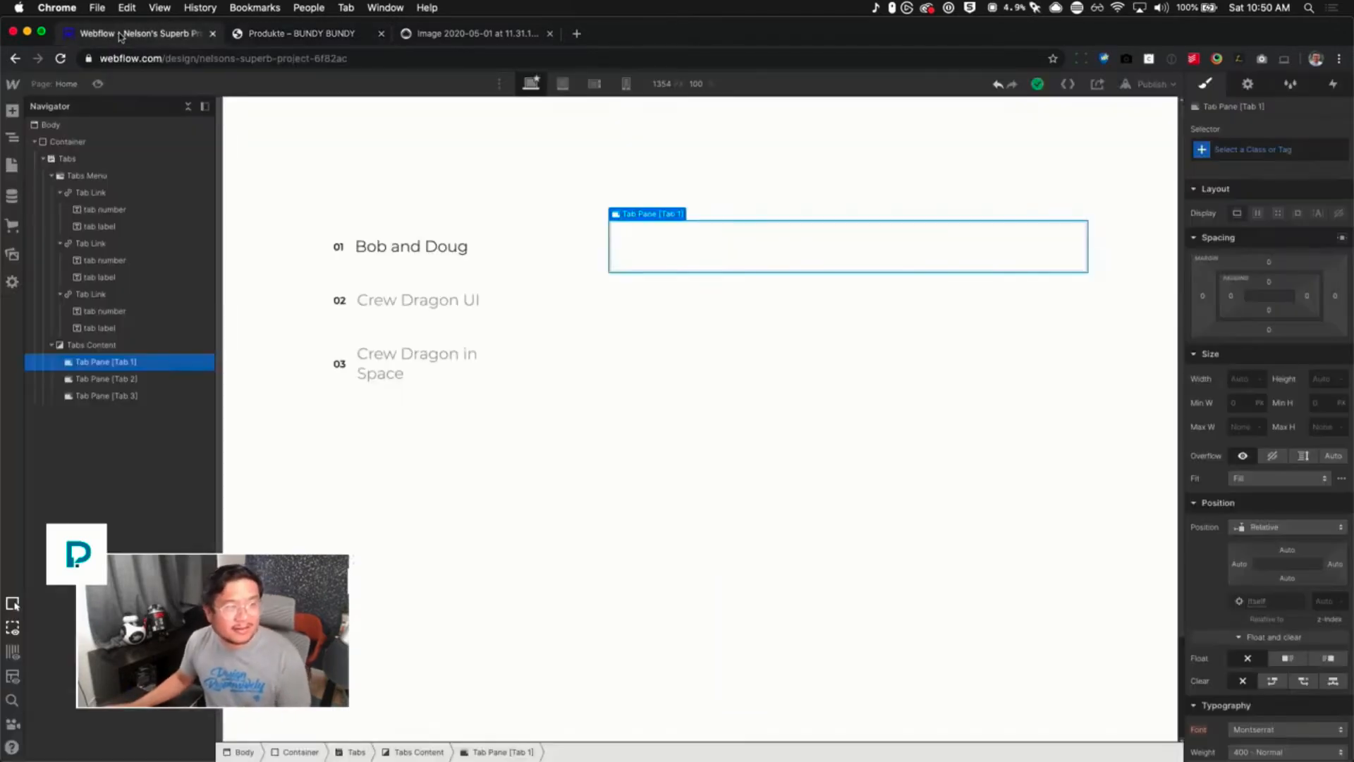
Set the Tab 1 pane's padding to 42 px on all four sides
{"action": "key", "text": "a"}
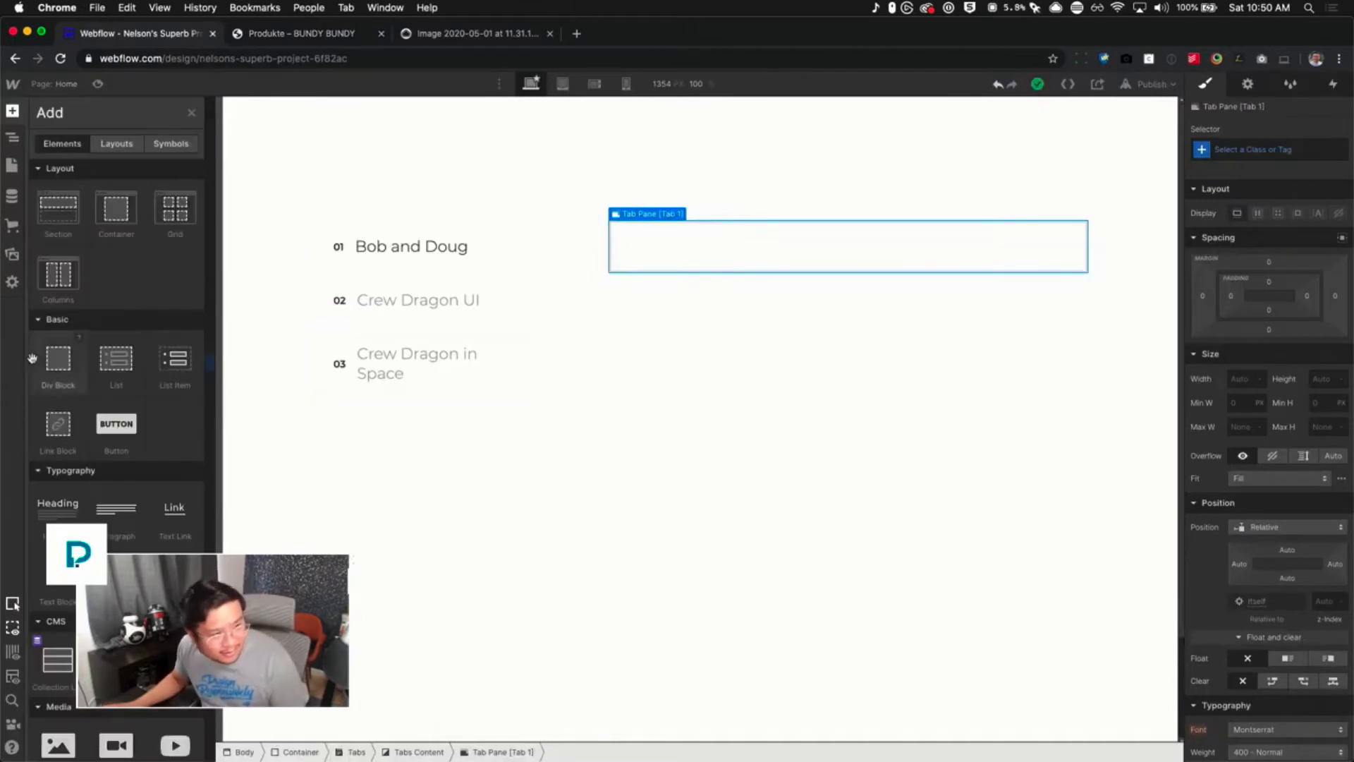
{"action": "key", "text": "z"}
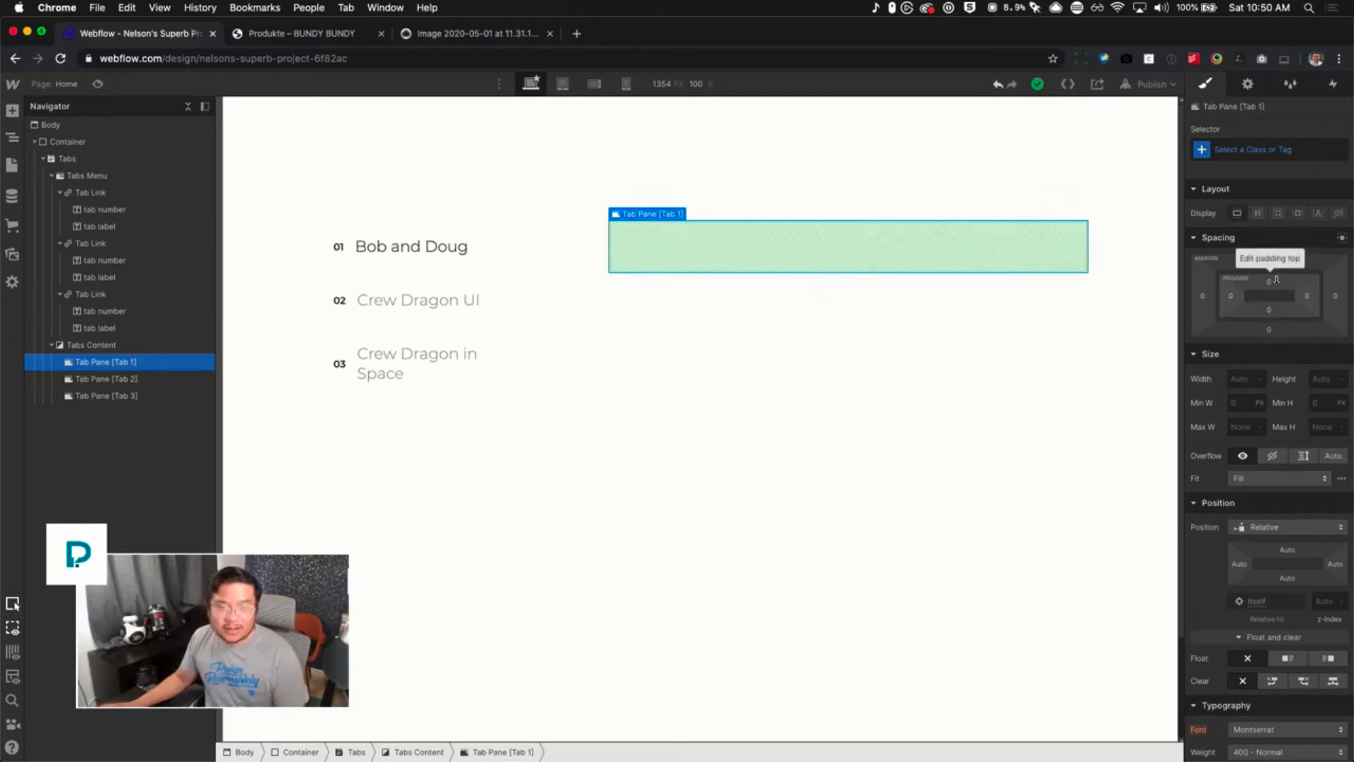
{"action": "left_click_drag", "start_coordinate": [1276, 280], "coordinate": [1283, 310]}
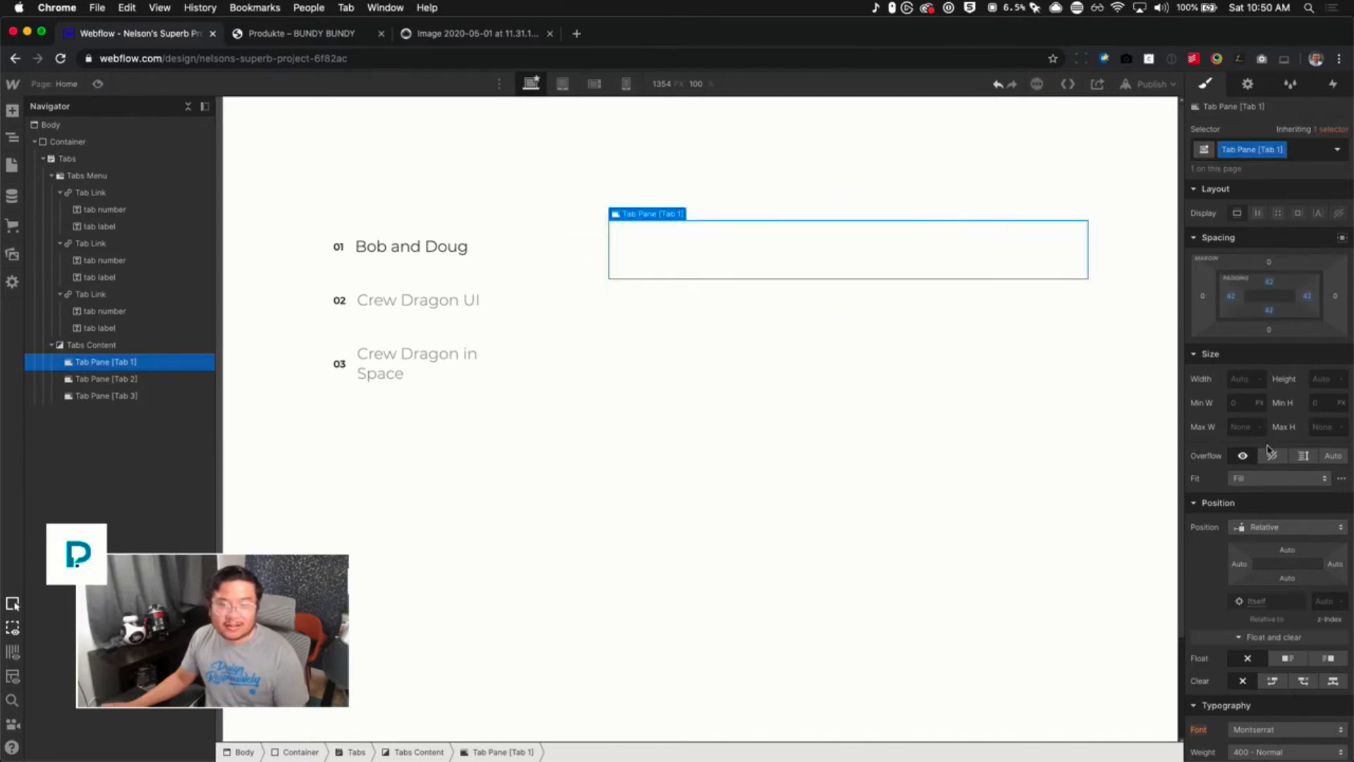
Set the Tab 1 pane's background color to #eee
{"action": "scroll", "coordinate": [1263, 508], "scroll_direction": "down", "scroll_amount": 4}
{"action": "scroll", "coordinate": [1261, 571], "scroll_direction": "down", "scroll_amount": 4}
{"action": "left_click", "coordinate": [1236, 397]}
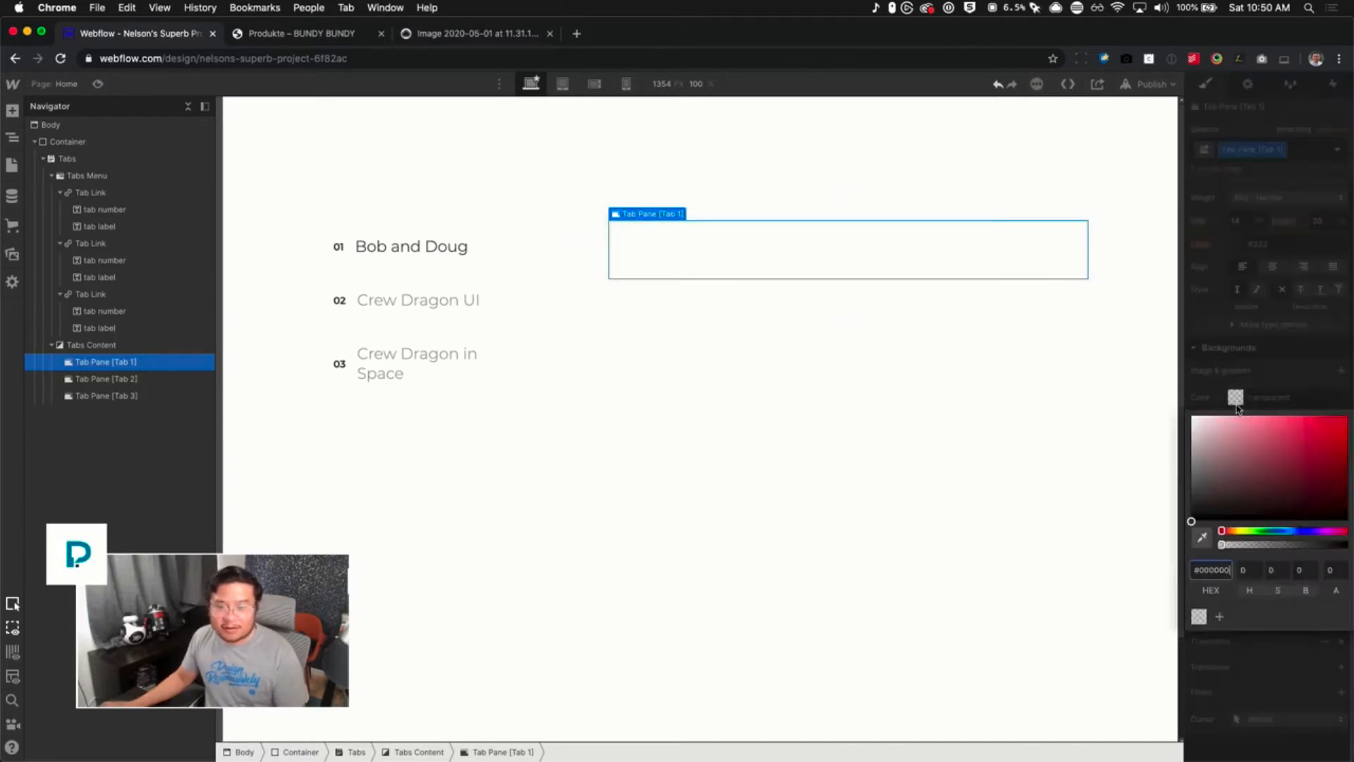
{"action": "left_click_drag", "start_coordinate": [1228, 481], "coordinate": [1129, 422]}
{"action": "left_click", "coordinate": [1271, 341]}
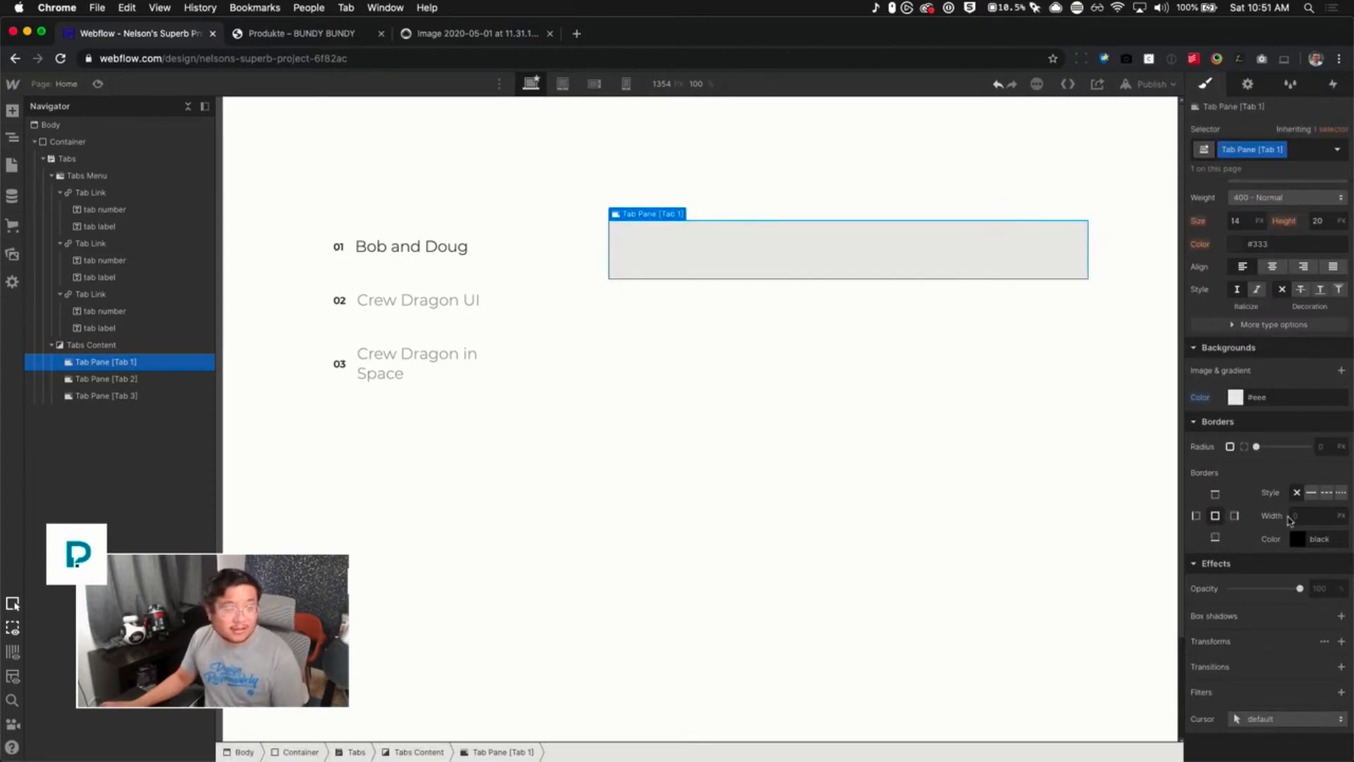
Give the Tab 1 pane a solid top border in the blue color #108fff
{"action": "left_click", "coordinate": [1218, 494]}
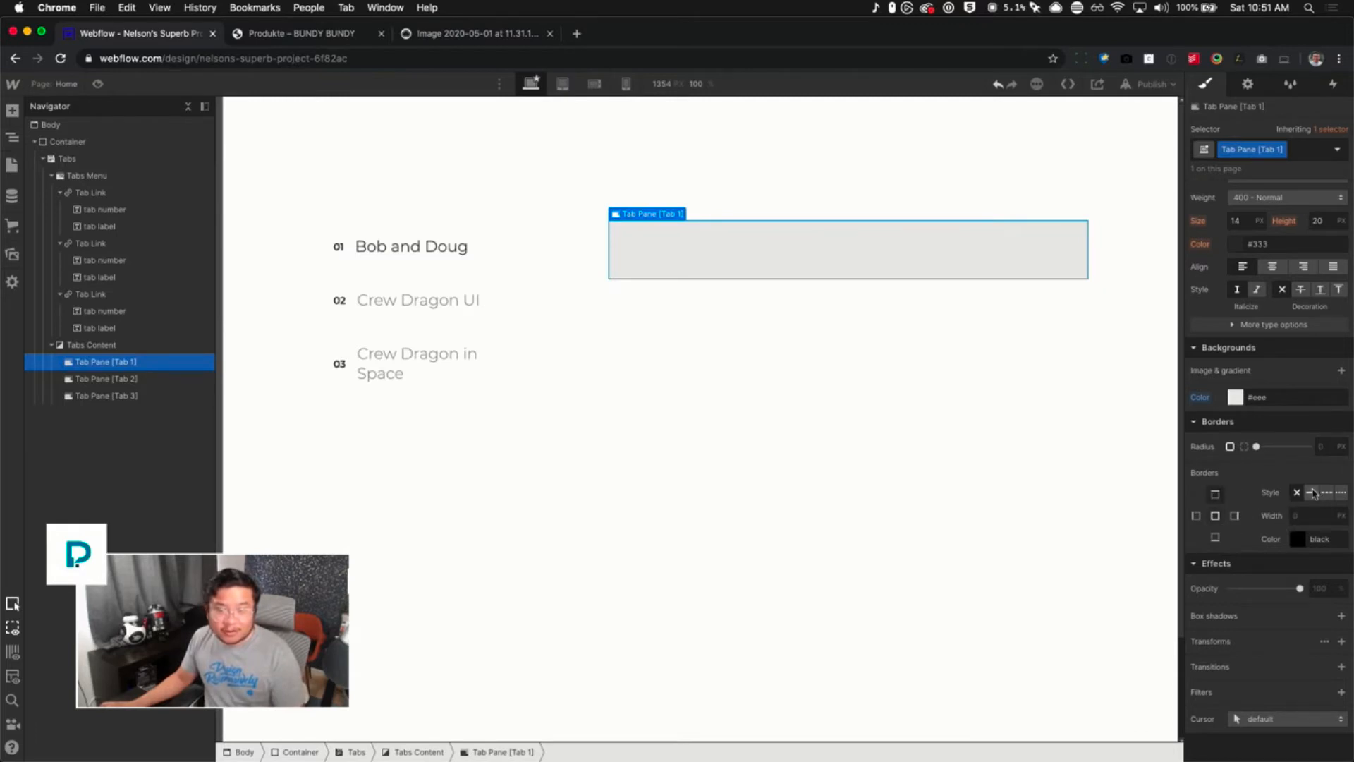
{"action": "left_click", "coordinate": [1313, 493]}
{"action": "left_click", "coordinate": [1298, 539]}
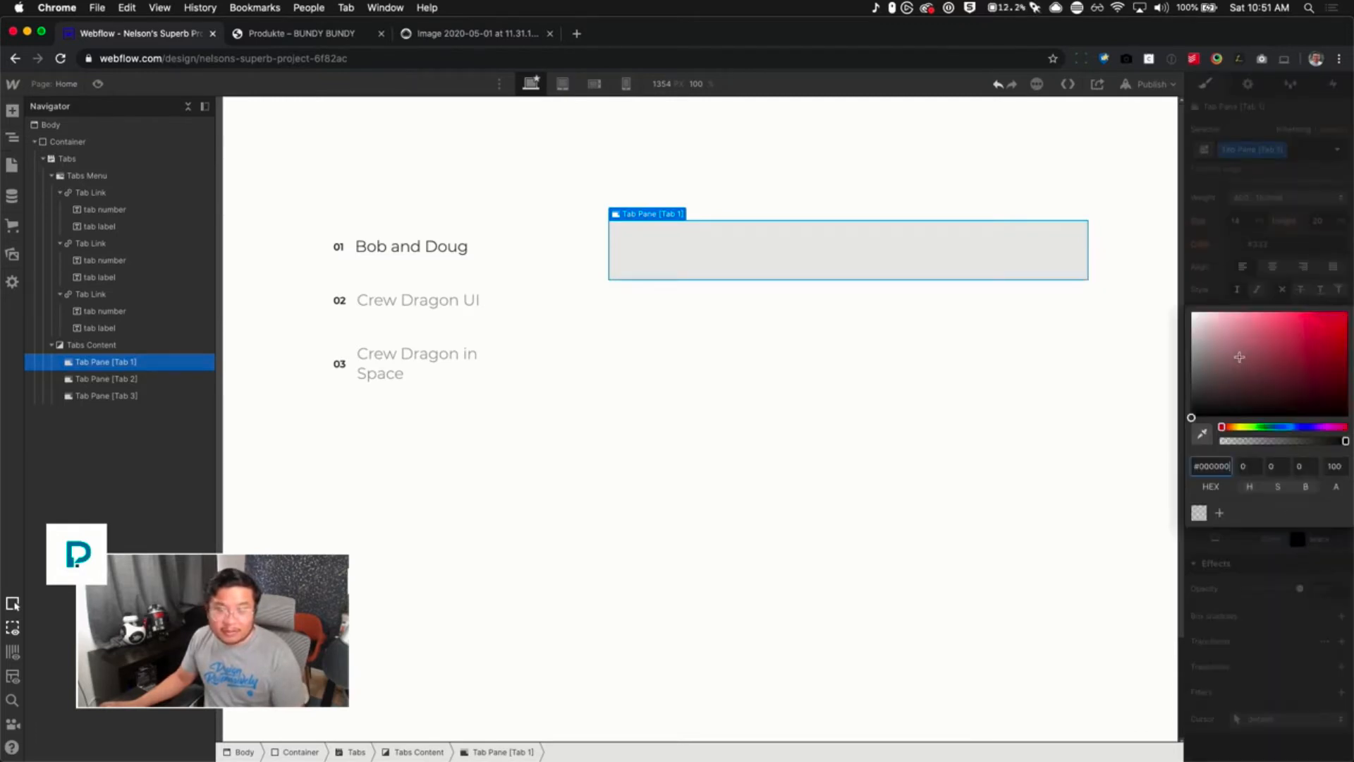
{"action": "left_click_drag", "start_coordinate": [1239, 357], "coordinate": [1156, 376]}
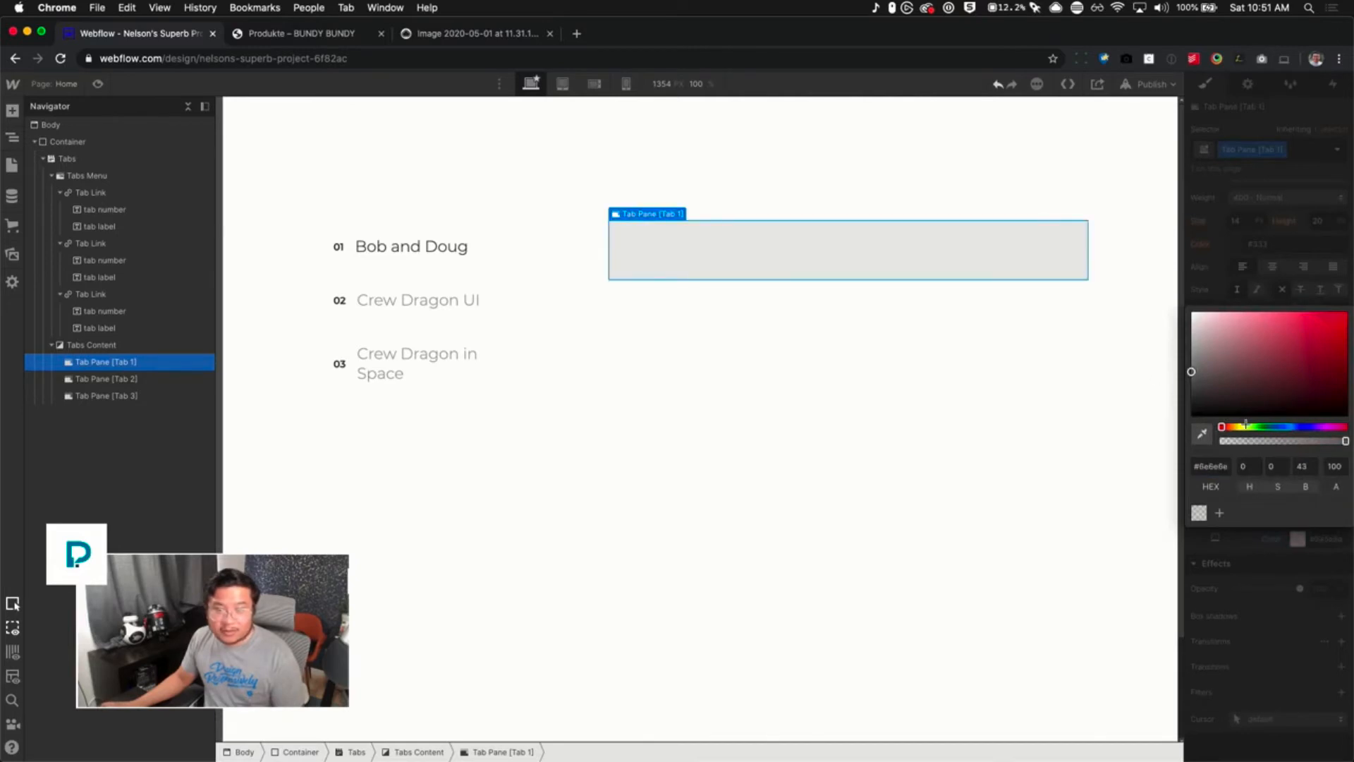
{"action": "left_click_drag", "start_coordinate": [1277, 428], "coordinate": [1294, 426]}
{"action": "left_click_drag", "start_coordinate": [1262, 317], "coordinate": [1338, 296]}
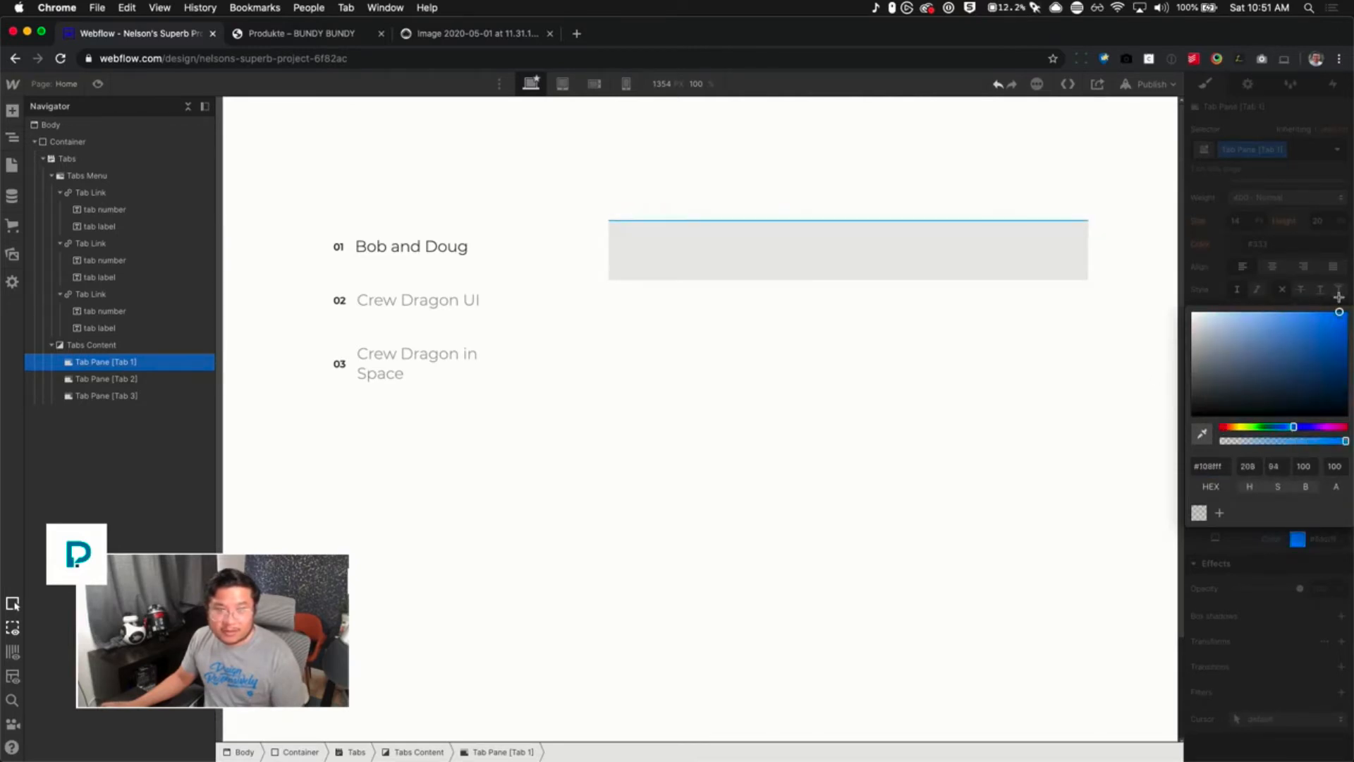
{"action": "left_click_drag", "start_coordinate": [1341, 345], "coordinate": [1339, 252]}
{"action": "left_click", "coordinate": [1339, 252]}
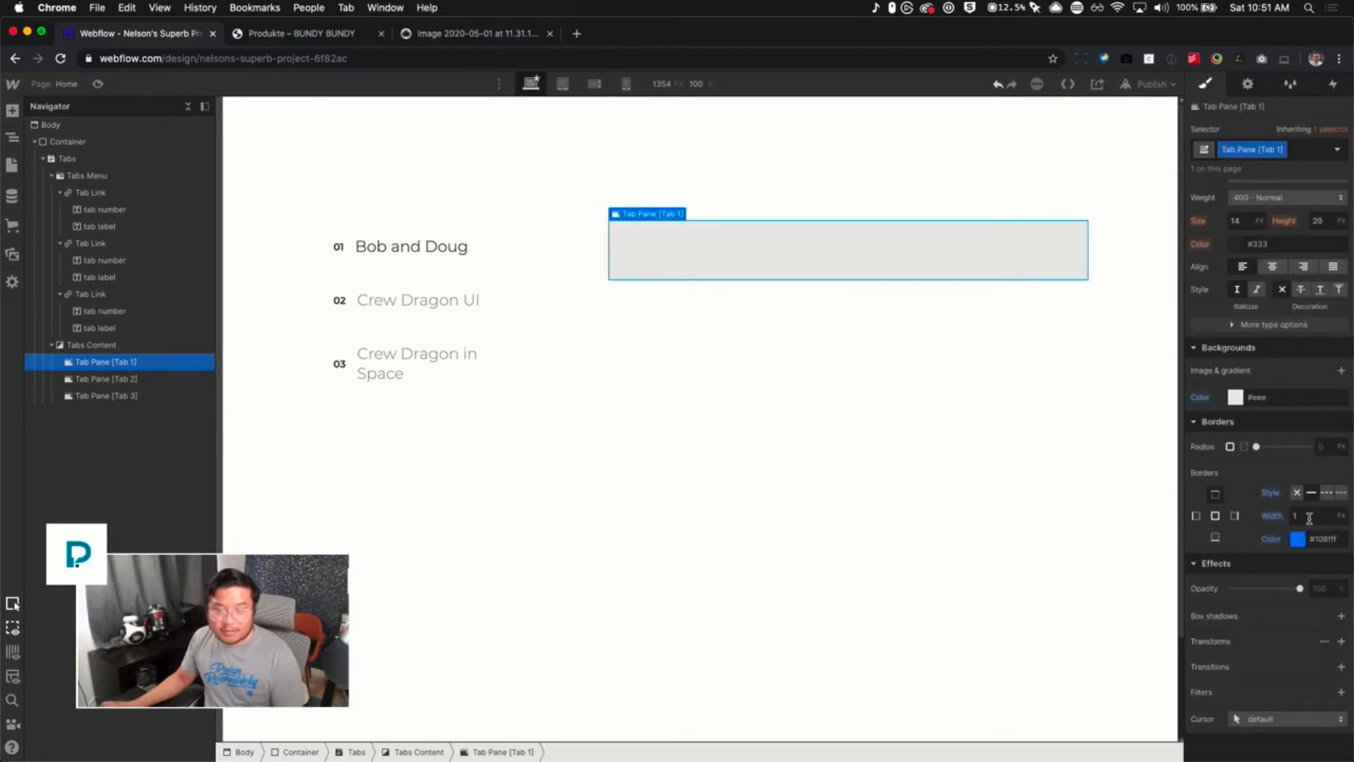
{"action": "left_click", "coordinate": [1309, 519]}
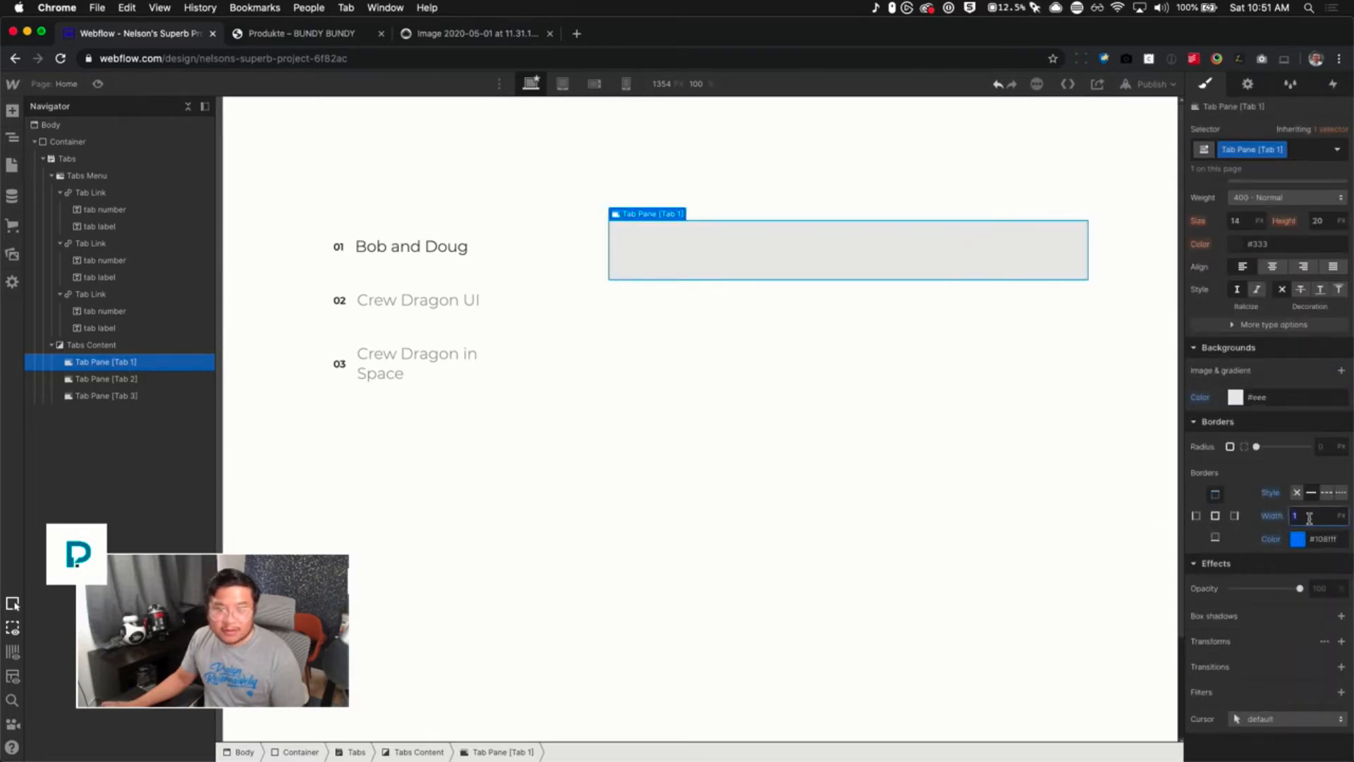
Search Google for "spacex blue" in a separate browser tab, then close that tab
{"action": "left_click", "coordinate": [577, 33]}
{"action": "type", "text": "secpacex blue"}
{"action": "key", "text": "Return"}
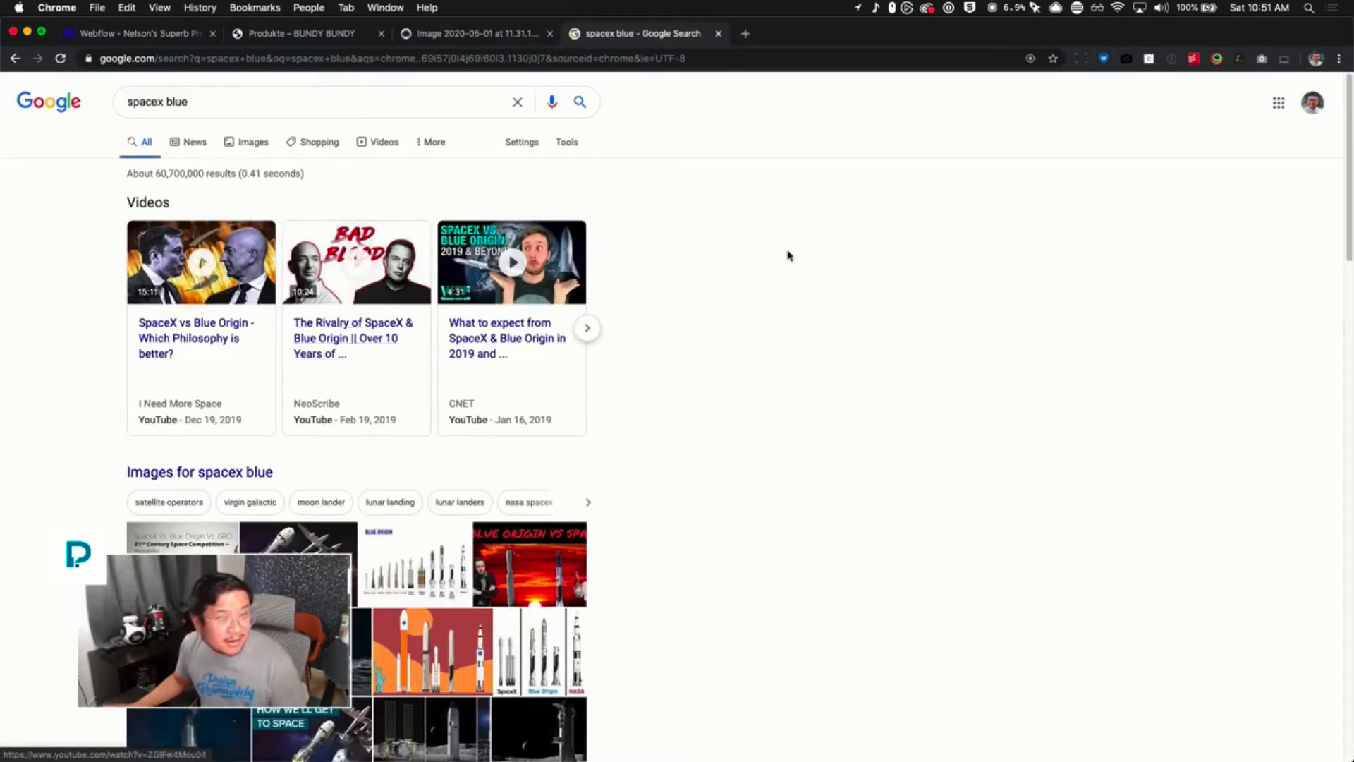
{"action": "key", "text": "super+w"}
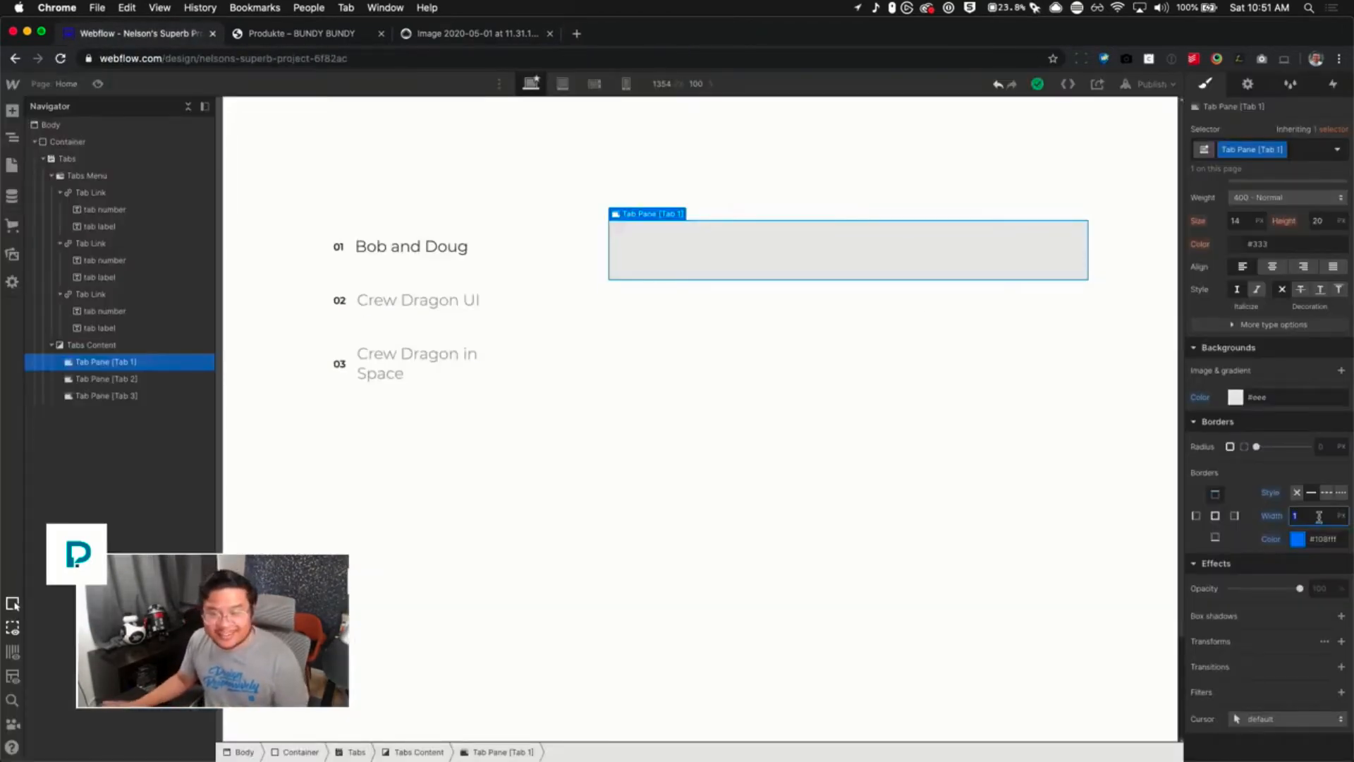
Set the Tab 1 pane's top border width to 5 px and add a matching solid blue 5 px right border
{"action": "type", "text": "5"}
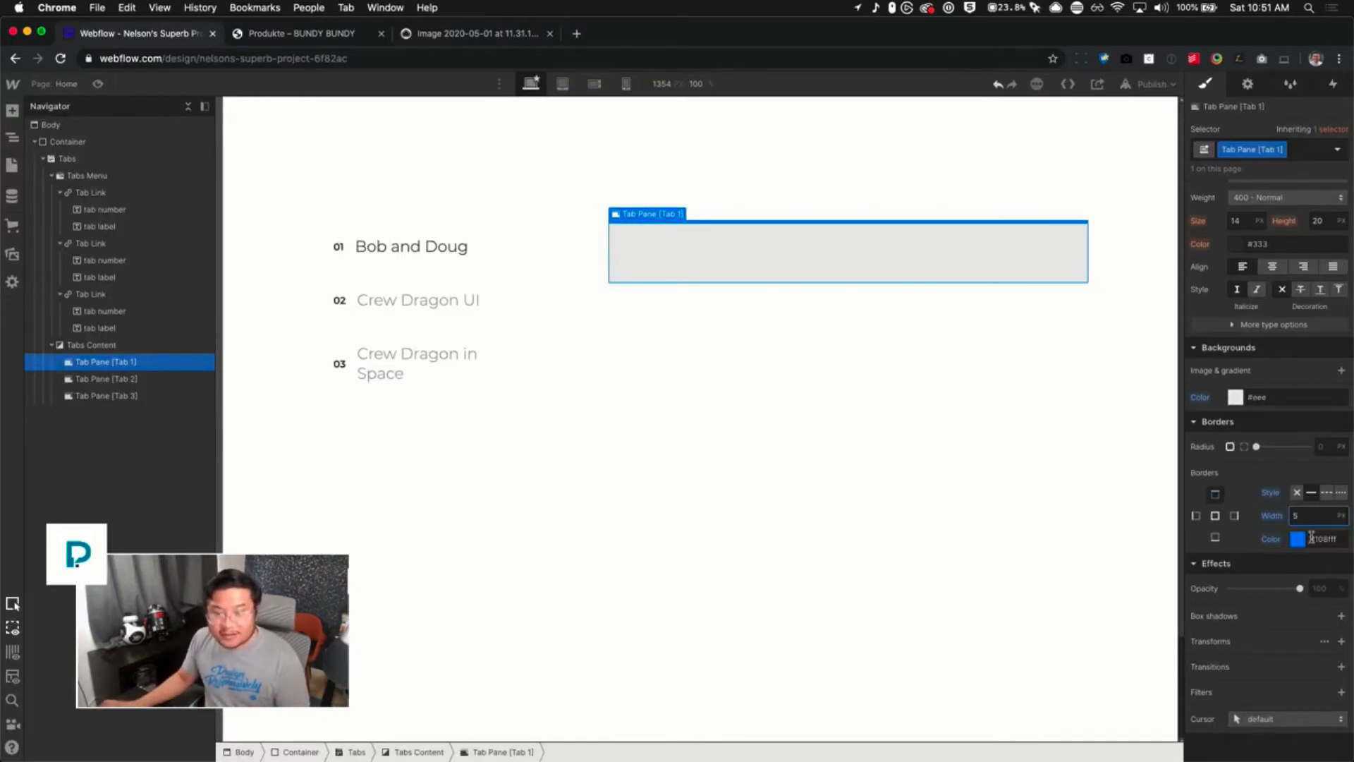
{"action": "left_click", "coordinate": [1235, 517]}
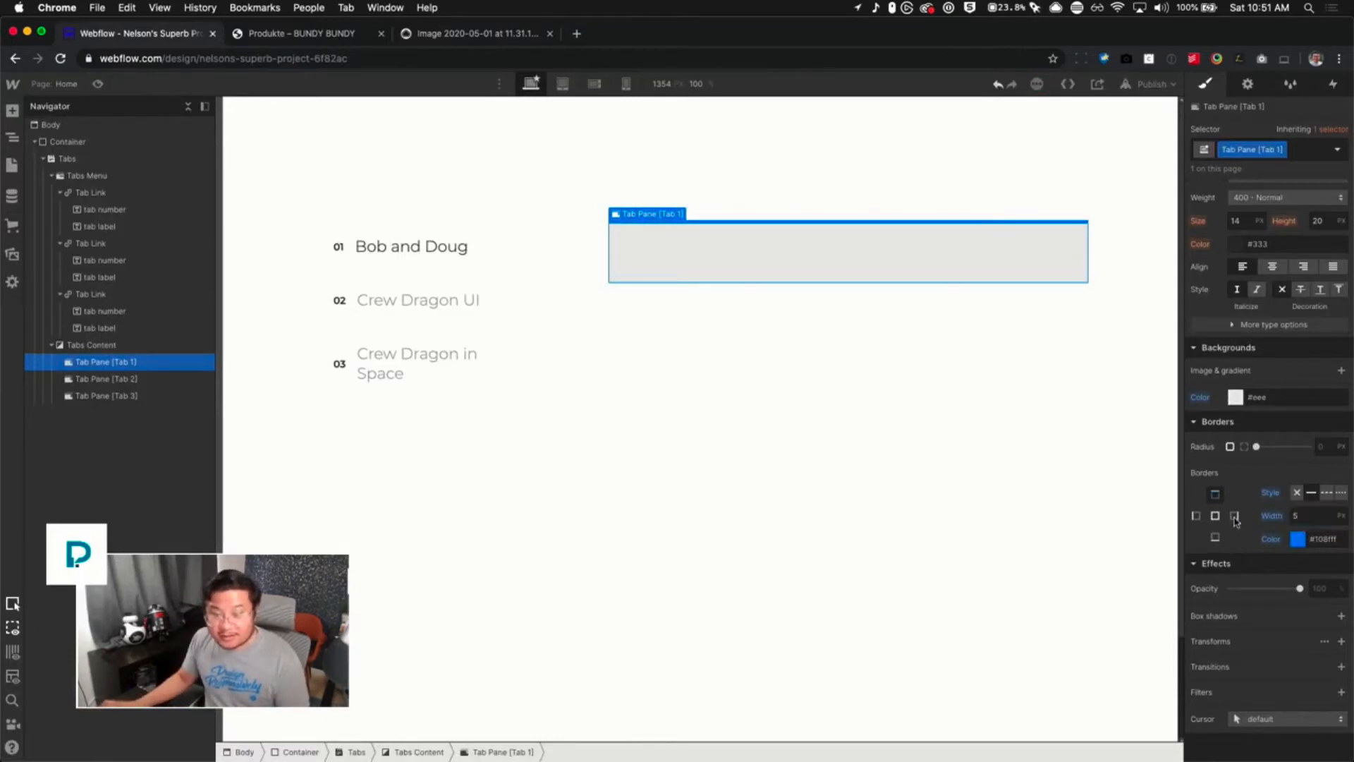
{"action": "left_click", "coordinate": [1311, 493]}
{"action": "left_click", "coordinate": [1234, 516]}
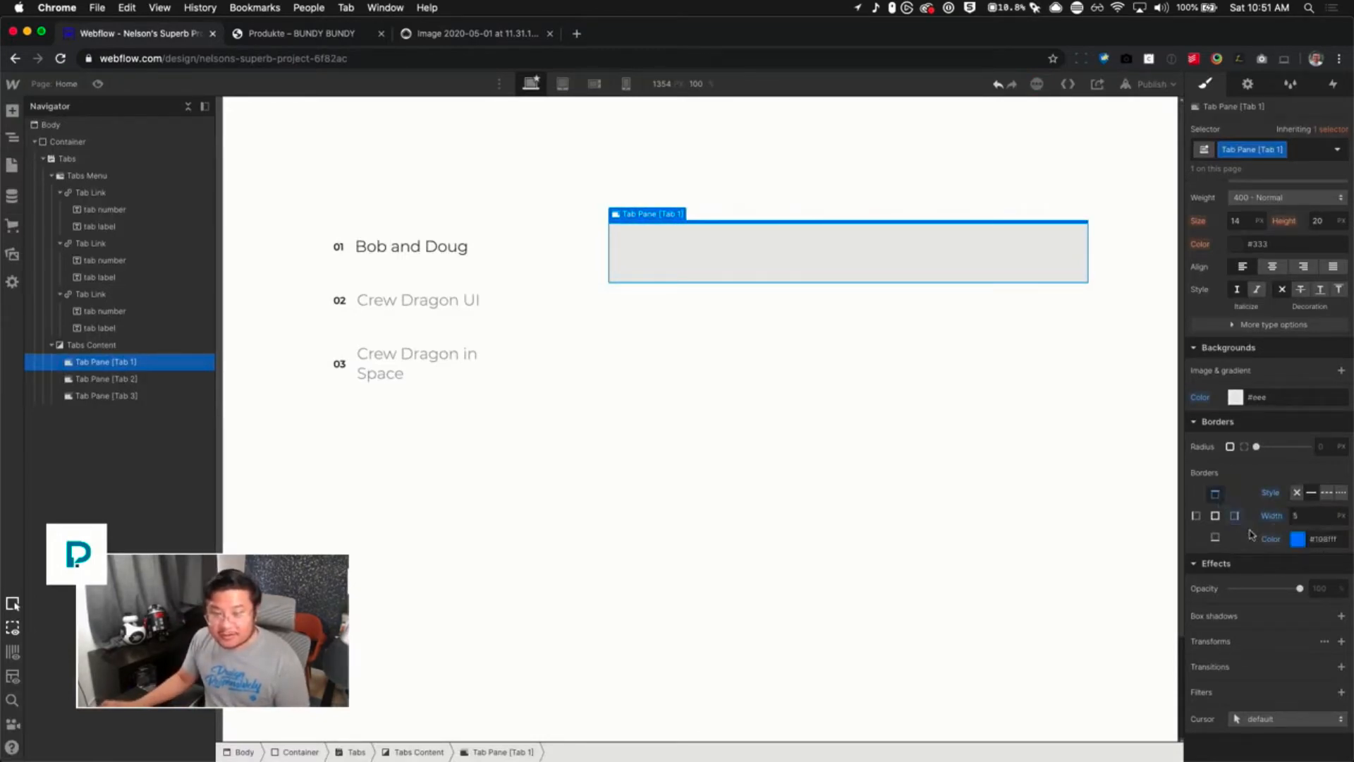
{"action": "left_click", "coordinate": [1304, 515]}
{"action": "type", "text": "1"}
{"action": "left_click", "coordinate": [992, 447]}
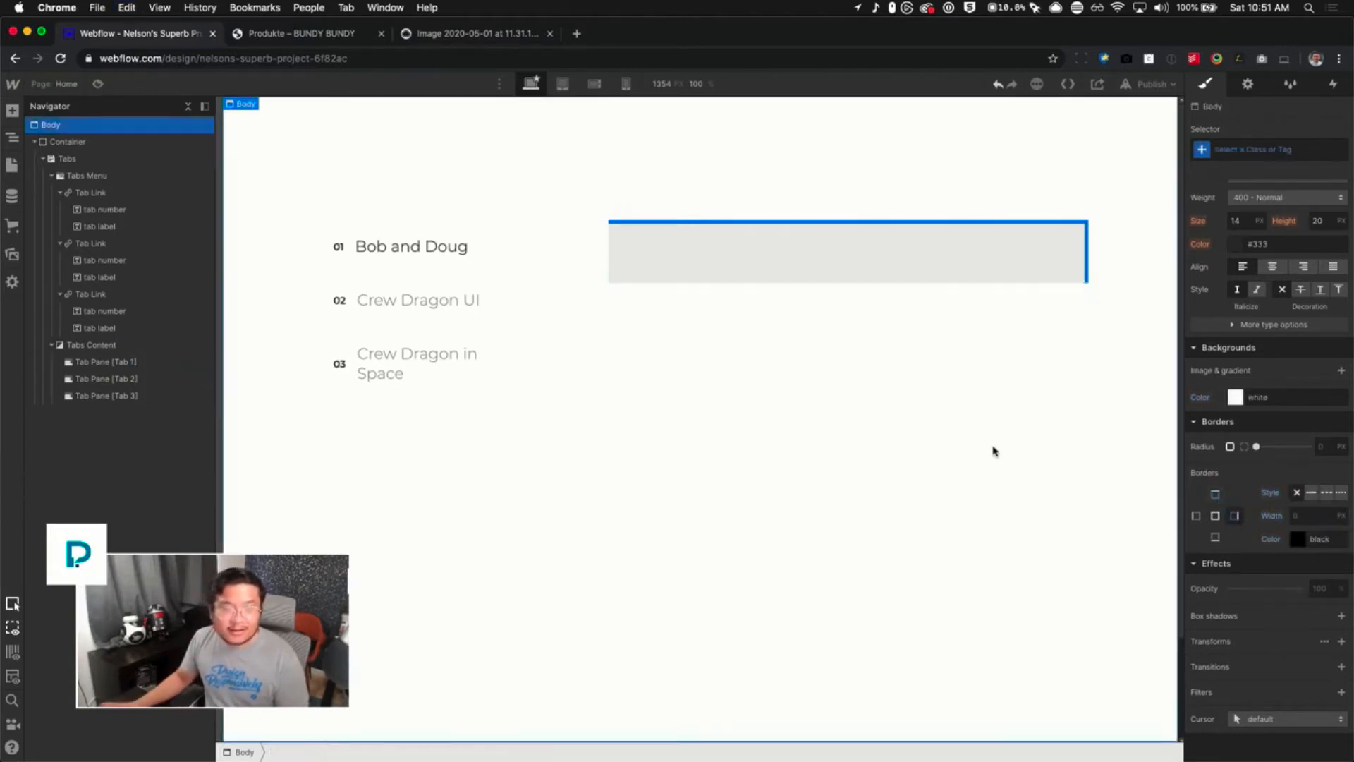
Insert the bob_and_doug.jpg asset as an image inside the Tab 1 pane, leaving its image settings at their defaults
{"action": "left_click", "coordinate": [943, 251]}
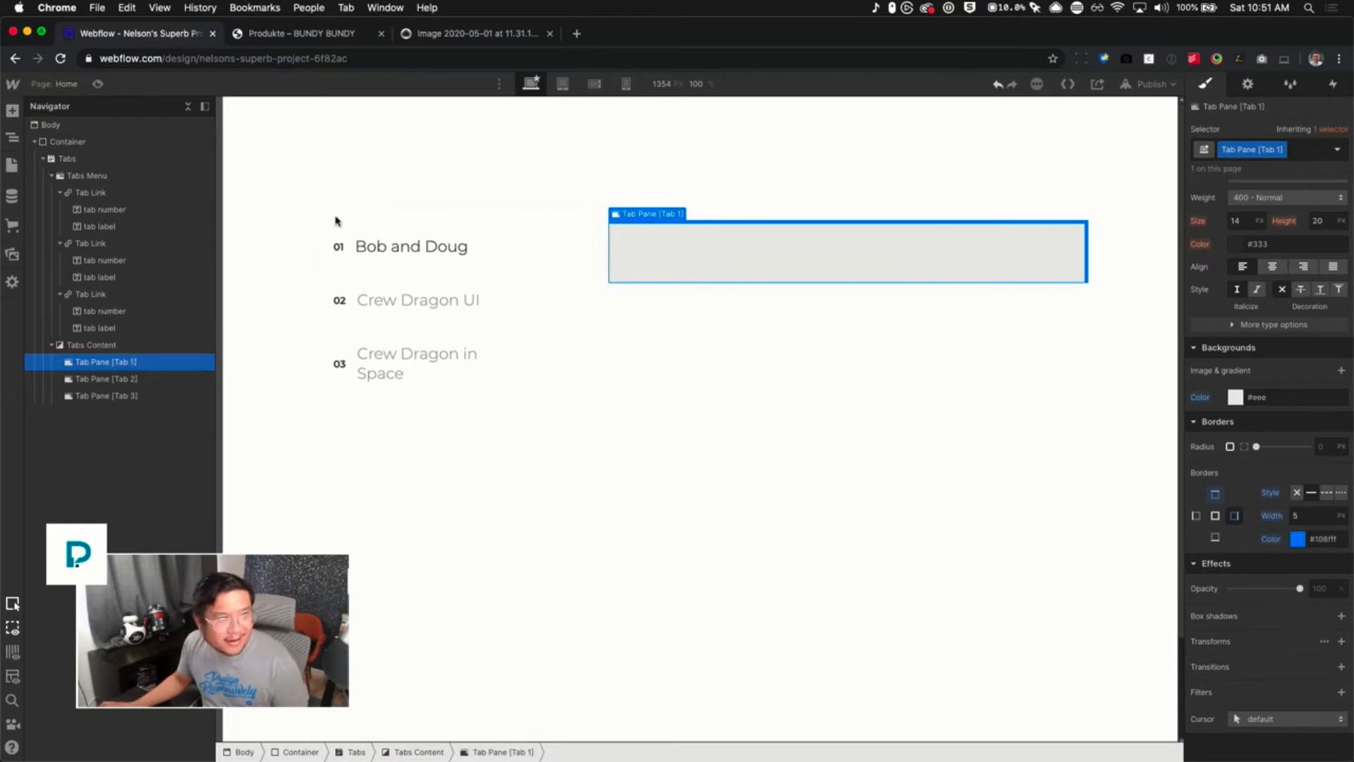
{"action": "key", "text": "j"}
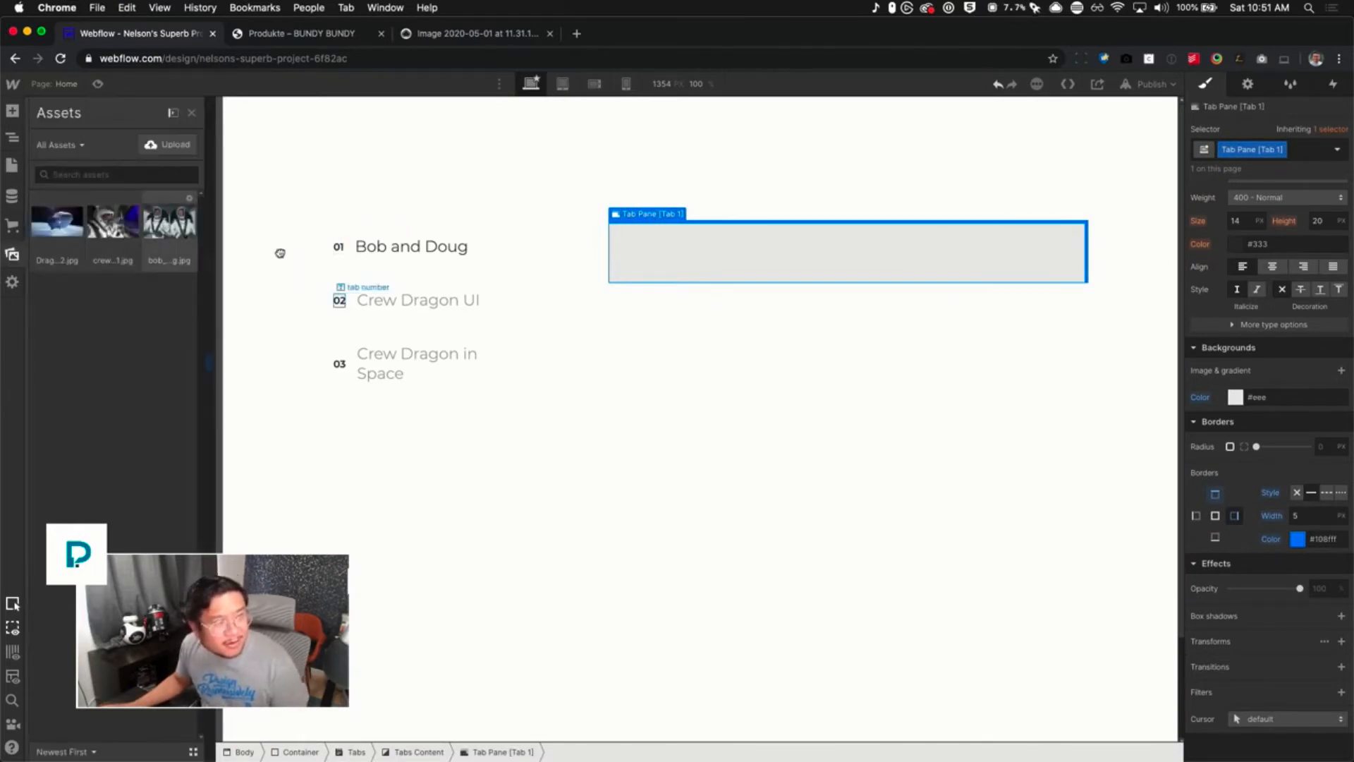
{"action": "left_click_drag", "start_coordinate": [280, 253], "coordinate": [892, 265]}
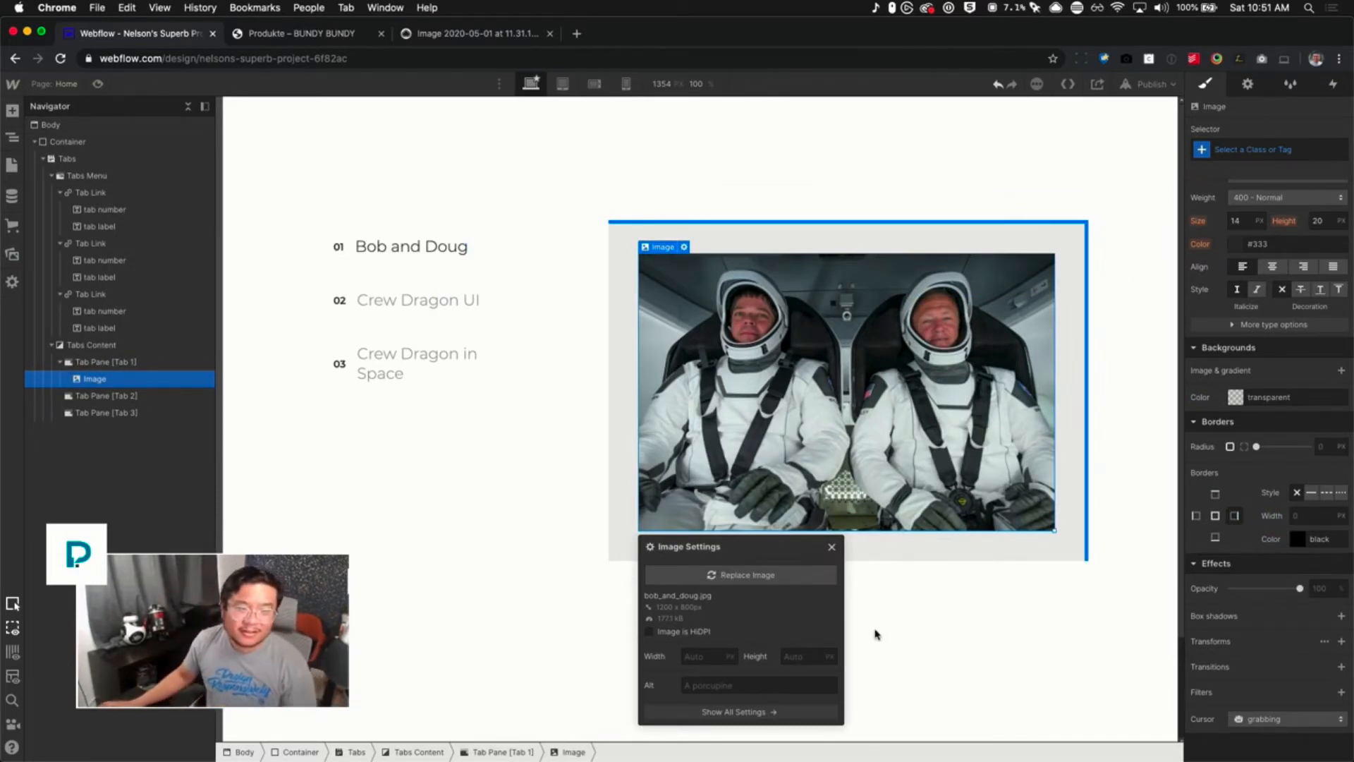
{"action": "left_click", "coordinate": [833, 550]}
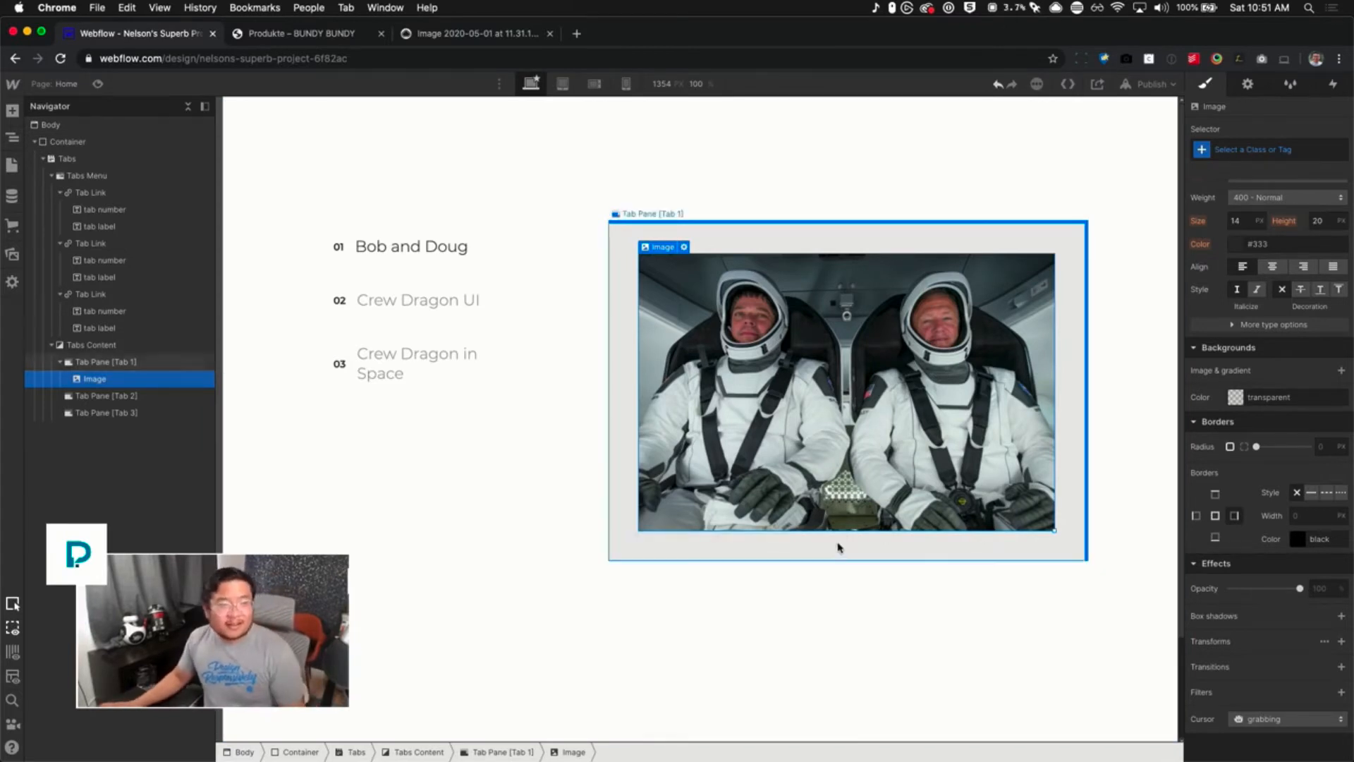
Add a text block below the image in the Tab 1 pane reading "Bob and Doug in SpaceX Suits"
{"action": "key", "text": "a"}
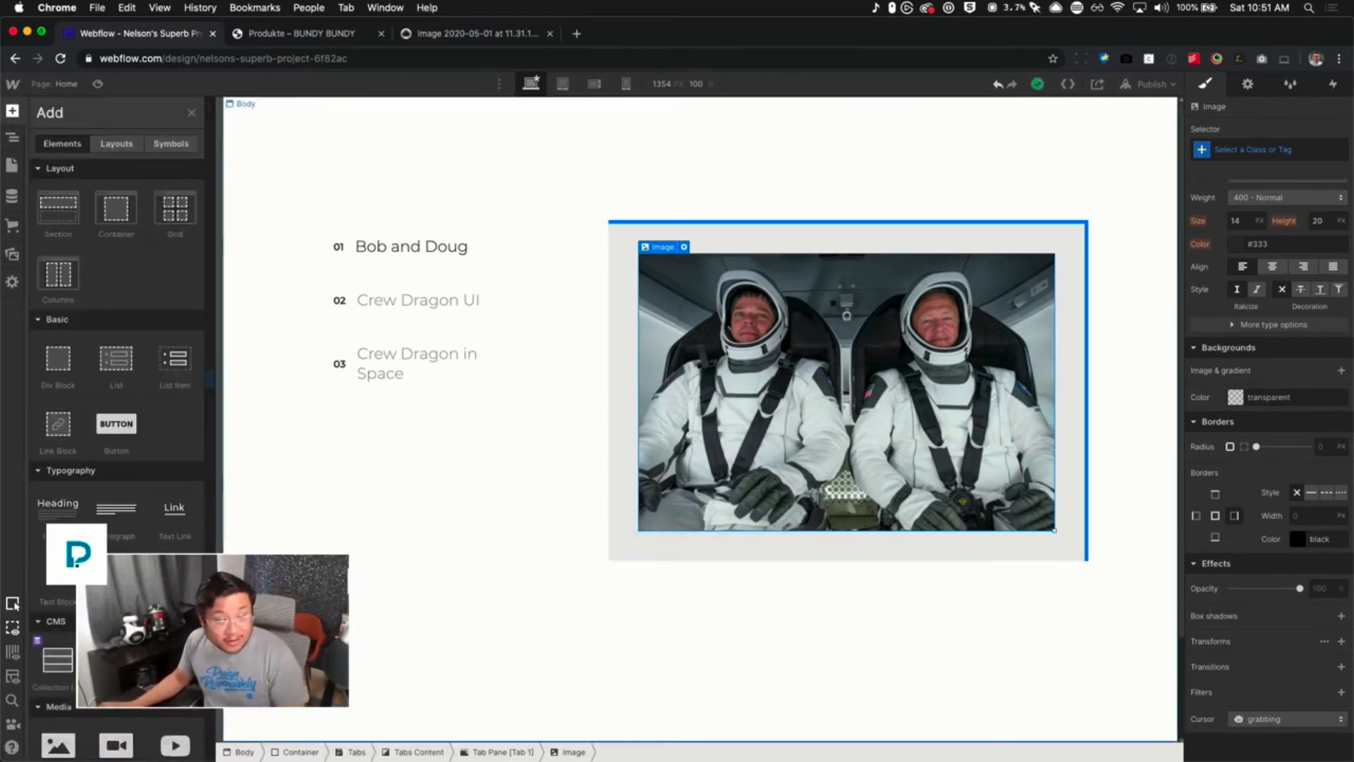
{"action": "left_click", "coordinate": [57, 583]}
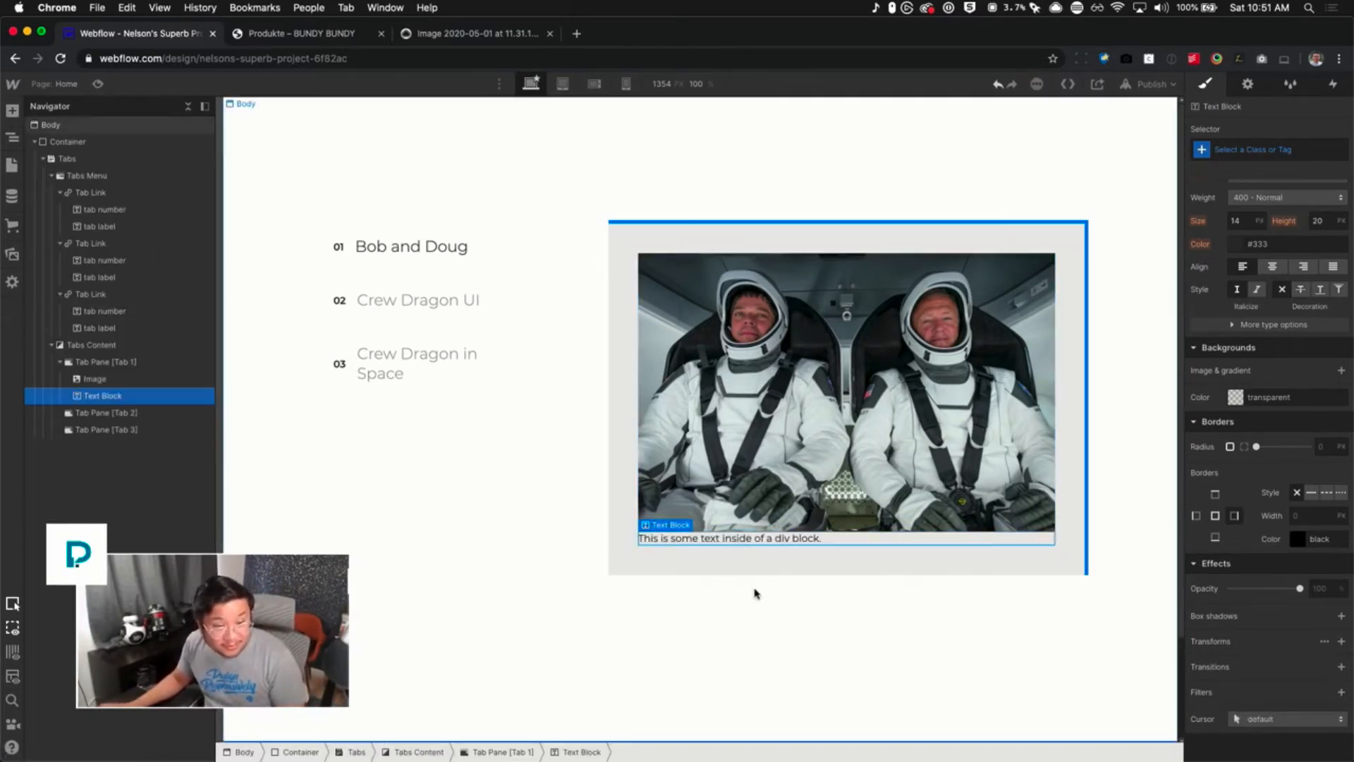
{"action": "double_click", "coordinate": [794, 540]}
{"action": "type", "text": "Bob and Doug in SpaceX Suits"}
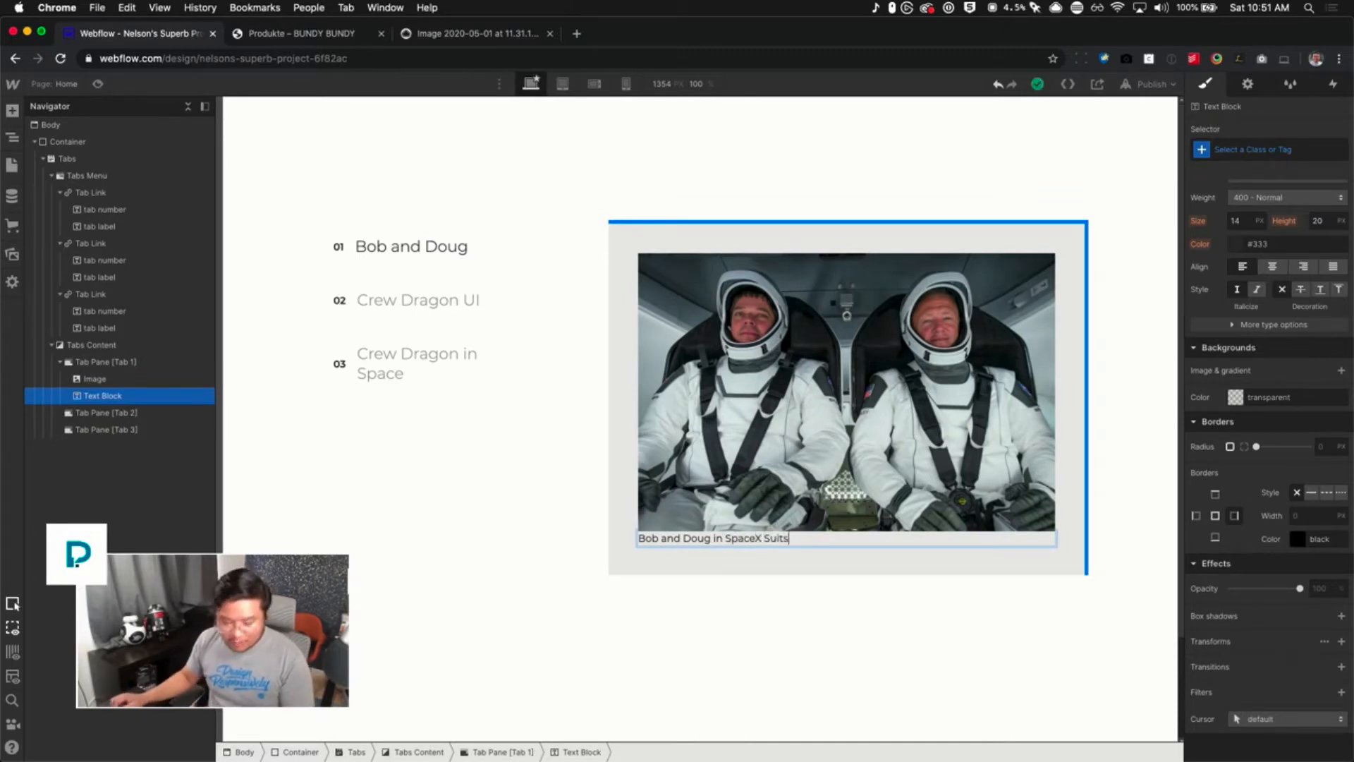
{"action": "key", "text": "Escape"}
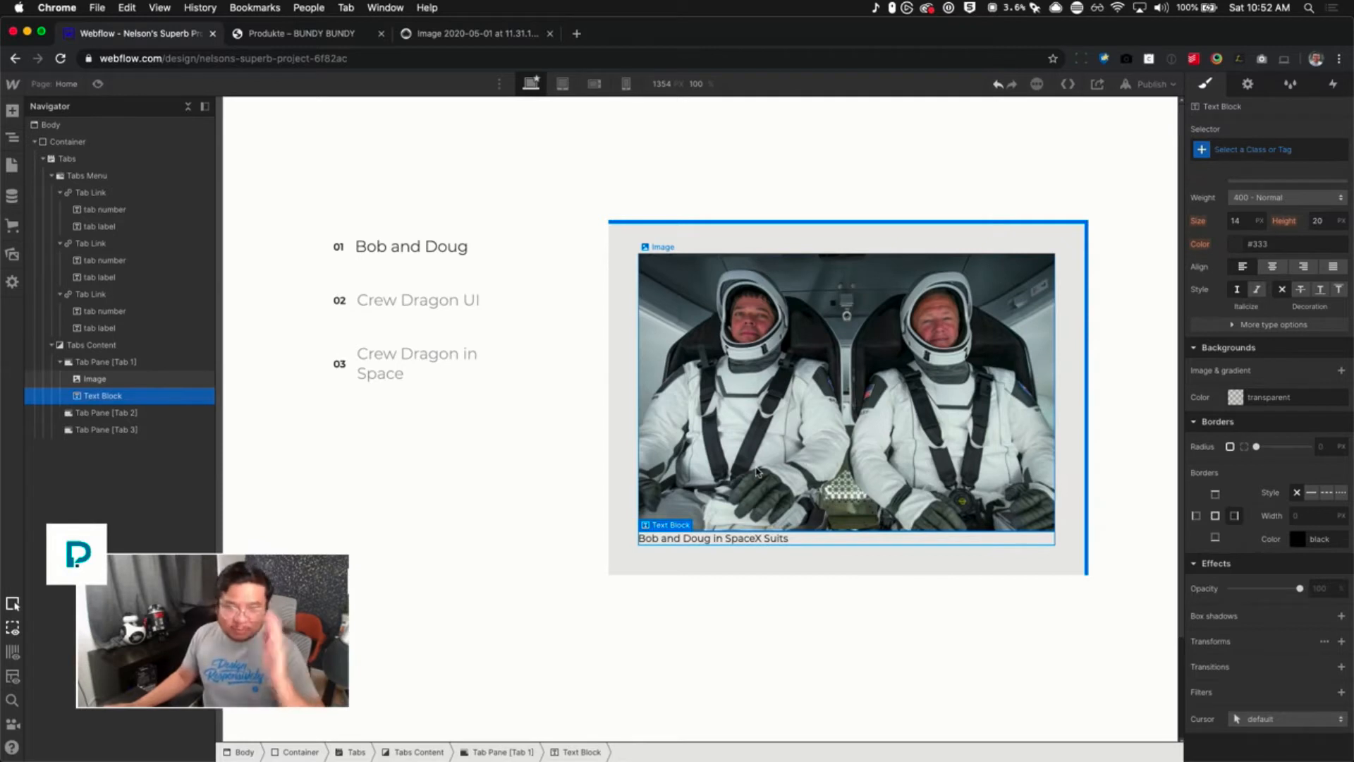
Save the Tab 1 pane's styling as a reusable class named "Tab Pane"
{"action": "left_click", "coordinate": [864, 252]}
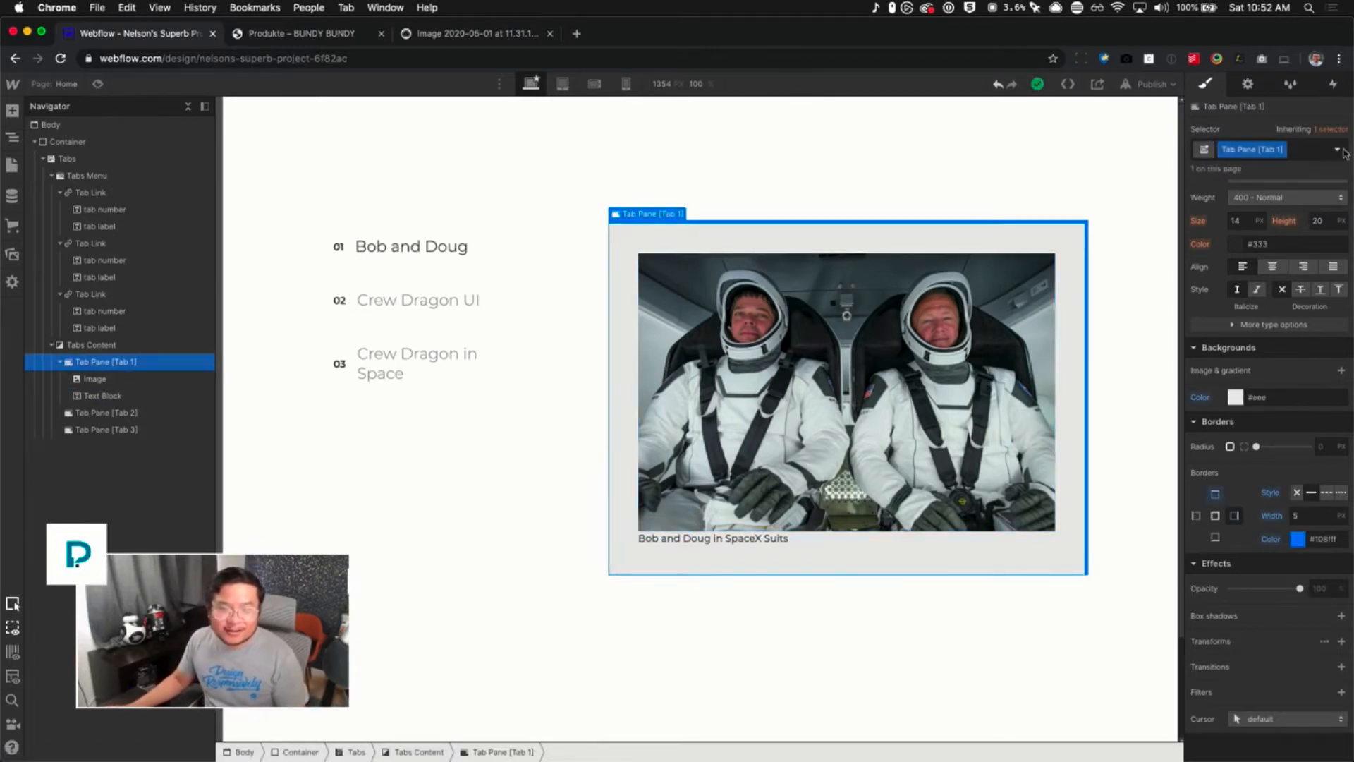
{"action": "mouse_move", "coordinate": [1350, 227]}
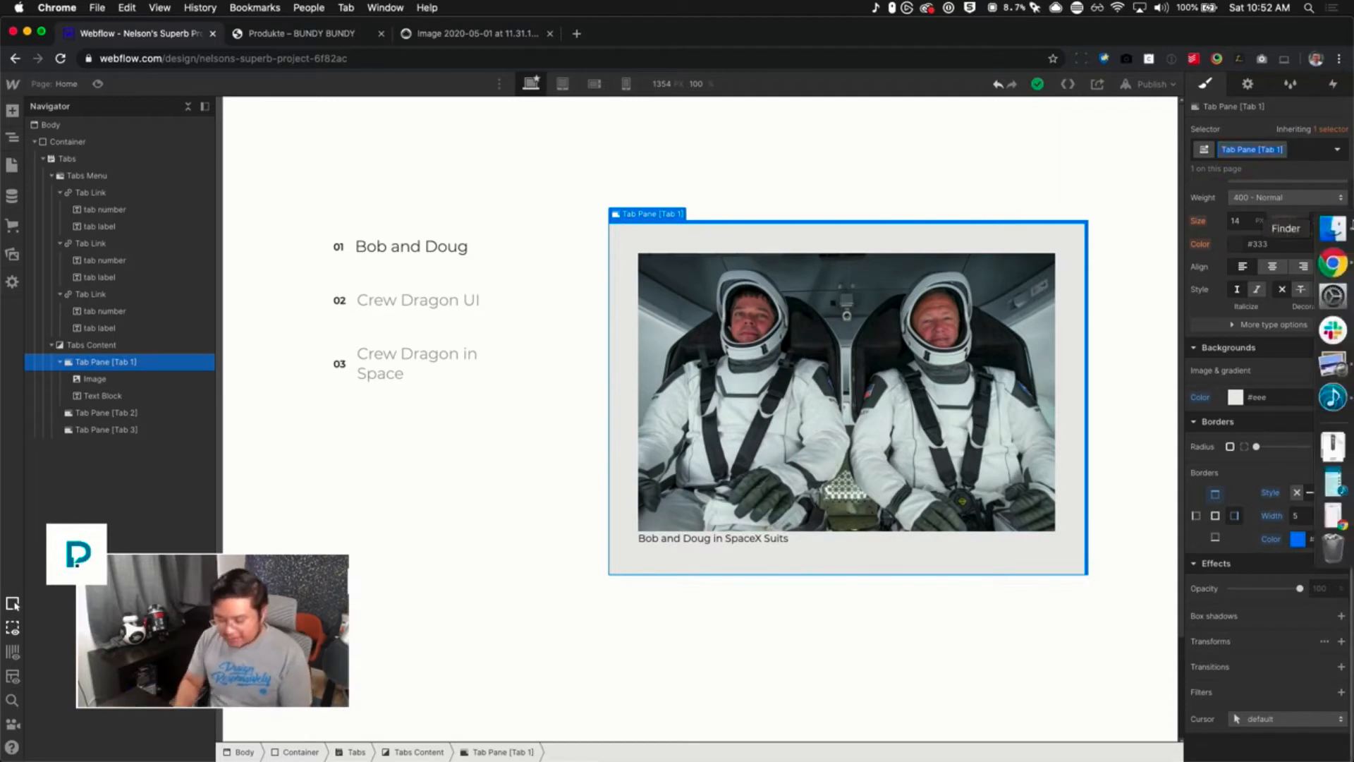
{"action": "type", "text": "Tab Pane"}
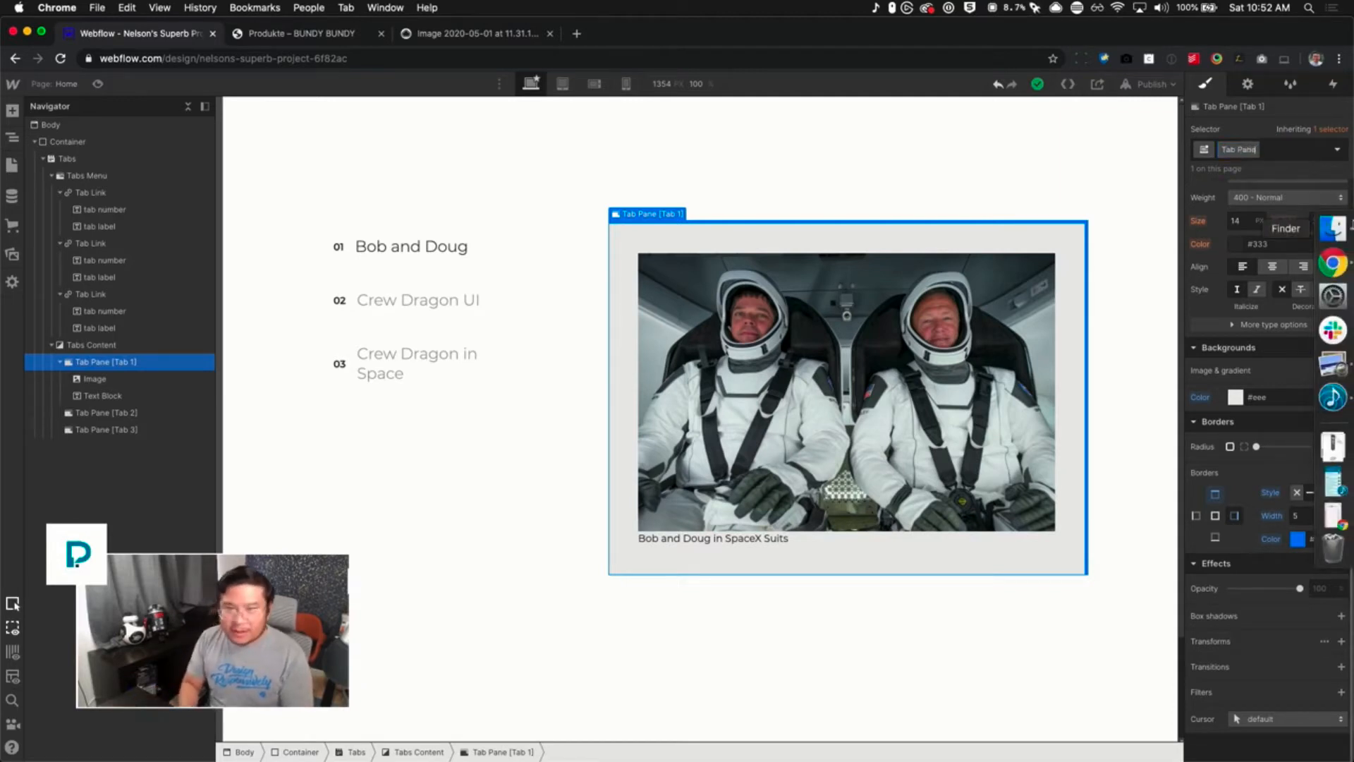
{"action": "key", "text": "Return"}
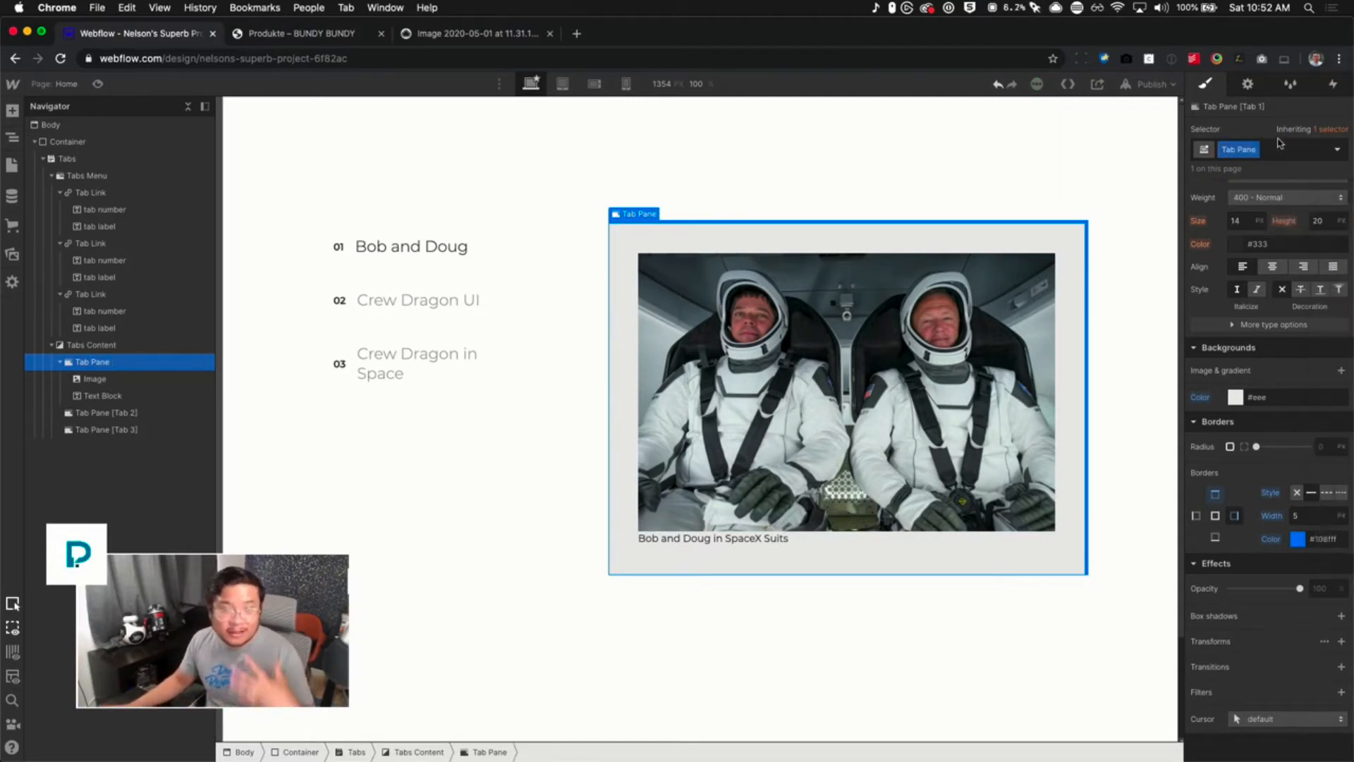
Center-align the Tab Pane class's text and set its font size to 20 px
{"action": "left_click", "coordinate": [1272, 268]}
{"action": "scroll", "coordinate": [1288, 315], "scroll_direction": "up", "scroll_amount": 1}
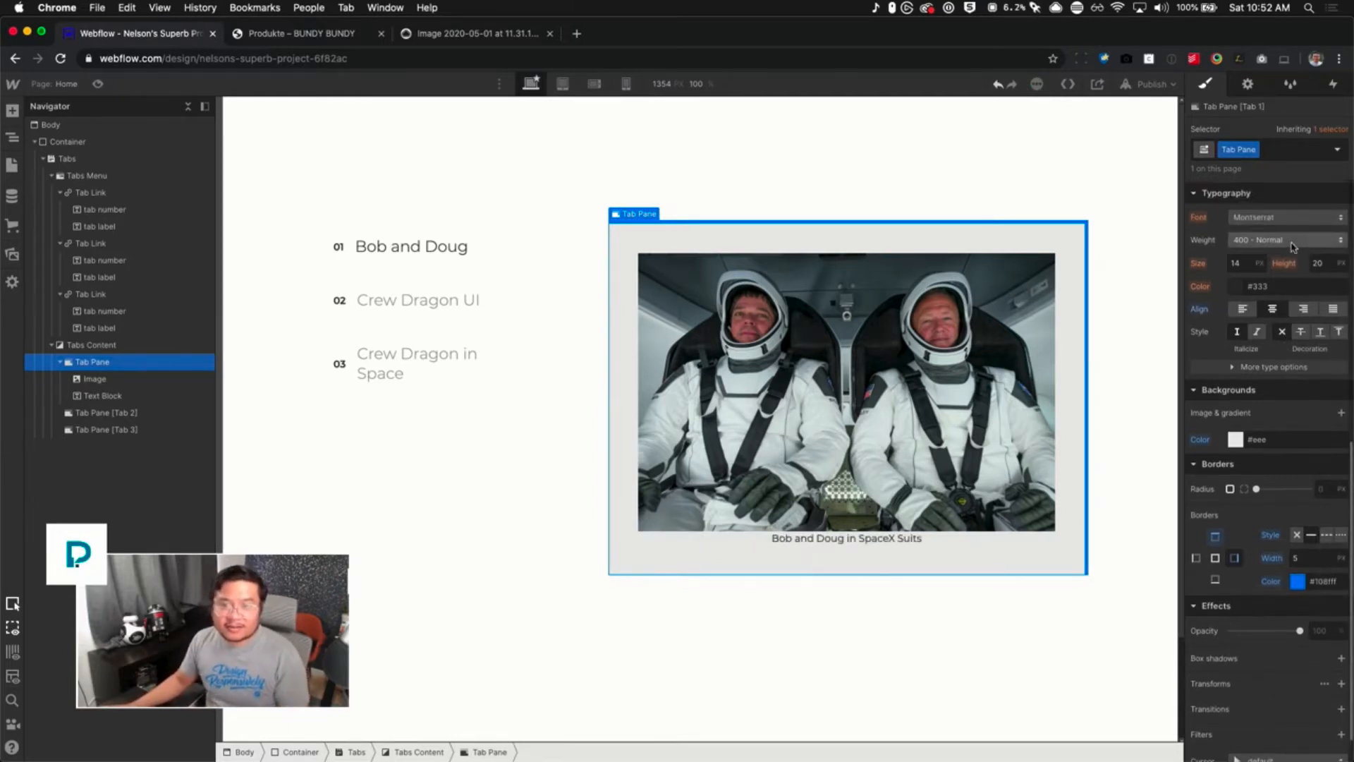
{"action": "left_click", "coordinate": [1236, 263]}
{"action": "type", "text": "30"}
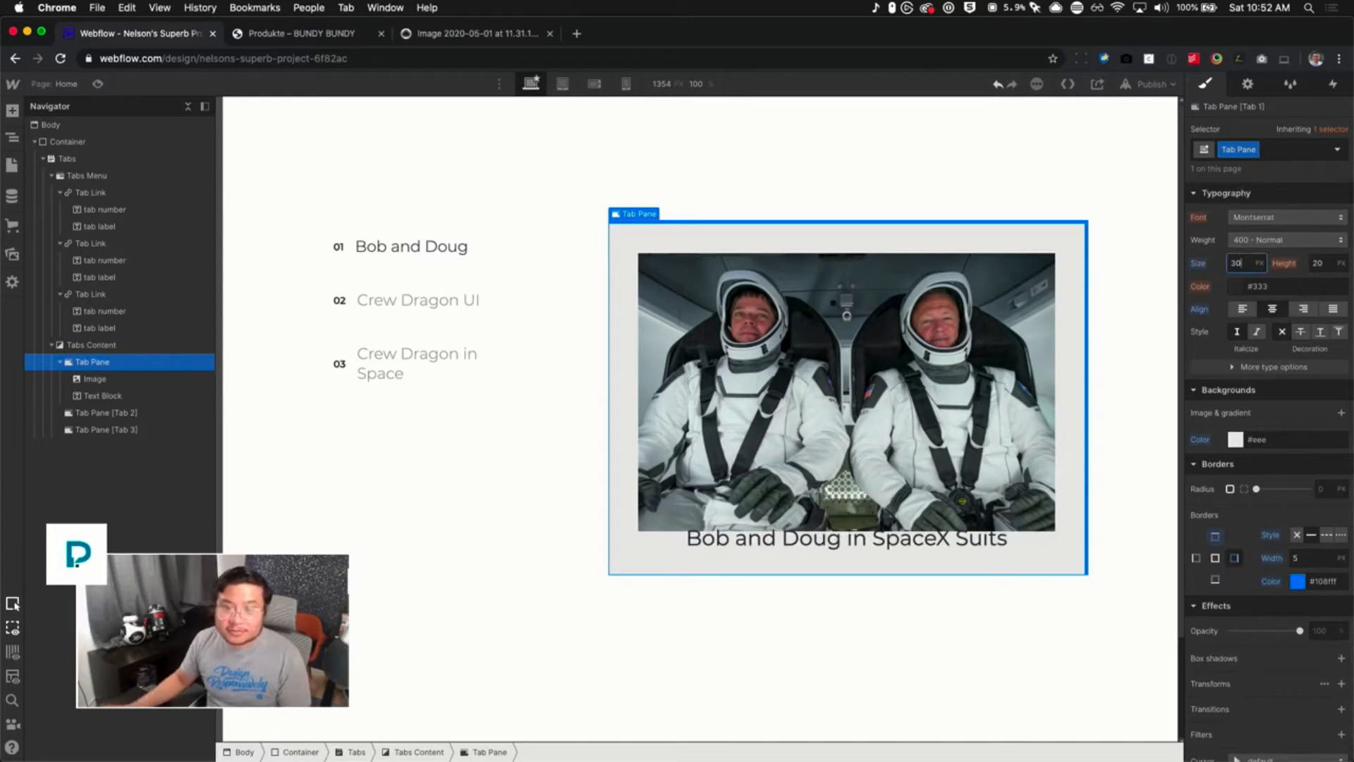
{"action": "key", "text": "BackSpace"}
{"action": "key", "text": "BackSpace"}
{"action": "type", "text": "20"}
Set the Tab Pane class's line height to a unitless 1.3
{"action": "key", "text": "Tab"}
{"action": "type", "text": "1"}
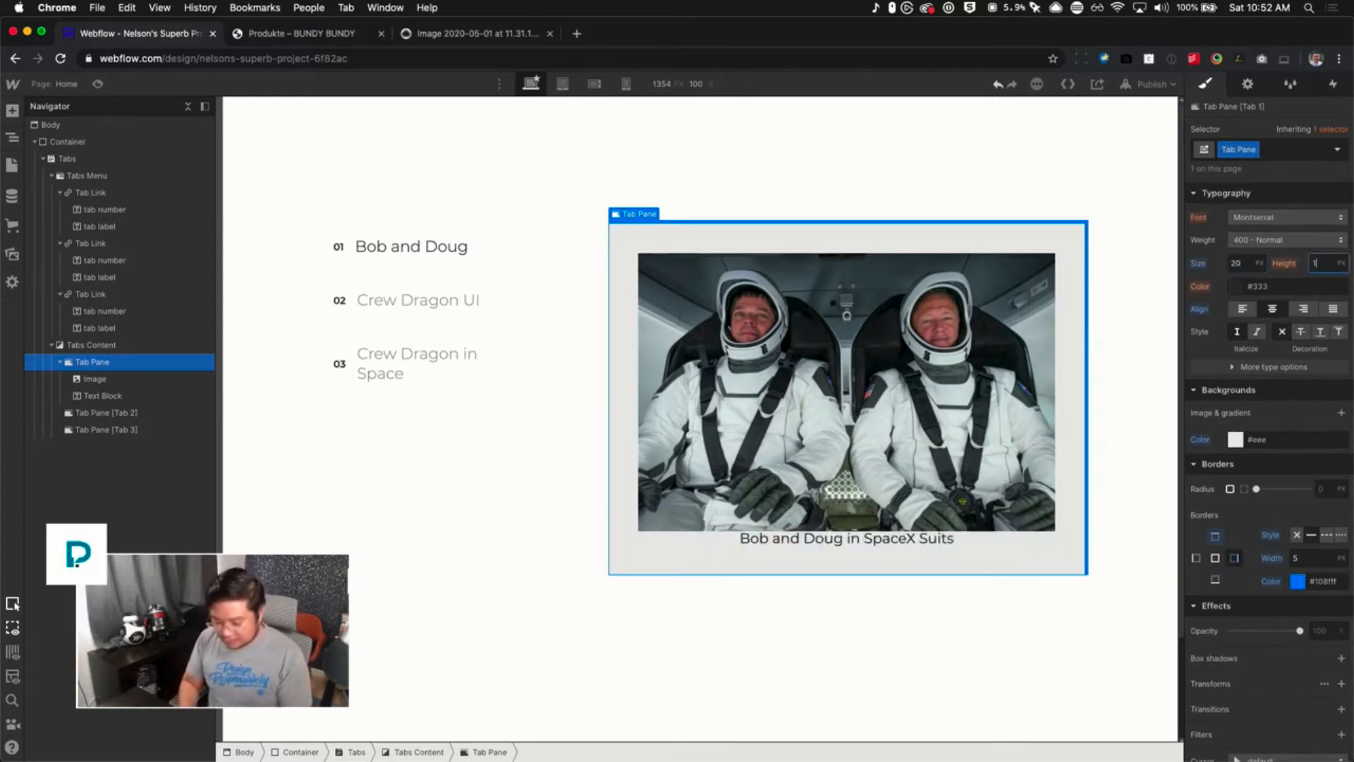
{"action": "type", "text": ".3"}
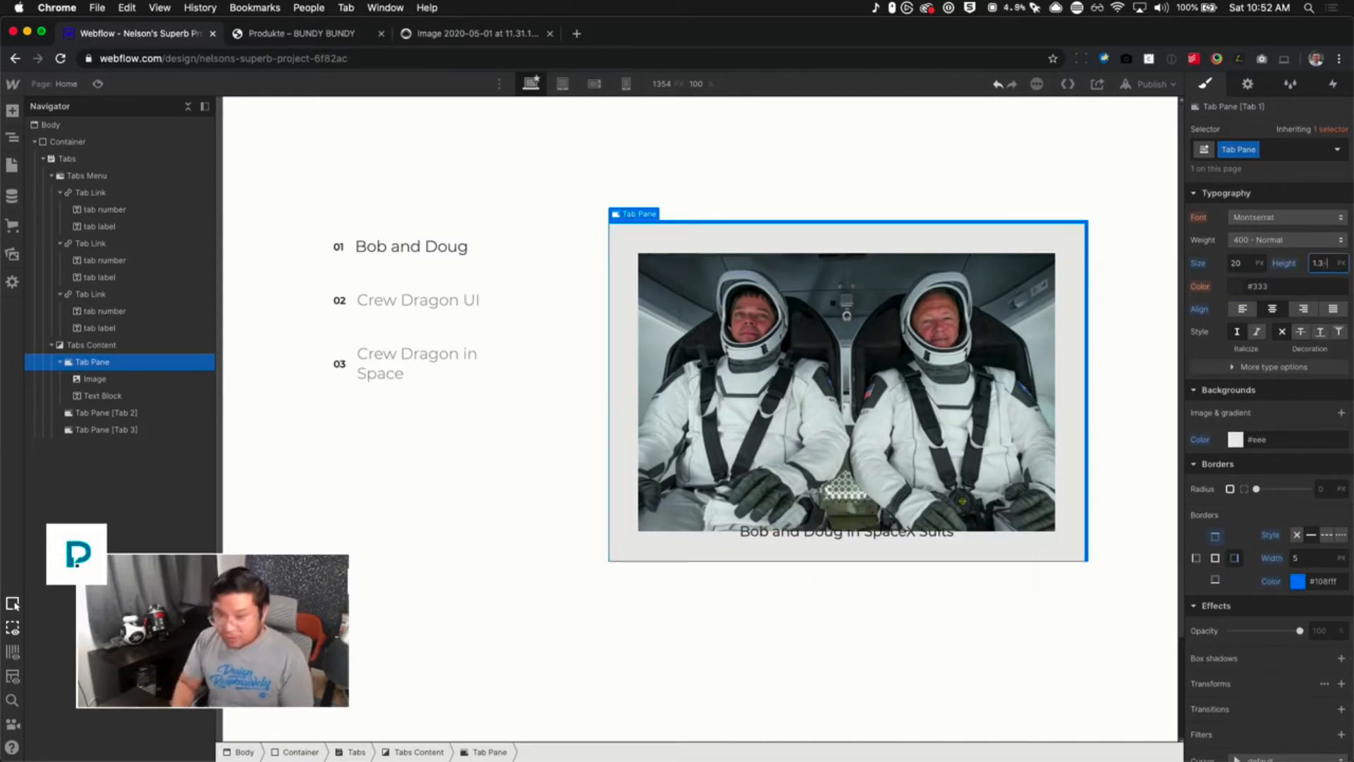
{"action": "type", "text": "-"}
{"action": "key", "text": "Return"}
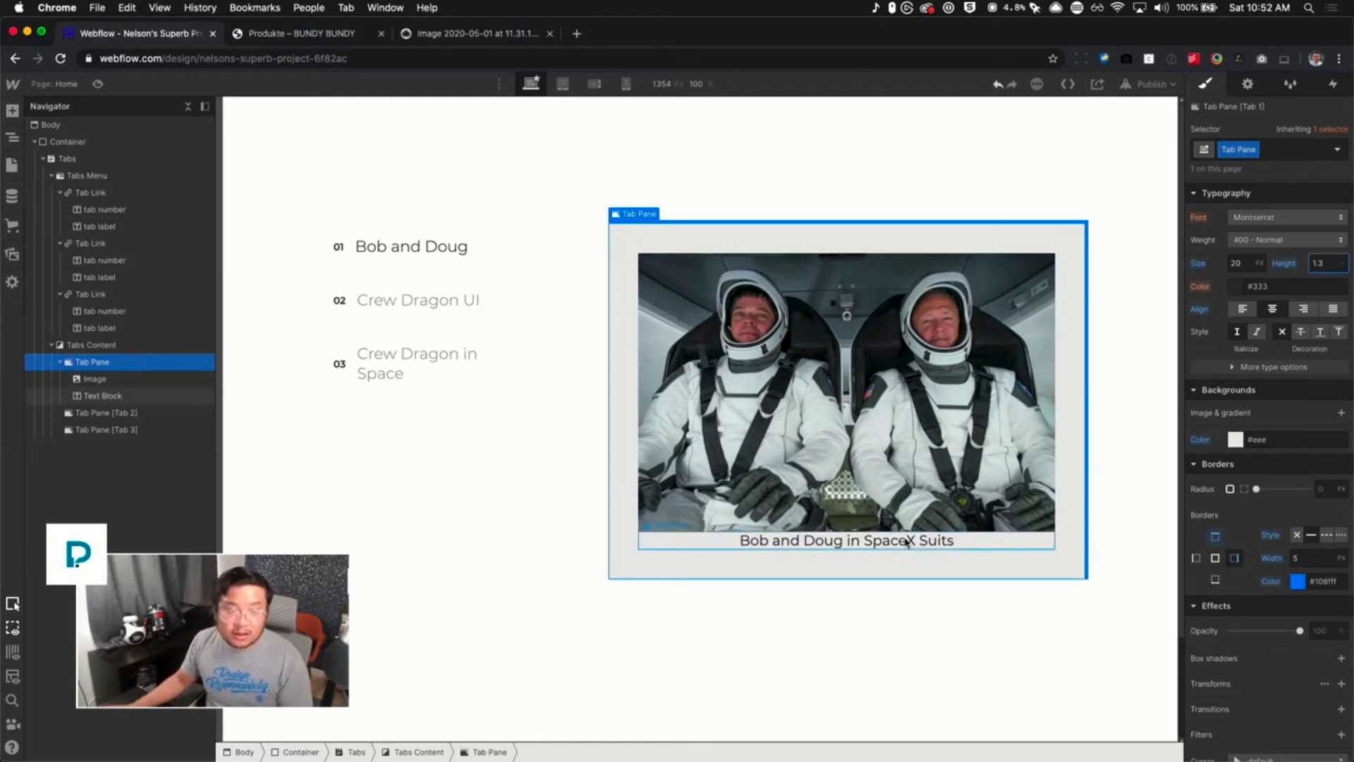
Give the astronaut image in the first tab pane a new class named "tab pane image"
{"action": "left_click", "coordinate": [907, 518]}
{"action": "left_click", "coordinate": [1233, 149]}
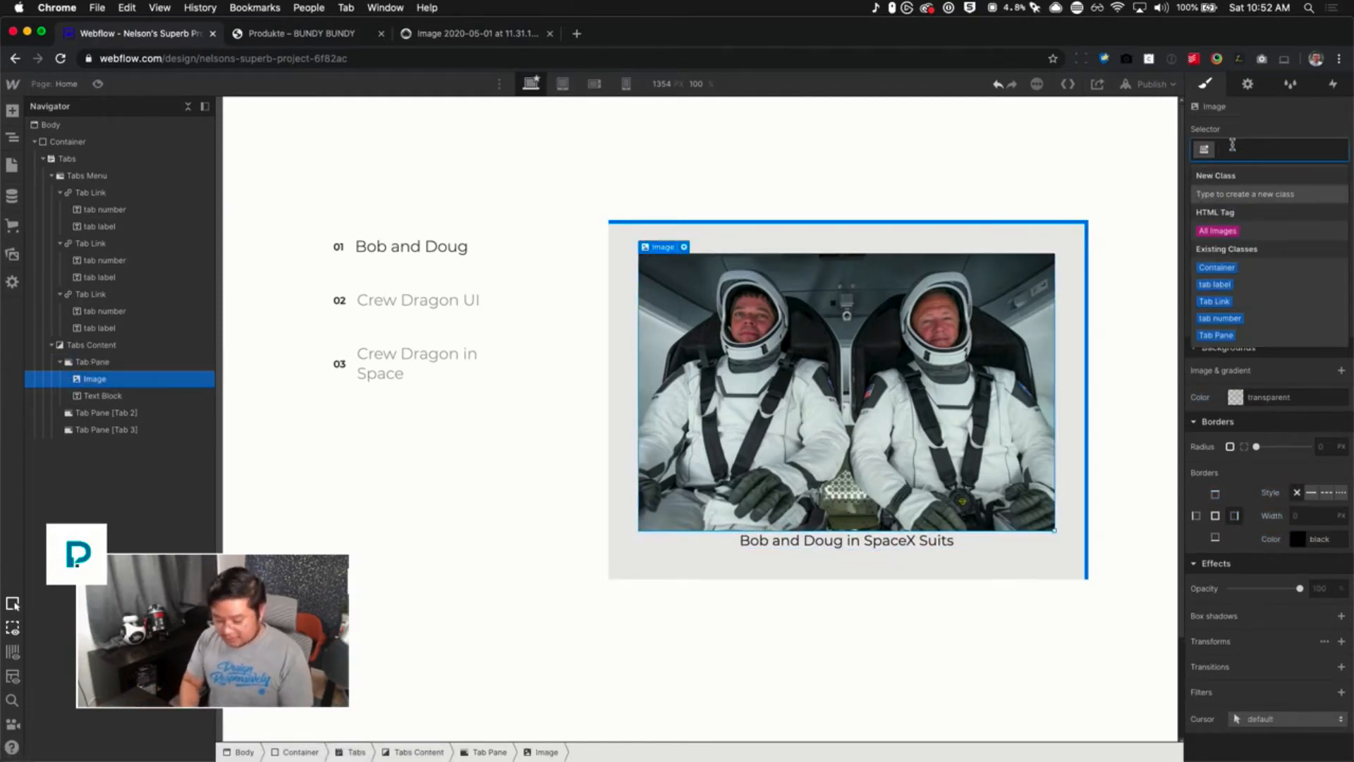
{"action": "type", "text": "tab pane image"}
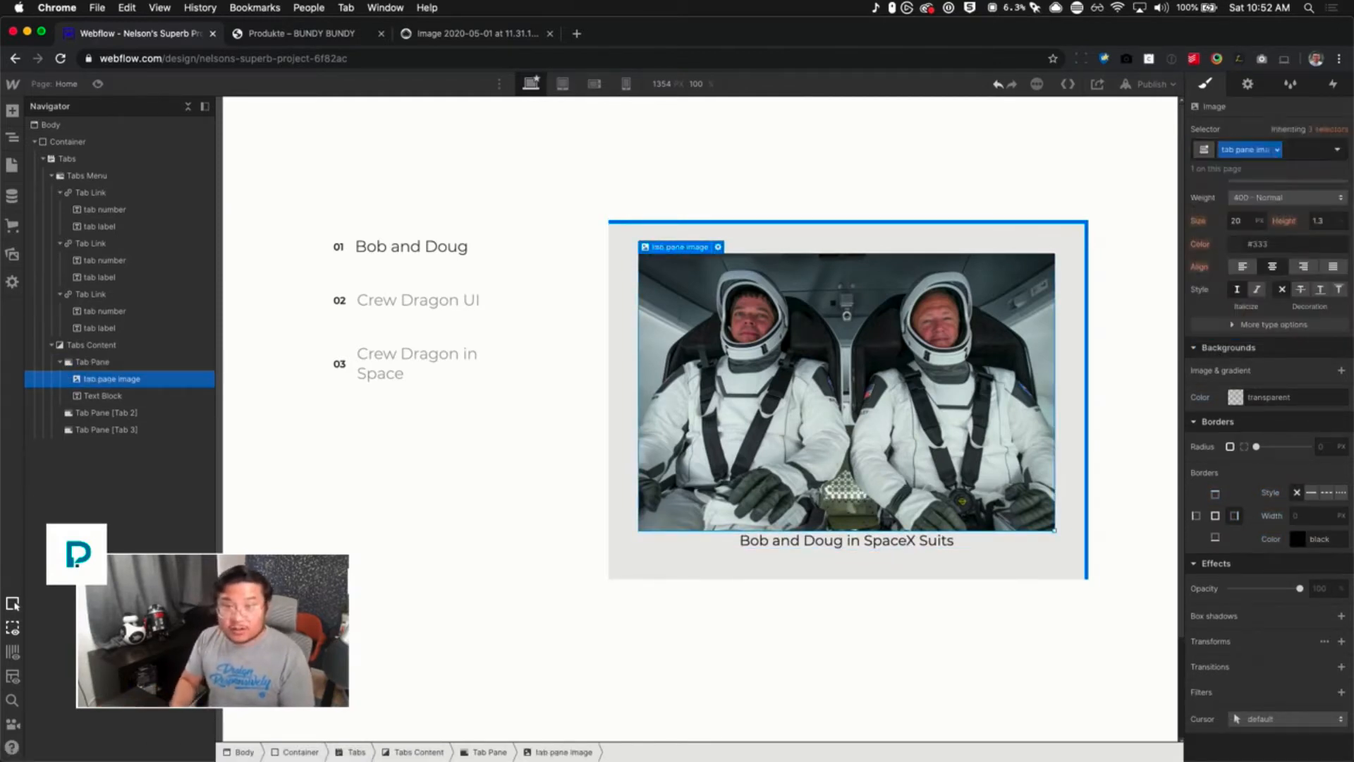
{"action": "key", "text": "Return"}
Set the tab pane image's bottom margin to about 33 px to separate it from the caption
{"action": "scroll", "coordinate": [1306, 264], "scroll_direction": "up", "scroll_amount": 2}
{"action": "scroll", "coordinate": [1305, 261], "scroll_direction": "up", "scroll_amount": 5}
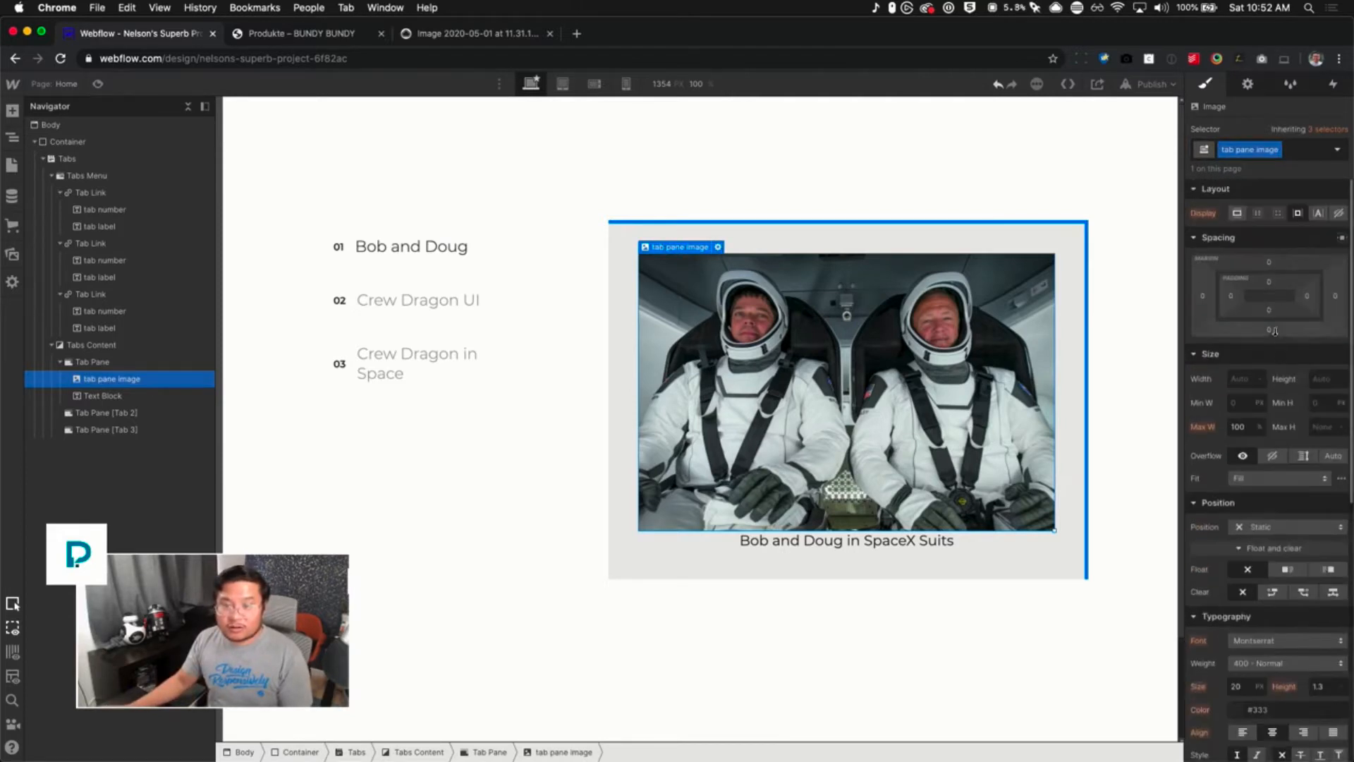
{"action": "left_click_drag", "start_coordinate": [1274, 333], "coordinate": [1273, 354]}
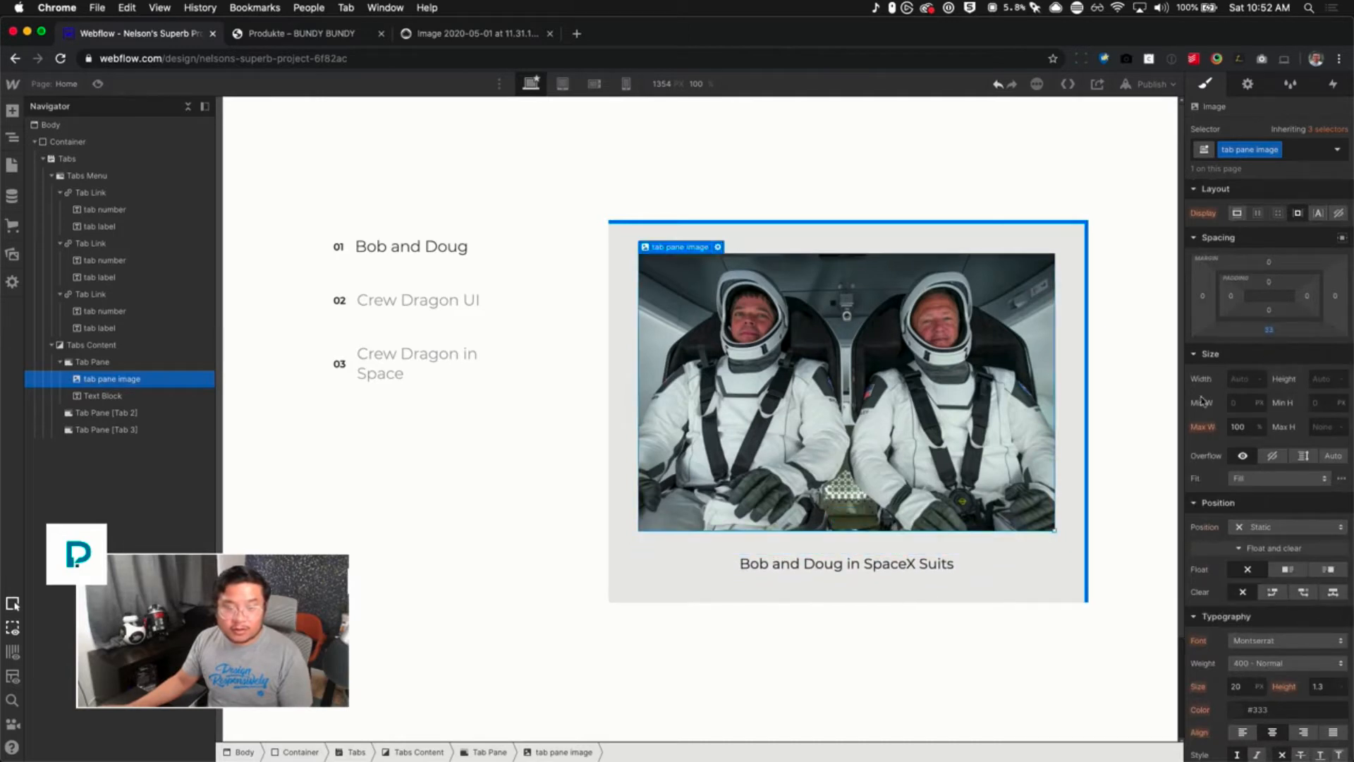
Center-align the flex children of the Tabs element vertically so the menu sits mid-height beside the pane
{"action": "left_click", "coordinate": [1126, 411]}
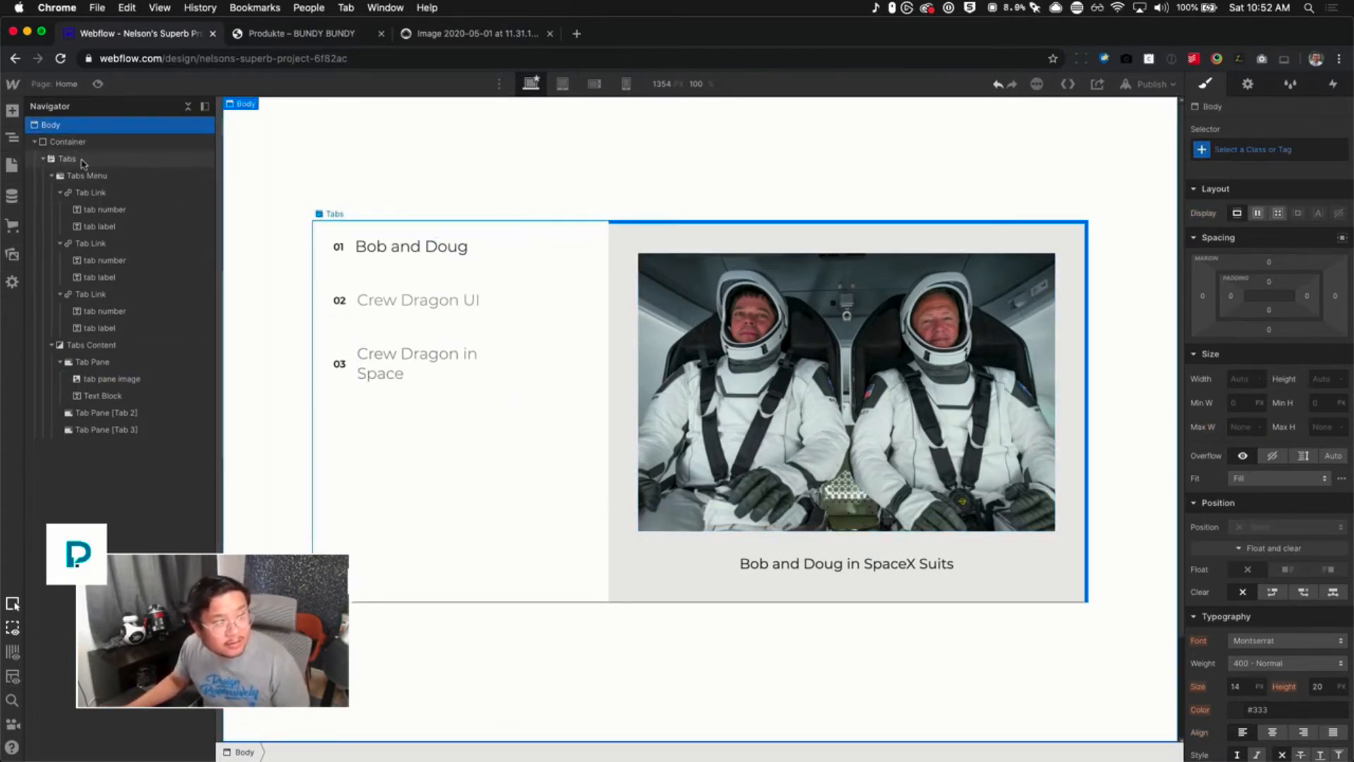
{"action": "left_click", "coordinate": [84, 160]}
{"action": "left_click", "coordinate": [41, 160]}
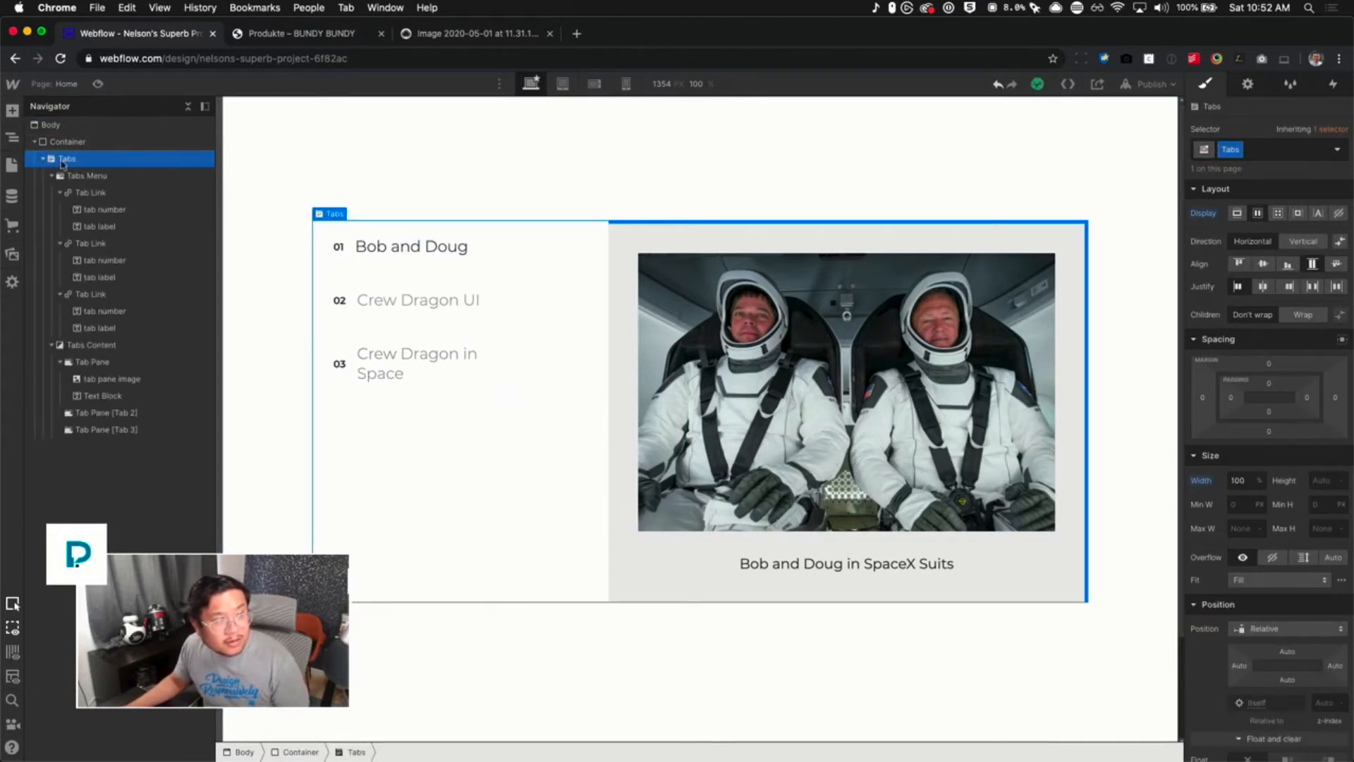
{"action": "left_click", "coordinate": [1262, 264]}
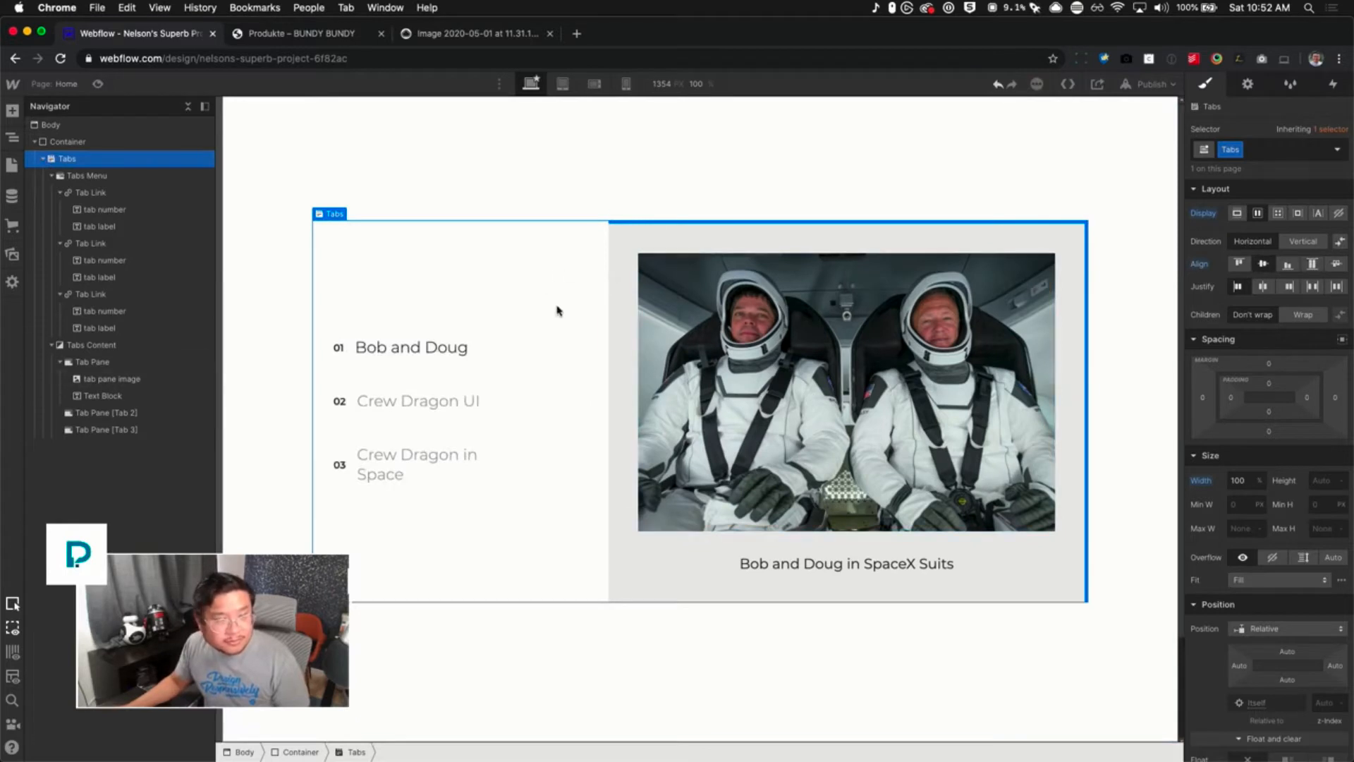
Copy the first tab pane's image and caption text block into the Tab 2 and Tab 3 panes
{"action": "left_click", "coordinate": [136, 380]}
{"action": "left_click", "coordinate": [130, 413]}
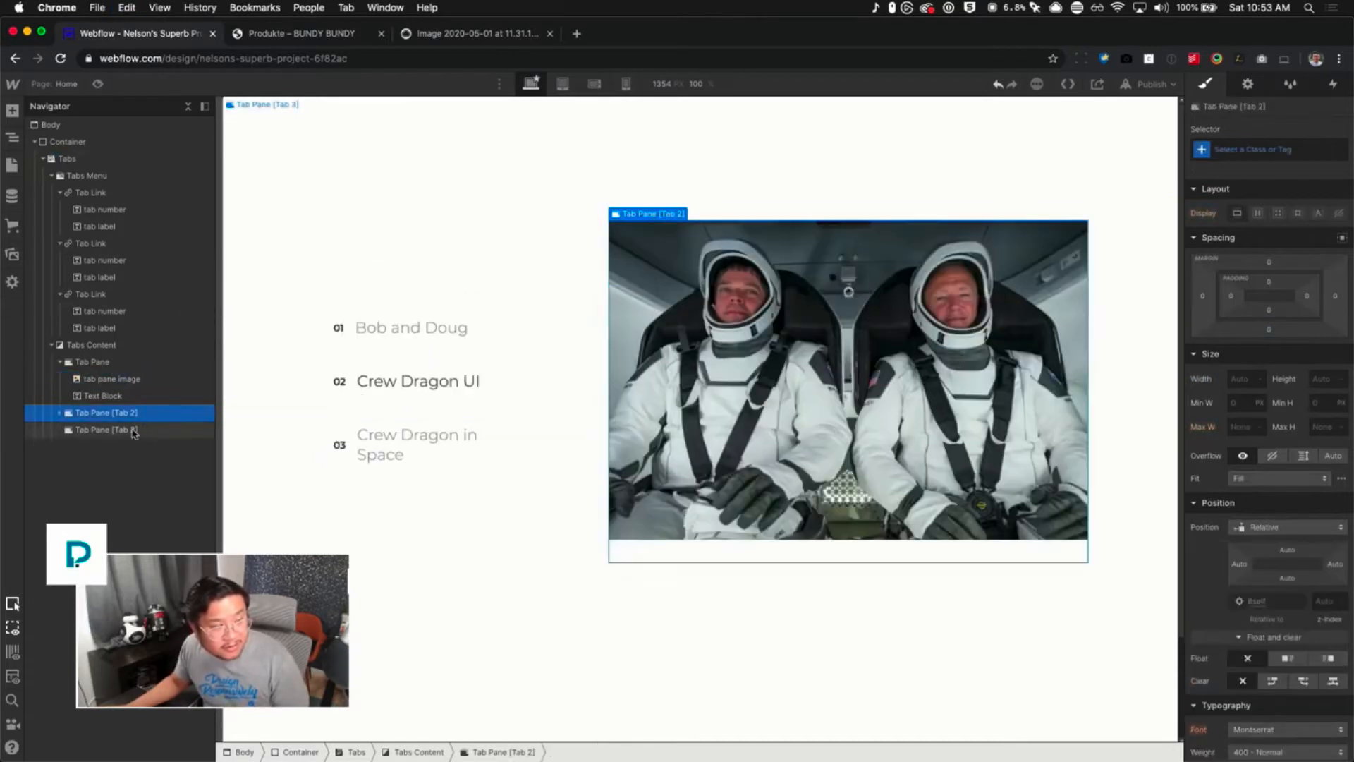
{"action": "left_click", "coordinate": [134, 431]}
{"action": "left_click", "coordinate": [116, 397]}
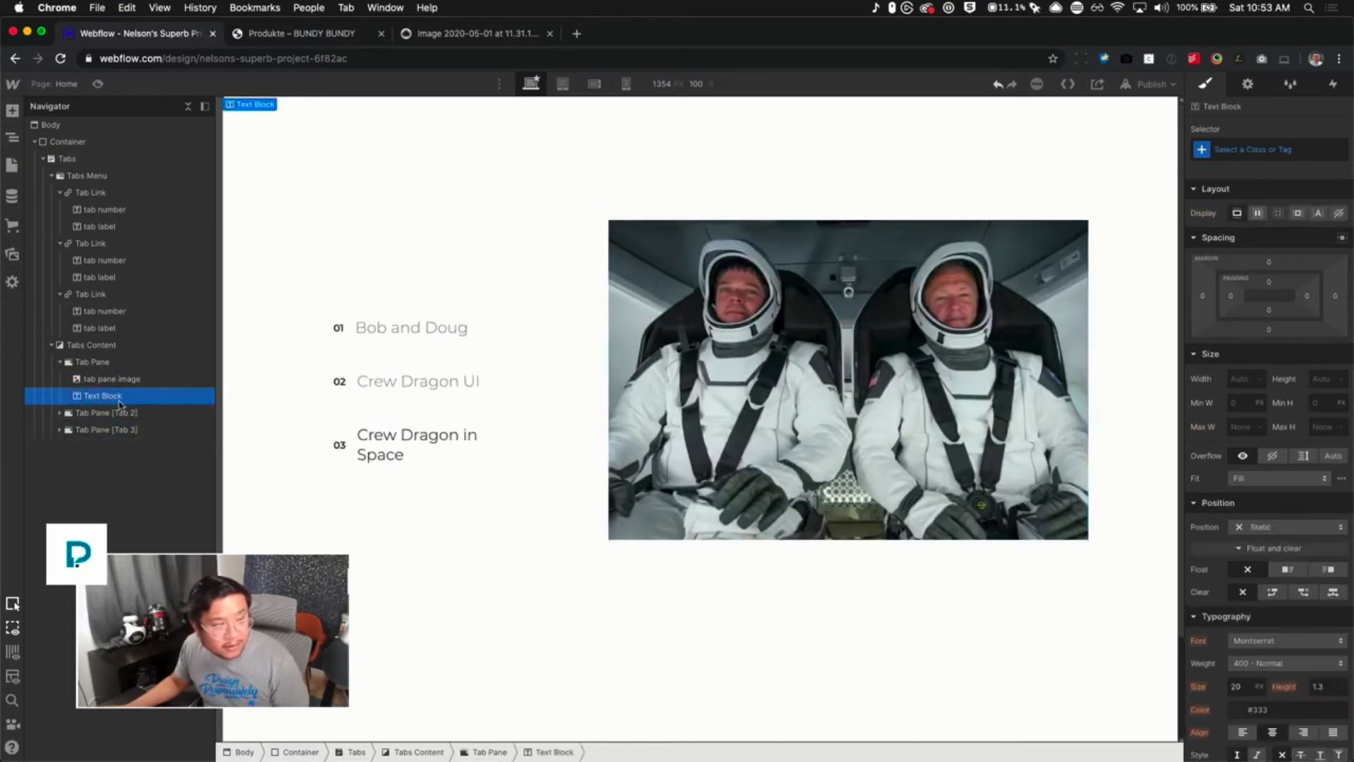
{"action": "left_click", "coordinate": [123, 413]}
{"action": "left_click", "coordinate": [106, 431]}
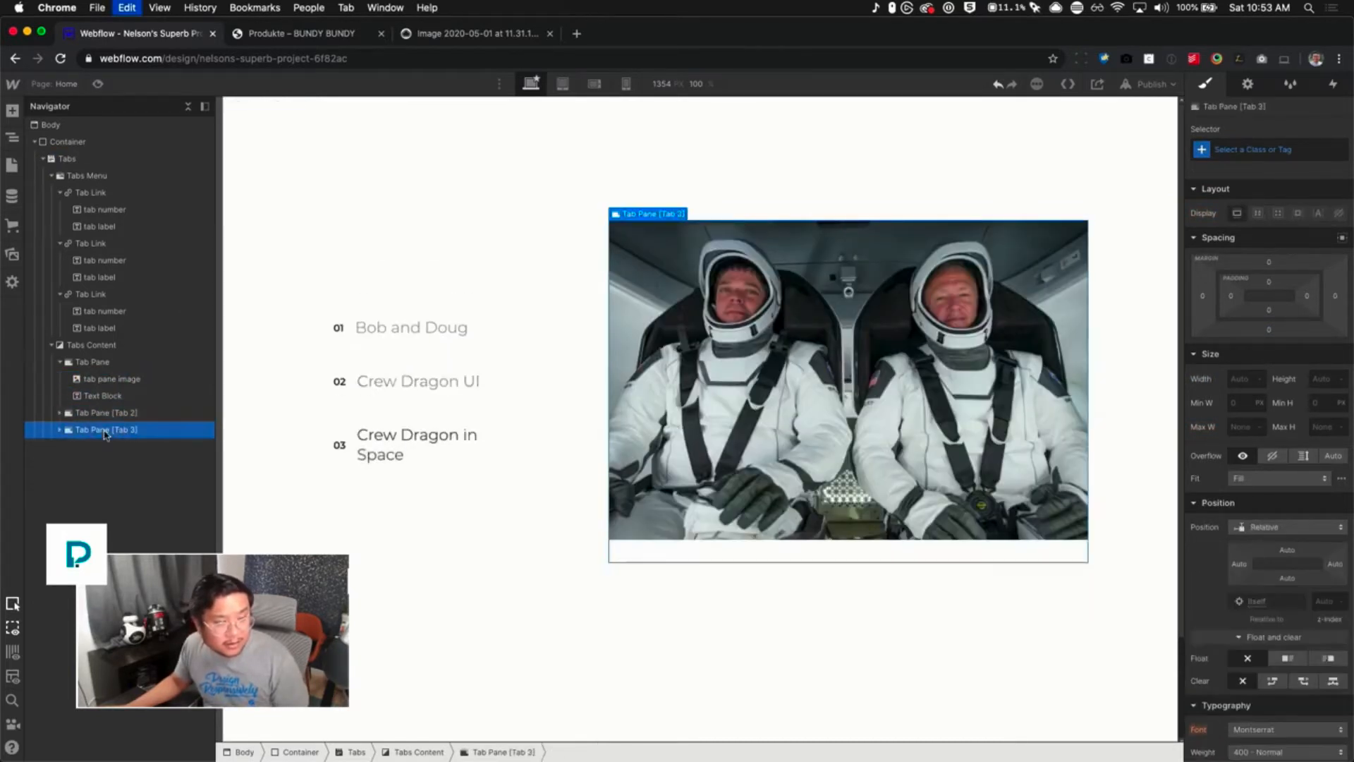
Apply the existing Tab Pane class to the Tab 2 pane
{"action": "left_click", "coordinate": [123, 415]}
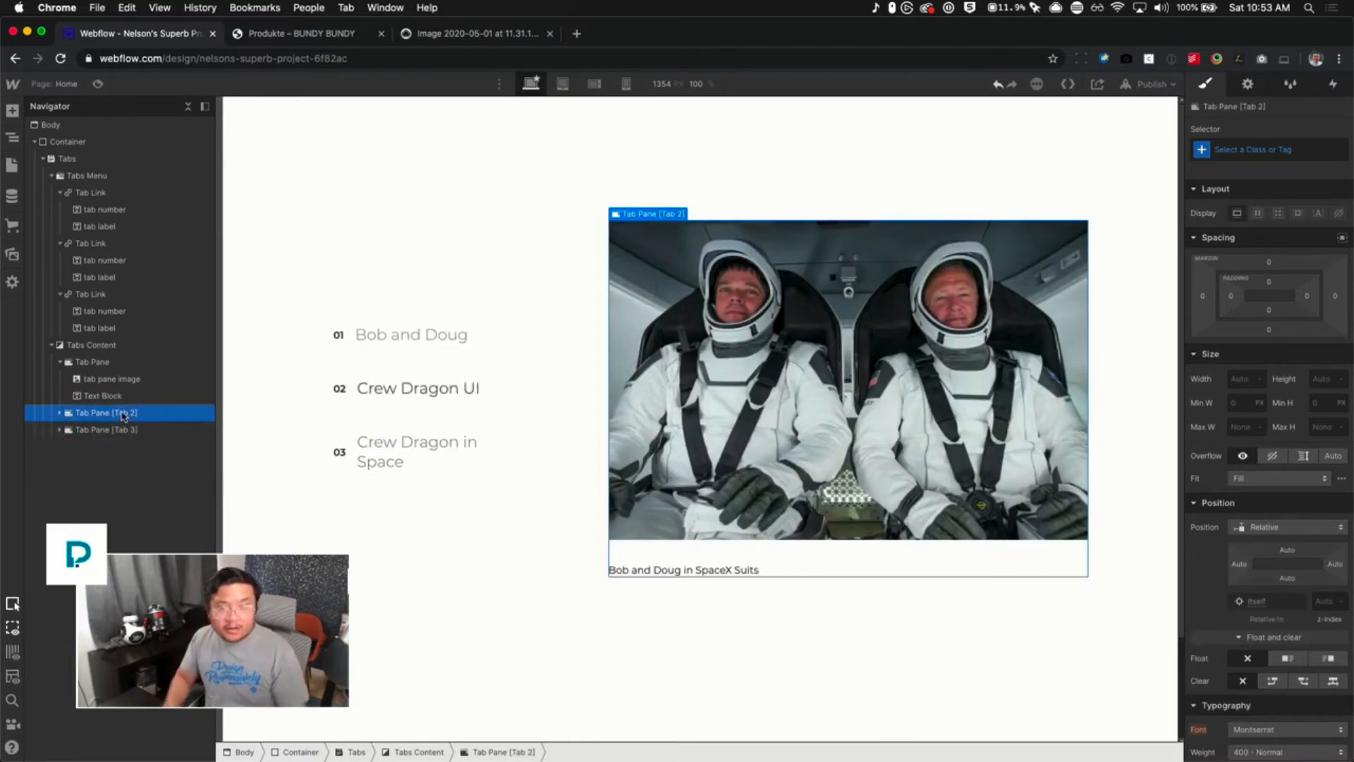
{"action": "key", "text": "super+Return"}
{"action": "type", "text": "trab"}
{"action": "key", "text": "BackSpace"}
{"action": "key", "text": "BackSpace"}
{"action": "key", "text": "BackSpace"}
{"action": "type", "text": "a"}
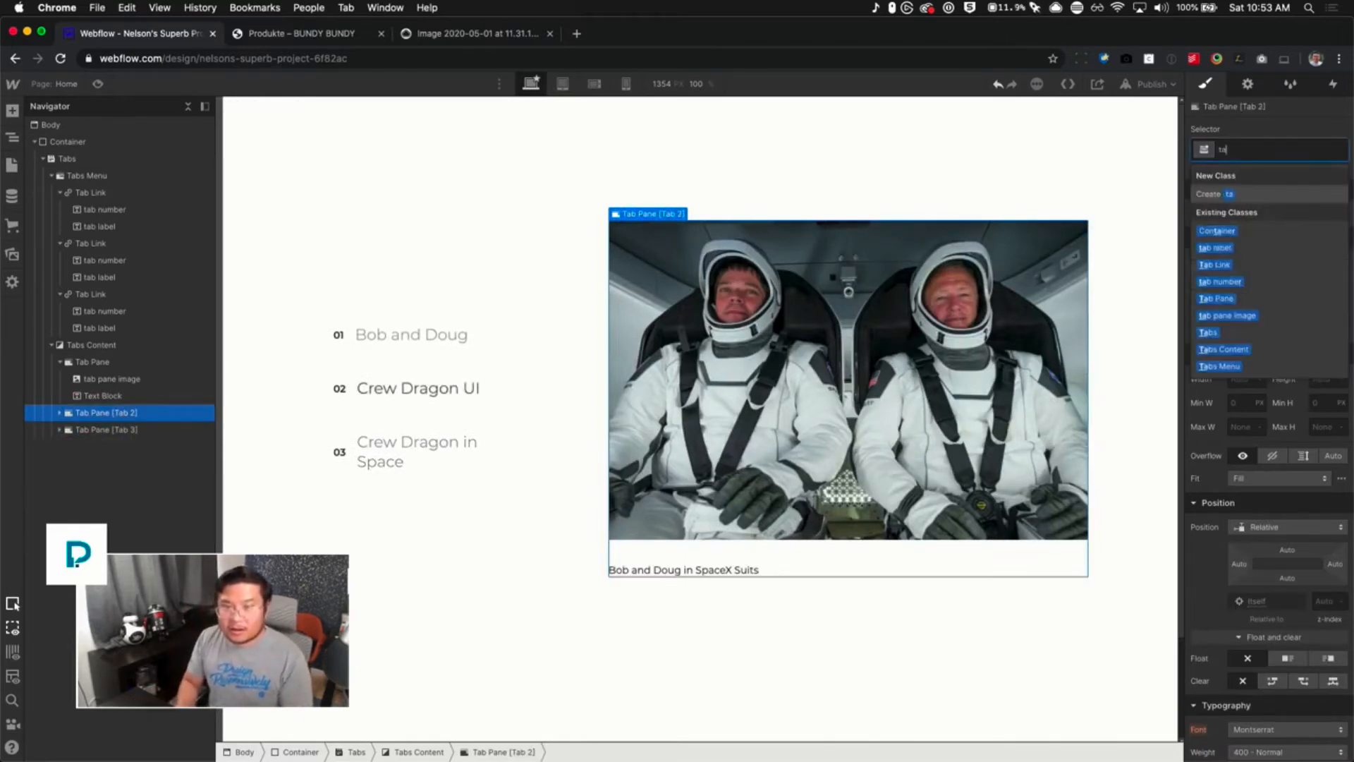
{"action": "key", "text": "Down"}
{"action": "key", "text": "Down"}
{"action": "key", "text": "Down"}
{"action": "key", "text": "Down"}
{"action": "key", "text": "Down"}
{"action": "key", "text": "Return"}
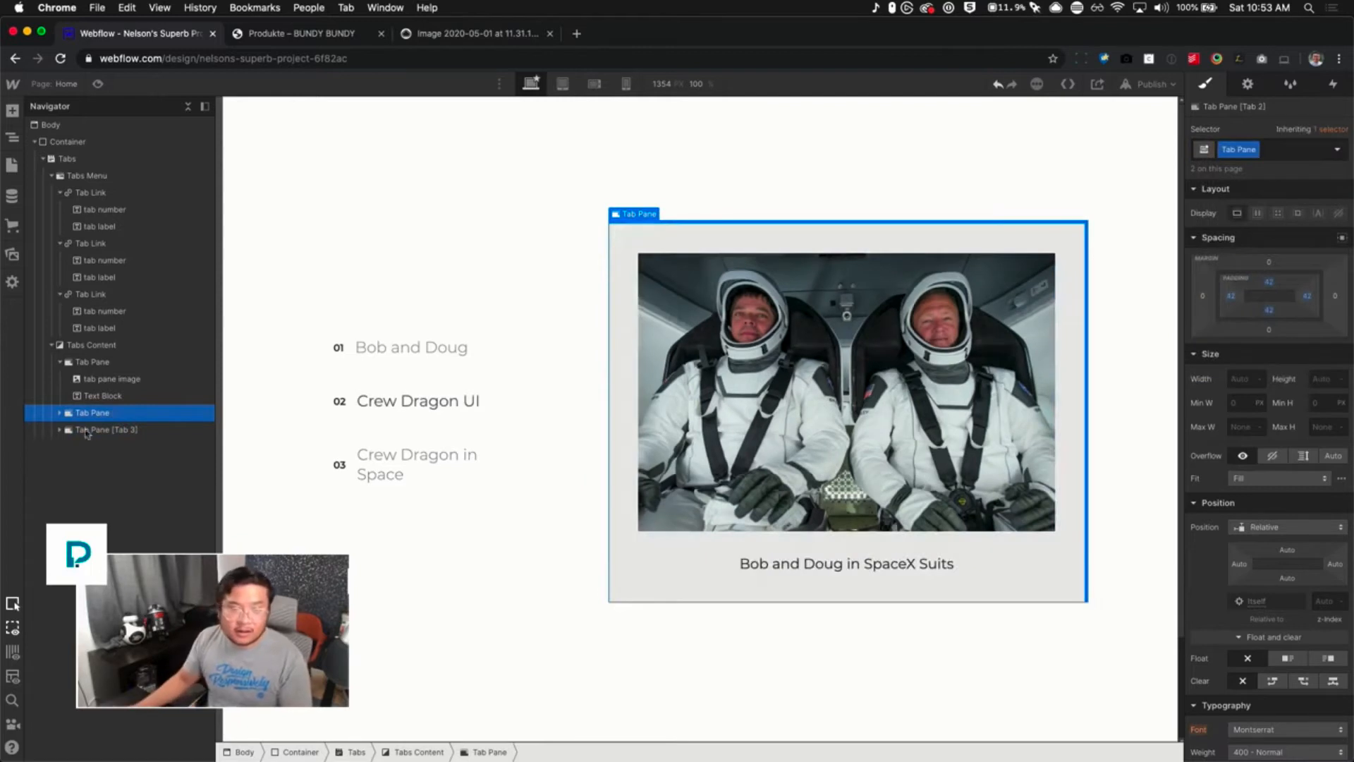
Apply the existing Tab Pane class to the Tab 3 pane
{"action": "left_click", "coordinate": [170, 438]}
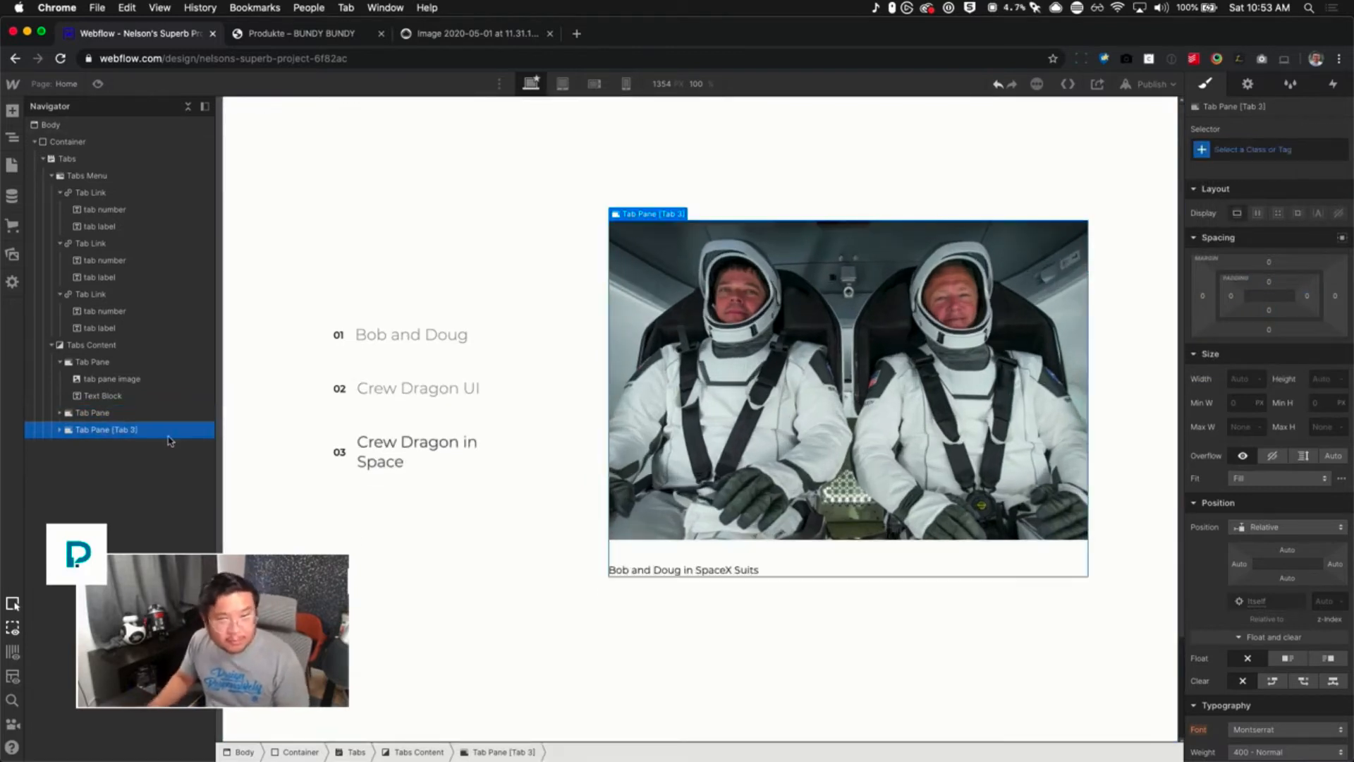
{"action": "key", "text": "super+Return"}
{"action": "type", "text": "tab"}
{"action": "key", "text": "Down"}
{"action": "key", "text": "Down"}
{"action": "key", "text": "Down"}
{"action": "key", "text": "Down"}
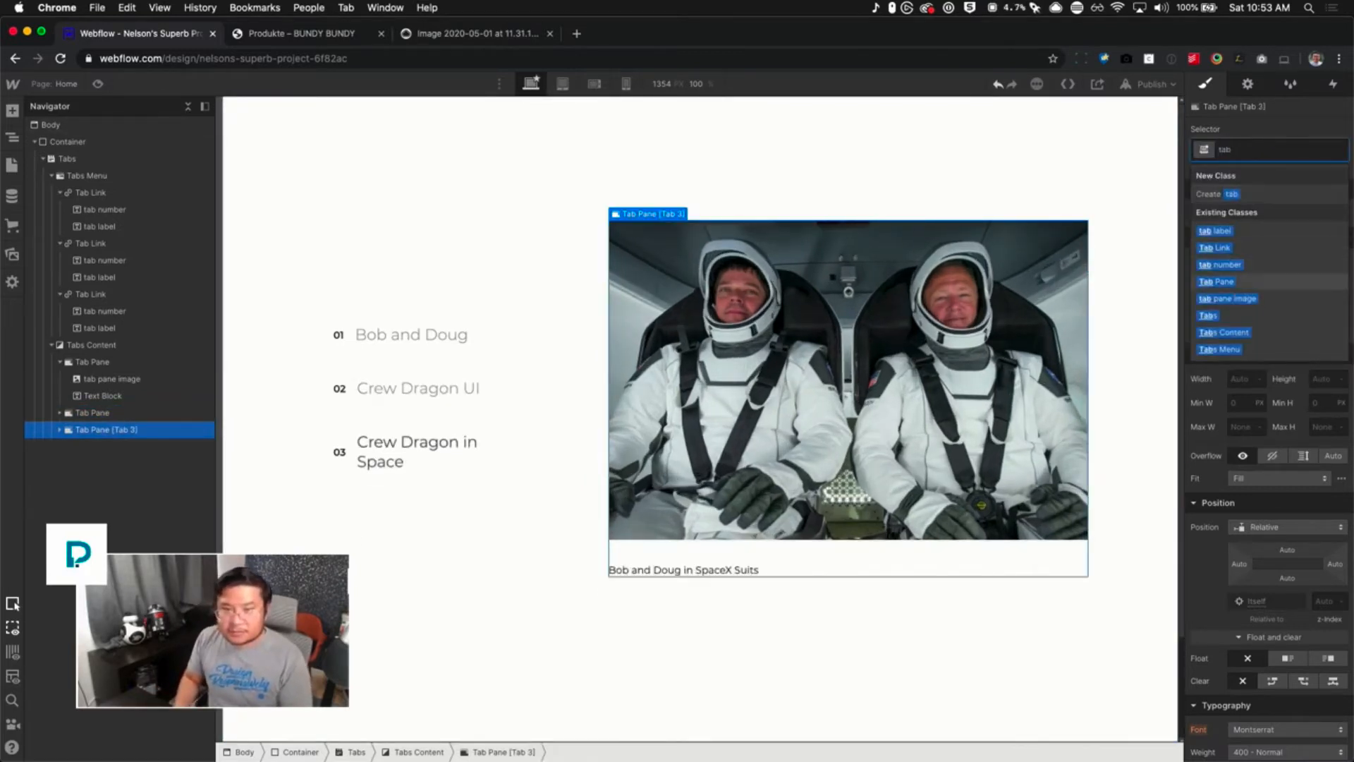
{"action": "key", "text": "Return"}
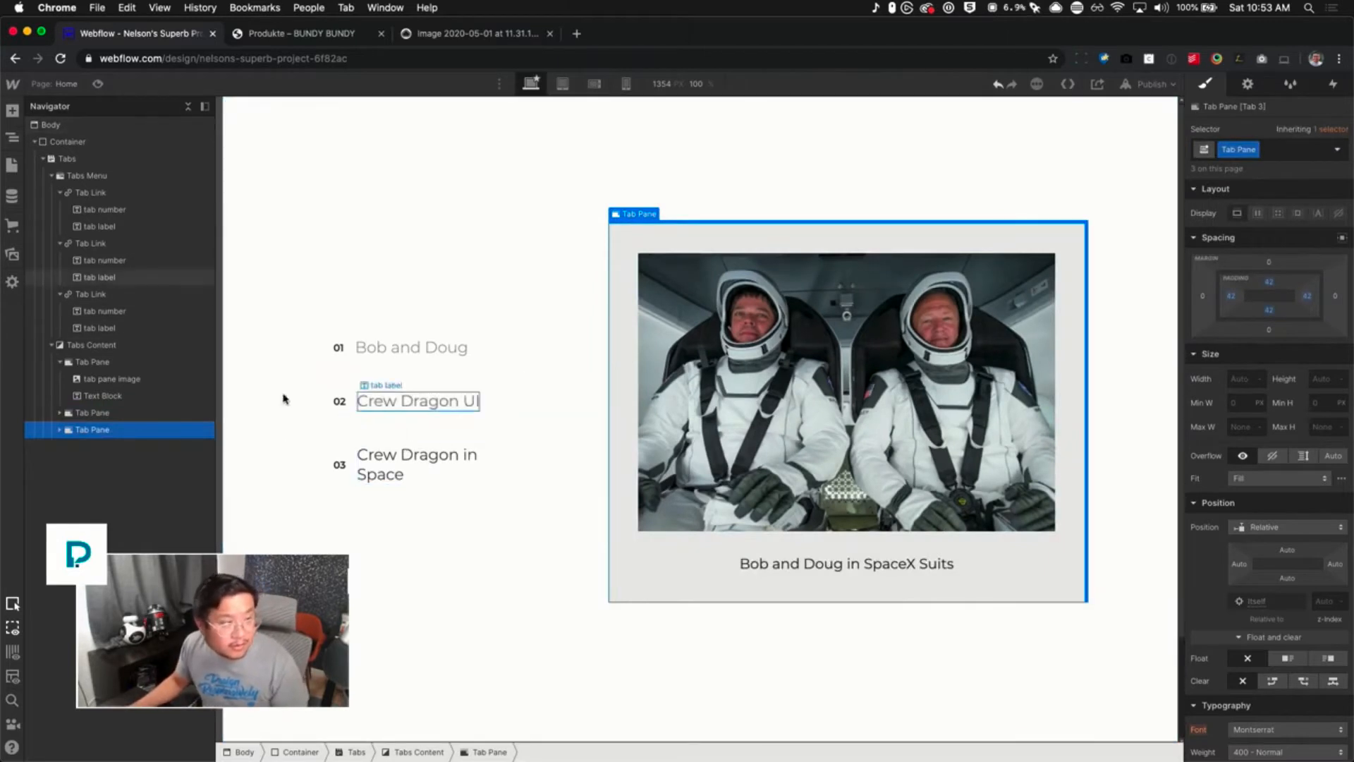
Replace the third tab pane's image with the Dragon_Carousel_0007_2.jpg asset of the capsule in space
{"action": "left_click", "coordinate": [836, 360]}
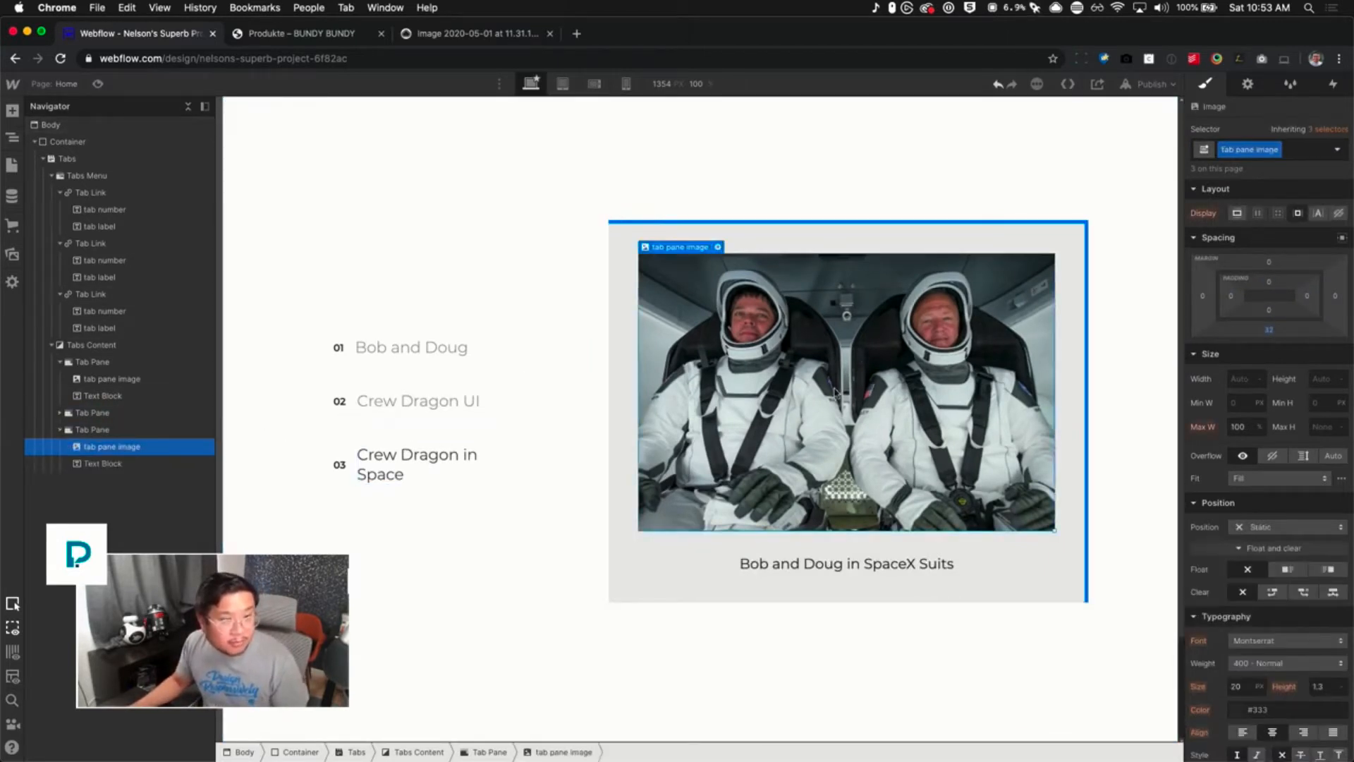
{"action": "double_click", "coordinate": [835, 393]}
{"action": "left_click", "coordinate": [785, 577]}
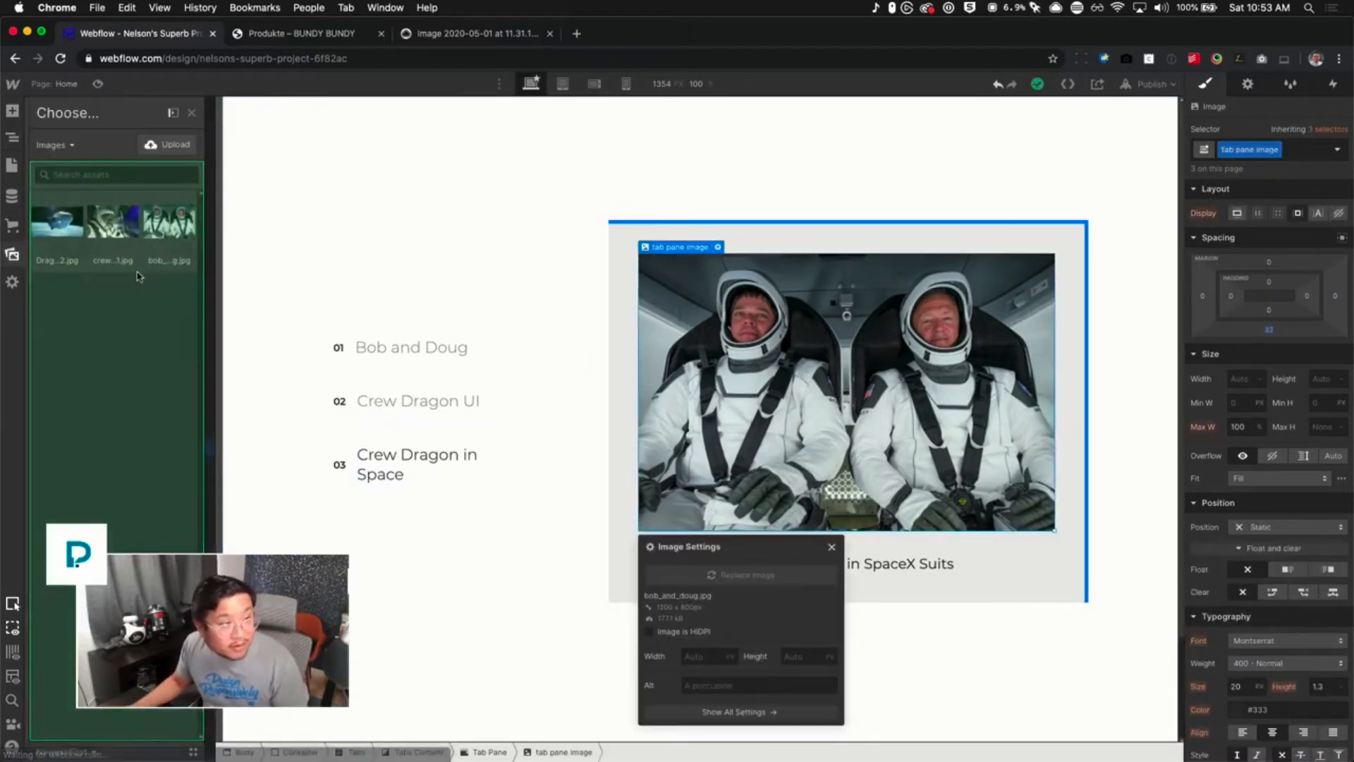
{"action": "left_click", "coordinate": [56, 222]}
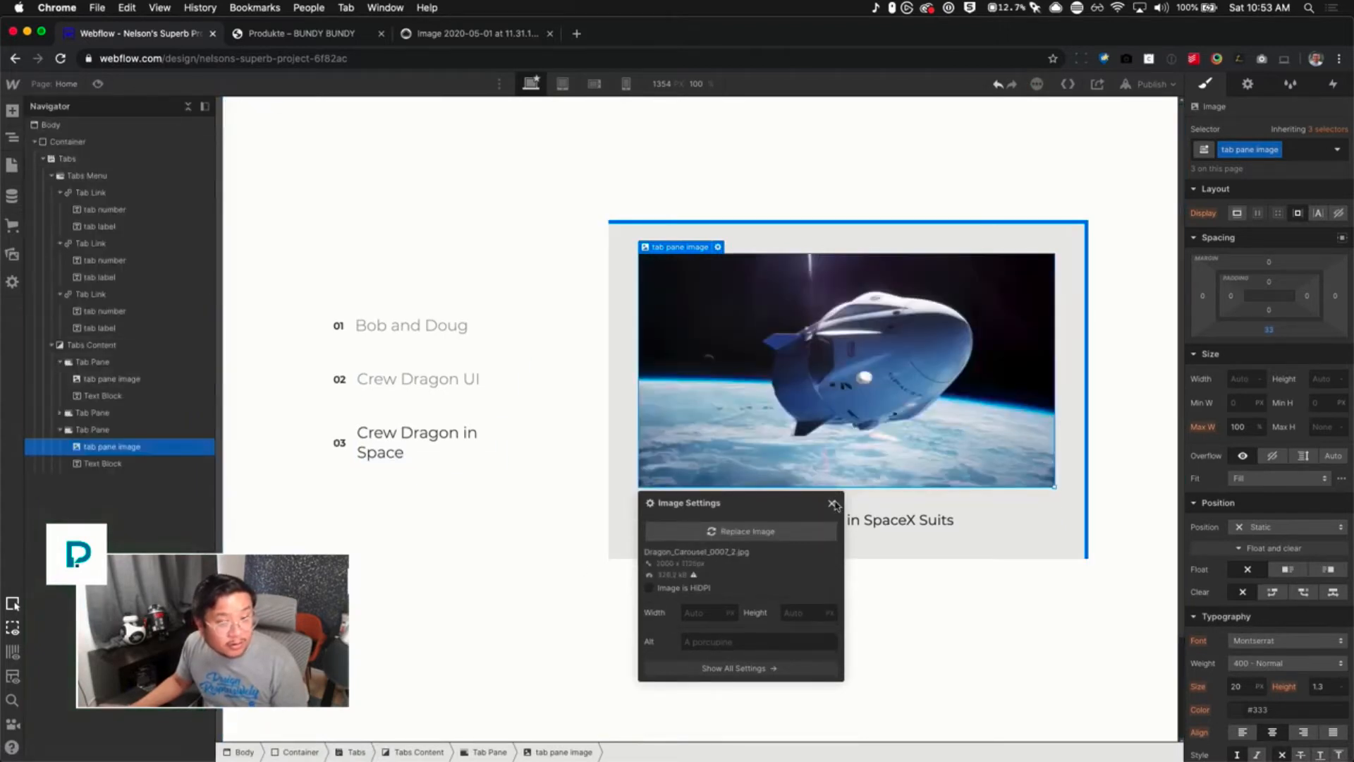
{"action": "left_click", "coordinate": [833, 503]}
Change the third pane's caption to "Artist rendering of the Crew Dragon floating in space"
{"action": "double_click", "coordinate": [830, 521]}
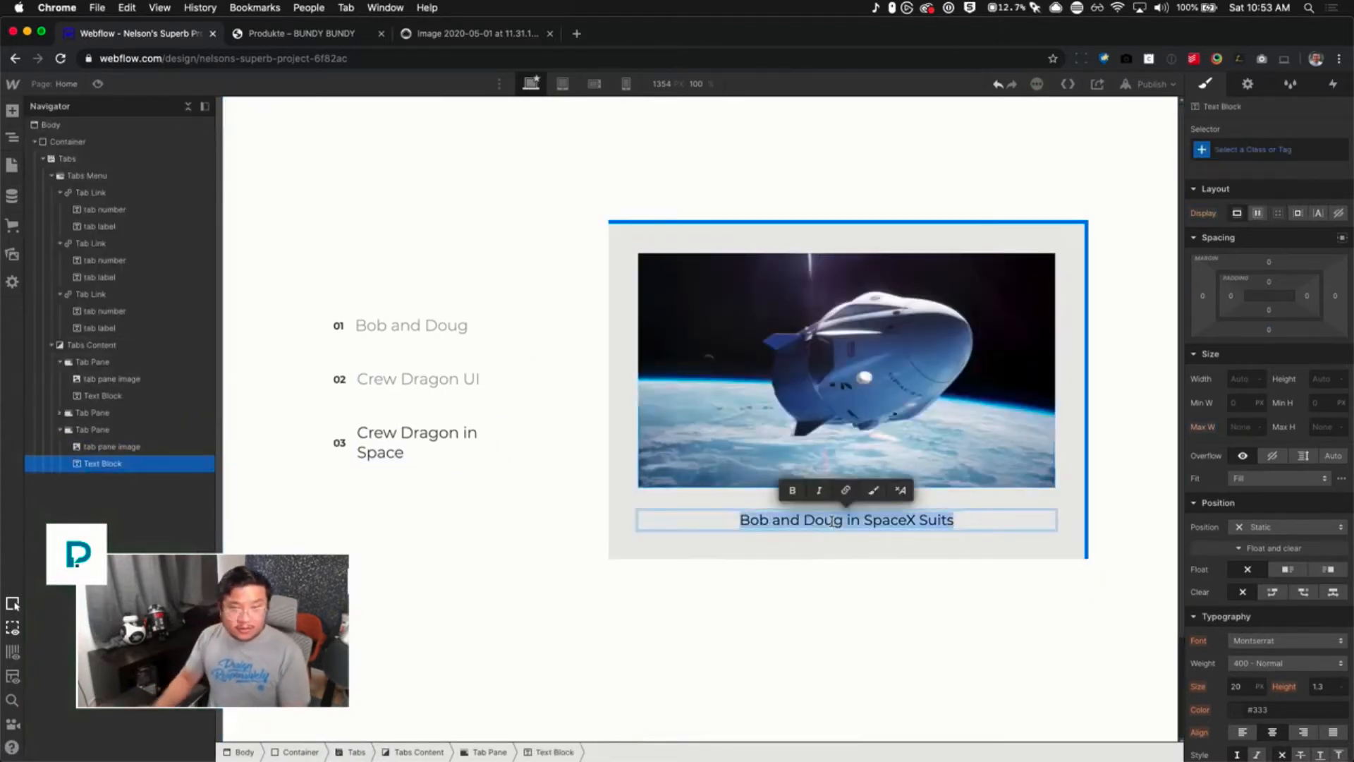
{"action": "type", "text": "Art"}
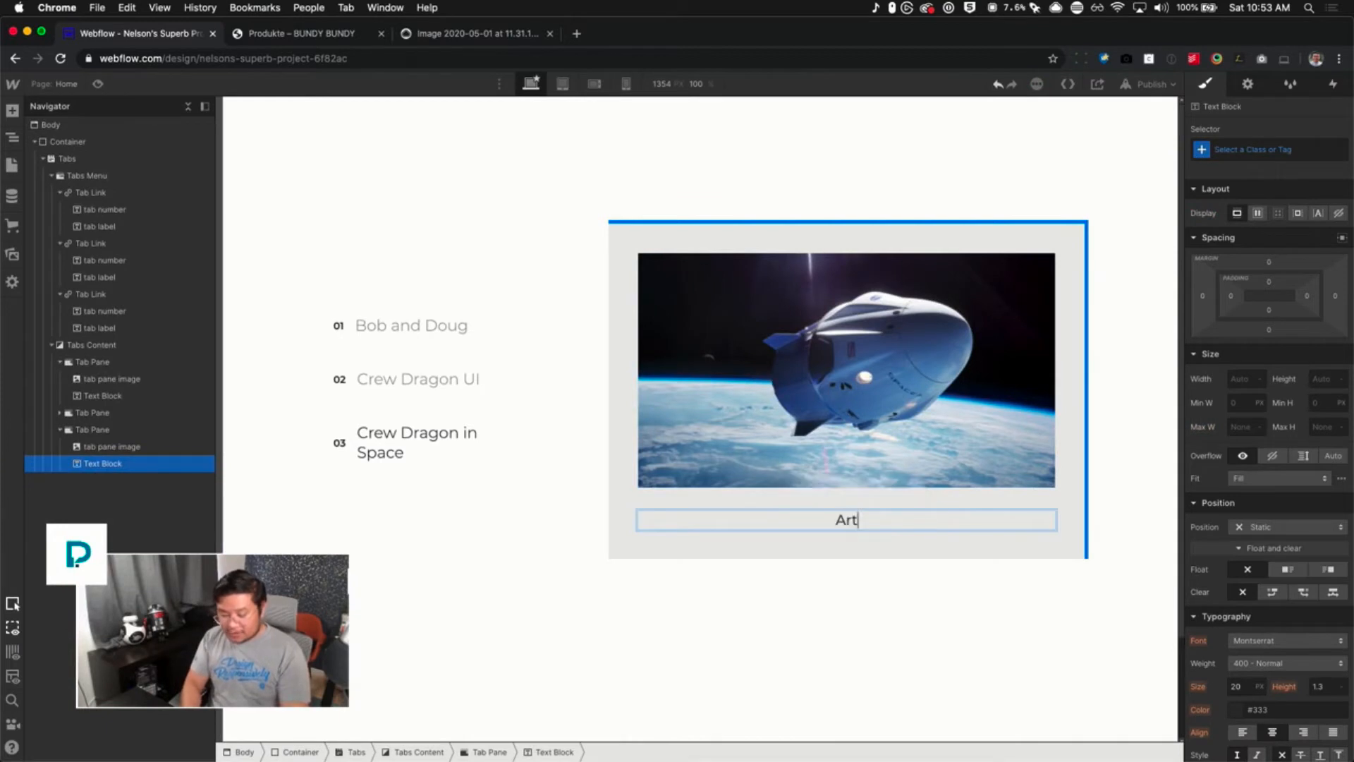
{"action": "type", "text": "ist rendering o"}
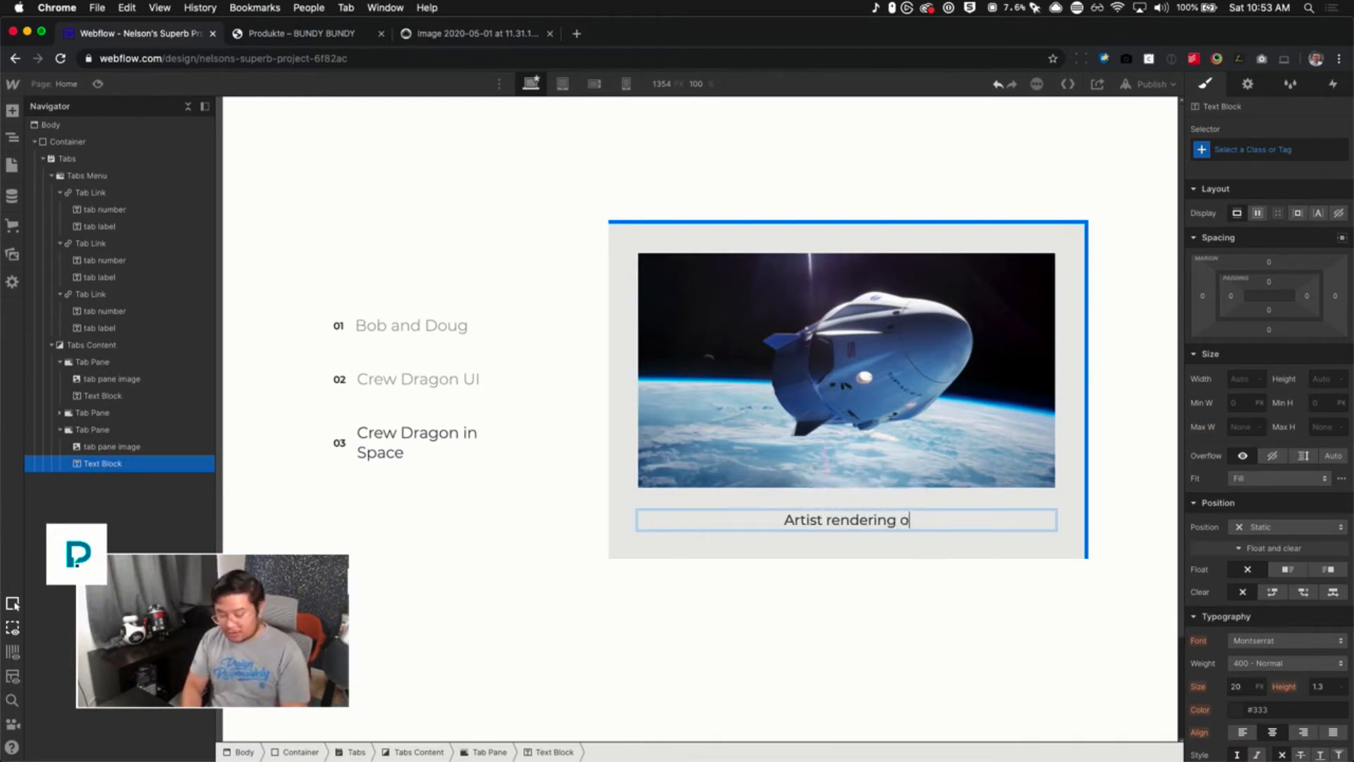
{"action": "type", "text": "f the Crew Dragon"}
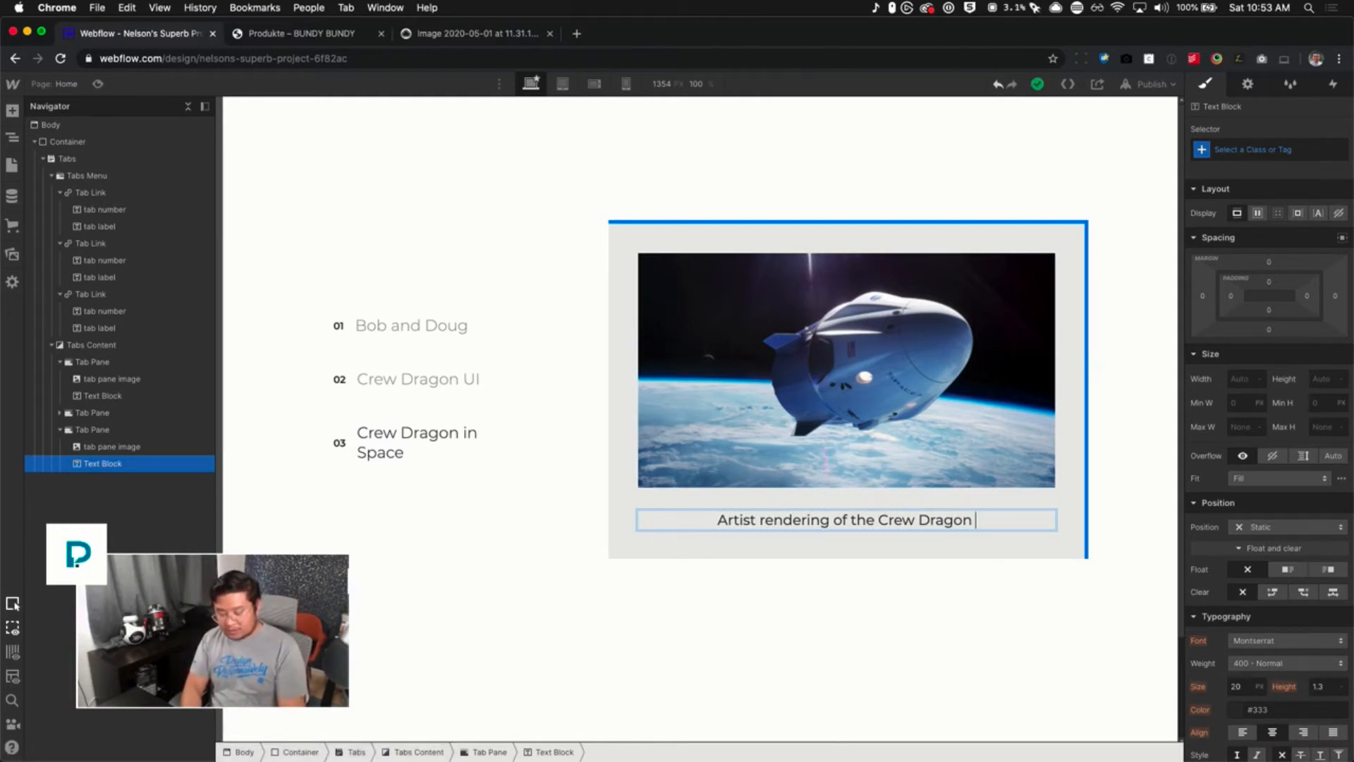
{"action": "type", "text": "flo"}
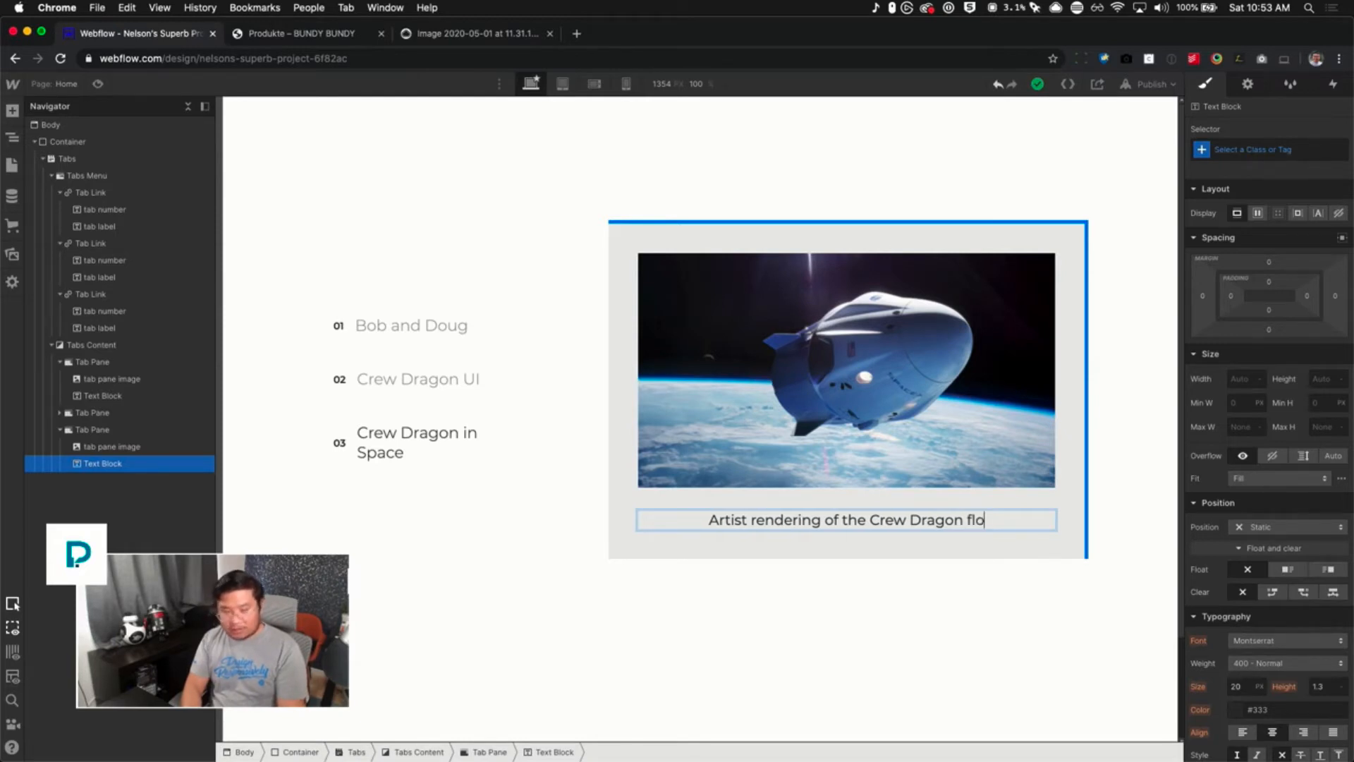
{"action": "type", "text": "ating in space"}
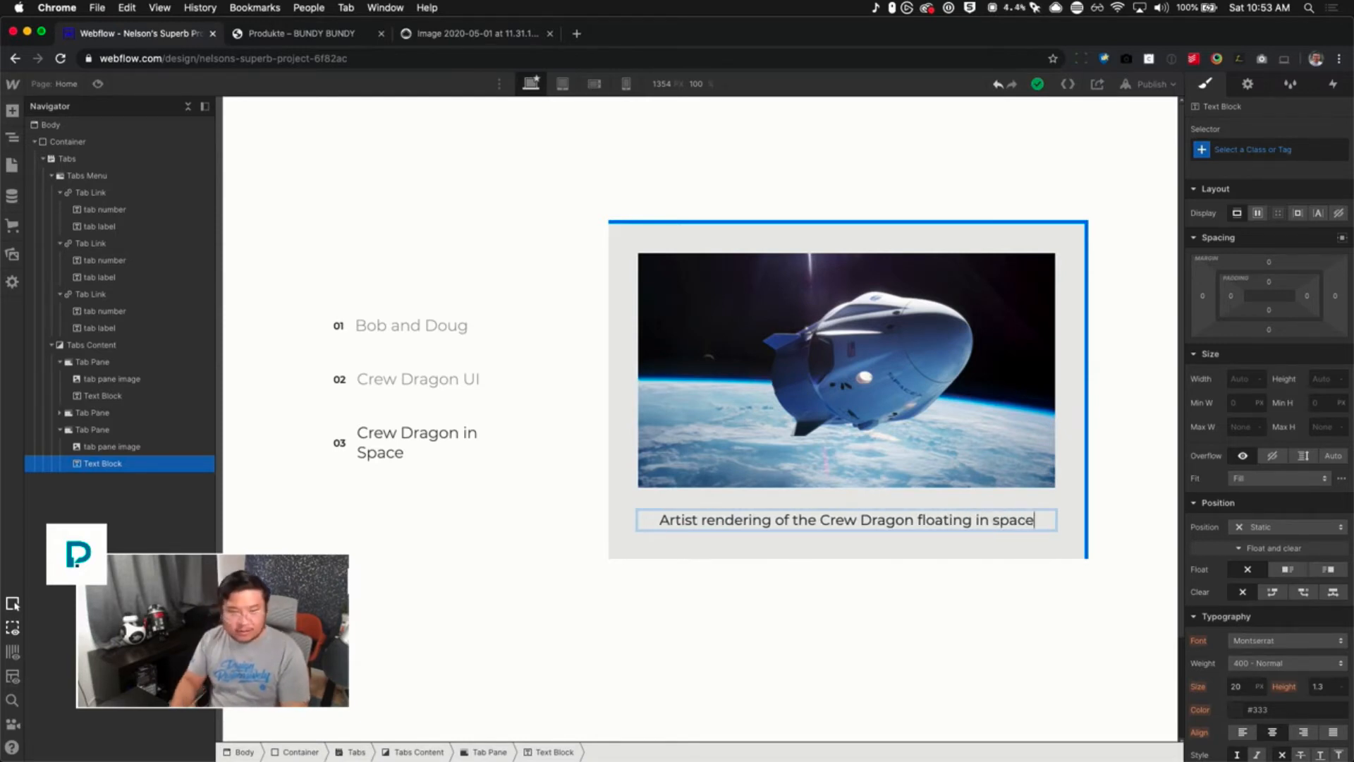
{"action": "key", "text": "Escape"}
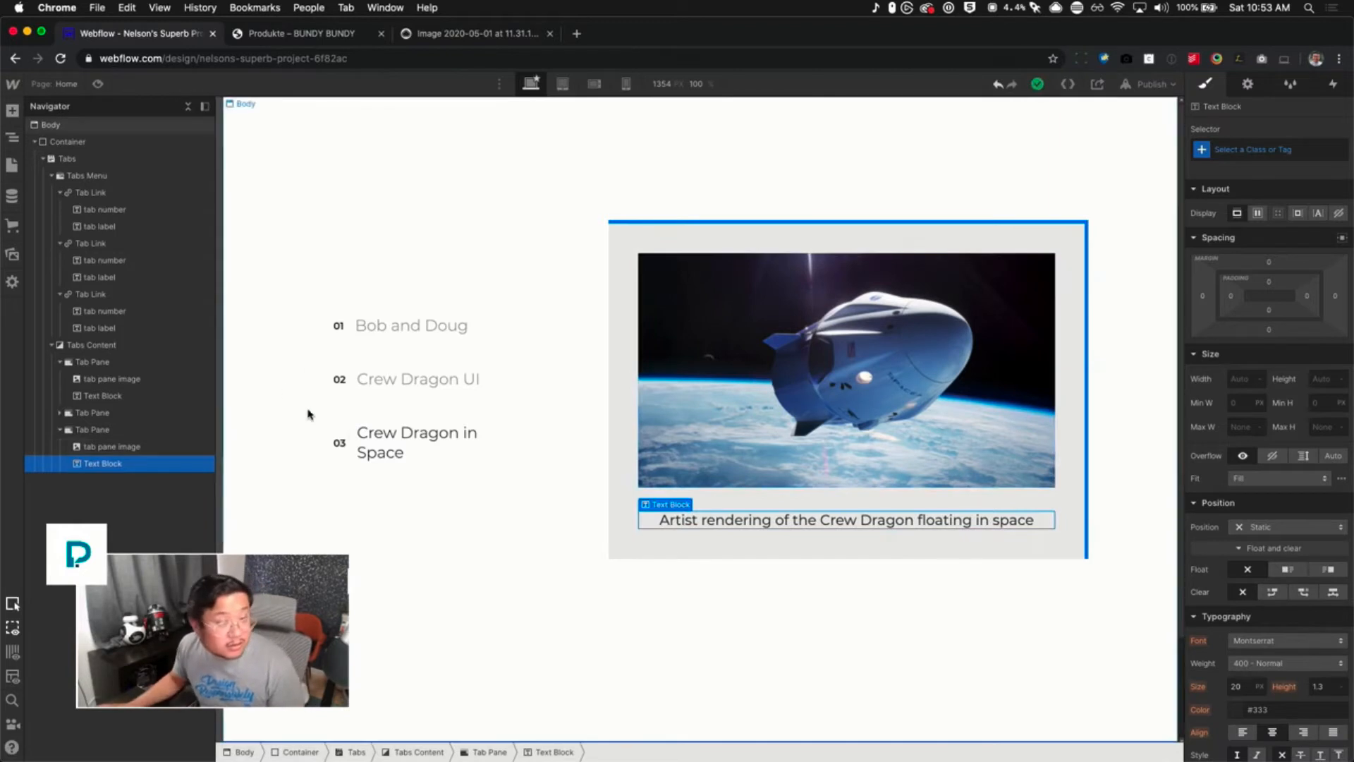
Replace the second tab pane's image with the crewdragon1.jpg asset
{"action": "left_click", "coordinate": [118, 419]}
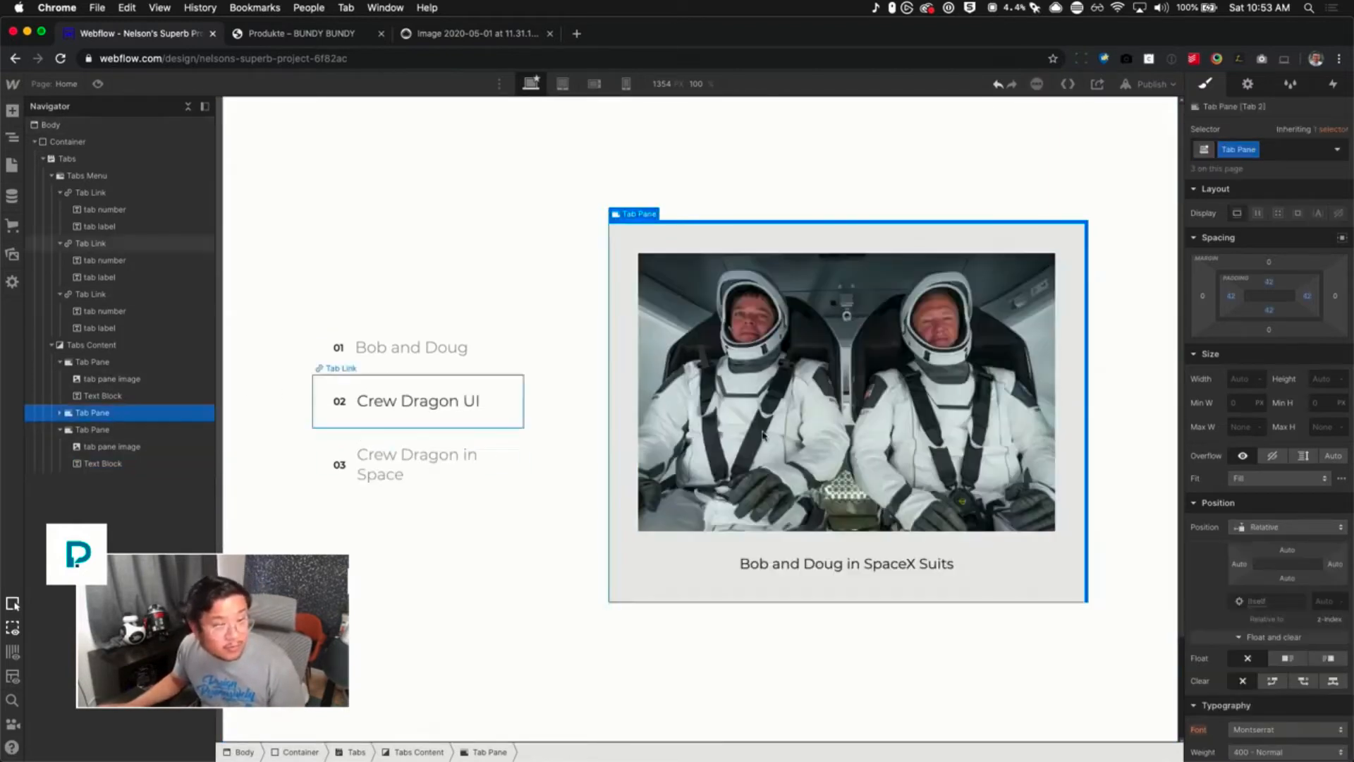
{"action": "double_click", "coordinate": [818, 440]}
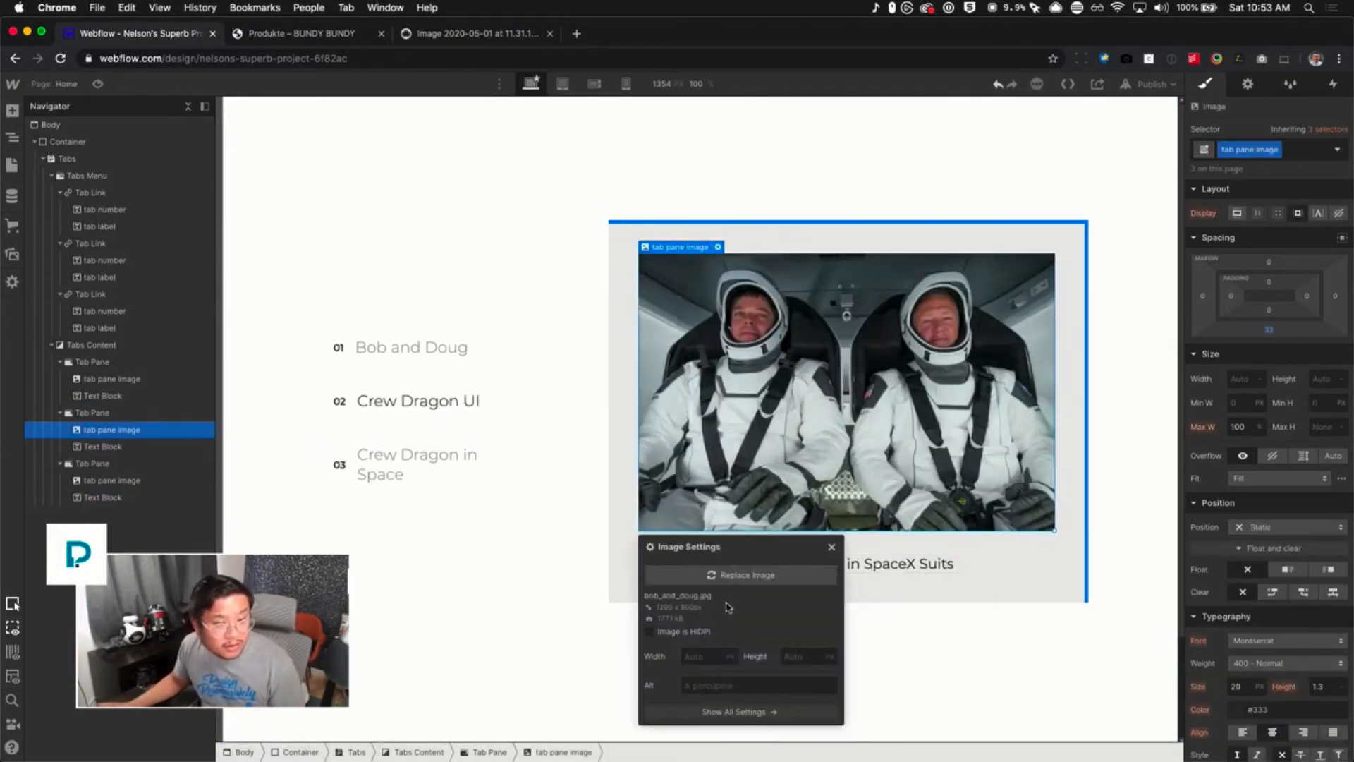
{"action": "left_click", "coordinate": [748, 575]}
{"action": "left_click", "coordinate": [70, 215]}
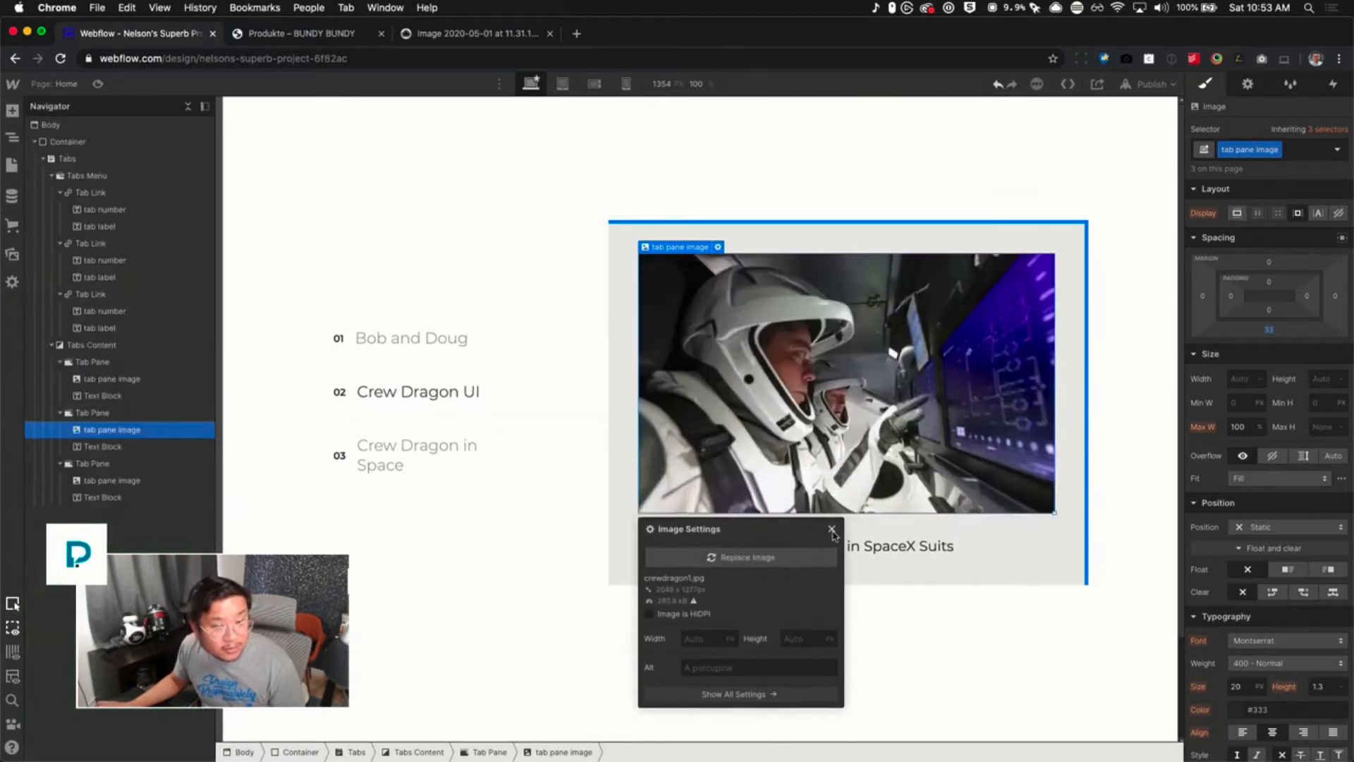
{"action": "left_click", "coordinate": [832, 529]}
Change the second pane's caption to "Bob and Doug training with the Crew Dragon UI"
{"action": "double_click", "coordinate": [839, 552]}
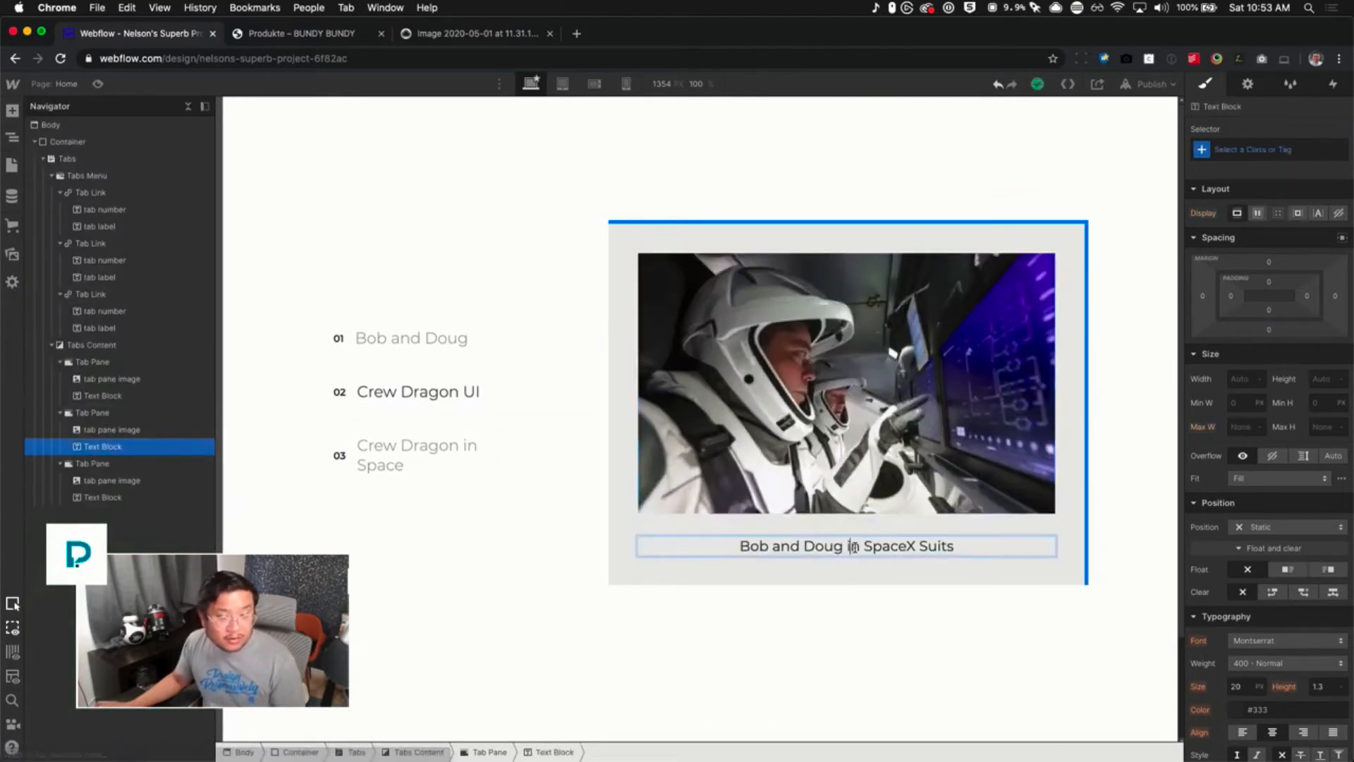
{"action": "left_click_drag", "start_coordinate": [850, 551], "coordinate": [985, 552]}
{"action": "type", "text": "trainin"}
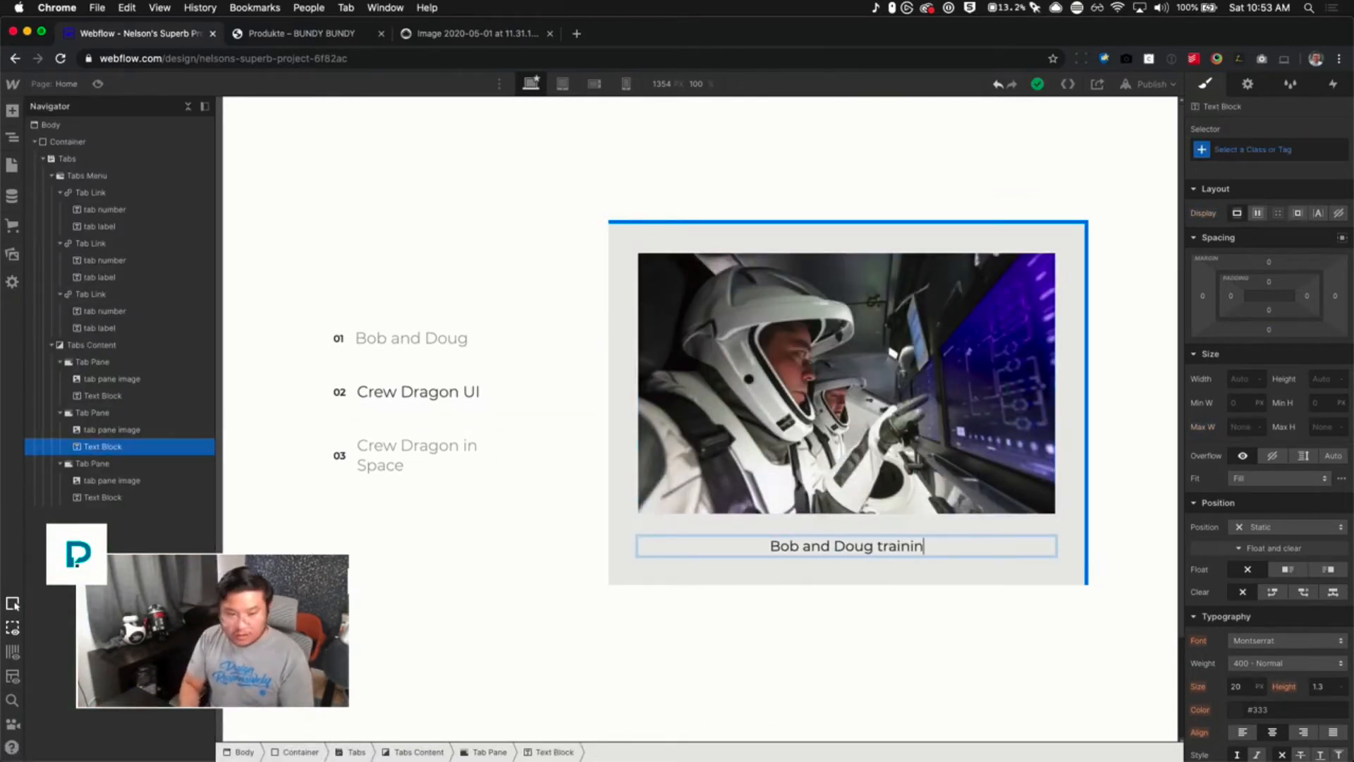
{"action": "type", "text": "g with the Crew"}
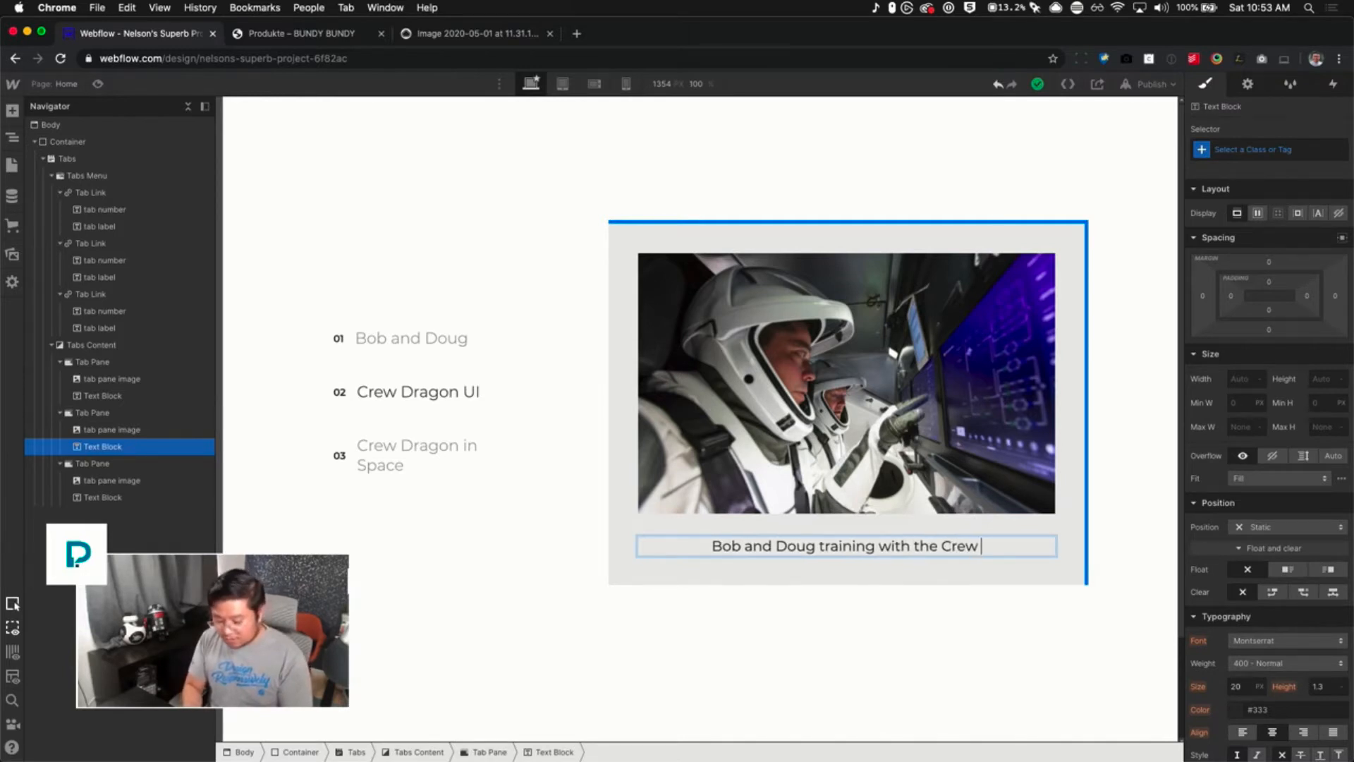
{"action": "type", "text": " Dragon UI"}
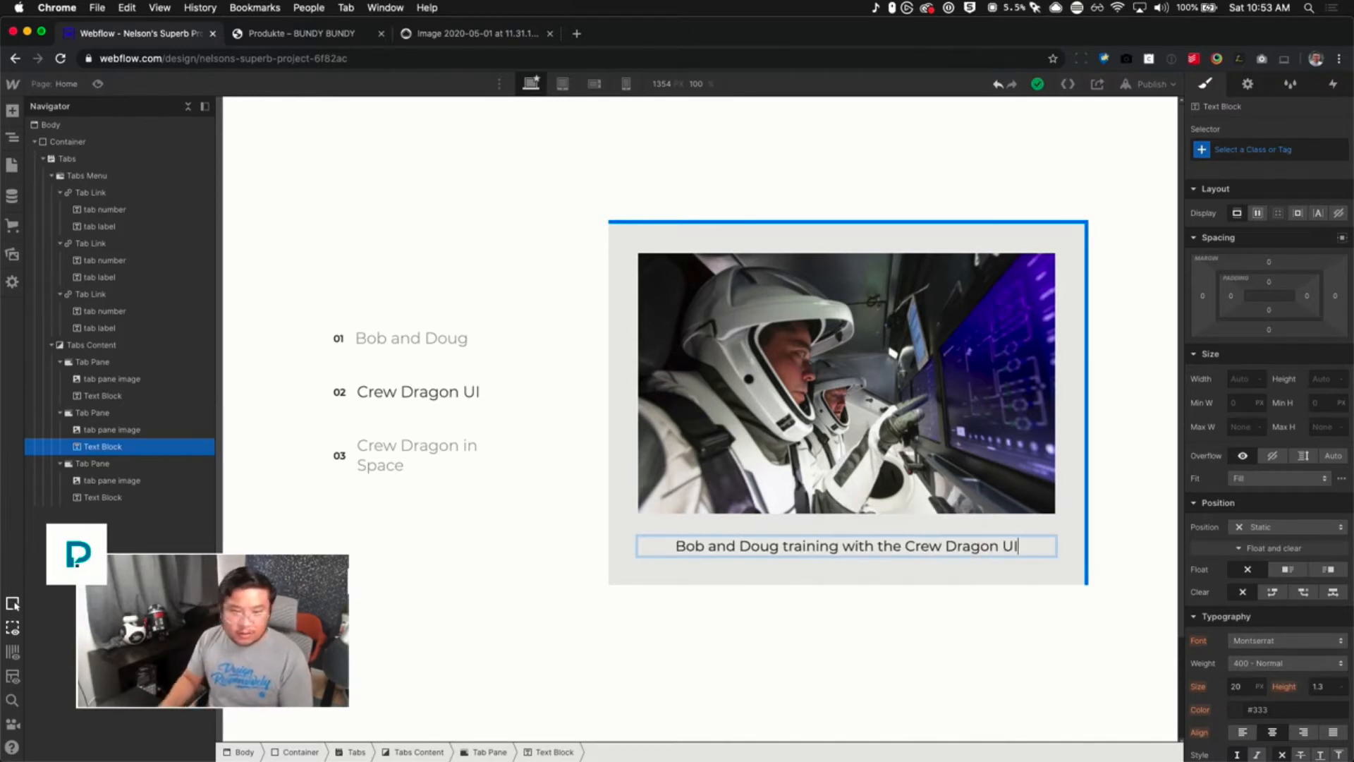
{"action": "key", "text": "Escape"}
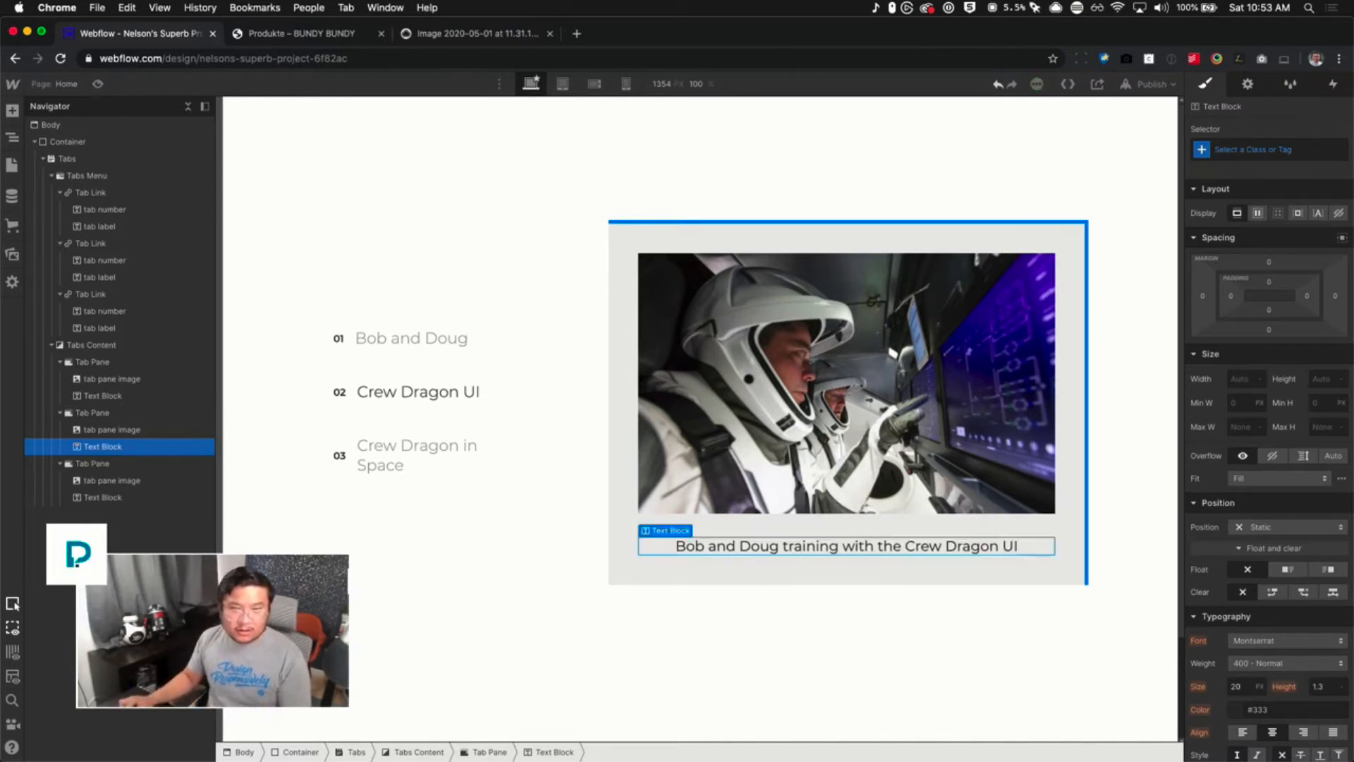
{"action": "left_click", "coordinate": [1058, 421]}
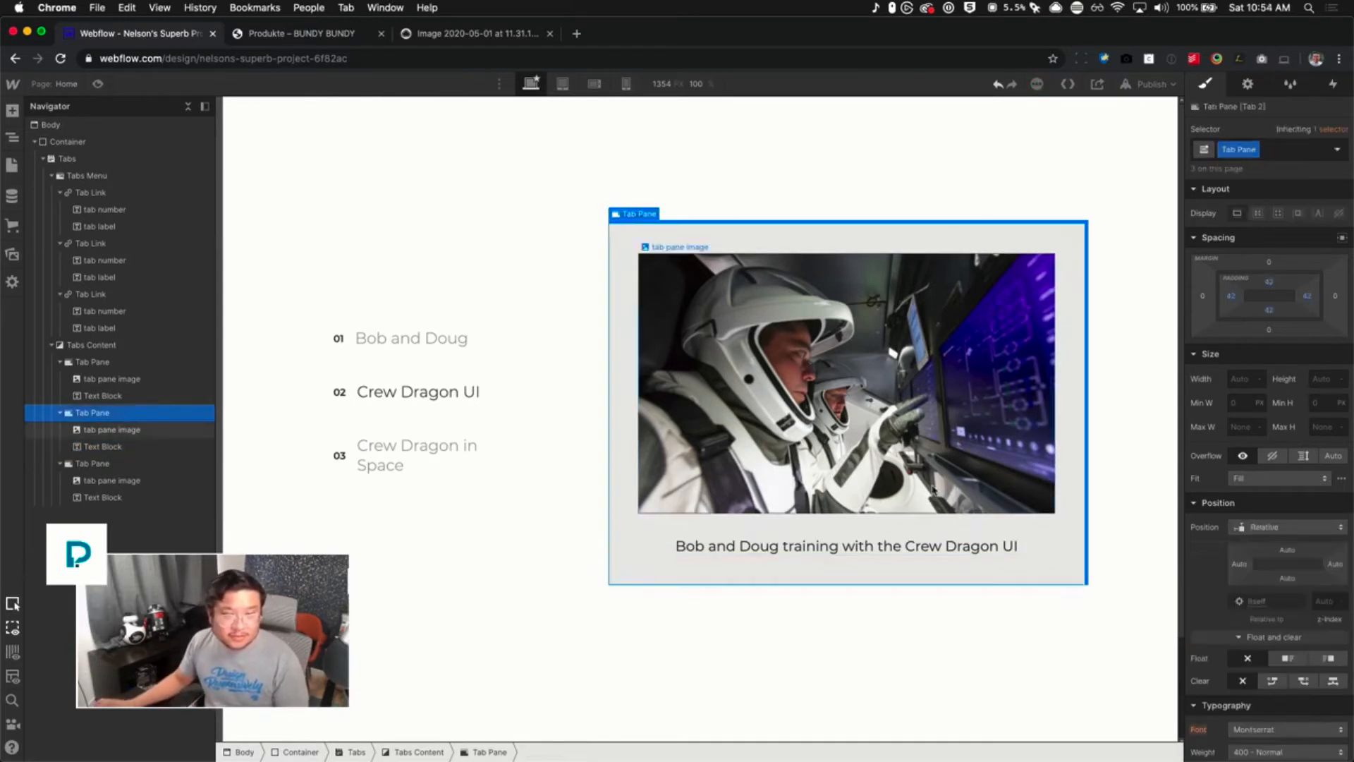
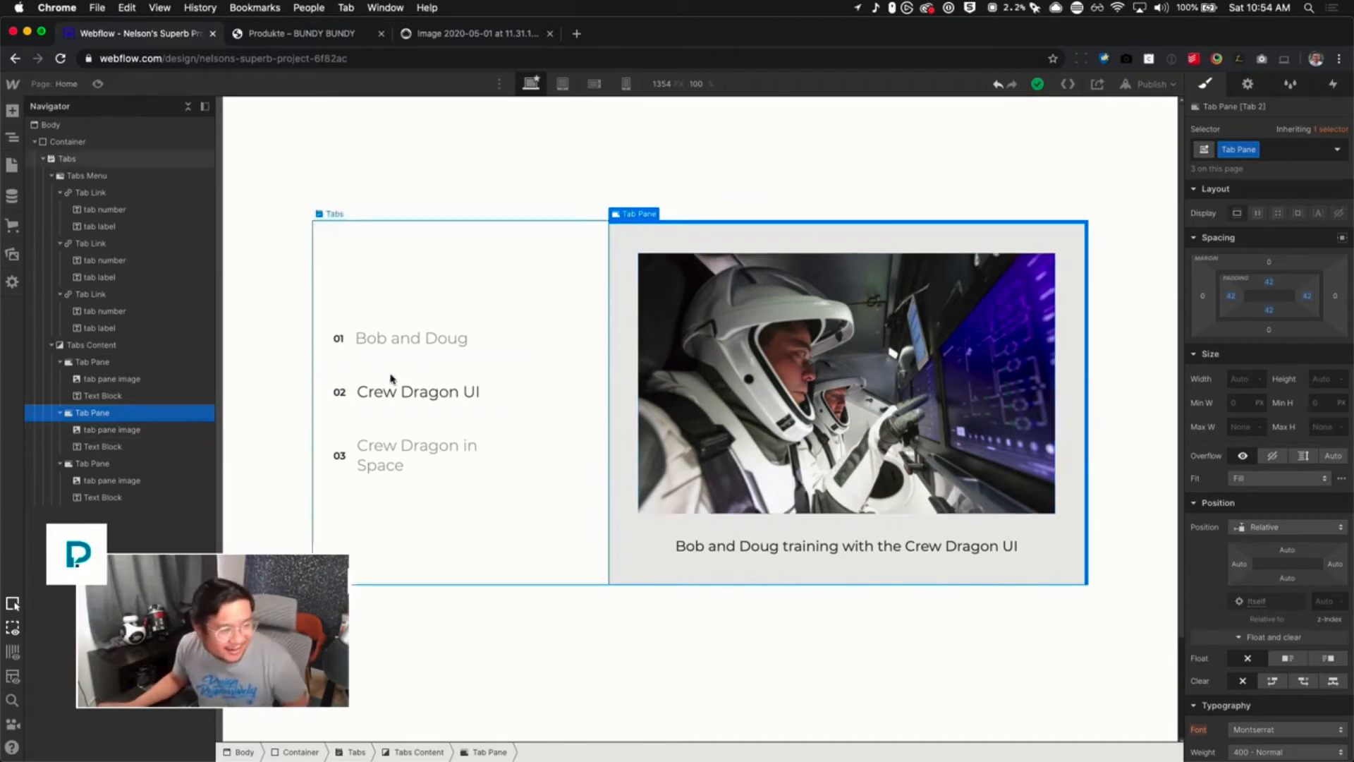
Make the first tab pane current, preview the page, and switch among the three tabs to check their transitions
{"action": "left_click", "coordinate": [108, 362]}
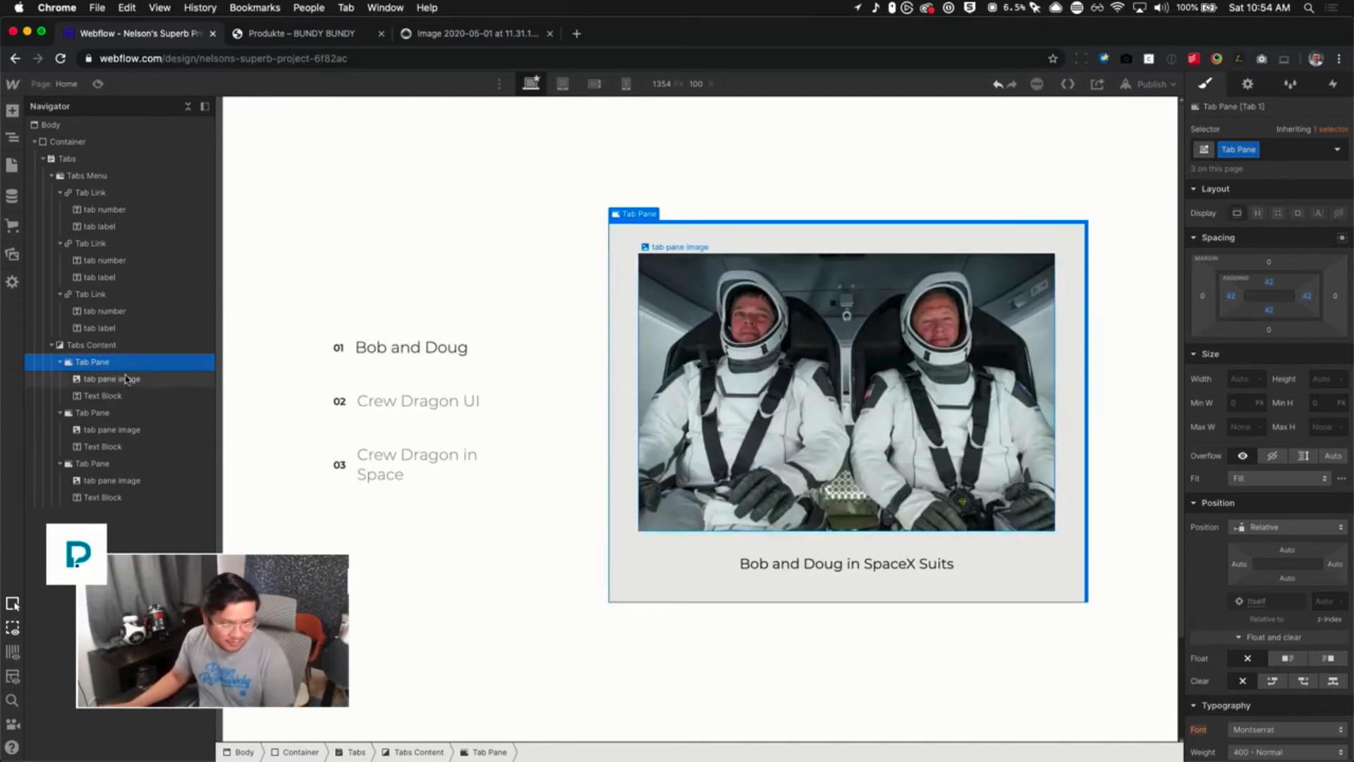
{"action": "left_click", "coordinate": [97, 82]}
{"action": "left_click", "coordinate": [432, 399]}
{"action": "left_click", "coordinate": [407, 463]}
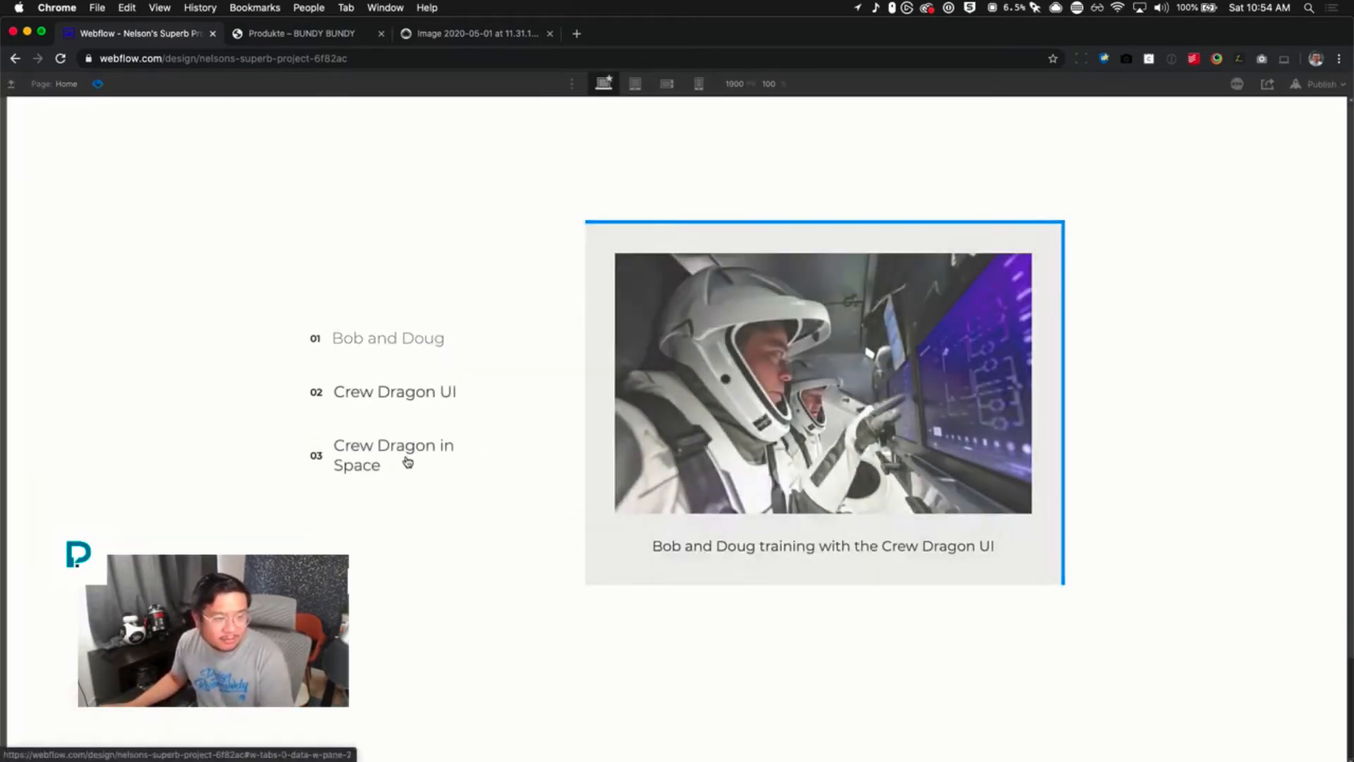
{"action": "left_click", "coordinate": [405, 394]}
{"action": "left_click", "coordinate": [407, 347]}
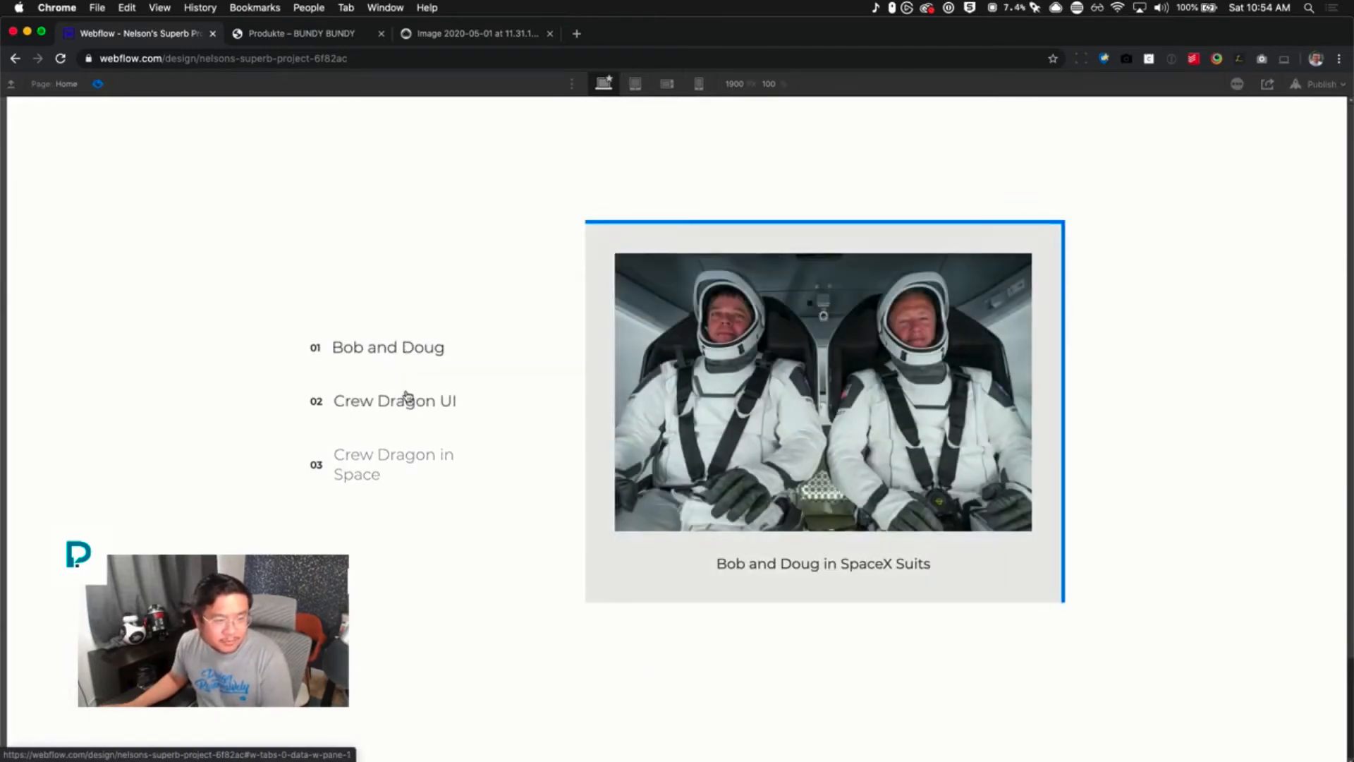
Recheck the fade when switching to the second and third tabs in the preview, and return to the designer
{"action": "left_click", "coordinate": [408, 393]}
{"action": "left_click", "coordinate": [395, 447]}
{"action": "left_click", "coordinate": [99, 84]}
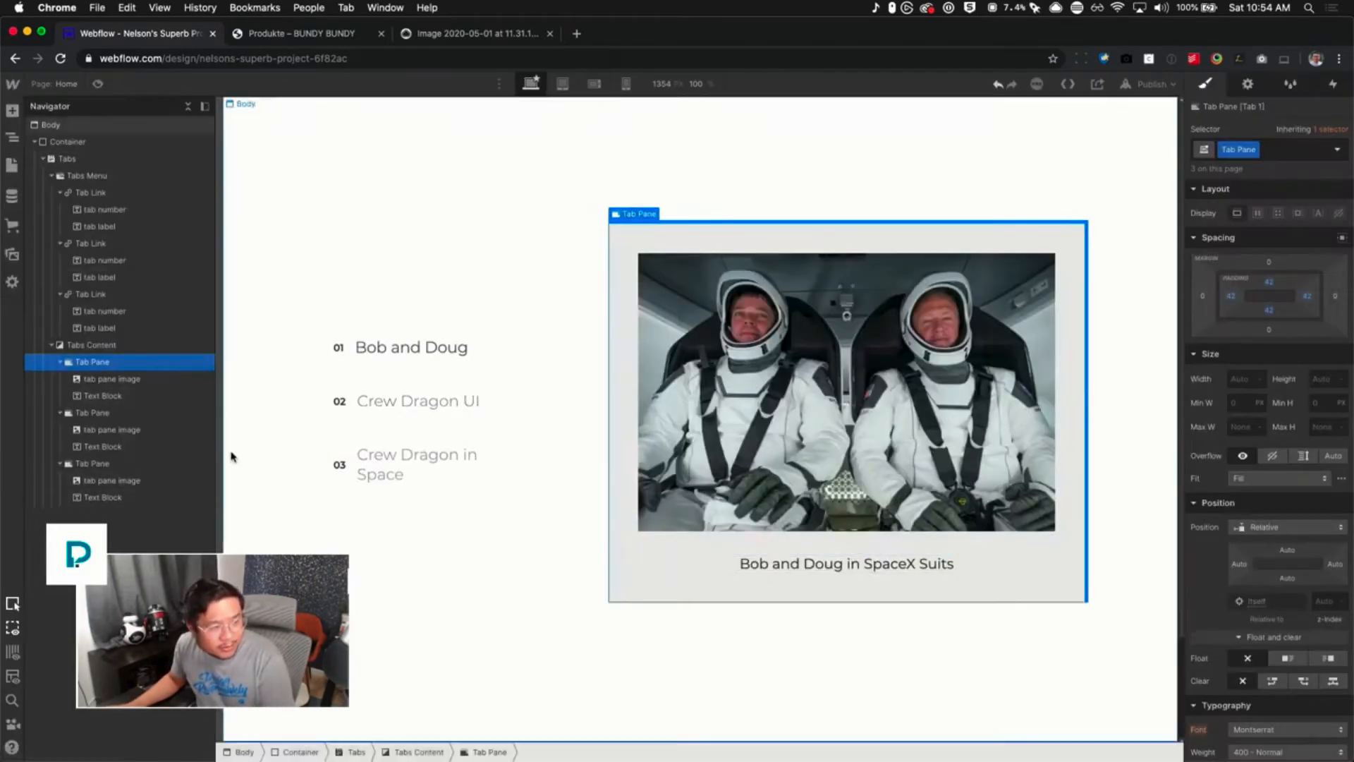
Open the element settings for Tabs Content to examine the tab easing and fade timings
{"action": "left_click", "coordinate": [1247, 85]}
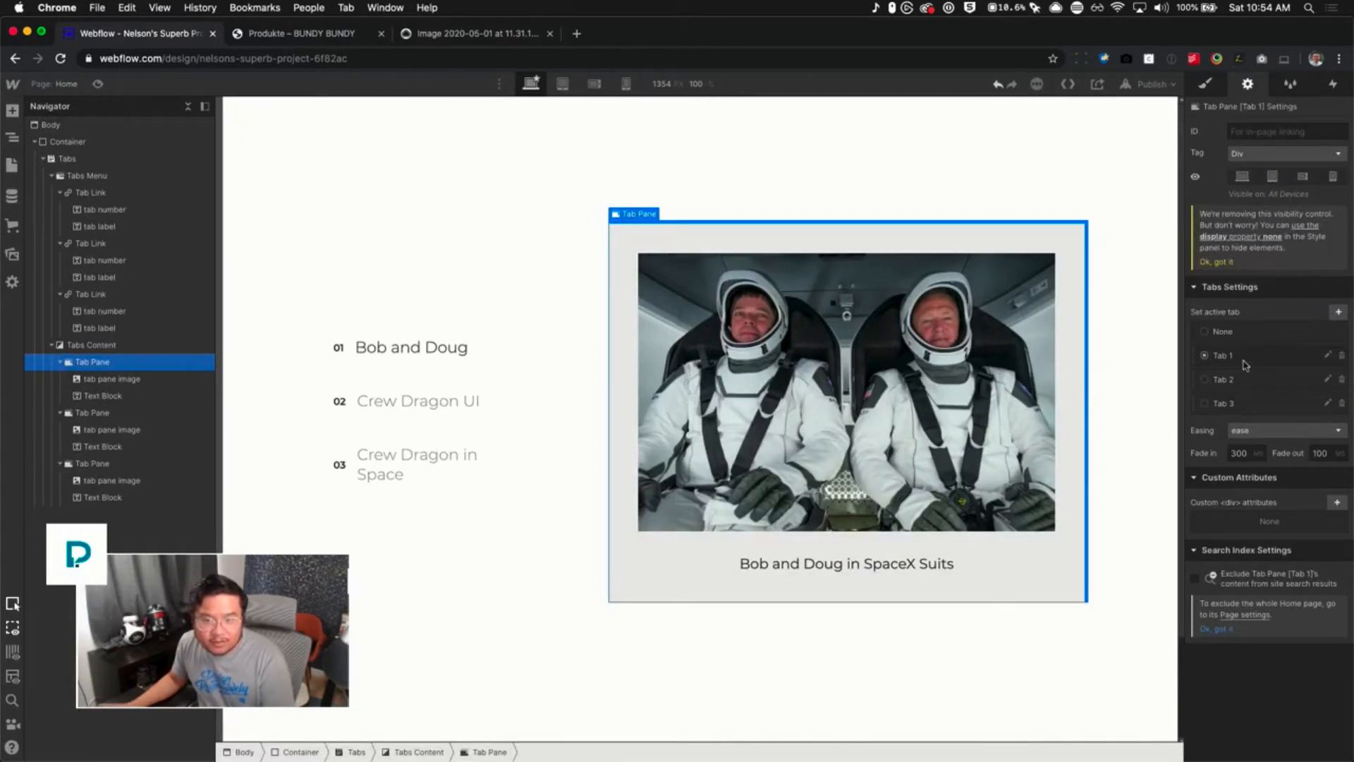
{"action": "left_click", "coordinate": [115, 345]}
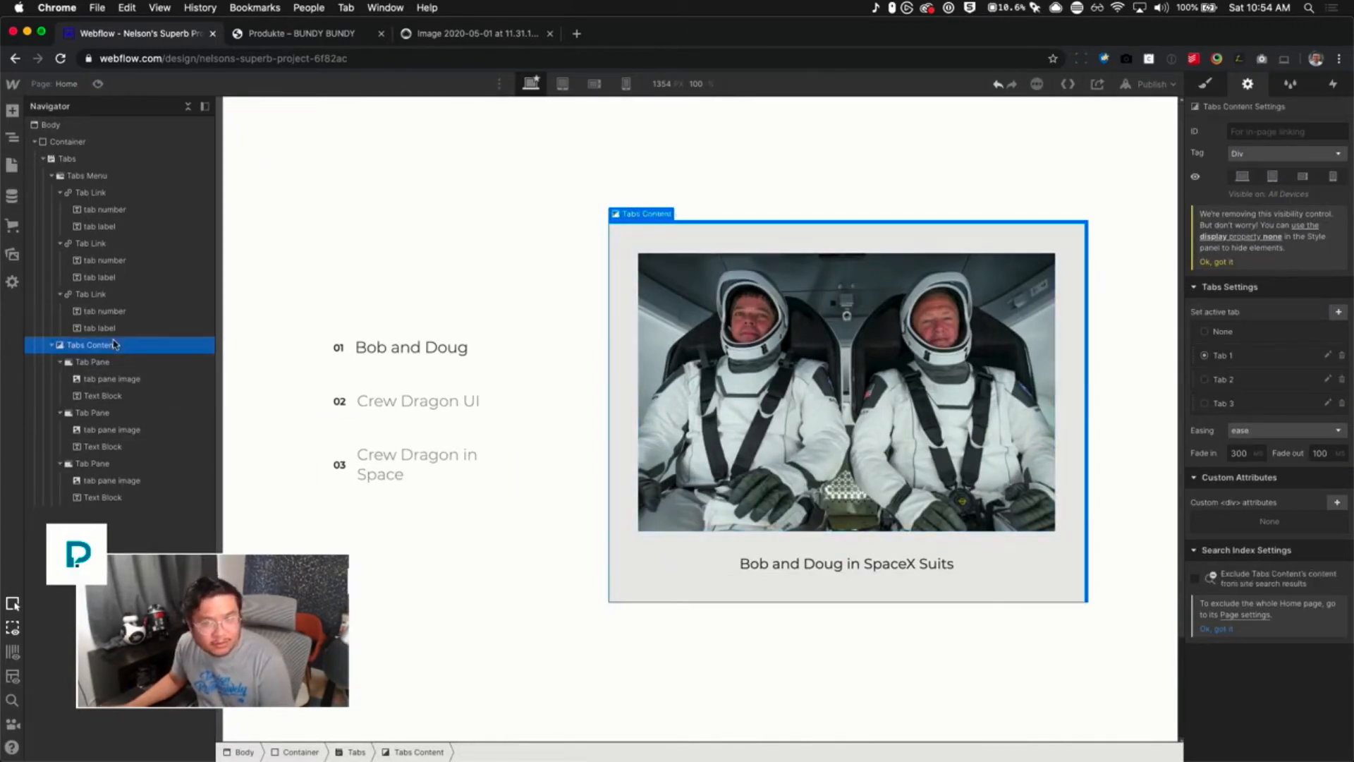
{"action": "right_click", "coordinate": [115, 345]}
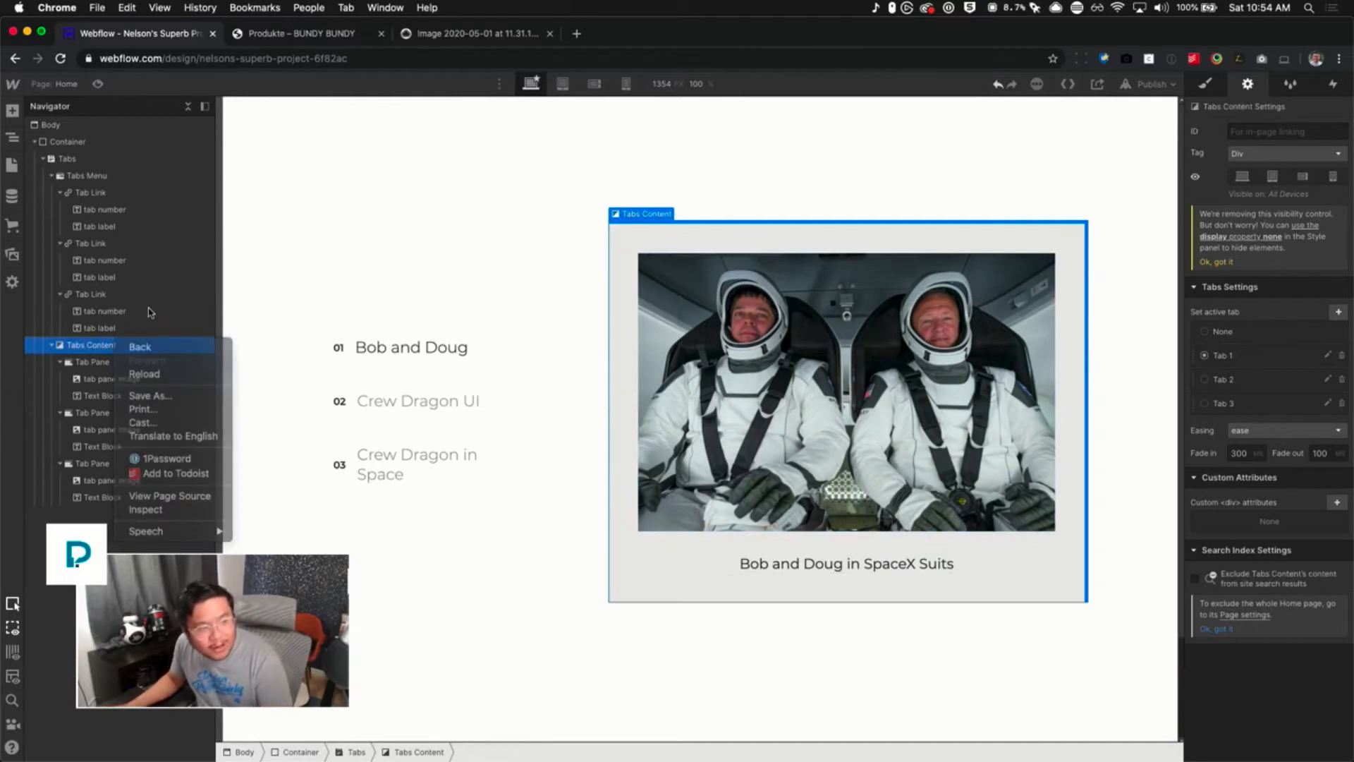
{"action": "left_click", "coordinate": [106, 346]}
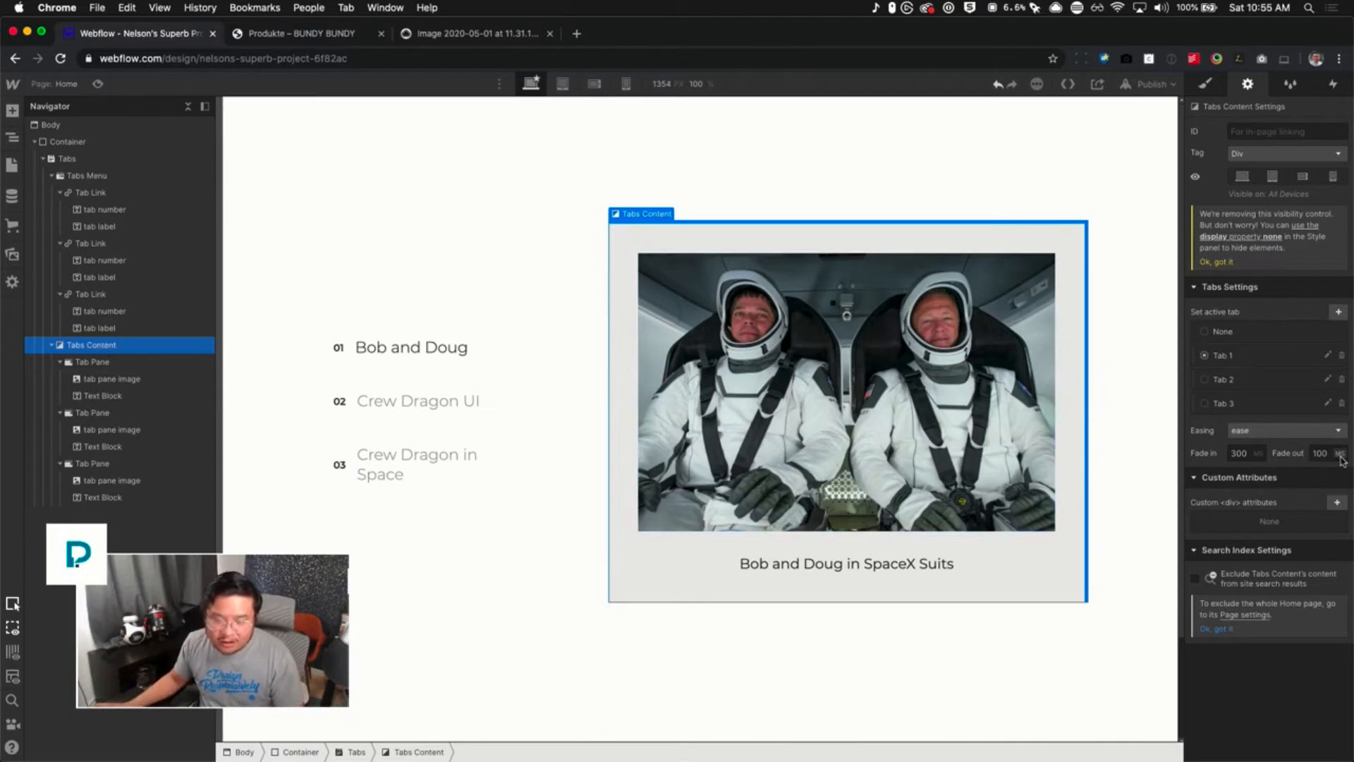
Preview the page again, cycle through all three tabs to examine the fade effect, and leave the preview
{"action": "left_click", "coordinate": [97, 83]}
{"action": "left_click", "coordinate": [400, 415]}
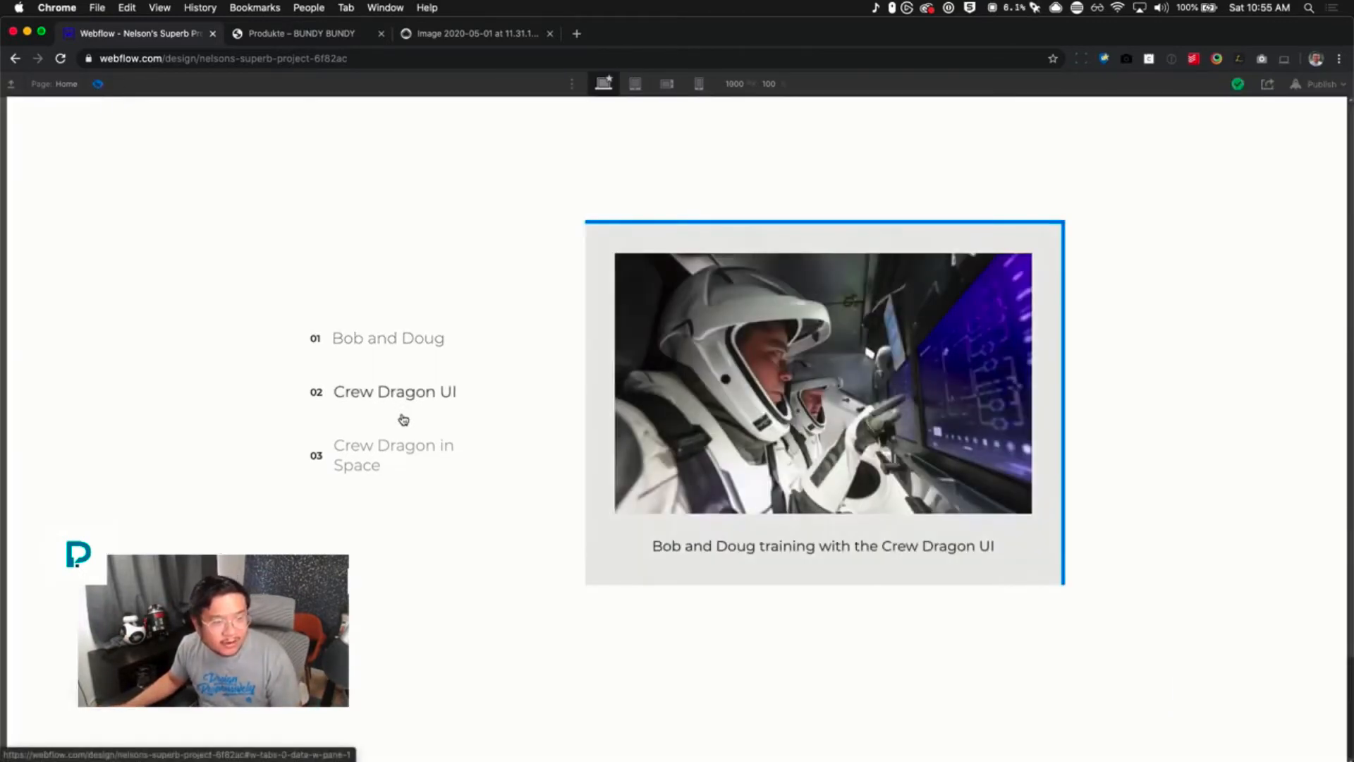
{"action": "left_click", "coordinate": [399, 467]}
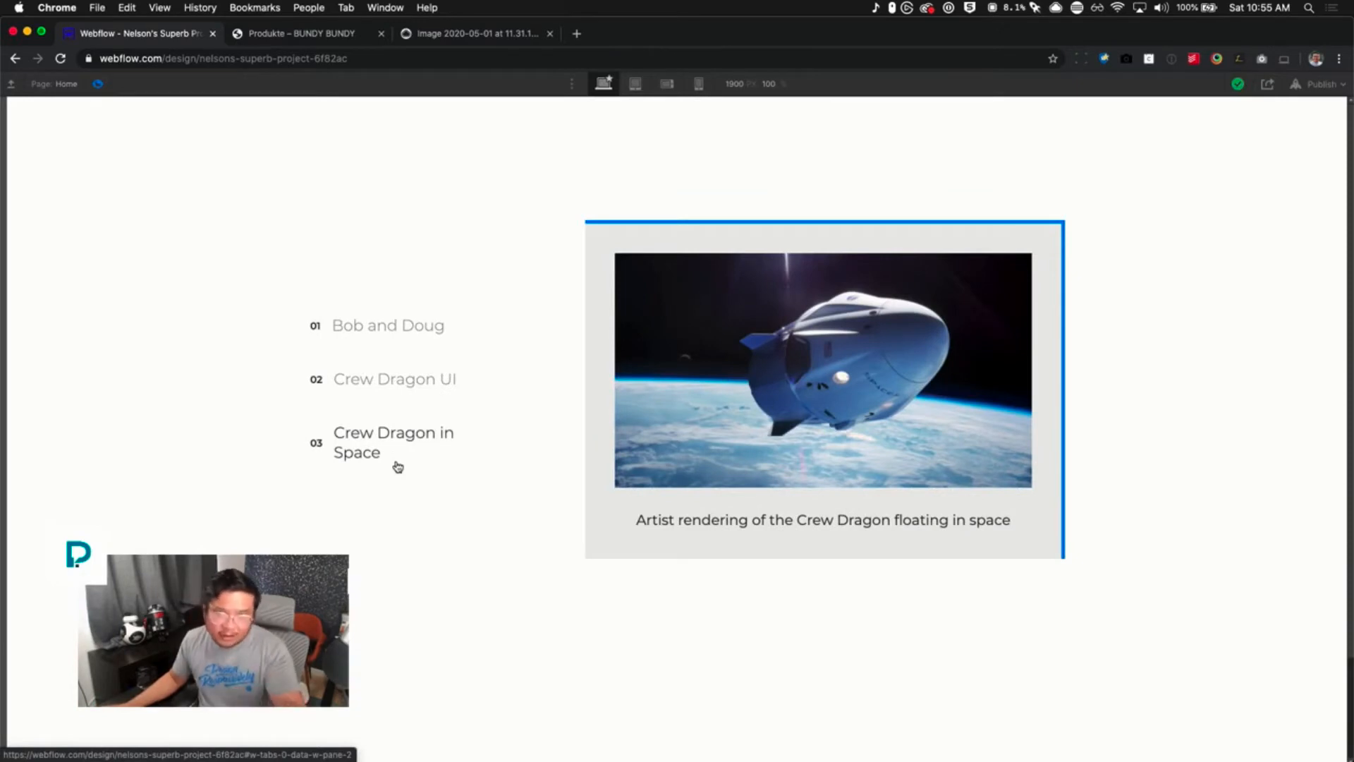
{"action": "left_click", "coordinate": [374, 381]}
{"action": "left_click", "coordinate": [364, 336]}
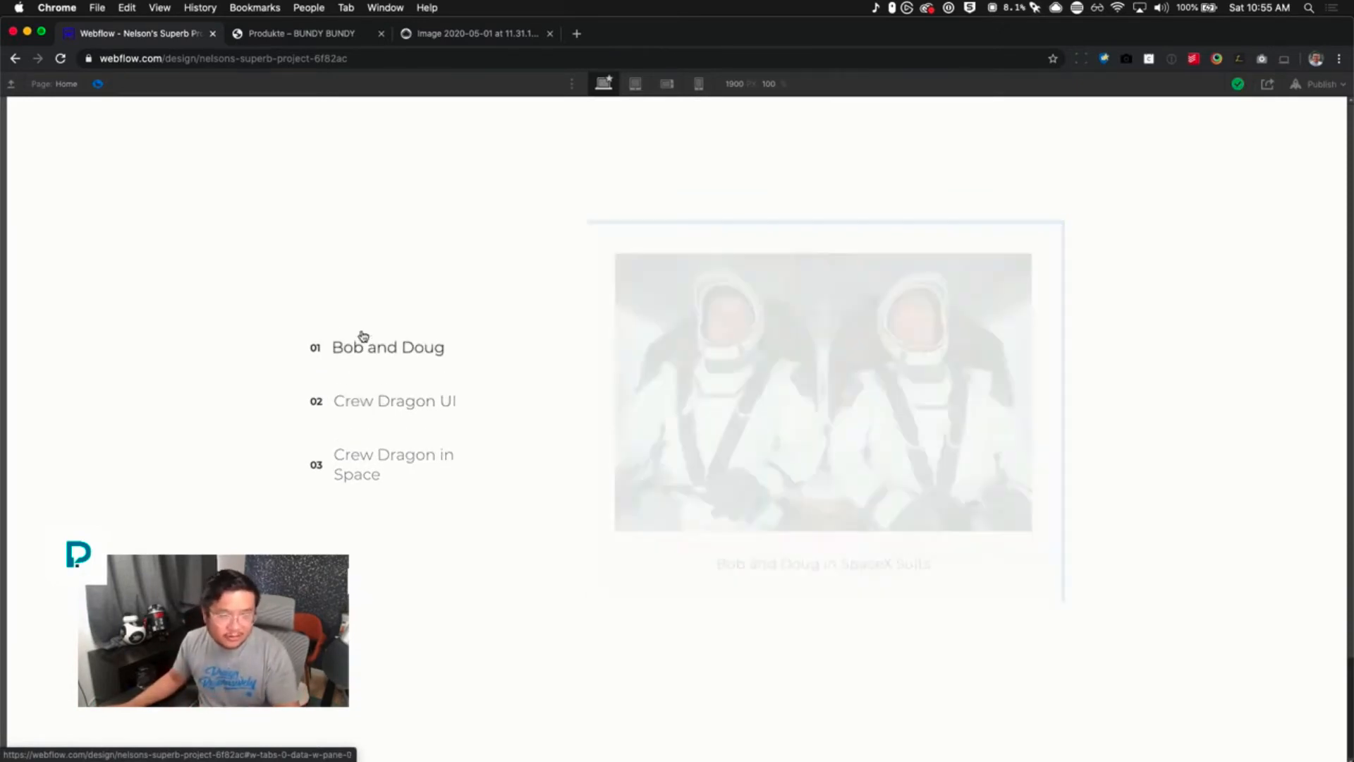
{"action": "left_click", "coordinate": [100, 84]}
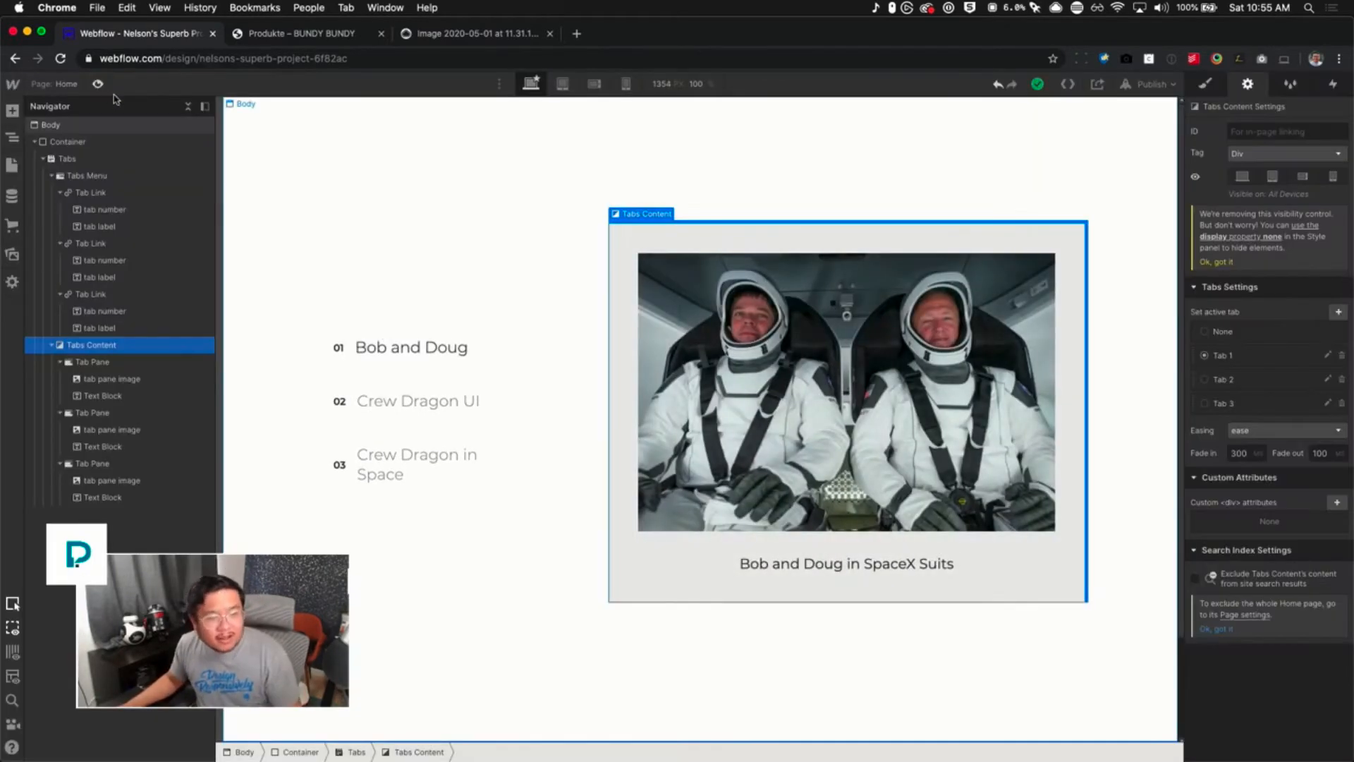
Switch to the BUNDY BUNDY products page and compare how its slides change between product entries
{"action": "left_click", "coordinate": [291, 31]}
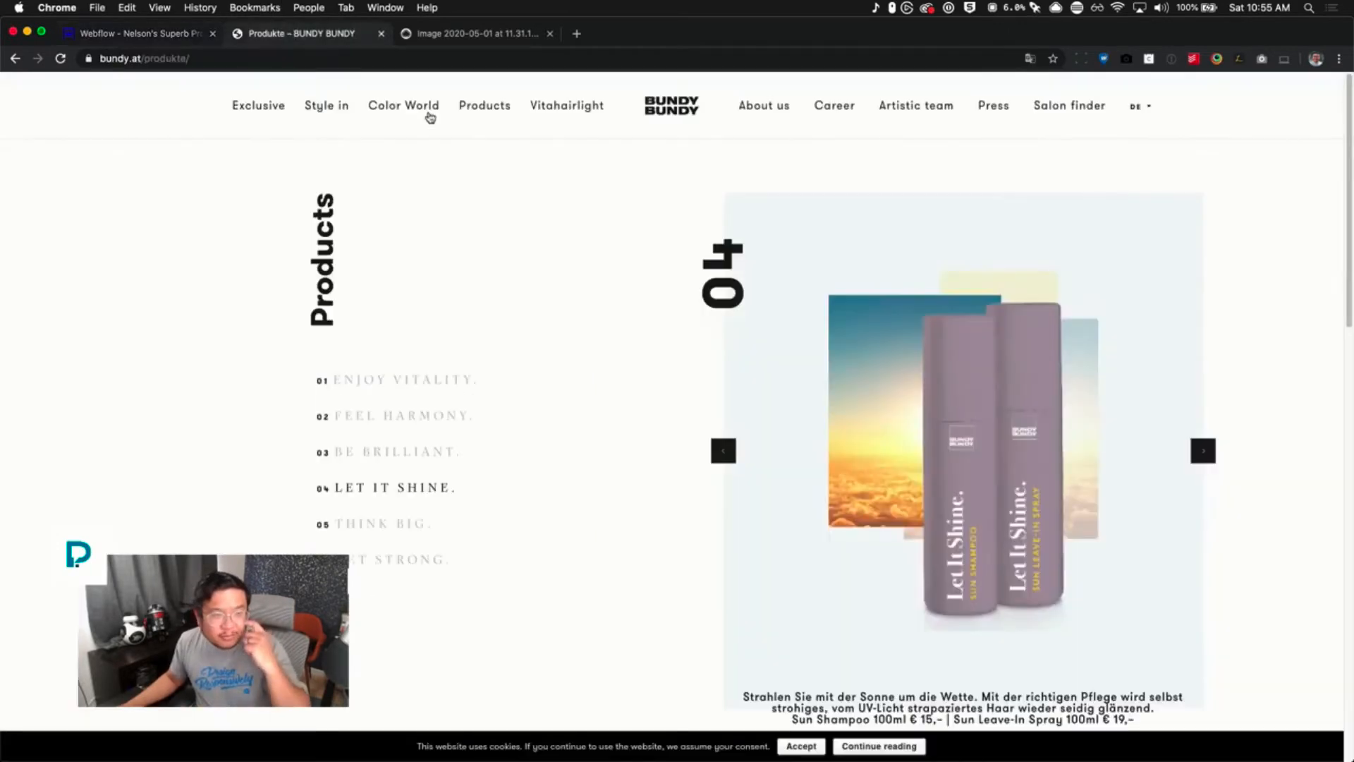
{"action": "left_click", "coordinate": [424, 450]}
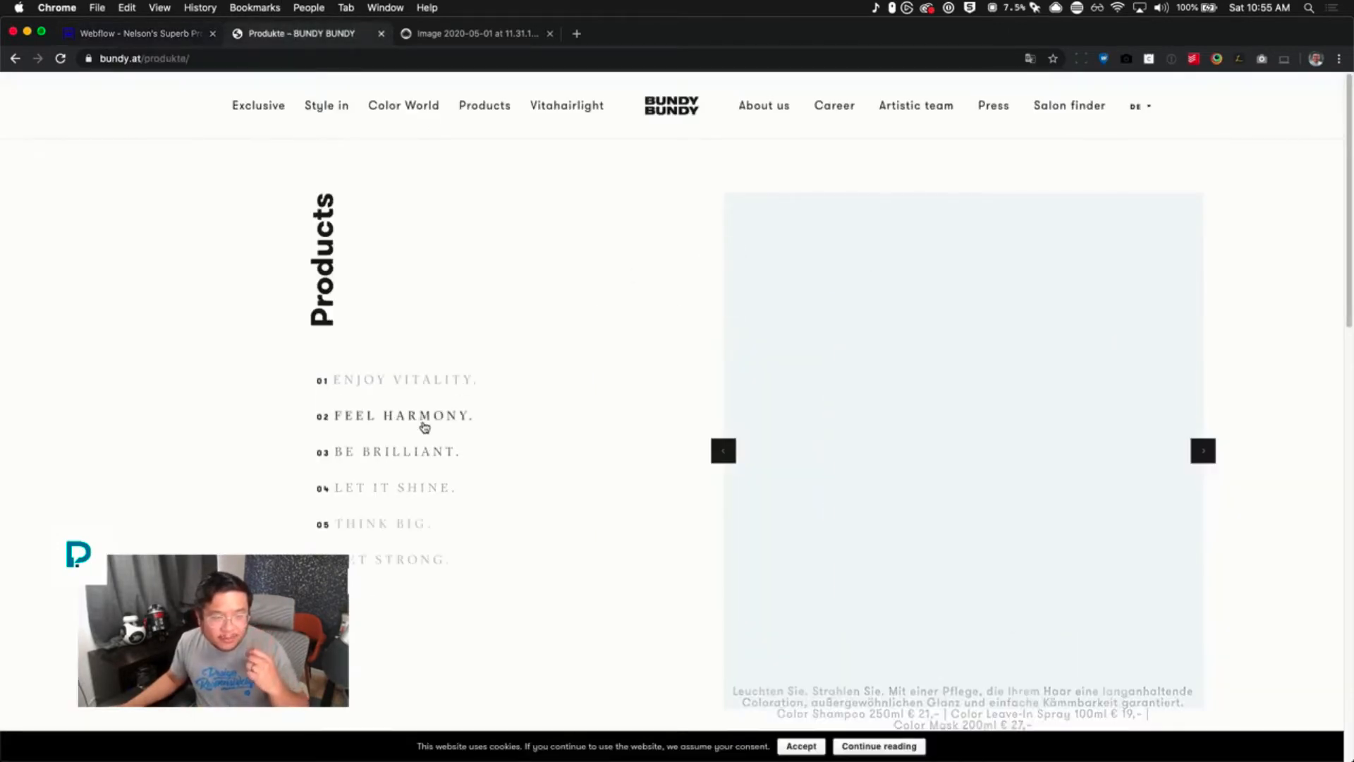
{"action": "mouse_move", "coordinate": [425, 397]}
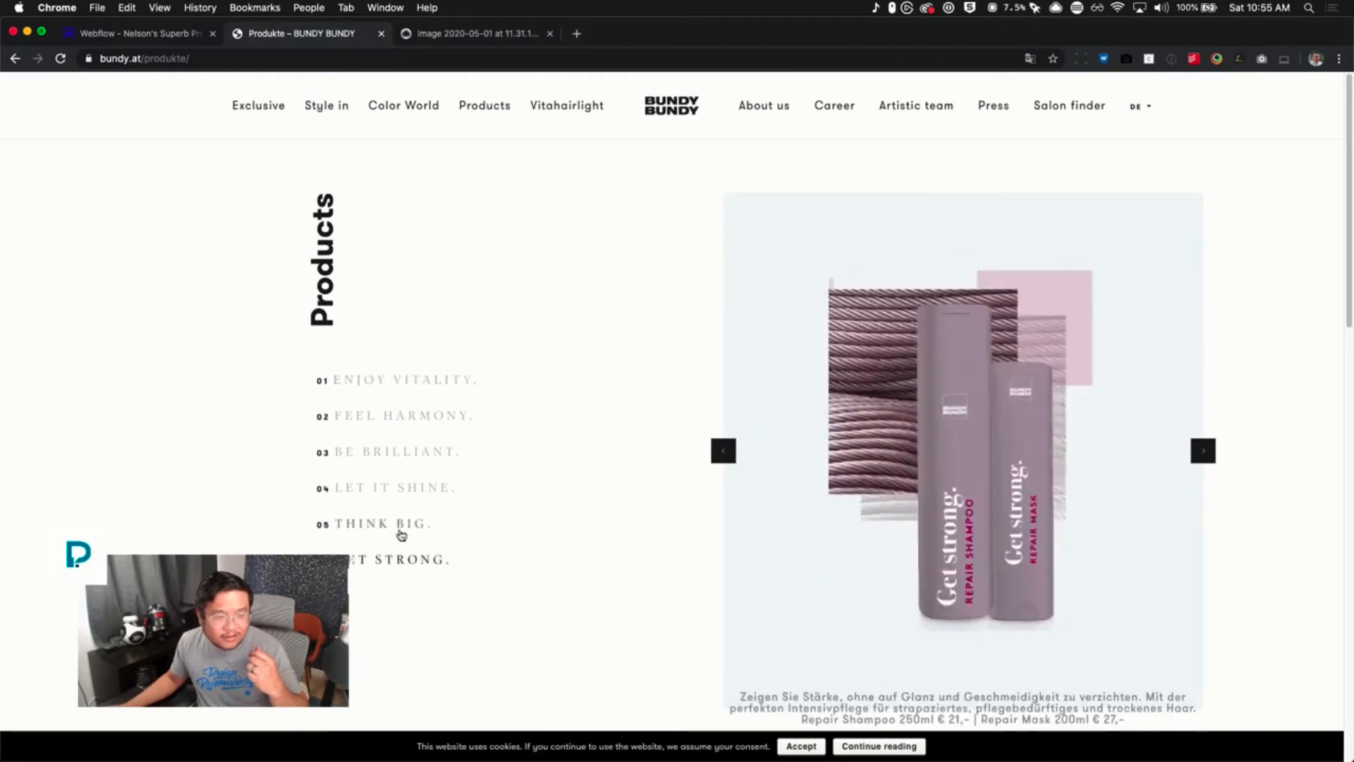
Back in the Webflow project, set the Tabs Content fade in and fade out both to 0 ms
{"action": "left_click", "coordinate": [118, 39]}
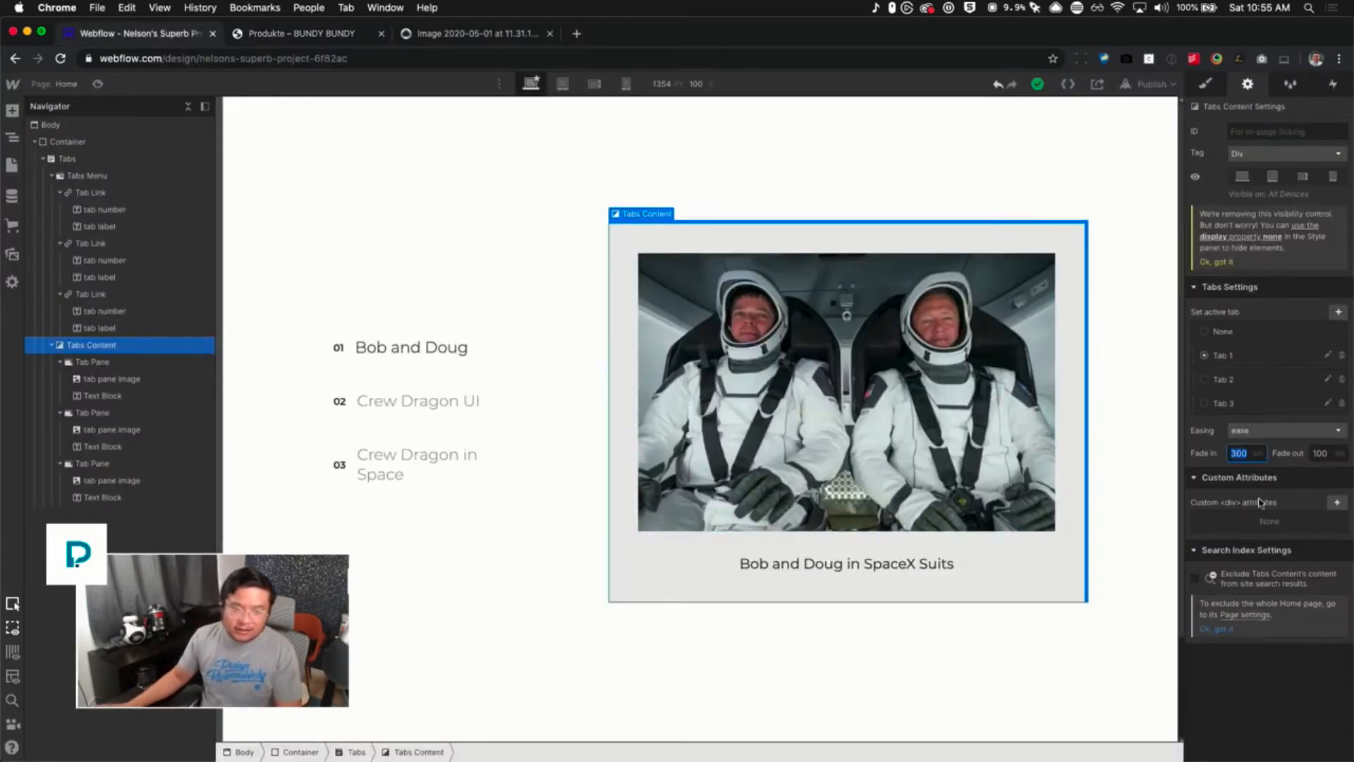
{"action": "type", "text": "0"}
{"action": "key", "text": "Tab"}
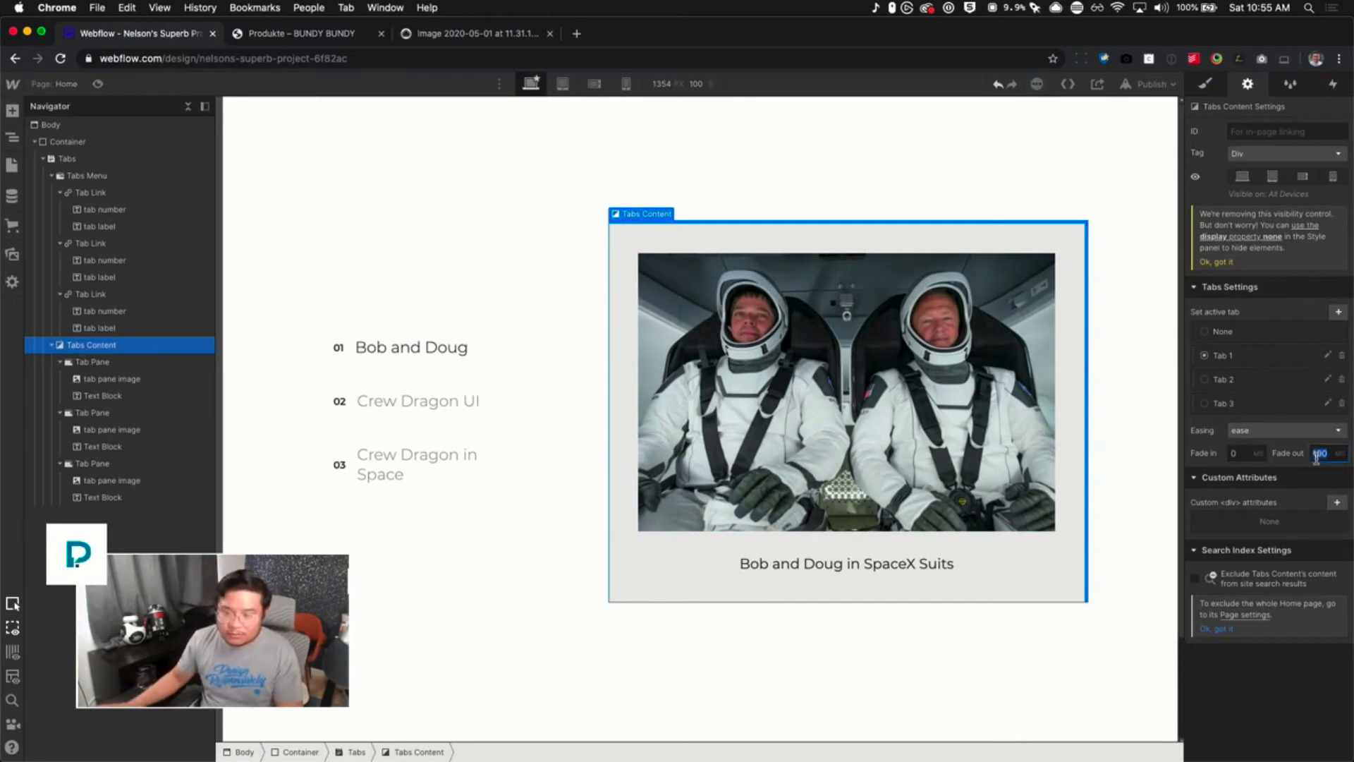
{"action": "type", "text": "0"}
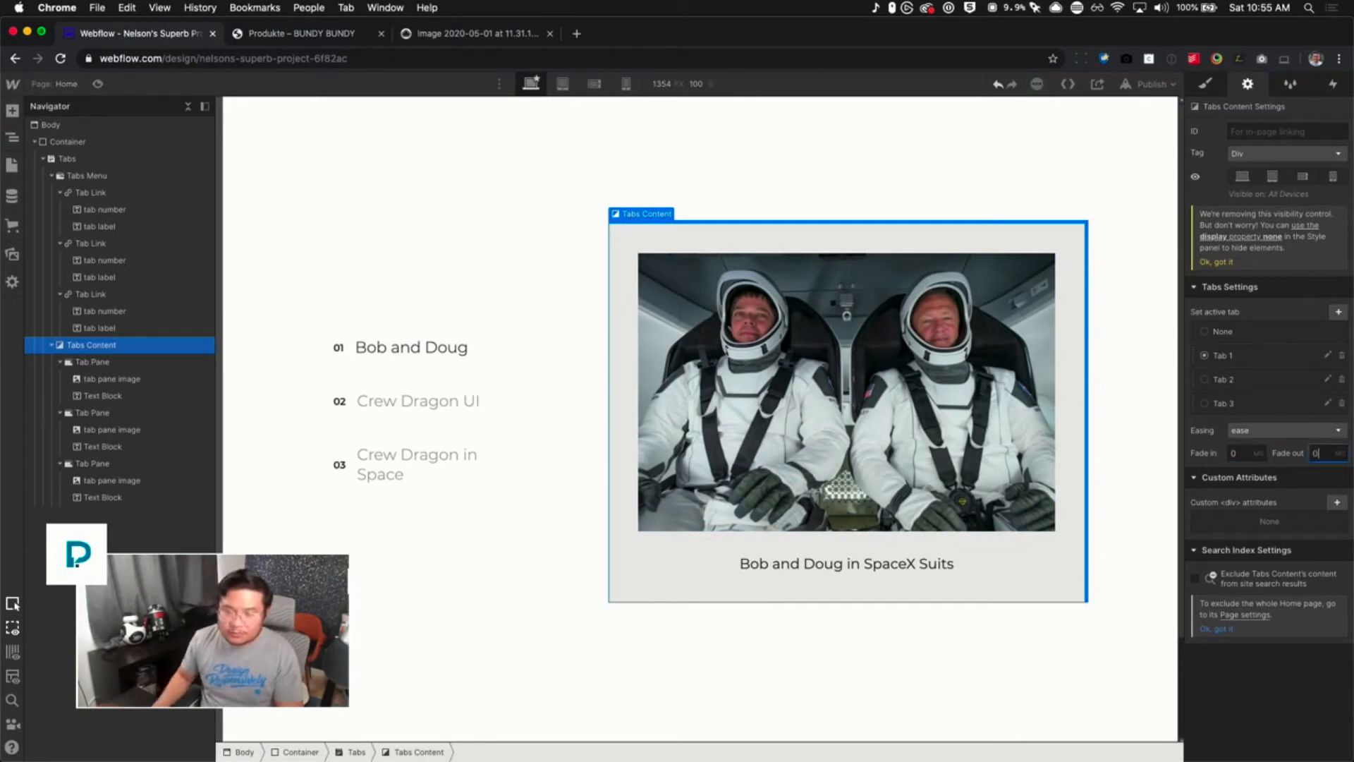
Preview the page and switch repeatedly among the three tabs to check the switching without fades
{"action": "left_click", "coordinate": [99, 84]}
{"action": "left_click", "coordinate": [378, 401]}
{"action": "left_click", "coordinate": [387, 447]}
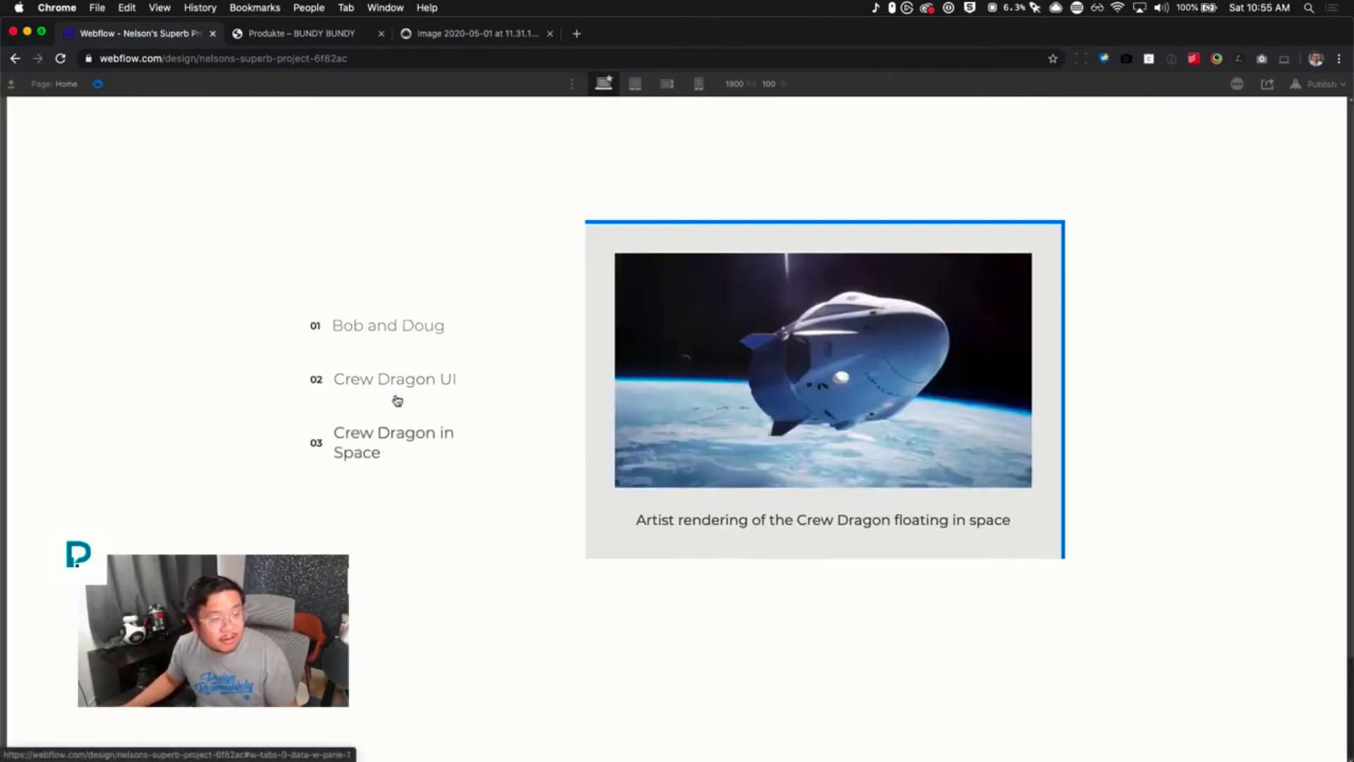
{"action": "left_click", "coordinate": [397, 395]}
{"action": "left_click", "coordinate": [390, 341]}
{"action": "left_click", "coordinate": [395, 400]}
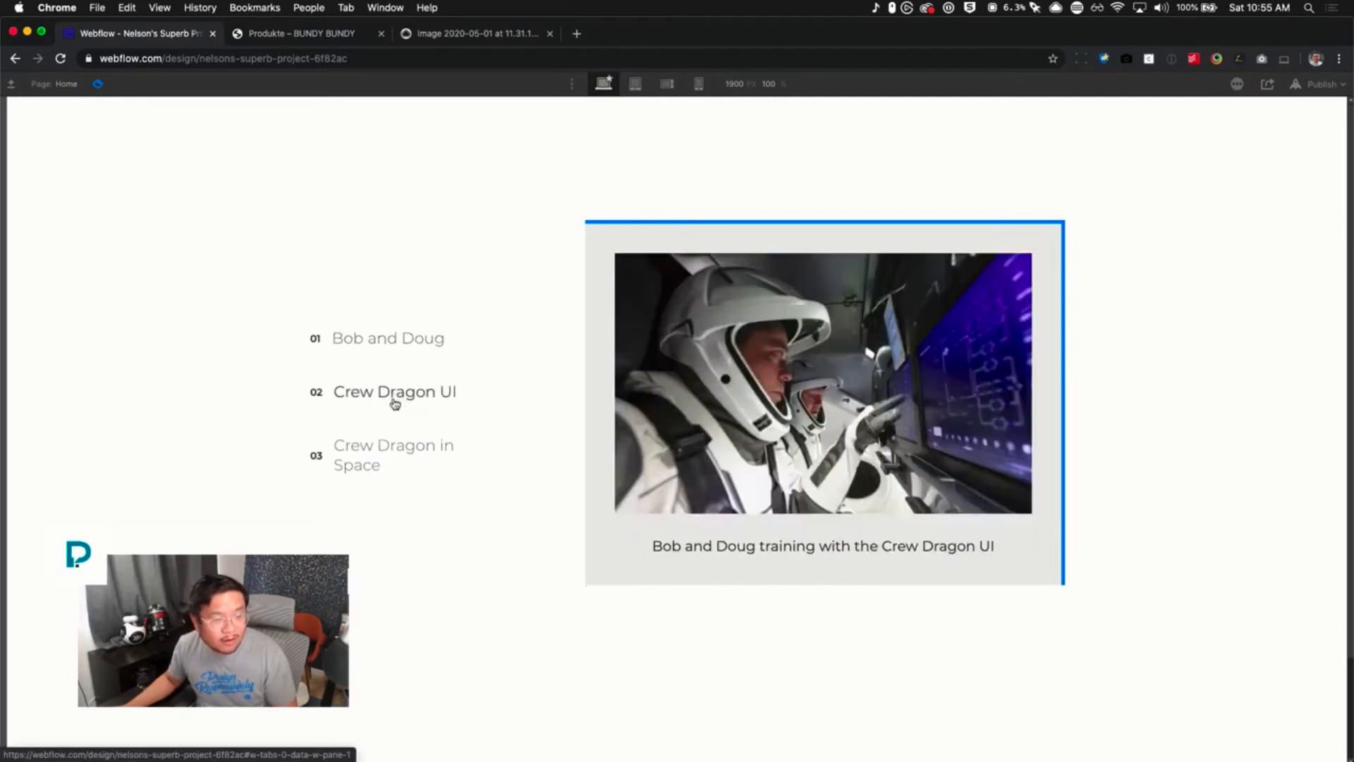
{"action": "left_click", "coordinate": [381, 451]}
{"action": "left_click", "coordinate": [393, 392]}
{"action": "left_click", "coordinate": [395, 344]}
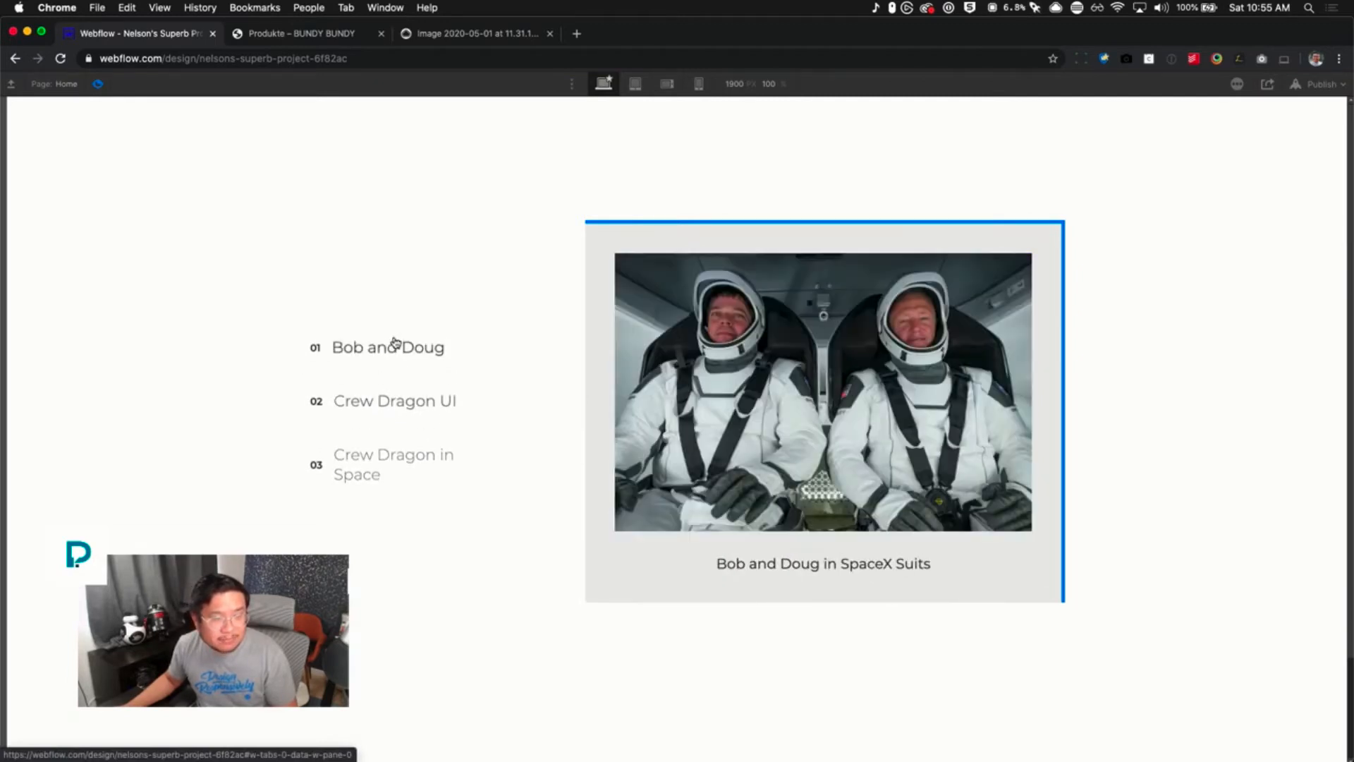
{"action": "left_click", "coordinate": [100, 84]}
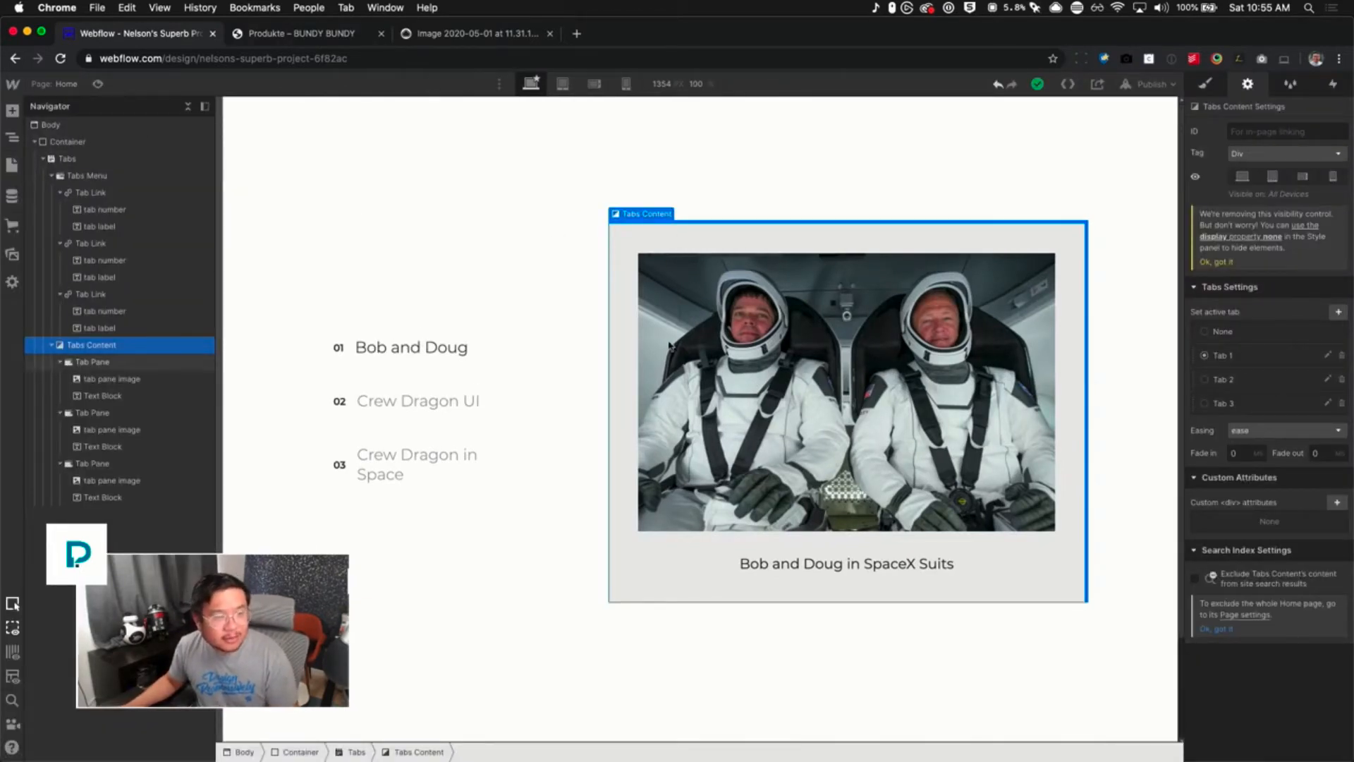
Add a text block above the image in the first tab pane and set its text to "01"
{"action": "left_click", "coordinate": [97, 364]}
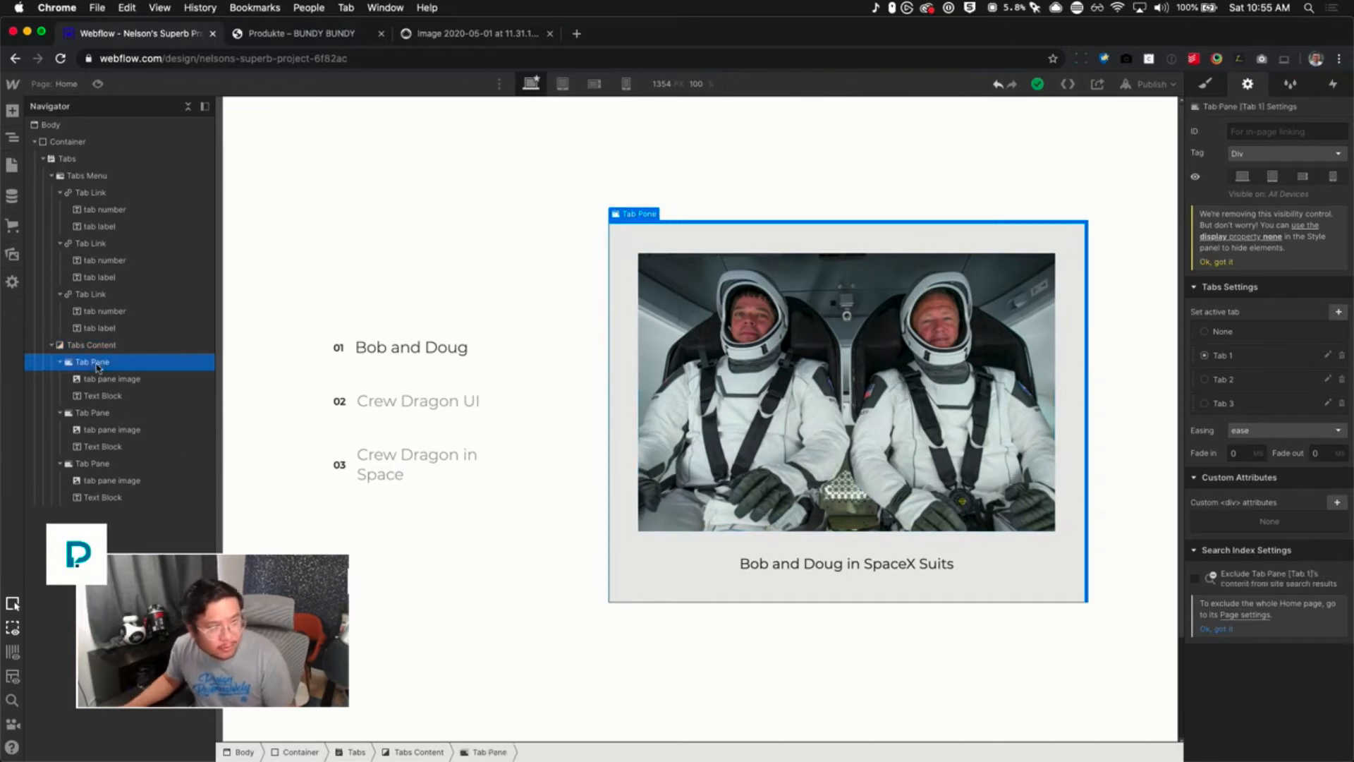
{"action": "key", "text": "a"}
{"action": "left_click_drag", "start_coordinate": [57, 579], "coordinate": [708, 248]}
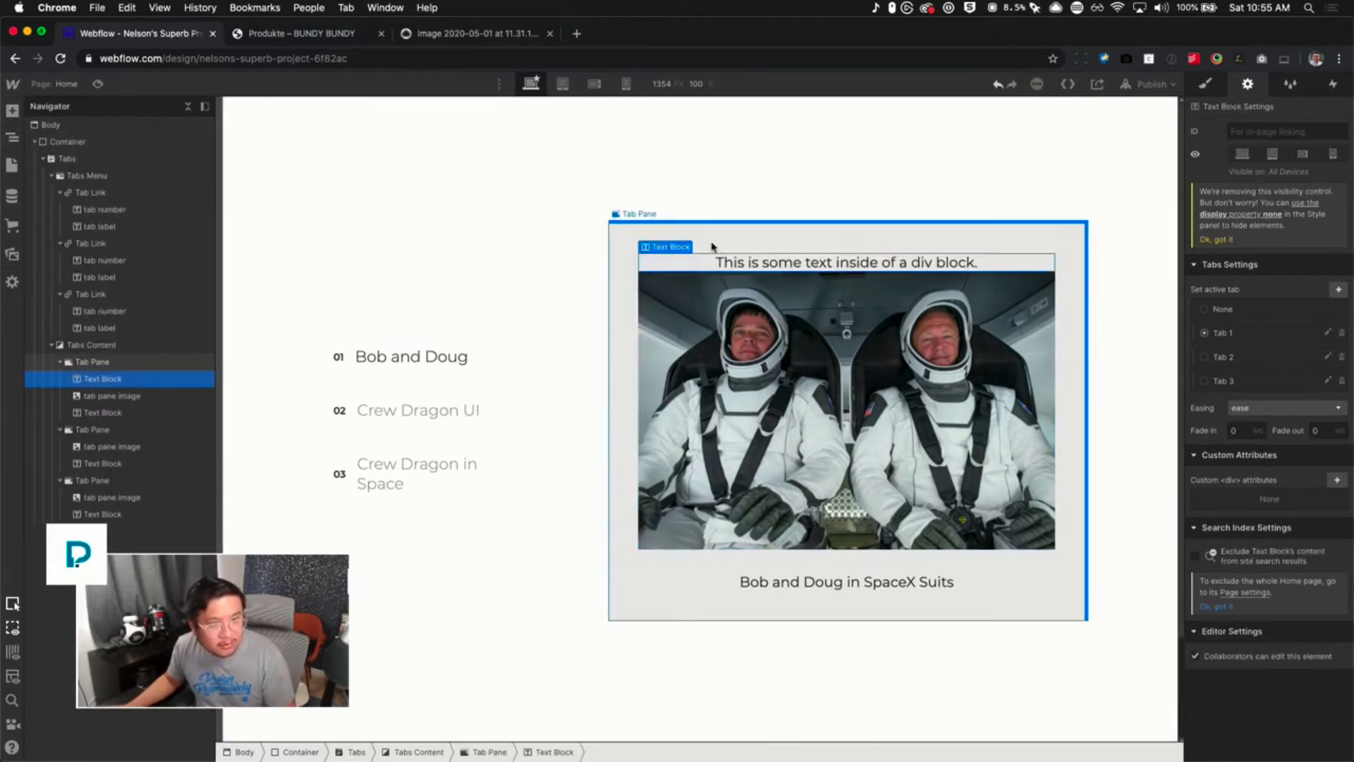
{"action": "double_click", "coordinate": [815, 269]}
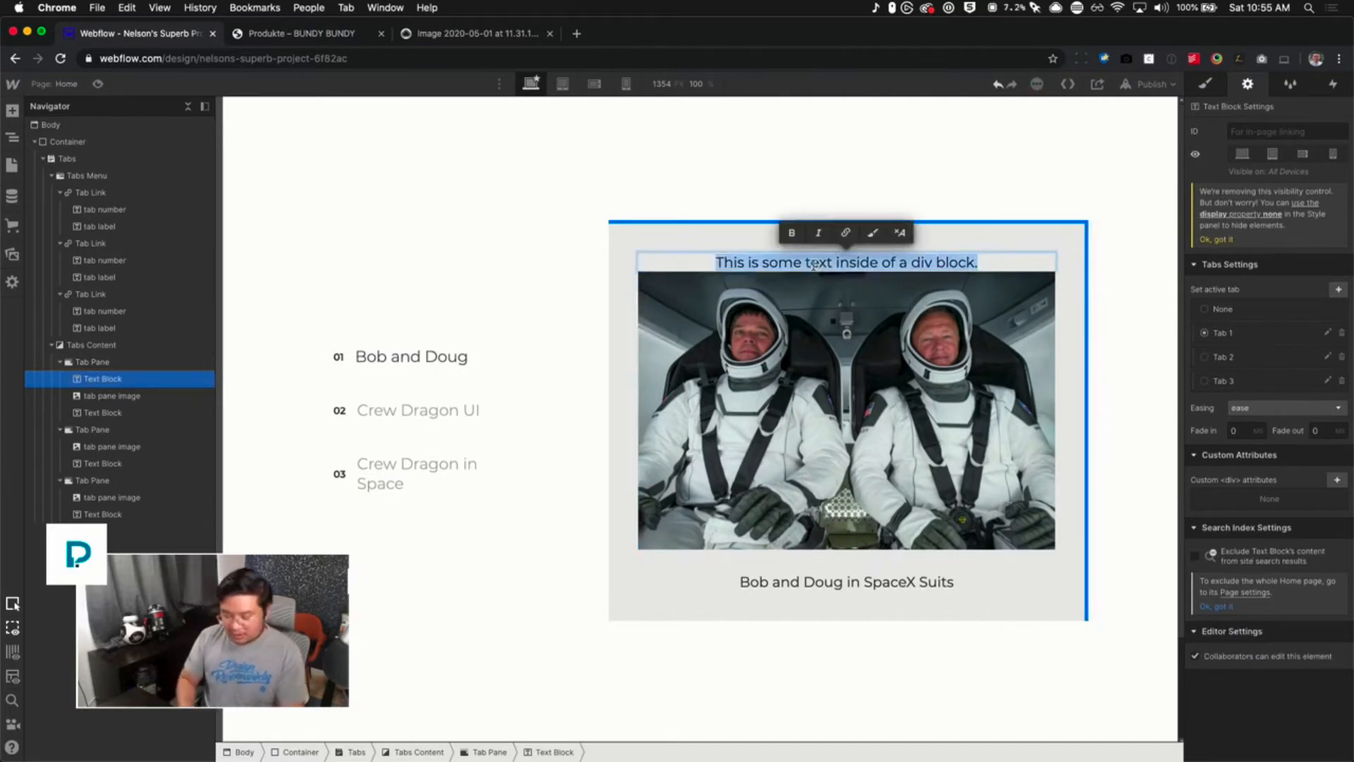
{"action": "type", "text": "01"}
{"action": "key", "text": "Escape"}
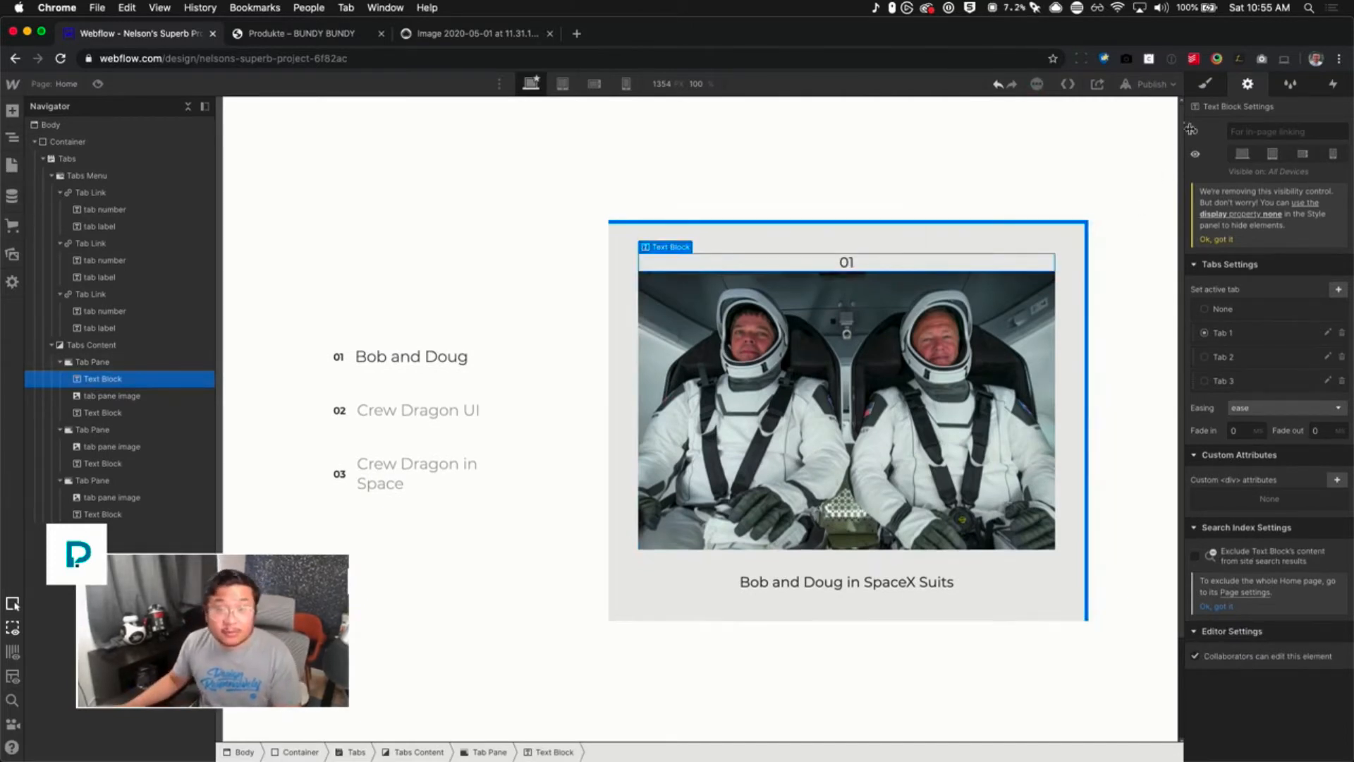
Create a "slide number" class on the 01 text block and rename the class to "pane number"
{"action": "left_click", "coordinate": [1209, 87]}
{"action": "left_click", "coordinate": [1269, 151]}
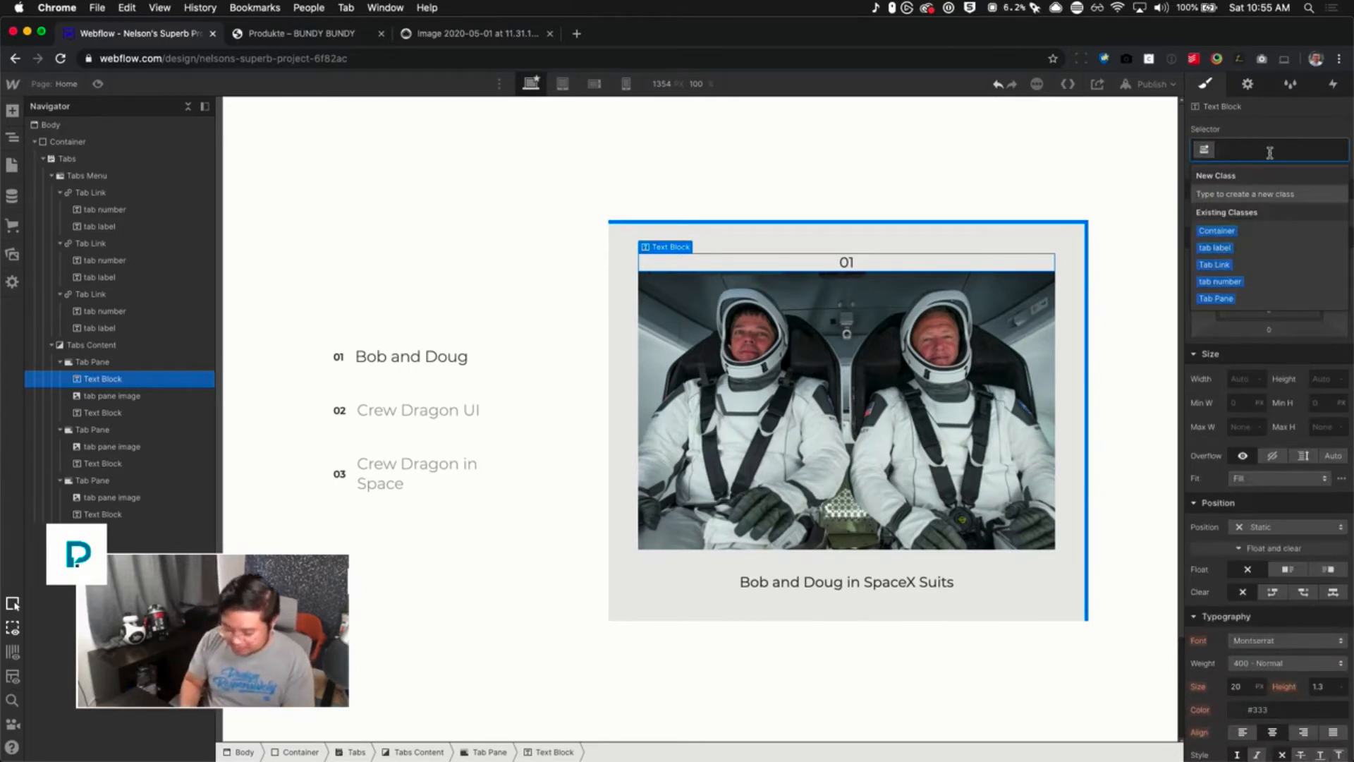
{"action": "type", "text": "slide number"}
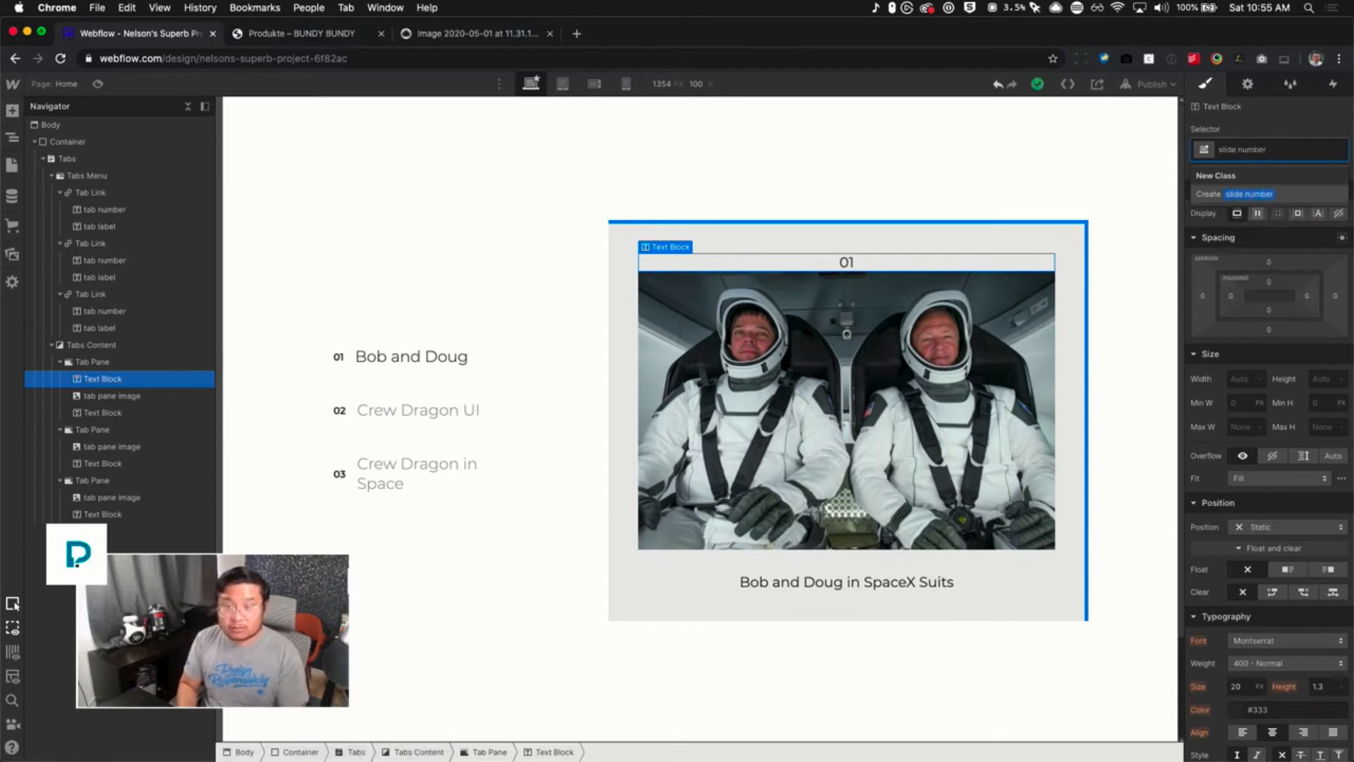
{"action": "key", "text": "Return"}
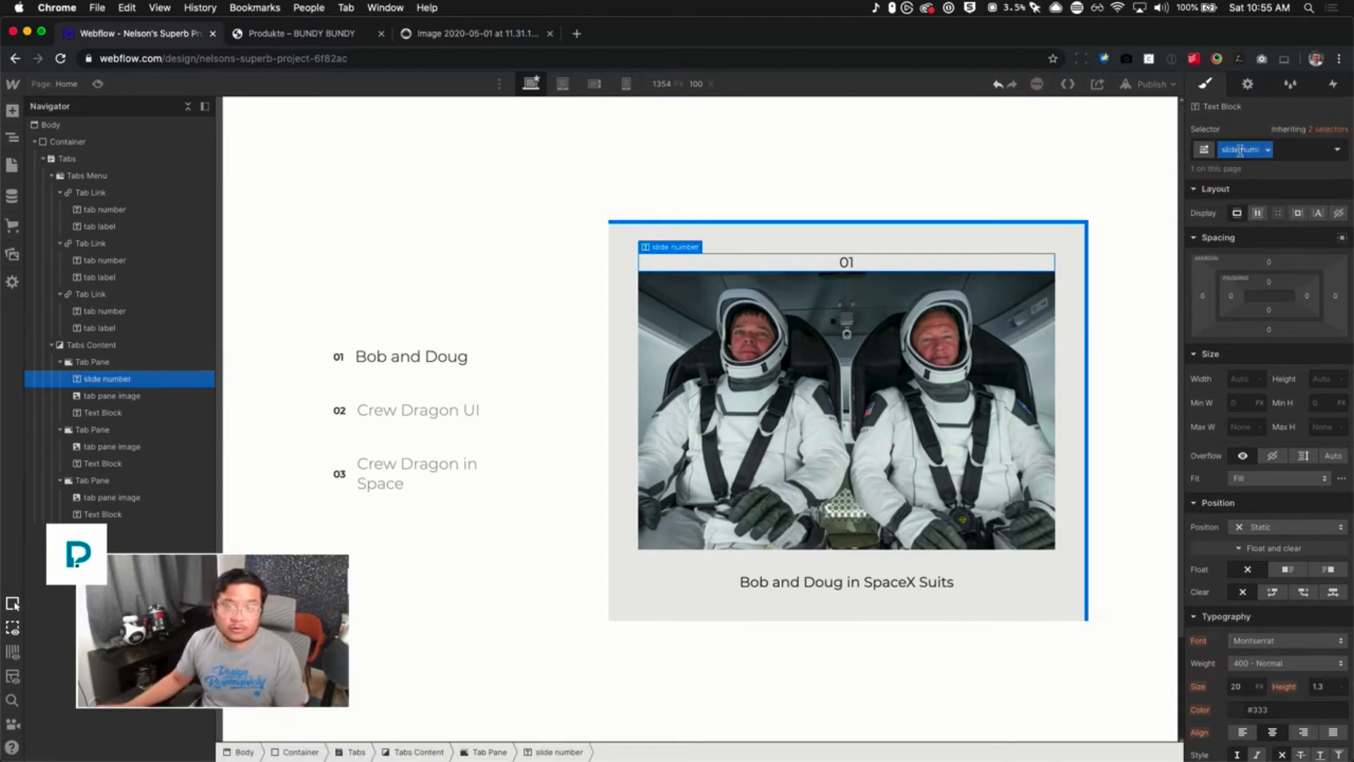
{"action": "type", "text": "pane"}
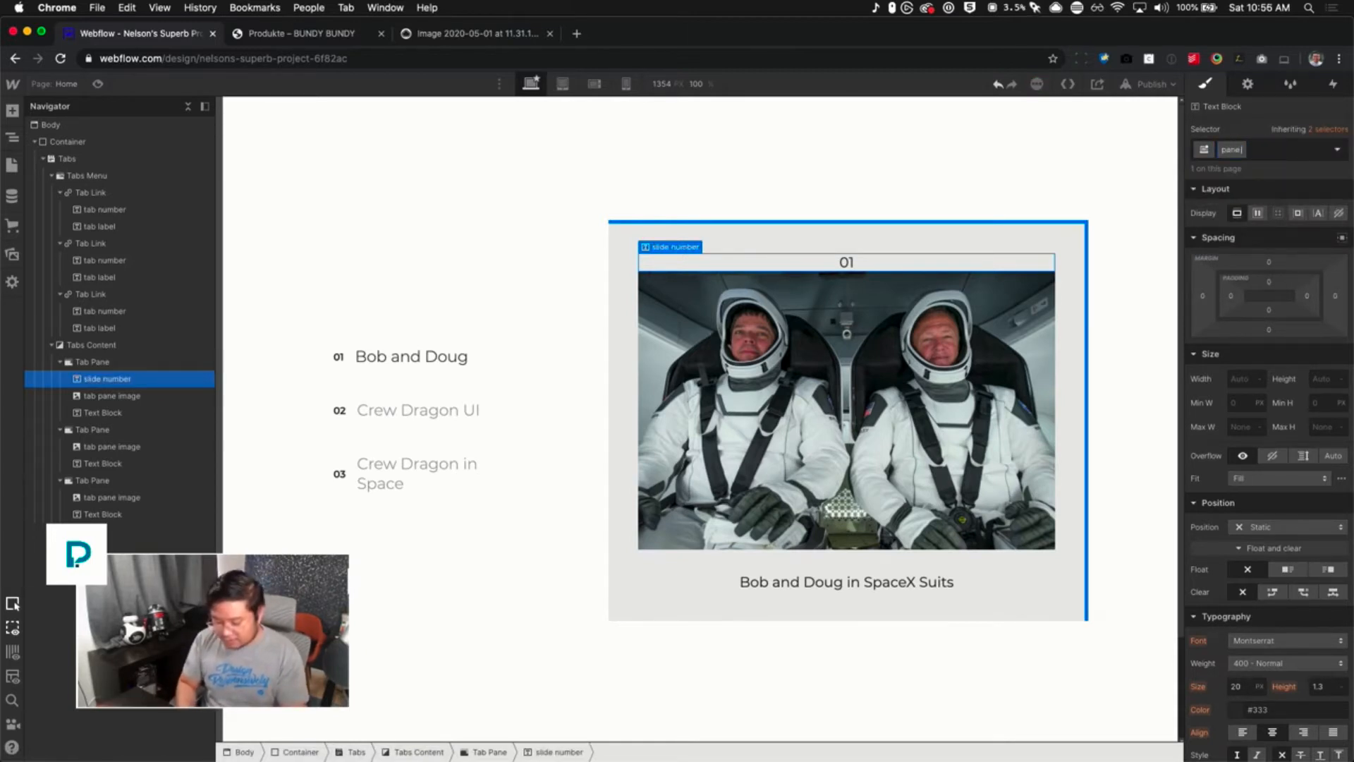
{"action": "type", "text": " number"}
{"action": "key", "text": "Return"}
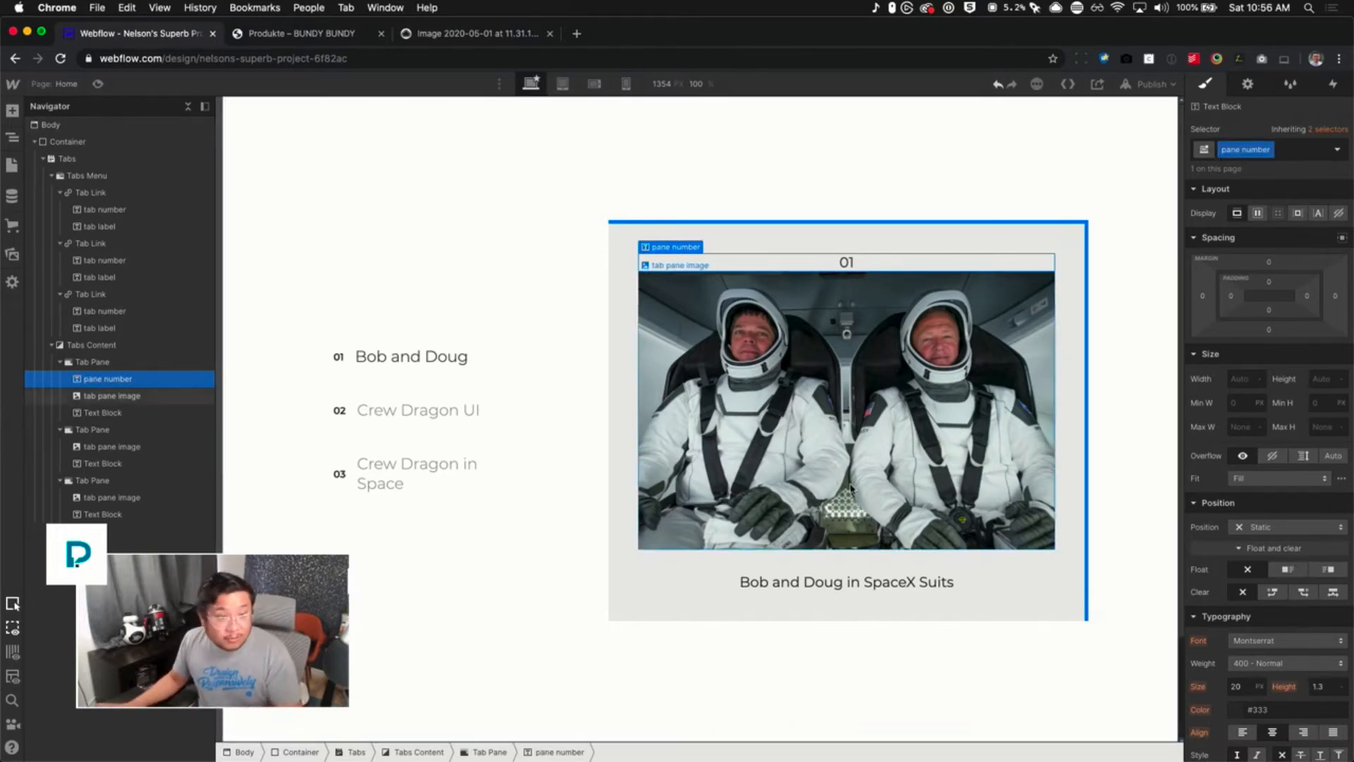
Check the first Tab Pane's position setting and set the pane number's position to Absolute
{"action": "left_click", "coordinate": [141, 362]}
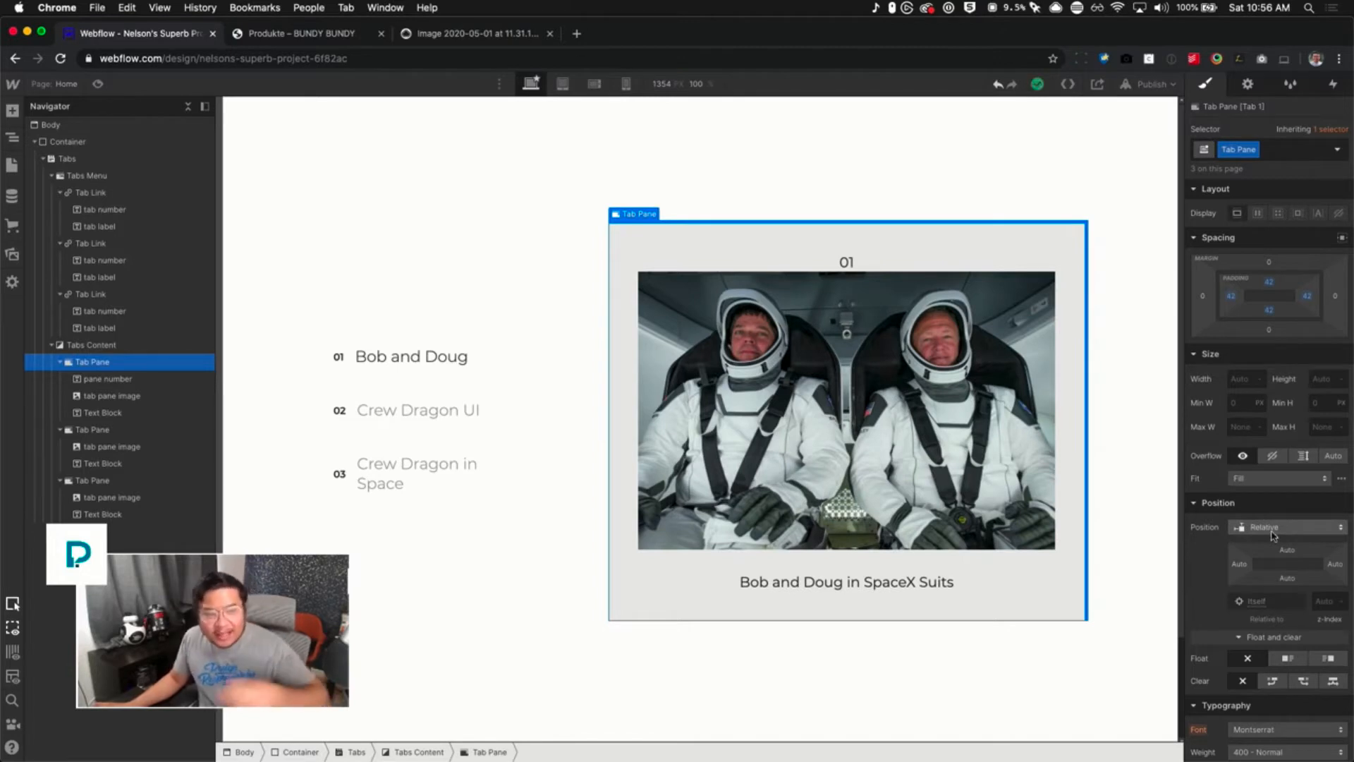
{"action": "left_click", "coordinate": [874, 266]}
{"action": "left_click", "coordinate": [1290, 528]}
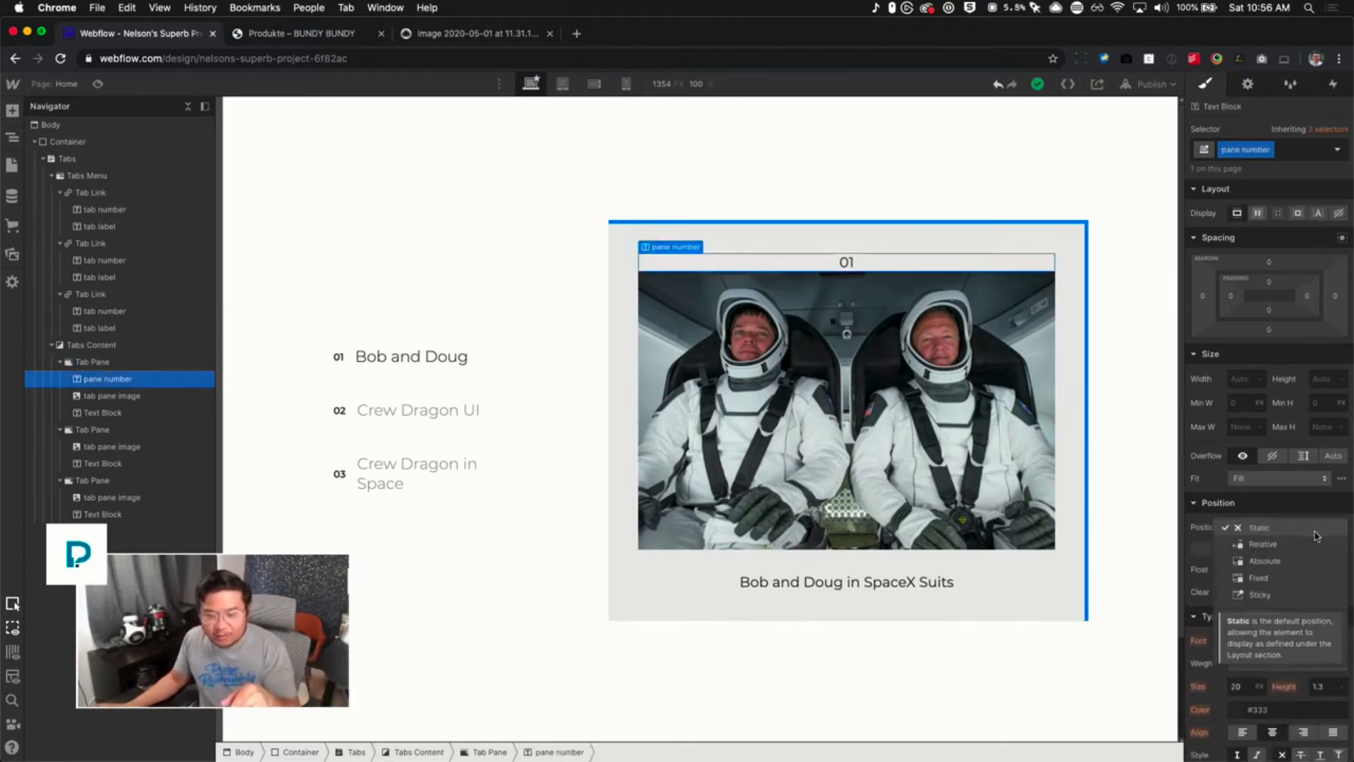
{"action": "left_click", "coordinate": [1301, 563]}
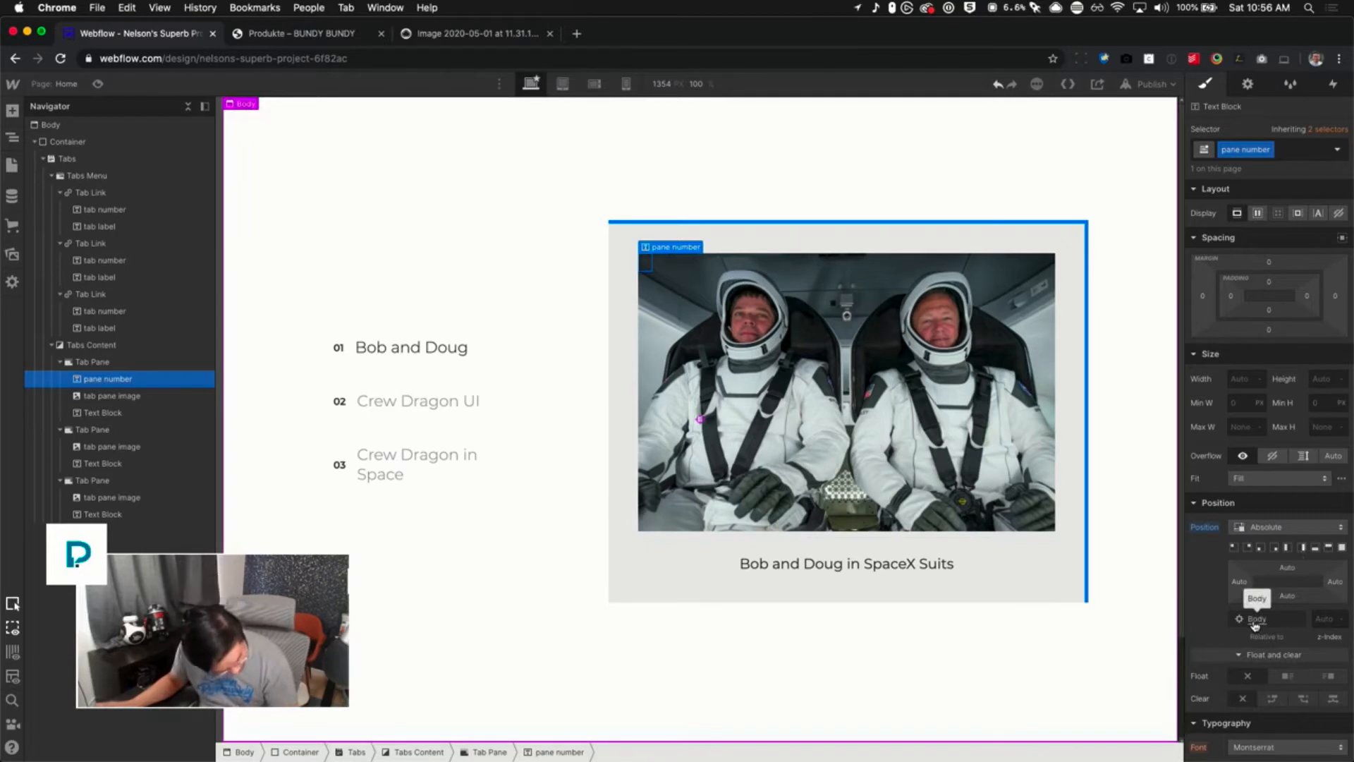
Set the Tab Pane's position explicitly to Relative and reselect the pane number to check its positioning parent
{"action": "left_click", "coordinate": [127, 363]}
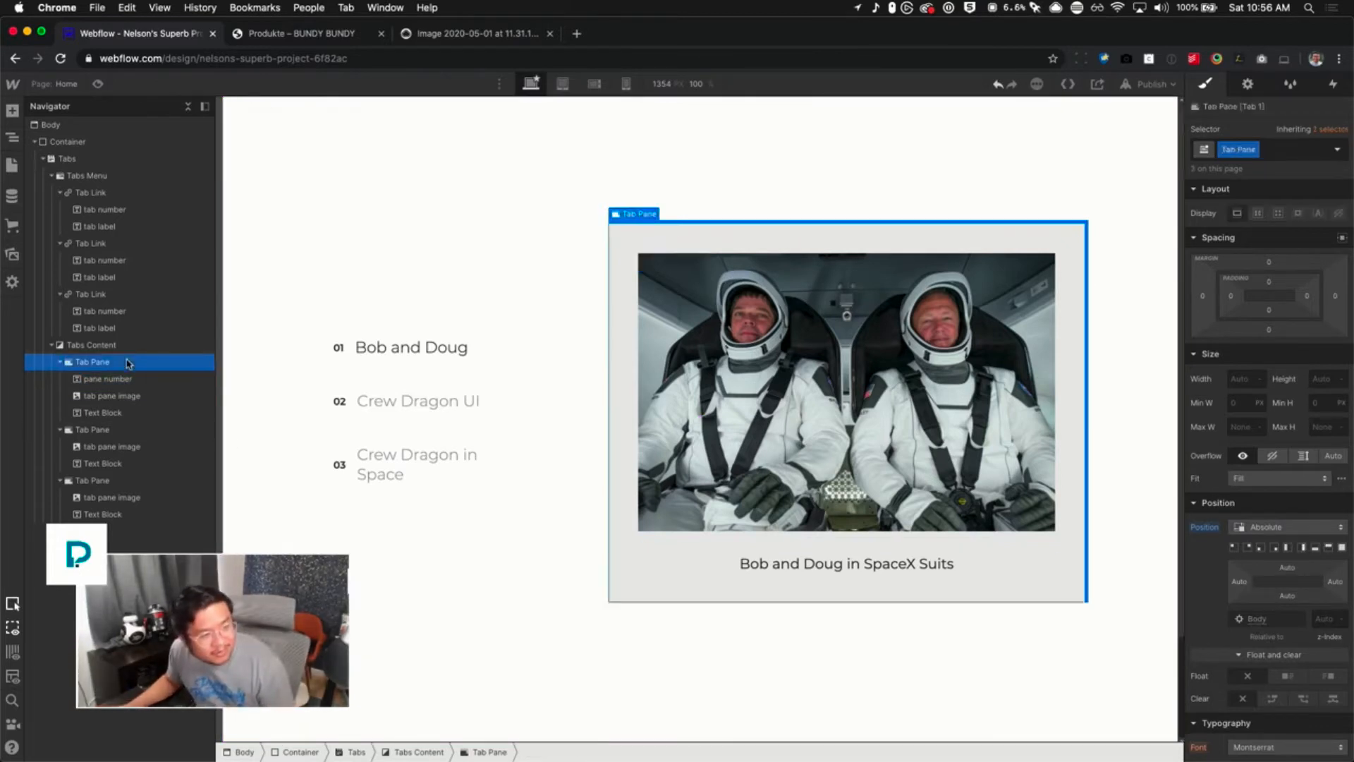
{"action": "left_click", "coordinate": [1269, 529]}
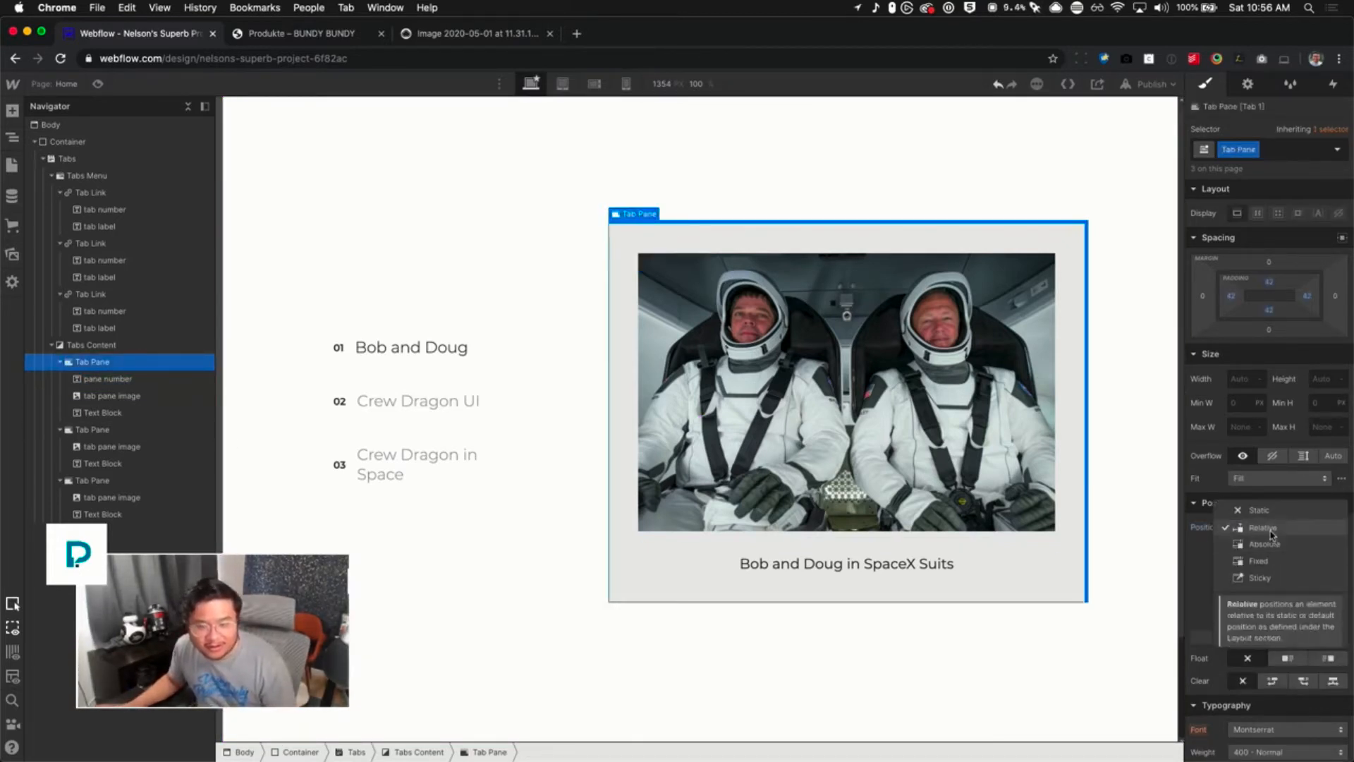
{"action": "left_click", "coordinate": [1270, 528]}
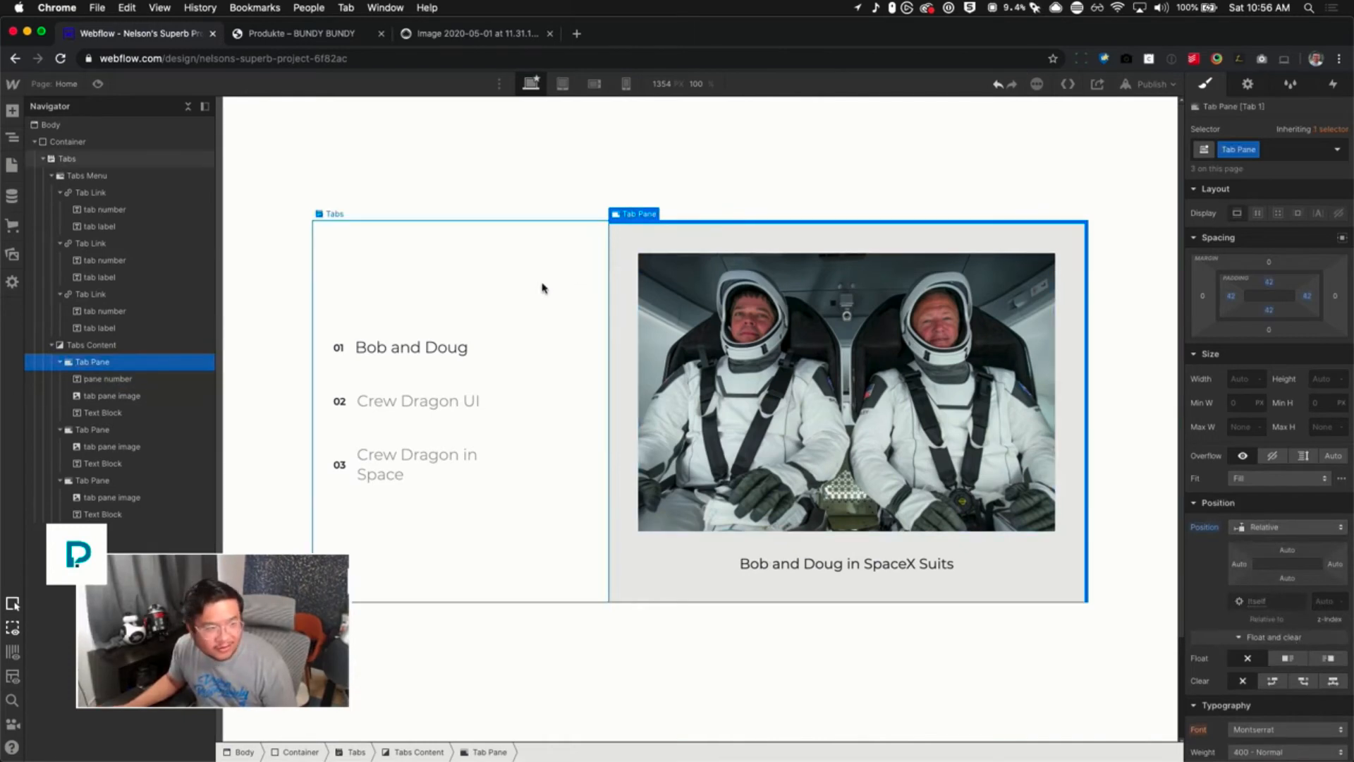
{"action": "left_click", "coordinate": [153, 379]}
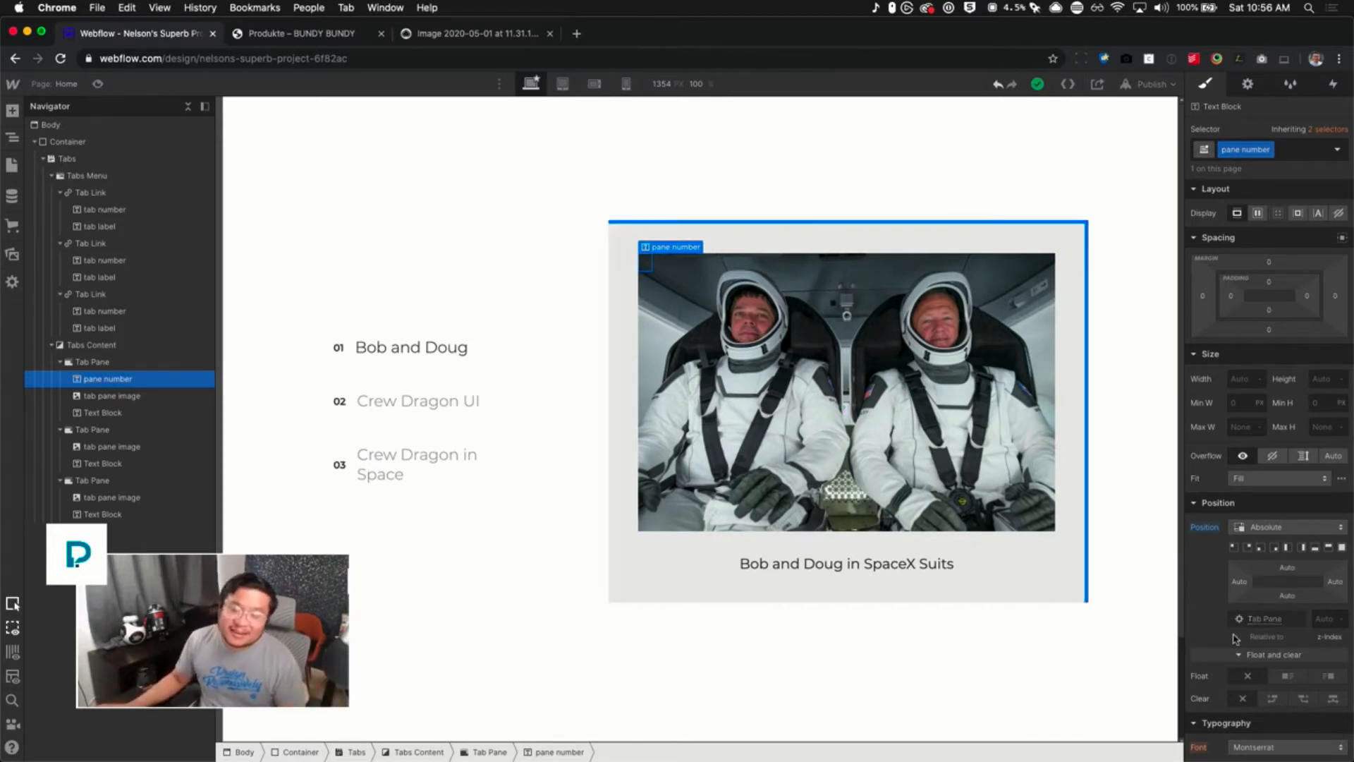
Anchor the pane number to the Tab Pane's top-left corner with a 3% top offset and a -2% left offset
{"action": "left_click", "coordinate": [1235, 548]}
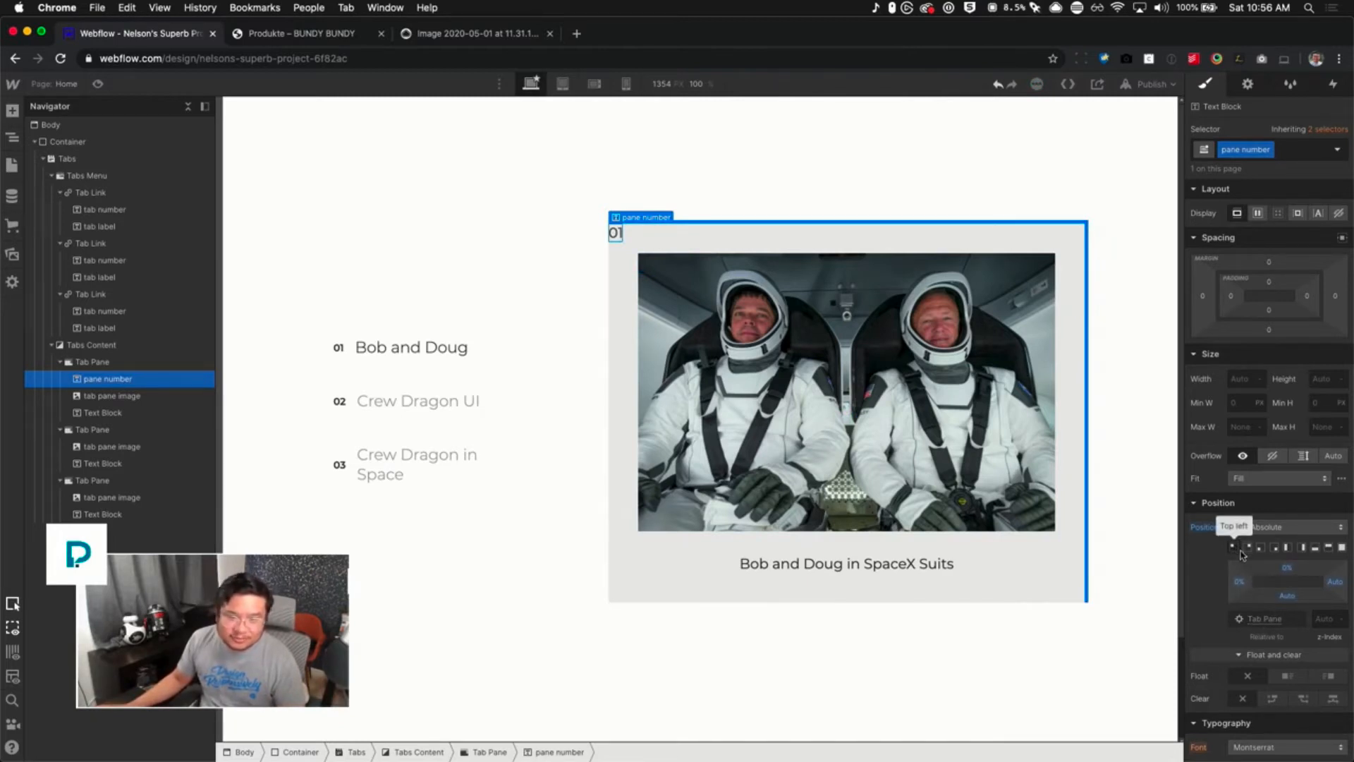
{"action": "left_click_drag", "start_coordinate": [1287, 568], "coordinate": [1241, 584]}
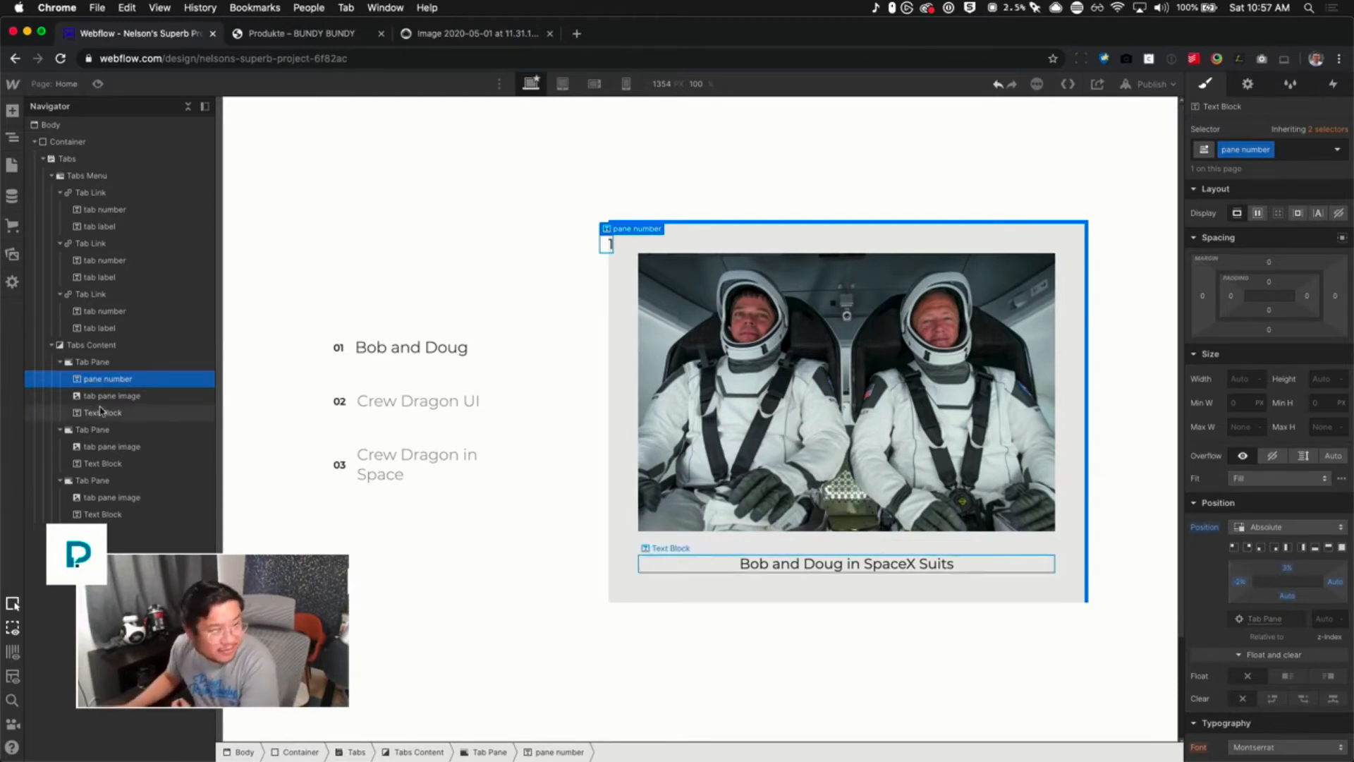
Try Visible overflow on the Tabs Content element that holds the first Tab Pane
{"action": "left_click", "coordinate": [123, 364]}
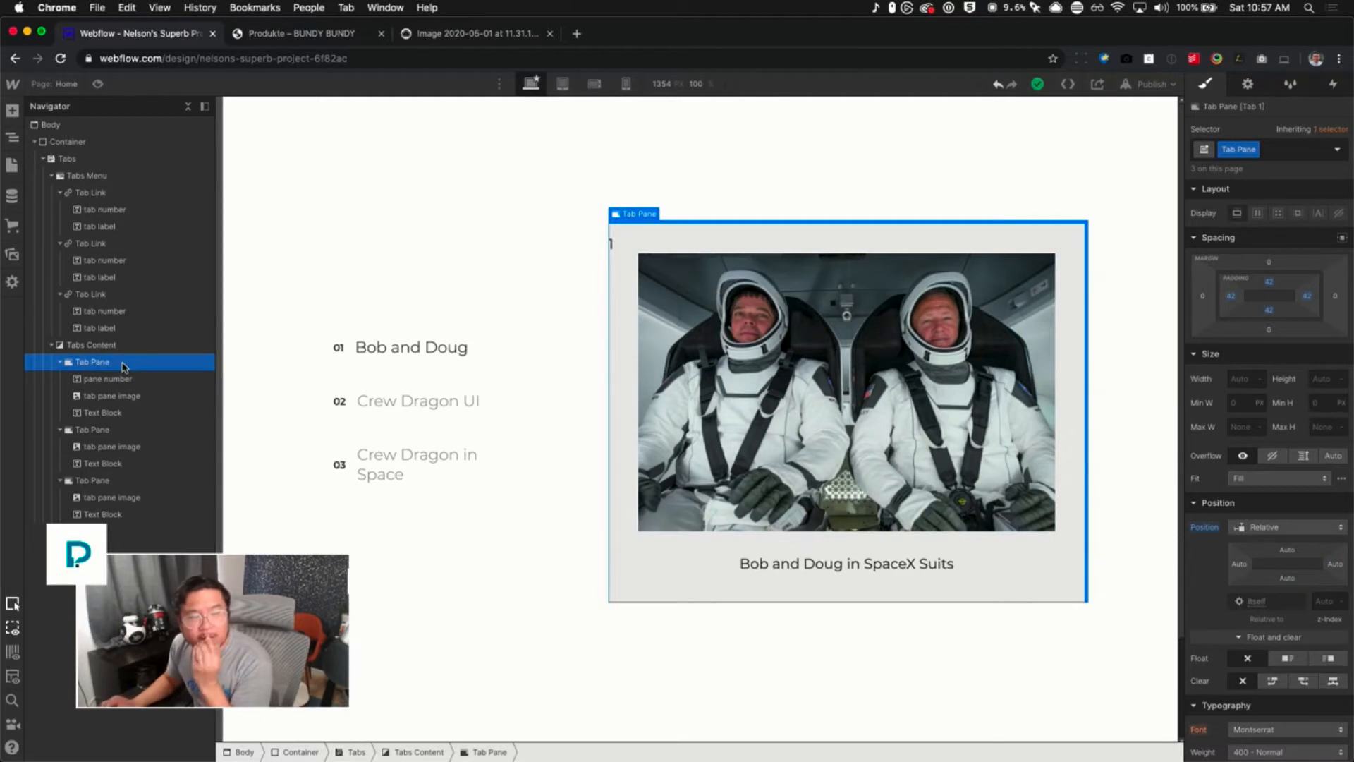
{"action": "left_click", "coordinate": [124, 345]}
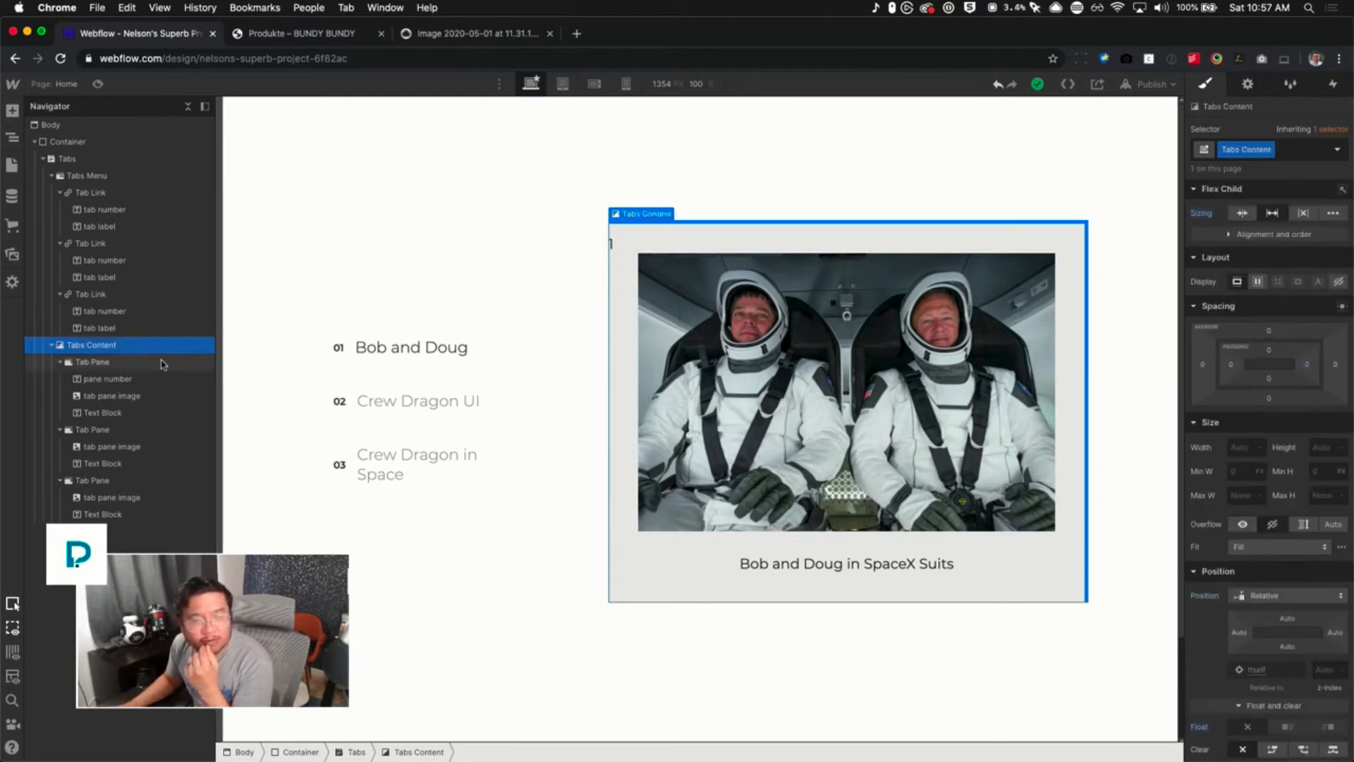
{"action": "left_click", "coordinate": [1246, 525]}
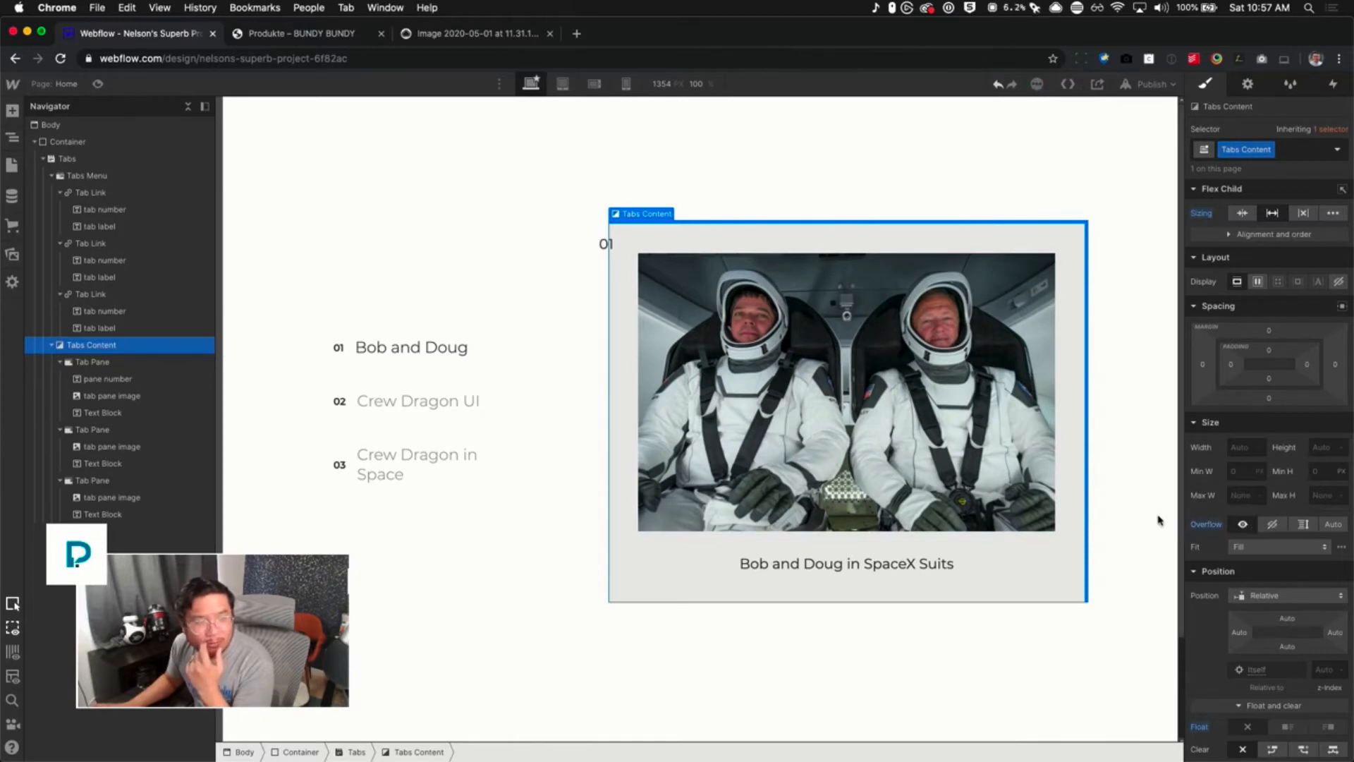
Preview the slider, switch between the three tabs to check the pane number, and return to editing
{"action": "left_click", "coordinate": [98, 83]}
{"action": "left_click", "coordinate": [381, 396]}
{"action": "left_click", "coordinate": [384, 445]}
{"action": "left_click", "coordinate": [393, 390]}
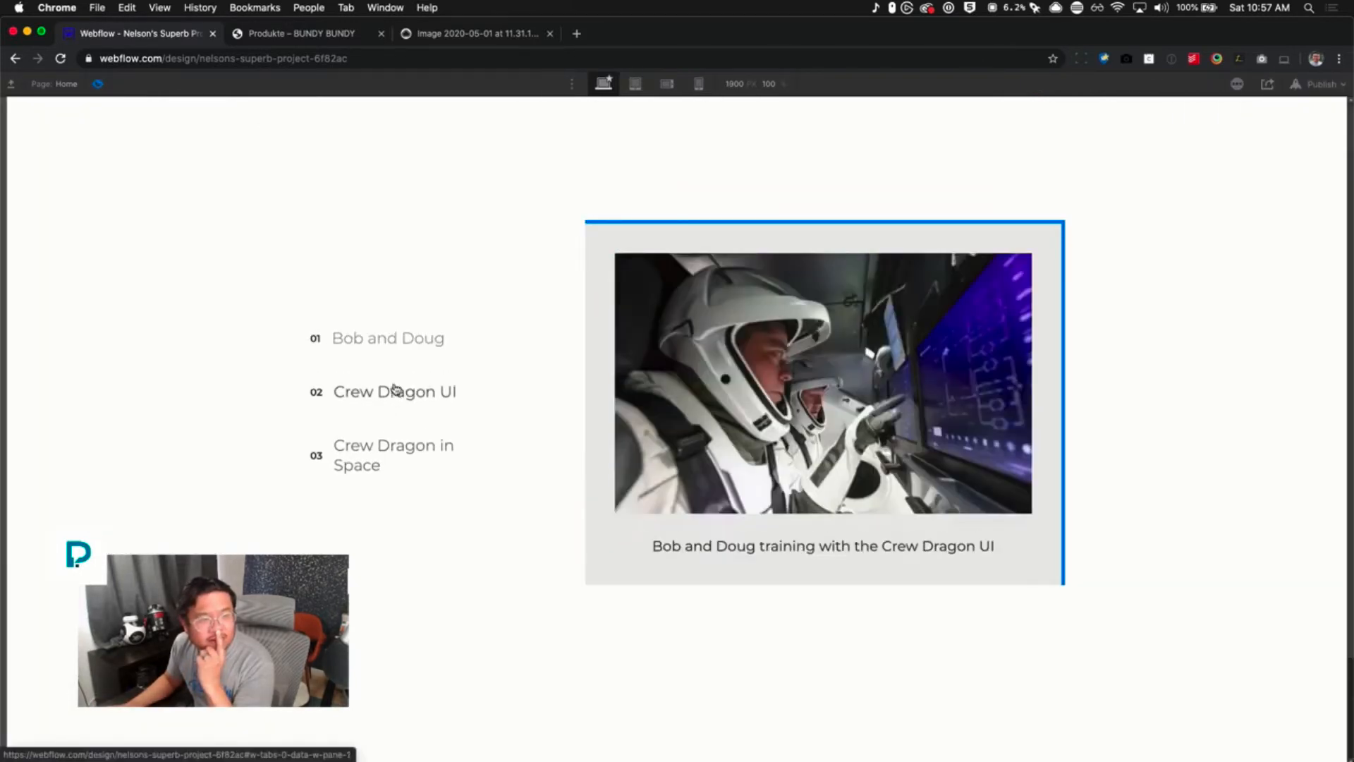
{"action": "left_click", "coordinate": [386, 339]}
{"action": "left_click", "coordinate": [99, 84]}
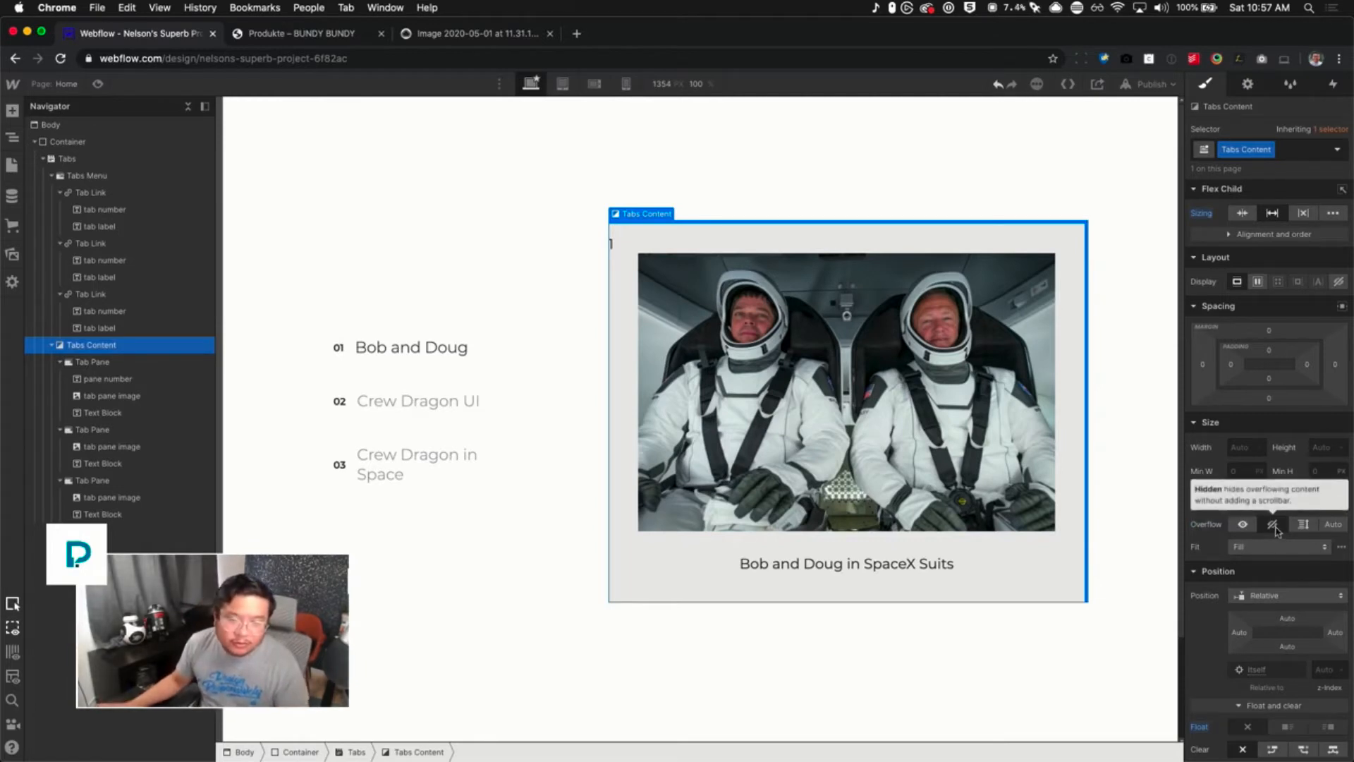
Set the pane number's left offset to 2% and style its text at 52 px, 700 - Bold
{"action": "left_click", "coordinate": [137, 380]}
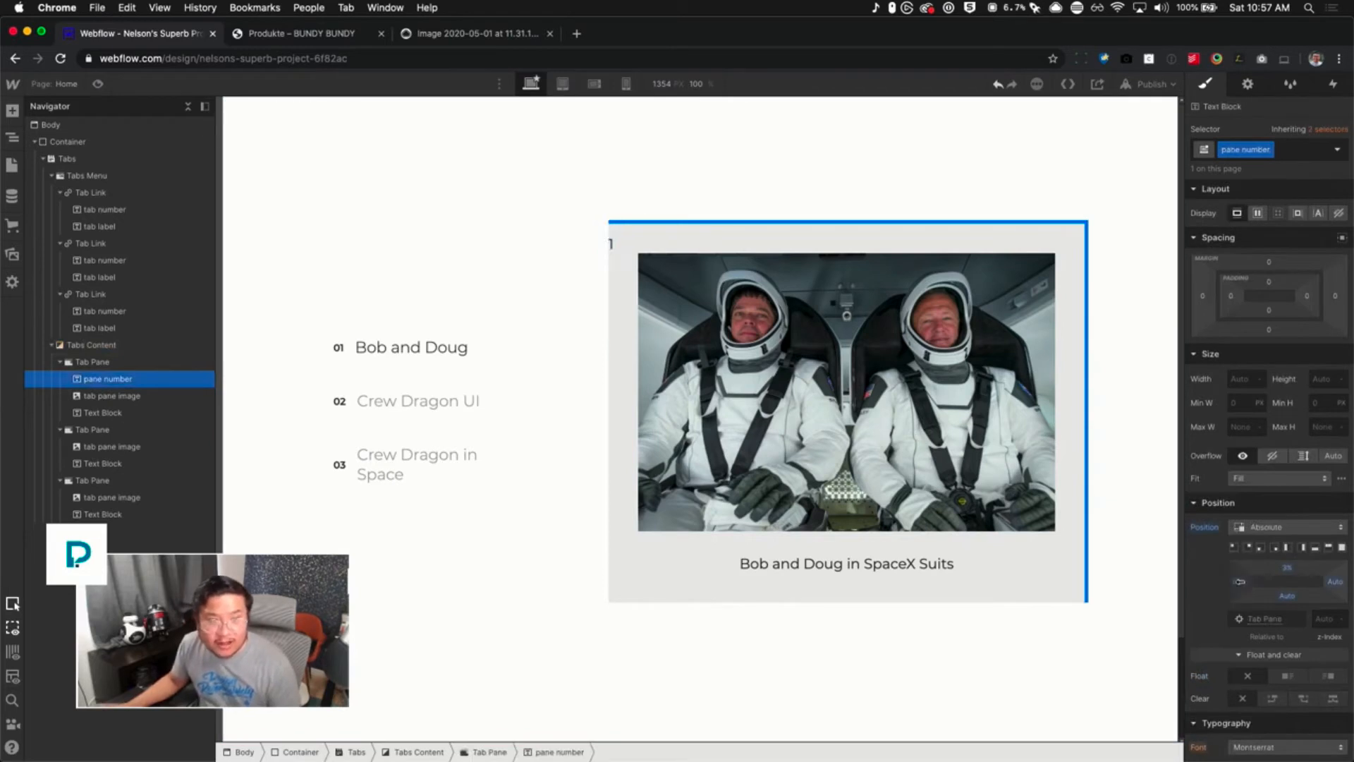
{"action": "scroll", "coordinate": [1245, 592], "scroll_direction": "down", "scroll_amount": 5}
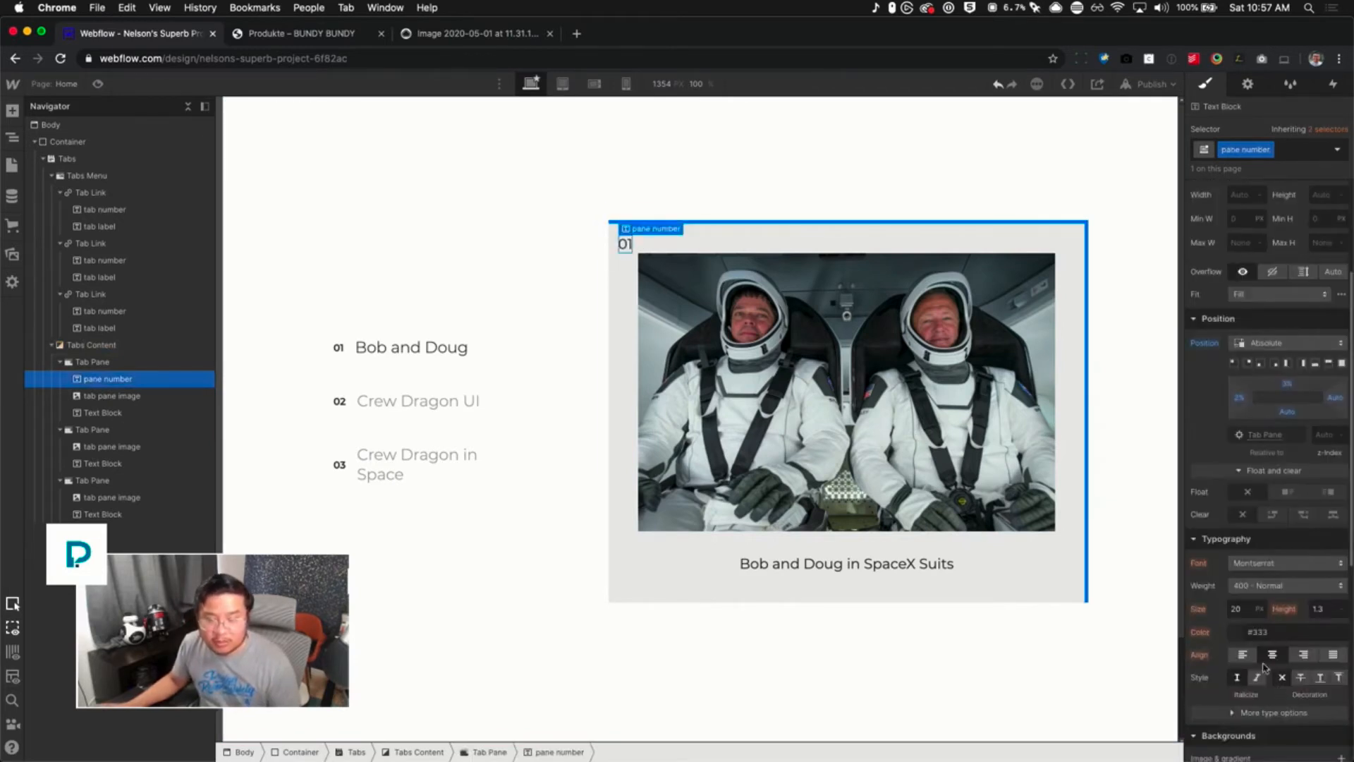
{"action": "left_click", "coordinate": [1247, 609]}
{"action": "type", "text": "52"}
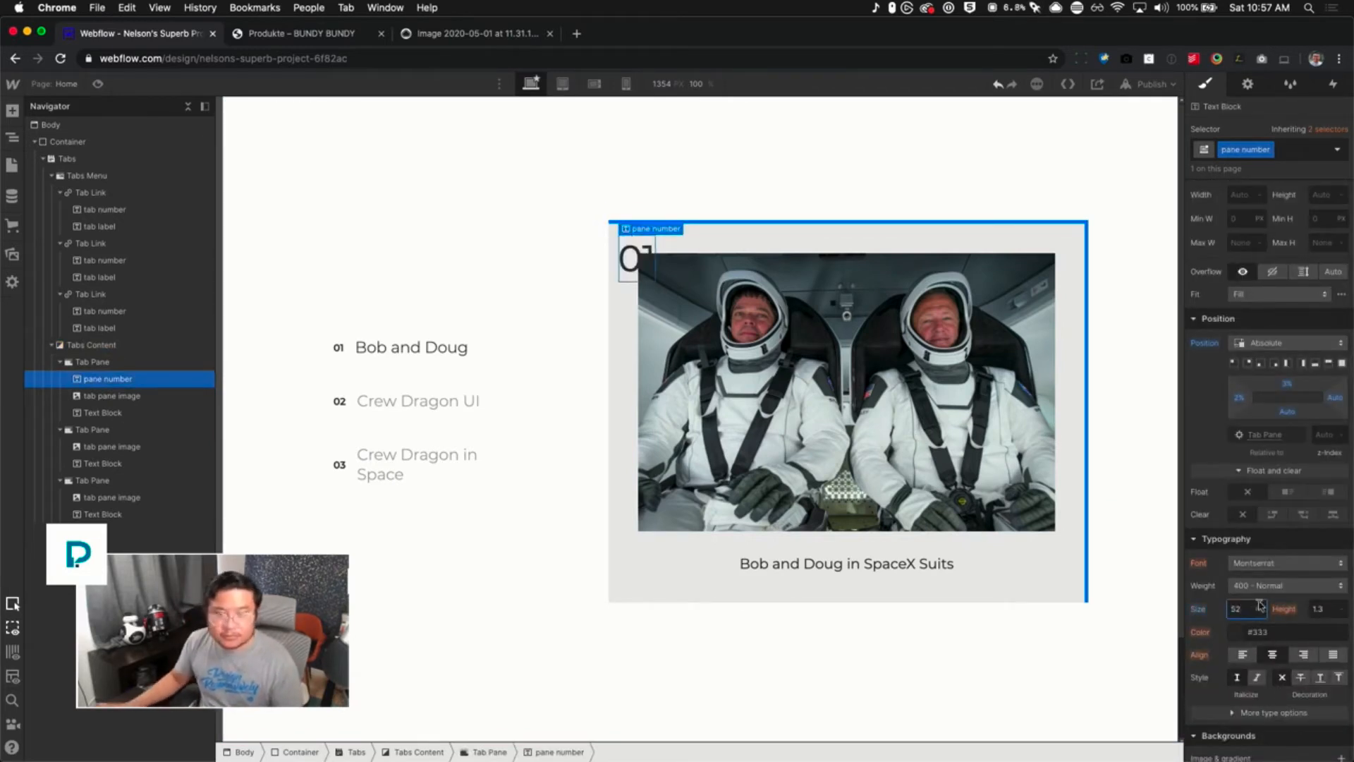
{"action": "key", "text": "Return"}
{"action": "left_click", "coordinate": [1273, 586]}
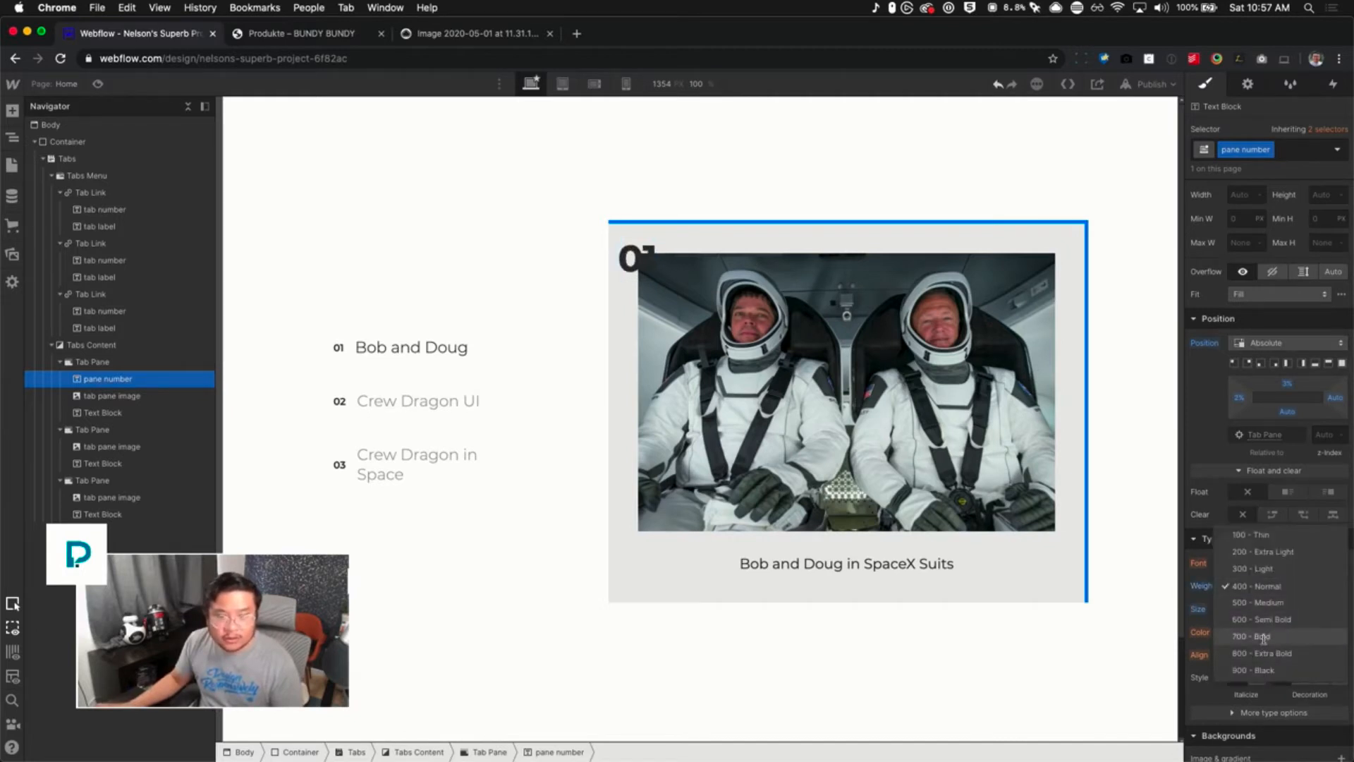
{"action": "left_click", "coordinate": [1264, 637]}
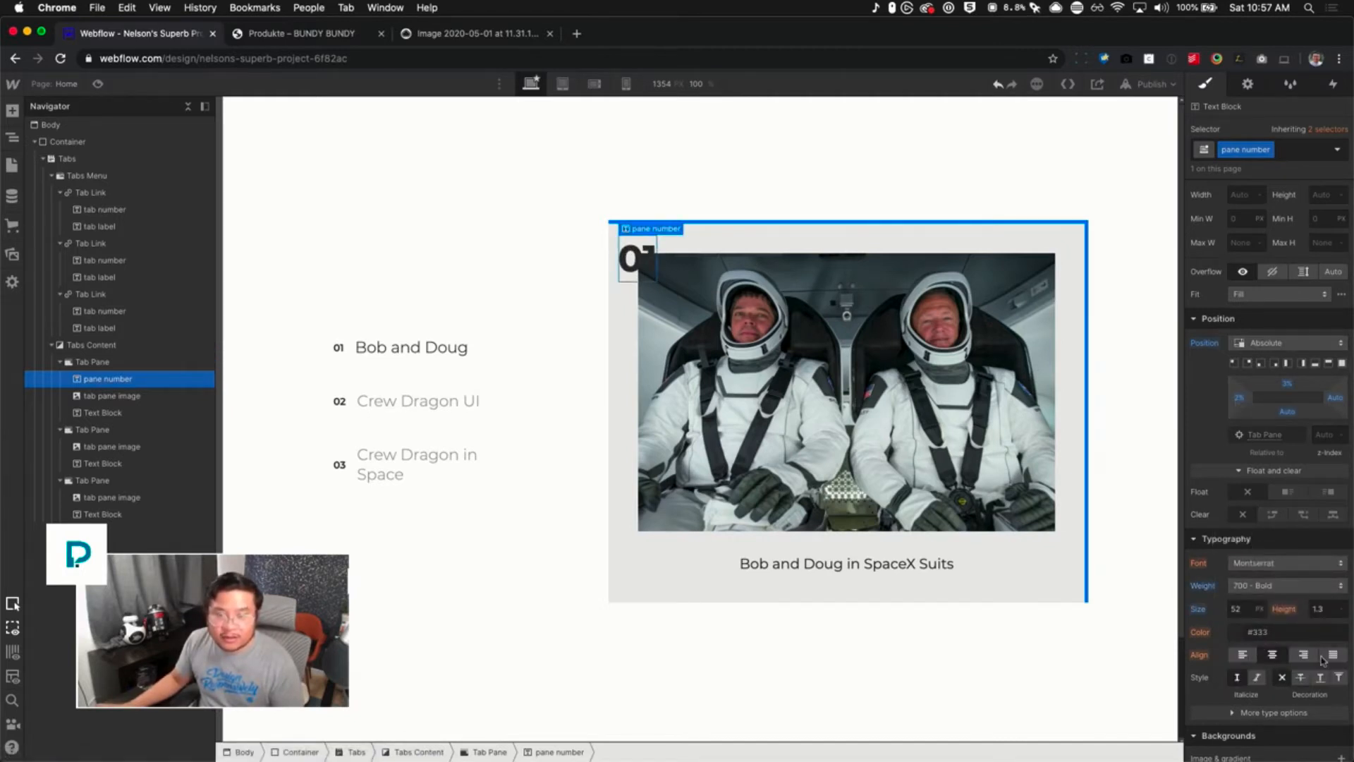
Set the pane number's z-index to 1 and its left offset to -5%
{"action": "left_click", "coordinate": [1333, 435]}
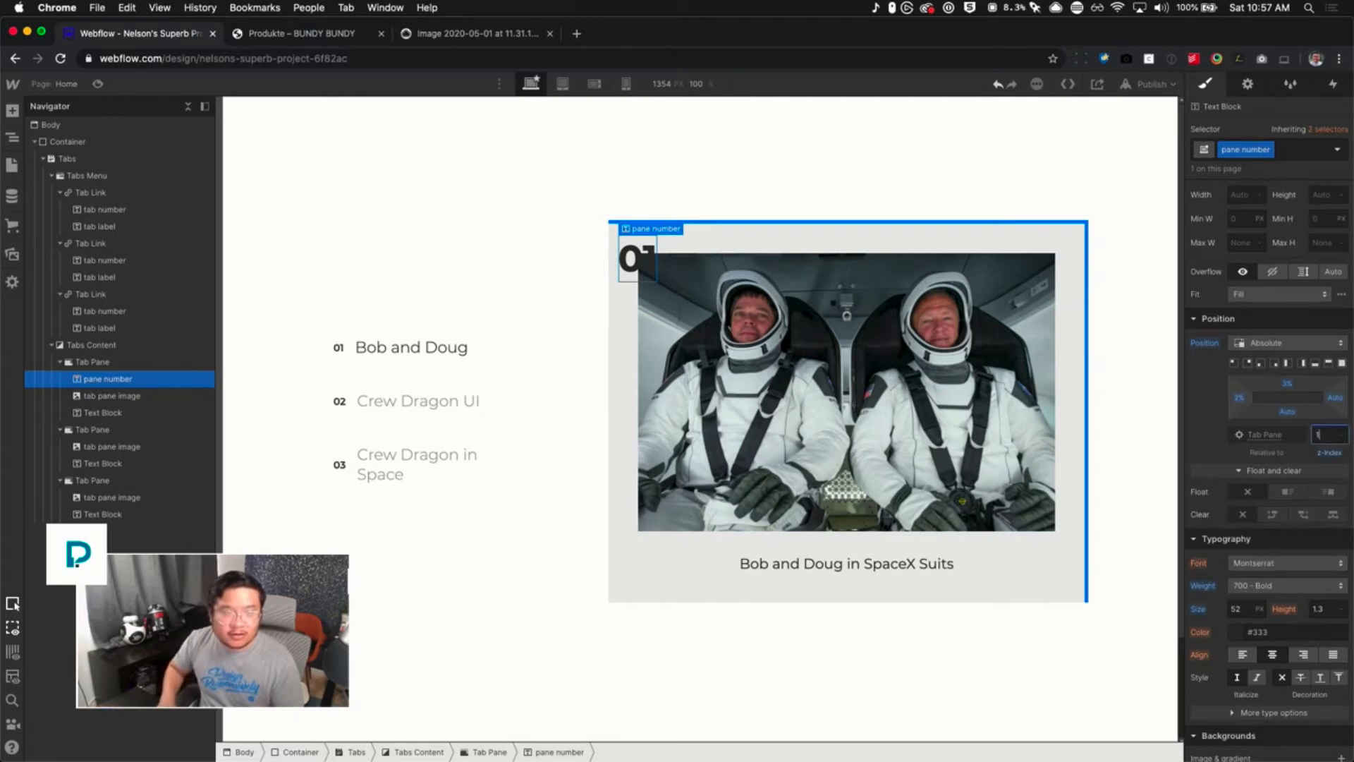
{"action": "key", "text": "Return"}
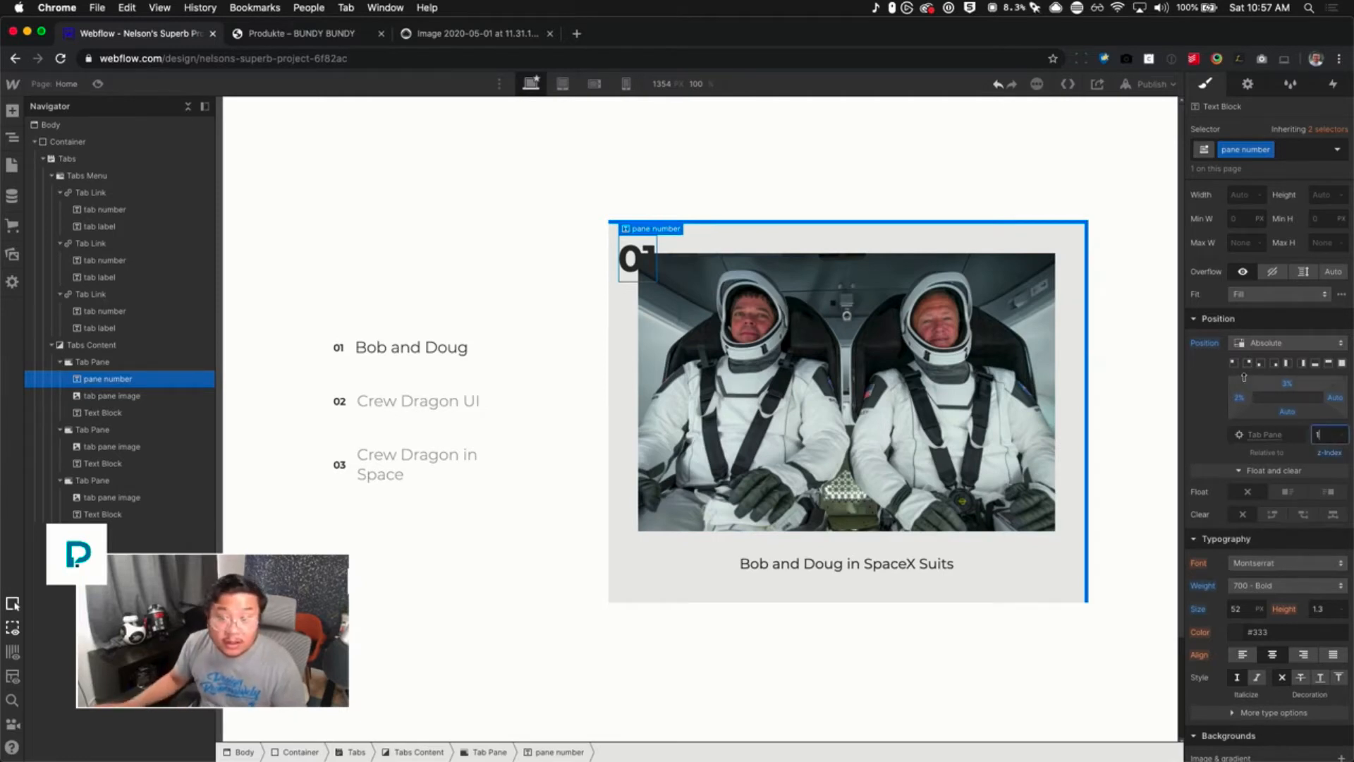
{"action": "left_click_drag", "start_coordinate": [1241, 398], "coordinate": [1234, 397]}
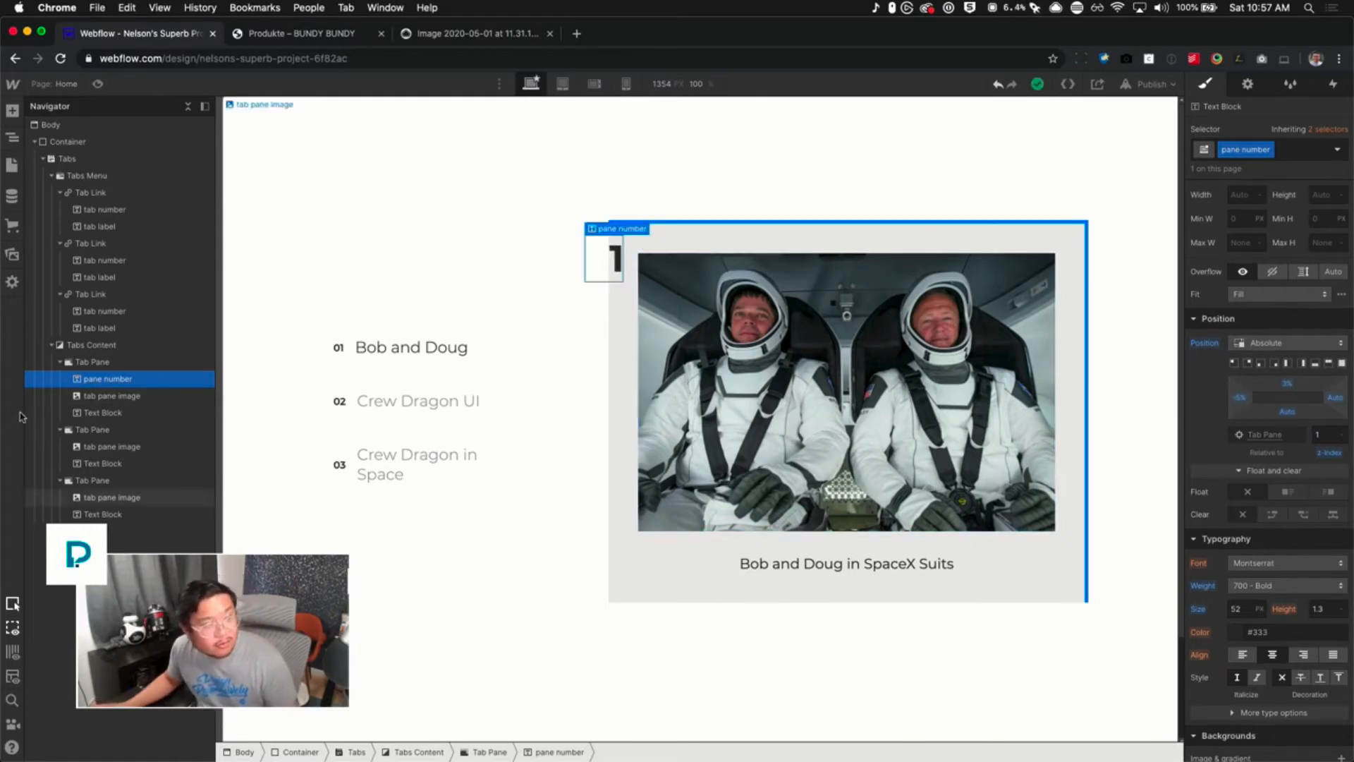
Set the overflow of Tabs Content to Visible
{"action": "left_click", "coordinate": [91, 344]}
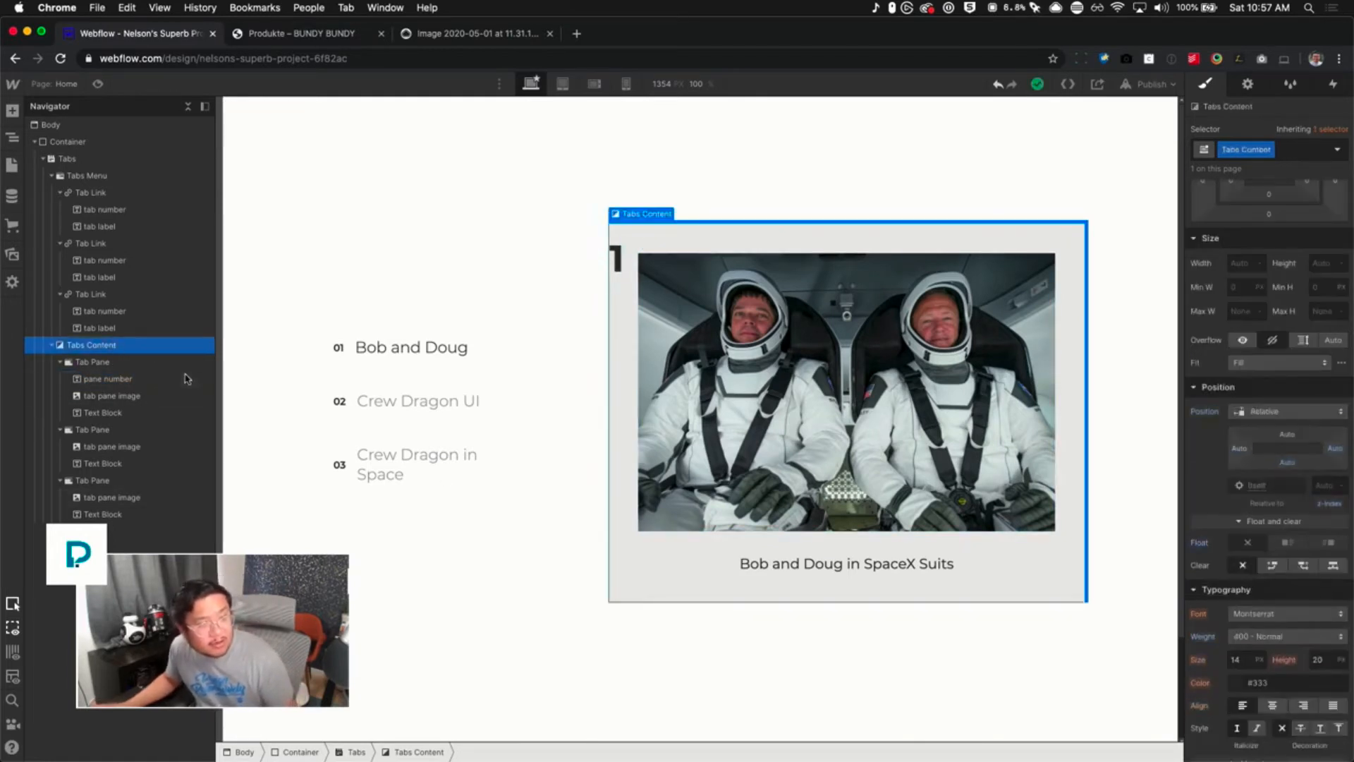
{"action": "left_click", "coordinate": [1250, 341]}
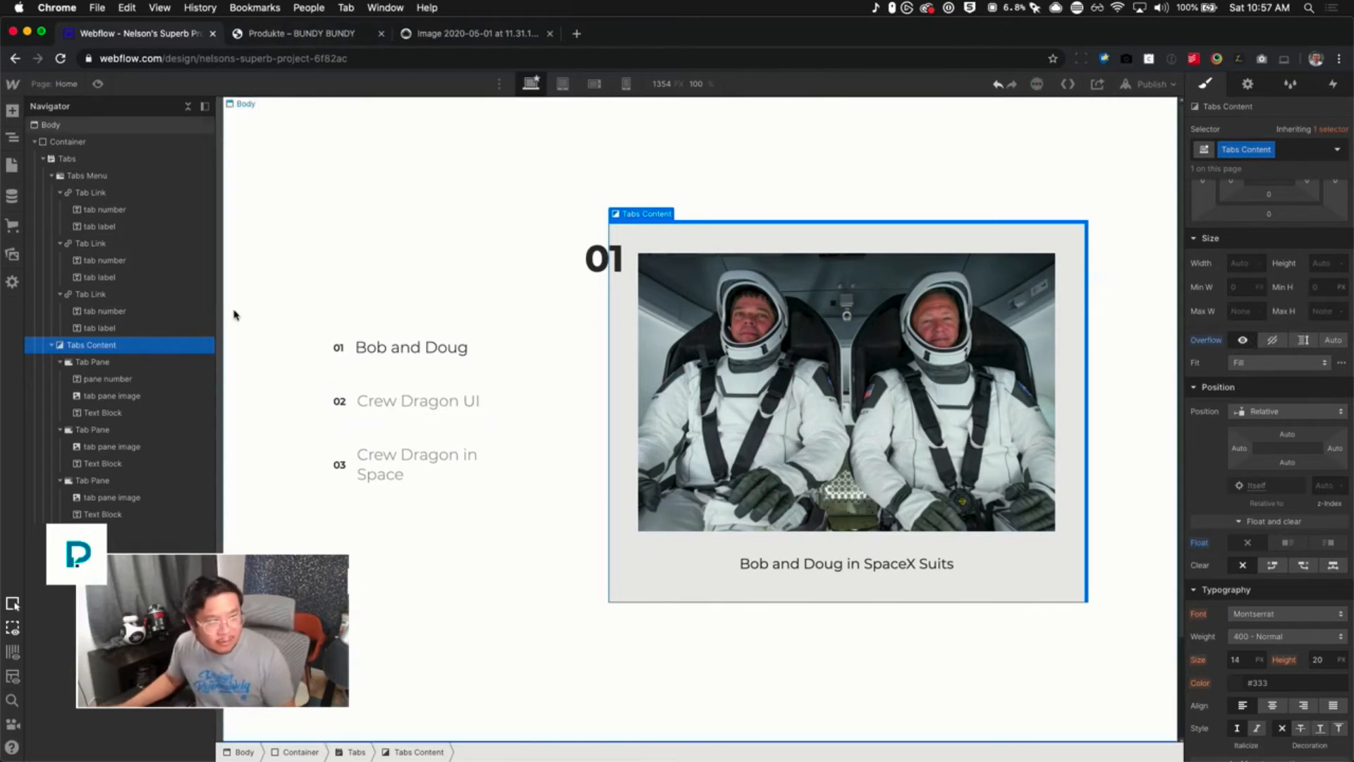
Add a Rotate transform to the pane number with a Z rotation of -90 degrees
{"action": "left_click", "coordinate": [603, 260]}
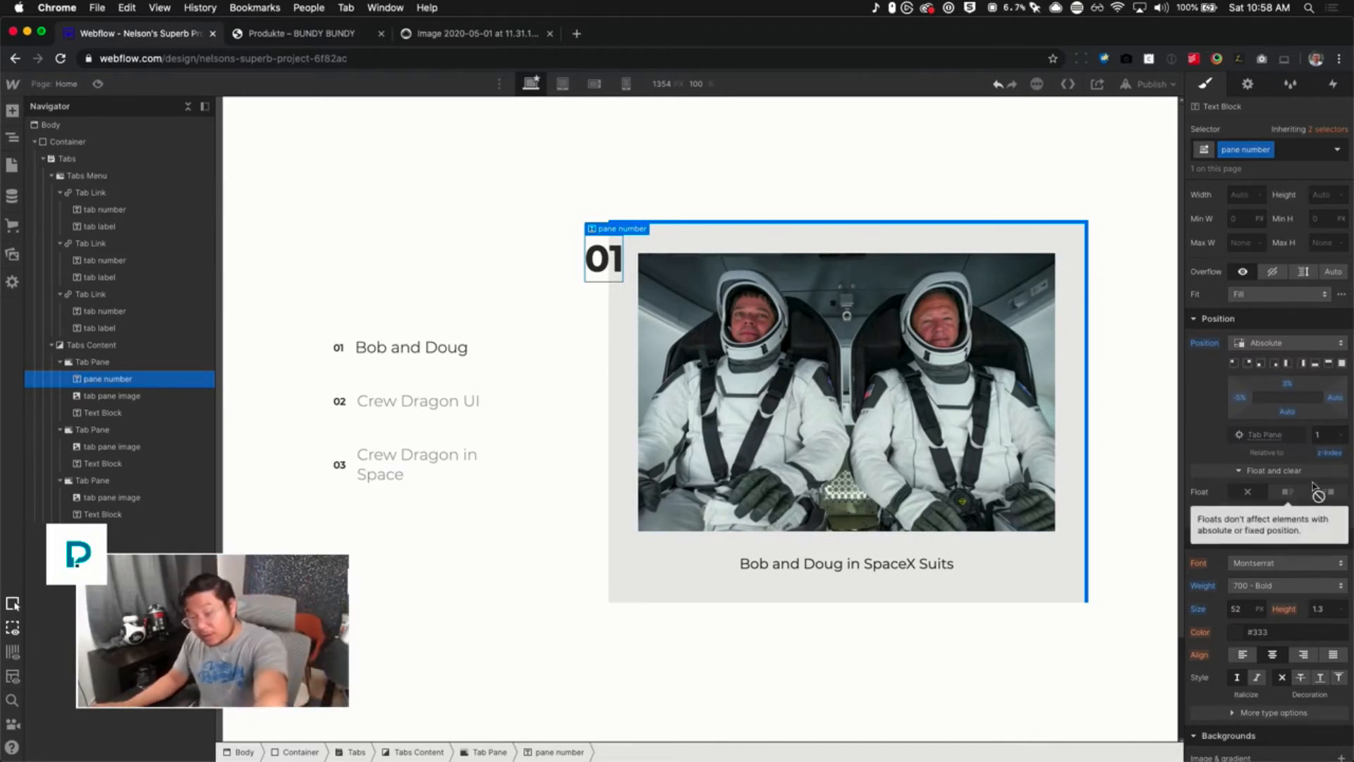
{"action": "scroll", "coordinate": [1317, 487], "scroll_direction": "down", "scroll_amount": 2}
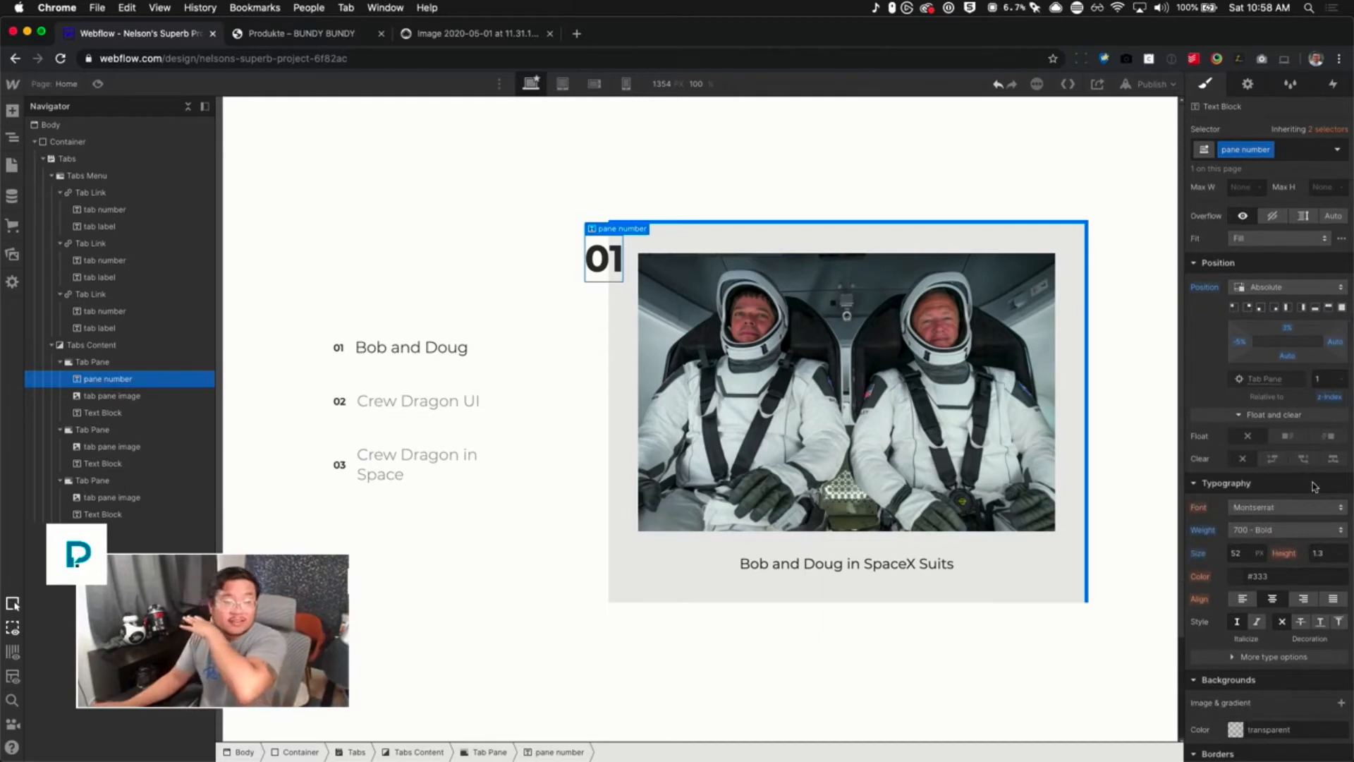
{"action": "scroll", "coordinate": [1314, 487], "scroll_direction": "down", "scroll_amount": 10}
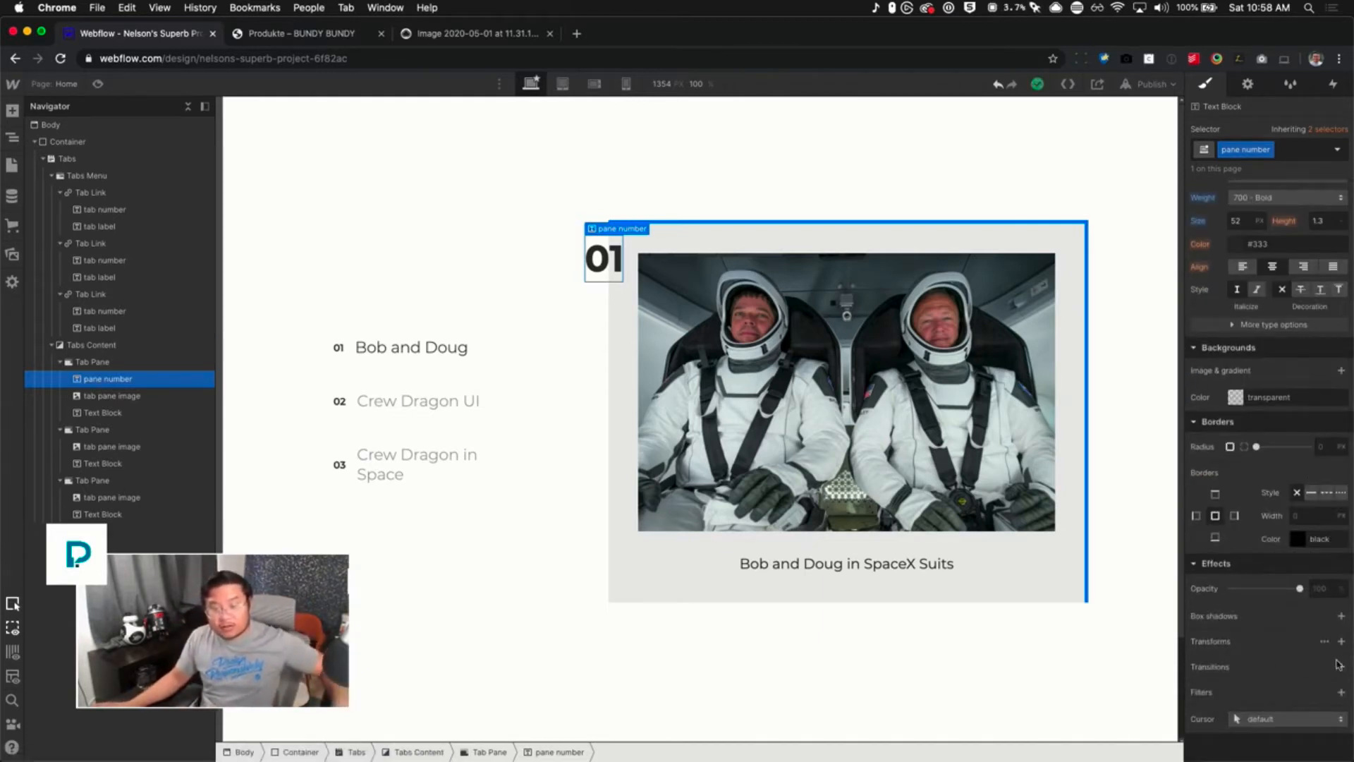
{"action": "left_click", "coordinate": [1342, 642]}
{"action": "left_click", "coordinate": [1300, 557]}
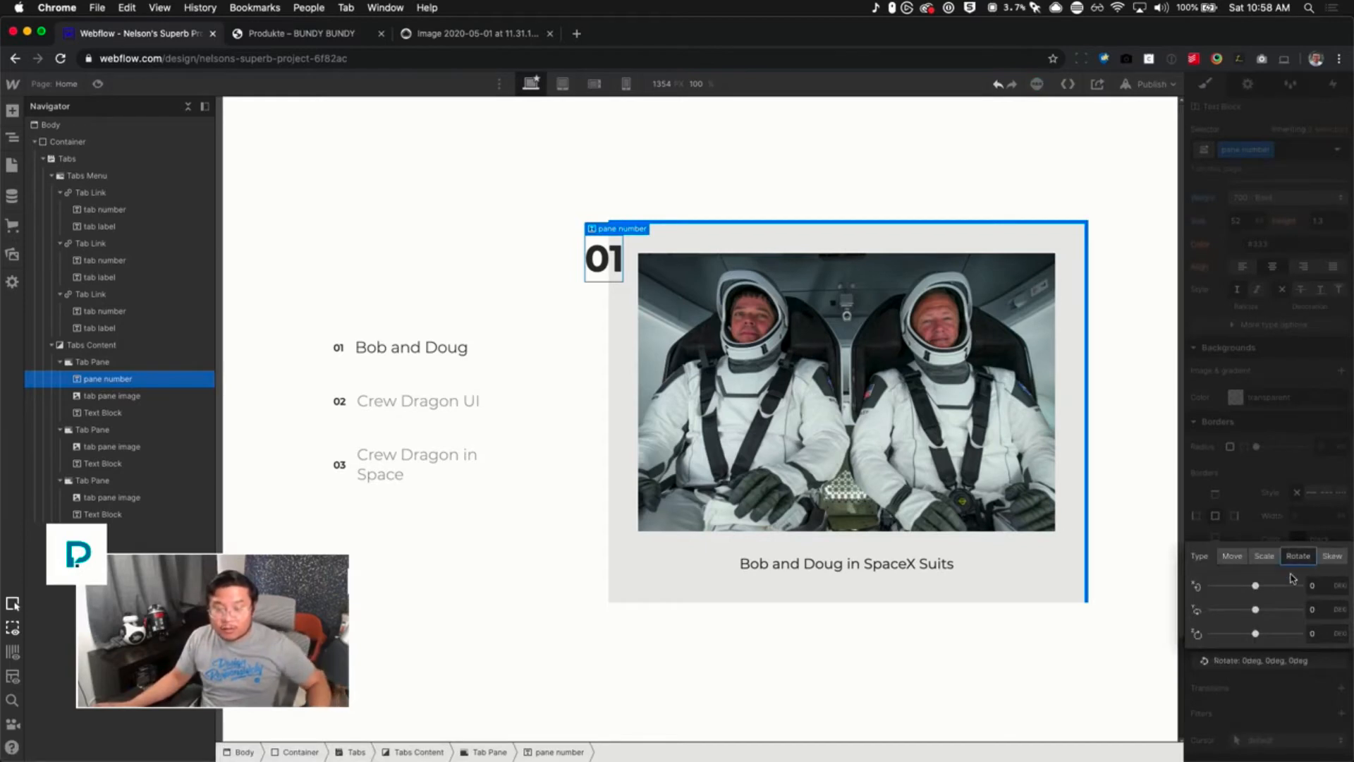
{"action": "left_click_drag", "start_coordinate": [1256, 634], "coordinate": [1230, 634]}
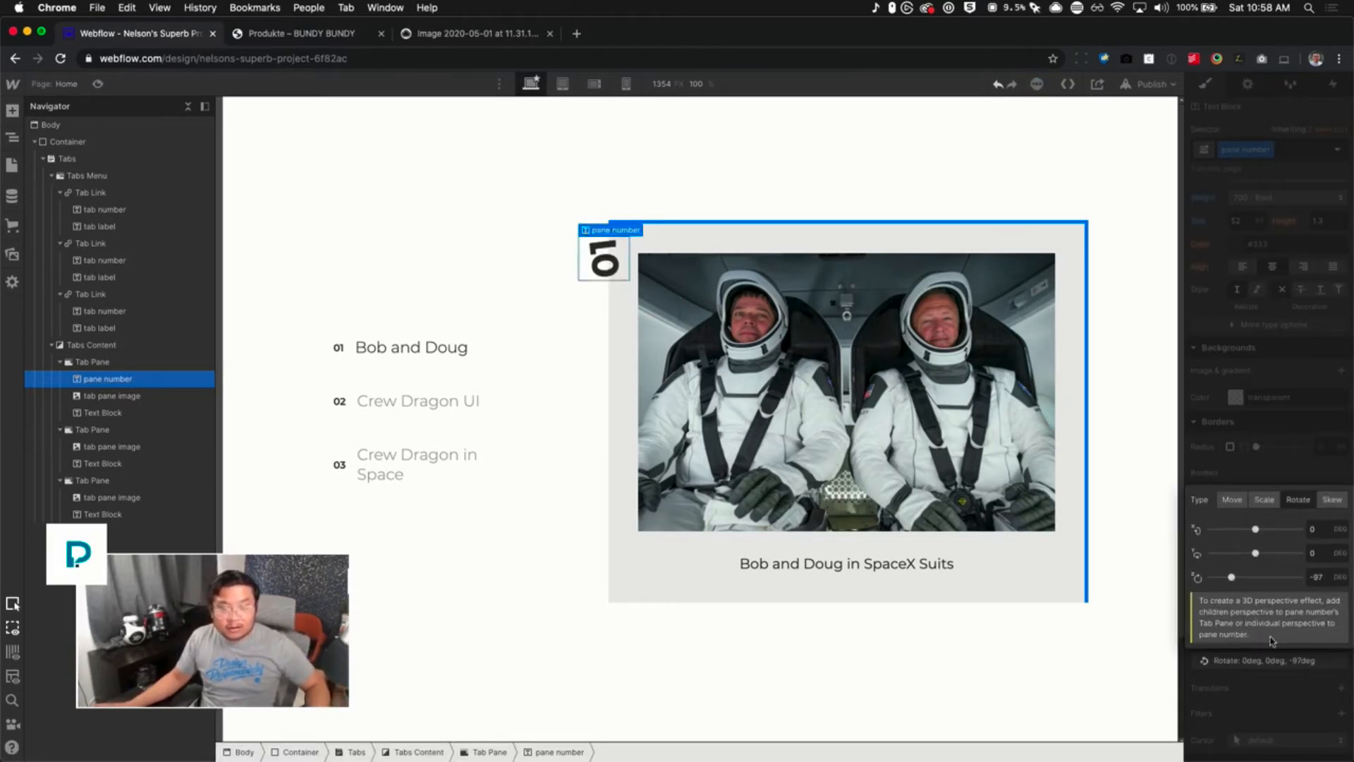
{"action": "left_click", "coordinate": [1325, 576]}
{"action": "type", "text": "-9"}
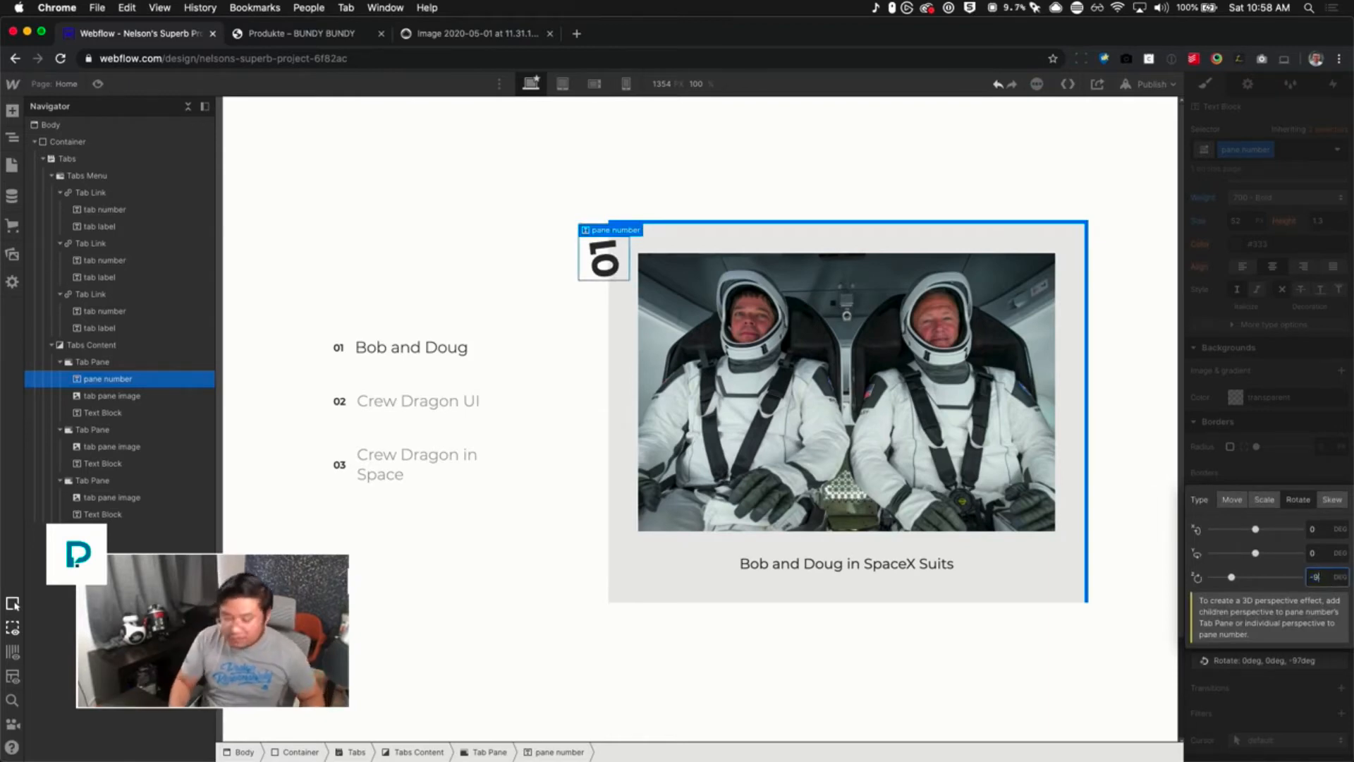
{"action": "type", "text": "0"}
{"action": "key", "text": "Return"}
Check the slide number on the BUNDY BUNDY page, then set the pane number's font size to 80 px and line height to 0.8
{"action": "left_click", "coordinate": [294, 38]}
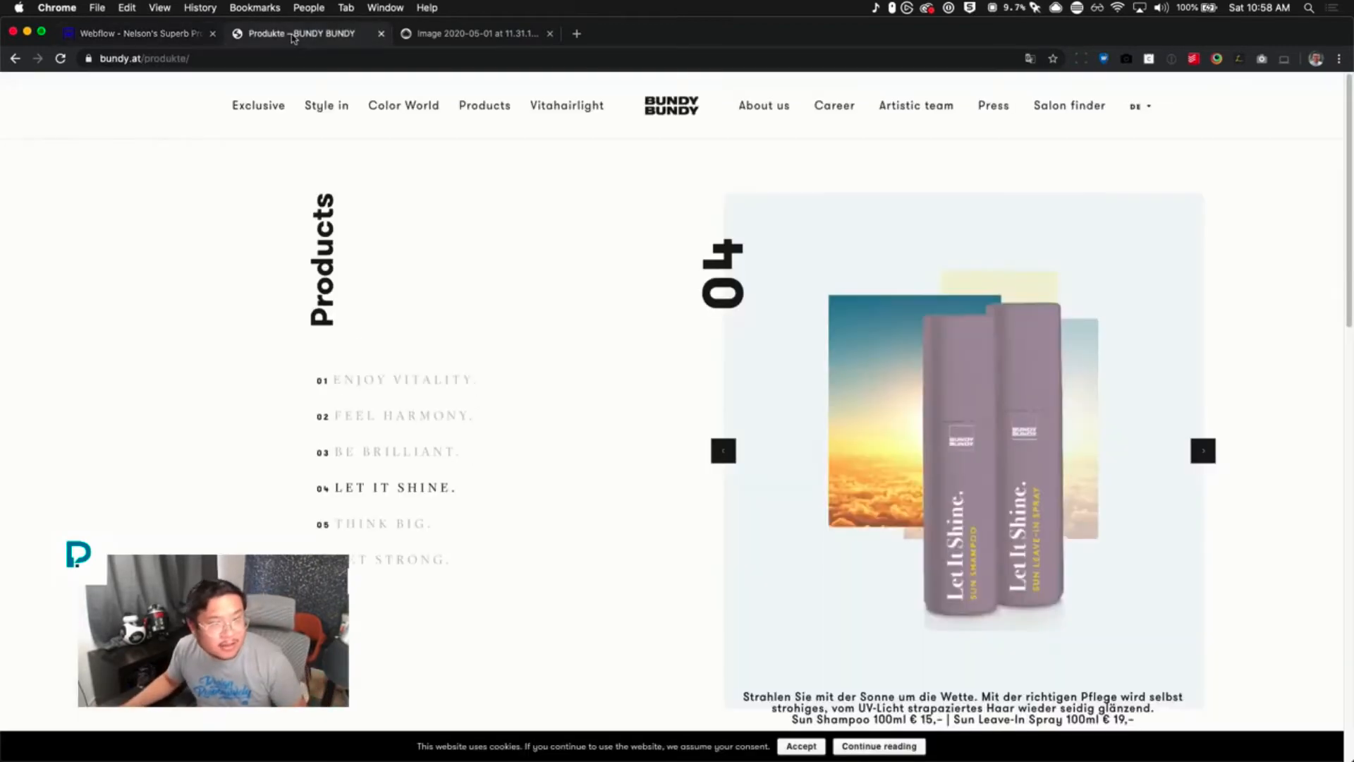
{"action": "left_click", "coordinate": [135, 33]}
{"action": "scroll", "coordinate": [1258, 350], "scroll_direction": "up", "scroll_amount": 10}
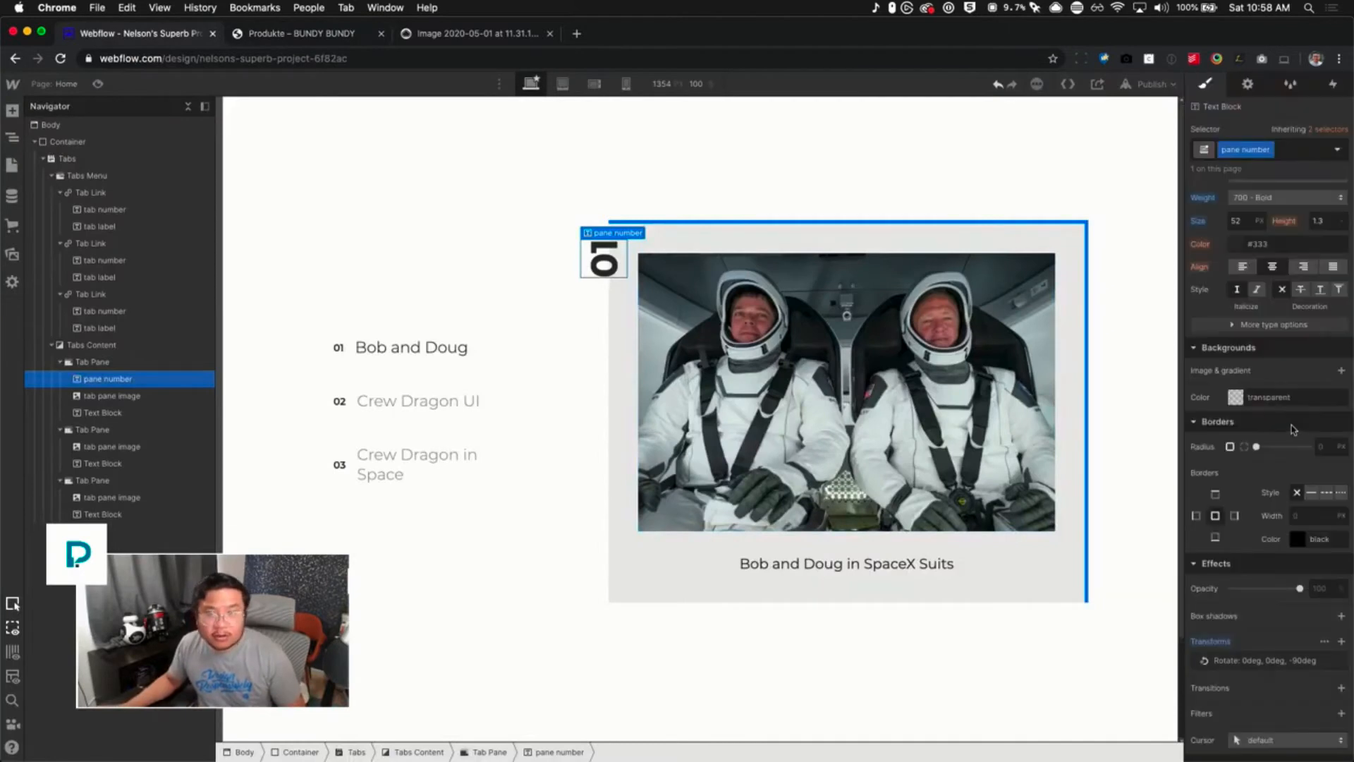
{"action": "left_click", "coordinate": [1241, 347]}
{"action": "type", "text": "80"}
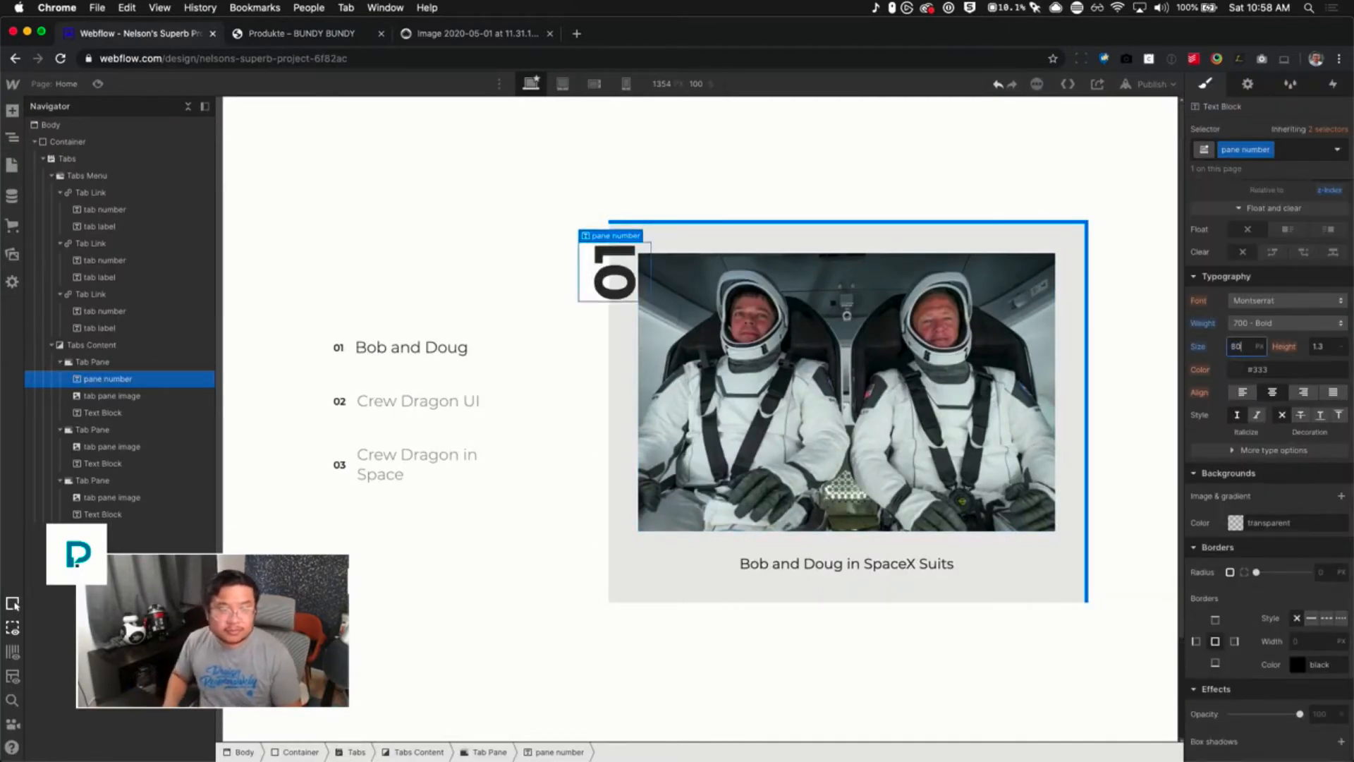
{"action": "key", "text": "Tab"}
{"action": "key", "text": "Return"}
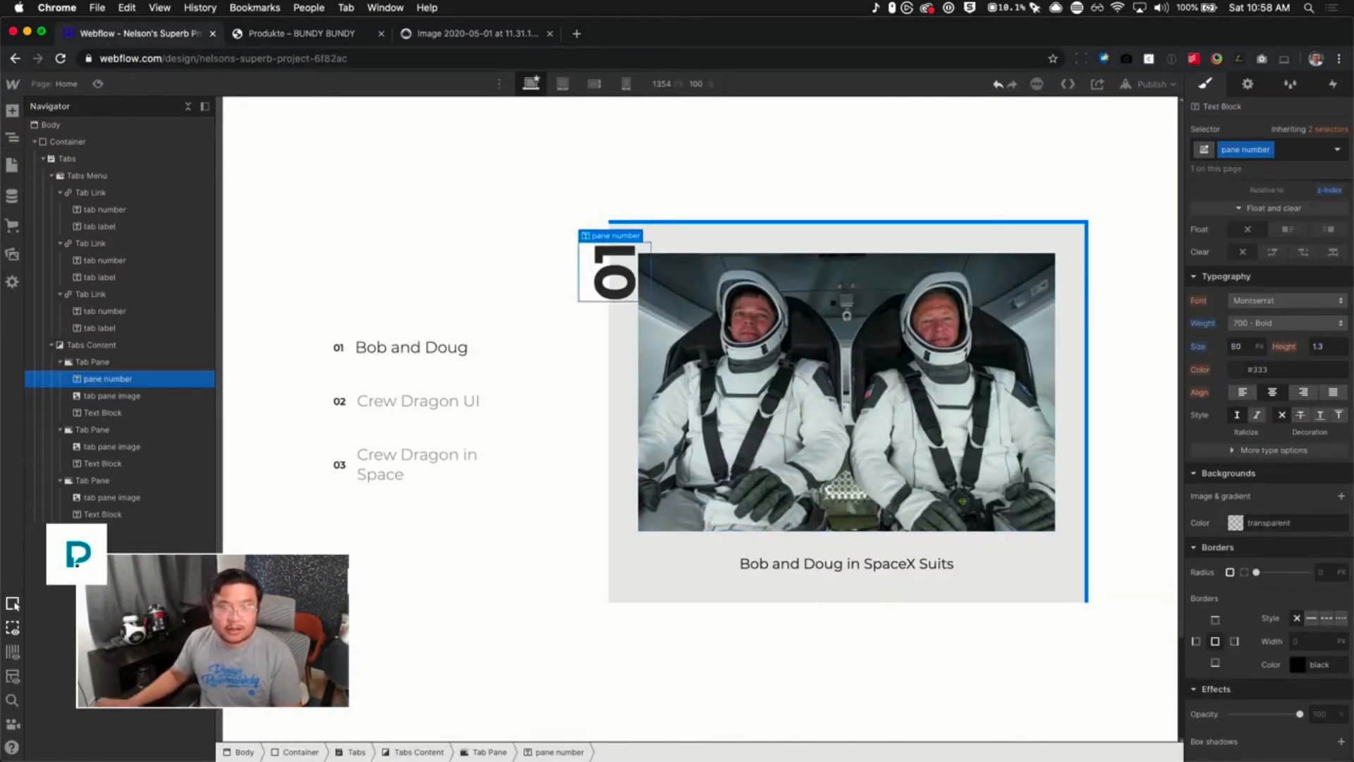
{"action": "left_click", "coordinate": [1324, 346]}
{"action": "type", "text": "0.8"}
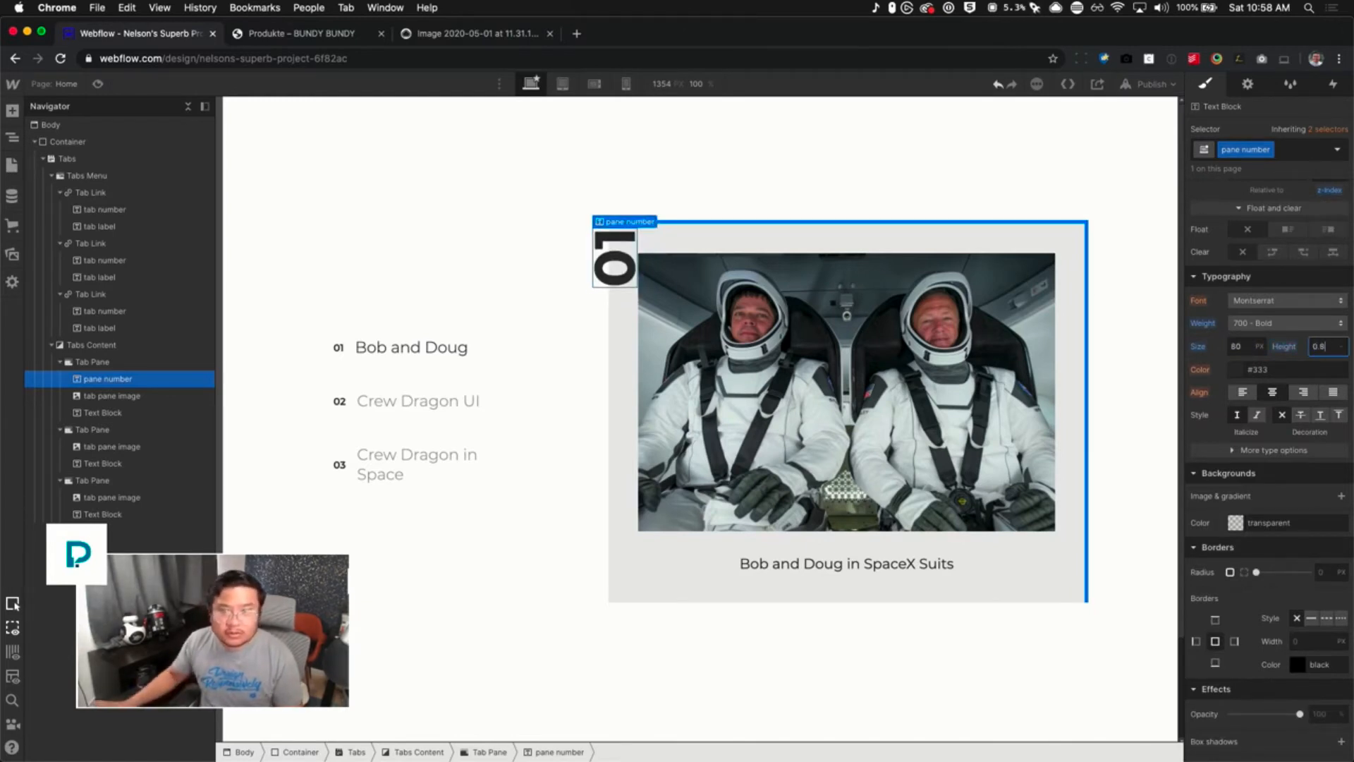
Reposition the pane number with a left offset of -7% and a top offset of about 46 px
{"action": "scroll", "coordinate": [1261, 404], "scroll_direction": "up", "scroll_amount": 1}
{"action": "scroll", "coordinate": [1275, 414], "scroll_direction": "up", "scroll_amount": 8}
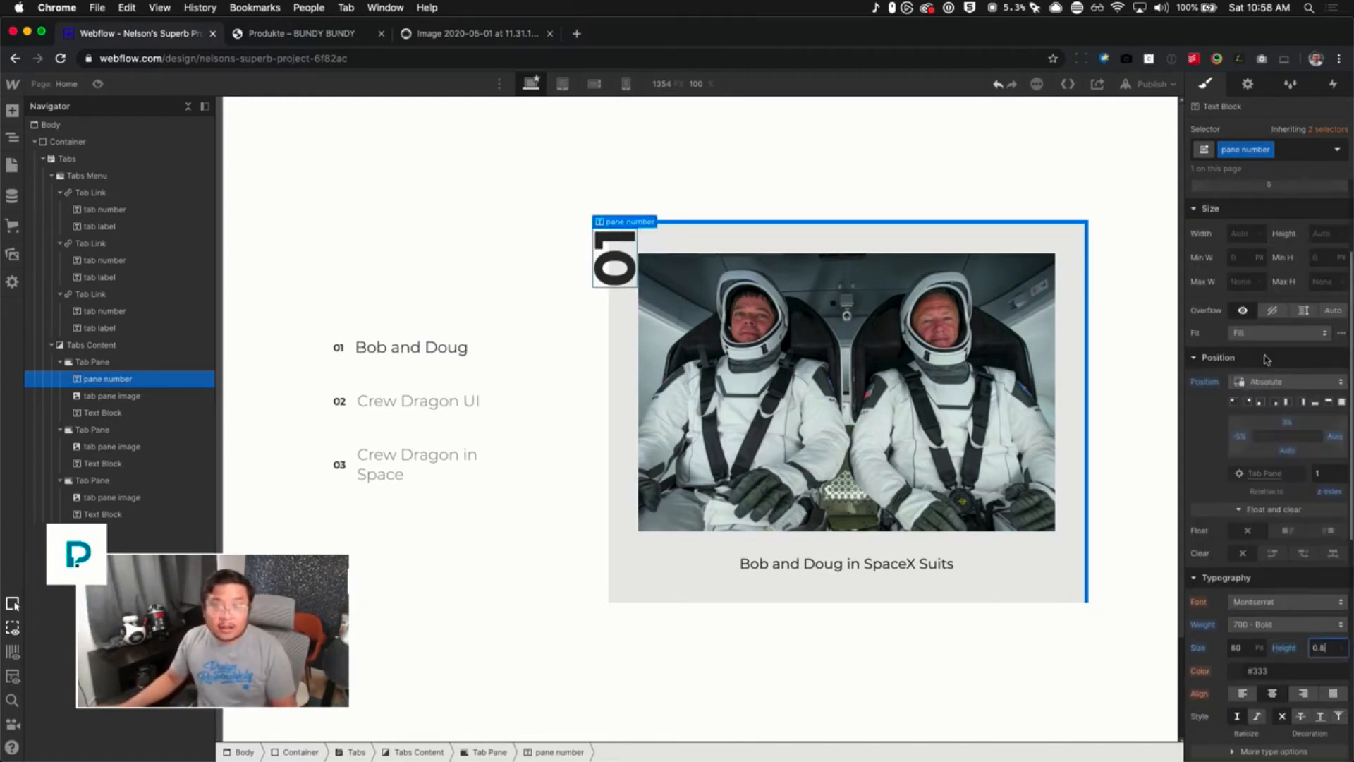
{"action": "left_click_drag", "start_coordinate": [1236, 437], "coordinate": [1230, 436]}
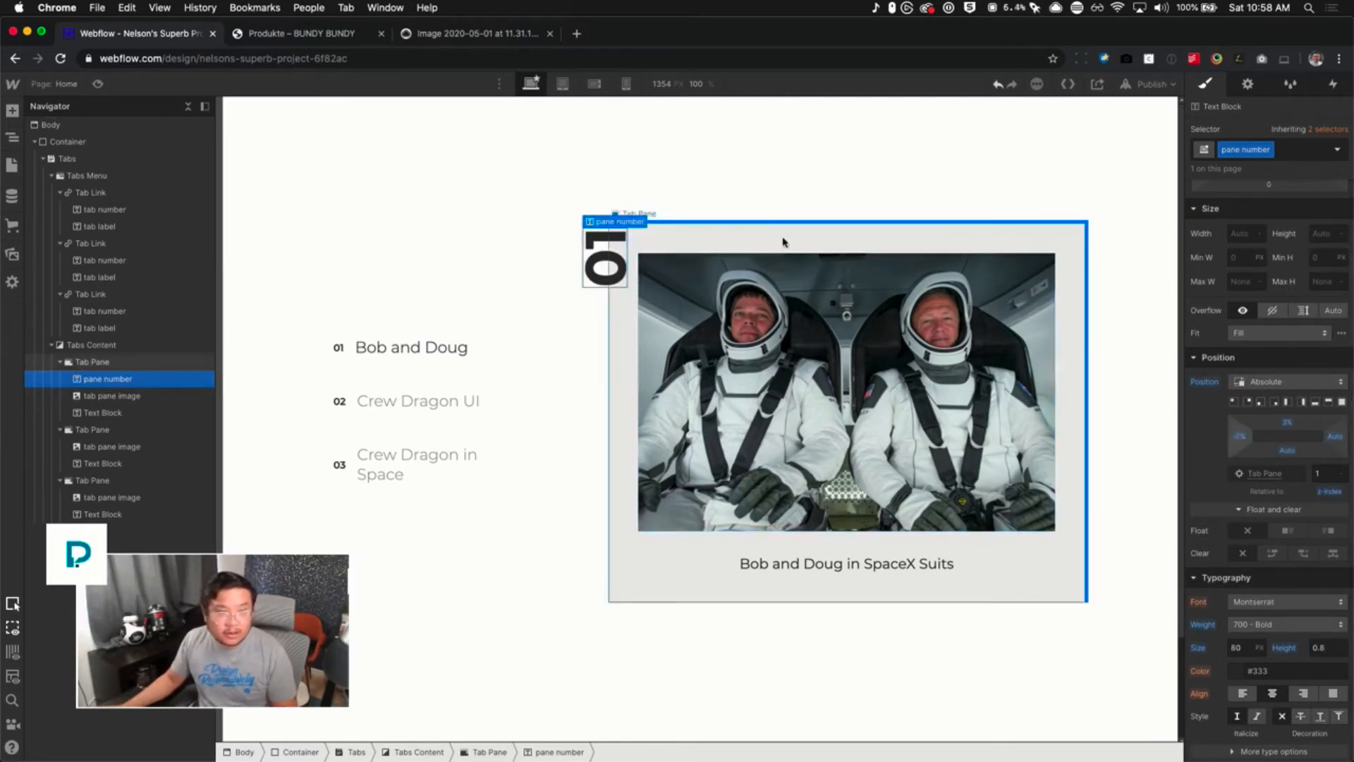
{"action": "left_click_drag", "start_coordinate": [1301, 422], "coordinate": [1300, 426]}
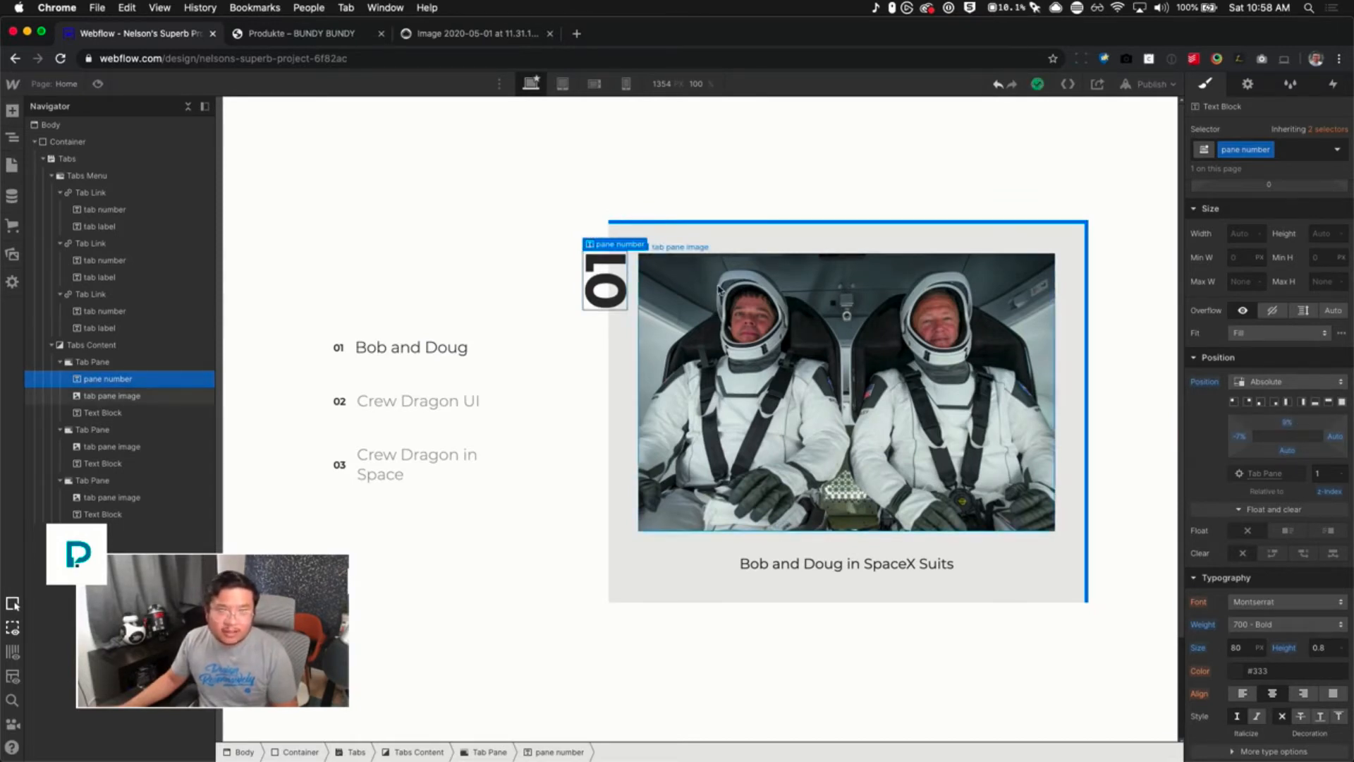
{"action": "left_click", "coordinate": [1287, 423]}
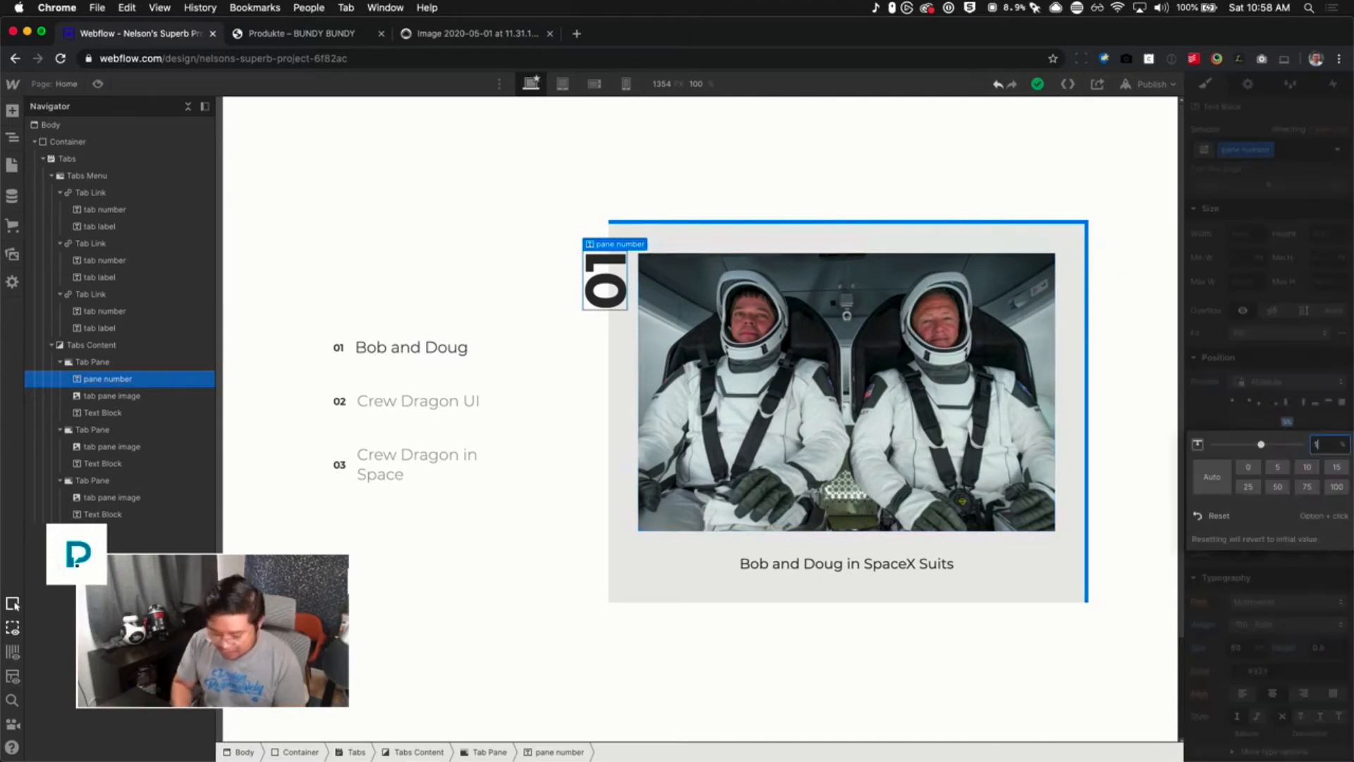
{"action": "key", "text": "Return"}
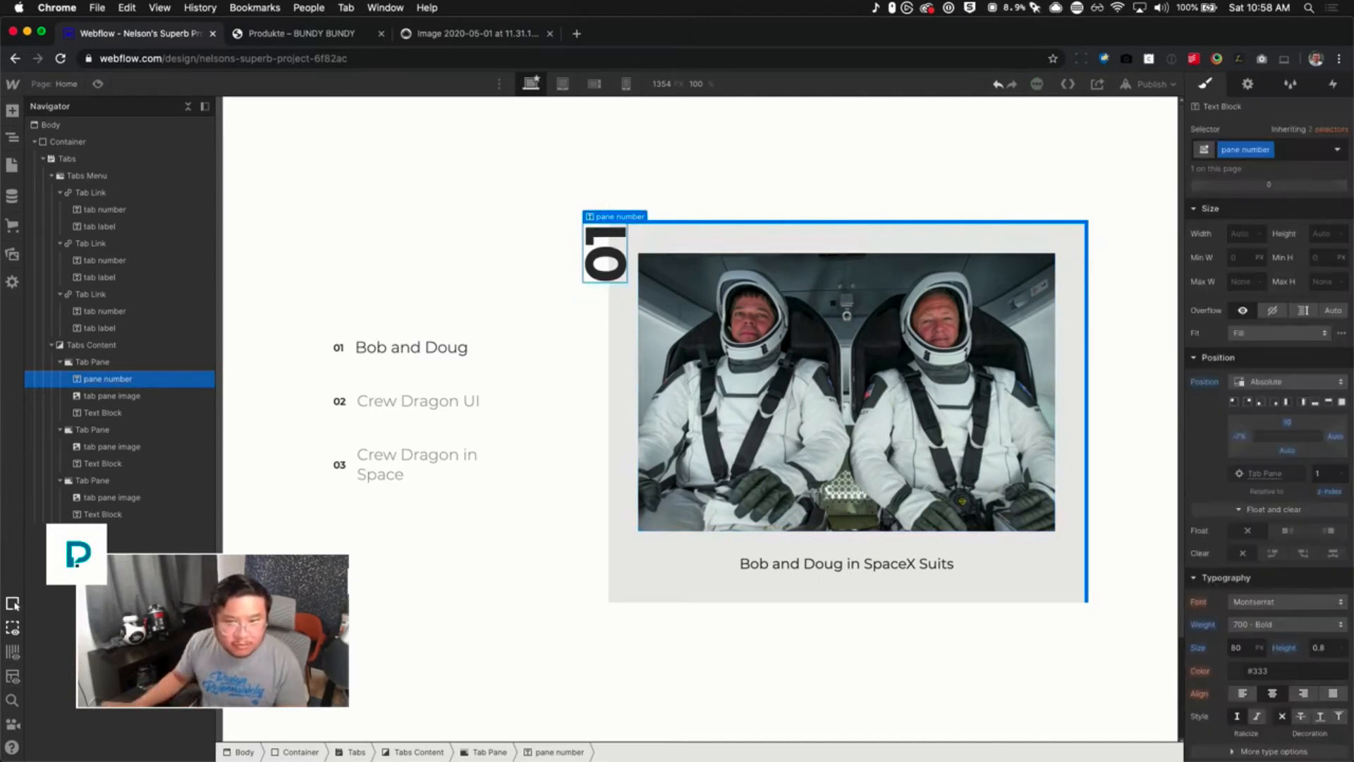
{"action": "left_click_drag", "start_coordinate": [1288, 423], "coordinate": [1285, 452]}
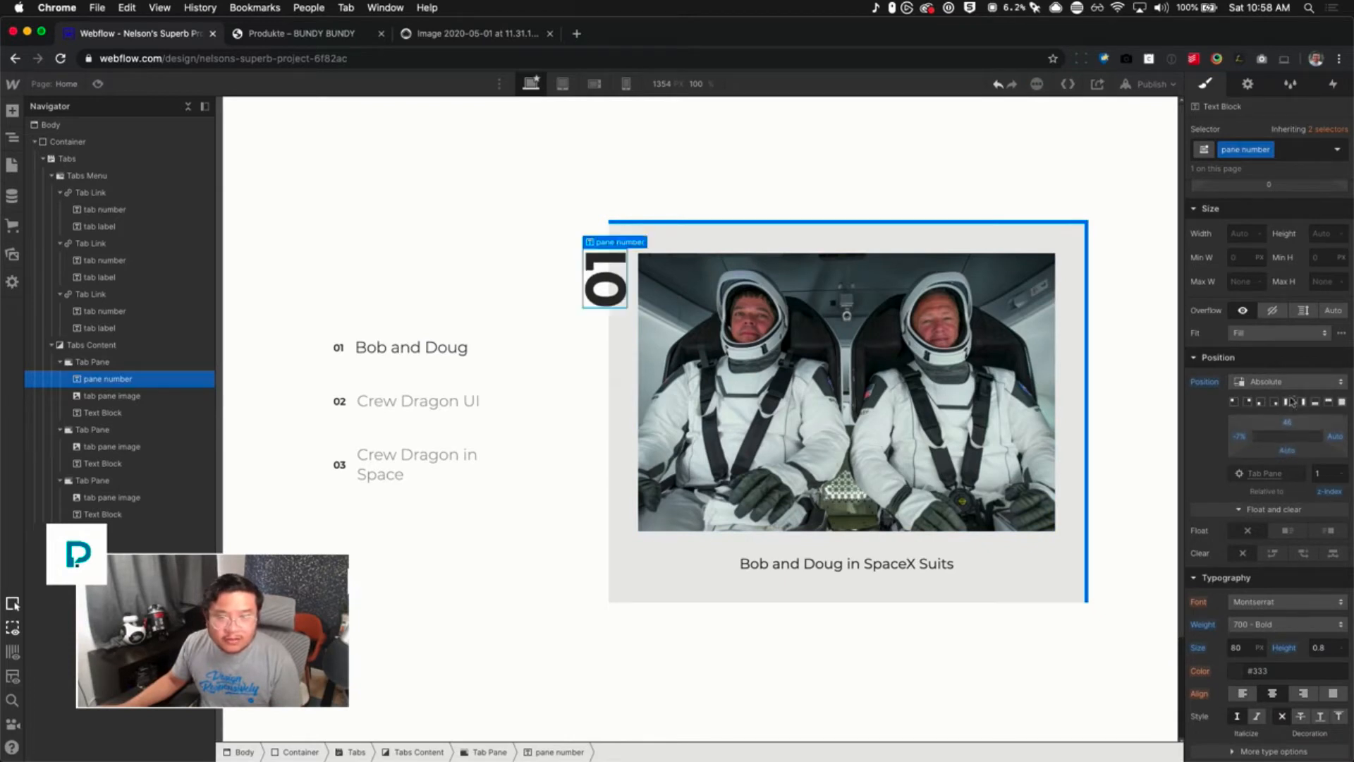
{"action": "scroll", "coordinate": [1269, 423], "scroll_direction": "up", "scroll_amount": 3}
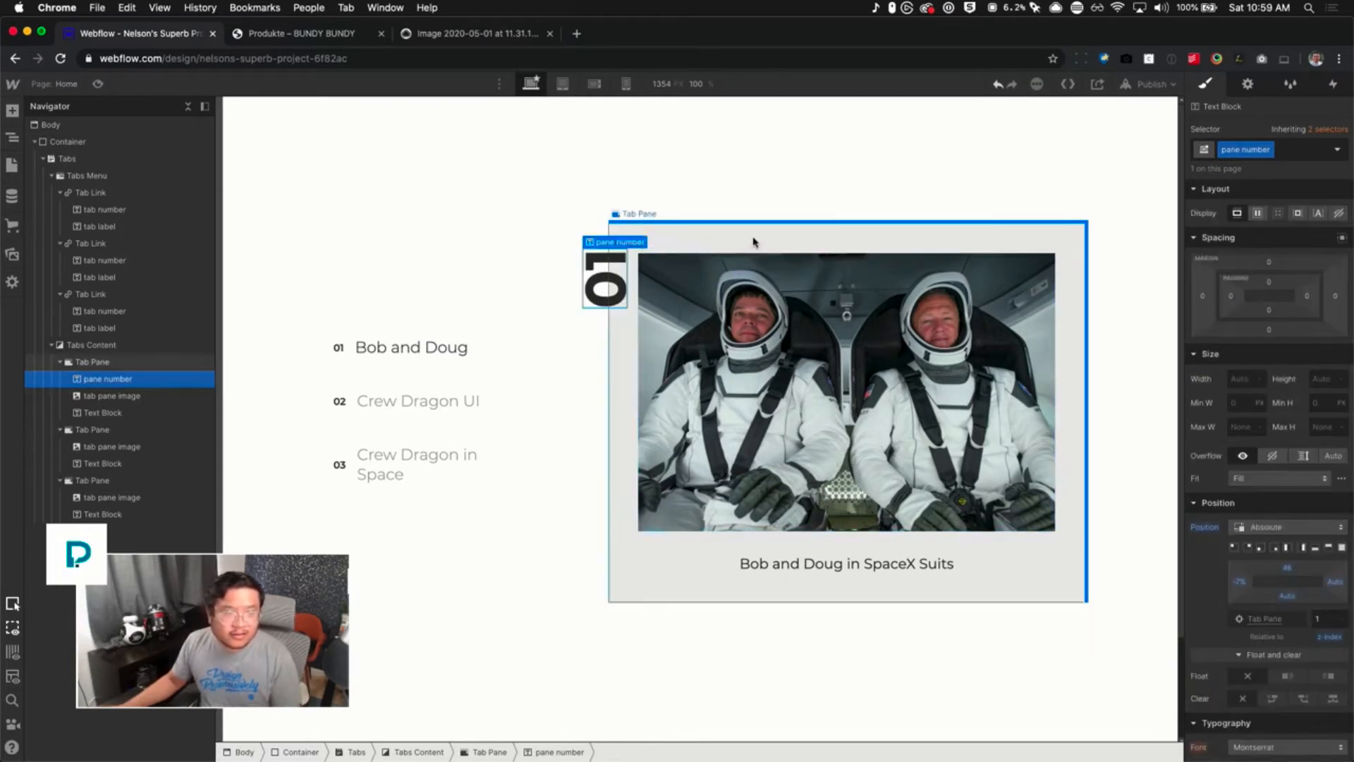
Increase the left padding of the Tab Pane class to about 62 px
{"action": "left_click", "coordinate": [511, 267]}
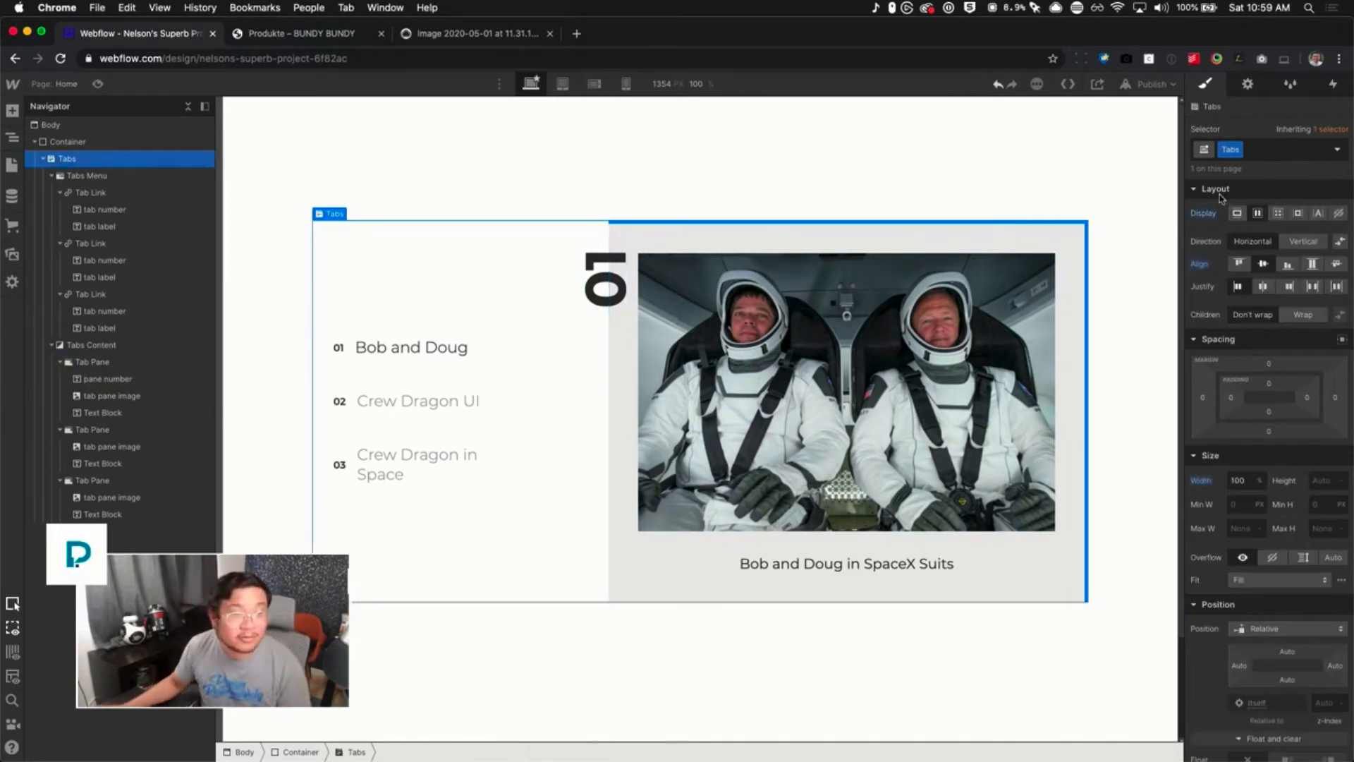
{"action": "left_click", "coordinate": [614, 364]}
{"action": "left_click_drag", "start_coordinate": [1231, 296], "coordinate": [1241, 296]}
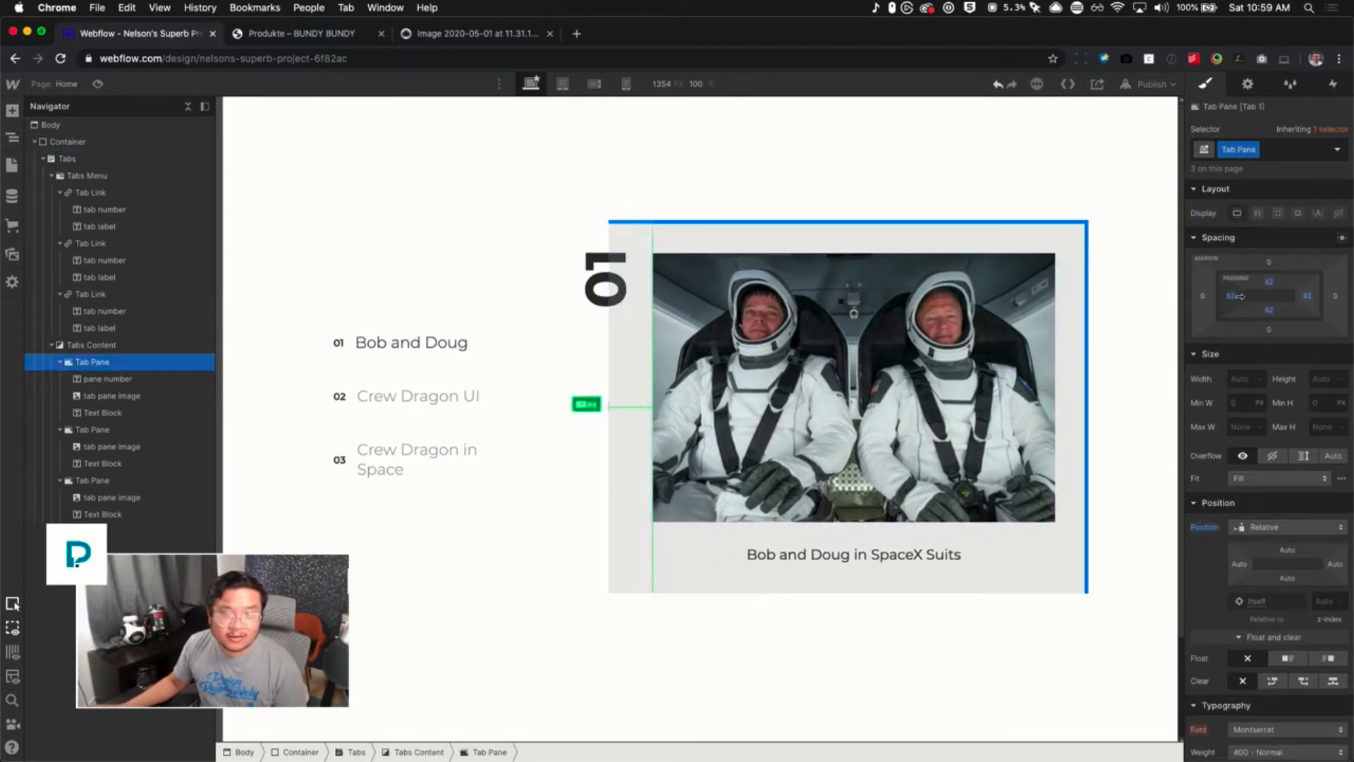
{"action": "left_click", "coordinate": [890, 651]}
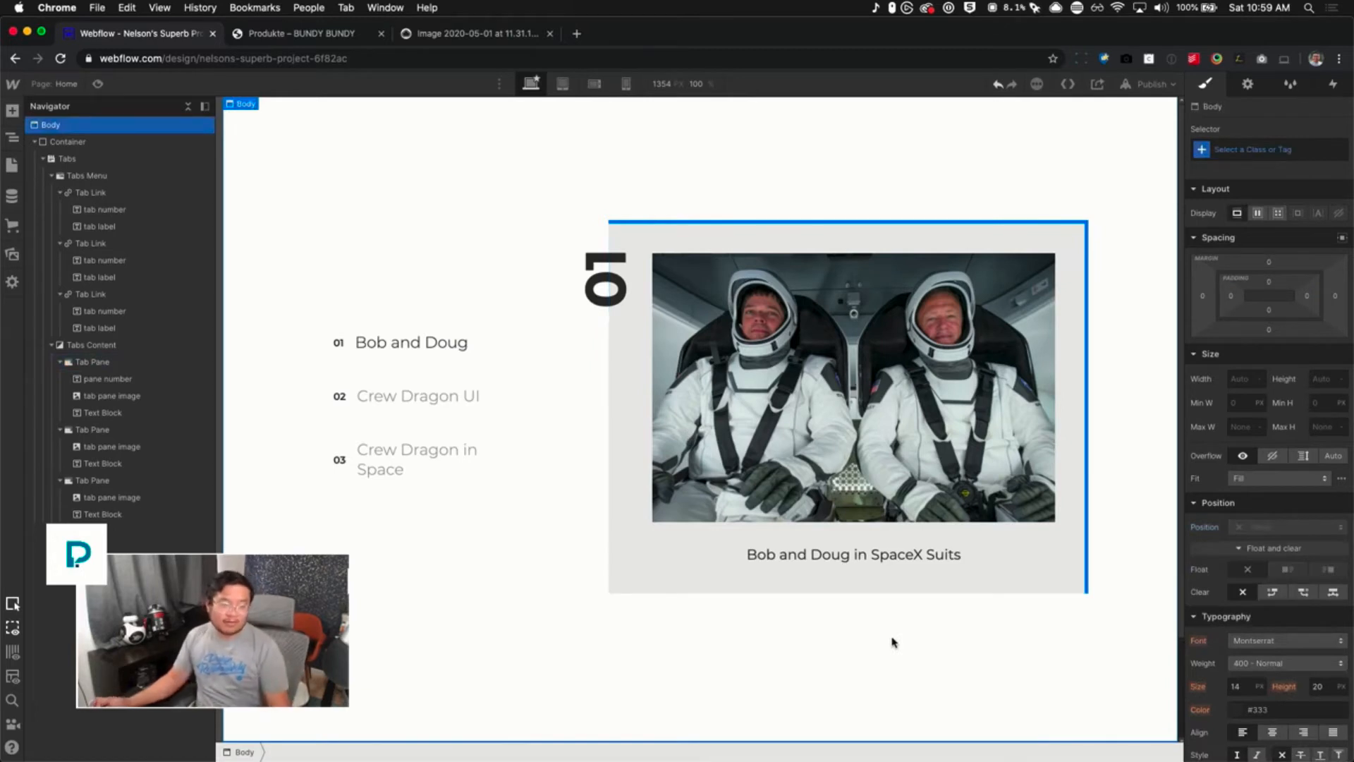
Copy the first pane's number into the second Tab Pane and change its text to 02
{"action": "left_click", "coordinate": [607, 282]}
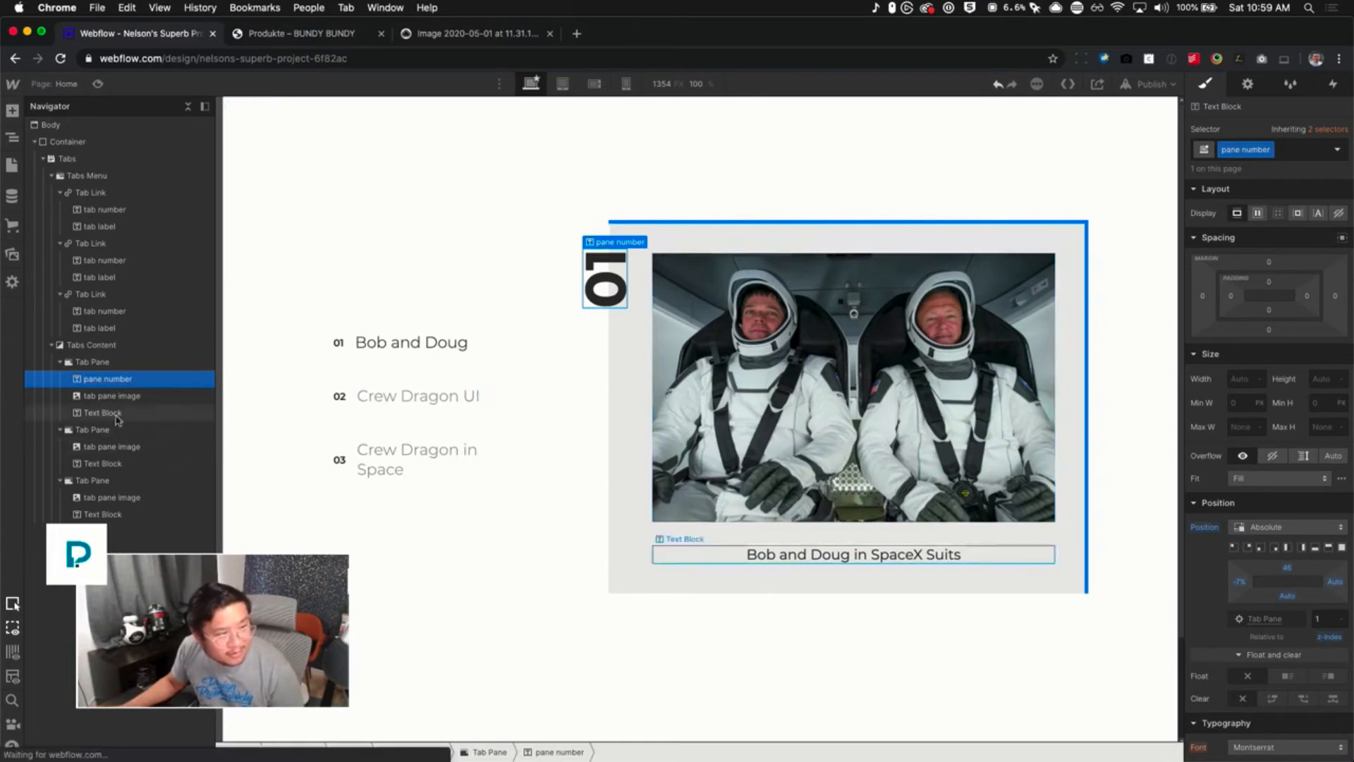
{"action": "left_click", "coordinate": [104, 436]}
{"action": "key", "text": "ctrl+v"}
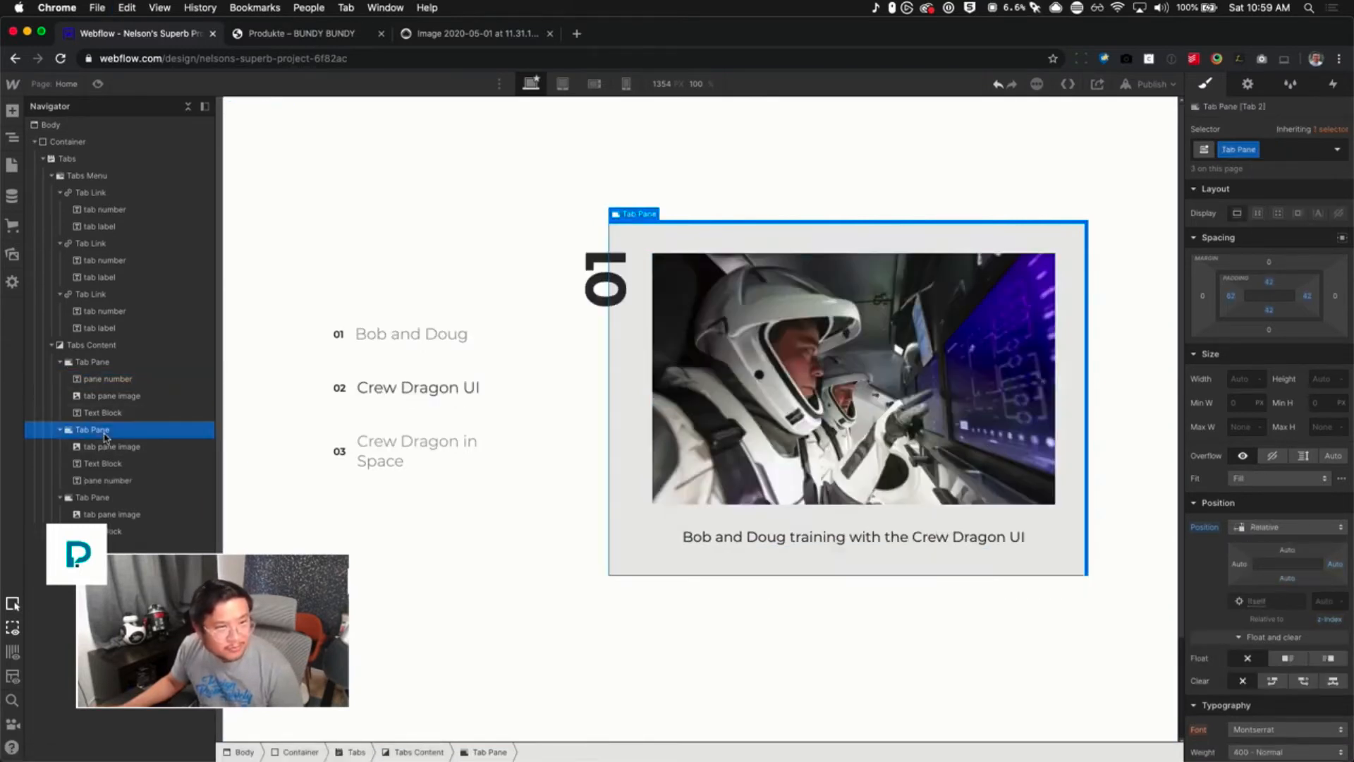
{"action": "left_click", "coordinate": [673, 233]}
{"action": "left_click", "coordinate": [605, 278]}
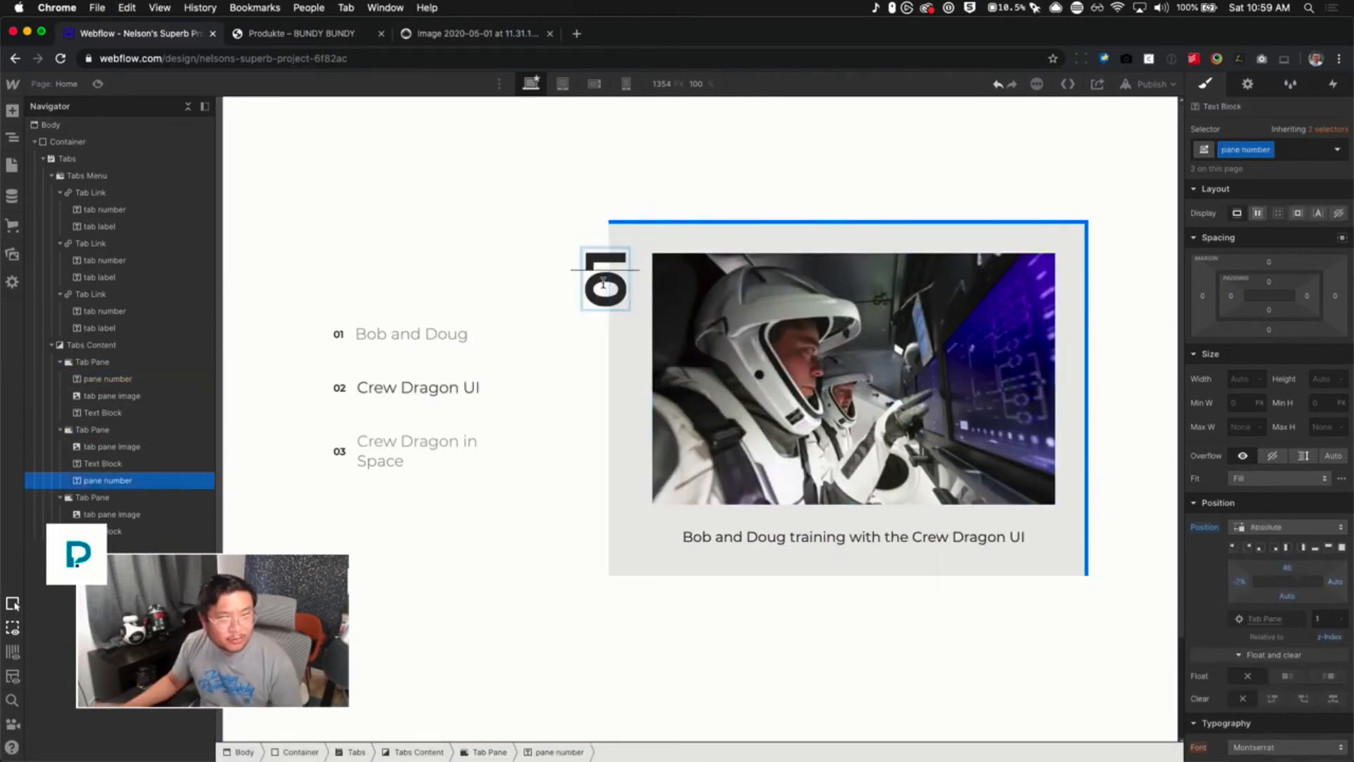
{"action": "type", "text": "02"}
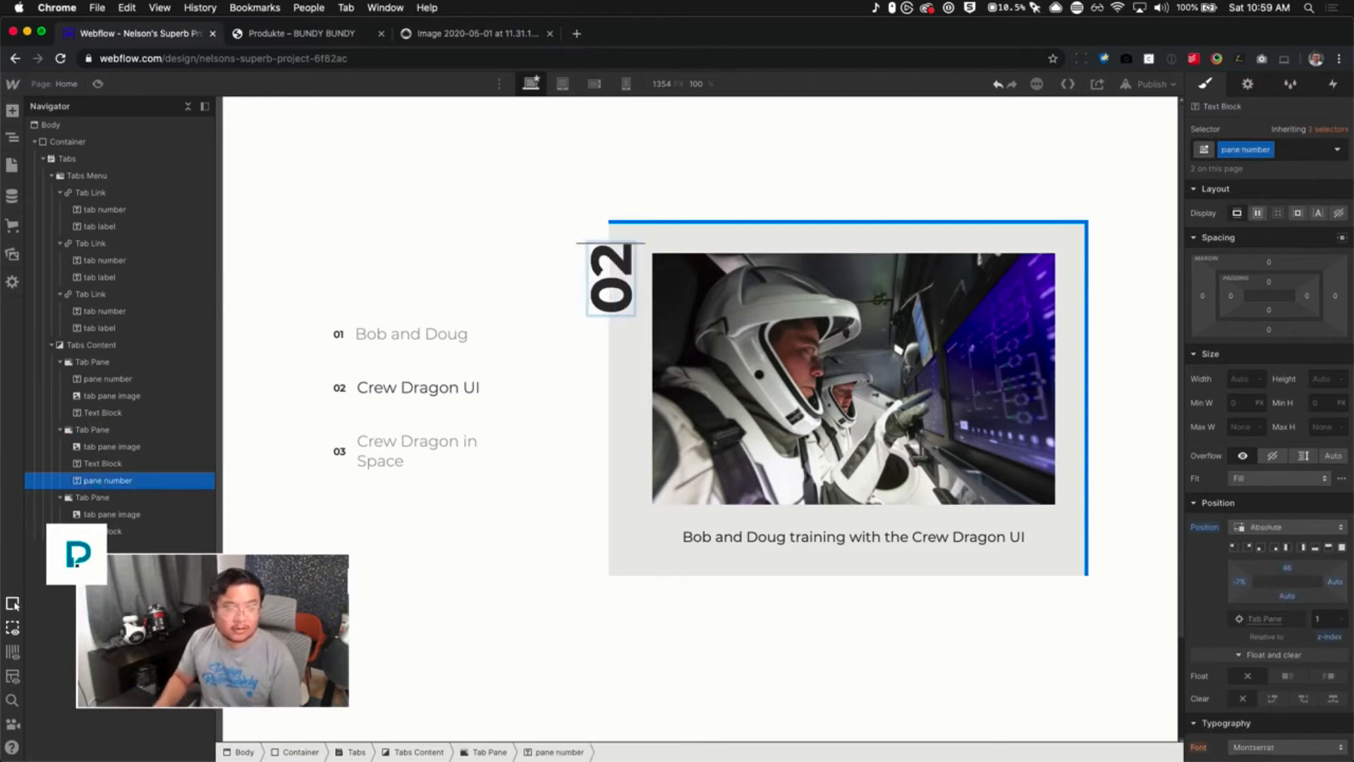
{"action": "key", "text": "Escape"}
Paste the pane number into the third Tab Pane and place the copies in the second and third panes above their images
{"action": "left_click", "coordinate": [110, 499]}
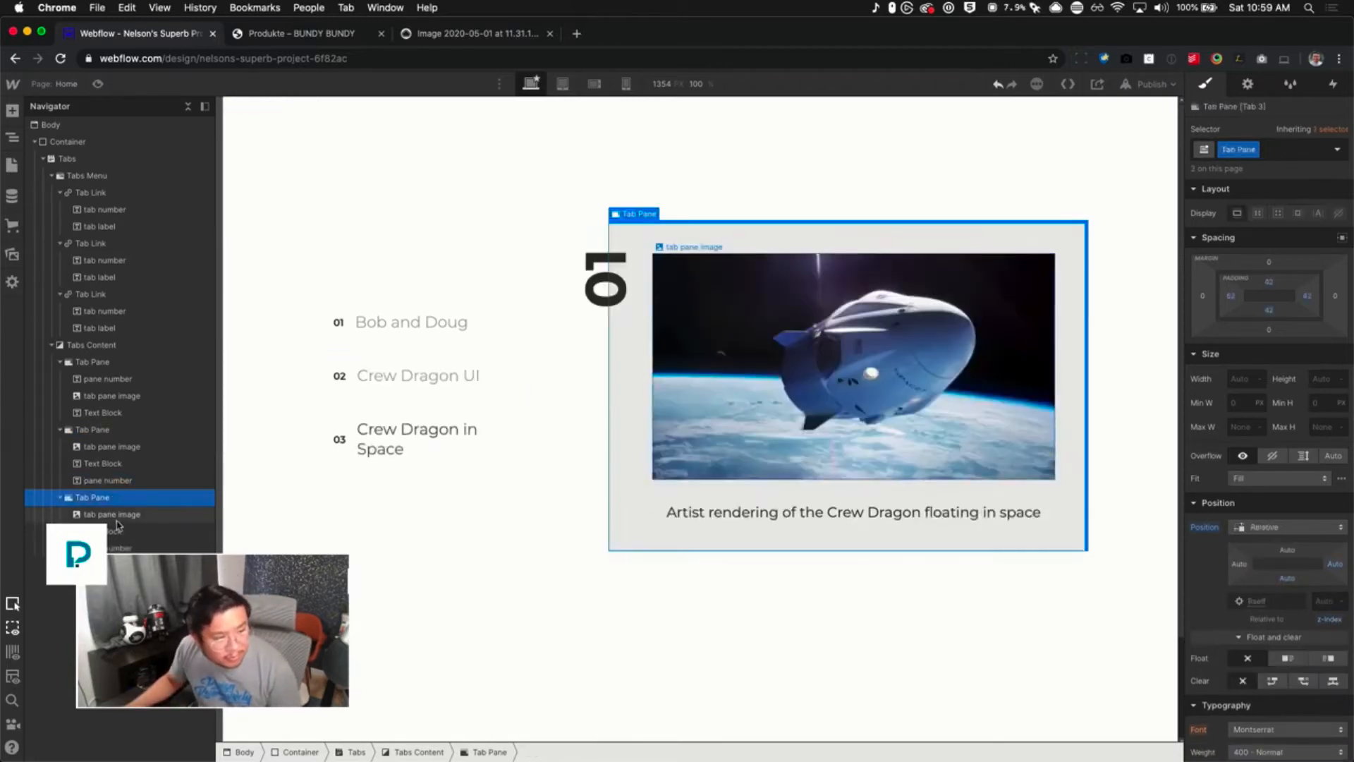
{"action": "key", "text": "ctrl+v"}
{"action": "left_click_drag", "start_coordinate": [135, 519], "coordinate": [131, 442]}
{"action": "left_click", "coordinate": [133, 517]}
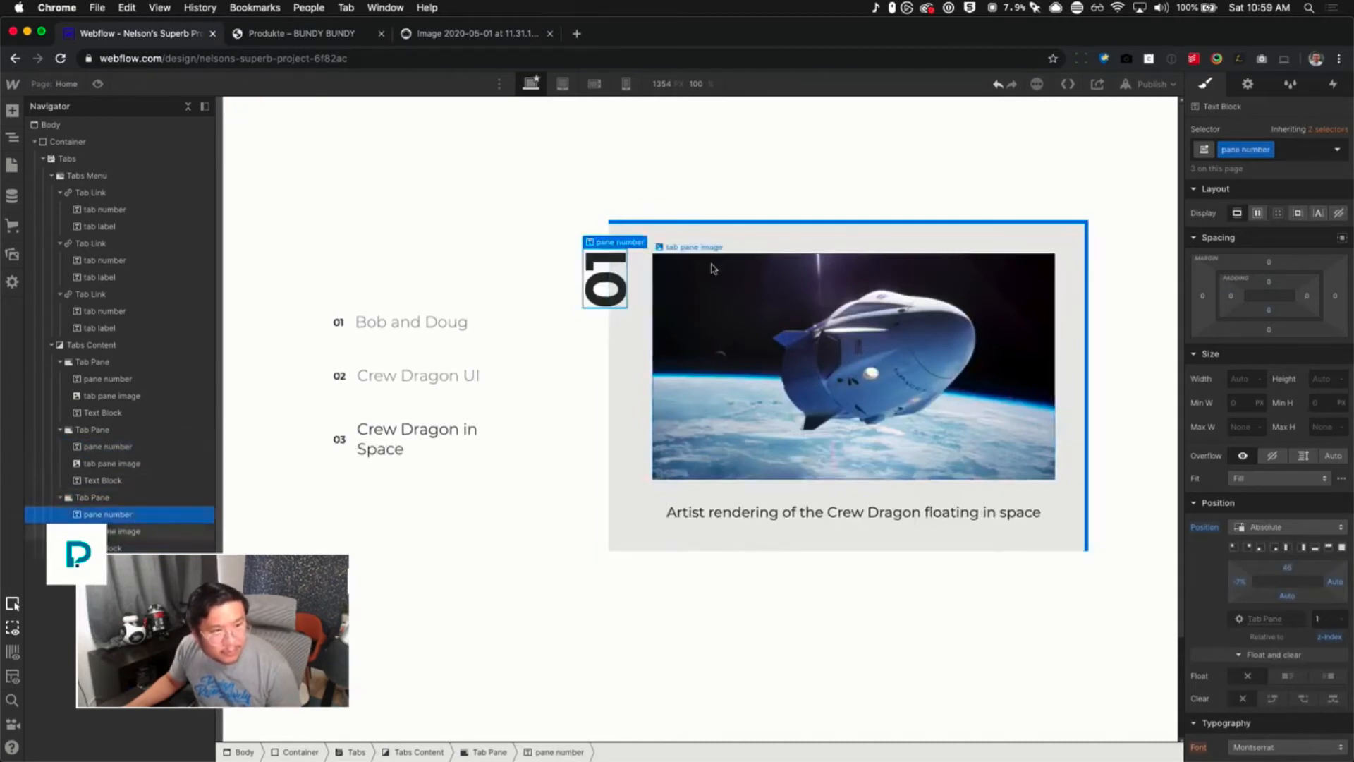
Change the pane number text in the third Tab Pane to 03
{"action": "double_click", "coordinate": [606, 271]}
{"action": "key", "text": "Right"}
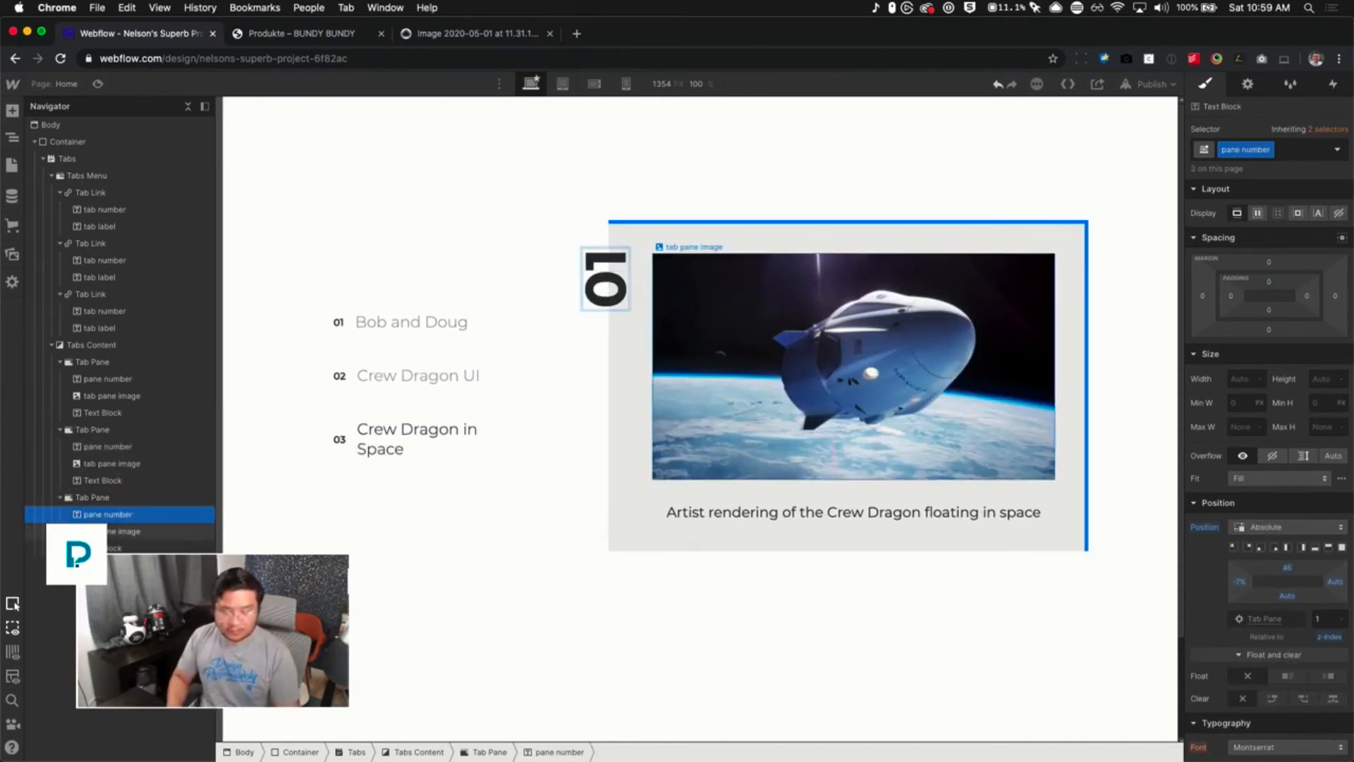
{"action": "key", "text": "BackSpace"}
{"action": "type", "text": "3"}
{"action": "key", "text": "Escape"}
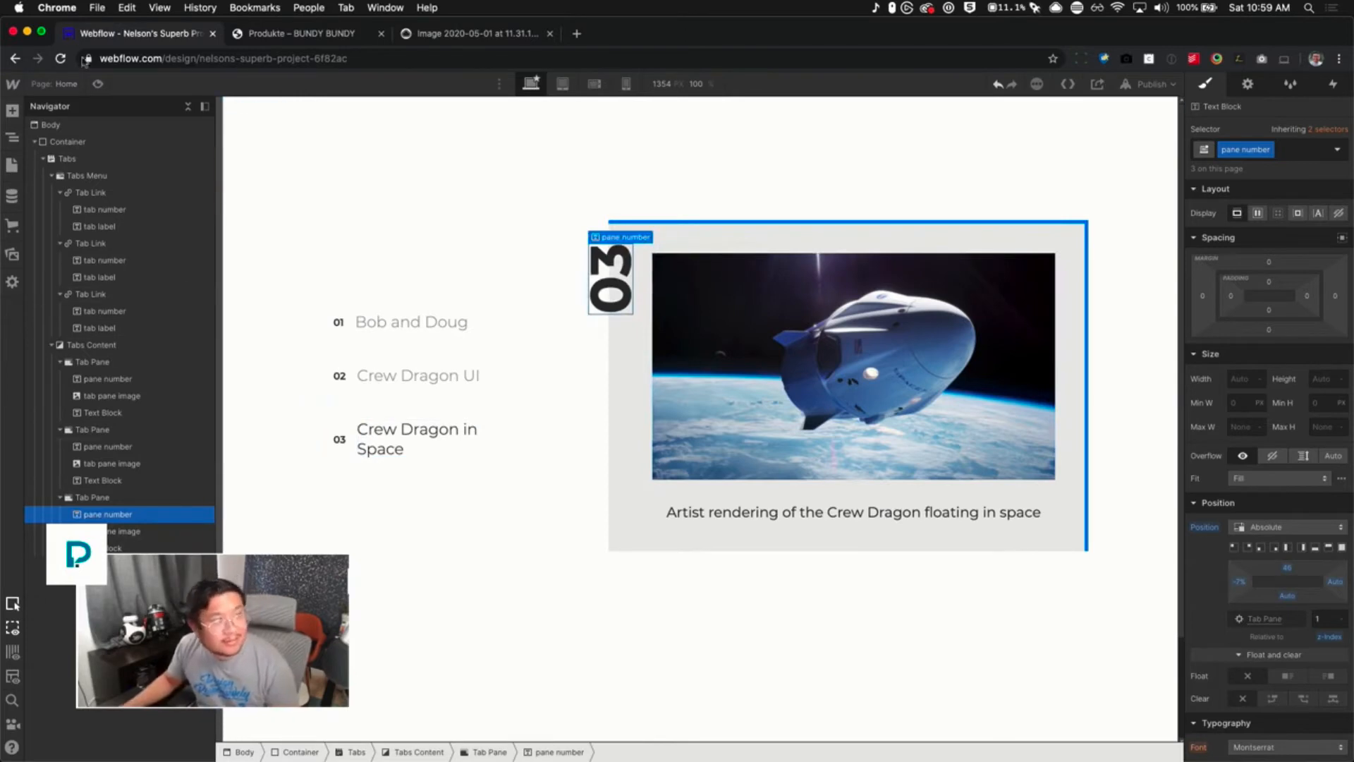
Preview the page and switch among the three tabs to check their images and slide numbers
{"action": "key", "text": "super+shift+p"}
{"action": "left_click", "coordinate": [410, 339]}
{"action": "left_click", "coordinate": [409, 384]}
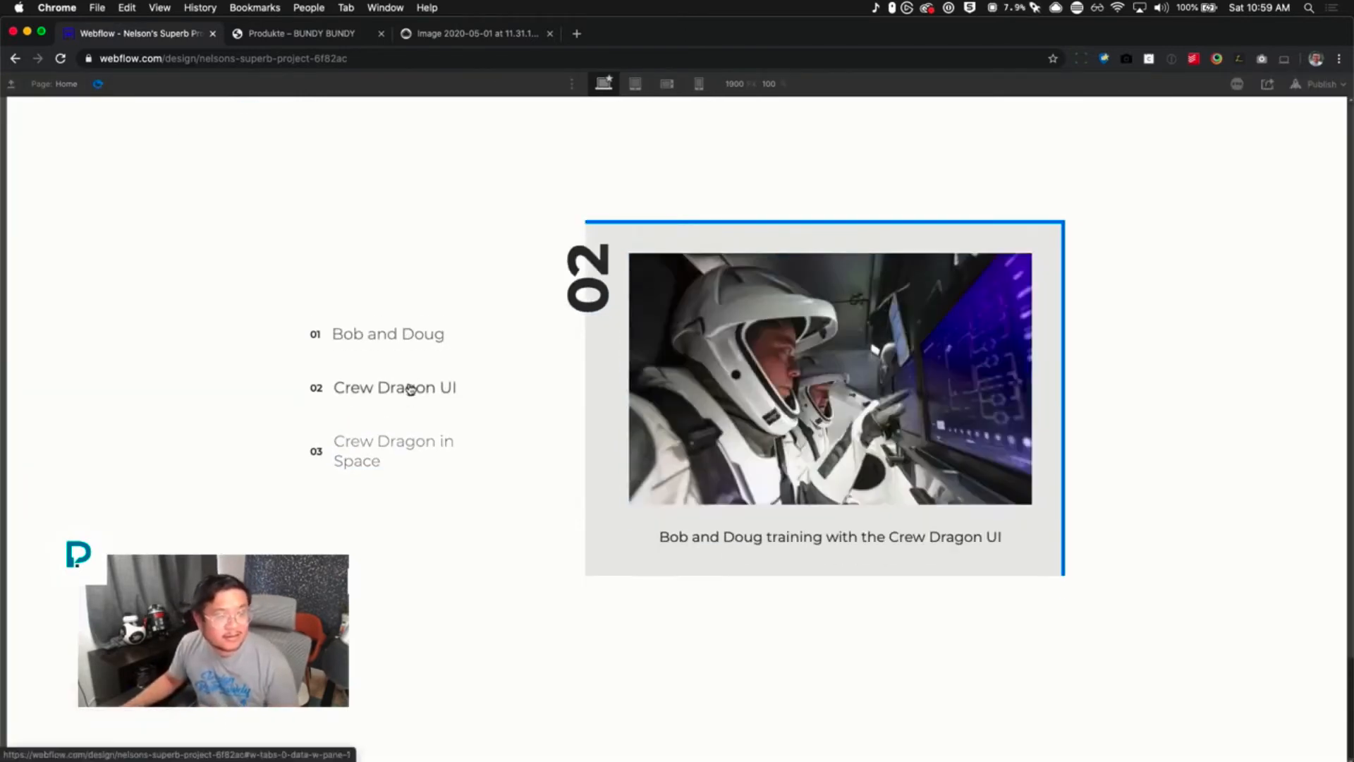
{"action": "left_click", "coordinate": [390, 450]}
{"action": "left_click", "coordinate": [387, 375]}
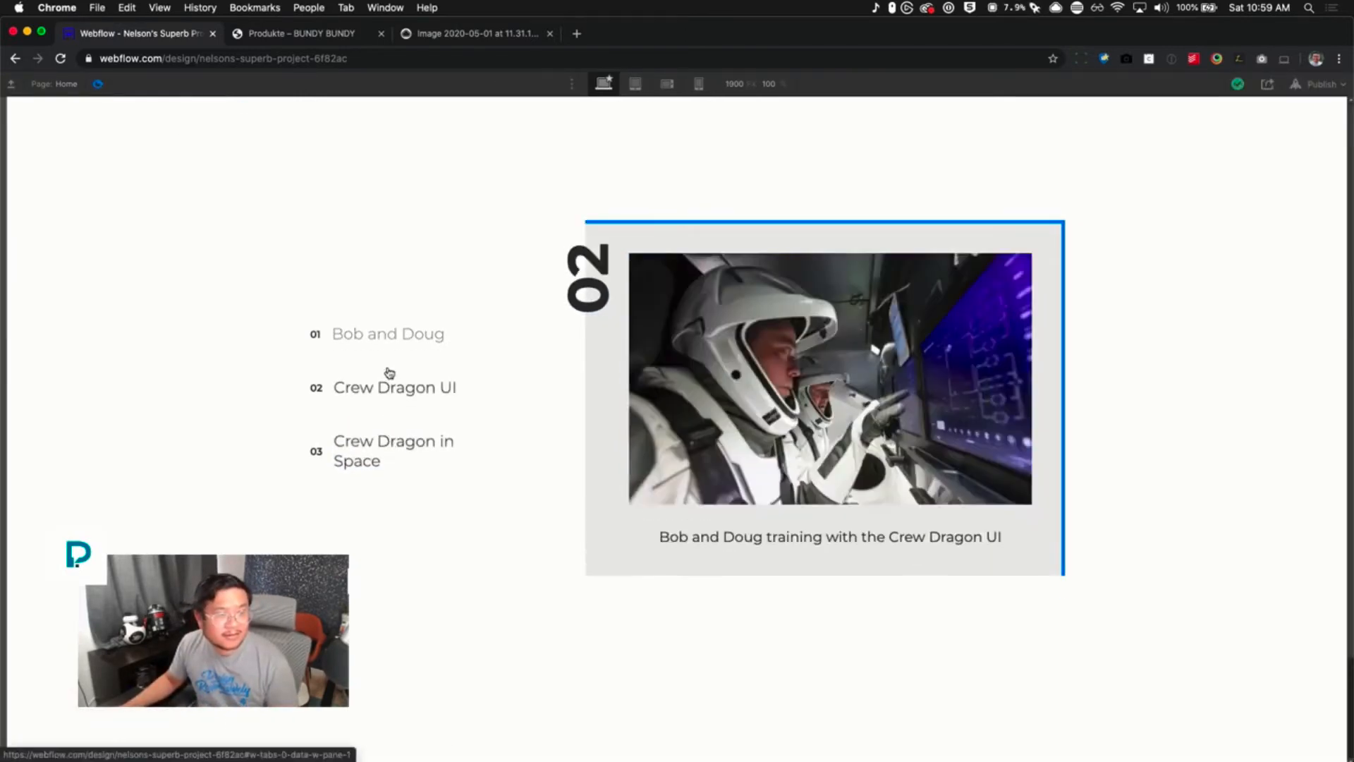
{"action": "left_click", "coordinate": [388, 333]}
{"action": "left_click", "coordinate": [387, 397]}
{"action": "left_click", "coordinate": [387, 446]}
{"action": "left_click", "coordinate": [392, 387]}
{"action": "left_click", "coordinate": [397, 336]}
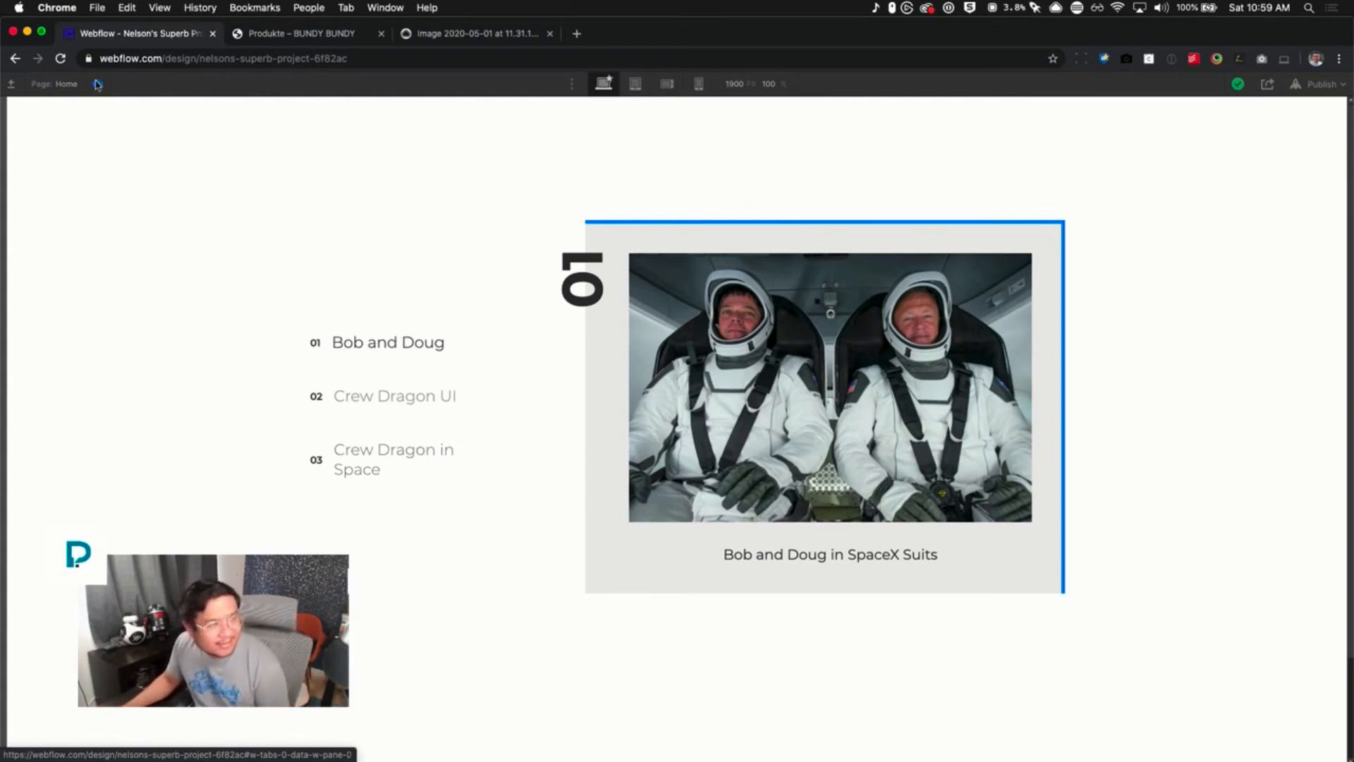
Examine how the slides change on the BUNDY BUNDY page, then return to Webflow and leave the preview
{"action": "key", "text": "ctrl+Tab"}
{"action": "left_click", "coordinate": [402, 452]}
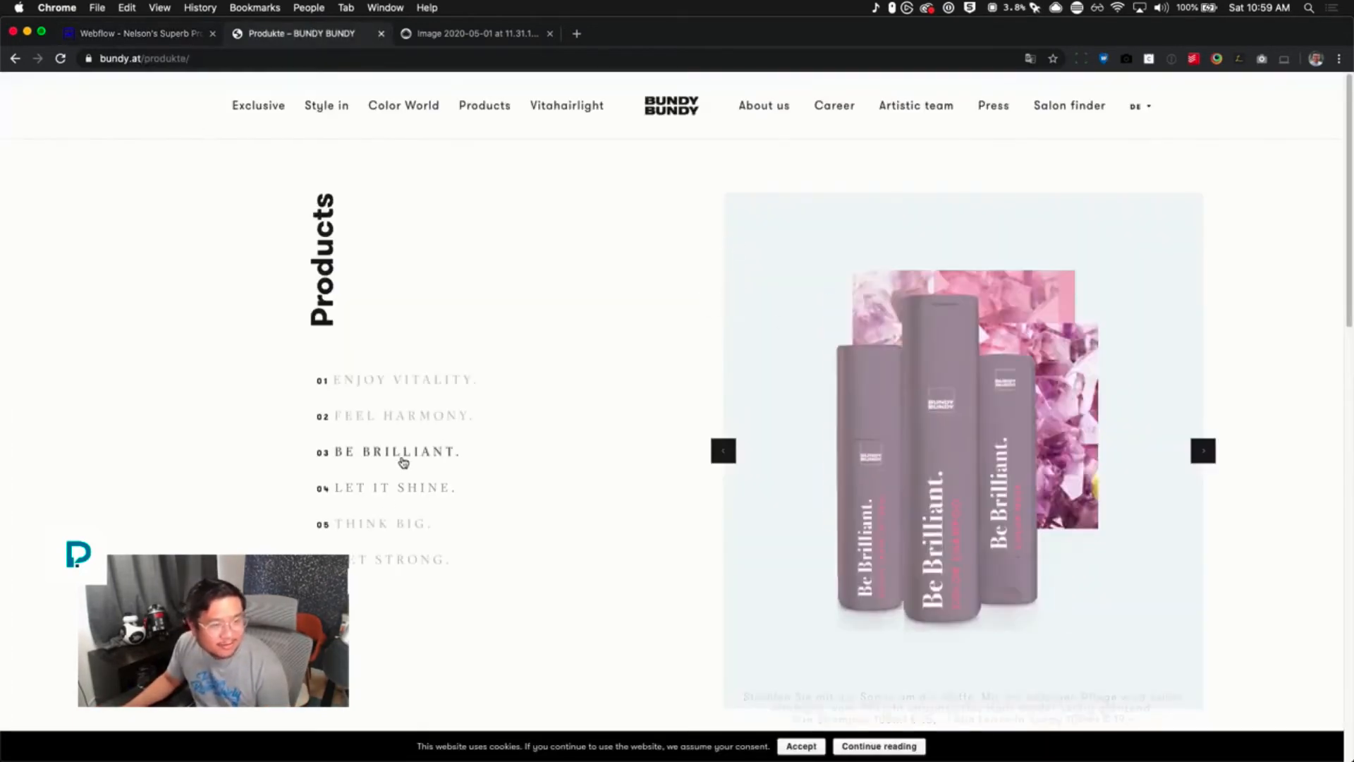
{"action": "left_click", "coordinate": [397, 418]}
{"action": "left_click", "coordinate": [395, 383]}
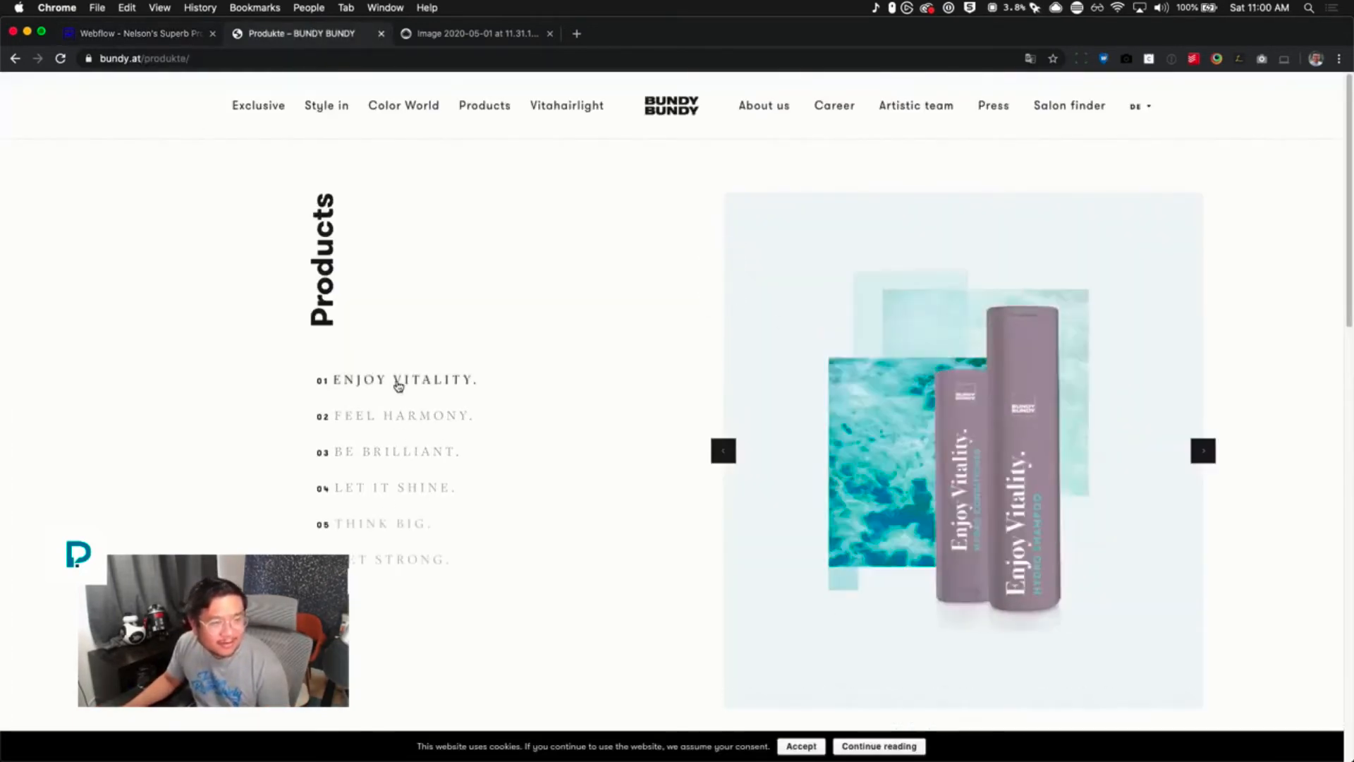
{"action": "left_click", "coordinate": [168, 36]}
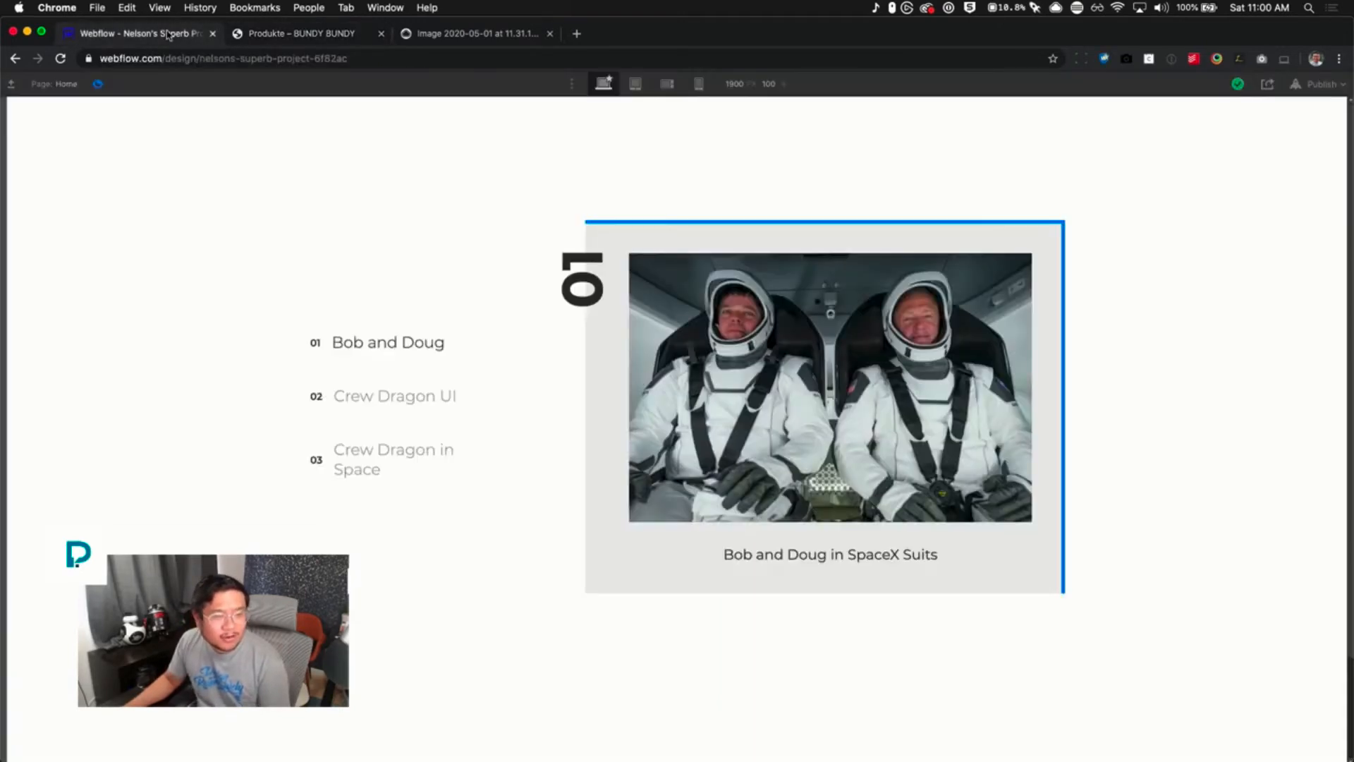
{"action": "left_click", "coordinate": [97, 84]}
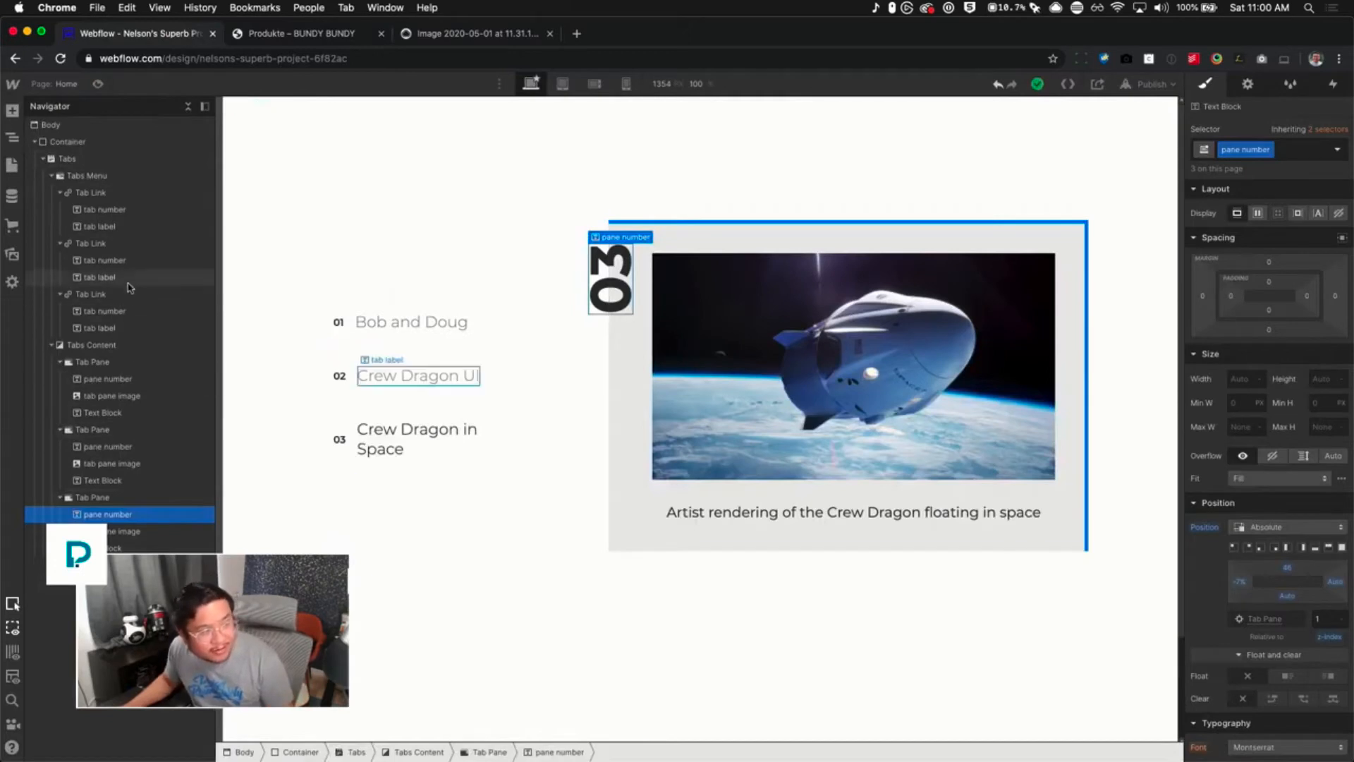
Check which element triggers are available for the first Tab Pane, Tabs Content and the first Tab Link
{"action": "left_click", "coordinate": [131, 362]}
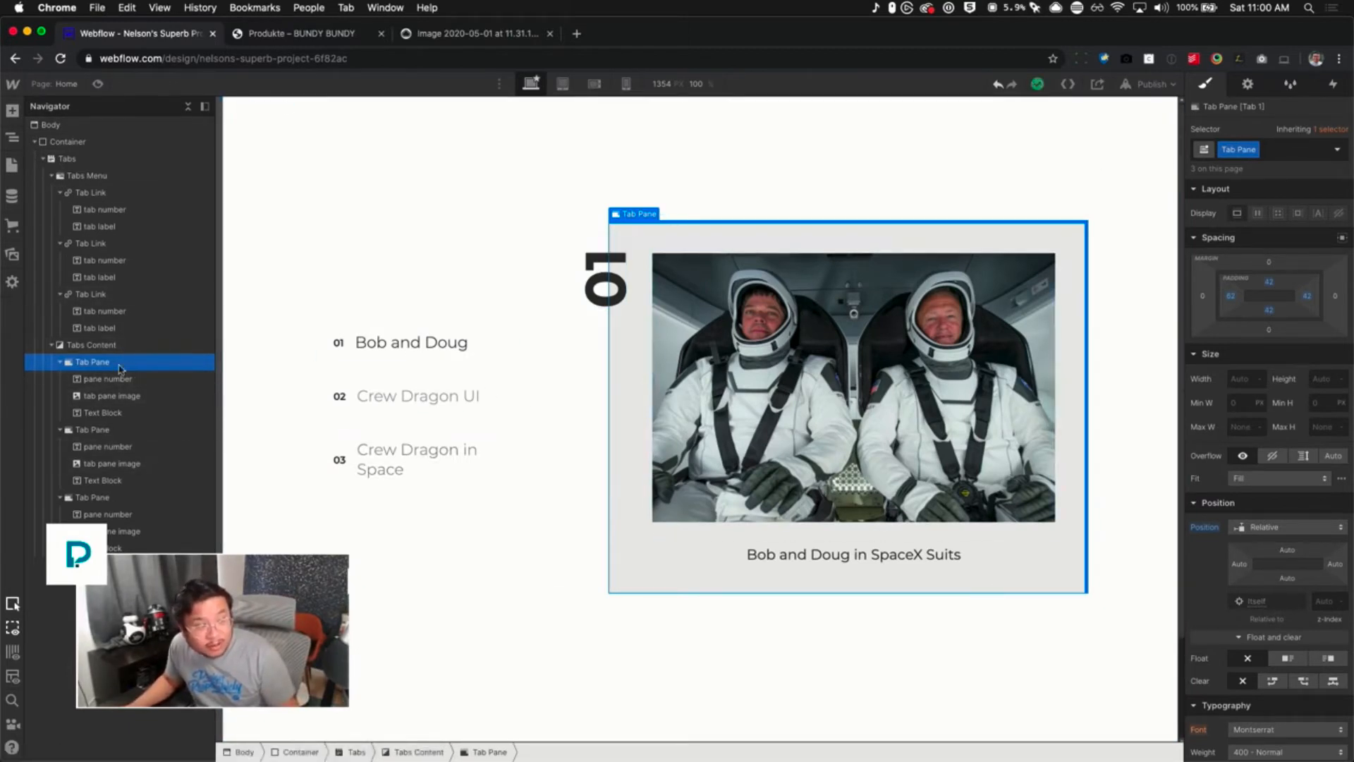
{"action": "left_click", "coordinate": [1335, 84]}
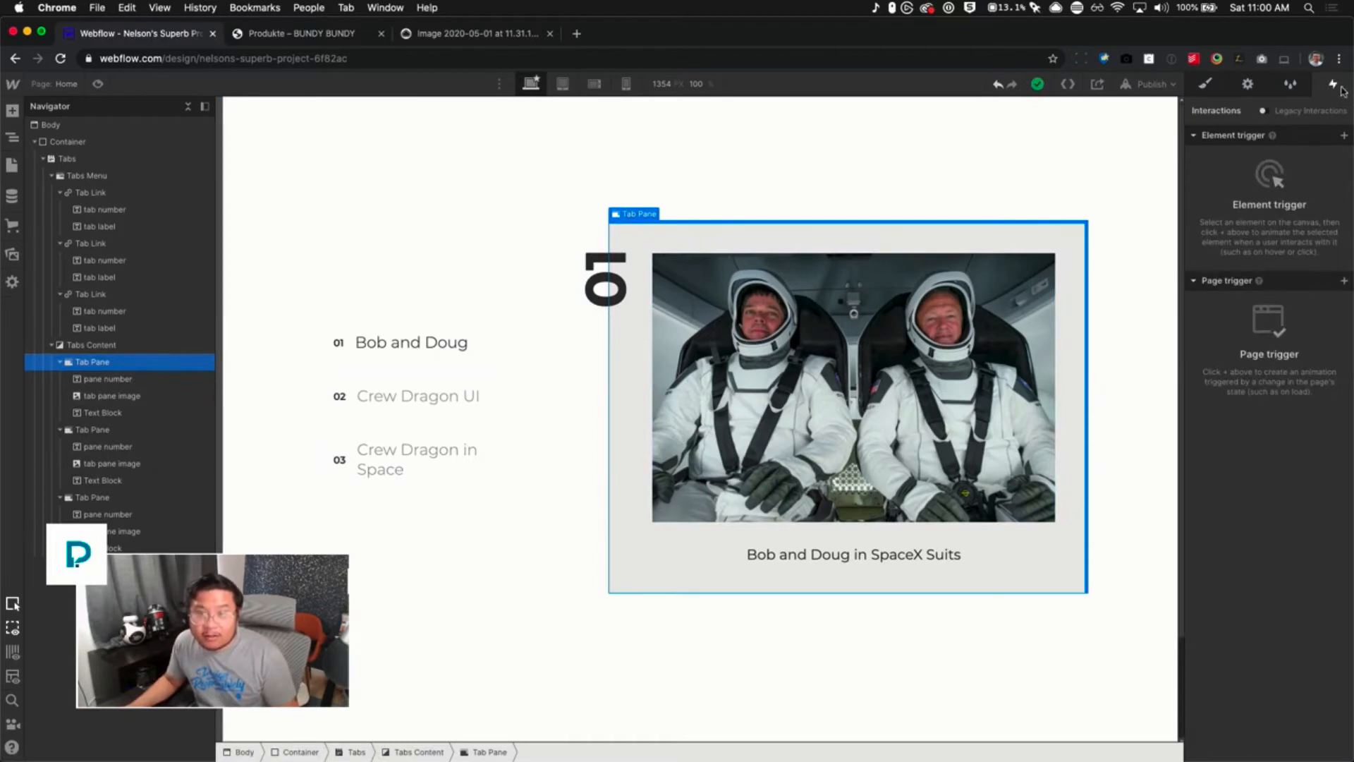
{"action": "left_click", "coordinate": [1343, 135]}
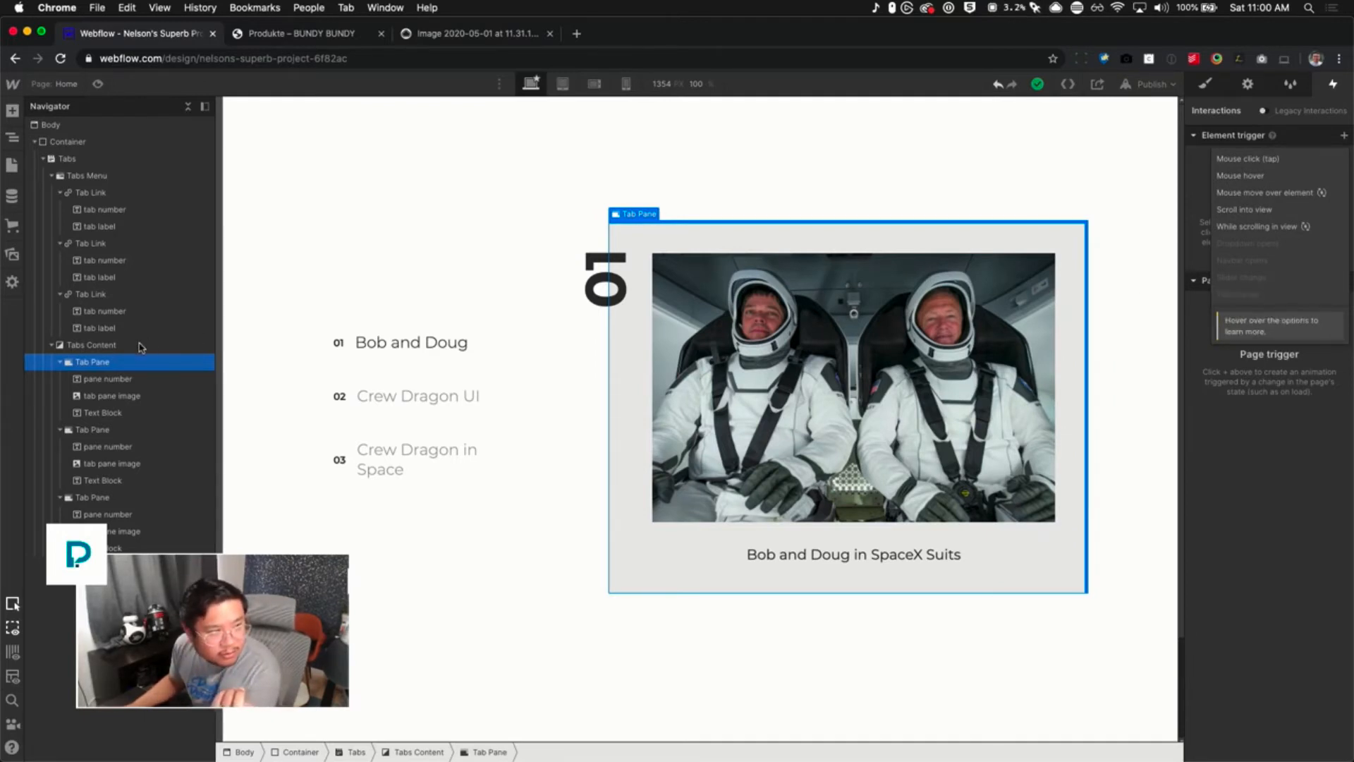
{"action": "left_click", "coordinate": [106, 343]}
{"action": "left_click", "coordinate": [106, 343]}
{"action": "left_click", "coordinate": [1256, 139]}
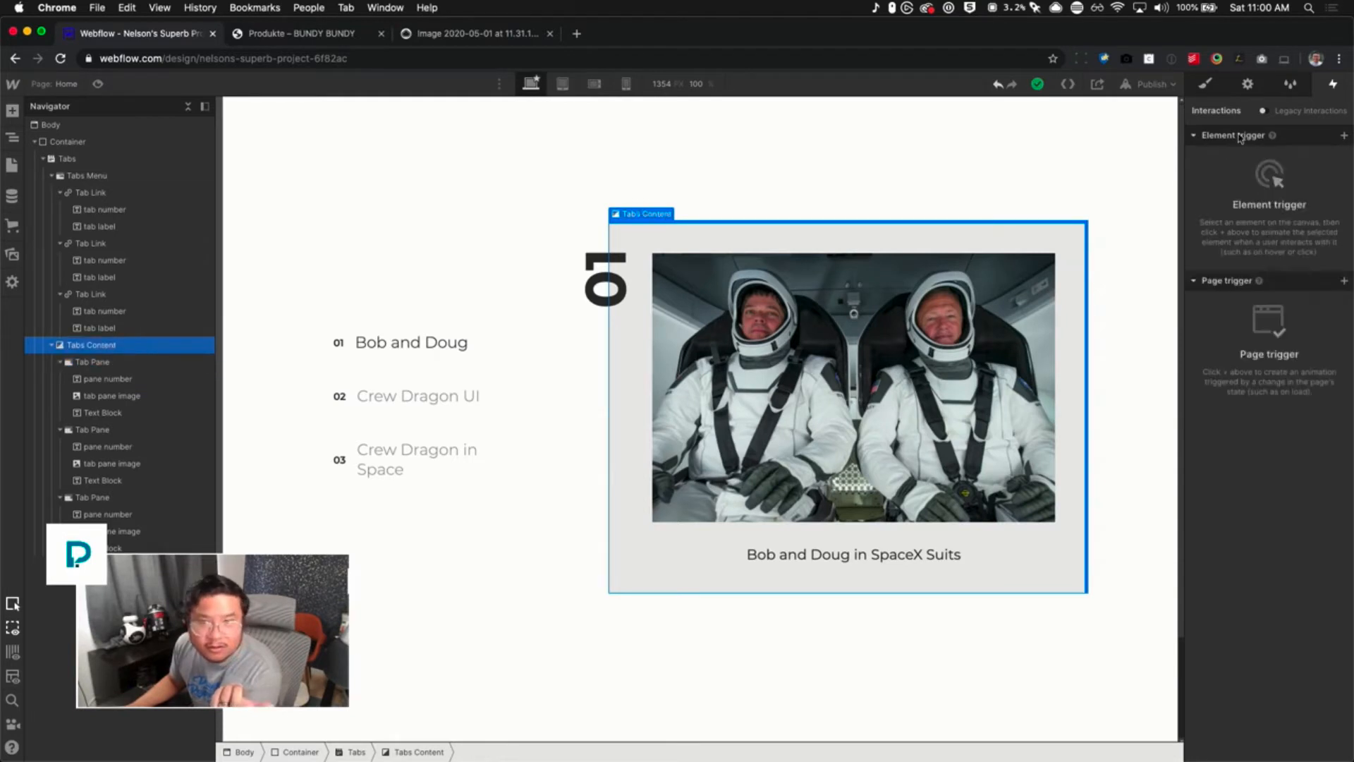
{"action": "left_click", "coordinate": [1343, 136]}
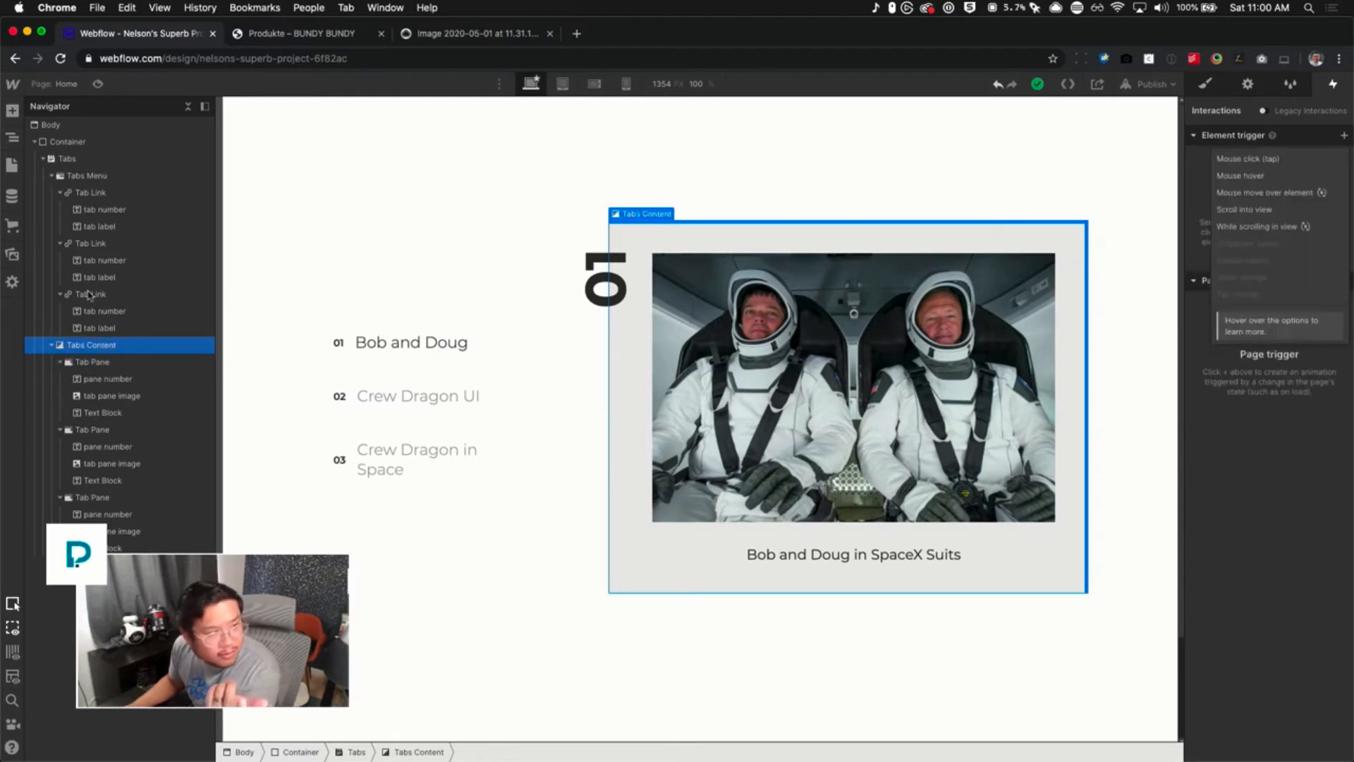
{"action": "left_click", "coordinate": [98, 200]}
{"action": "left_click", "coordinate": [107, 196]}
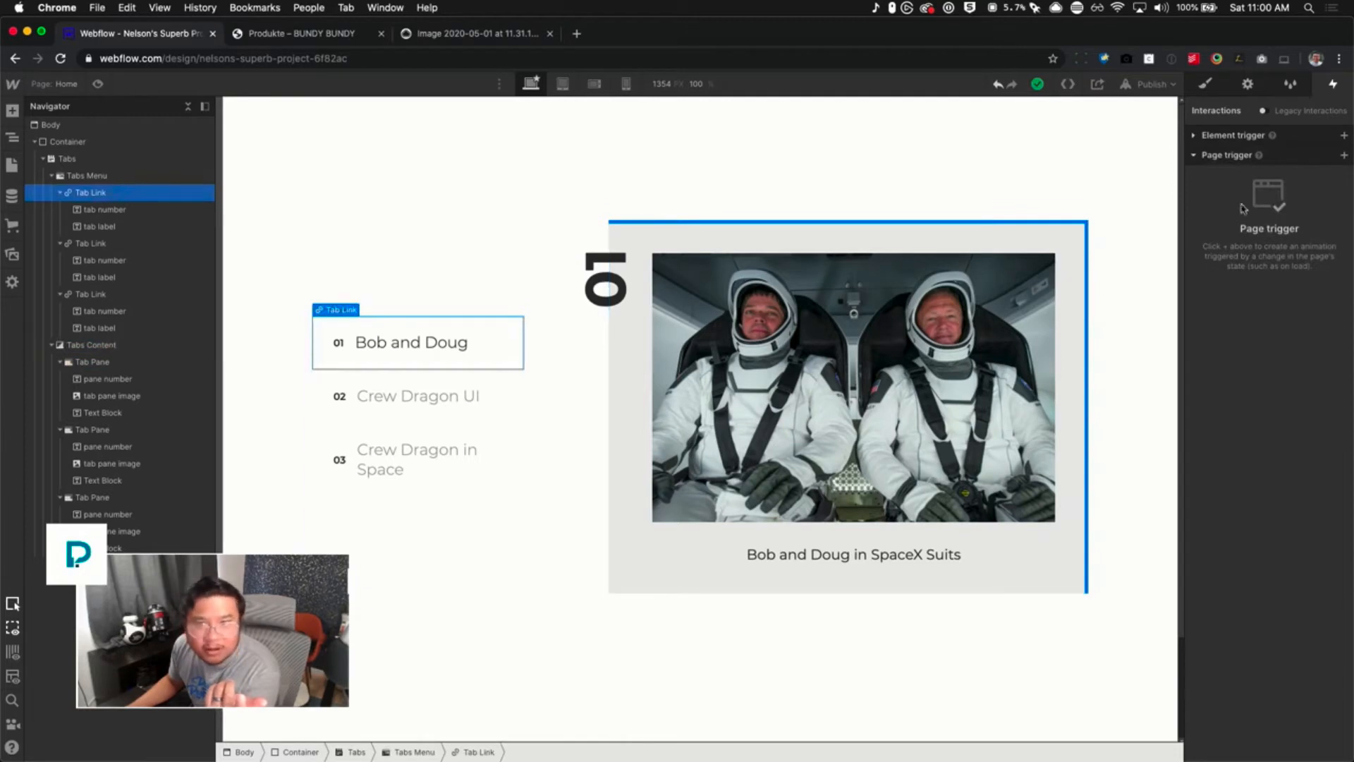
{"action": "left_click", "coordinate": [1344, 136]}
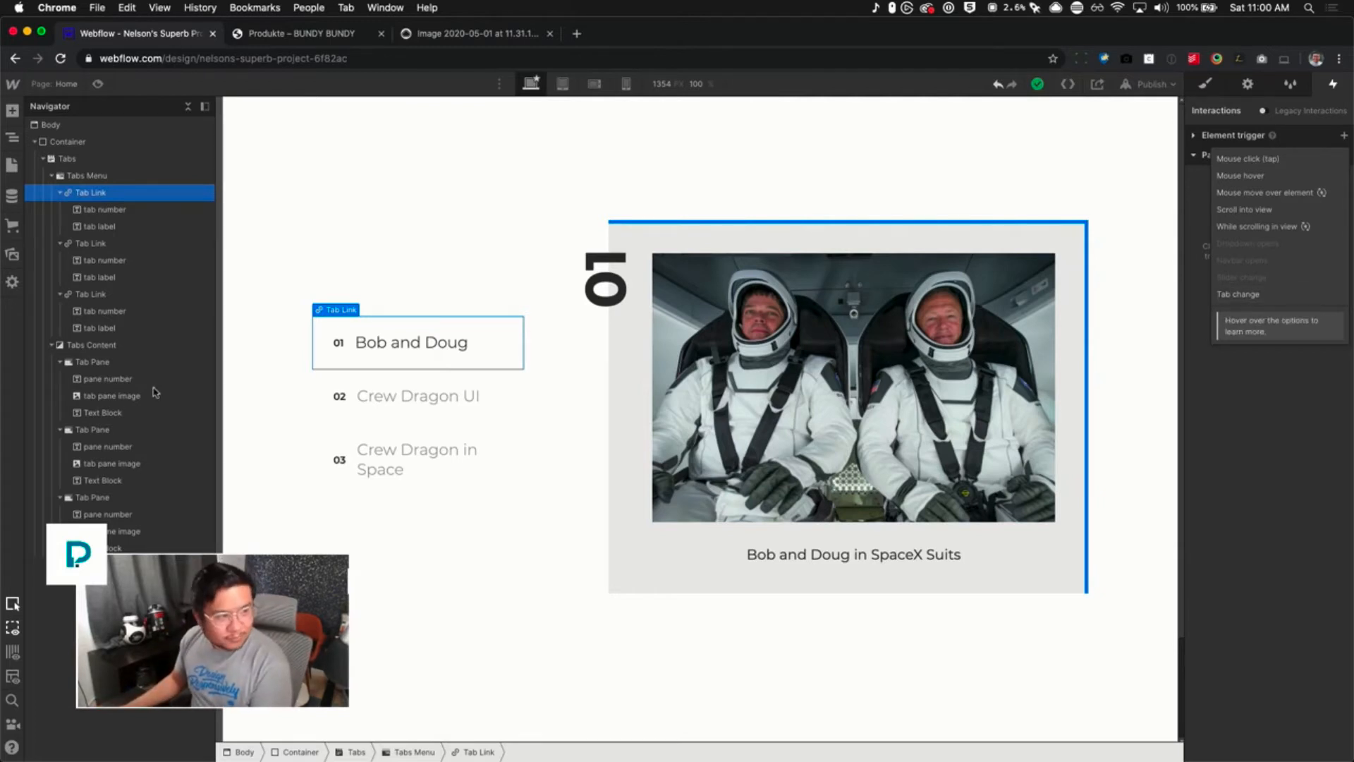
{"action": "left_click", "coordinate": [102, 364]}
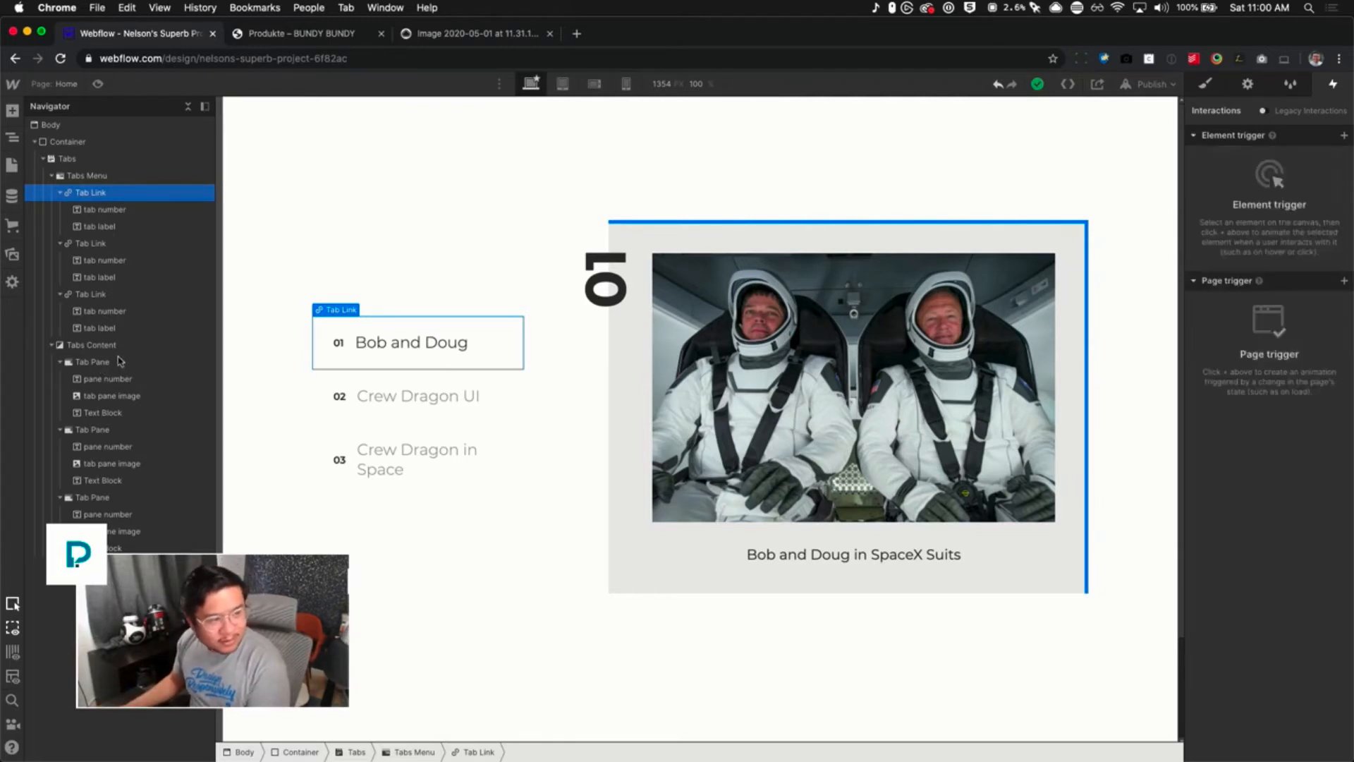
{"action": "left_click", "coordinate": [1344, 135]}
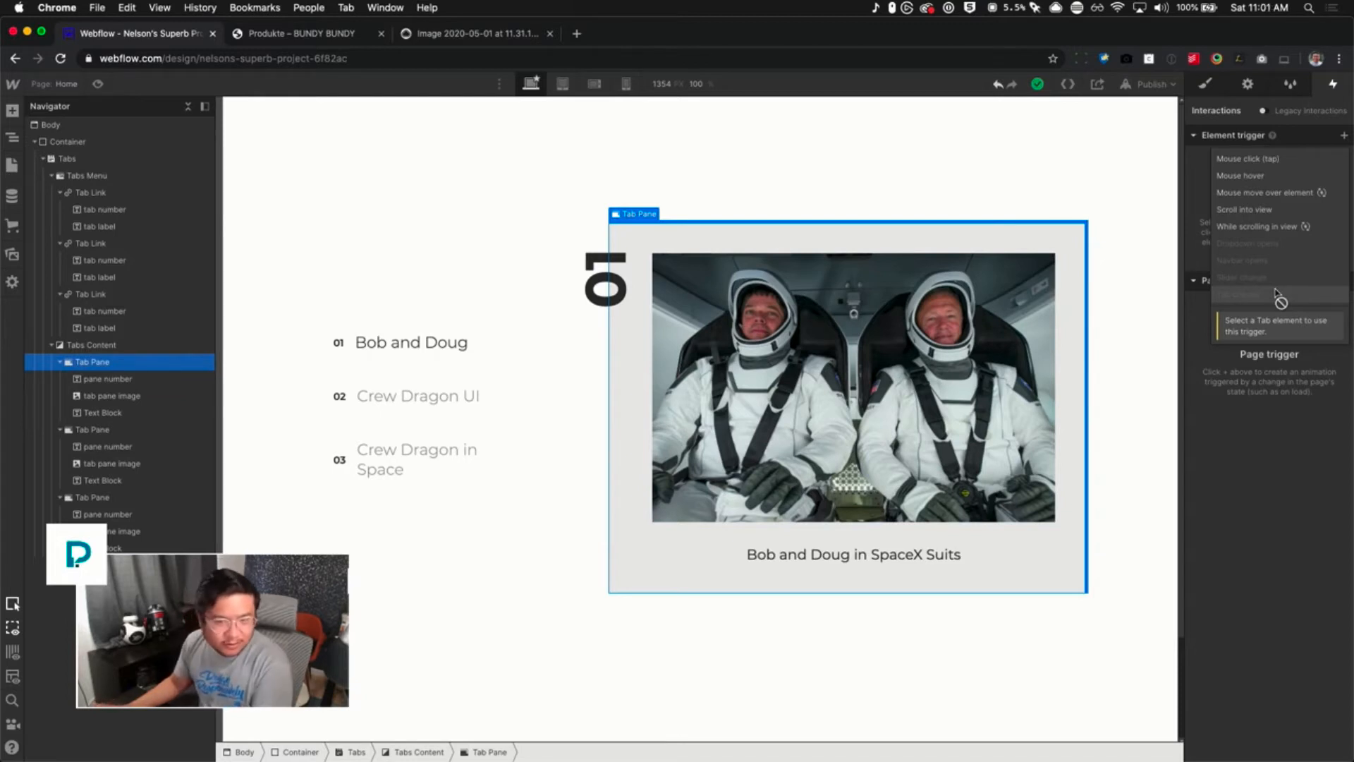
Add a Tab change trigger to the first Tab Link and set its Tab in view action to Start an animation
{"action": "left_click", "coordinate": [120, 189]}
{"action": "left_click", "coordinate": [124, 192]}
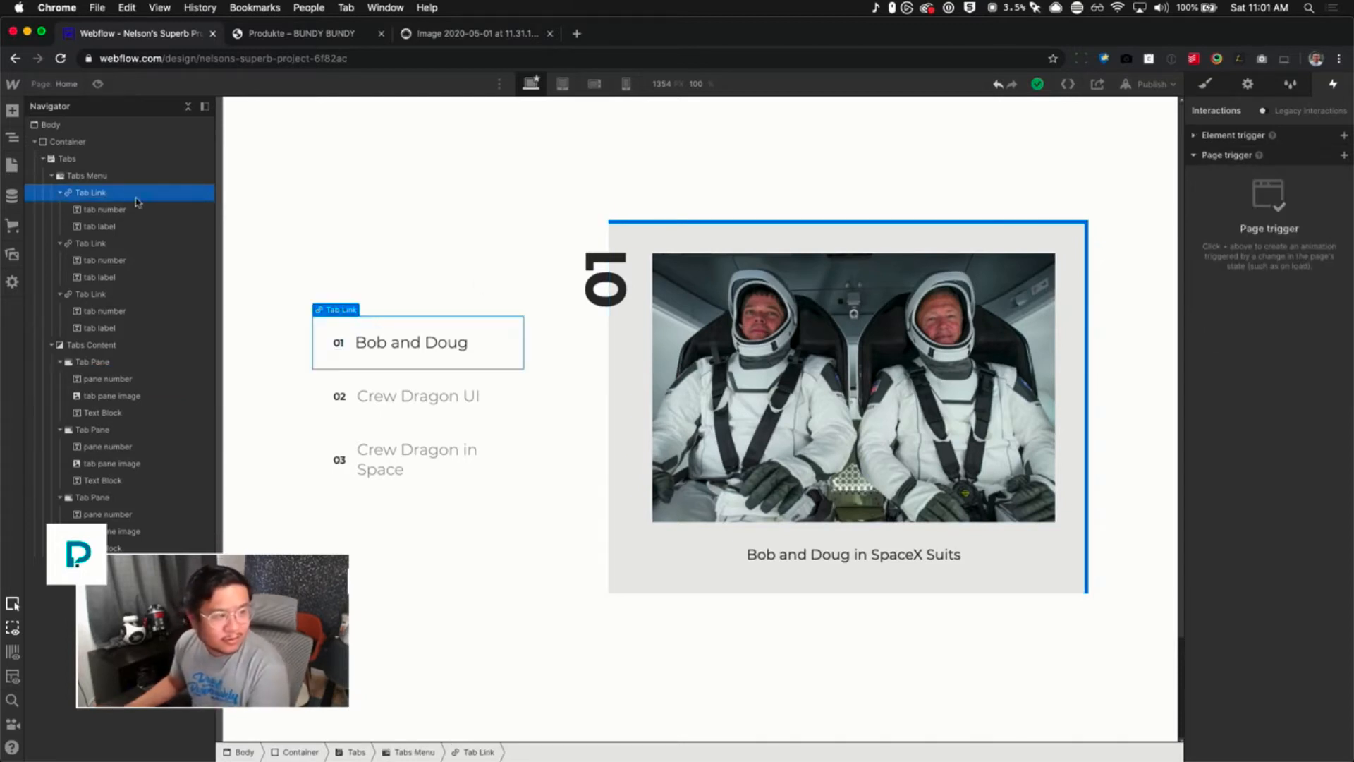
{"action": "left_click", "coordinate": [1344, 136]}
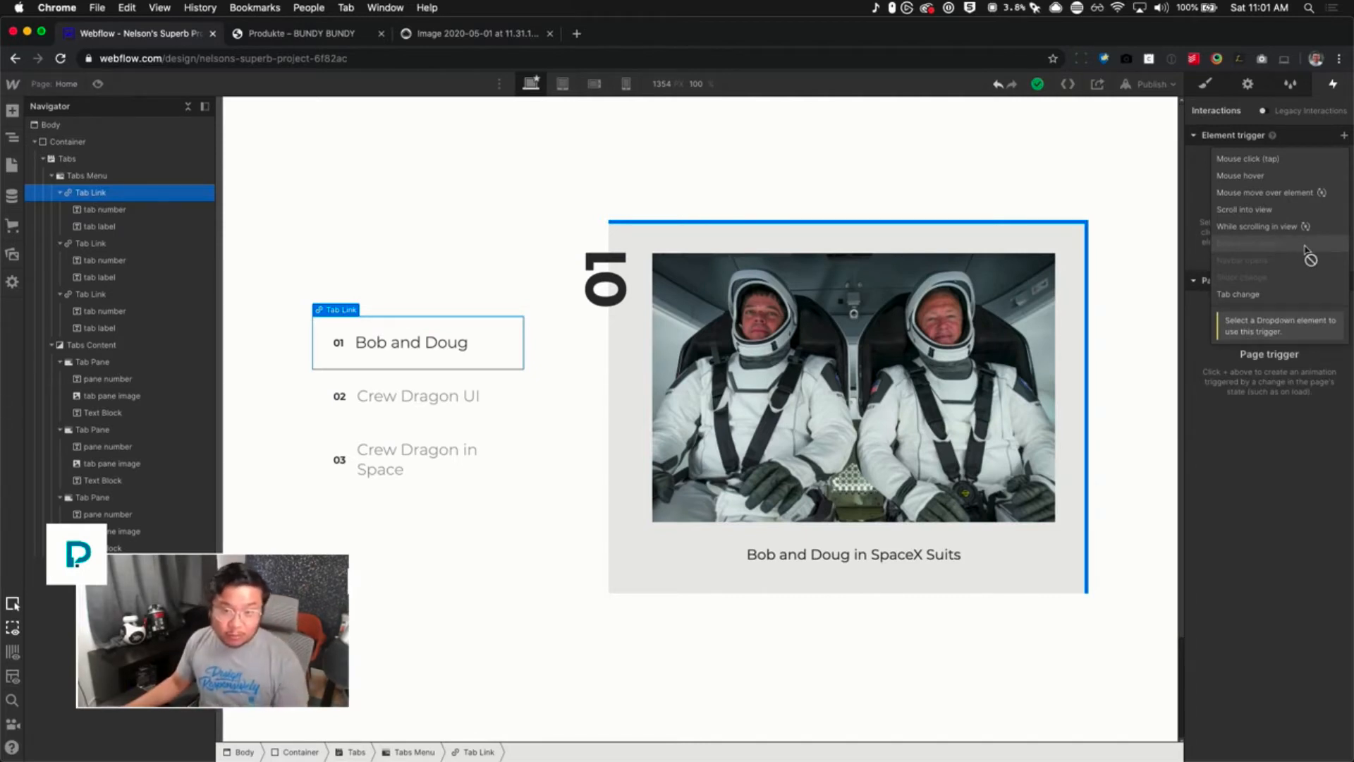
{"action": "left_click", "coordinate": [1289, 293]}
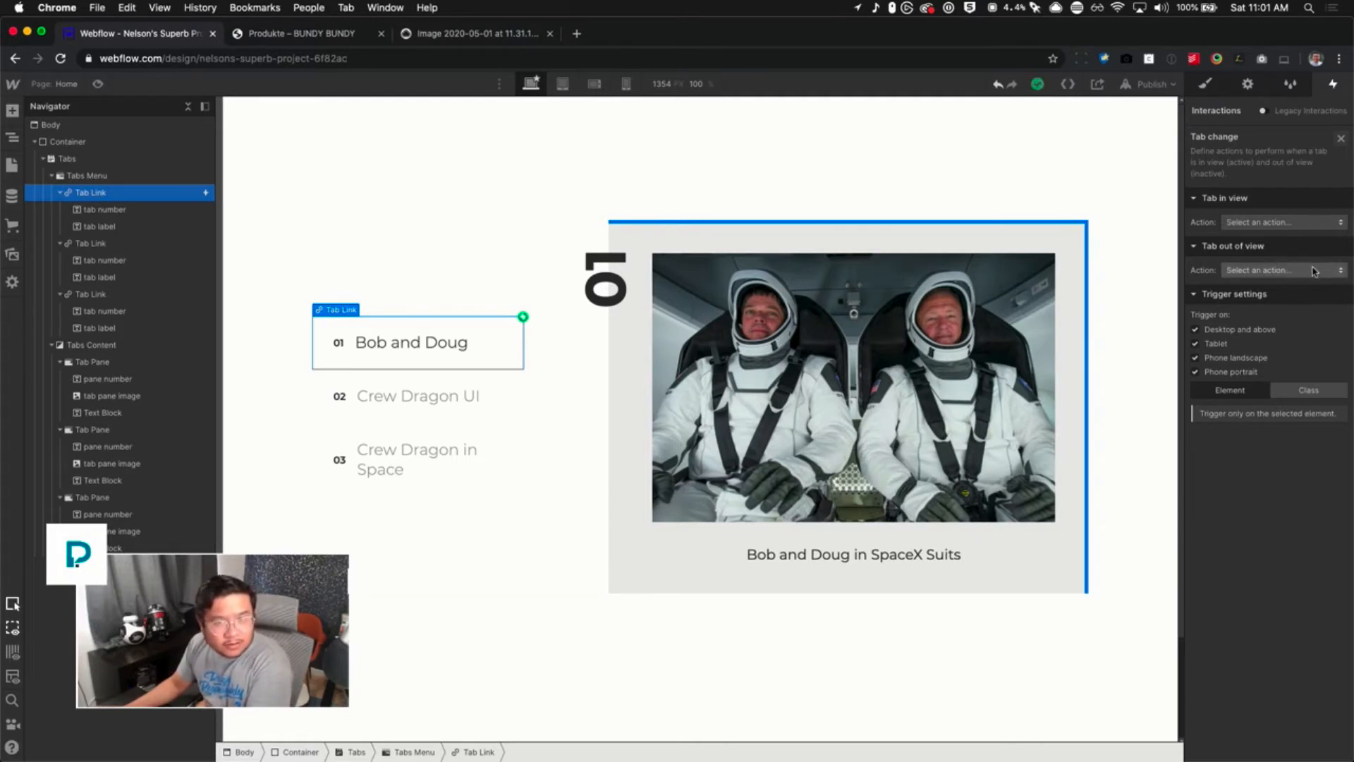
{"action": "left_click", "coordinate": [1270, 223]}
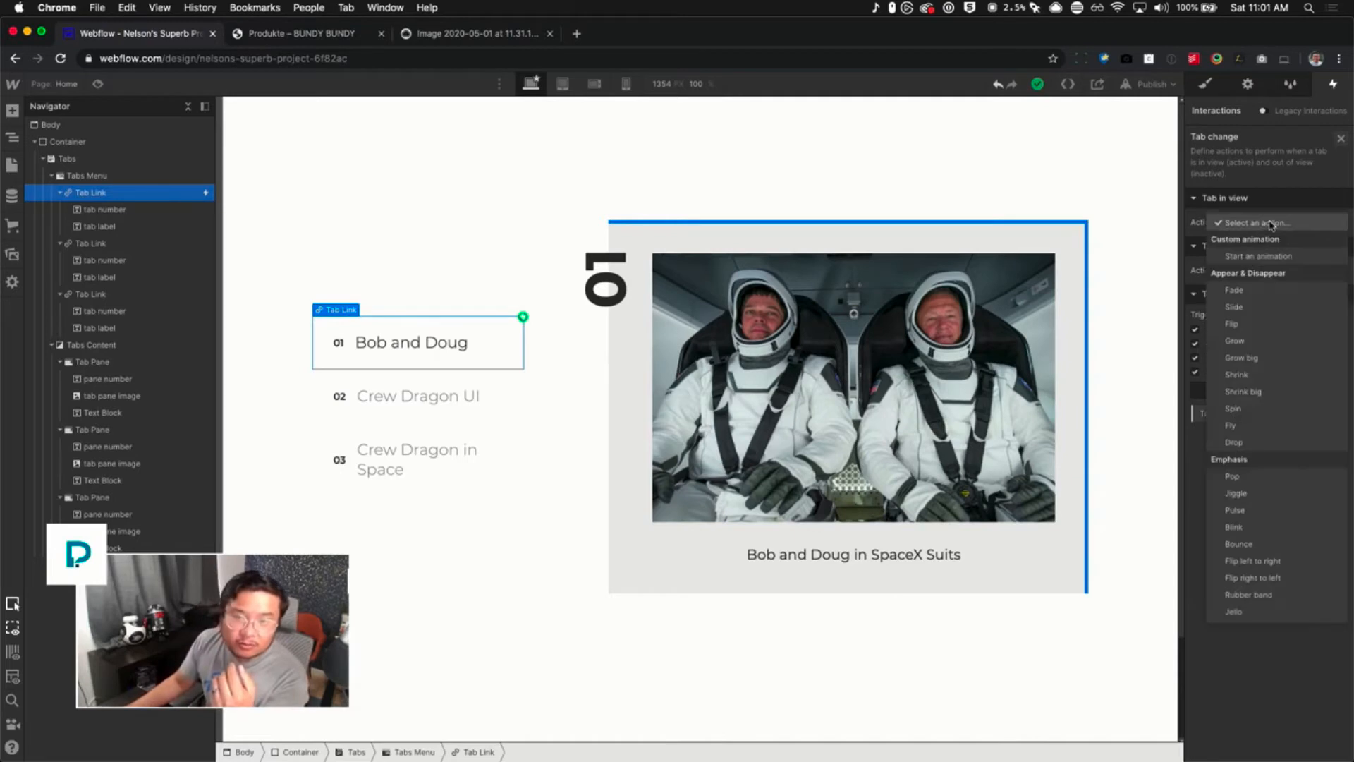
{"action": "left_click", "coordinate": [1277, 263]}
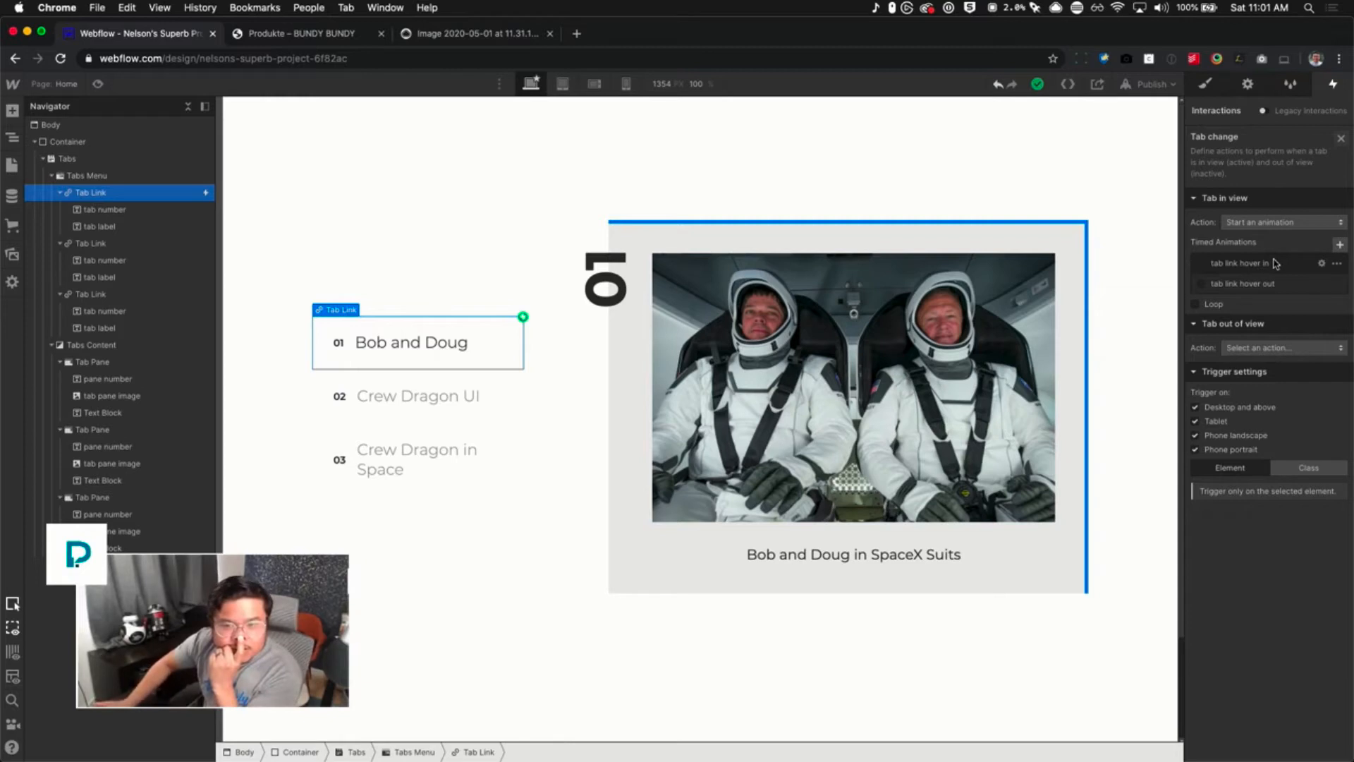
Check the BUNDY BUNDY page's slide number again, then return to Webflow and inspect the first pane number's style settings
{"action": "left_click", "coordinate": [282, 40]}
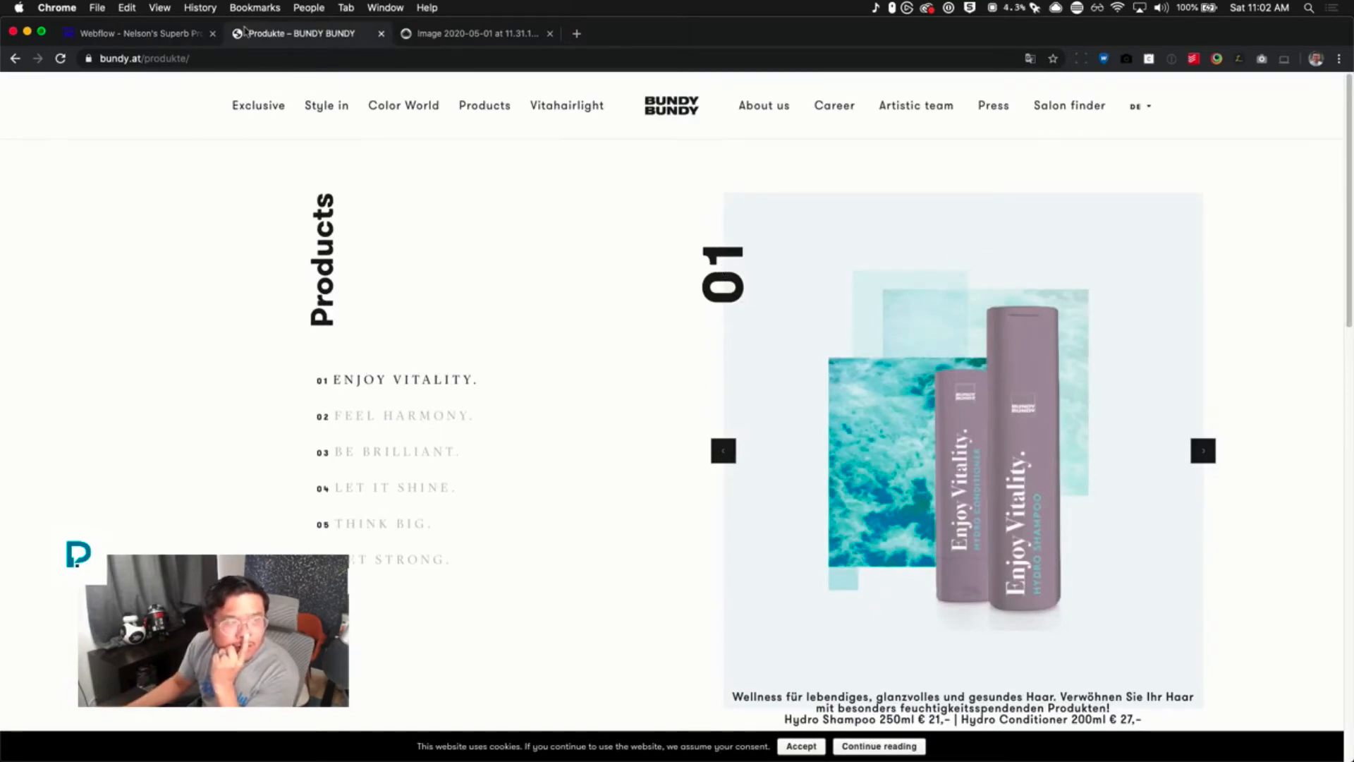
{"action": "left_click", "coordinate": [169, 35]}
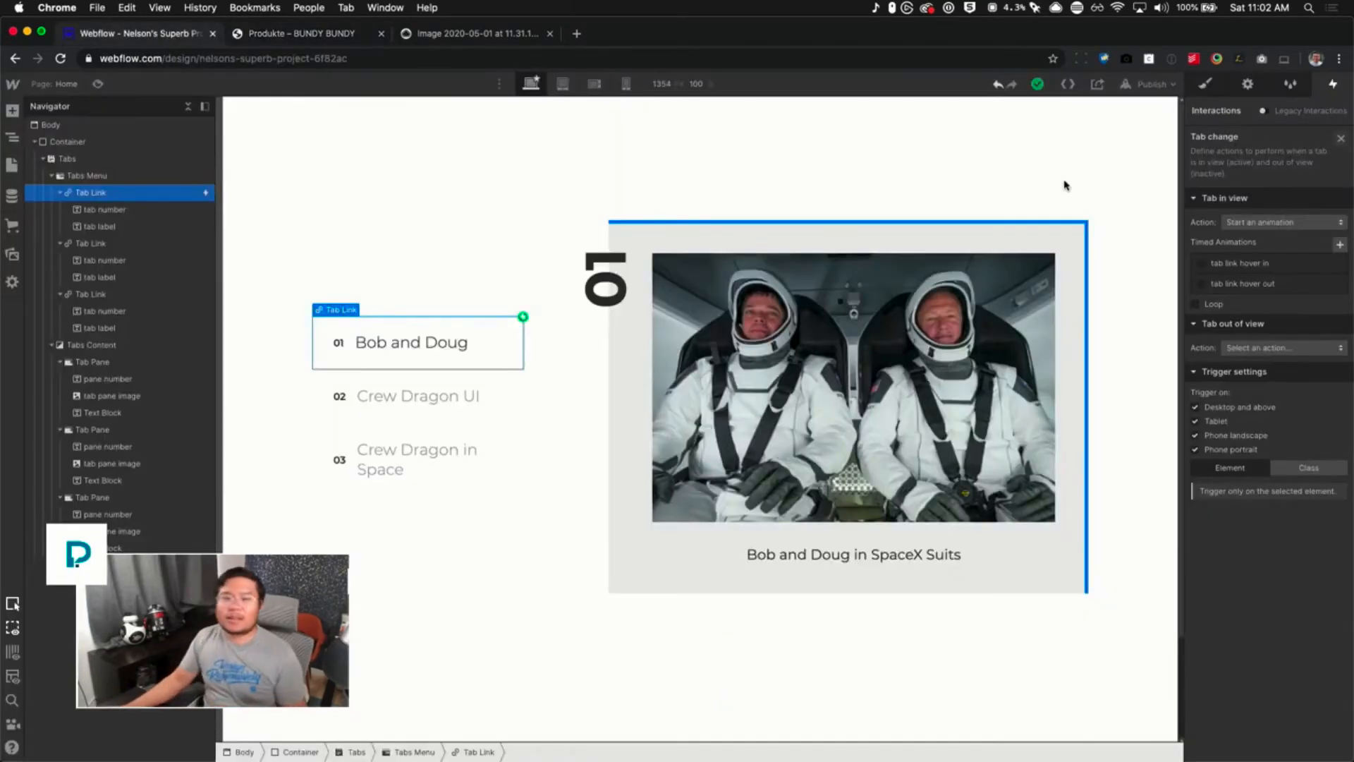
{"action": "left_click", "coordinate": [605, 281]}
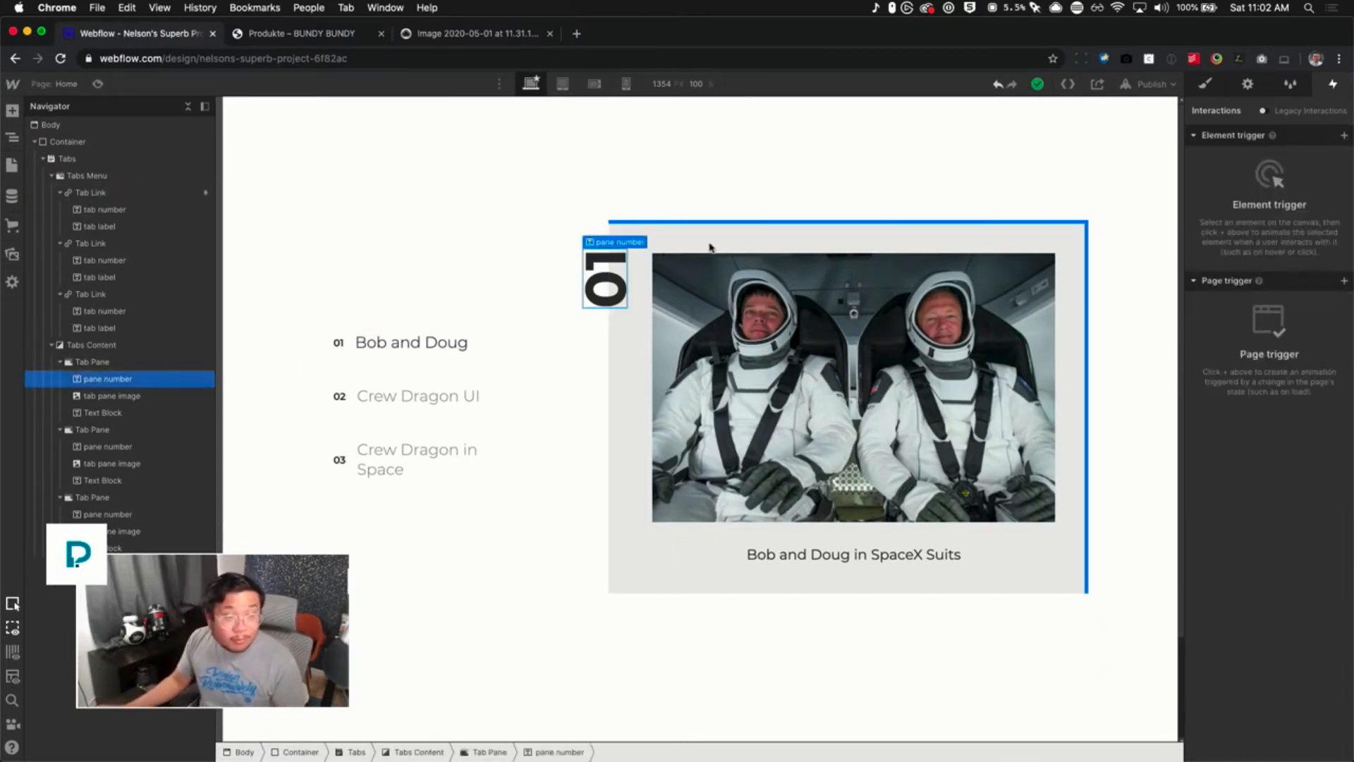
{"action": "left_click", "coordinate": [1206, 84]}
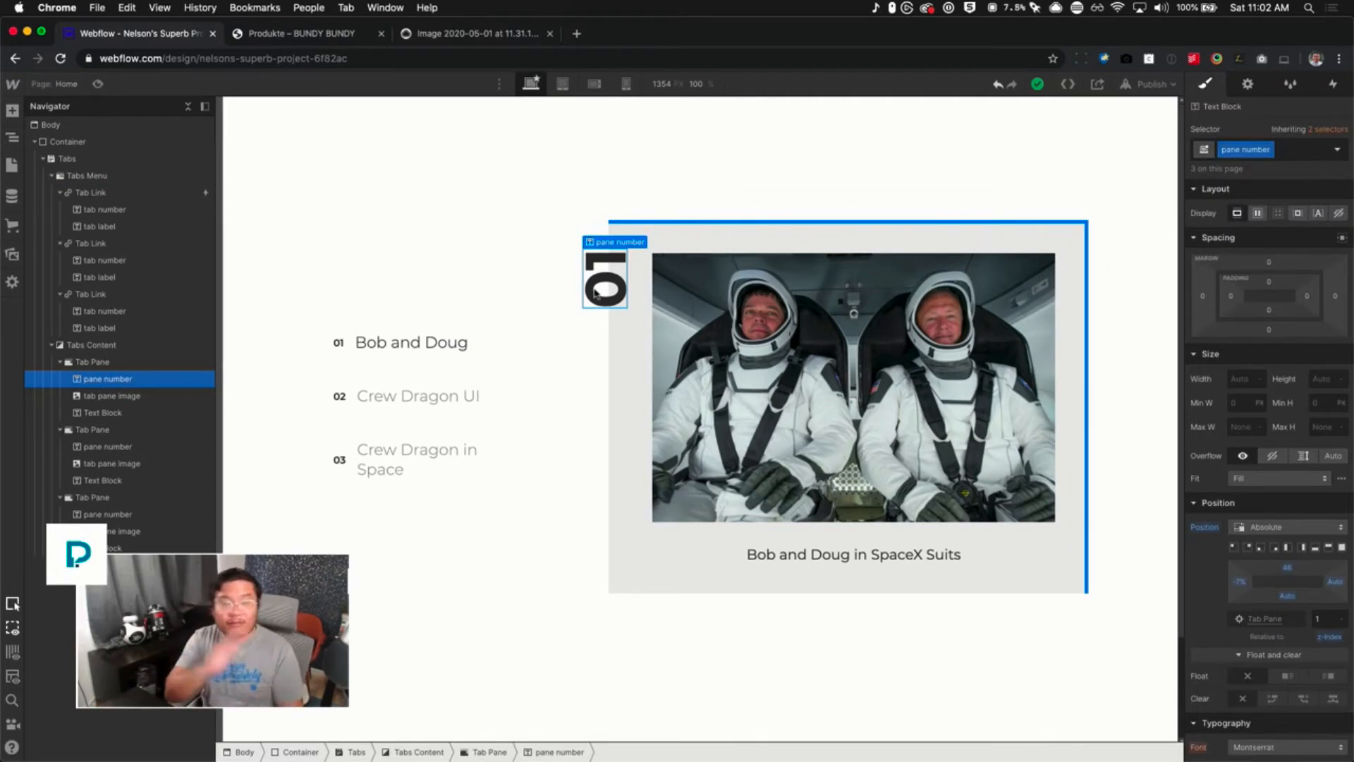
Add a Div Block above the pane number in the first Tab Pane and give it the class "tab pane number wrapper"
{"action": "key", "text": "a"}
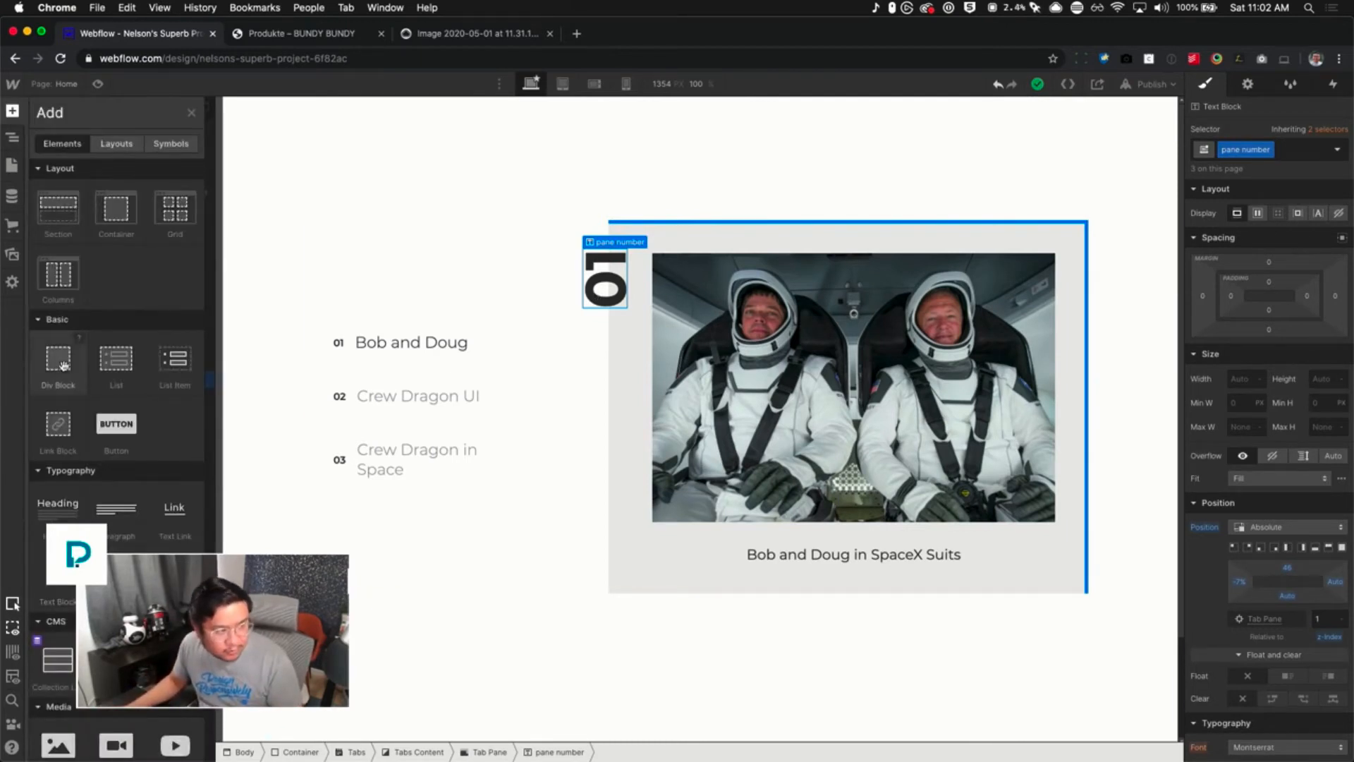
{"action": "left_click_drag", "start_coordinate": [64, 365], "coordinate": [129, 381]}
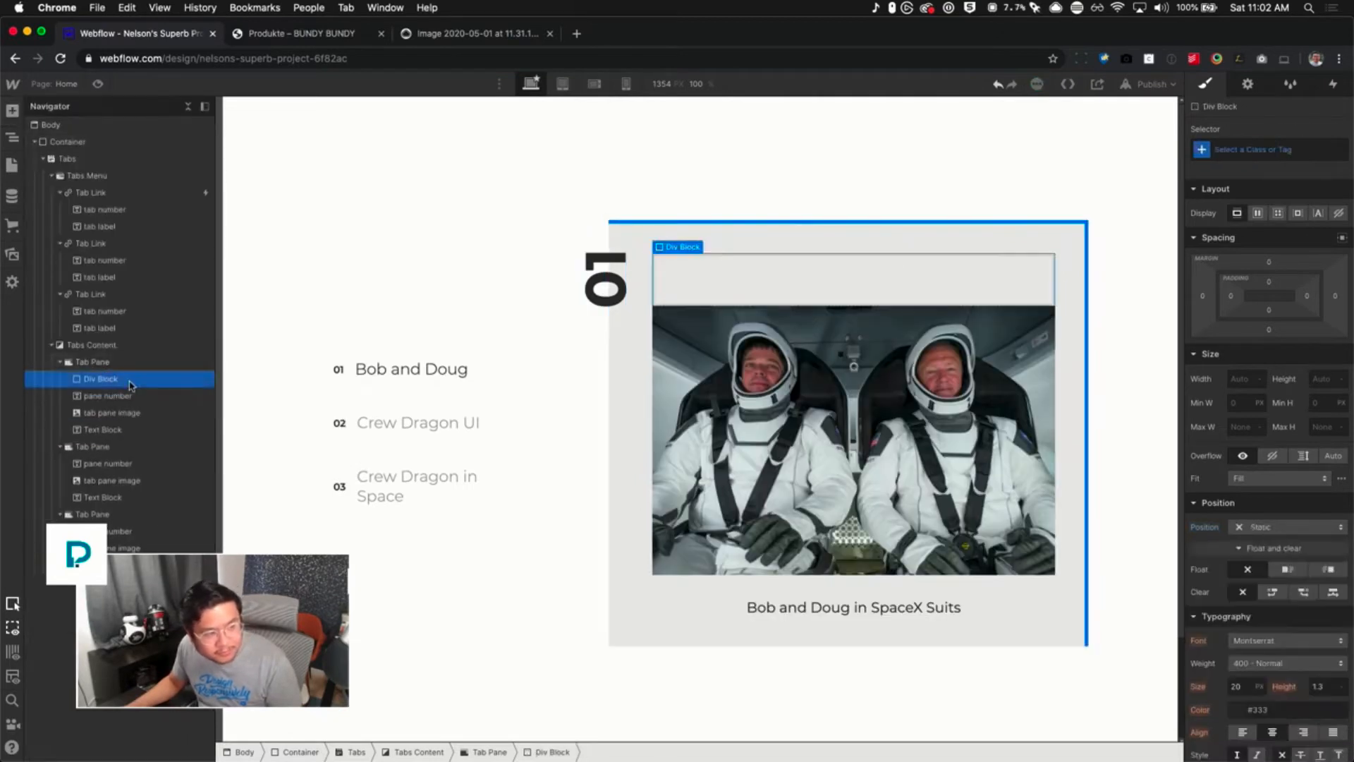
{"action": "left_click", "coordinate": [1252, 149]}
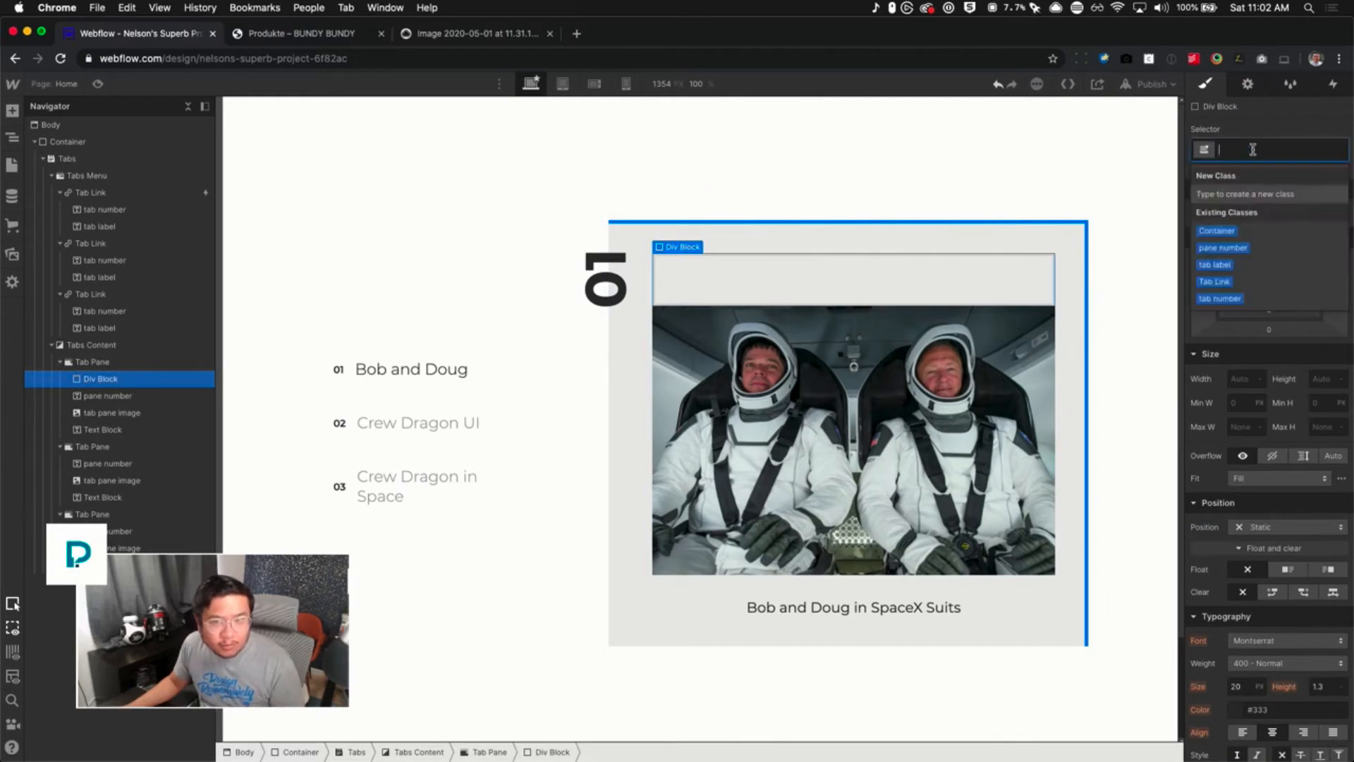
{"action": "type", "text": "tab pane n"}
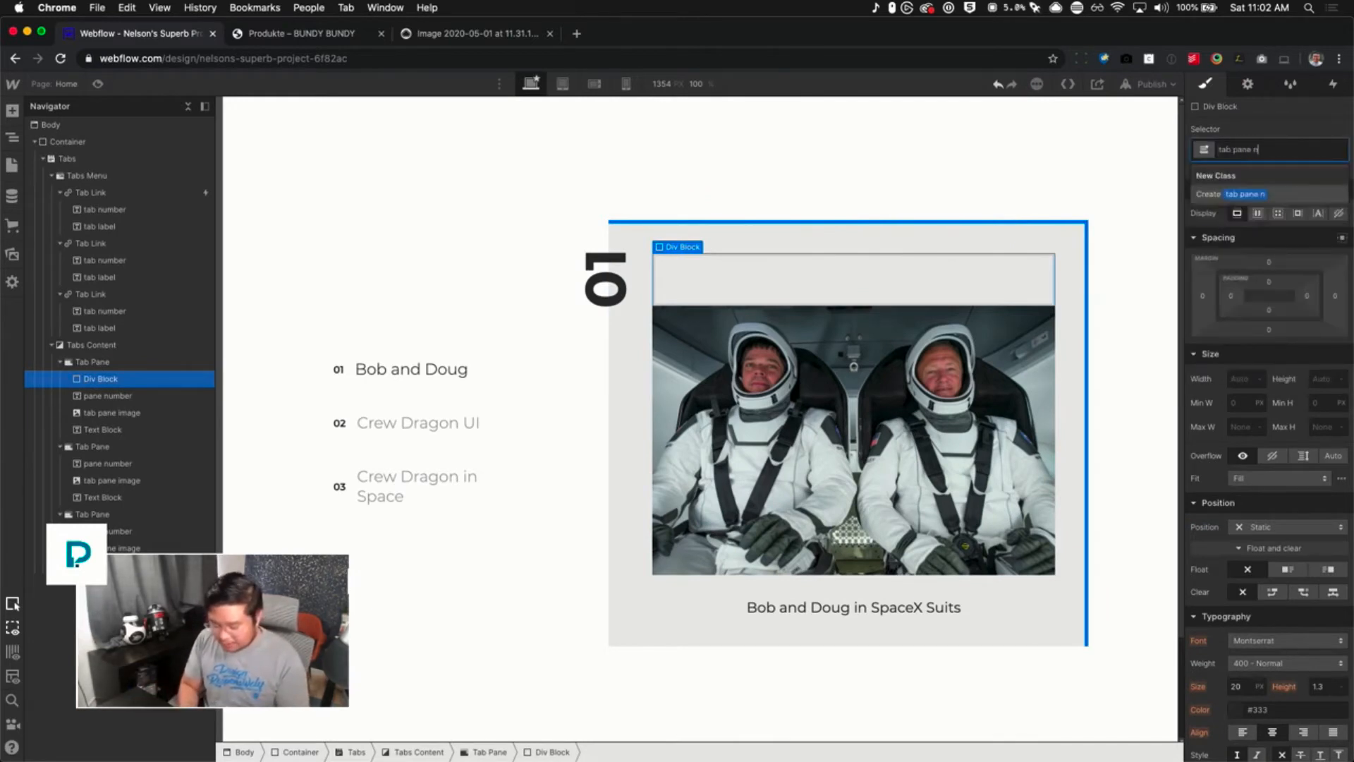
{"action": "type", "text": "umber wrapper"}
{"action": "key", "text": "Return"}
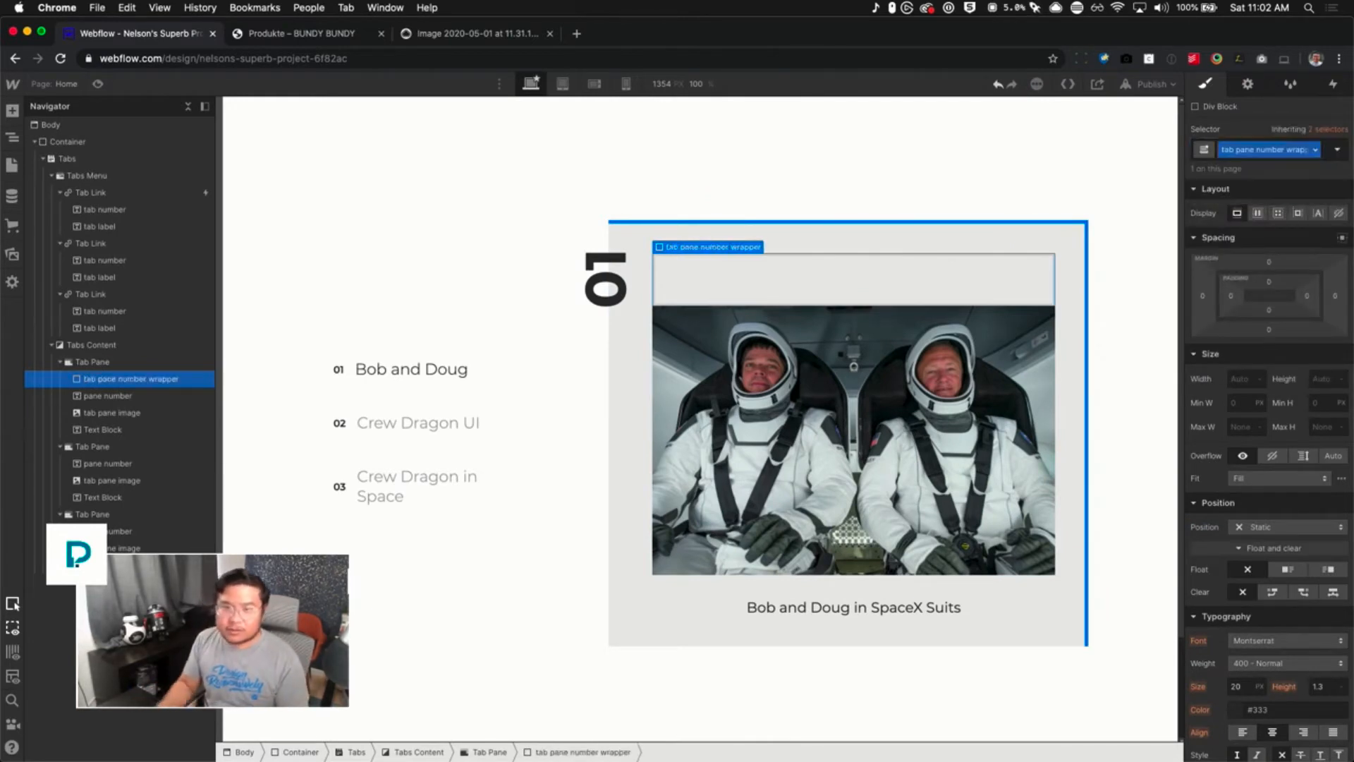
Set the tab pane number wrapper's position to Absolute, anchor it to the Tab Pane's top-left corner and open its top offset for editing
{"action": "left_click", "coordinate": [1285, 527]}
{"action": "left_click", "coordinate": [1264, 560]}
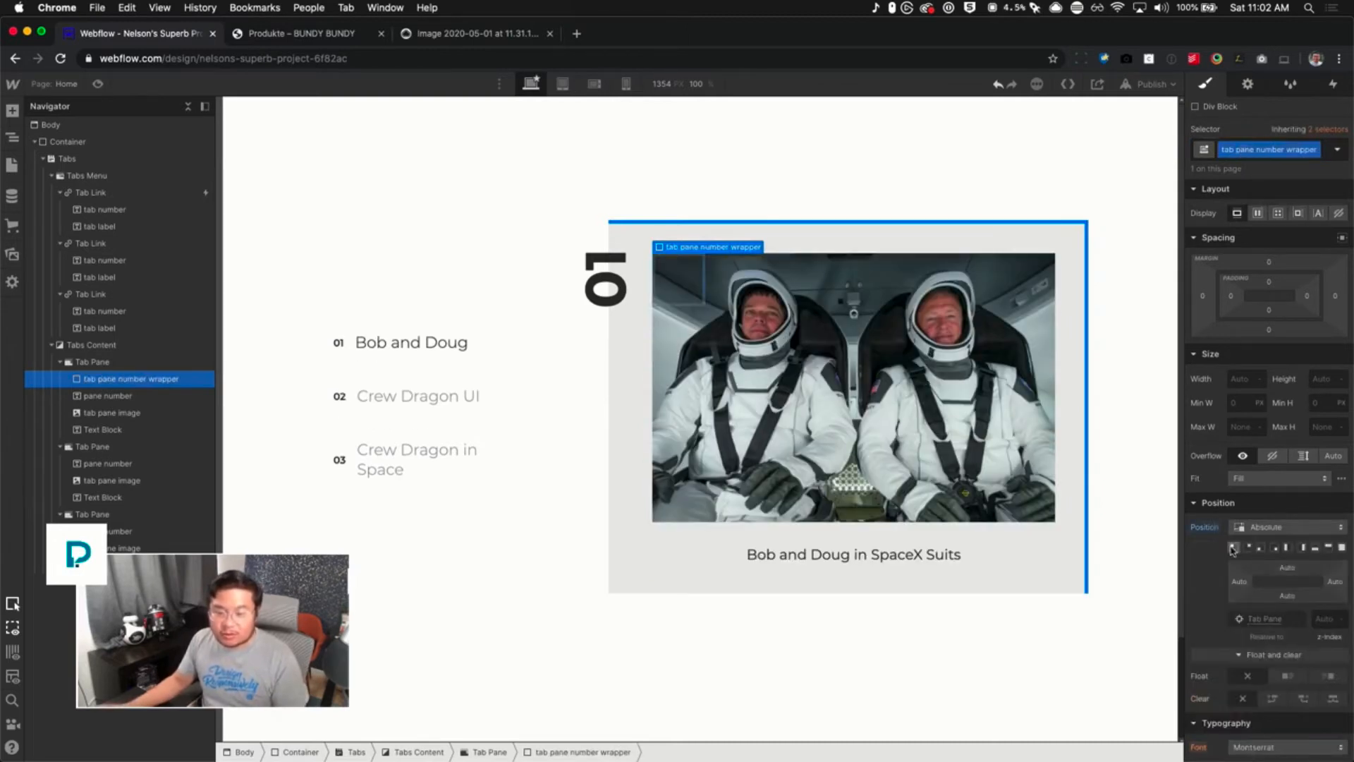
{"action": "left_click", "coordinate": [1287, 568]}
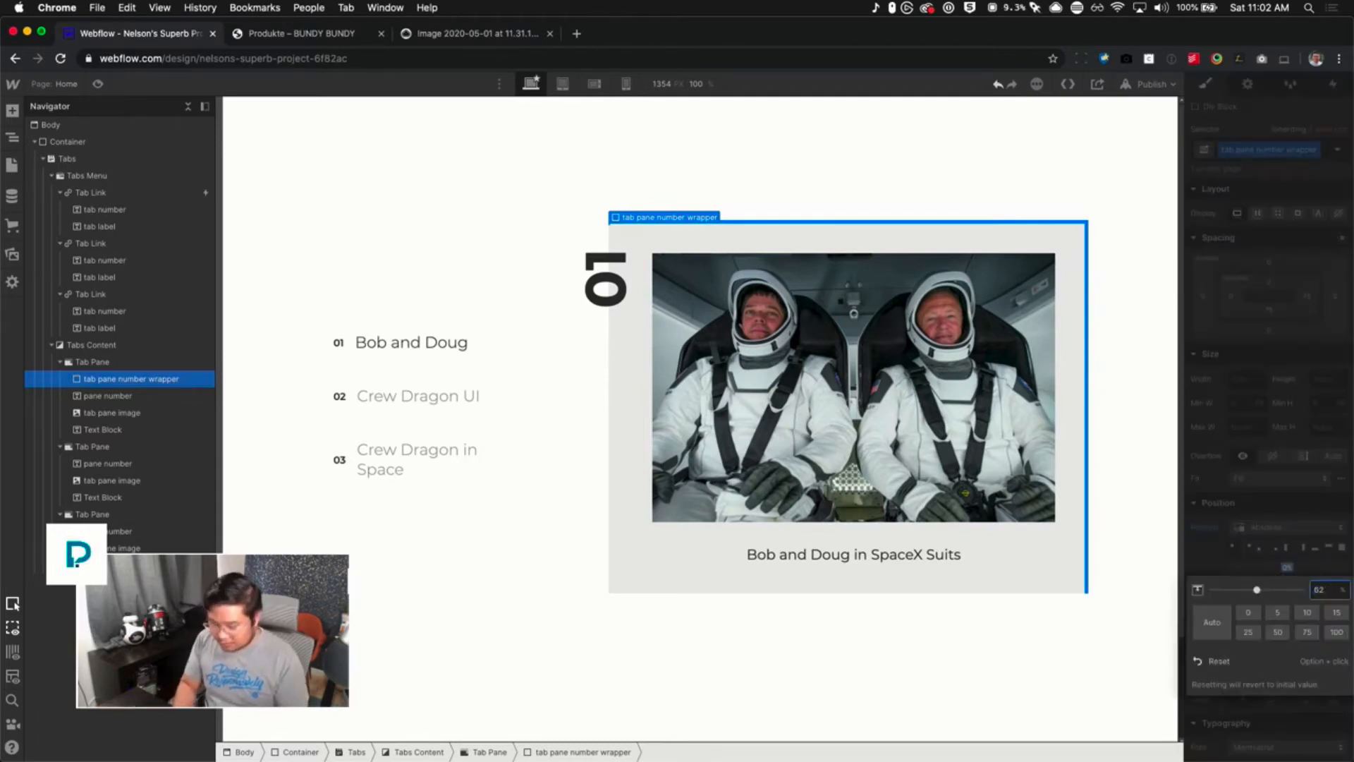
Offset the tab pane number wrapper 62 px from the top and -5% from the left of its tab pane
{"action": "key", "text": "Return"}
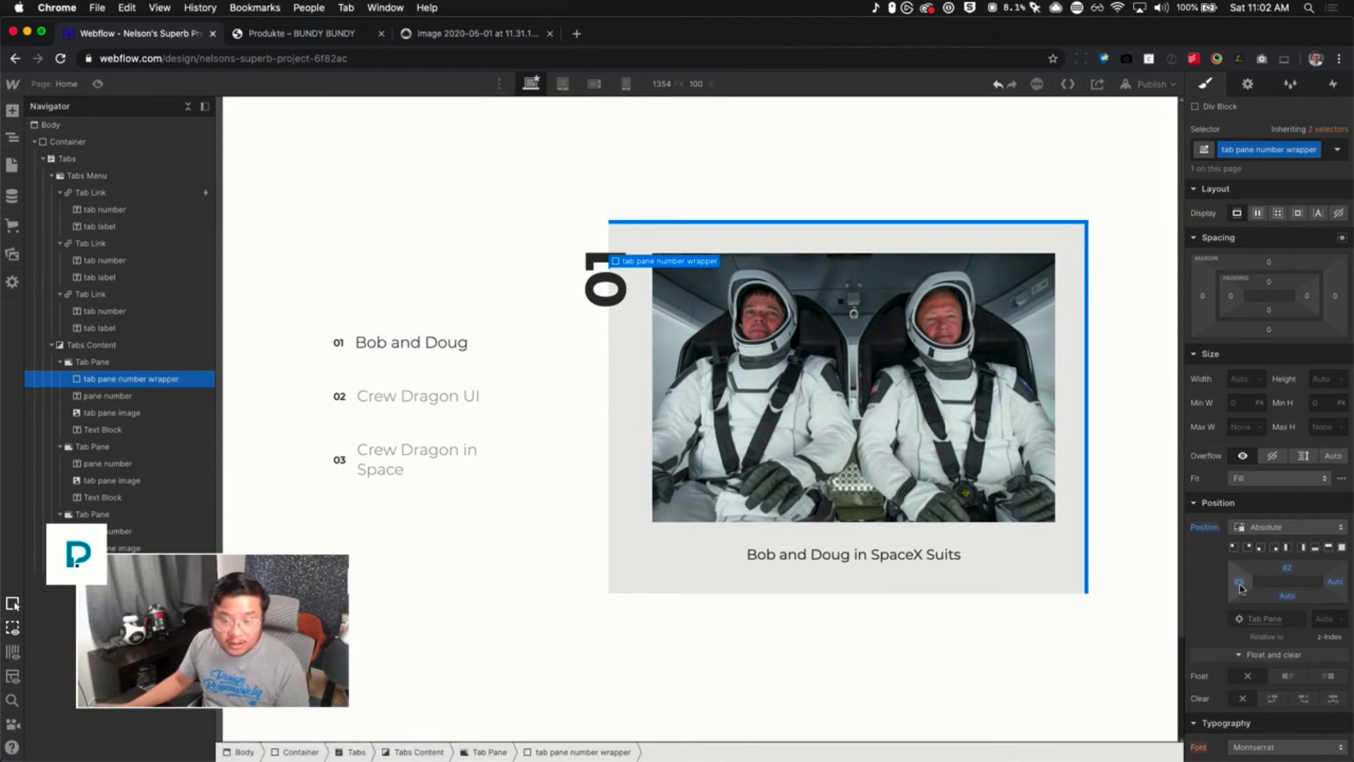
{"action": "mouse_move", "coordinate": [1242, 585]}
{"action": "left_mouse_down"}
{"action": "mouse_move", "coordinate": [1212, 585]}
{"action": "mouse_move", "coordinate": [1256, 584]}
{"action": "mouse_move", "coordinate": [1239, 583]}
{"action": "left_mouse_up"}
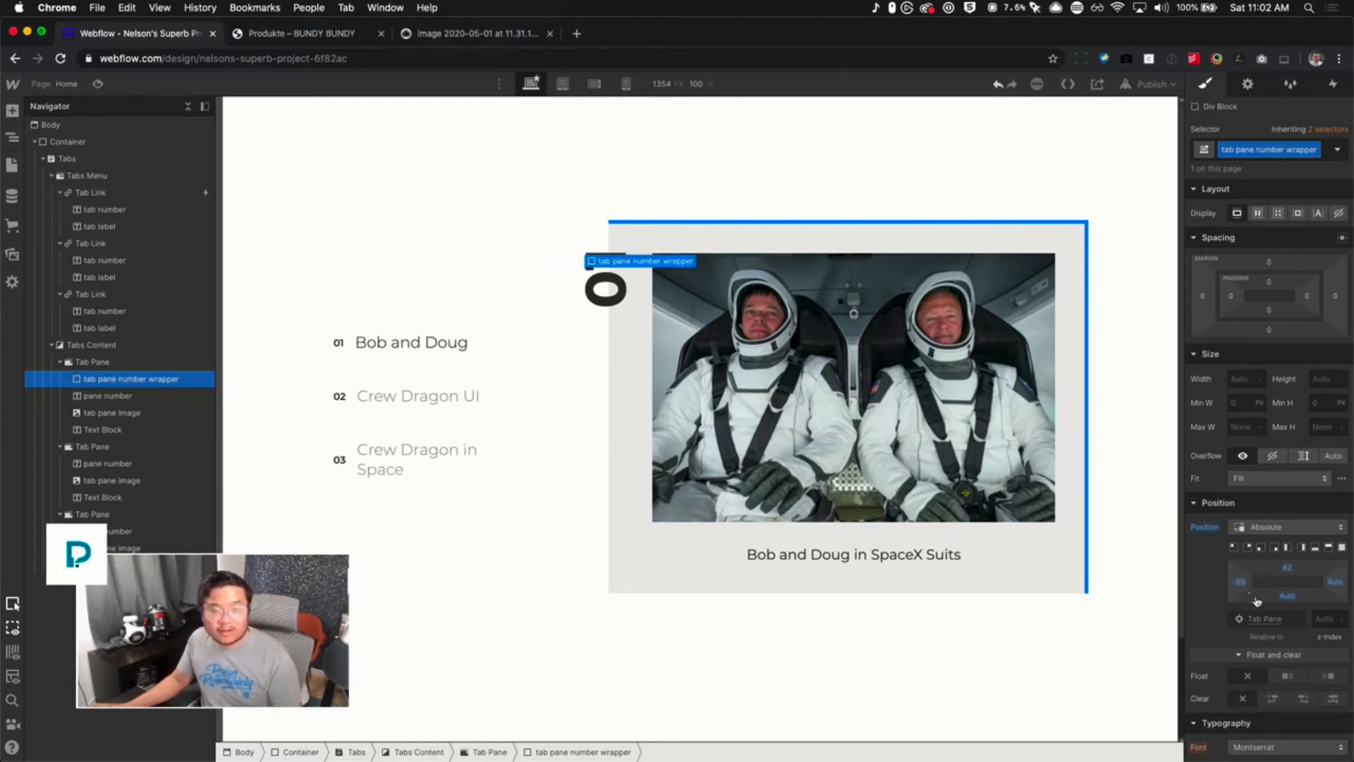
Size the tab pane number wrapper to 62 px wide and 70 px high
{"action": "left_click", "coordinate": [1243, 379]}
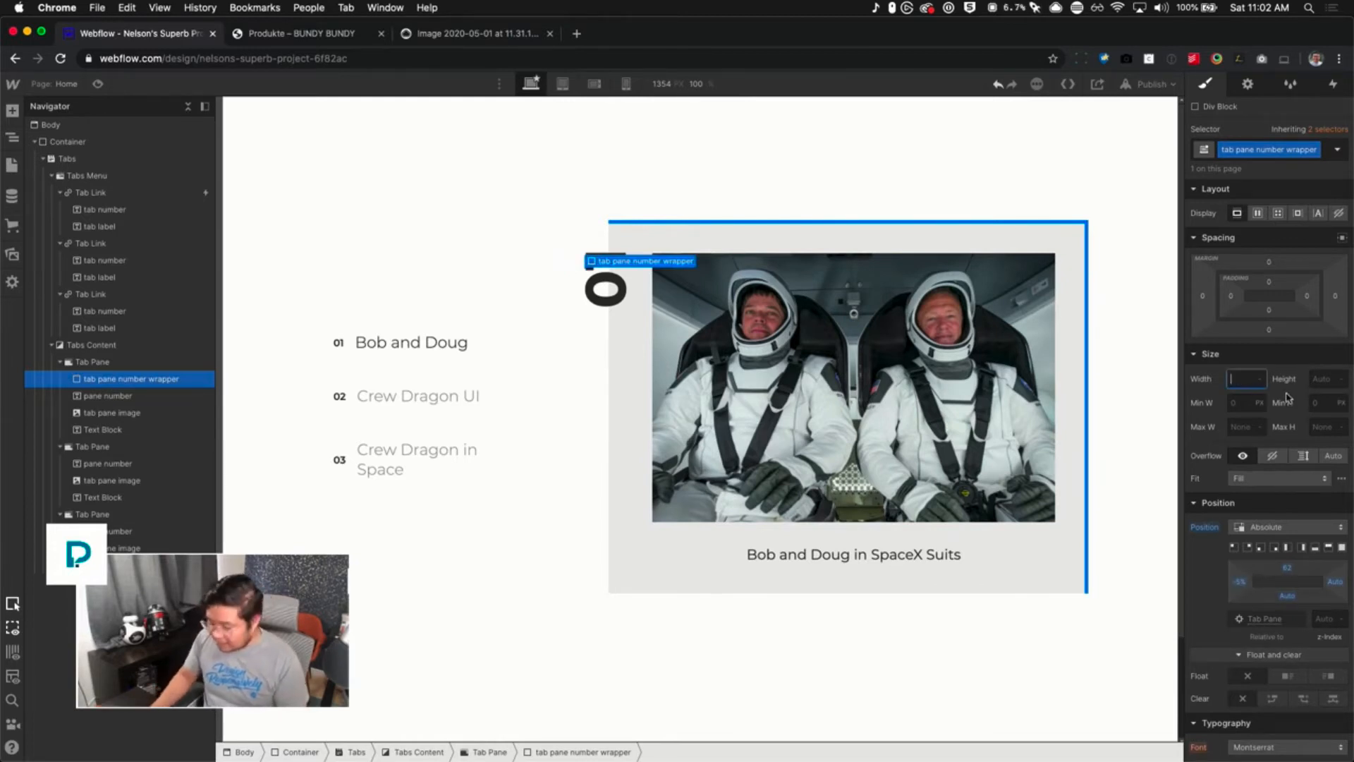
{"action": "type", "text": "50"}
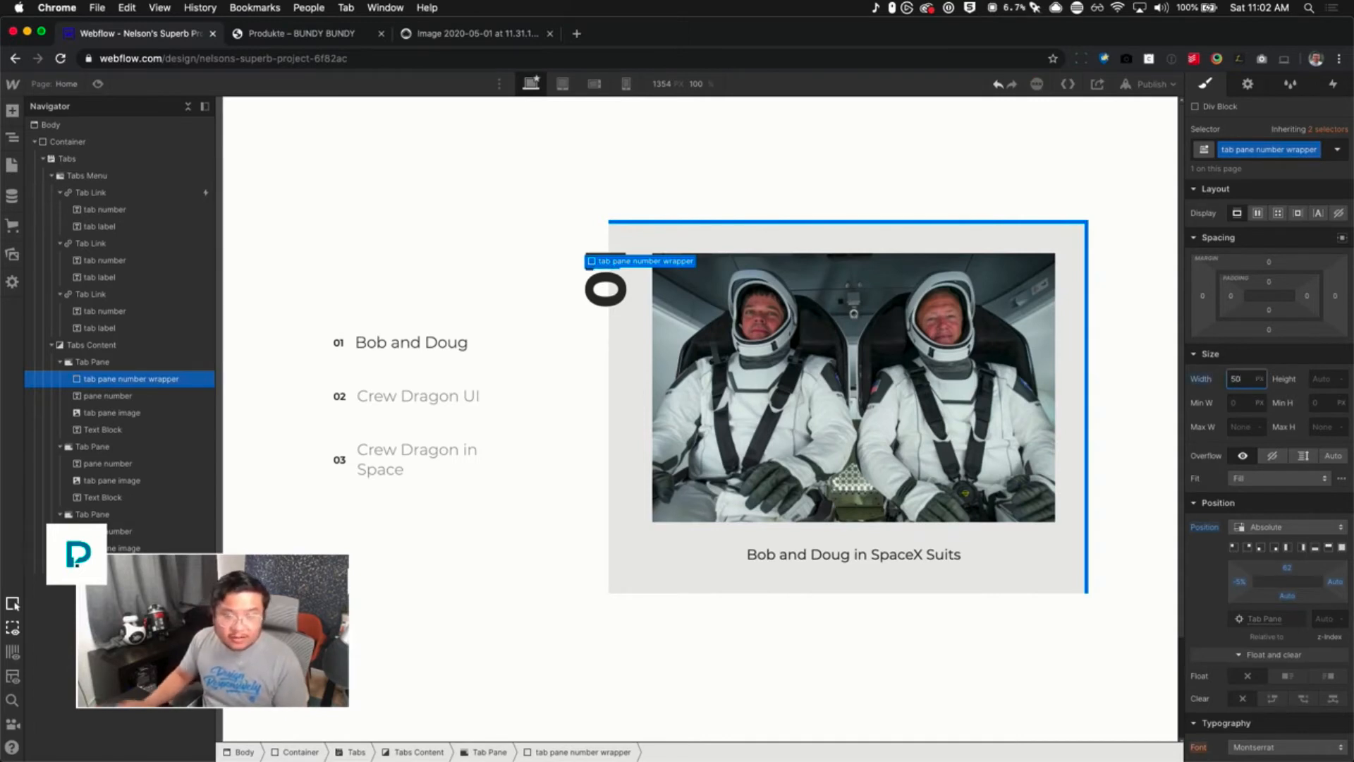
{"action": "key", "text": "Up"}
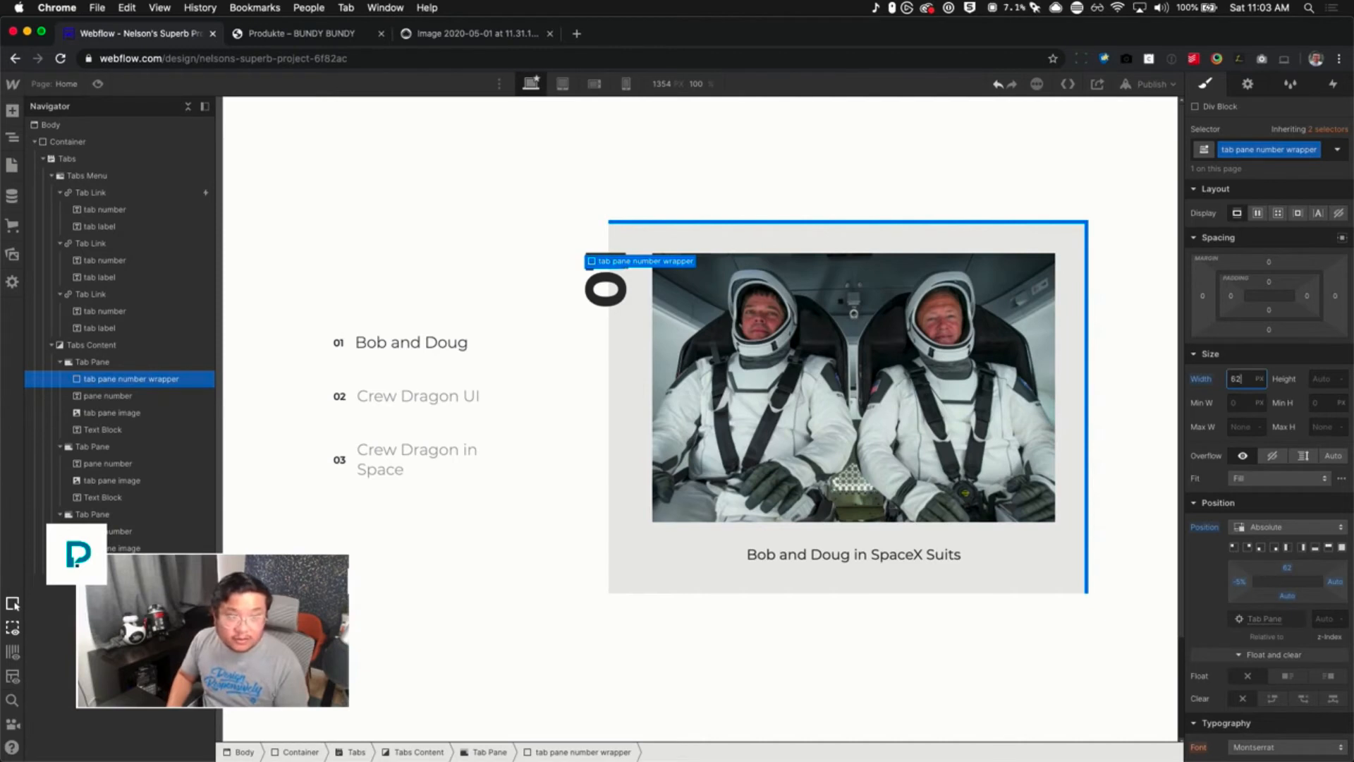
{"action": "key", "text": "Tab"}
{"action": "type", "text": "4"}
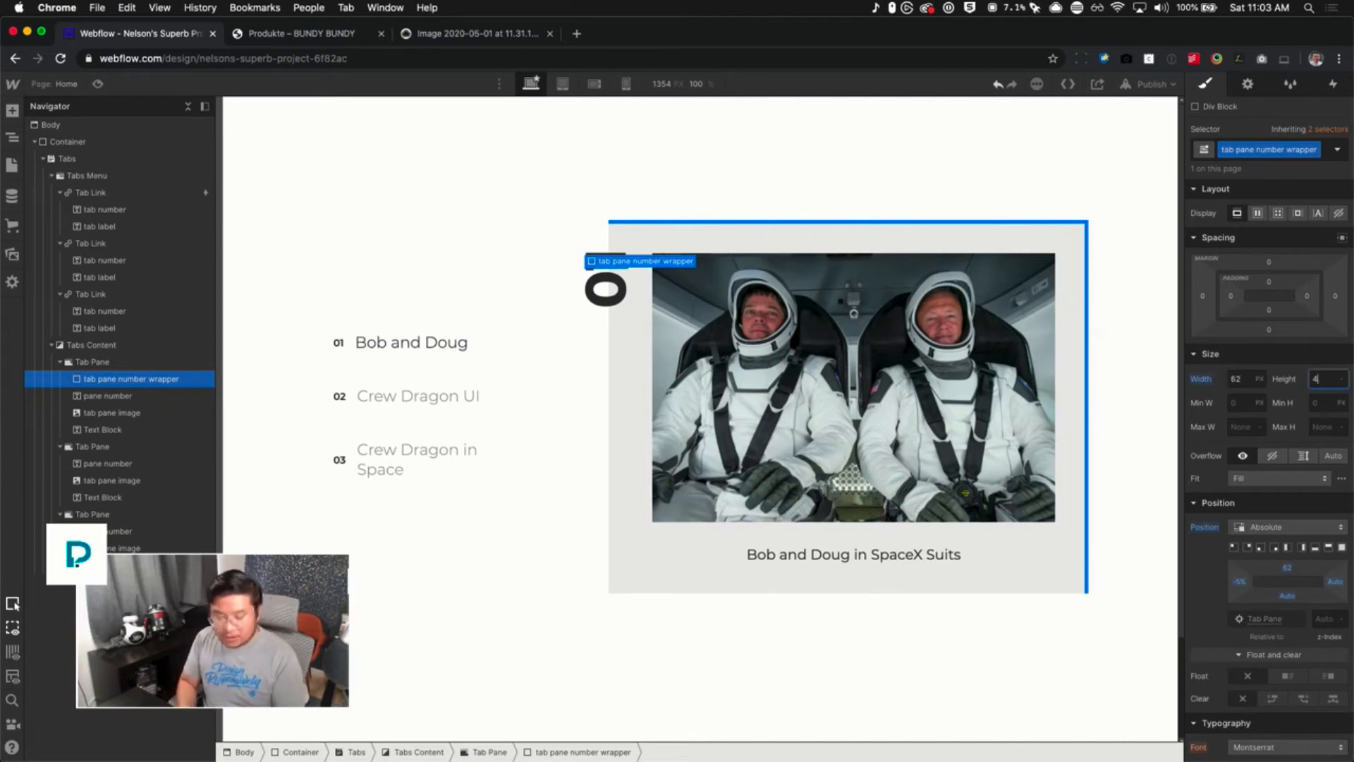
{"action": "key", "text": "BackSpace"}
{"action": "type", "text": "70"}
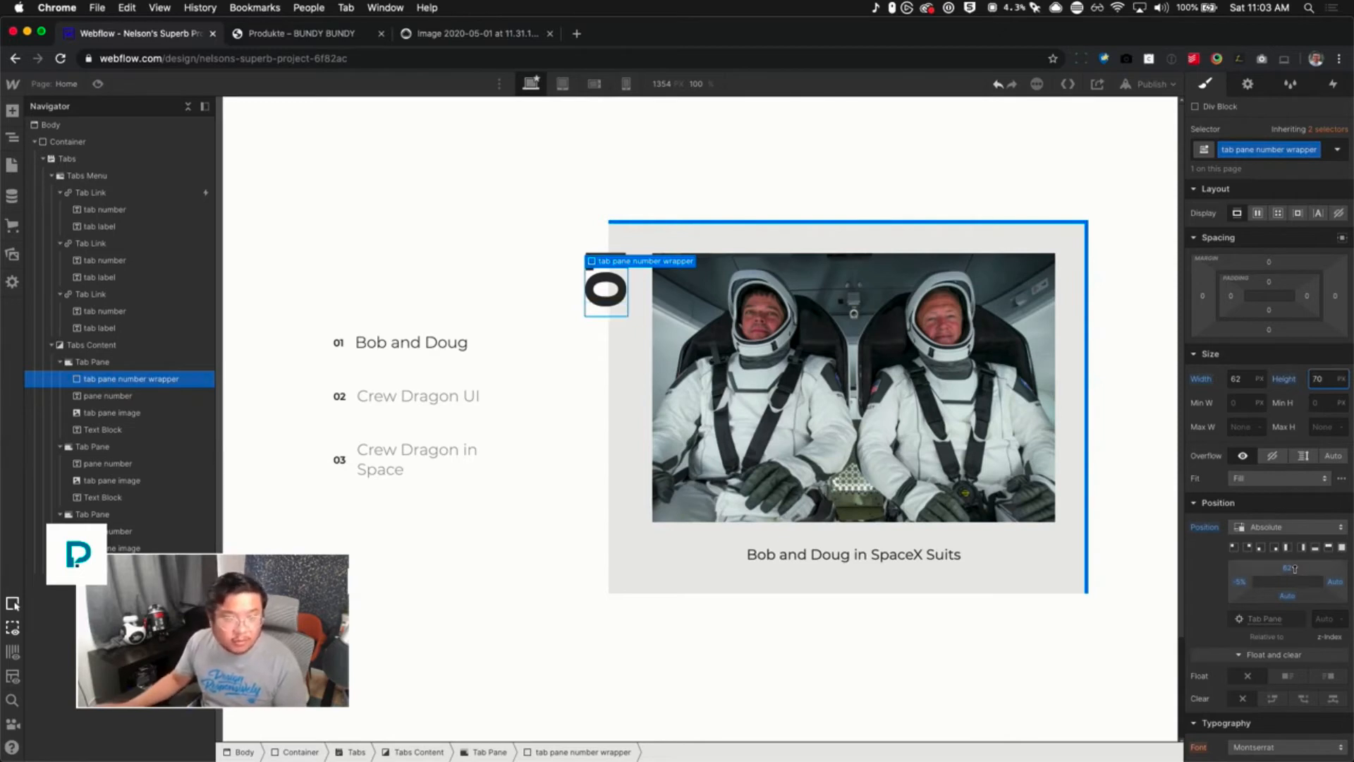
Increase the tab pane number wrapper's height to 80 px and reduce its top offset to 40 px
{"action": "left_click_drag", "start_coordinate": [1295, 568], "coordinate": [1294, 566]}
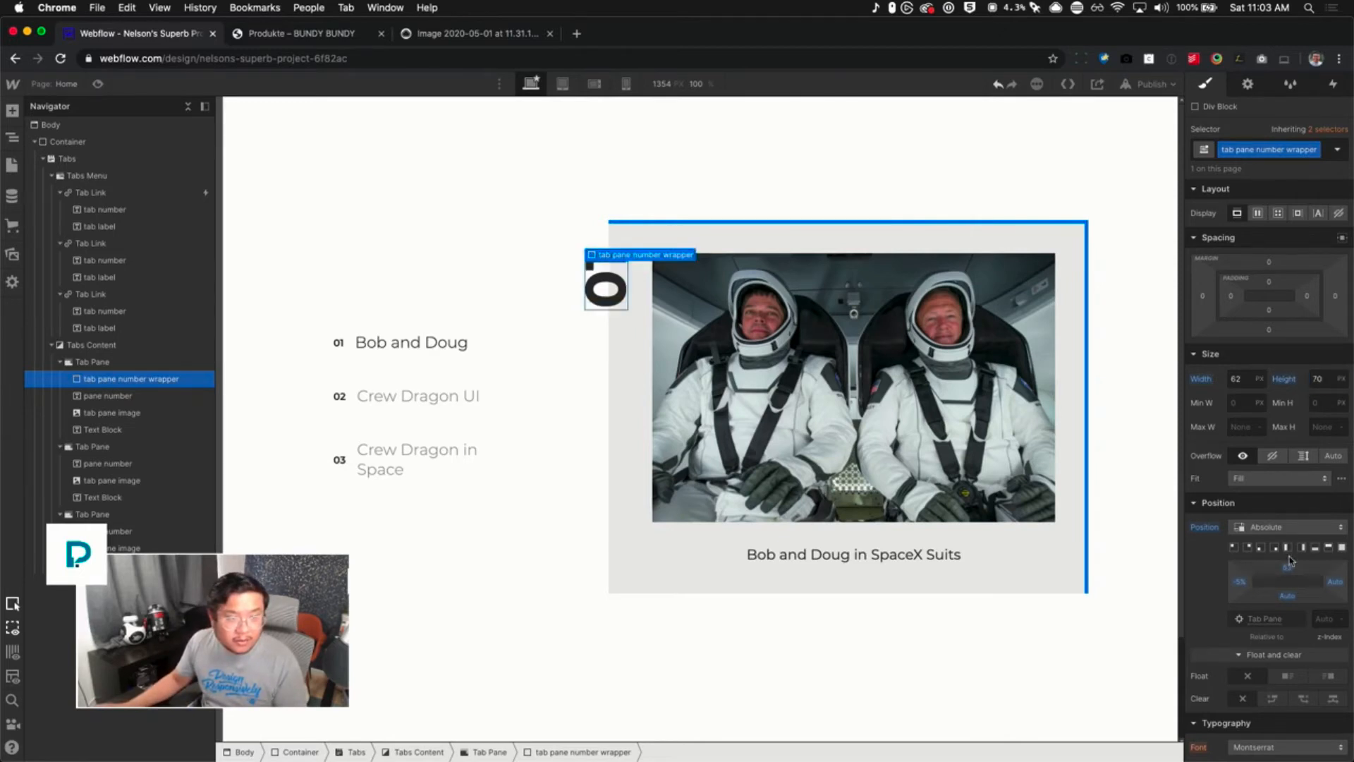
{"action": "left_click", "coordinate": [1319, 379]}
{"action": "type", "text": "80"}
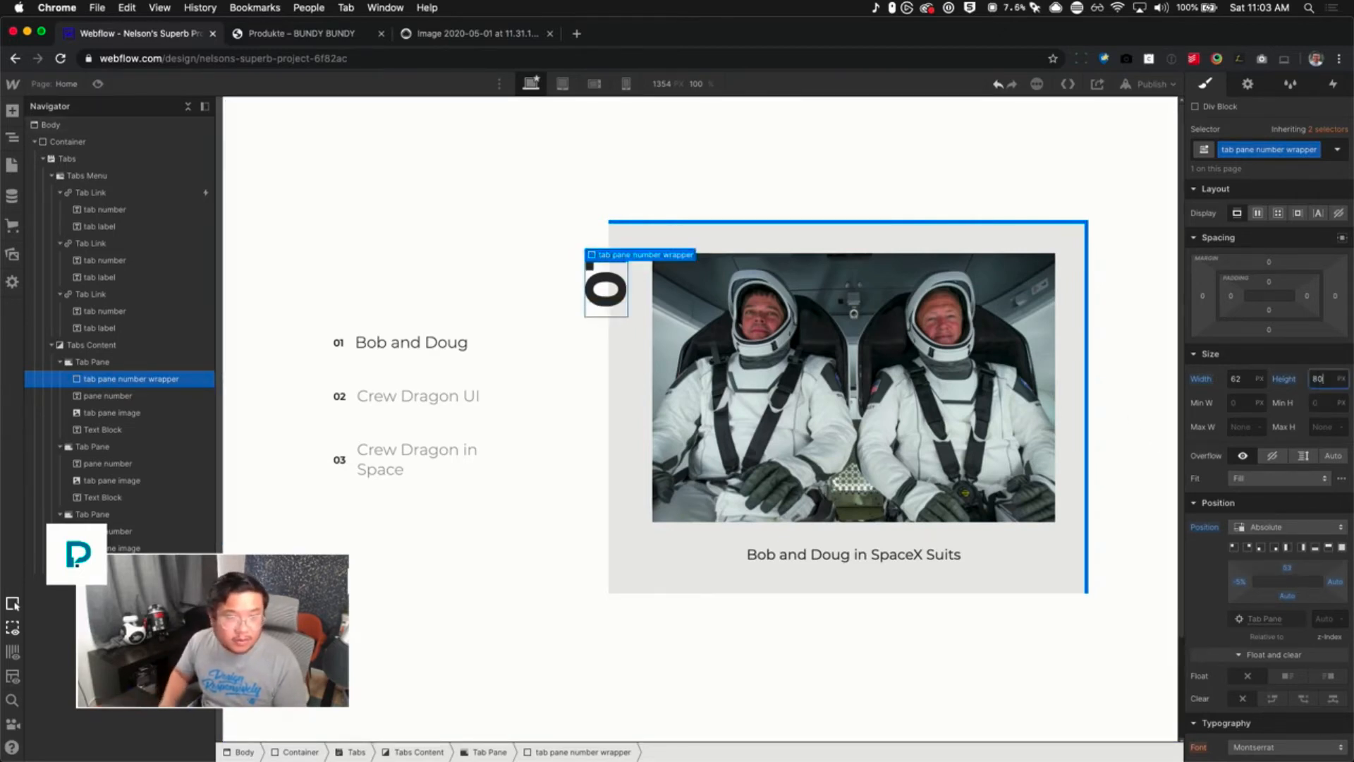
{"action": "left_click_drag", "start_coordinate": [1288, 569], "coordinate": [1291, 561]}
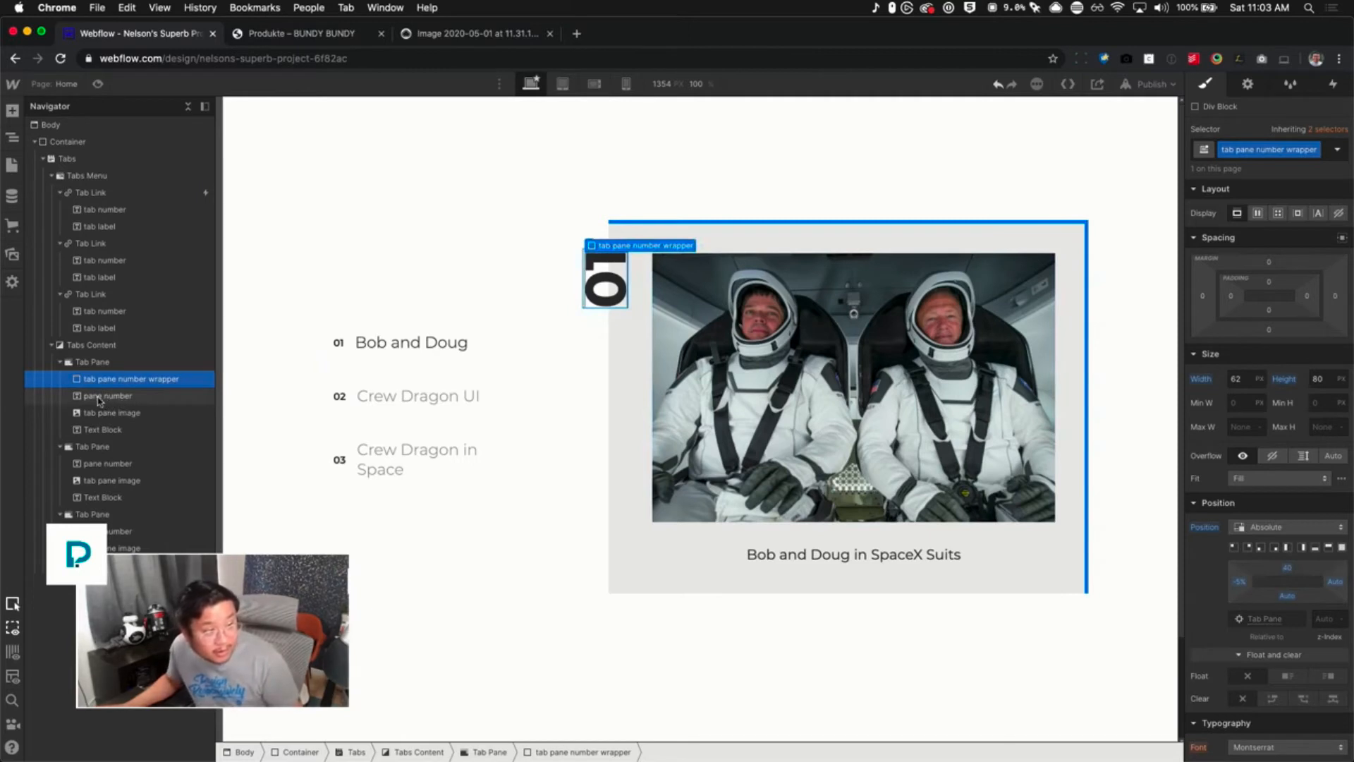
Nest the first pane's number text inside the tab pane number wrapper and reset its position to static
{"action": "left_click_drag", "start_coordinate": [99, 399], "coordinate": [122, 380]}
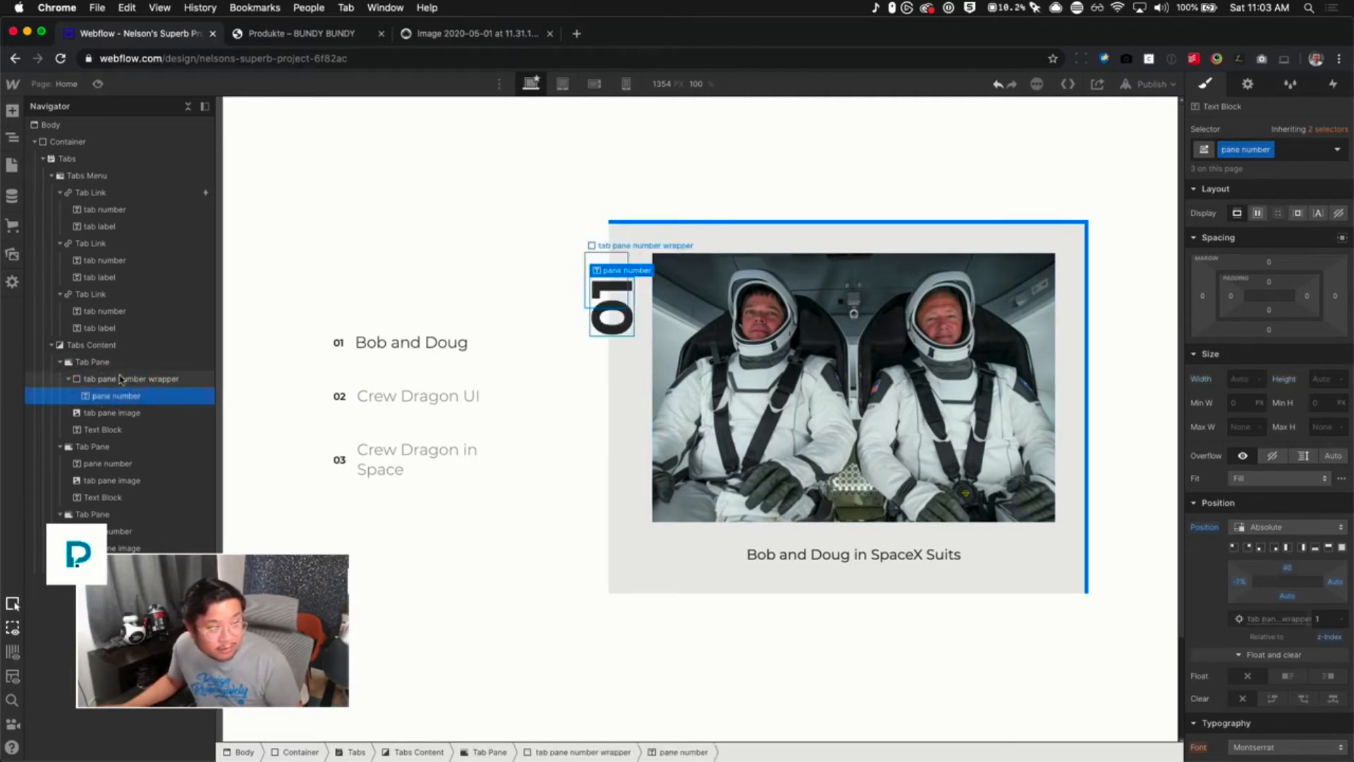
{"action": "left_click", "coordinate": [1206, 528]}
{"action": "left_click", "coordinate": [1217, 547]}
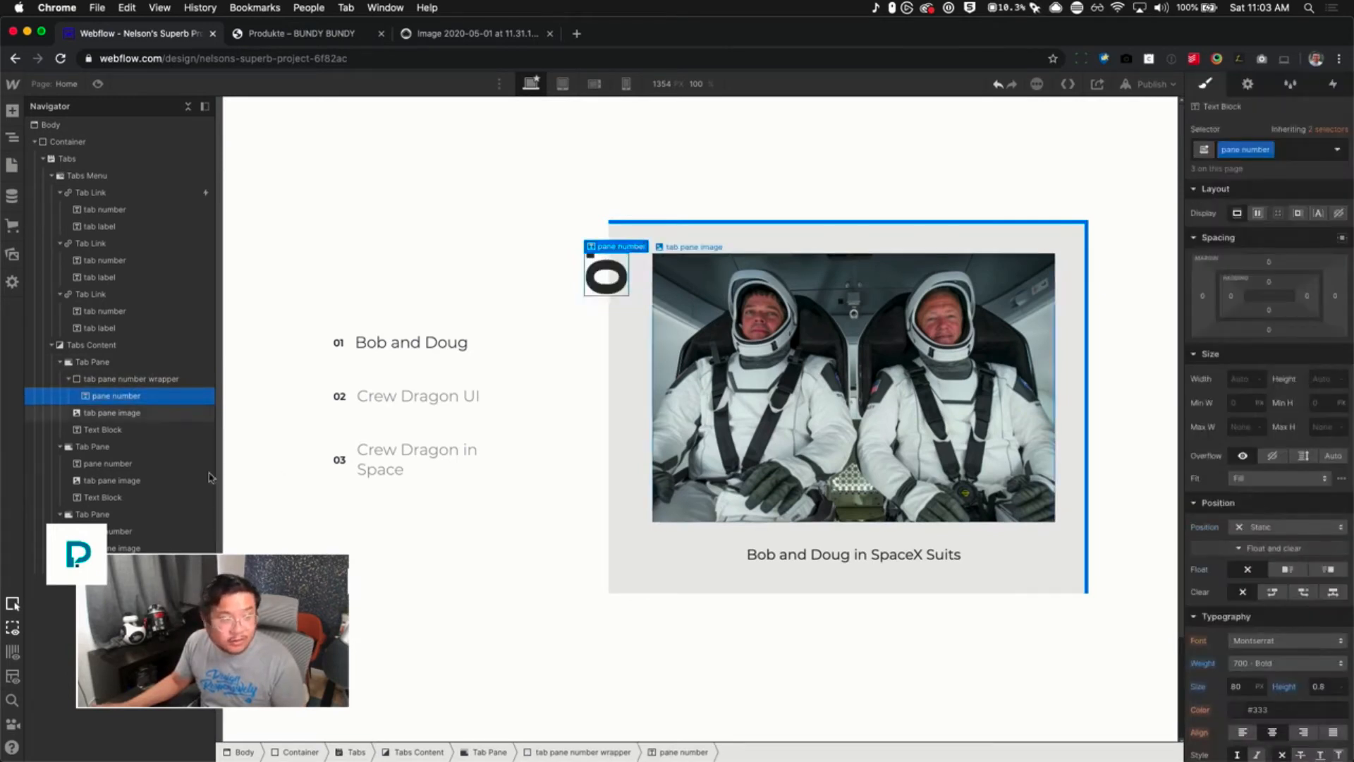
Set the tab pane number wrapper's overflow to hidden
{"action": "left_click", "coordinate": [116, 379]}
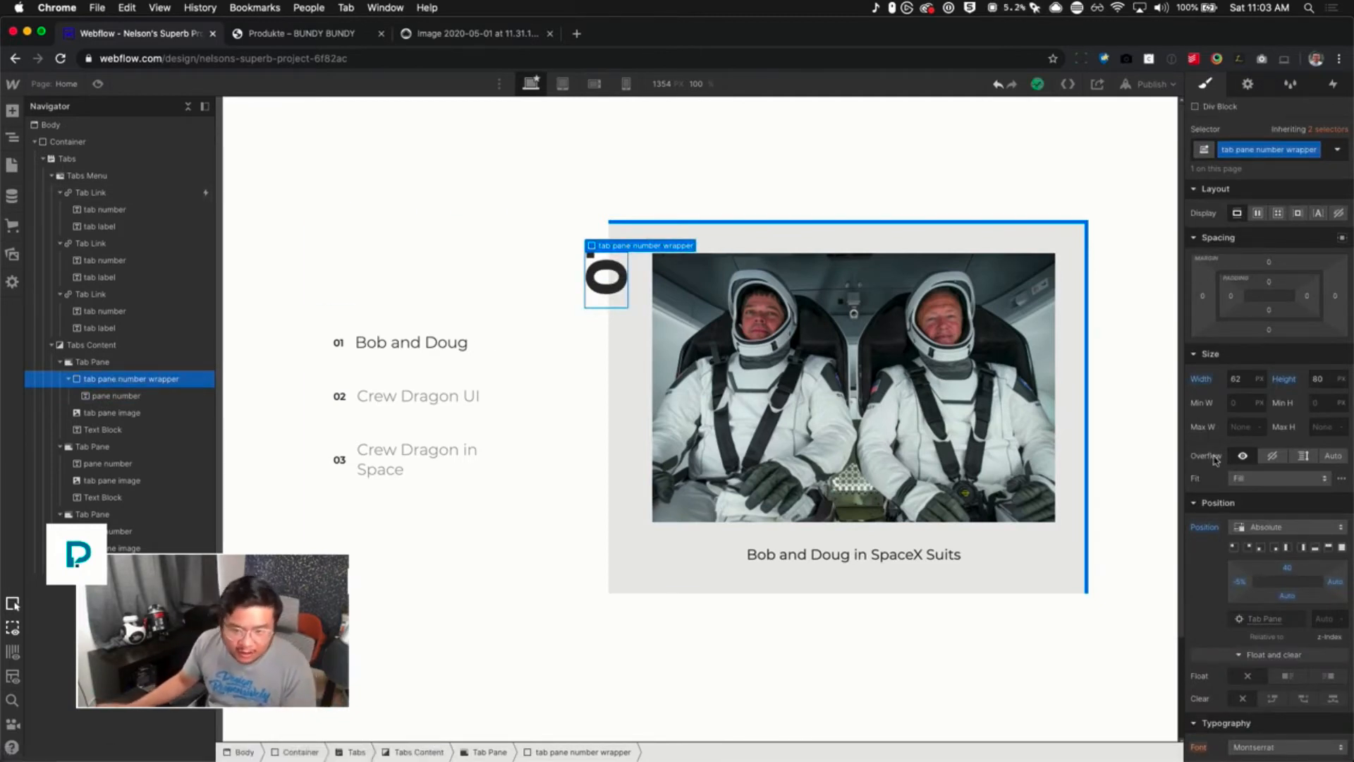
{"action": "left_click", "coordinate": [1272, 457]}
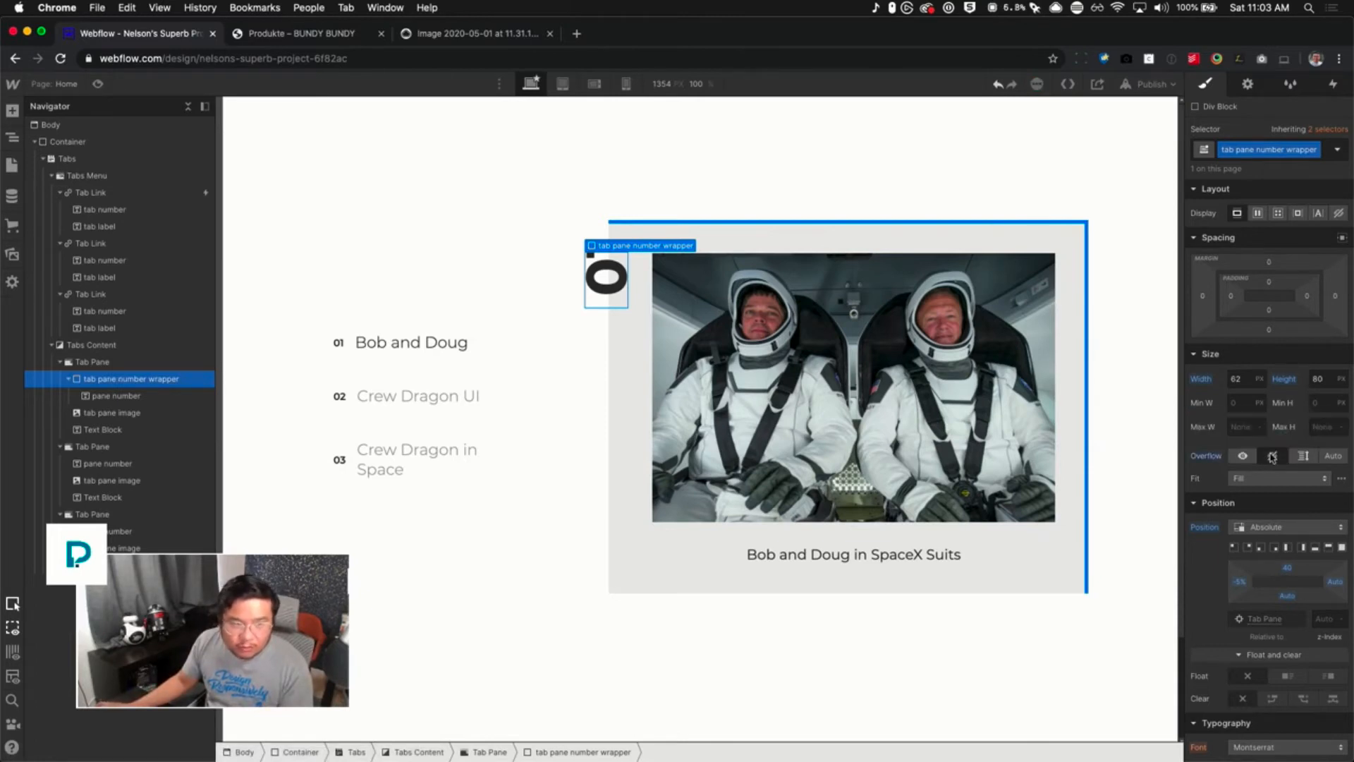
Test the number's clipping by narrowing the wrapper's width to 30 px, widening it again and returning to 62 px
{"action": "left_click", "coordinate": [1240, 379]}
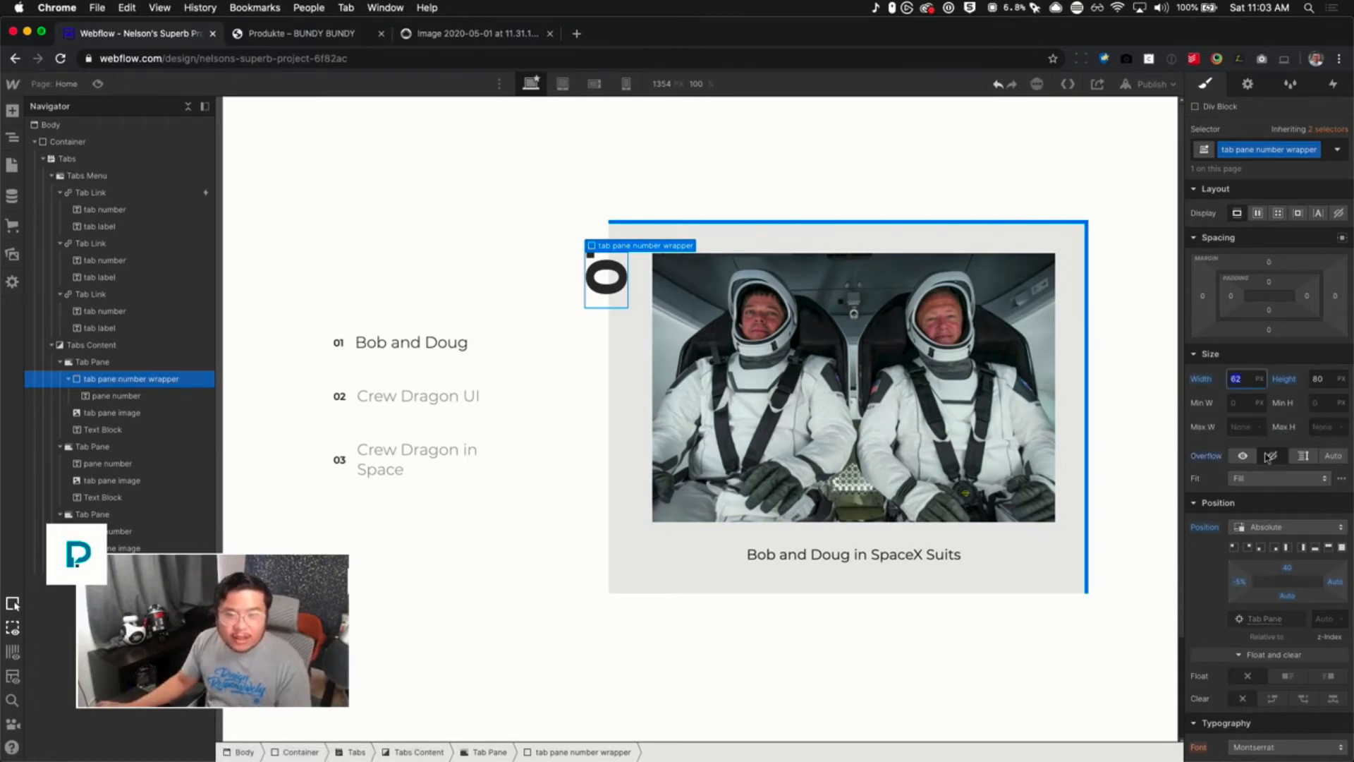
{"action": "key", "text": "Down"}
{"action": "key", "text": "Down"}
{"action": "key", "text": "Down"}
{"action": "key", "text": "Down"}
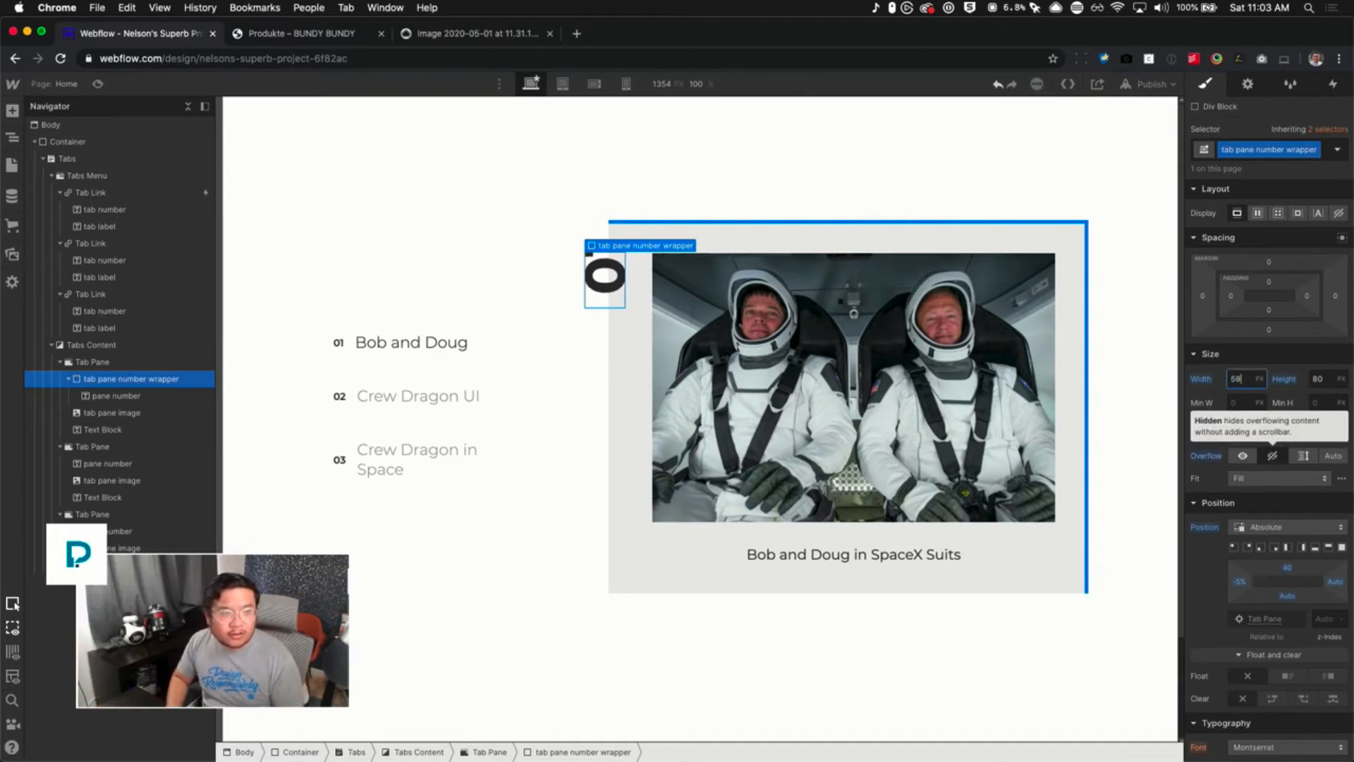
{"action": "key", "text": "Down"}
{"action": "key", "text": "Down"}
{"action": "key", "text": "Down"}
{"action": "key", "text": "Down"}
{"action": "key", "text": "Down"}
{"action": "key", "text": "Down"}
{"action": "key", "text": "Down"}
{"action": "key", "text": "Down"}
{"action": "key", "text": "Down"}
{"action": "key", "text": "Down"}
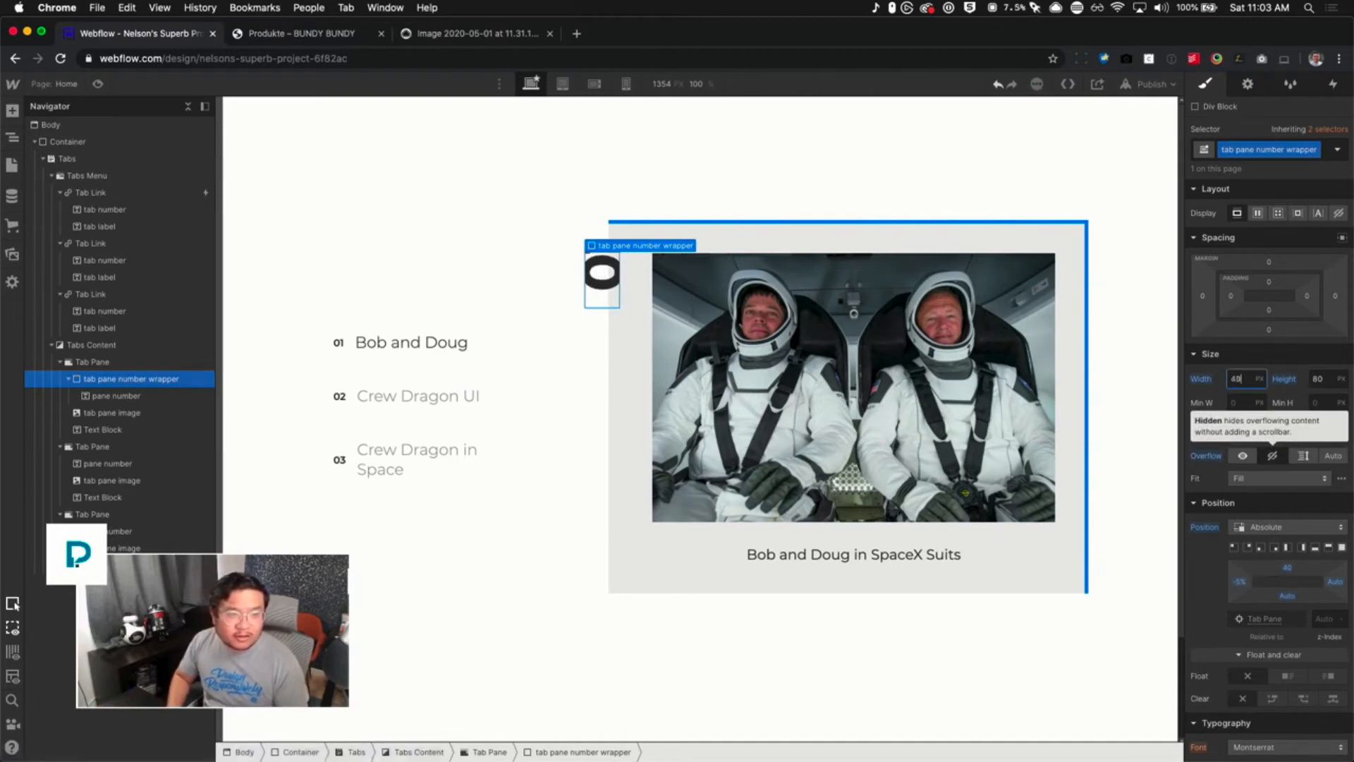
{"action": "key", "text": "Down"}
{"action": "key", "text": "Down"}
{"action": "key", "text": "Down"}
{"action": "key", "text": "Down"}
{"action": "key", "text": "Down"}
{"action": "key", "text": "Down"}
{"action": "key", "text": "Down"}
{"action": "key", "text": "Down"}
{"action": "key", "text": "Down"}
{"action": "key", "text": "Down"}
{"action": "key", "text": "Down"}
{"action": "key", "text": "Down"}
{"action": "key", "text": "Down"}
{"action": "key", "text": "Down"}
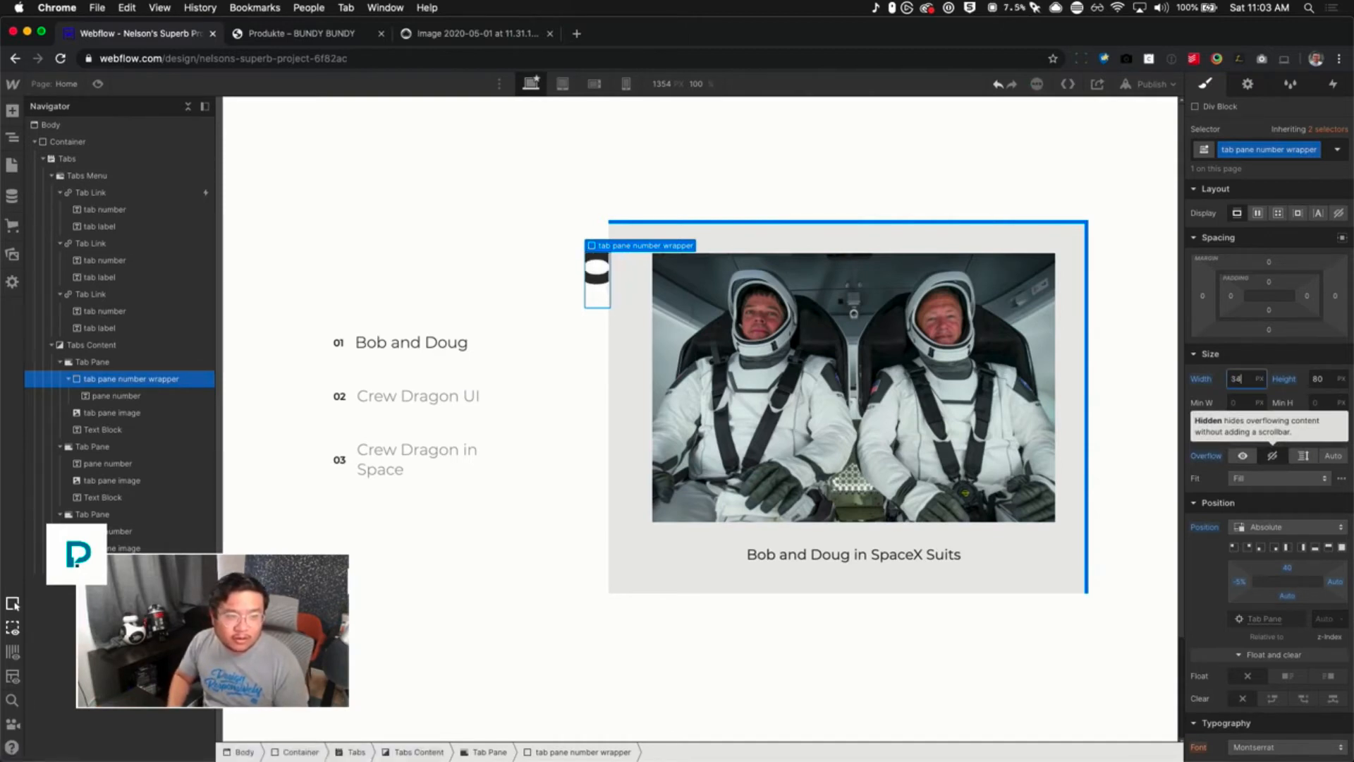
{"action": "key", "text": "Down"}
{"action": "key", "text": "Down"}
{"action": "key", "text": "Down"}
{"action": "key", "text": "Down"}
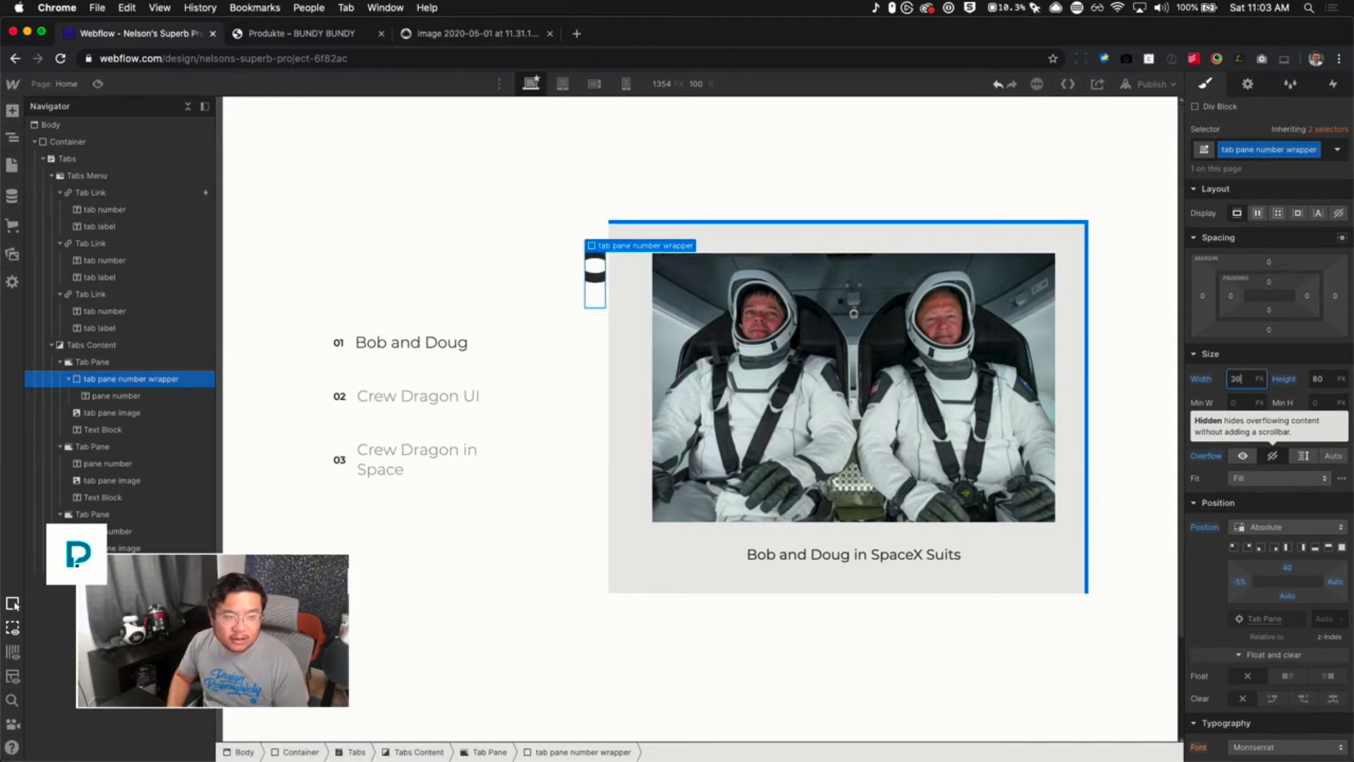
{"action": "key", "text": "Up"}
{"action": "key", "text": "Up"}
{"action": "key", "text": "Up"}
{"action": "key", "text": "Up"}
{"action": "key", "text": "Up"}
{"action": "key", "text": "Up"}
{"action": "key", "text": "Up"}
{"action": "key", "text": "Up"}
{"action": "key", "text": "Up"}
{"action": "key", "text": "Up"}
{"action": "key", "text": "Up"}
{"action": "key", "text": "Up"}
{"action": "key", "text": "Up"}
{"action": "key", "text": "Up"}
{"action": "key", "text": "Up"}
{"action": "key", "text": "Up"}
{"action": "key", "text": "Up"}
{"action": "key", "text": "Up"}
{"action": "key", "text": "Up"}
{"action": "key", "text": "Up"}
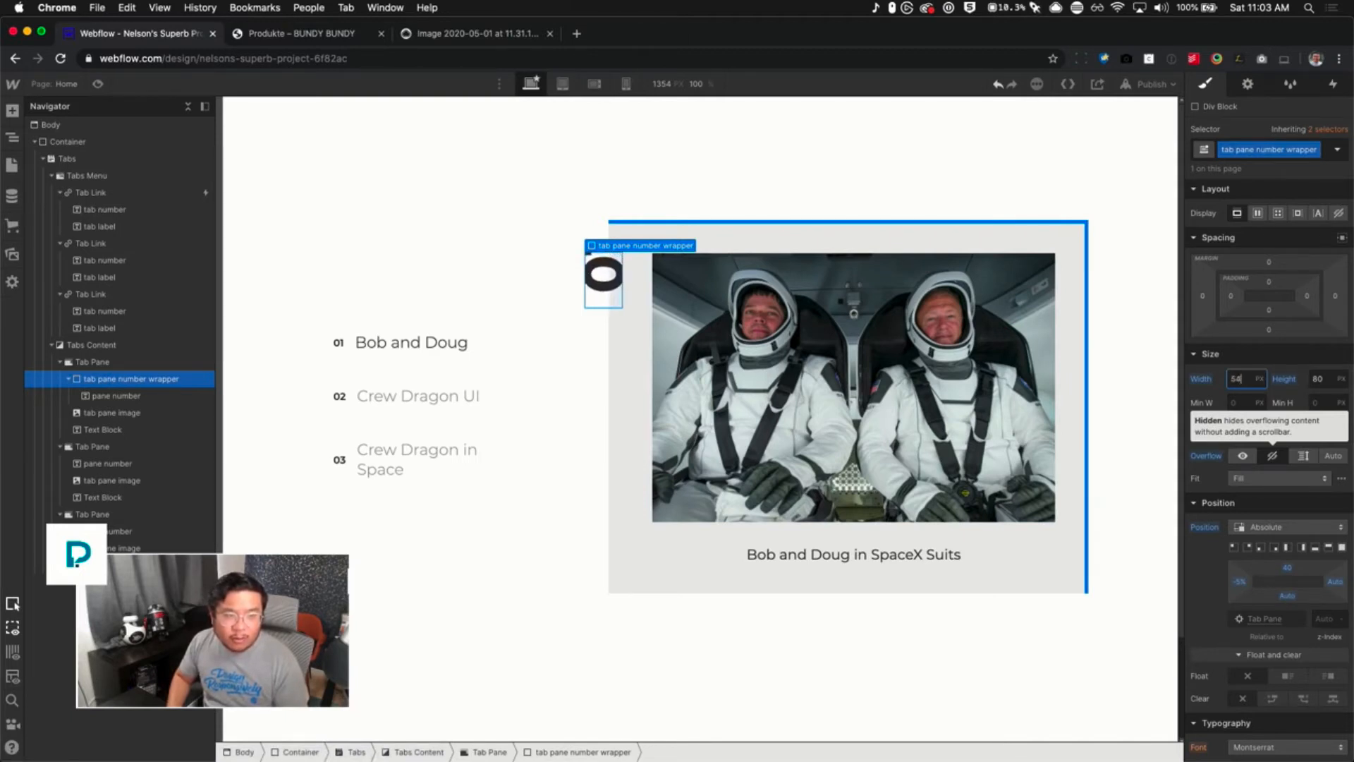
{"action": "key", "text": "Up"}
{"action": "key", "text": "Up"}
{"action": "key", "text": "Up"}
{"action": "key", "text": "Up"}
{"action": "key", "text": "Up"}
{"action": "key", "text": "Up"}
{"action": "key", "text": "Up"}
{"action": "key", "text": "Up"}
{"action": "key", "text": "Up"}
{"action": "key", "text": "Up"}
{"action": "key", "text": "Up"}
{"action": "key", "text": "Up"}
{"action": "key", "text": "Up"}
{"action": "key", "text": "Up"}
{"action": "key", "text": "Up"}
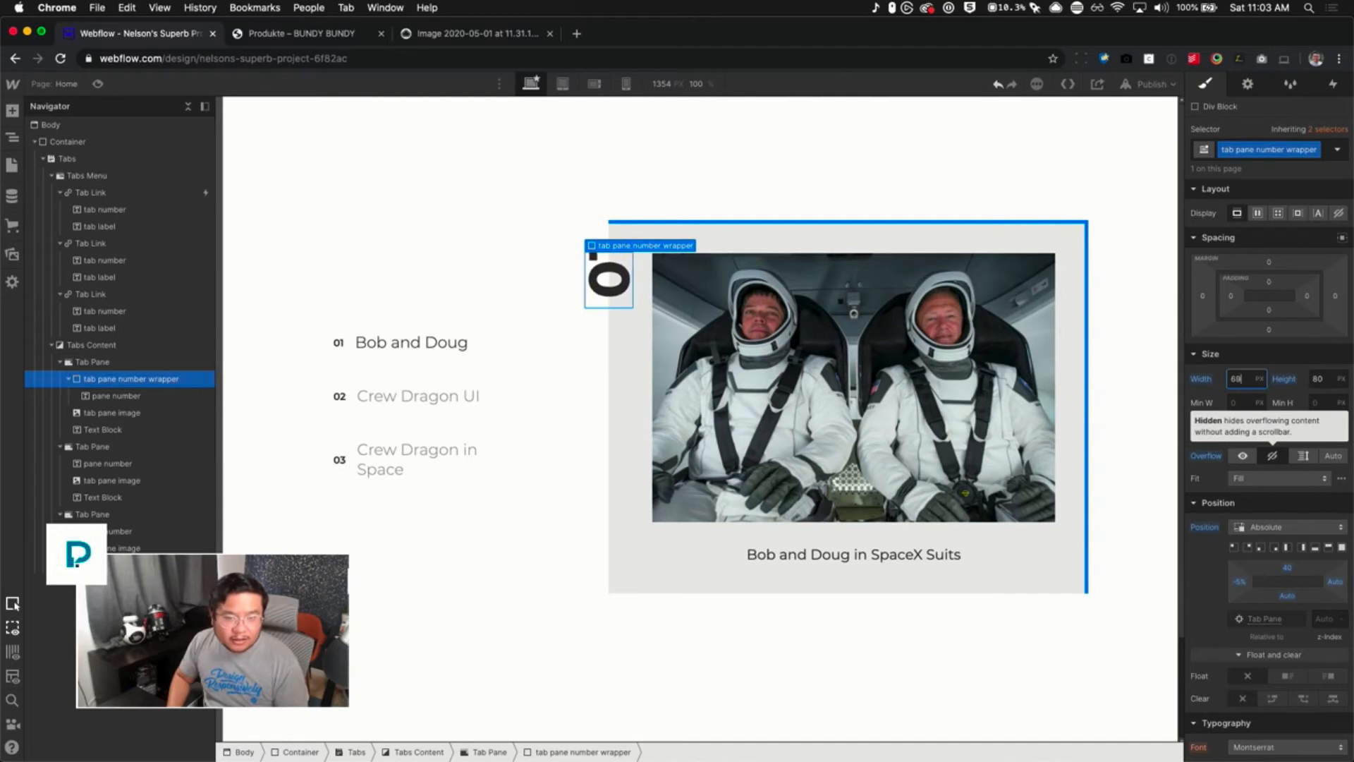
{"action": "key", "text": "Down"}
{"action": "key", "text": "Down"}
{"action": "key", "text": "Down"}
{"action": "key", "text": "Down"}
{"action": "key", "text": "Down"}
{"action": "key", "text": "Down"}
{"action": "key", "text": "Down"}
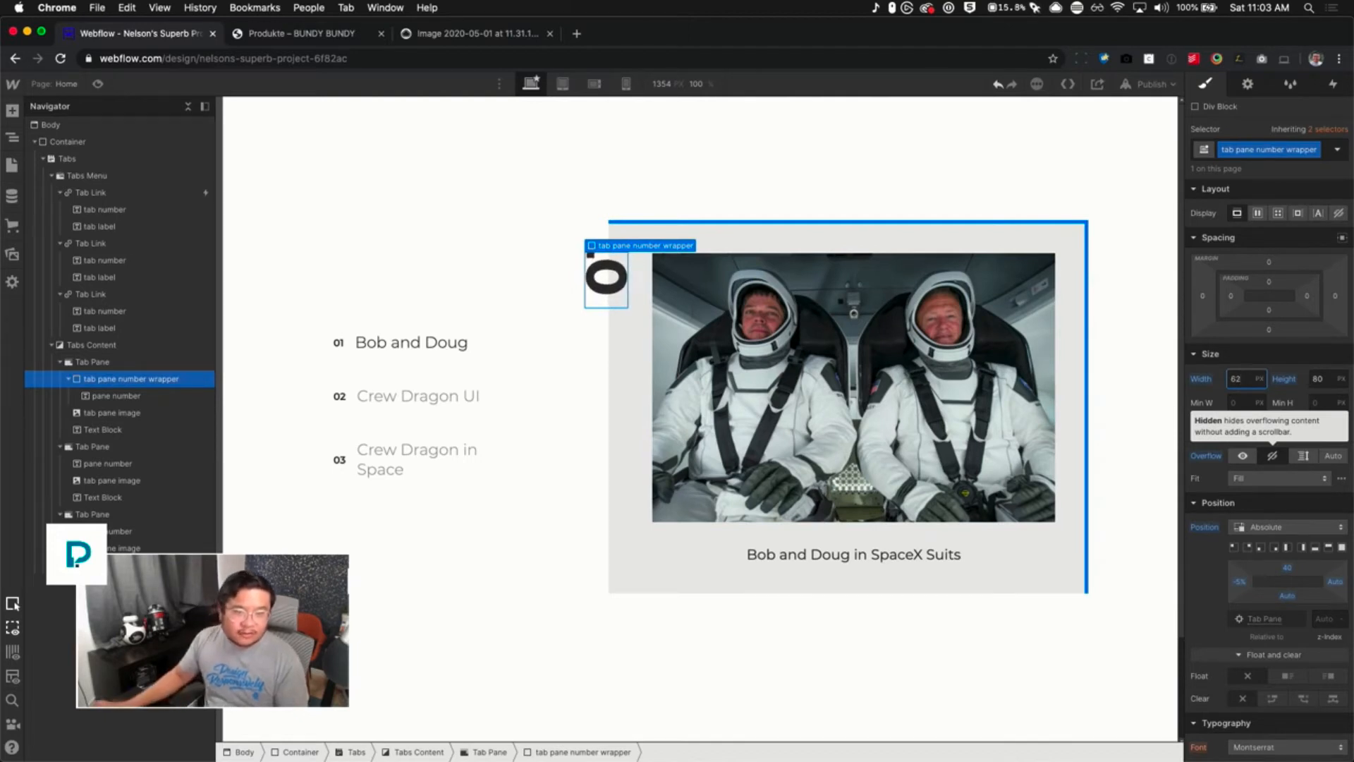
Position the pane number absolutely, anchored to the top left of its wrapper
{"action": "left_click", "coordinate": [116, 396]}
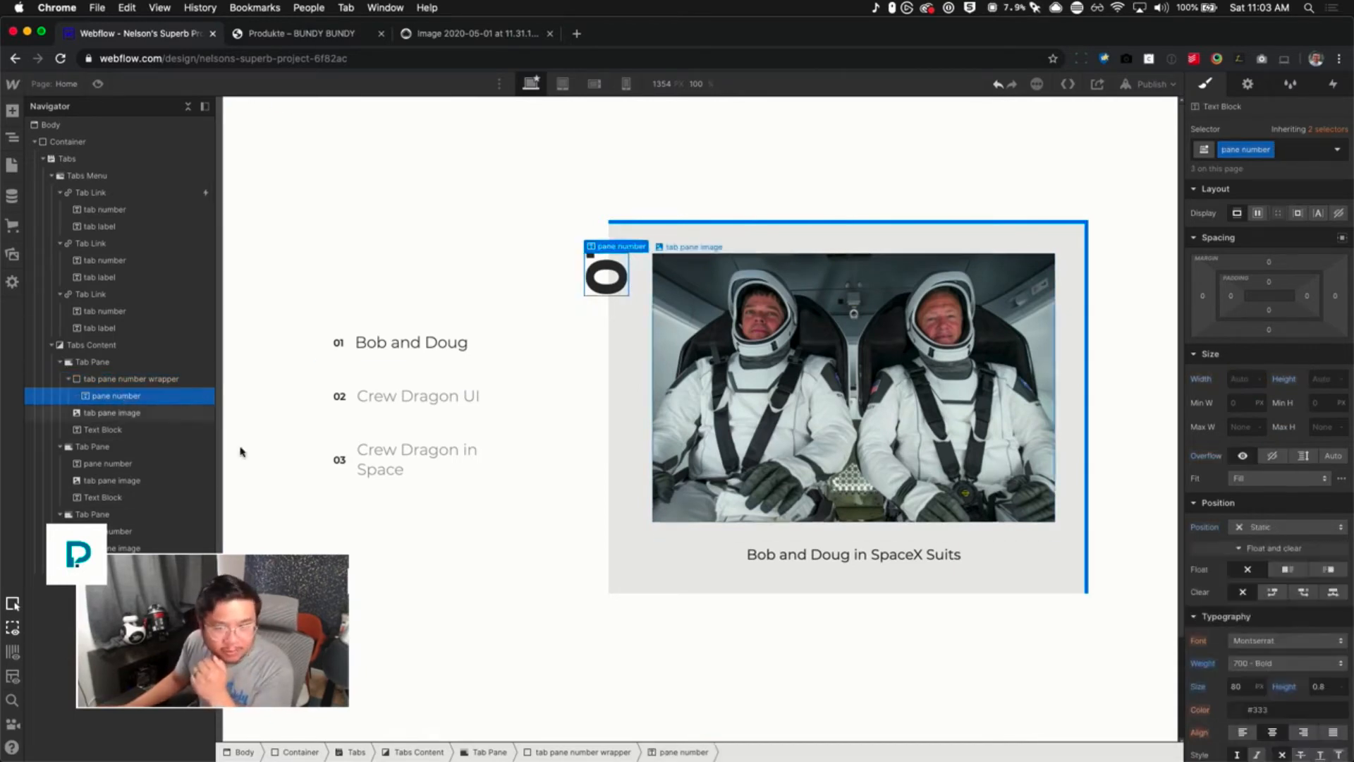
{"action": "left_click", "coordinate": [1254, 529]}
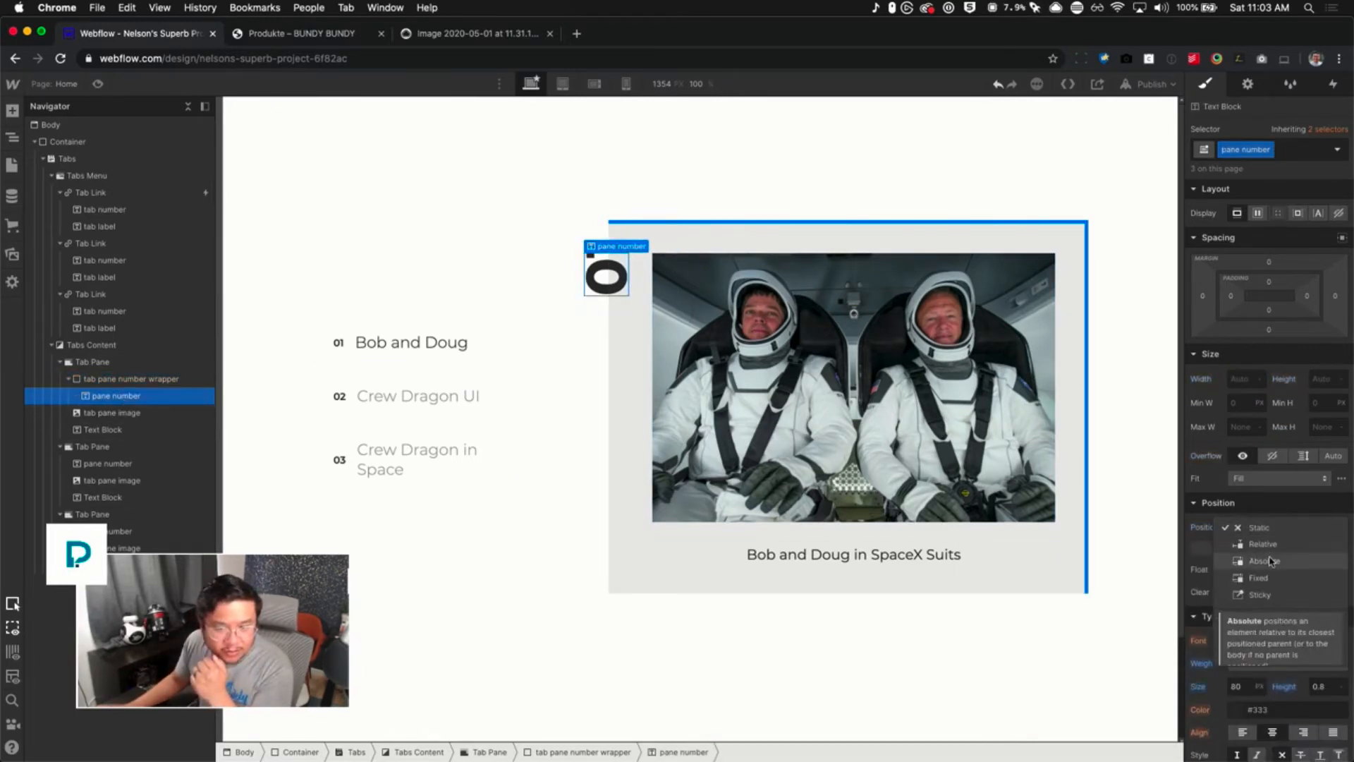
{"action": "left_click", "coordinate": [1270, 560]}
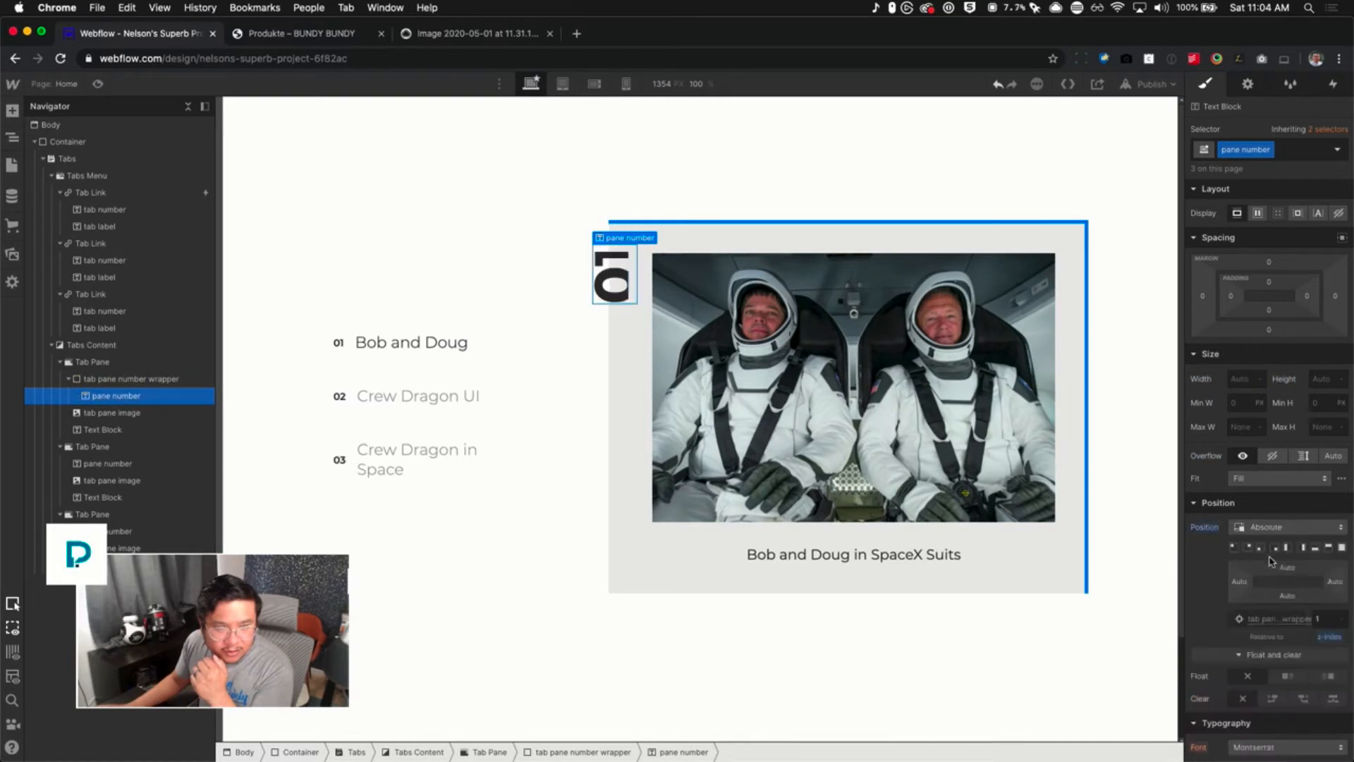
{"action": "left_click", "coordinate": [1235, 548]}
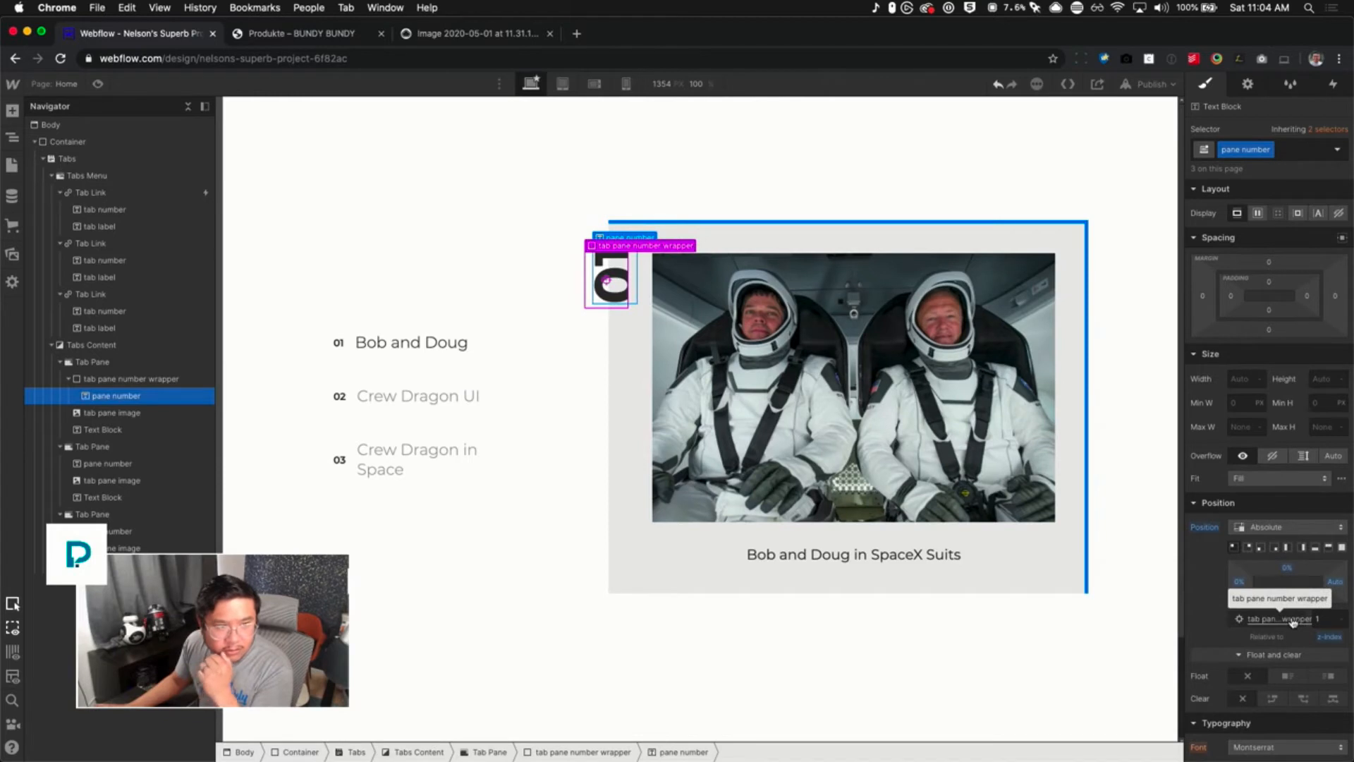
Set the tab pane number wrapper's width to 80 px
{"action": "left_click", "coordinate": [169, 380]}
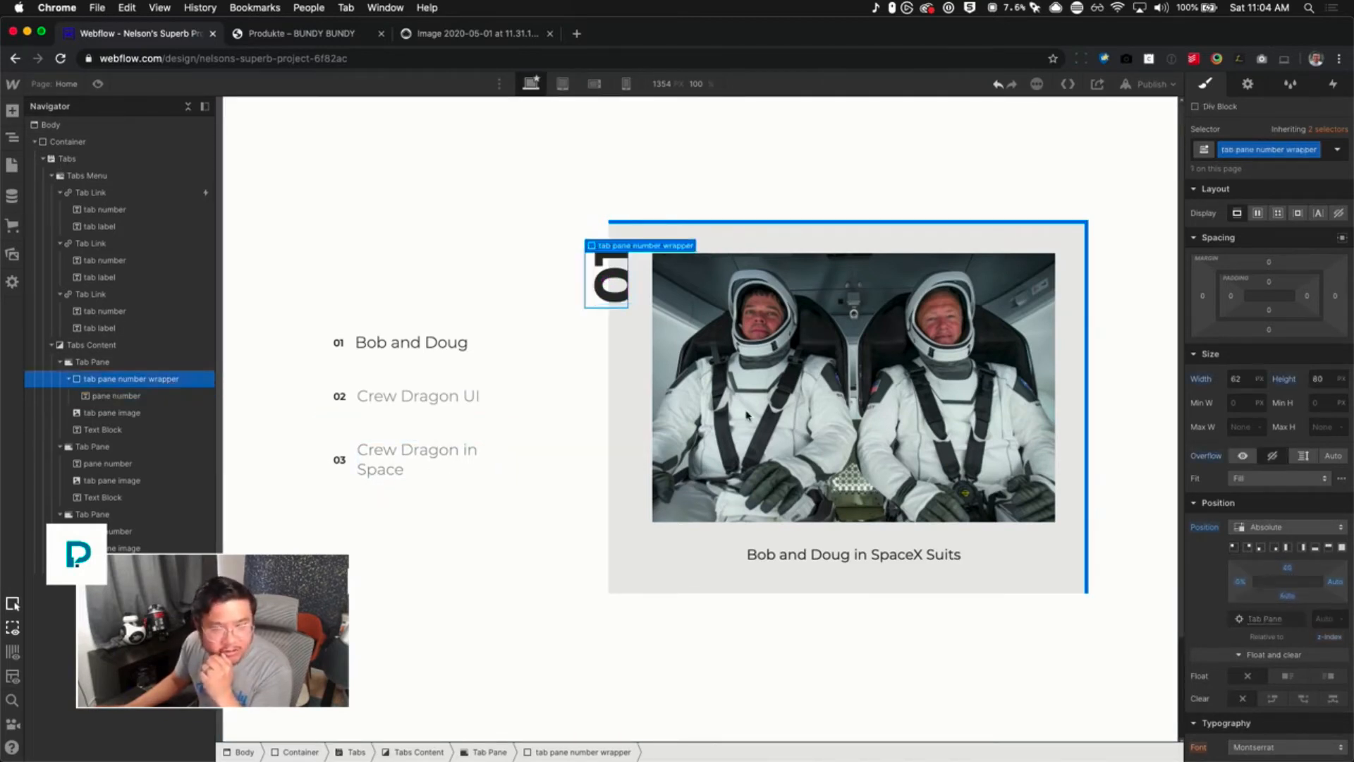
{"action": "left_click", "coordinate": [1241, 379]}
{"action": "type", "text": "80"}
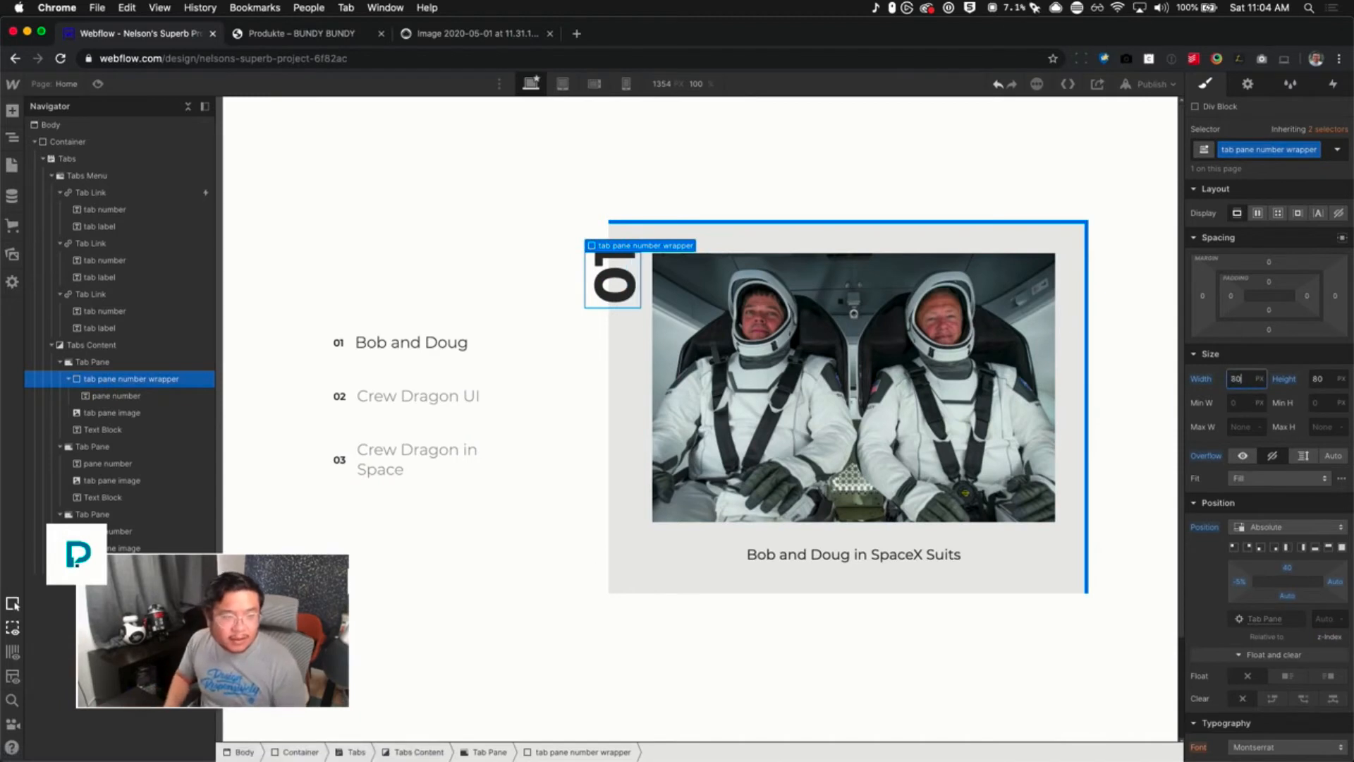
{"action": "key", "text": "Tab"}
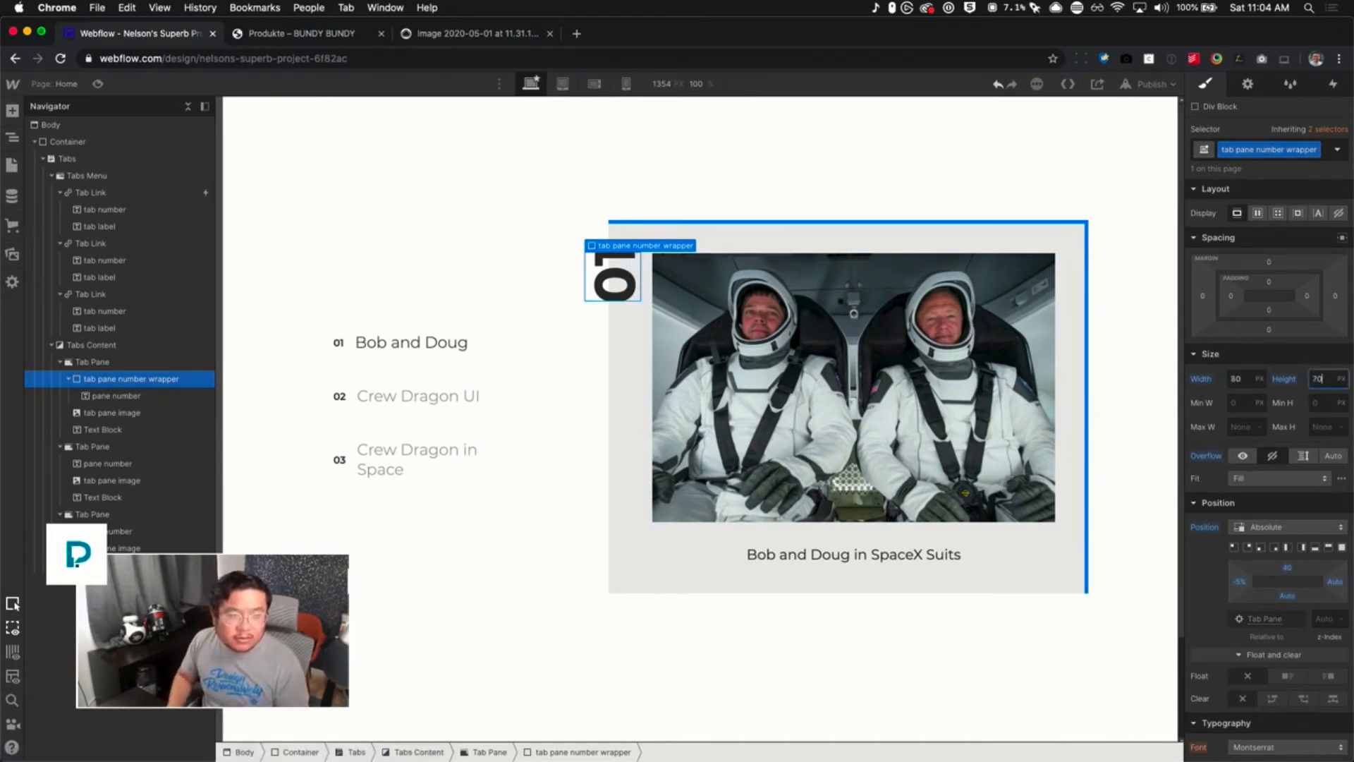
Test how the number is revealed by stepping the wrapper's width up and down from 10 px, ending at 80 px
{"action": "left_click", "coordinate": [1238, 378]}
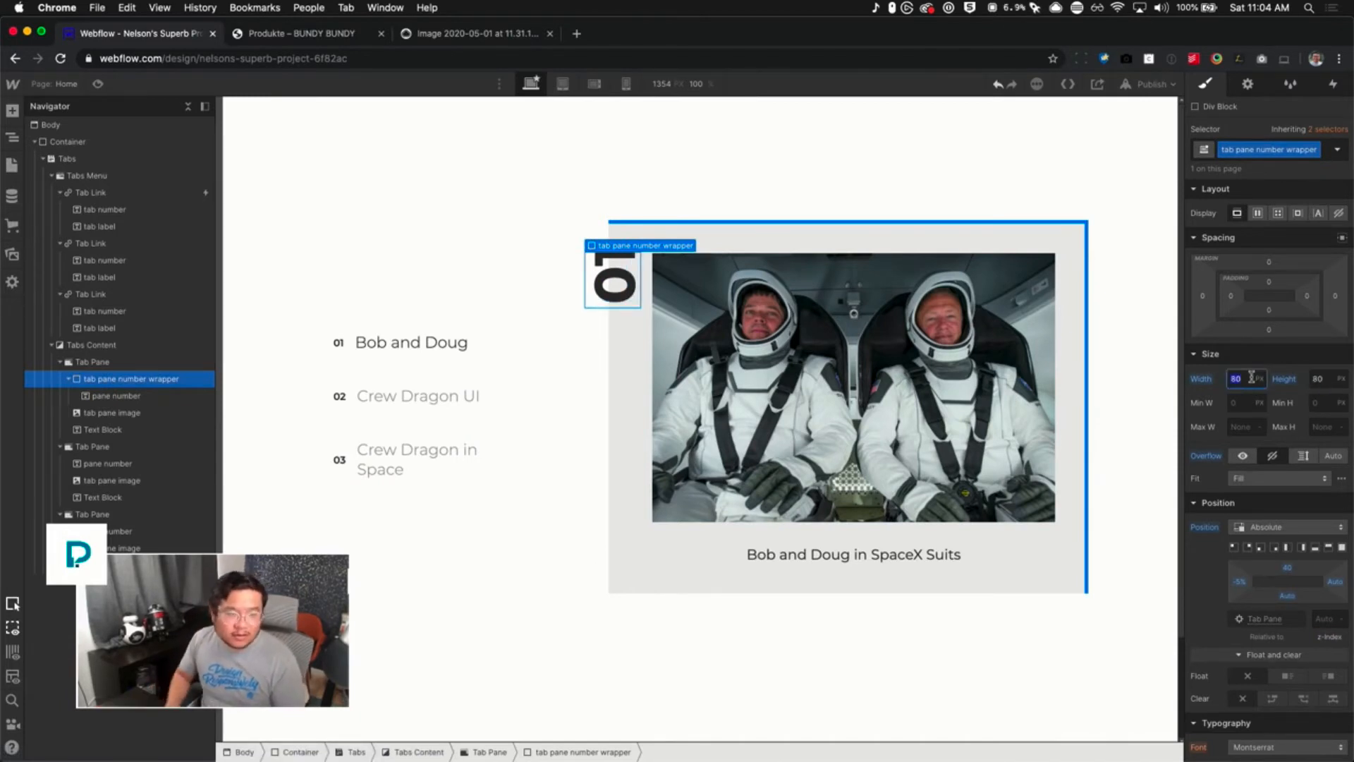
{"action": "type", "text": "30"}
{"action": "key", "text": "BackSpace"}
{"action": "key", "text": "BackSpace"}
{"action": "type", "text": "10"}
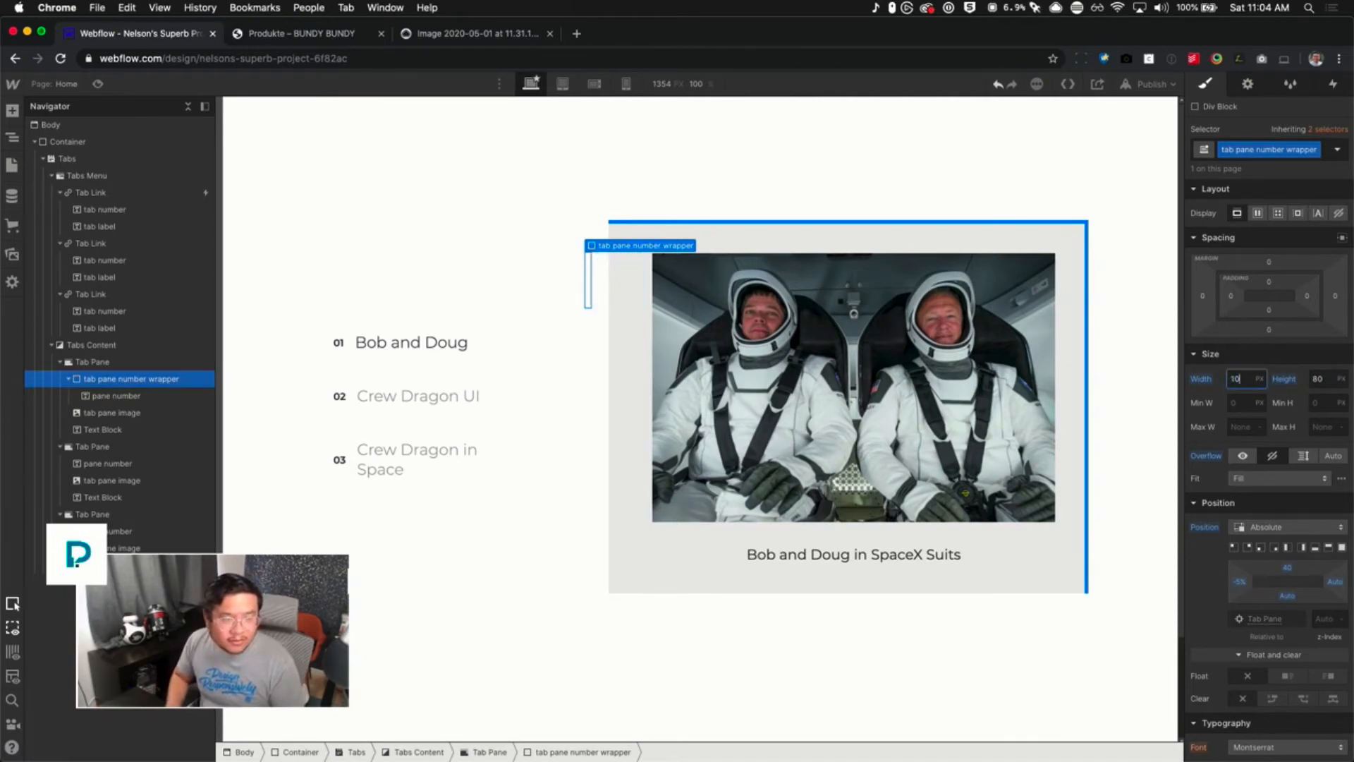
{"action": "key", "text": "shift+Up"}
{"action": "key", "text": "shift+Up"}
{"action": "key", "text": "shift+Up"}
{"action": "key", "text": "shift+Up"}
{"action": "key", "text": "shift+Up"}
{"action": "key", "text": "shift+Up"}
{"action": "key", "text": "shift+Up"}
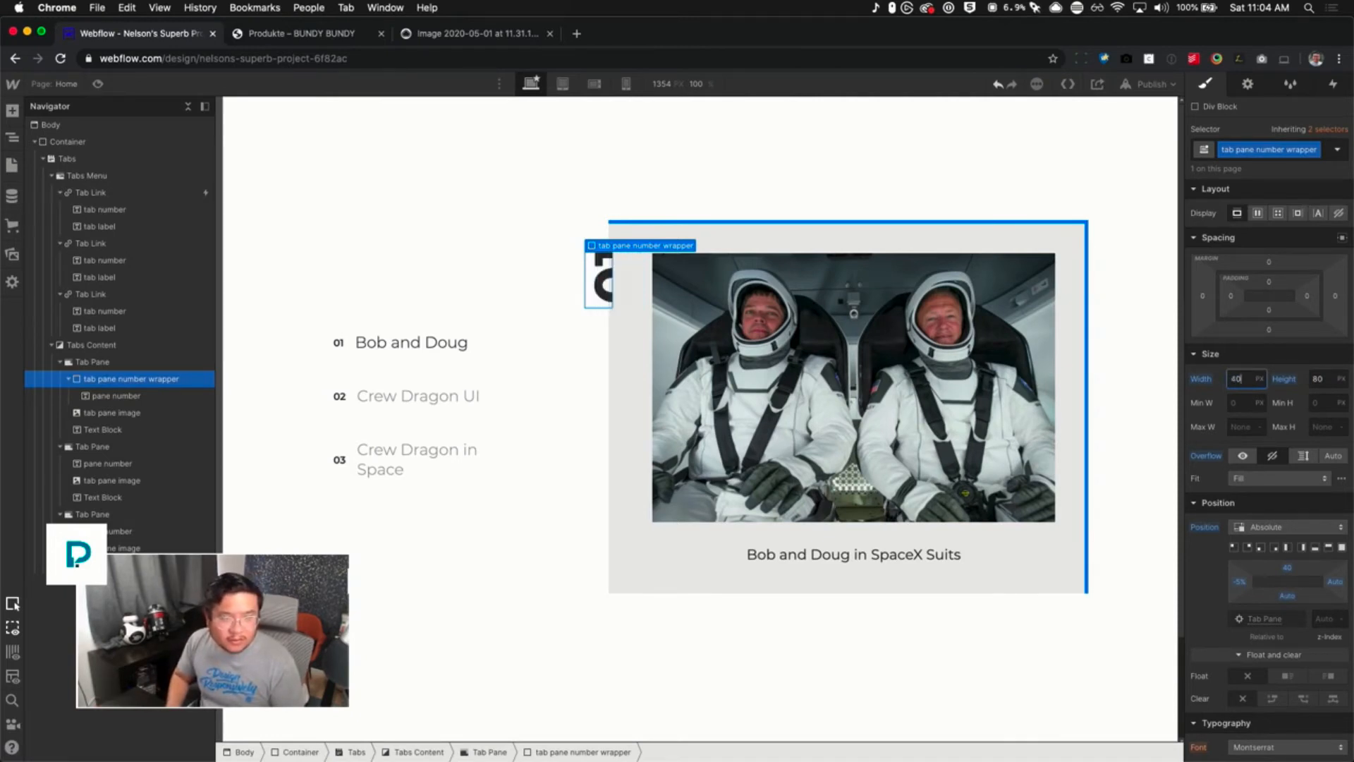
{"action": "key", "text": "shift+Down"}
{"action": "key", "text": "shift+Down"}
{"action": "key", "text": "shift+Down"}
{"action": "key", "text": "shift+Down"}
{"action": "key", "text": "shift+Down"}
{"action": "key", "text": "shift+Down"}
{"action": "key", "text": "shift+Down"}
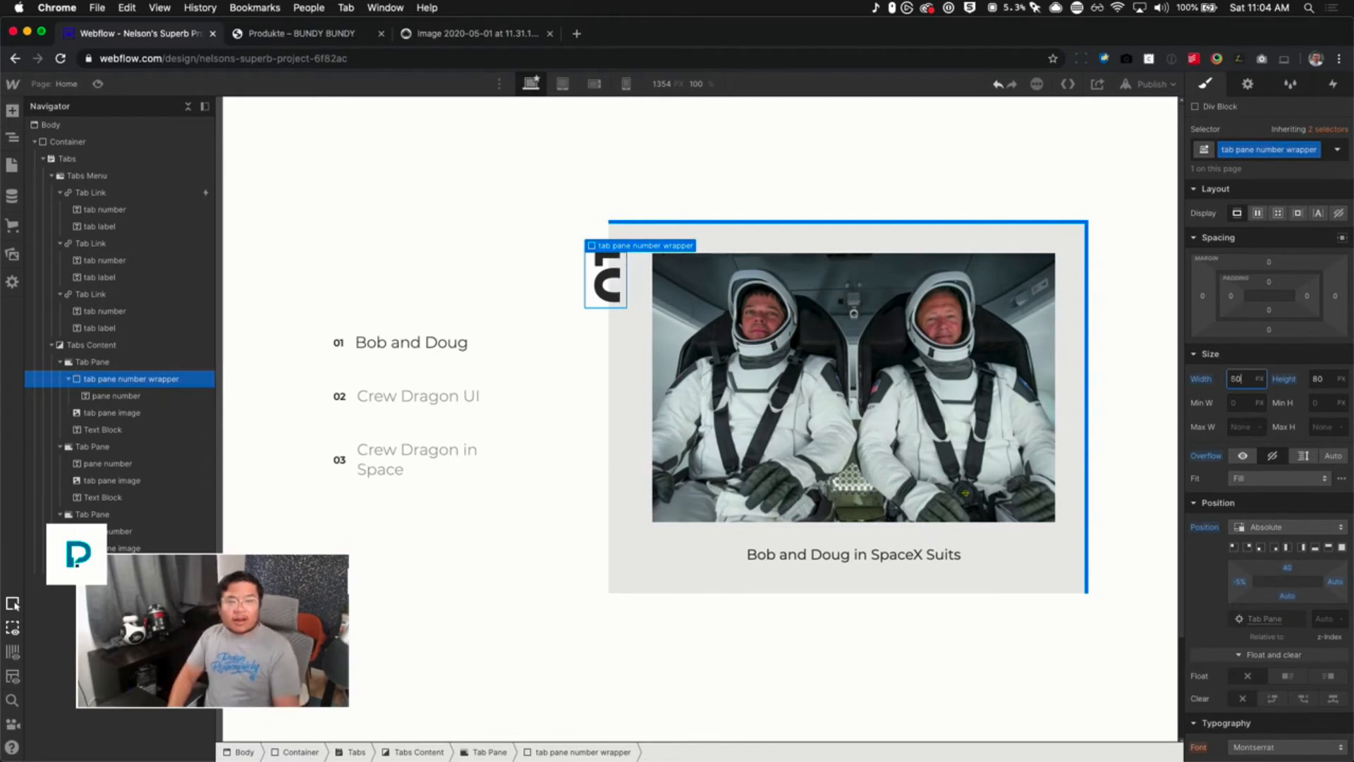
{"action": "key", "text": "shift+Up"}
{"action": "key", "text": "shift+Up"}
{"action": "key", "text": "shift+Up"}
{"action": "key", "text": "shift+Up"}
{"action": "key", "text": "shift+Up"}
{"action": "key", "text": "shift+Up"}
{"action": "key", "text": "shift+Up"}
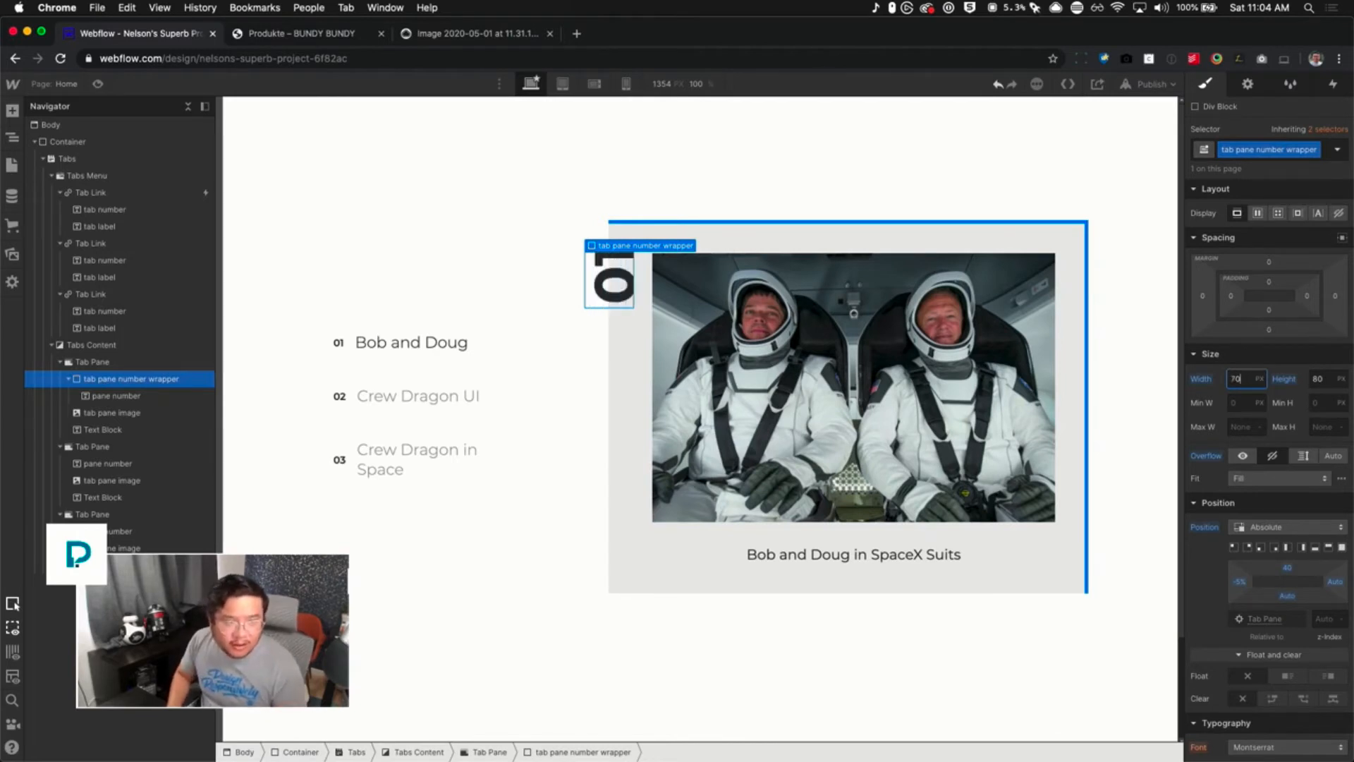
{"action": "key", "text": "shift+Down"}
{"action": "key", "text": "shift+Down"}
{"action": "key", "text": "shift+Down"}
{"action": "key", "text": "shift+Down"}
{"action": "key", "text": "shift+Down"}
{"action": "key", "text": "shift+Down"}
{"action": "key", "text": "shift+Down"}
{"action": "key", "text": "shift+Up"}
{"action": "key", "text": "shift+Up"}
{"action": "key", "text": "shift+Up"}
{"action": "key", "text": "shift+Up"}
{"action": "key", "text": "shift+Up"}
{"action": "key", "text": "shift+Up"}
{"action": "key", "text": "shift+Up"}
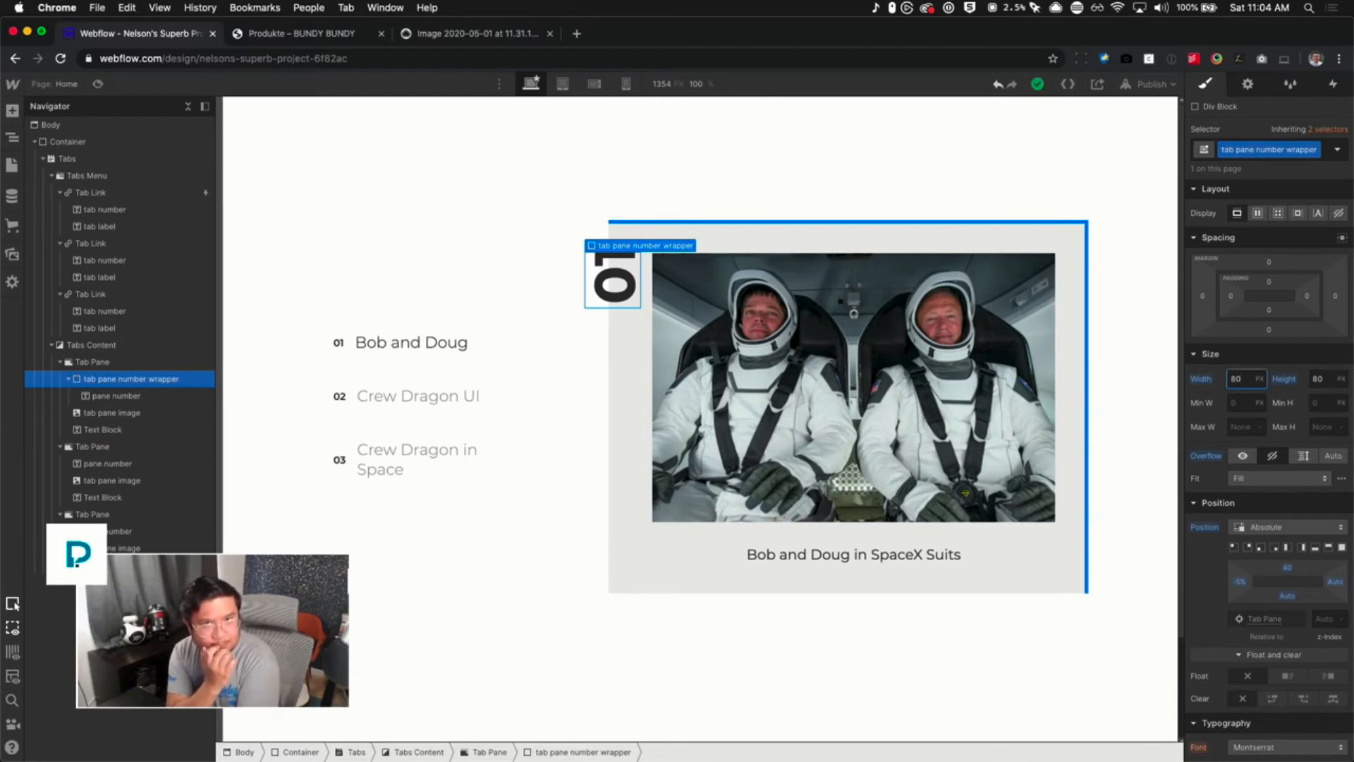
Test the number's clipping by narrowing the tab pane number wrapper to 50 px wide and returning it to 80 px
{"action": "key", "text": "BackSpace"}
{"action": "key", "text": "BackSpace"}
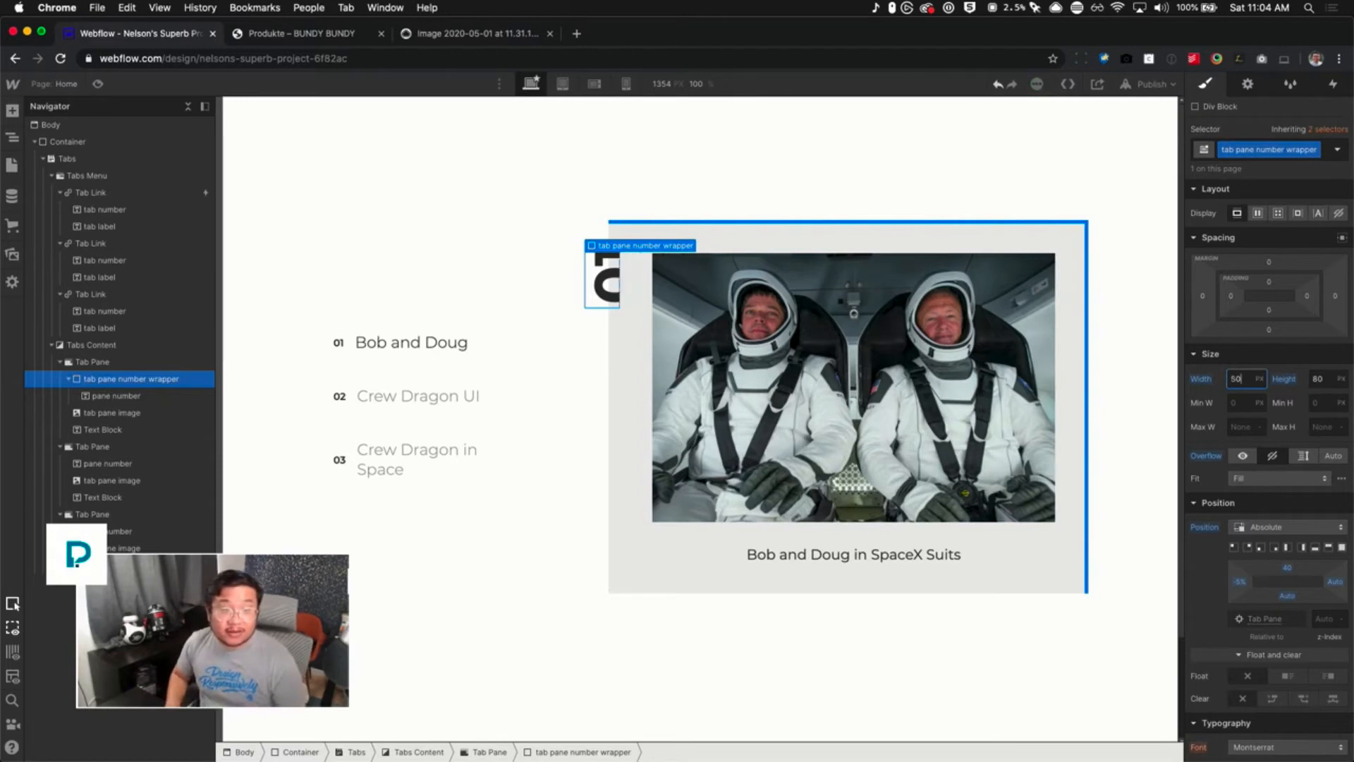
{"action": "type", "text": "70"}
{"action": "key", "text": "shift+Up"}
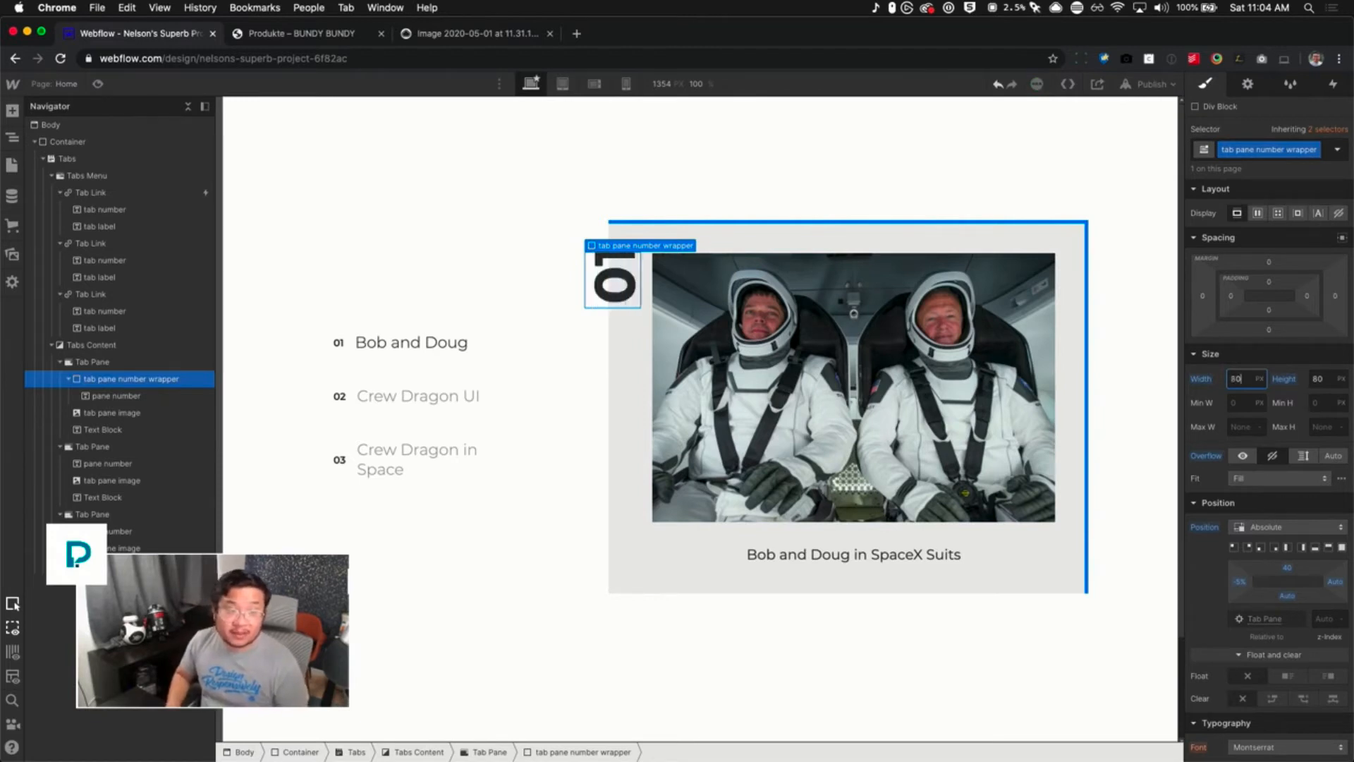
Switch to the BUNDY BUNDY products page, view the number transition for "Feel Harmony", and return to the Webflow project
{"action": "left_click", "coordinate": [291, 34]}
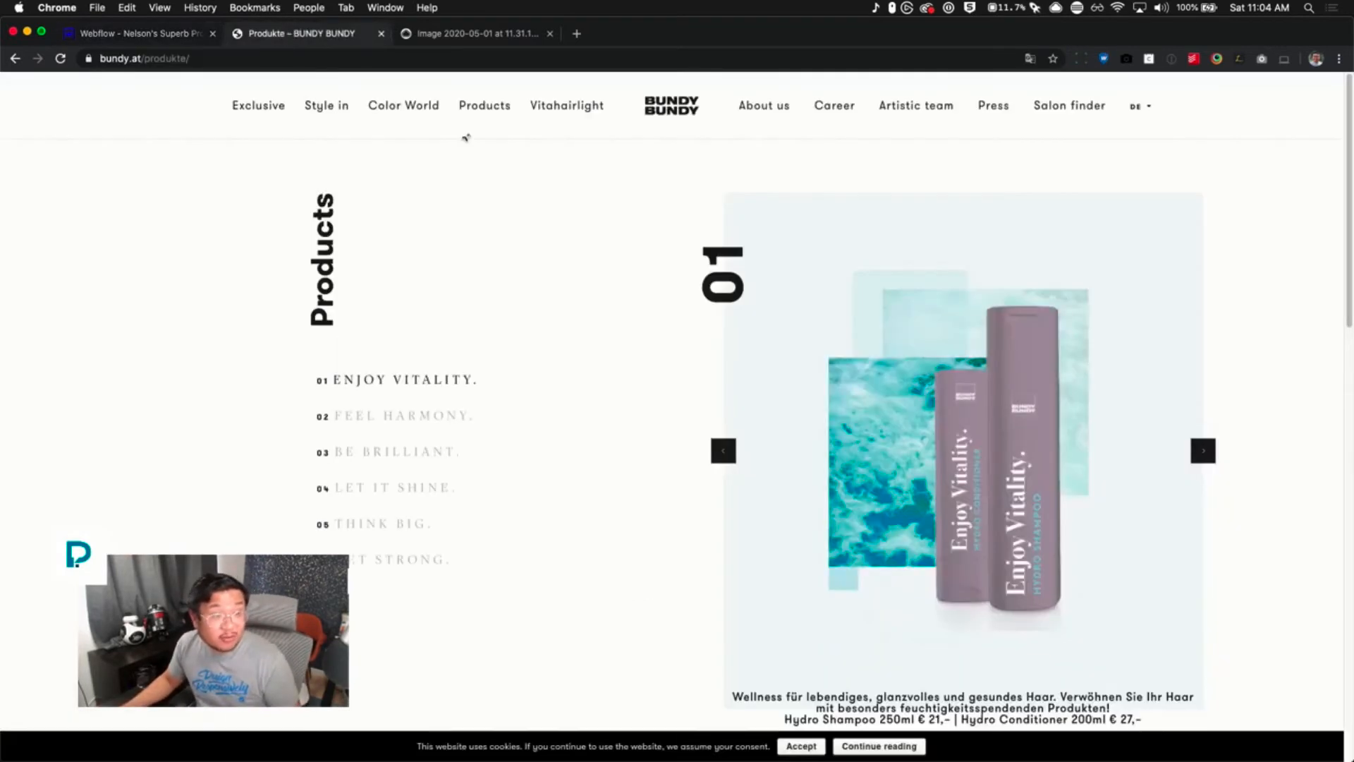
{"action": "left_click", "coordinate": [419, 414]}
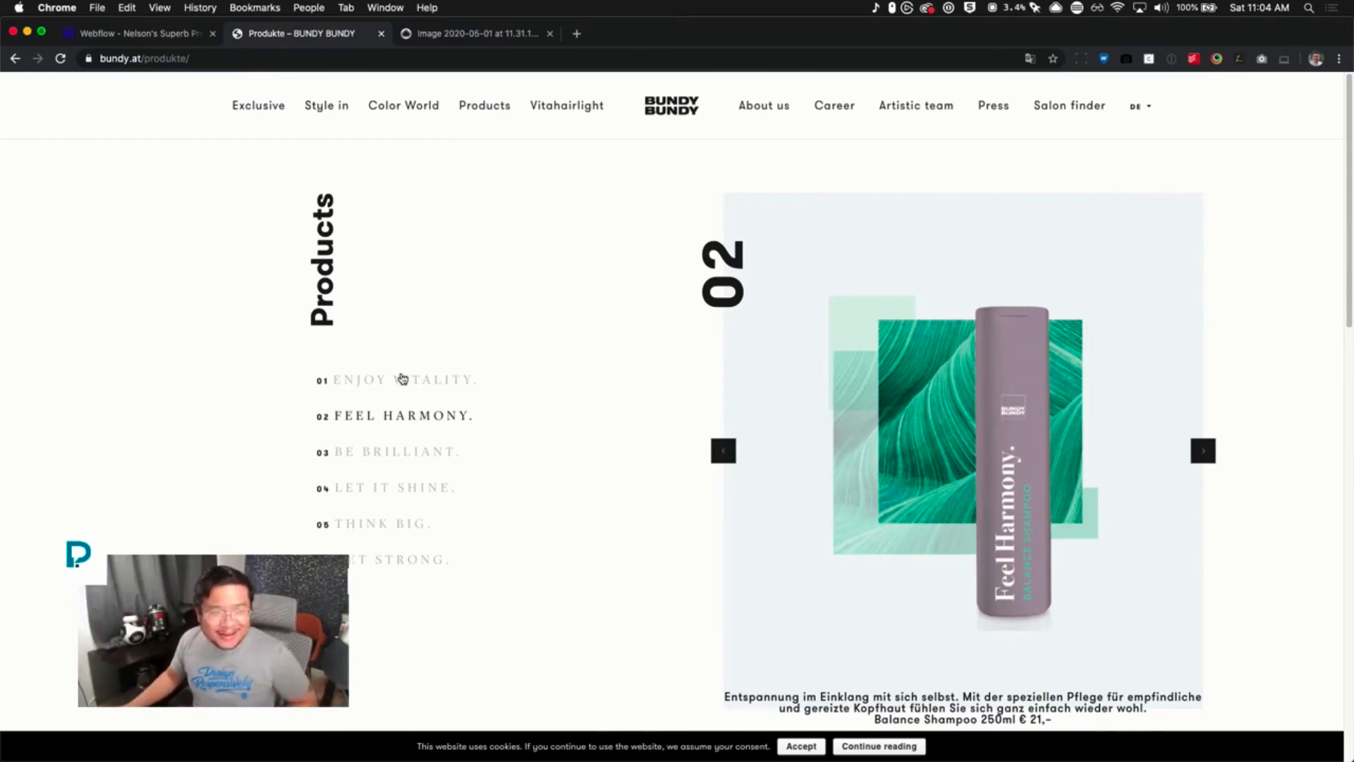
{"action": "left_click", "coordinate": [176, 39]}
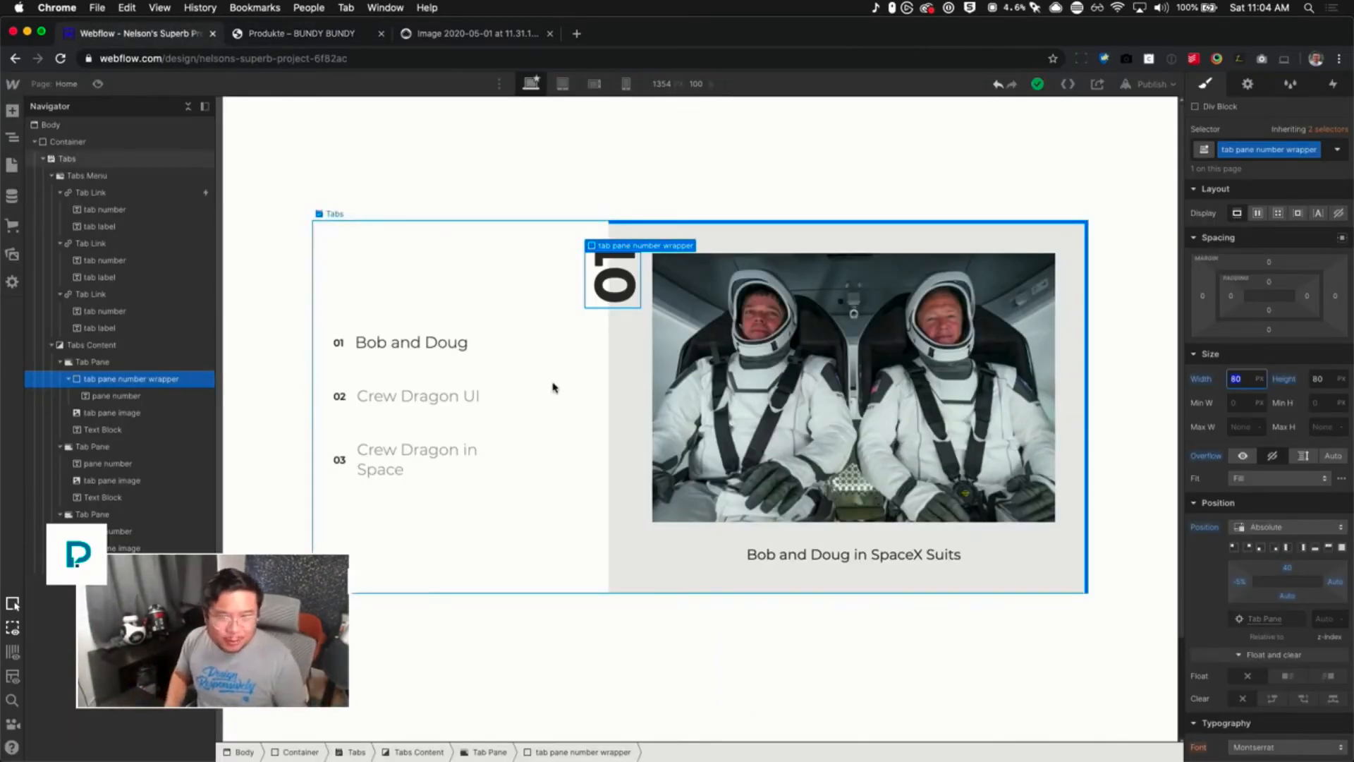
Test hiding and revealing the number by reducing the wrapper's width to 0 px and stepping it back up to 80 px
{"action": "type", "text": "10"}
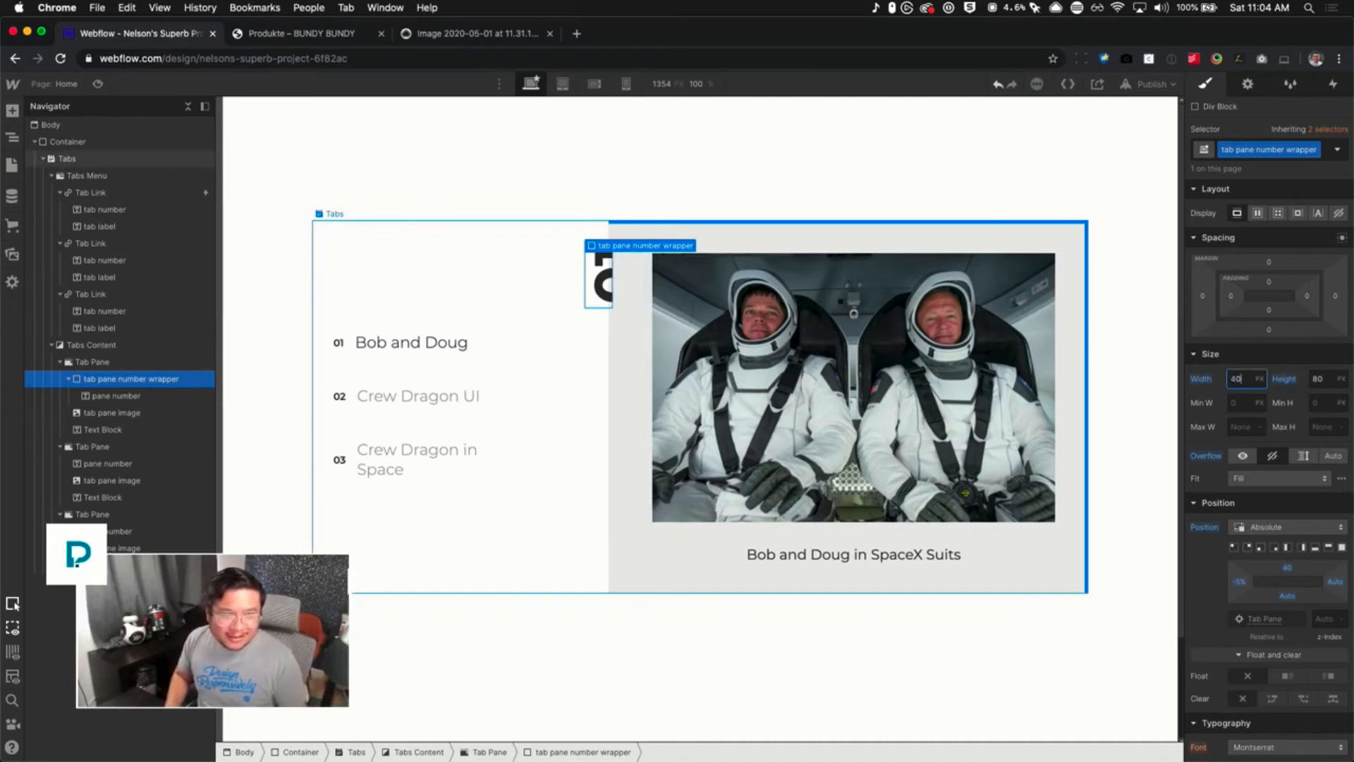
{"action": "key", "text": "shift+Down"}
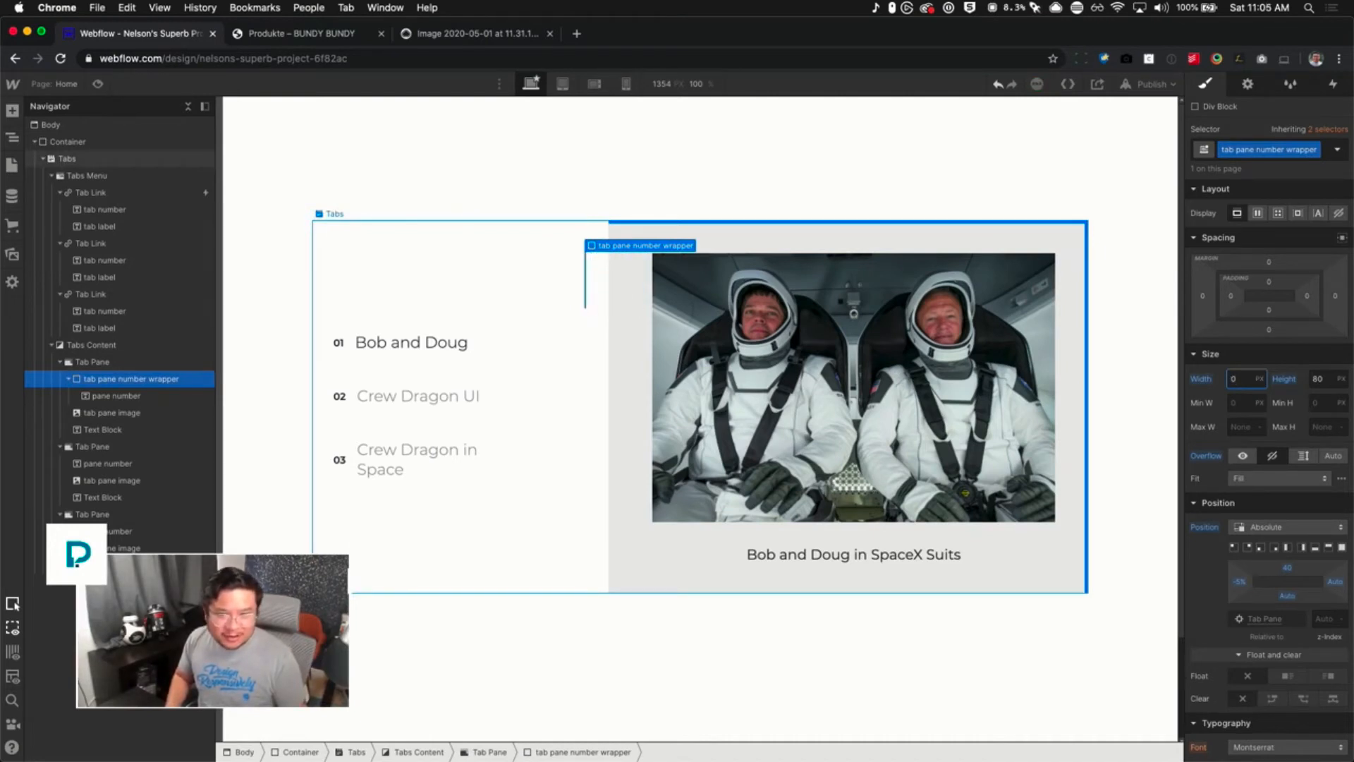
{"action": "key", "text": "shift+Up"}
{"action": "key", "text": "shift+Up"}
{"action": "key", "text": "shift+Up"}
{"action": "key", "text": "shift+Up"}
{"action": "key", "text": "shift+Up"}
{"action": "key", "text": "shift+Up"}
{"action": "key", "text": "shift+Up"}
{"action": "key", "text": "shift+Up"}
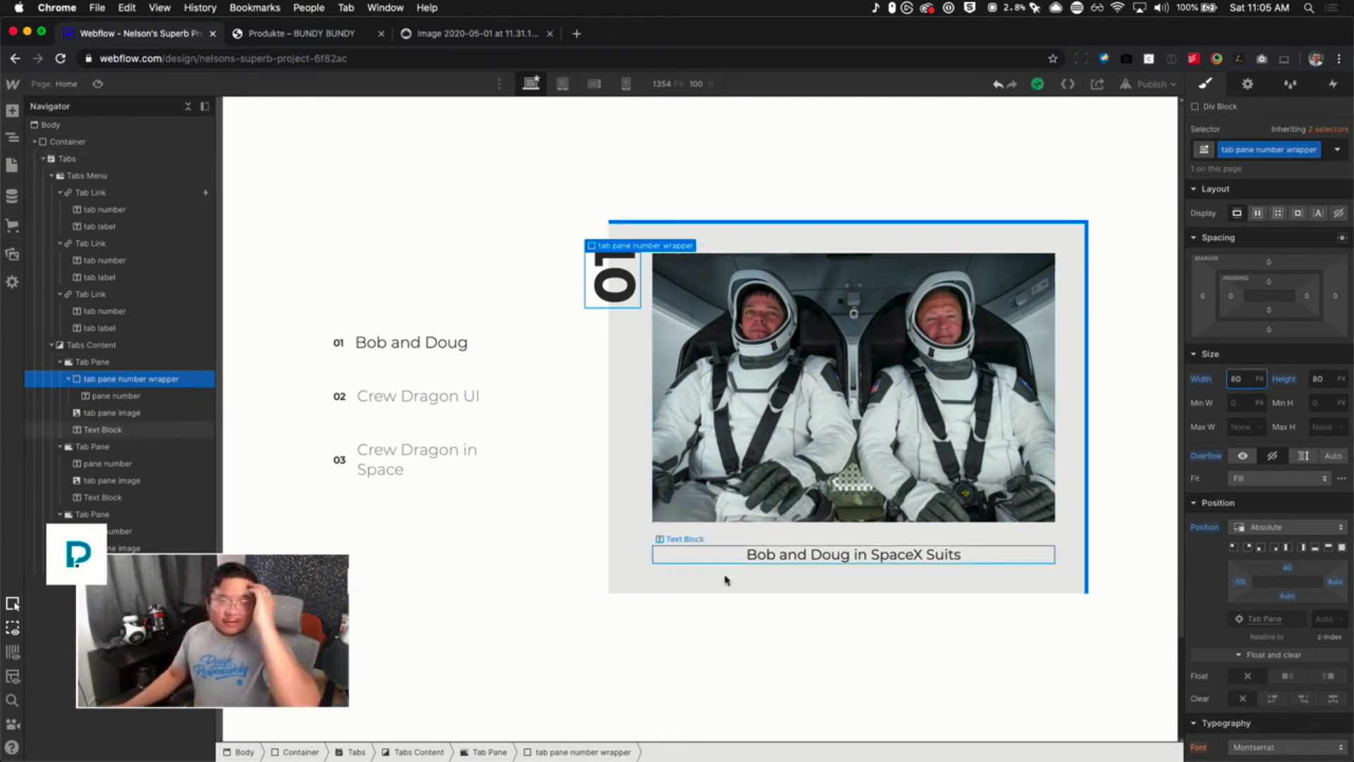
{"action": "scroll", "coordinate": [1262, 584], "scroll_direction": "down", "scroll_amount": 2}
{"action": "scroll", "coordinate": [1262, 584], "scroll_direction": "down", "scroll_amount": 10}
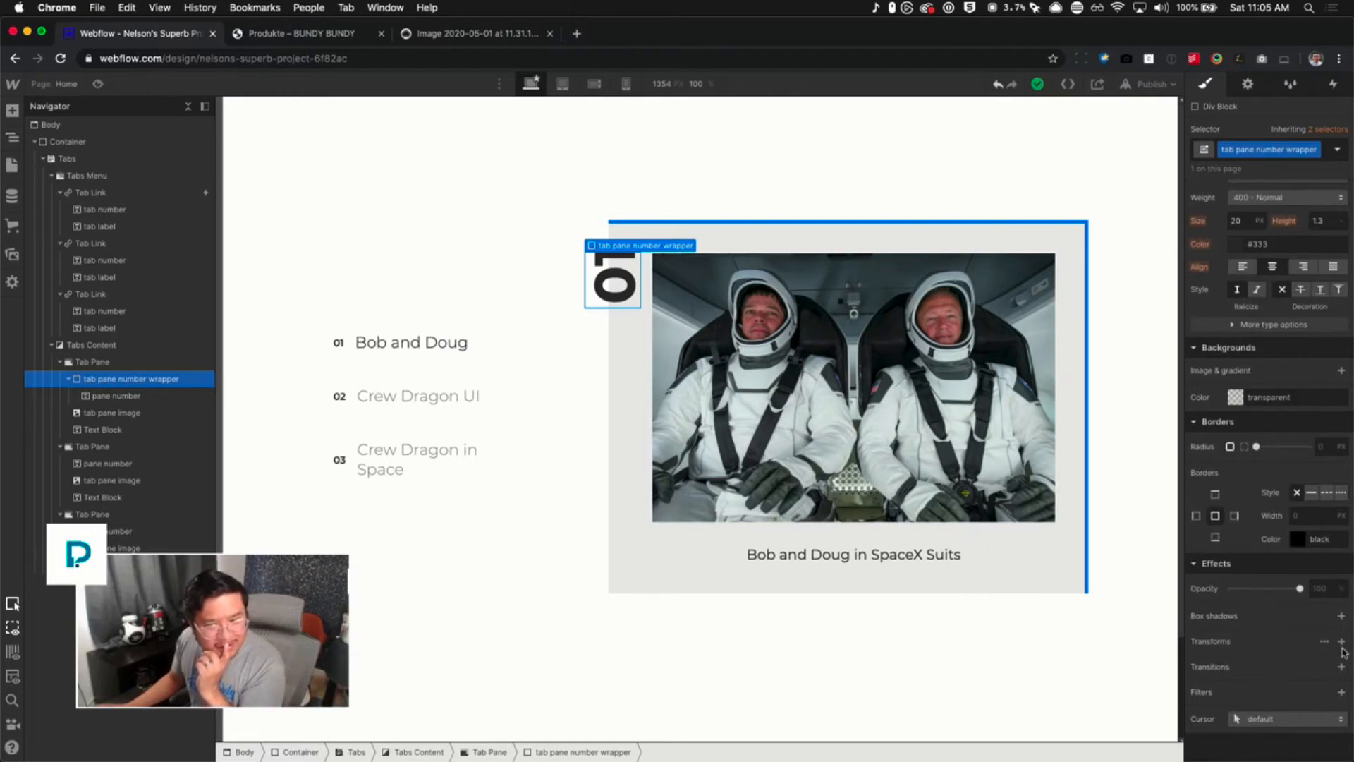
{"action": "left_click", "coordinate": [1341, 642]}
{"action": "left_click_drag", "start_coordinate": [1256, 586], "coordinate": [1267, 587]}
{"action": "left_click", "coordinate": [1268, 536]}
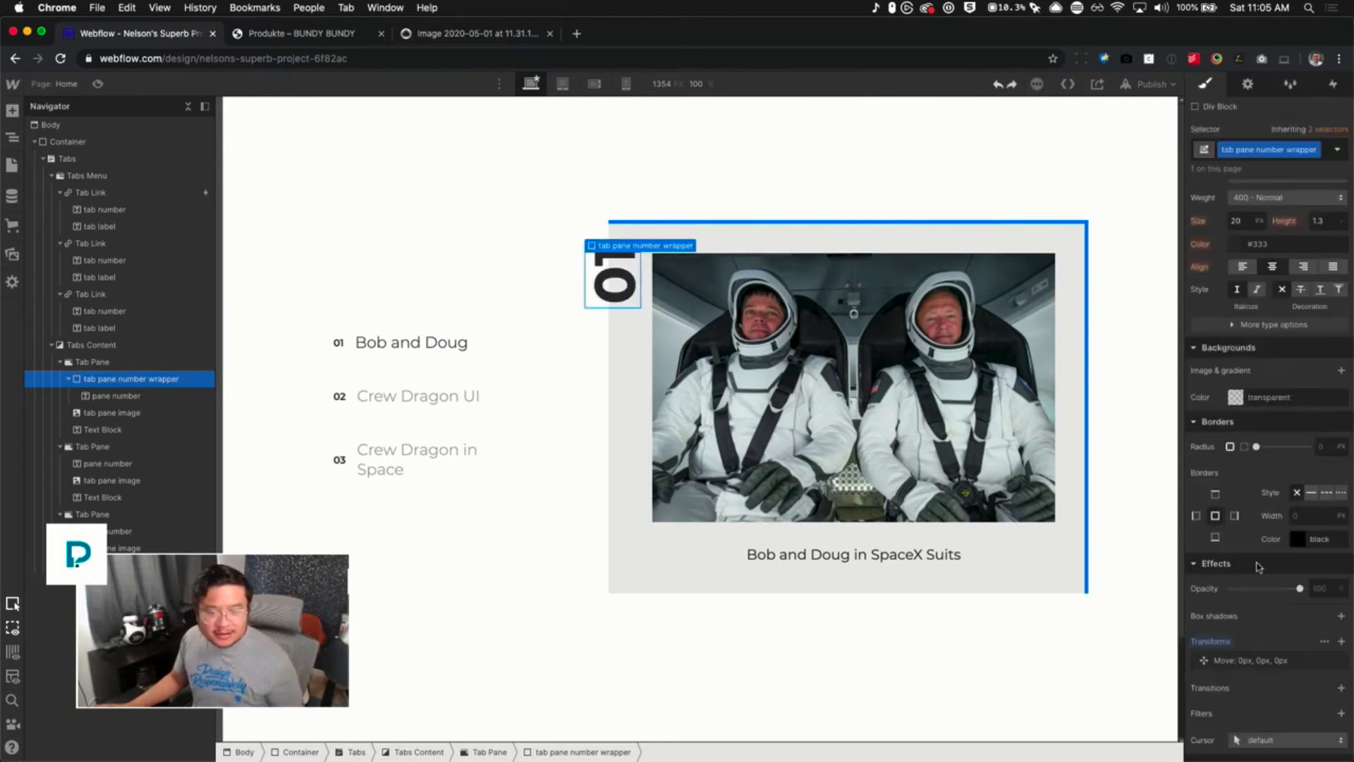
{"action": "left_click", "coordinate": [1224, 642], "text": "alt"}
Add a div block inside the tab pane number wrapper so that it wraps the first pane's number
{"action": "left_click", "coordinate": [130, 400]}
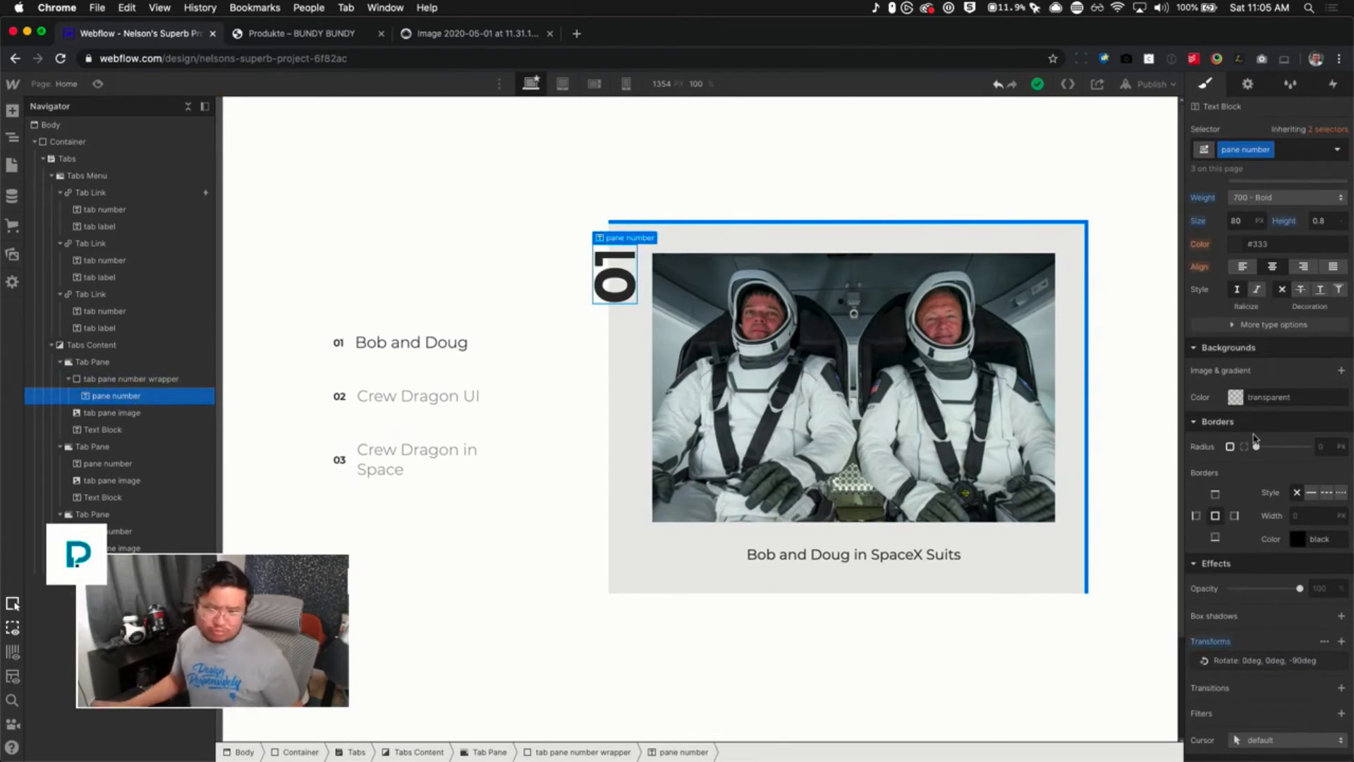
{"action": "scroll", "coordinate": [1254, 434], "scroll_direction": "up", "scroll_amount": 10}
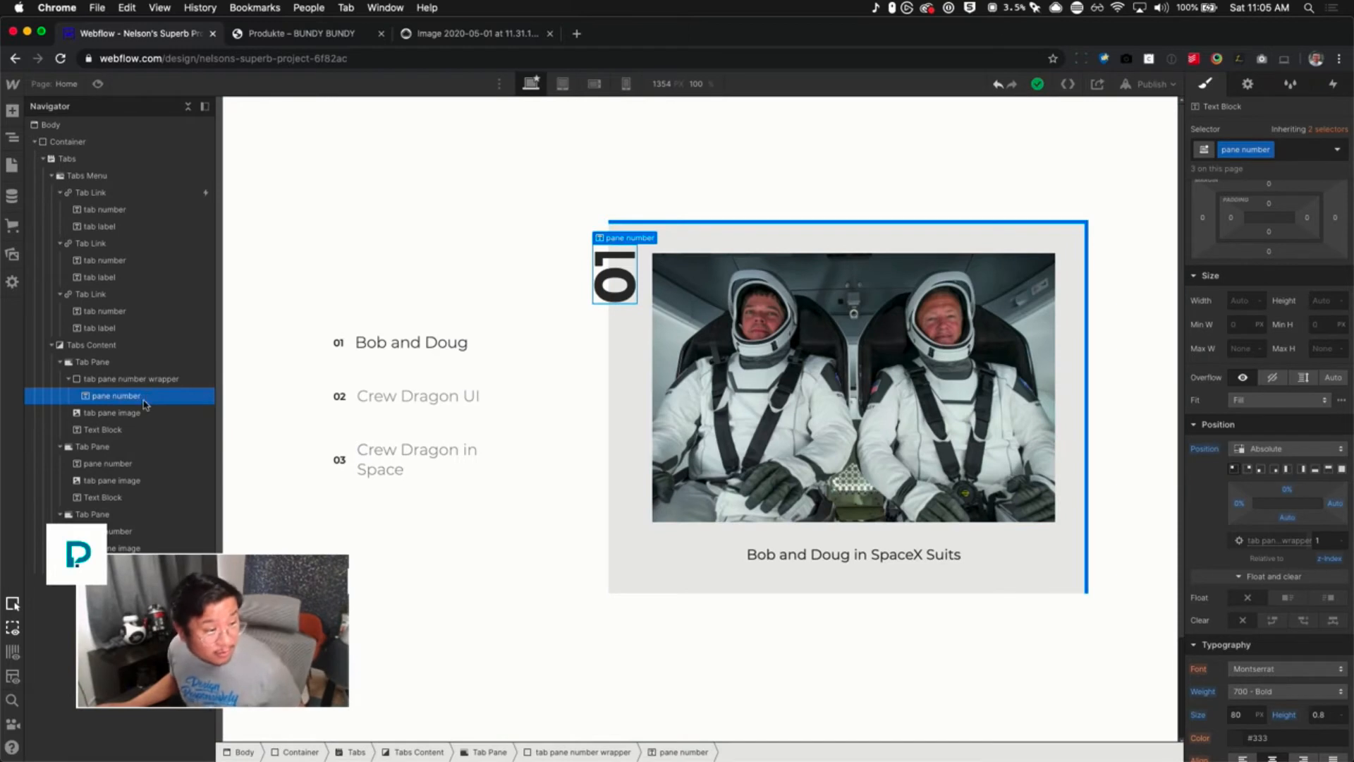
{"action": "key", "text": "a"}
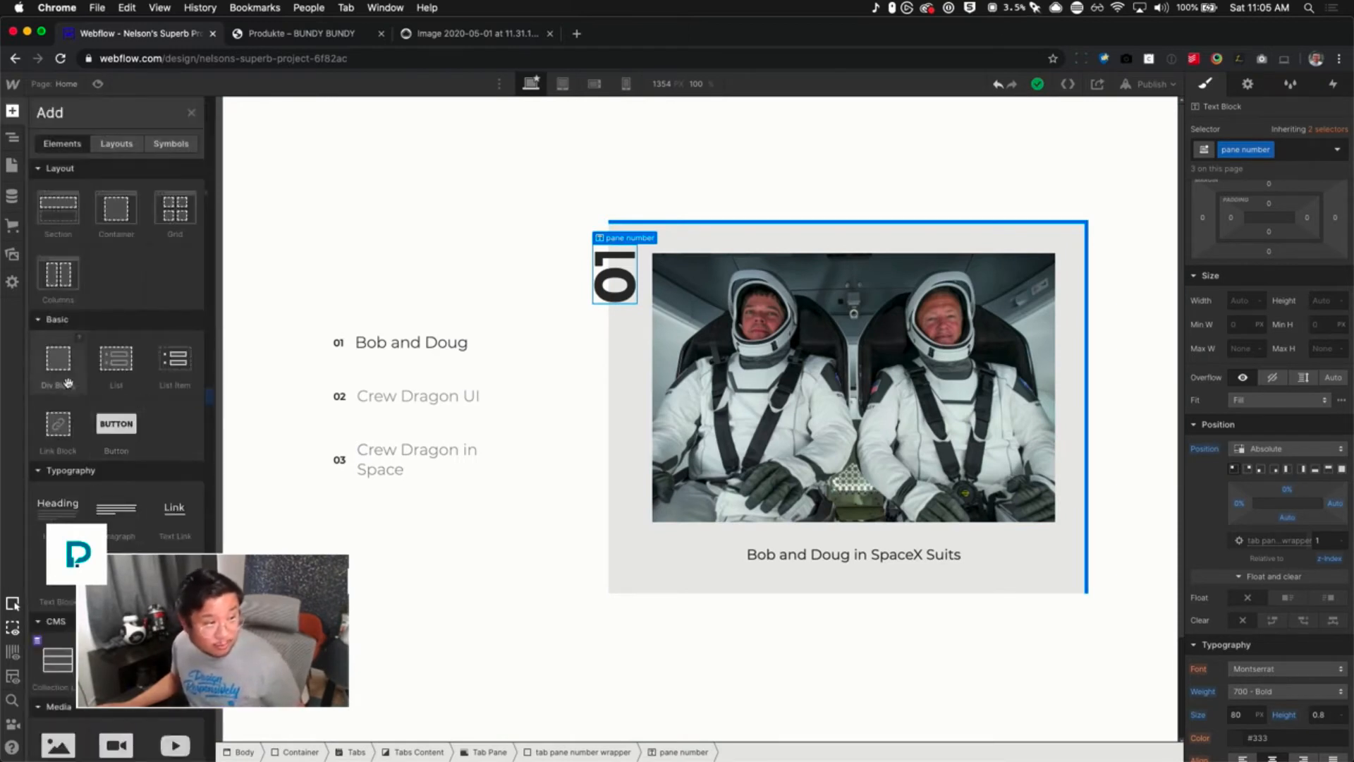
{"action": "left_click_drag", "start_coordinate": [71, 358], "coordinate": [124, 397]}
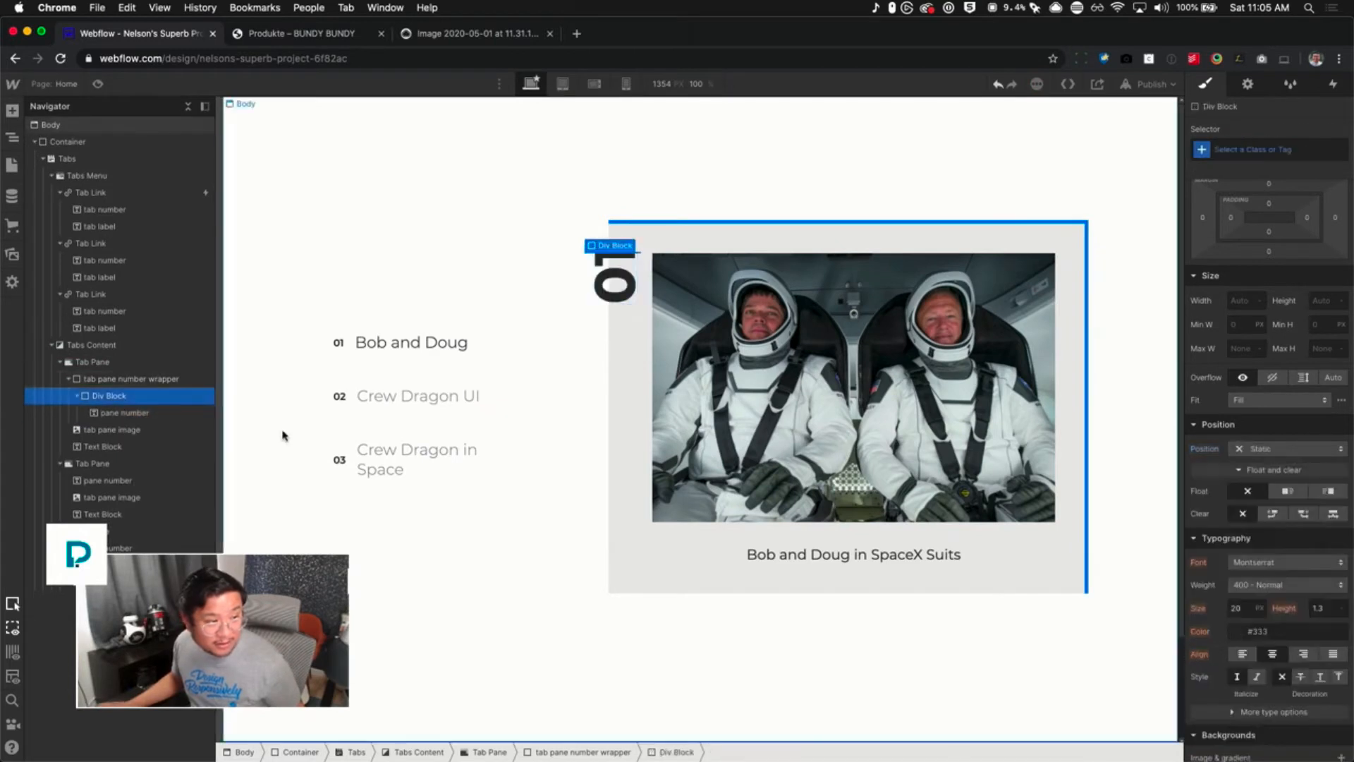
Give the new div block the class name "tab number inner wrapper"
{"action": "left_click", "coordinate": [1262, 146]}
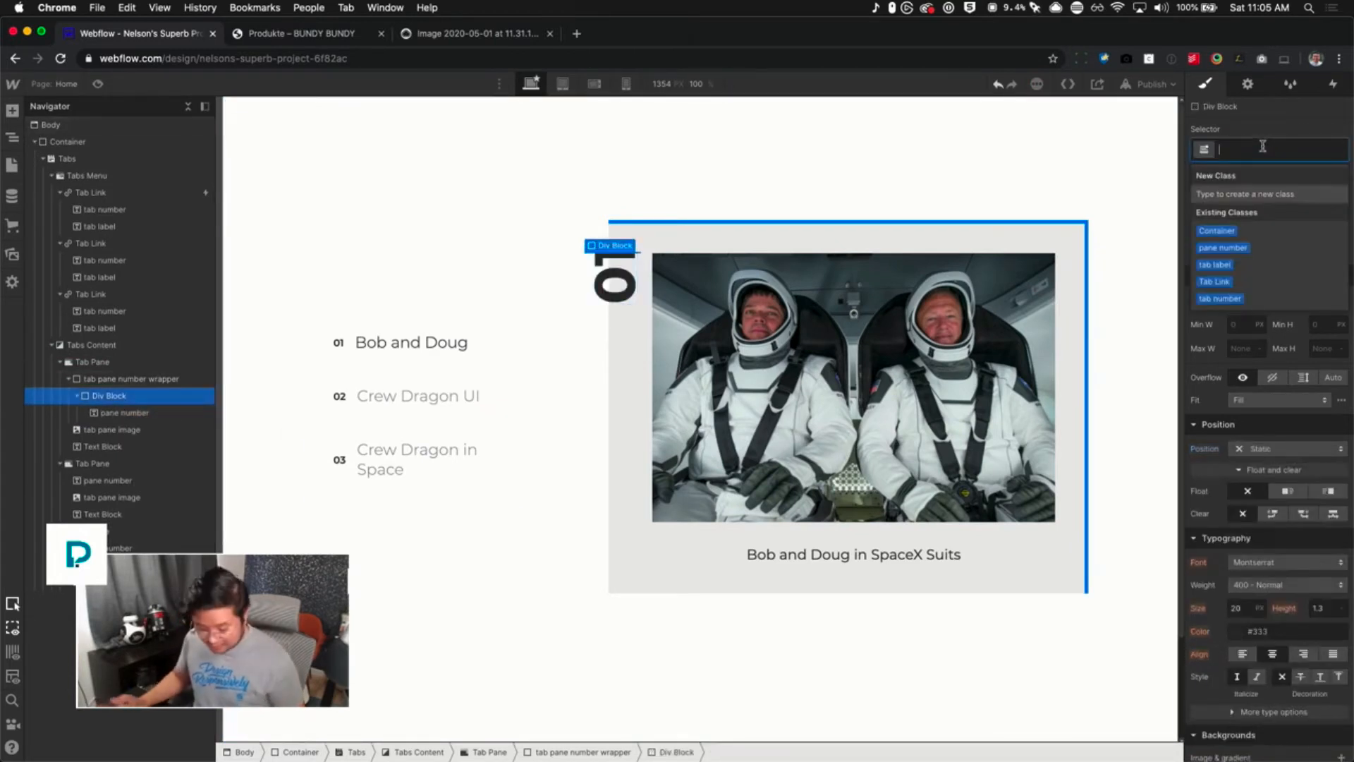
{"action": "type", "text": "tab numbe rinner werapper"}
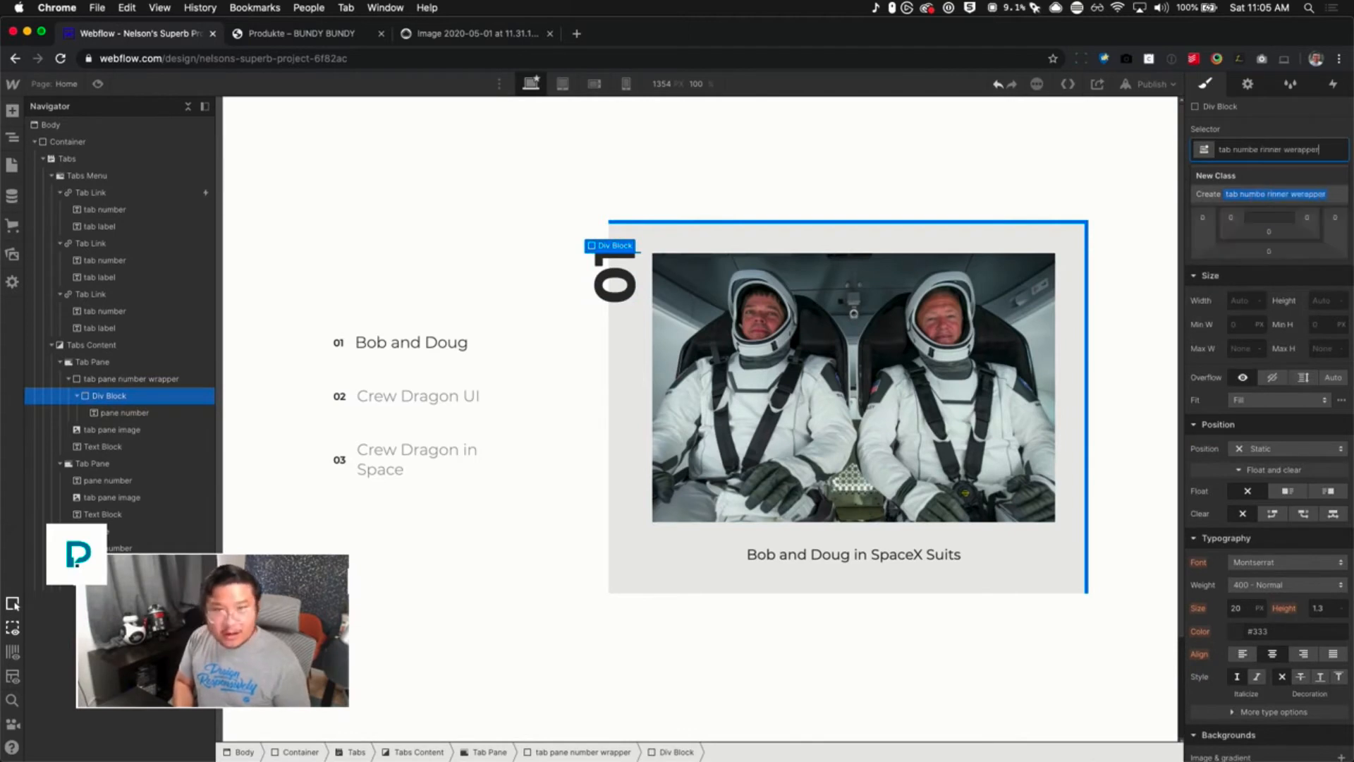
{"action": "key", "text": "Return"}
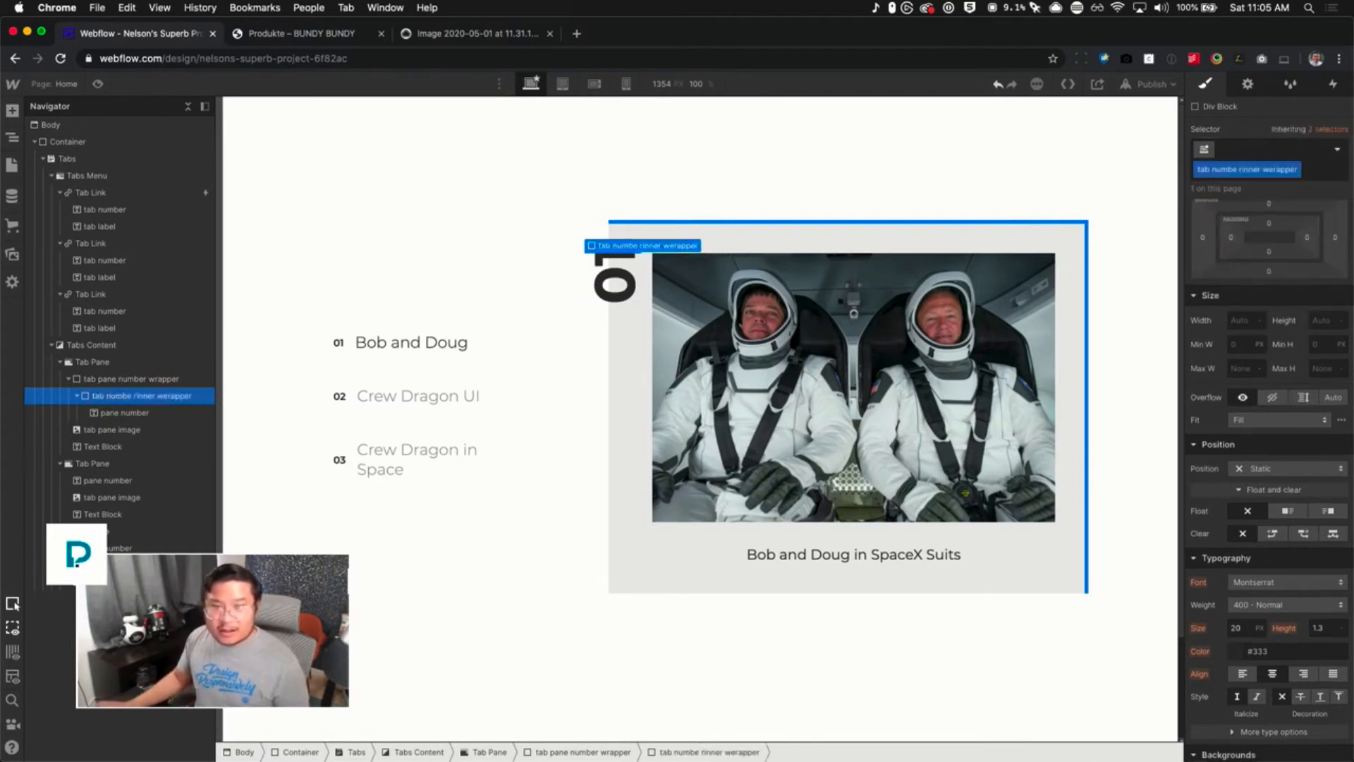
{"action": "left_click", "coordinate": [1243, 170]}
{"action": "key", "text": "BackSpace"}
{"action": "key", "text": "BackSpace"}
{"action": "type", "text": "r"}
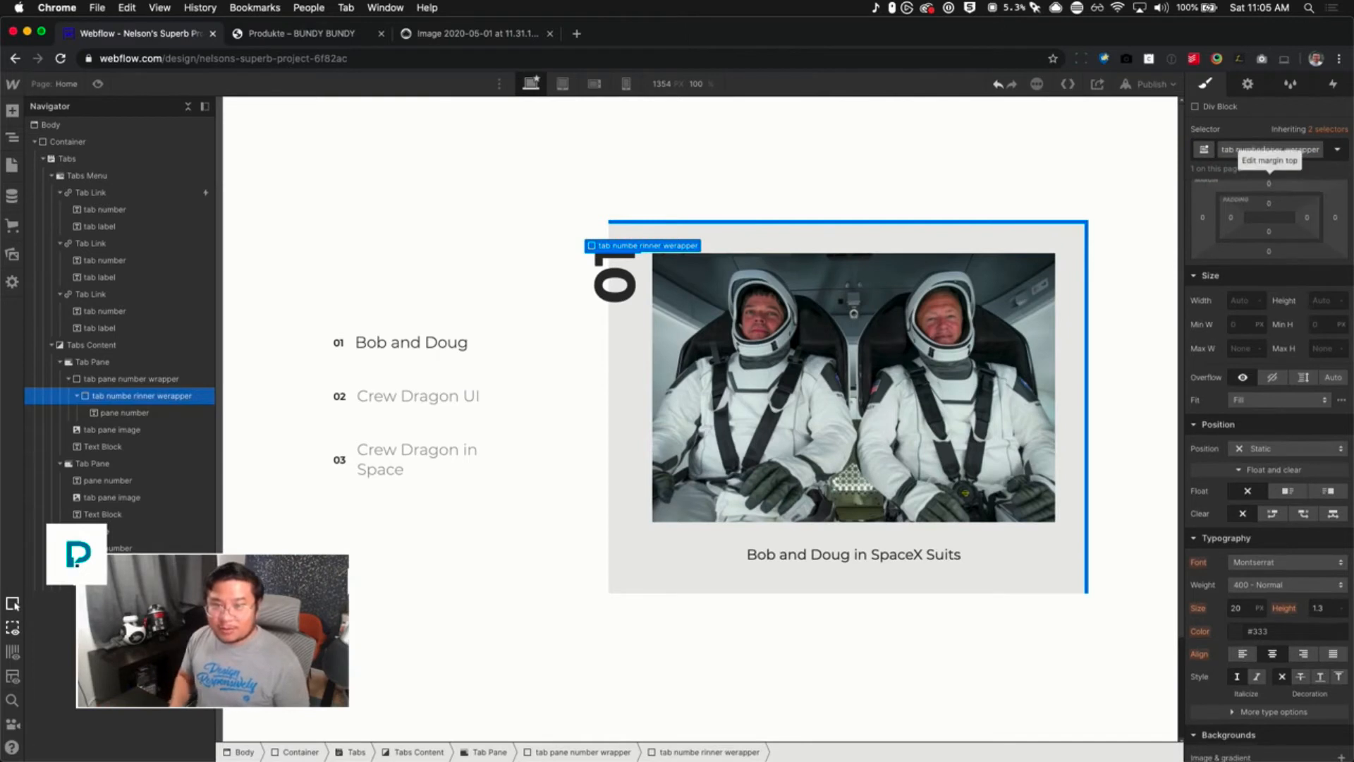
{"action": "key", "text": "BackSpace"}
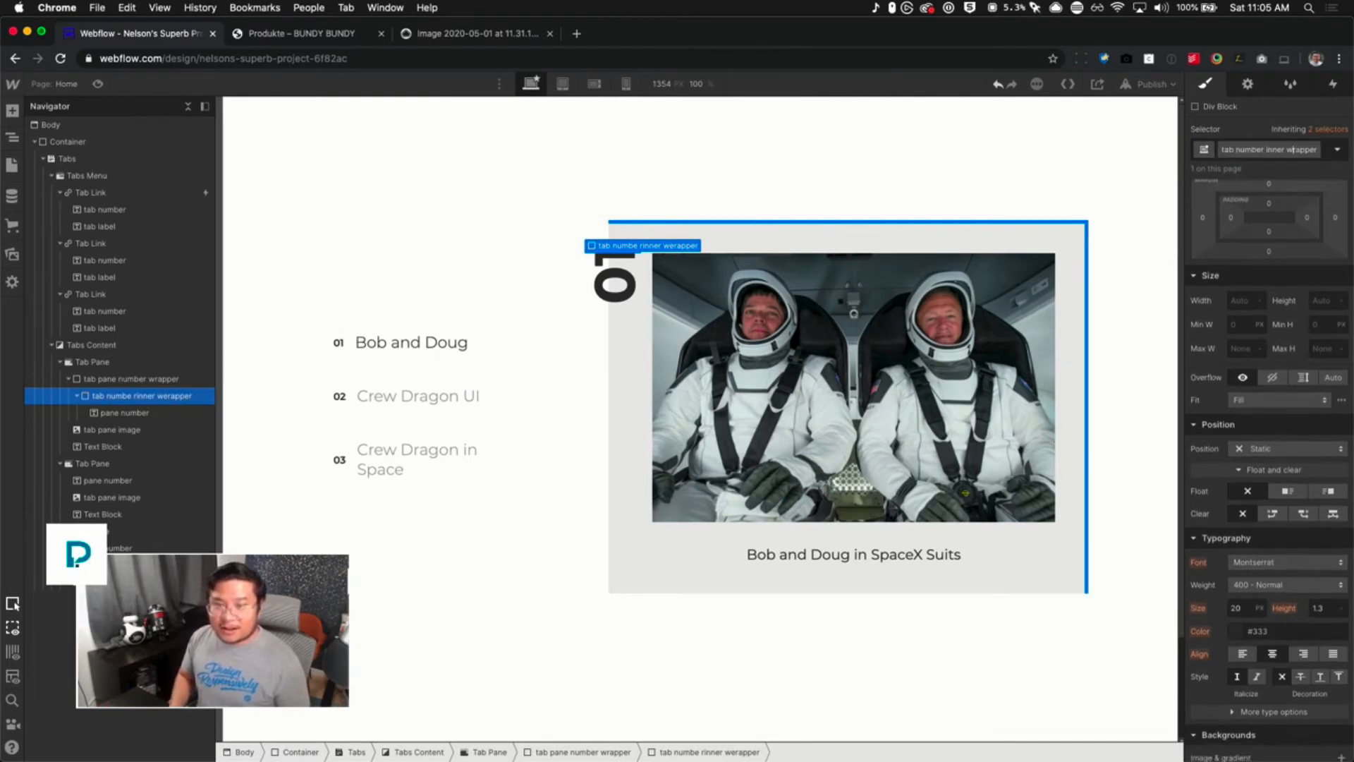
{"action": "key", "text": "Return"}
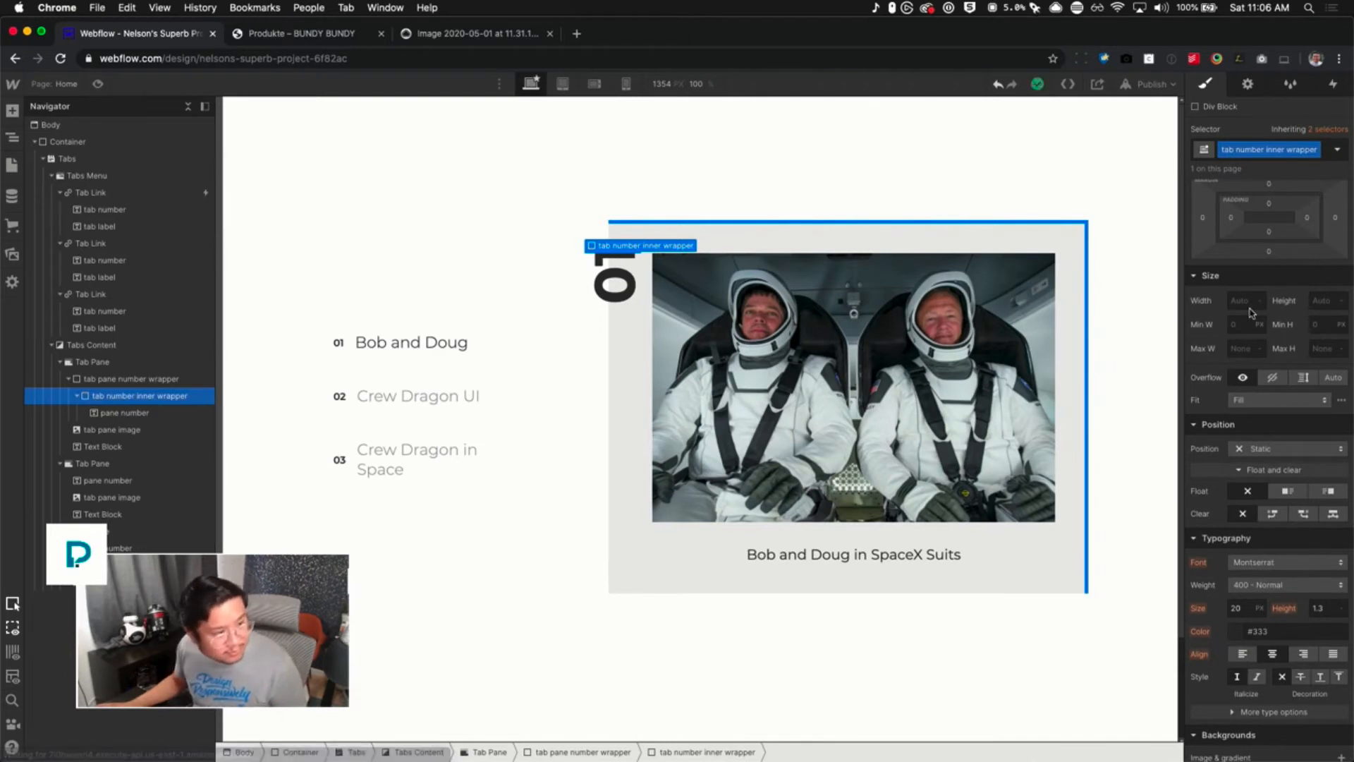
Position the inner wrapper absolutely along its parent's right edge, with hidden overflow and a width of 100%
{"action": "left_click", "coordinate": [1273, 448]}
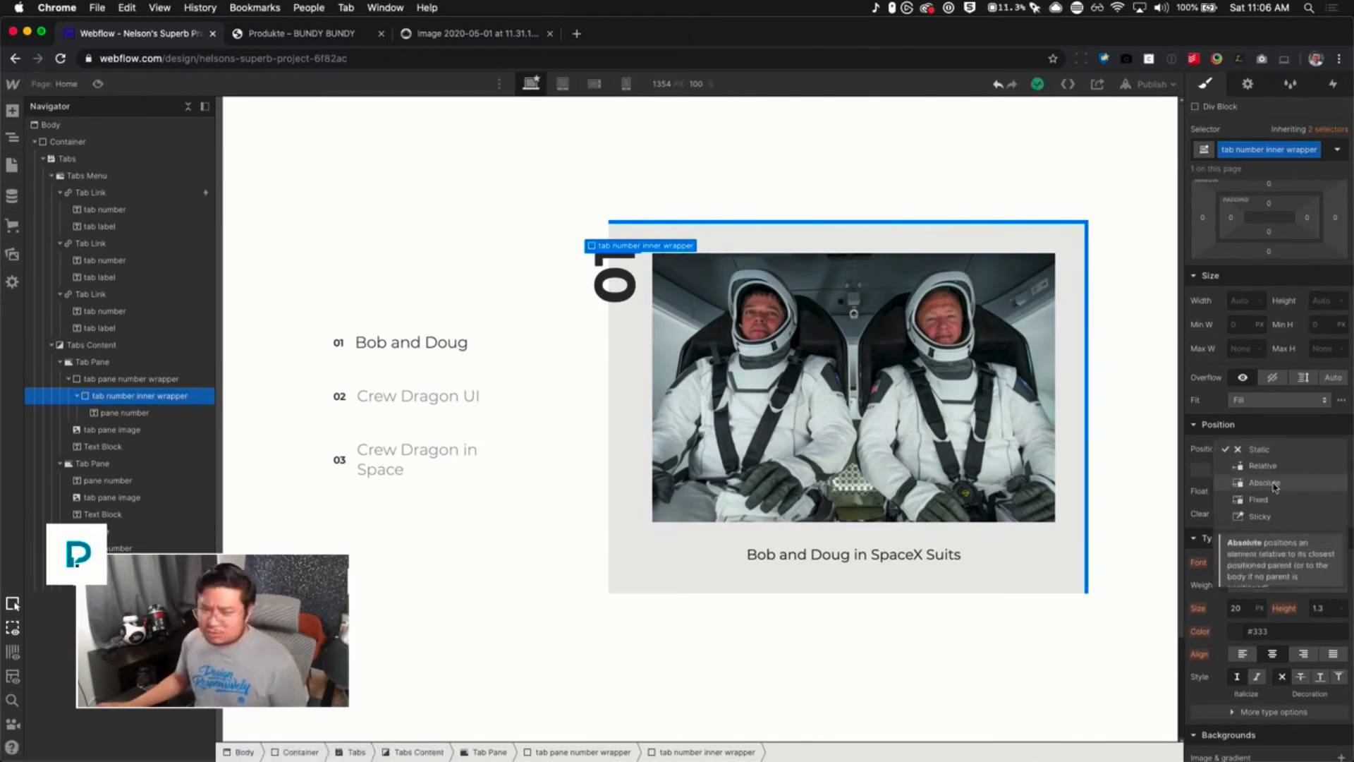
{"action": "left_click", "coordinate": [1266, 483]}
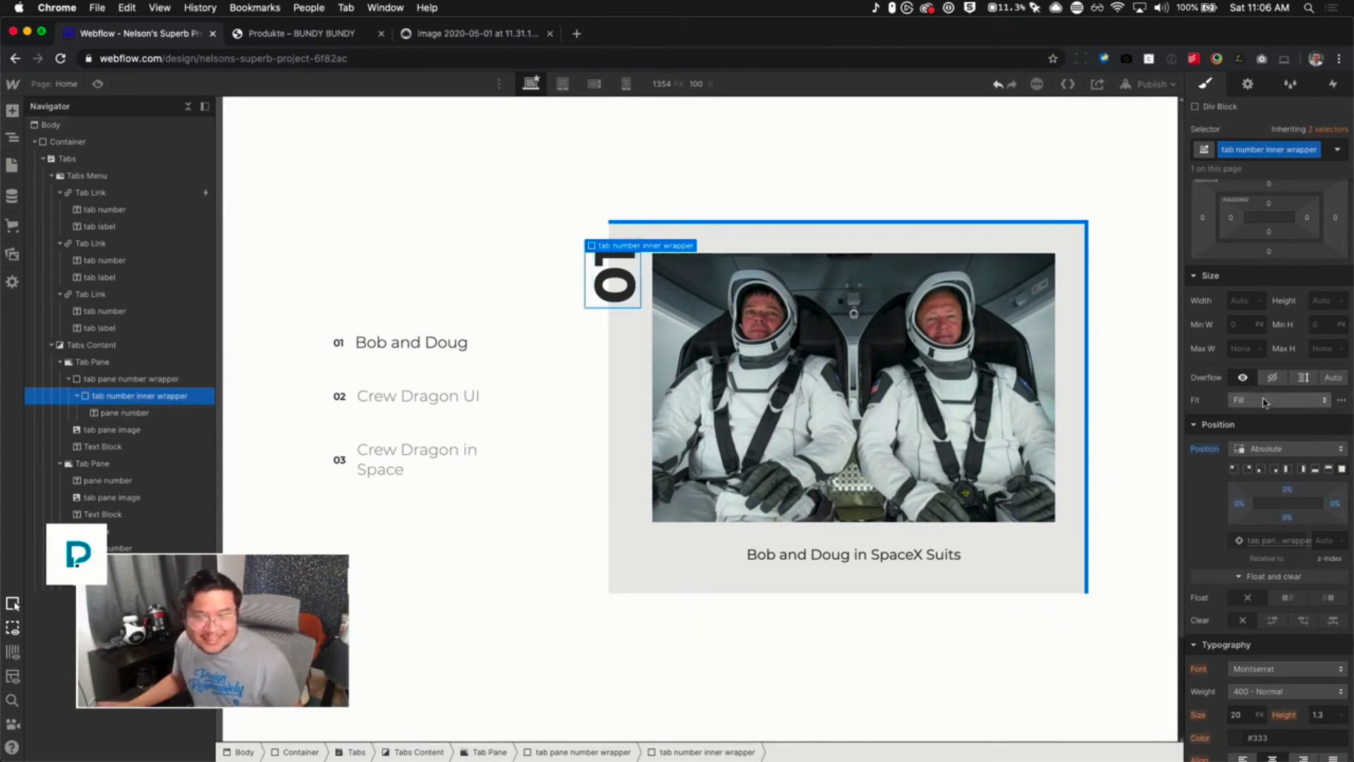
{"action": "scroll", "coordinate": [1276, 465], "scroll_direction": "up", "scroll_amount": 2}
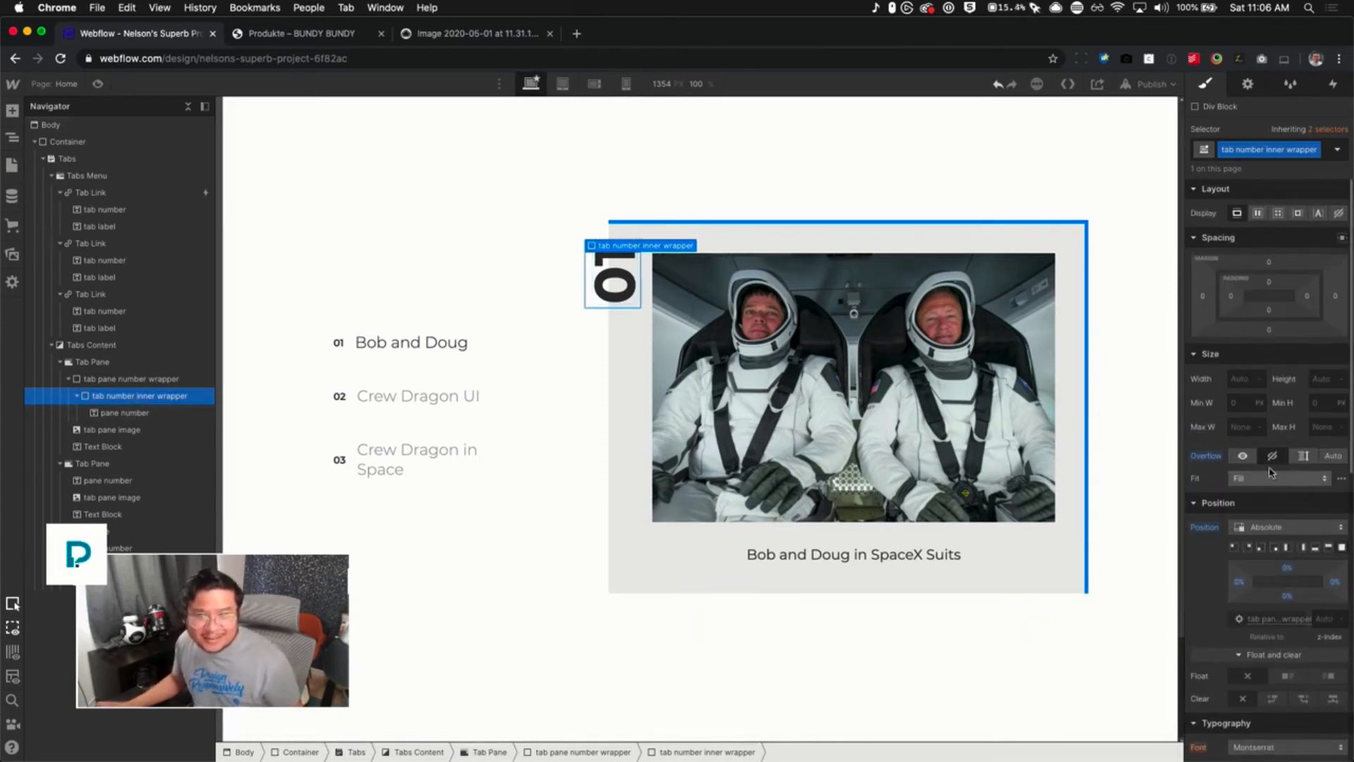
{"action": "left_click", "coordinate": [1303, 547]}
{"action": "left_click", "coordinate": [1232, 379]}
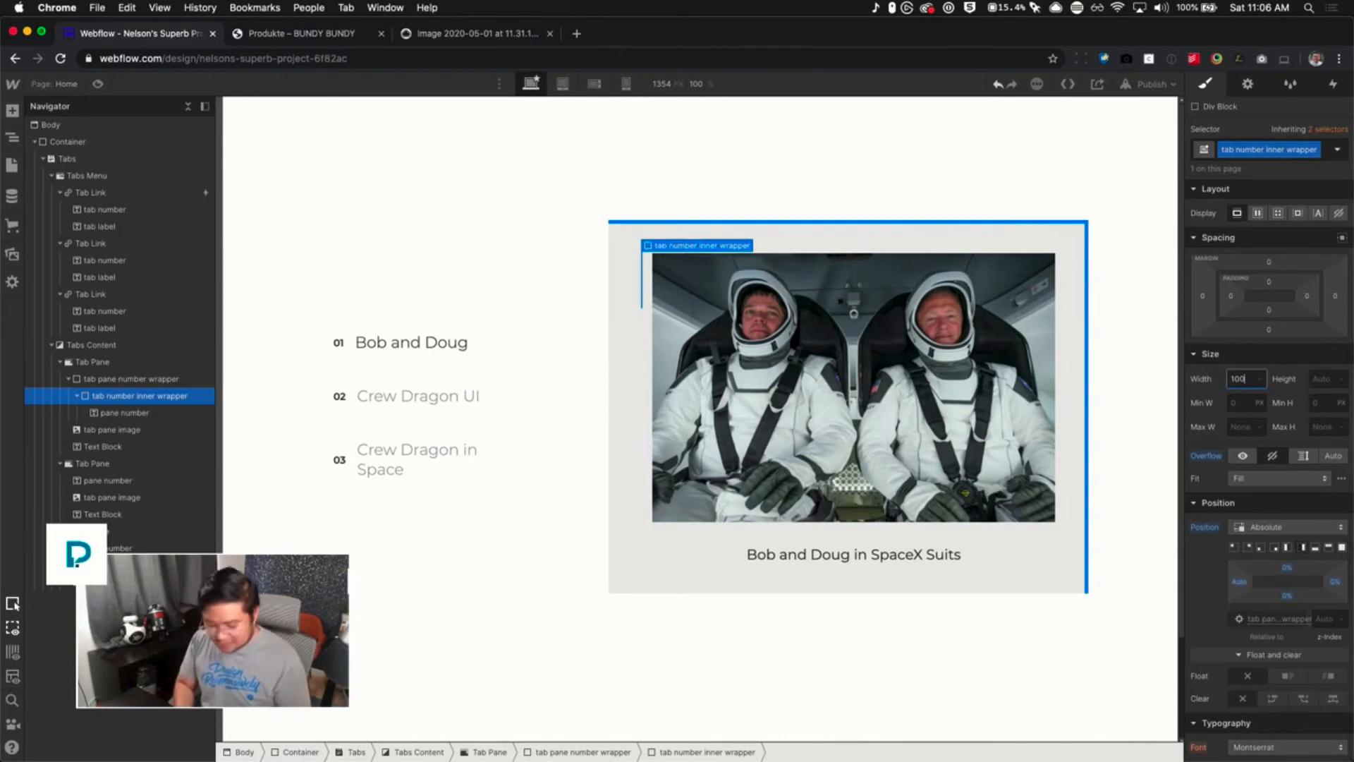
{"action": "type", "text": "100%"}
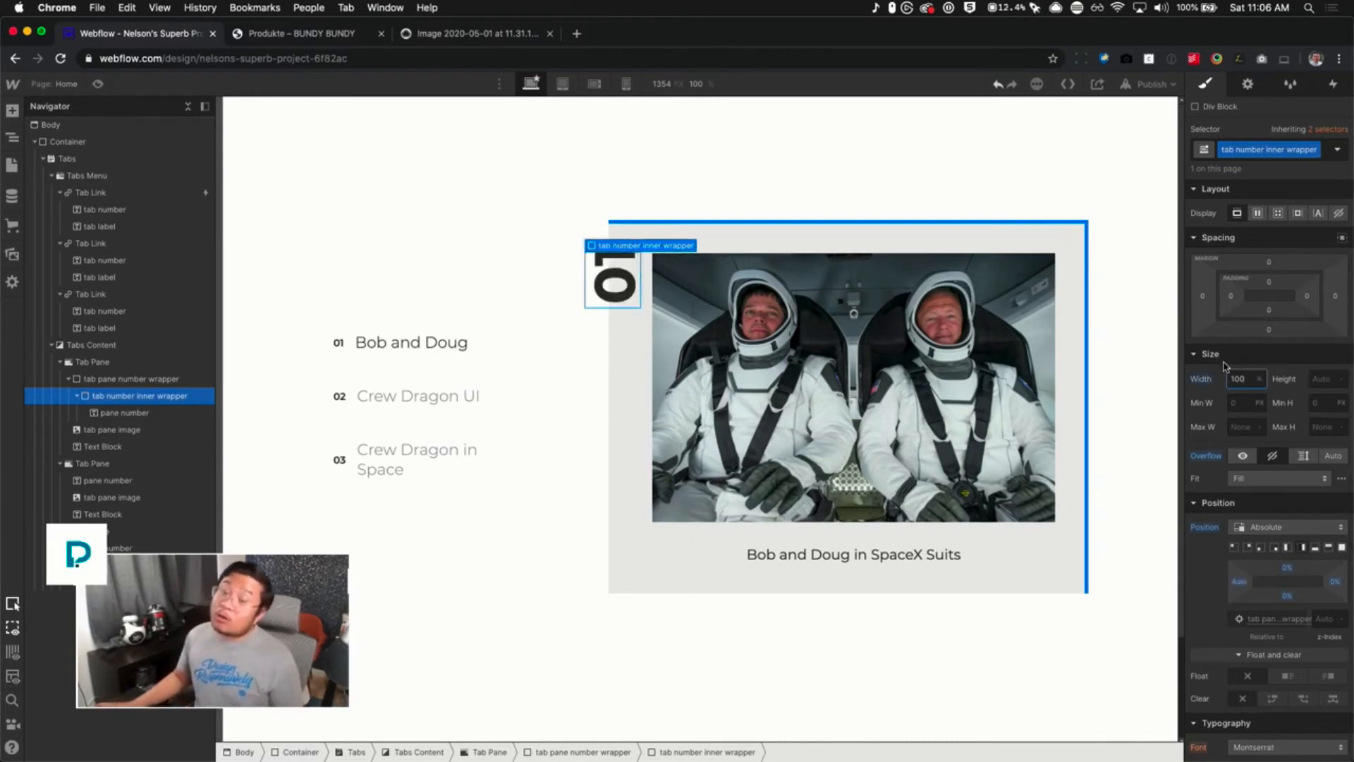
Test the inner wrapper's clipping by stepping its width down from 100% and back up to 100%
{"action": "key", "text": "Down"}
{"action": "key", "text": "Down"}
{"action": "key", "text": "Down"}
{"action": "key", "text": "Down"}
{"action": "key", "text": "Down"}
{"action": "key", "text": "Down"}
{"action": "key", "text": "Down"}
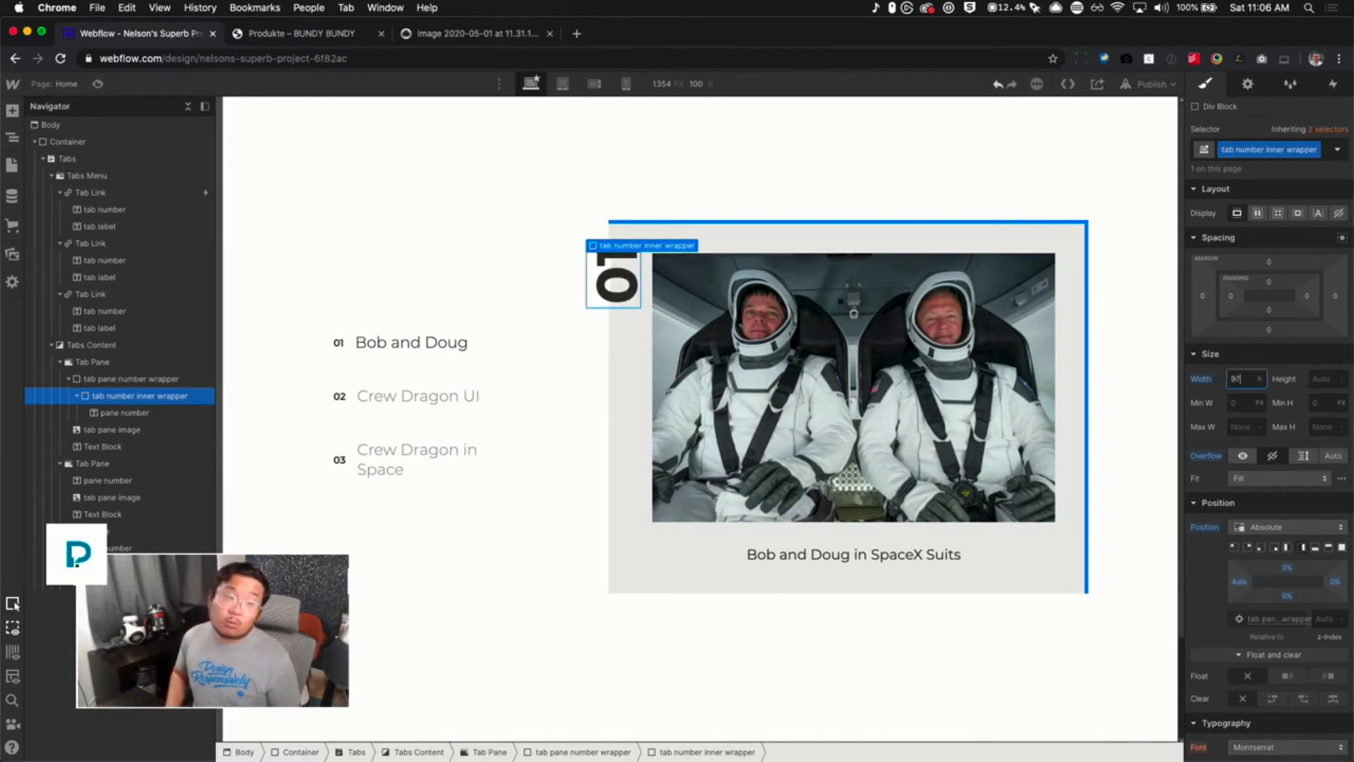
{"action": "key", "text": "Up"}
{"action": "key", "text": "Up"}
{"action": "key", "text": "Up"}
{"action": "key", "text": "Up"}
{"action": "key", "text": "Up"}
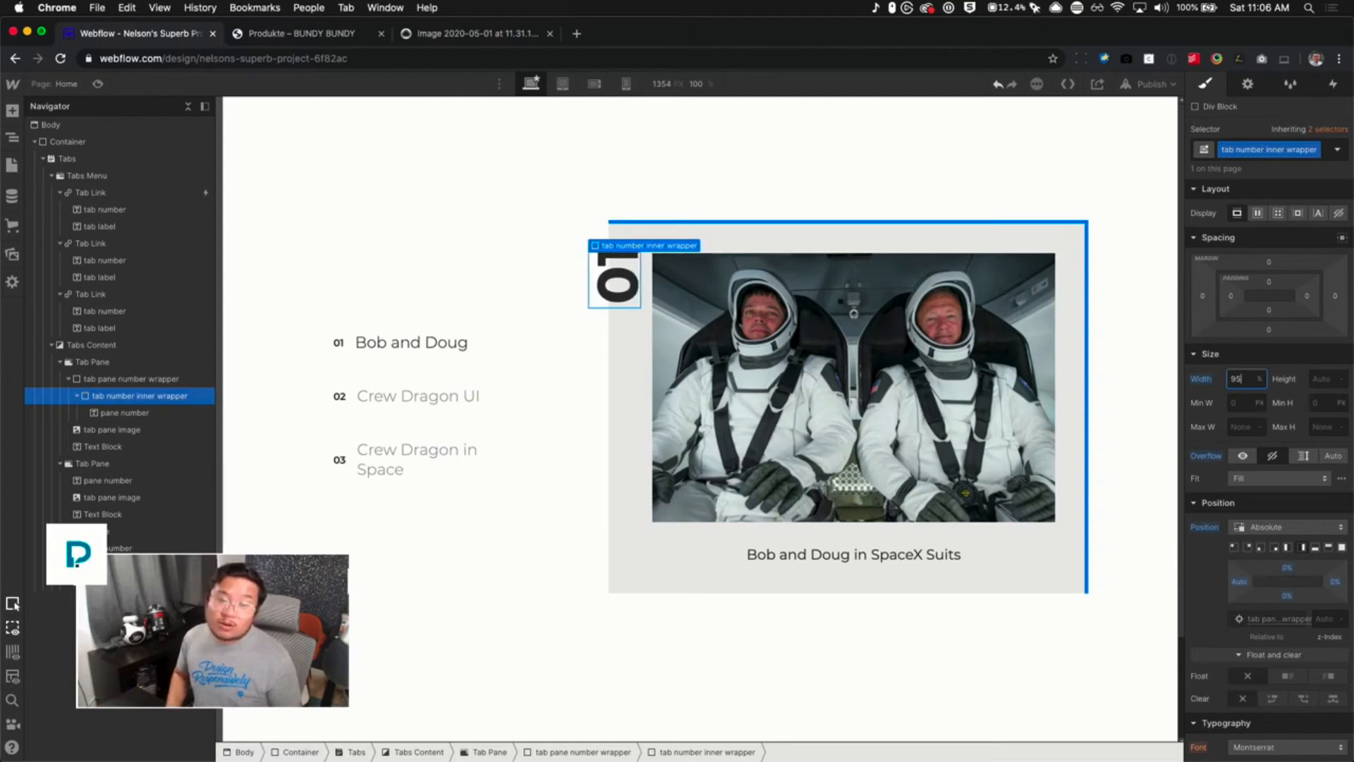
{"action": "key", "text": "Up"}
{"action": "key", "text": "Up"}
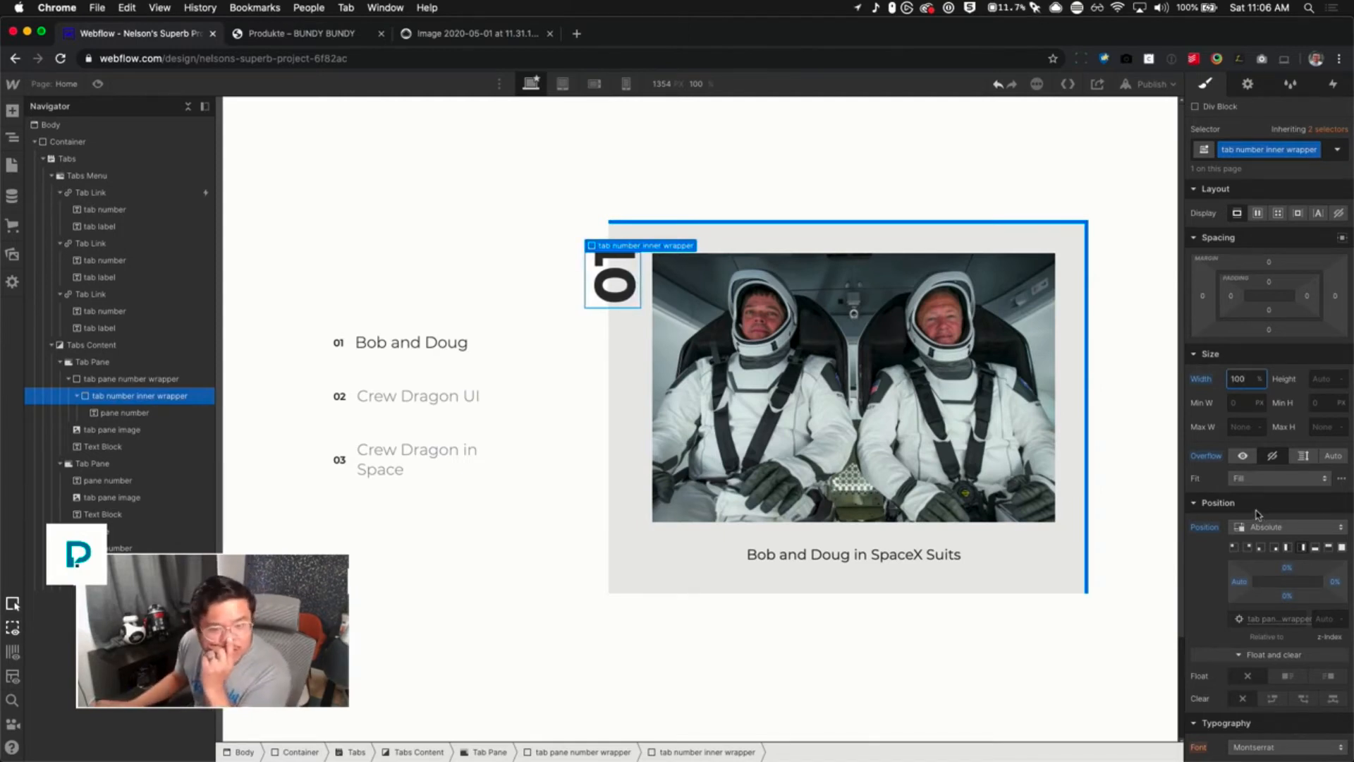
Test the outer tab pane number wrapper's masking by narrowing its width to 10 px and restoring it to 80 px
{"action": "left_click", "coordinate": [134, 414]}
{"action": "left_click", "coordinate": [136, 399]}
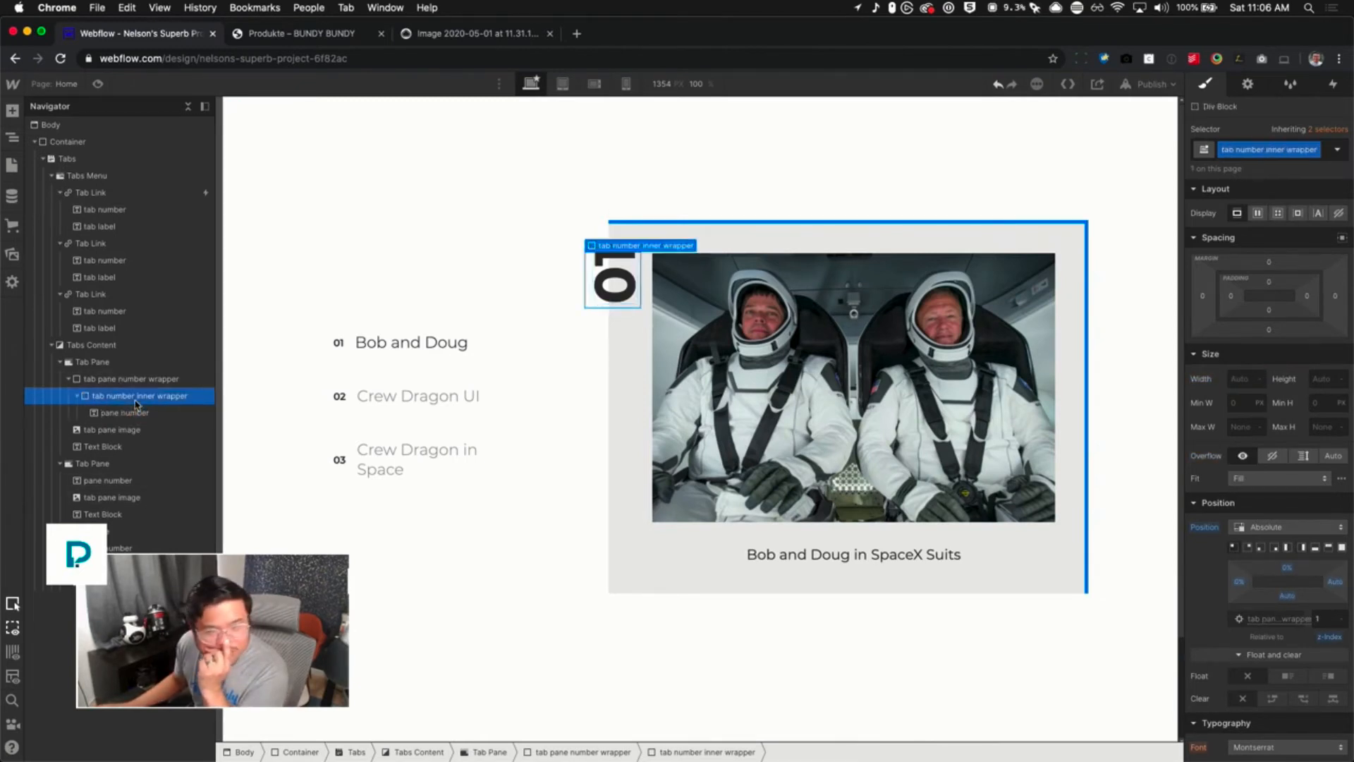
{"action": "left_click", "coordinate": [135, 412]}
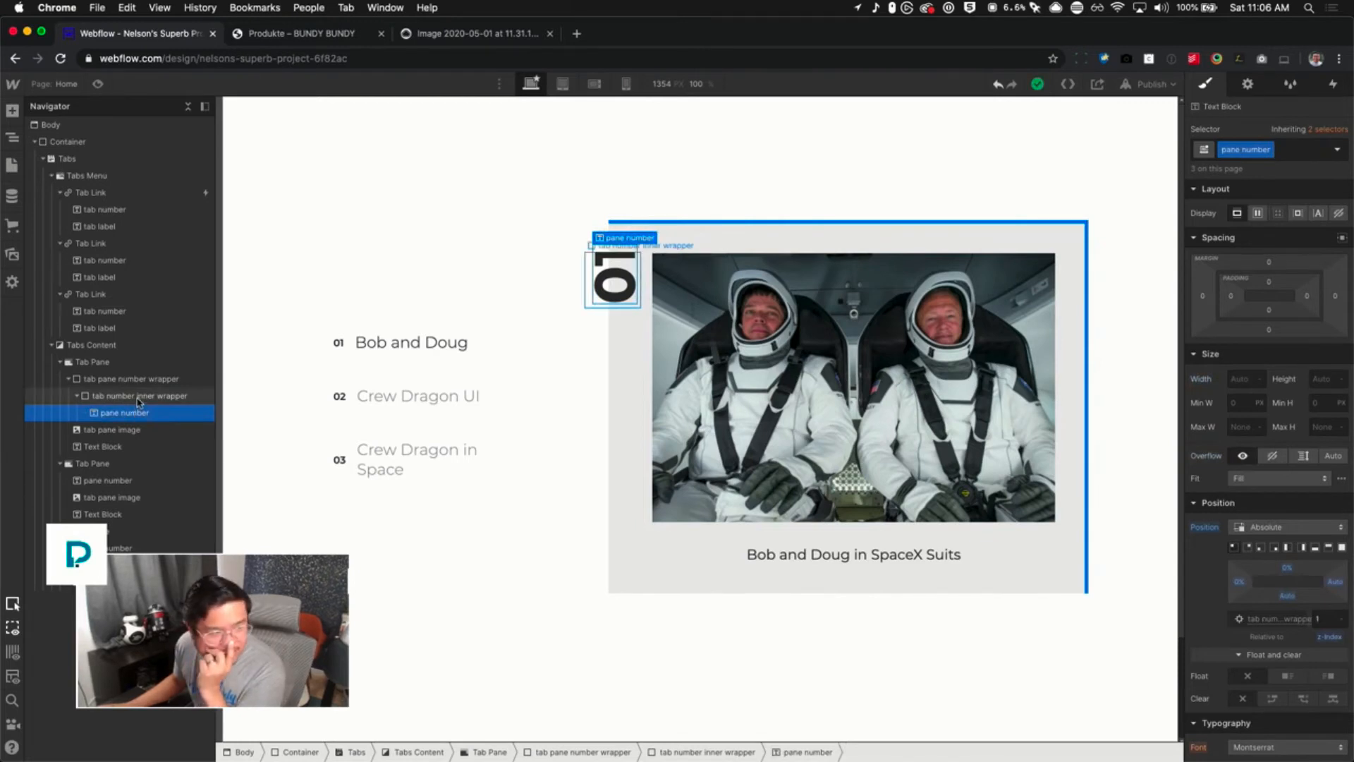
{"action": "left_click", "coordinate": [136, 396]}
{"action": "left_click", "coordinate": [138, 379]}
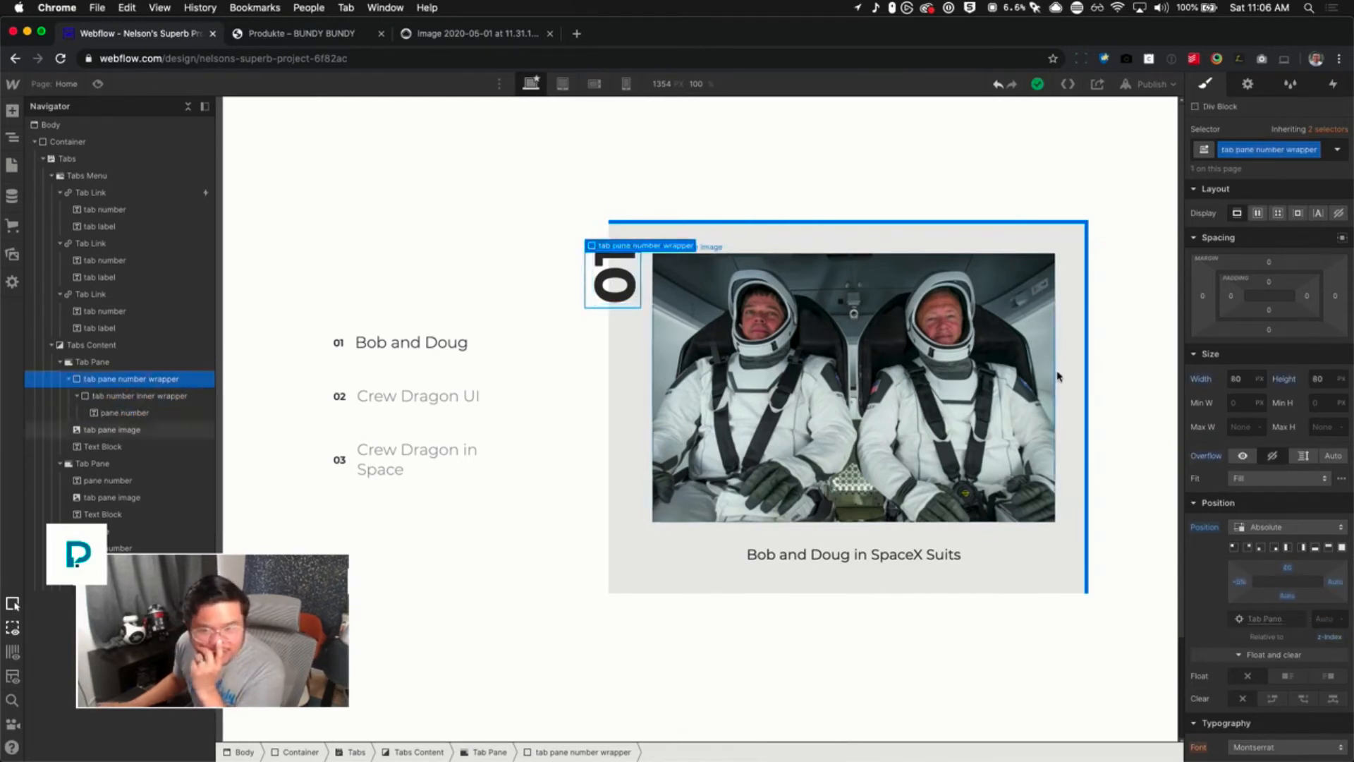
{"action": "left_click", "coordinate": [1239, 379]}
{"action": "type", "text": "40"}
{"action": "key", "text": "BackSpace"}
{"action": "key", "text": "BackSpace"}
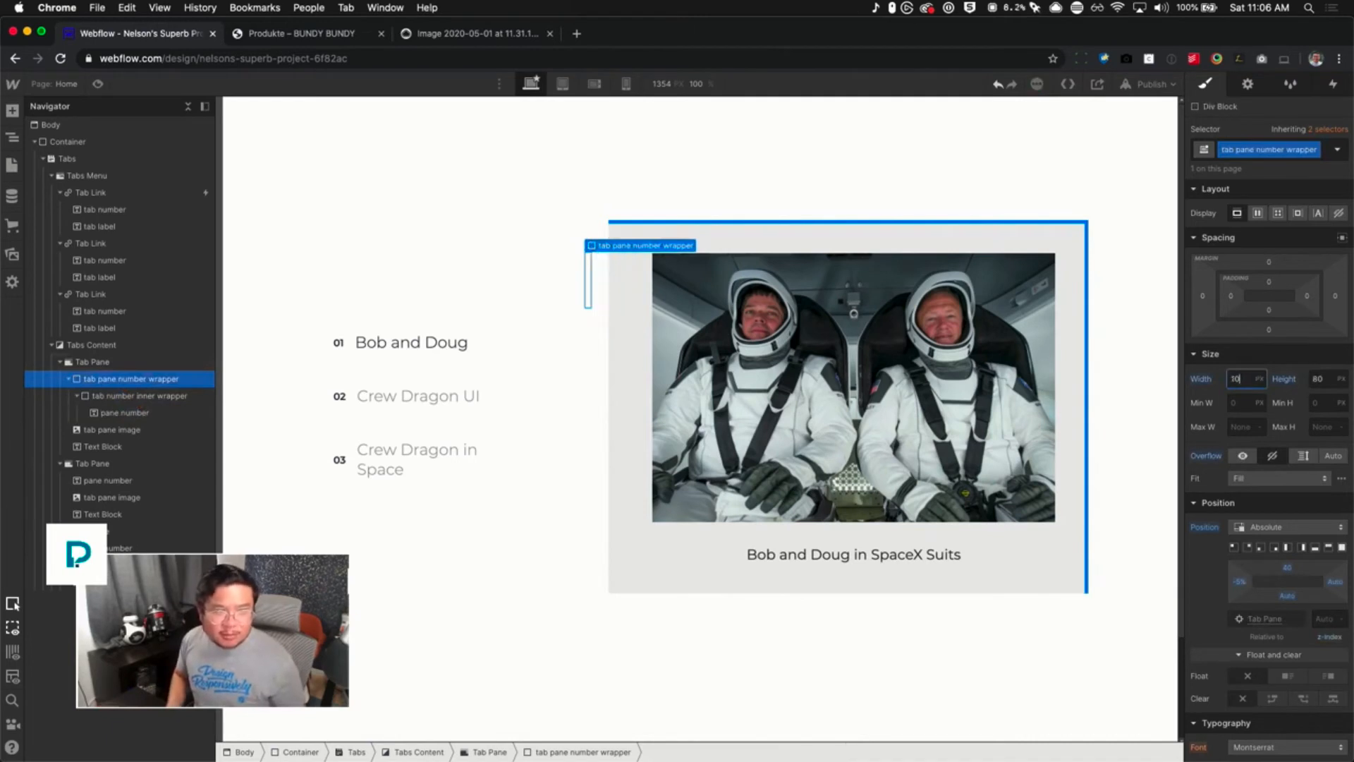
{"action": "type", "text": "80"}
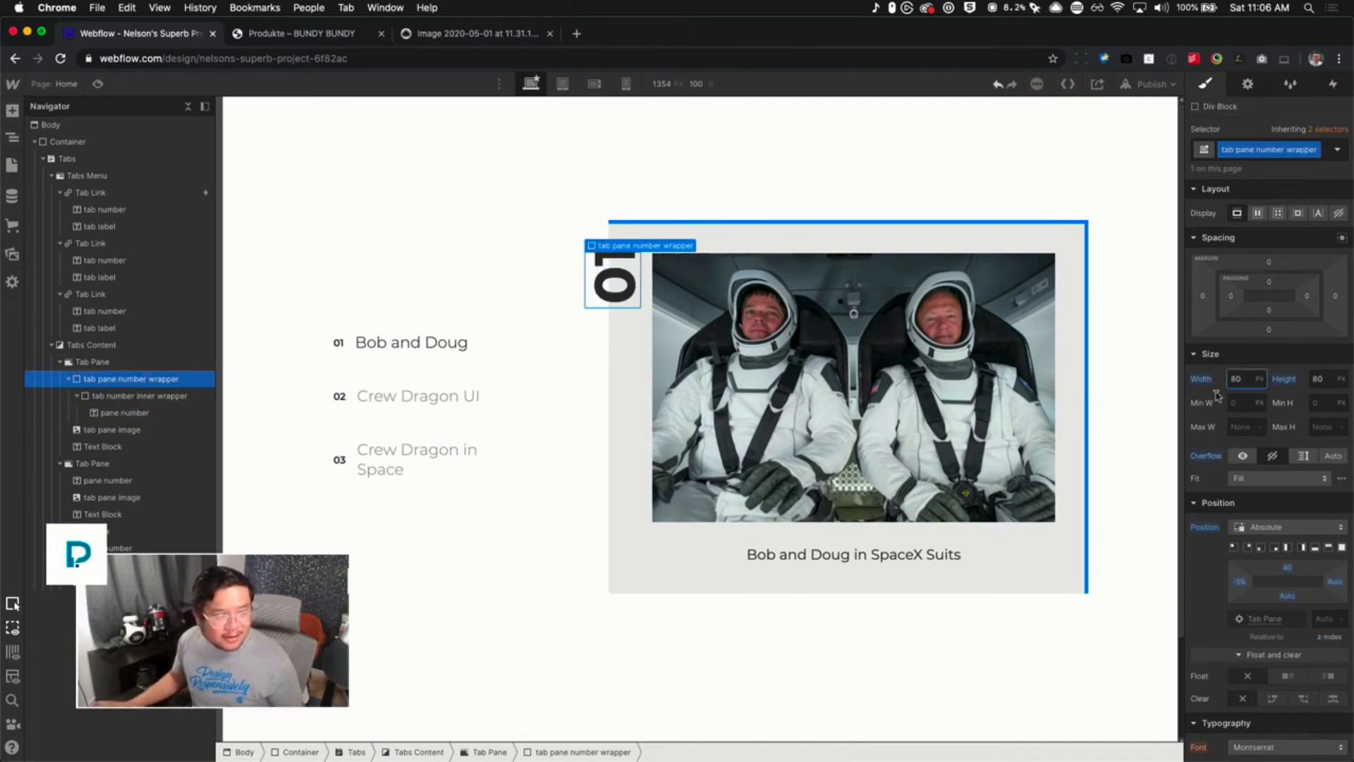
Test the tab number inner wrapper's clipping by reducing its width to 40% and restoring it to 100%
{"action": "left_click", "coordinate": [163, 397]}
{"action": "left_click", "coordinate": [1233, 379]}
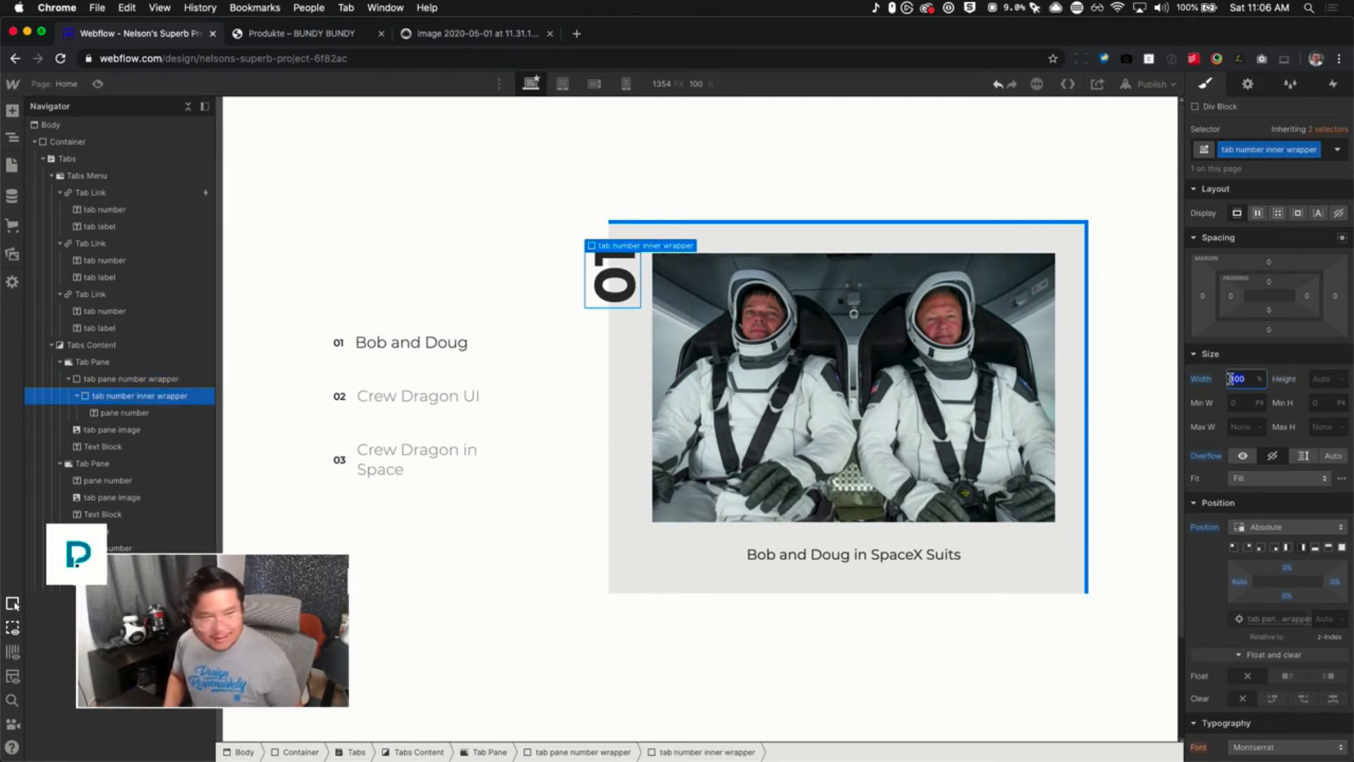
{"action": "type", "text": "70"}
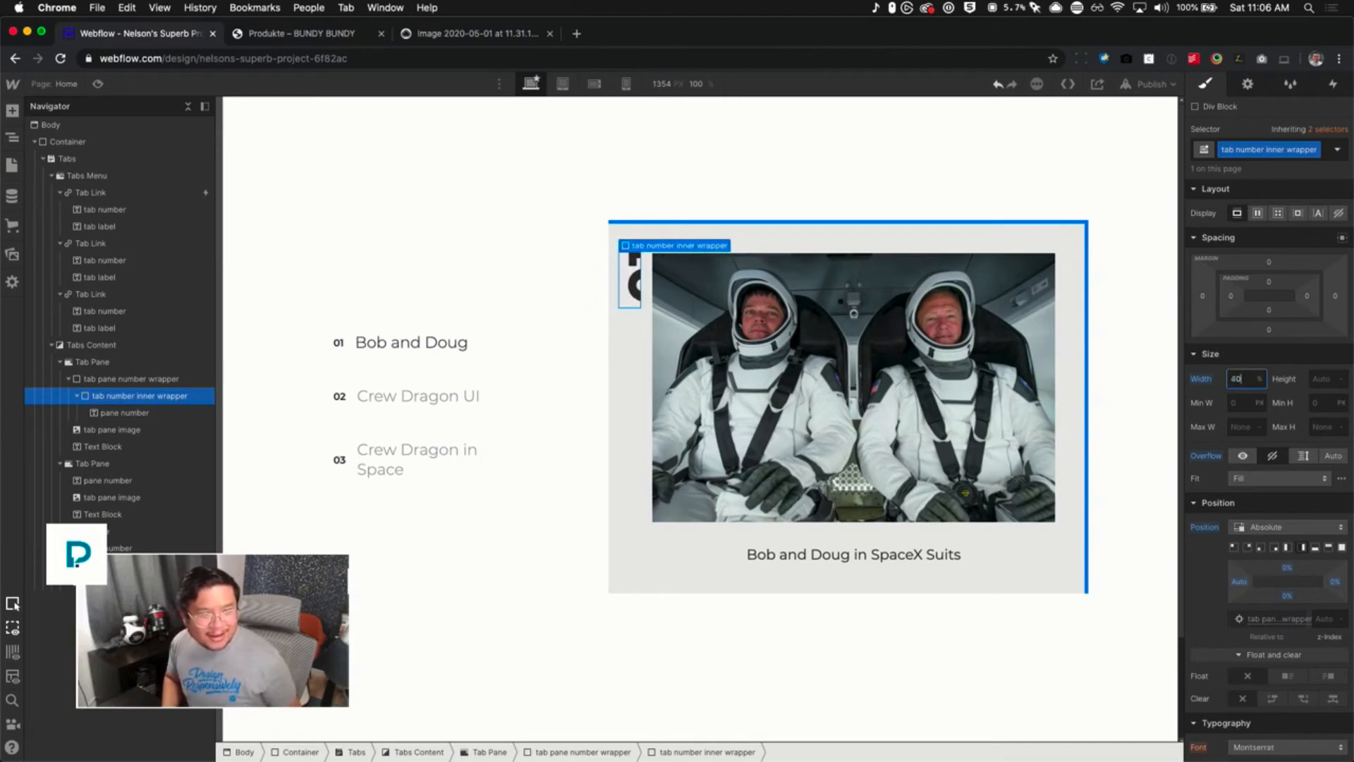
{"action": "key", "text": "shift+Up"}
{"action": "key", "text": "shift+Up"}
{"action": "key", "text": "shift+Up"}
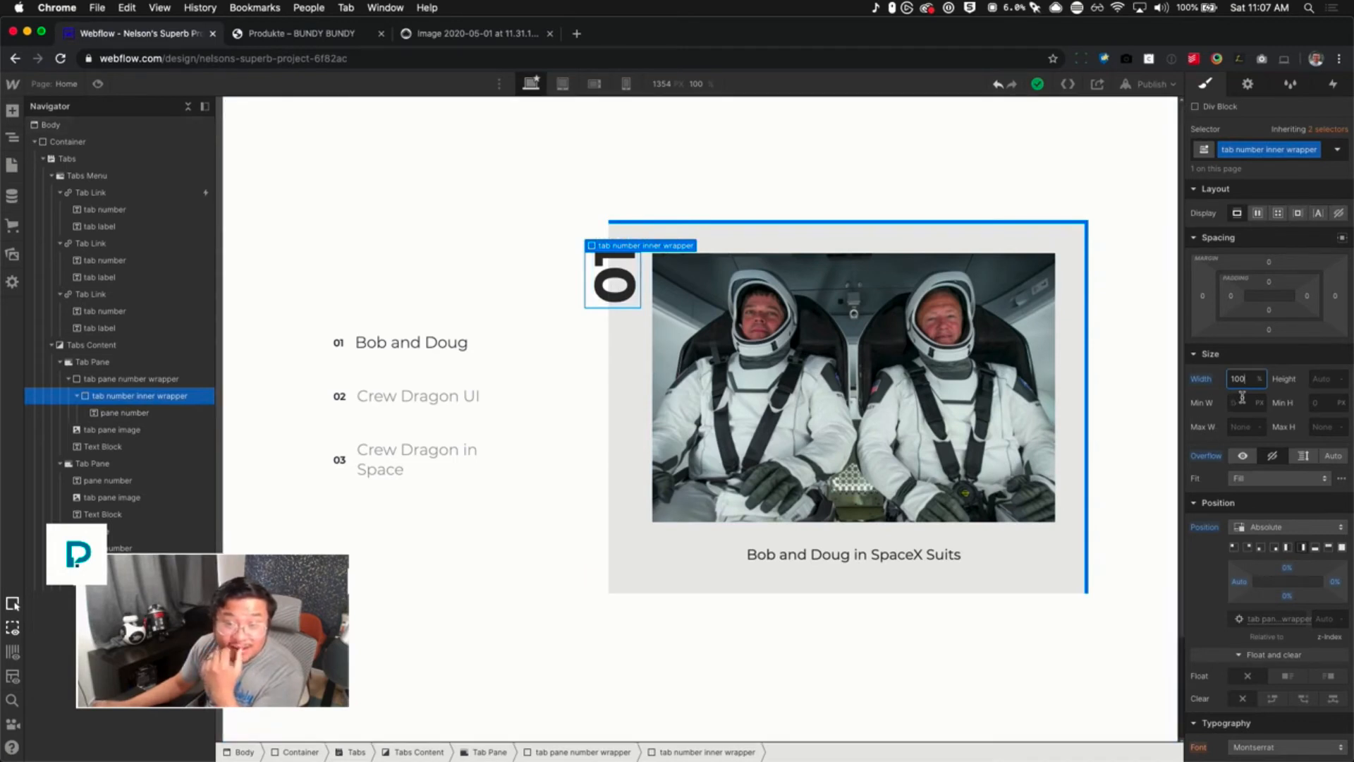
Narrow the inner wrapper to 50% width and shift the pane number inside it with a left margin of -52 px
{"action": "key", "text": "shift+Down"}
{"action": "key", "text": "shift+Down"}
{"action": "key", "text": "shift+Down"}
{"action": "key", "text": "shift+Down"}
{"action": "key", "text": "shift+Down"}
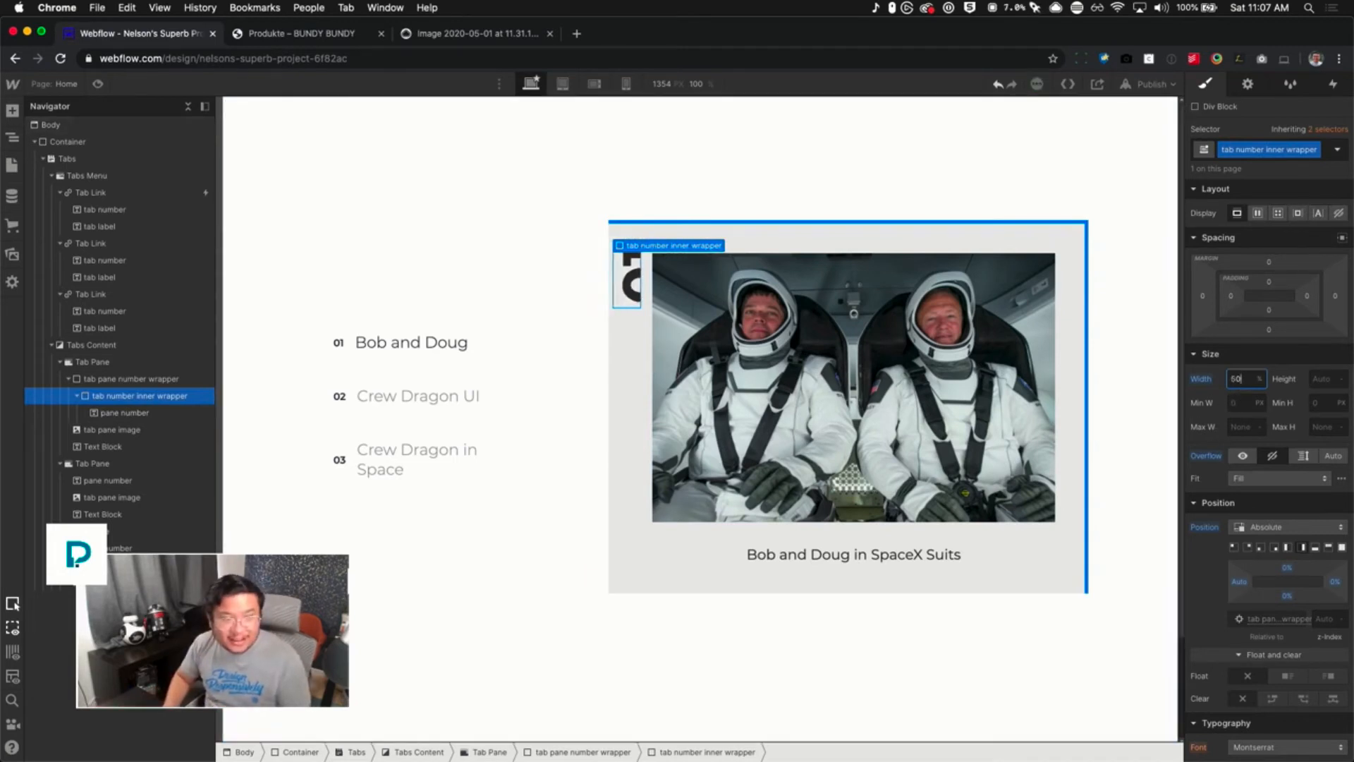
{"action": "left_click", "coordinate": [631, 293]}
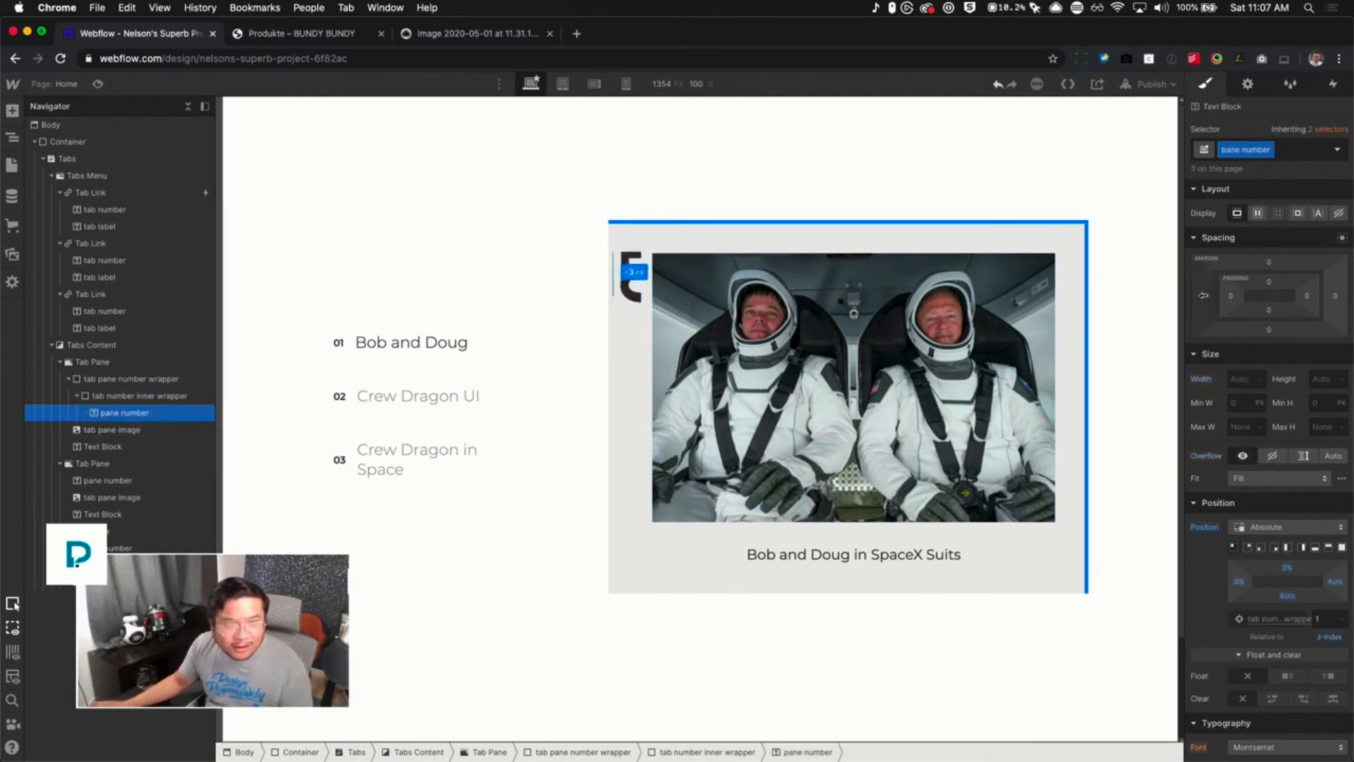
{"action": "left_click_drag", "start_coordinate": [1202, 295], "coordinate": [1237, 295]}
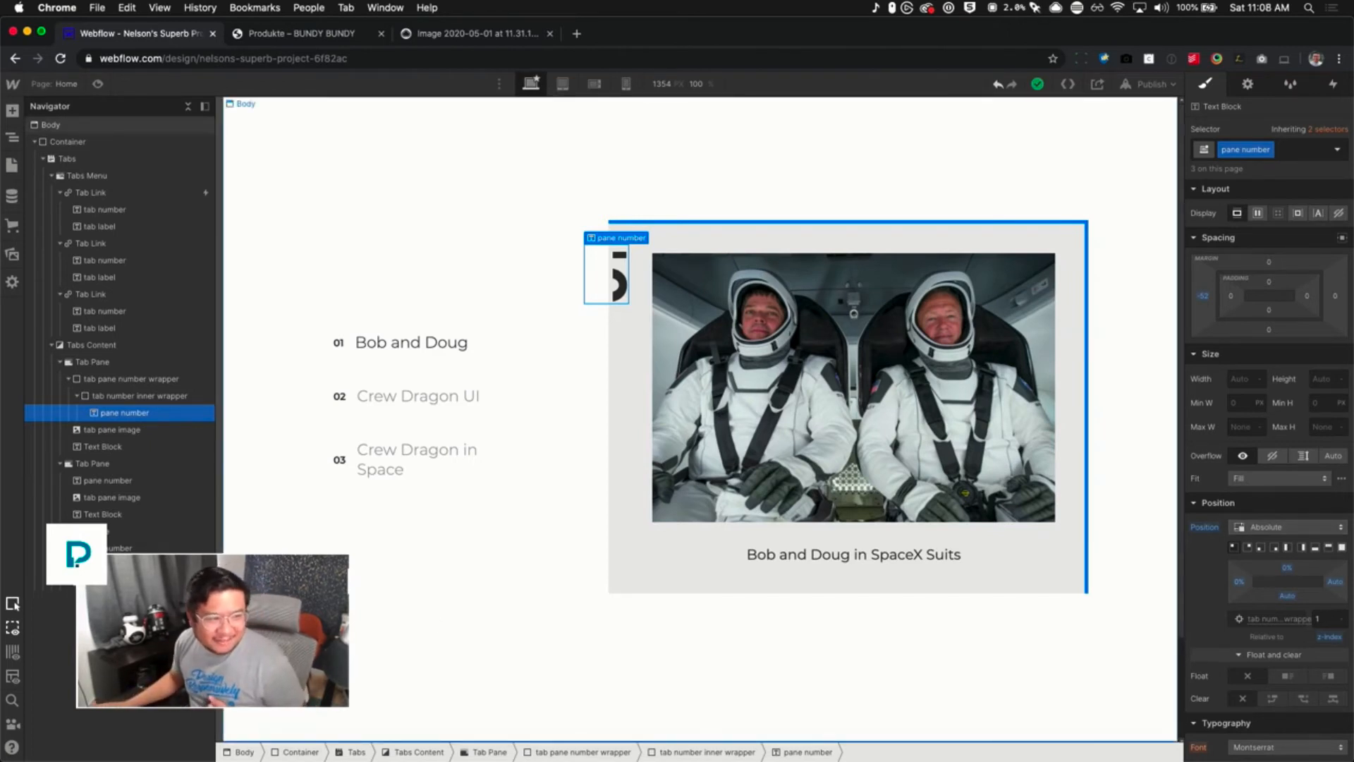
Move the pane number directly into the tab pane number wrapper, delete the emptied inner wrapper and reset the number's left margin
{"action": "left_click_drag", "start_coordinate": [123, 413], "coordinate": [124, 395]}
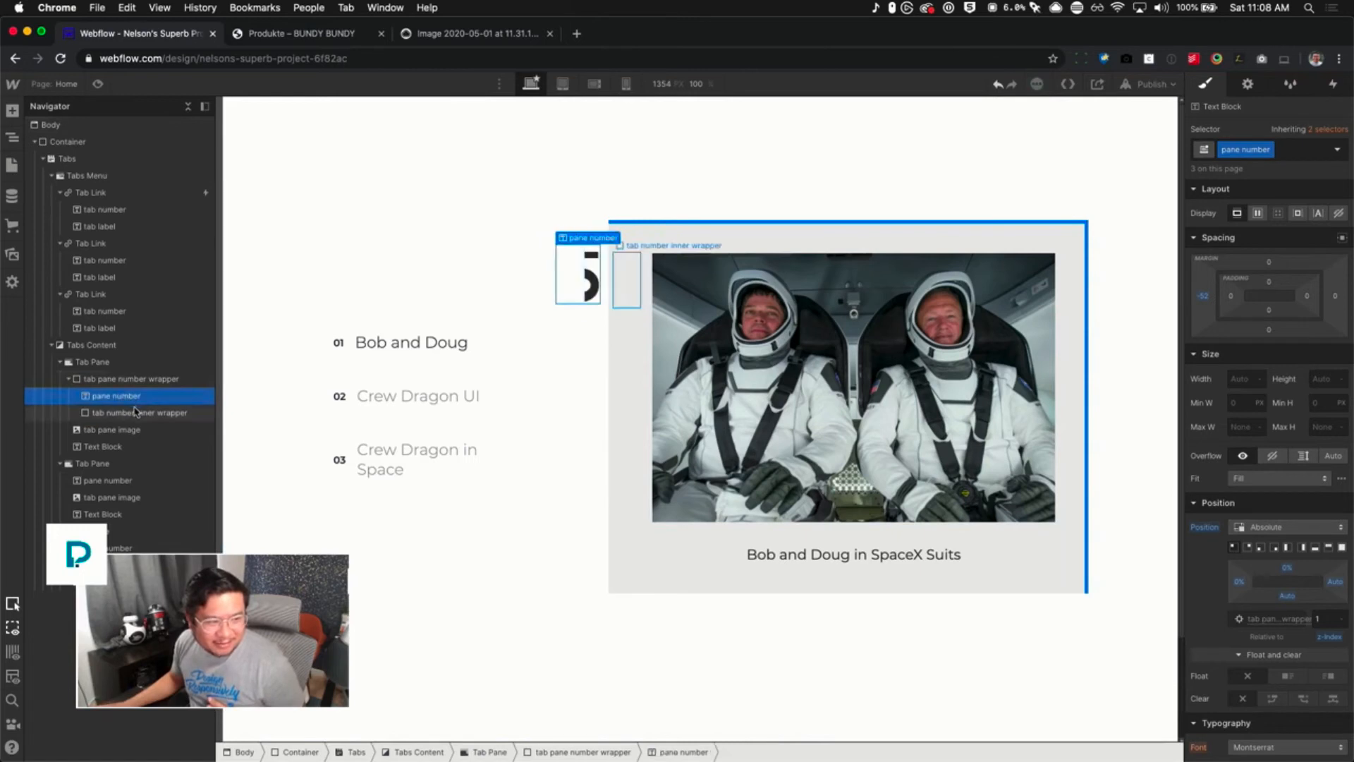
{"action": "left_click", "coordinate": [136, 412]}
{"action": "key", "text": "Delete"}
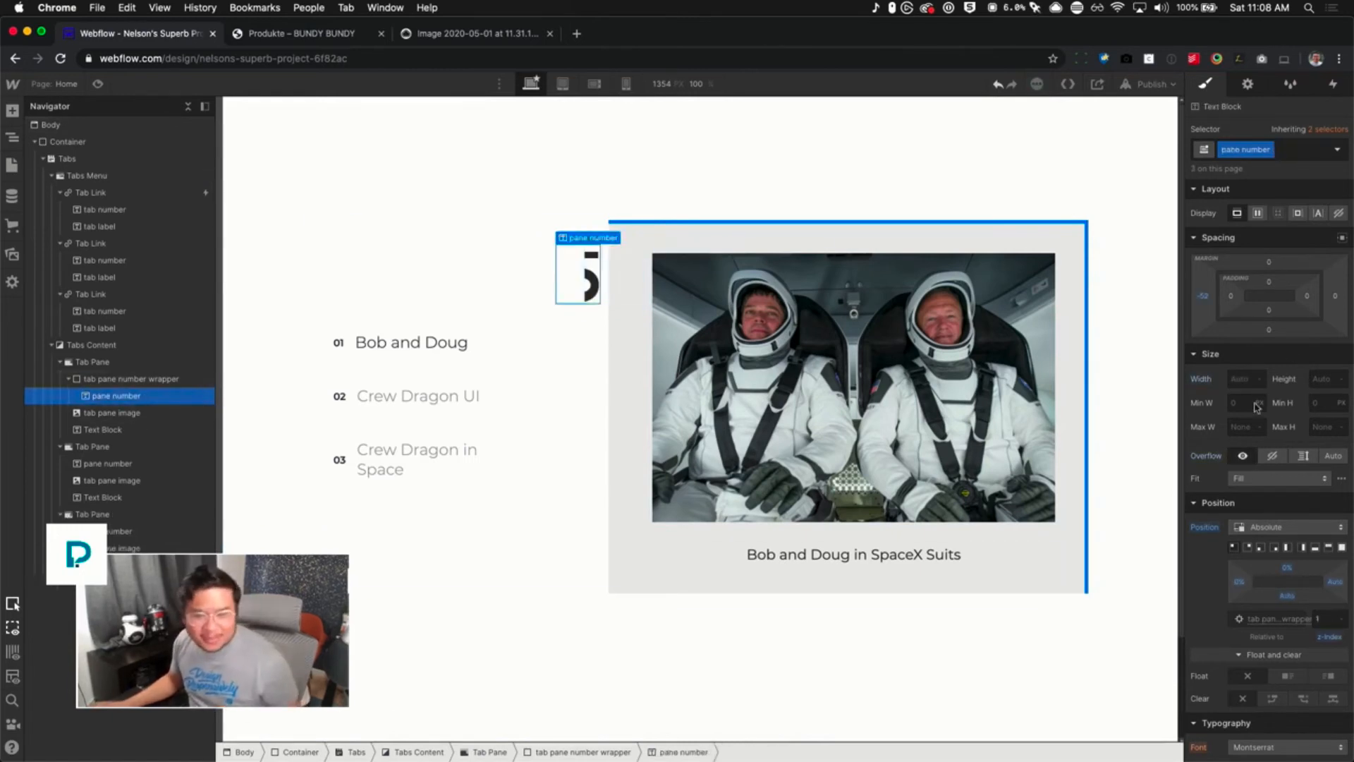
{"action": "left_click", "coordinate": [1203, 296], "text": "alt"}
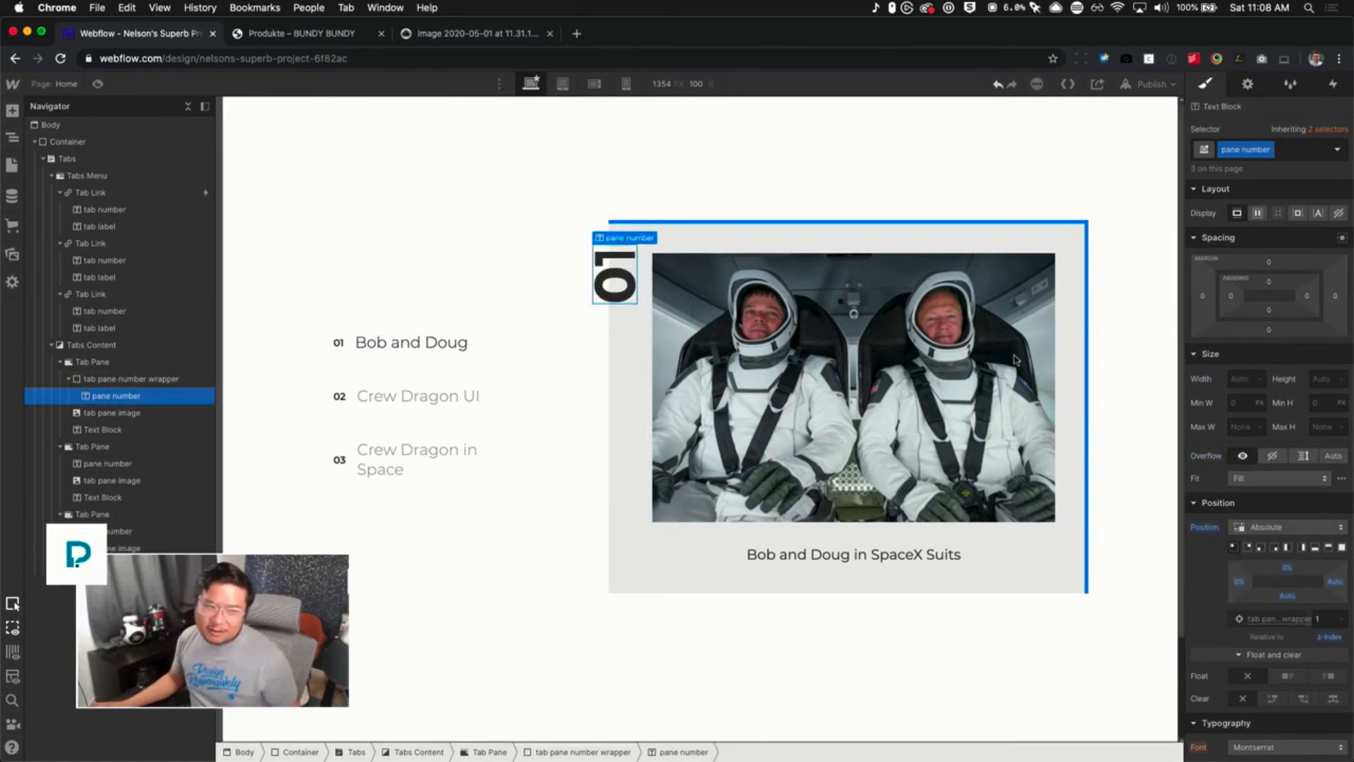
Test the tab pane number wrapper's masking by narrowing its width to 40 px and restoring it to 80 px
{"action": "left_click", "coordinate": [131, 379]}
{"action": "left_click", "coordinate": [1236, 377]}
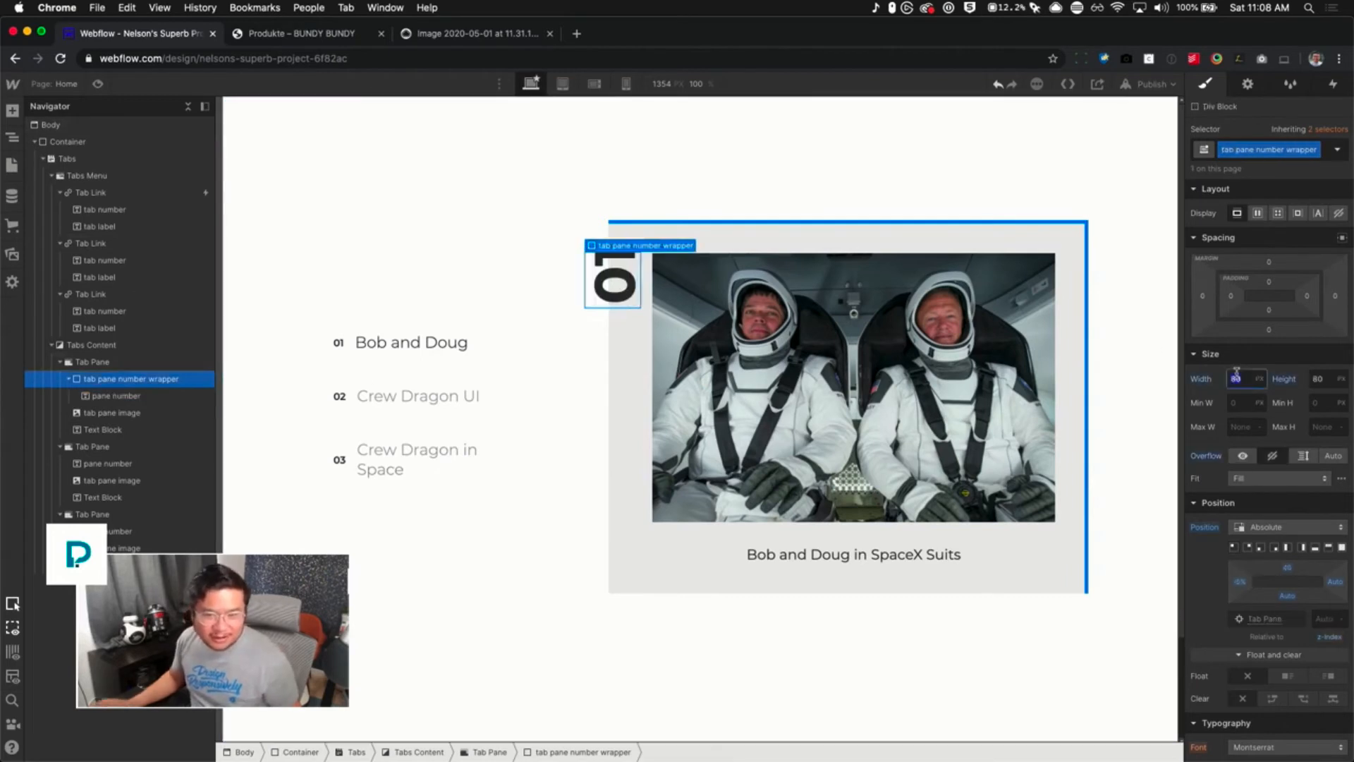
{"action": "type", "text": "70"}
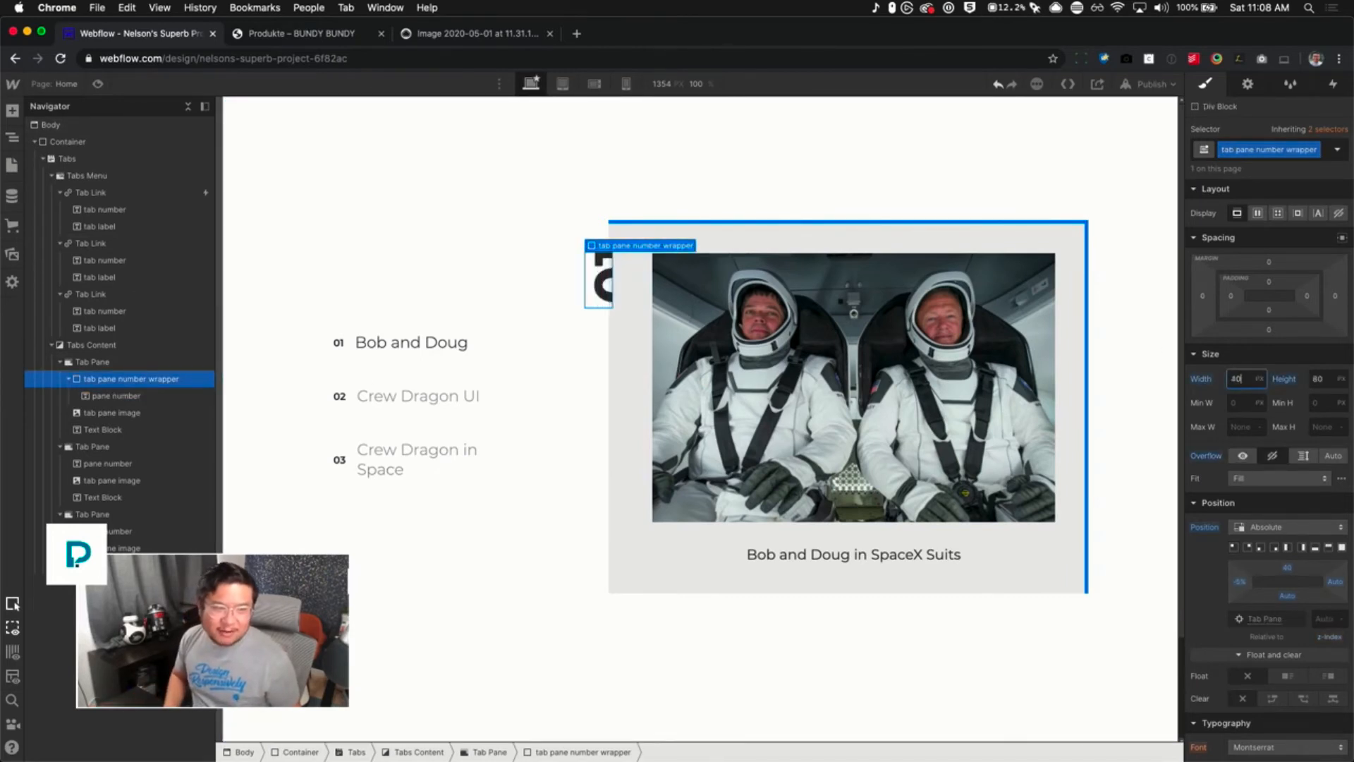
{"action": "key", "text": "shift+Up"}
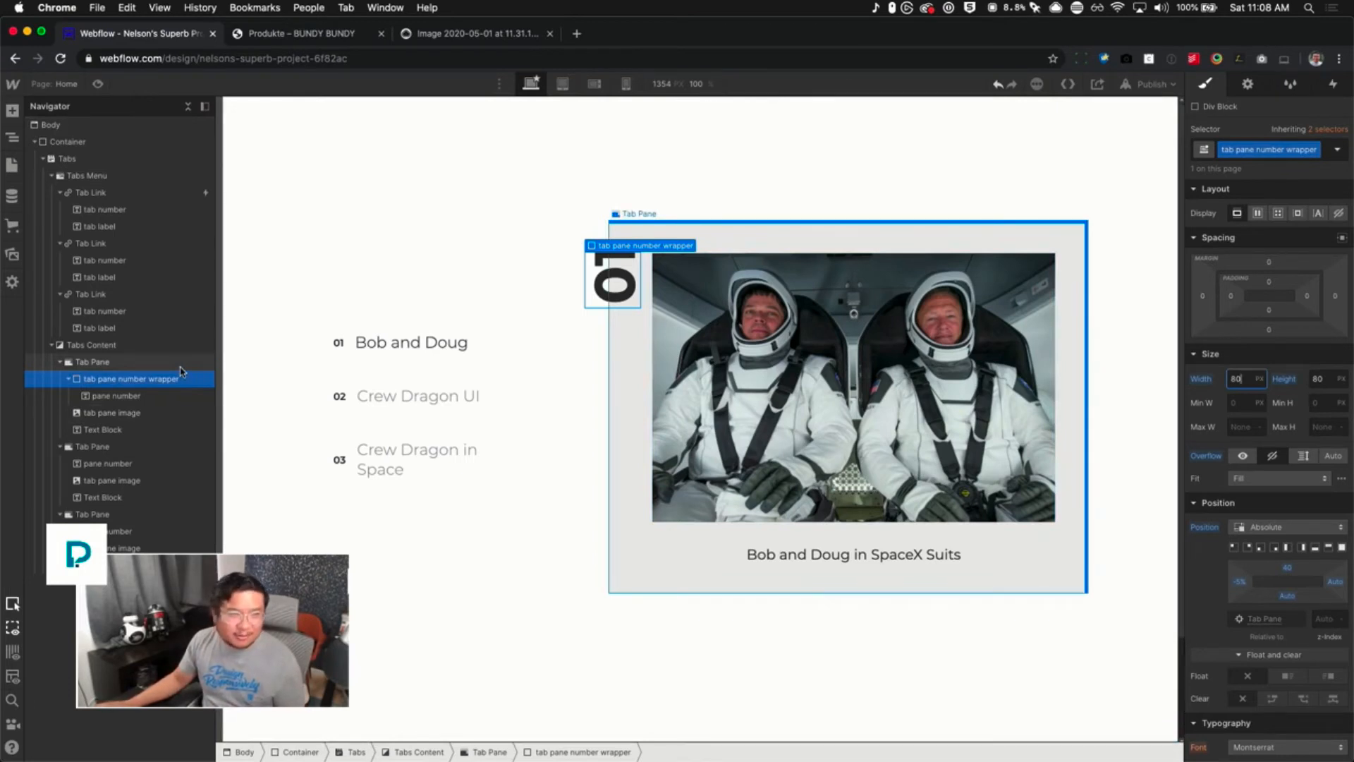
Create a timed animation named "tab change in view" for the first tab link's Tab in view trigger
{"action": "left_click", "coordinate": [180, 366]}
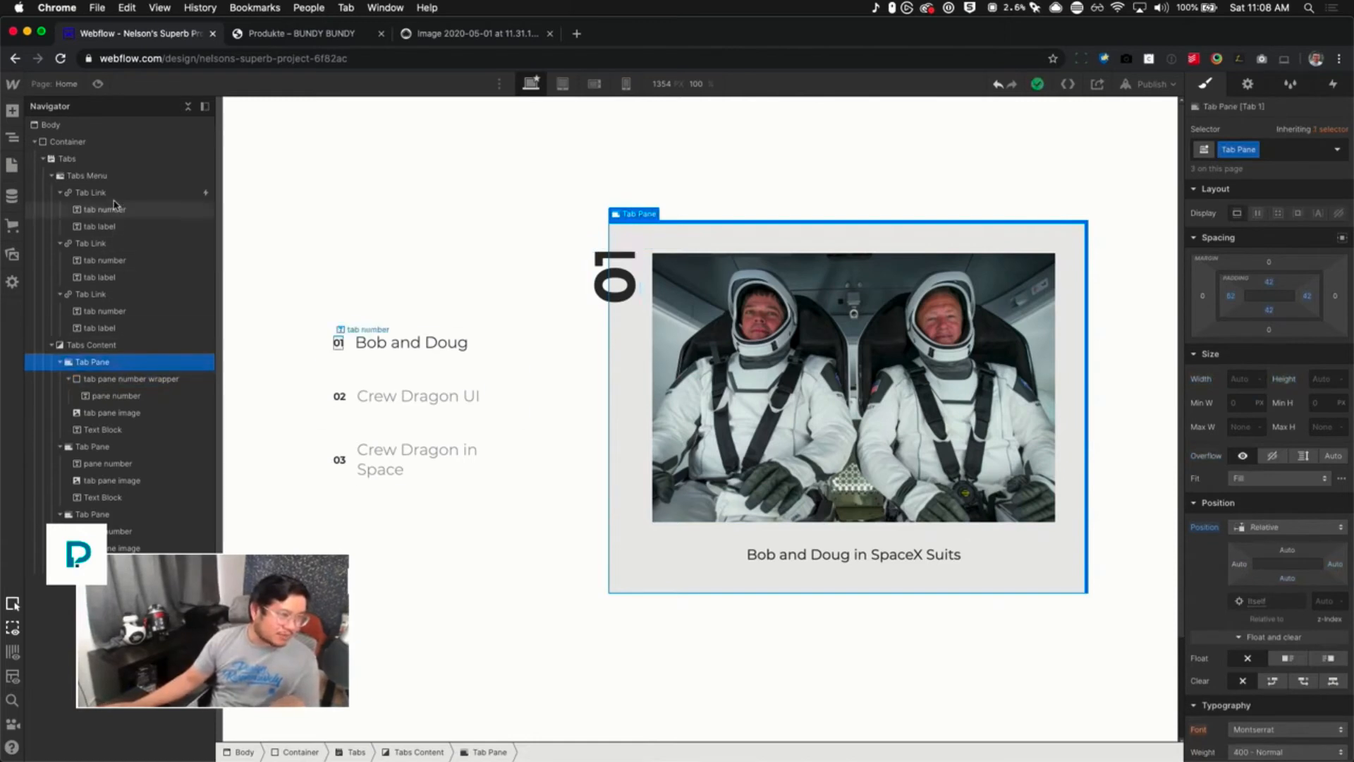
{"action": "left_click", "coordinate": [507, 326]}
{"action": "left_click", "coordinate": [1333, 84]}
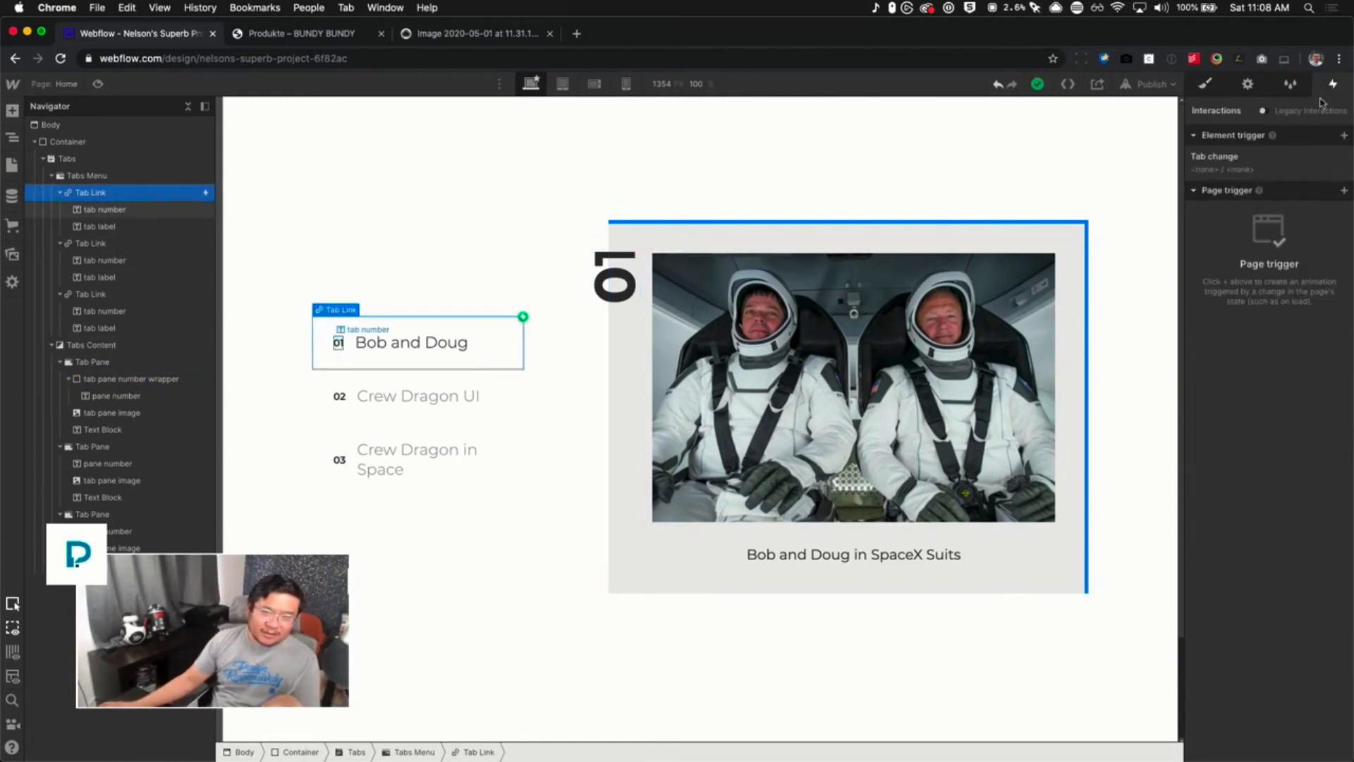
{"action": "left_click", "coordinate": [1231, 171]}
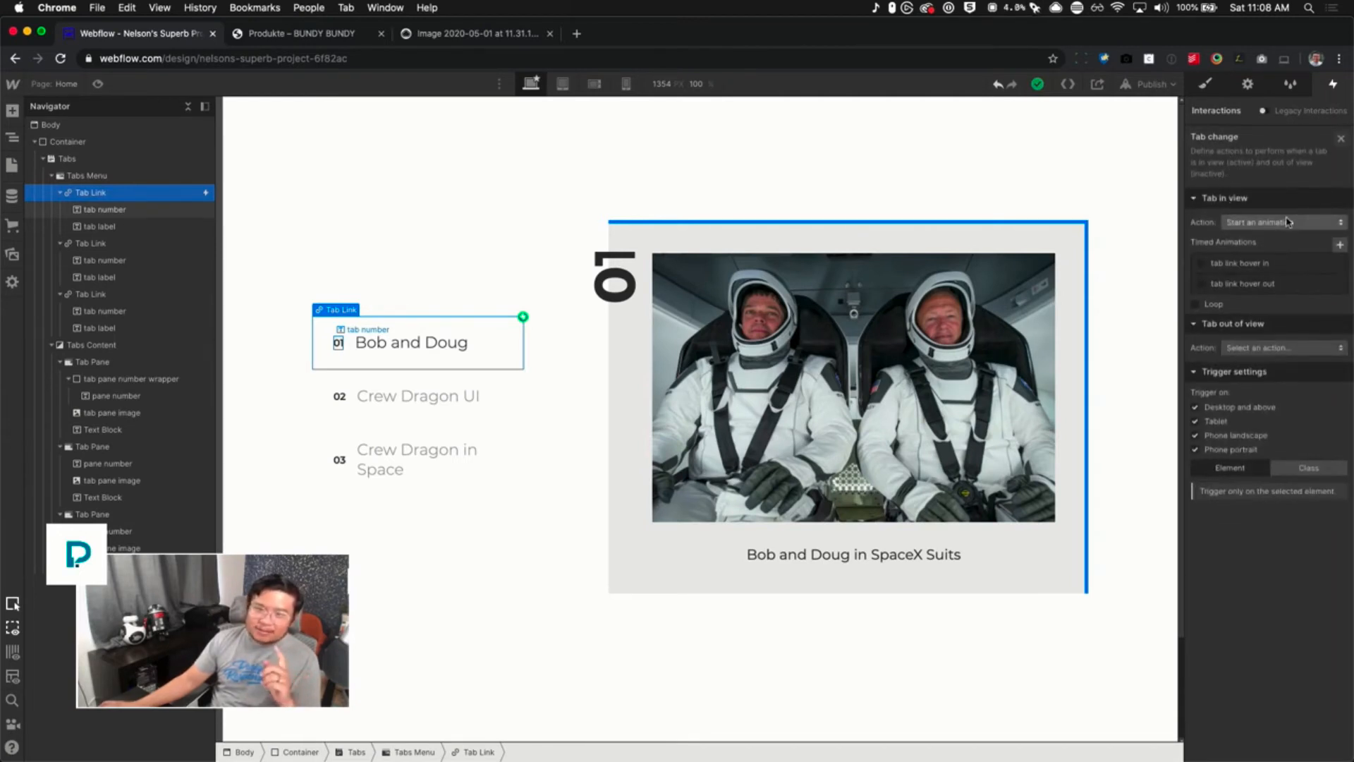
{"action": "left_click", "coordinate": [1340, 245]}
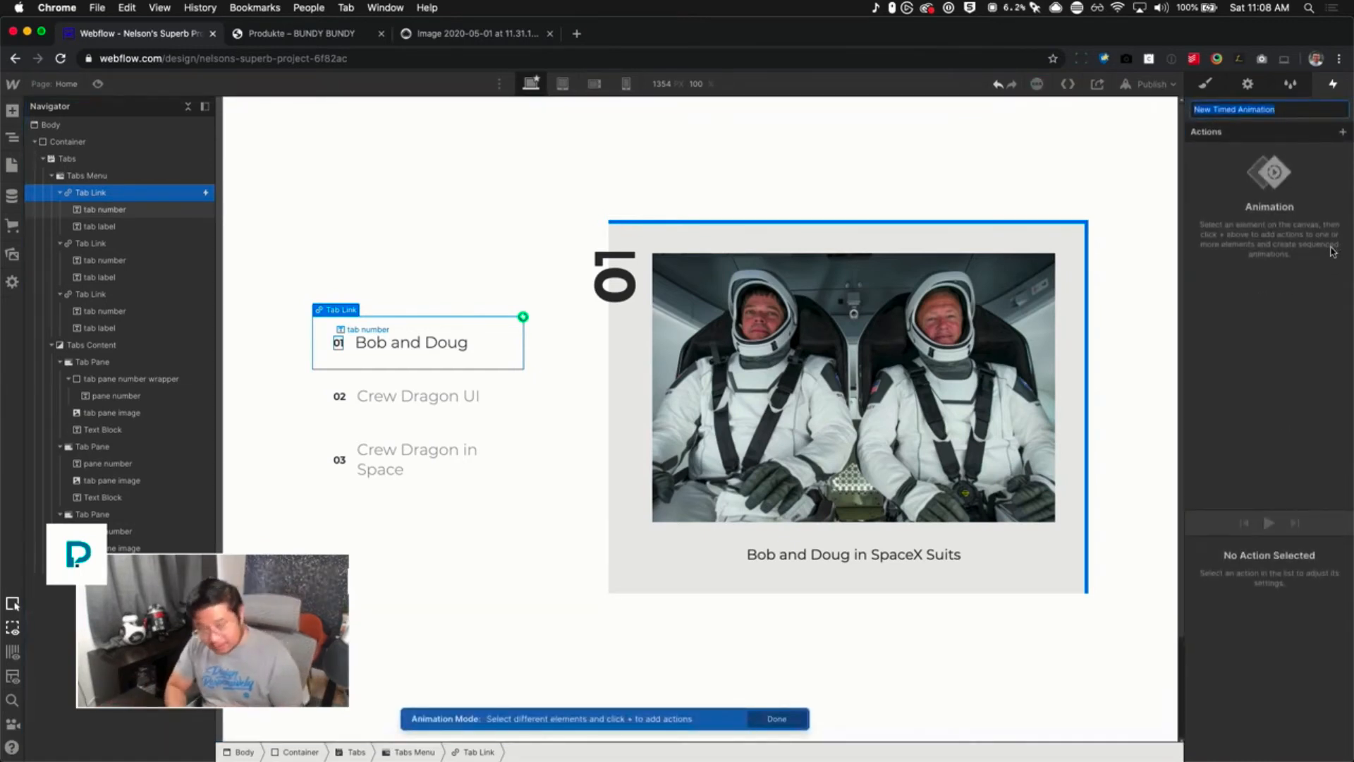
{"action": "type", "text": "tab change"}
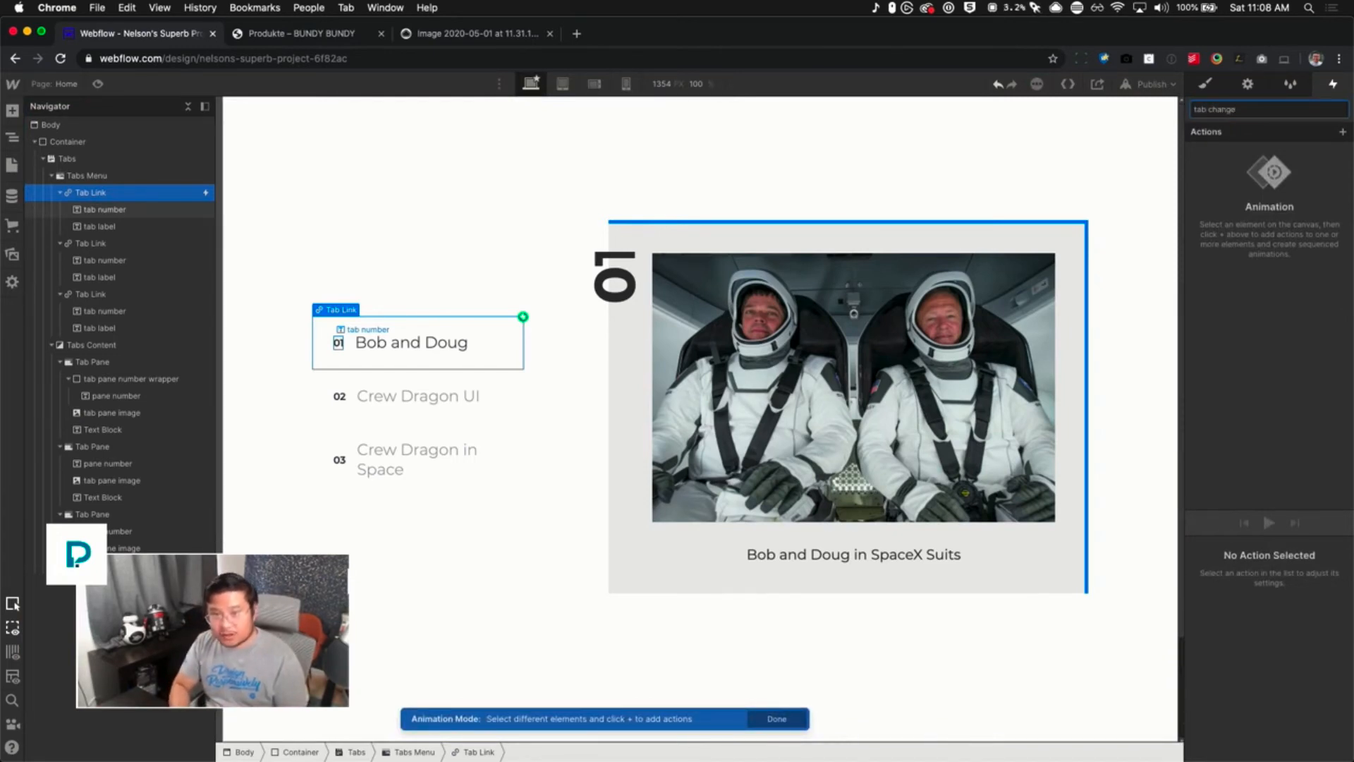
{"action": "type", "text": " in view"}
{"action": "key", "text": "Return"}
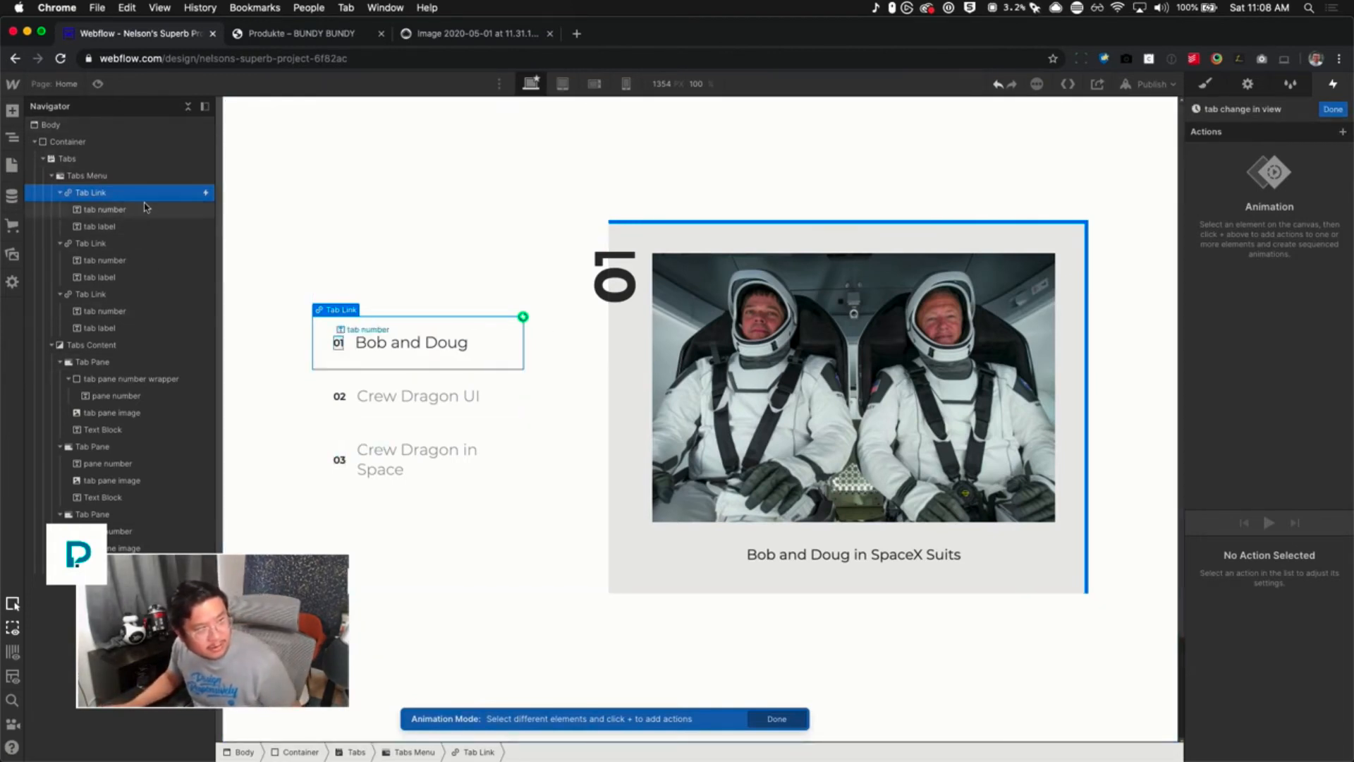
Add a Size action for the tab pane number wrapper, set as initial state with a width of 0 px
{"action": "left_click", "coordinate": [163, 382]}
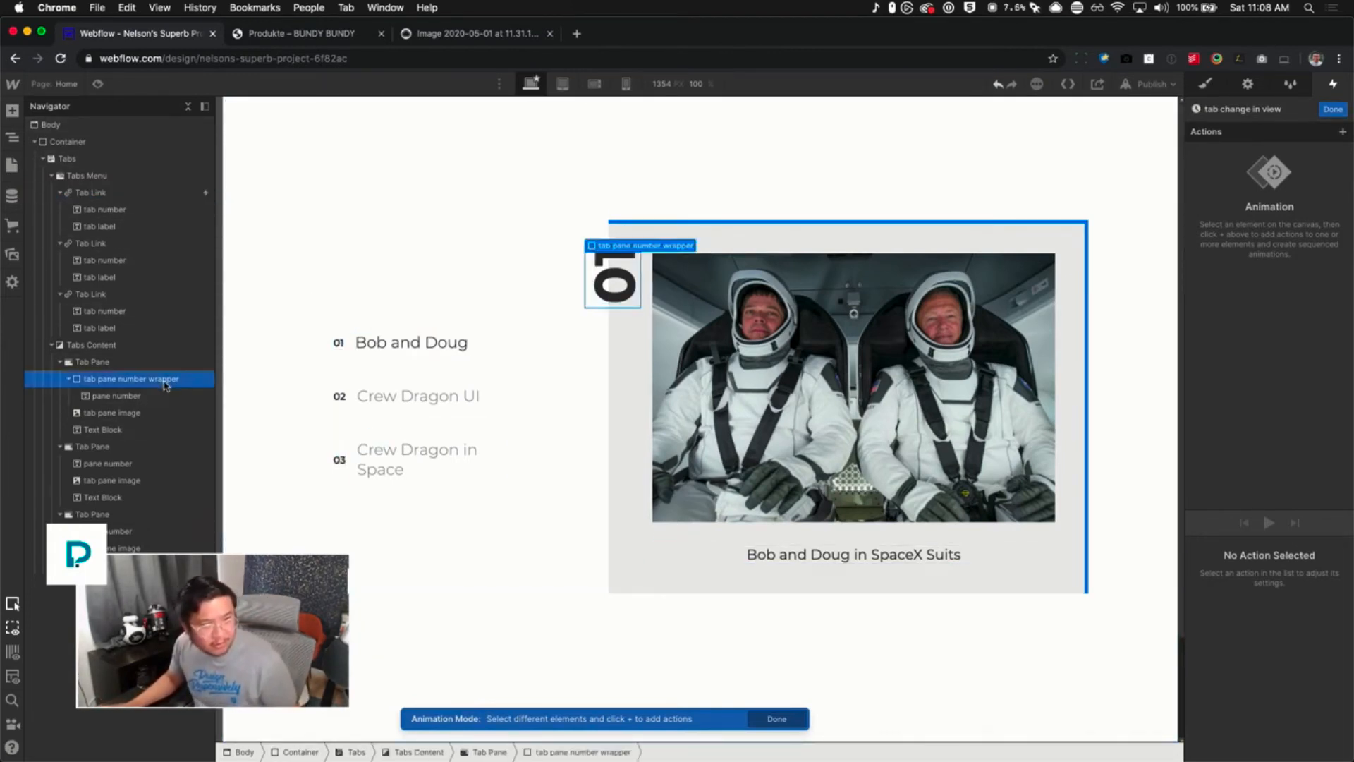
{"action": "left_click", "coordinate": [1344, 134]}
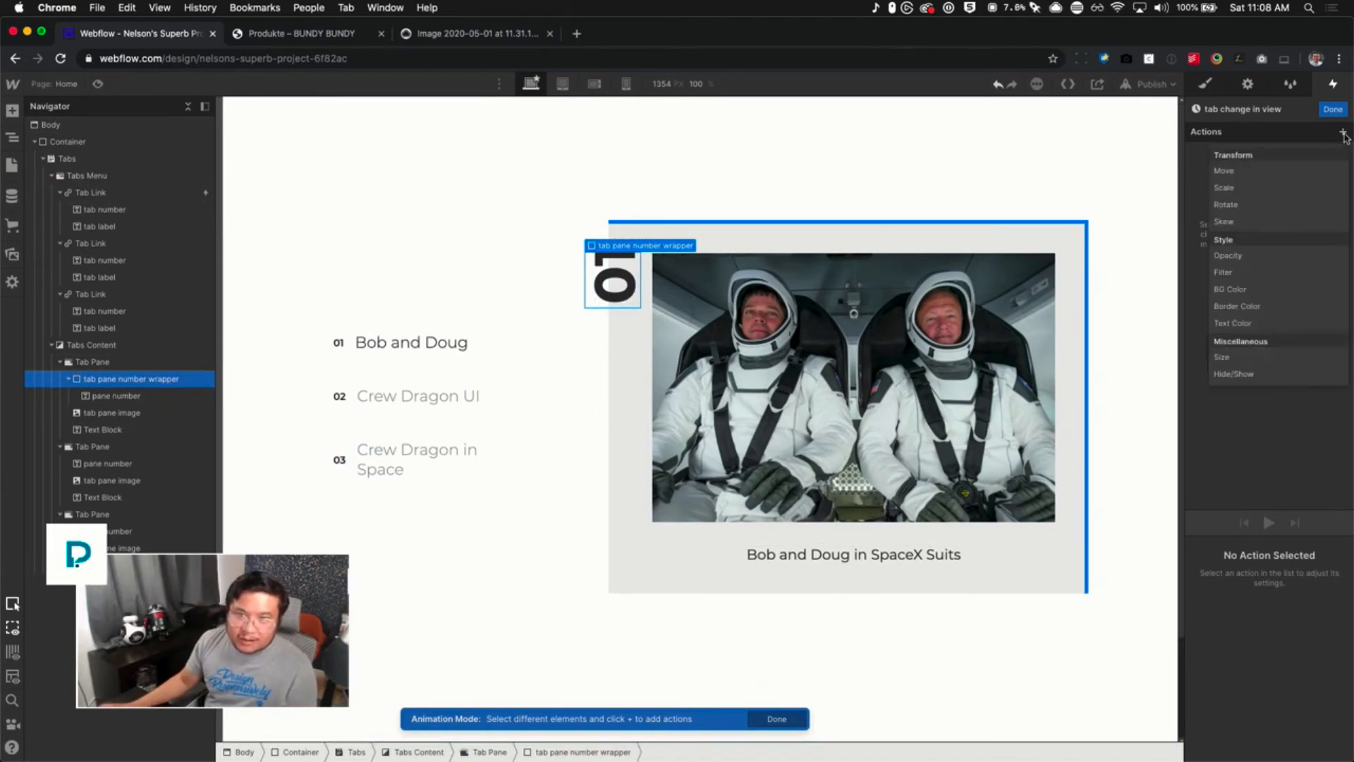
{"action": "left_click", "coordinate": [1242, 363]}
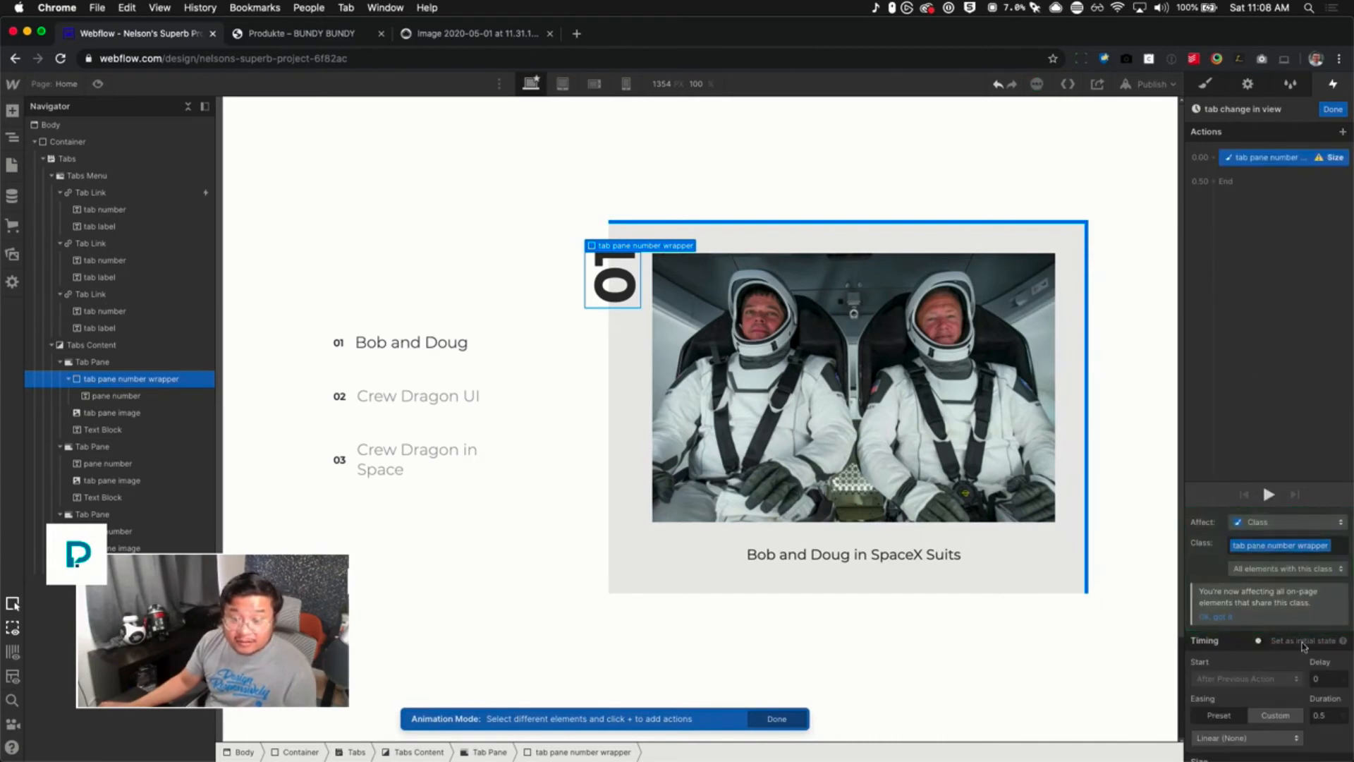
{"action": "left_click", "coordinate": [1304, 643]}
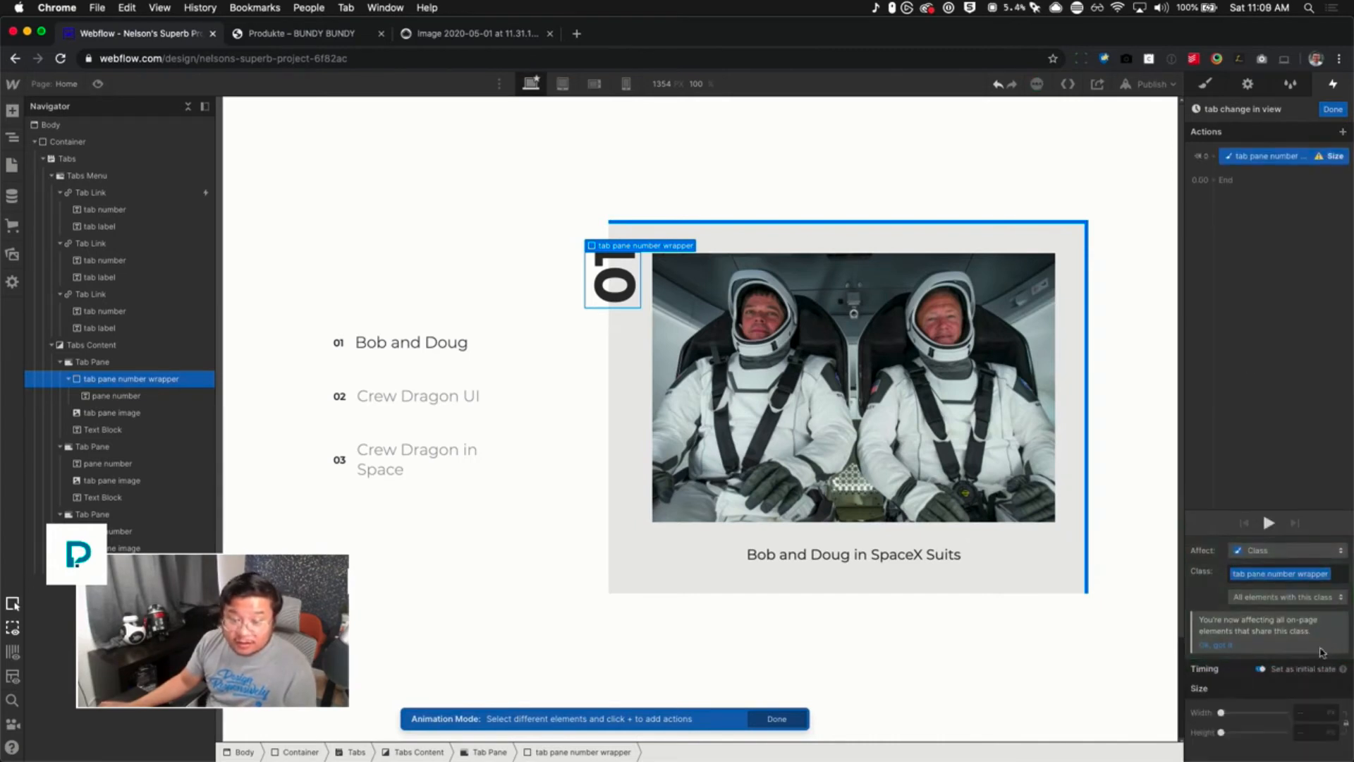
{"action": "left_click", "coordinate": [1313, 713]}
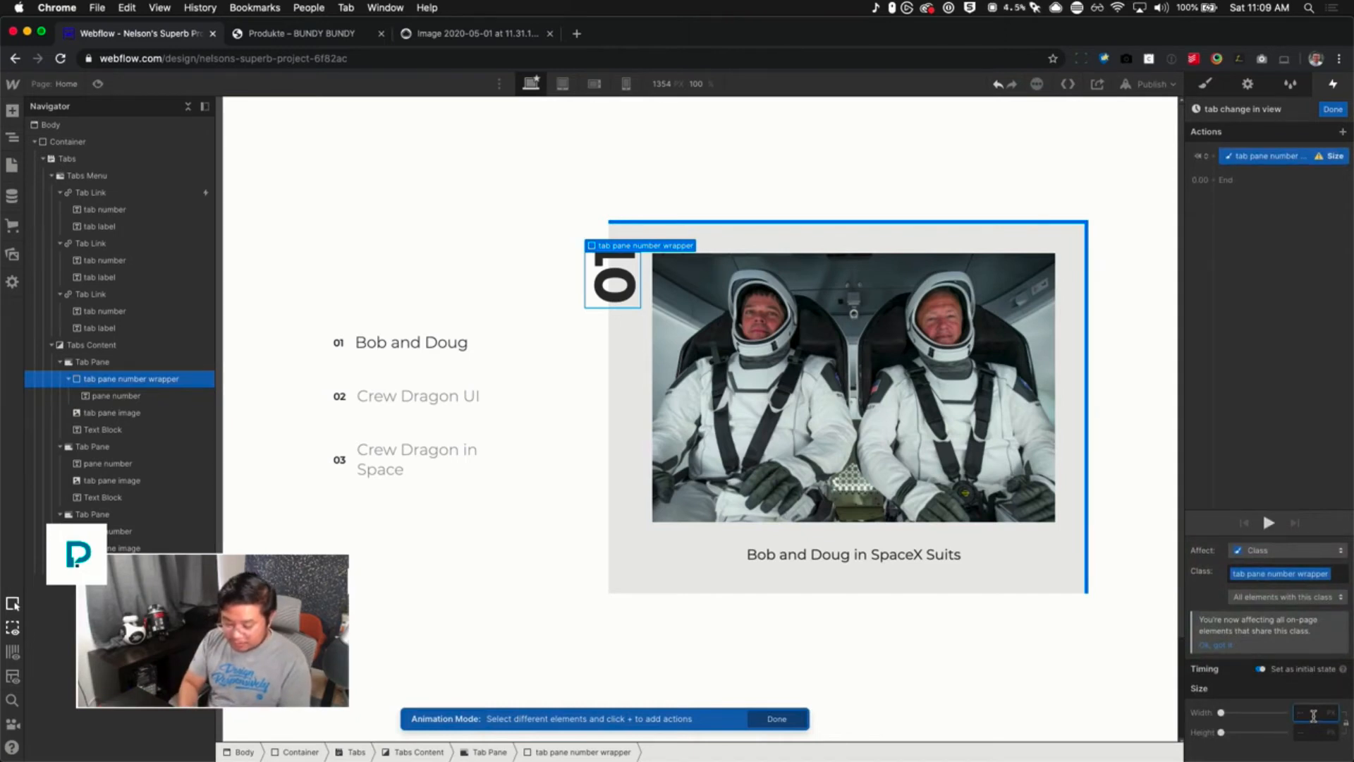
{"action": "type", "text": "0"}
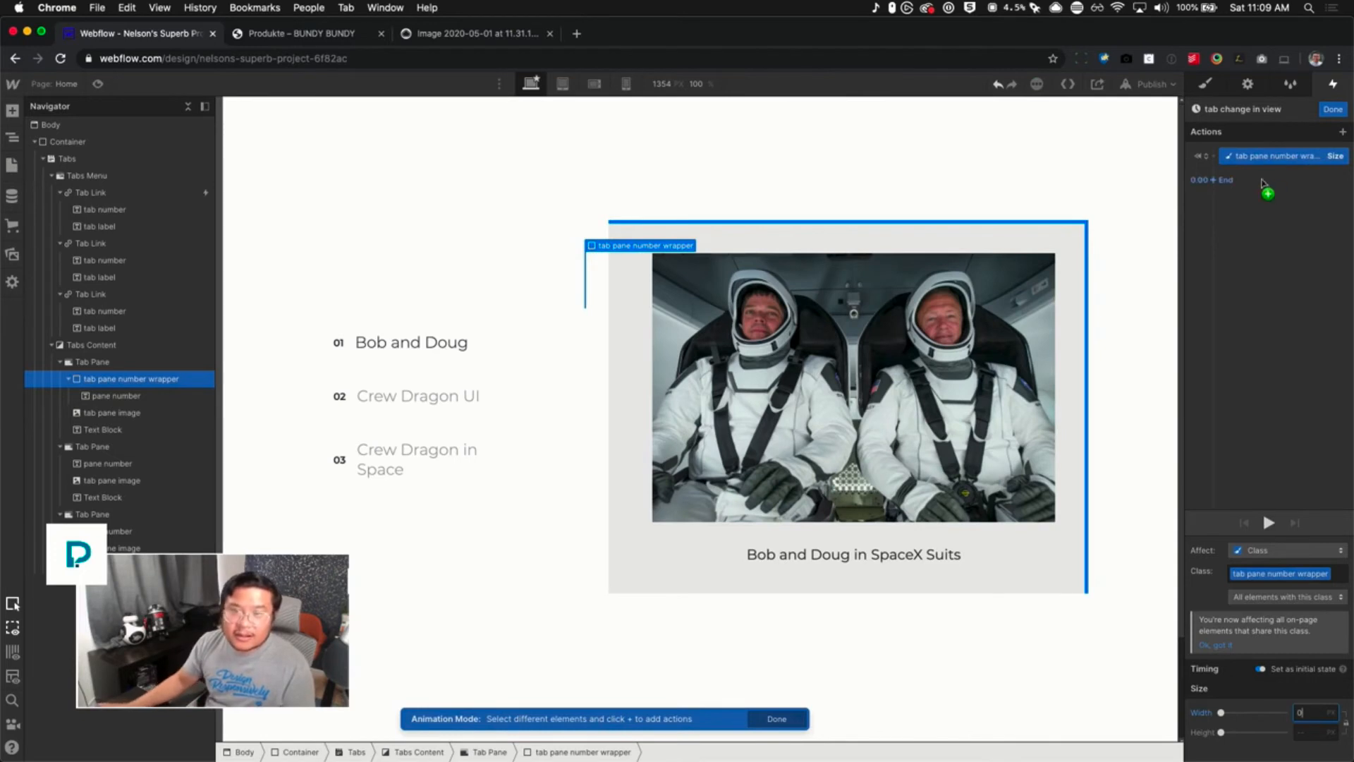
Add a second Size action that widens the number wrapper to 80 px with Ease easing, and preview the animation
{"action": "left_click", "coordinate": [1218, 180]}
{"action": "left_click", "coordinate": [1216, 409]}
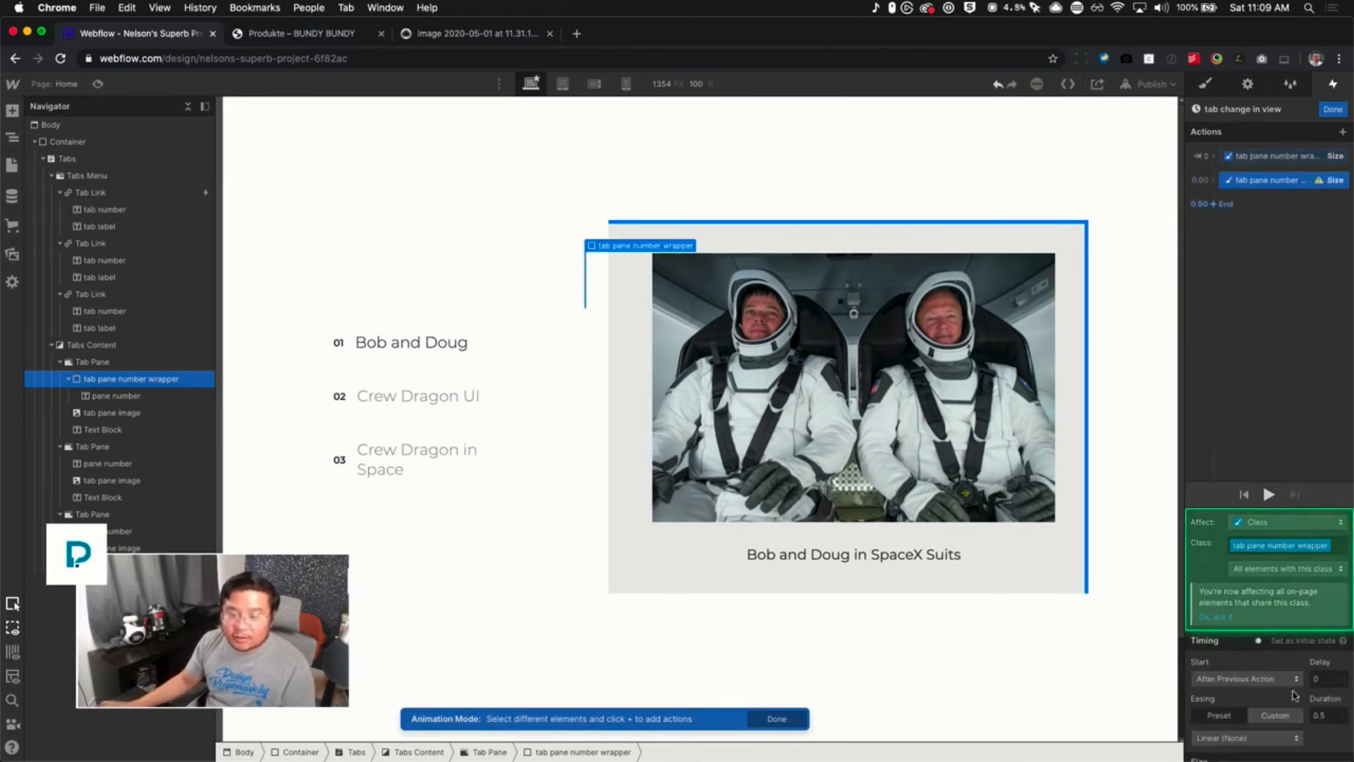
{"action": "scroll", "coordinate": [1293, 692], "scroll_direction": "down", "scroll_amount": 2}
{"action": "left_click", "coordinate": [1313, 728]}
{"action": "type", "text": "80"}
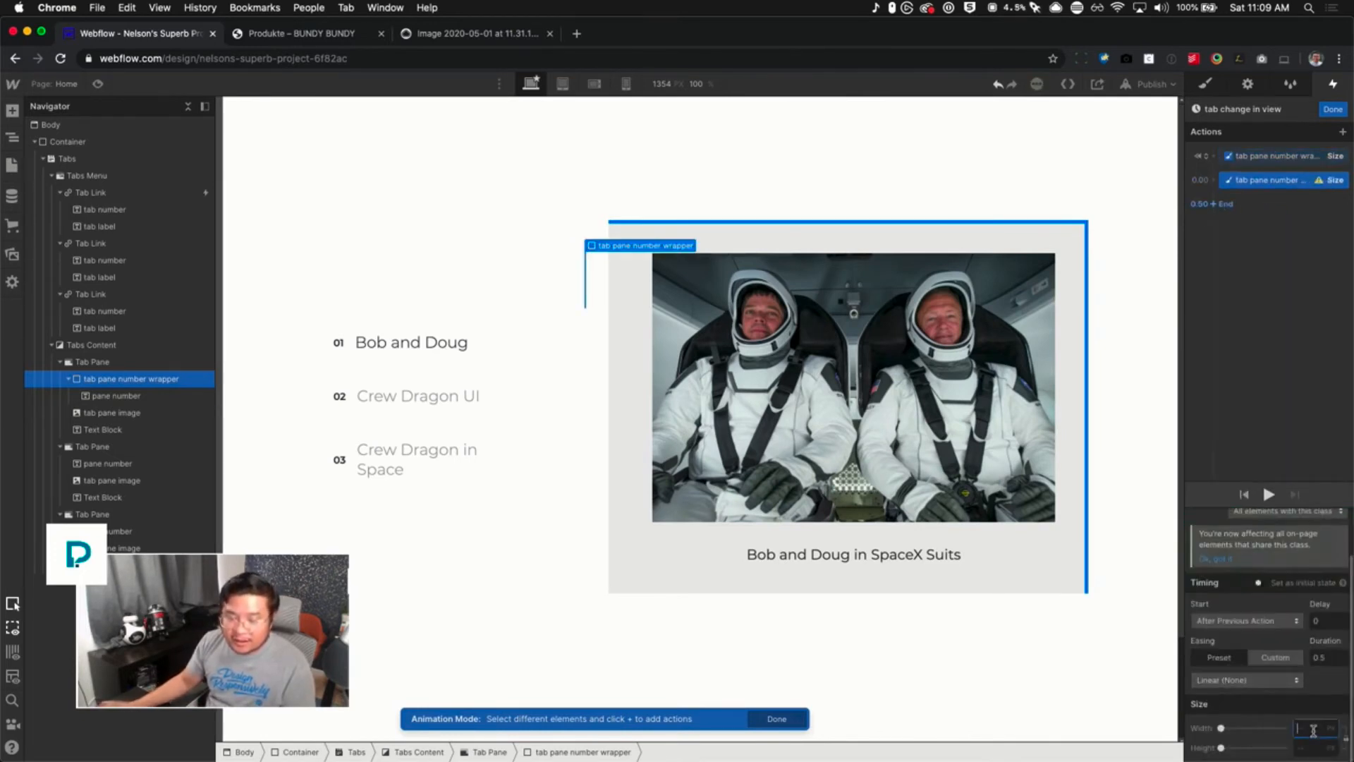
{"action": "left_click", "coordinate": [1246, 680]}
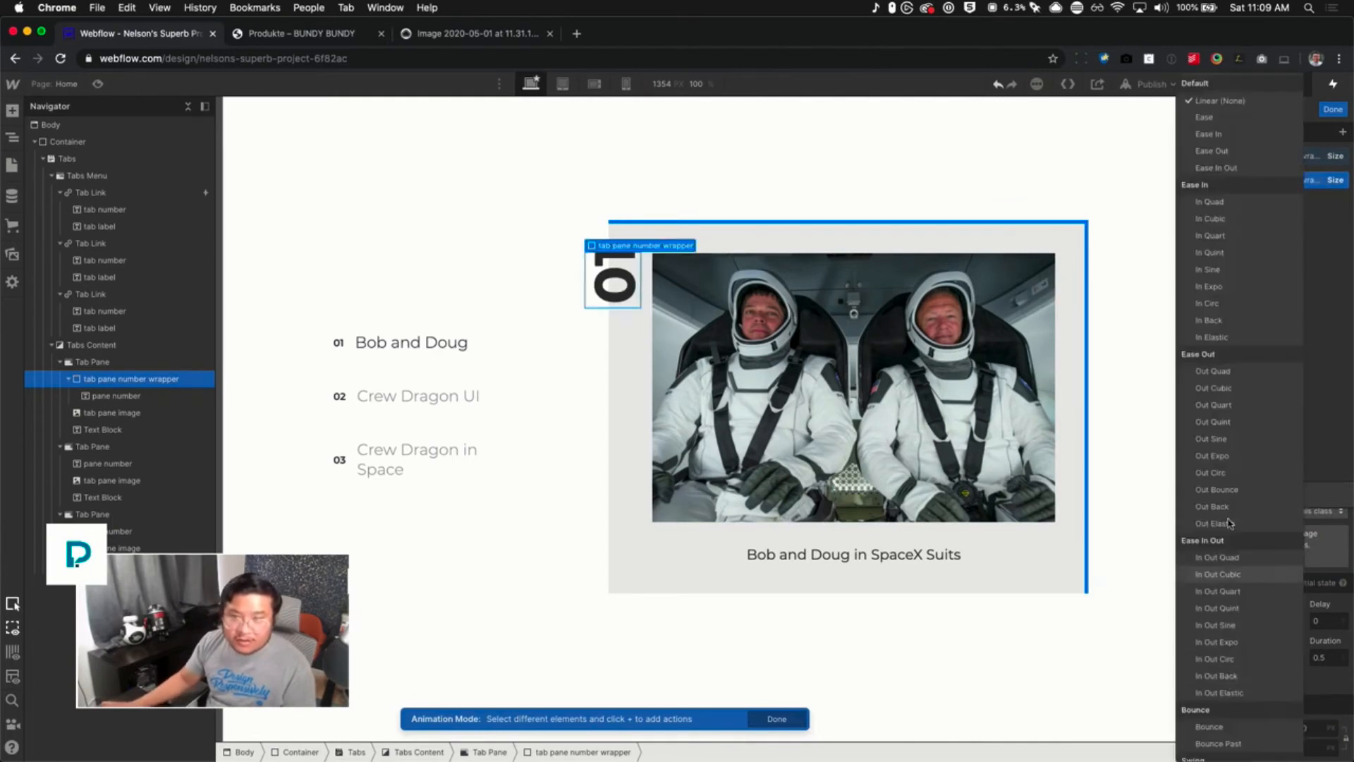
{"action": "left_click", "coordinate": [1211, 118]}
{"action": "left_click", "coordinate": [1270, 496]}
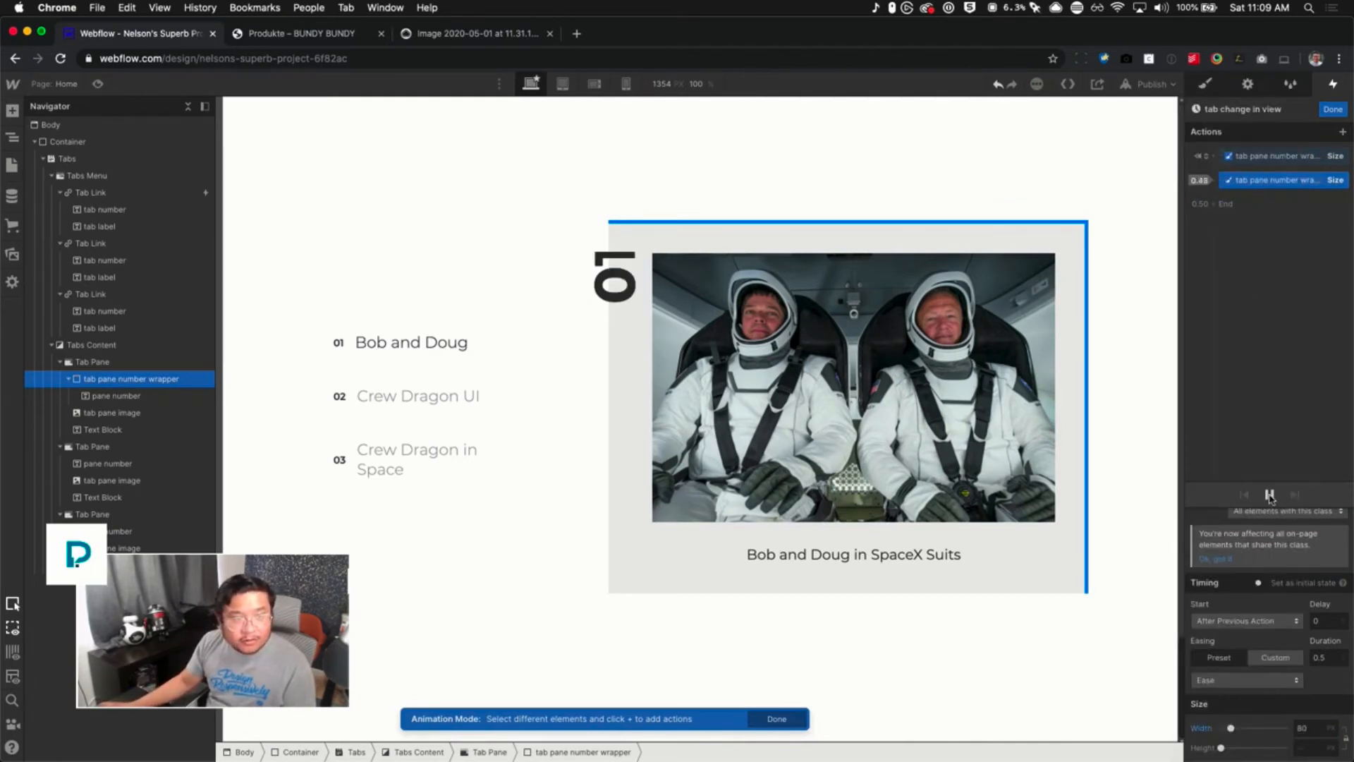
Try In Out Cubic and Out Cubic easing on the second Size action, previewing the animation with each
{"action": "left_click", "coordinate": [1257, 680]}
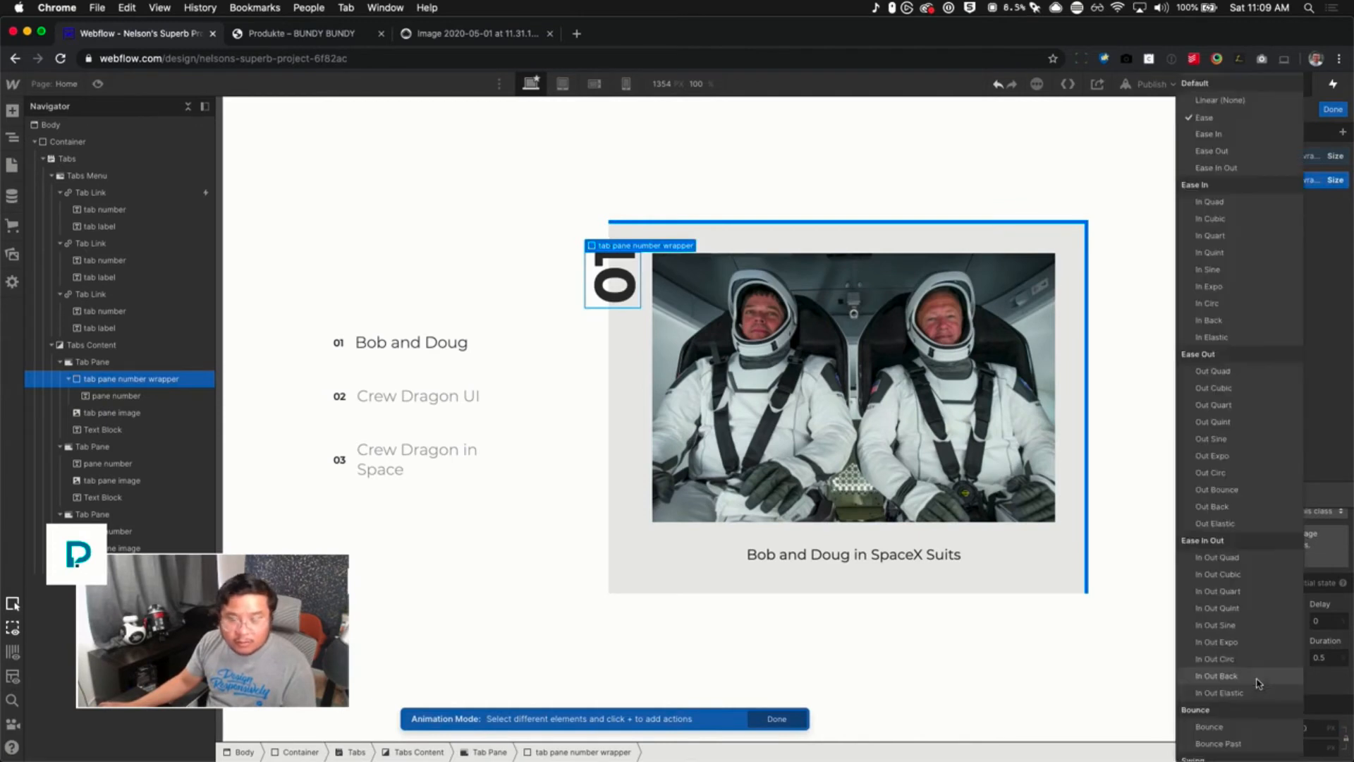
{"action": "left_click", "coordinate": [1258, 574]}
{"action": "left_click", "coordinate": [1269, 495]}
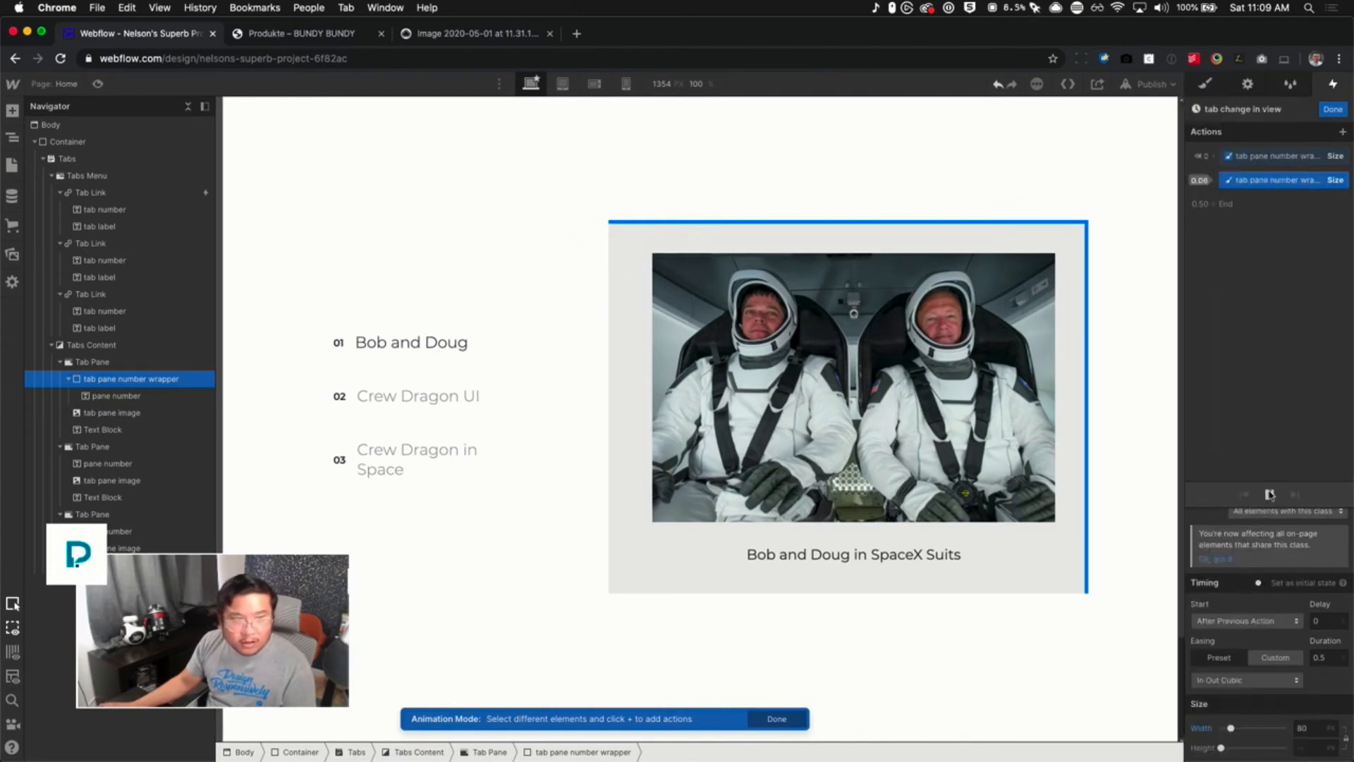
{"action": "left_click", "coordinate": [1282, 682]}
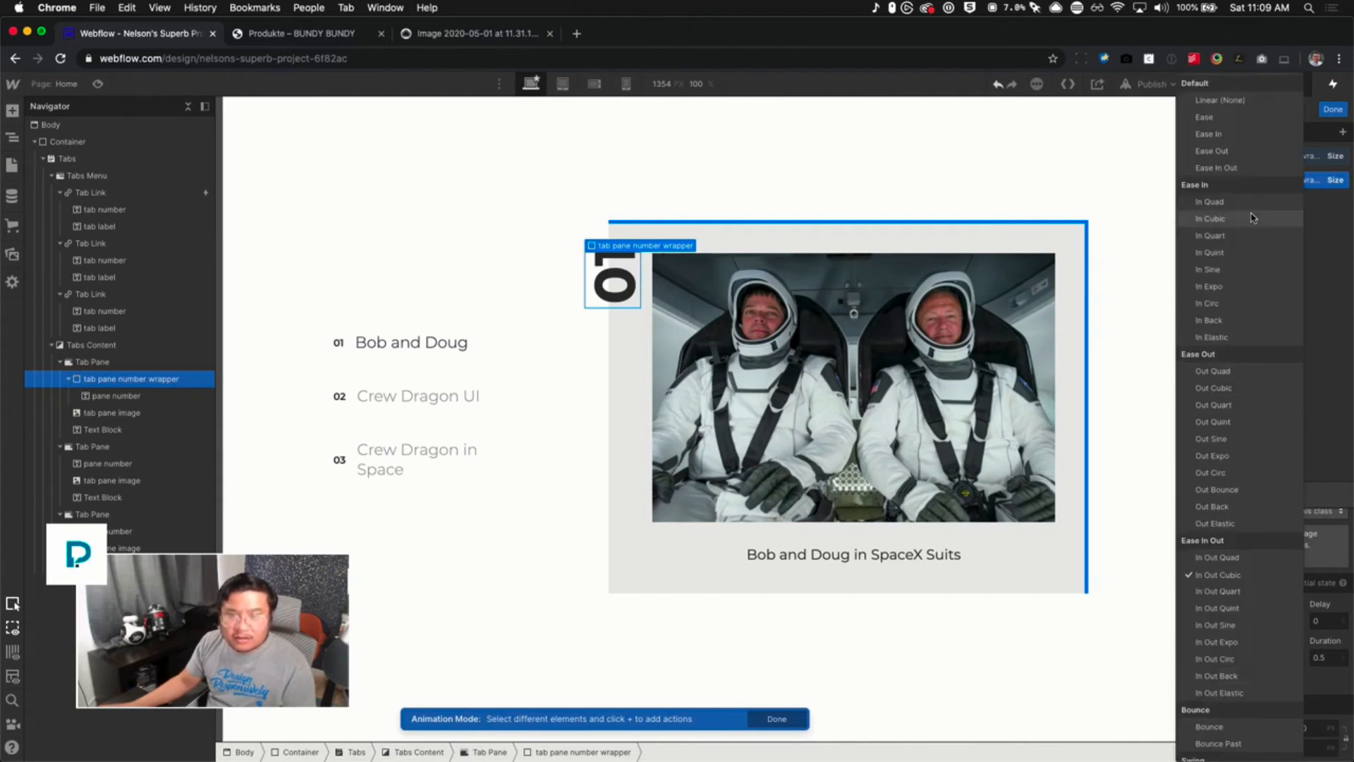
{"action": "left_click", "coordinate": [1241, 388]}
{"action": "left_click", "coordinate": [1269, 495]}
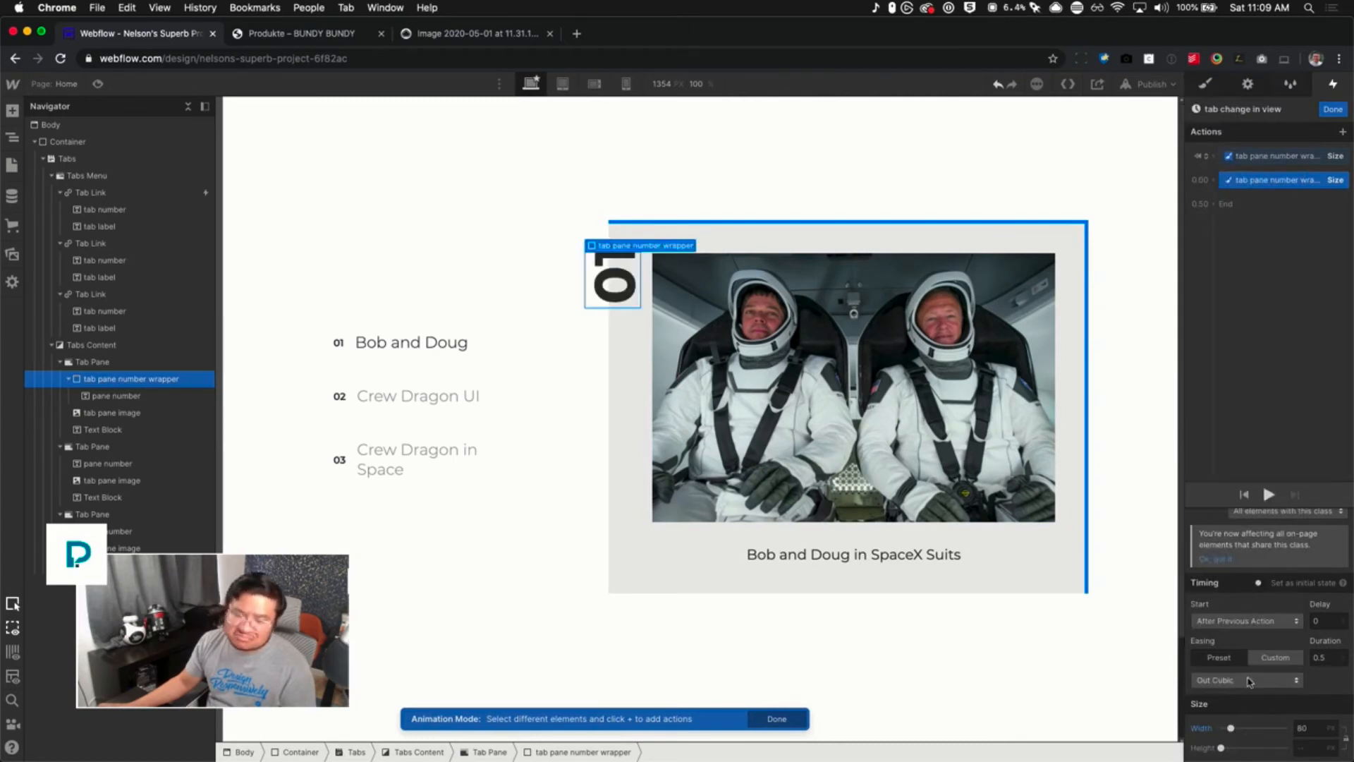
Set the second Size action's easing to Ease, preview the reveal and finish editing the animation
{"action": "left_click", "coordinate": [1247, 680]}
{"action": "left_click", "coordinate": [1241, 117]}
{"action": "left_click", "coordinate": [1268, 502]}
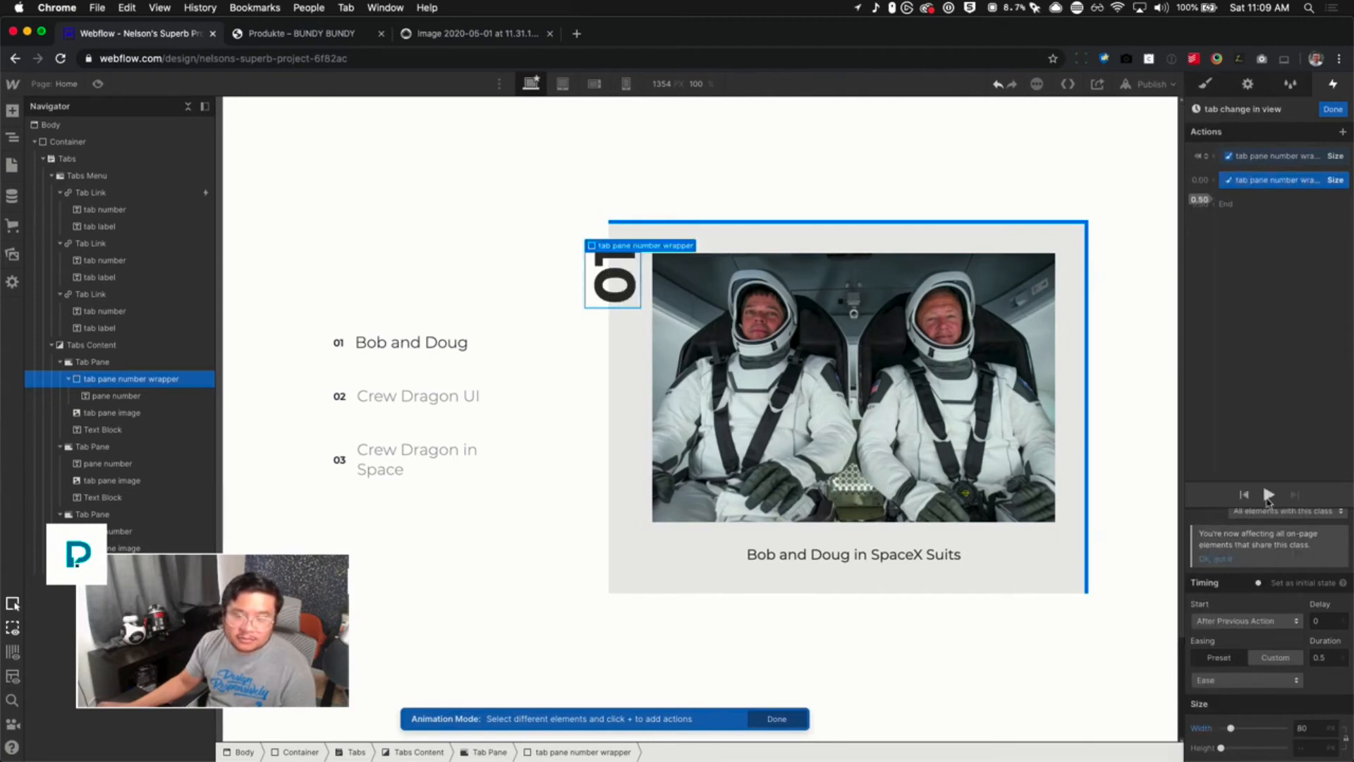
{"action": "left_click", "coordinate": [1269, 496]}
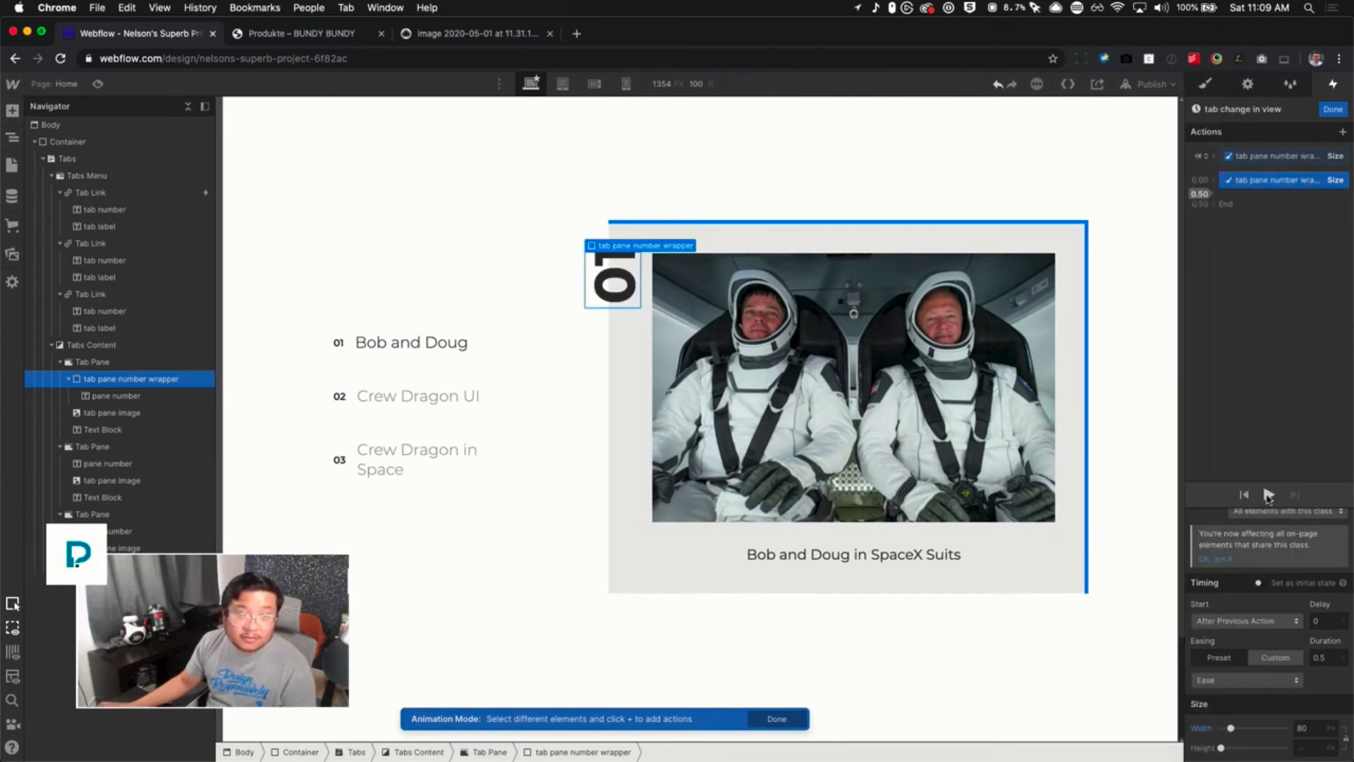
{"action": "left_click", "coordinate": [1332, 111]}
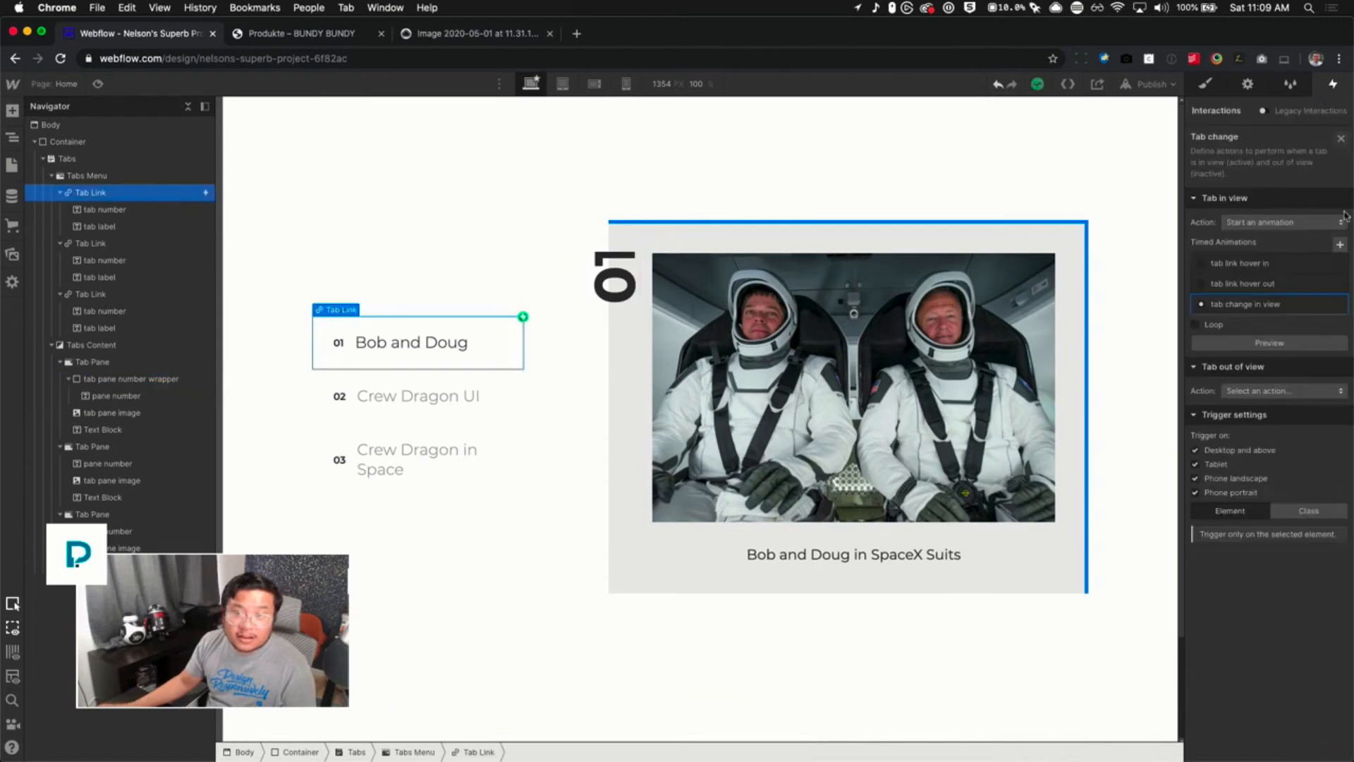
Start a new timed animation named "tab change out of view" for when the tab goes out of view
{"action": "left_click", "coordinate": [1259, 392]}
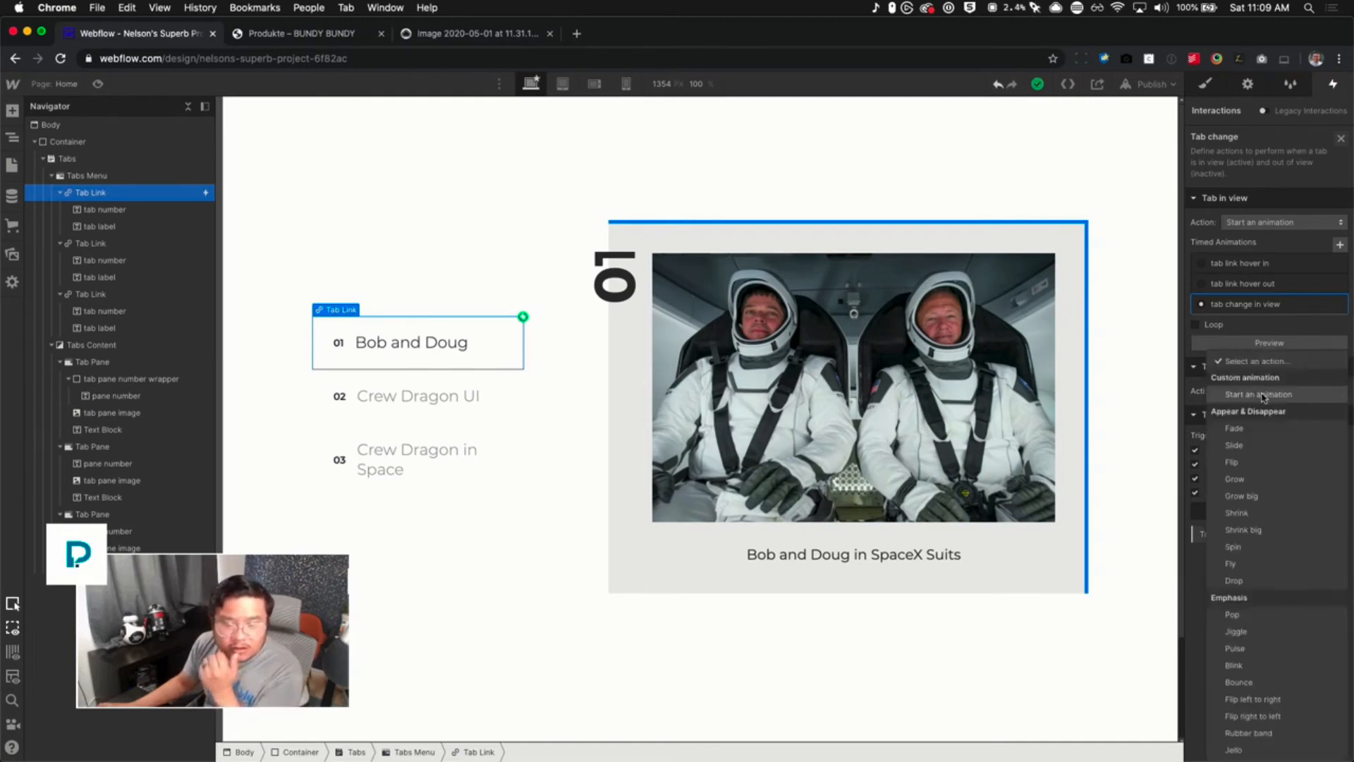
{"action": "left_click", "coordinate": [1264, 395]}
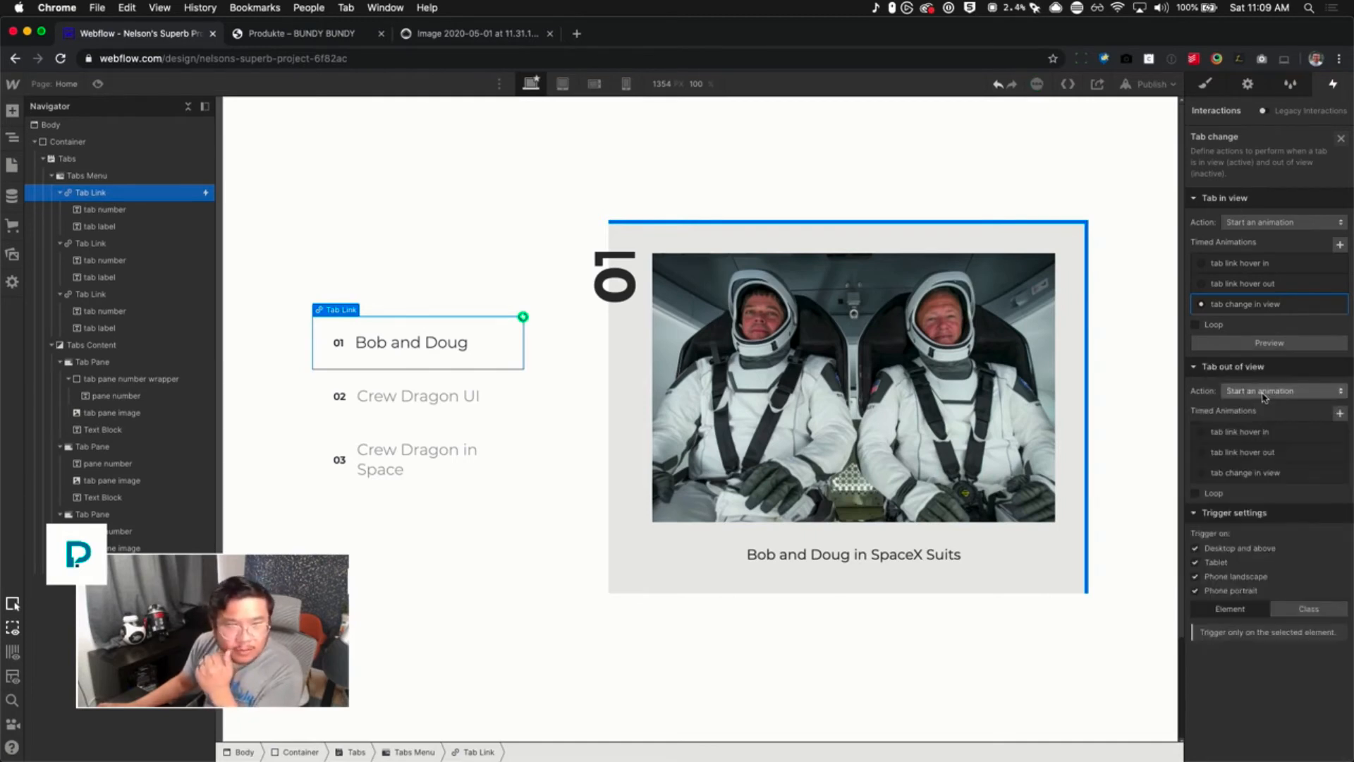
{"action": "left_click", "coordinate": [1339, 412]}
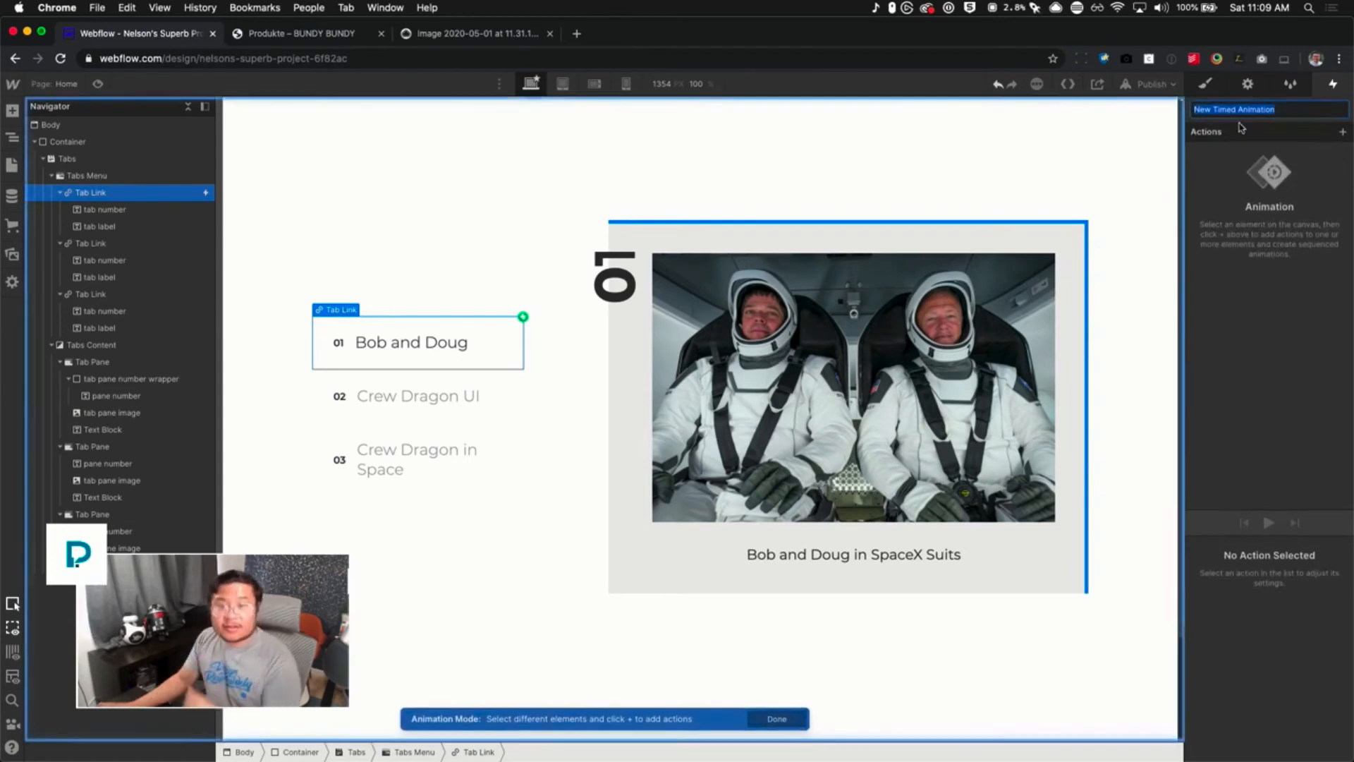
{"action": "type", "text": "tab change"}
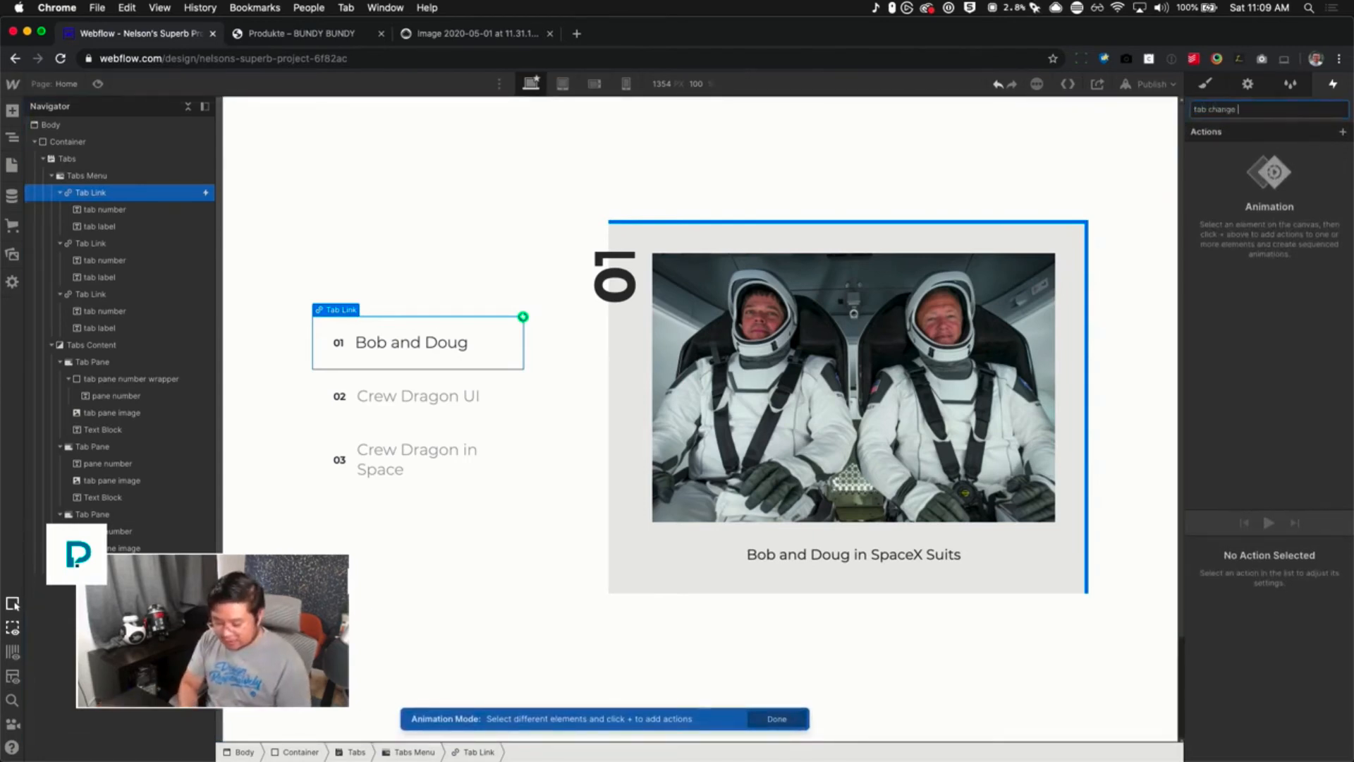
{"action": "type", "text": " out of view"}
{"action": "key", "text": "Return"}
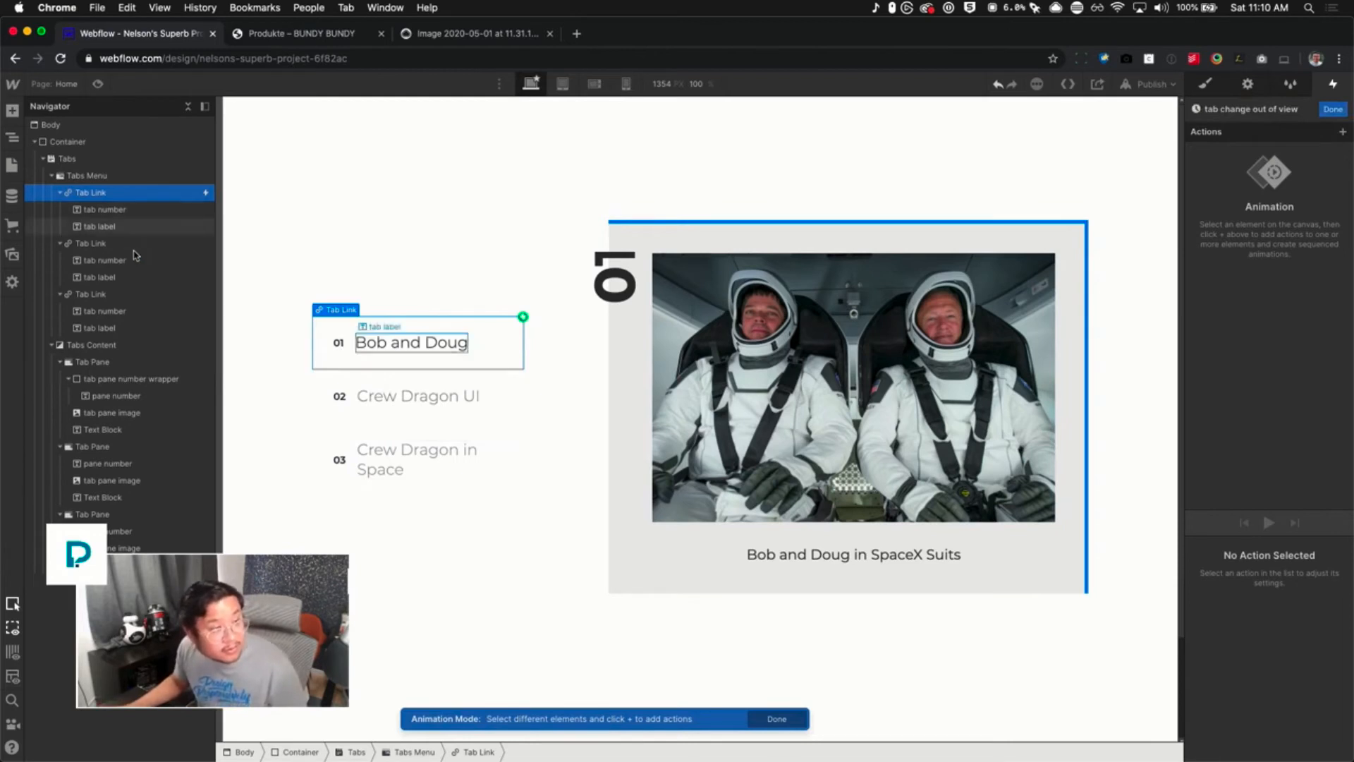
Add a Size action that sets the tab pane number wrapper's width to 0 px with a duration of 0, and finish editing the animation
{"action": "left_click", "coordinate": [131, 379]}
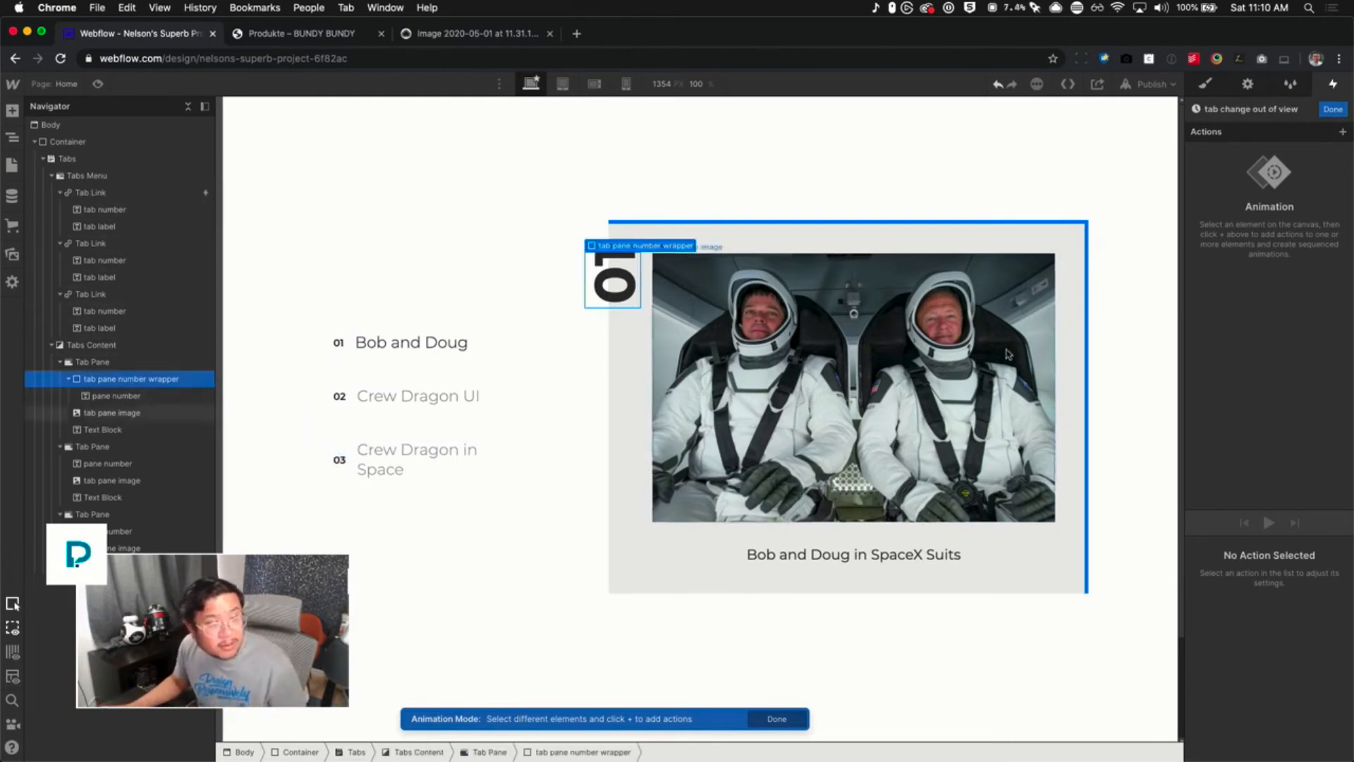
{"action": "left_click", "coordinate": [1342, 132]}
{"action": "left_click", "coordinate": [1244, 366]}
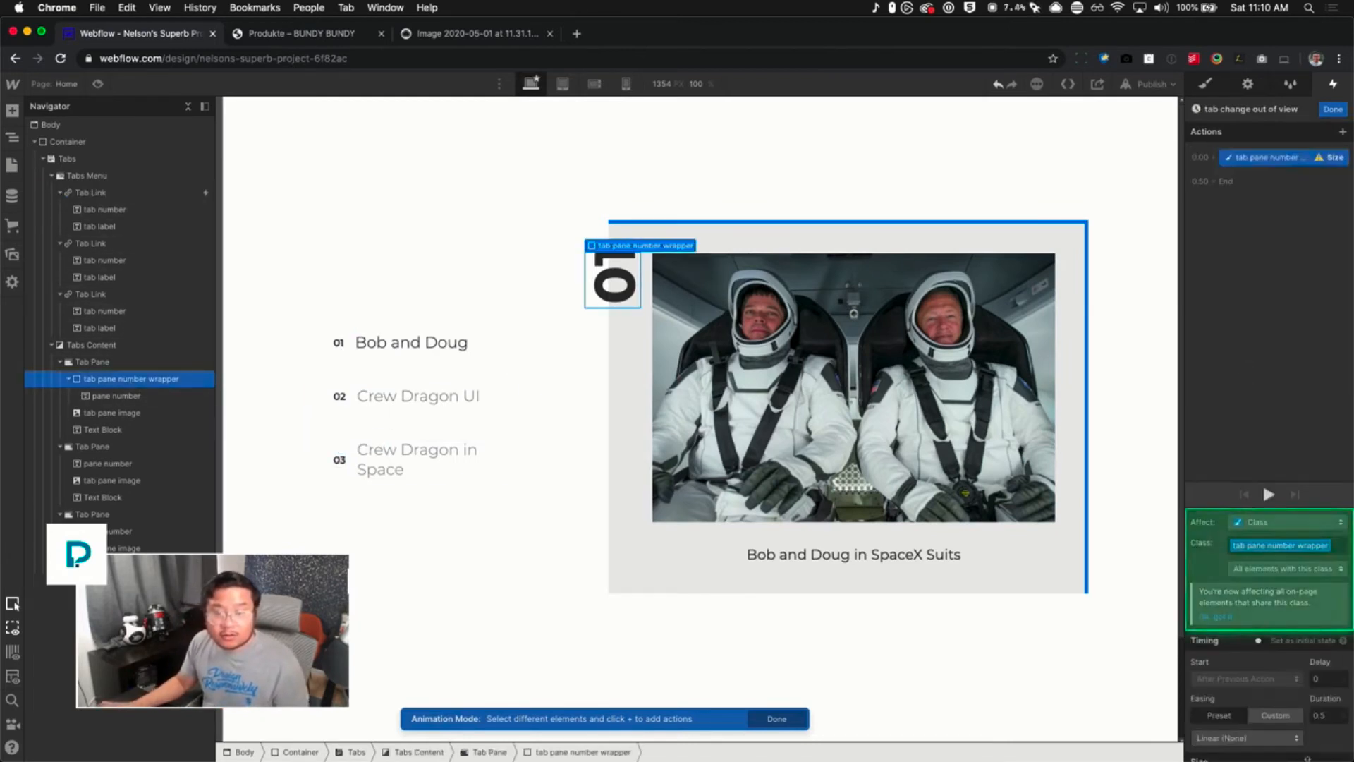
{"action": "scroll", "coordinate": [1312, 733], "scroll_direction": "down", "scroll_amount": 1}
{"action": "type", "text": "0"}
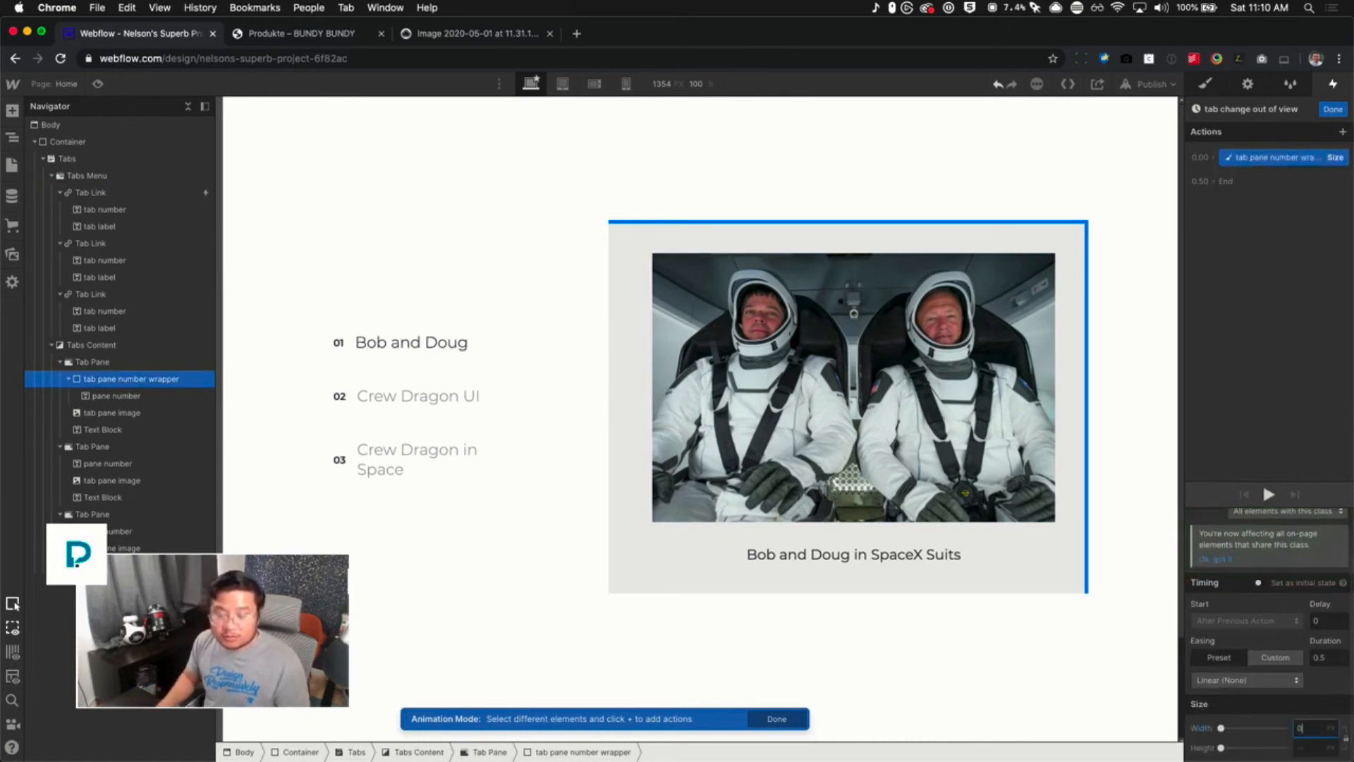
{"action": "left_click", "coordinate": [1329, 657]}
{"action": "type", "text": "0"}
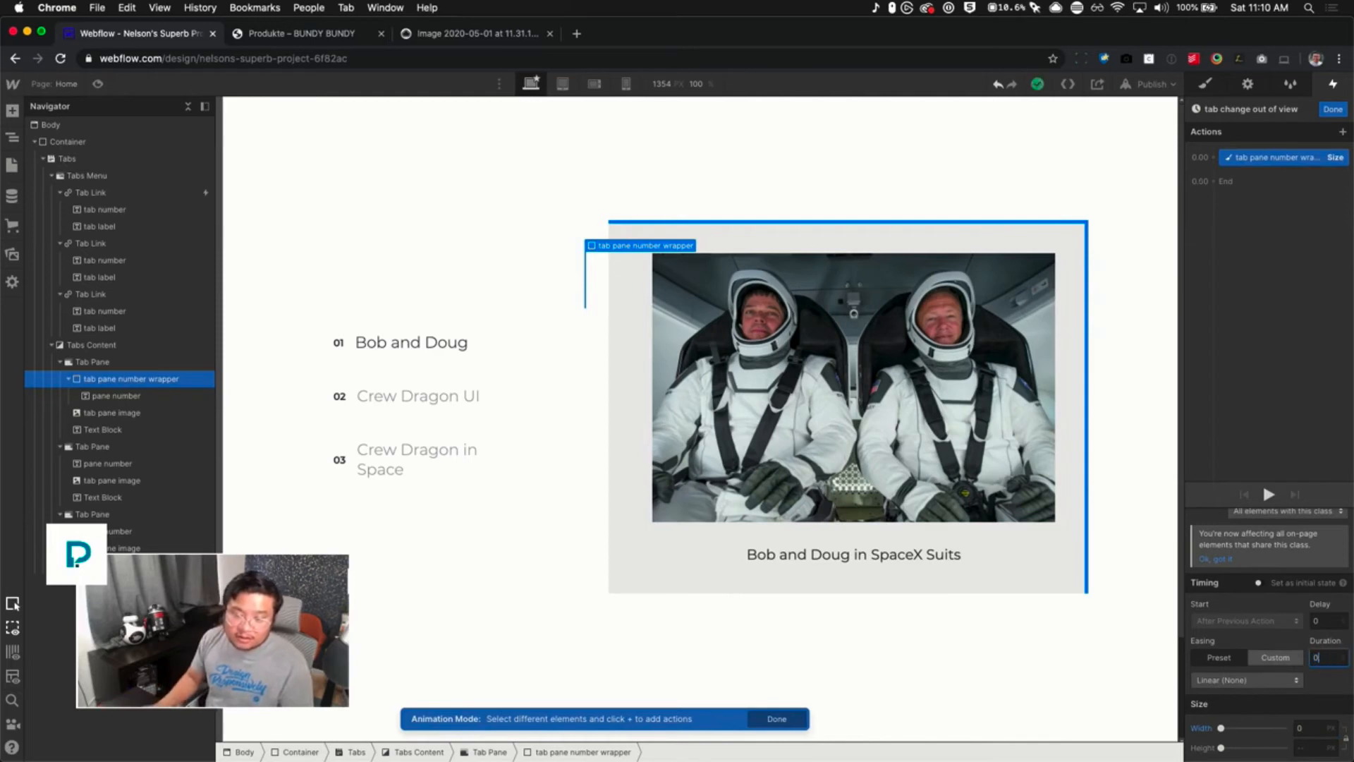
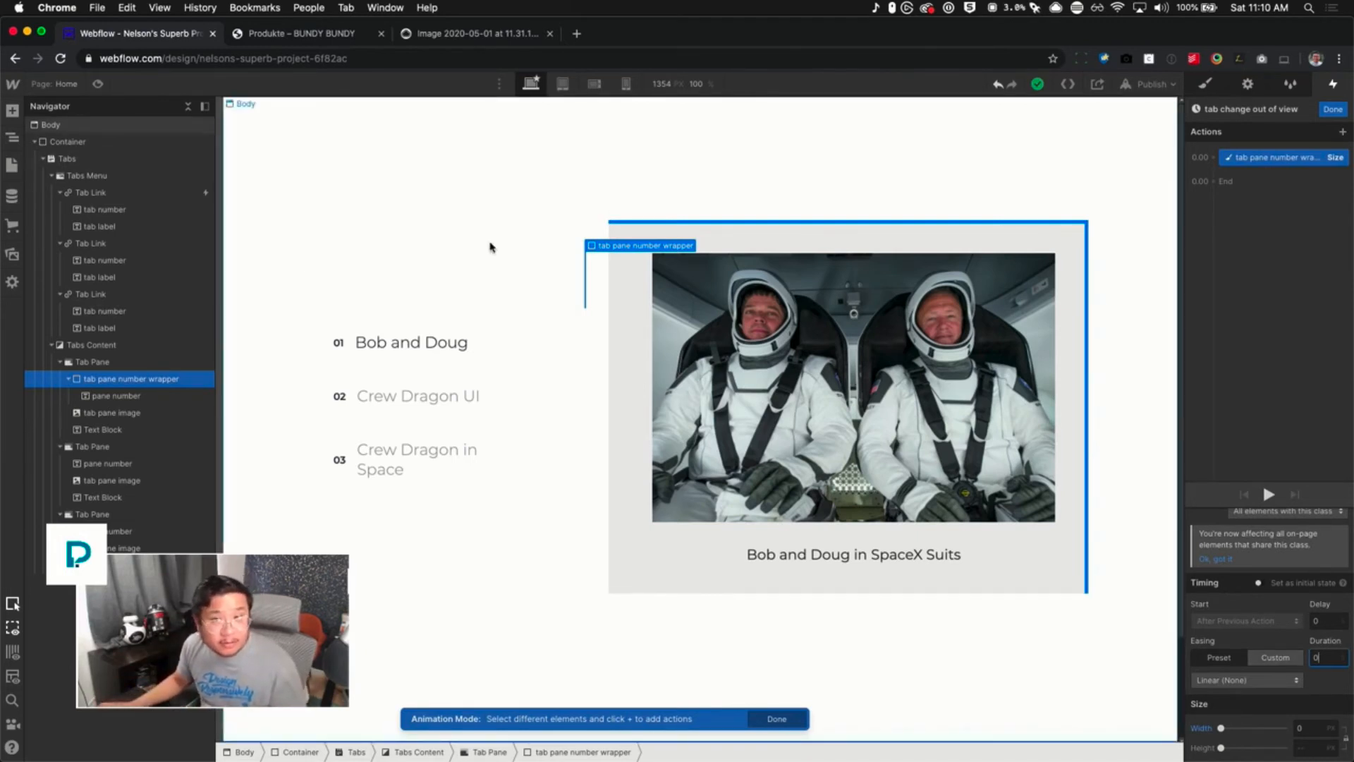
{"action": "left_click", "coordinate": [1333, 109]}
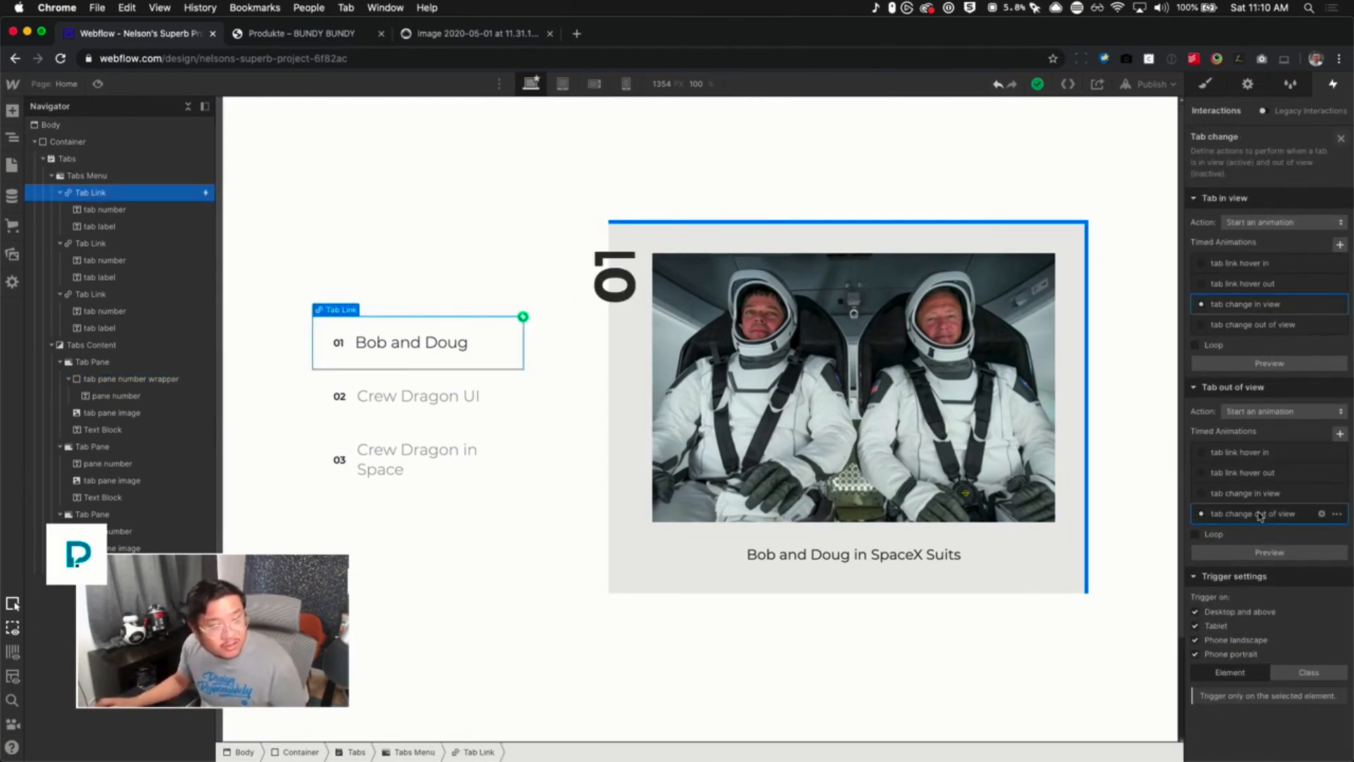
Apply the tab change trigger to the Tab Link class and preview the page by switching between the three tabs
{"action": "left_click", "coordinate": [1301, 672]}
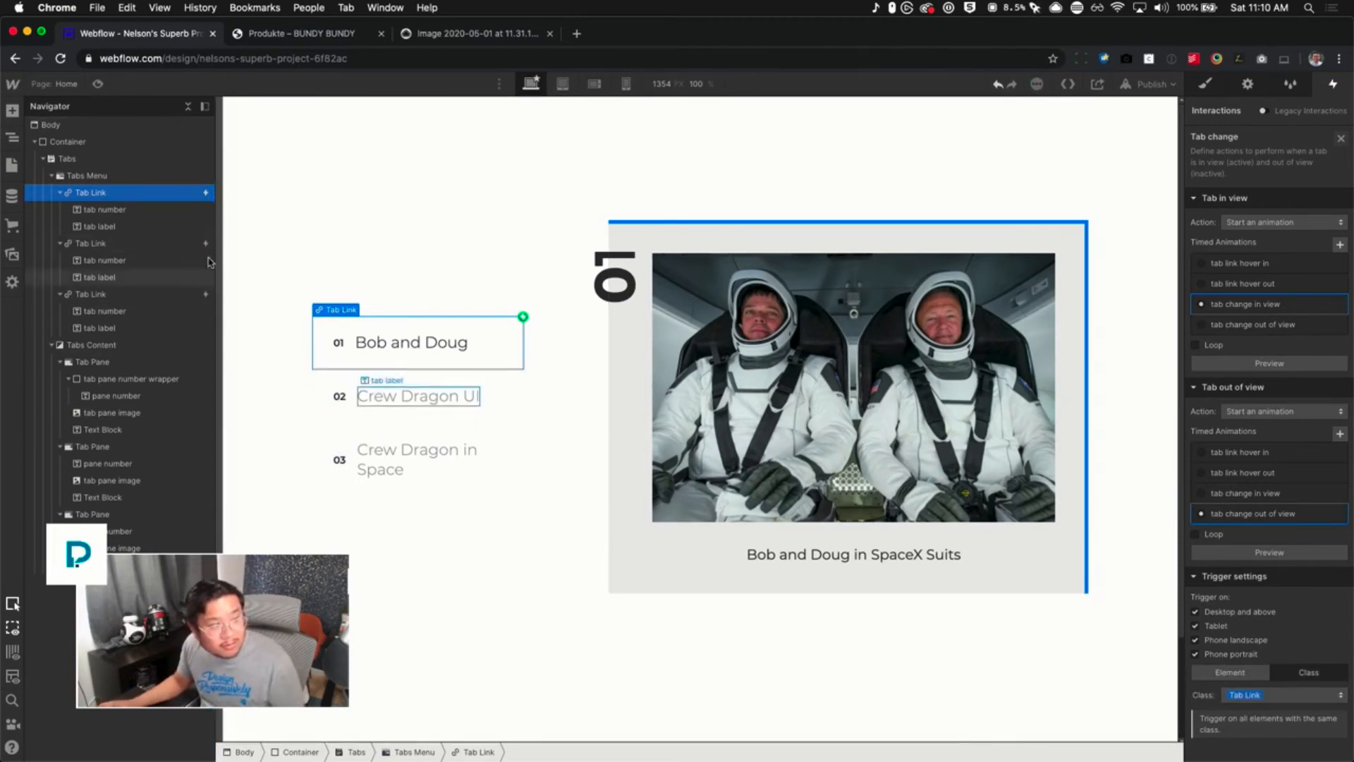
{"action": "left_click", "coordinate": [103, 85]}
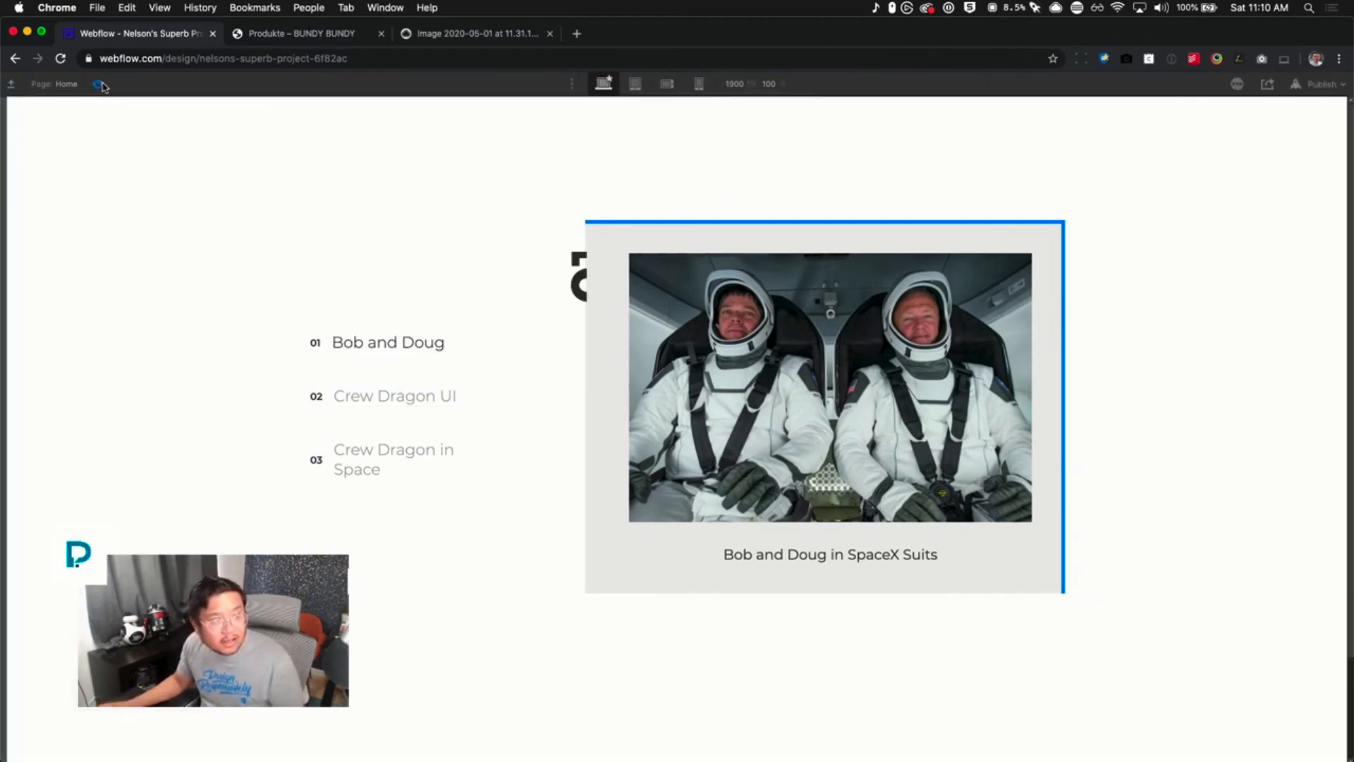
{"action": "left_click", "coordinate": [431, 397]}
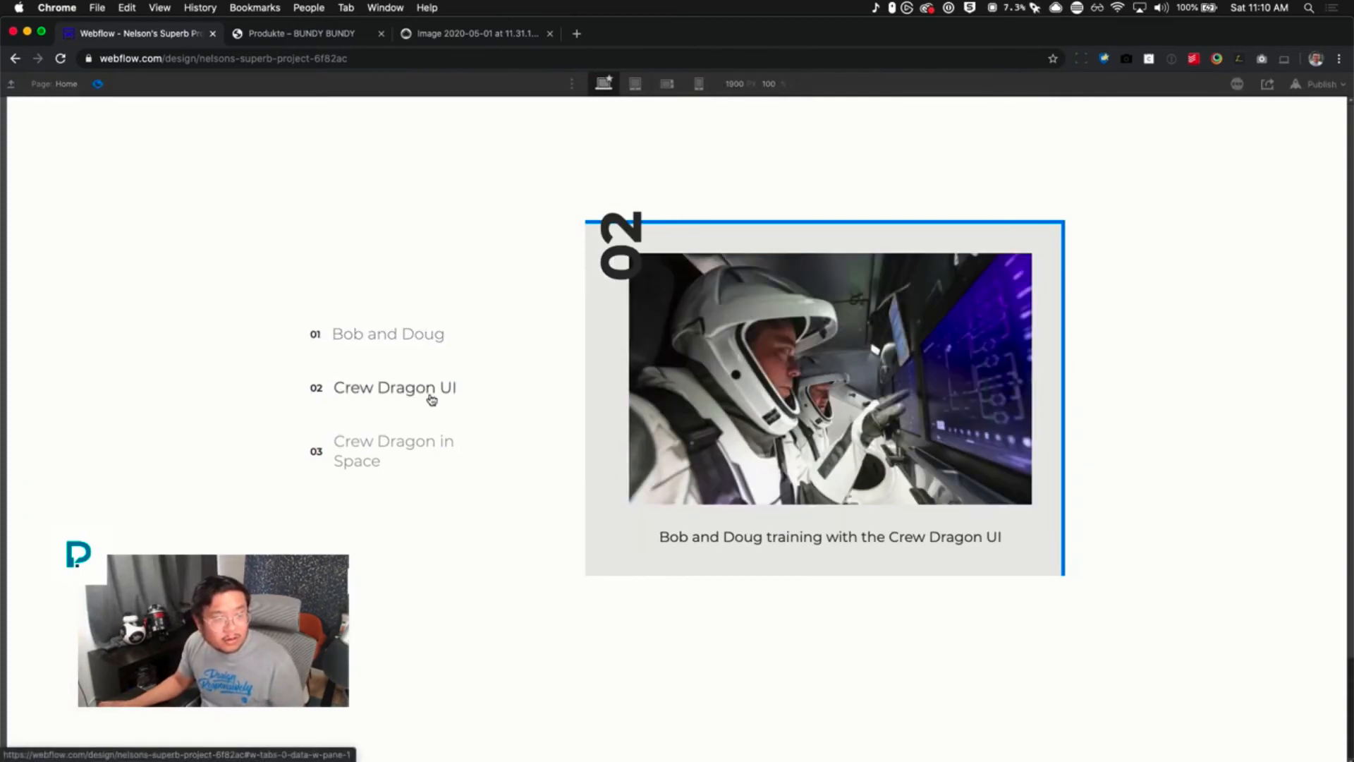
{"action": "left_click", "coordinate": [408, 438]}
{"action": "left_click", "coordinate": [408, 393]}
{"action": "left_click", "coordinate": [402, 341]}
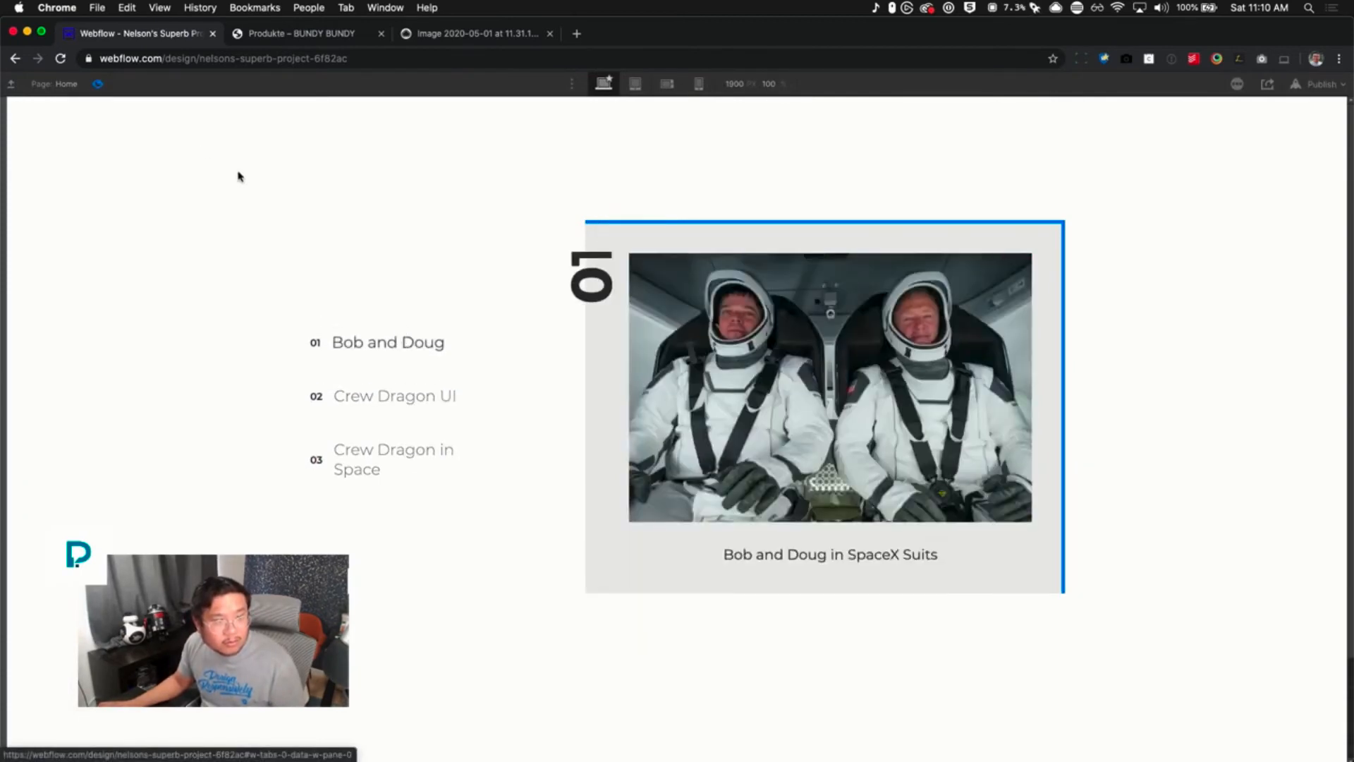
{"action": "left_click", "coordinate": [99, 84]}
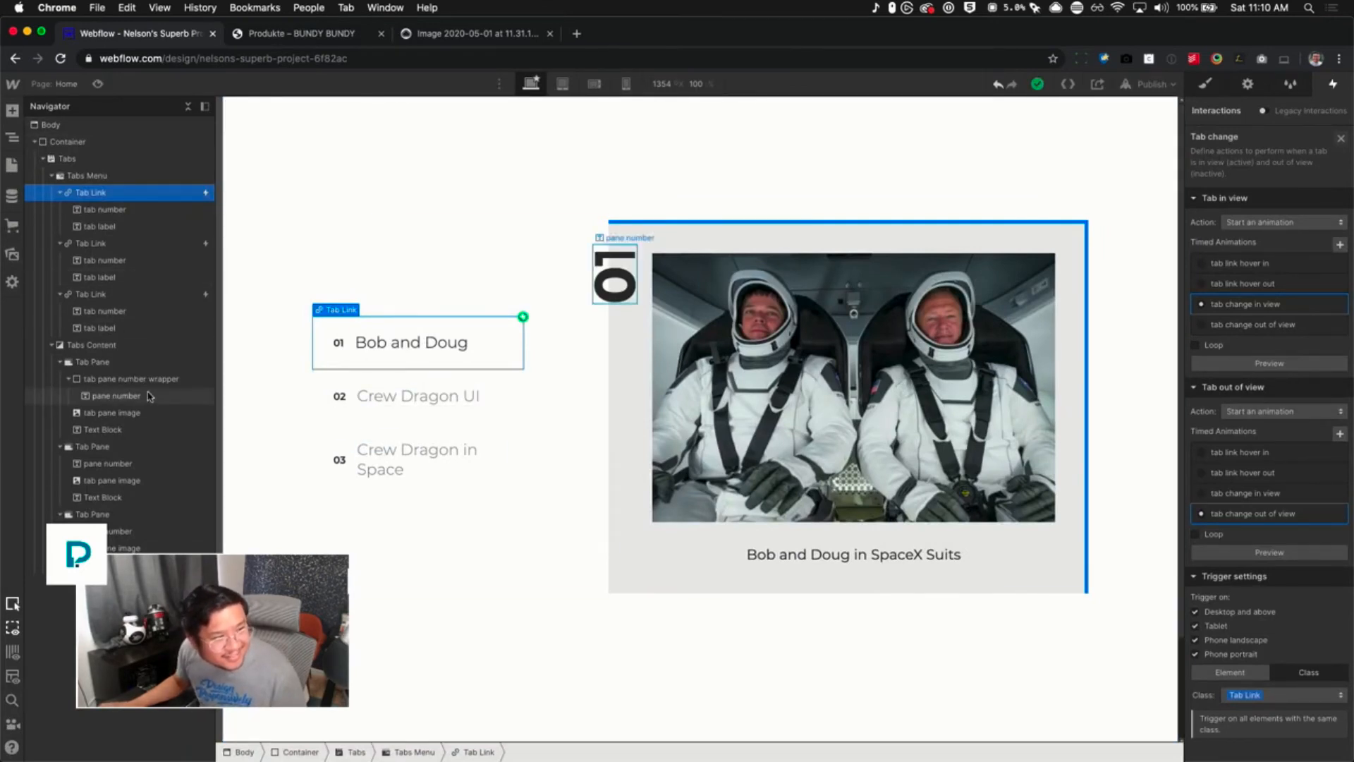
Wrap the second tab pane's number in a new div block with the existing class "tab pane number wrapper"
{"action": "left_click", "coordinate": [176, 380]}
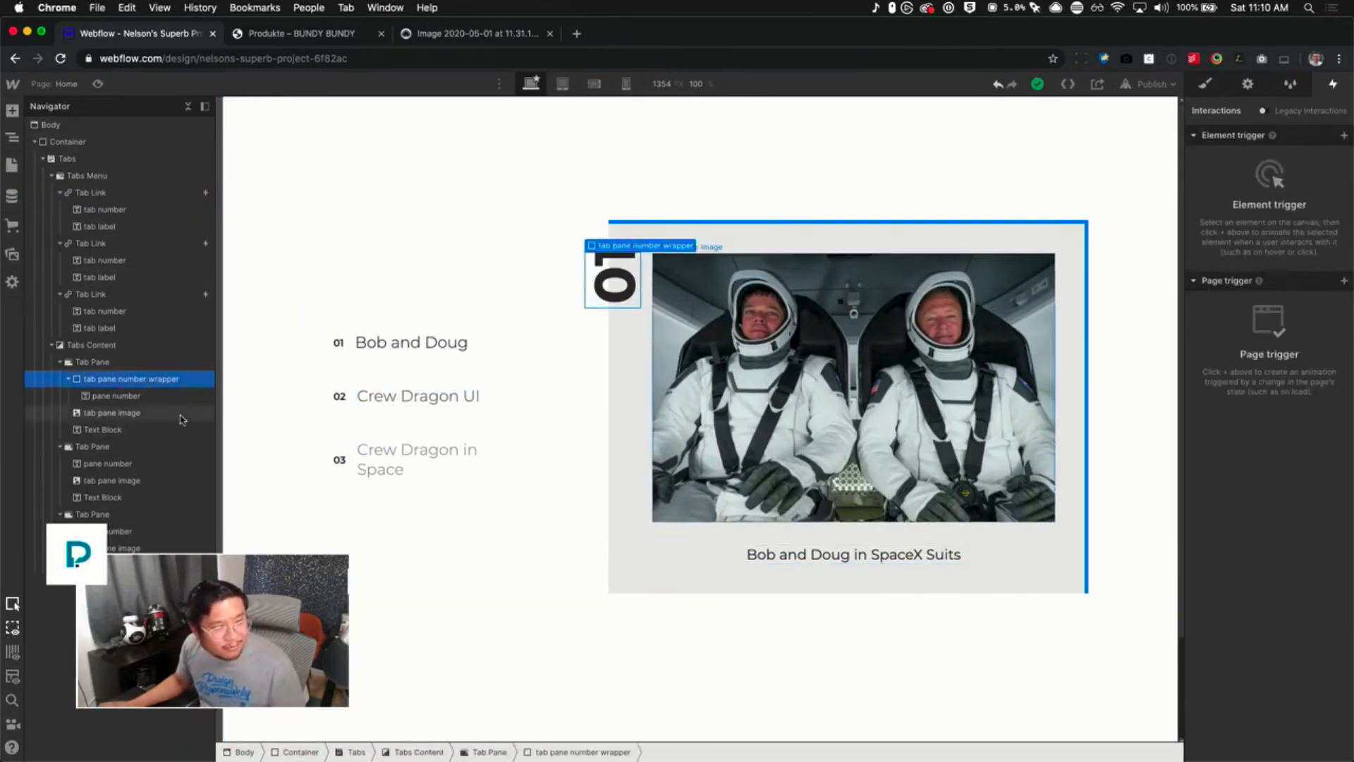
{"action": "left_click", "coordinate": [145, 464]}
{"action": "key", "text": "super+e"}
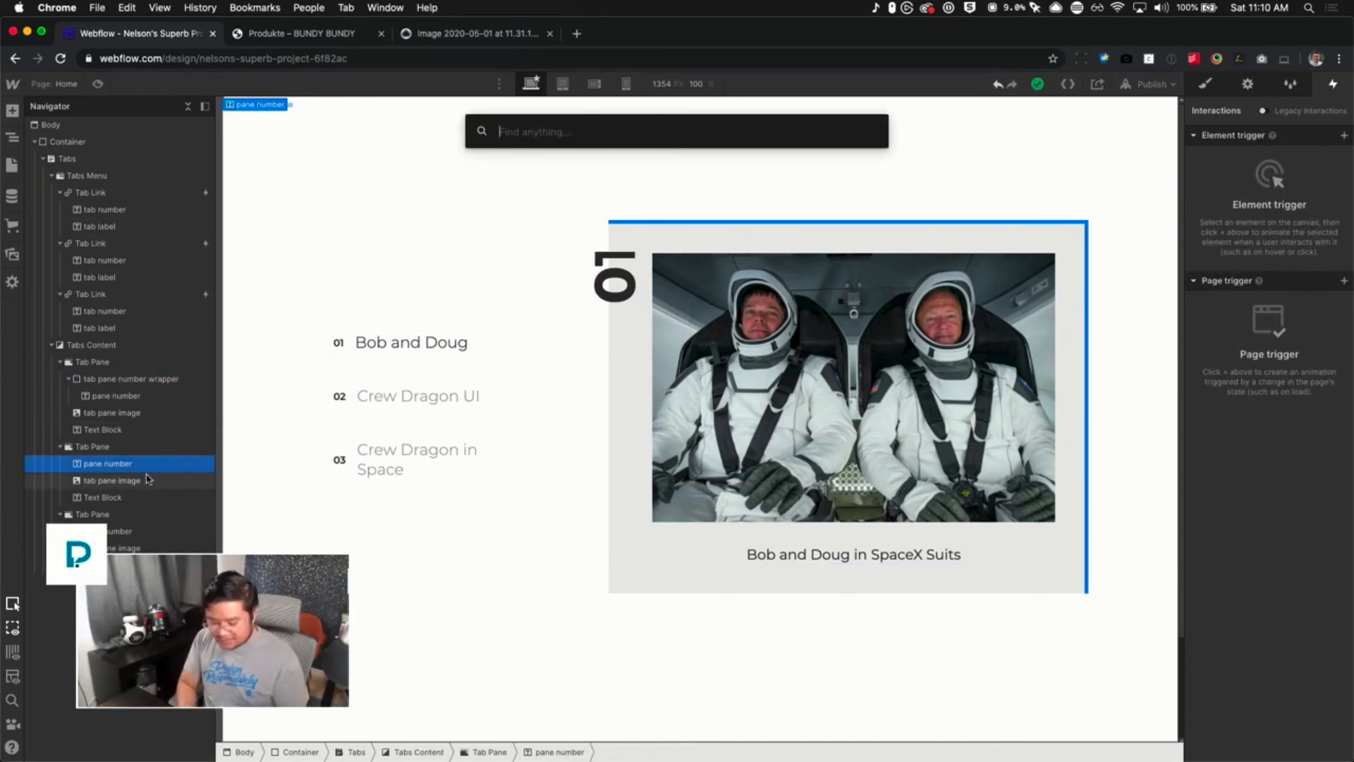
{"action": "type", "text": "div"}
{"action": "key", "text": "Return"}
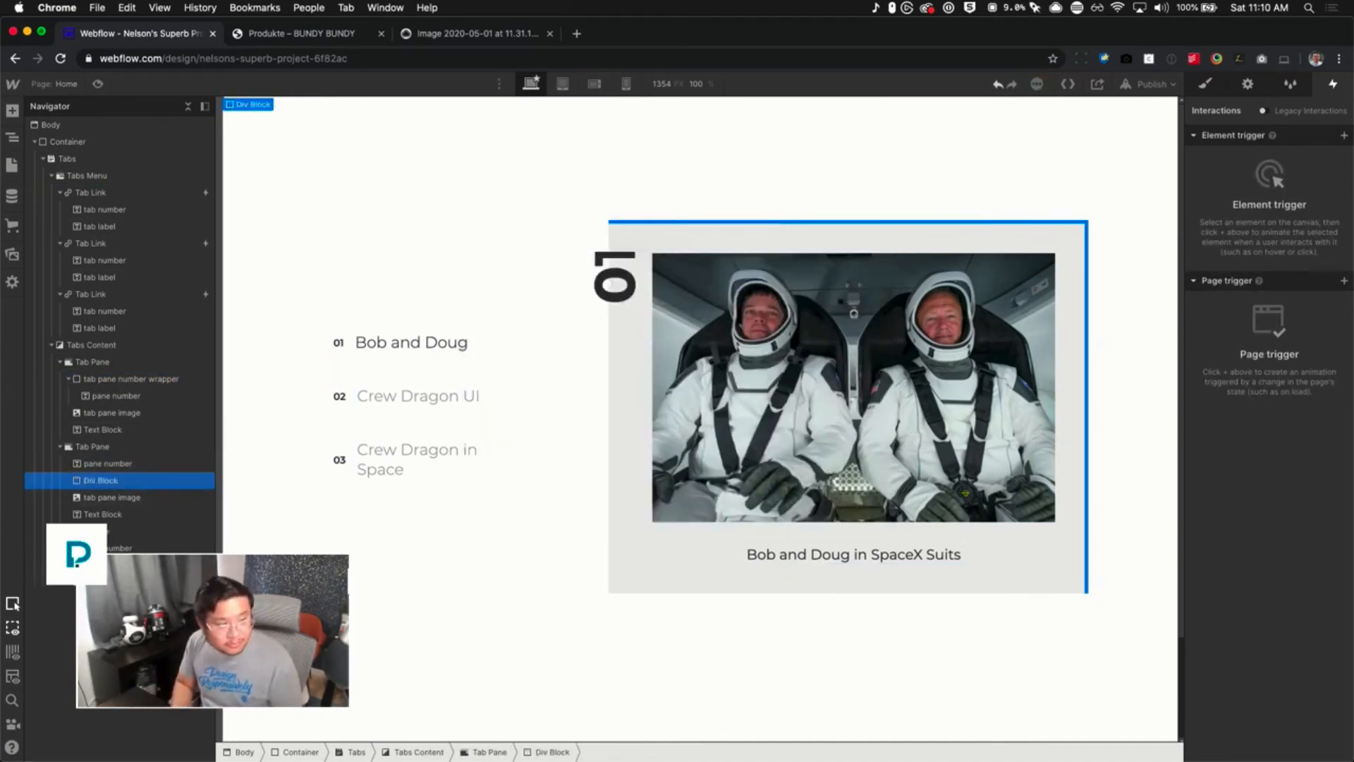
{"action": "key", "text": "super+Return"}
{"action": "type", "text": "tab"}
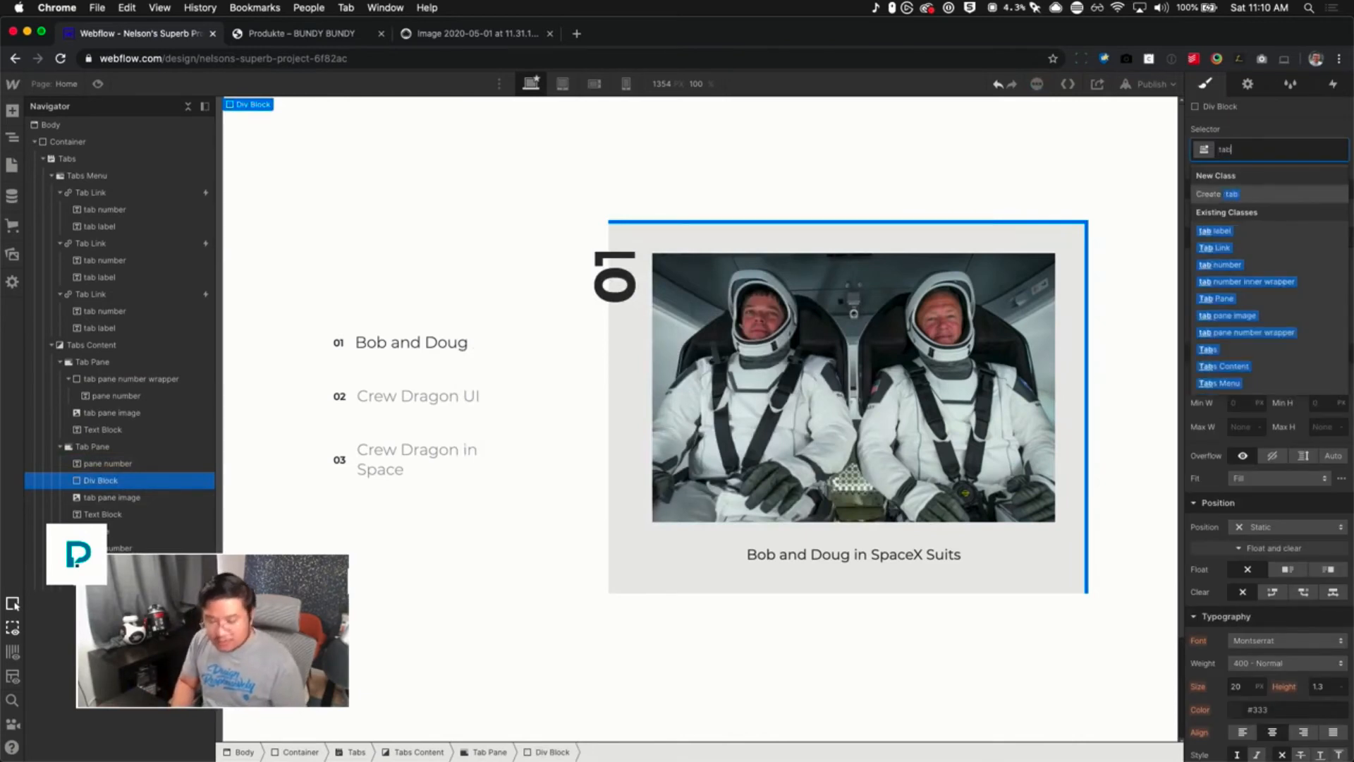
{"action": "key", "text": "Return"}
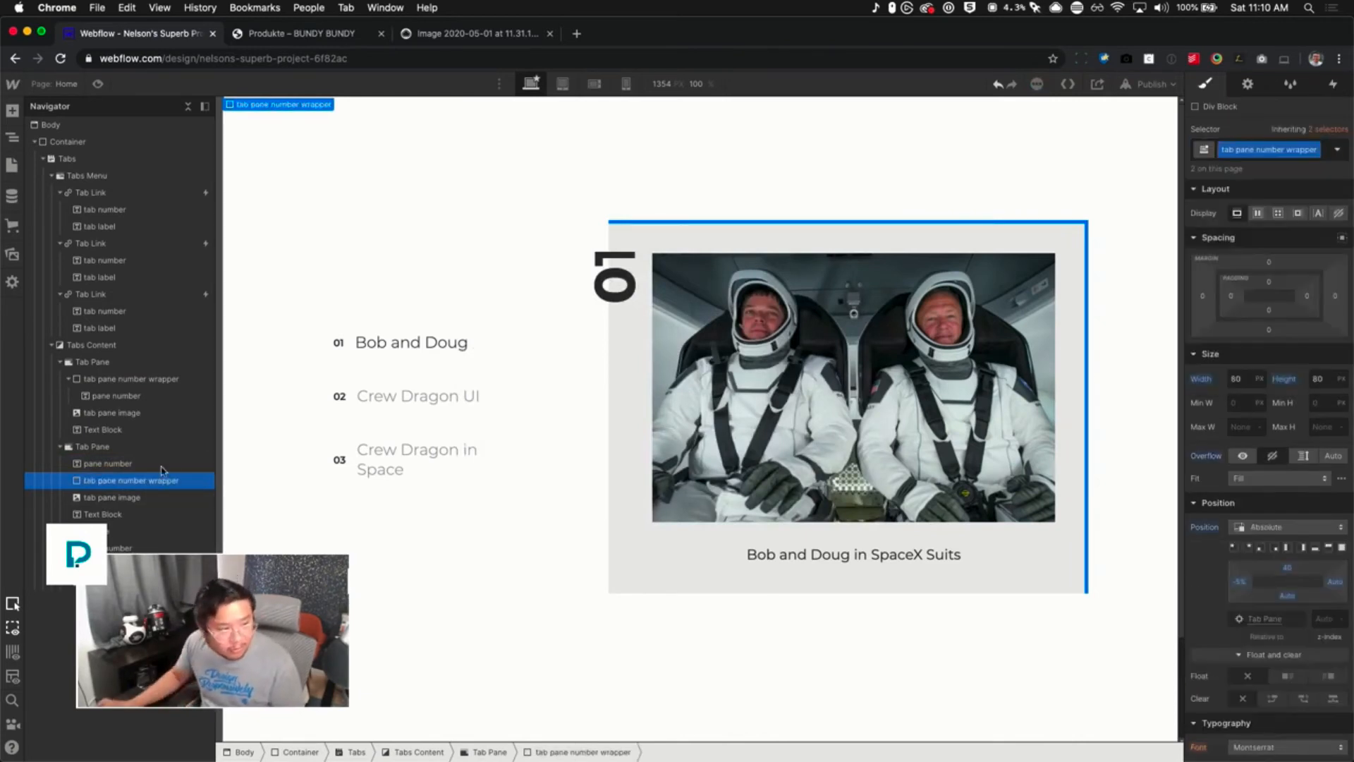
{"action": "left_click", "coordinate": [130, 469]}
{"action": "left_click_drag", "start_coordinate": [132, 477], "coordinate": [131, 479]}
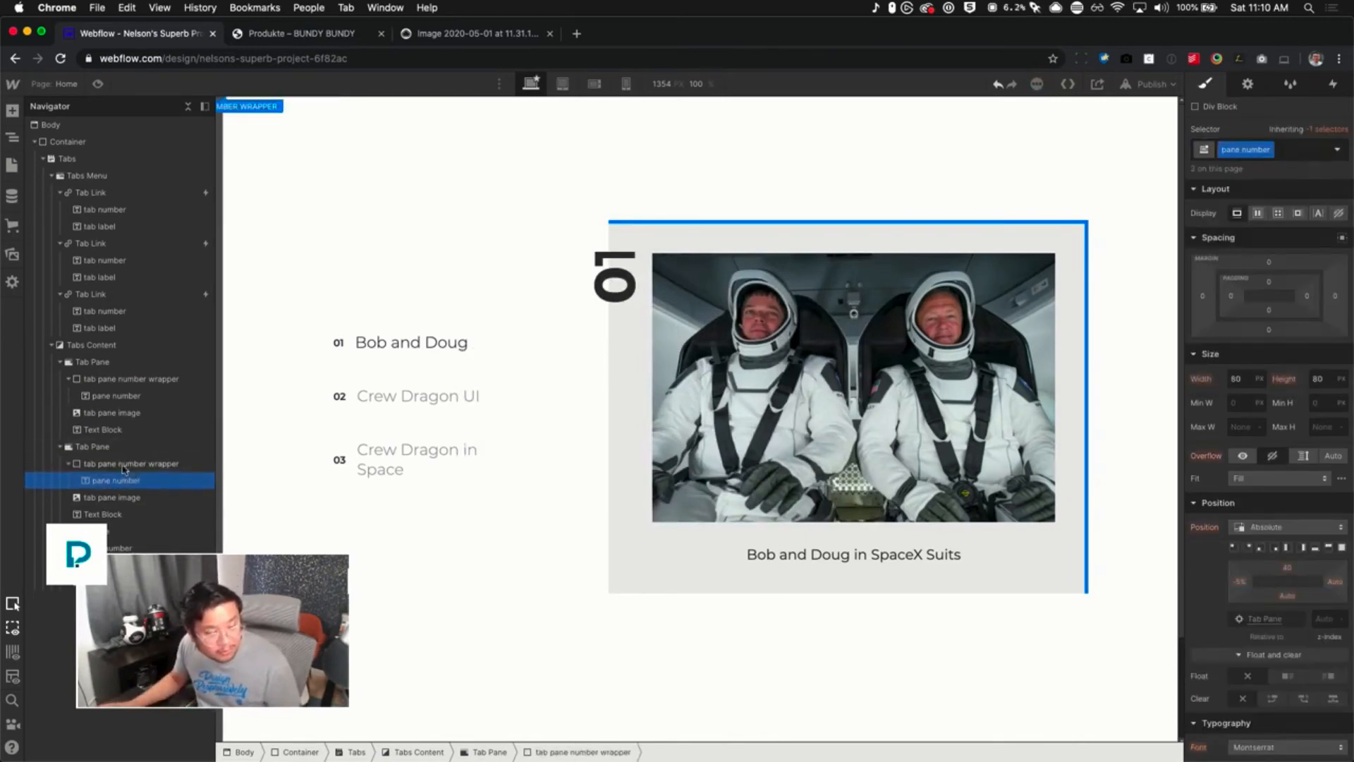
Wrap the third tab pane's number in a new div block with the existing class "tab pane number wrapper"
{"action": "left_click", "coordinate": [111, 548]}
{"action": "key", "text": "super+e"}
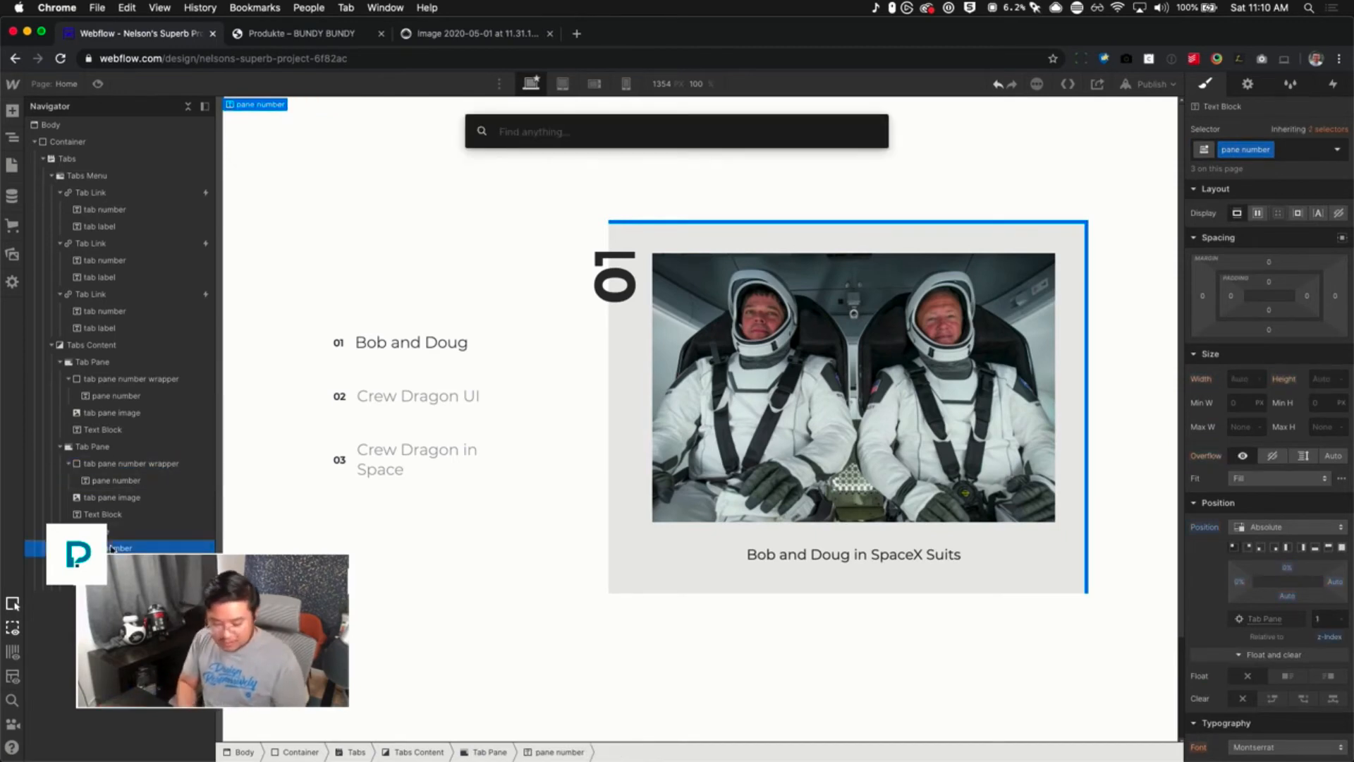
{"action": "type", "text": "div"}
{"action": "key", "text": "Return"}
{"action": "key", "text": "super+Return"}
{"action": "type", "text": "tab"}
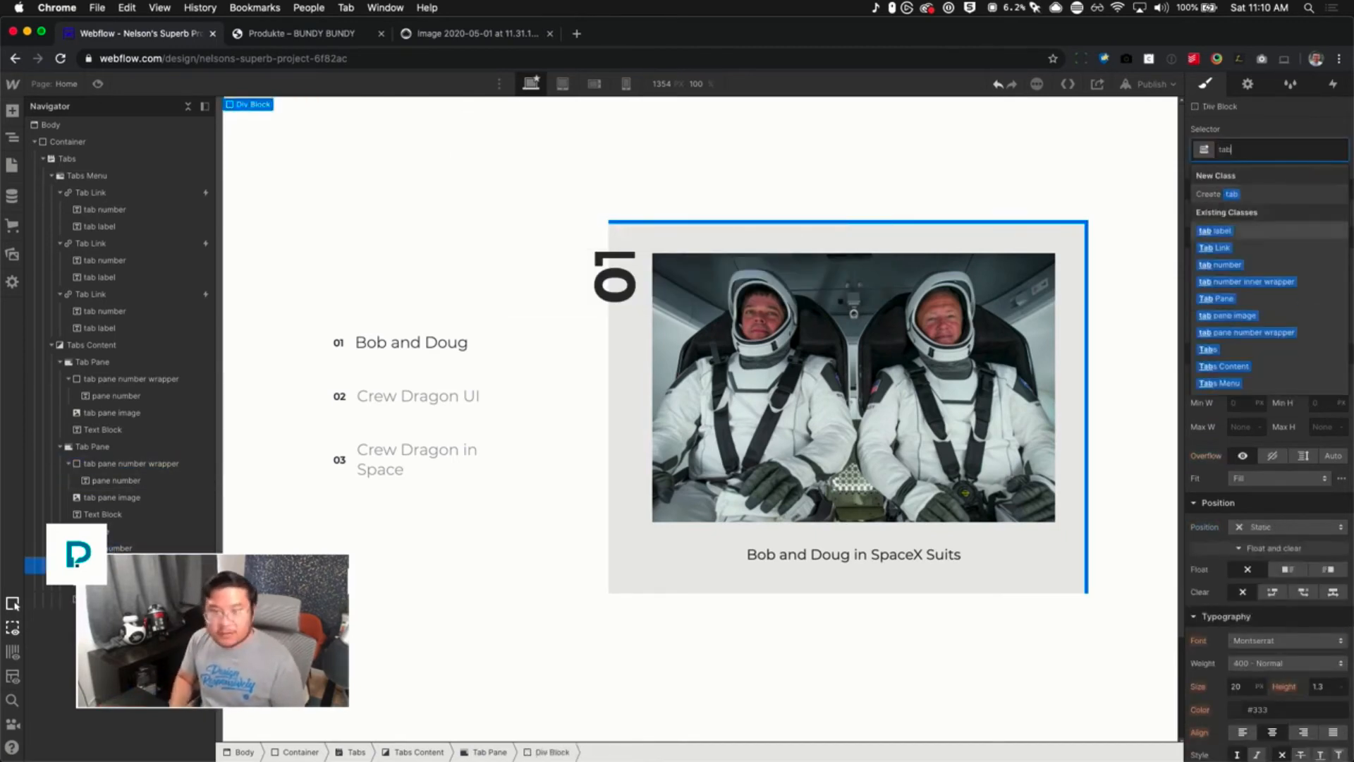
{"action": "key", "text": "Escape"}
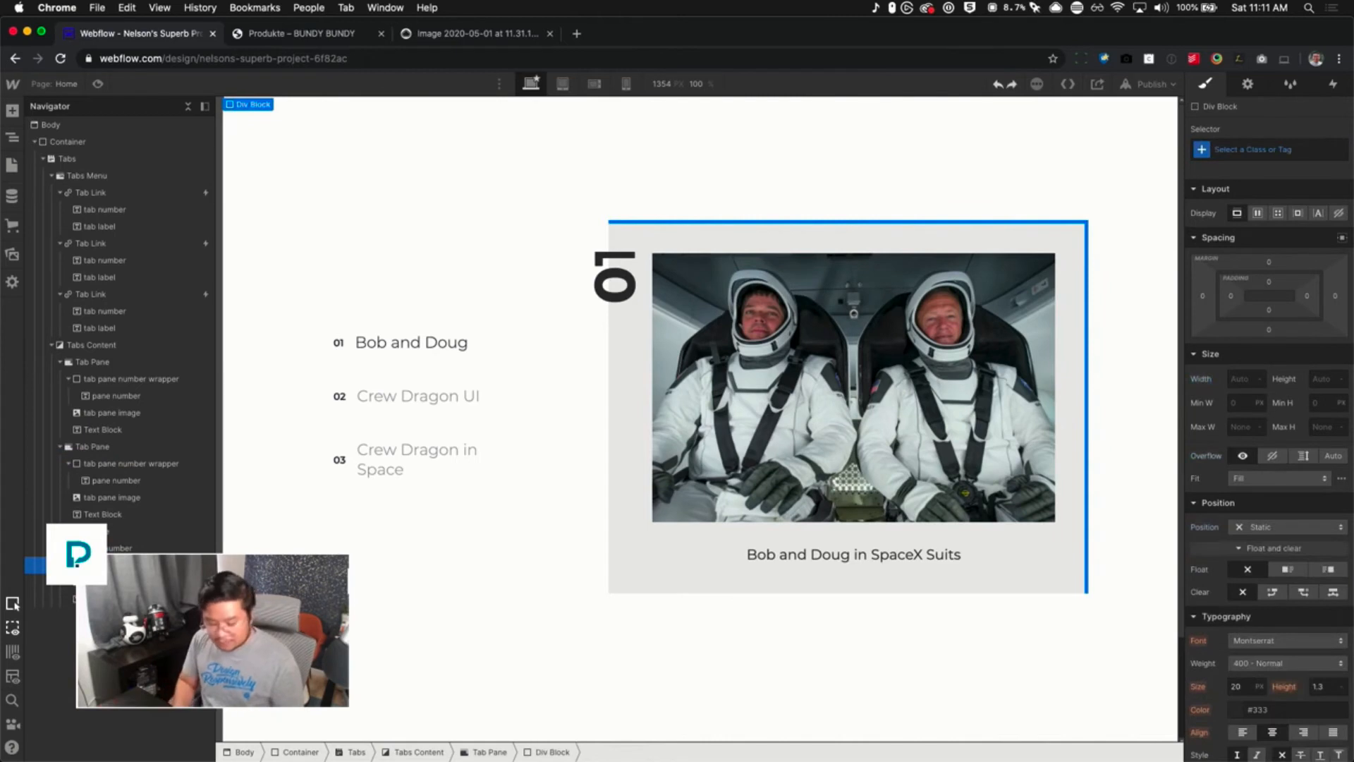
{"action": "key", "text": "super+Return"}
{"action": "type", "text": "tab pan"}
{"action": "key", "text": "Down"}
{"action": "key", "text": "Down"}
{"action": "key", "text": "Down"}
{"action": "key", "text": "Return"}
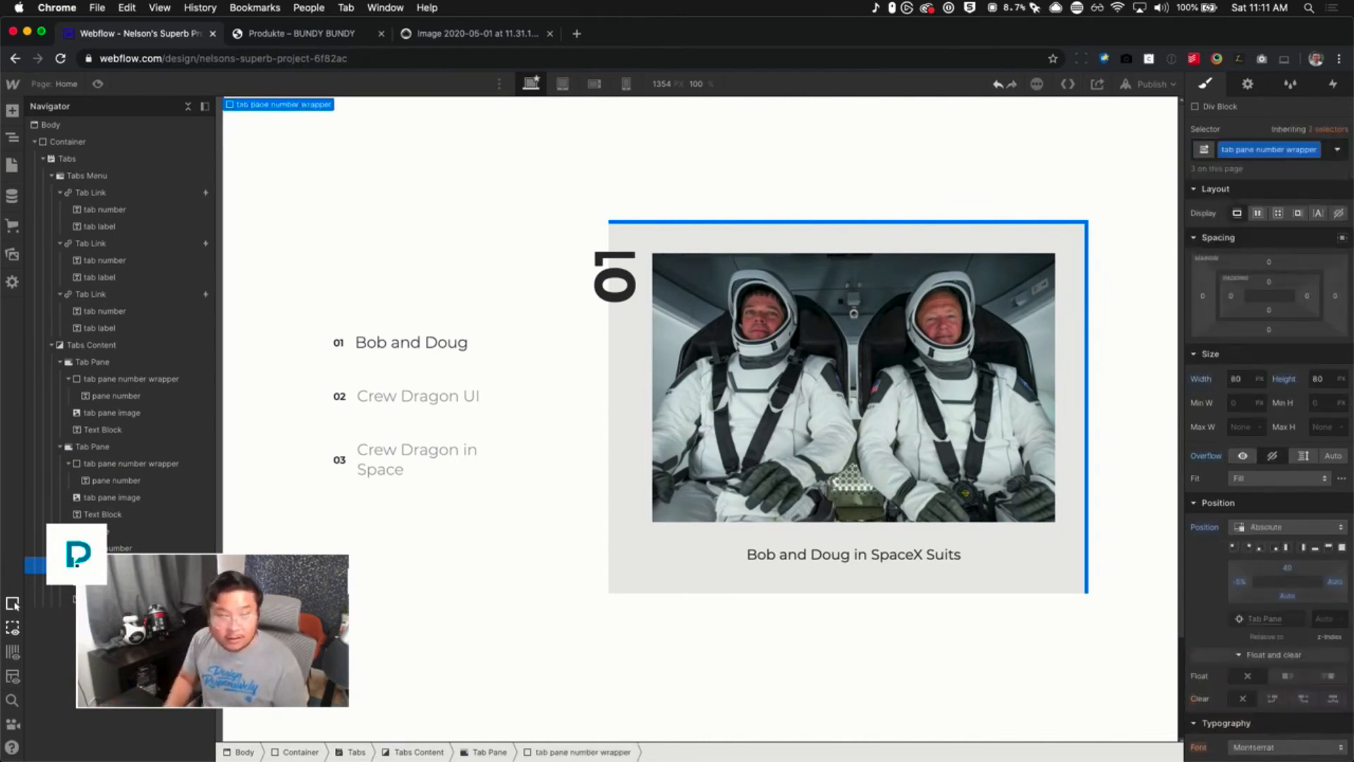
{"action": "left_click_drag", "start_coordinate": [152, 548], "coordinate": [152, 567]}
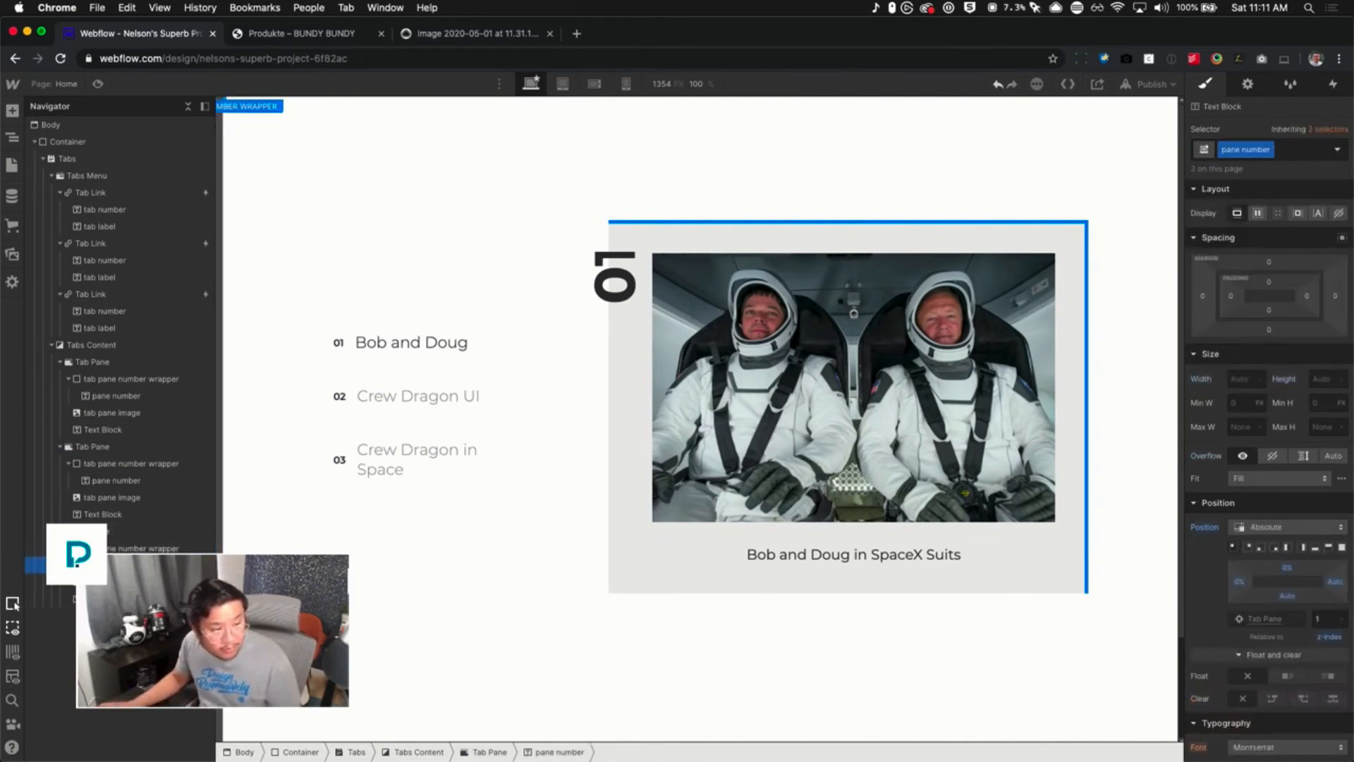
Show the third tab pane and set the height of its number wrapper to 100 px
{"action": "left_click", "coordinate": [118, 451]}
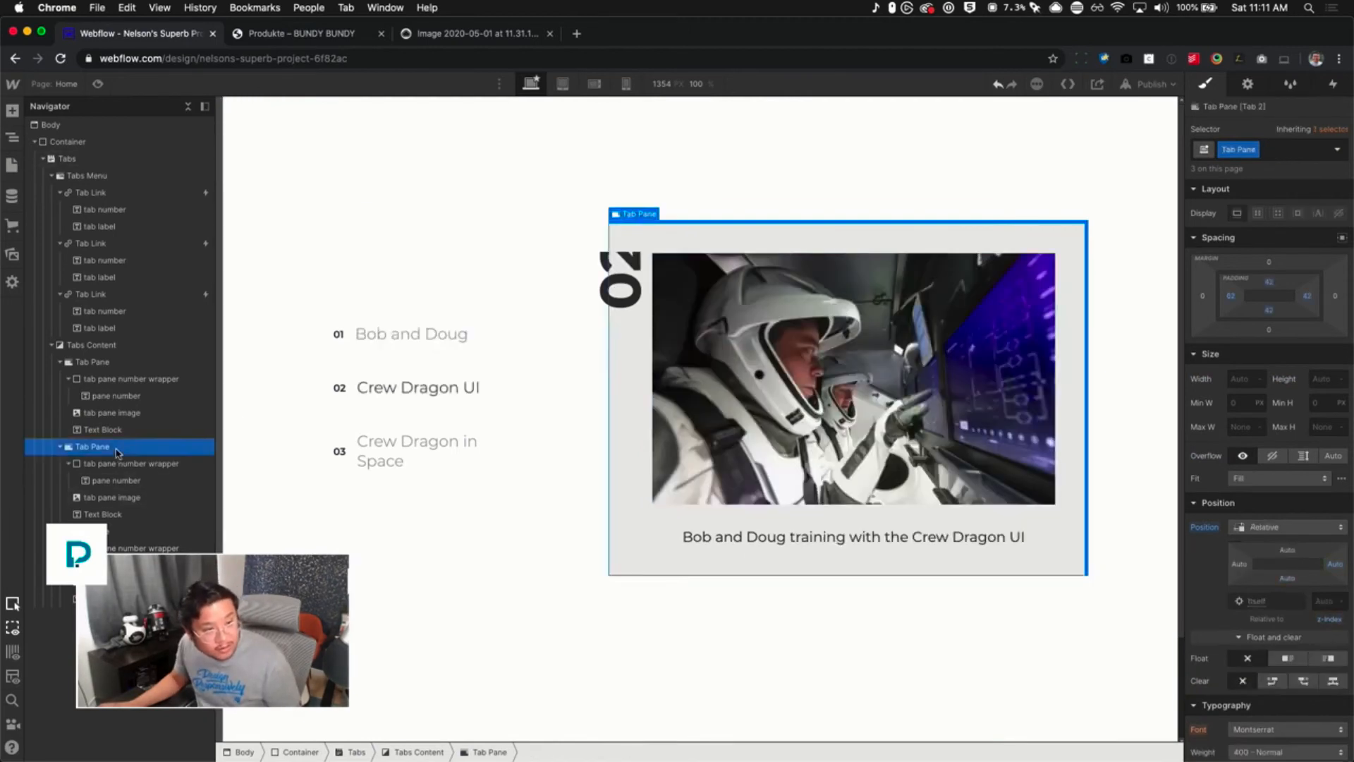
{"action": "left_click", "coordinate": [177, 466]}
{"action": "left_click", "coordinate": [146, 548]}
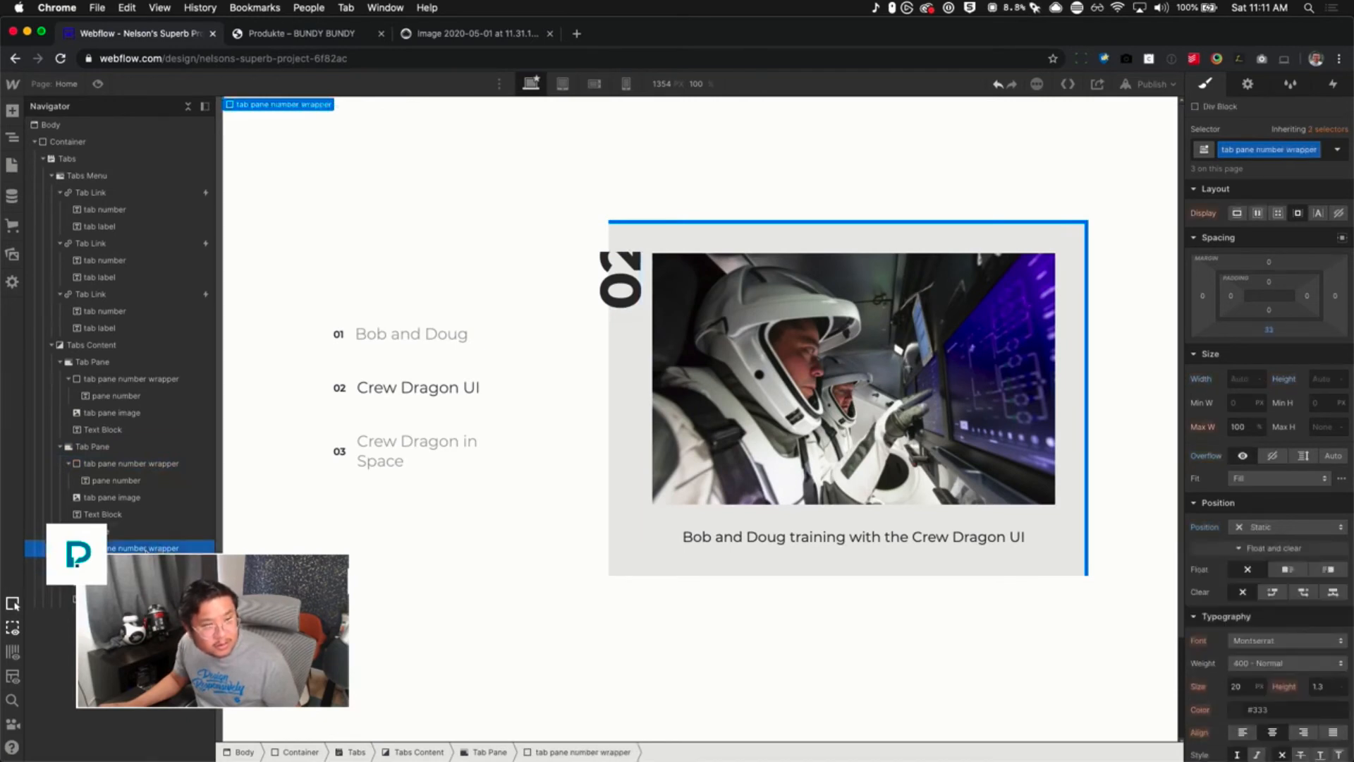
{"action": "left_click", "coordinate": [129, 532]}
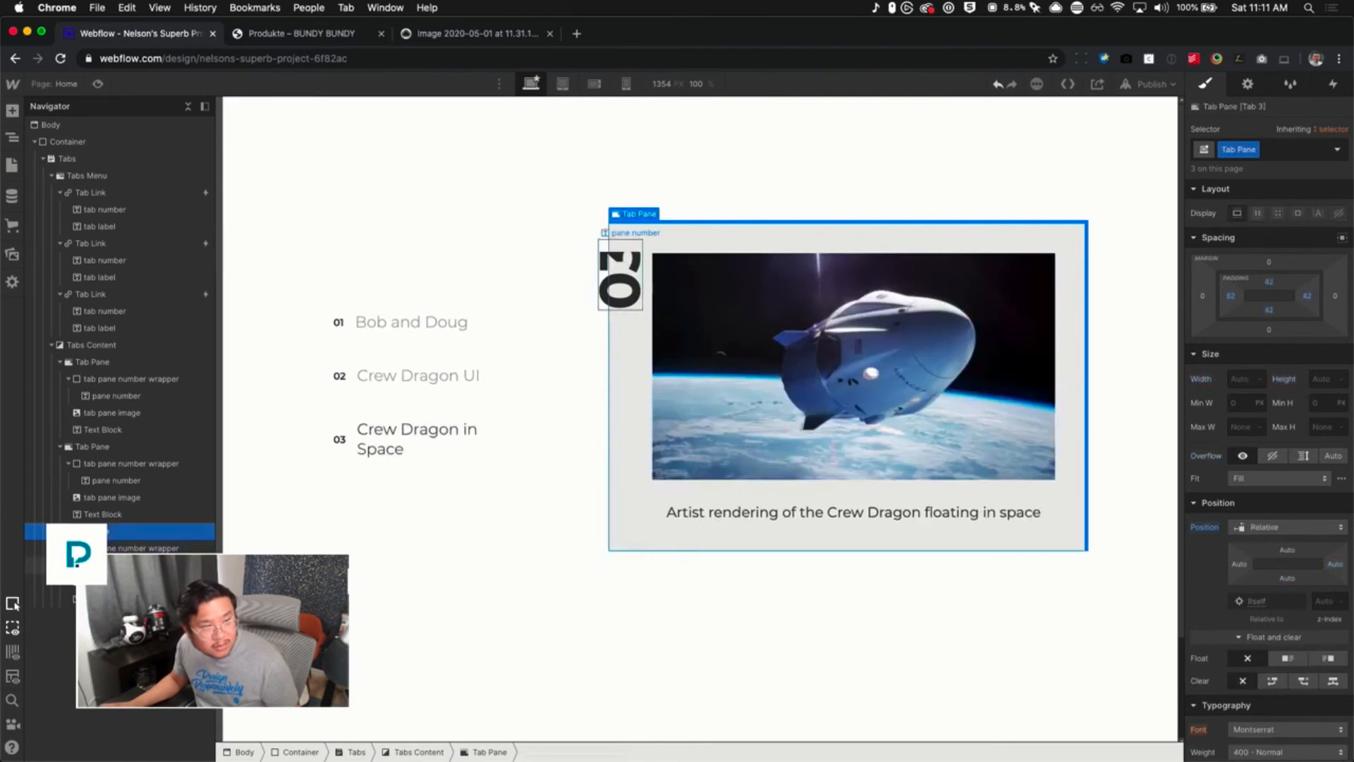
{"action": "left_click", "coordinate": [141, 548]}
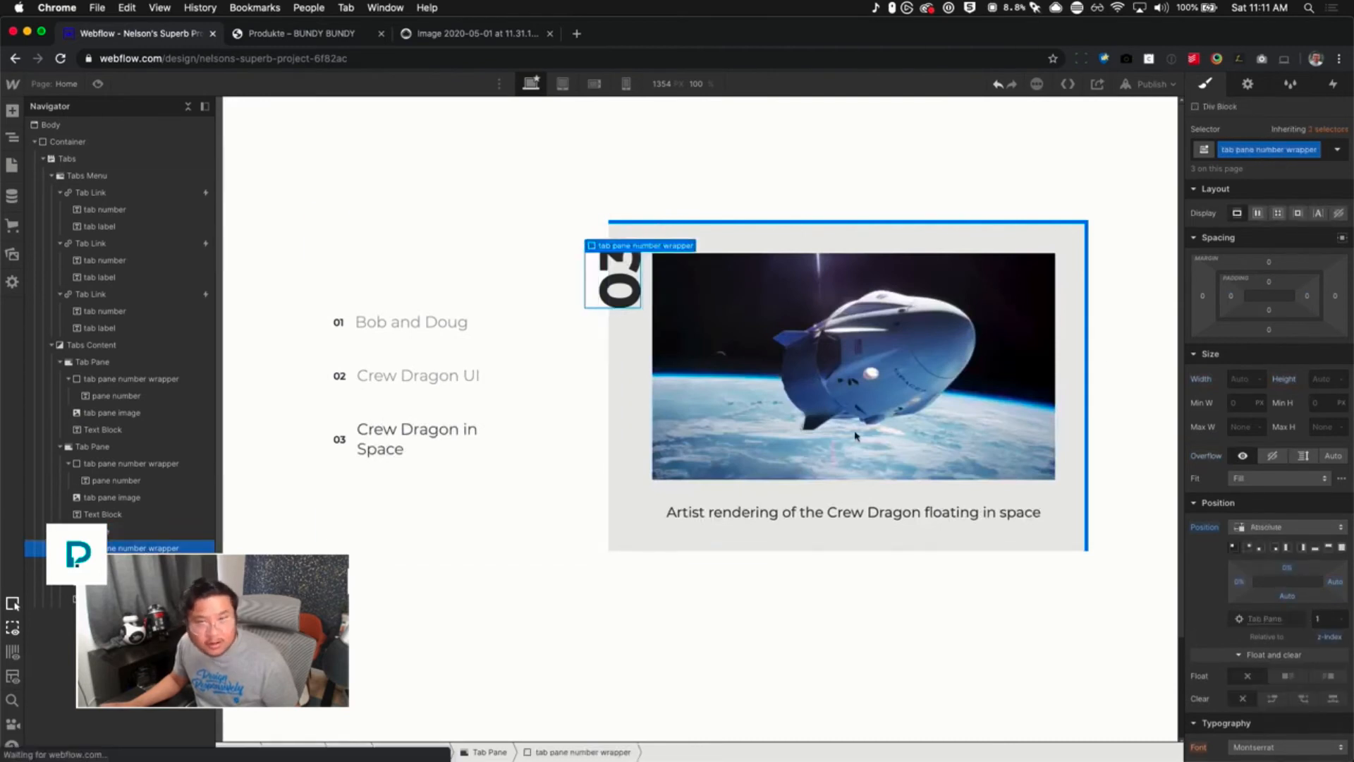
{"action": "left_click", "coordinate": [1320, 379]}
{"action": "key", "text": "shift+Up"}
{"action": "key", "text": "shift+Up"}
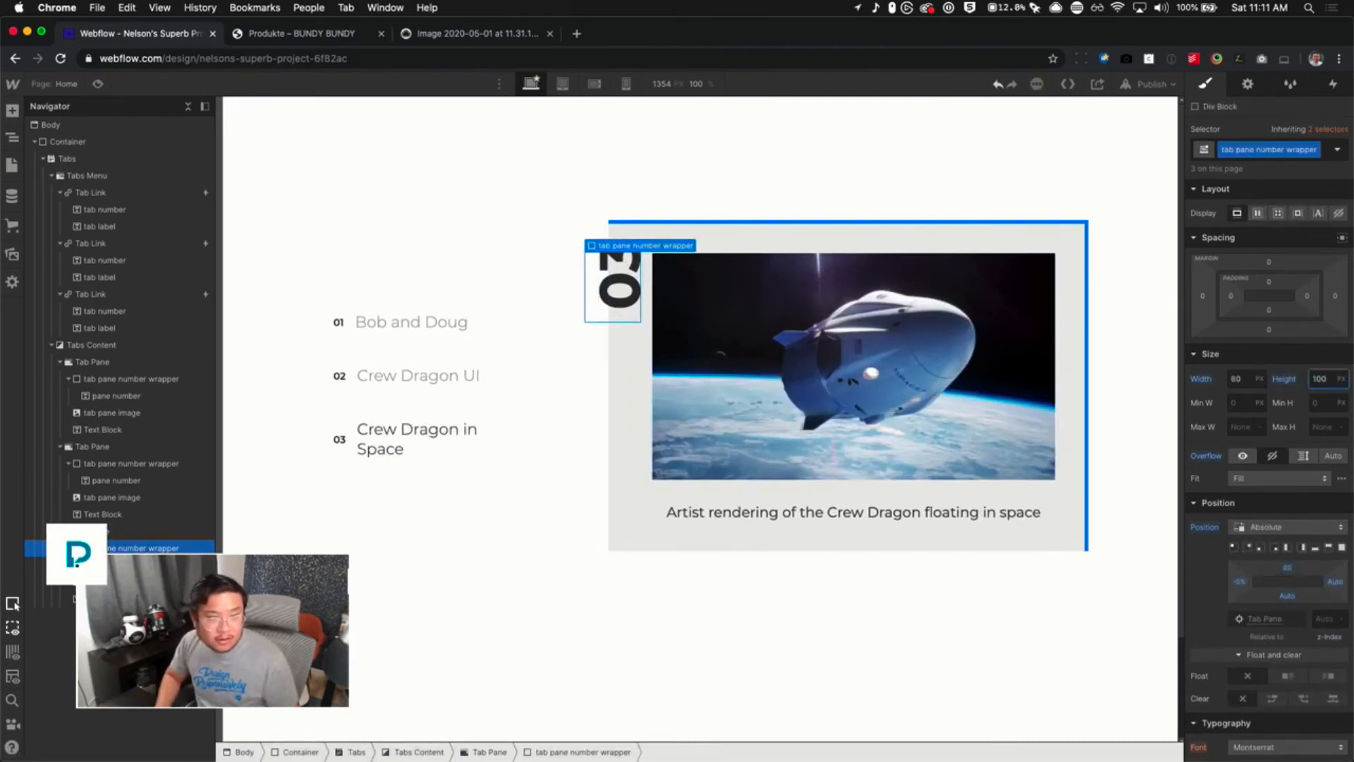
{"action": "key", "text": "shift+Up"}
{"action": "key", "text": "shift+Down"}
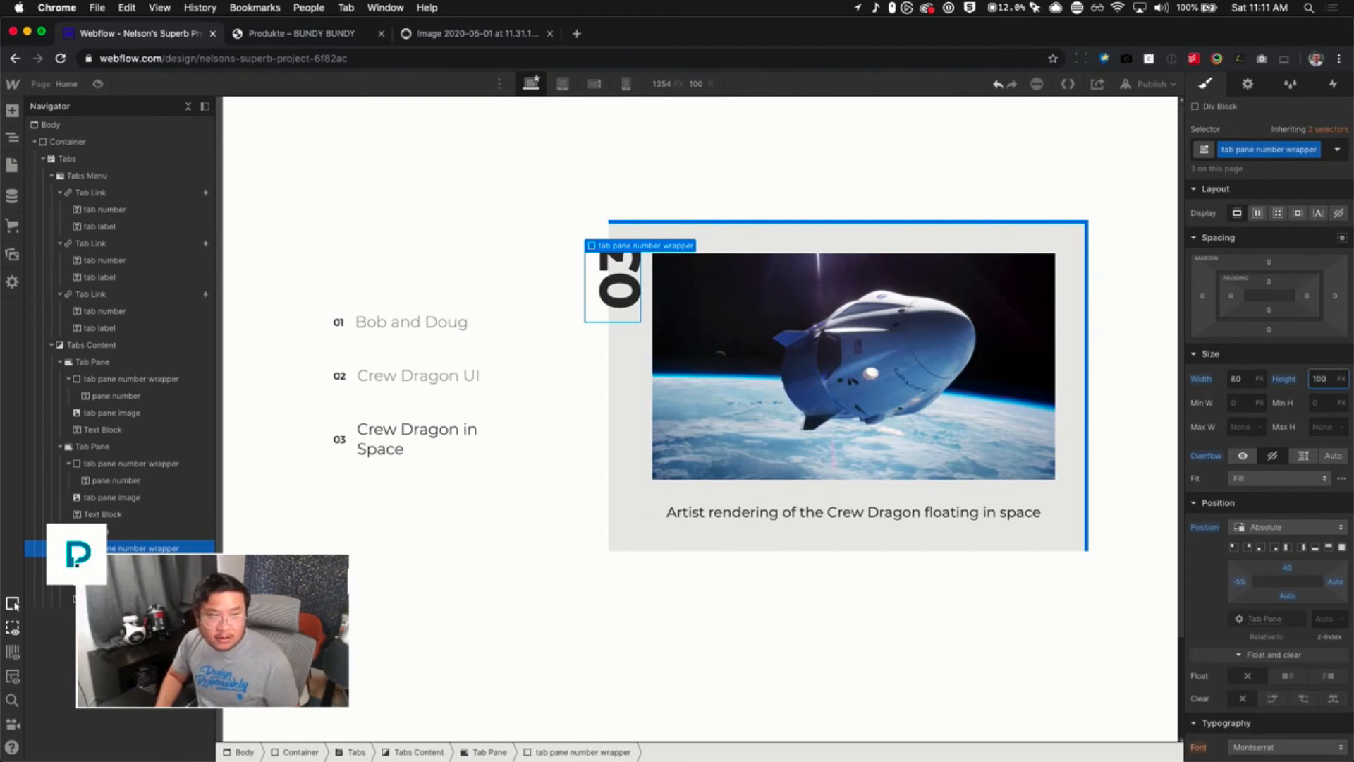
Lower the third pane's large number inside its wrapper by entering a 10% top offset and nudging it slightly further
{"action": "left_click", "coordinate": [620, 290]}
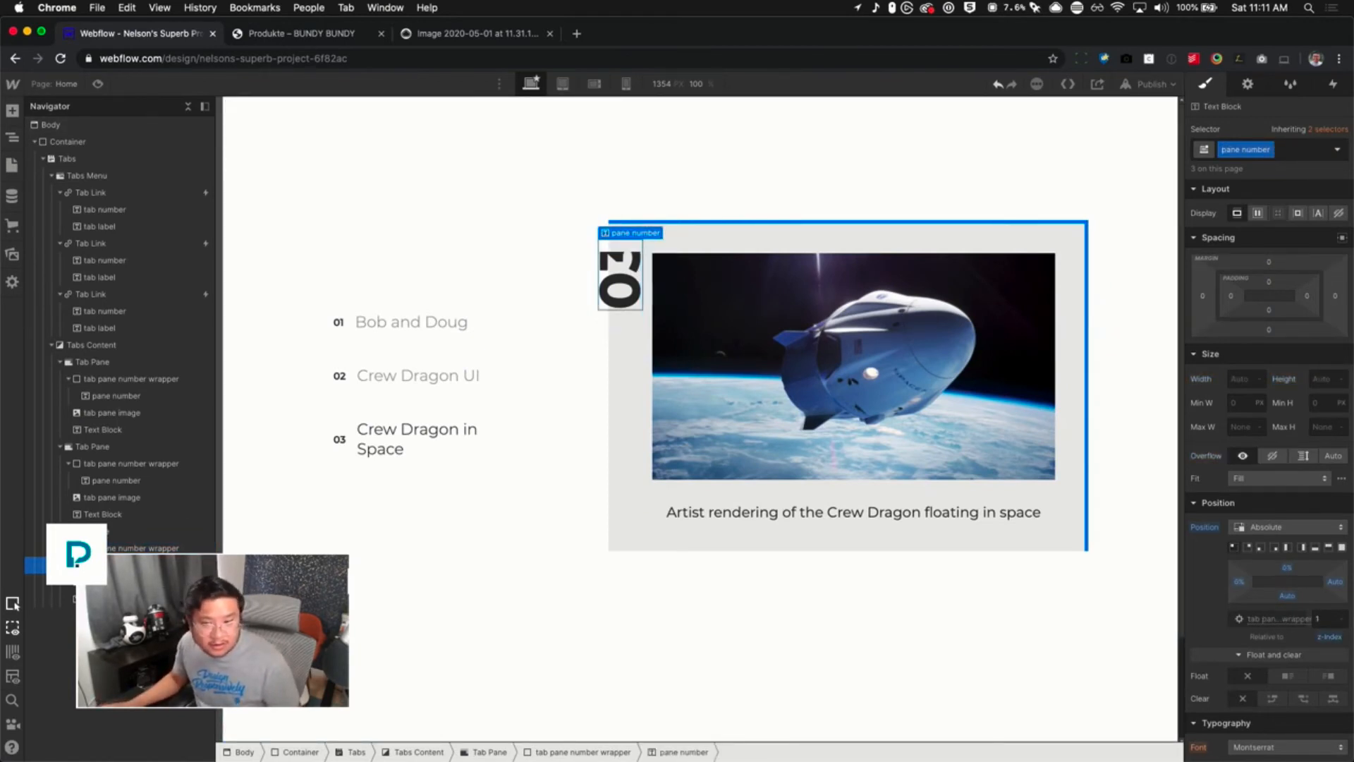
{"action": "left_click", "coordinate": [1287, 570]}
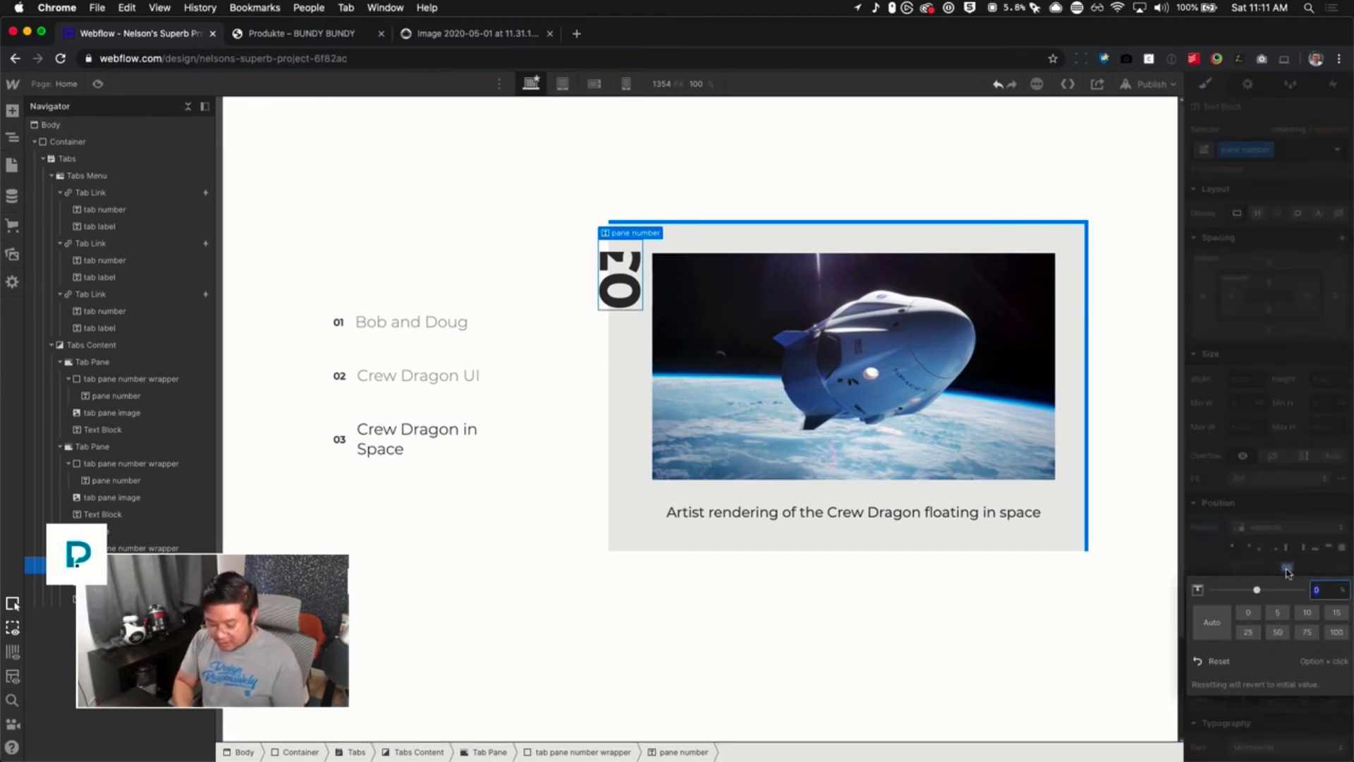
{"action": "type", "text": "10"}
{"action": "key", "text": "Return"}
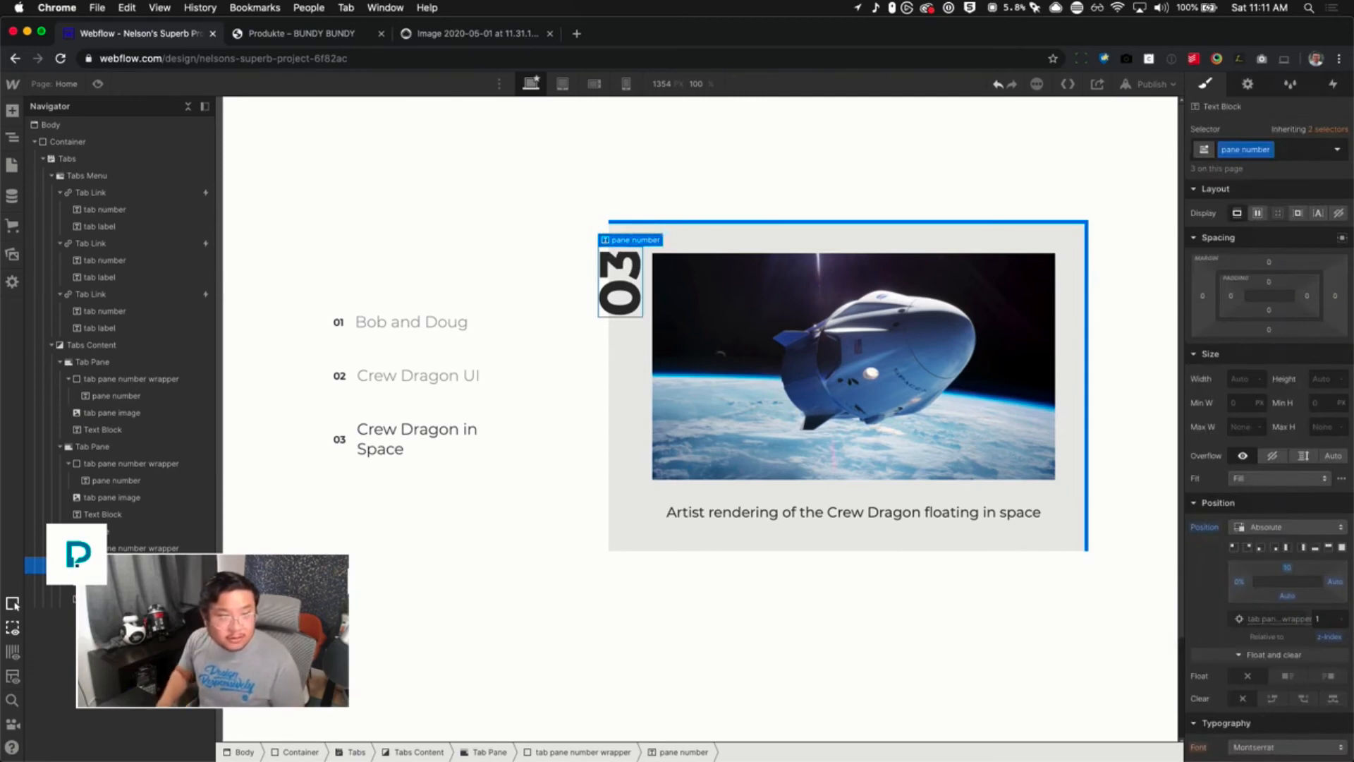
{"action": "left_click_drag", "start_coordinate": [1294, 571], "coordinate": [1298, 563]}
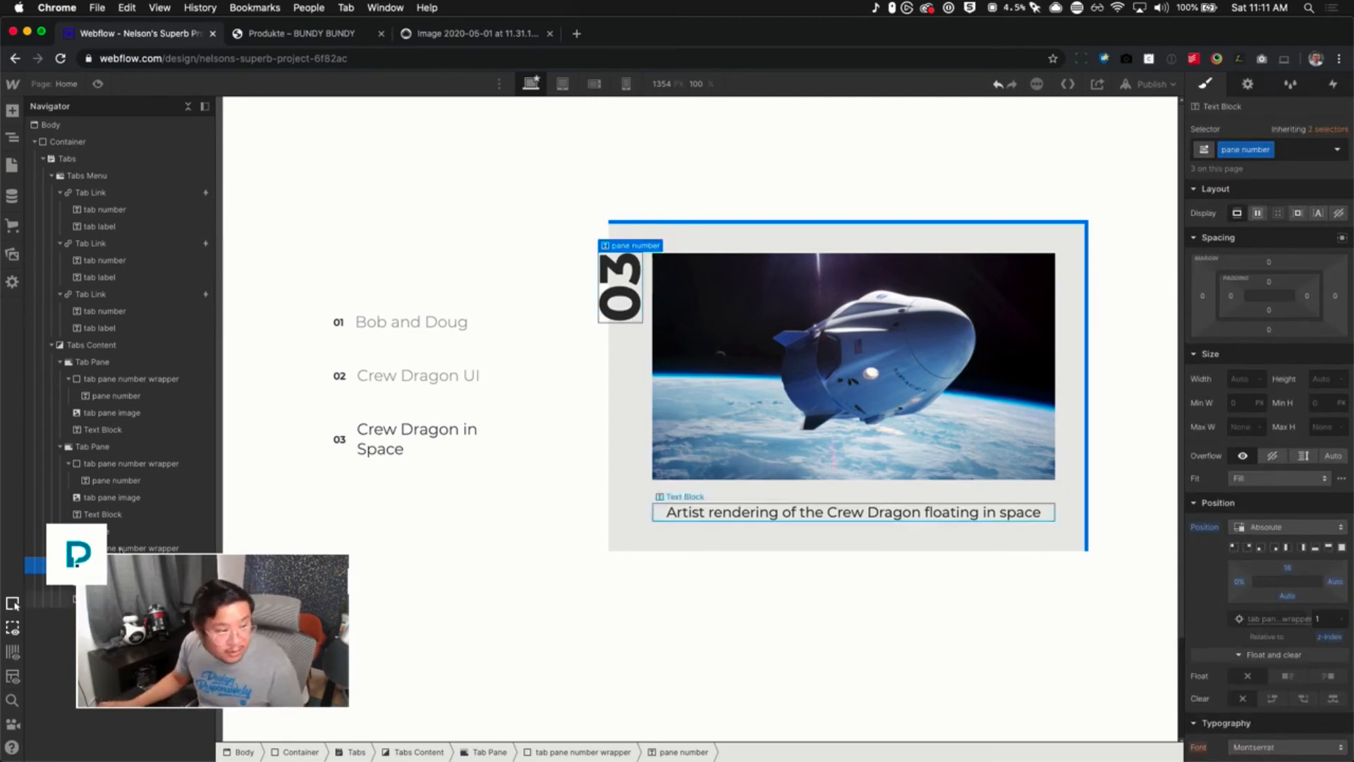
Show the second and first tab panes, and preview the page by switching between all three tabs
{"action": "left_click", "coordinate": [118, 448]}
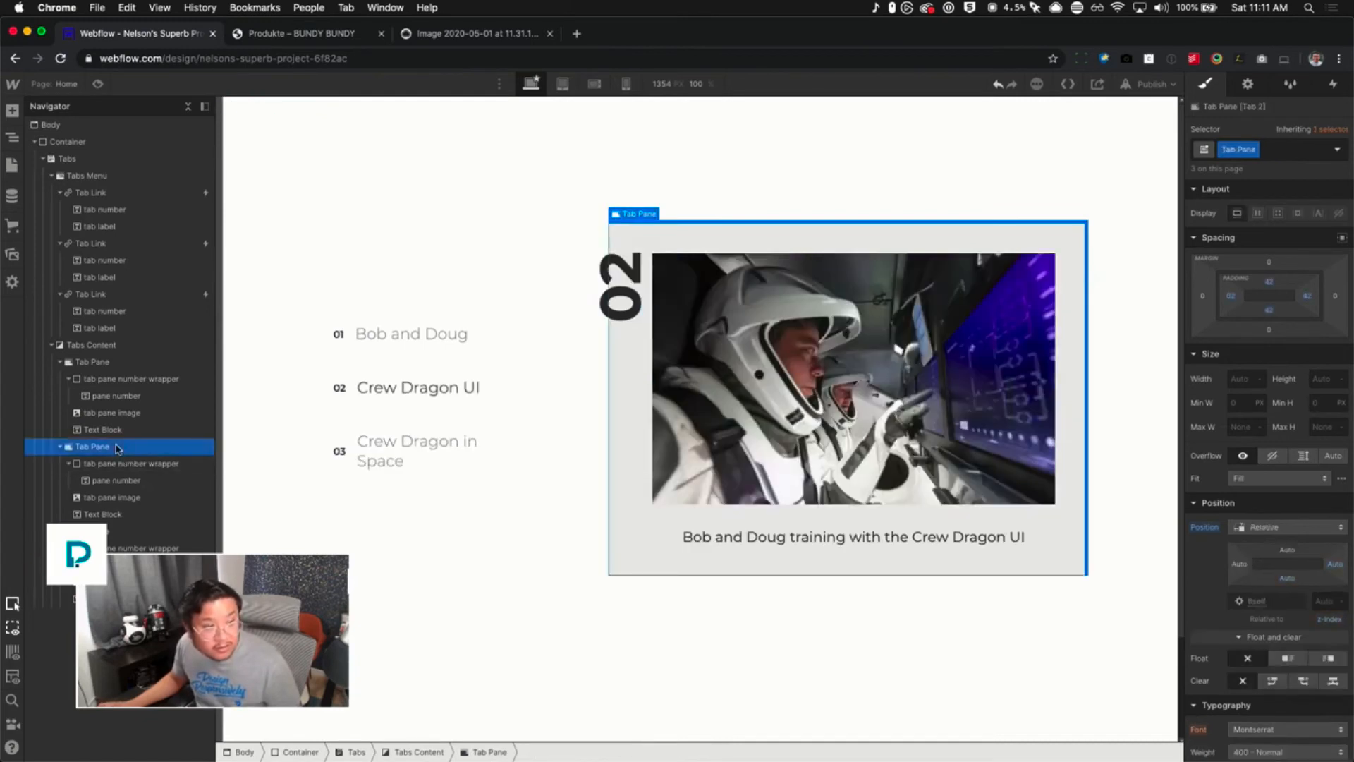
{"action": "left_click", "coordinate": [92, 362]}
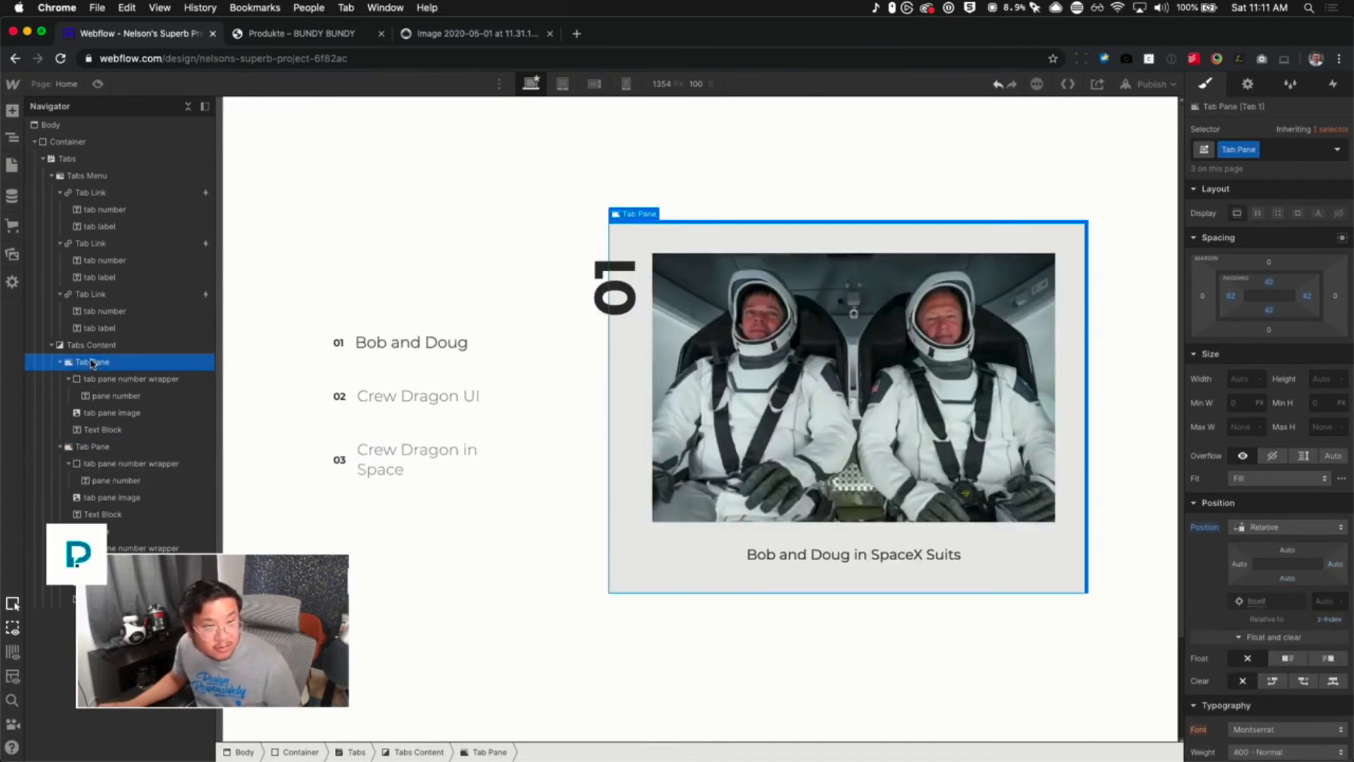
{"action": "left_click", "coordinate": [98, 84]}
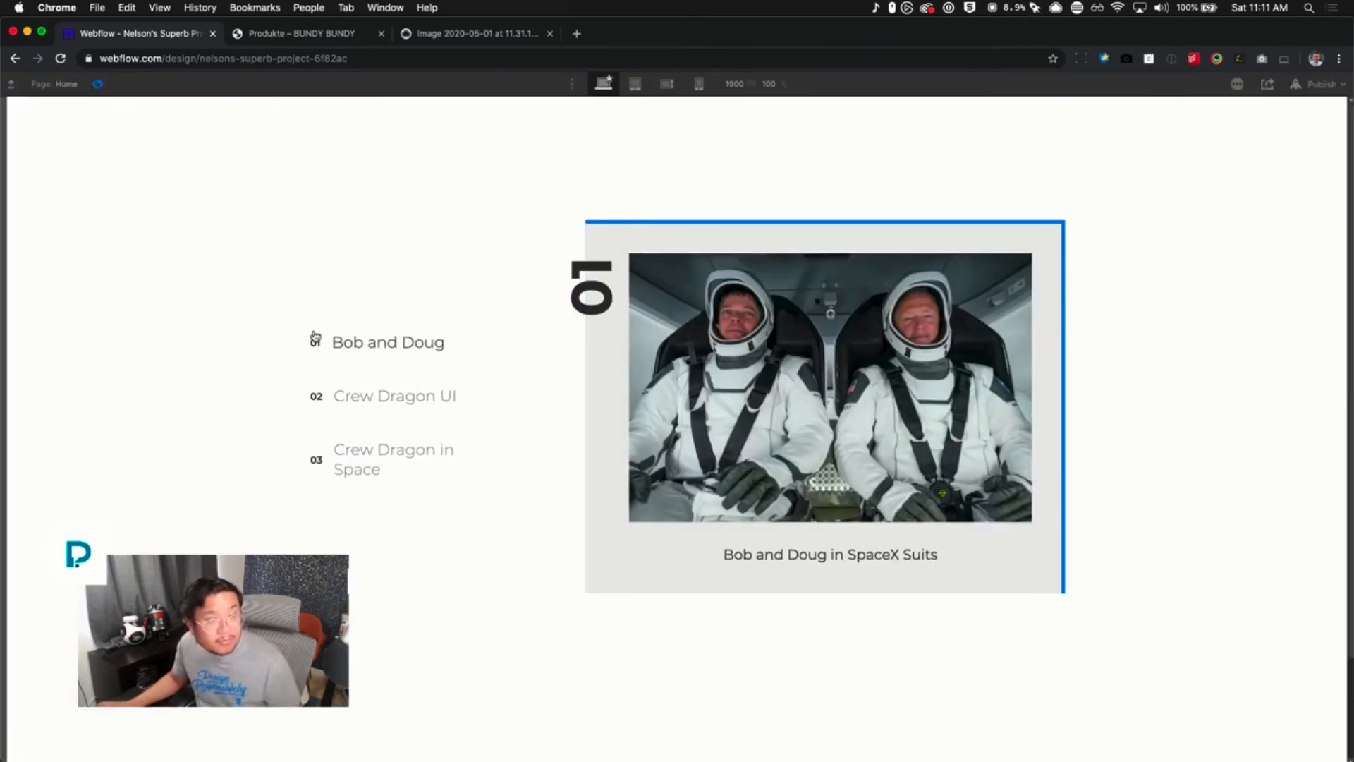
{"action": "left_click", "coordinate": [377, 398]}
{"action": "left_click", "coordinate": [383, 450]}
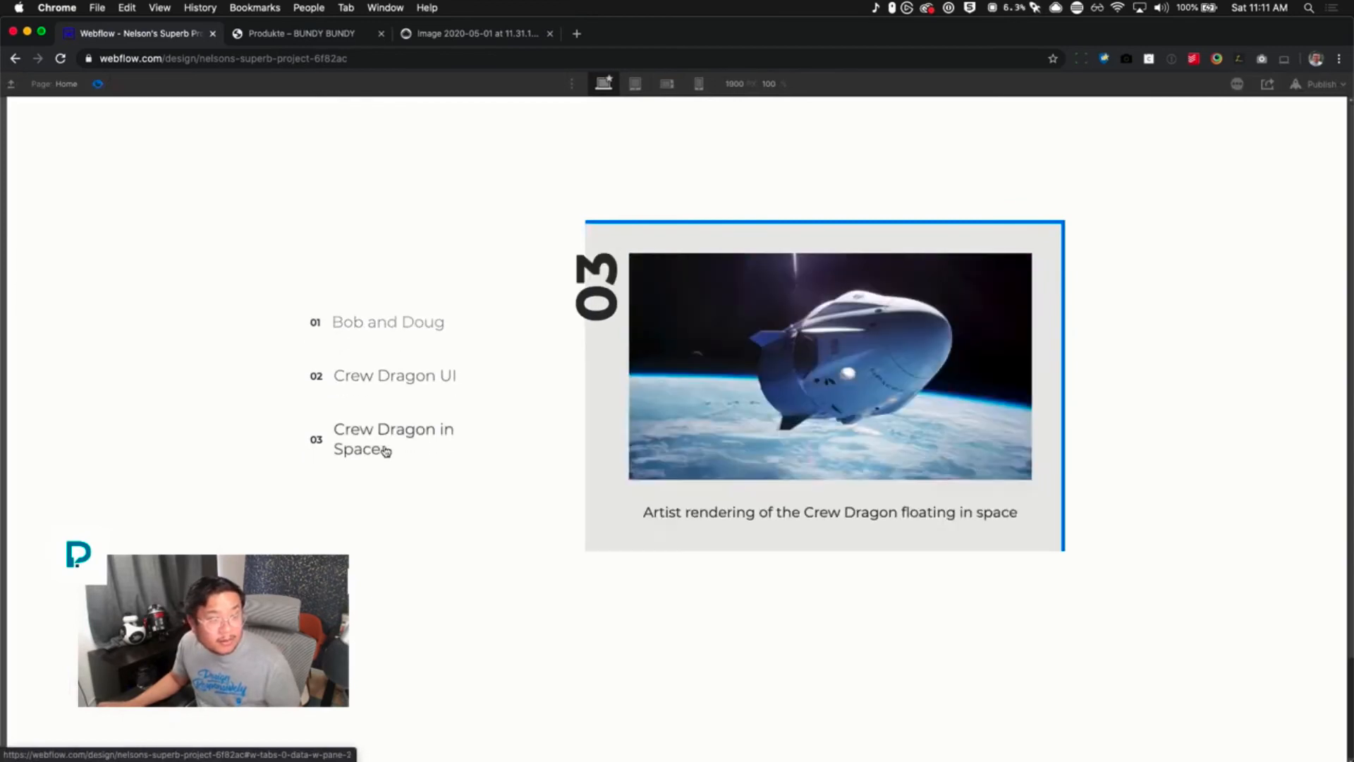
{"action": "left_click", "coordinate": [392, 401]}
{"action": "left_click", "coordinate": [395, 345]}
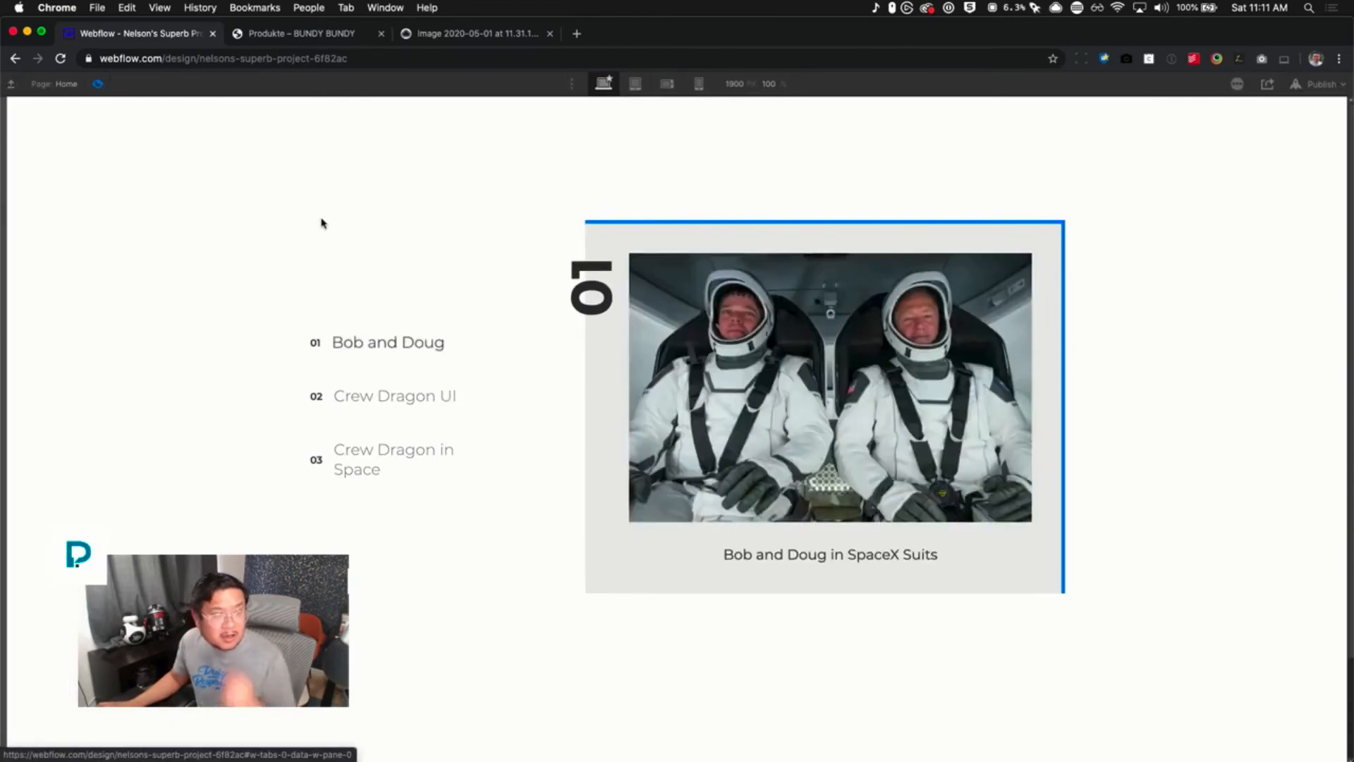
{"action": "left_click", "coordinate": [98, 84]}
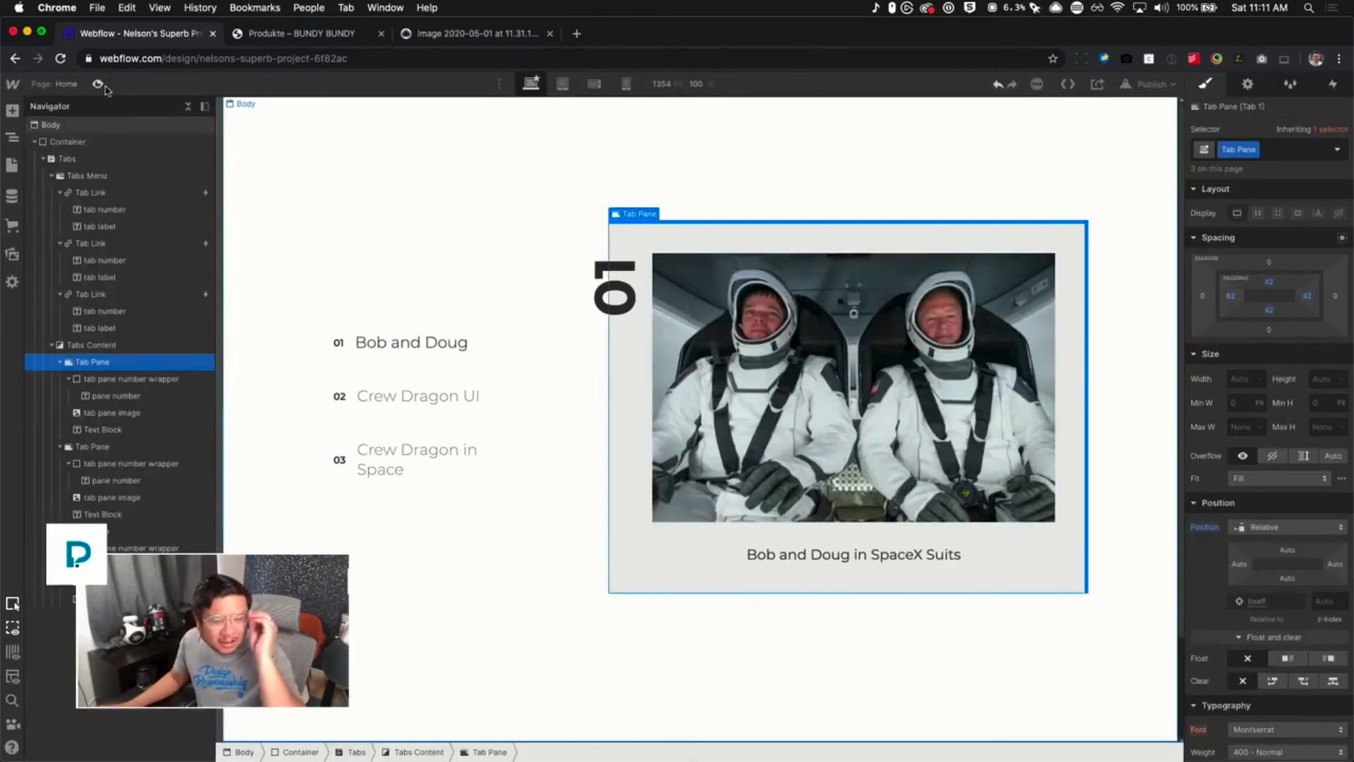
Examine the two size actions and their class targeting options in the first tab link's "tab change in view" animation
{"action": "left_click", "coordinate": [151, 196]}
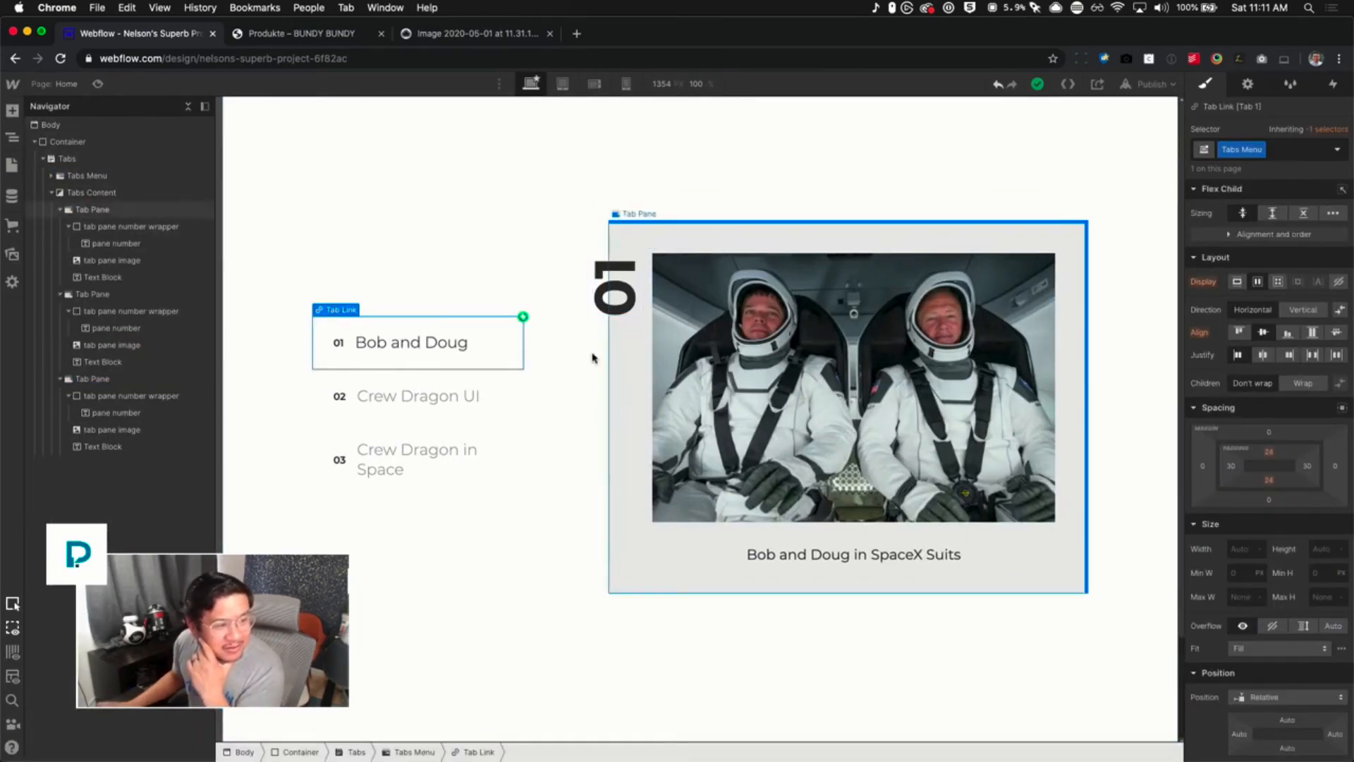
{"action": "left_click", "coordinate": [50, 176]}
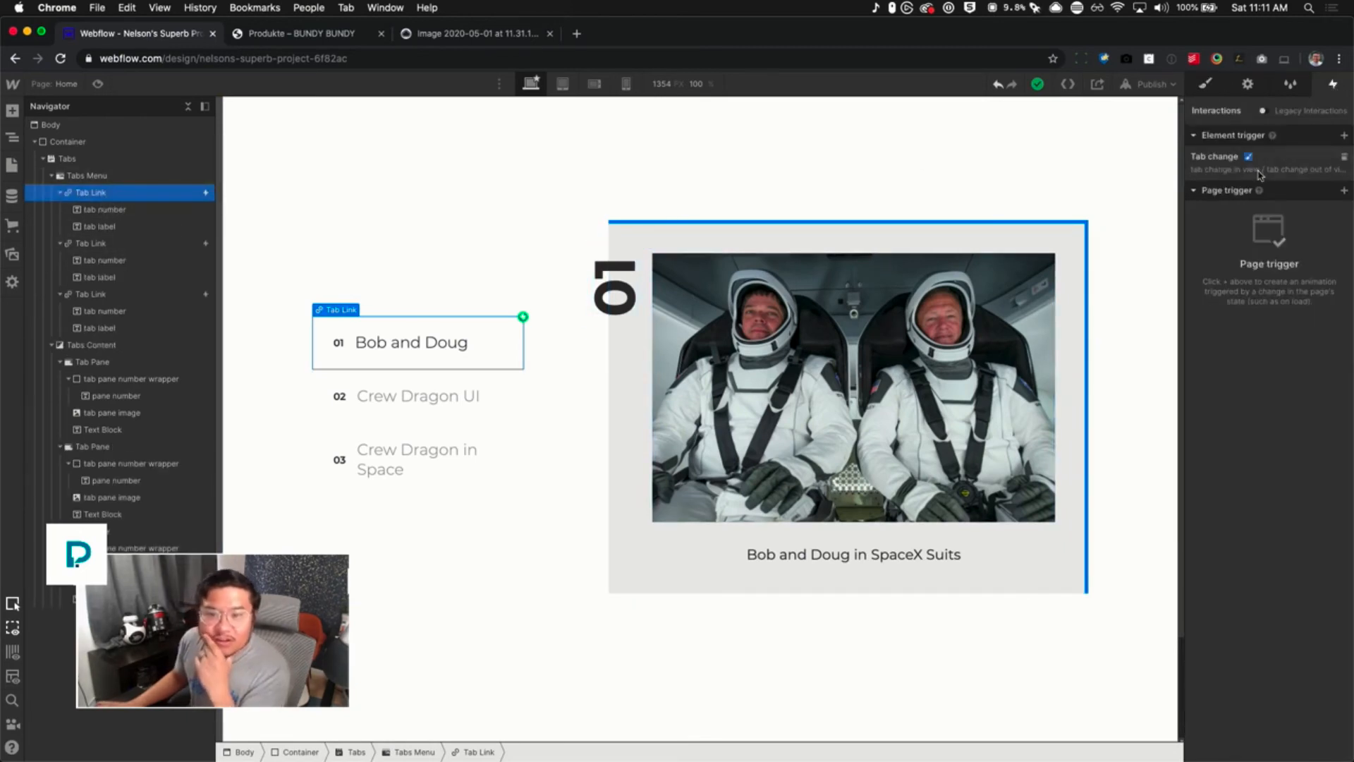
{"action": "left_click", "coordinate": [1260, 174]}
{"action": "left_click", "coordinate": [1246, 304]}
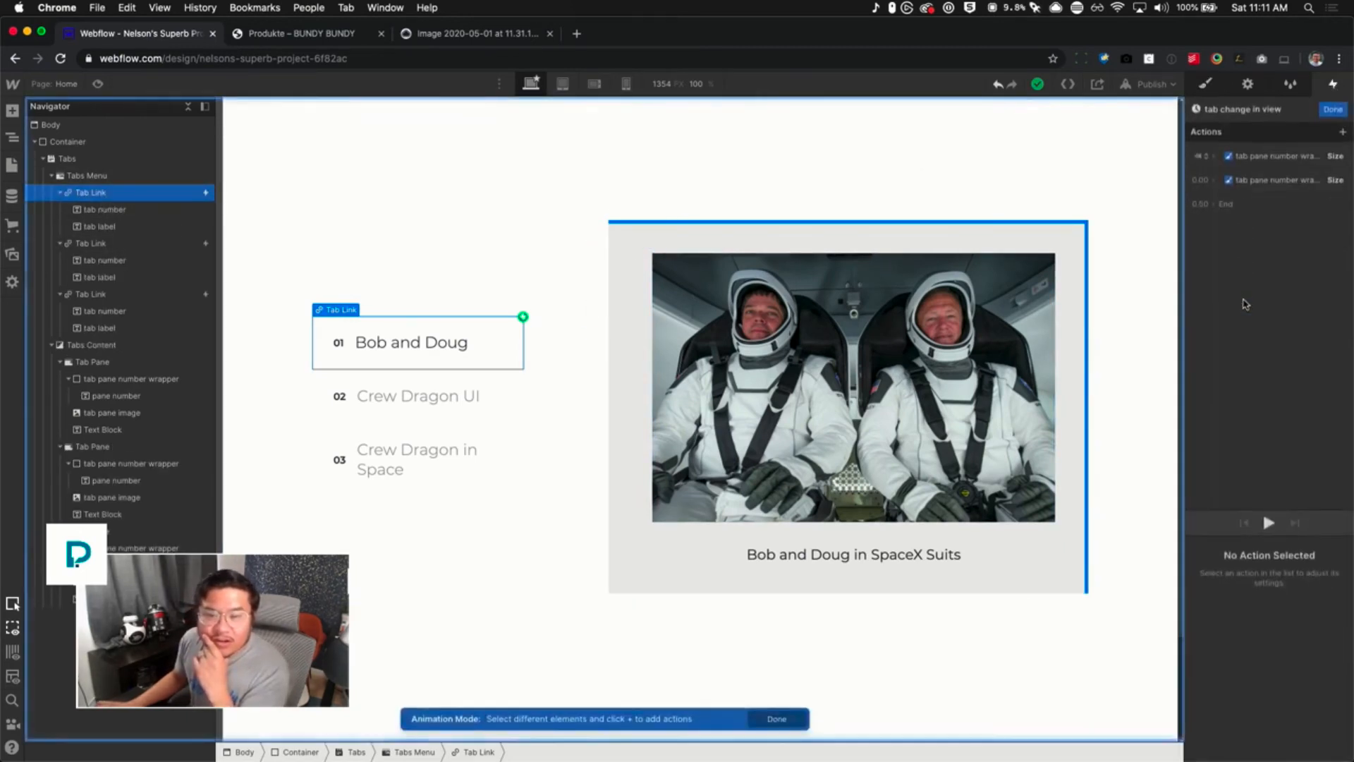
{"action": "left_click", "coordinate": [1265, 157]}
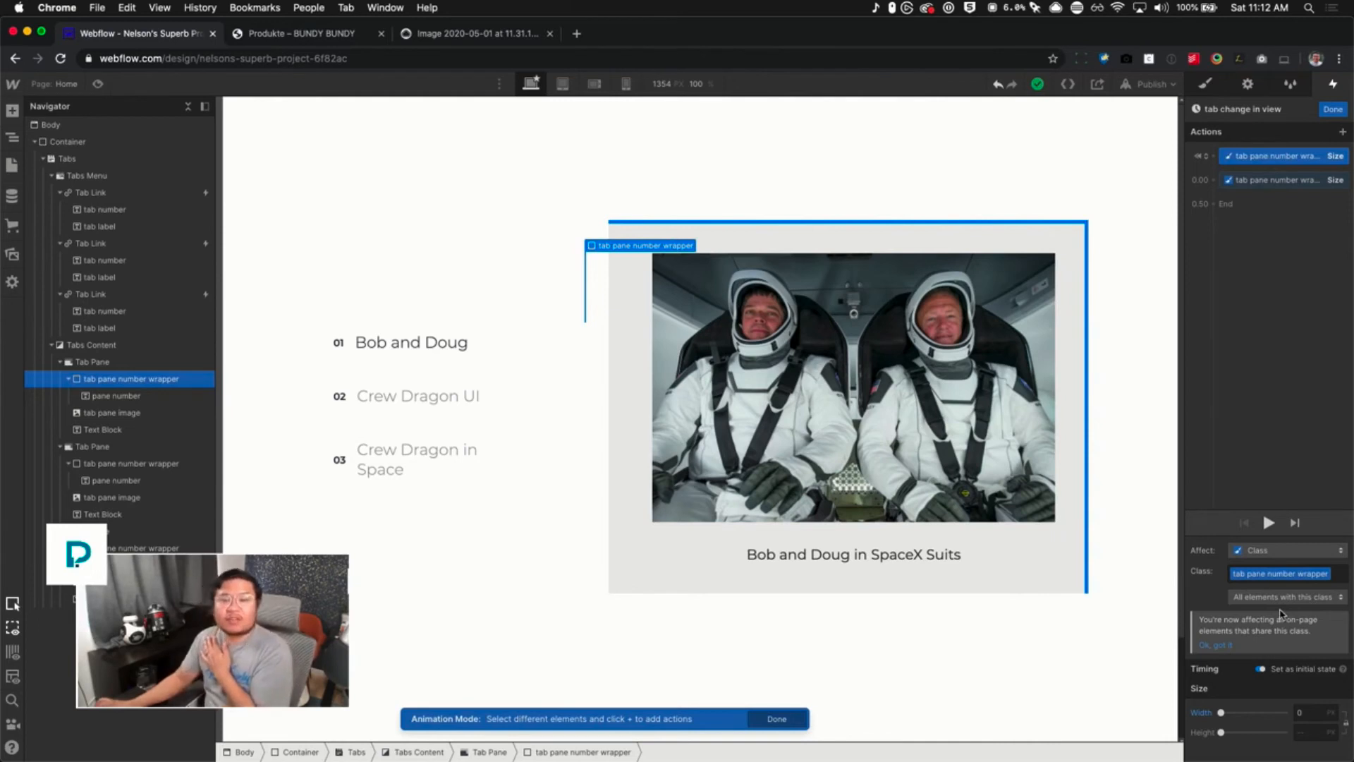
{"action": "left_click", "coordinate": [1260, 182]}
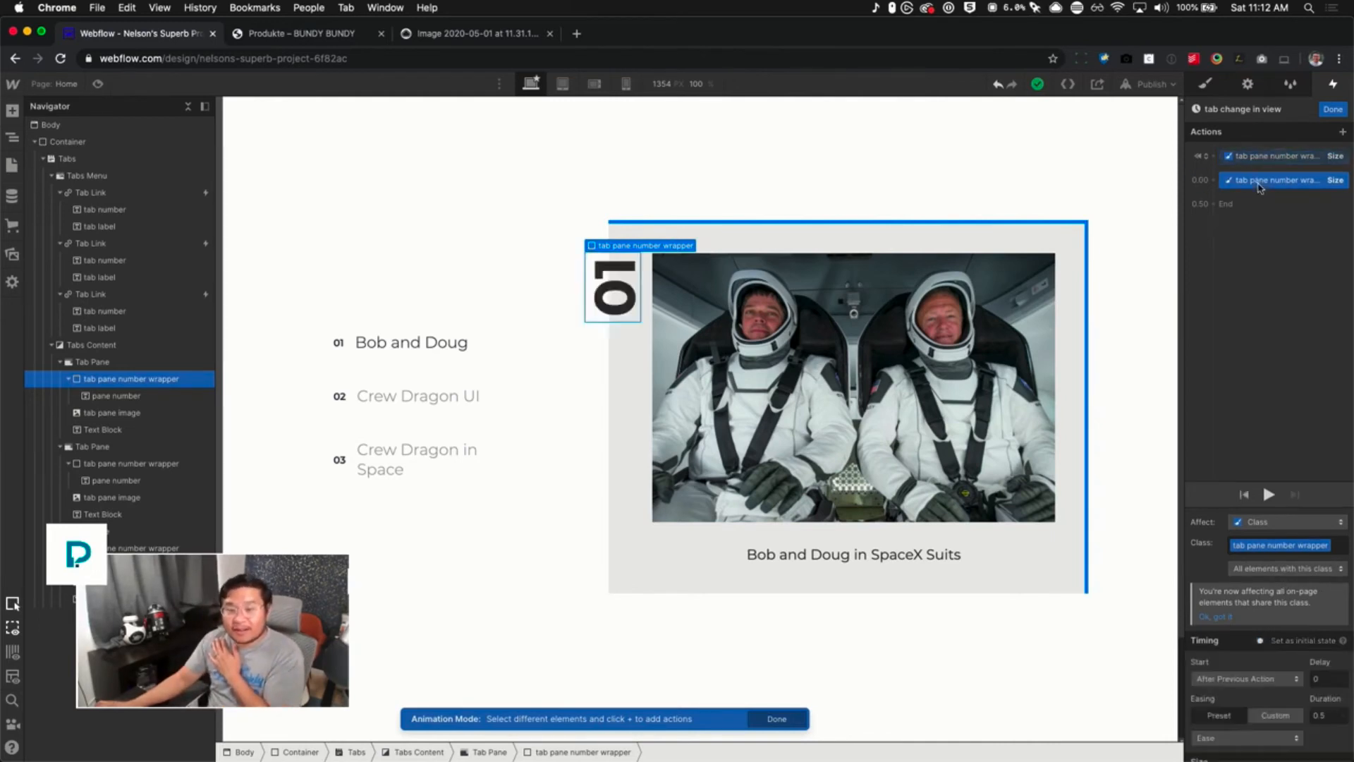
{"action": "left_click", "coordinate": [1313, 571]}
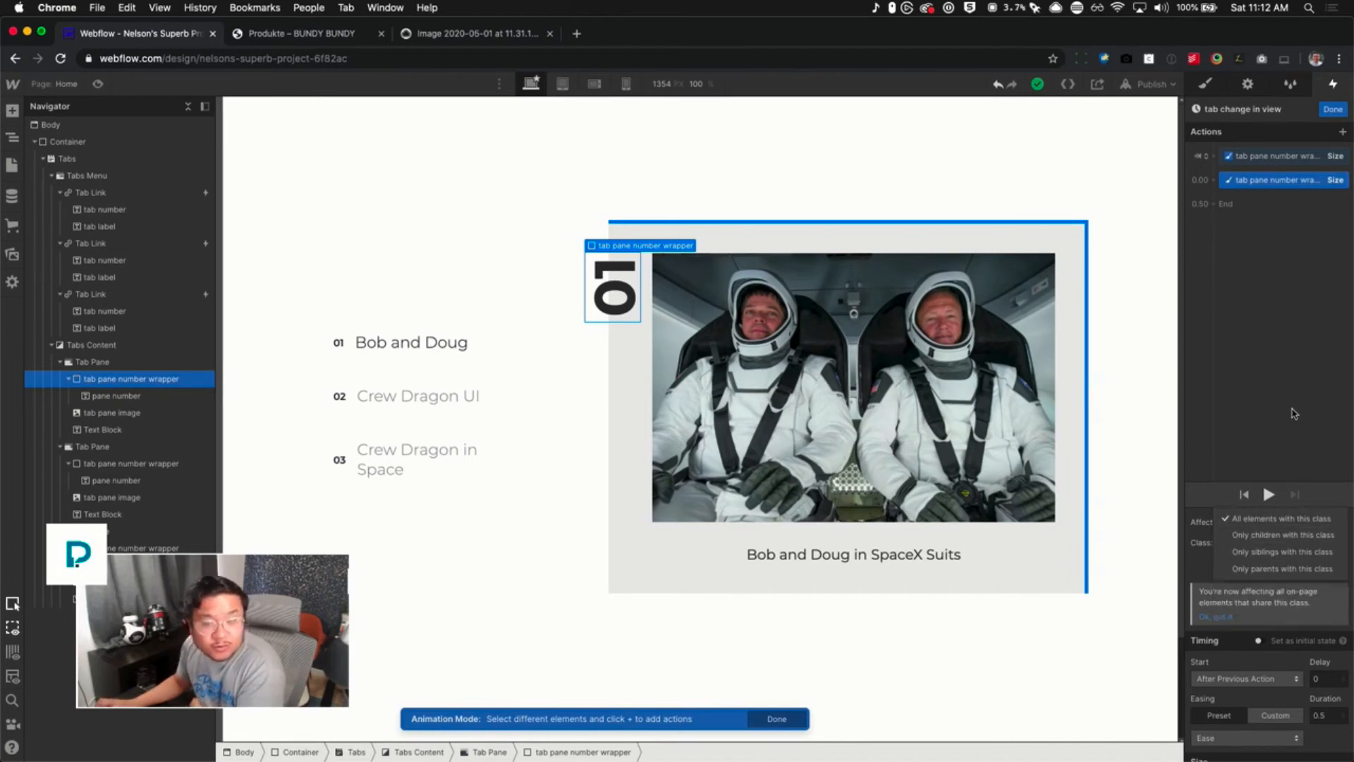
{"action": "left_click", "coordinate": [1291, 518]}
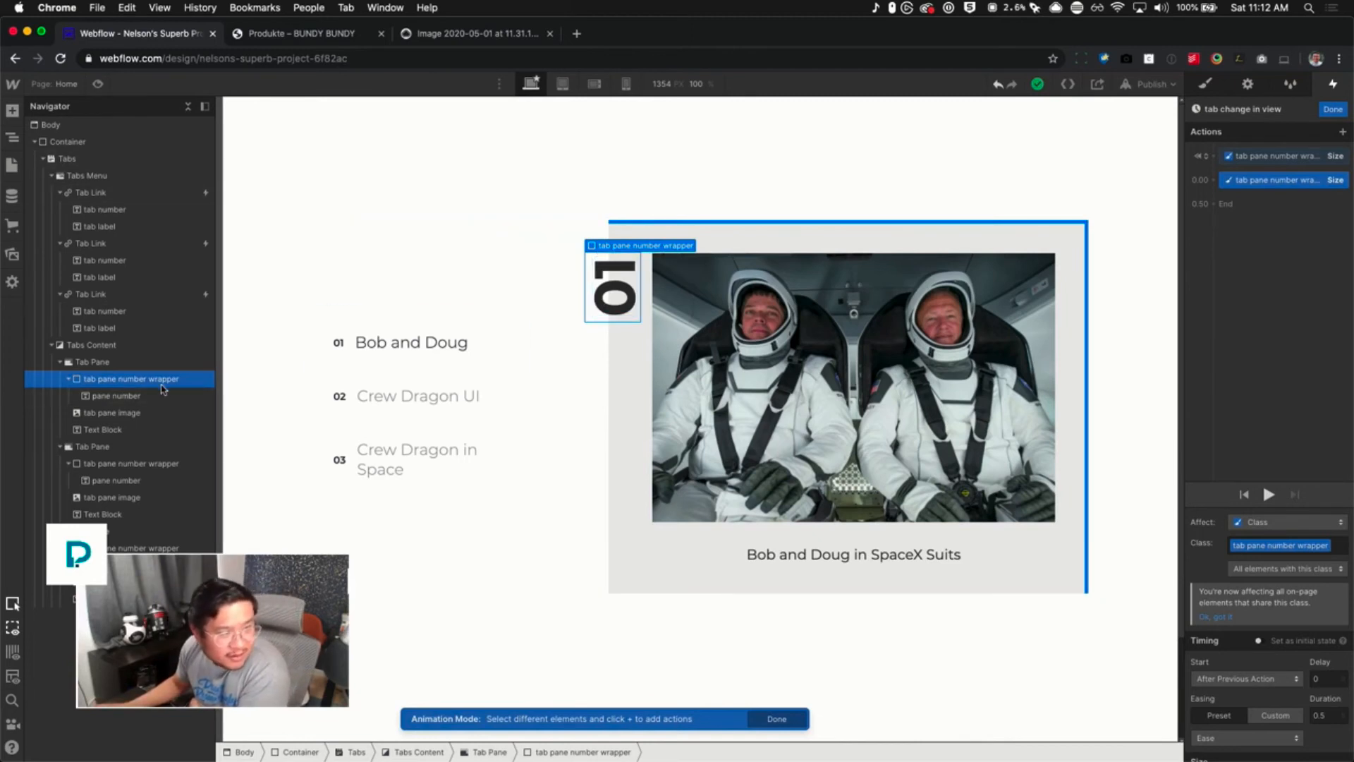
{"action": "left_click", "coordinate": [162, 463]}
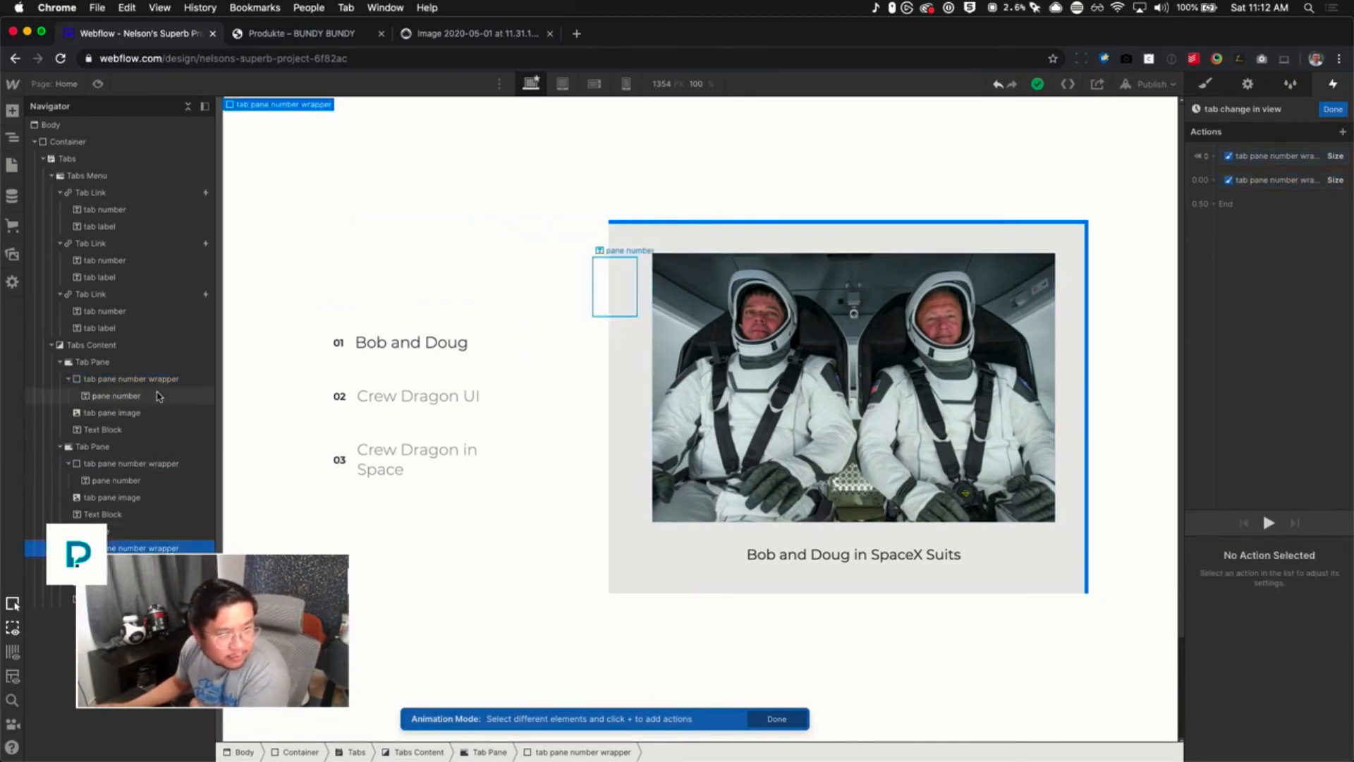
{"action": "left_click", "coordinate": [613, 282]}
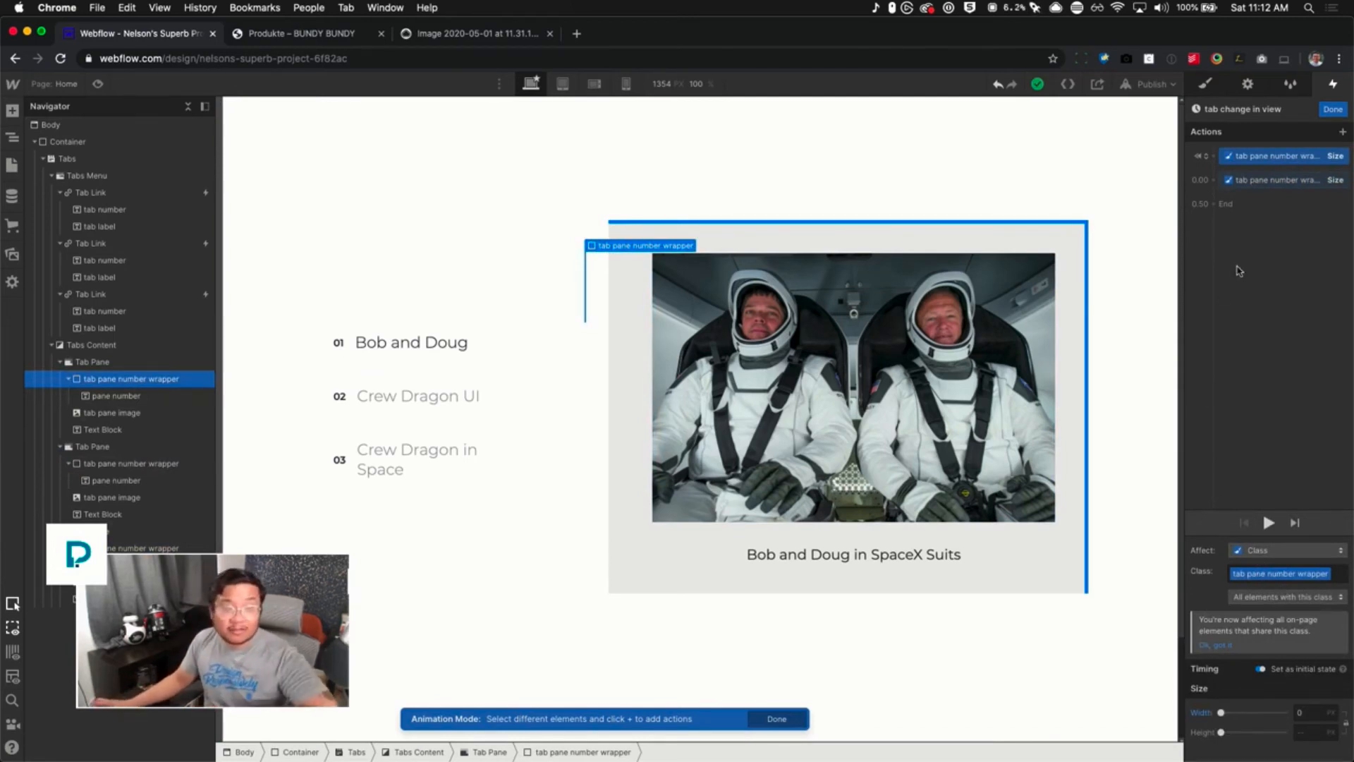
Add a new combo class "01" to the first tab pane's number wrapper
{"action": "left_click", "coordinate": [1207, 85]}
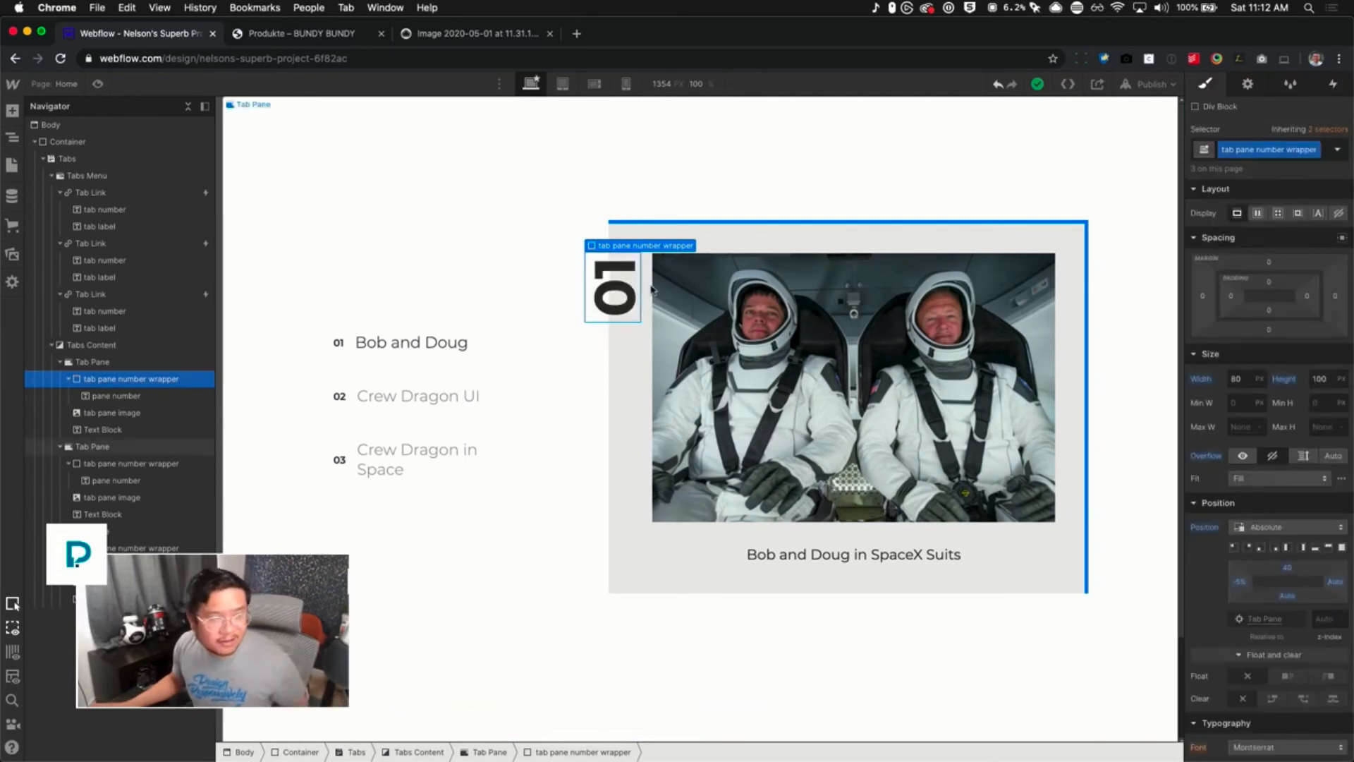
{"action": "left_click", "coordinate": [1335, 150]}
{"action": "left_click", "coordinate": [1323, 146]}
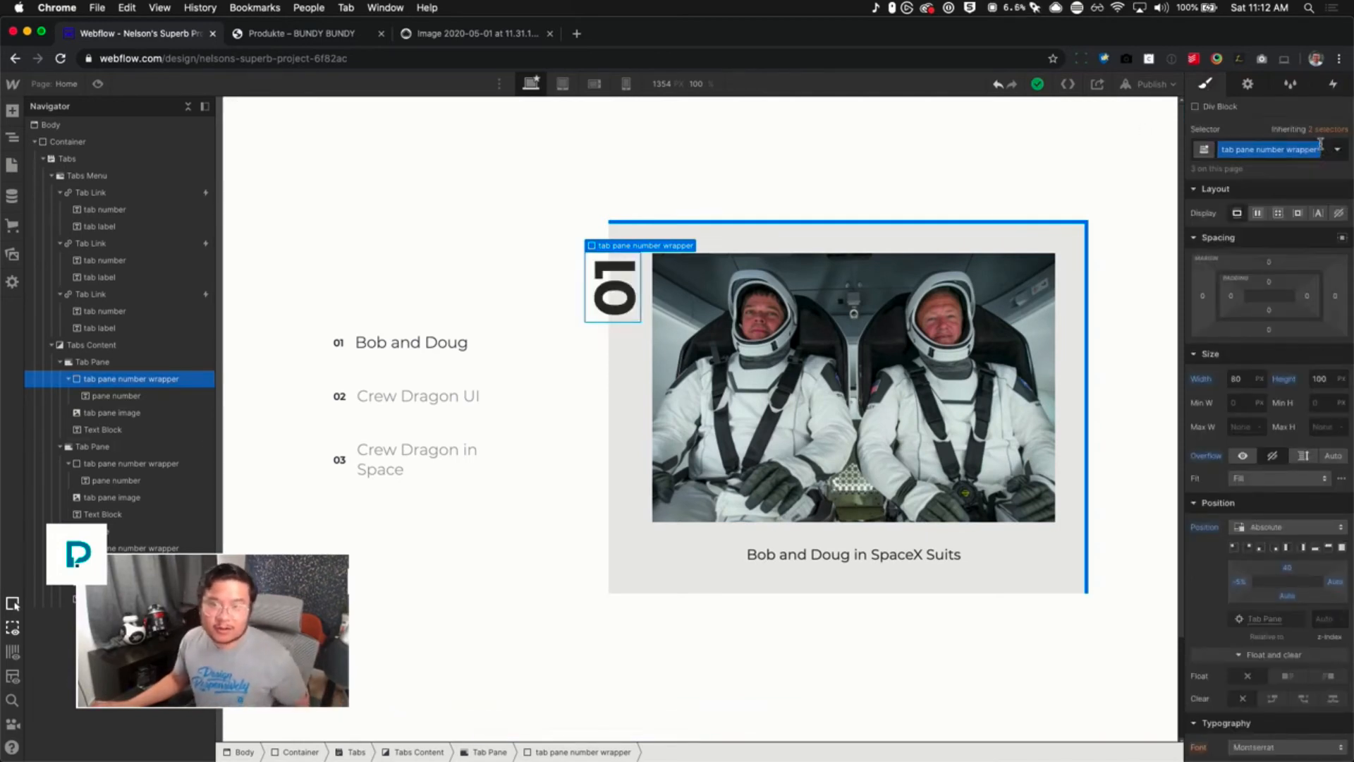
{"action": "left_click", "coordinate": [1324, 145]}
{"action": "type", "text": "01"}
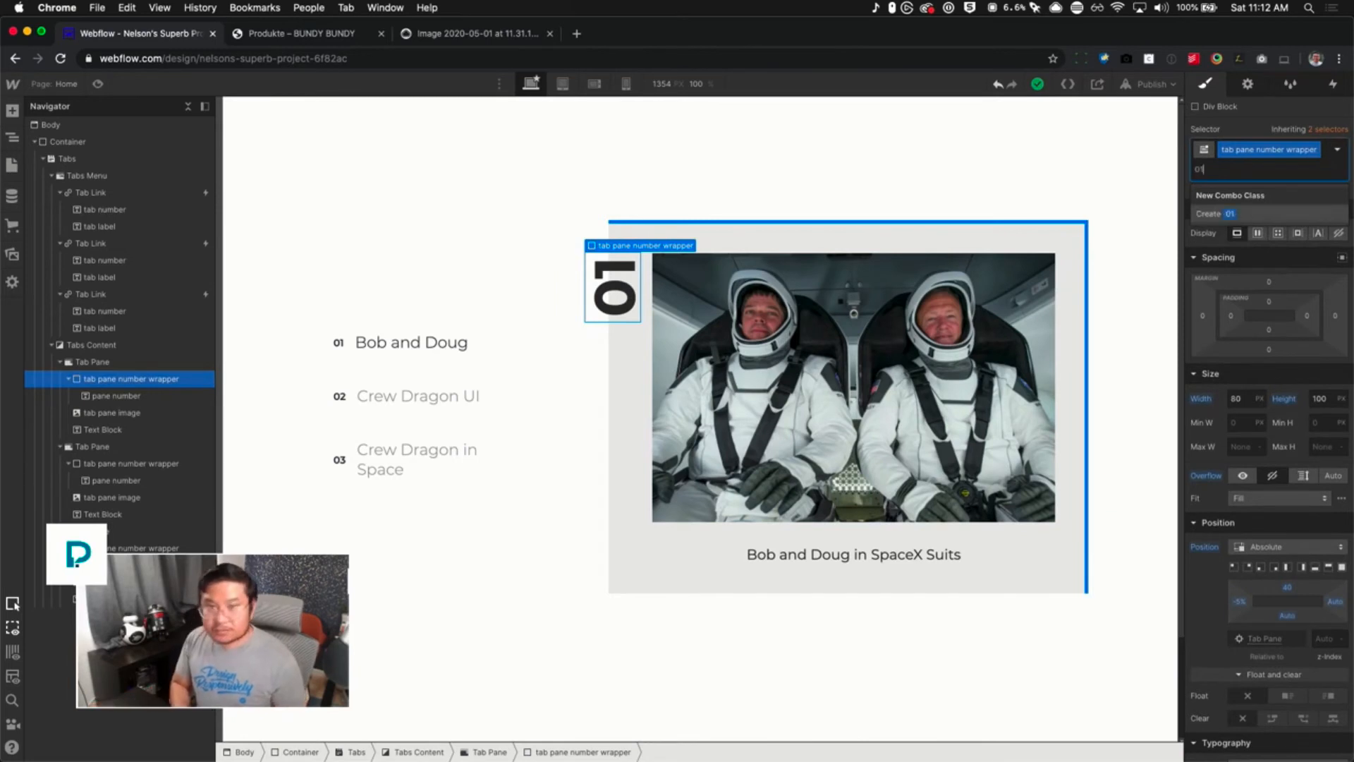
{"action": "key", "text": "Return"}
Add a new combo class "02" to the second tab pane's number wrapper
{"action": "left_click", "coordinate": [164, 465]}
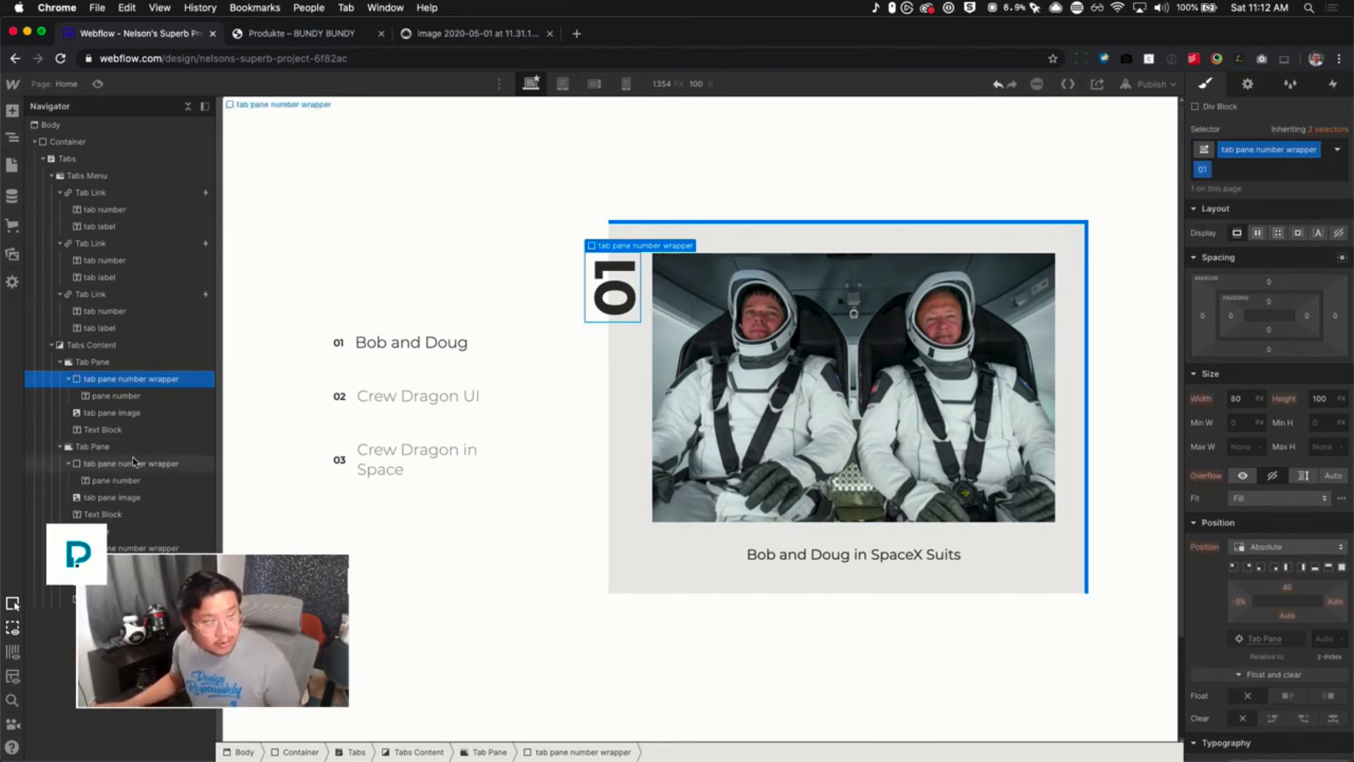
{"action": "left_click", "coordinate": [1316, 149]}
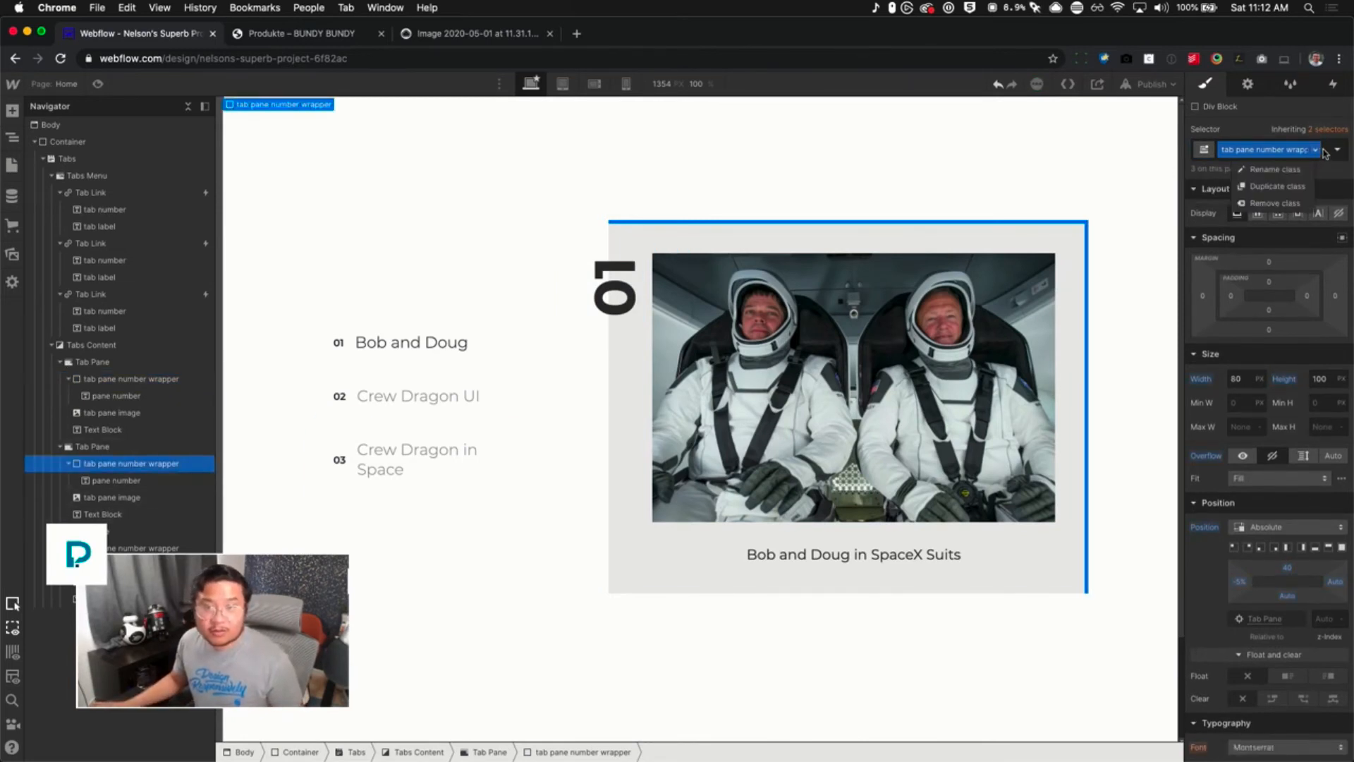
{"action": "left_click", "coordinate": [1325, 152]}
{"action": "type", "text": "02"}
{"action": "key", "text": "Return"}
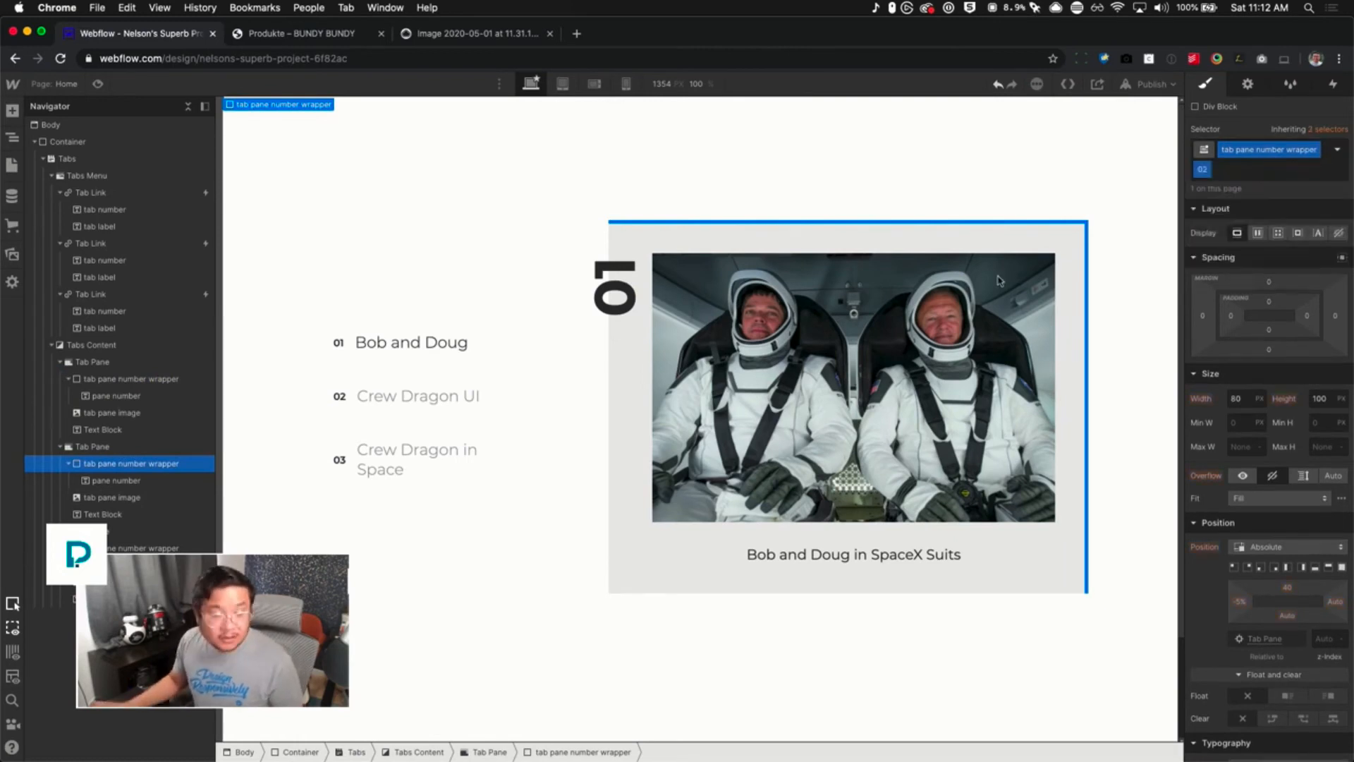
Add a new combo class "03" to the third tab pane's number wrapper
{"action": "left_click", "coordinate": [145, 548]}
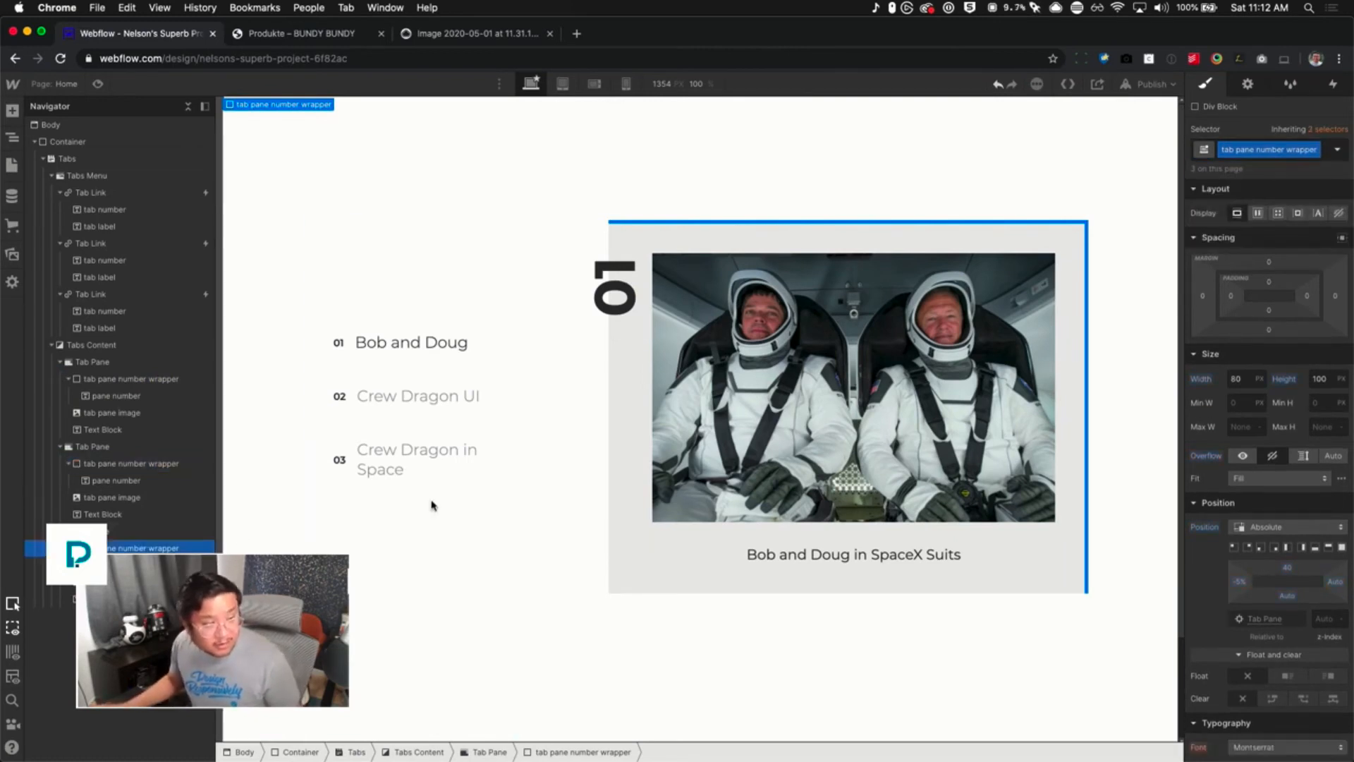
{"action": "left_click", "coordinate": [1325, 152]}
{"action": "type", "text": "03"}
{"action": "key", "text": "Return"}
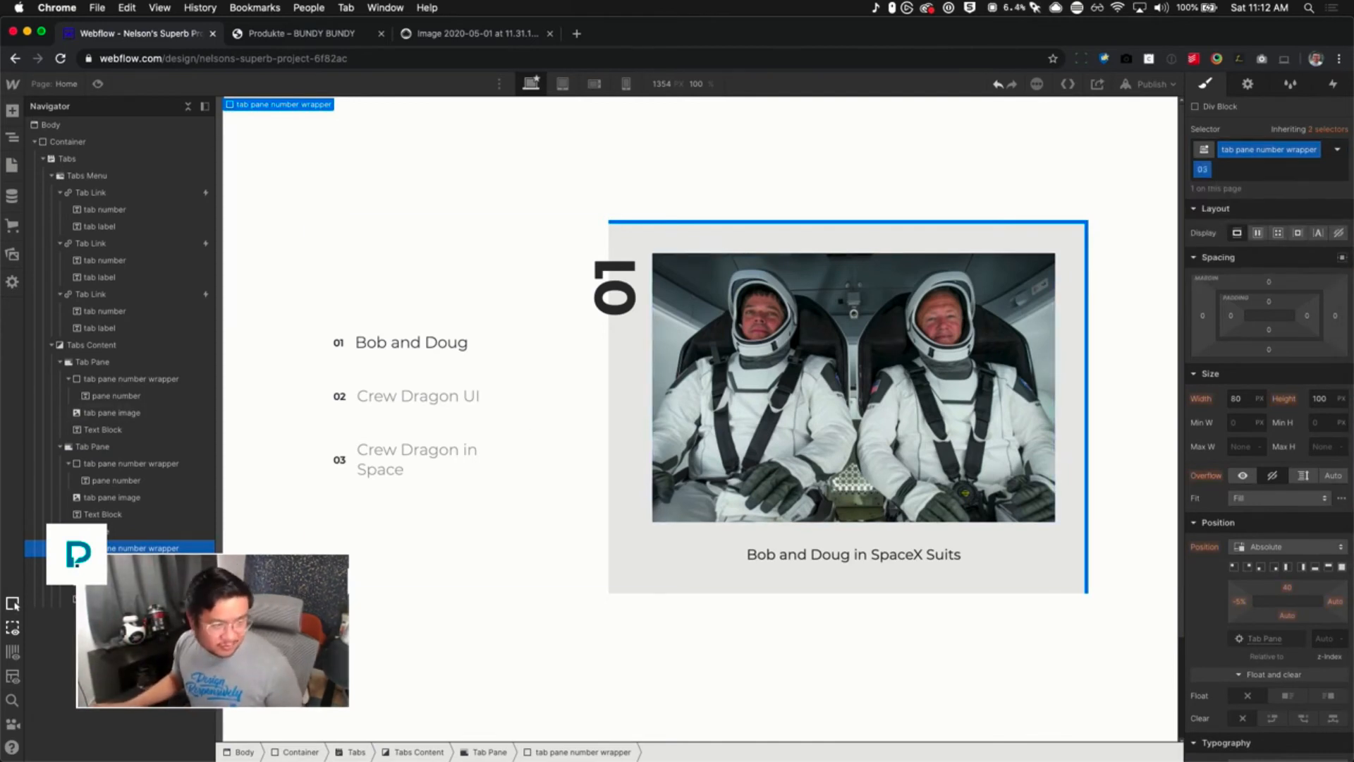
Retarget the size actions of the first tab link's "tab change in view" animation to the class "tab pane number wrapper 01"
{"action": "left_click", "coordinate": [416, 346]}
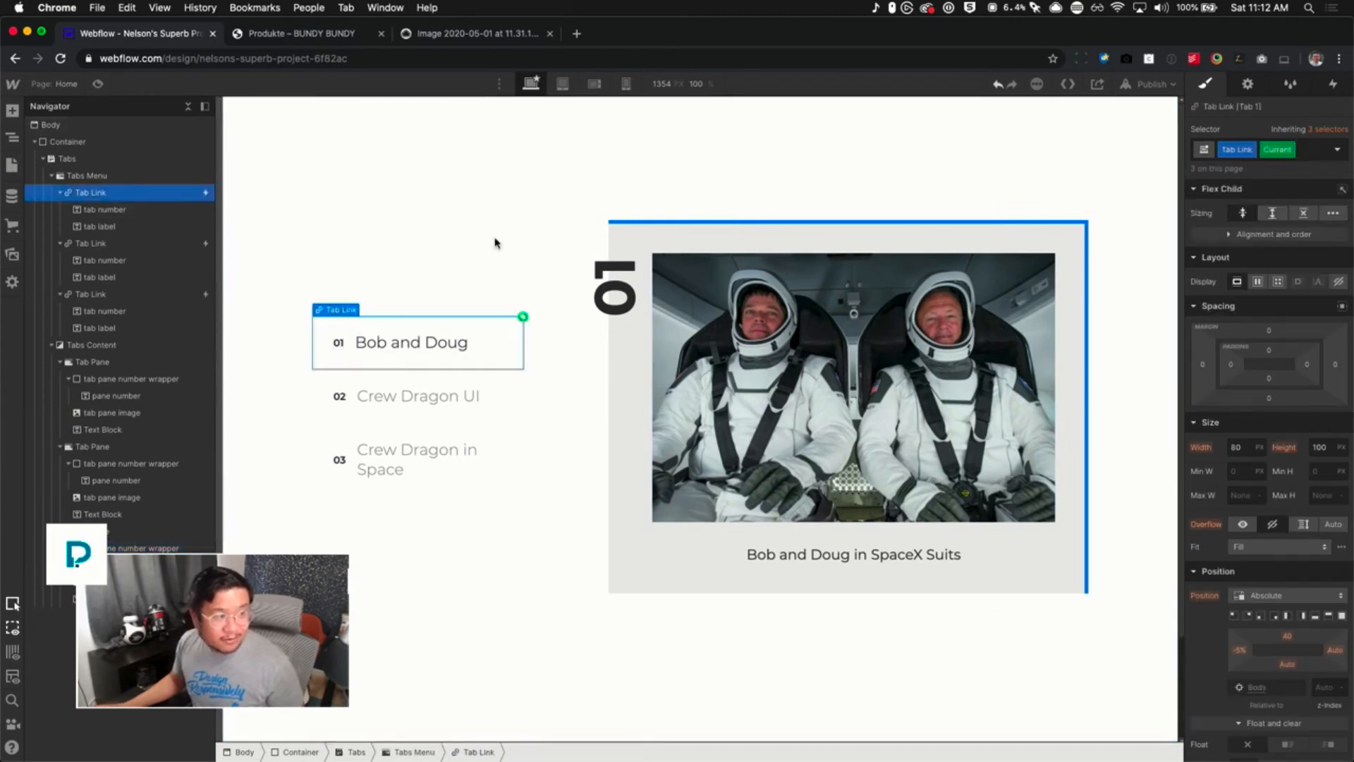
{"action": "left_click", "coordinate": [1330, 86]}
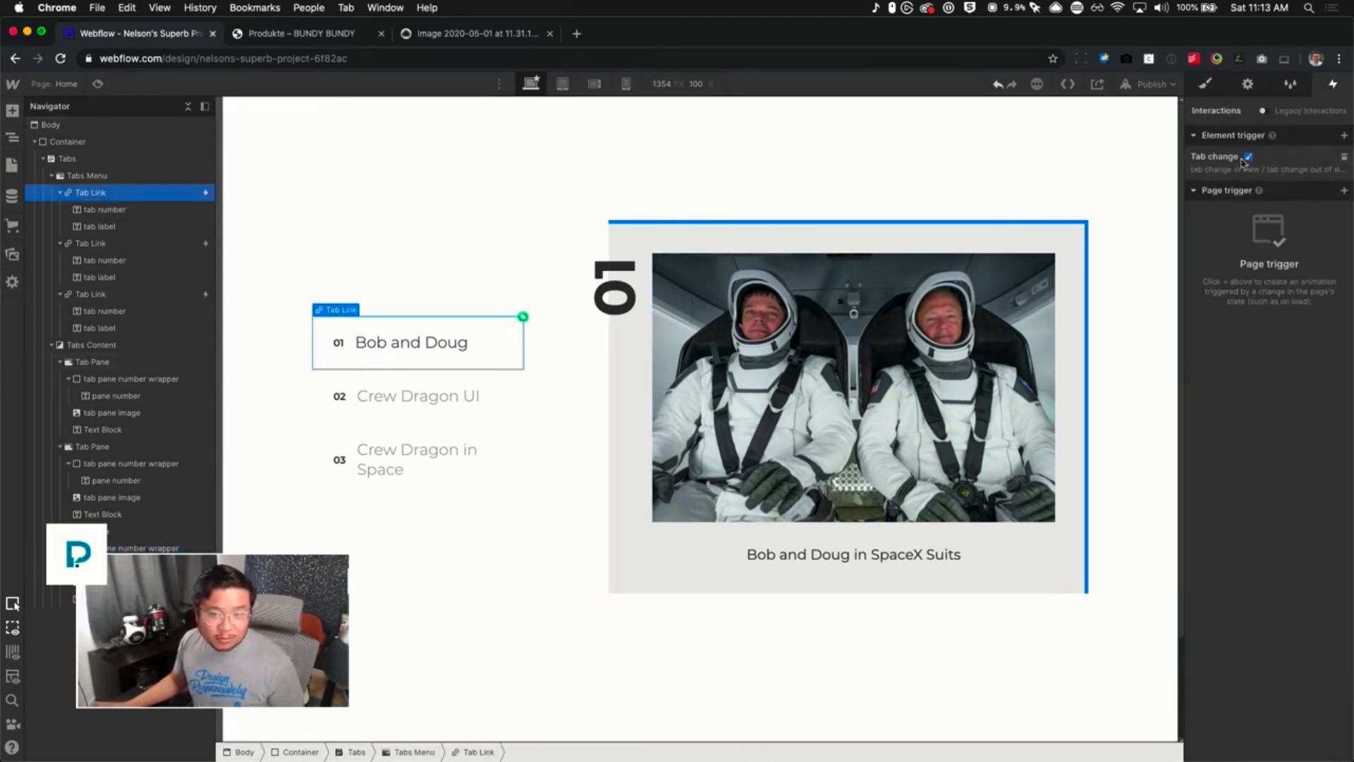
{"action": "left_click", "coordinate": [1245, 164]}
{"action": "left_click", "coordinate": [1321, 304]}
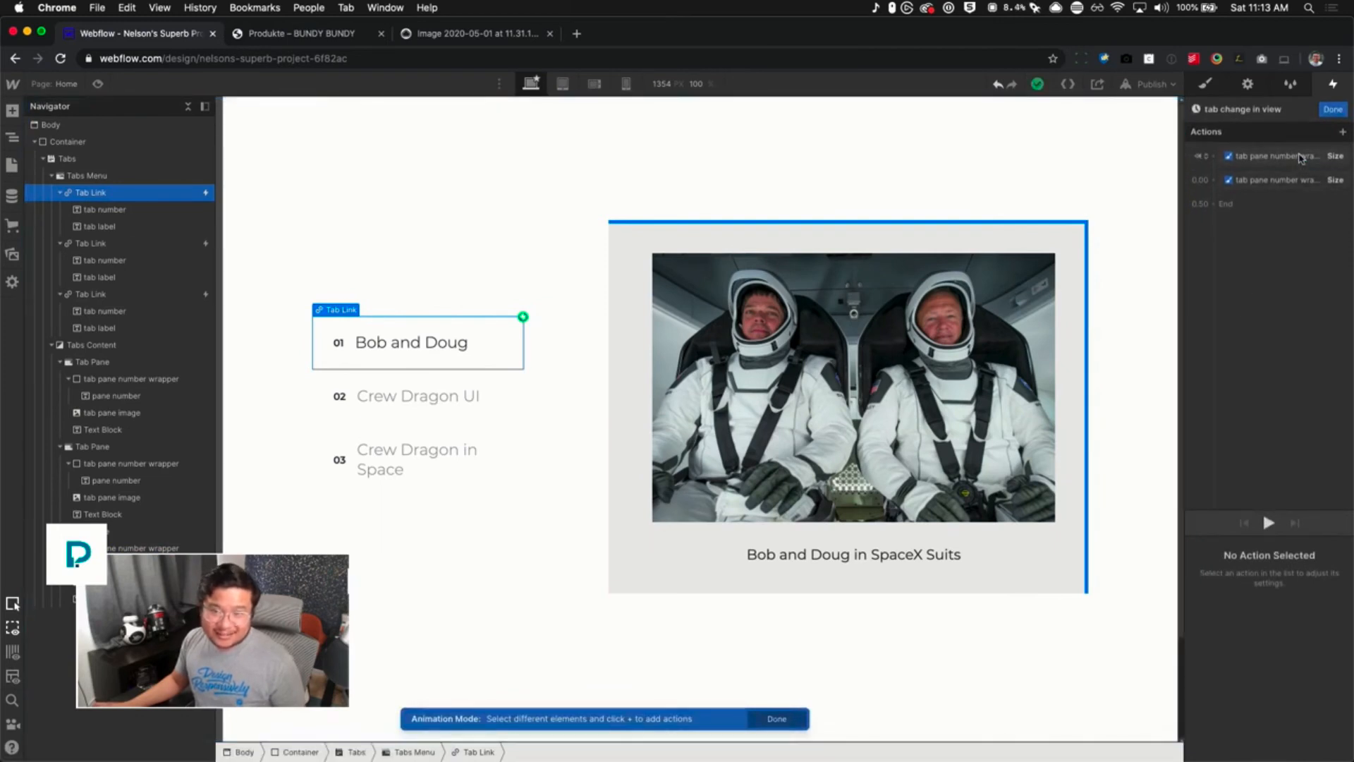
{"action": "left_click", "coordinate": [1302, 158]}
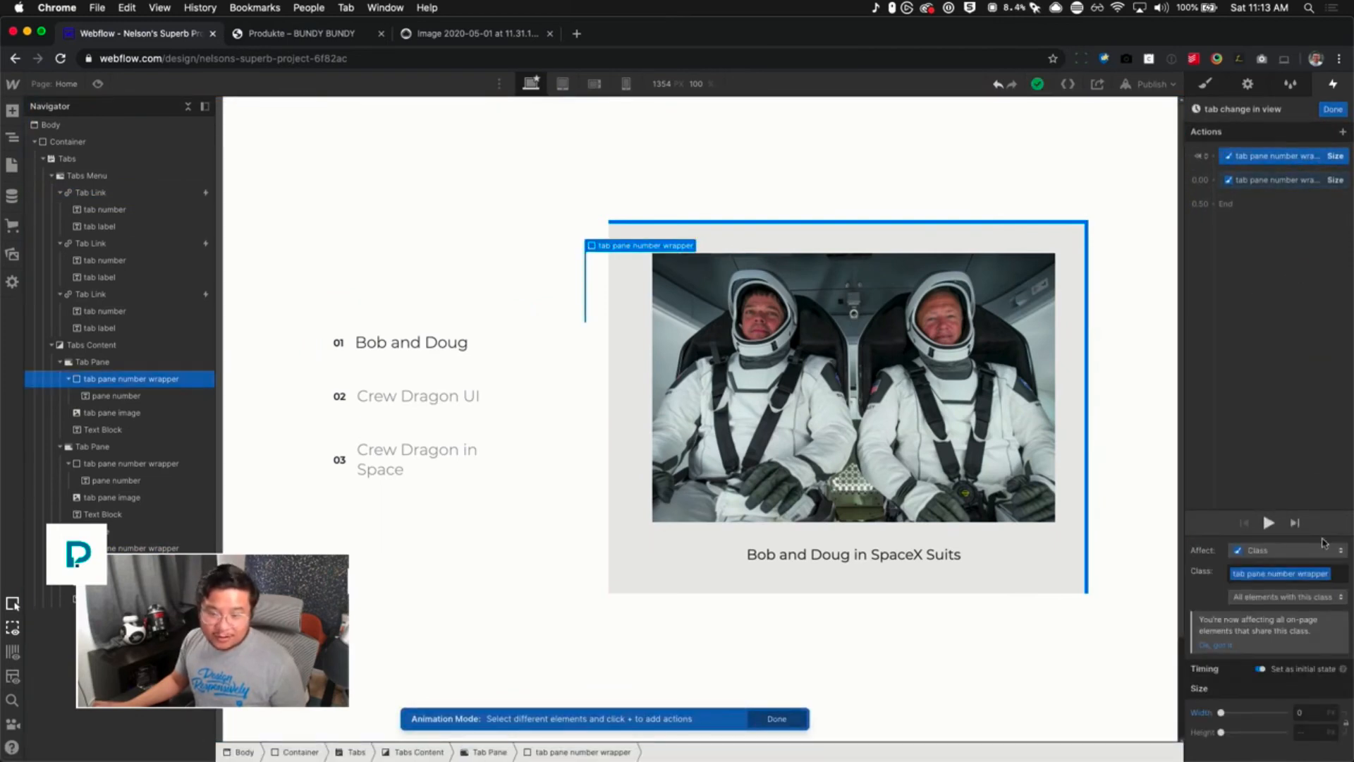
{"action": "left_click", "coordinate": [1337, 576]}
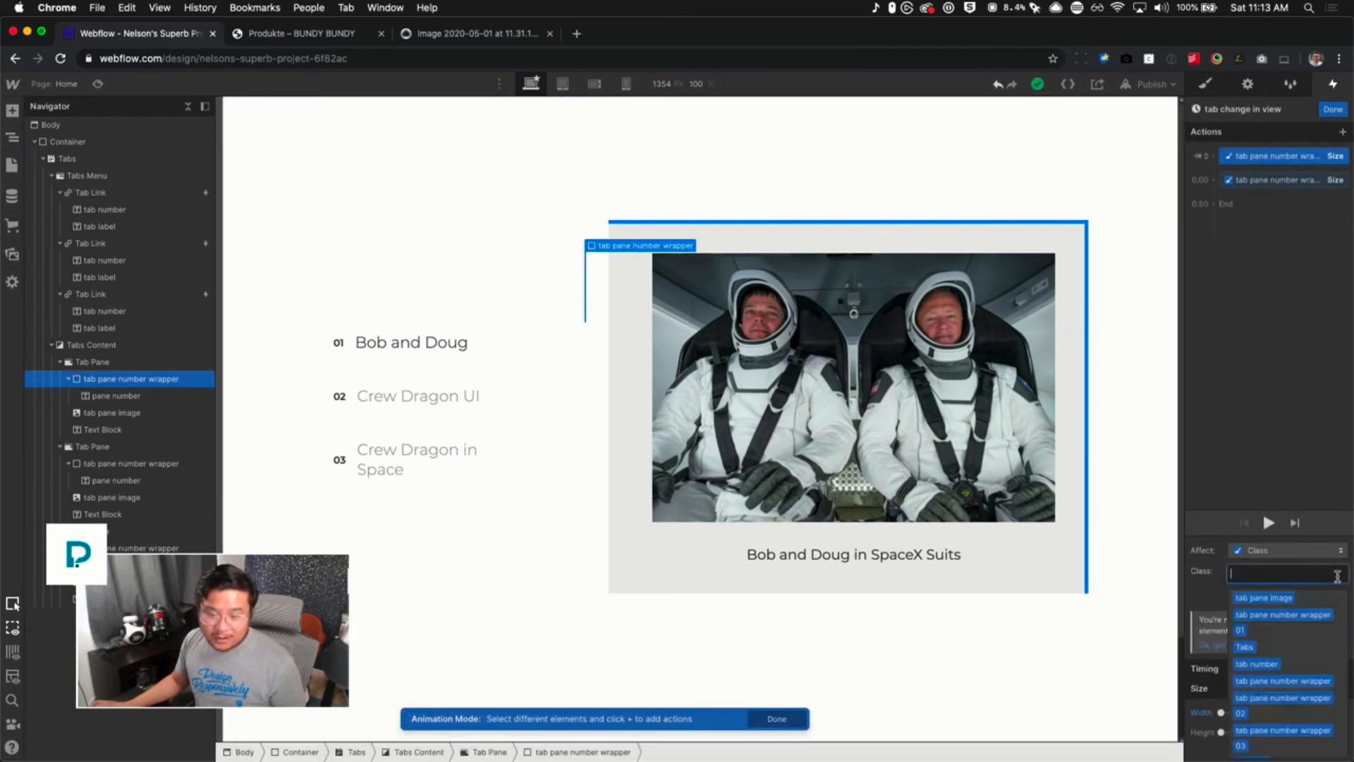
{"action": "left_click", "coordinate": [1274, 631]}
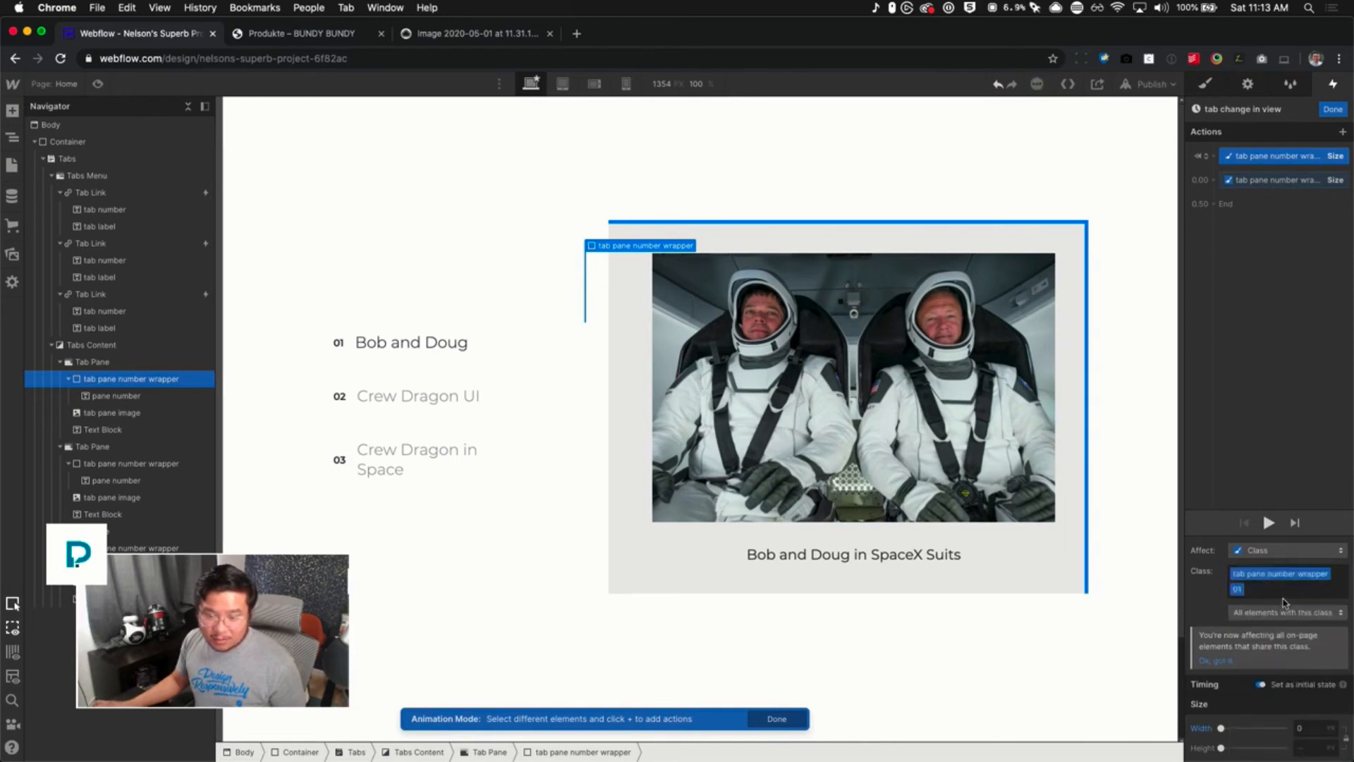
{"action": "left_click", "coordinate": [1297, 181]}
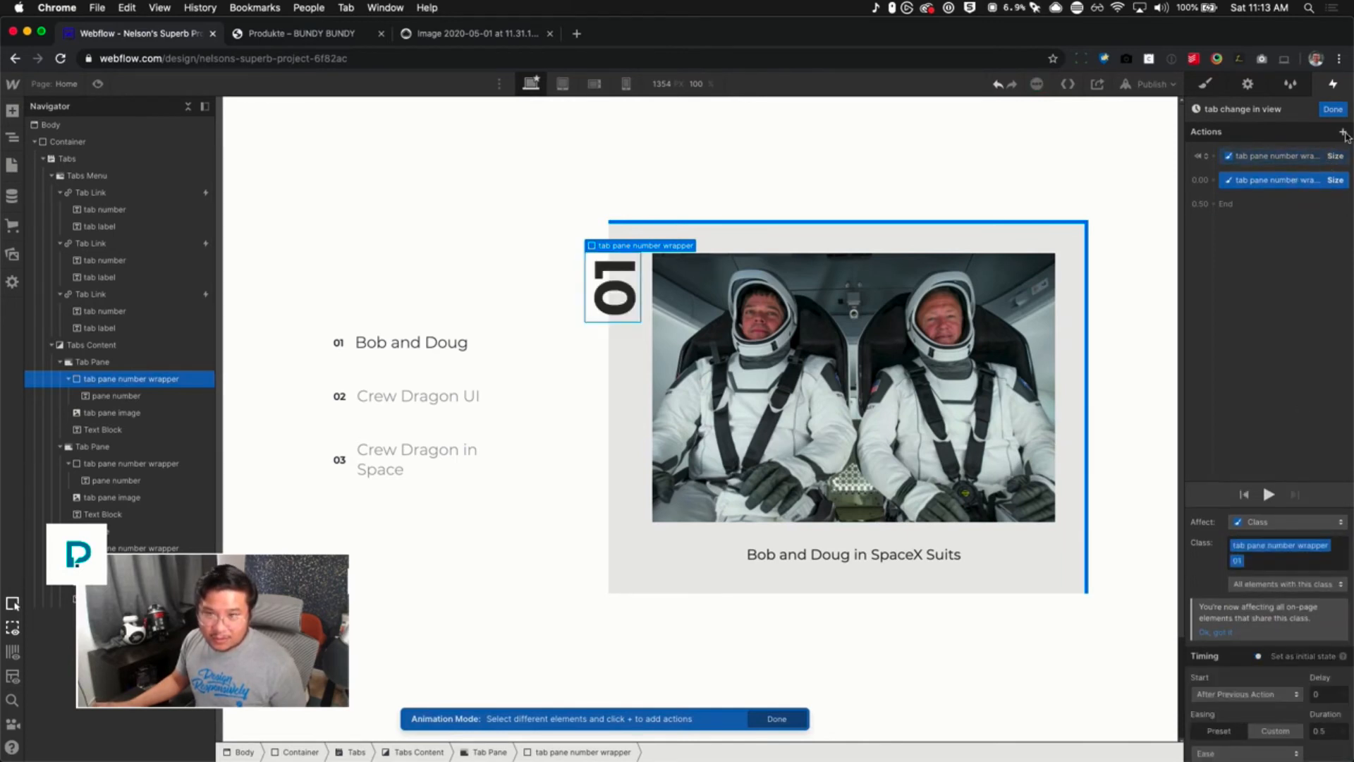
{"action": "left_click", "coordinate": [1334, 110]}
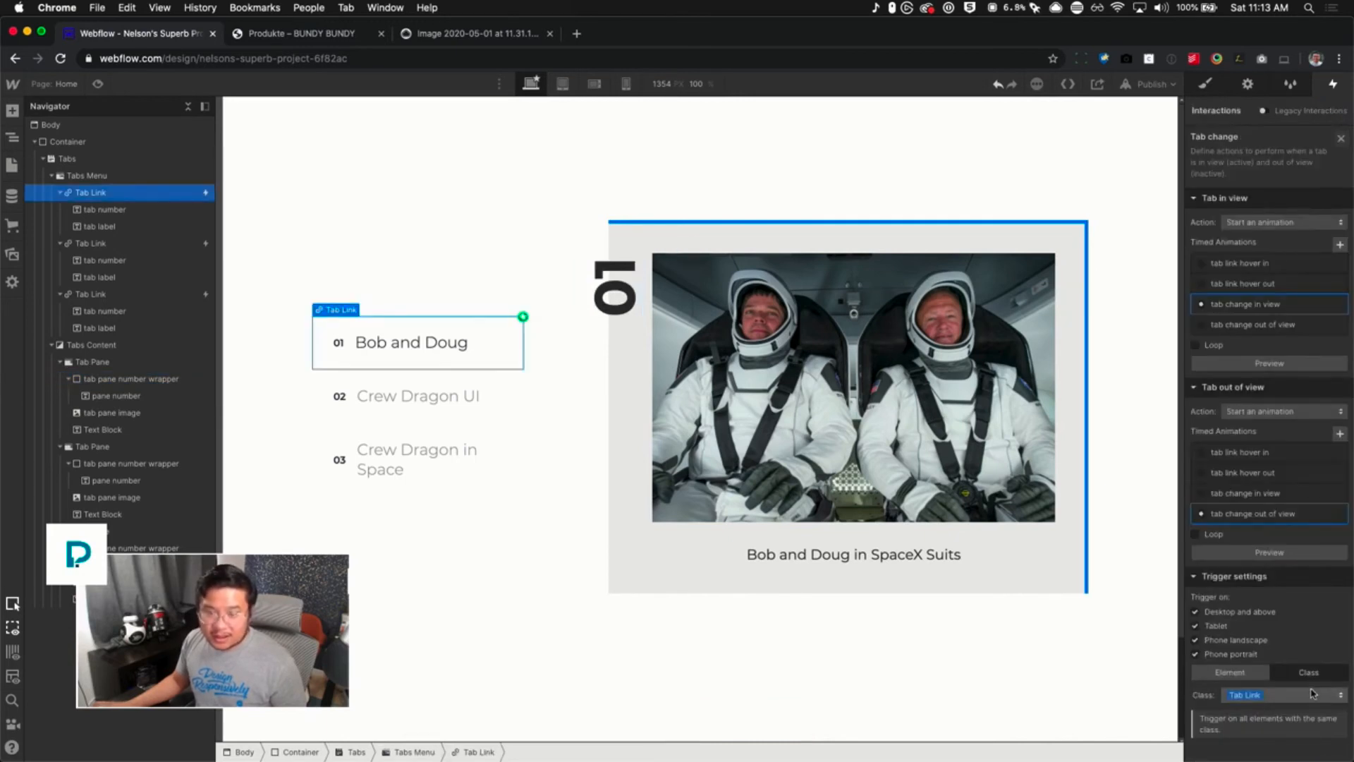
Limit the first tab link's trigger to the selected element and retarget its "tab change out of view" size action to "tab pane number wrapper 01"
{"action": "left_click", "coordinate": [1233, 676]}
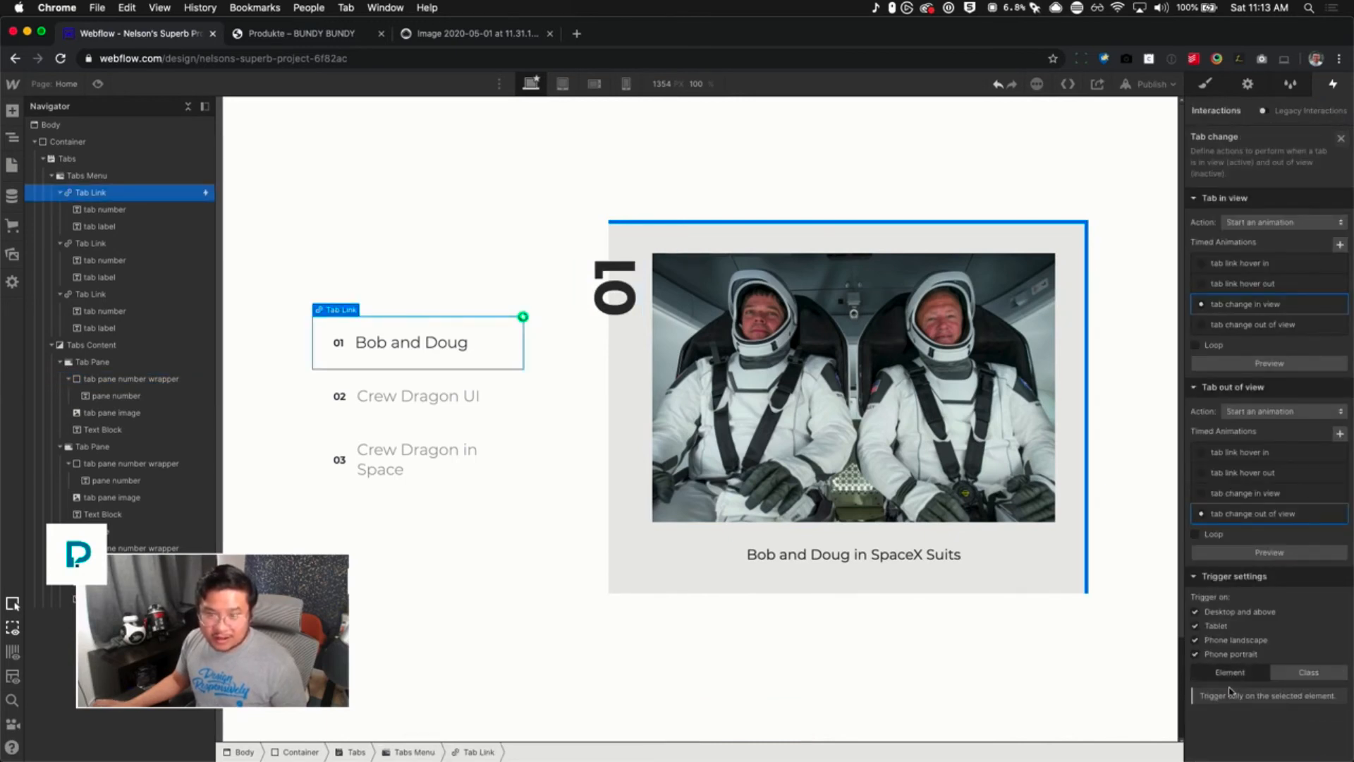
{"action": "left_click", "coordinate": [1262, 522]}
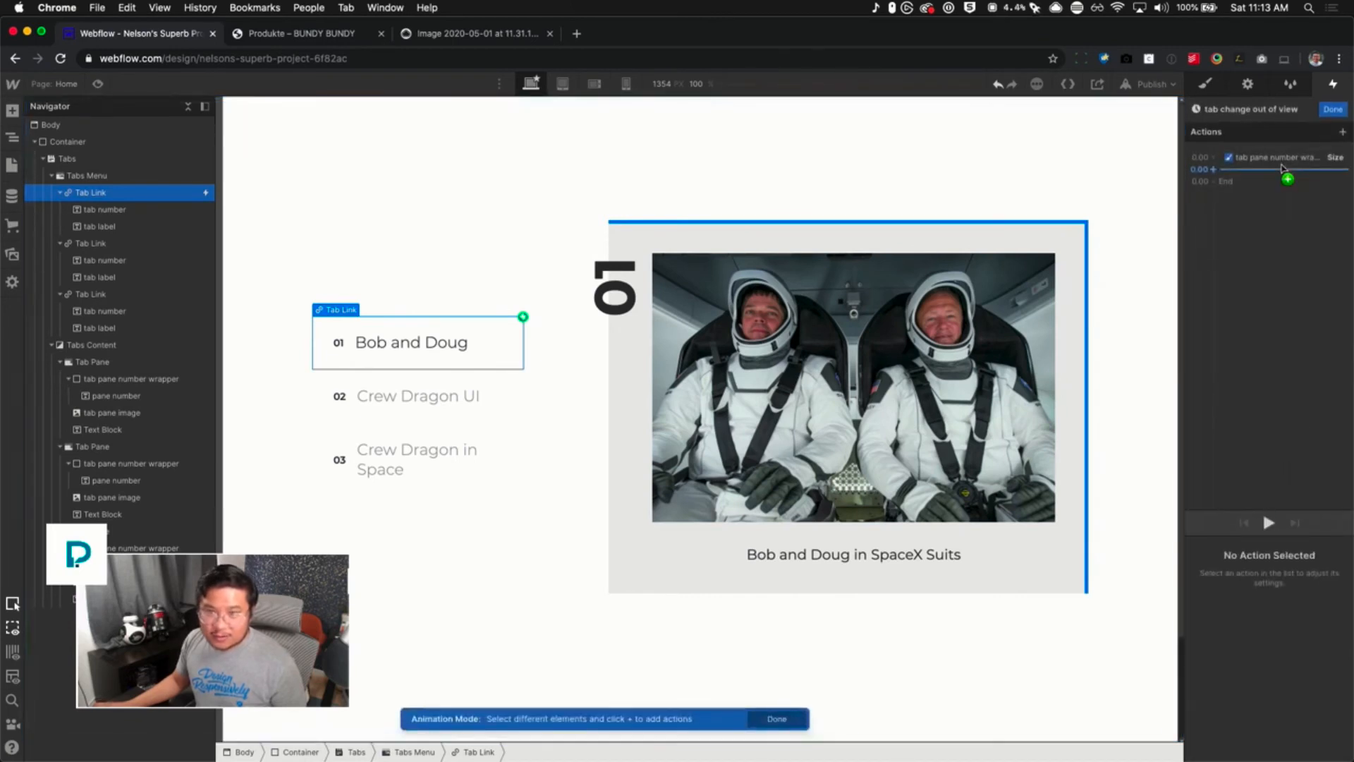
{"action": "left_click", "coordinate": [1270, 159]}
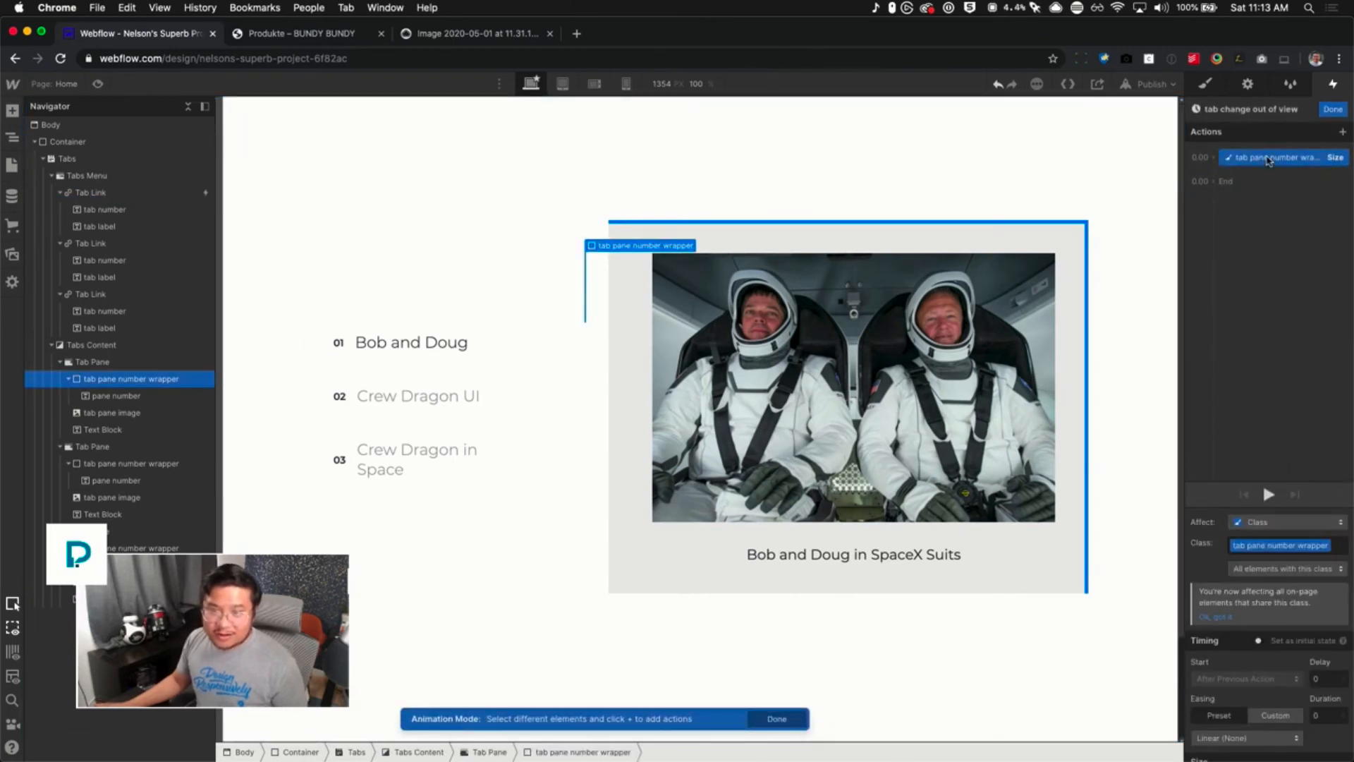
{"action": "left_click", "coordinate": [1334, 544]}
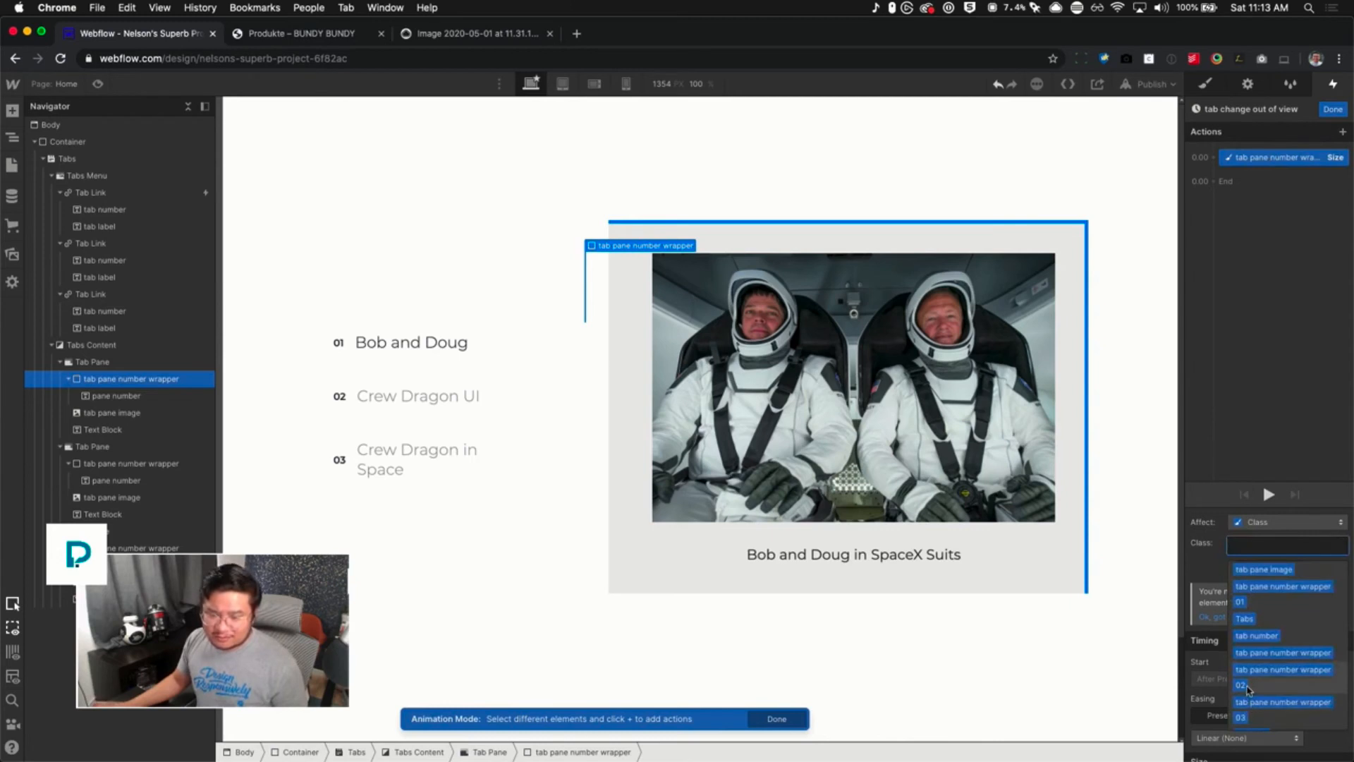
{"action": "left_click", "coordinate": [1270, 589]}
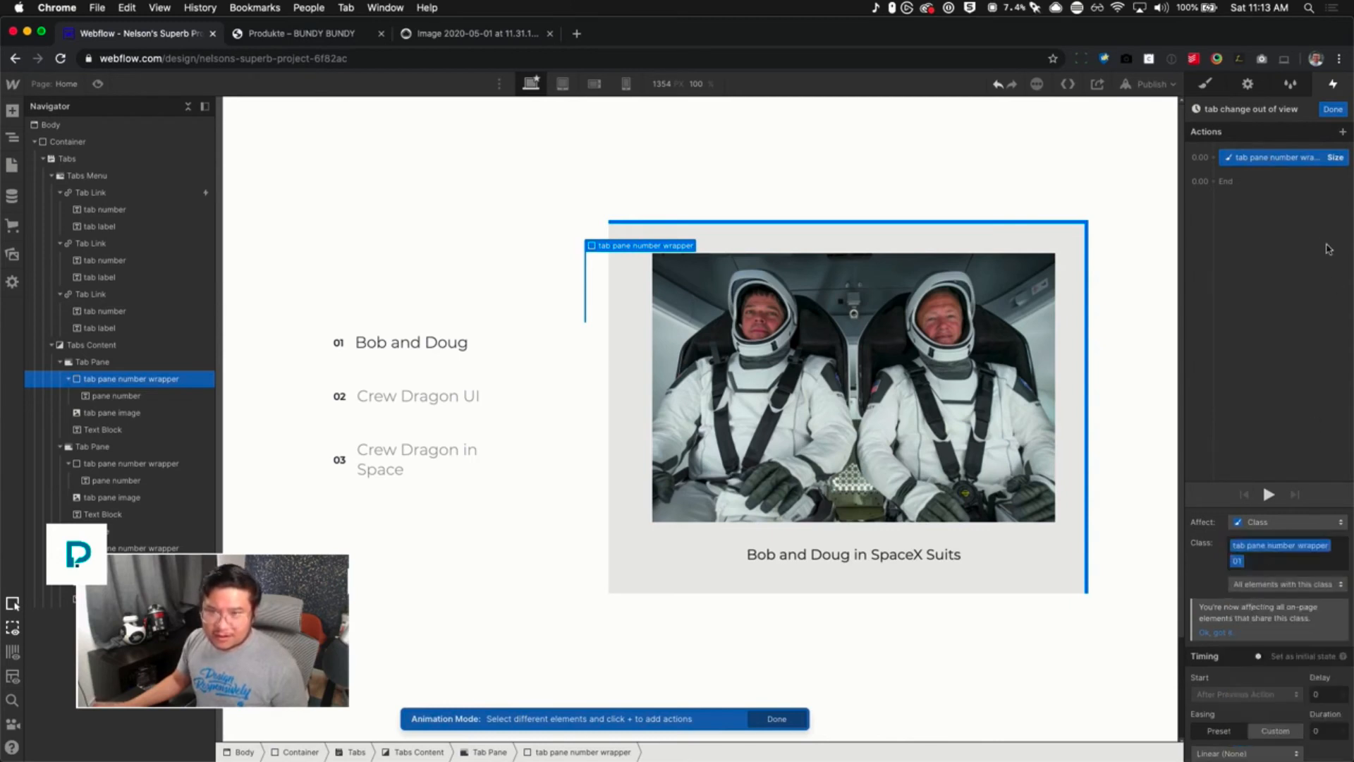
{"action": "left_click", "coordinate": [1331, 110]}
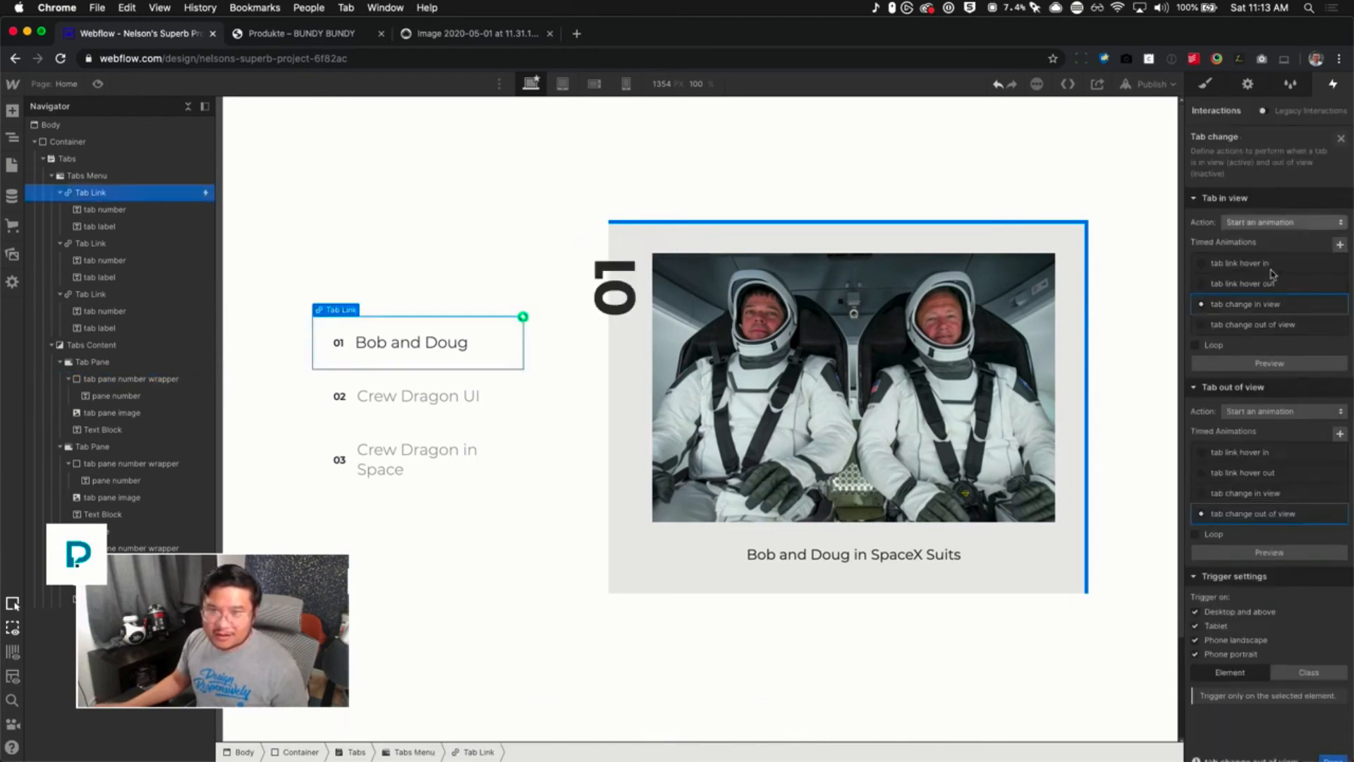
Preview the page and switch between the Bob and Doug and Crew Dragon UI tabs to check the number animation
{"action": "left_click", "coordinate": [98, 83]}
{"action": "left_click", "coordinate": [370, 397]}
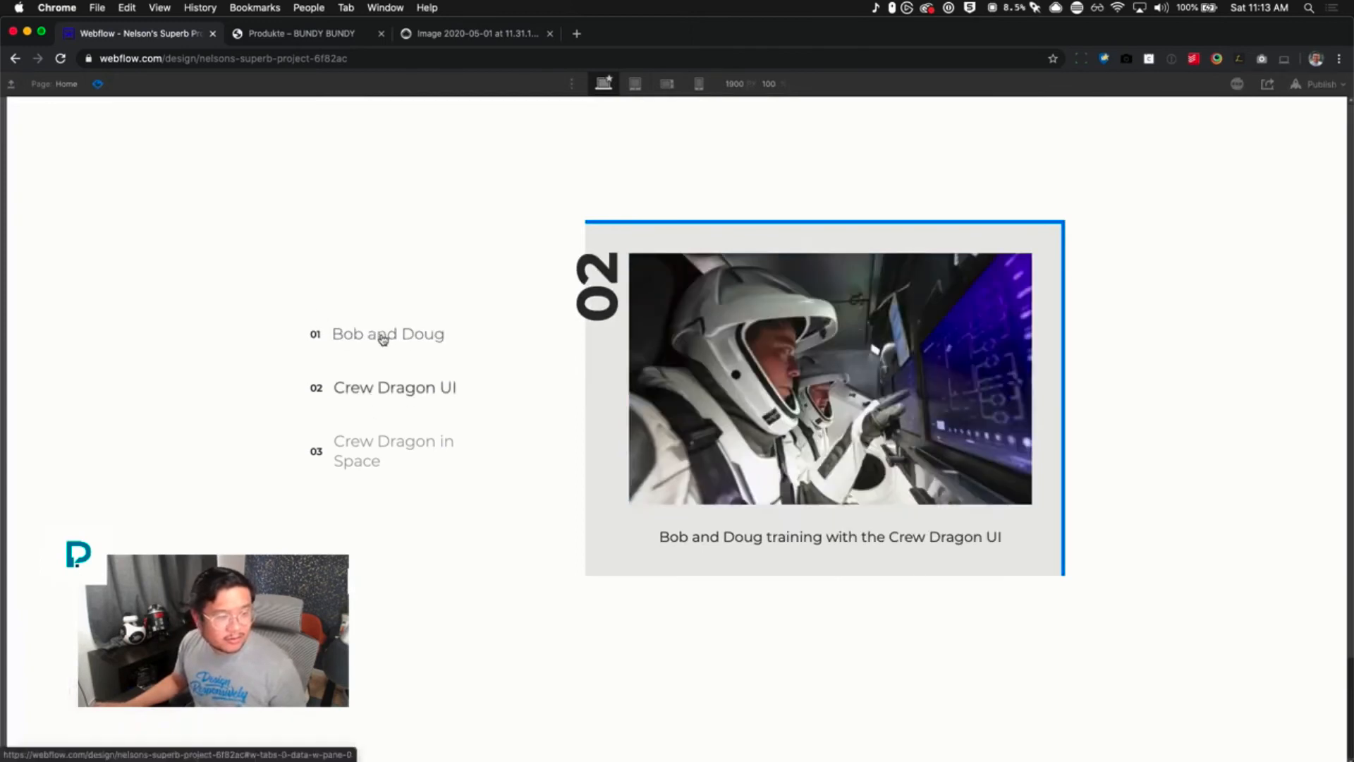
{"action": "left_click", "coordinate": [381, 340]}
{"action": "left_click", "coordinate": [381, 402]}
{"action": "left_click", "coordinate": [375, 340]}
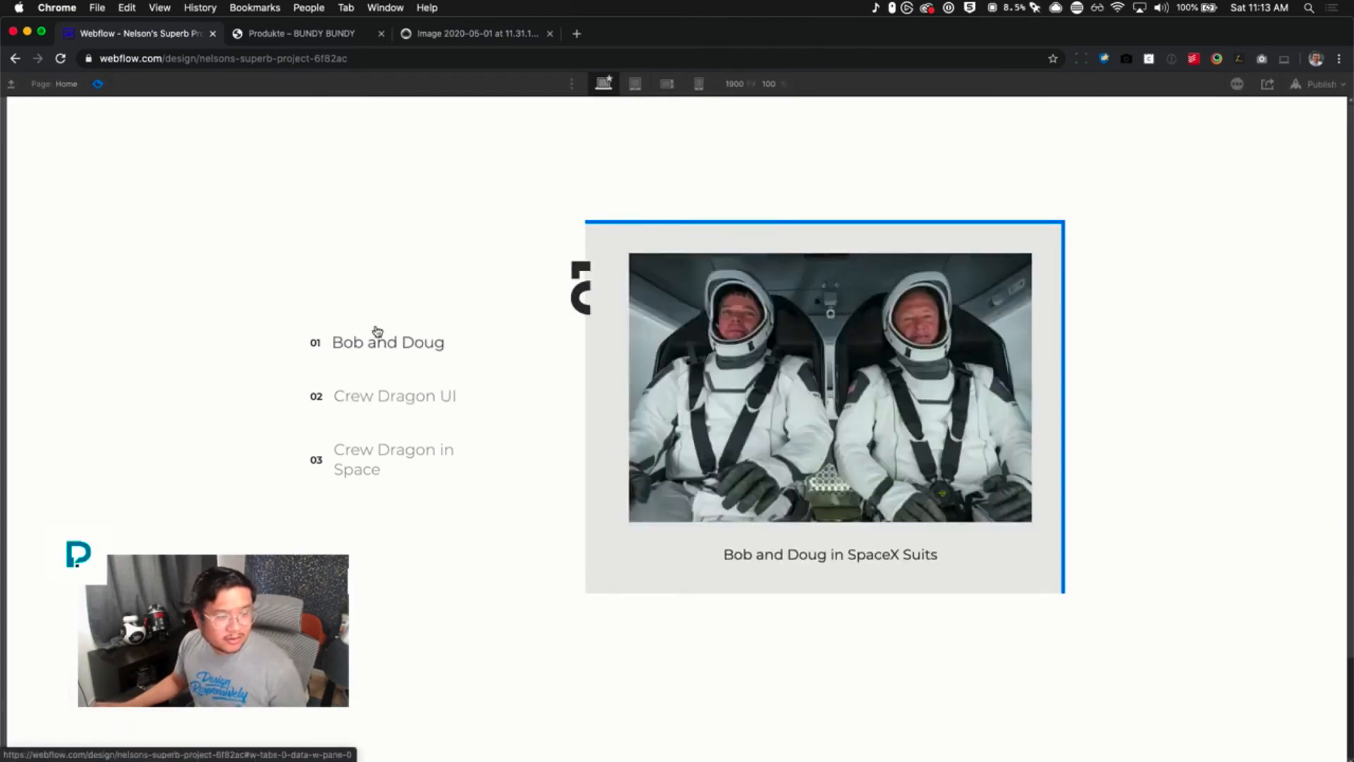
{"action": "left_click", "coordinate": [98, 83]}
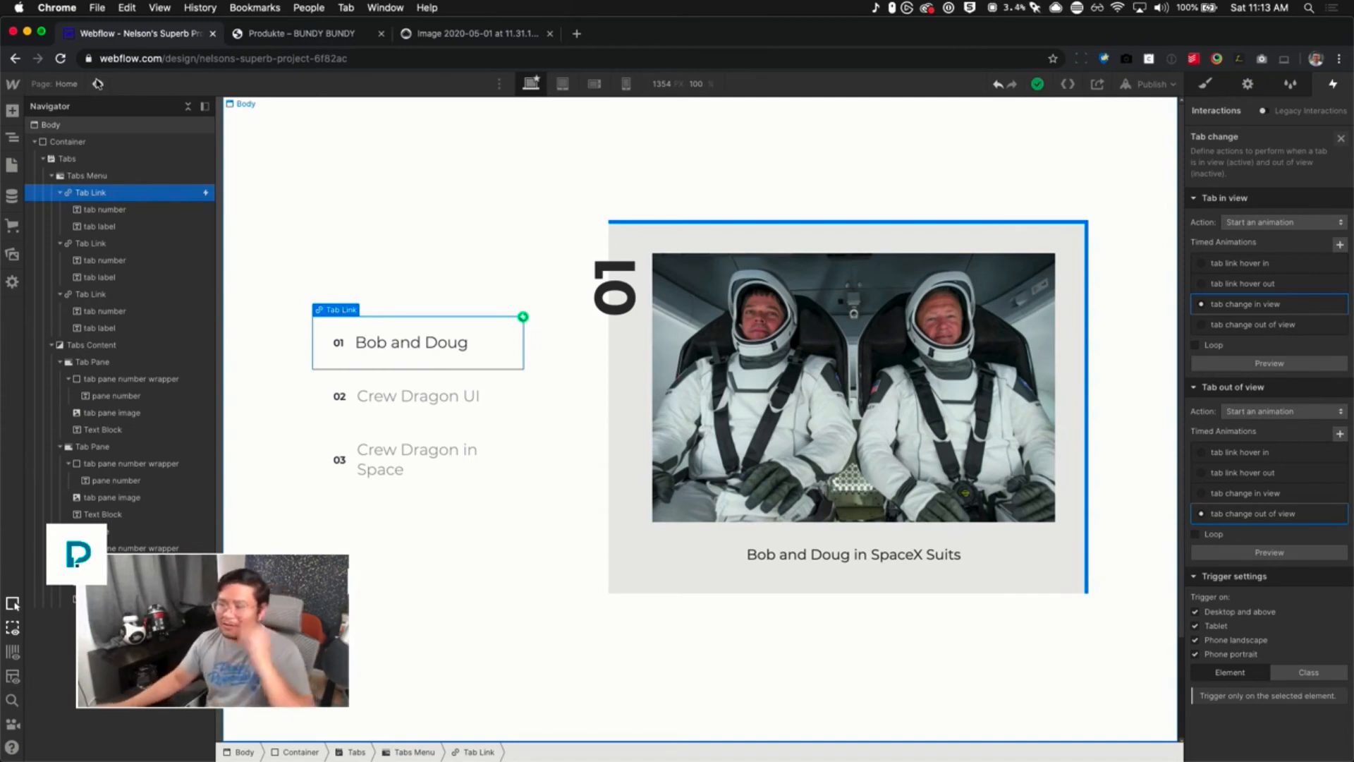
Add a Tab change trigger to the second tab link with Start an animation as its in-view action
{"action": "left_click", "coordinate": [487, 406]}
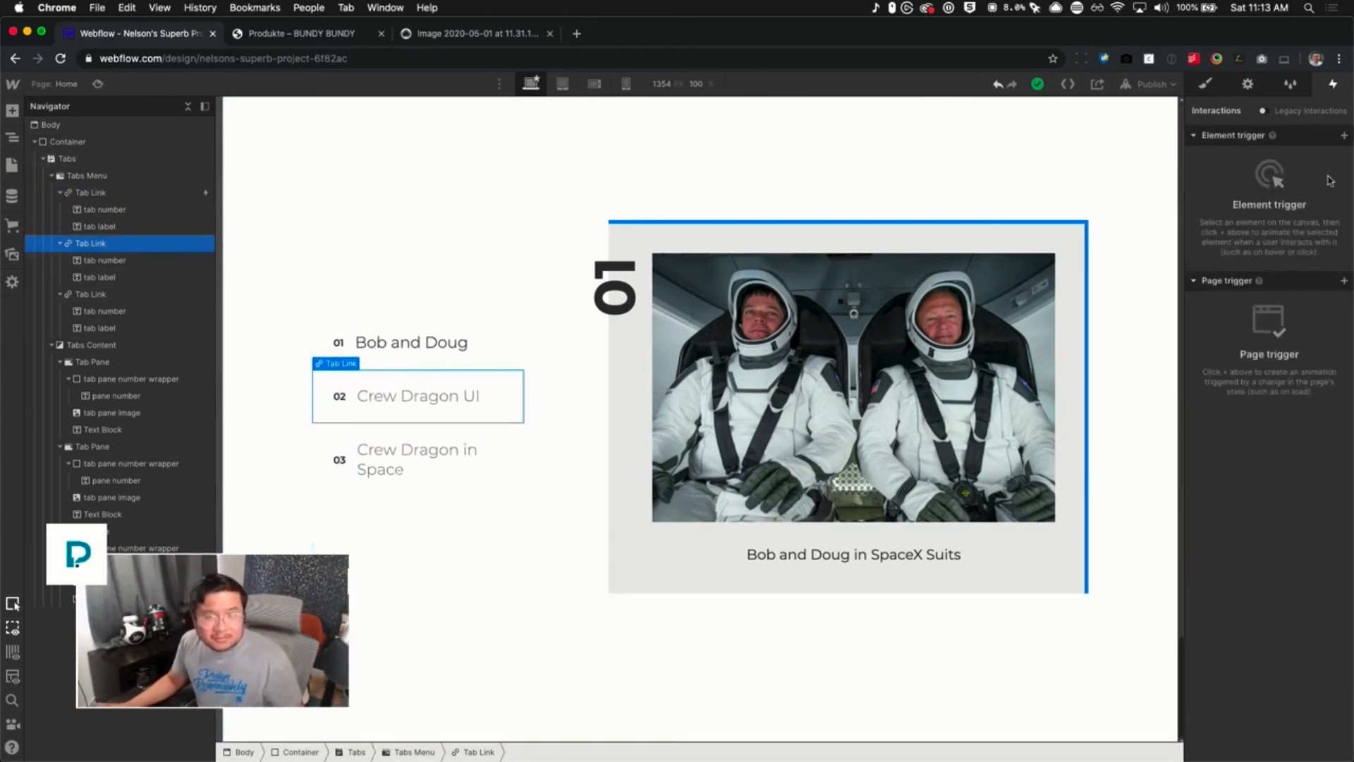
{"action": "left_click", "coordinate": [1344, 136]}
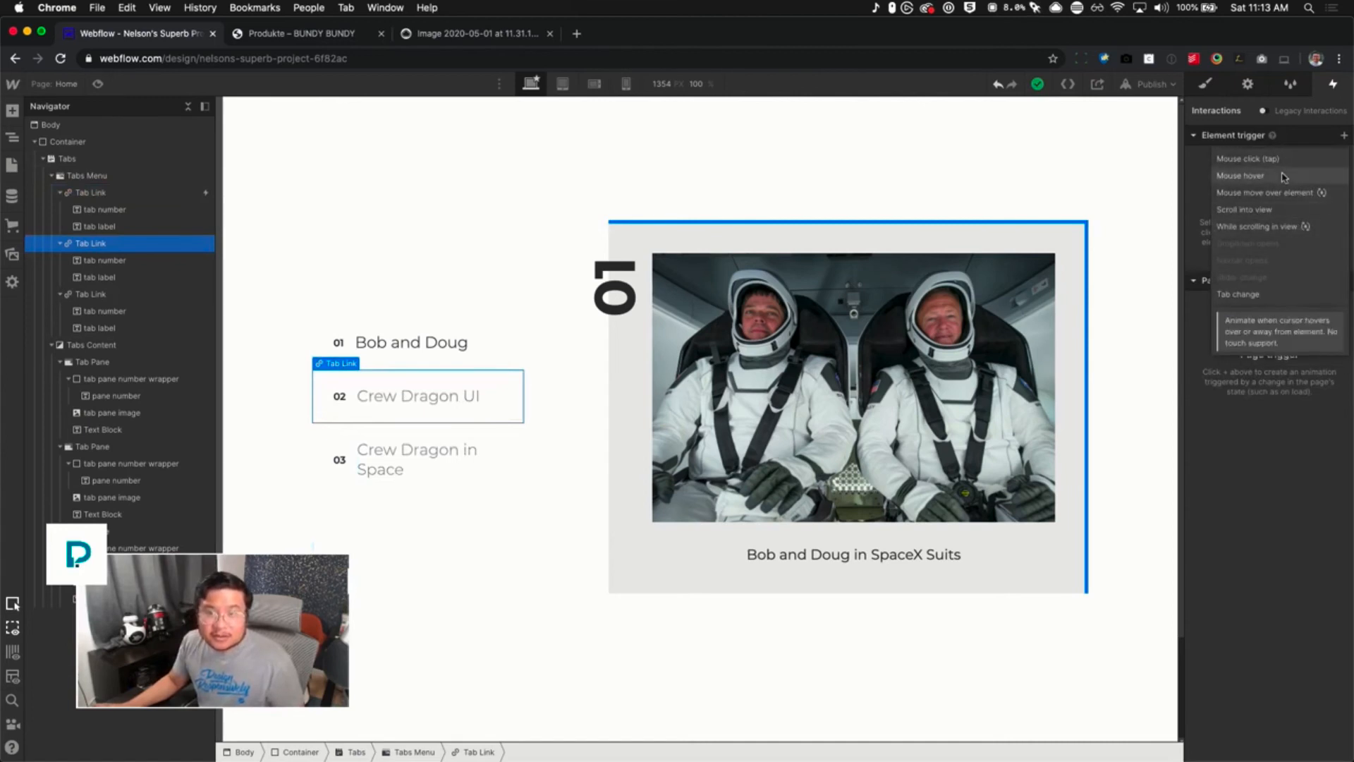
{"action": "left_click", "coordinate": [1268, 295]}
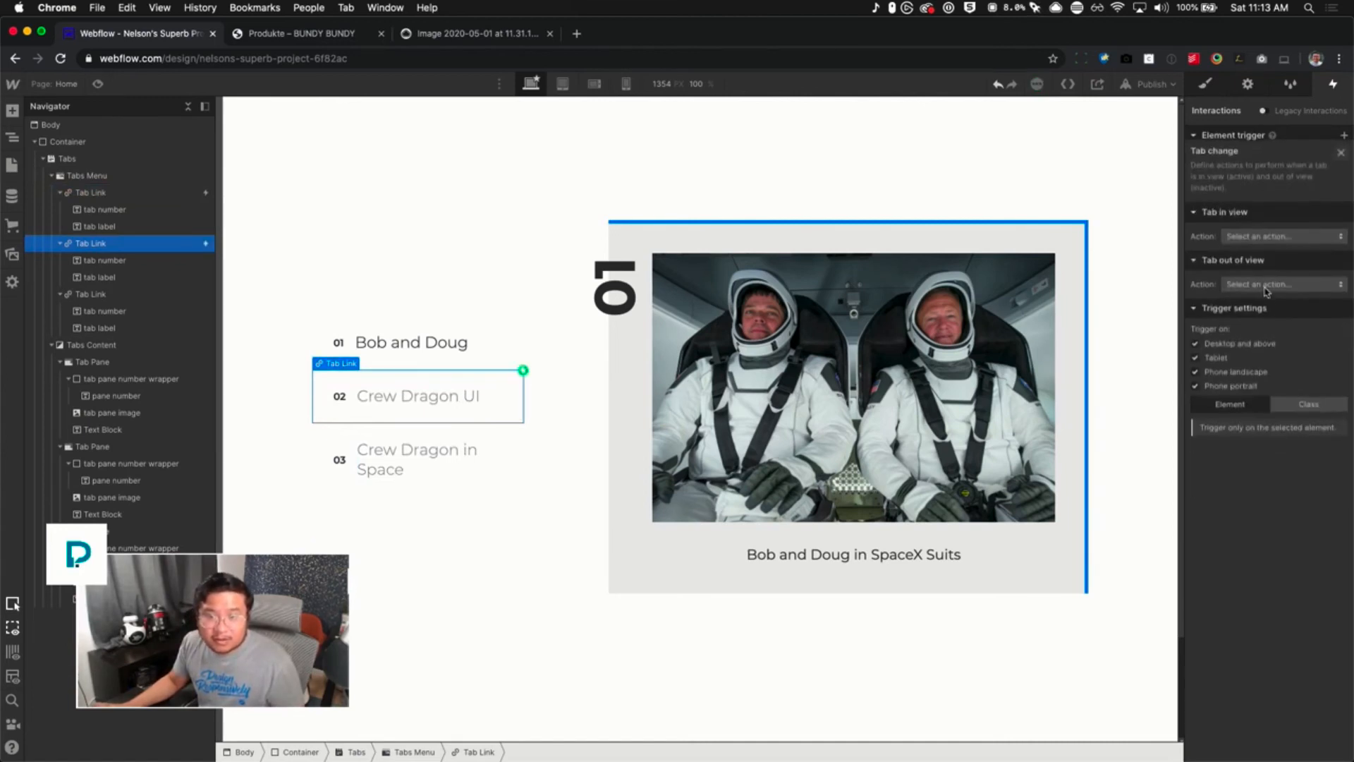
{"action": "left_click", "coordinate": [1280, 223]}
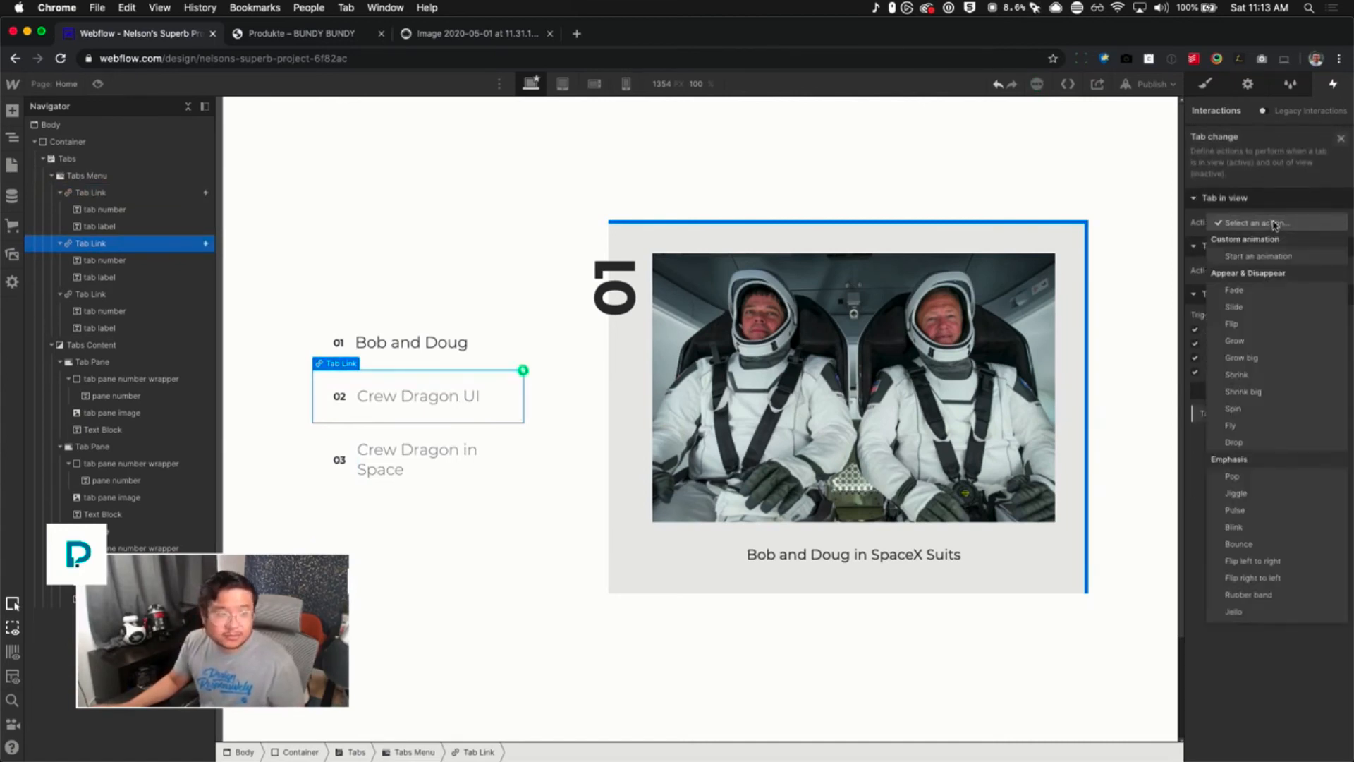
{"action": "left_click", "coordinate": [1277, 258]}
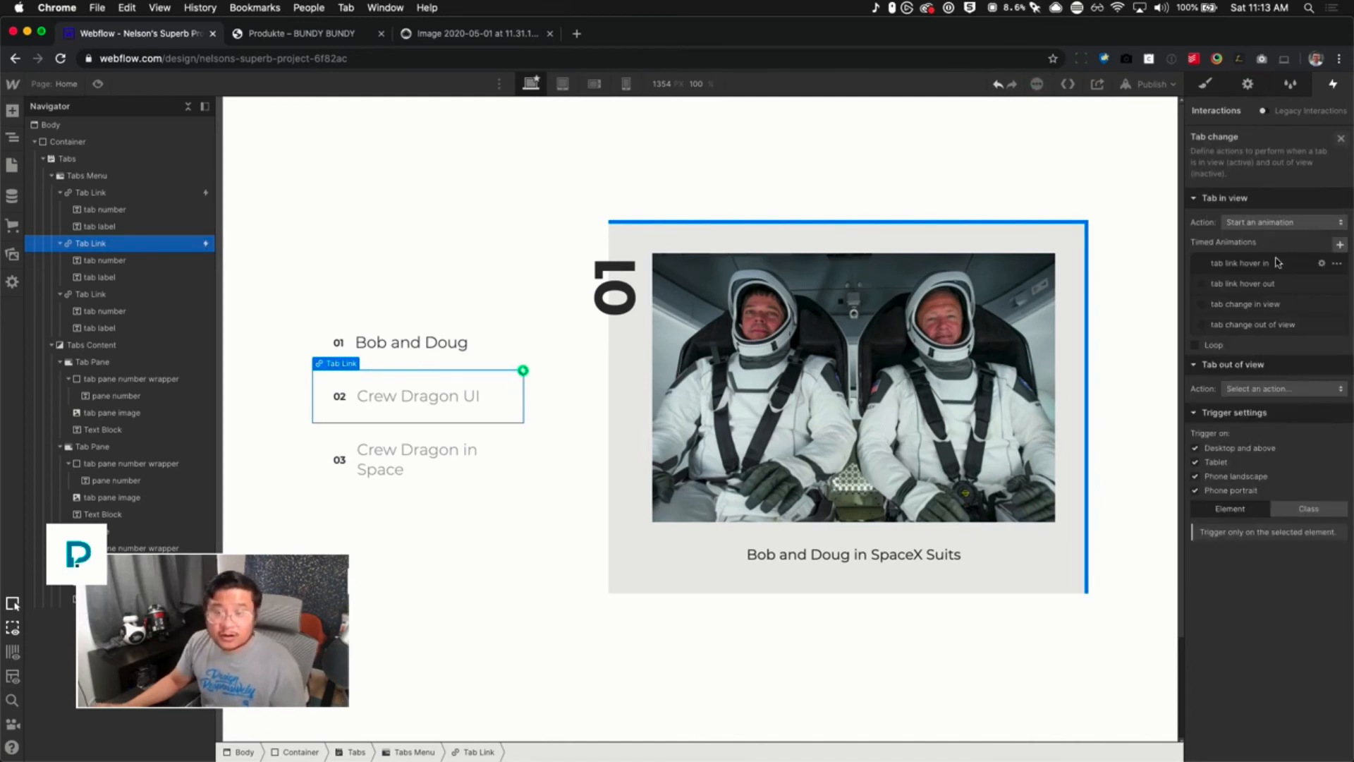
Duplicate "tab change in view" for the second tab link and retarget the copy's size actions to "tab pane number wrapper 02"
{"action": "left_click", "coordinate": [1337, 307]}
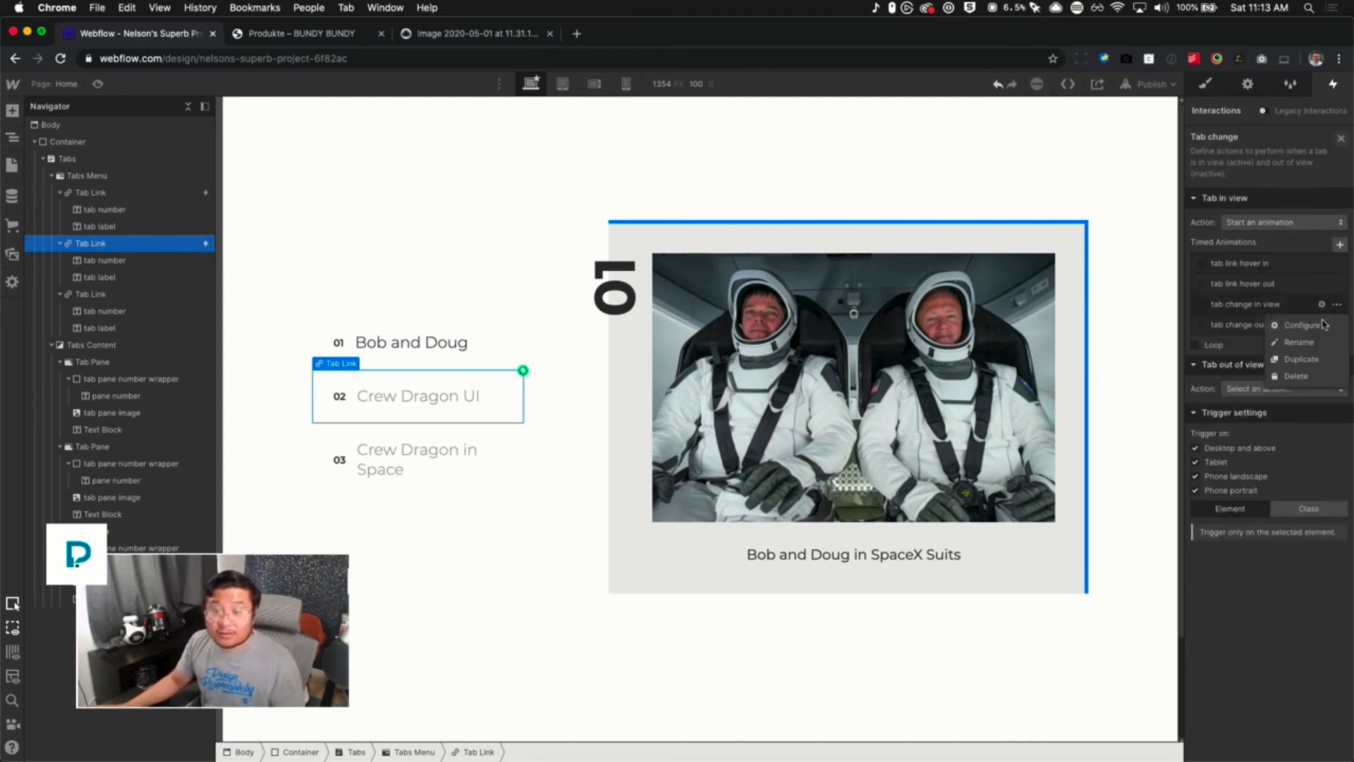
{"action": "left_click", "coordinate": [1275, 336]}
{"action": "left_click", "coordinate": [1262, 326]}
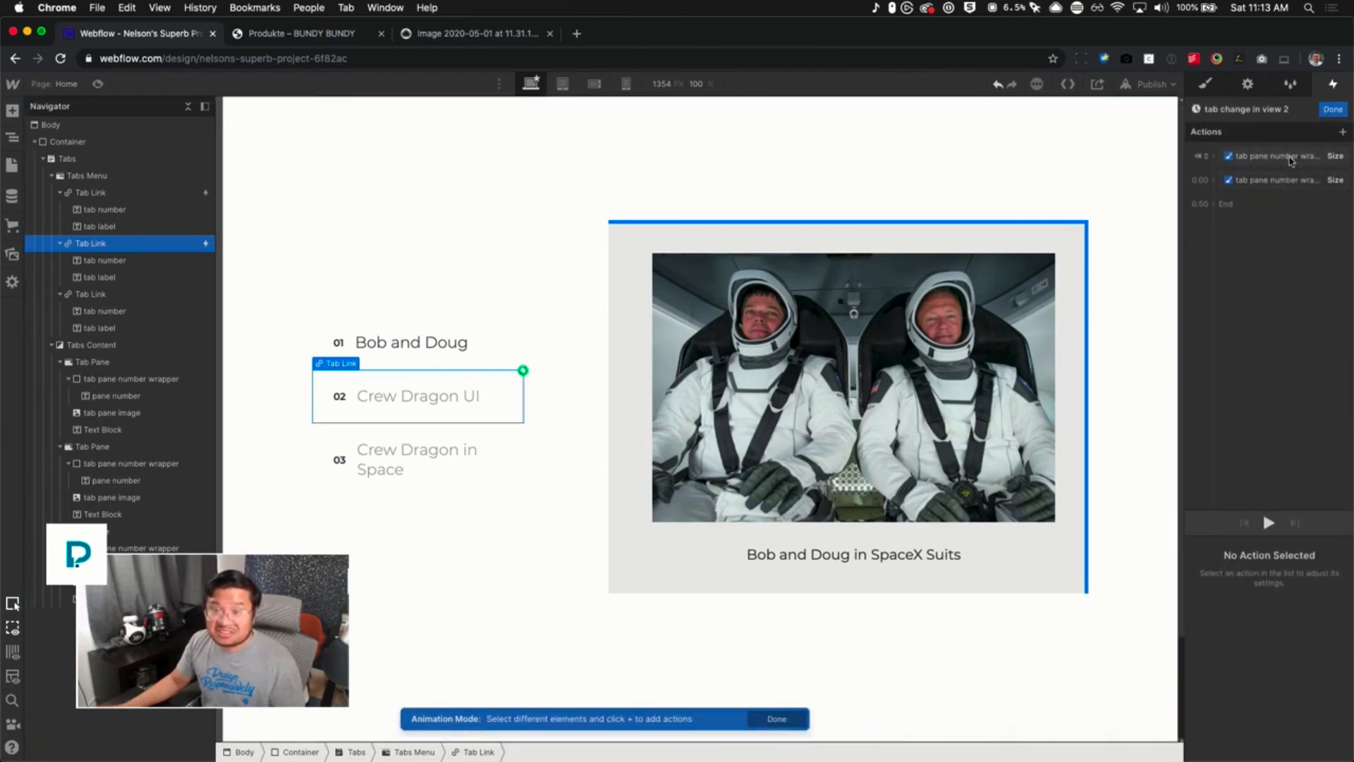
{"action": "left_click", "coordinate": [1292, 157]}
{"action": "left_click", "coordinate": [1257, 575]}
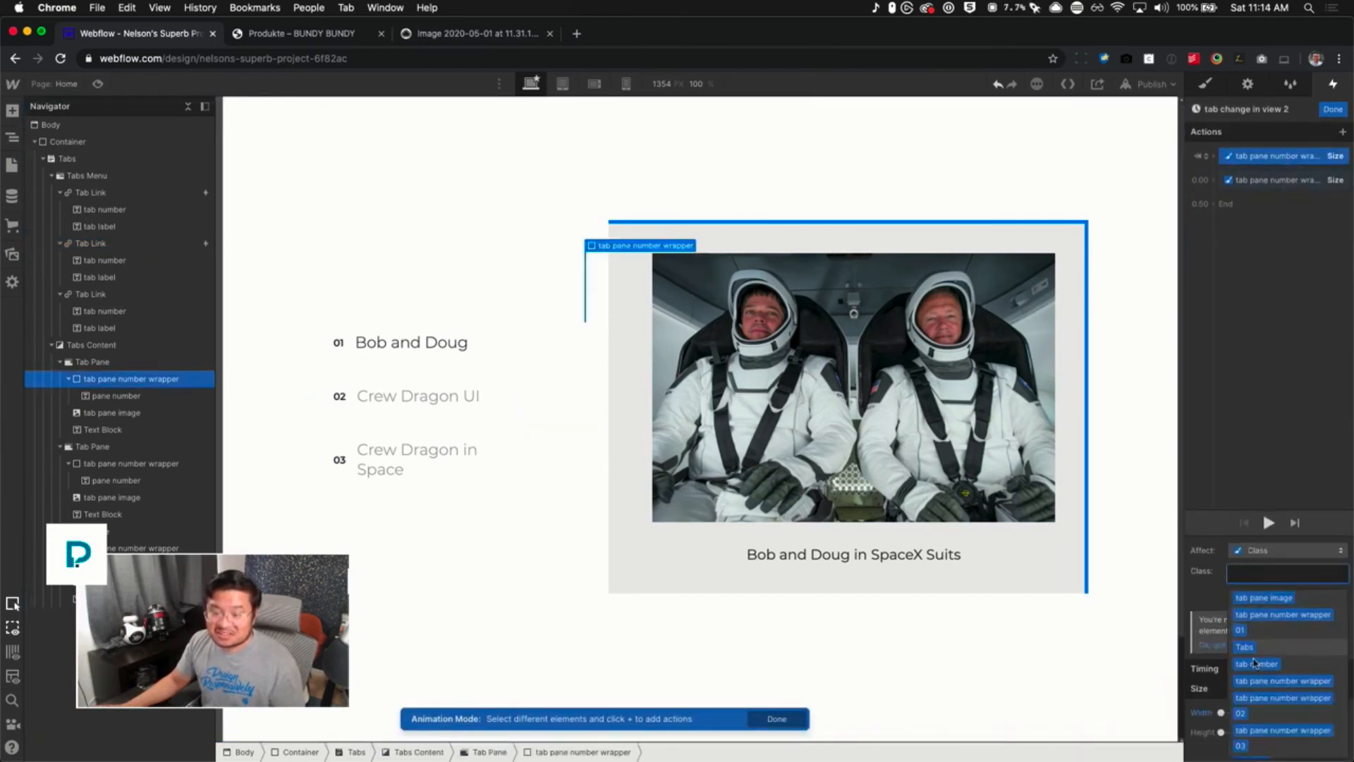
{"action": "left_click", "coordinate": [1280, 700]}
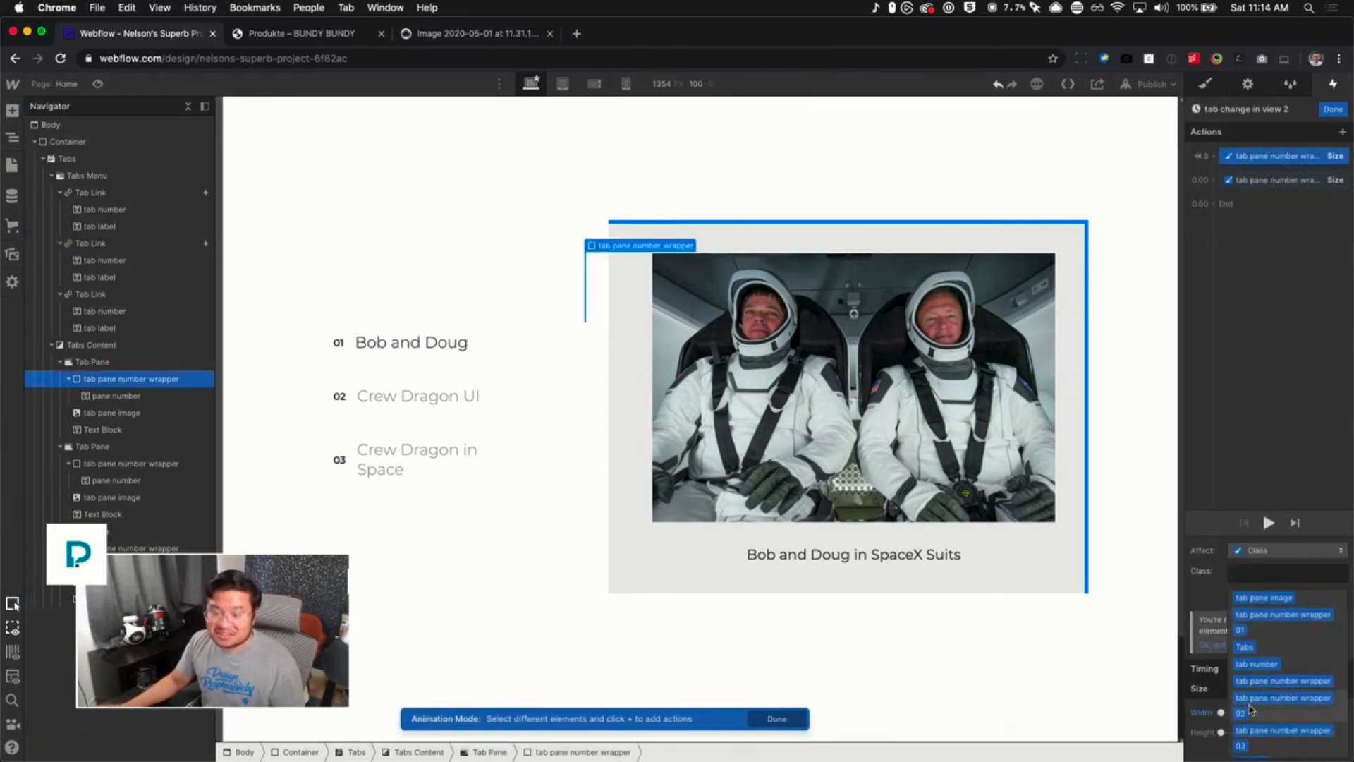
{"action": "left_click", "coordinate": [1333, 107]}
Give the second tab link an out-of-view animation by duplicating "tab change out of view" and retargeting the copy to "tab pane number wrapper 02"
{"action": "left_click", "coordinate": [1316, 436]}
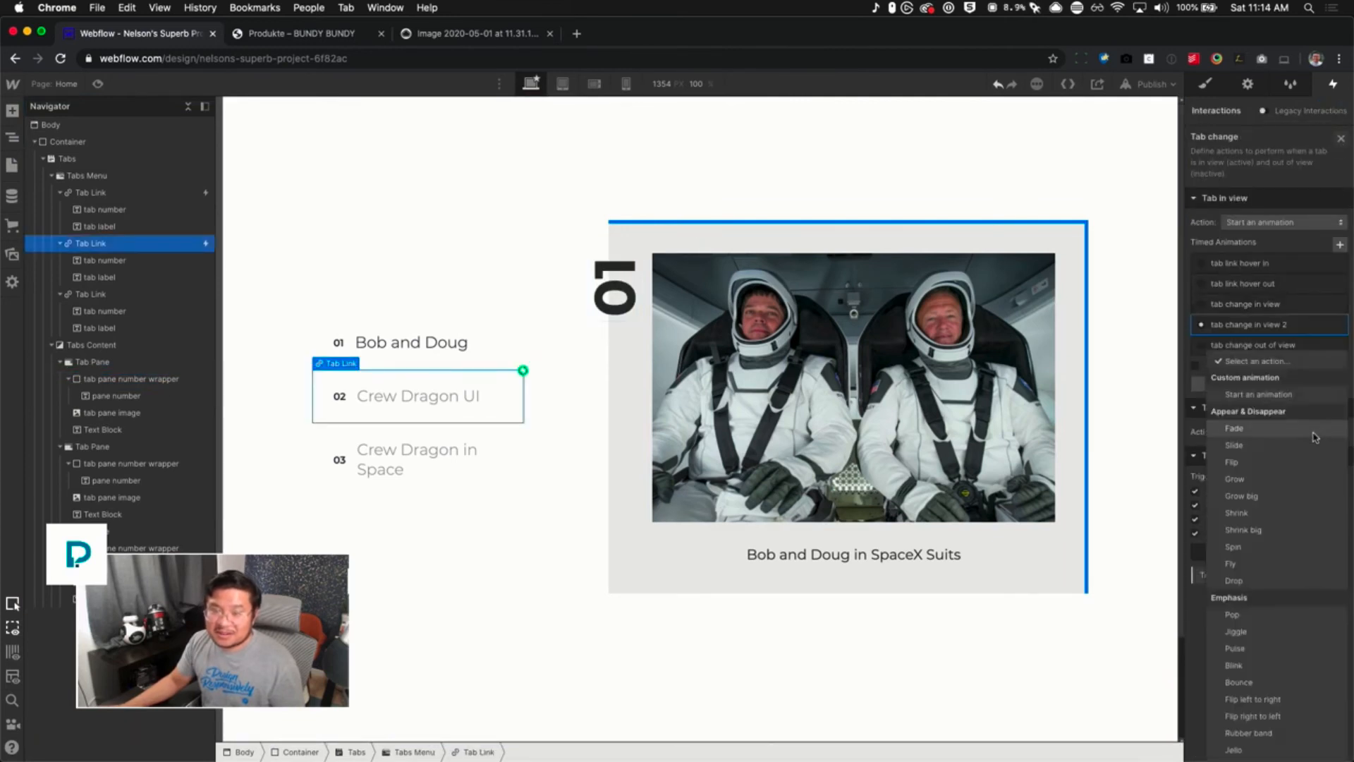
{"action": "left_click", "coordinate": [1293, 395]}
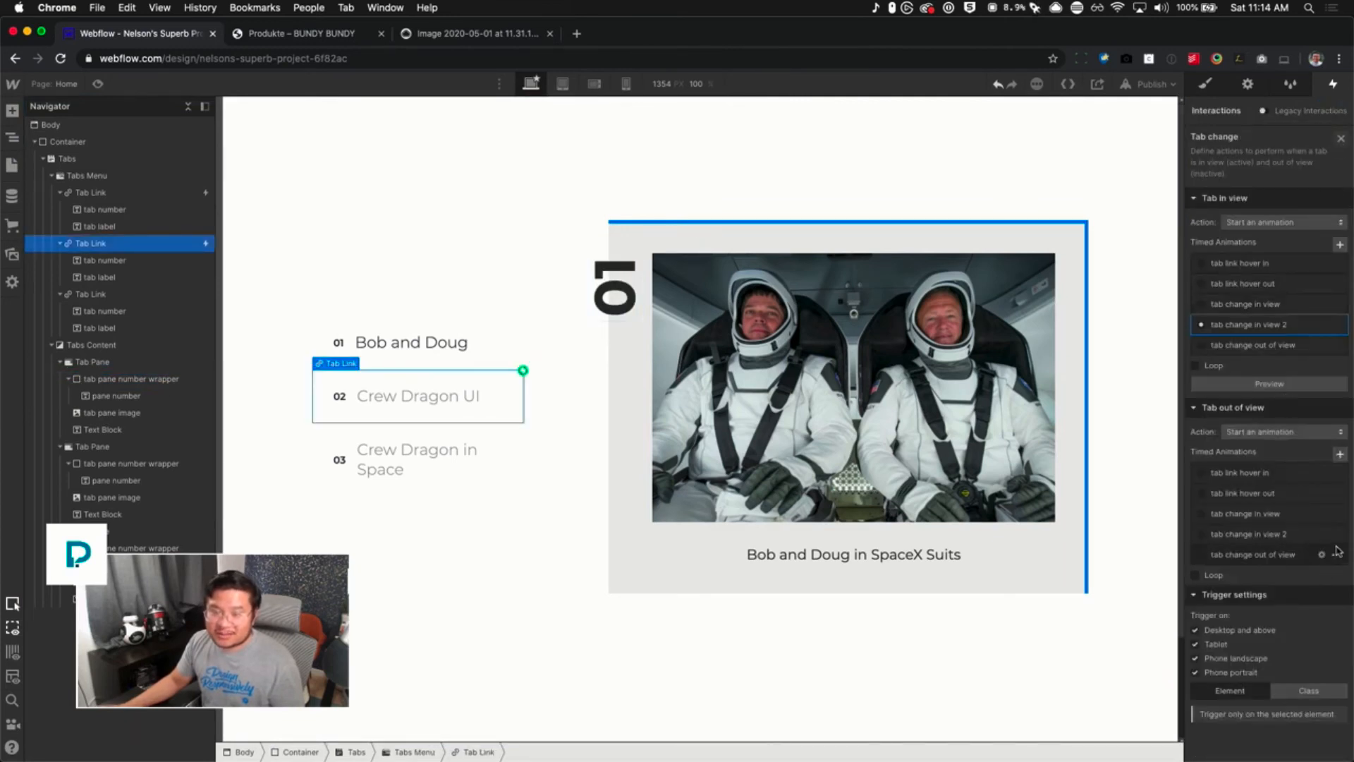
{"action": "left_click", "coordinate": [1338, 553]}
{"action": "left_click", "coordinate": [1278, 609]}
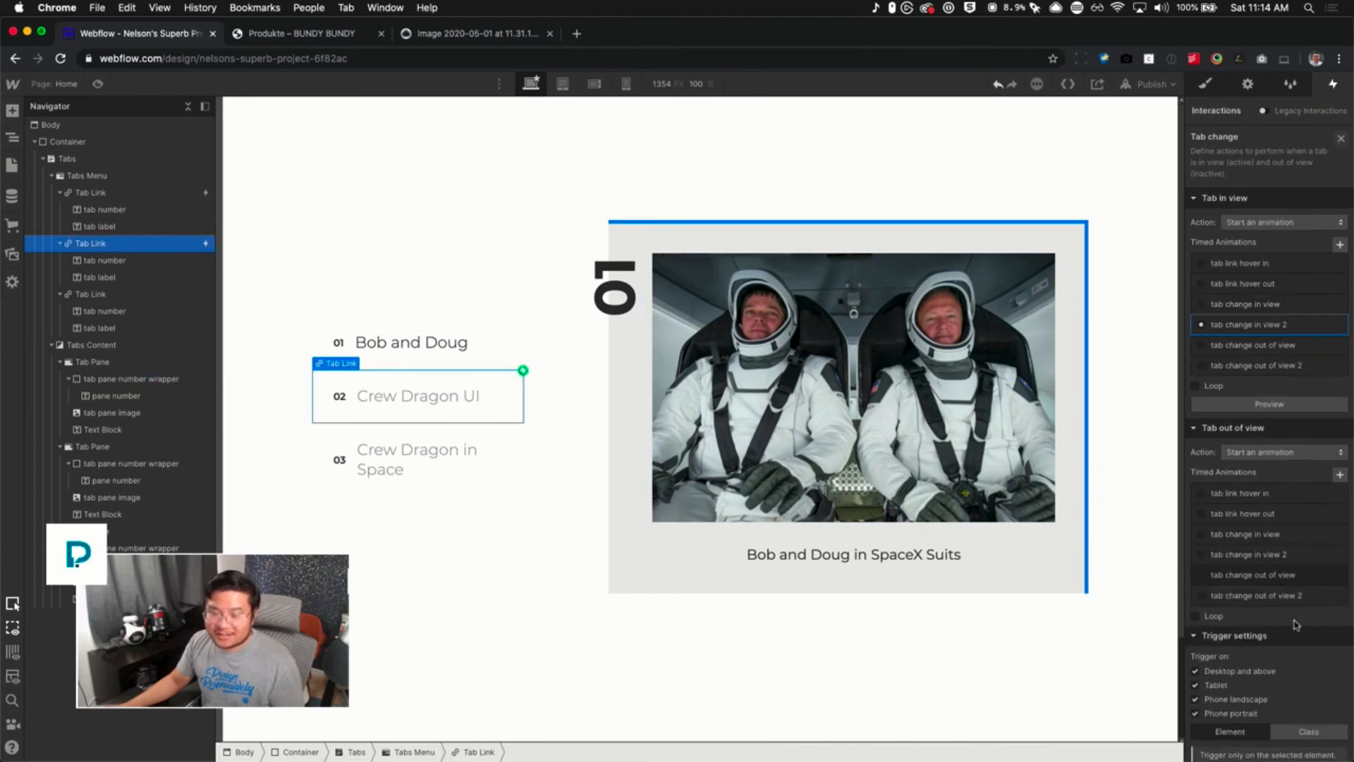
{"action": "left_click", "coordinate": [1263, 596]}
{"action": "left_click", "coordinate": [1322, 156]}
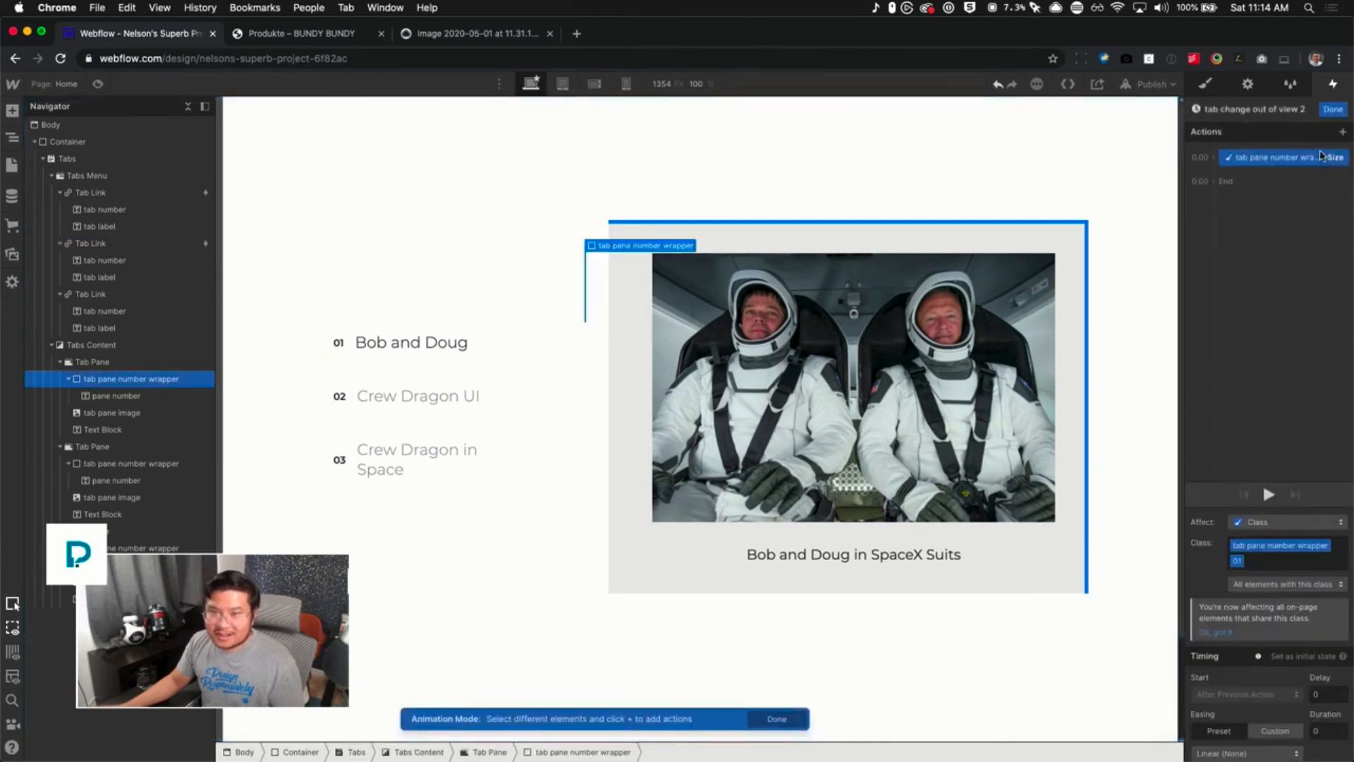
{"action": "left_click", "coordinate": [1266, 561]}
{"action": "left_click", "coordinate": [1315, 693]}
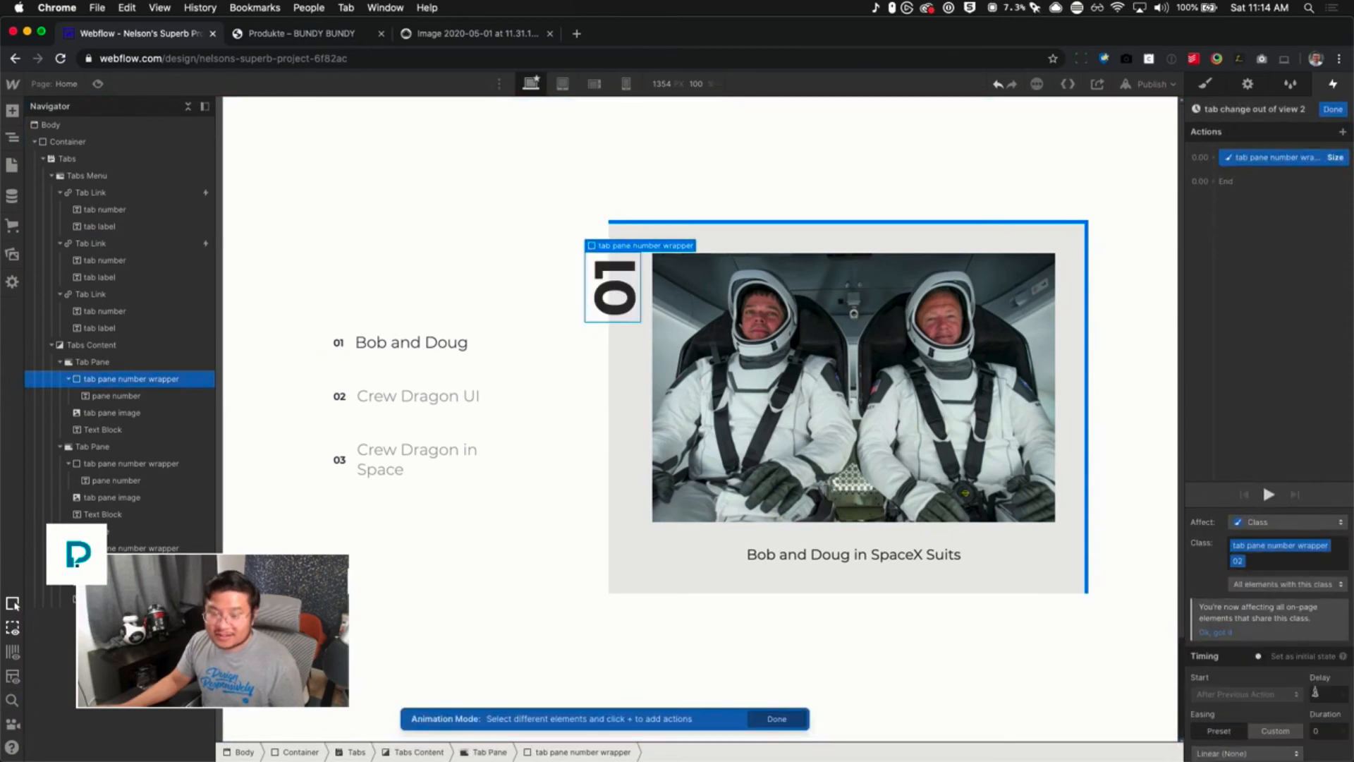
{"action": "left_click", "coordinate": [1335, 108]}
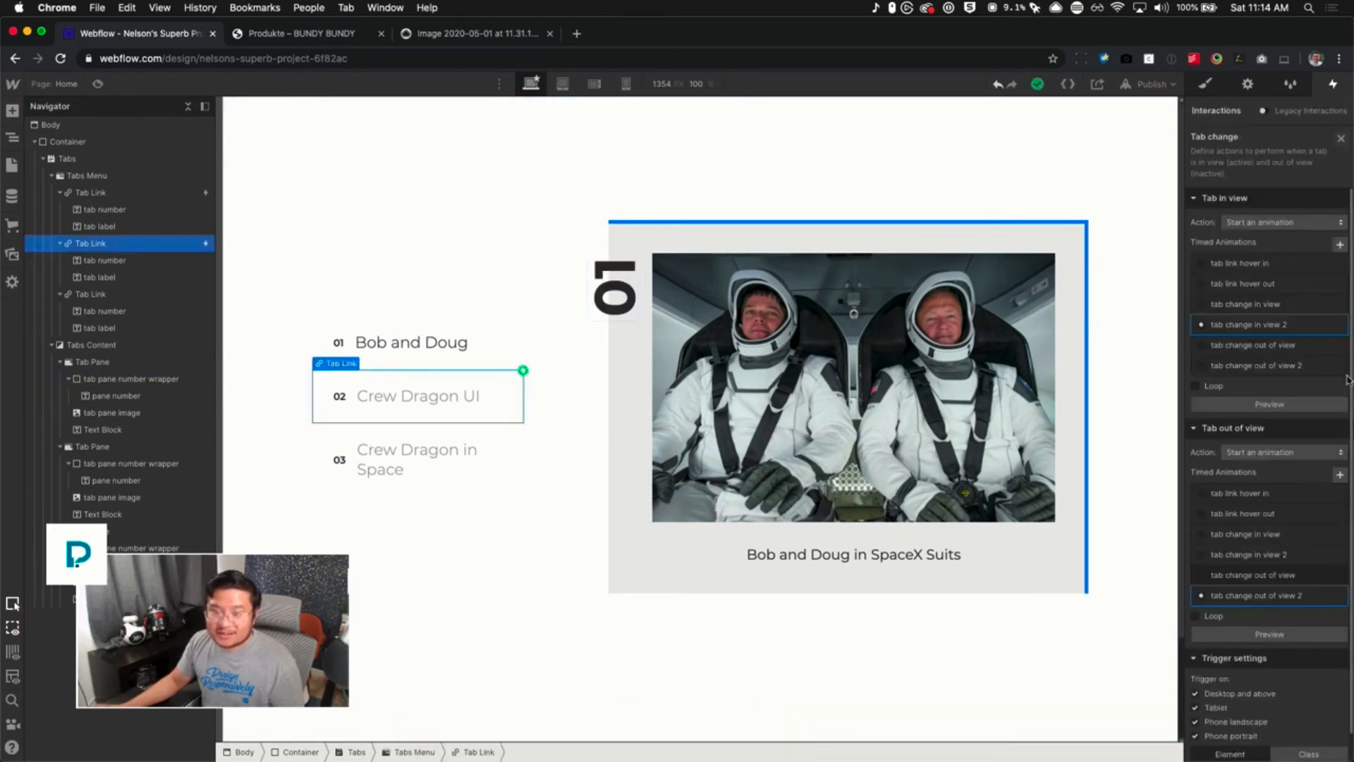
Add a Tab change trigger to the third tab link with Start an animation as its in-view action
{"action": "left_click", "coordinate": [505, 481]}
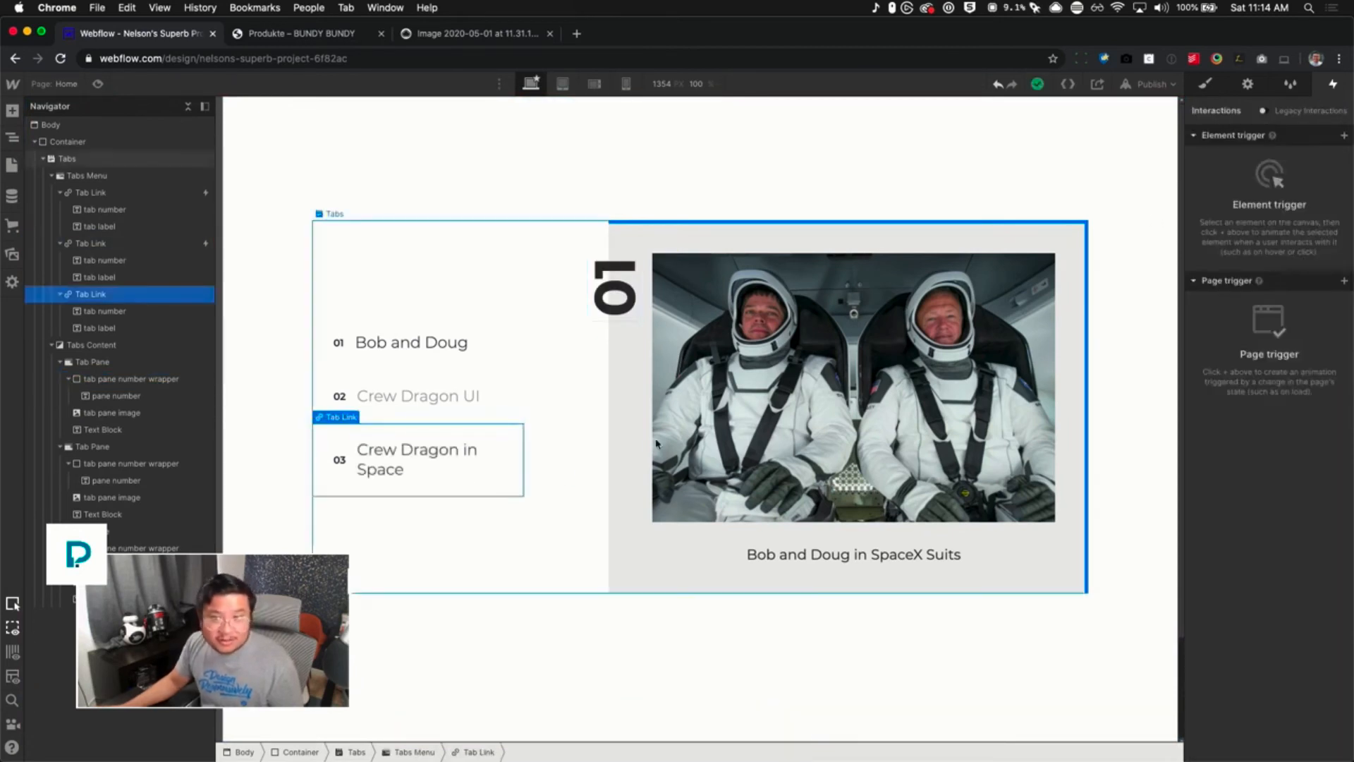
{"action": "left_click", "coordinate": [1344, 135]}
{"action": "left_click", "coordinate": [1263, 294]}
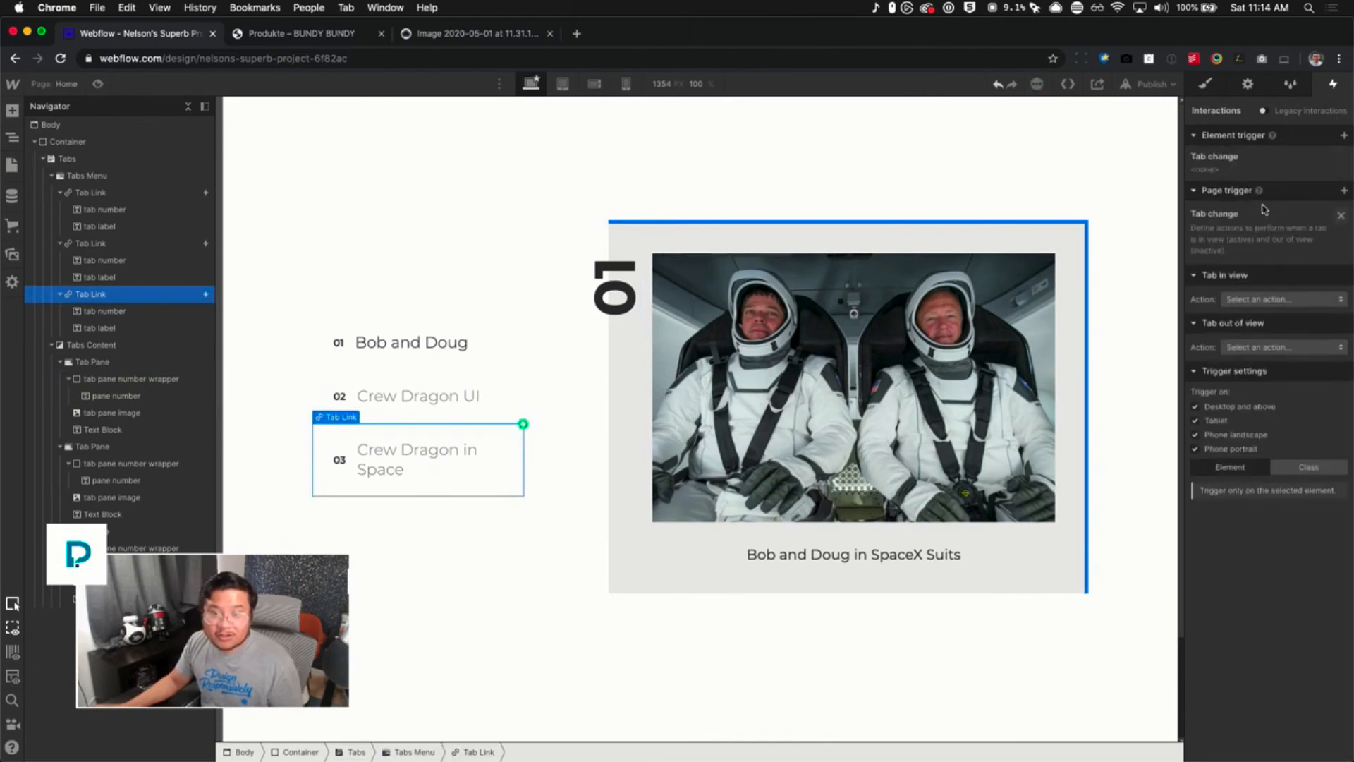
{"action": "left_click", "coordinate": [1268, 224]}
{"action": "left_click", "coordinate": [1259, 256]}
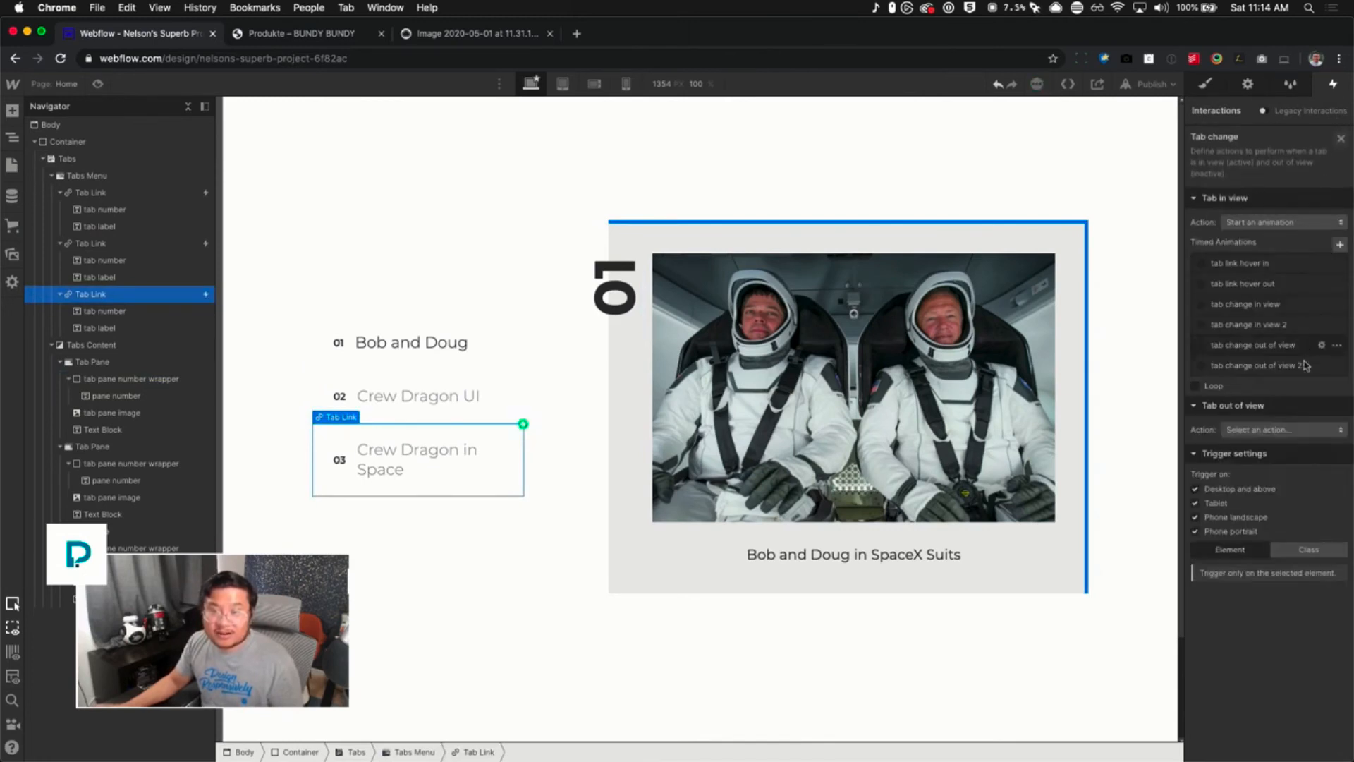
Duplicate "tab change in view 2" for the third tab link and retarget the copy's size actions to "tab pane number wrapper 03"
{"action": "left_click", "coordinate": [1337, 326]}
{"action": "left_click", "coordinate": [1301, 379]}
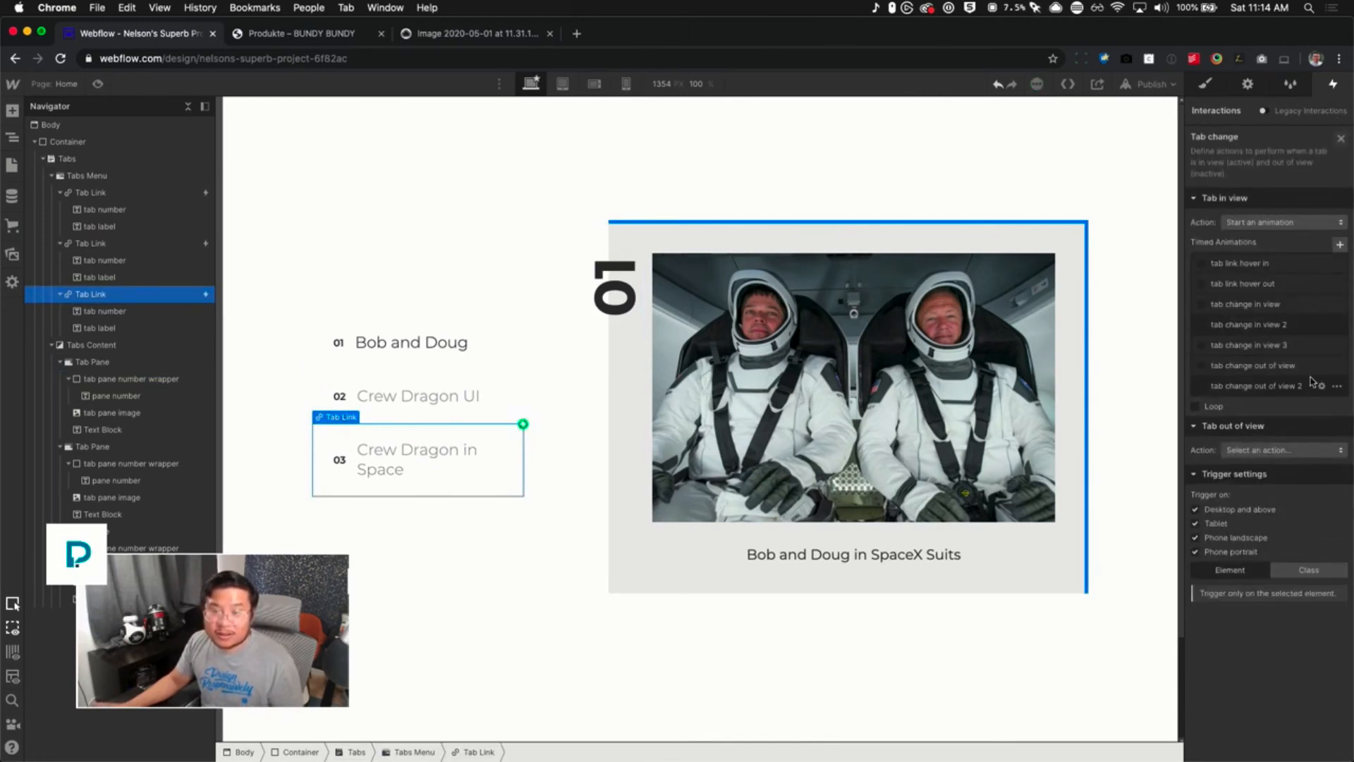
{"action": "left_click", "coordinate": [1289, 346]}
{"action": "left_click", "coordinate": [1276, 156]}
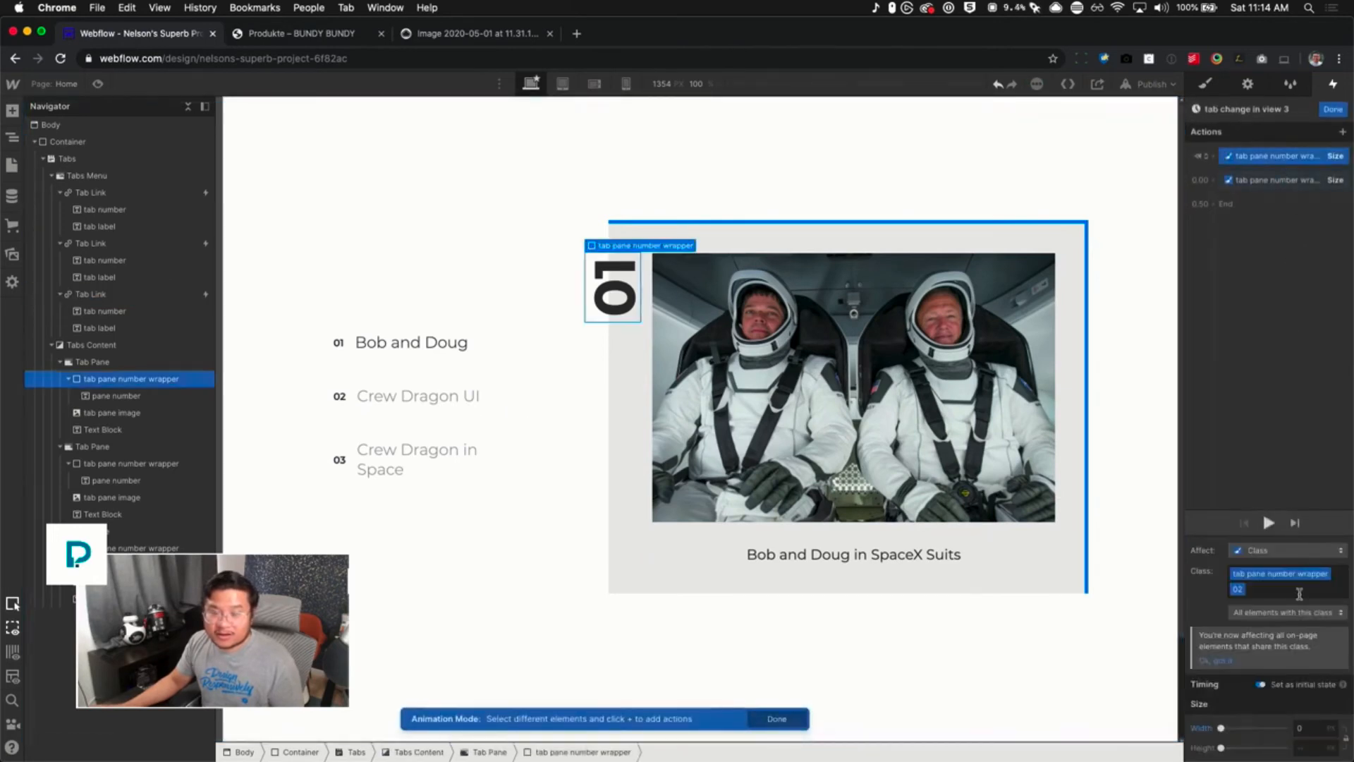
{"action": "left_click", "coordinate": [1287, 573]}
{"action": "left_click", "coordinate": [1258, 730]}
{"action": "left_click", "coordinate": [1332, 111]}
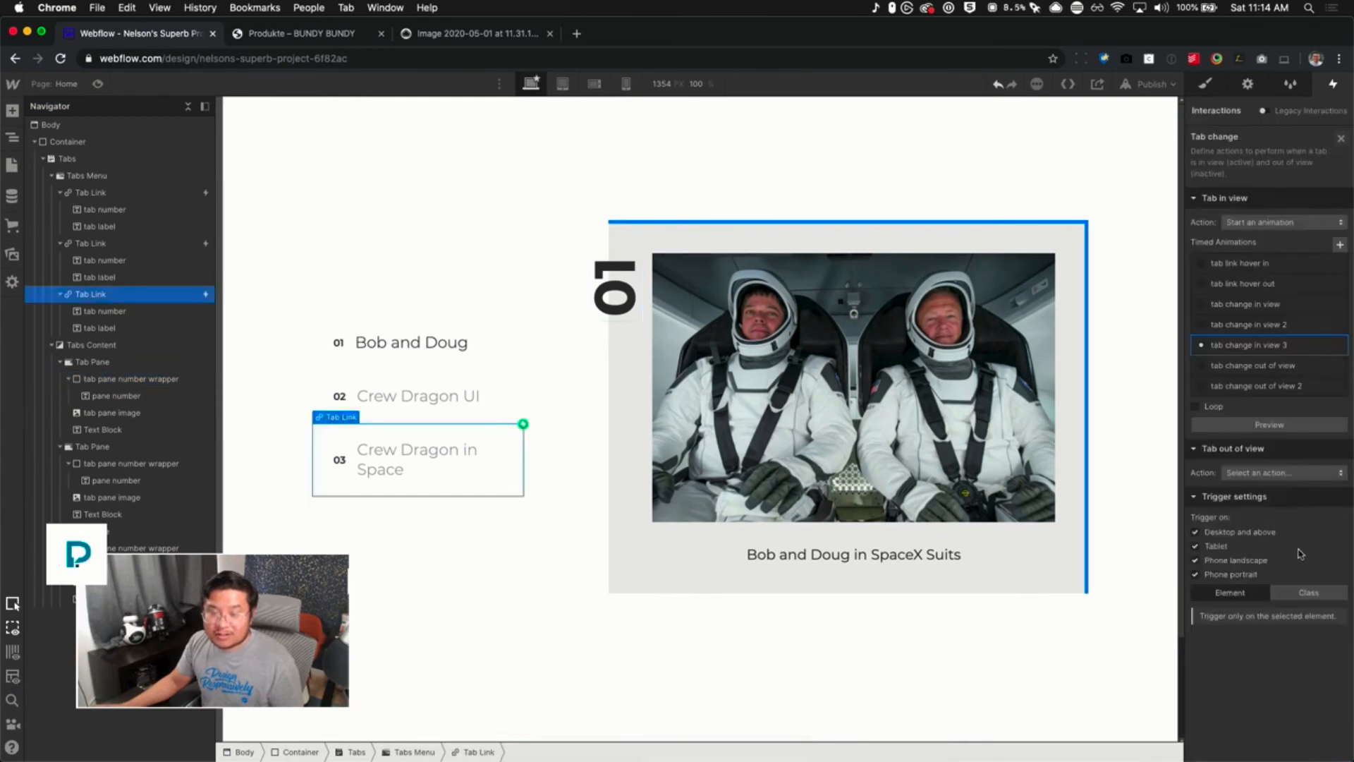
Give the third tab link an out-of-view animation by duplicating "tab change out of view 2" and retargeting the copy to "tab pane number wrapper 03"
{"action": "left_click", "coordinate": [1283, 473]}
{"action": "left_click", "coordinate": [1248, 400]}
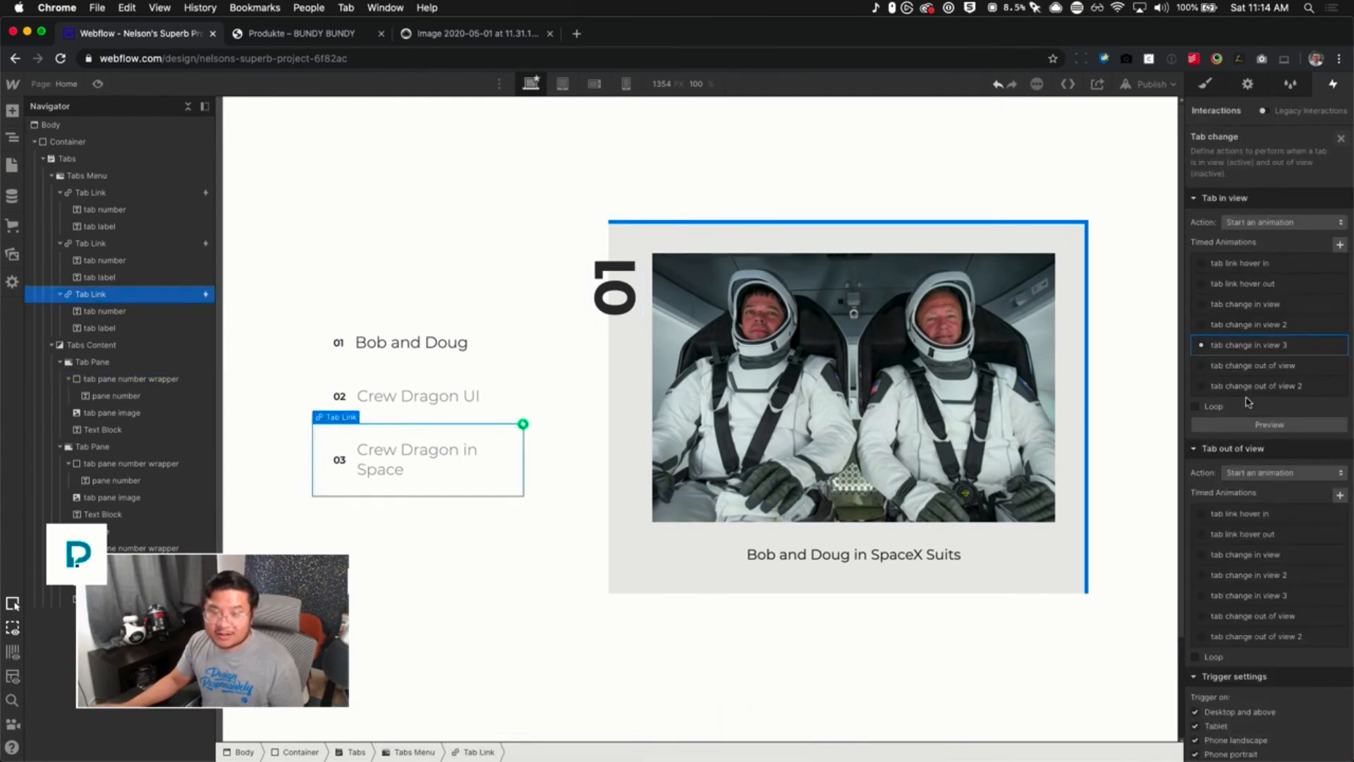
{"action": "left_click", "coordinate": [1336, 639]}
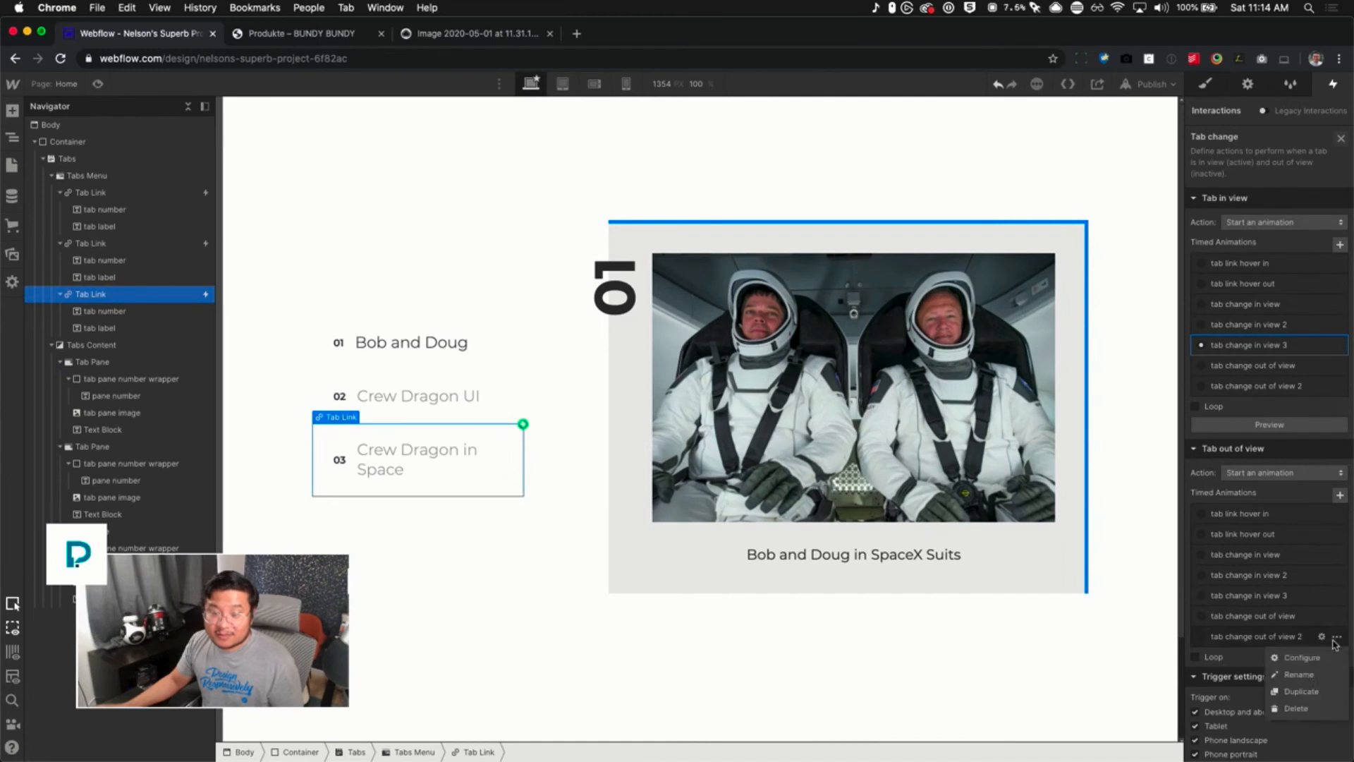
{"action": "left_click", "coordinate": [1308, 694]}
{"action": "left_click", "coordinate": [1291, 679]}
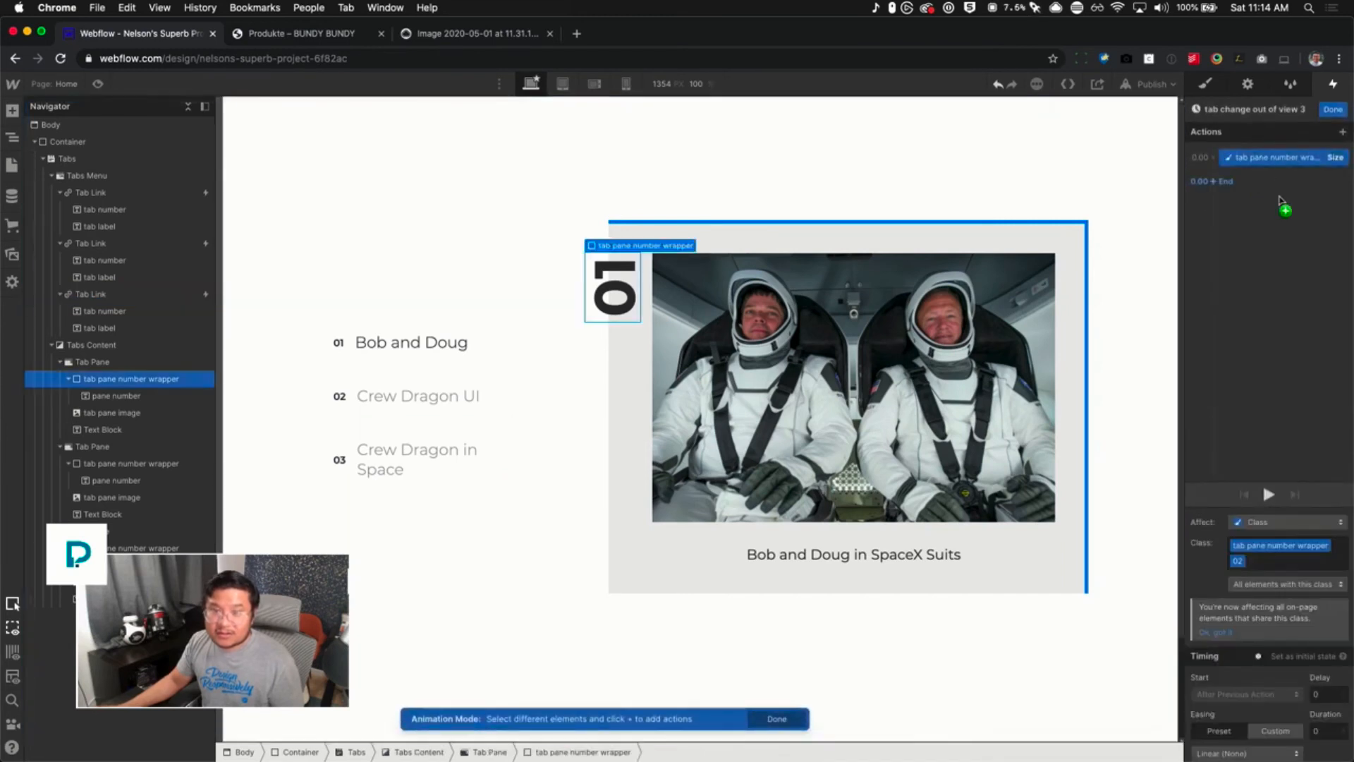
{"action": "left_click", "coordinate": [1281, 547]}
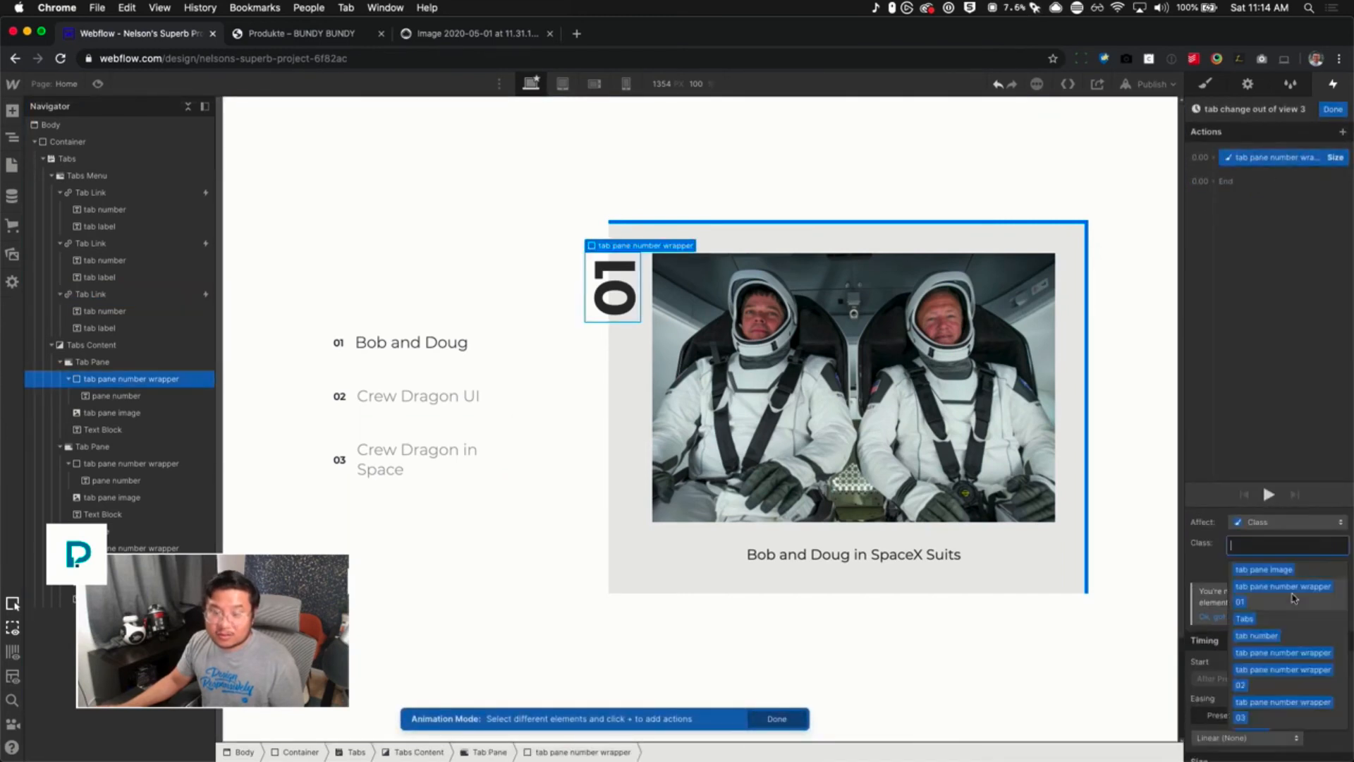
{"action": "scroll", "coordinate": [1288, 670], "scroll_direction": "down", "scroll_amount": 2}
{"action": "left_click", "coordinate": [1278, 595]}
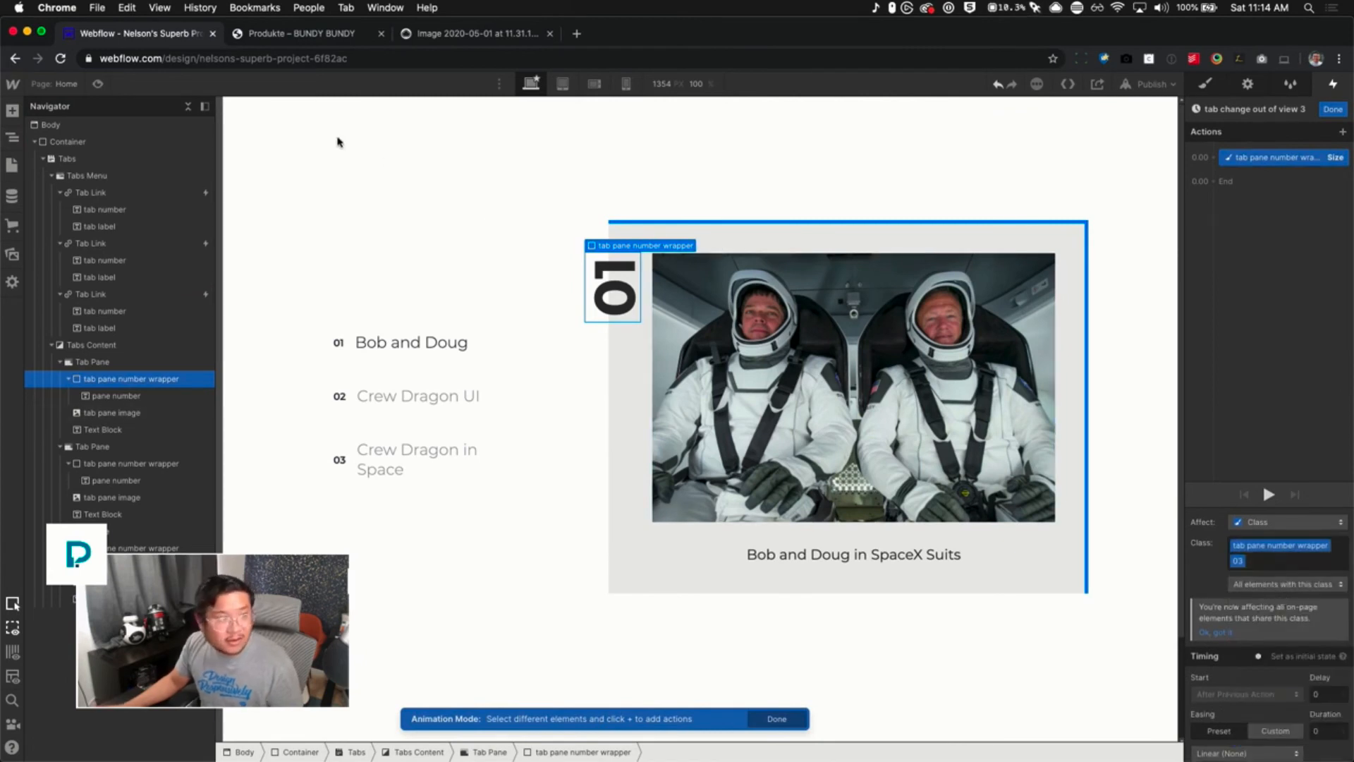
Preview the page and switch repeatedly among the three tabs to check each large number's reveal and reset animation
{"action": "left_click", "coordinate": [99, 84]}
{"action": "left_click", "coordinate": [412, 388]}
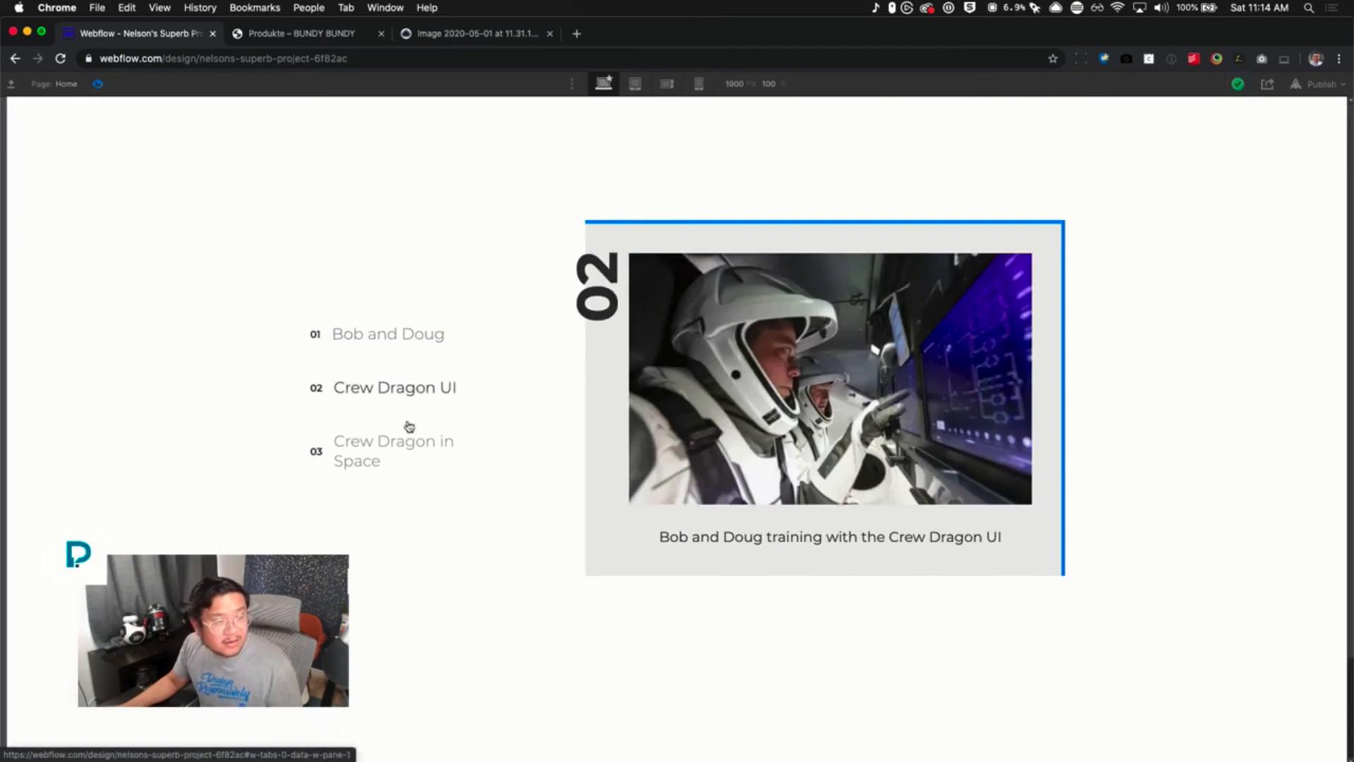
{"action": "left_click", "coordinate": [397, 459]}
{"action": "left_click", "coordinate": [394, 384]}
{"action": "left_click", "coordinate": [385, 346]}
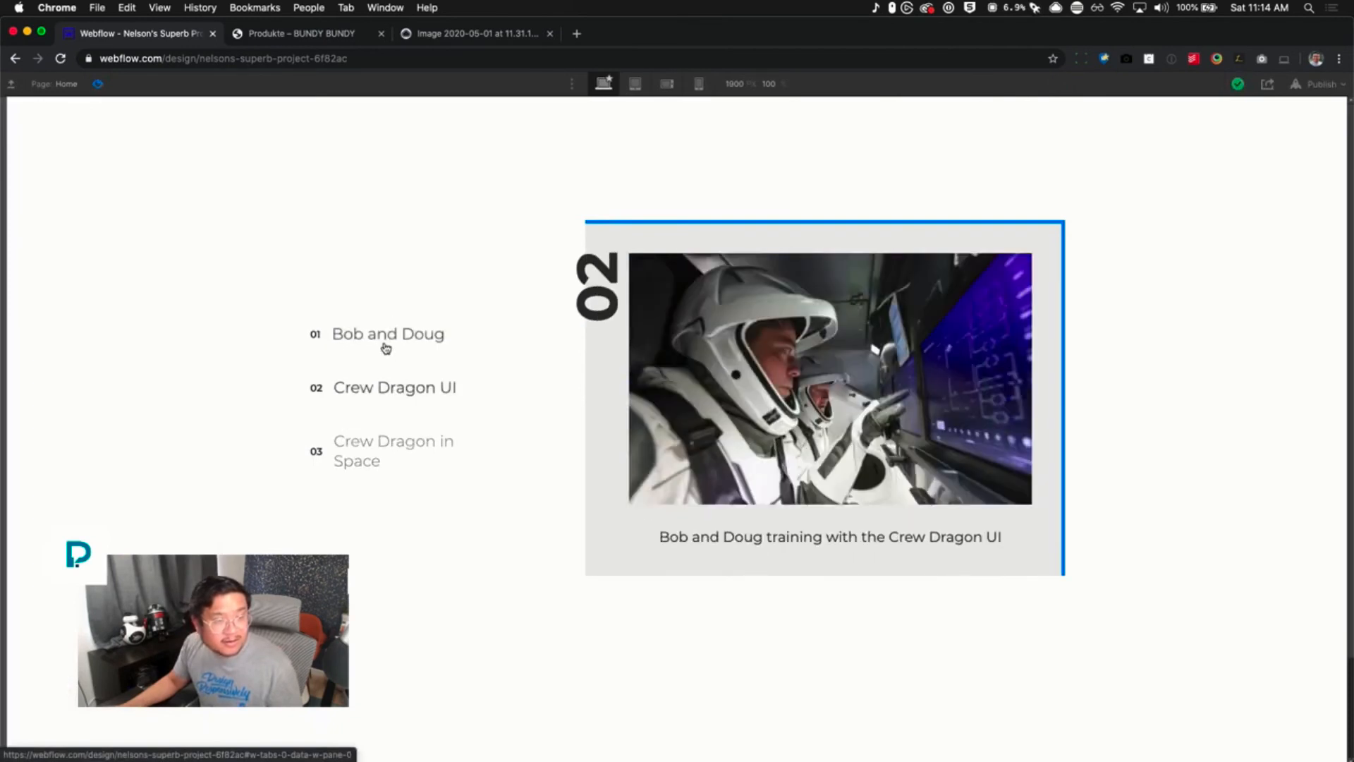
{"action": "left_click", "coordinate": [383, 390]}
{"action": "left_click", "coordinate": [378, 438]}
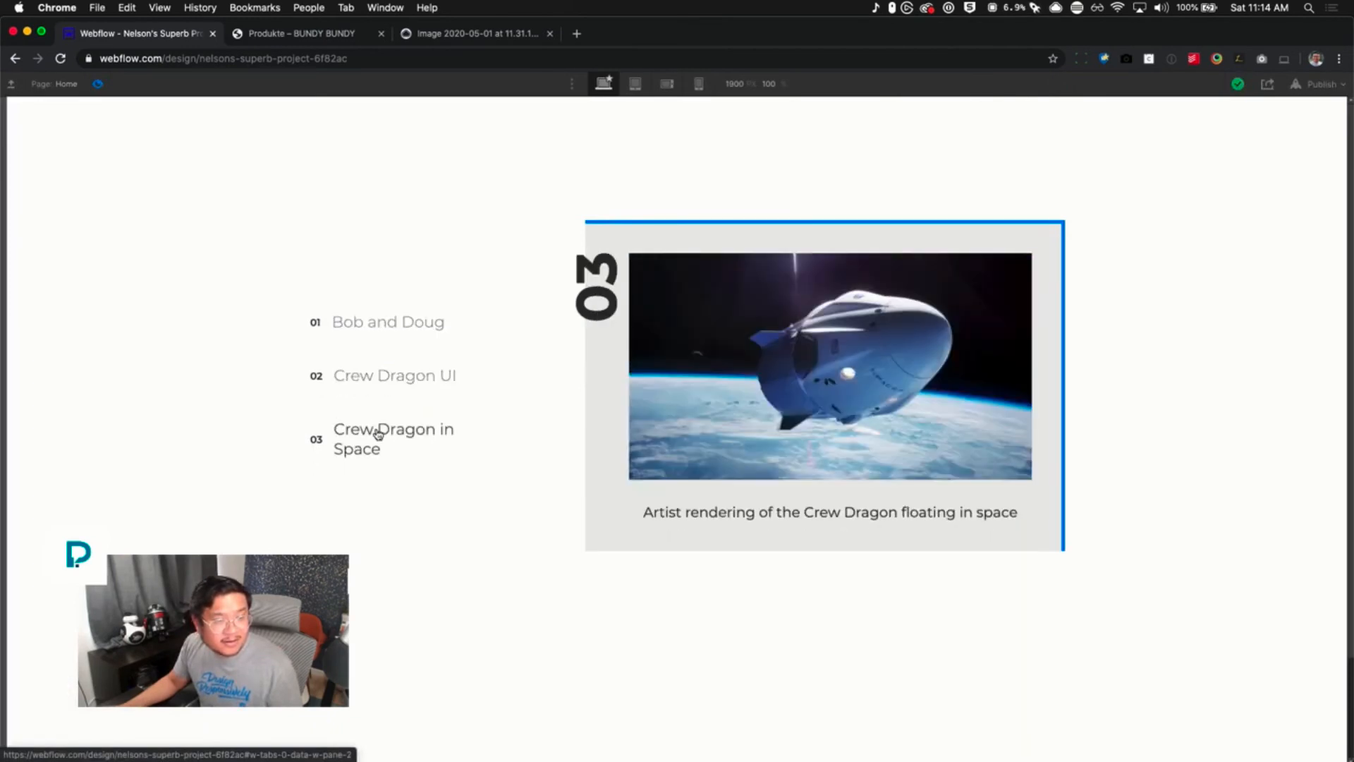
{"action": "left_click", "coordinate": [378, 388]}
{"action": "left_click", "coordinate": [387, 339]}
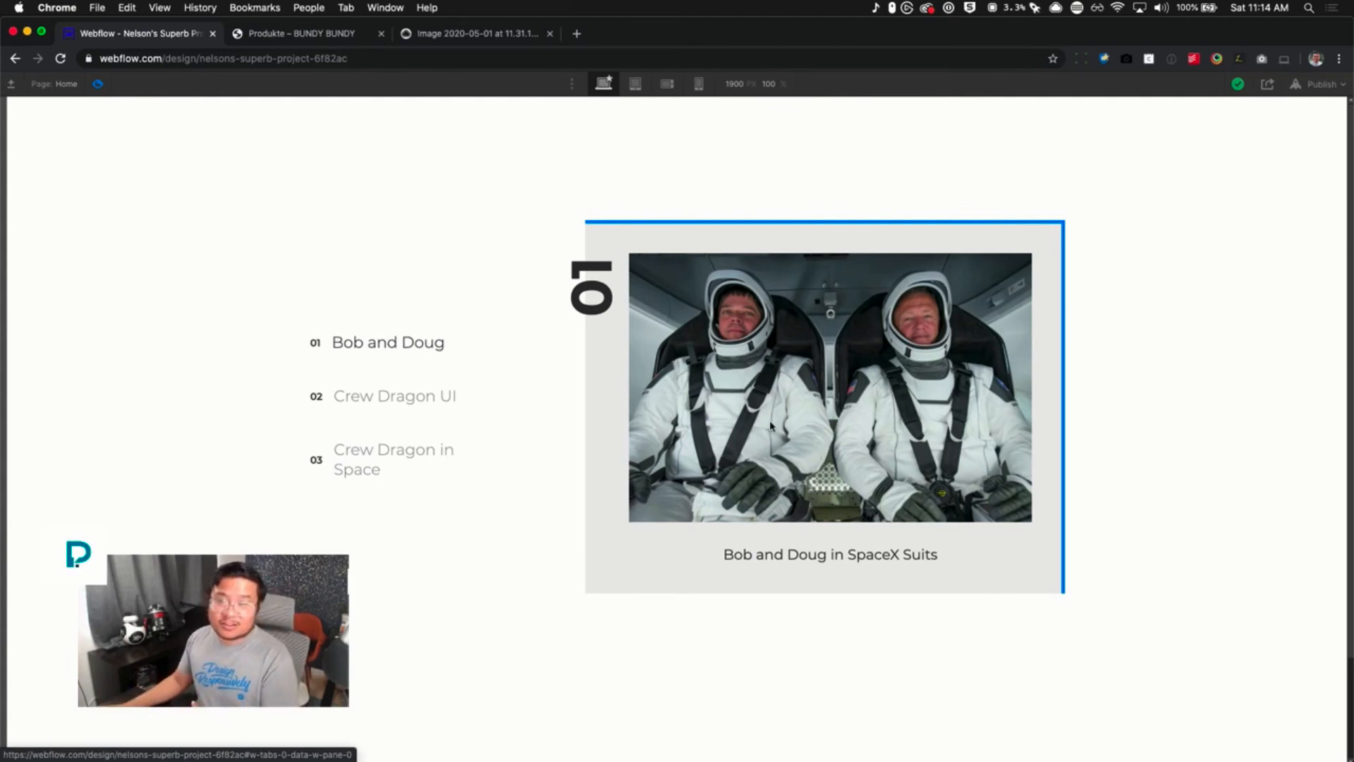
{"action": "left_click", "coordinate": [429, 397]}
{"action": "left_click", "coordinate": [420, 446]}
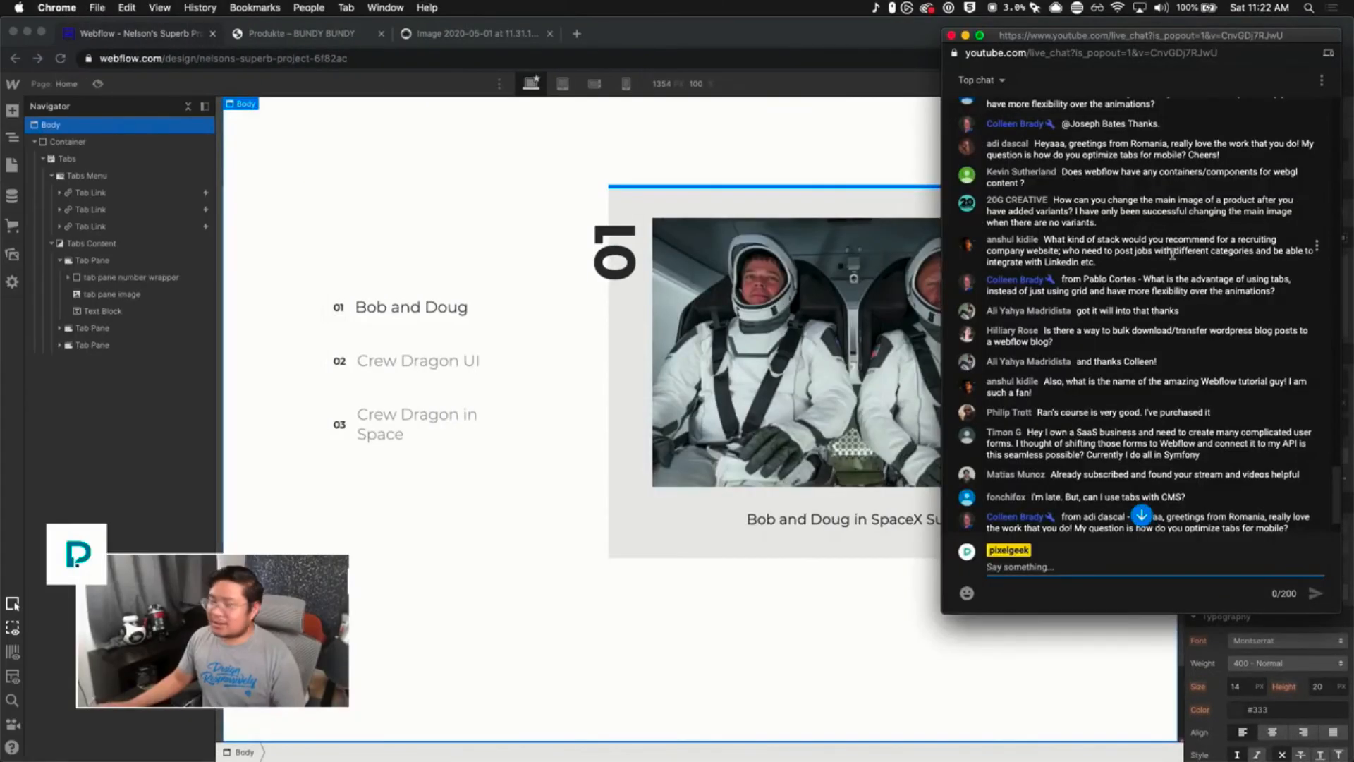
Set the Tabs element's flex direction to Vertical at the tablet breakpoint
{"action": "left_click", "coordinate": [619, 133]}
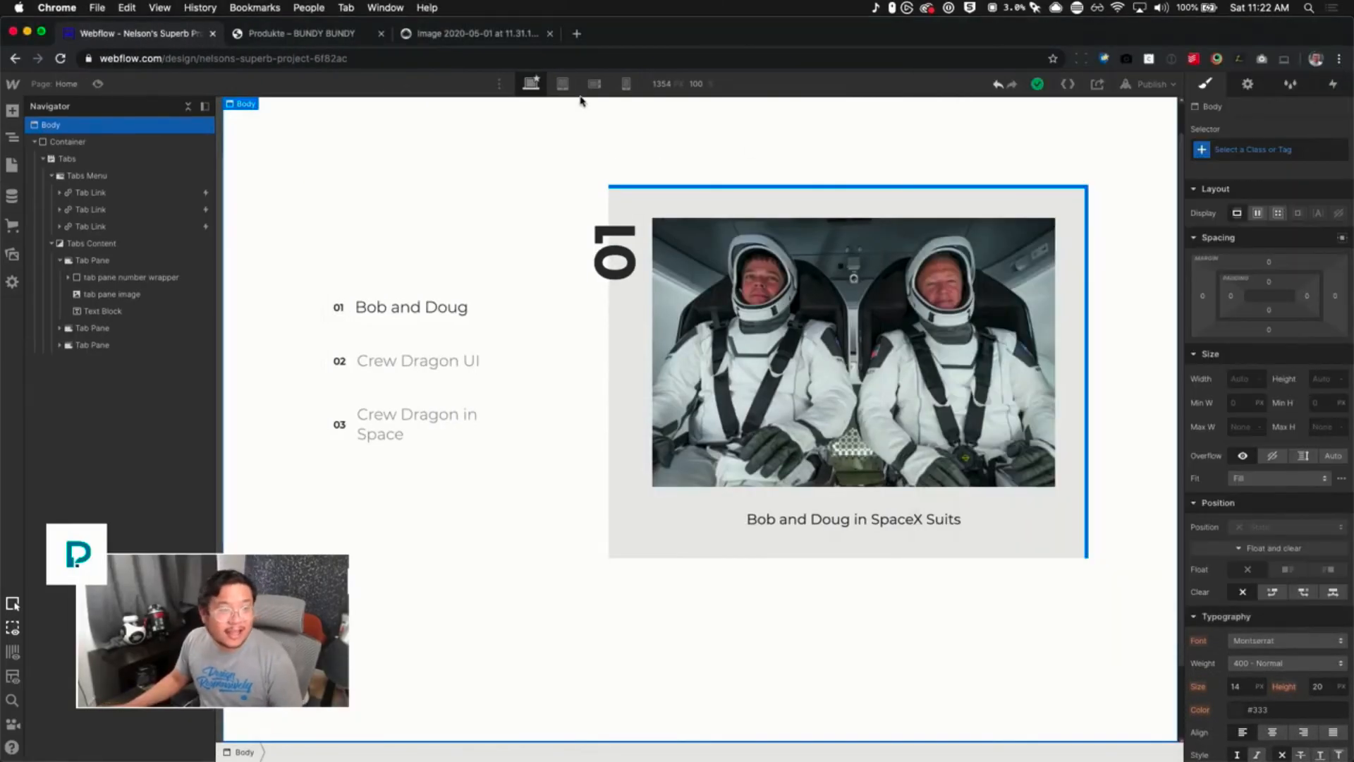
{"action": "left_click", "coordinate": [564, 85]}
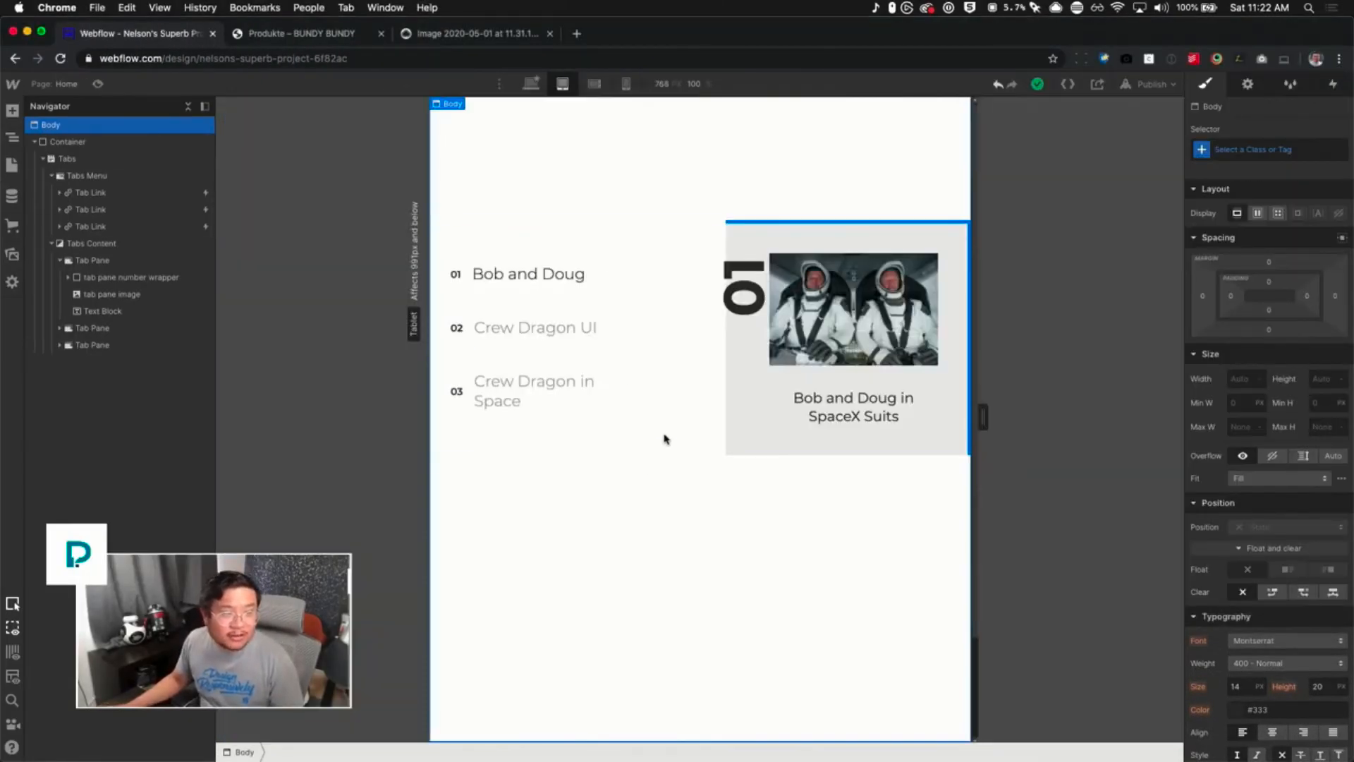
{"action": "left_click", "coordinate": [531, 83]}
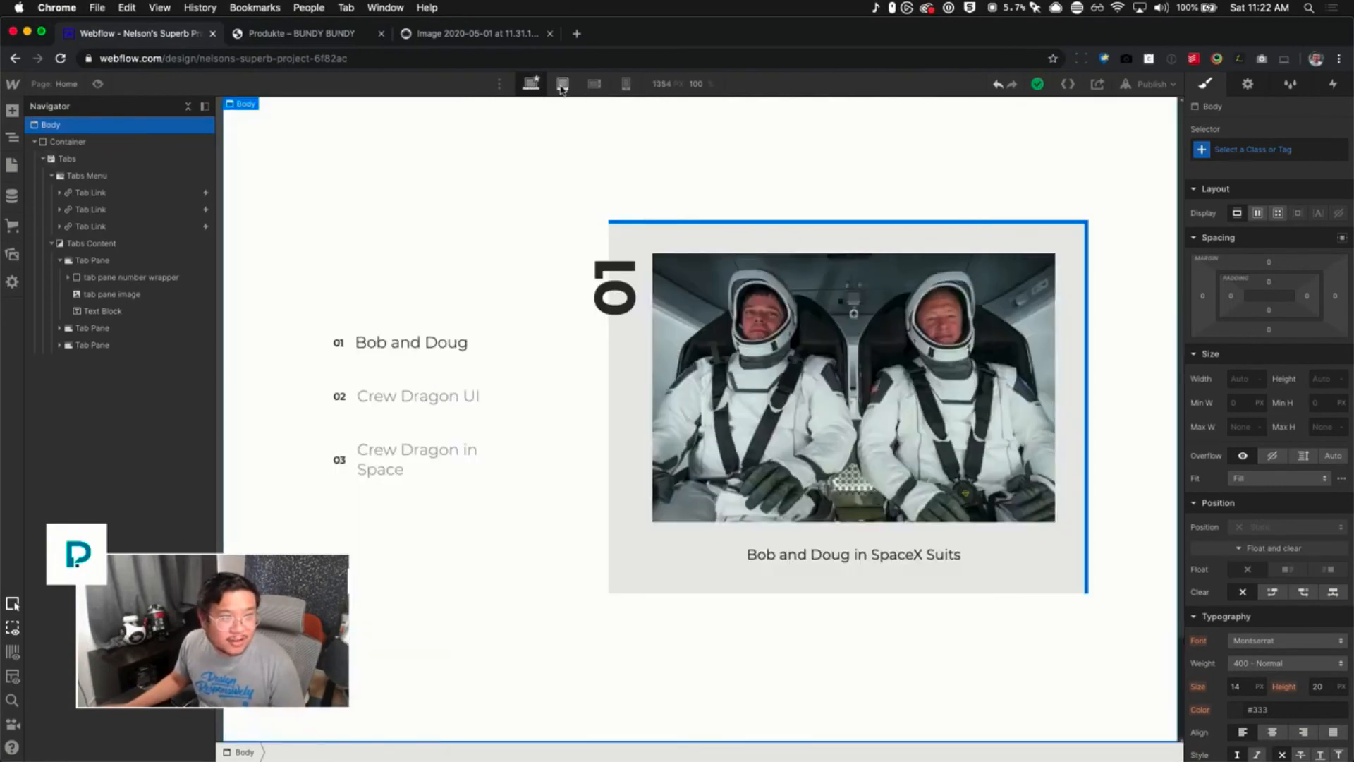
{"action": "left_click", "coordinate": [562, 85]}
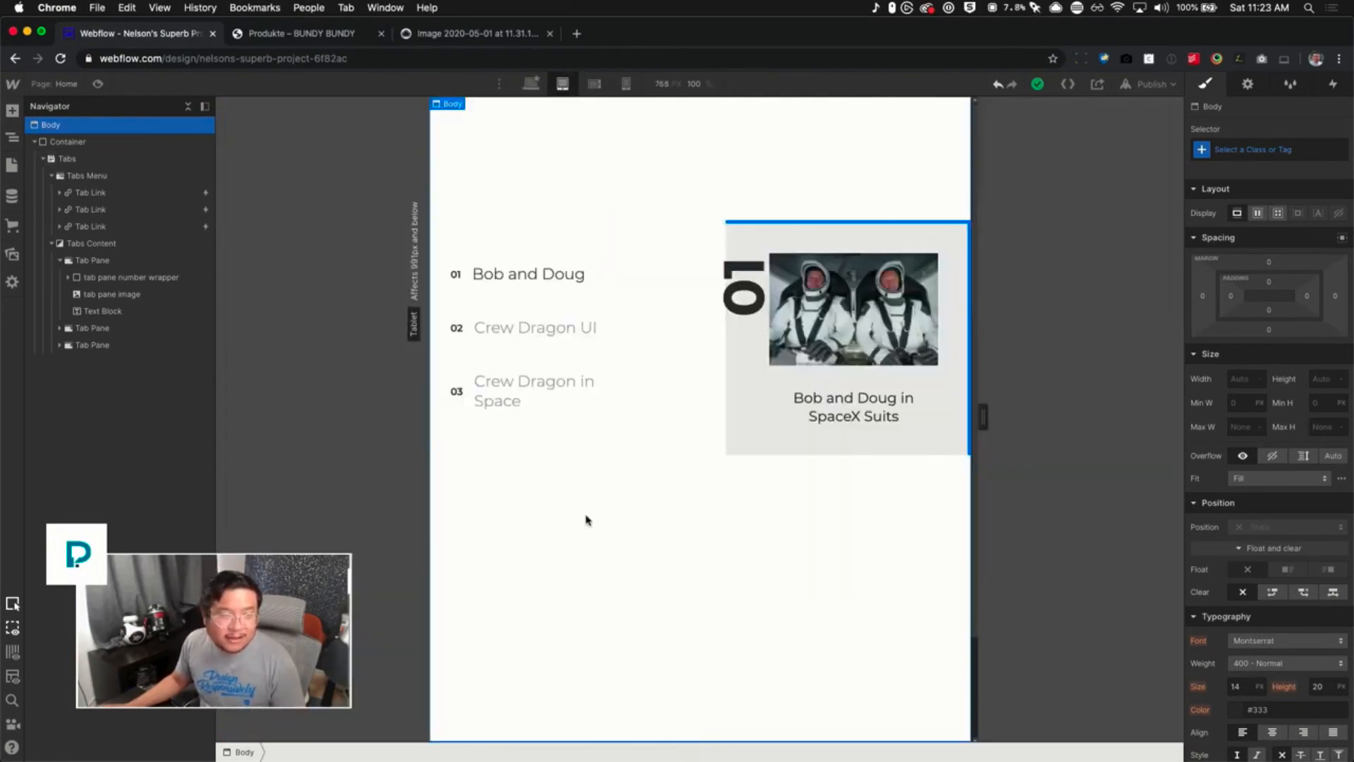
{"action": "left_click", "coordinate": [656, 452]}
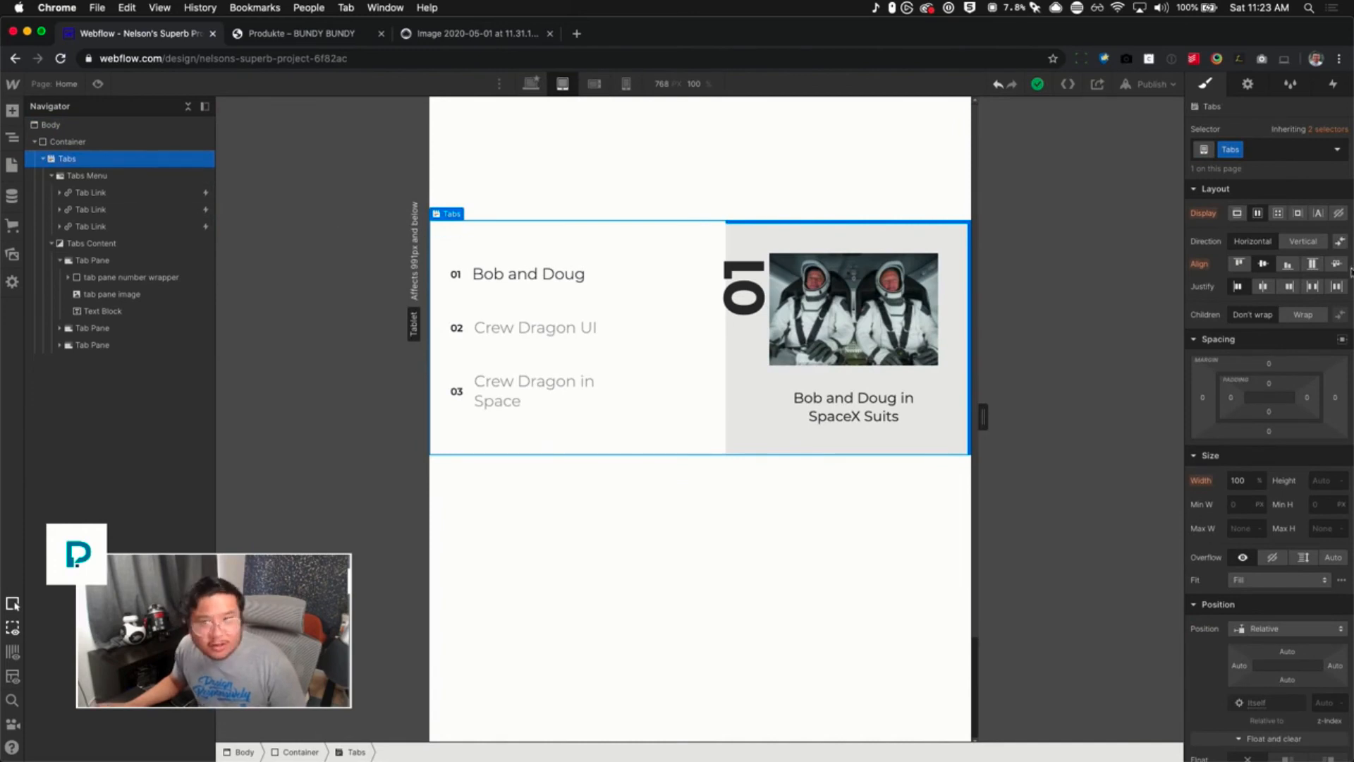
{"action": "left_click", "coordinate": [1311, 241]}
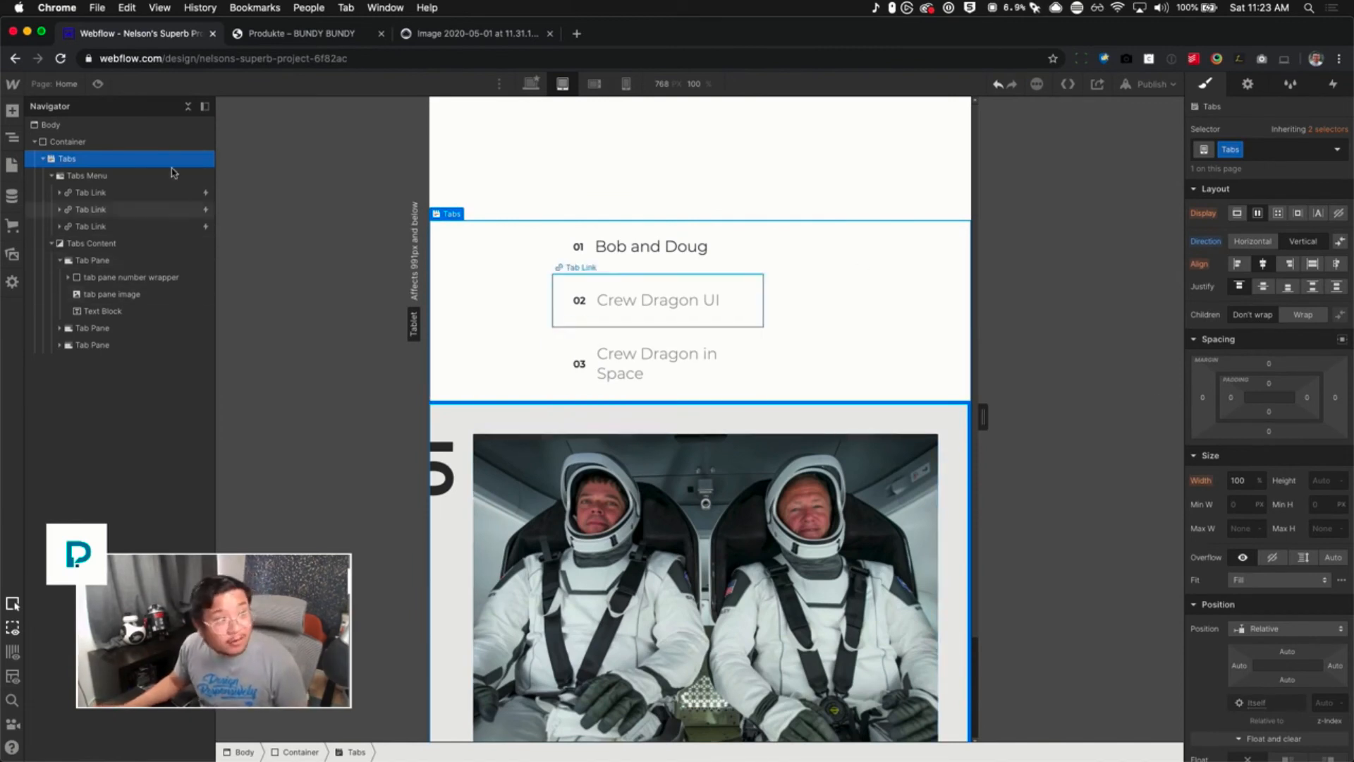
Reduce the Container's top margin to about 22 px on tablet and check the layout at both mobile breakpoints
{"action": "left_click", "coordinate": [137, 142]}
{"action": "left_click_drag", "start_coordinate": [1275, 261], "coordinate": [1289, 366]}
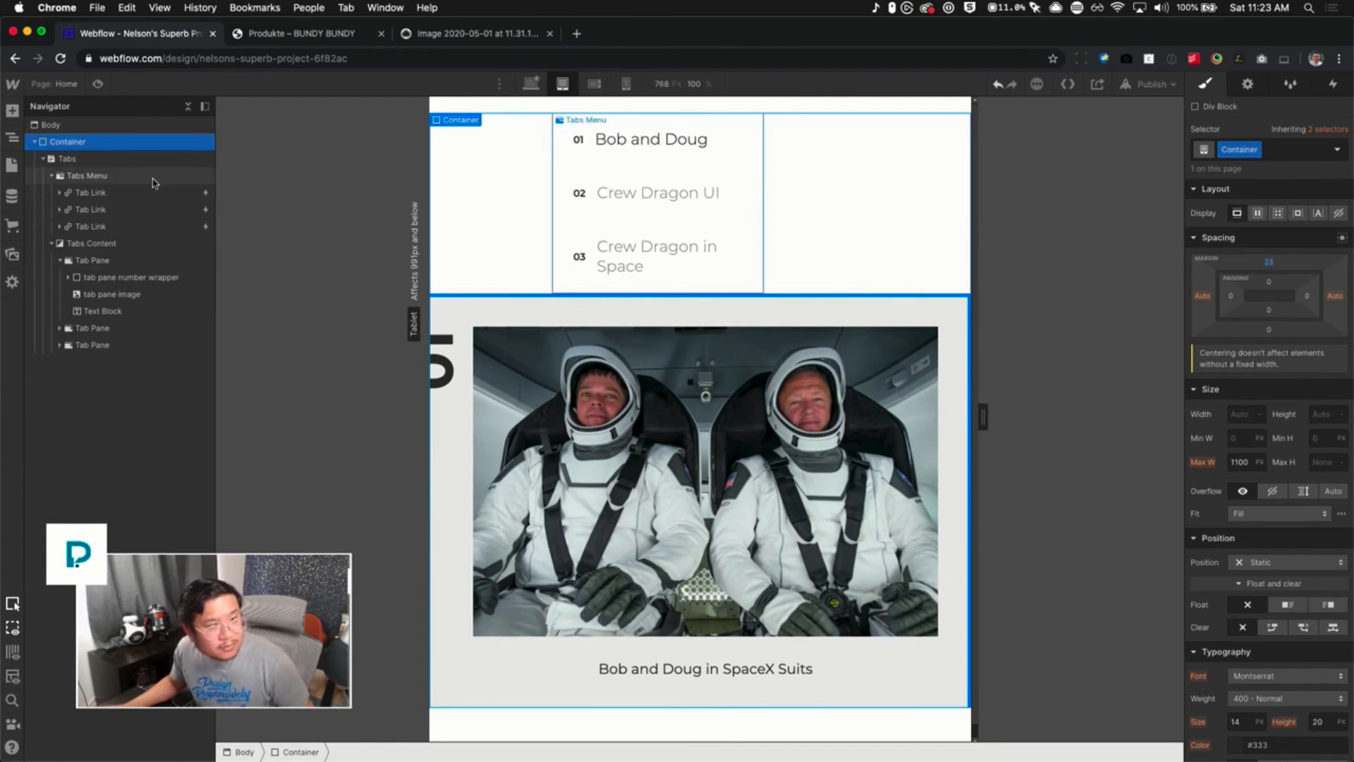
{"action": "left_click", "coordinate": [598, 85]}
{"action": "left_click", "coordinate": [624, 85]}
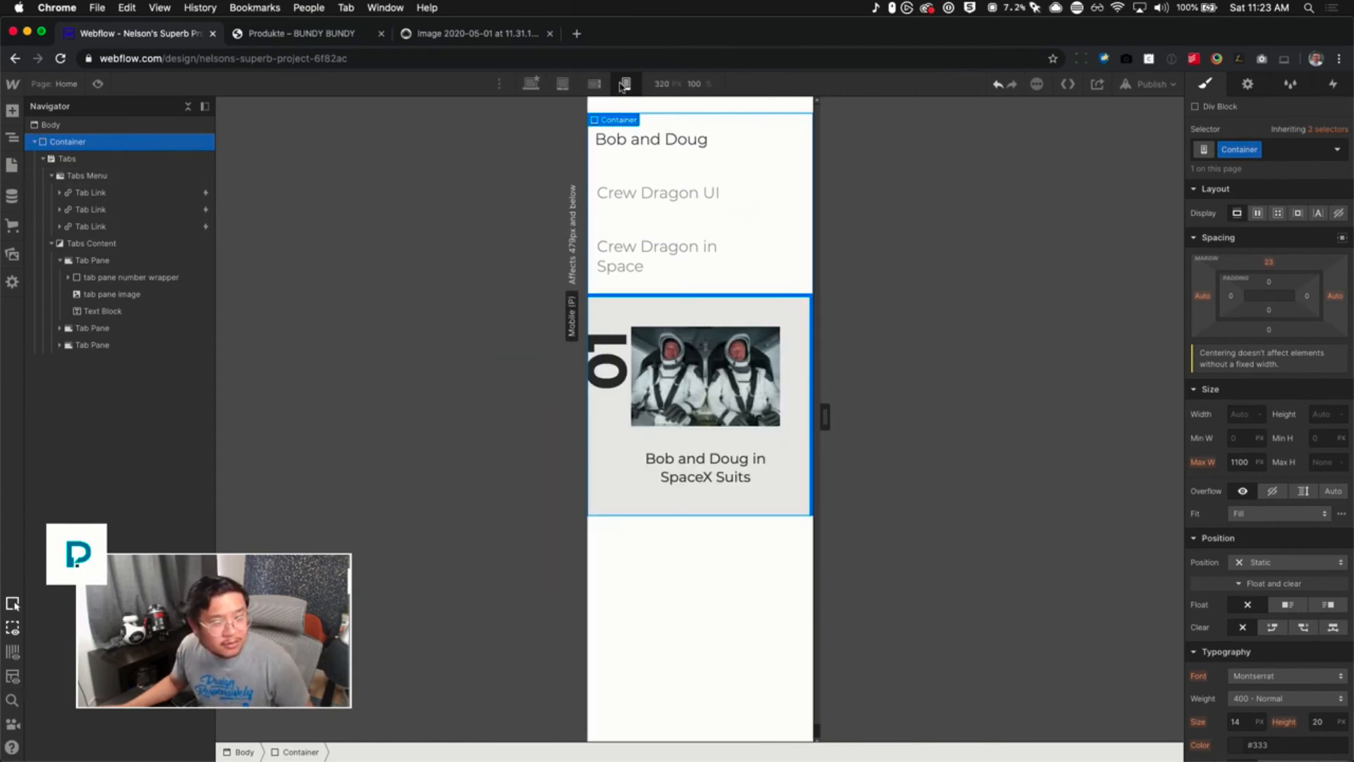
Duplicate the third tab link five times at the mobile landscape breakpoint to mock up a long tab list
{"action": "left_click", "coordinate": [596, 84]}
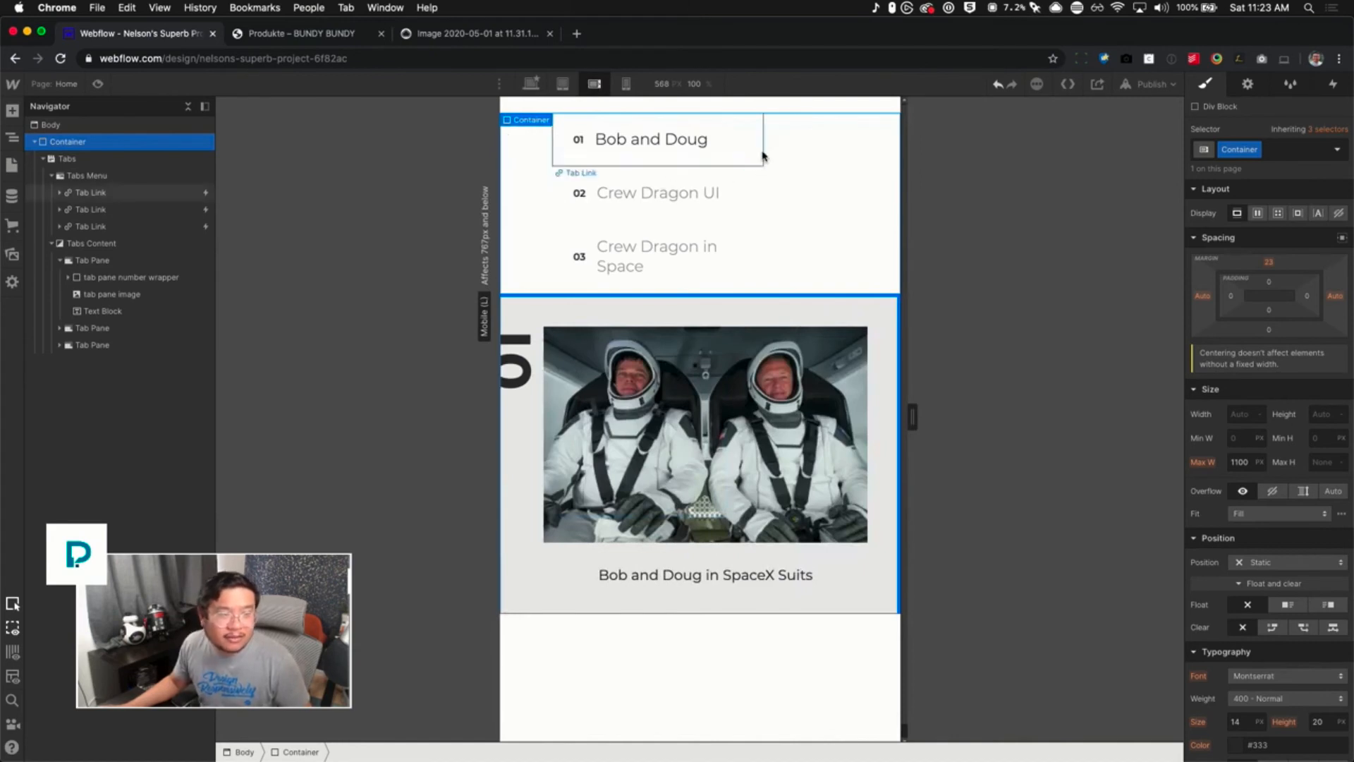
{"action": "left_click", "coordinate": [705, 279]}
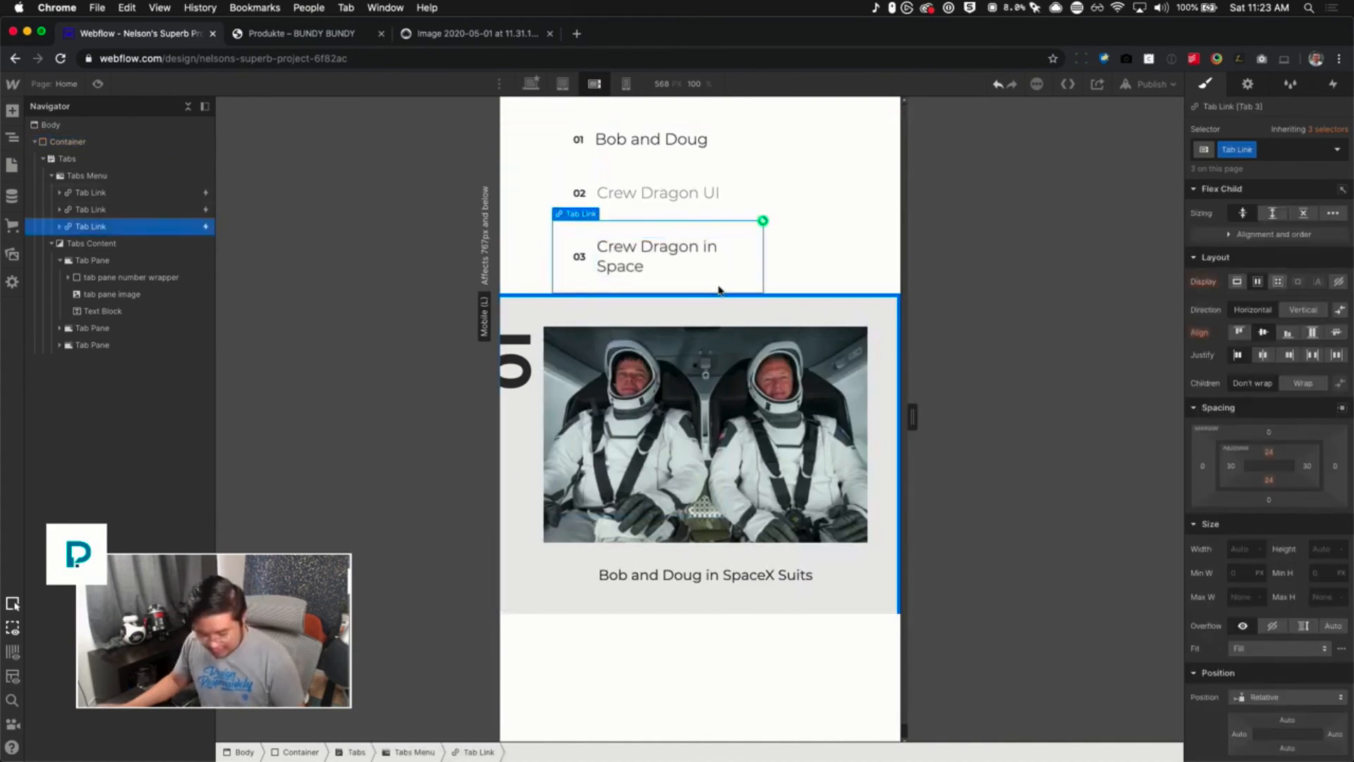
{"action": "key", "text": "super+d"}
{"action": "key", "text": "super+d"}
{"action": "key", "text": "super+d"}
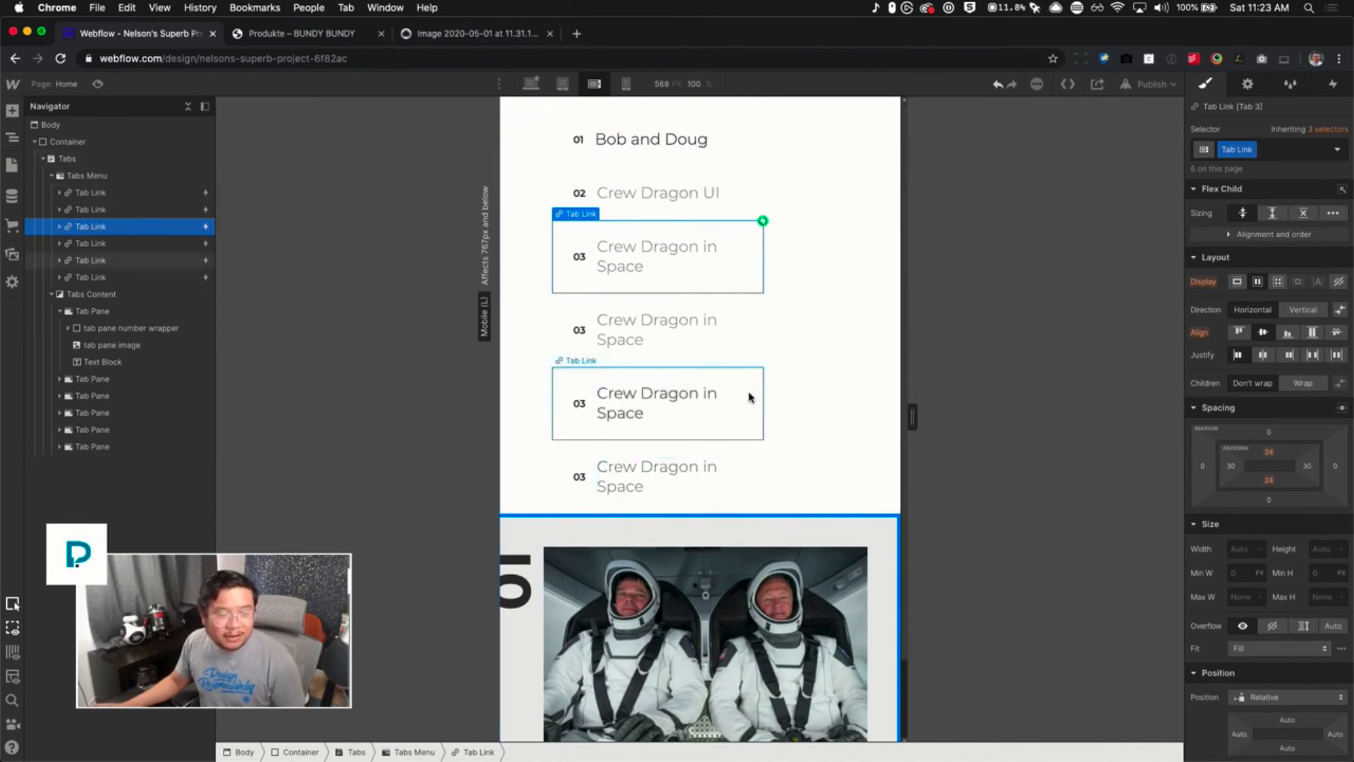
{"action": "scroll", "coordinate": [750, 393], "scroll_direction": "down", "scroll_amount": 2}
{"action": "key", "text": "super+d"}
{"action": "scroll", "coordinate": [748, 398], "scroll_direction": "up", "scroll_amount": 2}
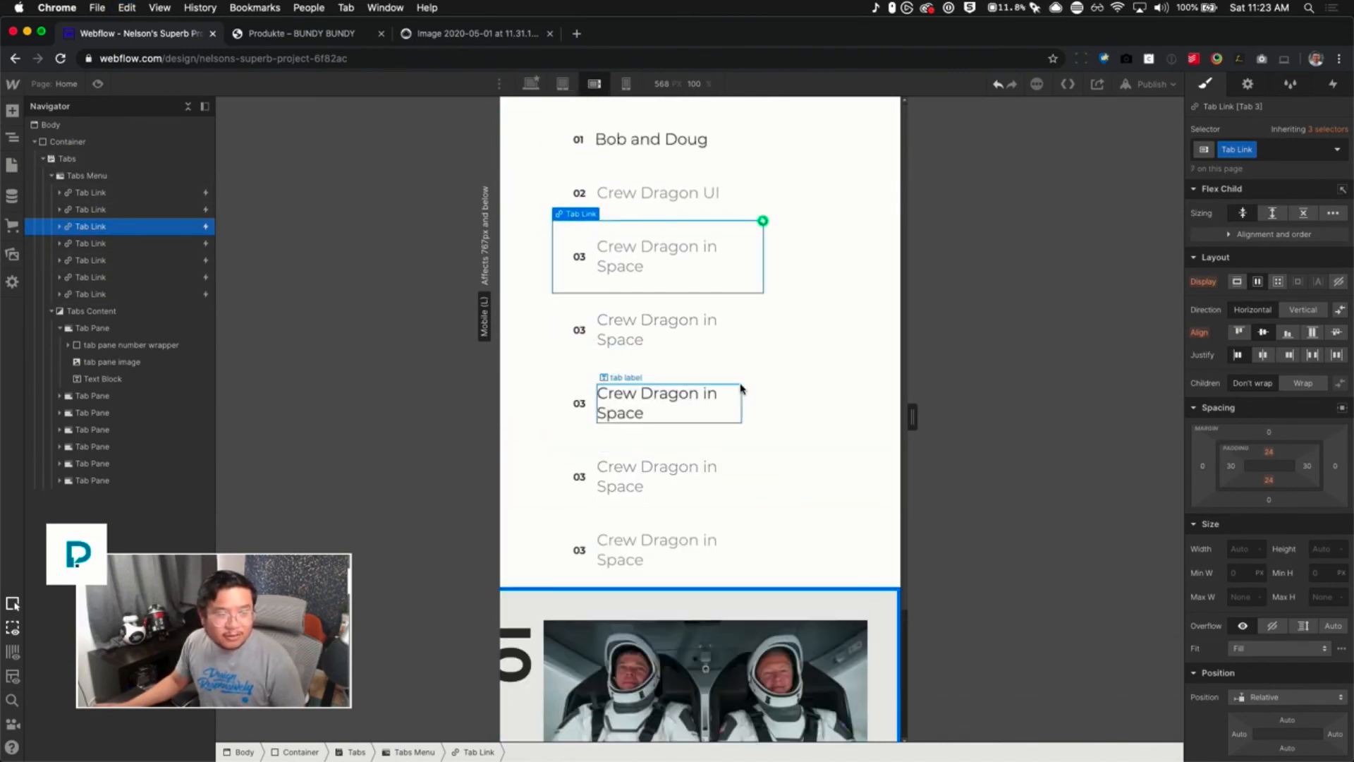
{"action": "key", "text": "super+d"}
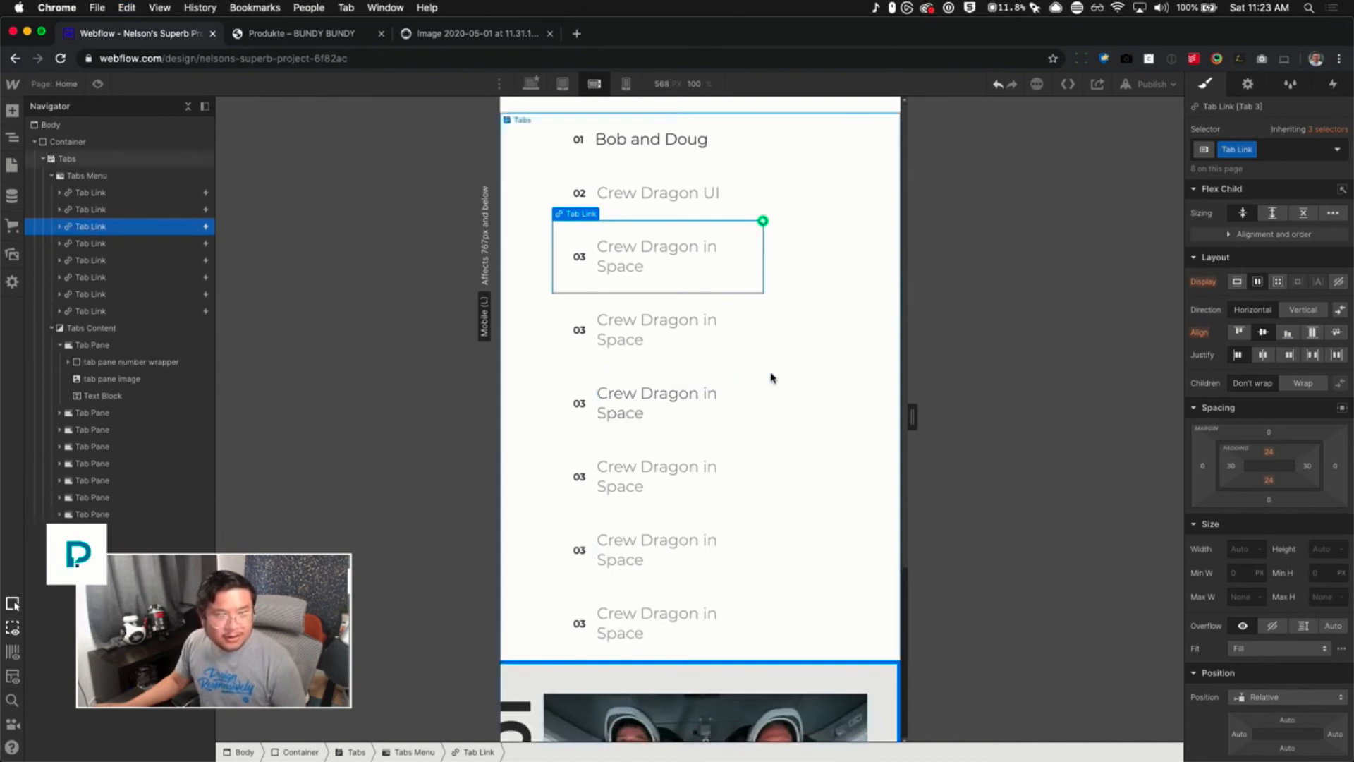
Preview the long tab list at mobile landscape and open the Crew Dragon UI and first Crew Dragon in Space tabs
{"action": "left_click", "coordinate": [98, 83]}
{"action": "left_click", "coordinate": [680, 215]}
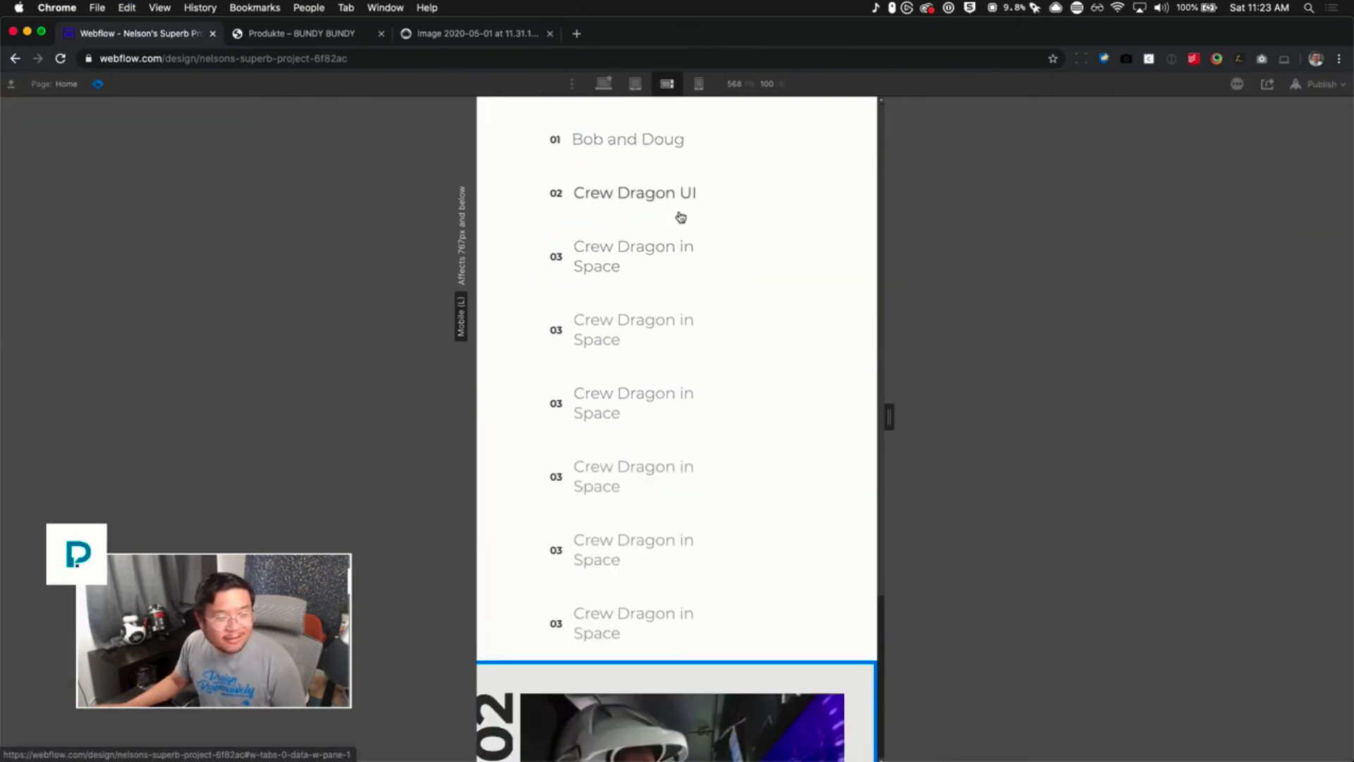
{"action": "left_click", "coordinate": [670, 283]}
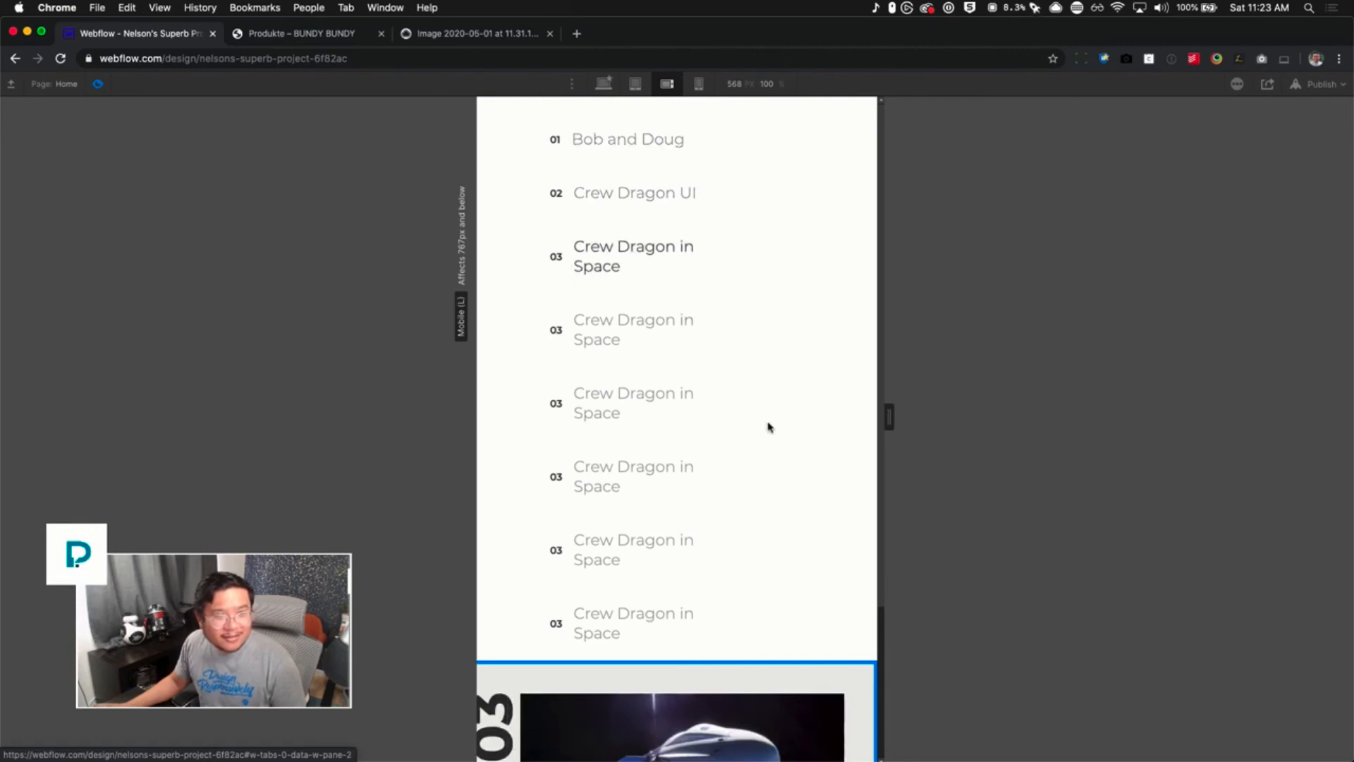
Shorten the visible browser area to mimic a small screen and clear the live chat and image windows behind it
{"action": "left_click_drag", "start_coordinate": [758, 18], "coordinate": [758, 222]}
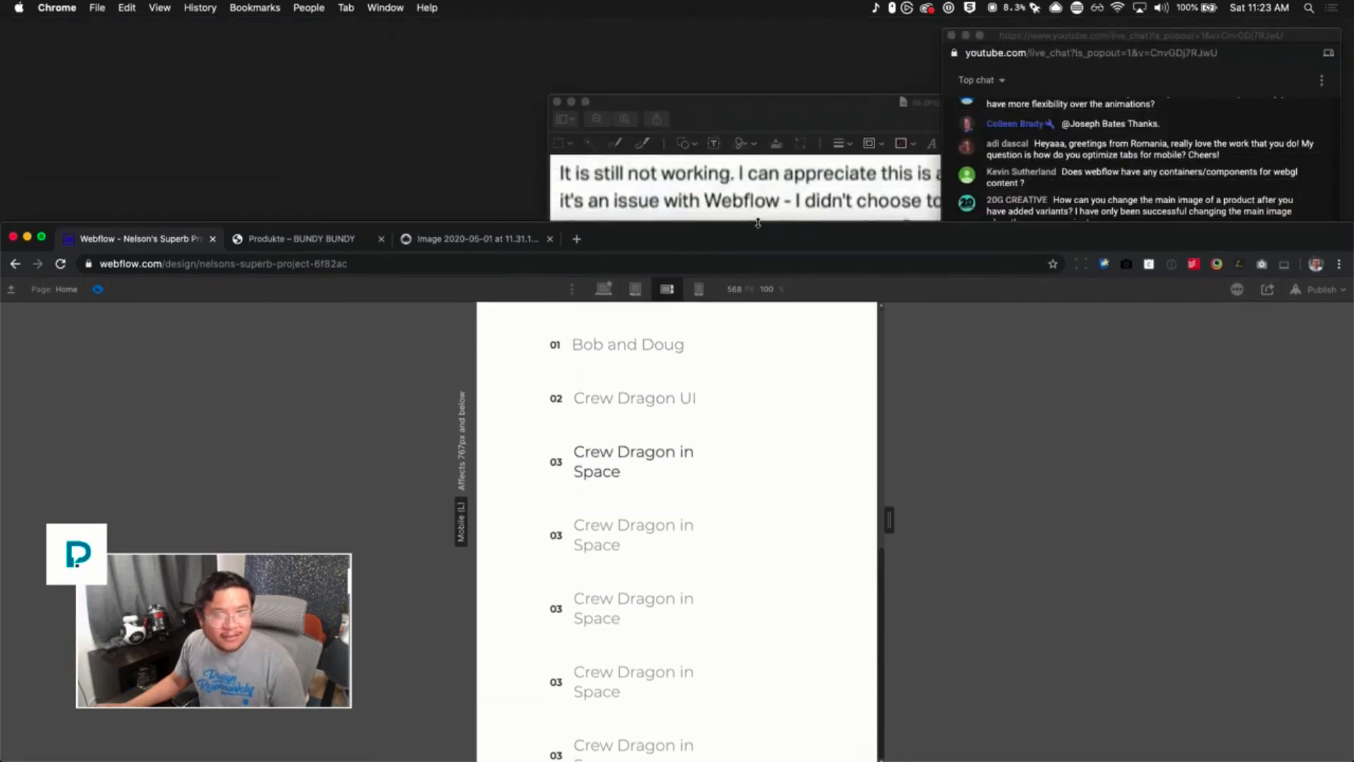
{"action": "left_click", "coordinate": [963, 34]}
{"action": "left_click", "coordinate": [556, 102]}
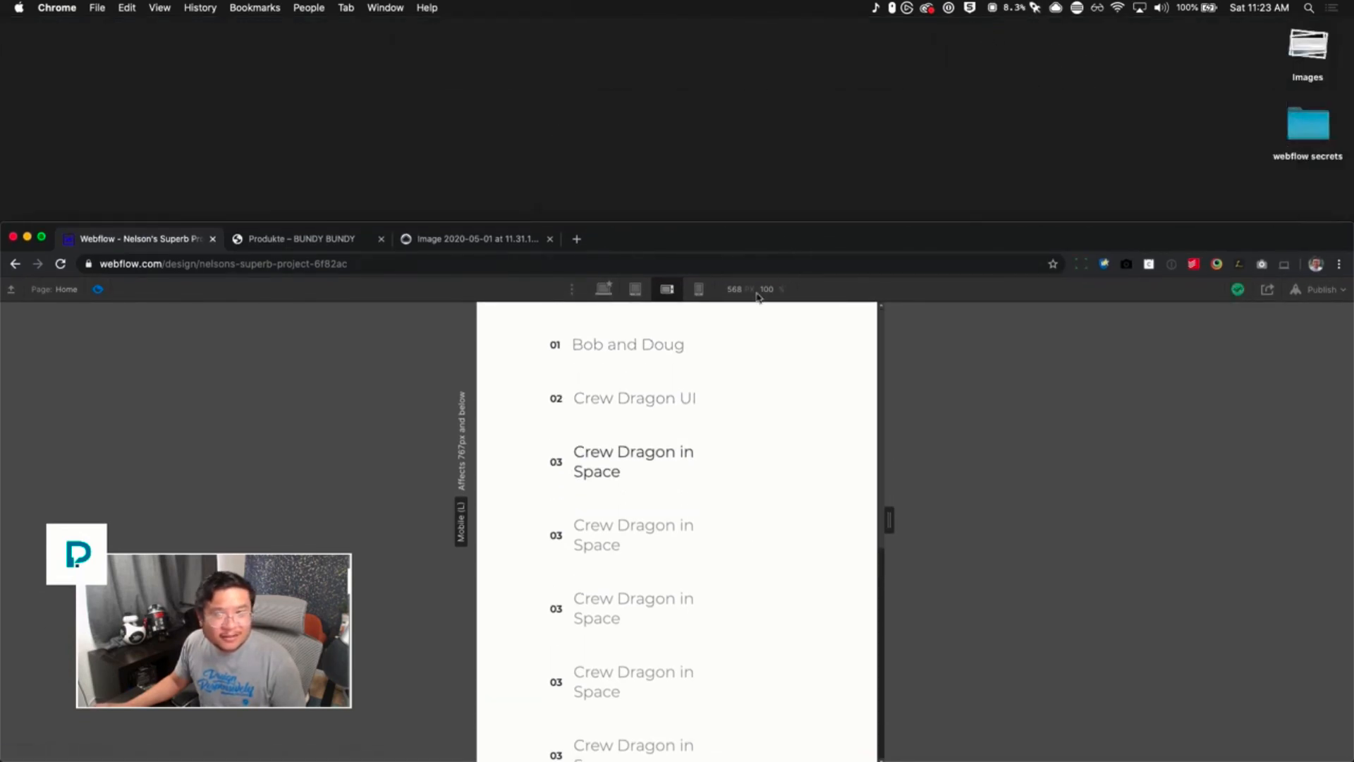
Examine how far the tab links and pane content sit apart on a short screen, then restore the browser window
{"action": "scroll", "coordinate": [642, 580], "scroll_direction": "down", "scroll_amount": 5}
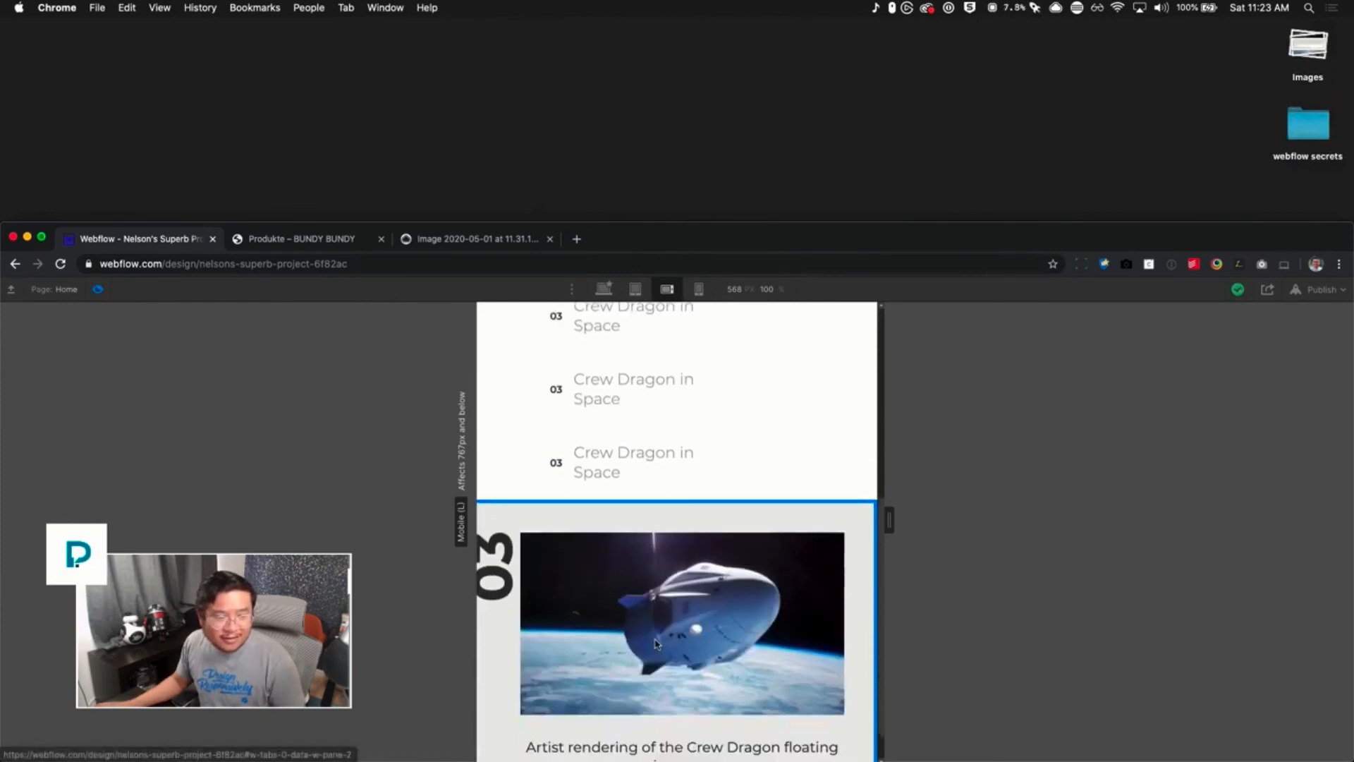
{"action": "scroll", "coordinate": [654, 643], "scroll_direction": "up", "scroll_amount": 5}
{"action": "scroll", "coordinate": [693, 566], "scroll_direction": "down", "scroll_amount": 1}
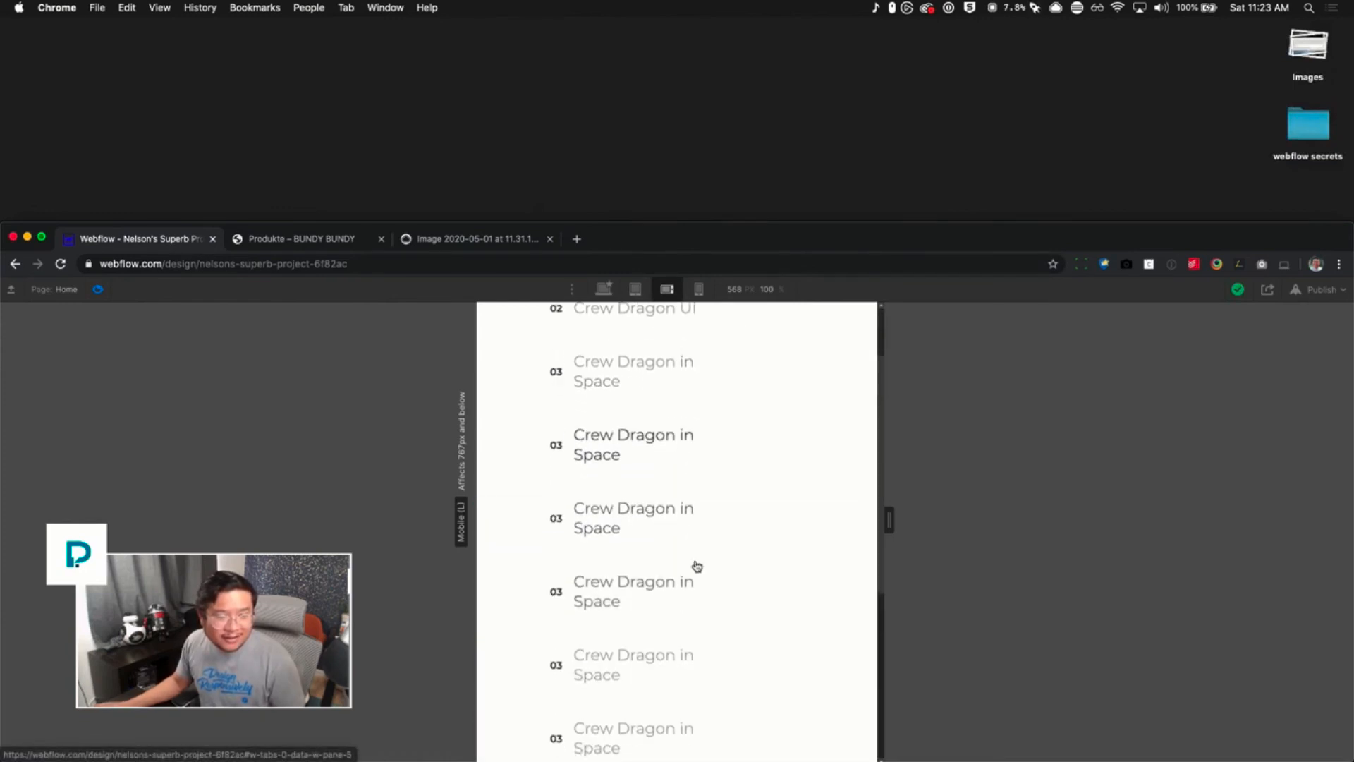
{"action": "scroll", "coordinate": [697, 566], "scroll_direction": "up", "scroll_amount": 3}
{"action": "scroll", "coordinate": [697, 566], "scroll_direction": "down", "scroll_amount": 2}
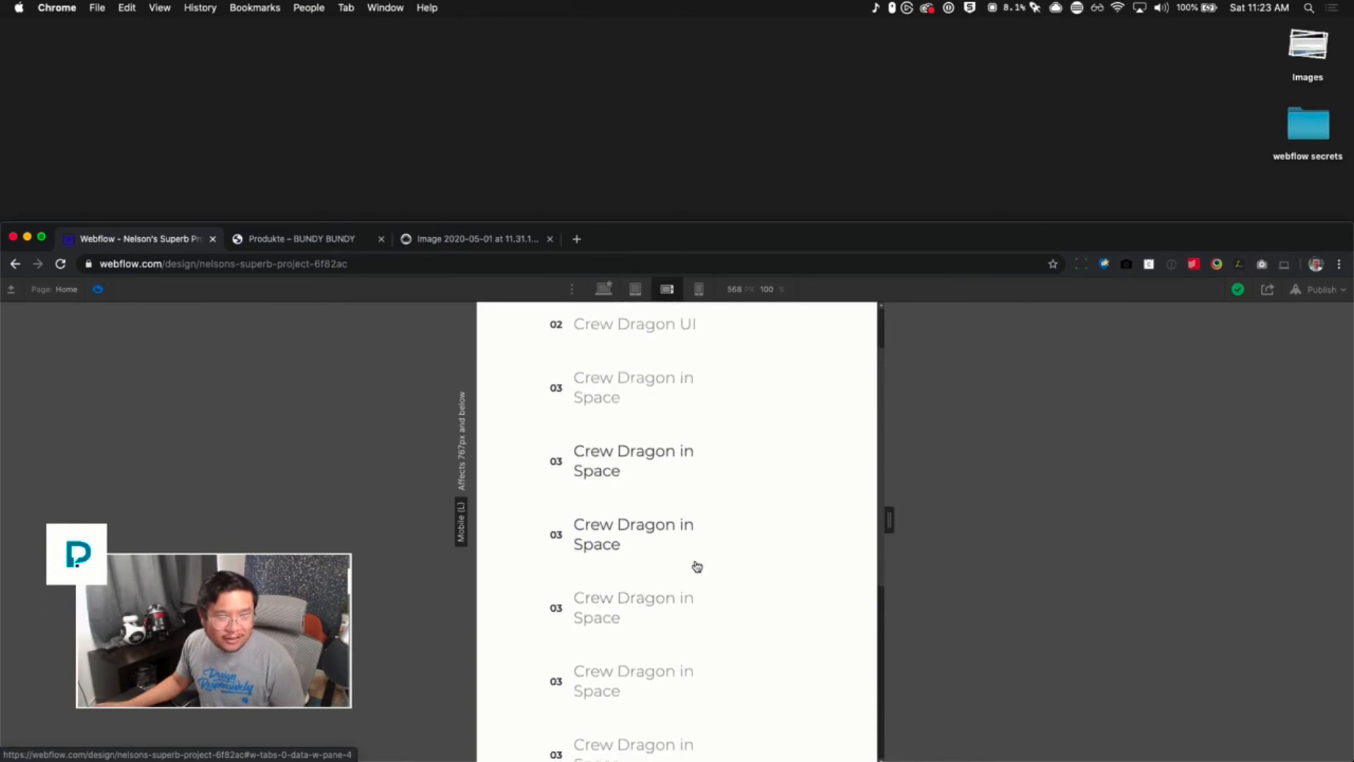
{"action": "scroll", "coordinate": [696, 566], "scroll_direction": "down", "scroll_amount": 1}
{"action": "scroll", "coordinate": [663, 565], "scroll_direction": "up", "scroll_amount": 3}
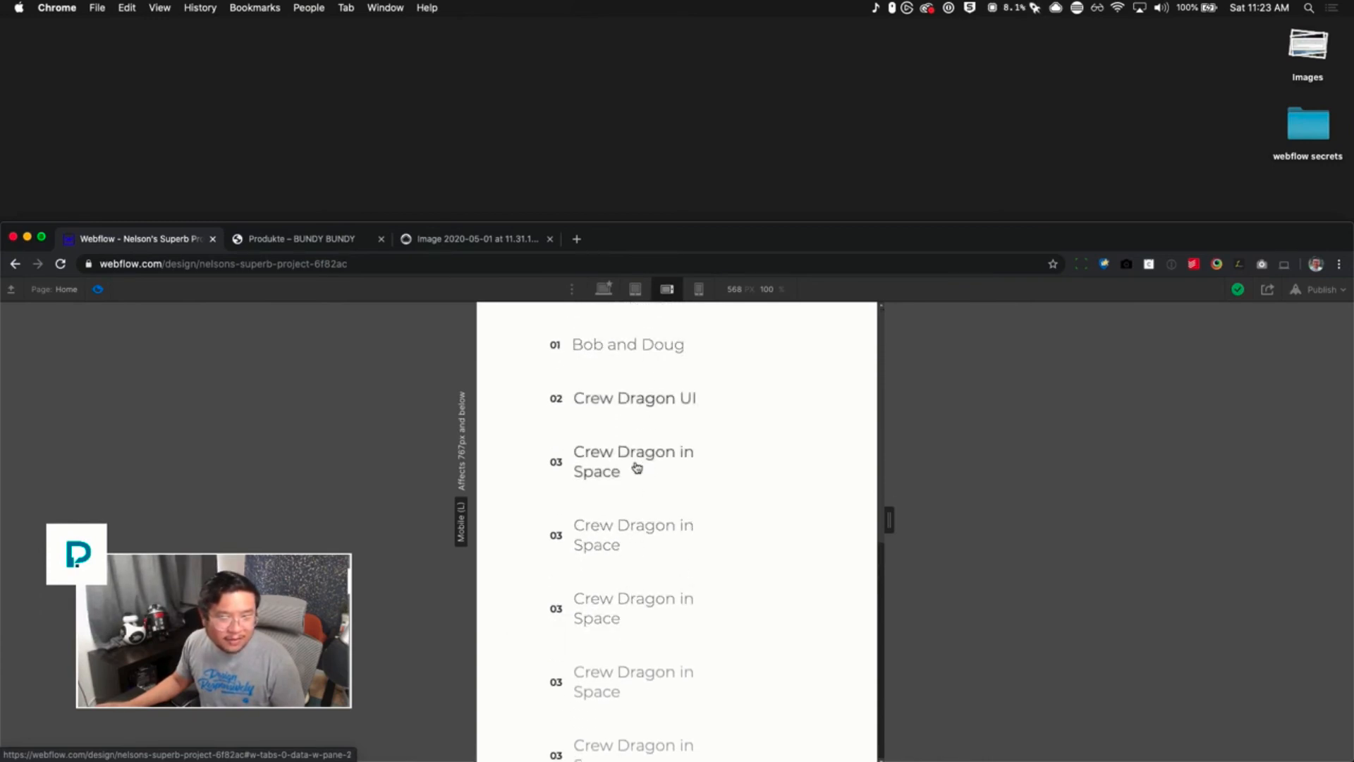
{"action": "scroll", "coordinate": [693, 581], "scroll_direction": "down", "scroll_amount": 2}
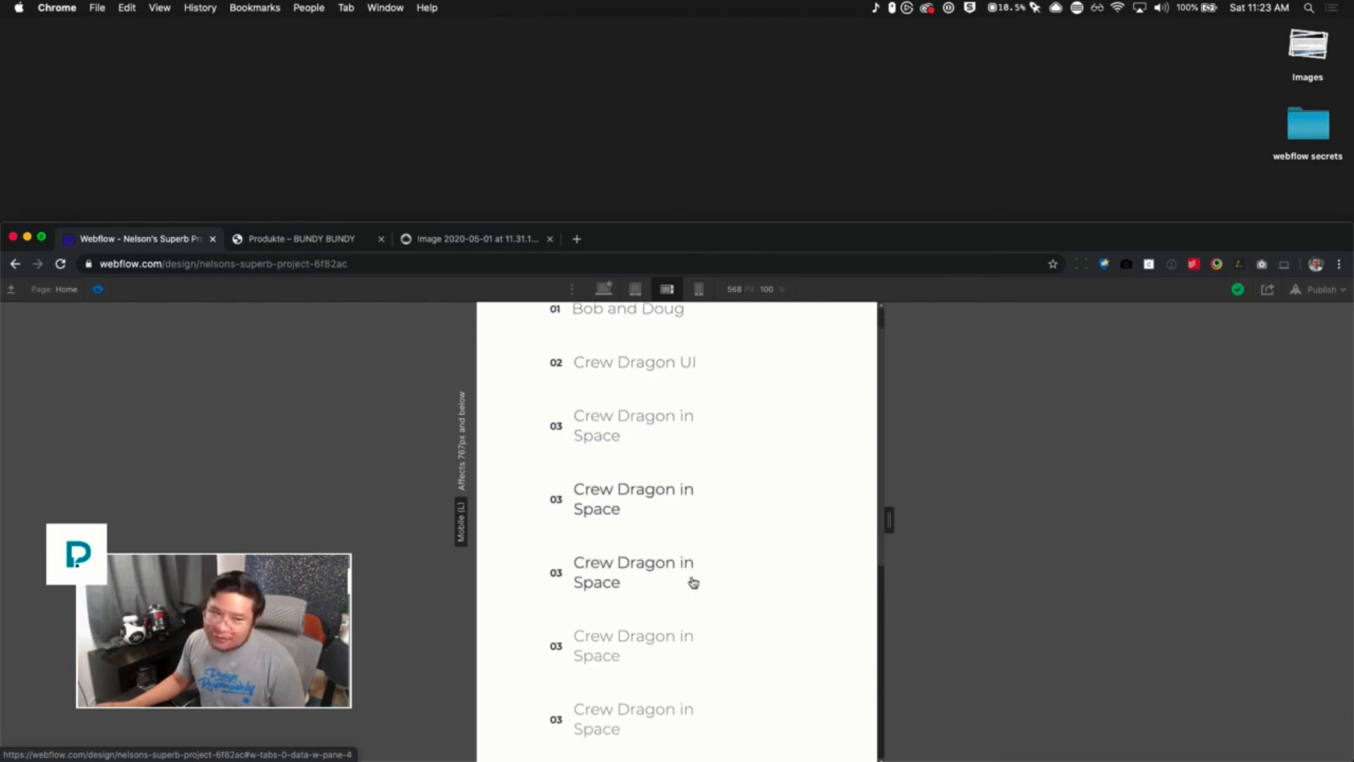
{"action": "scroll", "coordinate": [694, 581], "scroll_direction": "down", "scroll_amount": 1}
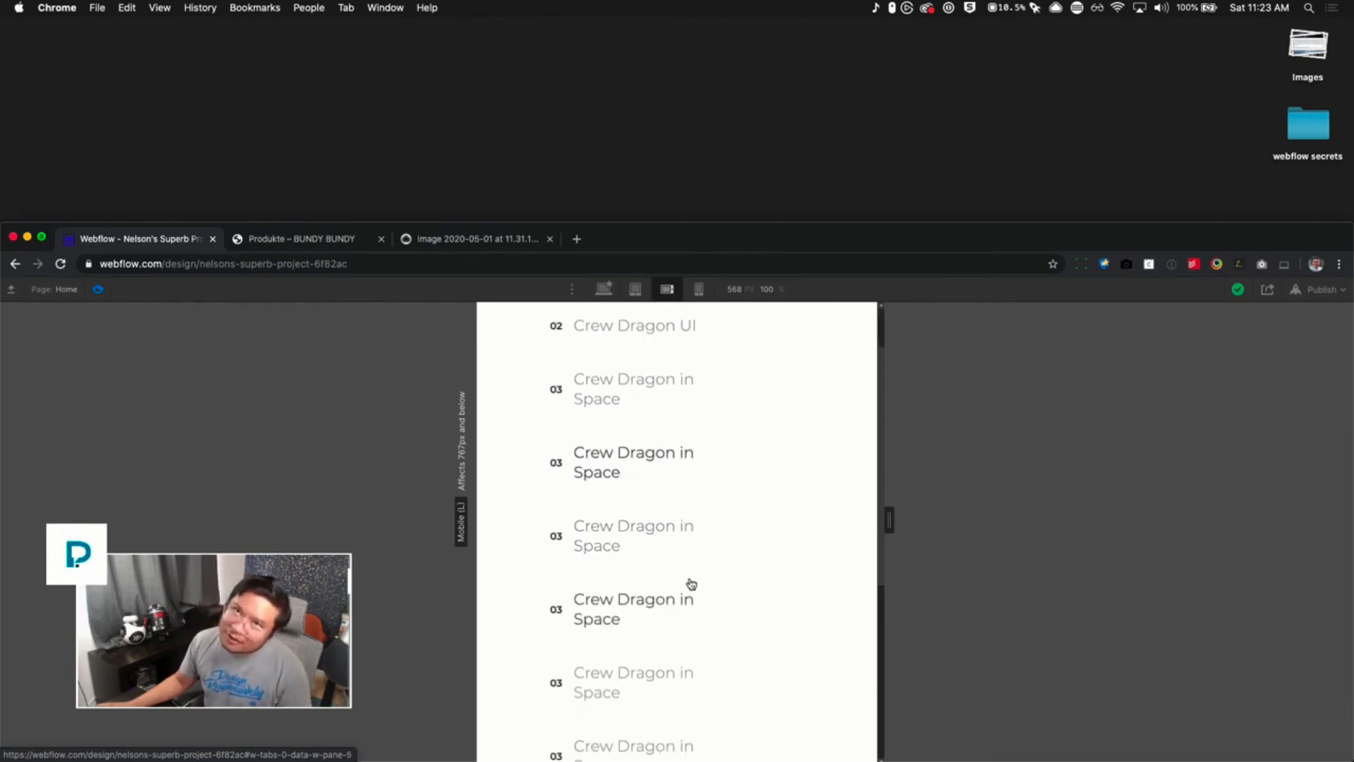
{"action": "scroll", "coordinate": [692, 584], "scroll_direction": "down", "scroll_amount": 6}
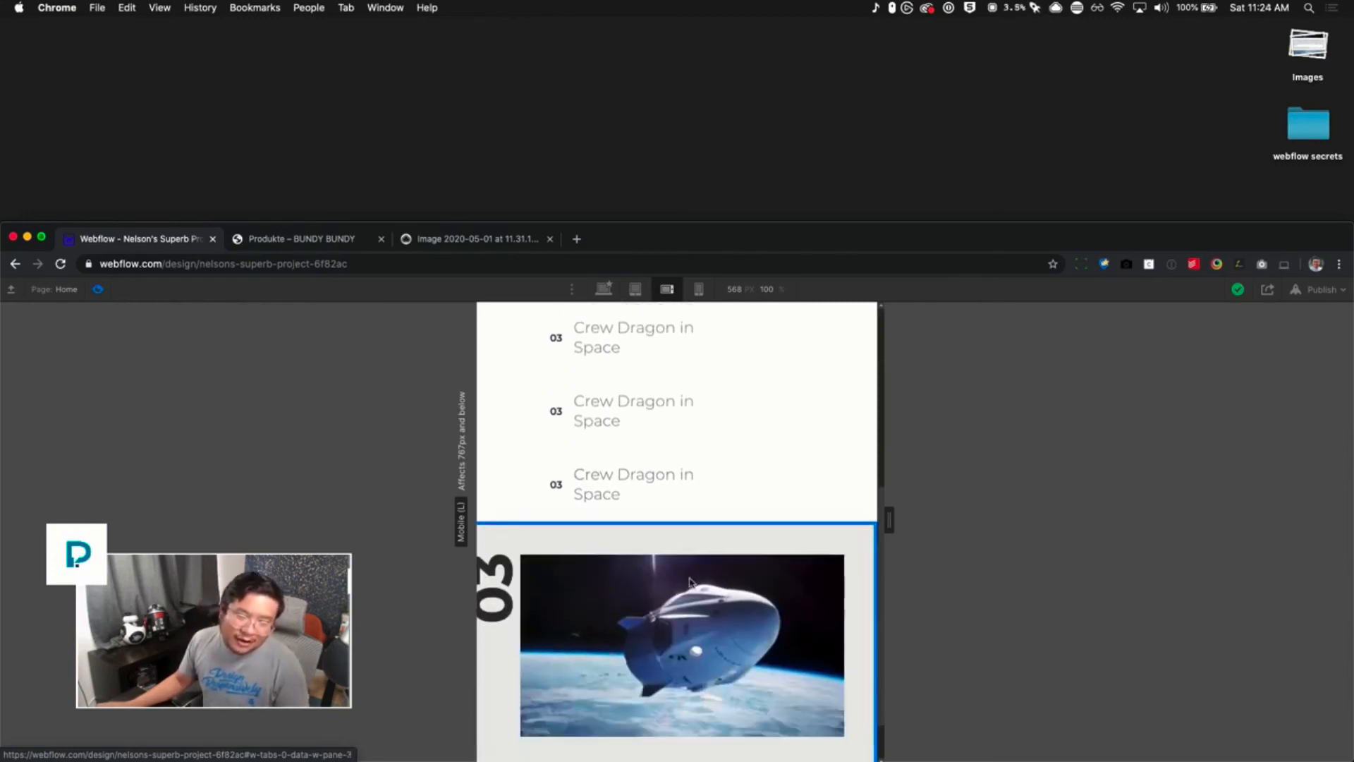
{"action": "scroll", "coordinate": [638, 478], "scroll_direction": "up", "scroll_amount": 7}
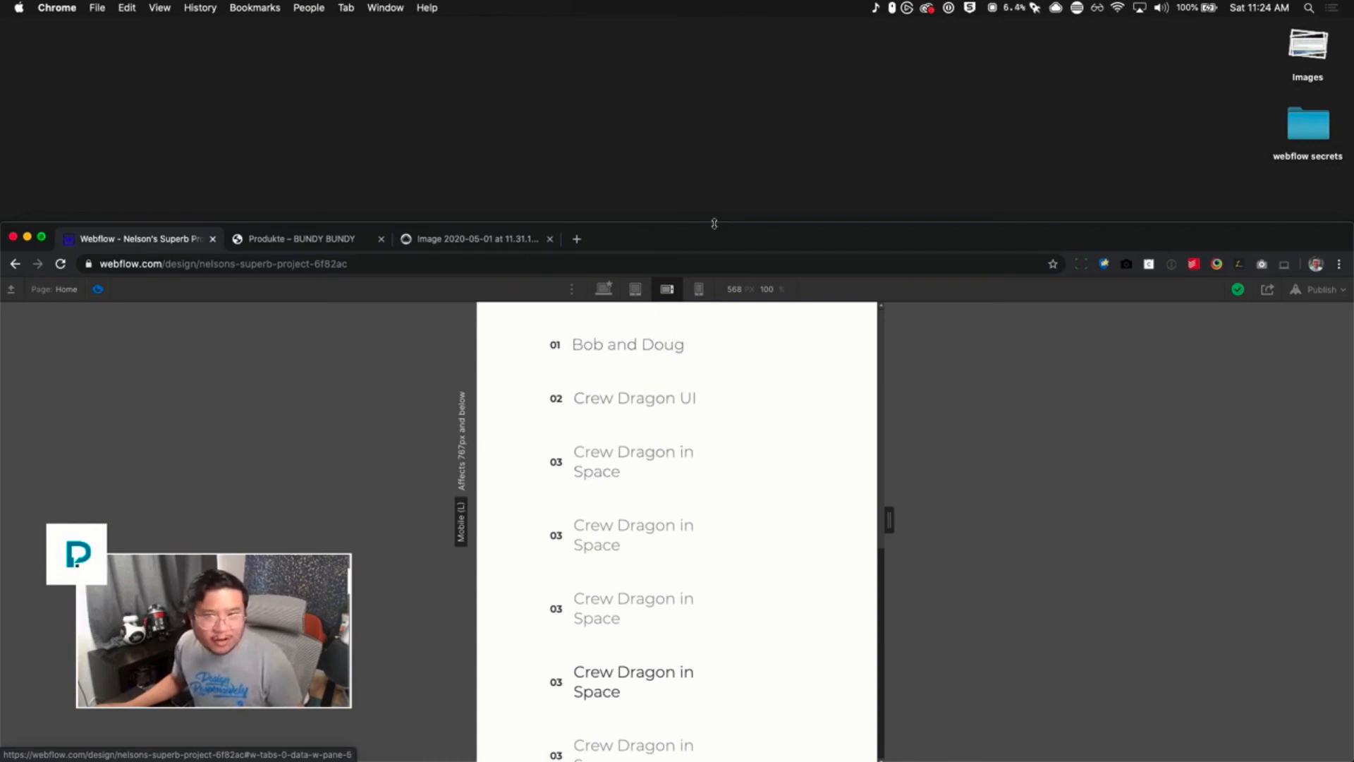
{"action": "left_click_drag", "start_coordinate": [715, 218], "coordinate": [769, 13]}
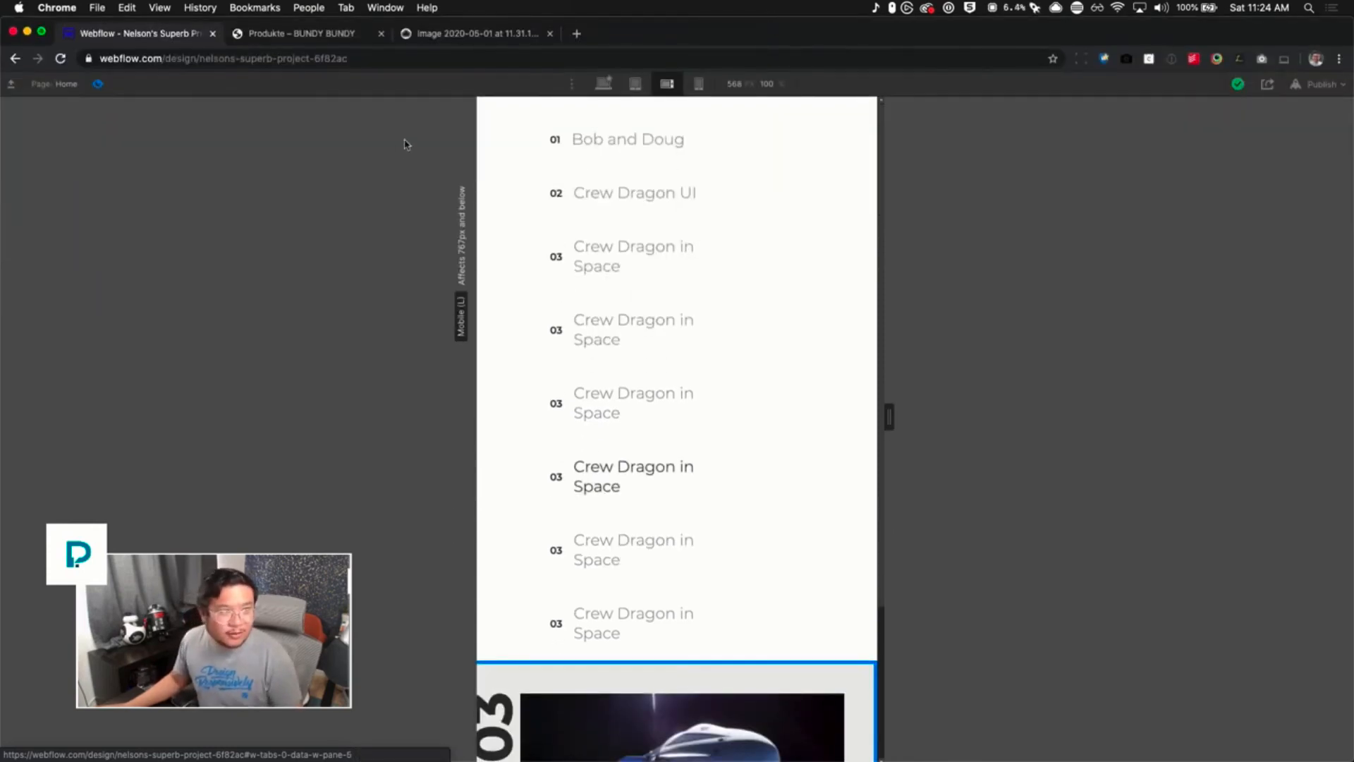
Check the long tab list in preview at the mobile portrait, mobile landscape, tablet and desktop breakpoints
{"action": "left_click", "coordinate": [698, 83]}
{"action": "left_click", "coordinate": [667, 84]}
{"action": "left_click", "coordinate": [634, 83]}
{"action": "left_click", "coordinate": [603, 83]}
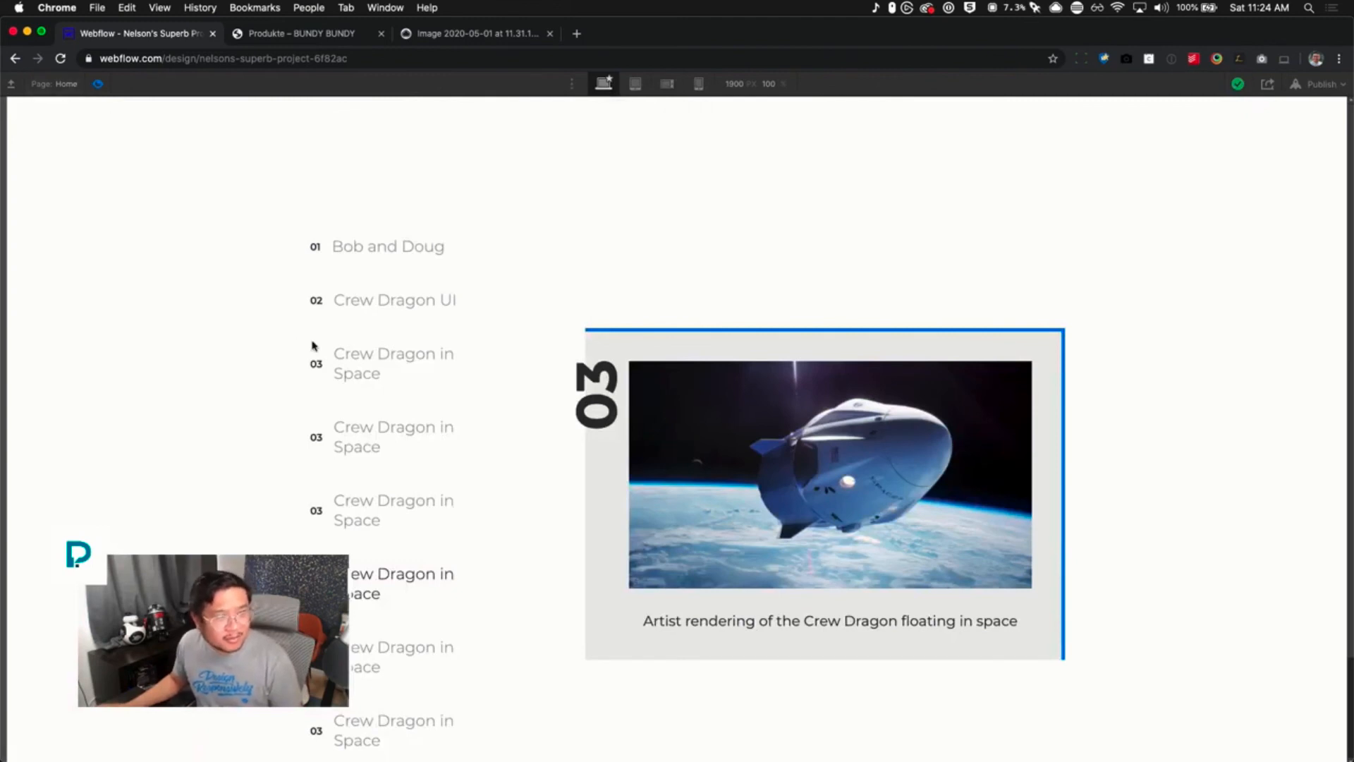
Leave preview and delete the five duplicated tab links, keeping the original three
{"action": "key", "text": "super+shift+p"}
{"action": "left_click", "coordinate": [84, 244]}
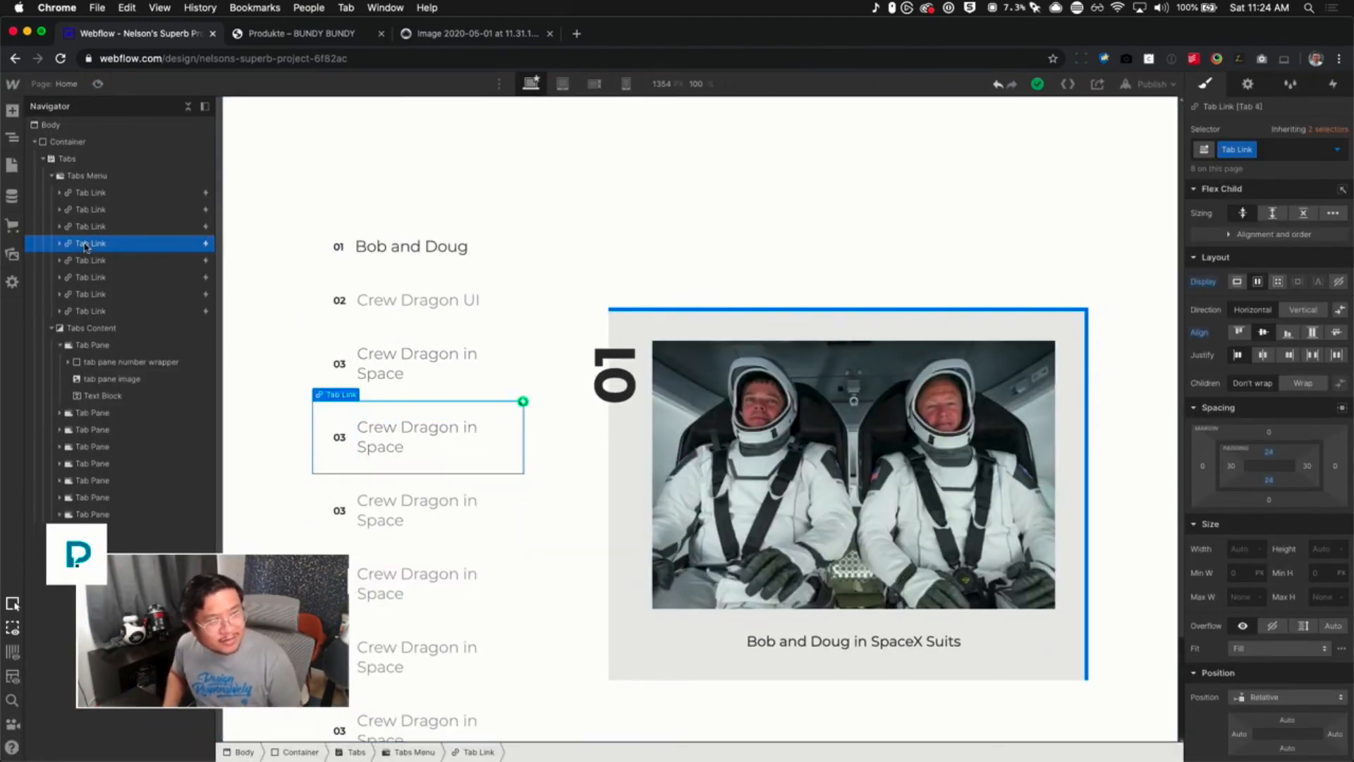
{"action": "key", "text": "Delete"}
{"action": "key", "text": "Delete"}
{"action": "key", "text": "Delete"}
{"action": "key", "text": "Delete"}
{"action": "key", "text": "Delete"}
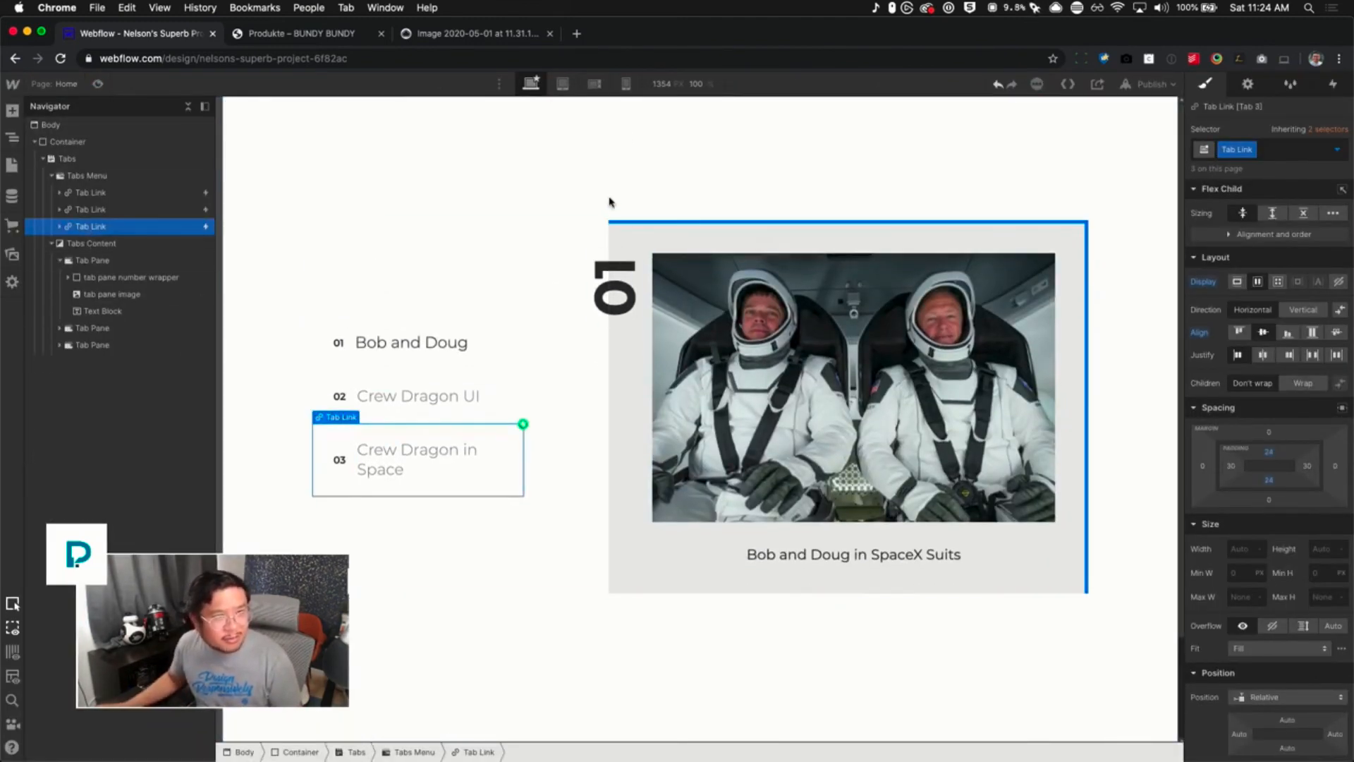
At the mobile landscape breakpoint, give the Tabs Content 42 px of left and right padding
{"action": "left_click", "coordinate": [562, 83]}
{"action": "left_click", "coordinate": [594, 83]}
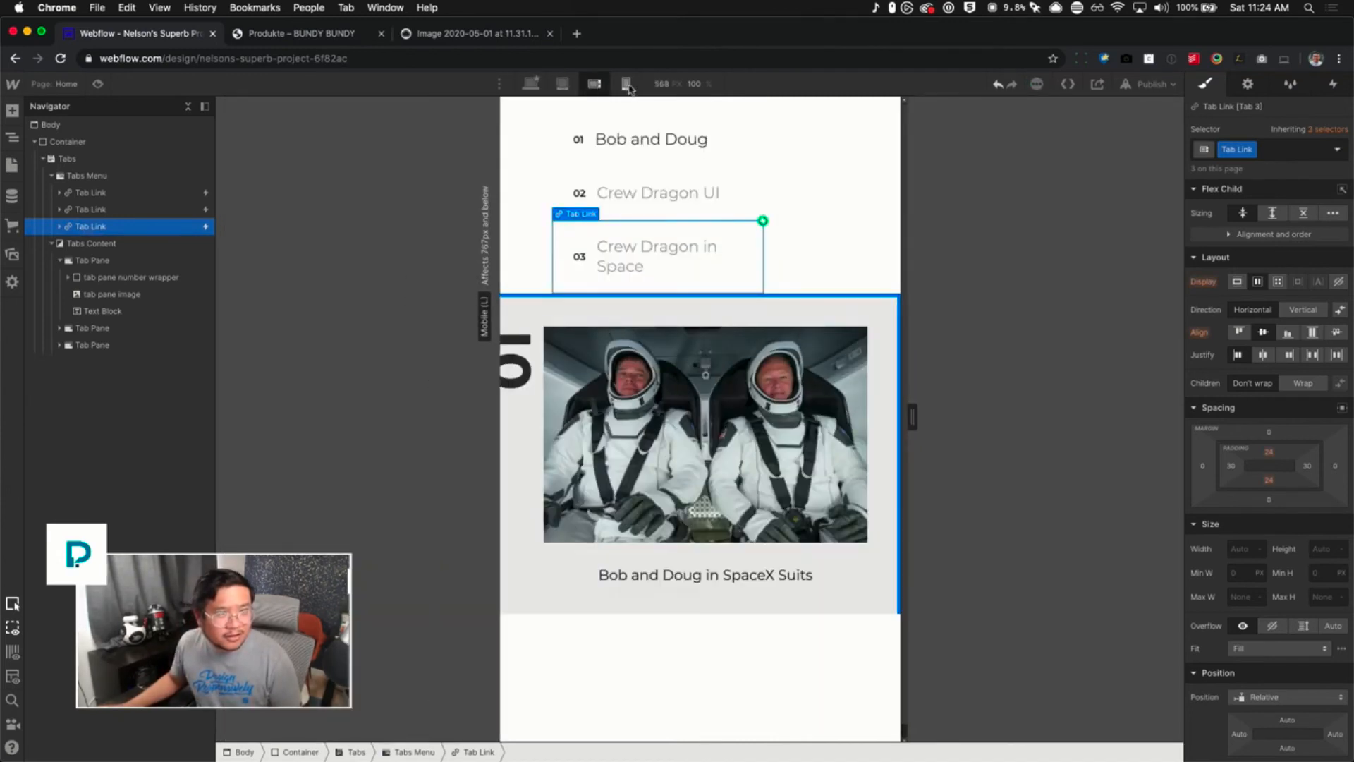
{"action": "left_click", "coordinate": [740, 151]}
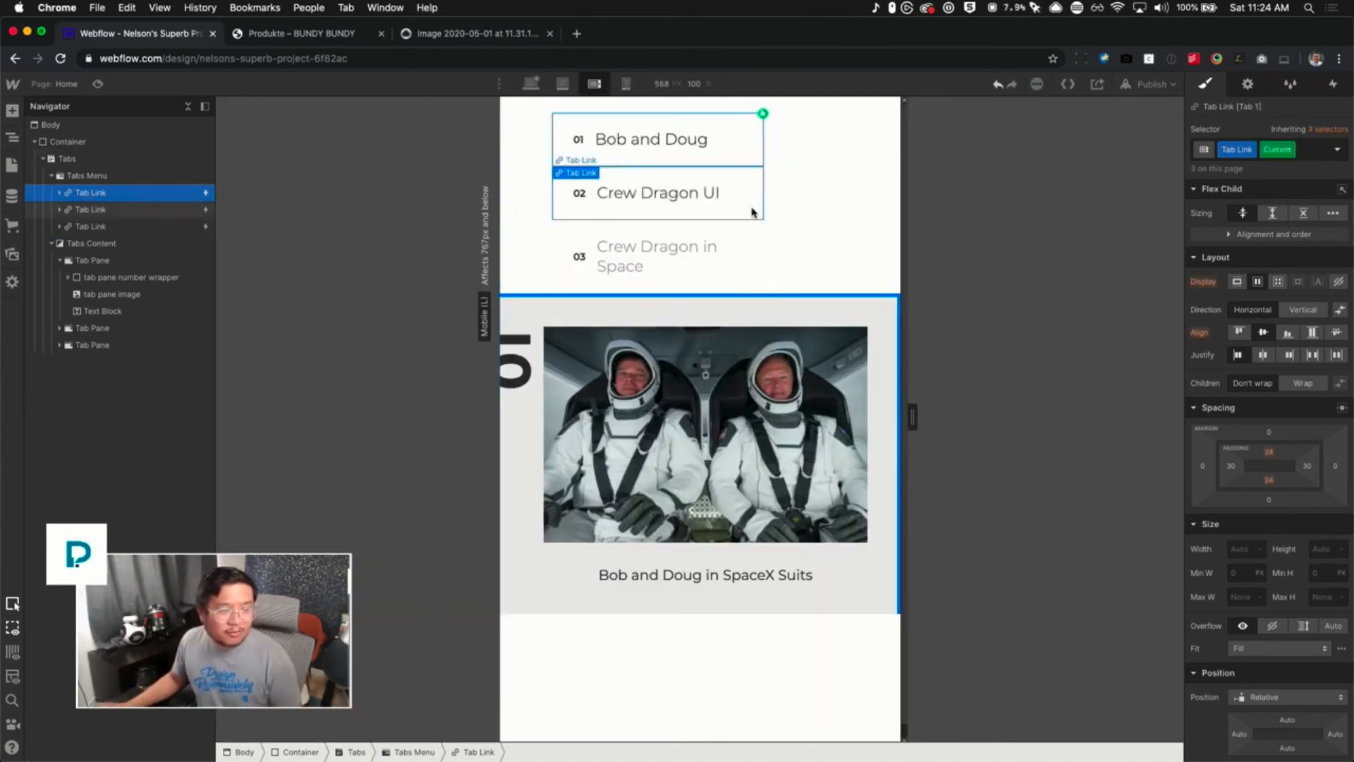
{"action": "left_click", "coordinate": [101, 245]}
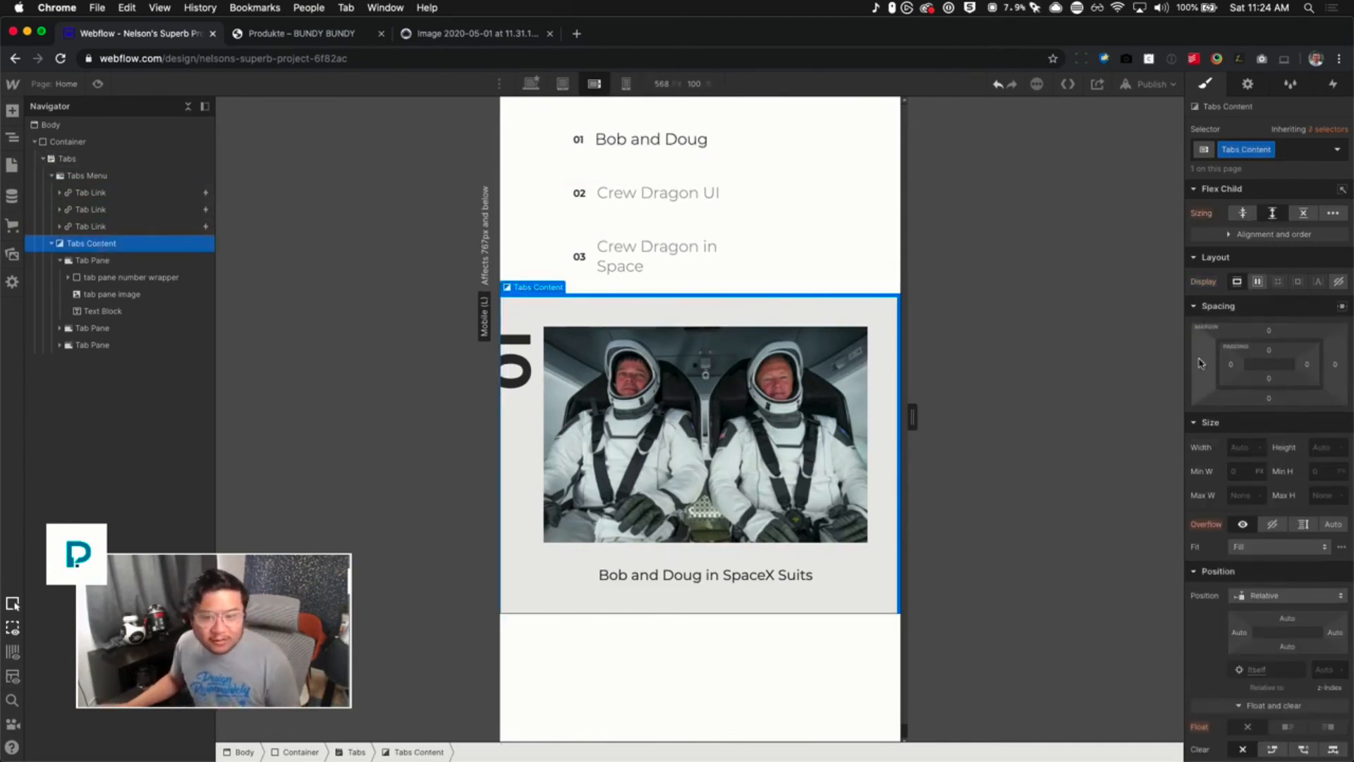
{"action": "left_click_drag", "start_coordinate": [1233, 364], "coordinate": [1262, 357]}
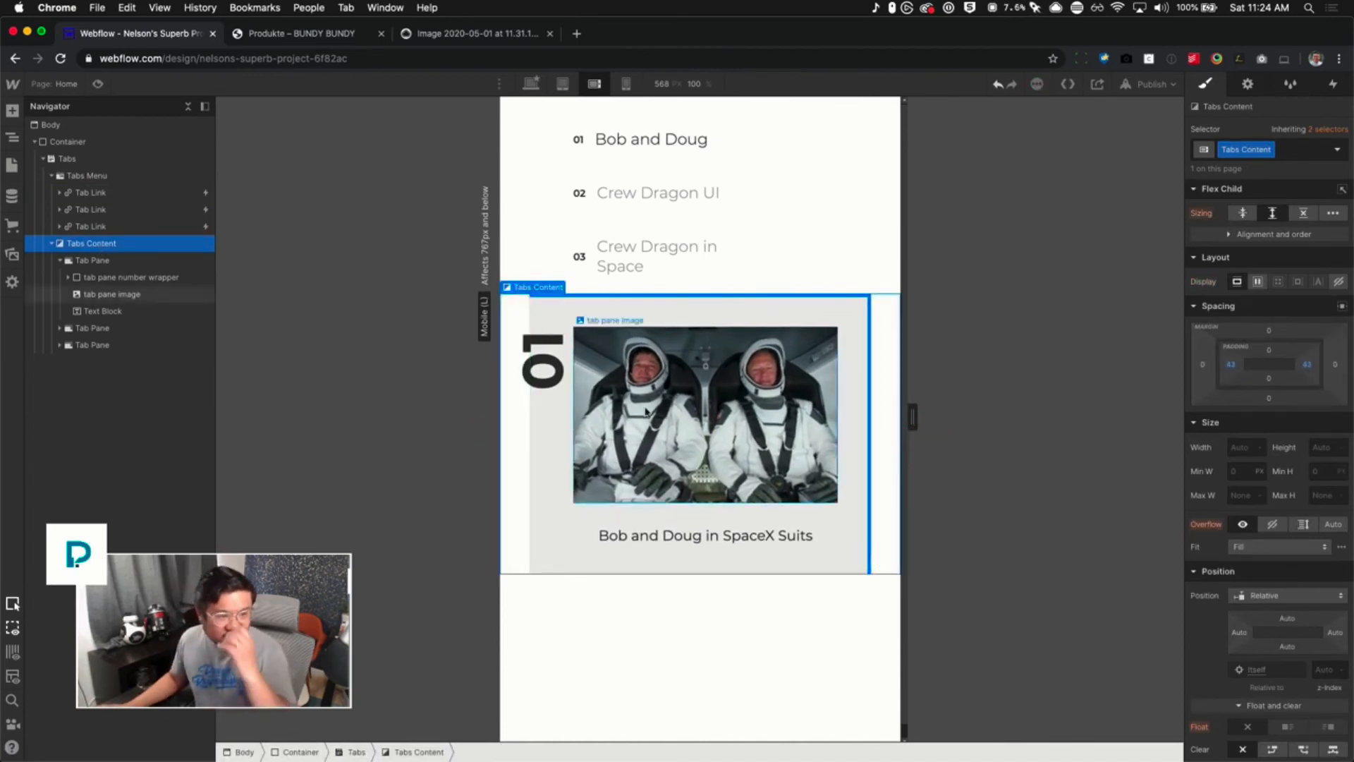
Set the Tabs Menu's width to Auto and its right margin to 0 px
{"action": "left_click", "coordinate": [757, 147]}
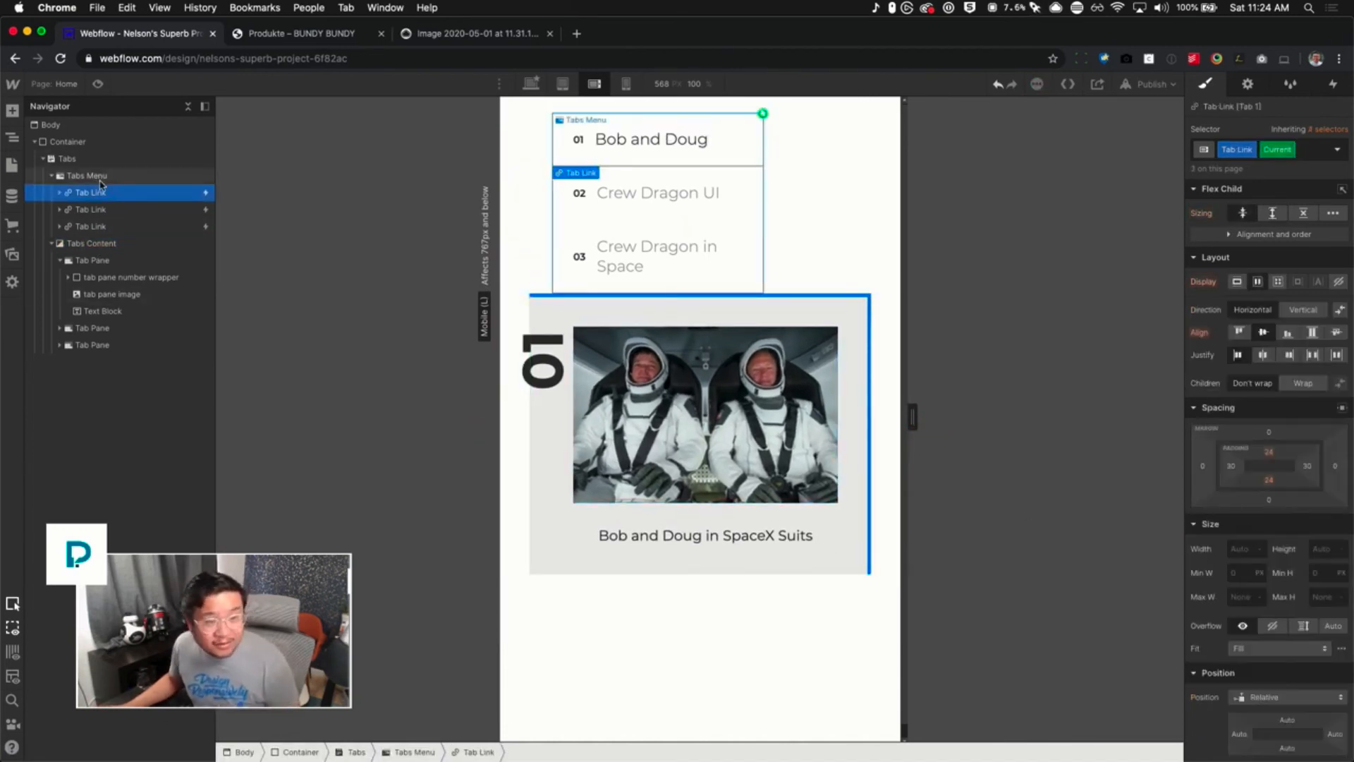
{"action": "left_click", "coordinate": [1260, 548]}
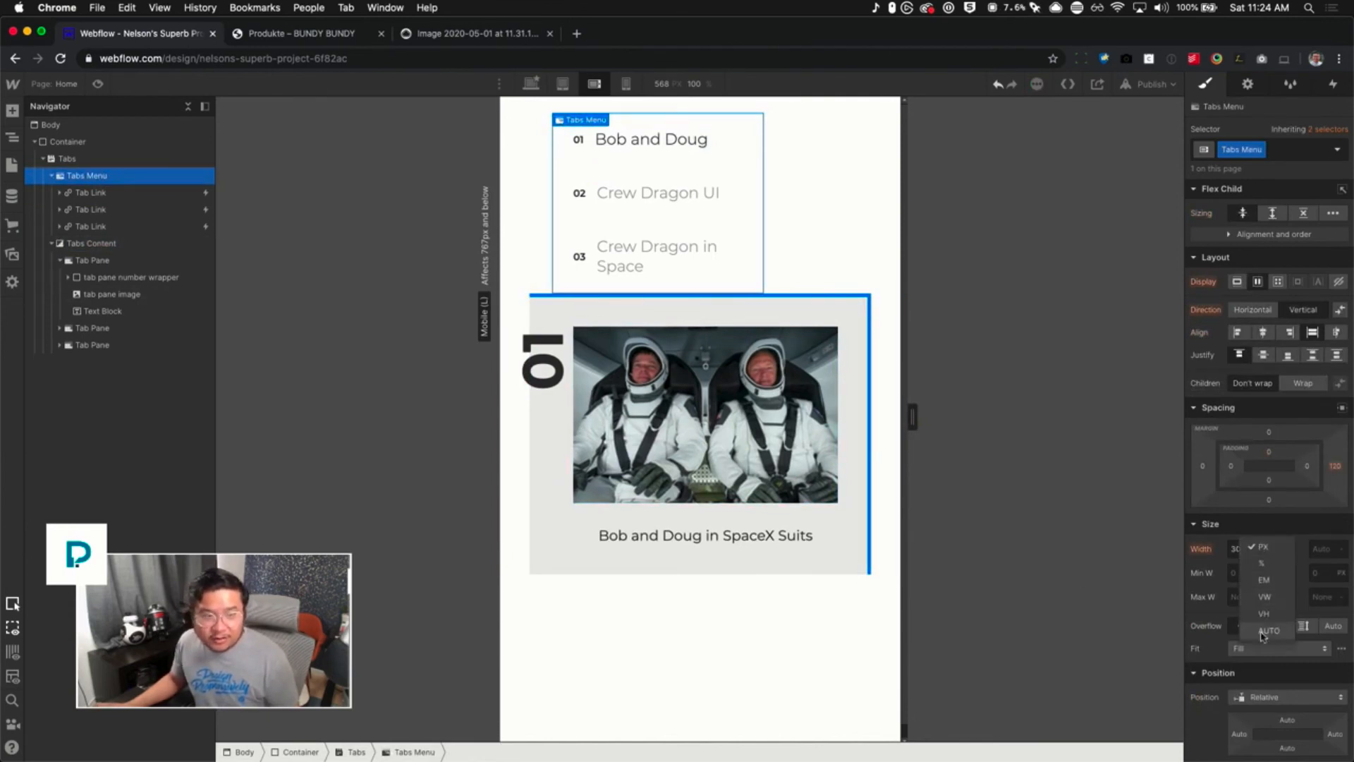
{"action": "left_click", "coordinate": [1268, 598]}
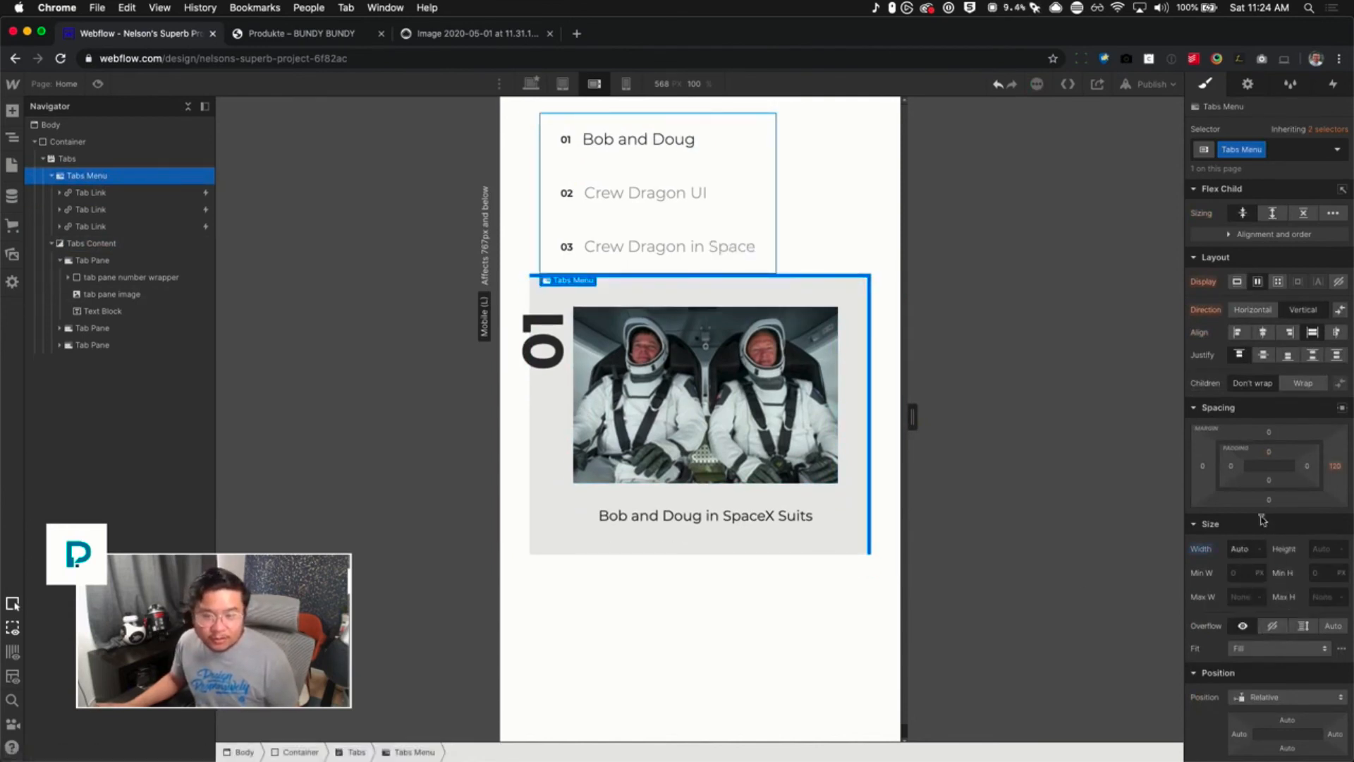
{"action": "left_click", "coordinate": [175, 192]}
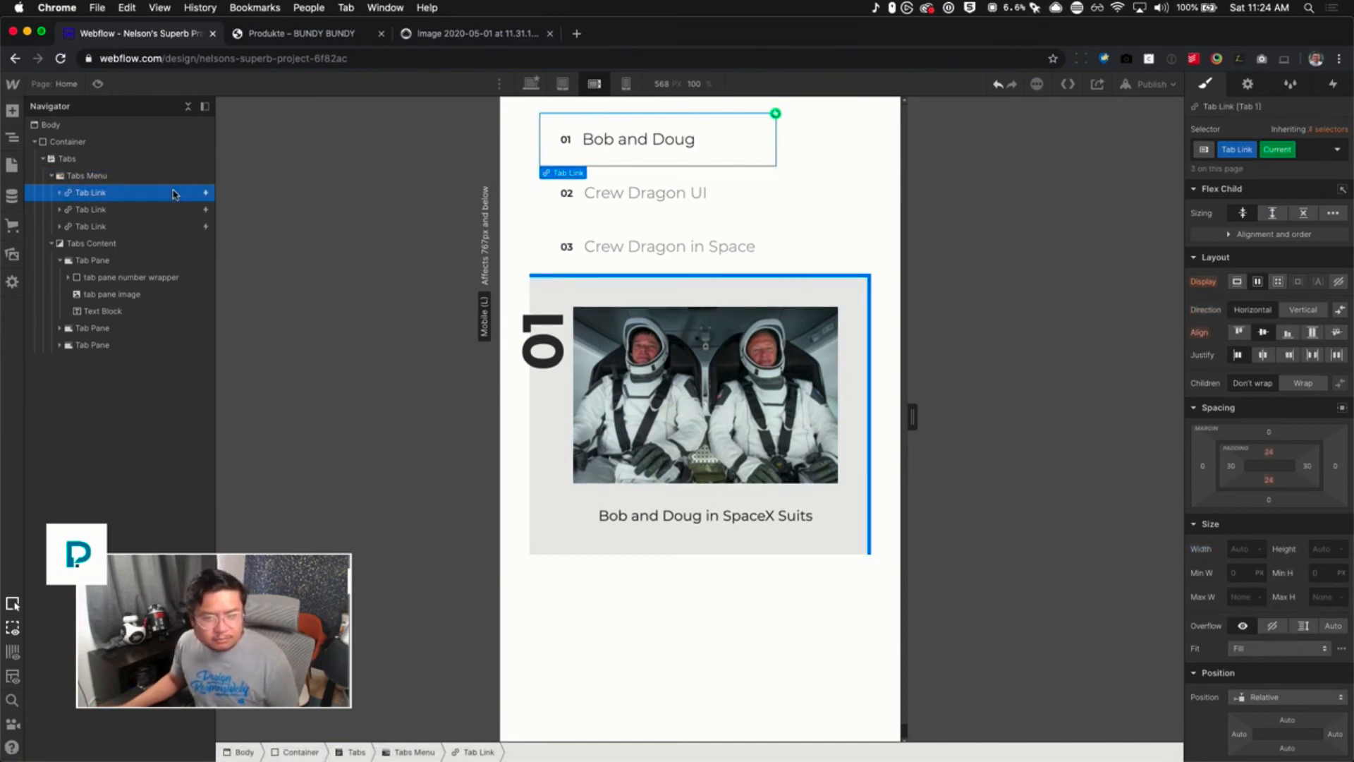
{"action": "left_click", "coordinate": [136, 176]}
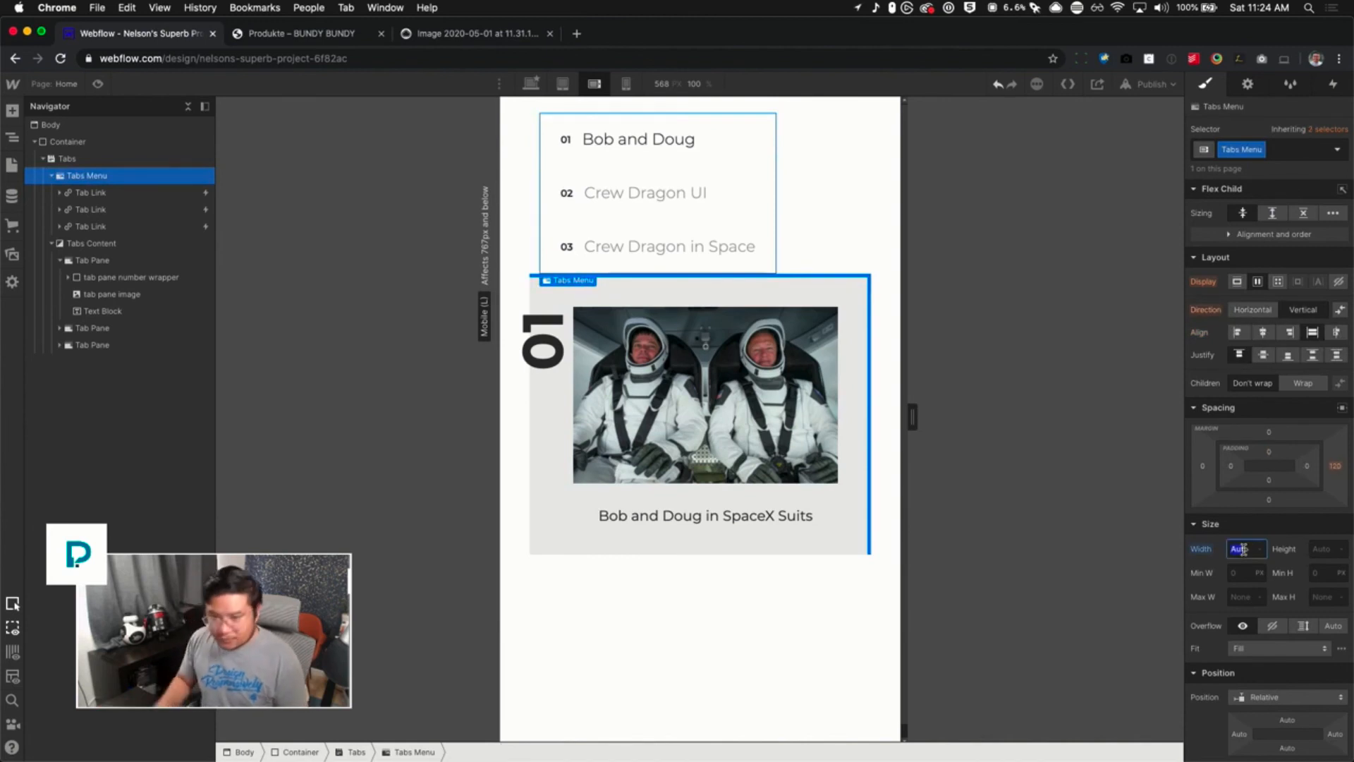
{"action": "left_click", "coordinate": [1335, 467]}
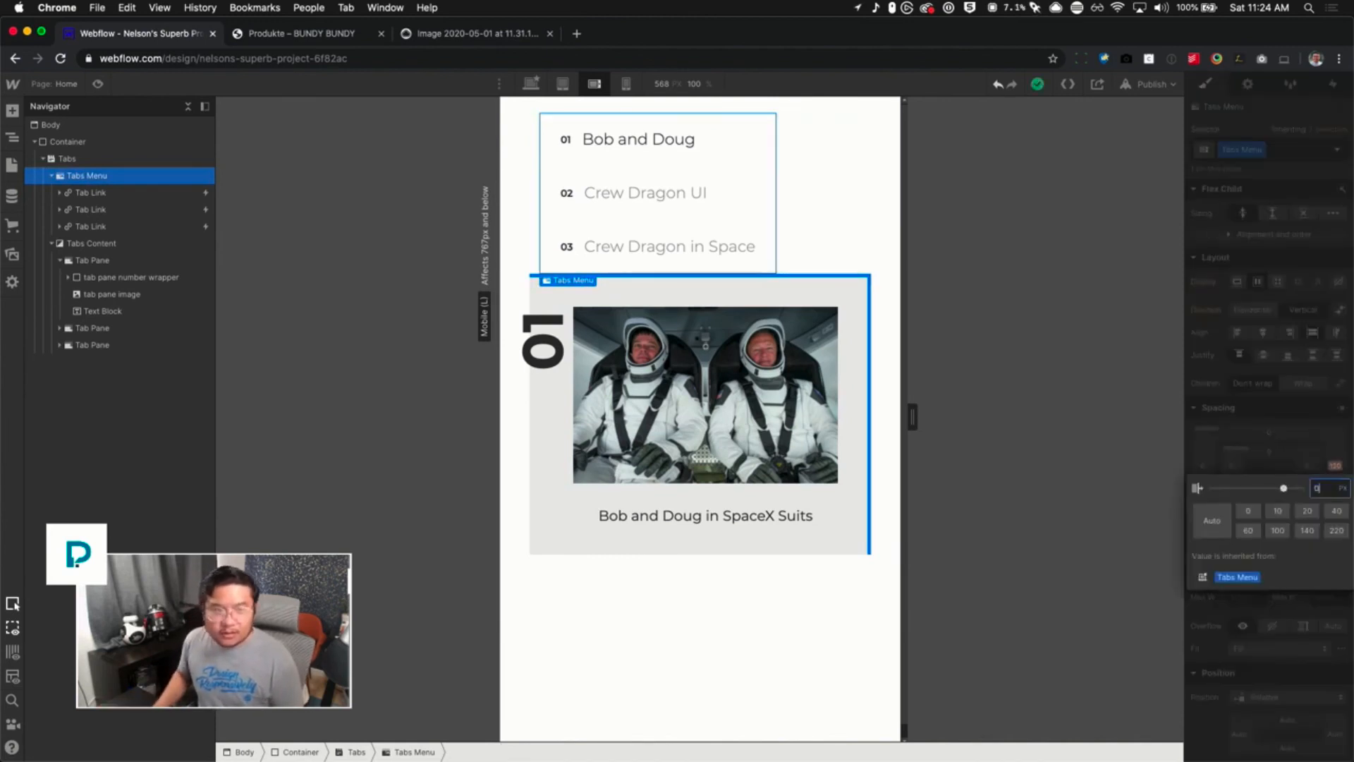
{"action": "key", "text": "Return"}
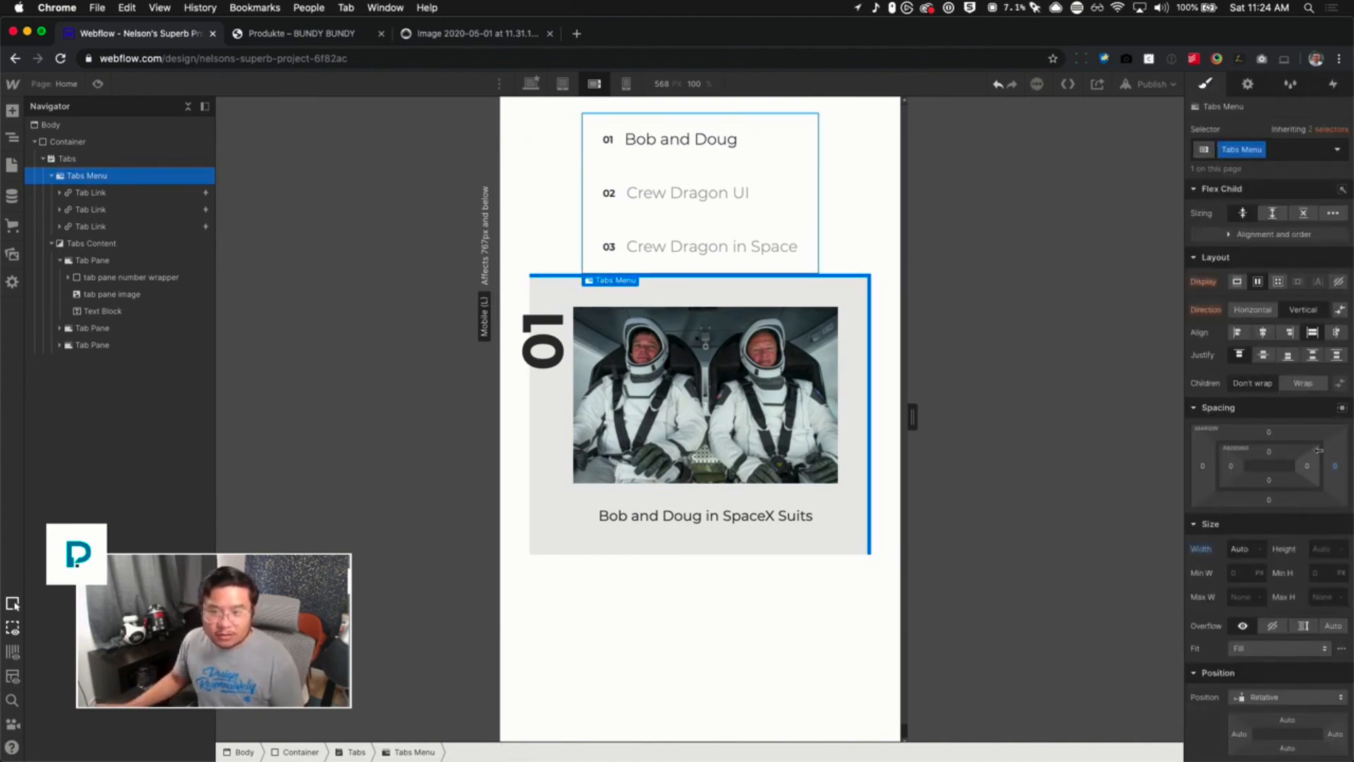
Set the Tabs Menu's width to 100% and its left and right padding to 42 px
{"action": "type", "text": "1"}
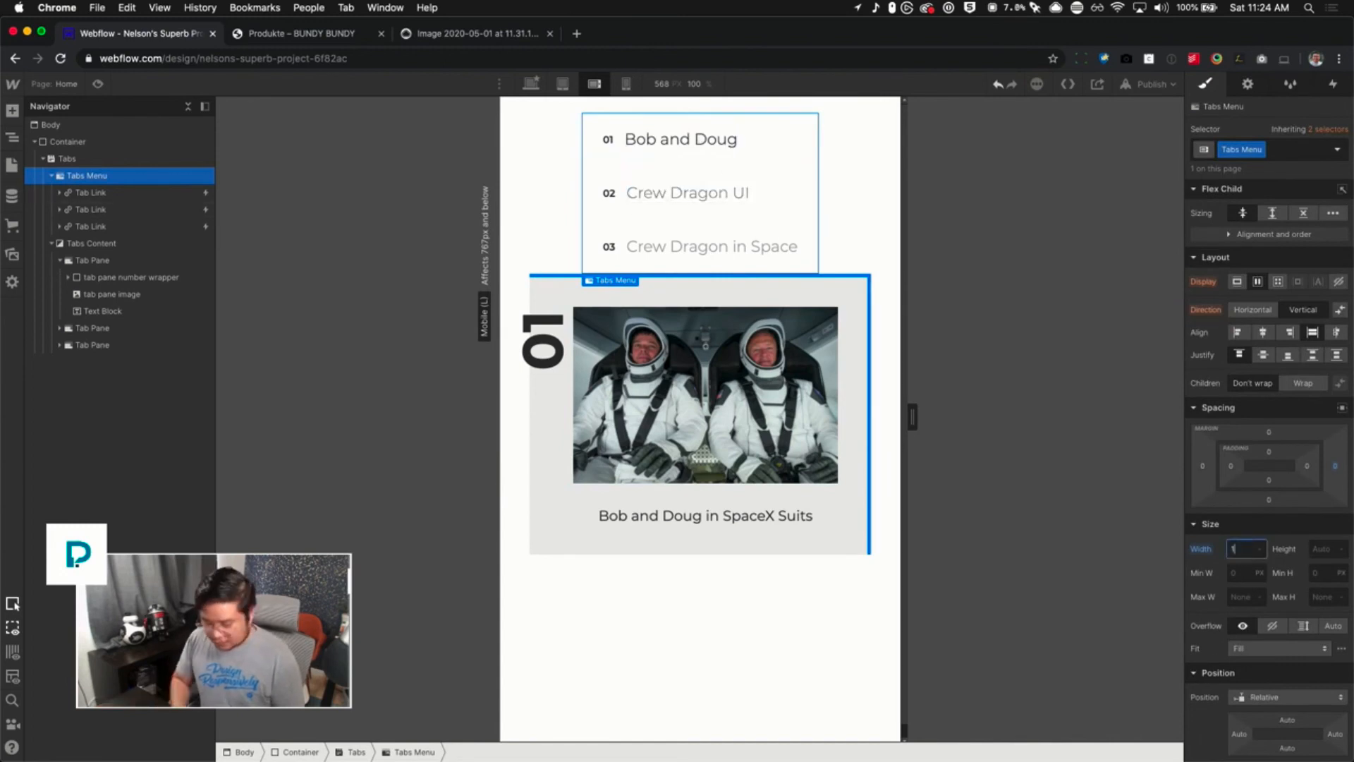
{"action": "type", "text": "00%"}
{"action": "key", "text": "Return"}
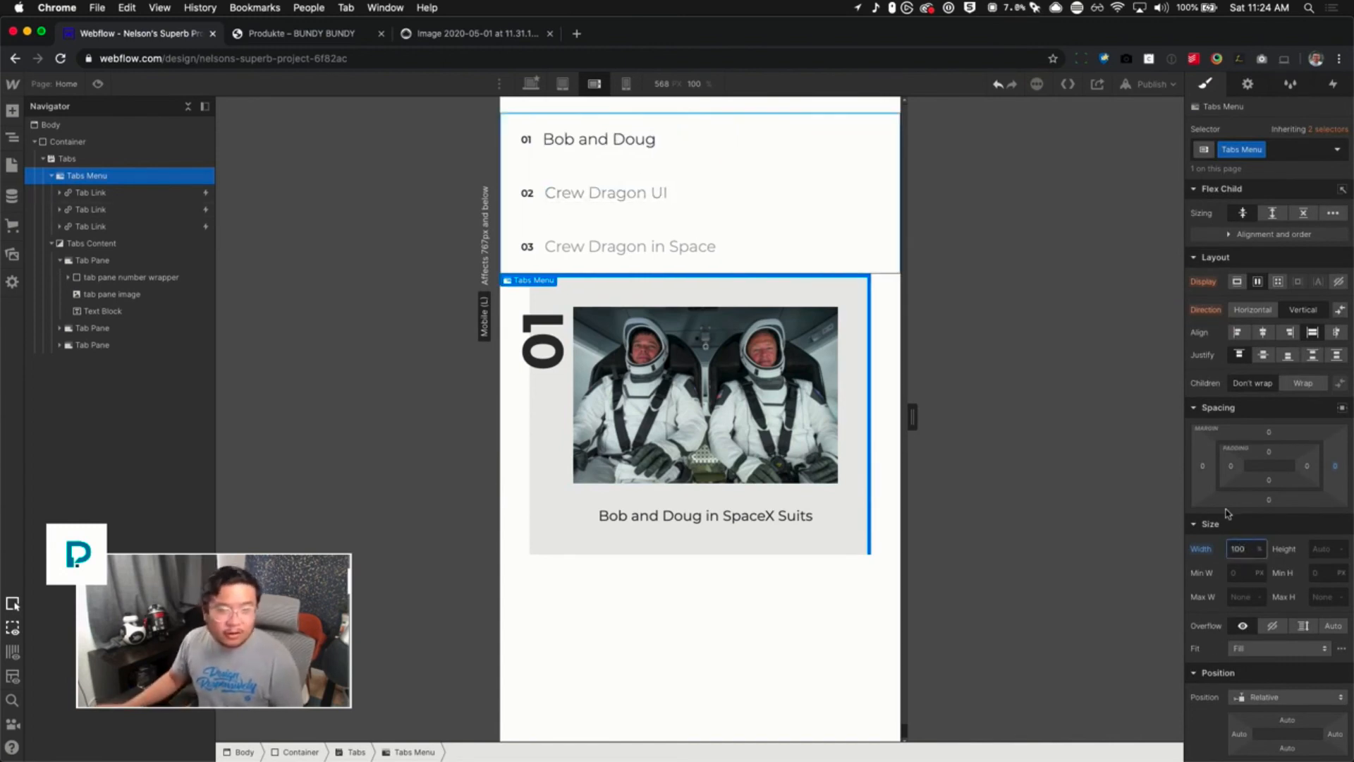
{"action": "left_click_drag", "start_coordinate": [1231, 475], "coordinate": [1258, 466]}
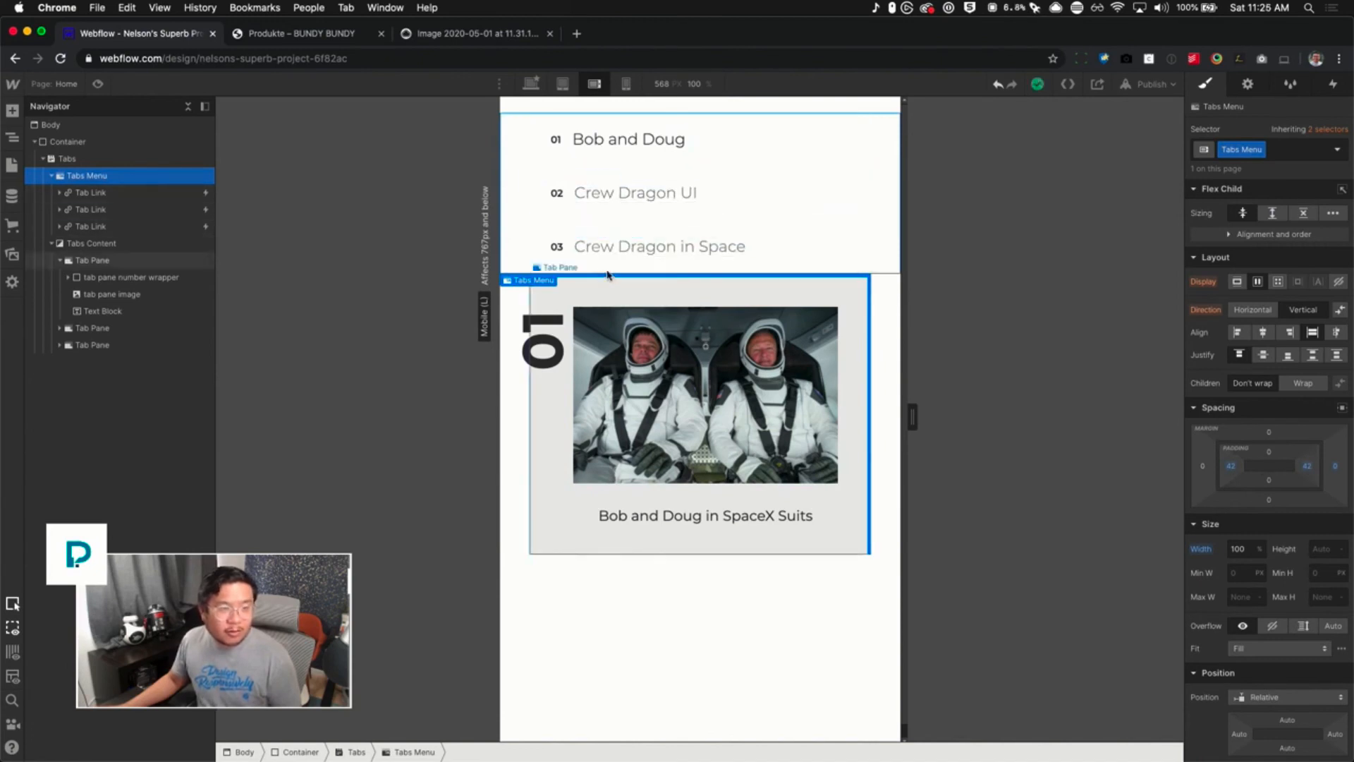
Hide the Tabs Menu's overflow, try collapsing it with a height of 0 px, and clear the height value
{"action": "left_click", "coordinate": [782, 212]}
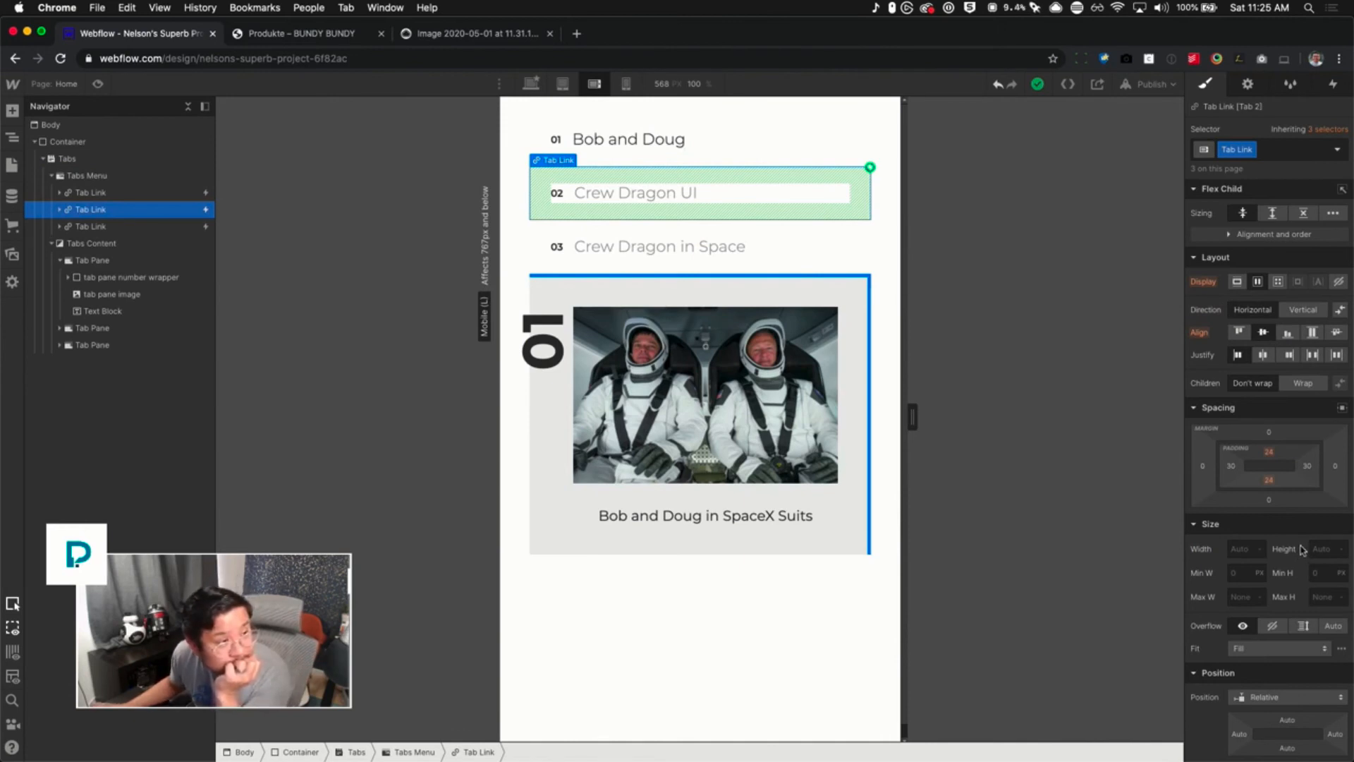
{"action": "left_click", "coordinate": [102, 178]}
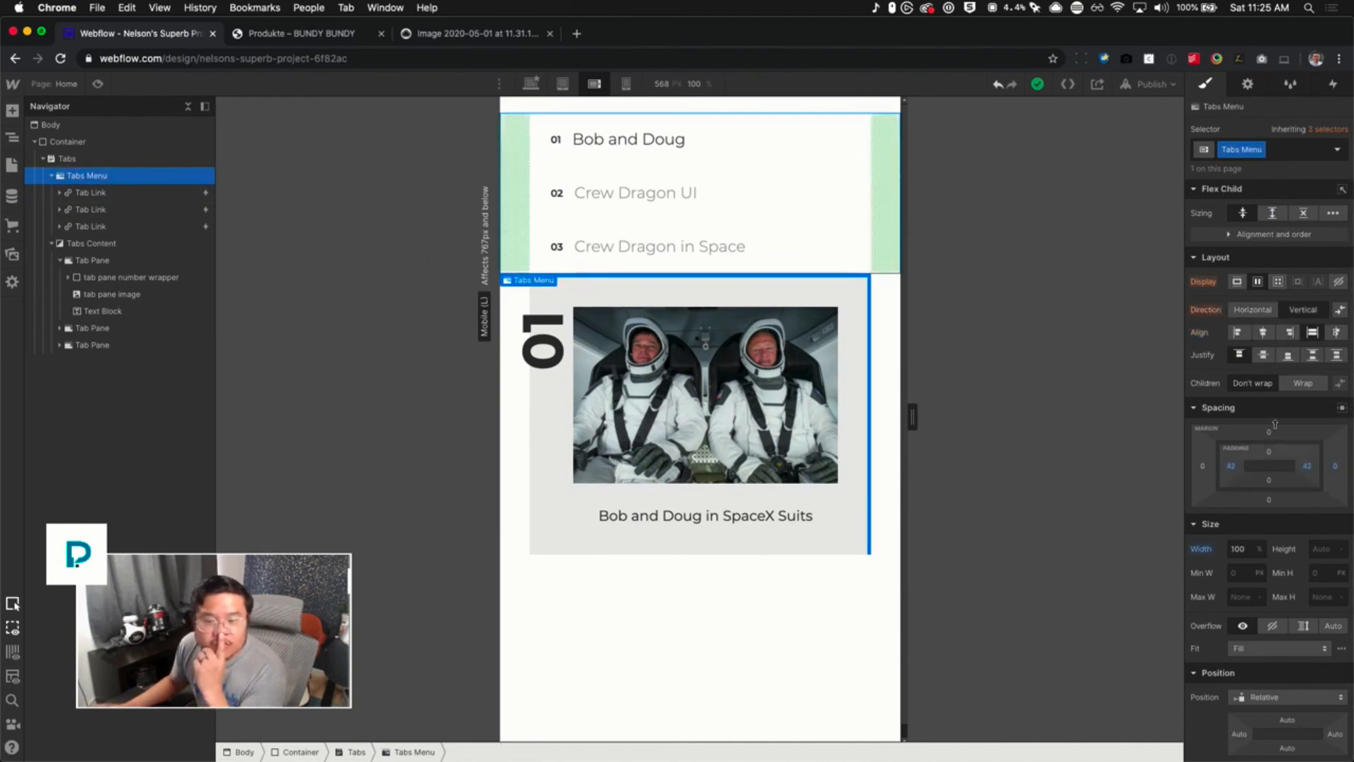
{"action": "left_click", "coordinate": [1272, 627]}
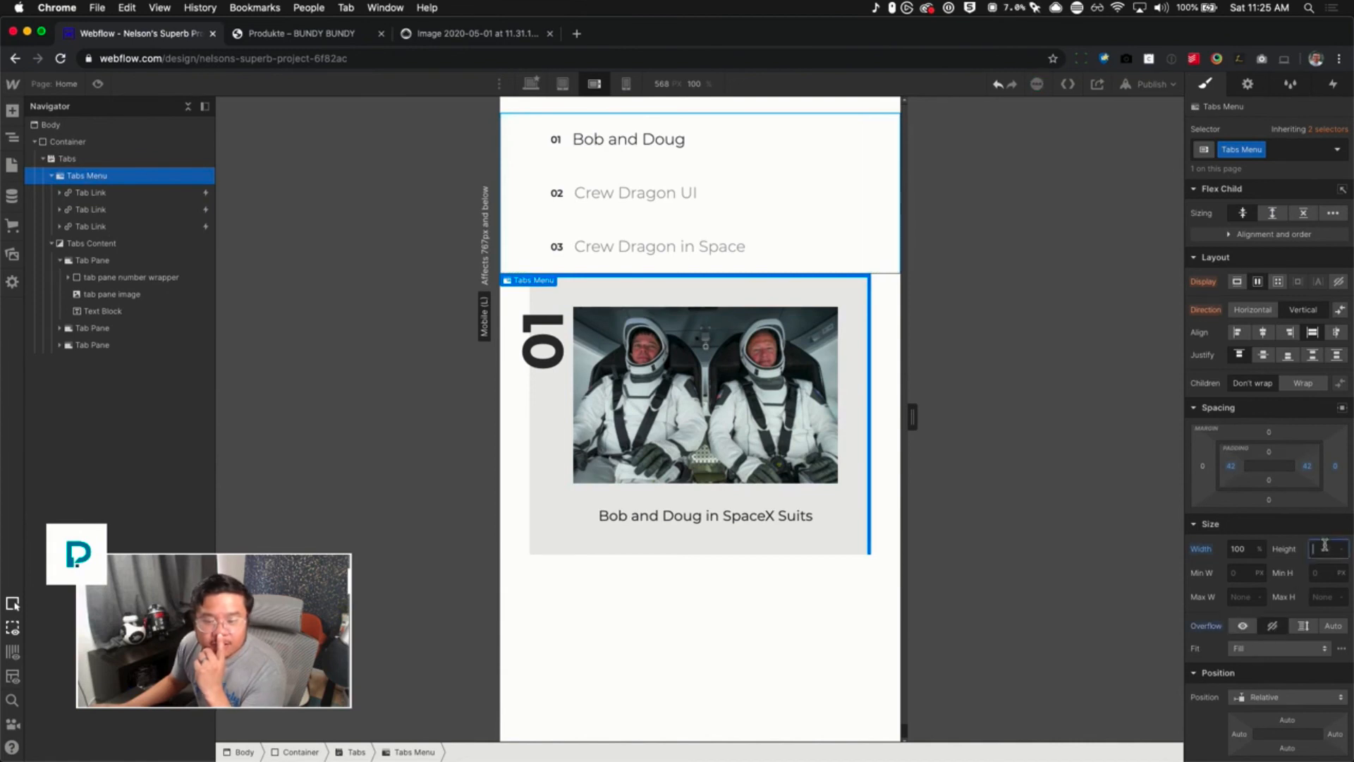
{"action": "type", "text": "0"}
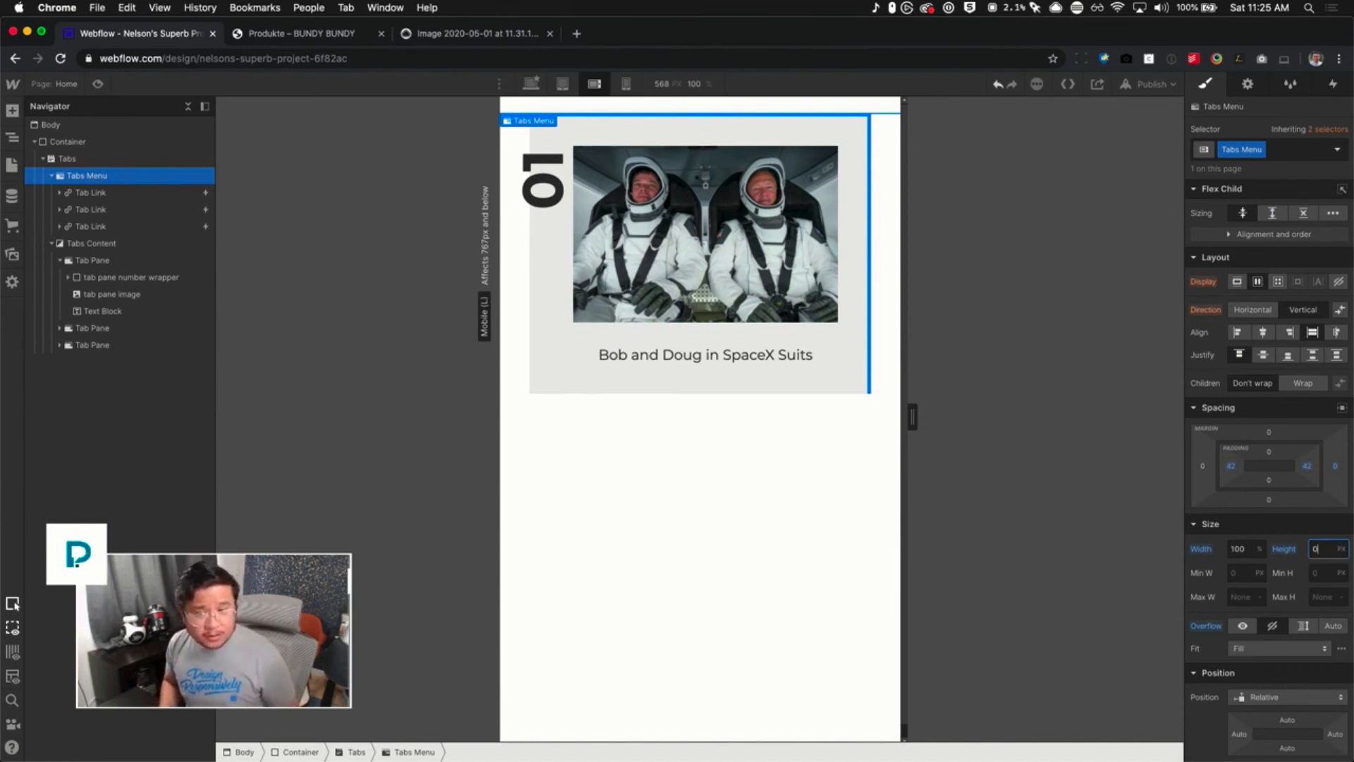
{"action": "key", "text": "BackSpace"}
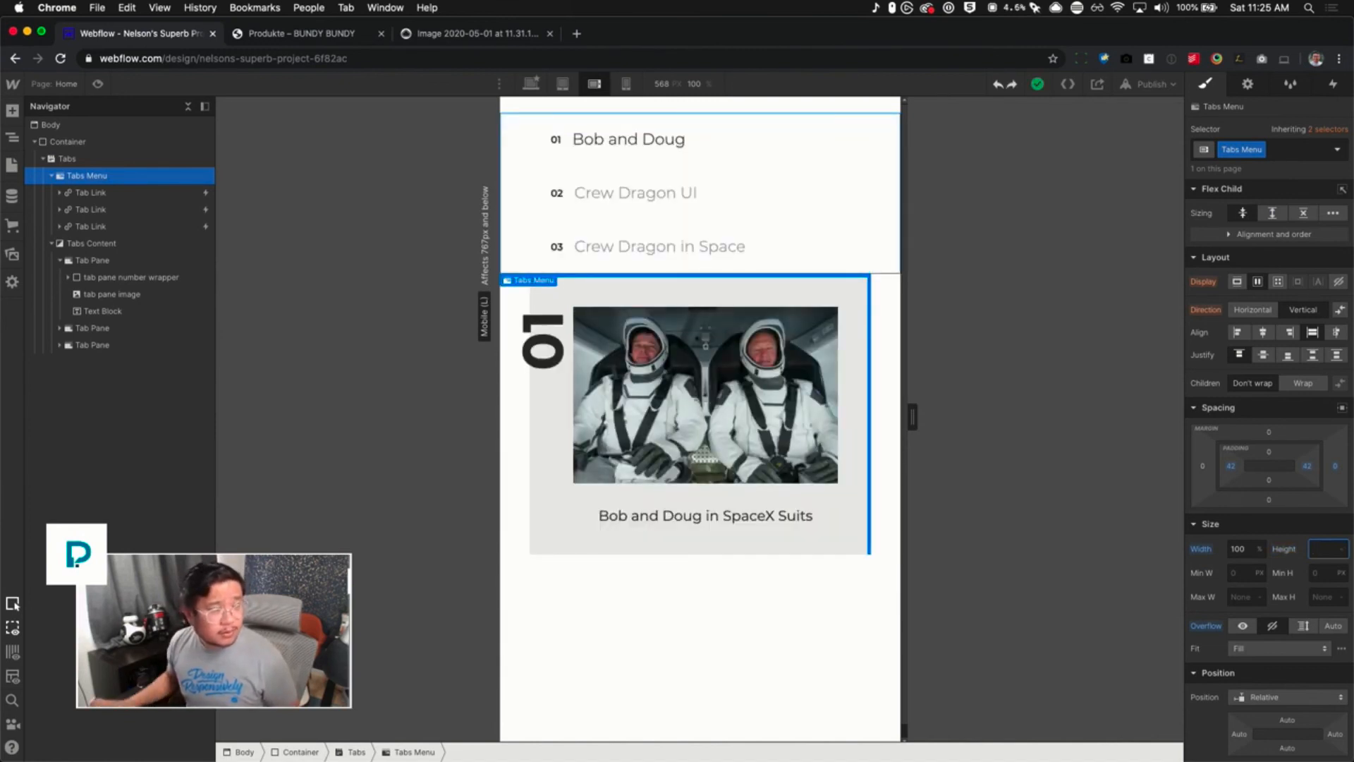
Add a Button element to the Container and move it above the Tabs element
{"action": "left_click", "coordinate": [70, 160]}
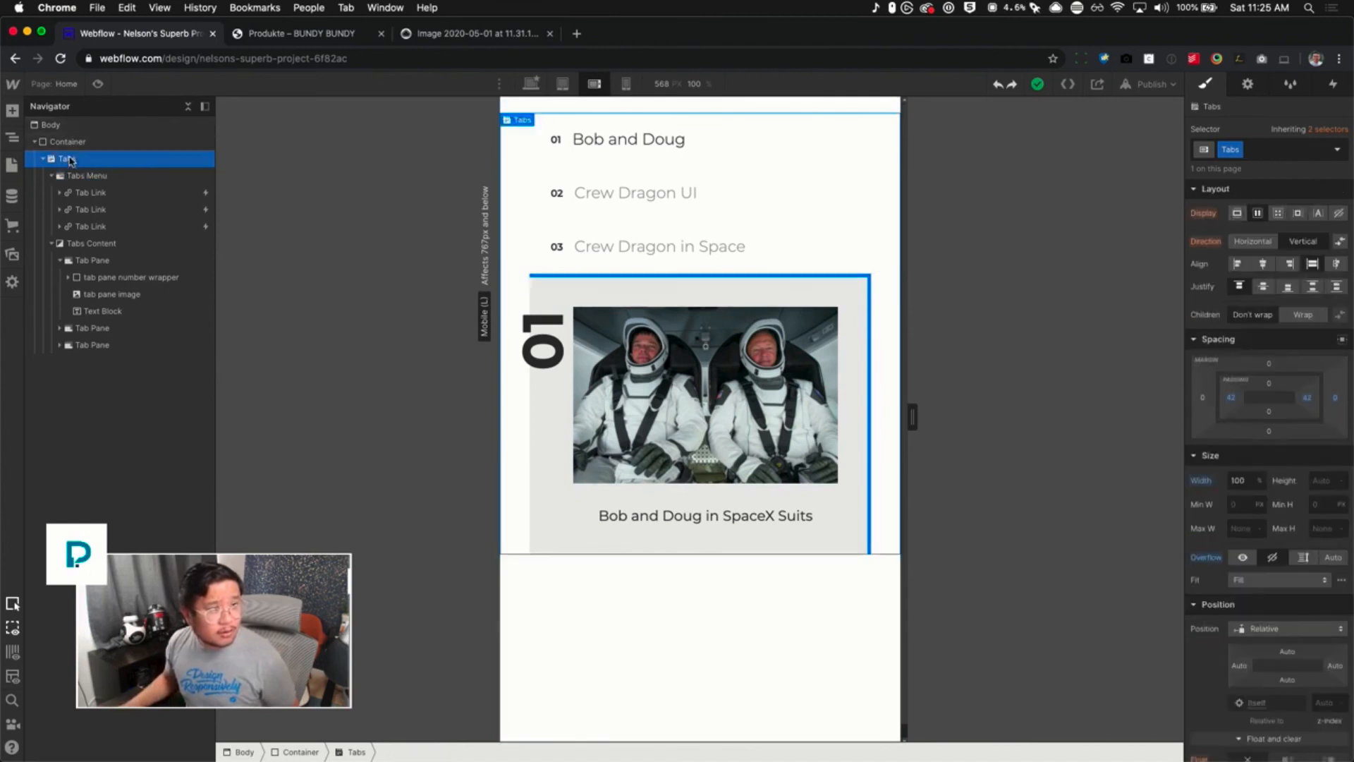
{"action": "key", "text": "super+e"}
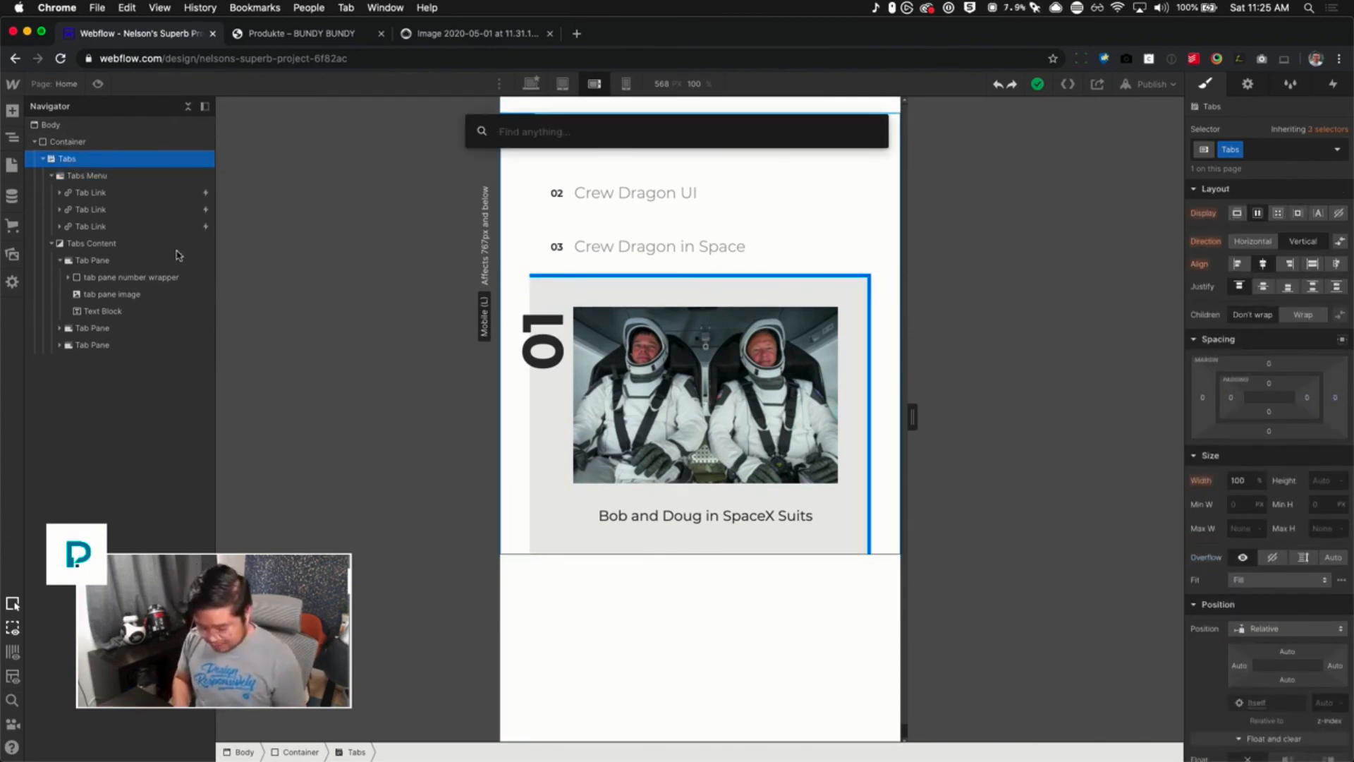
{"action": "type", "text": "button"}
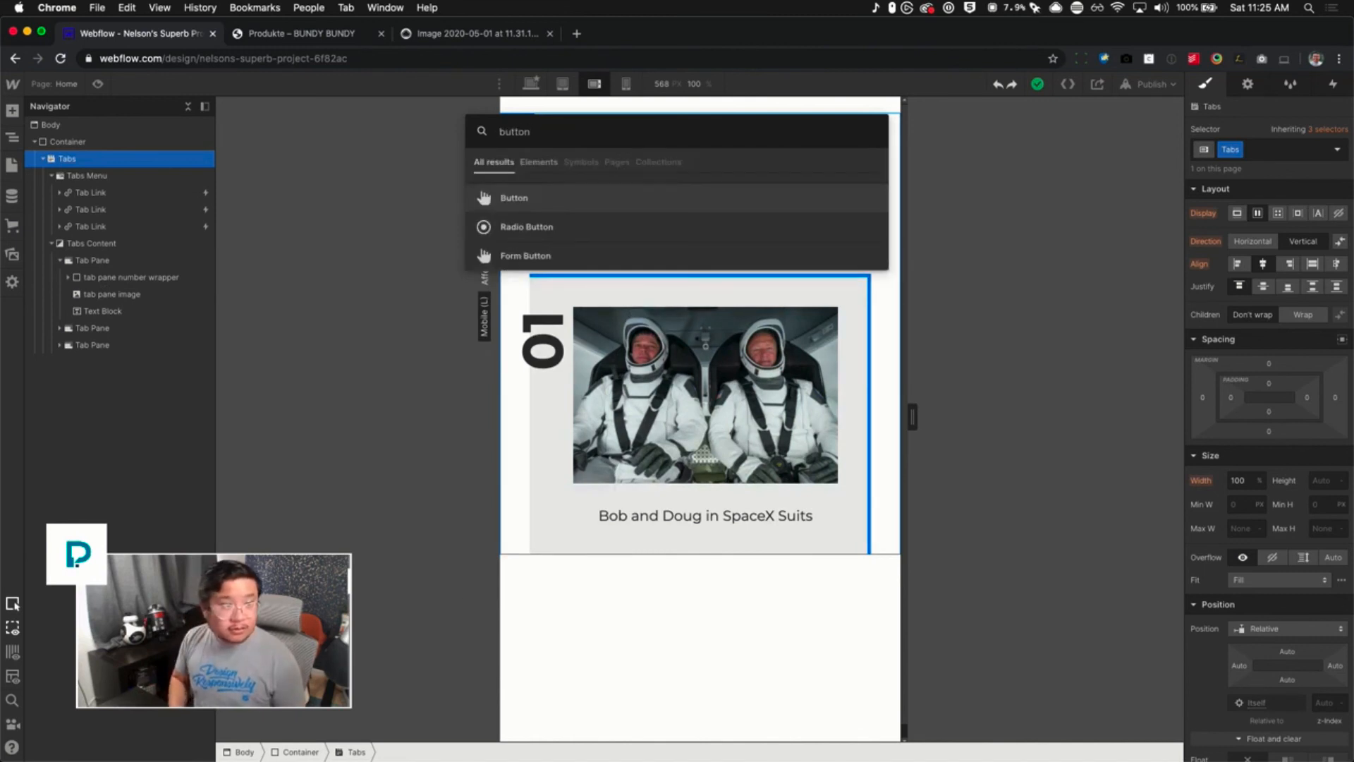
{"action": "key", "text": "Return"}
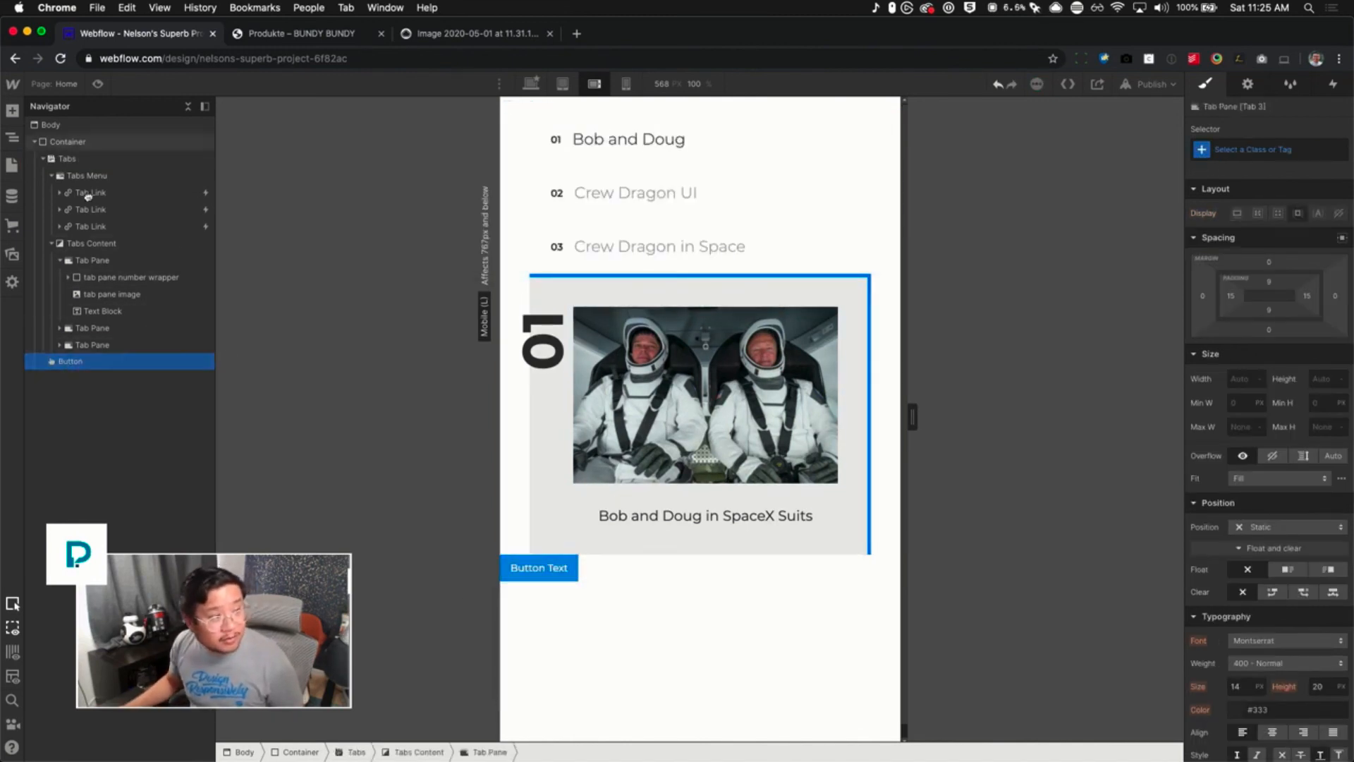
{"action": "left_click_drag", "start_coordinate": [87, 197], "coordinate": [123, 158]}
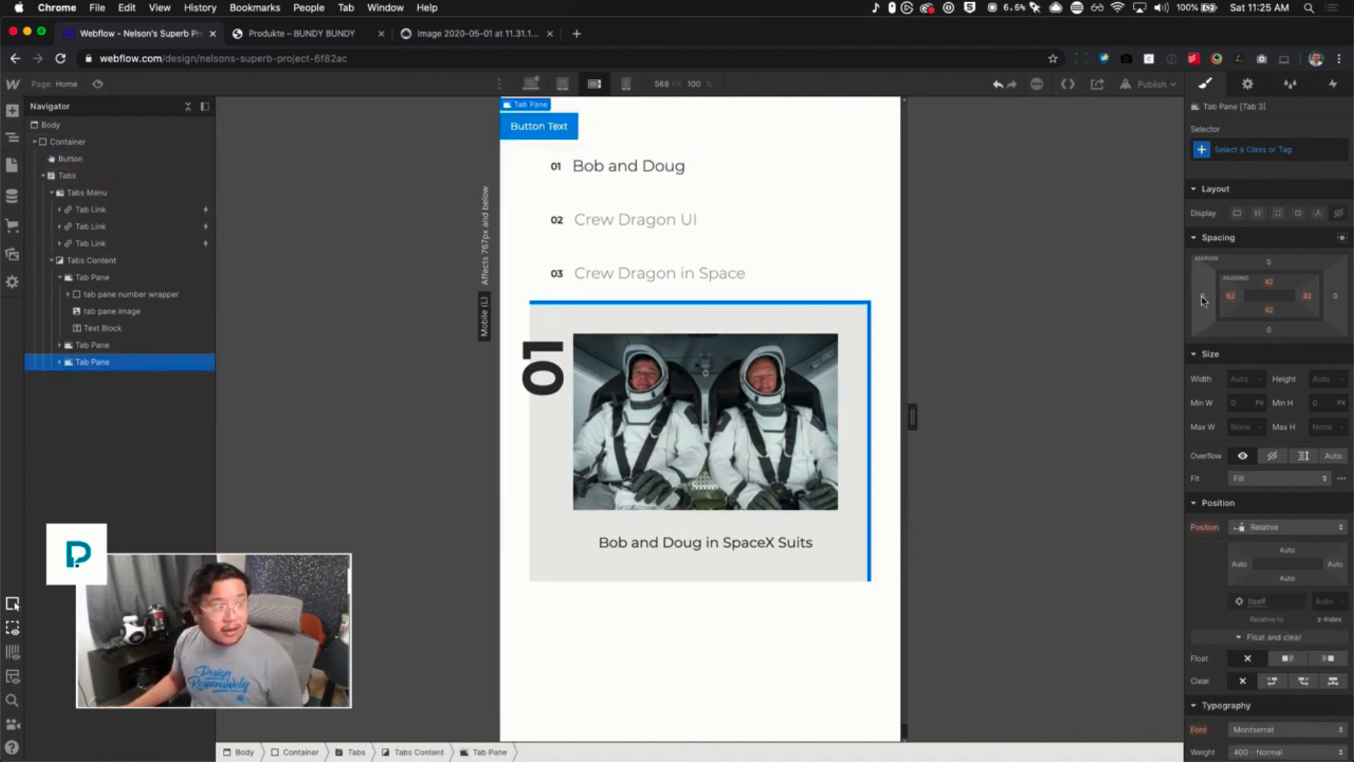
Wrap the button in a new Div Block above the tabs, with 42 px of left and right padding
{"action": "left_click", "coordinate": [129, 158]}
{"action": "key", "text": "super+e"}
{"action": "type", "text": "div"}
{"action": "key", "text": "Return"}
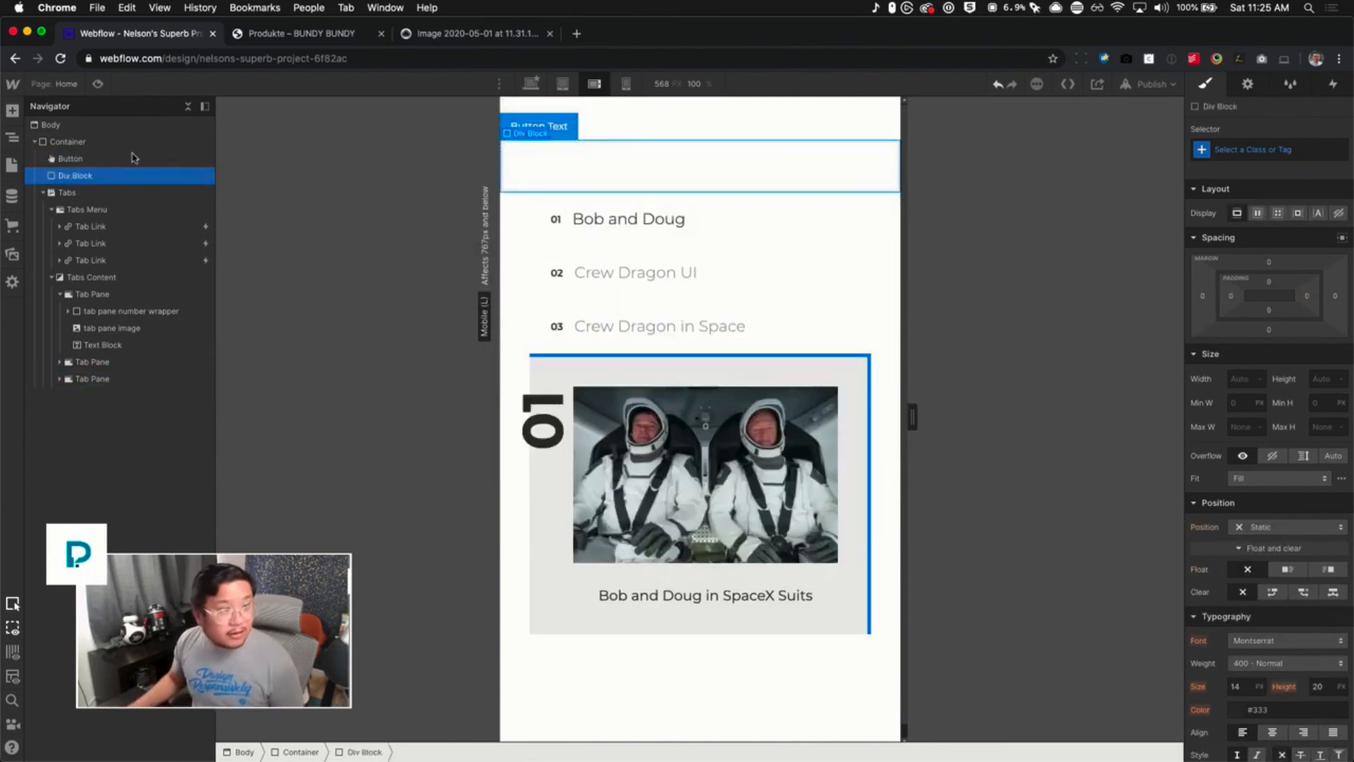
{"action": "mouse_move", "coordinate": [89, 178]}
{"action": "left_mouse_down"}
{"action": "mouse_move", "coordinate": [91, 154]}
{"action": "mouse_move", "coordinate": [80, 160]}
{"action": "left_mouse_up"}
{"action": "left_click", "coordinate": [79, 158]}
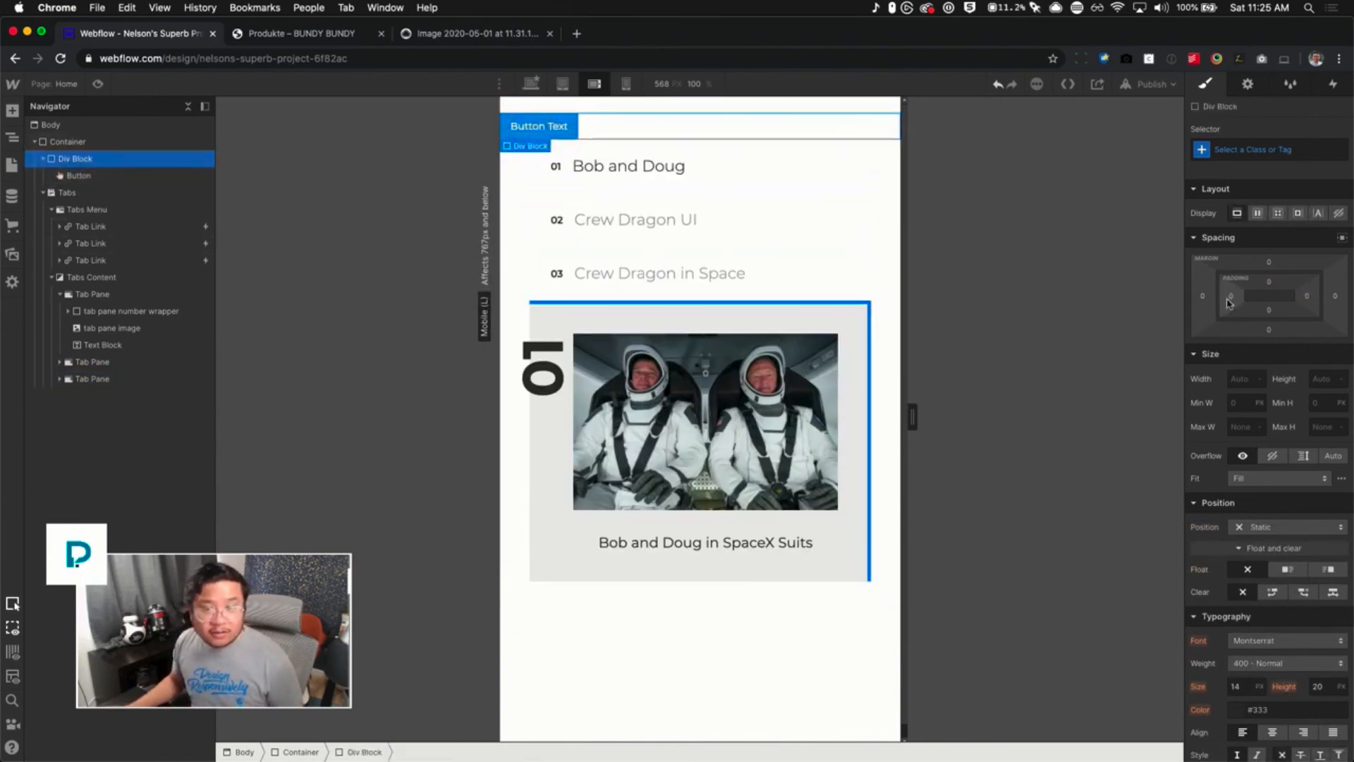
{"action": "left_click_drag", "start_coordinate": [1231, 302], "coordinate": [1258, 315]}
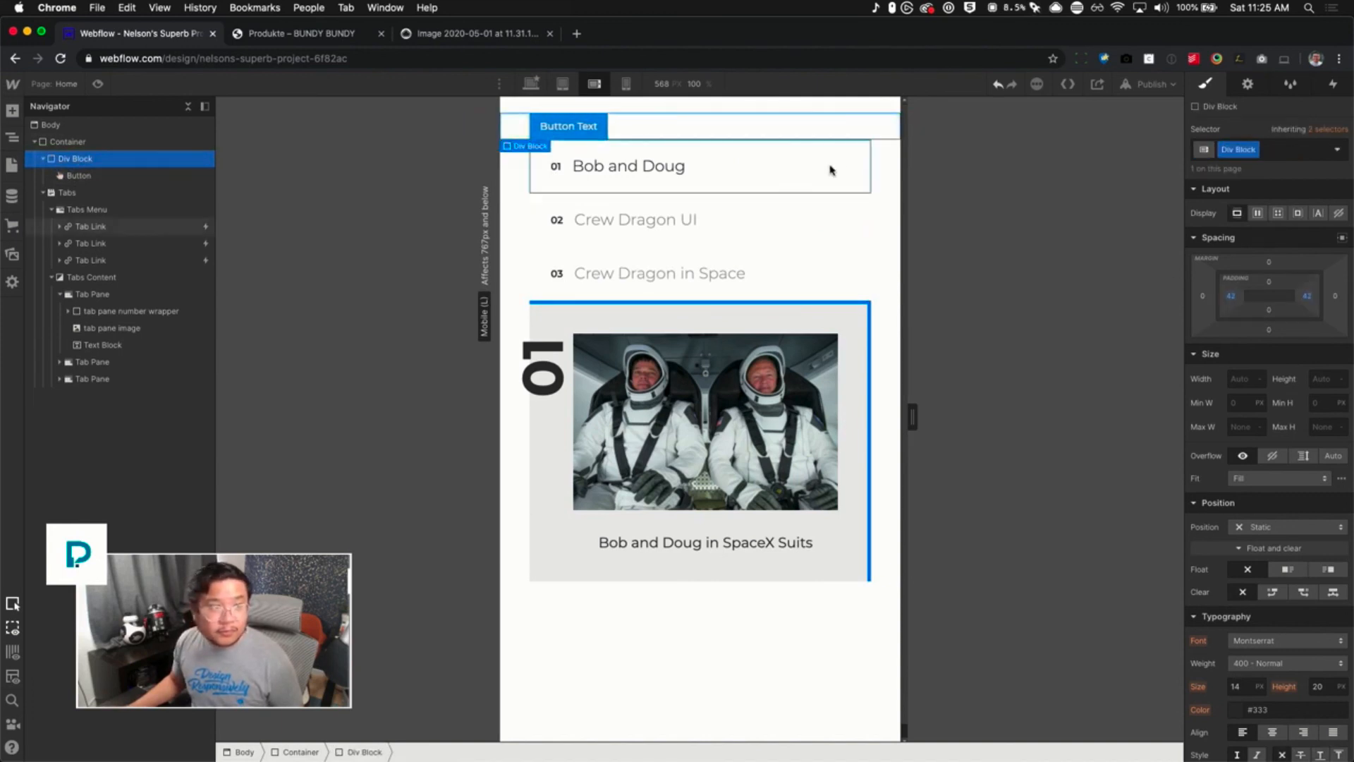
Set the button's display to block and change its text to "Open tabs menu"
{"action": "left_click", "coordinate": [599, 138]}
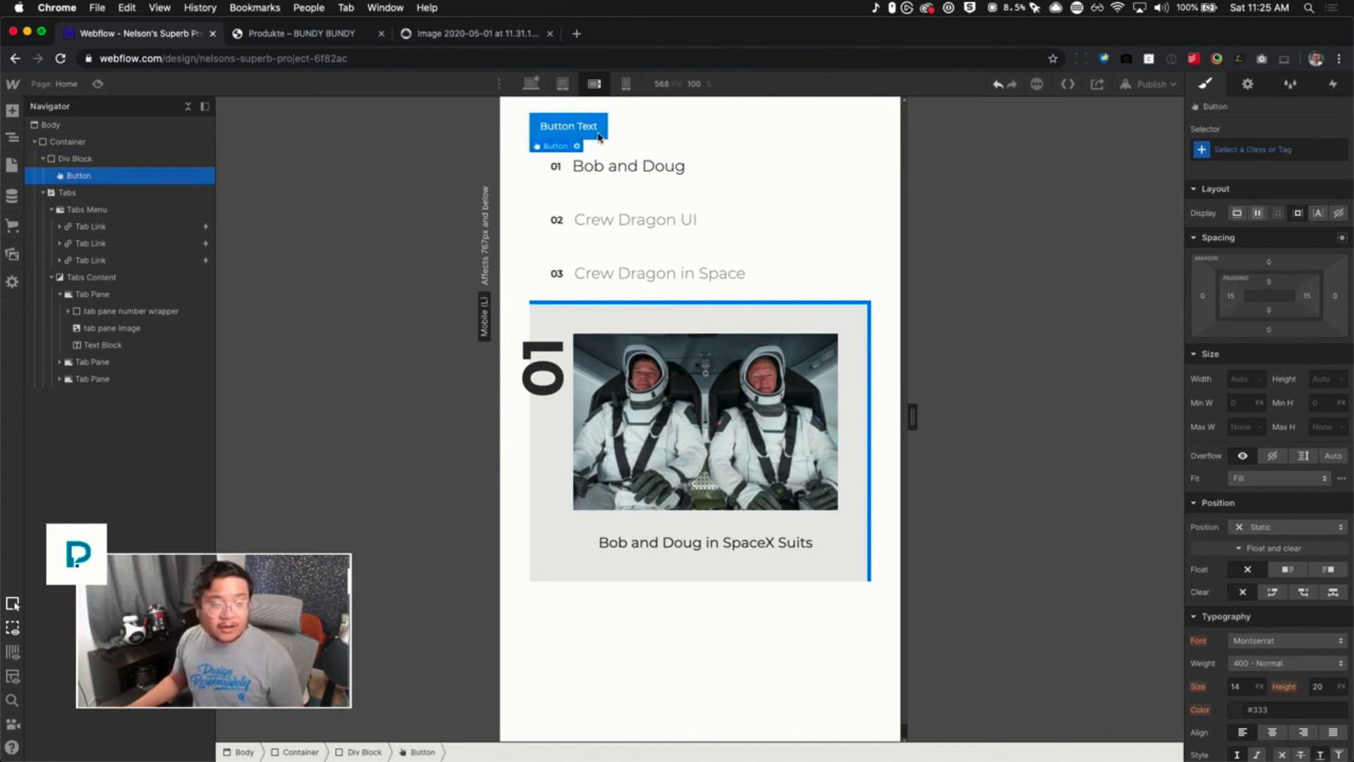
{"action": "left_click", "coordinate": [1238, 213]}
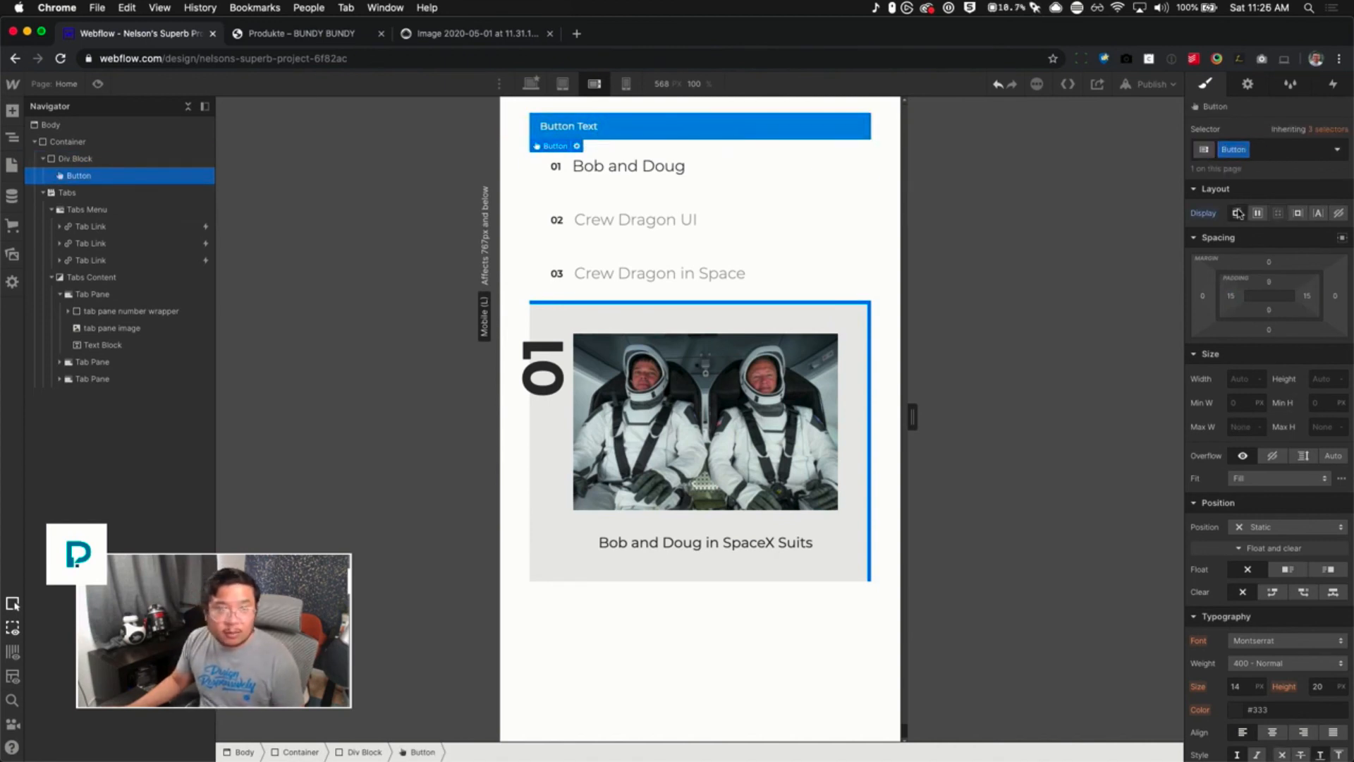
{"action": "double_click", "coordinate": [561, 129]}
{"action": "type", "text": "Open tabs menu"}
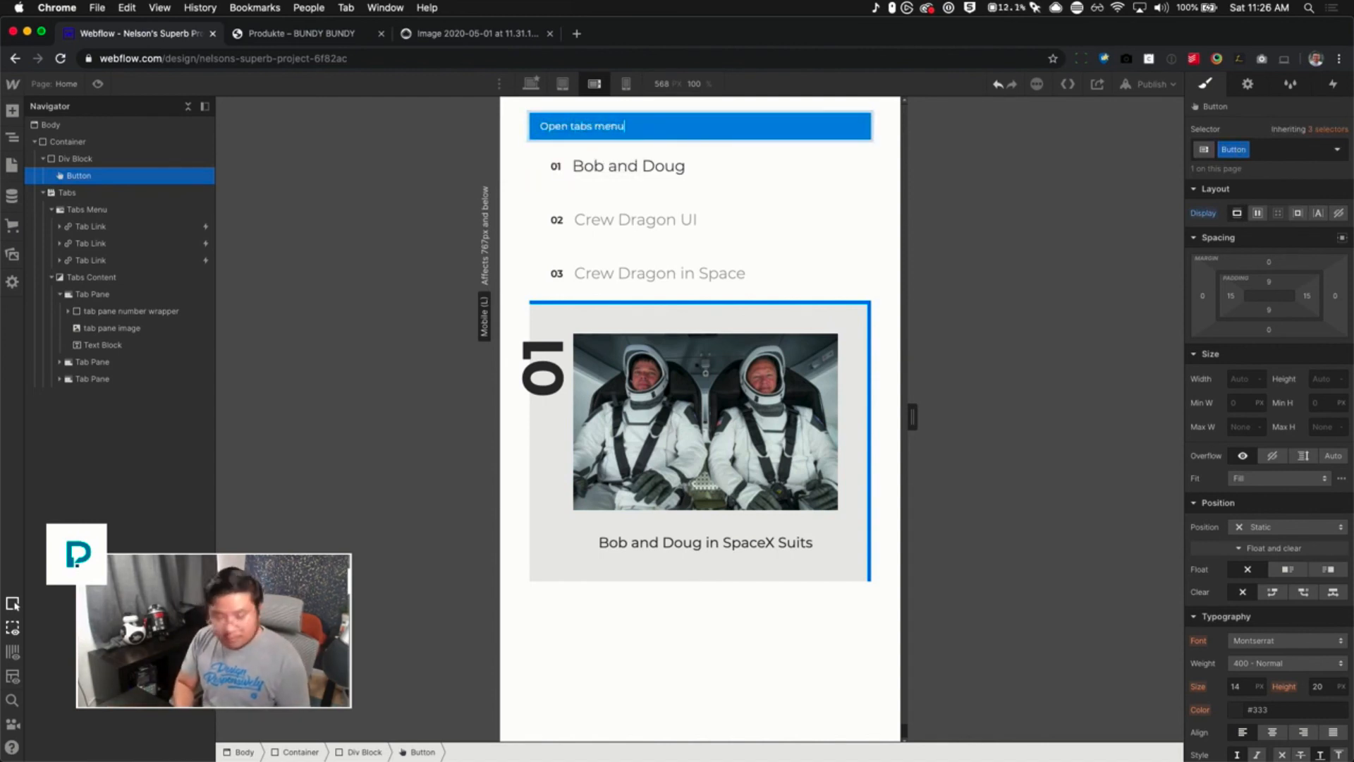
{"action": "key", "text": "Escape"}
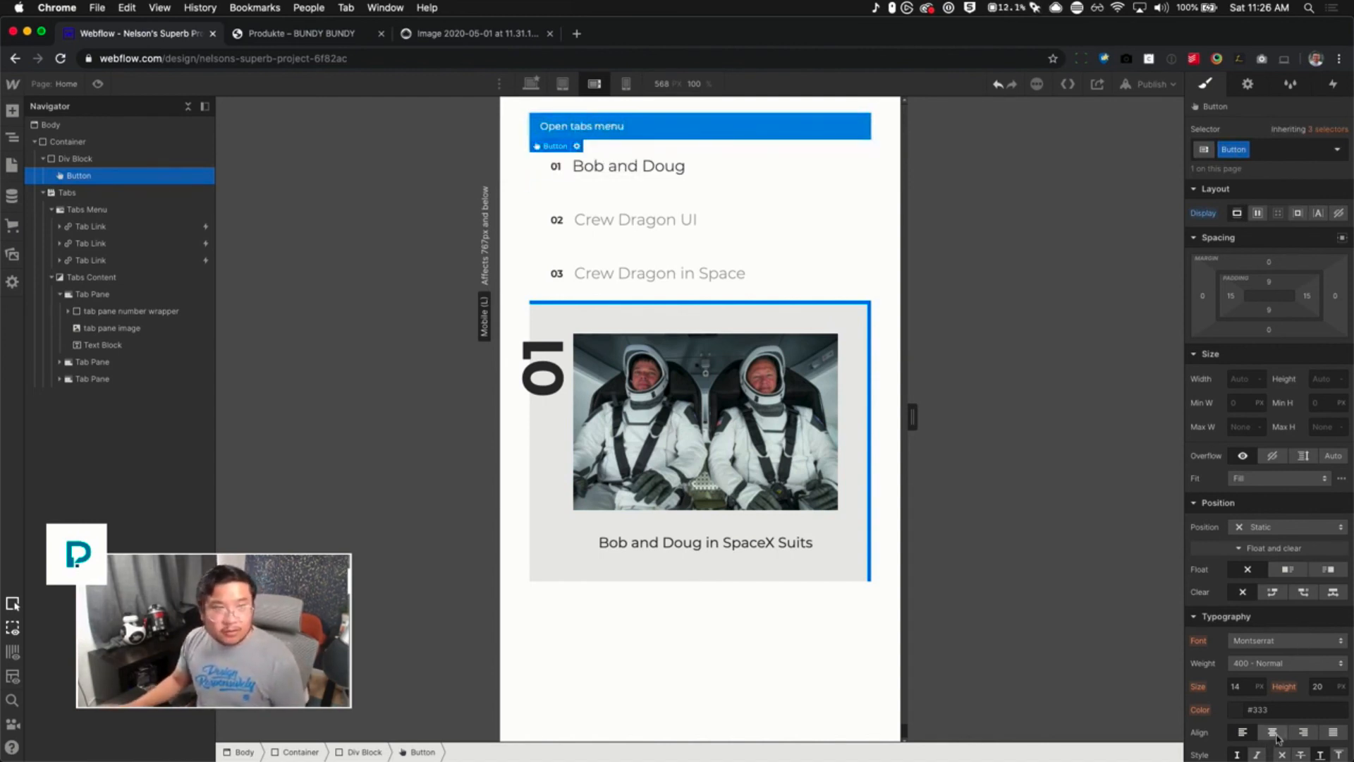
Increase the button's left and right padding to about 28 px and set its text to 500 - Medium weight at 20 px
{"action": "left_click_drag", "start_coordinate": [1231, 296], "coordinate": [1240, 296]}
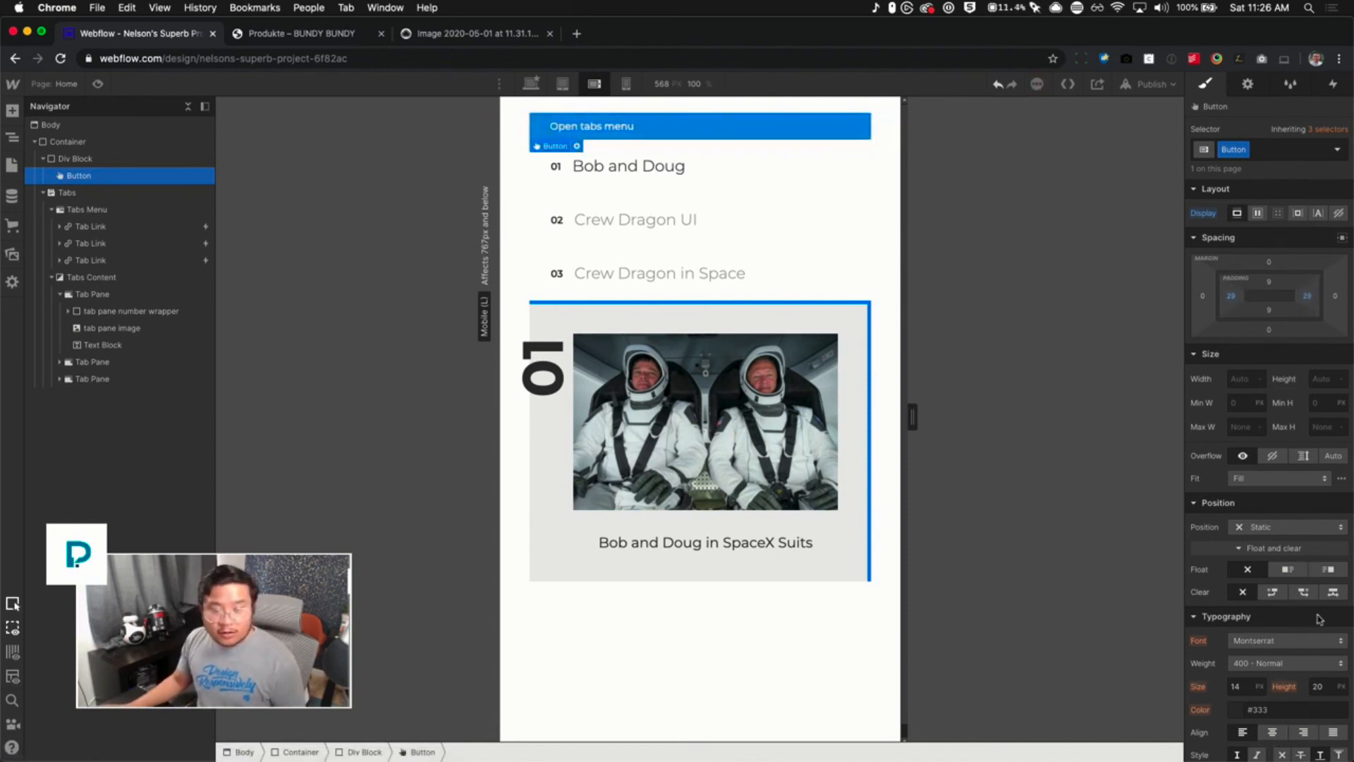
{"action": "scroll", "coordinate": [1319, 618], "scroll_direction": "down", "scroll_amount": 1}
{"action": "left_click", "coordinate": [1278, 628]}
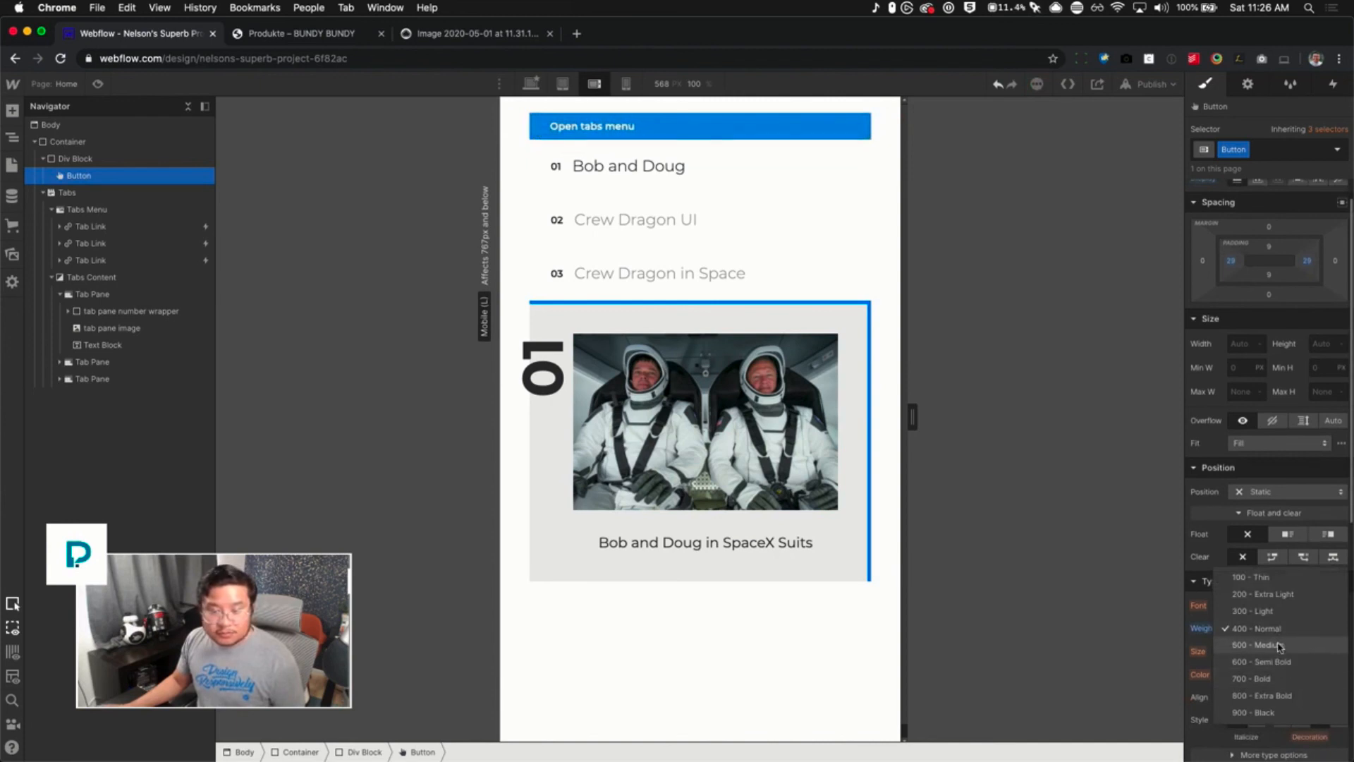
{"action": "left_click", "coordinate": [1278, 645]}
{"action": "left_click", "coordinate": [1241, 651]}
{"action": "type", "text": "20"}
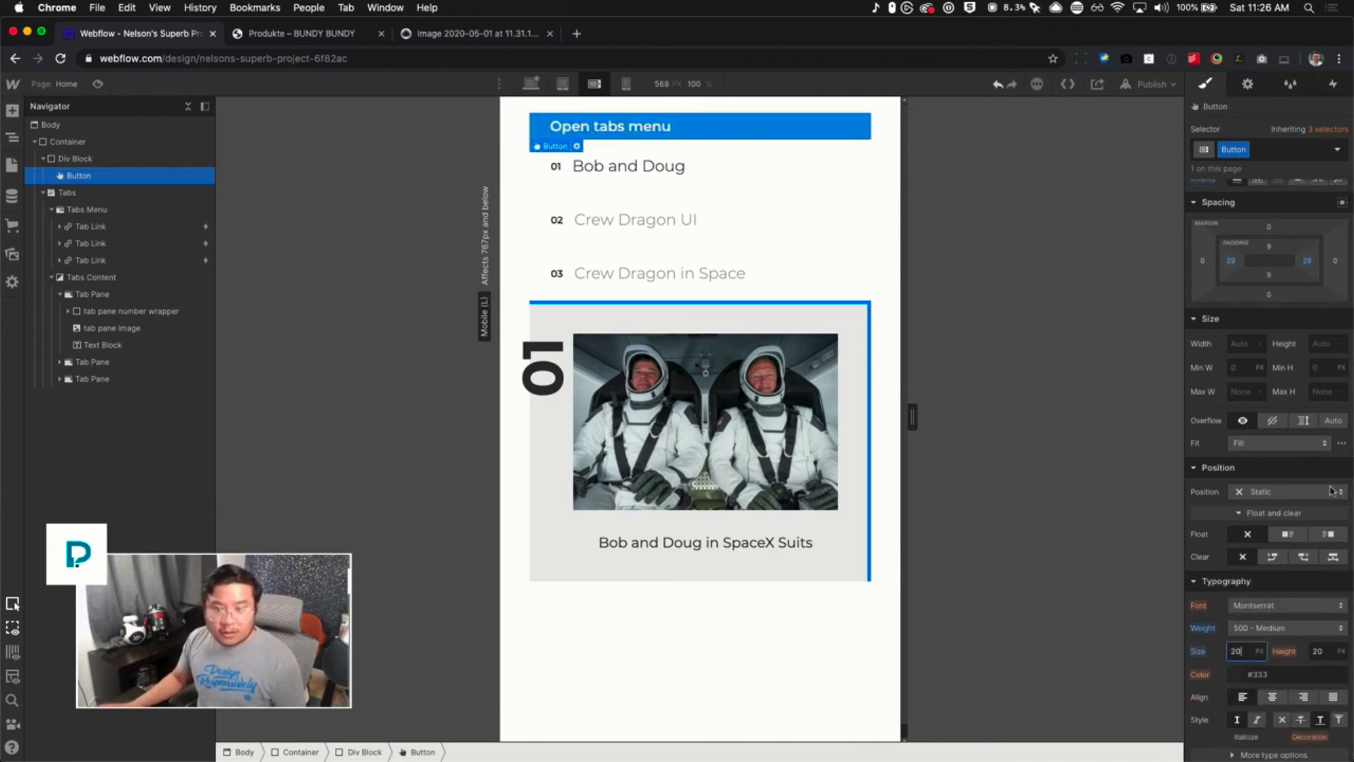
Set the line height of the button's text to a unitless 1.3
{"action": "left_click", "coordinate": [1319, 651]}
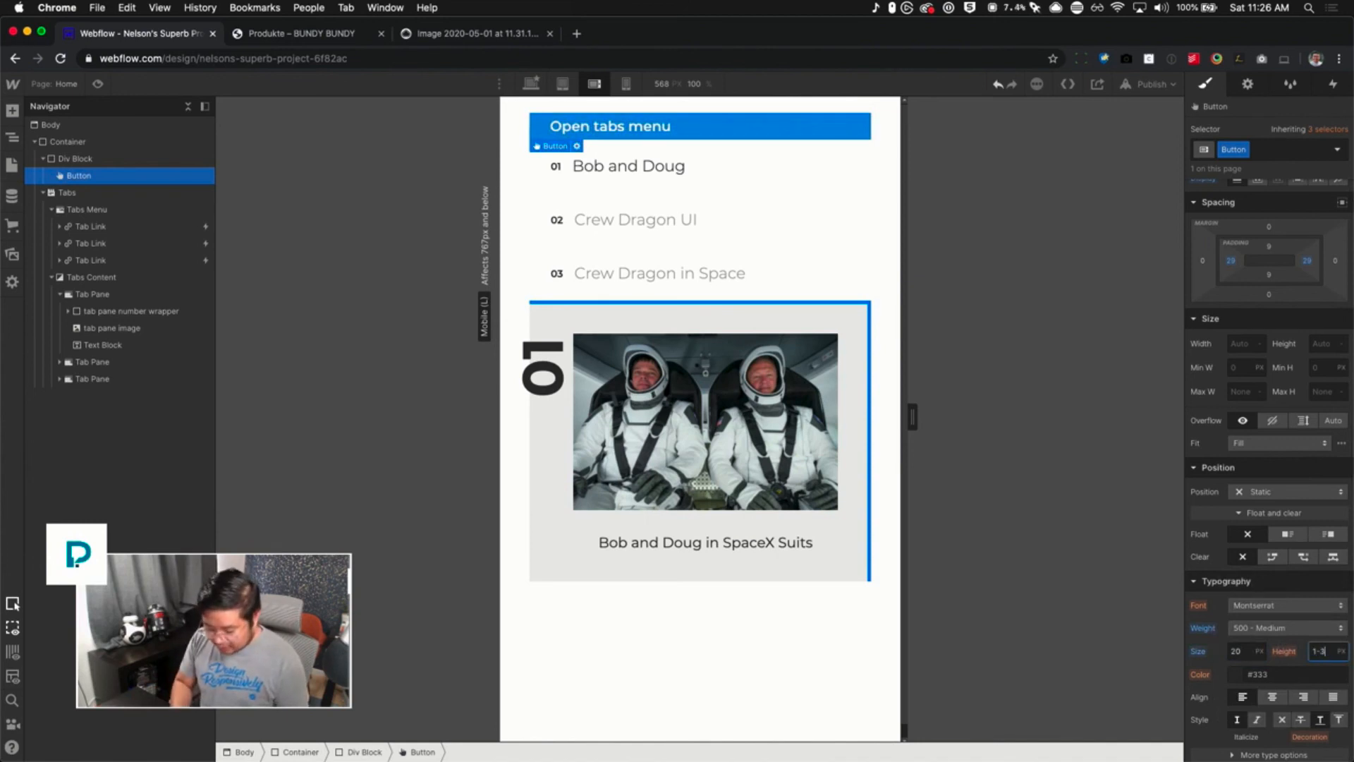
{"action": "key", "text": "Return"}
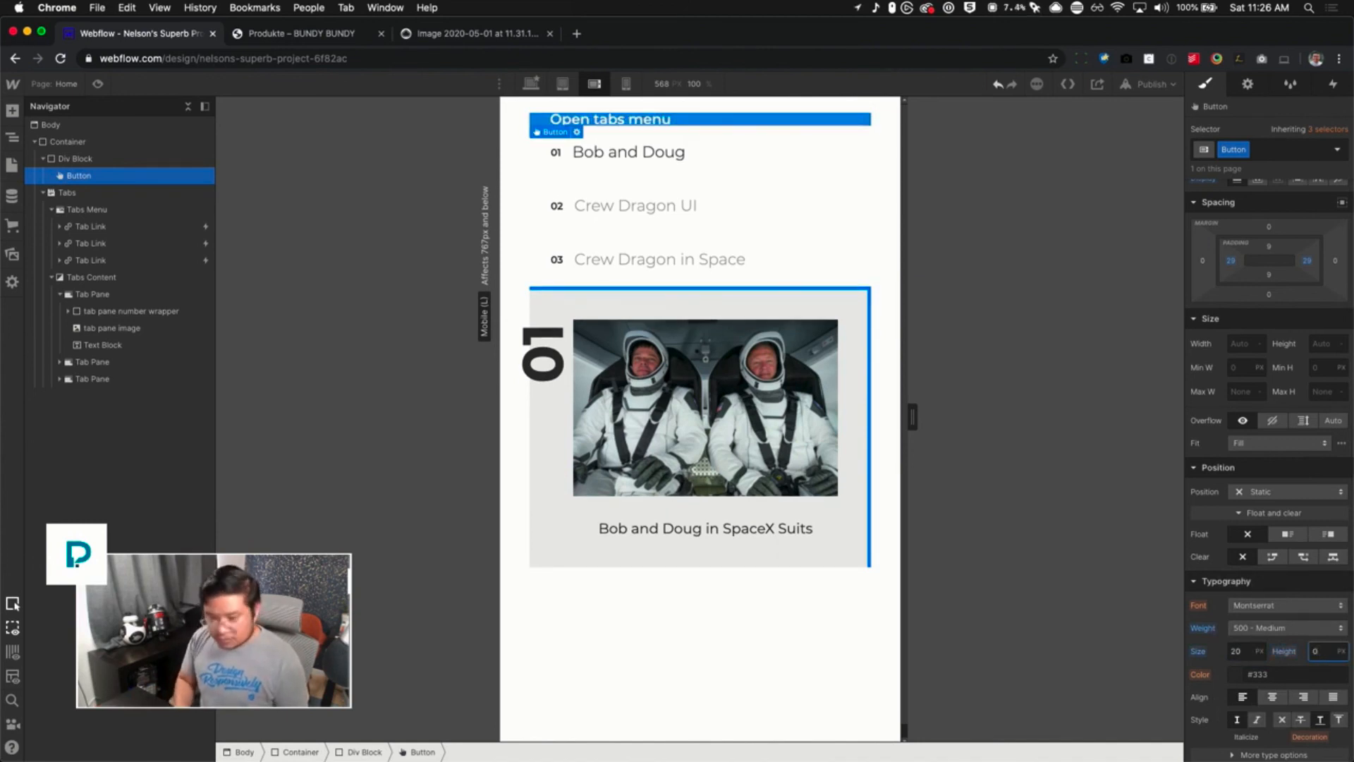
{"action": "type", "text": "1.3"}
{"action": "key", "text": "Return"}
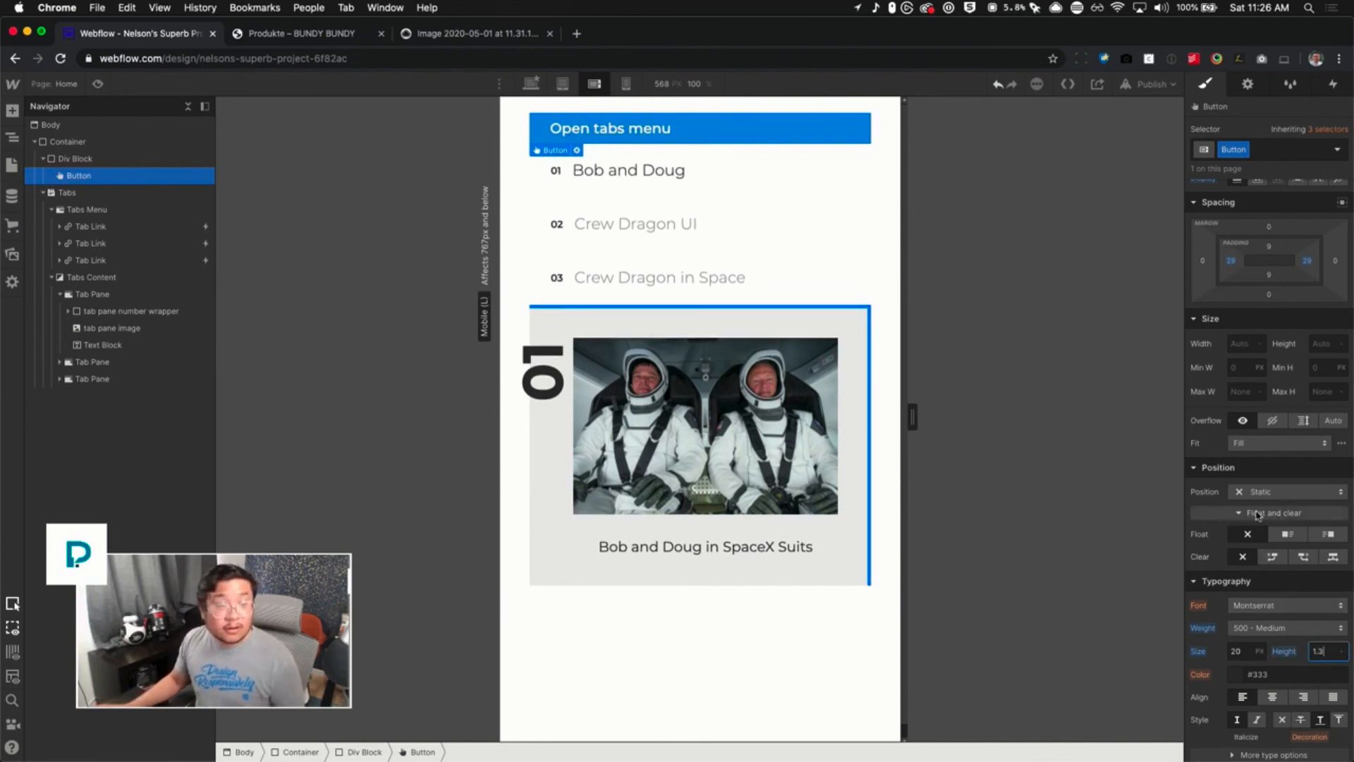
Change the button's text to "Toggle tabs menu"
{"action": "double_click", "coordinate": [641, 129]}
{"action": "double_click", "coordinate": [585, 131]}
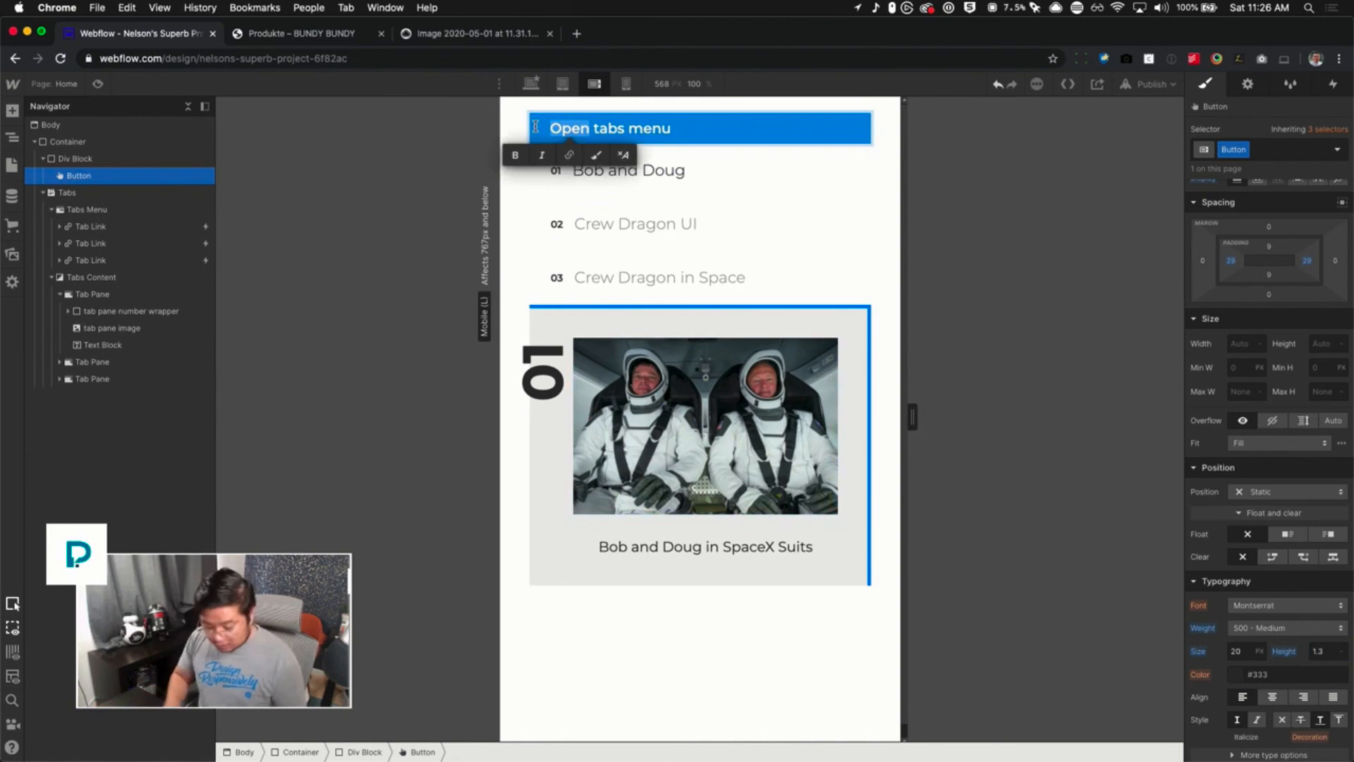
{"action": "type", "text": "Toggle"}
{"action": "key", "text": "Escape"}
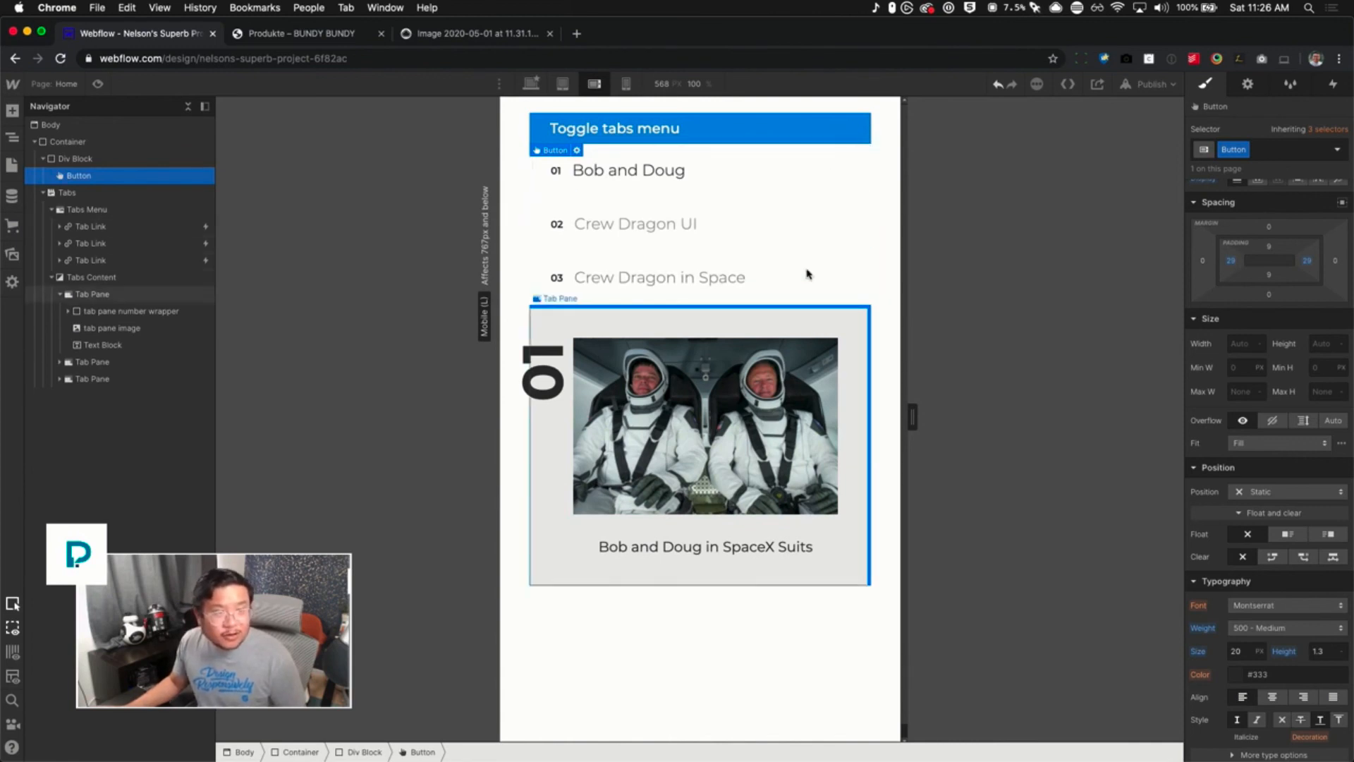
{"action": "left_click", "coordinate": [103, 194]}
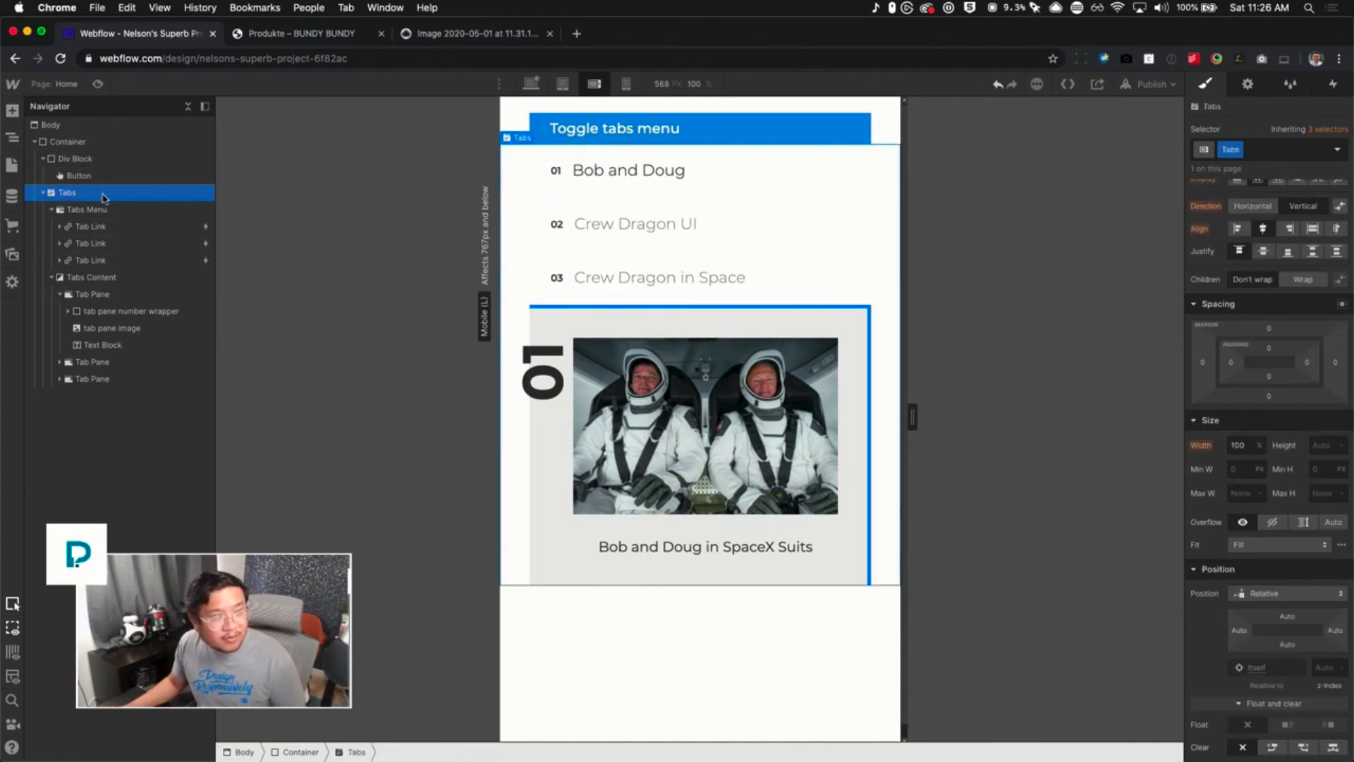
{"action": "left_click", "coordinate": [113, 209]}
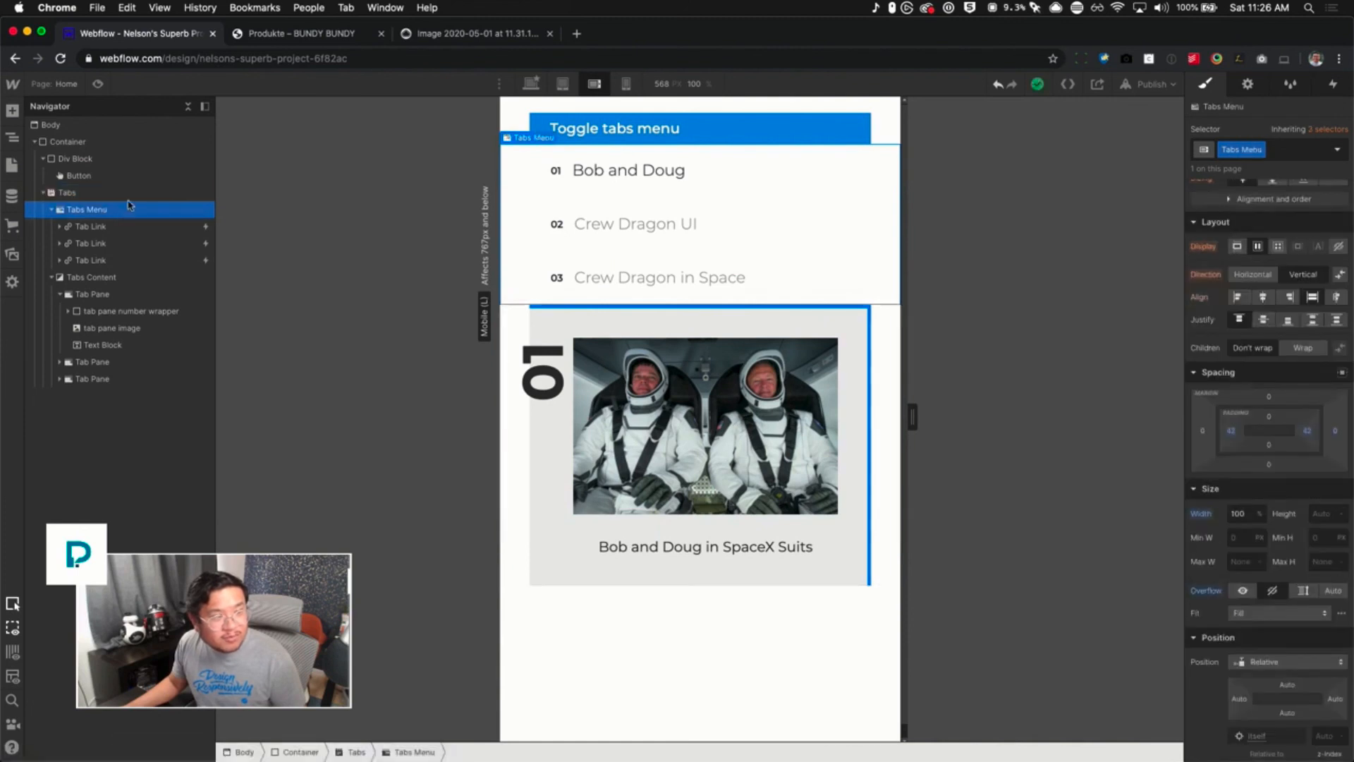
{"action": "left_click", "coordinate": [123, 176]}
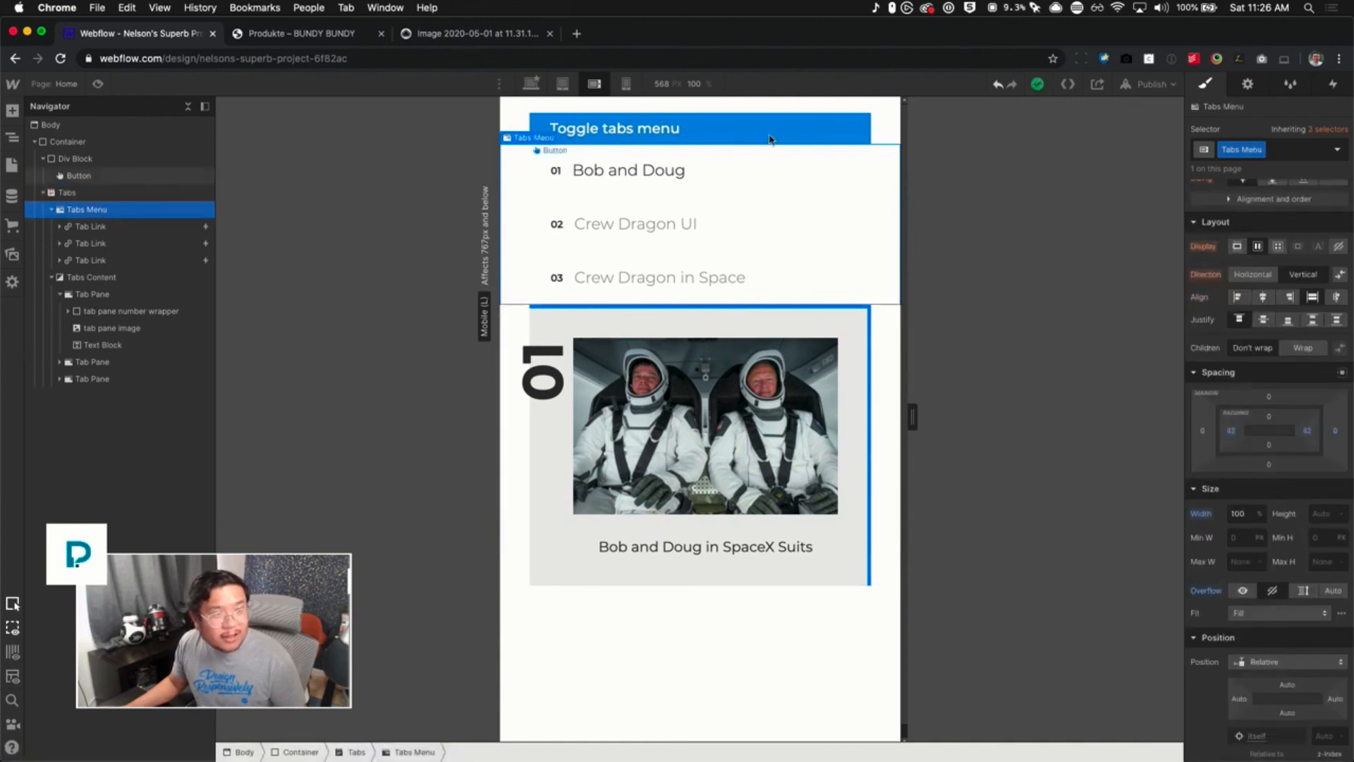
{"action": "left_click", "coordinate": [125, 212]}
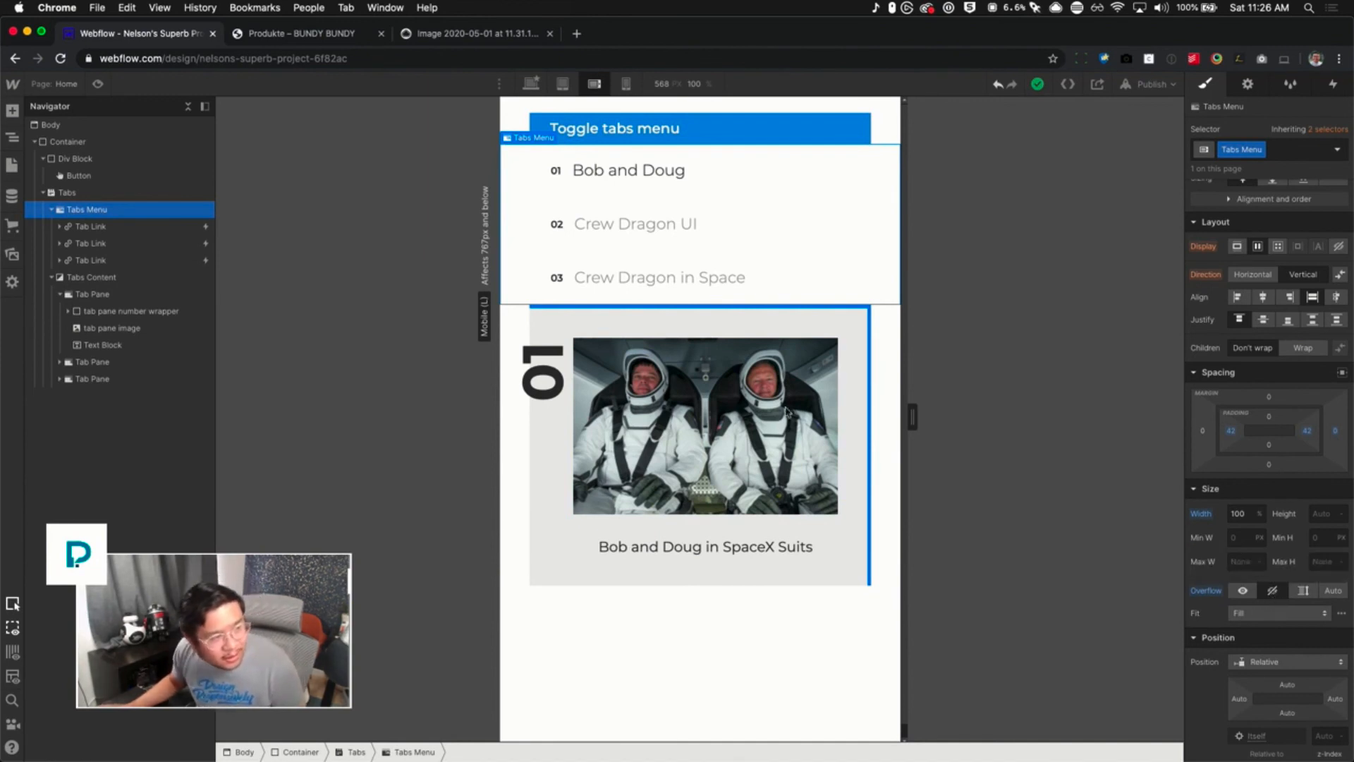
{"action": "left_click", "coordinate": [91, 196]}
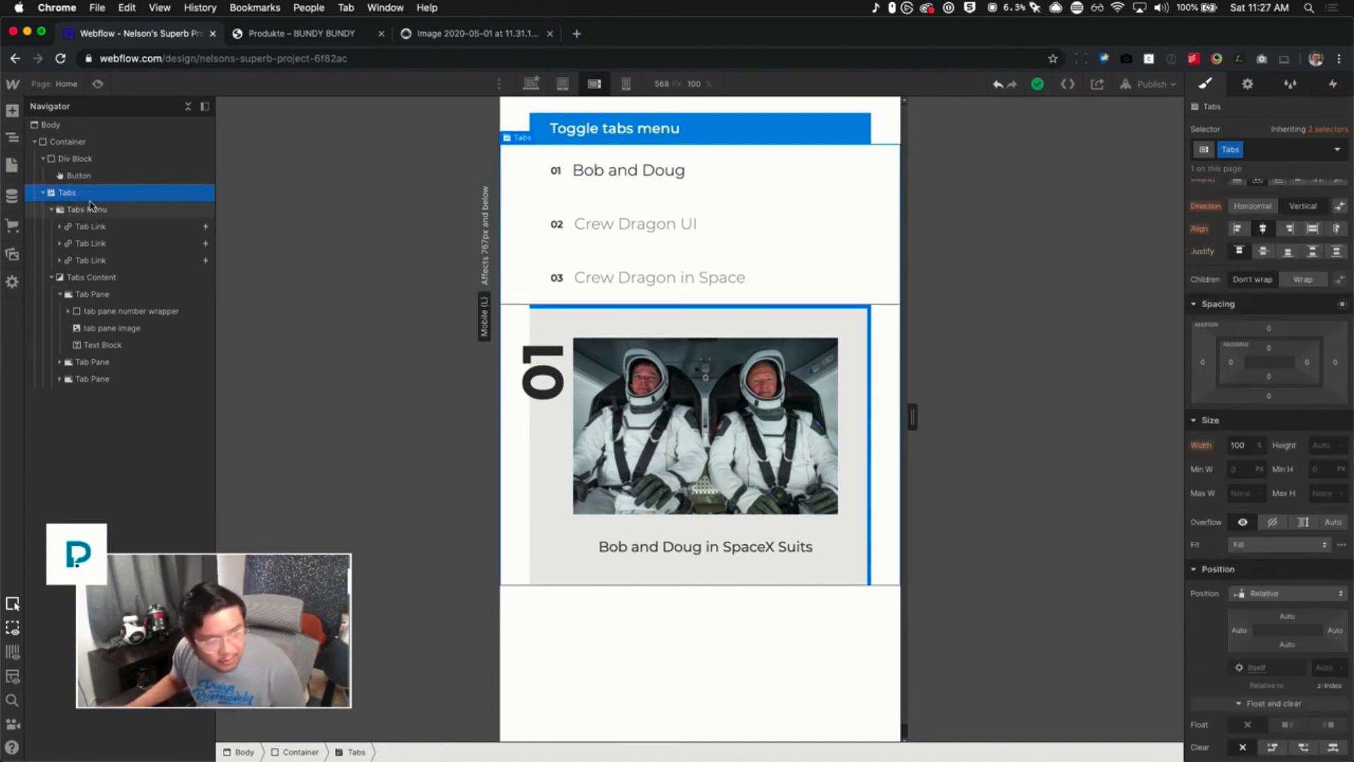
Position the Tabs Menu absolutely and give it a z-index of 1
{"action": "left_click", "coordinate": [89, 209]}
{"action": "scroll", "coordinate": [1273, 589], "scroll_direction": "down", "scroll_amount": 5}
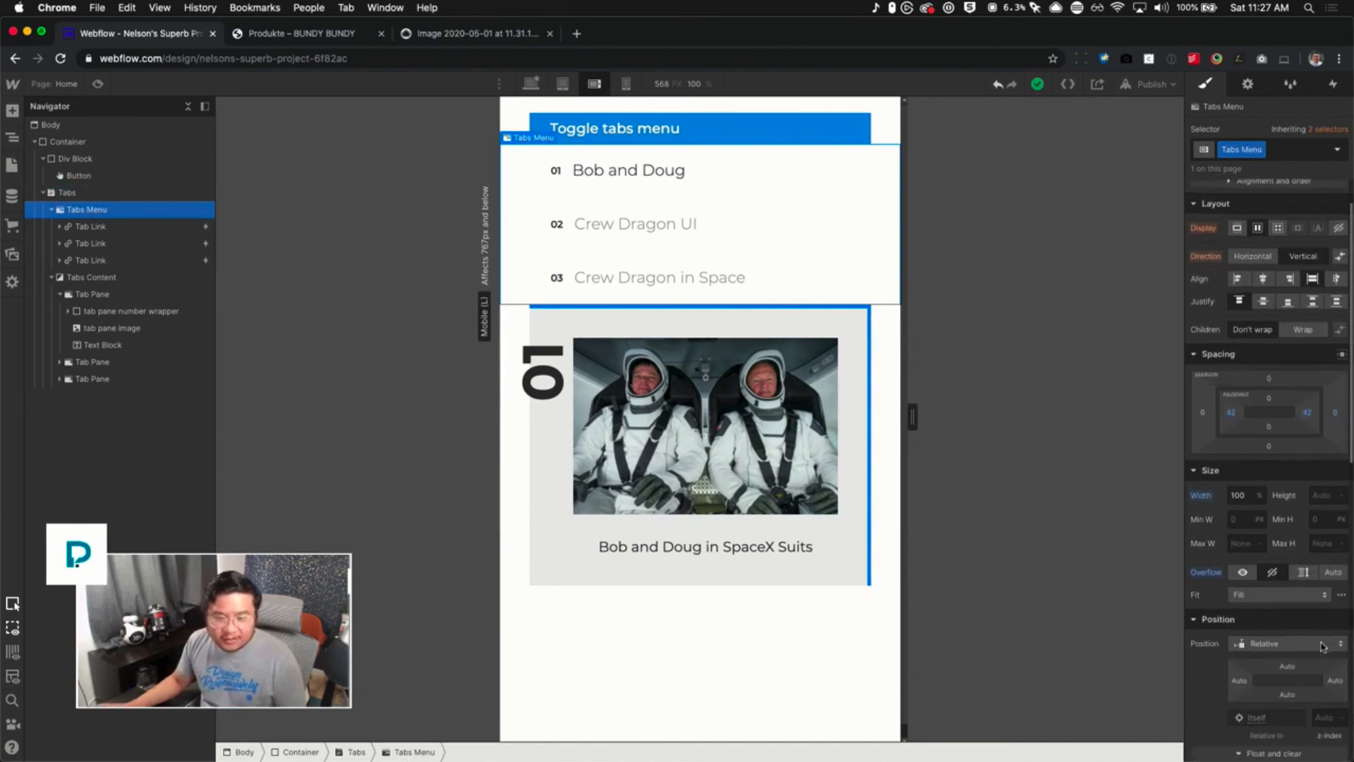
{"action": "left_click", "coordinate": [1278, 487]}
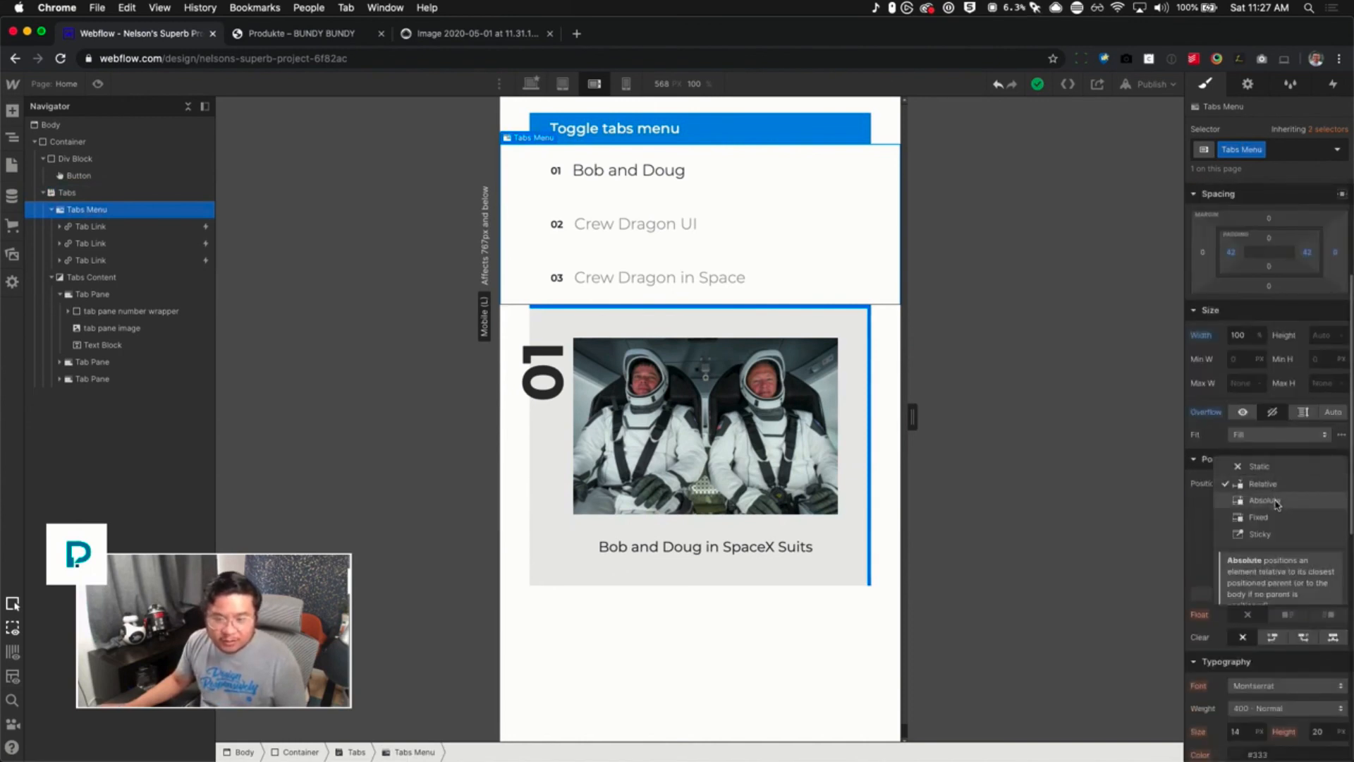
{"action": "left_click", "coordinate": [1276, 502]}
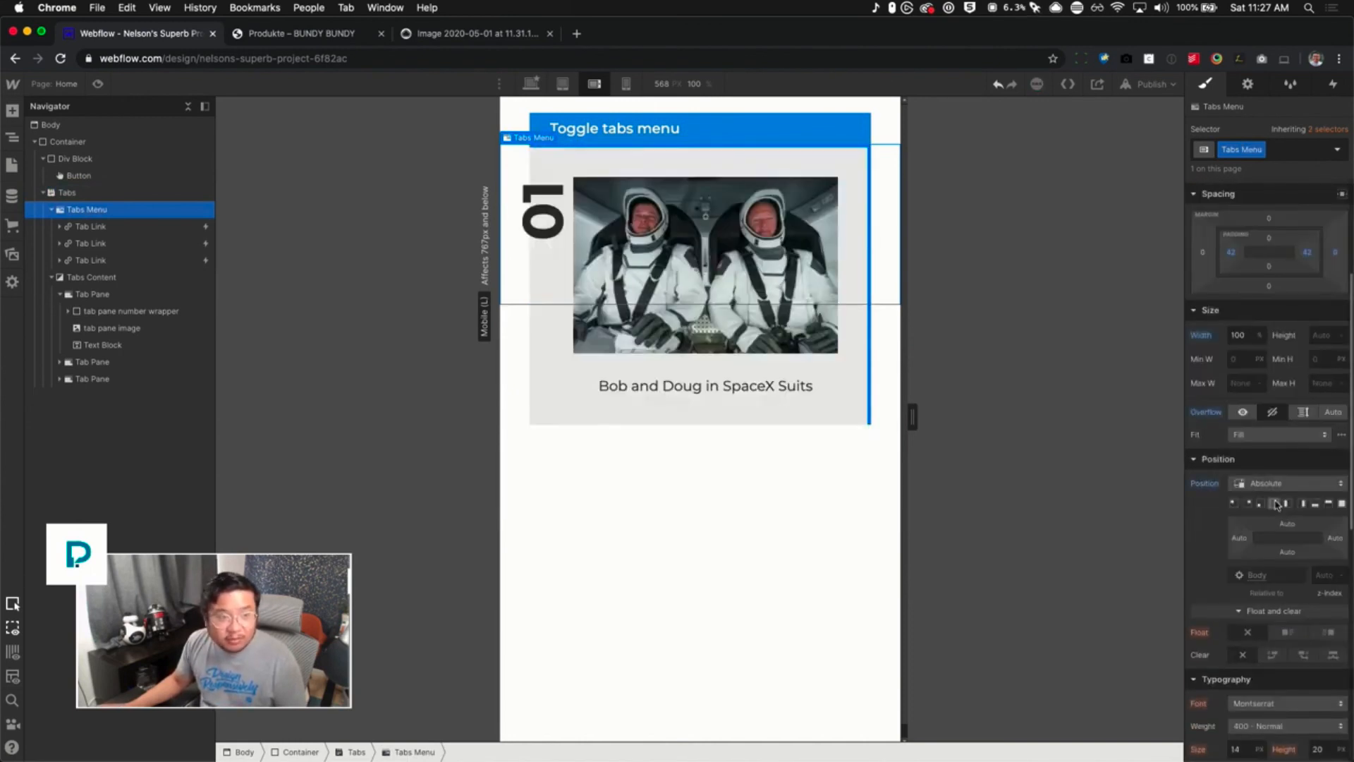
{"action": "left_click", "coordinate": [1326, 575]}
{"action": "type", "text": "1"}
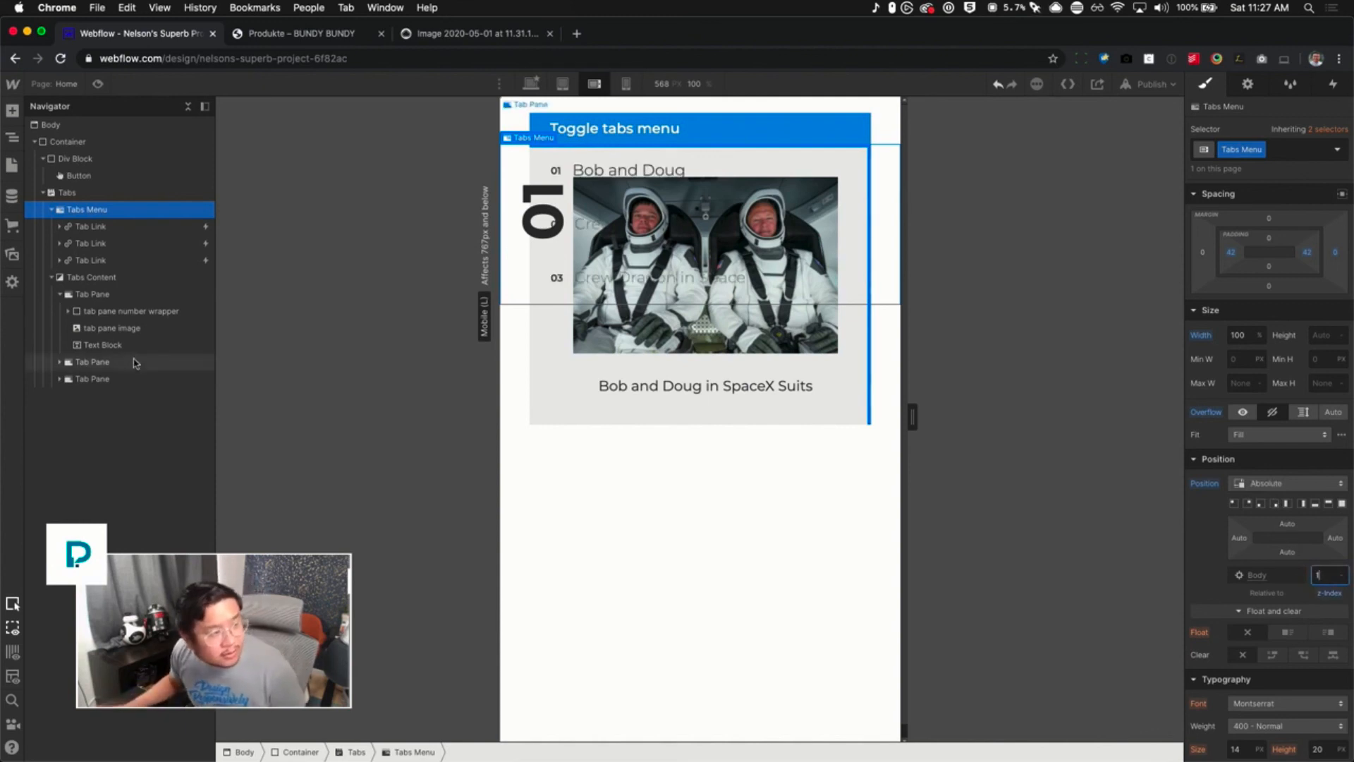
Give the non-current Tab Links a white background using the third Tab Link
{"action": "left_click", "coordinate": [121, 265]}
{"action": "scroll", "coordinate": [1276, 679], "scroll_direction": "down", "scroll_amount": 6}
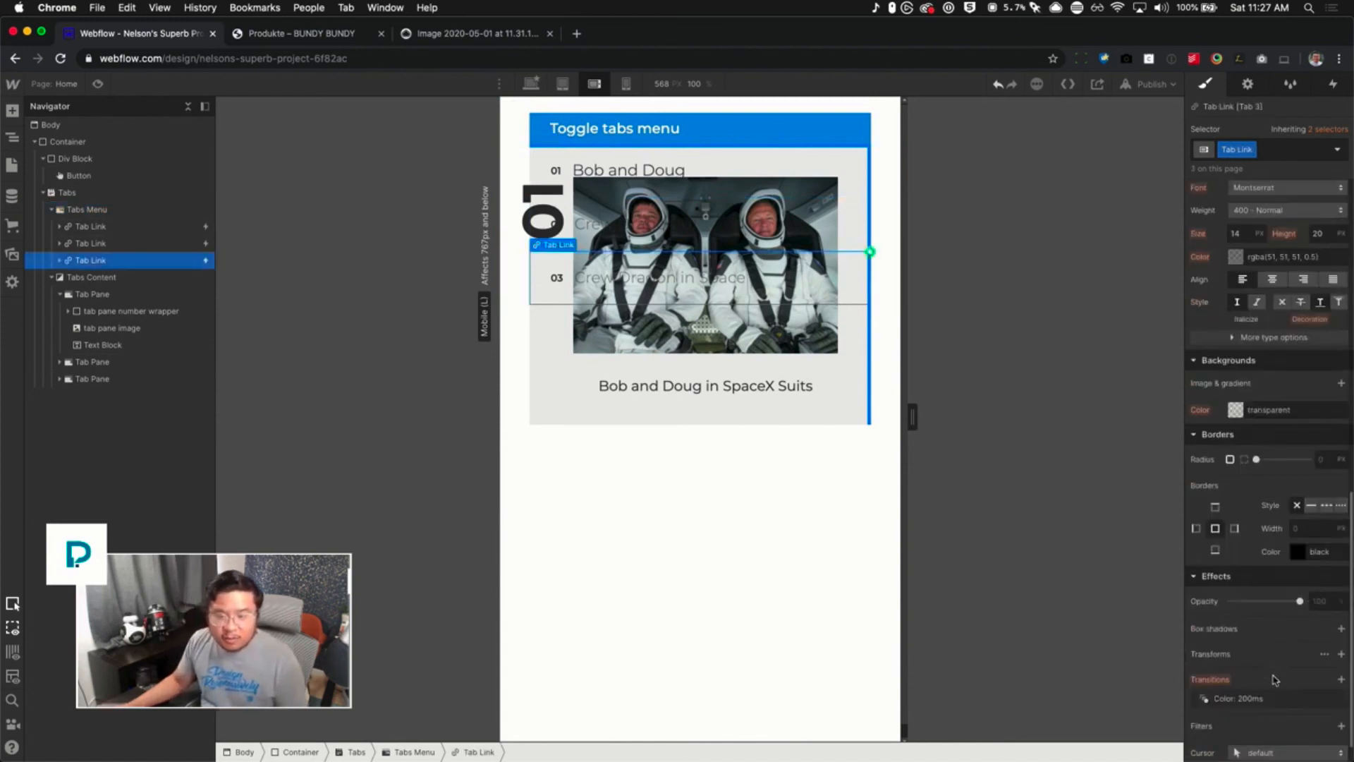
{"action": "left_click", "coordinate": [1236, 410]}
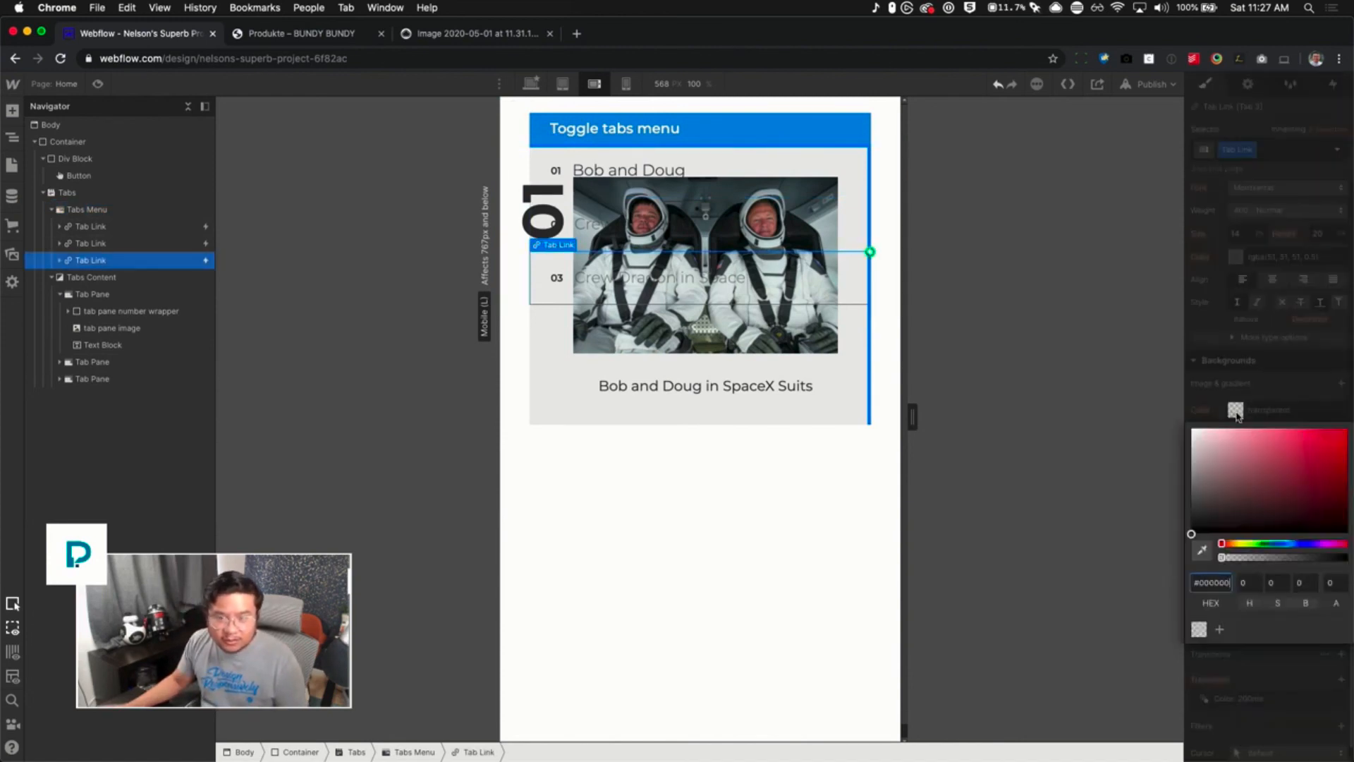
{"action": "left_click_drag", "start_coordinate": [1238, 505], "coordinate": [1146, 395]}
{"action": "left_click", "coordinate": [1297, 366]}
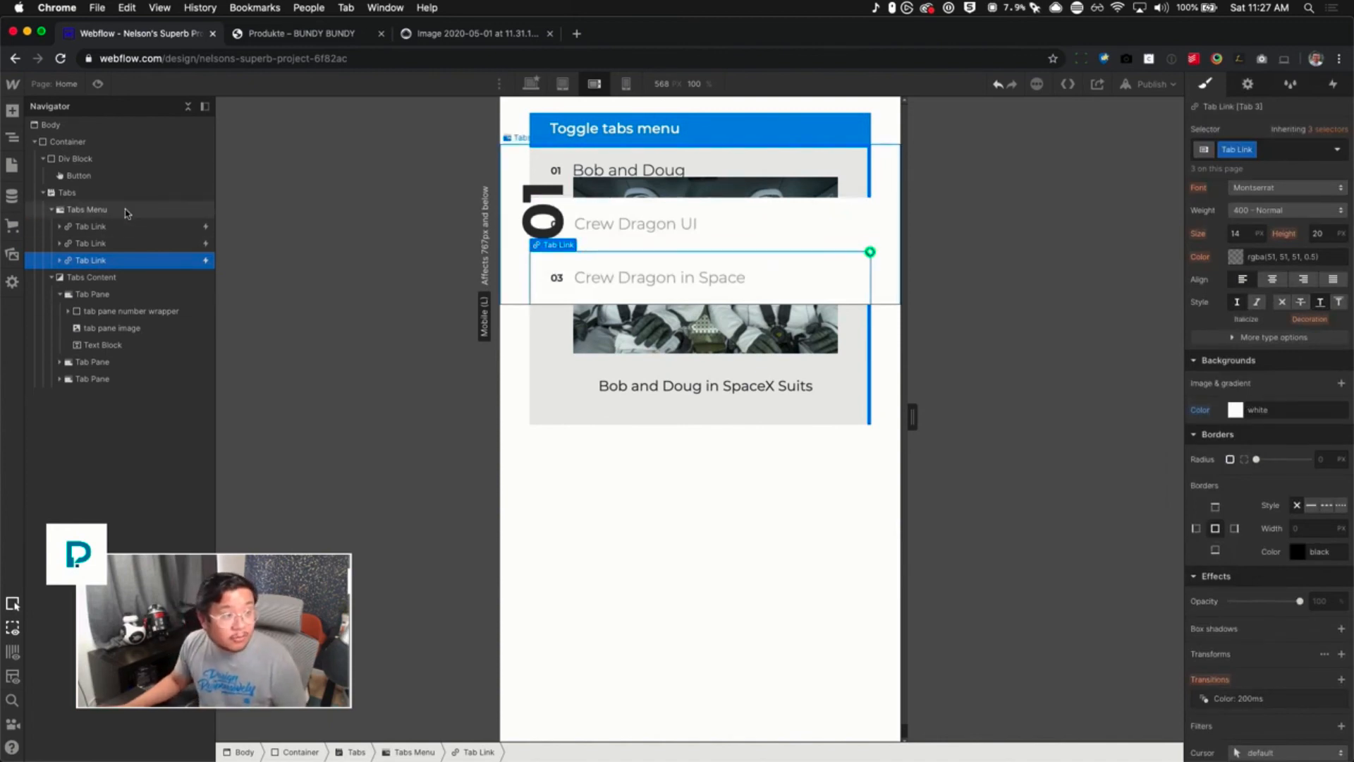
Set the first Tab Link's Current state background color to white
{"action": "left_click", "coordinate": [126, 226]}
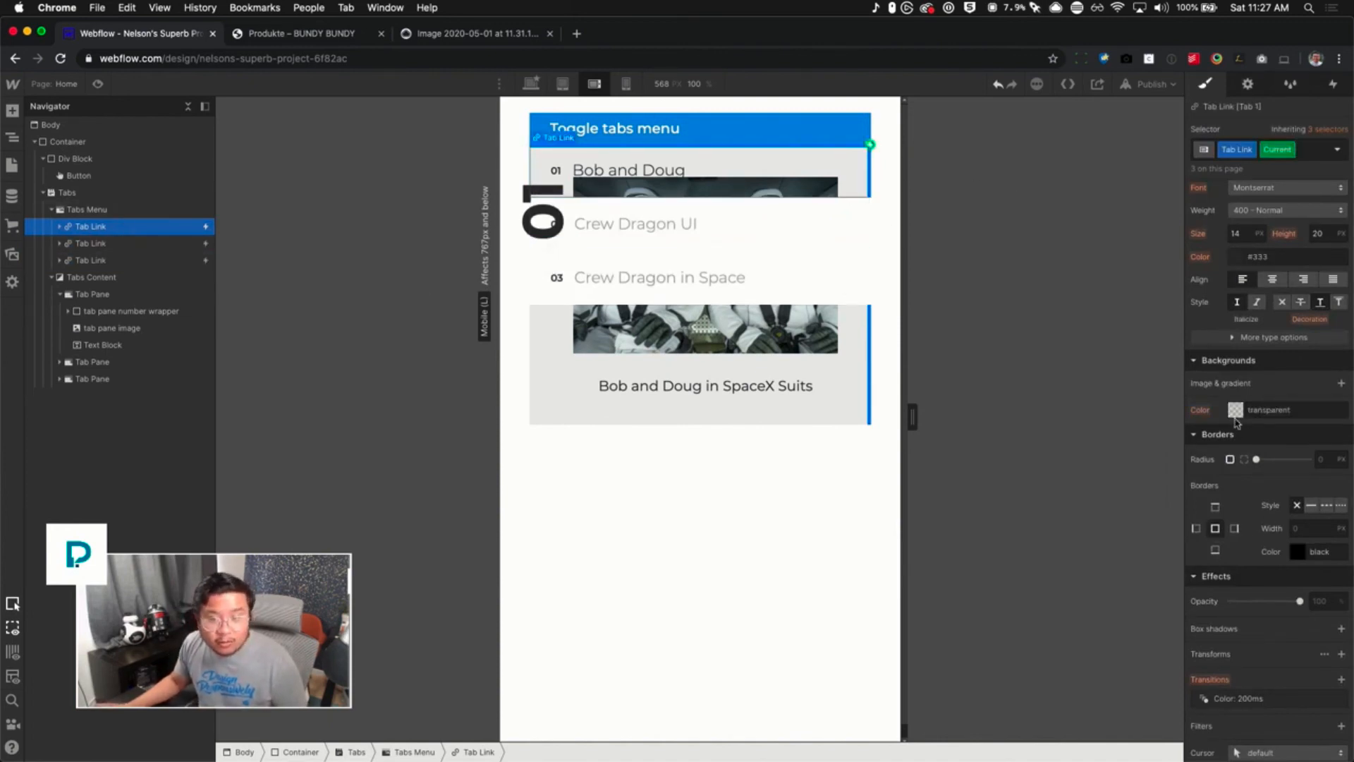
{"action": "left_click", "coordinate": [1234, 414]}
{"action": "left_click_drag", "start_coordinate": [1232, 456], "coordinate": [1078, 317]}
{"action": "left_click", "coordinate": [1296, 311]}
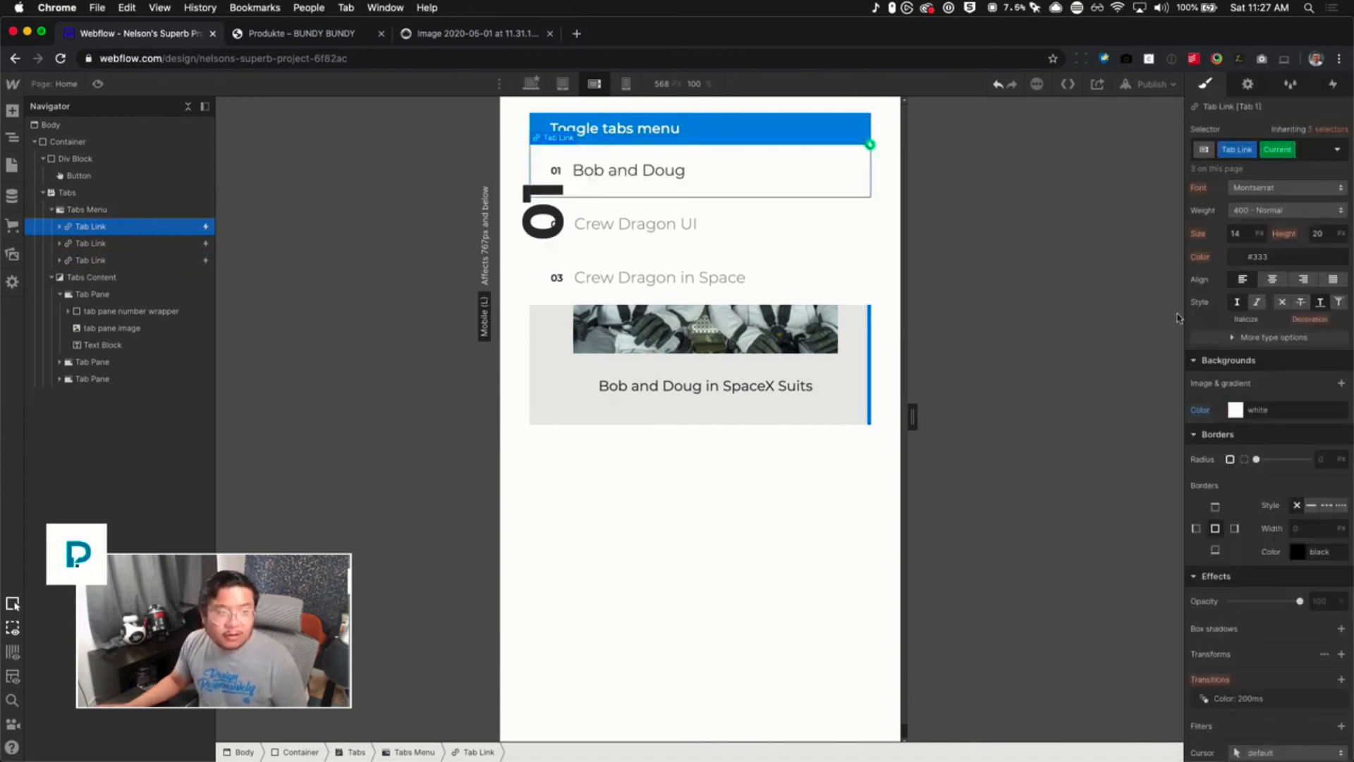
Raise the Tabs Menu's z-index to 2 so it sits above the large pane number
{"action": "left_click", "coordinate": [106, 209]}
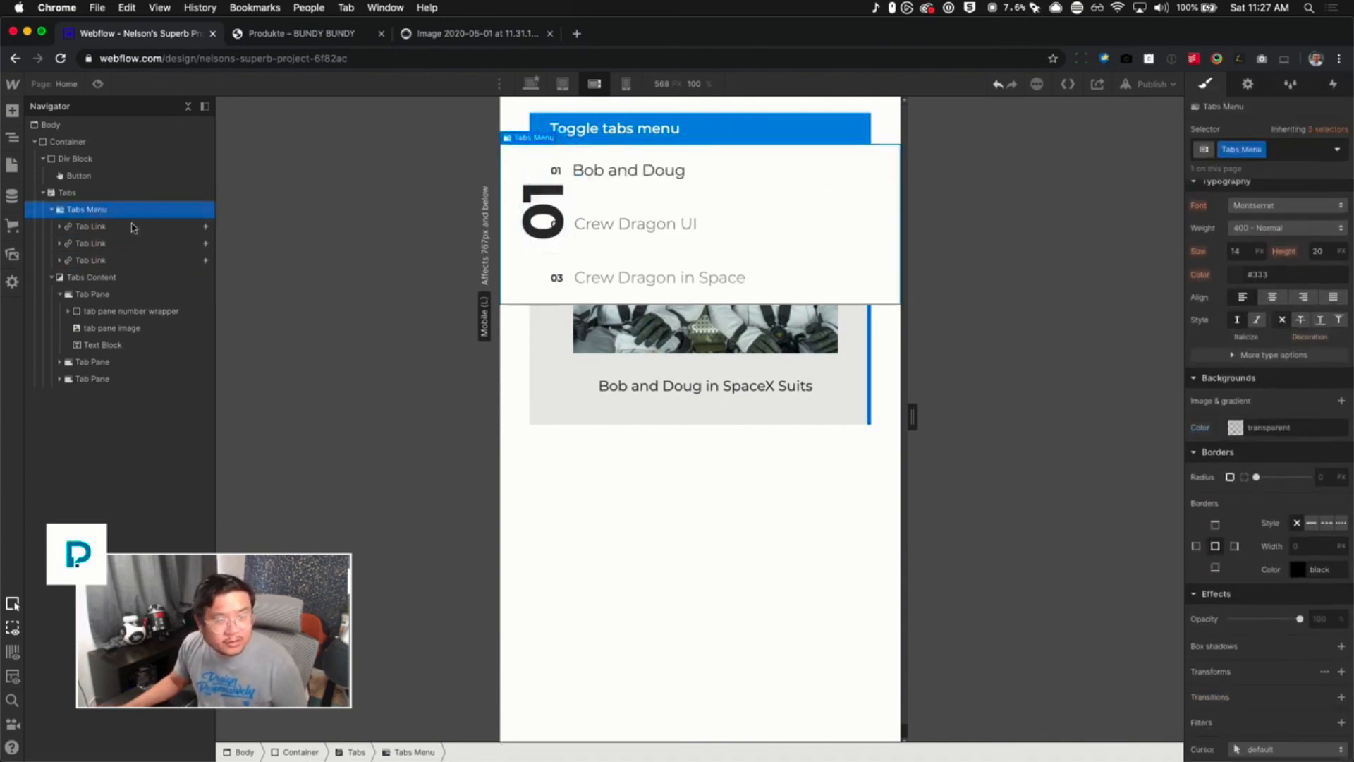
{"action": "scroll", "coordinate": [1292, 485], "scroll_direction": "up", "scroll_amount": 3}
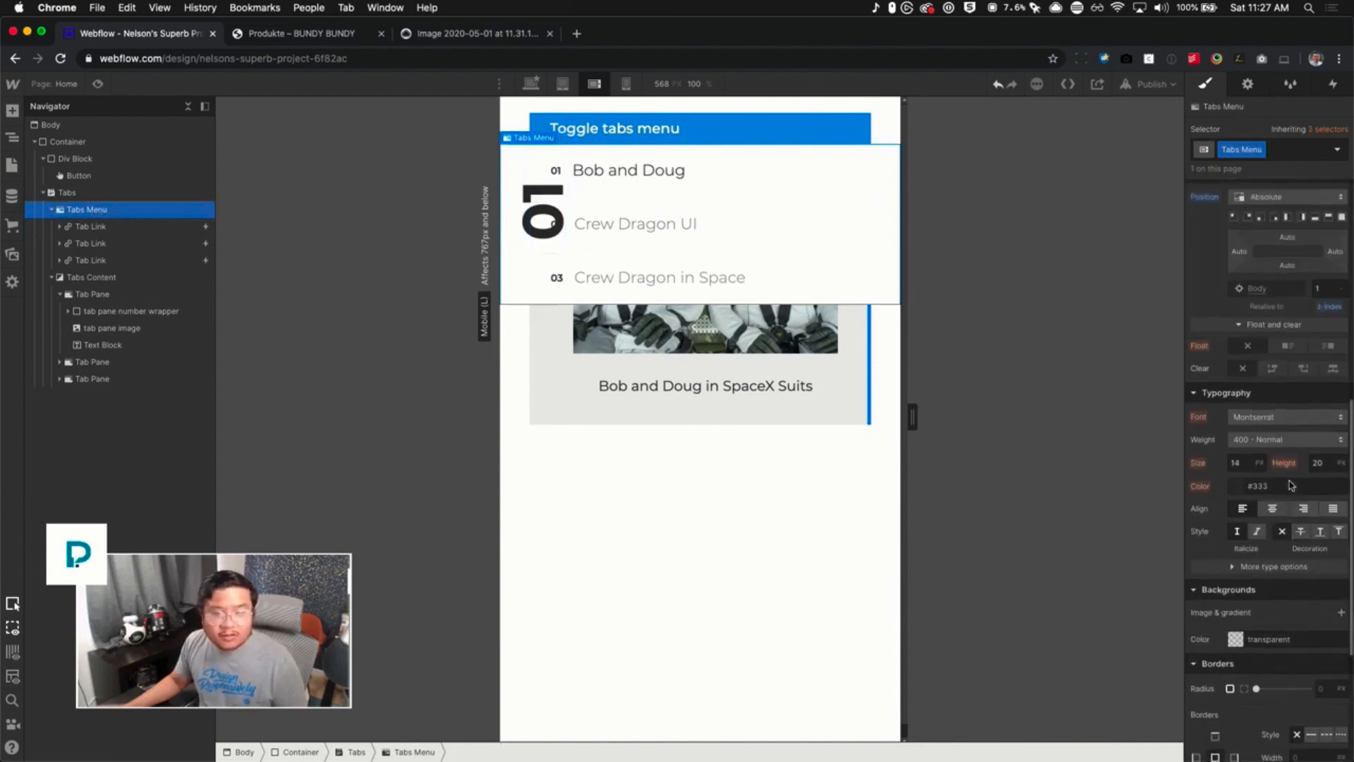
{"action": "scroll", "coordinate": [1291, 486], "scroll_direction": "up", "scroll_amount": 2}
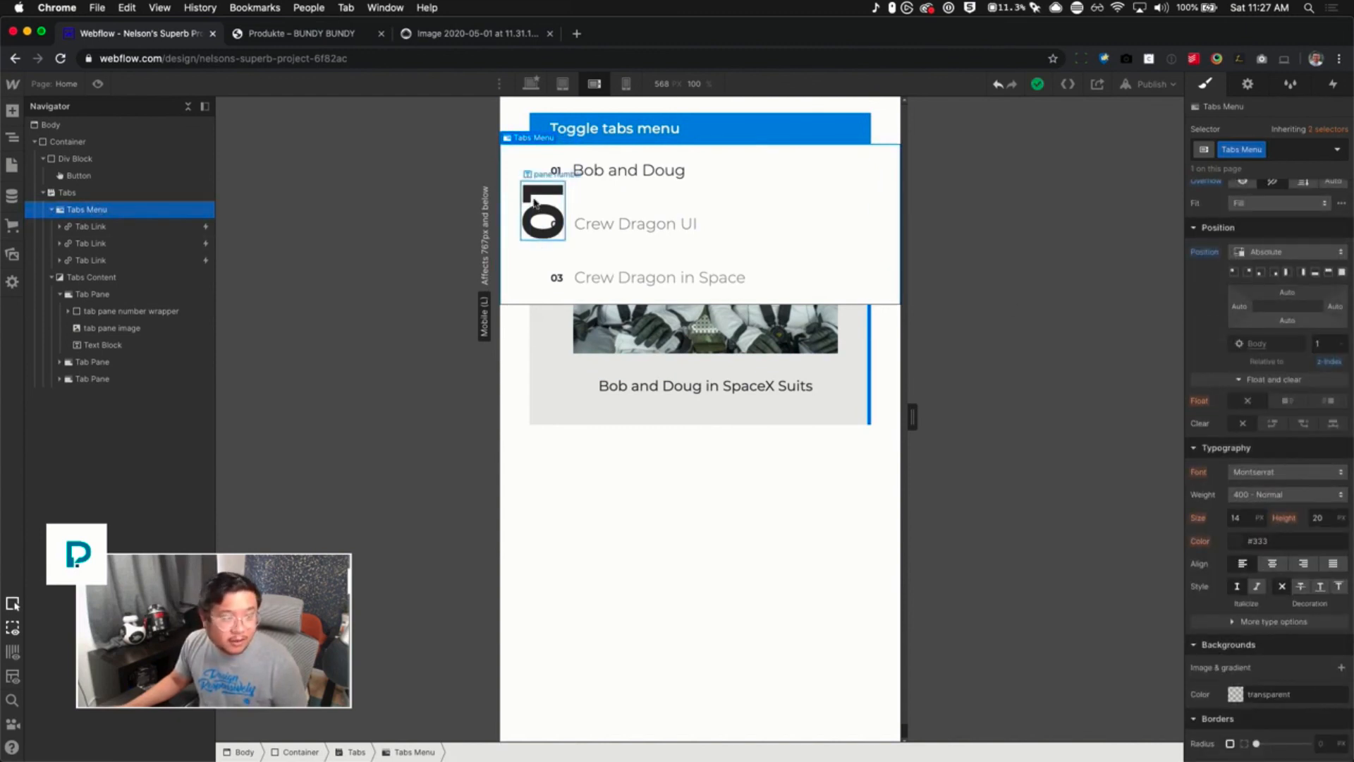
{"action": "left_click", "coordinate": [1335, 344]}
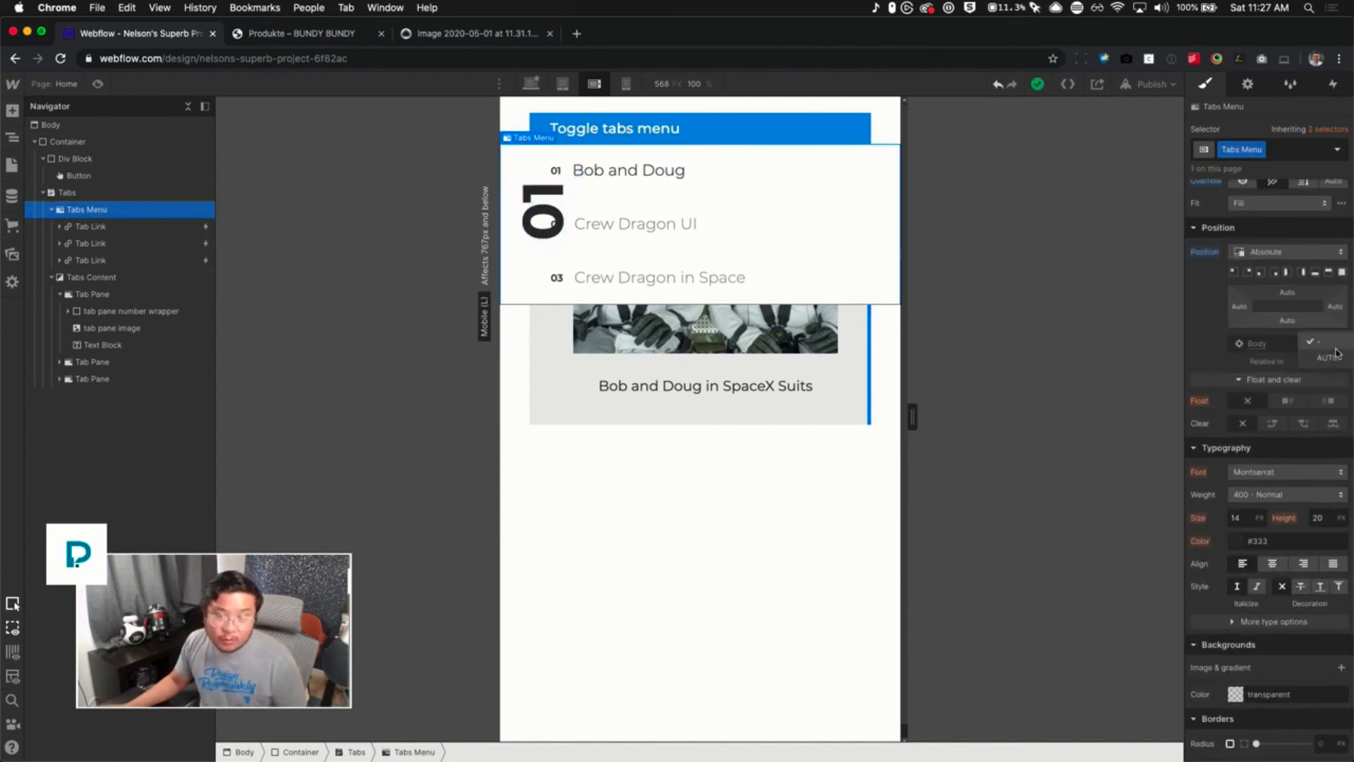
{"action": "left_click", "coordinate": [1321, 339]}
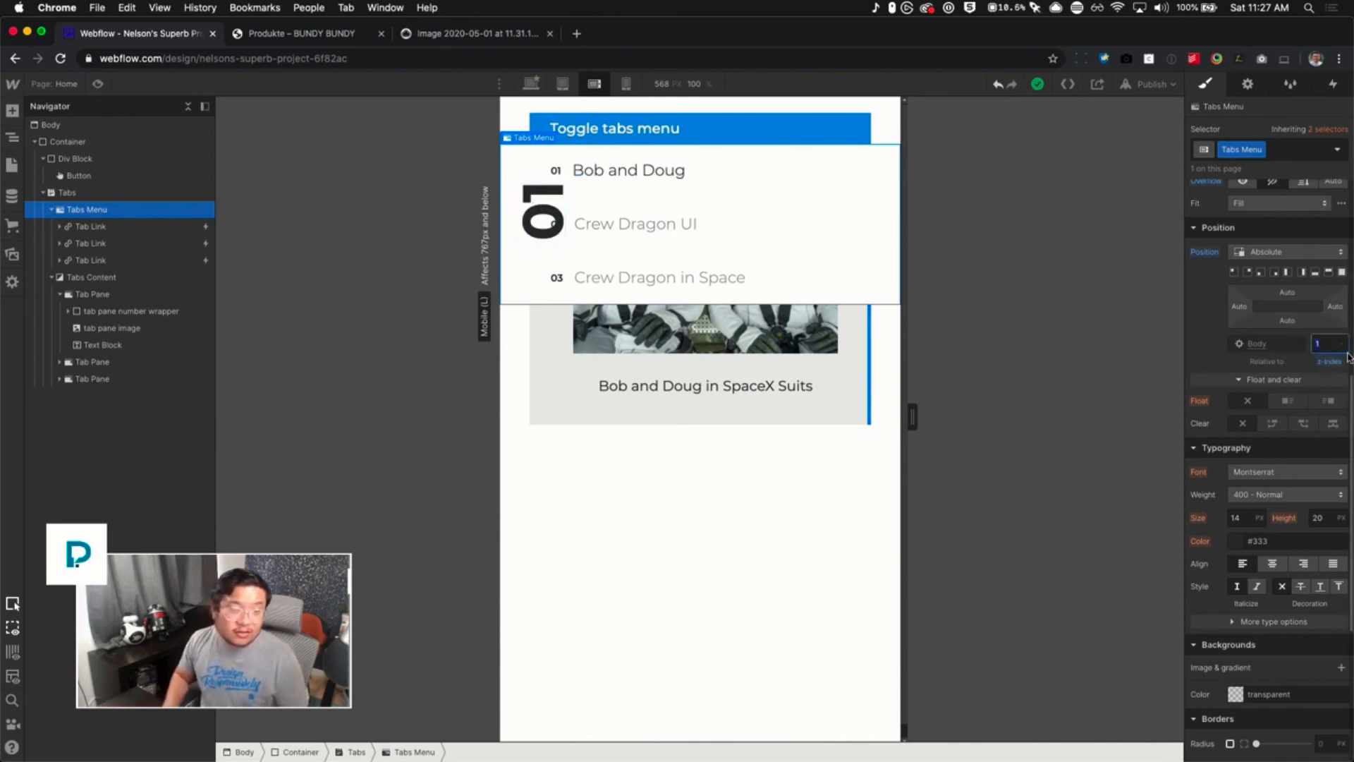
{"action": "type", "text": "2"}
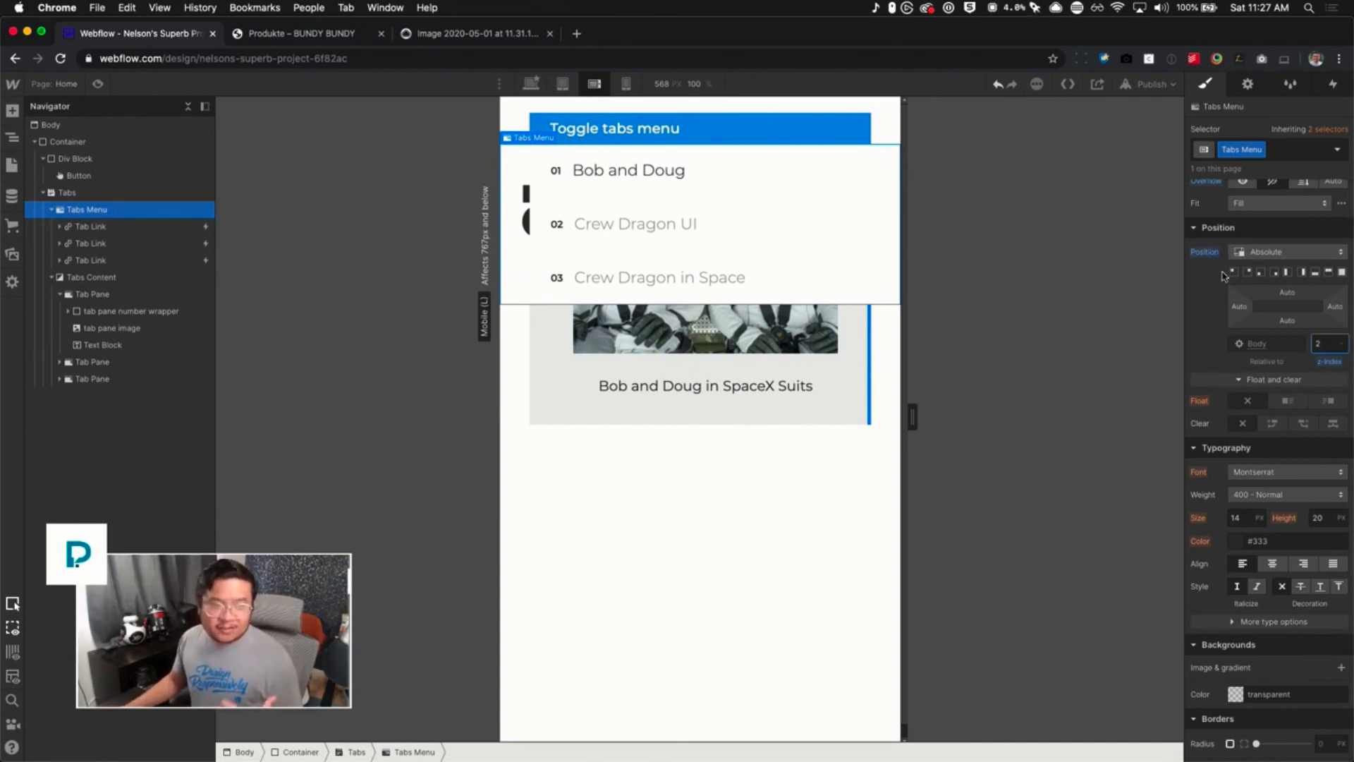
Try collapsing the absolutely positioned Tabs Menu with a height of 0 px
{"action": "scroll", "coordinate": [1224, 300], "scroll_direction": "up", "scroll_amount": 8}
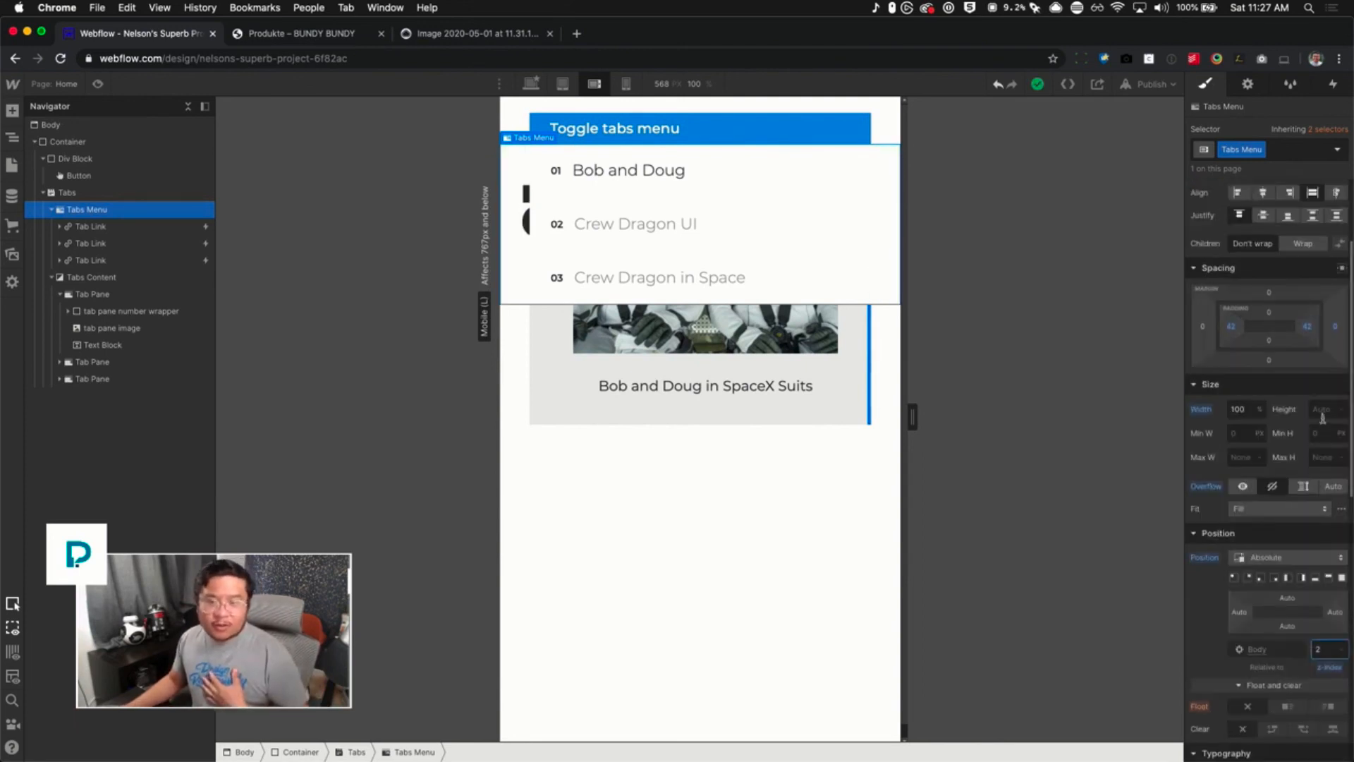
{"action": "left_click", "coordinate": [1325, 408]}
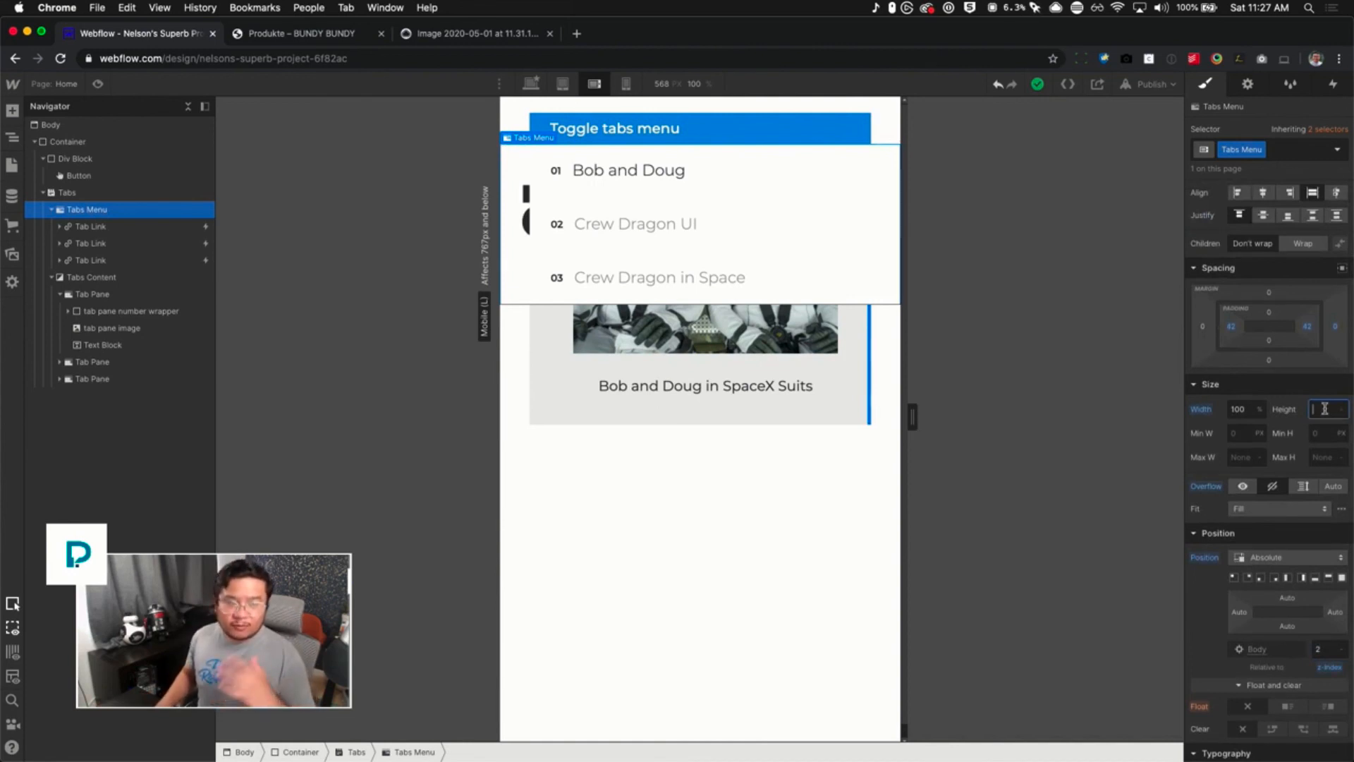
{"action": "key", "text": "Return"}
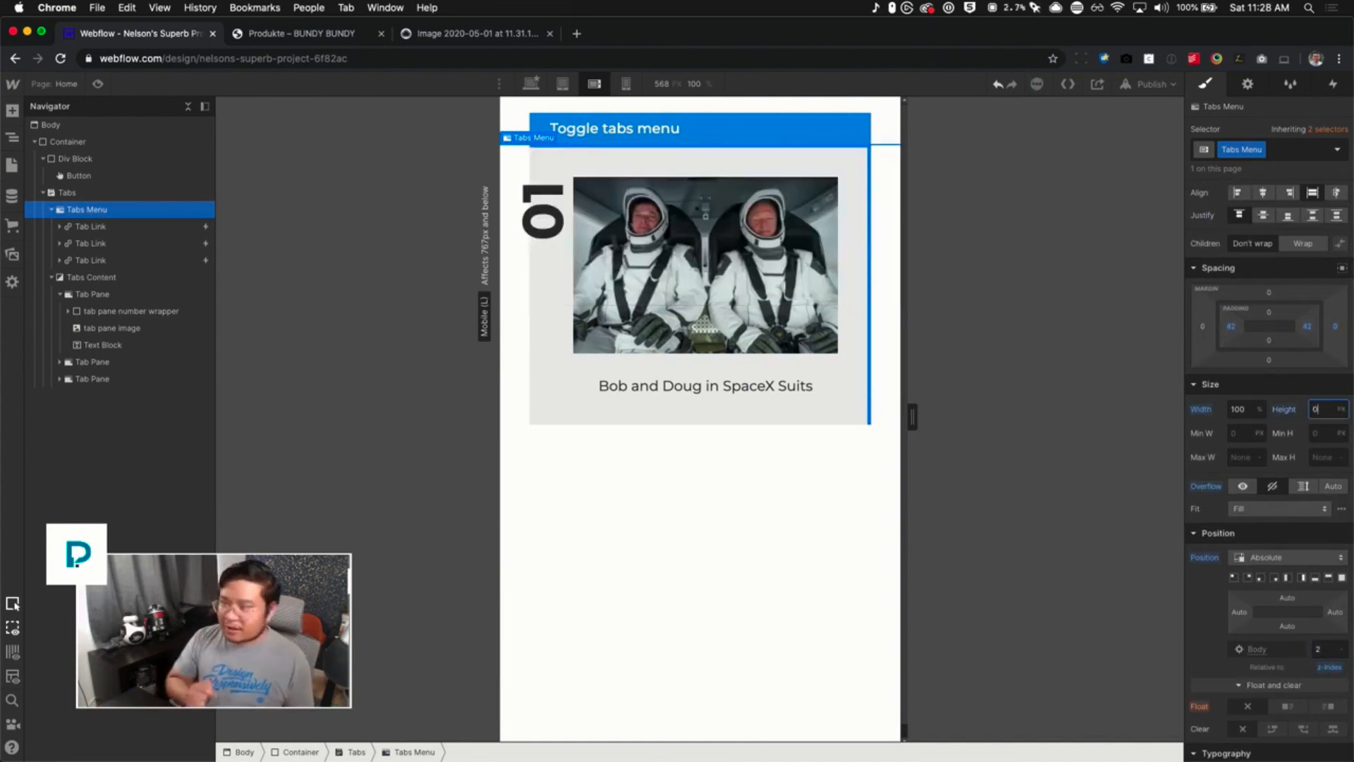
Try larger fixed heights for the Tabs Menu, including 250 px and finally 230 px, to fit all three tab links
{"action": "key", "text": "BackSpace"}
{"action": "type", "text": "150"}
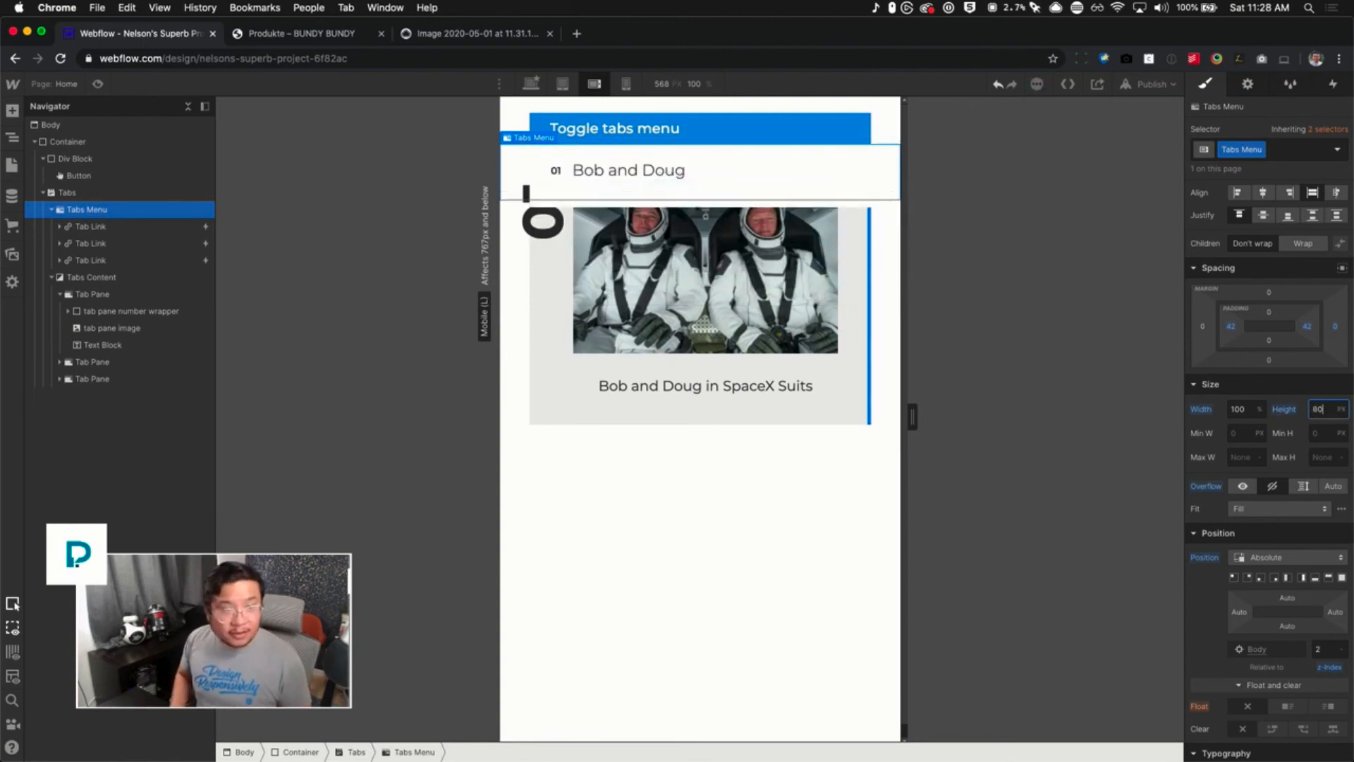
{"action": "key", "text": "BackSpace"}
{"action": "key", "text": "BackSpace"}
{"action": "key", "text": "BackSpace"}
{"action": "type", "text": "230"}
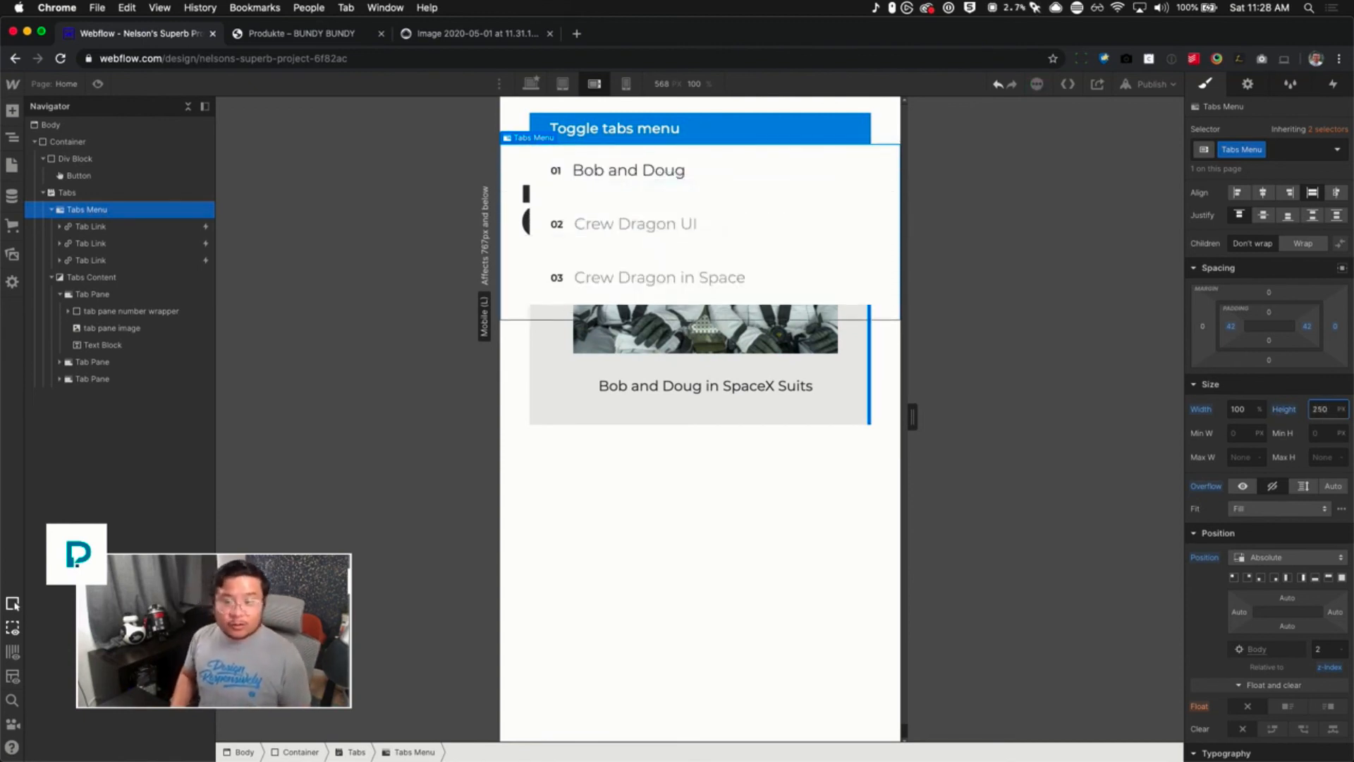
{"action": "key", "text": "shift+Down"}
{"action": "key", "text": "shift+Up"}
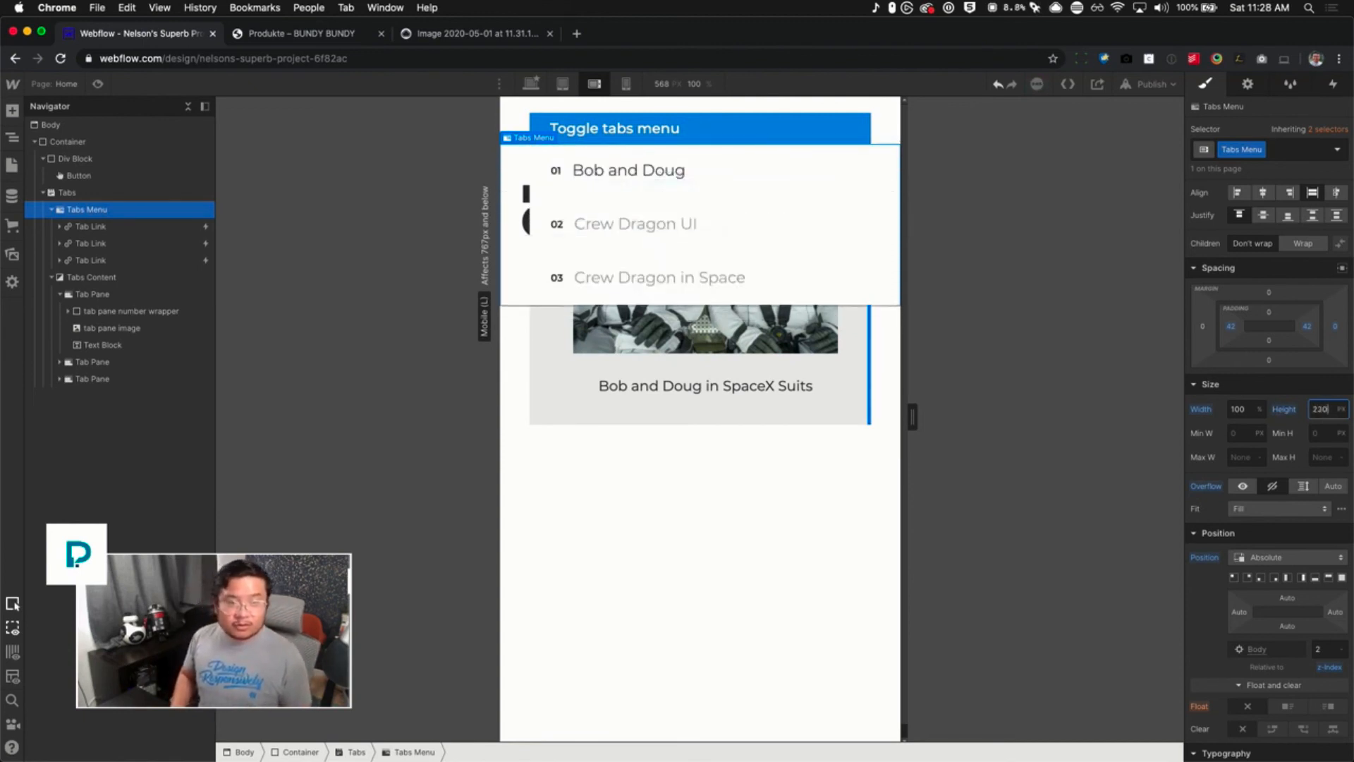
Set the Tabs Menu's height to Auto
{"action": "left_click", "coordinate": [1343, 415]}
{"action": "left_click", "coordinate": [1343, 416]}
{"action": "left_click", "coordinate": [1328, 492]}
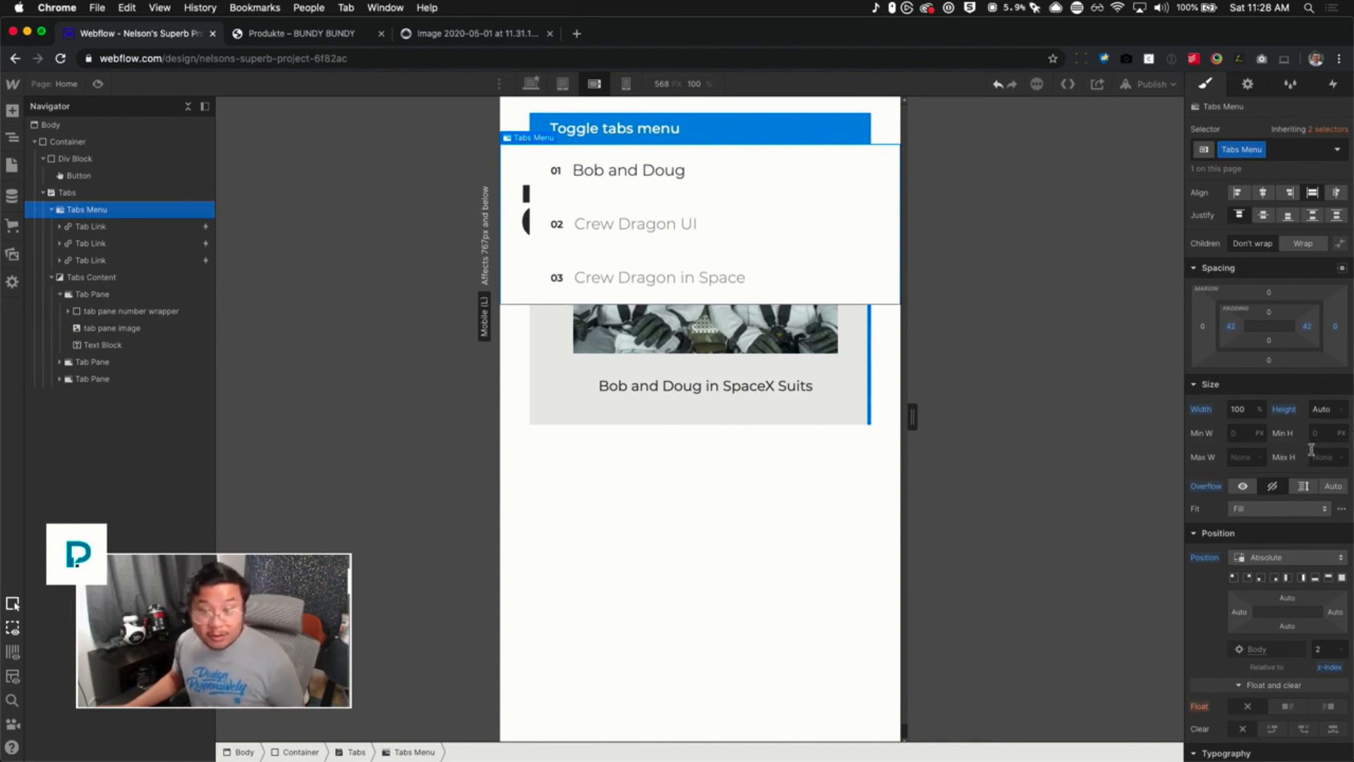
Try collapsing the Tabs Menu by stepping its height down to 0 px
{"action": "left_click", "coordinate": [1326, 411]}
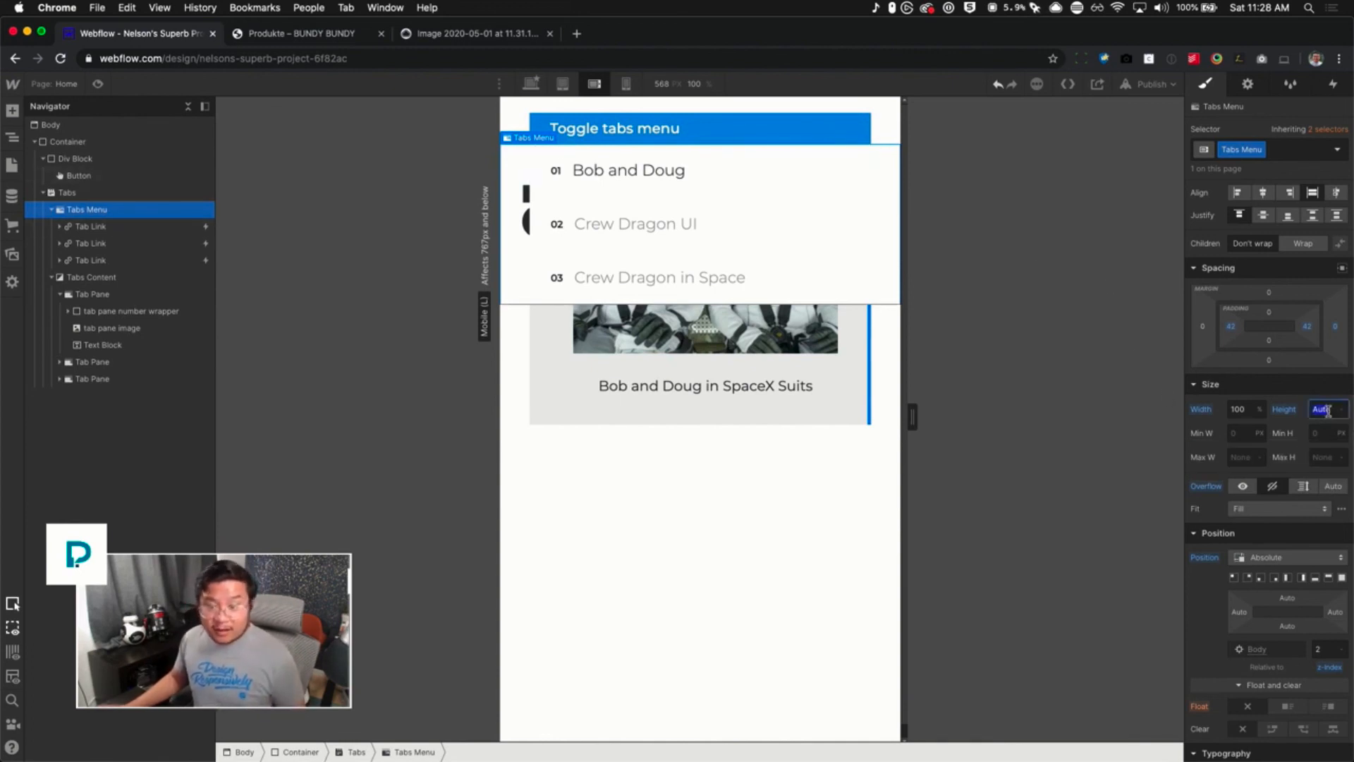
{"action": "key", "text": "shift+Down"}
{"action": "key", "text": "shift+Down"}
{"action": "key", "text": "shift+Down"}
{"action": "key", "text": "shift+Down"}
{"action": "key", "text": "shift+Down"}
{"action": "key", "text": "shift+Down"}
{"action": "key", "text": "shift+Down"}
{"action": "key", "text": "shift+Down"}
{"action": "key", "text": "shift+Down"}
{"action": "key", "text": "shift+Down"}
{"action": "key", "text": "shift+Down"}
{"action": "key", "text": "shift+Down"}
{"action": "key", "text": "shift+Down"}
{"action": "key", "text": "shift+Down"}
{"action": "key", "text": "shift+Down"}
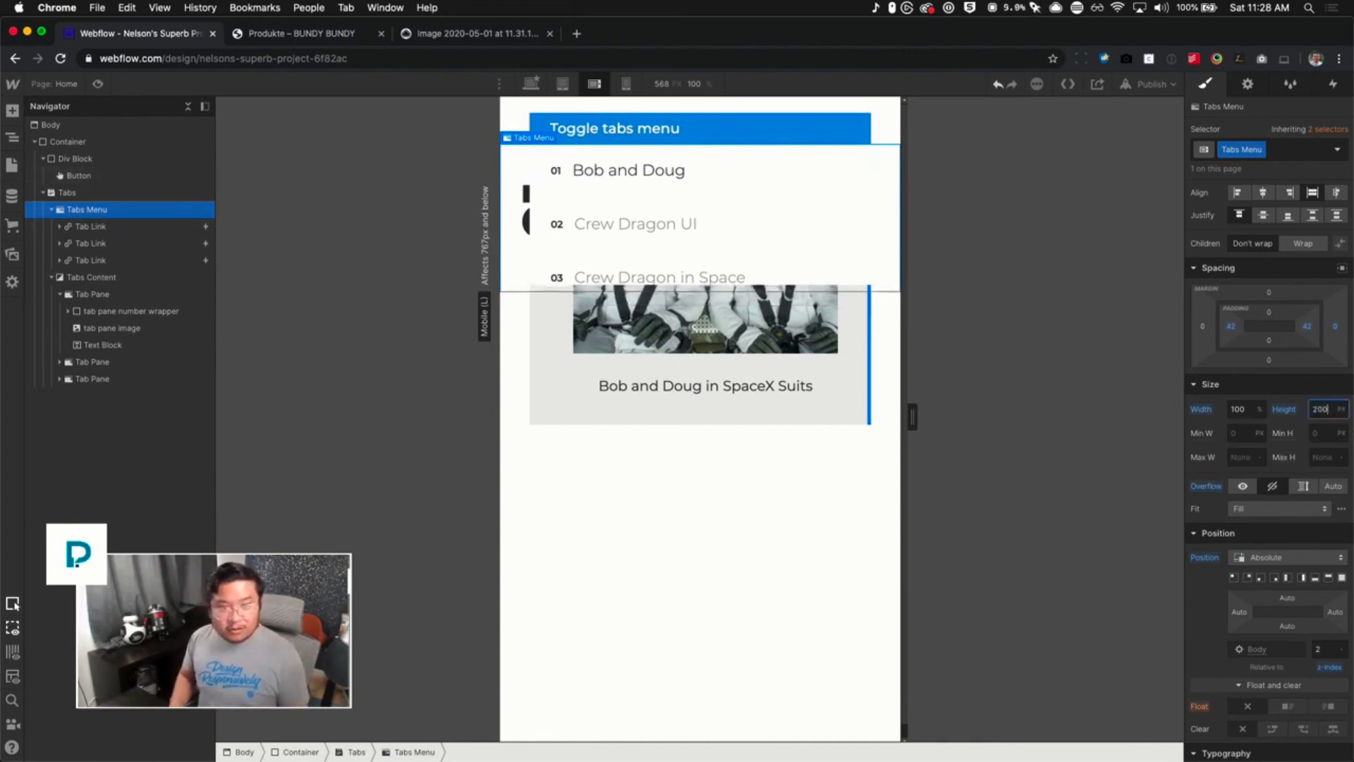
{"action": "key", "text": "shift+Down"}
{"action": "key", "text": "shift+Down"}
{"action": "key", "text": "shift+Down"}
{"action": "key", "text": "shift+Down"}
{"action": "key", "text": "shift+Down"}
{"action": "key", "text": "shift+Down"}
{"action": "key", "text": "shift+Down"}
{"action": "key", "text": "shift+Down"}
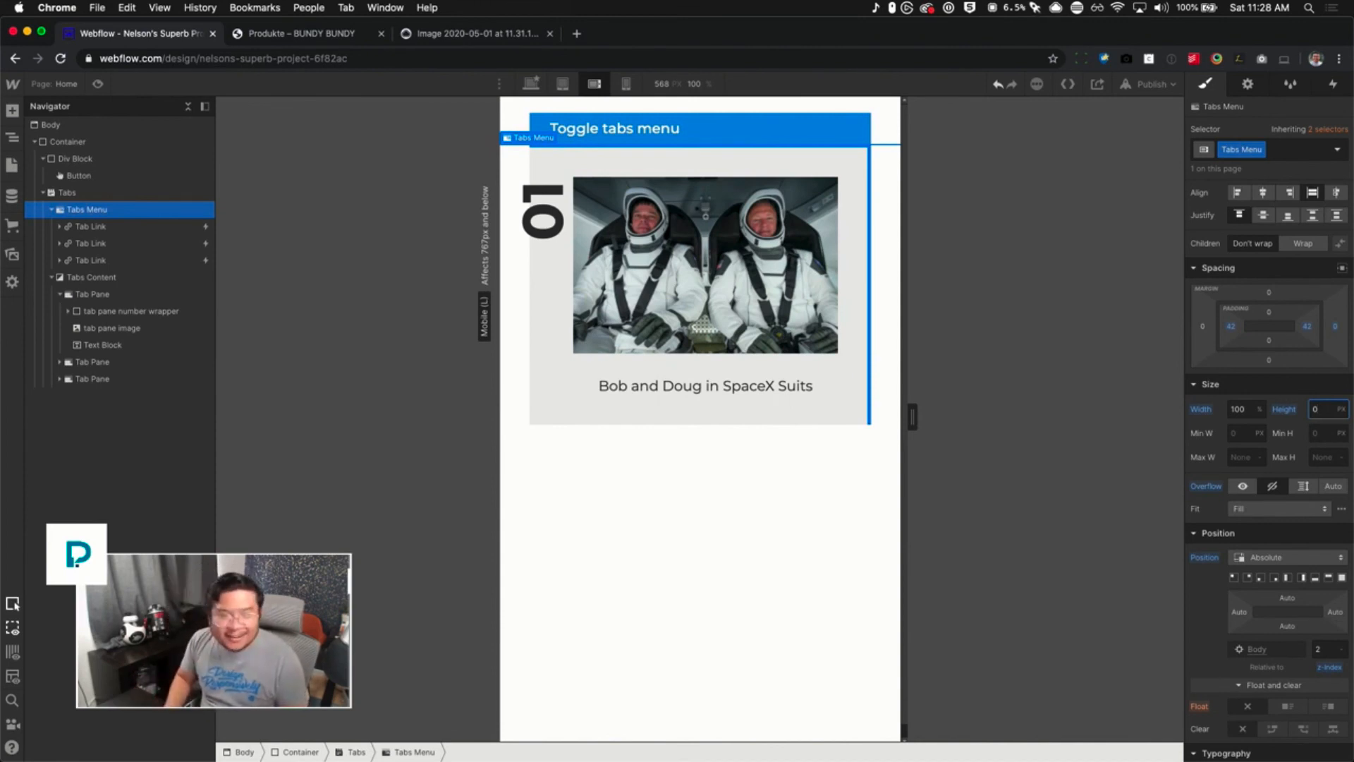
Clear the height setting of the Tabs Menu on this breakpoint
{"action": "left_click", "coordinate": [1283, 409], "text": "alt"}
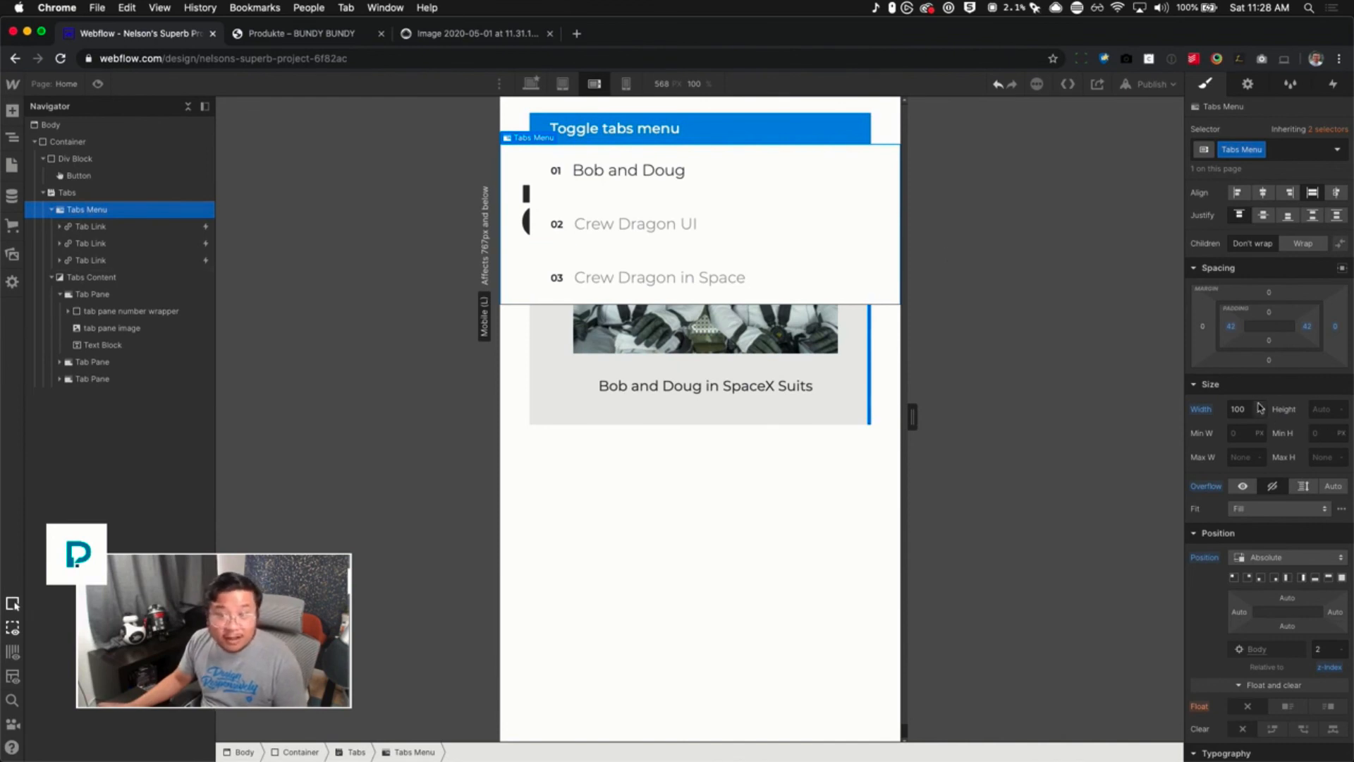
Add a Mouse click (tap) trigger to the toggle button and set its first-click action to Start an animation
{"action": "left_click", "coordinate": [118, 232]}
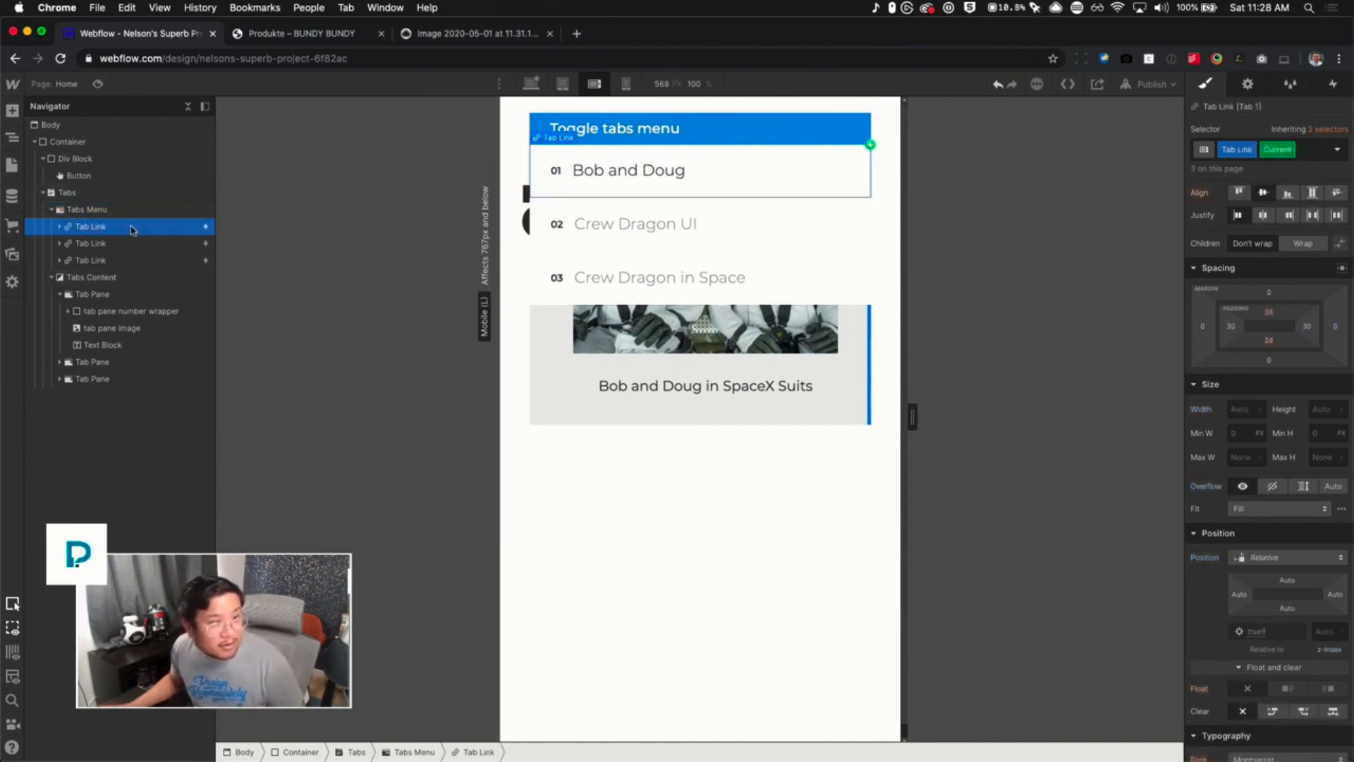
{"action": "left_click", "coordinate": [115, 180]}
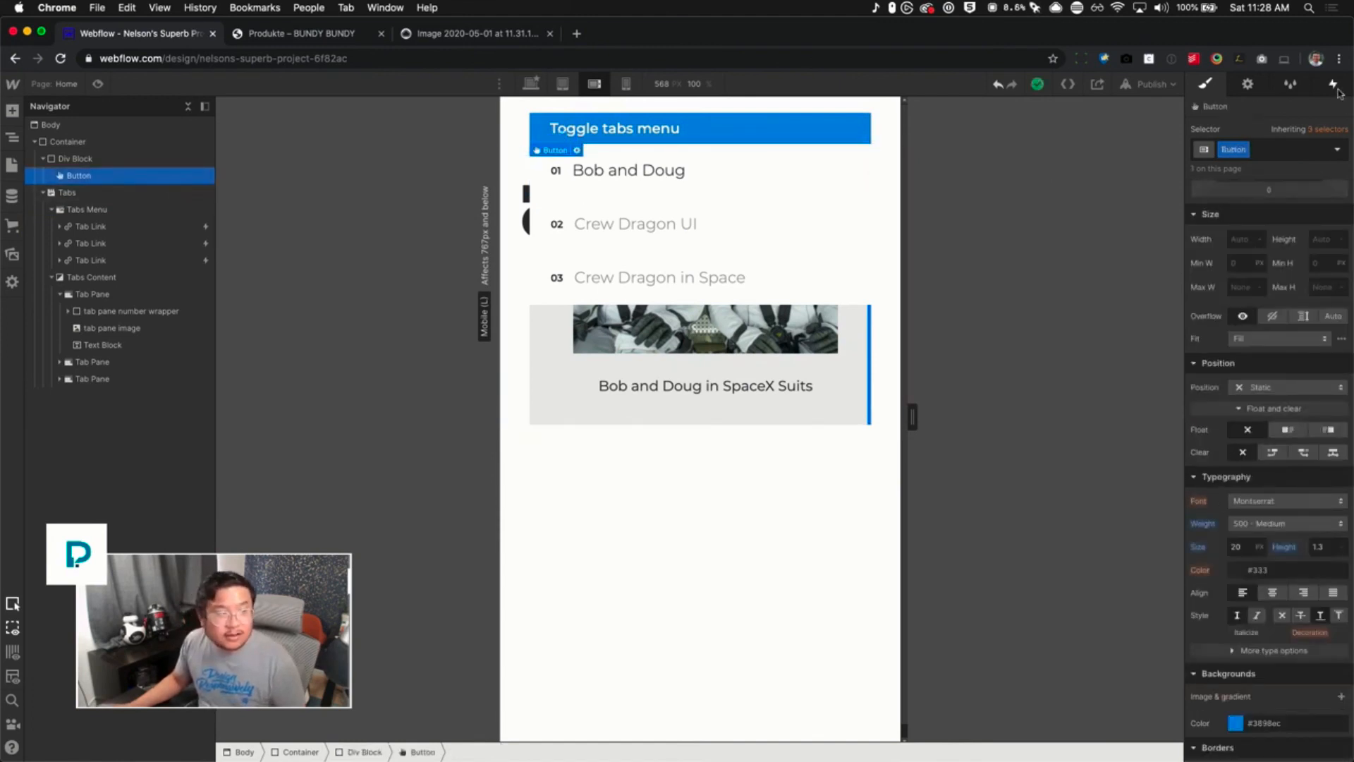
{"action": "left_click", "coordinate": [1334, 86]}
{"action": "left_click", "coordinate": [1335, 136]}
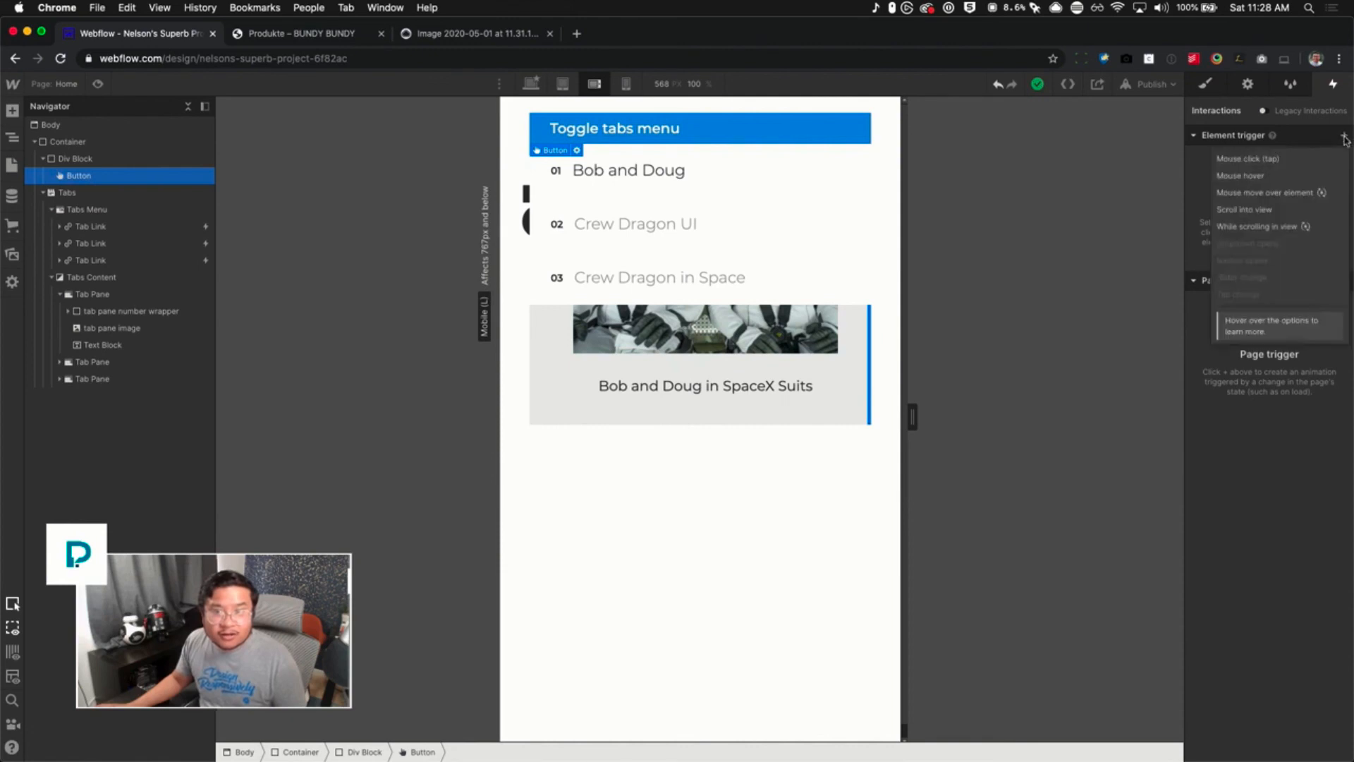
{"action": "left_click", "coordinate": [1269, 157]}
{"action": "left_click", "coordinate": [1267, 215]}
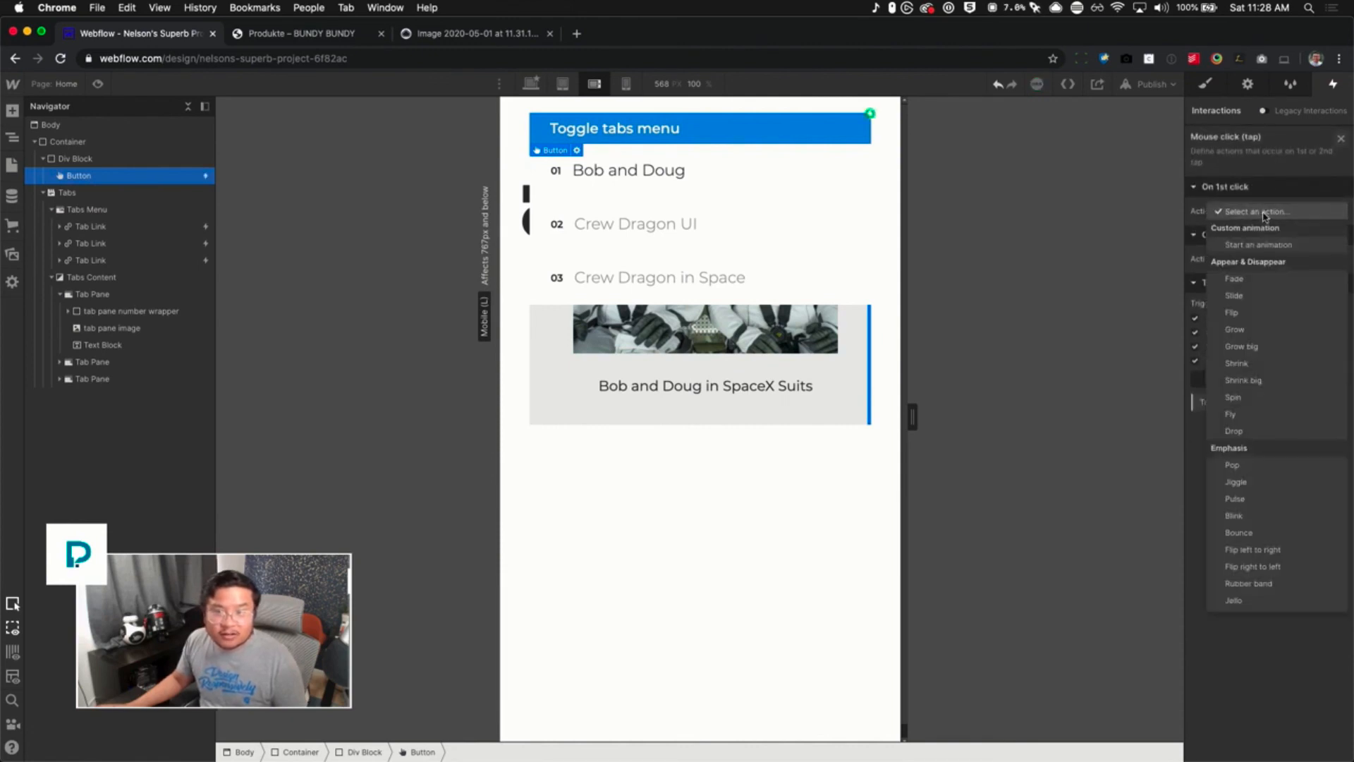
{"action": "left_click", "coordinate": [1264, 244]}
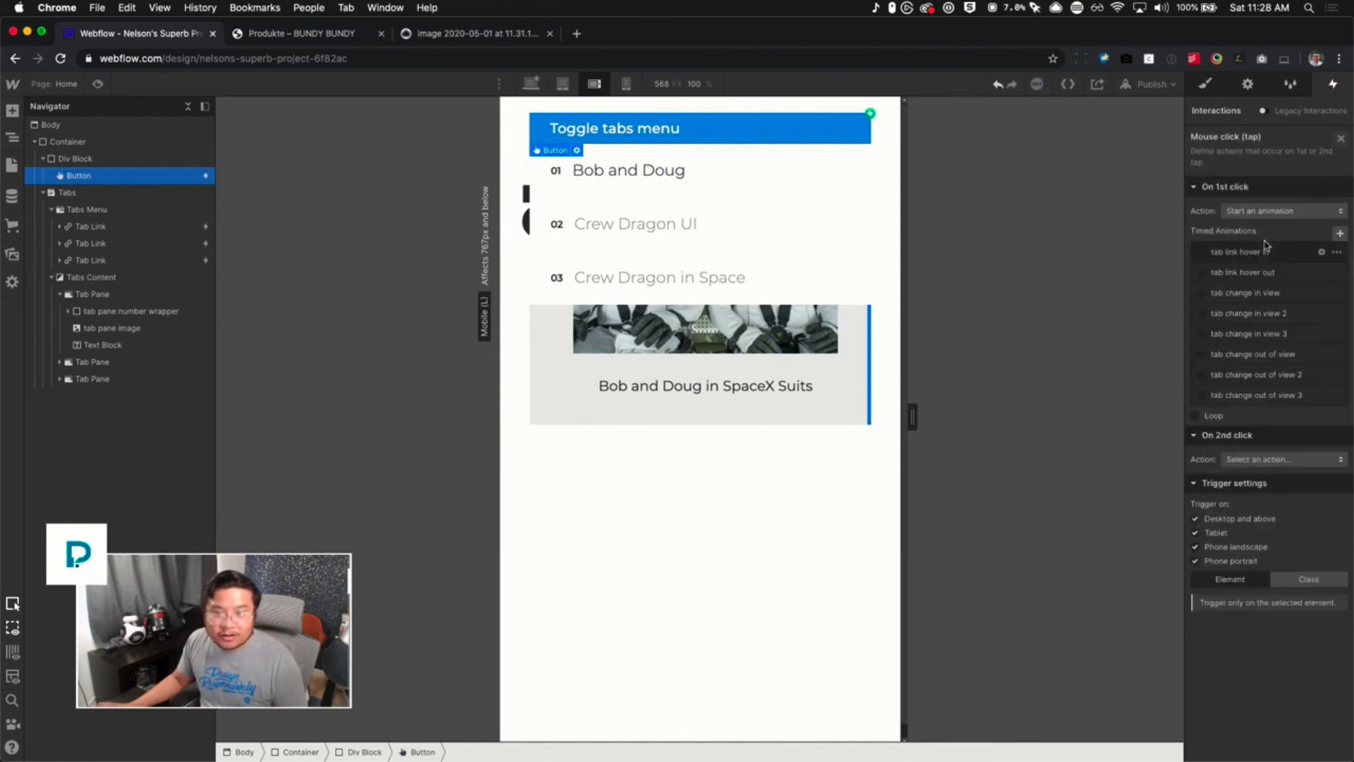
Create a timed animation for the first click named "mobile tab menu open"
{"action": "left_click", "coordinate": [1340, 233]}
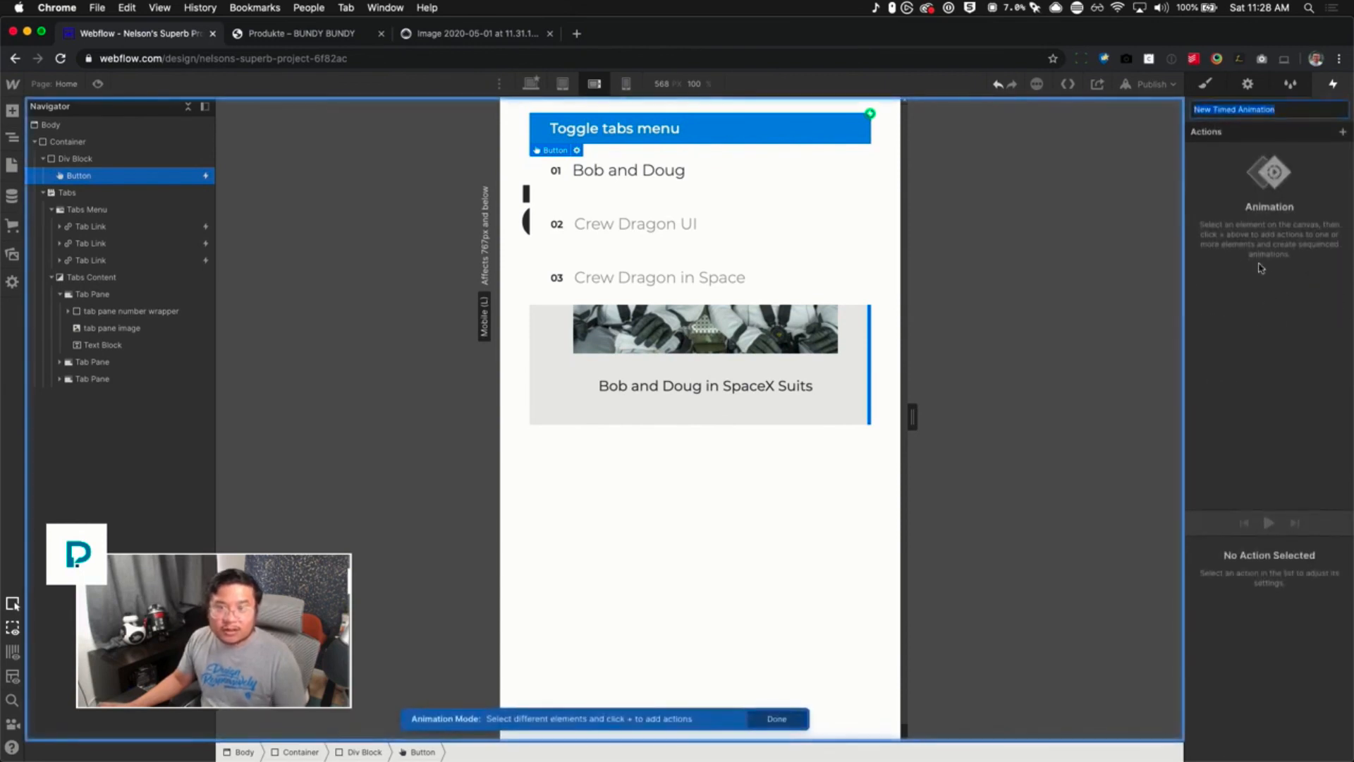
{"action": "type", "text": "mobile "}
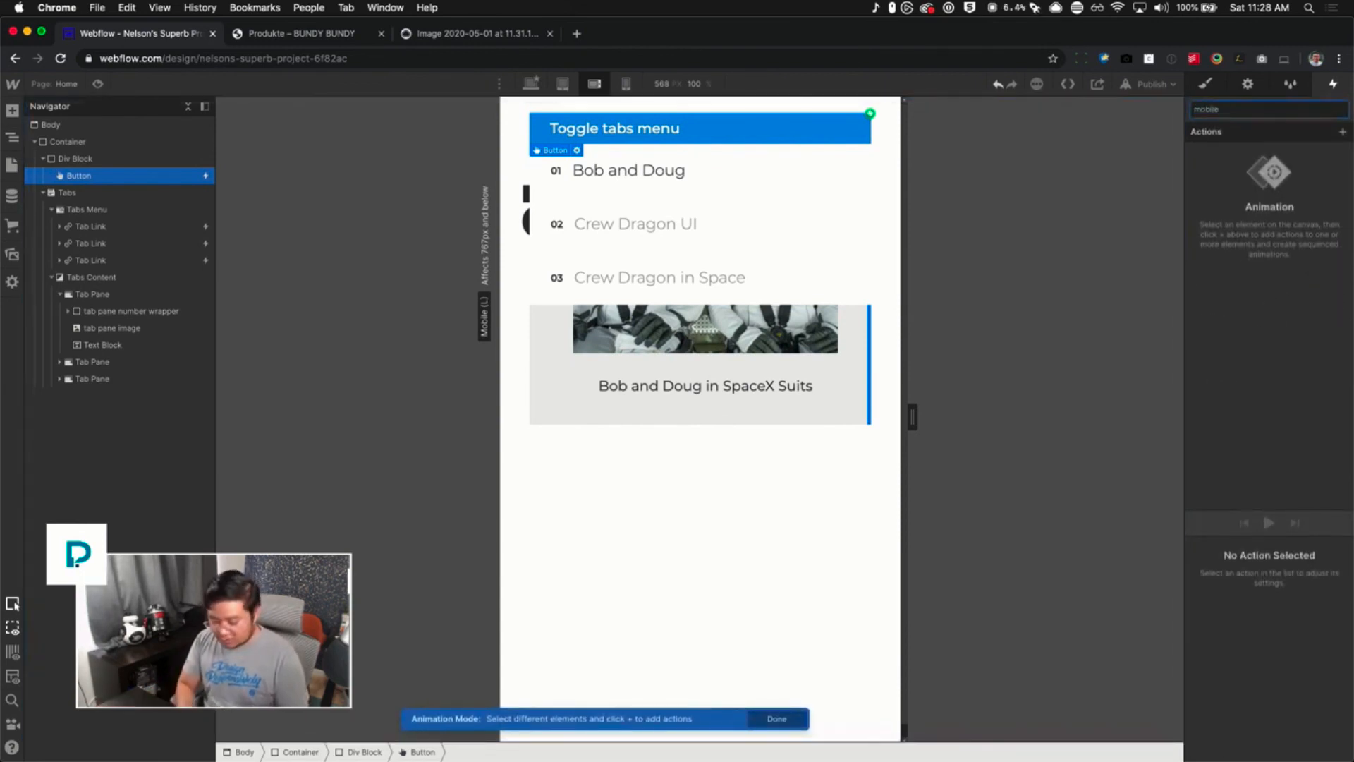
{"action": "type", "text": "tab menu"}
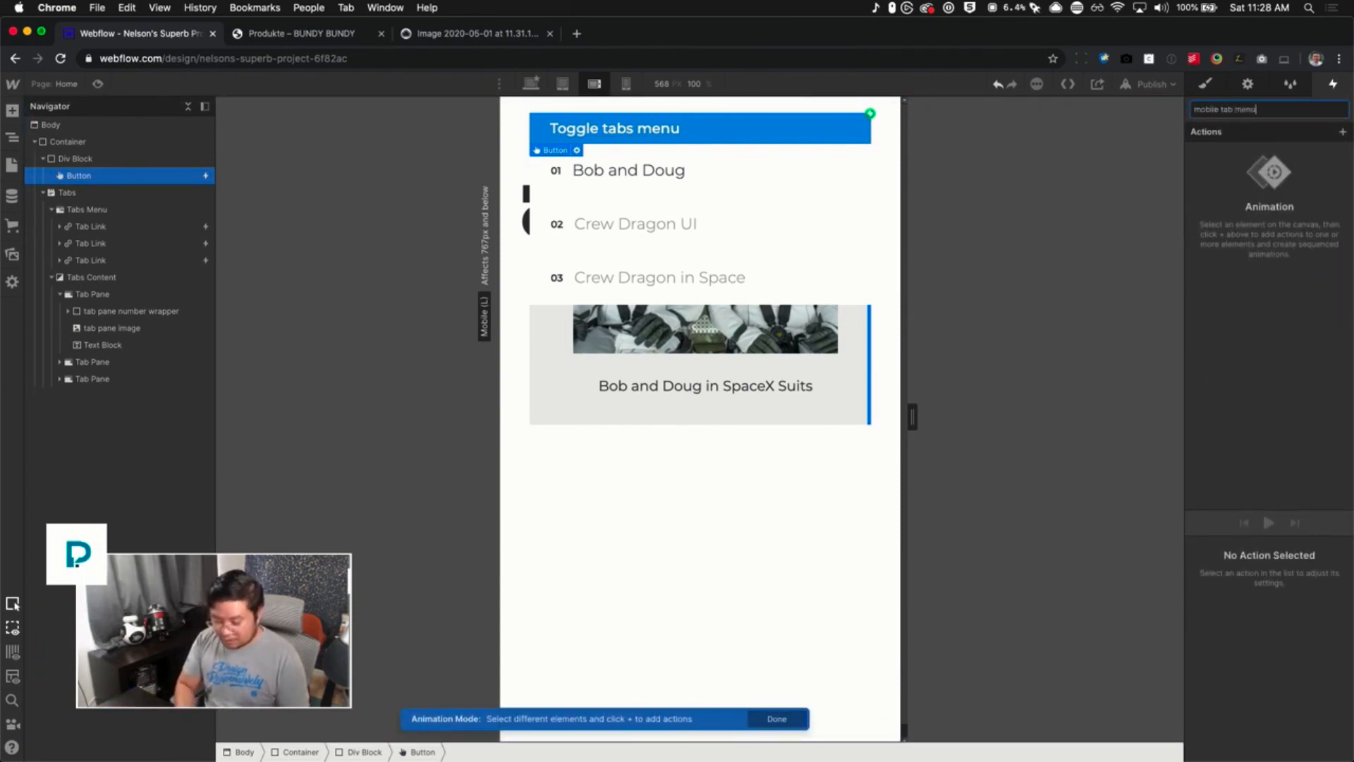
{"action": "type", "text": " open"}
{"action": "key", "text": "Return"}
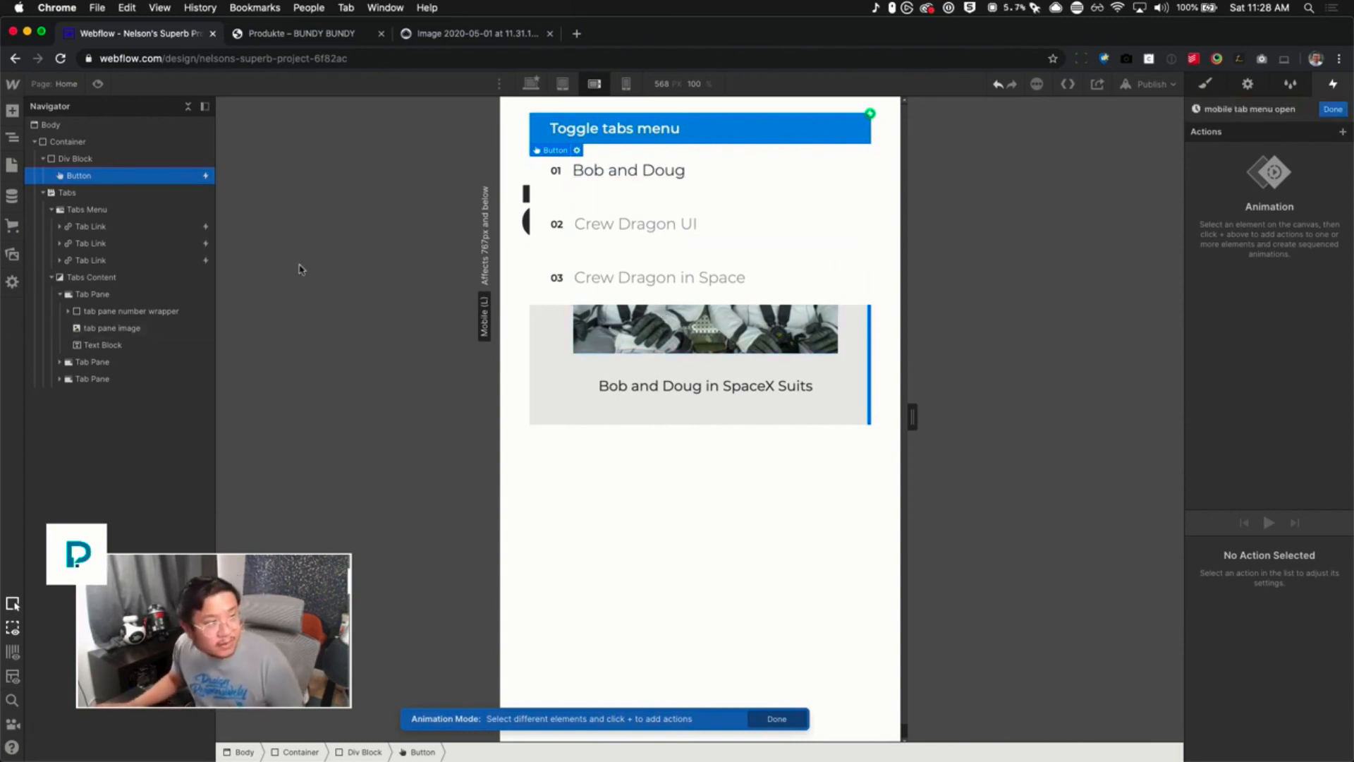
Add a Size action for the Tabs Menu with a height of 0 px, set as the initial state
{"action": "left_click", "coordinate": [105, 210]}
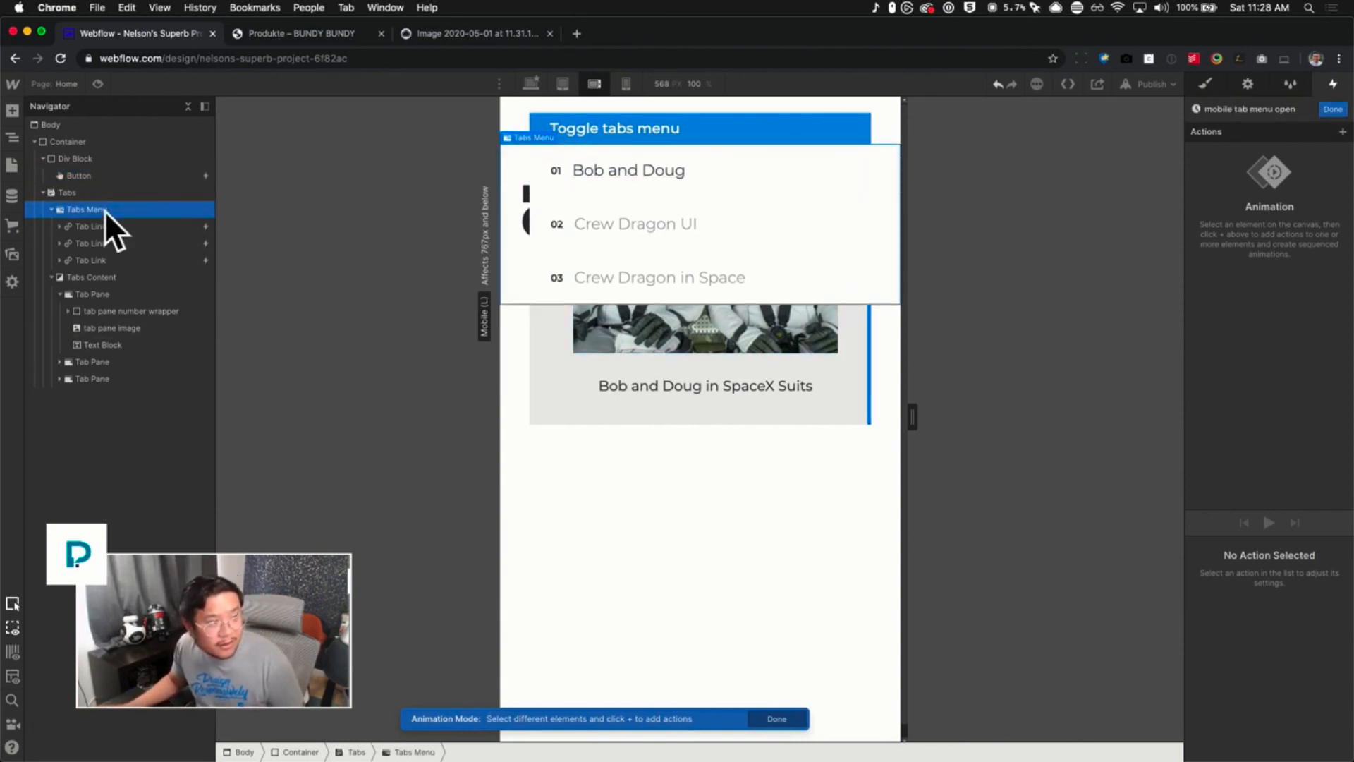
{"action": "left_click", "coordinate": [1342, 131]}
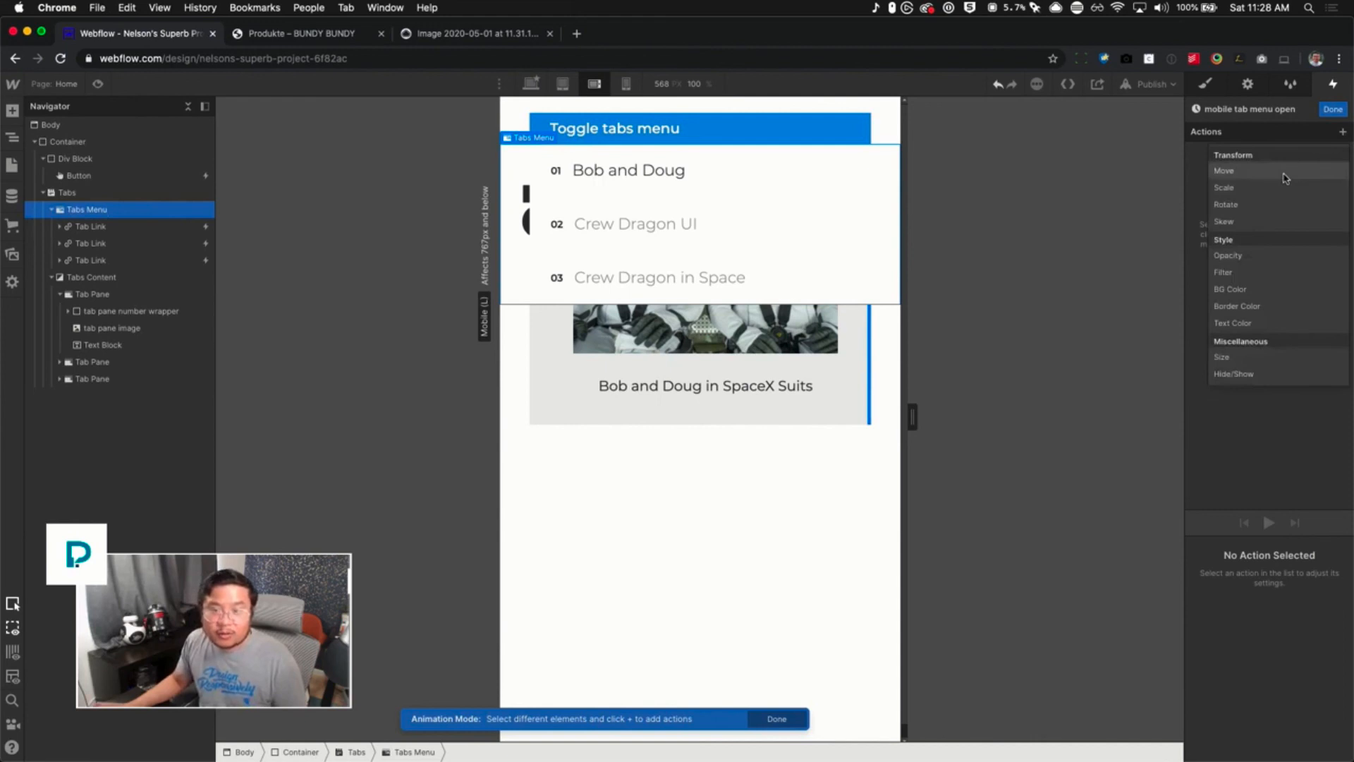
{"action": "left_click", "coordinate": [1263, 358]}
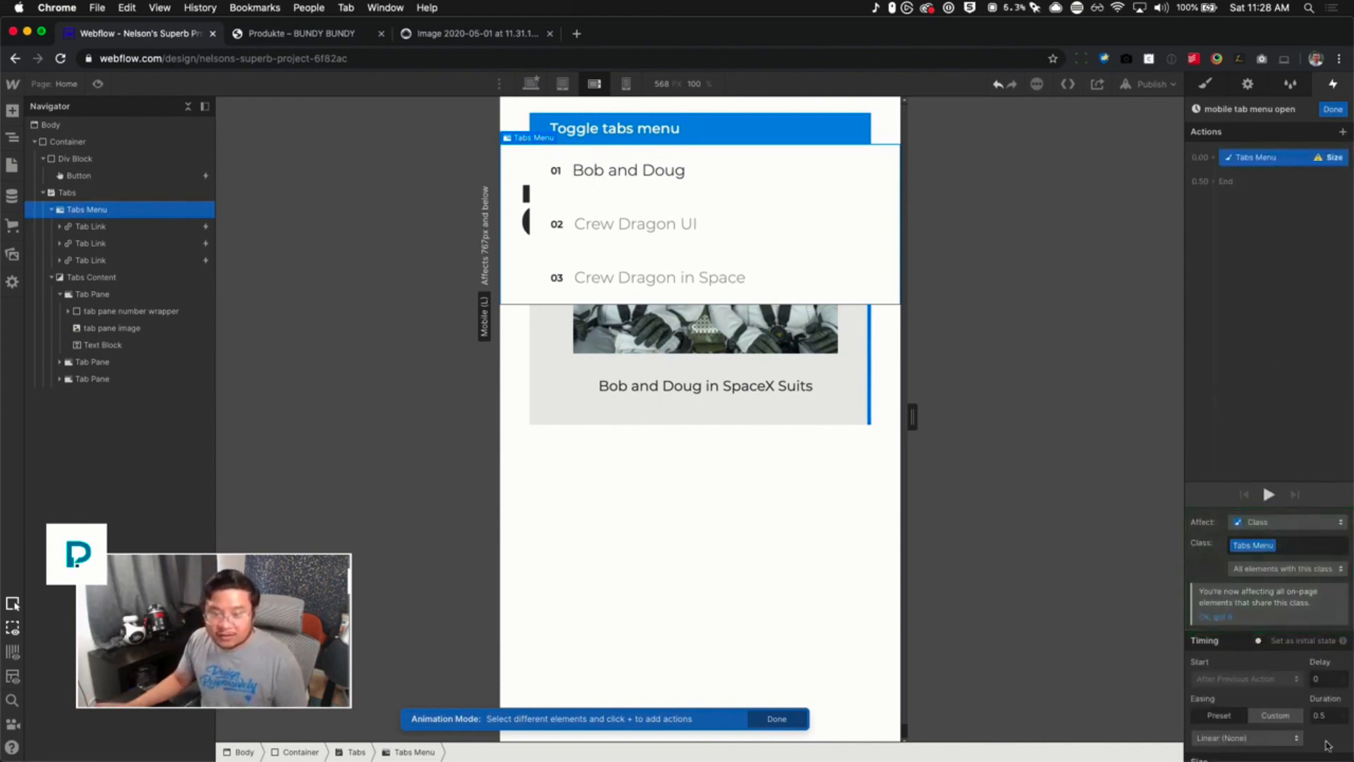
{"action": "left_click", "coordinate": [1292, 644]}
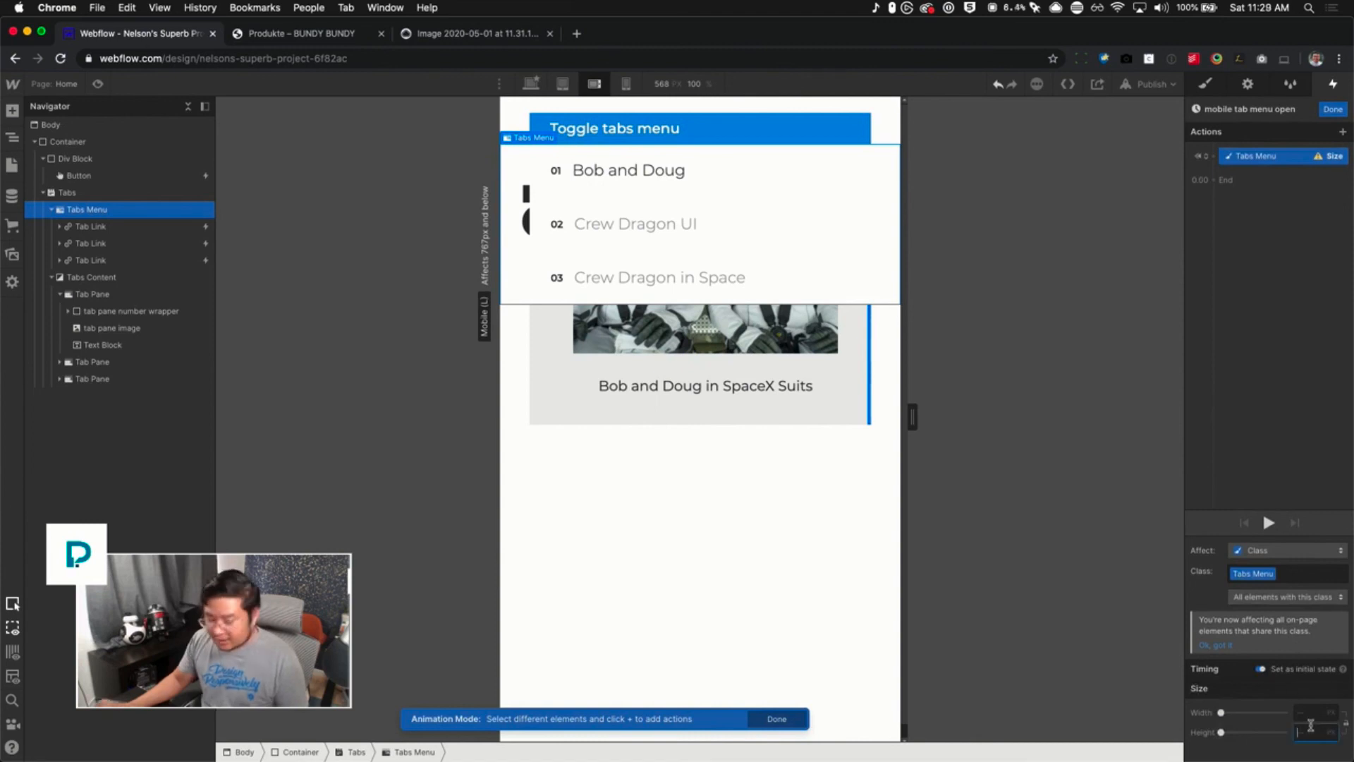
{"action": "type", "text": "0"}
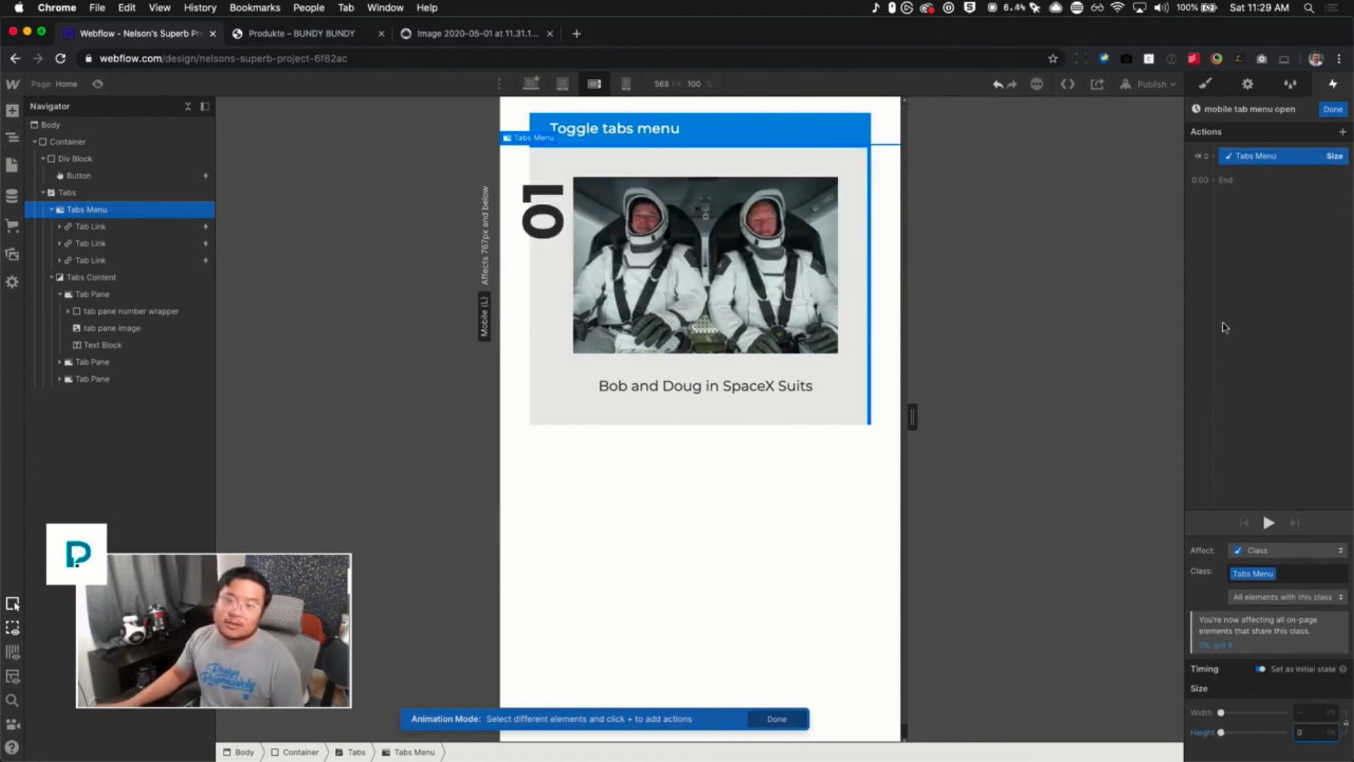
Add a second Size action for the Tabs Menu with Ease Out easing and its height set to auto
{"action": "left_click", "coordinate": [1224, 180]}
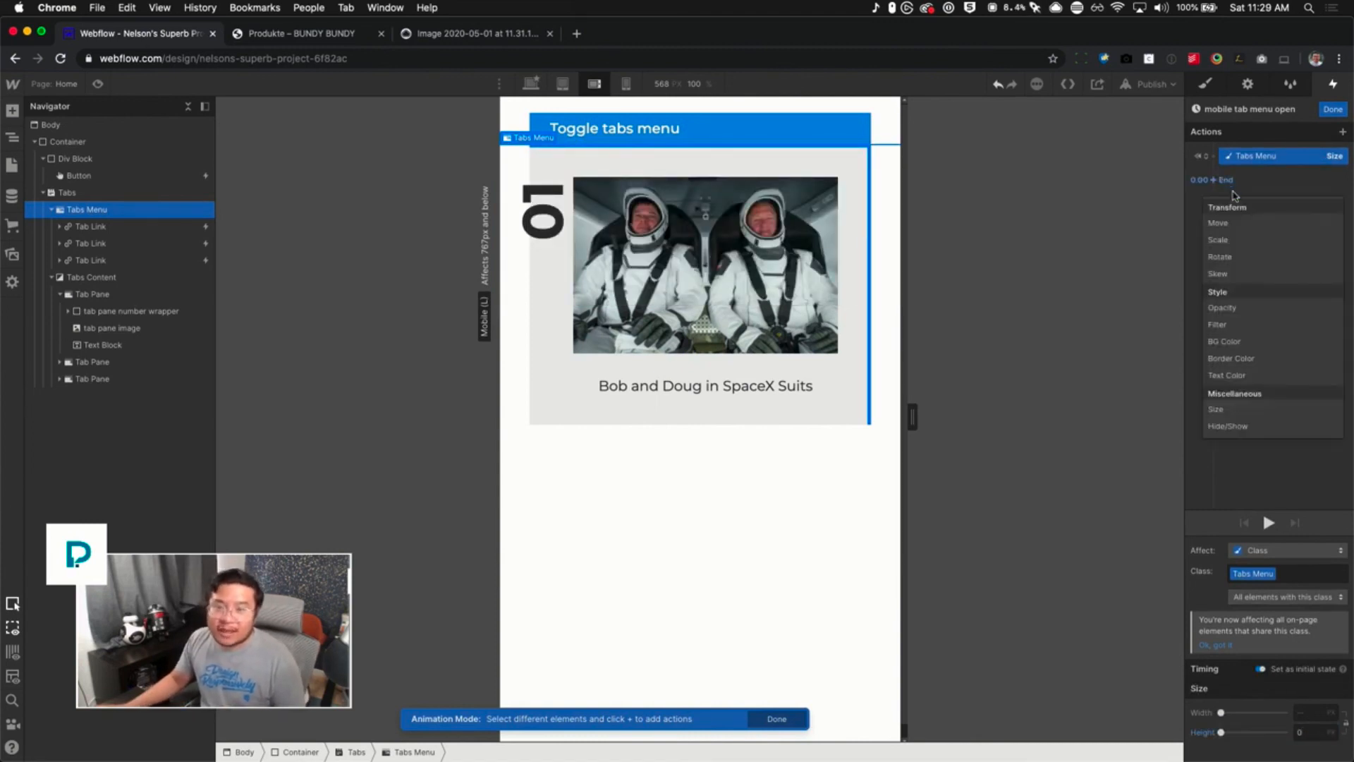
{"action": "left_click", "coordinate": [1253, 417]}
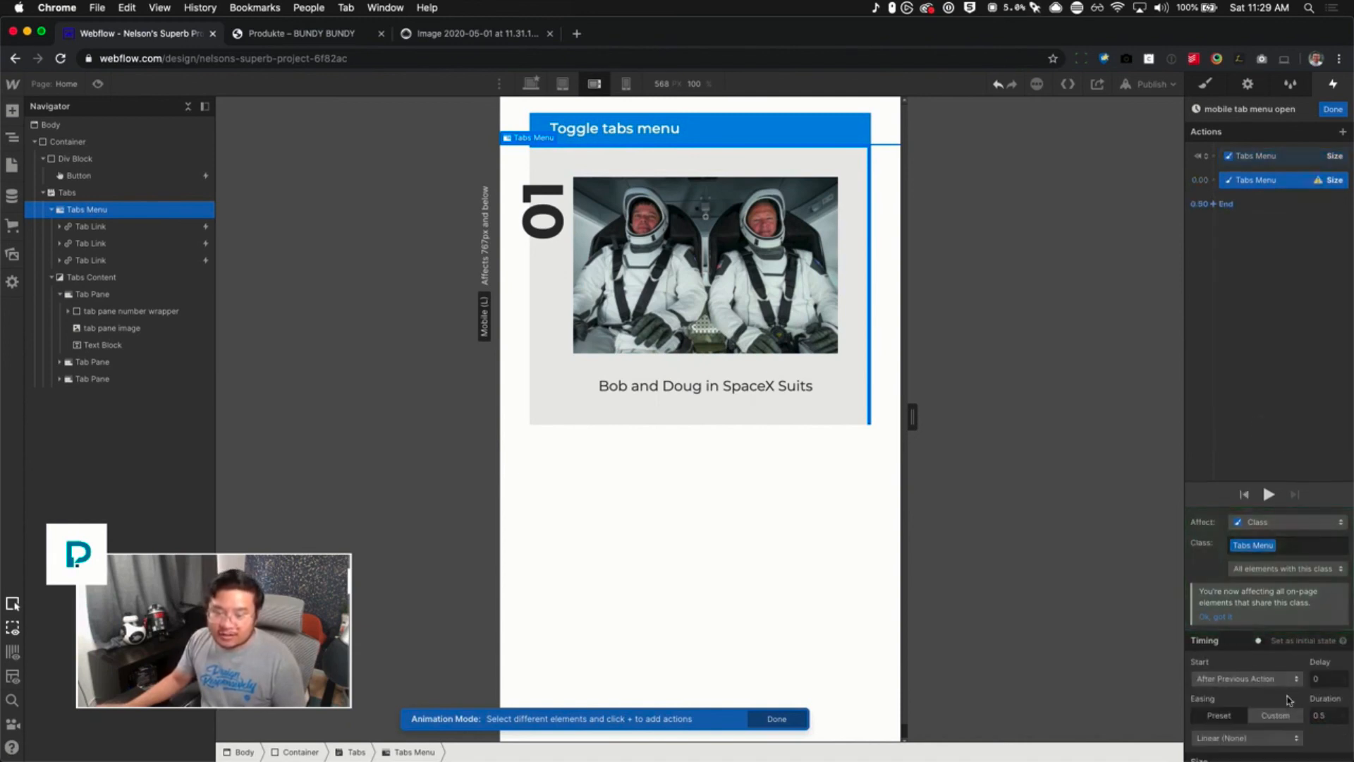
{"action": "left_click", "coordinate": [1255, 657]}
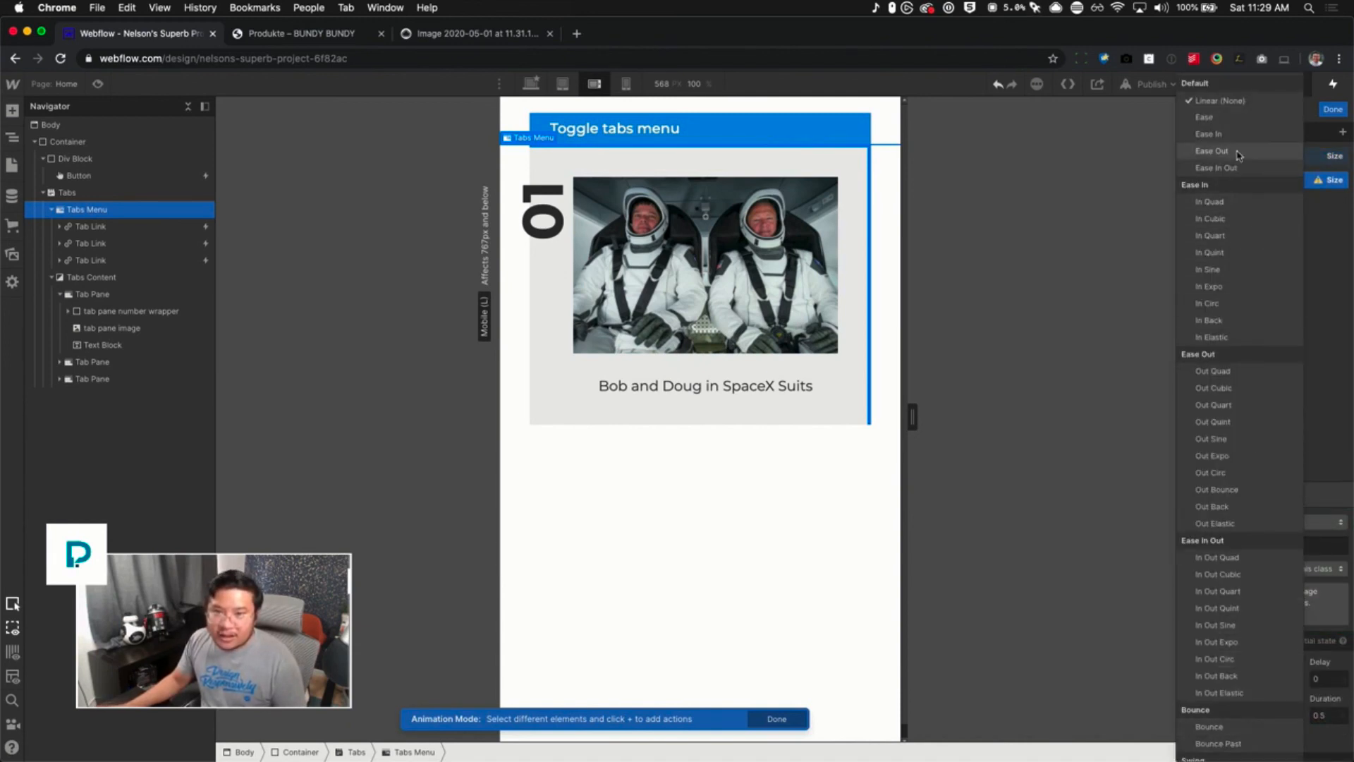
{"action": "left_click", "coordinate": [1212, 151]}
{"action": "scroll", "coordinate": [1280, 696], "scroll_direction": "down", "scroll_amount": 1}
{"action": "scroll", "coordinate": [1280, 697], "scroll_direction": "down", "scroll_amount": 2}
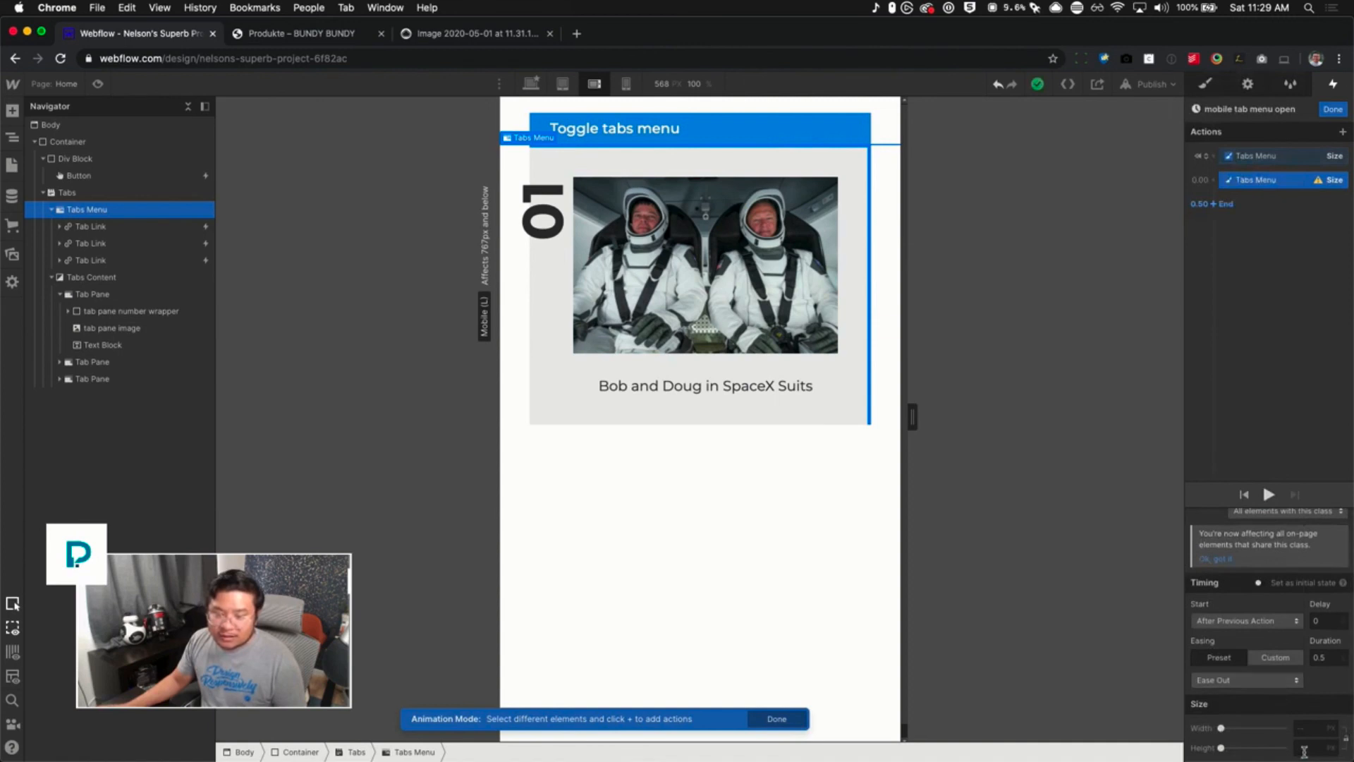
{"action": "type", "text": "aut"}
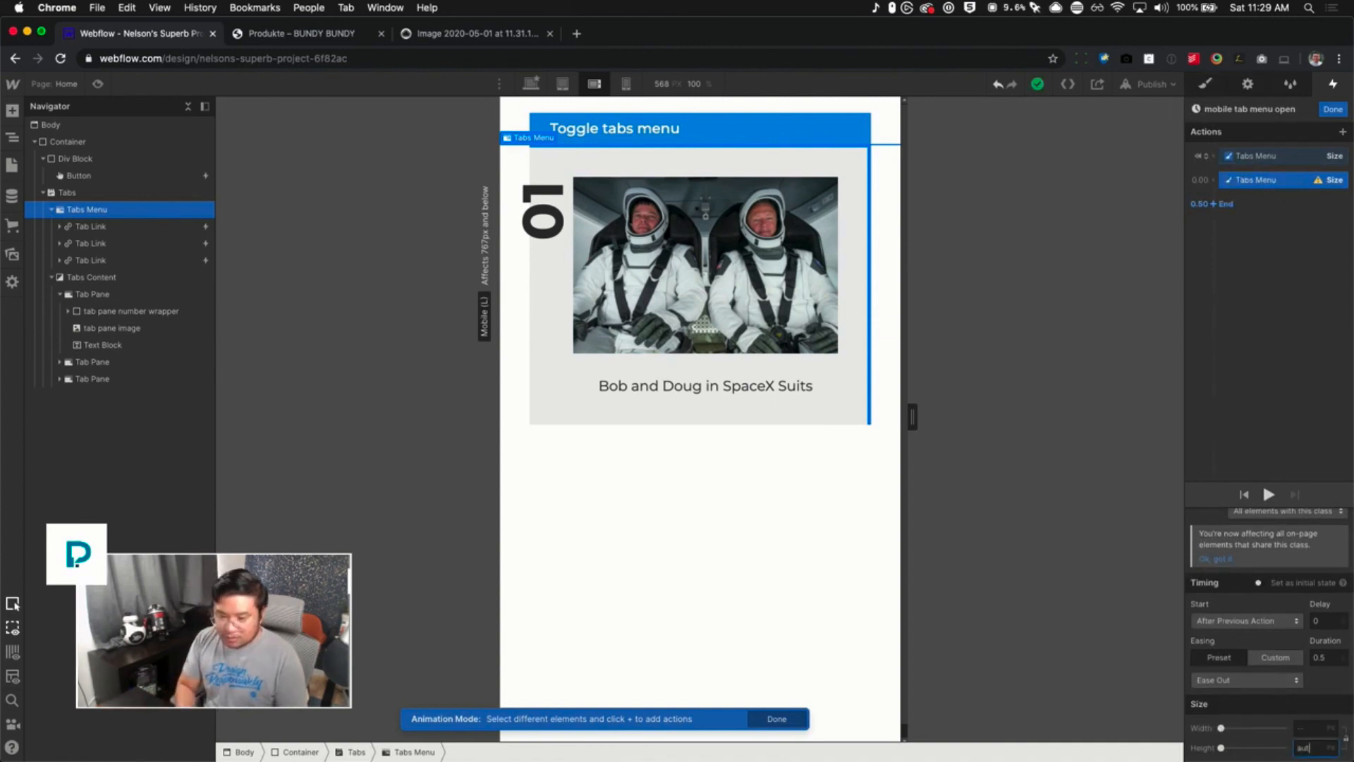
{"action": "type", "text": "o"}
{"action": "key", "text": "Return"}
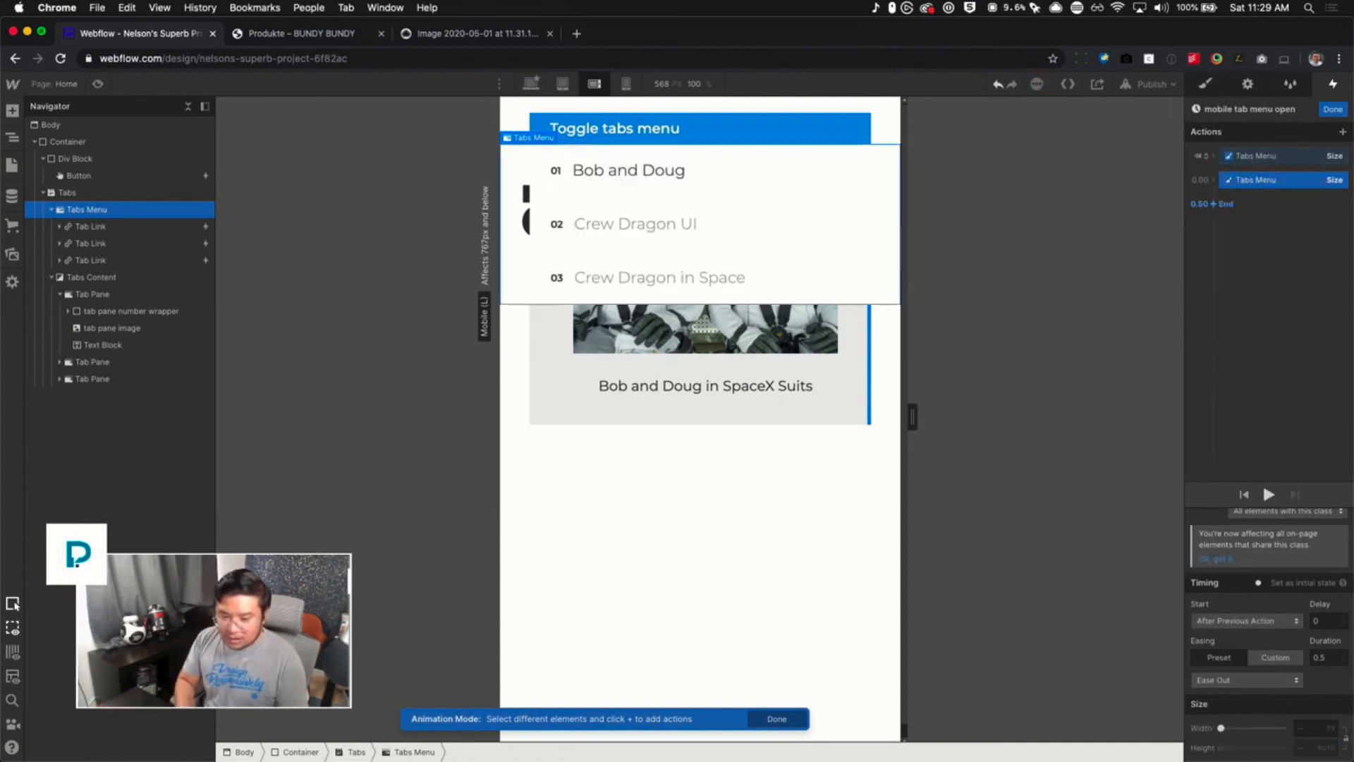
Preview the menu opening animation and finish editing it
{"action": "left_click", "coordinate": [1268, 496]}
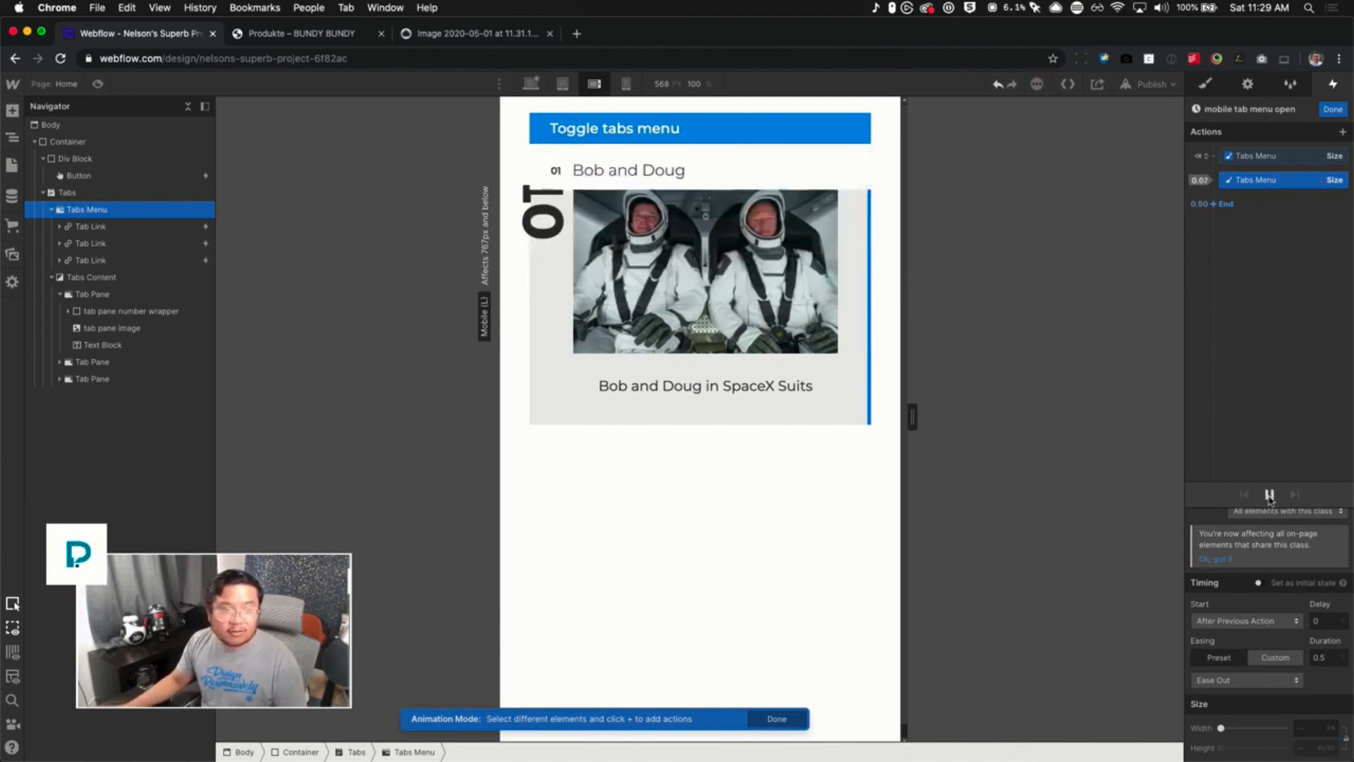
{"action": "left_click", "coordinate": [1268, 496]}
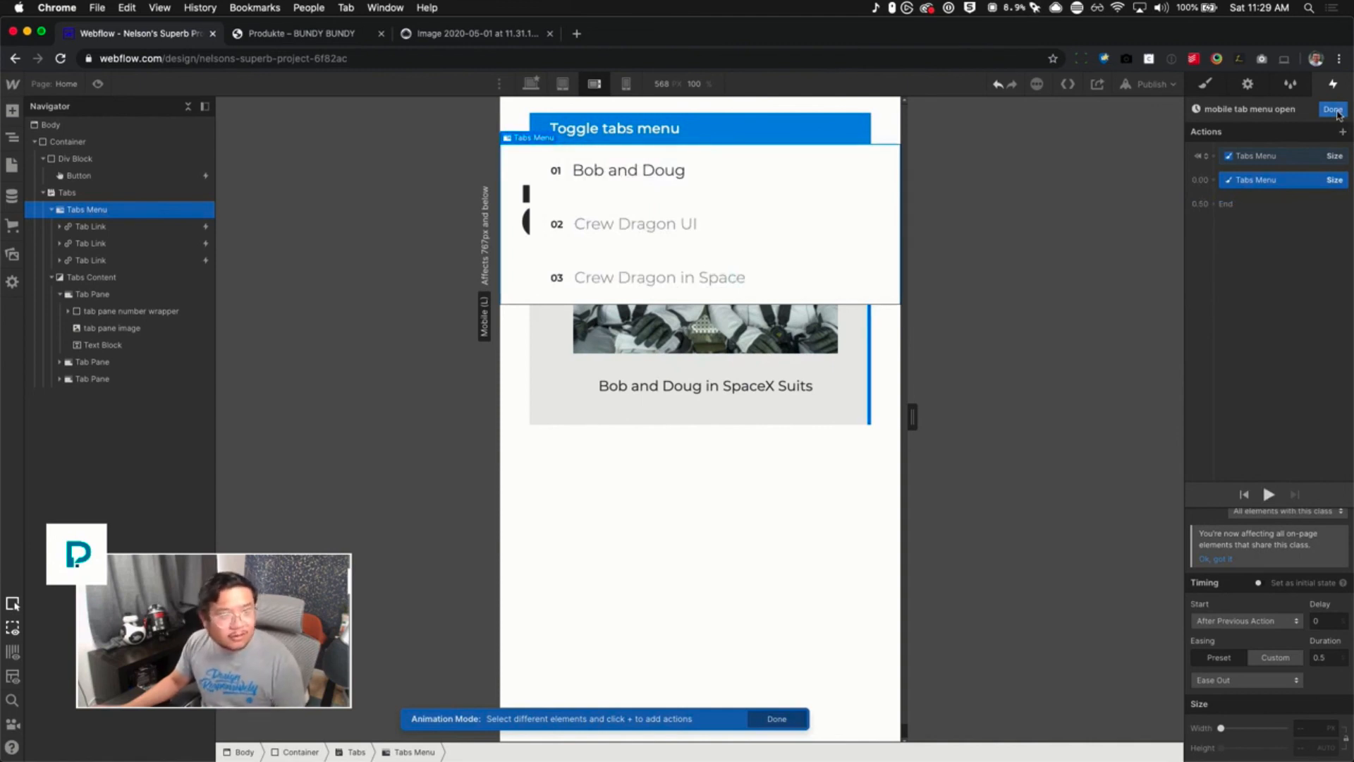
{"action": "left_click", "coordinate": [1335, 111]}
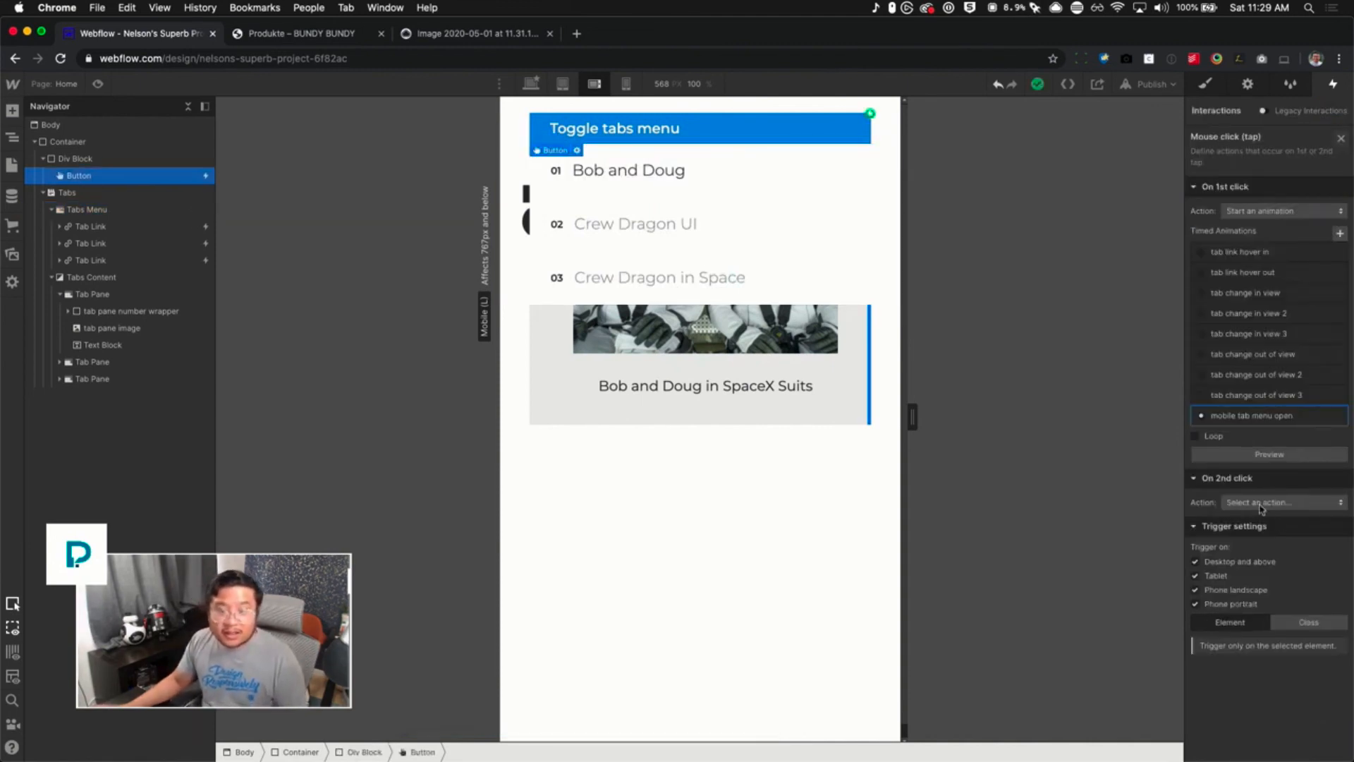
Set the button's second-click action to Start an animation
{"action": "left_click", "coordinate": [1259, 502]}
{"action": "left_click", "coordinate": [1274, 395]}
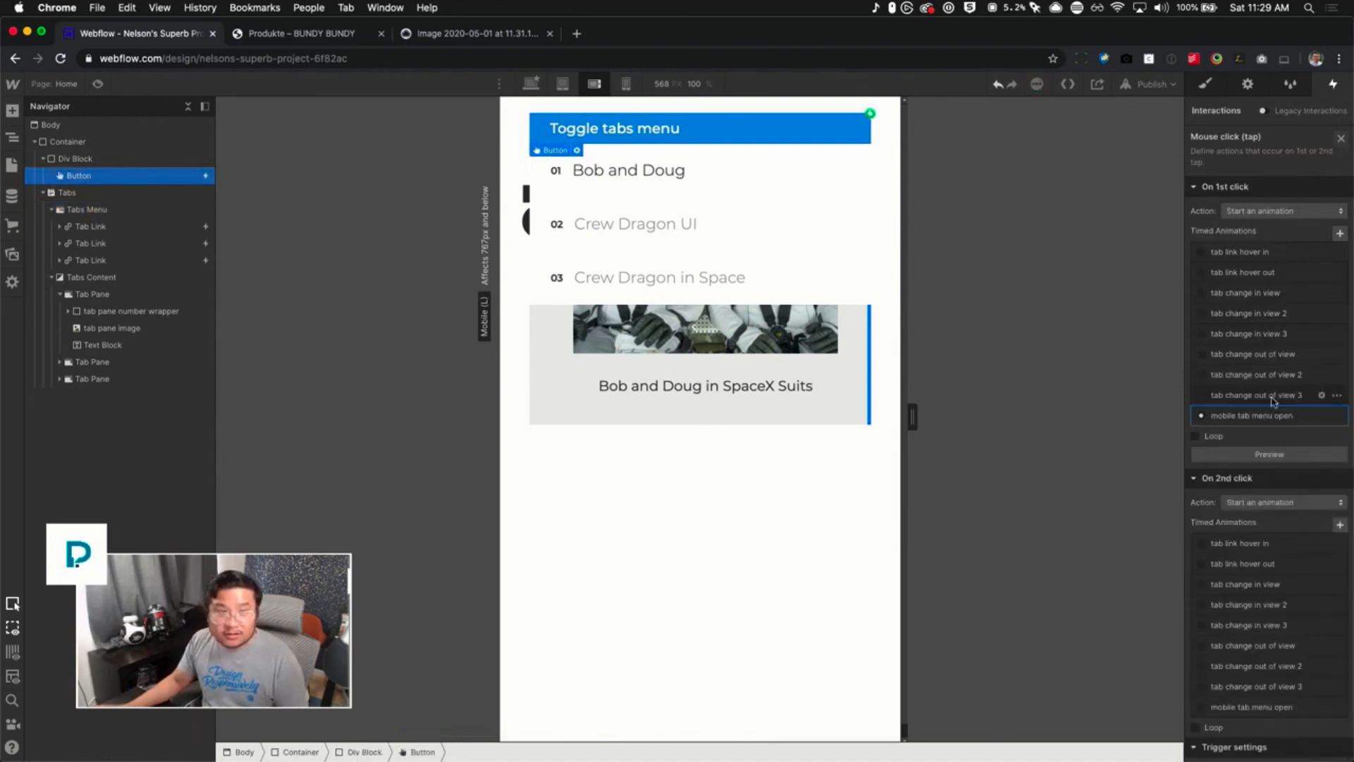
{"action": "left_click", "coordinate": [1339, 527]}
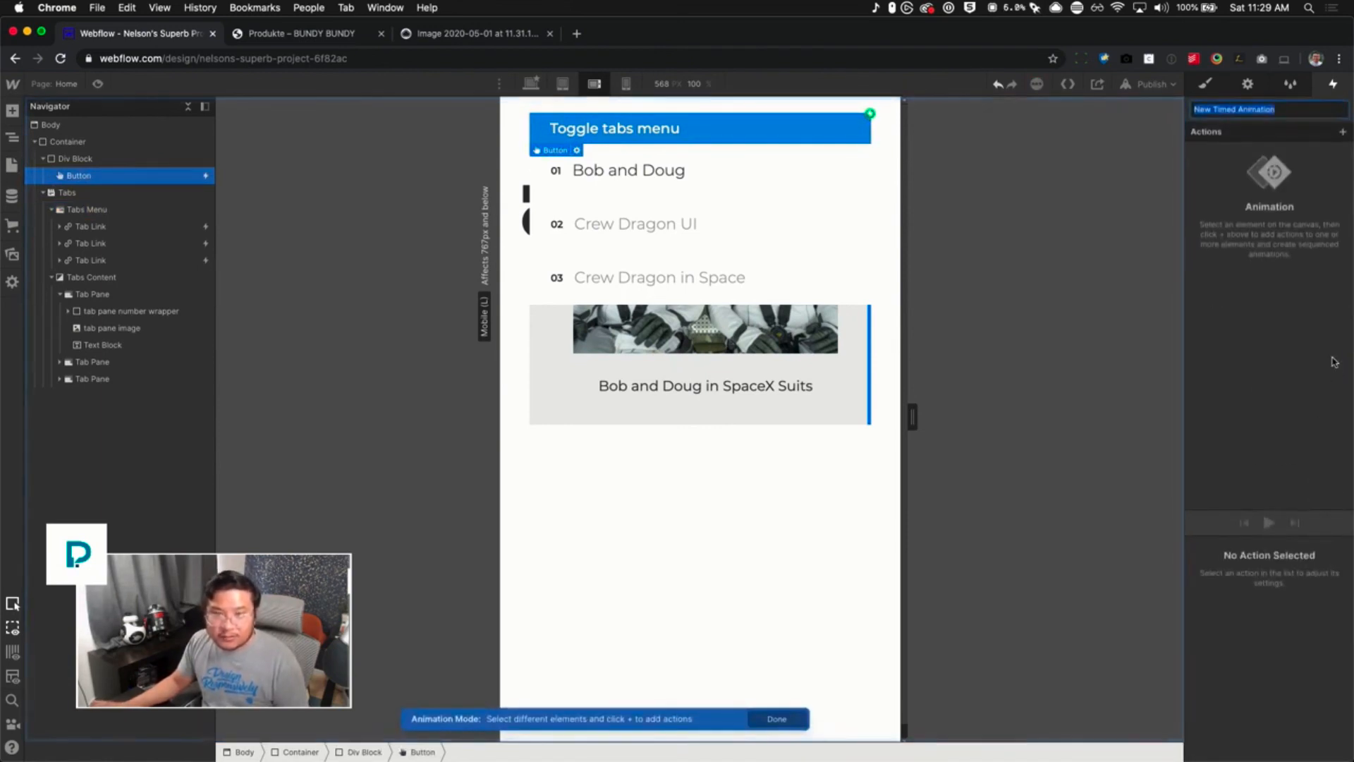
{"action": "left_click", "coordinate": [1333, 108]}
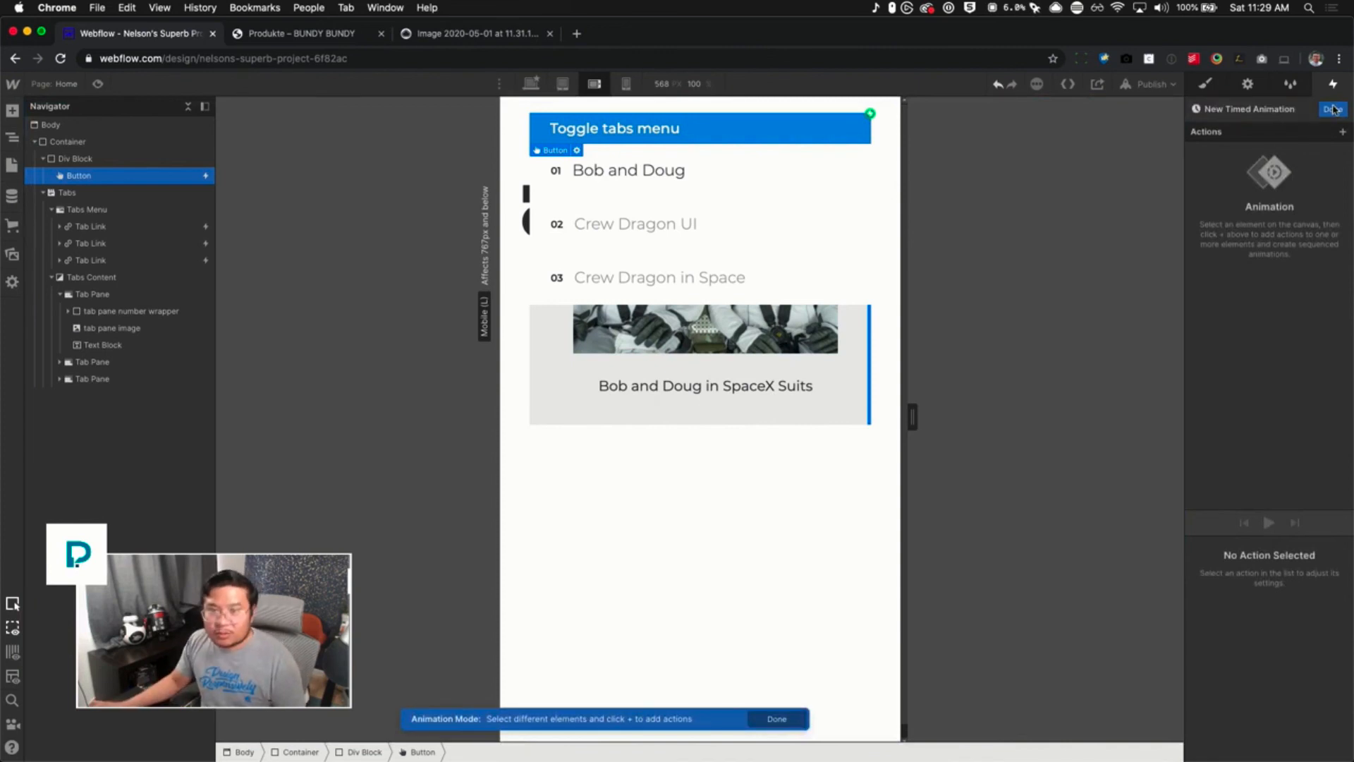
{"action": "scroll", "coordinate": [1324, 707], "scroll_direction": "down", "scroll_amount": 3}
{"action": "left_click", "coordinate": [1335, 629]}
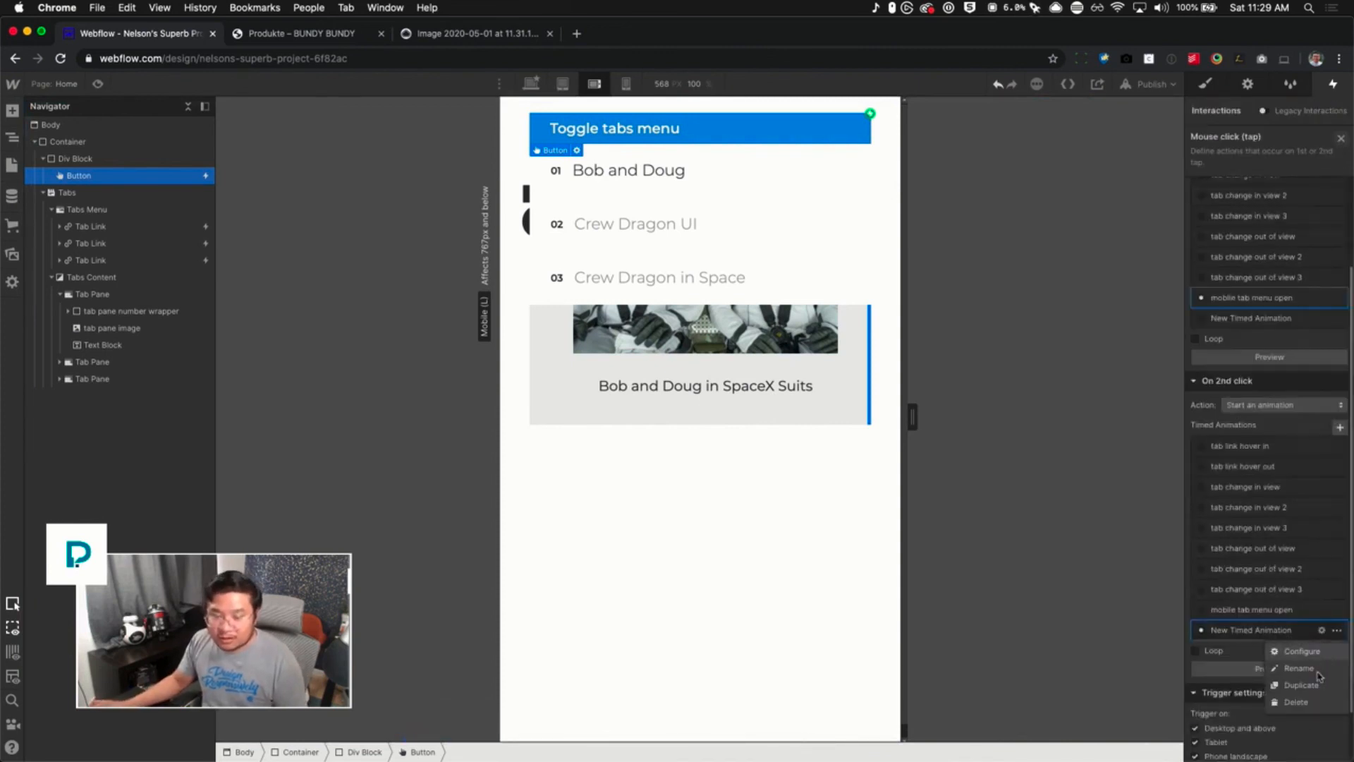
{"action": "left_click", "coordinate": [1326, 693]}
Duplicate the "mobile tab menu open" animation under the second click and rename the copy "mobile tab menu close"
{"action": "left_click", "coordinate": [1338, 593]}
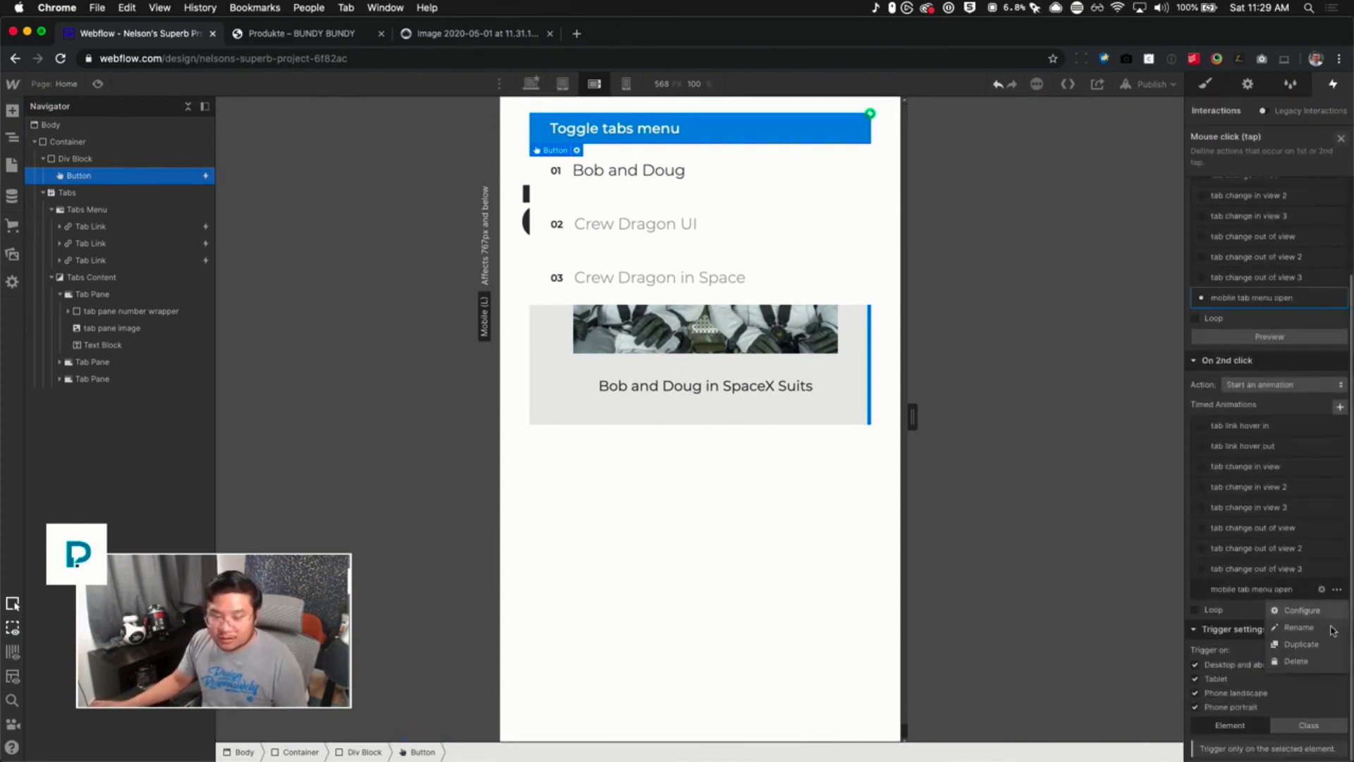
{"action": "left_click", "coordinate": [1300, 629]}
{"action": "left_click", "coordinate": [1295, 630]}
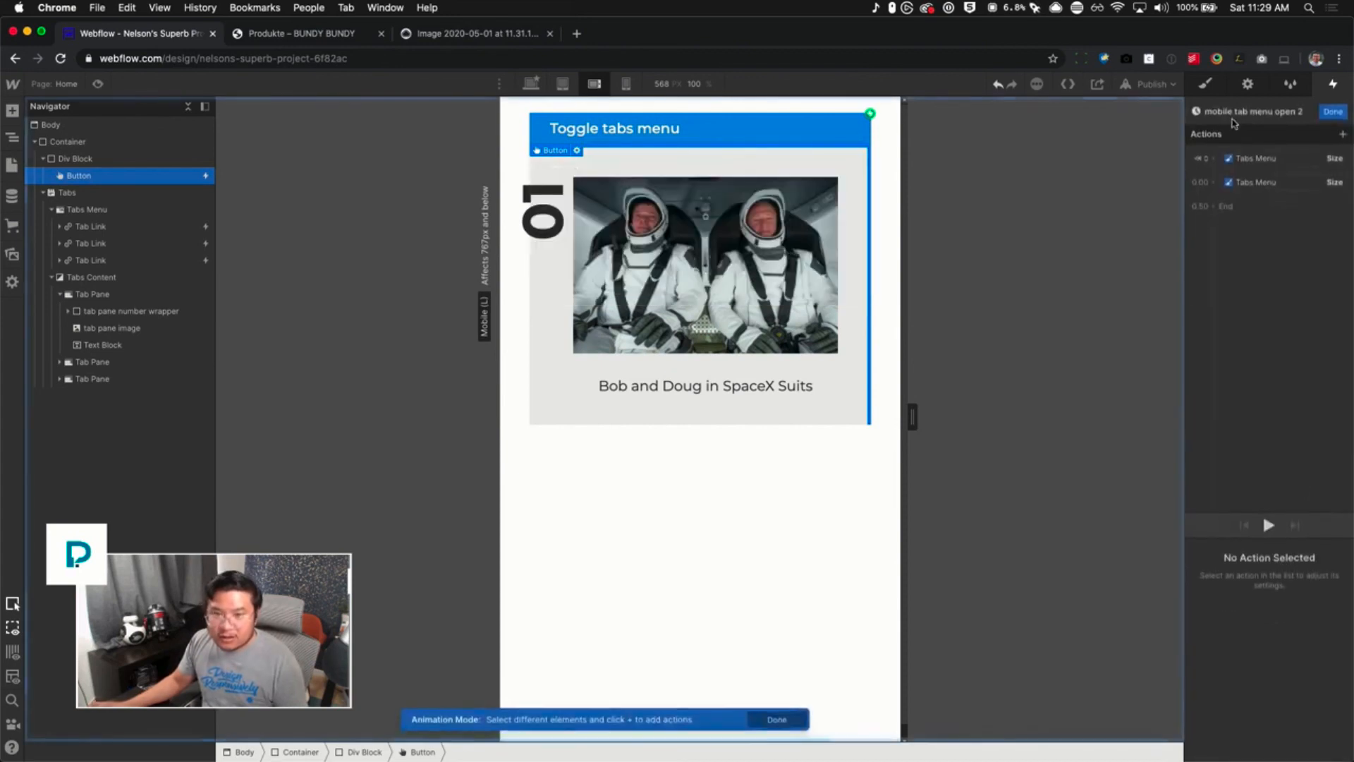
{"action": "left_click", "coordinate": [1272, 110]}
{"action": "left_click_drag", "start_coordinate": [1259, 110], "coordinate": [1333, 110]}
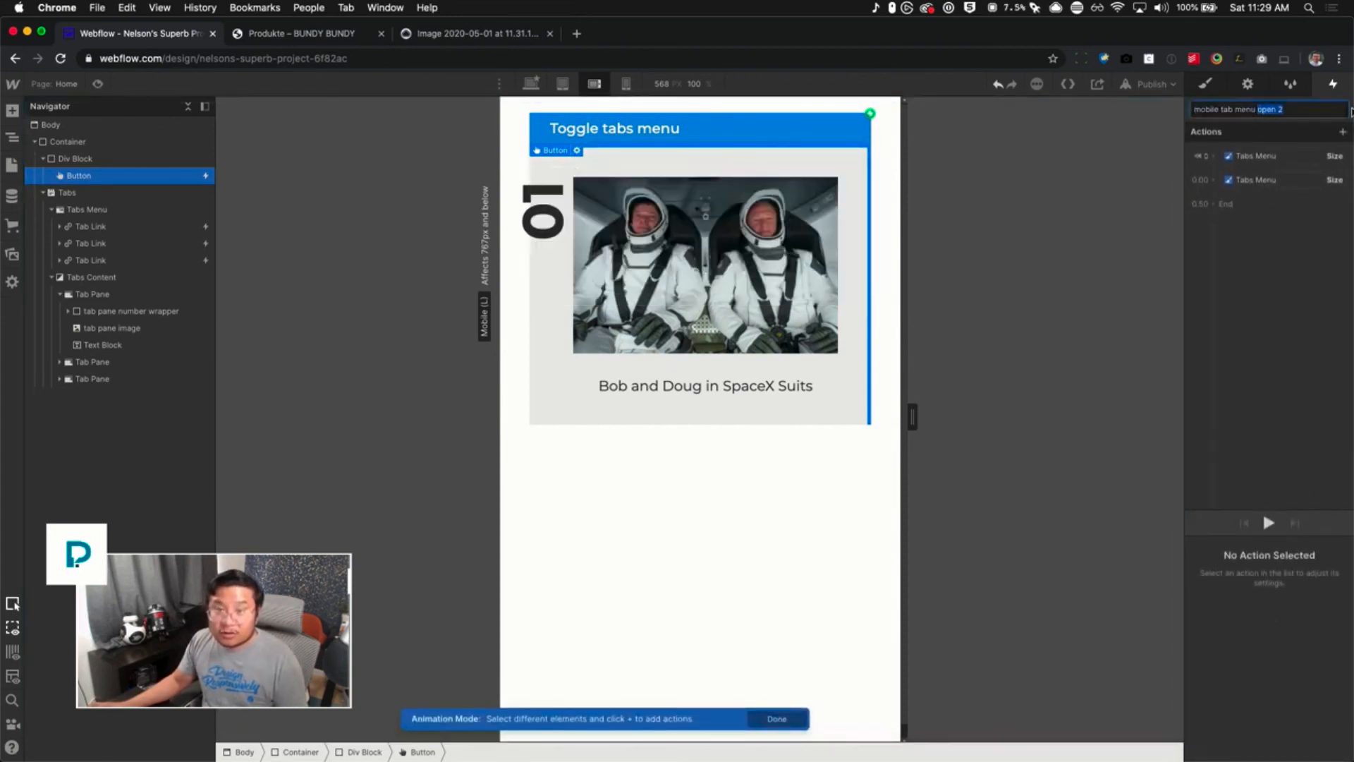
{"action": "type", "text": "close"}
{"action": "key", "text": "Return"}
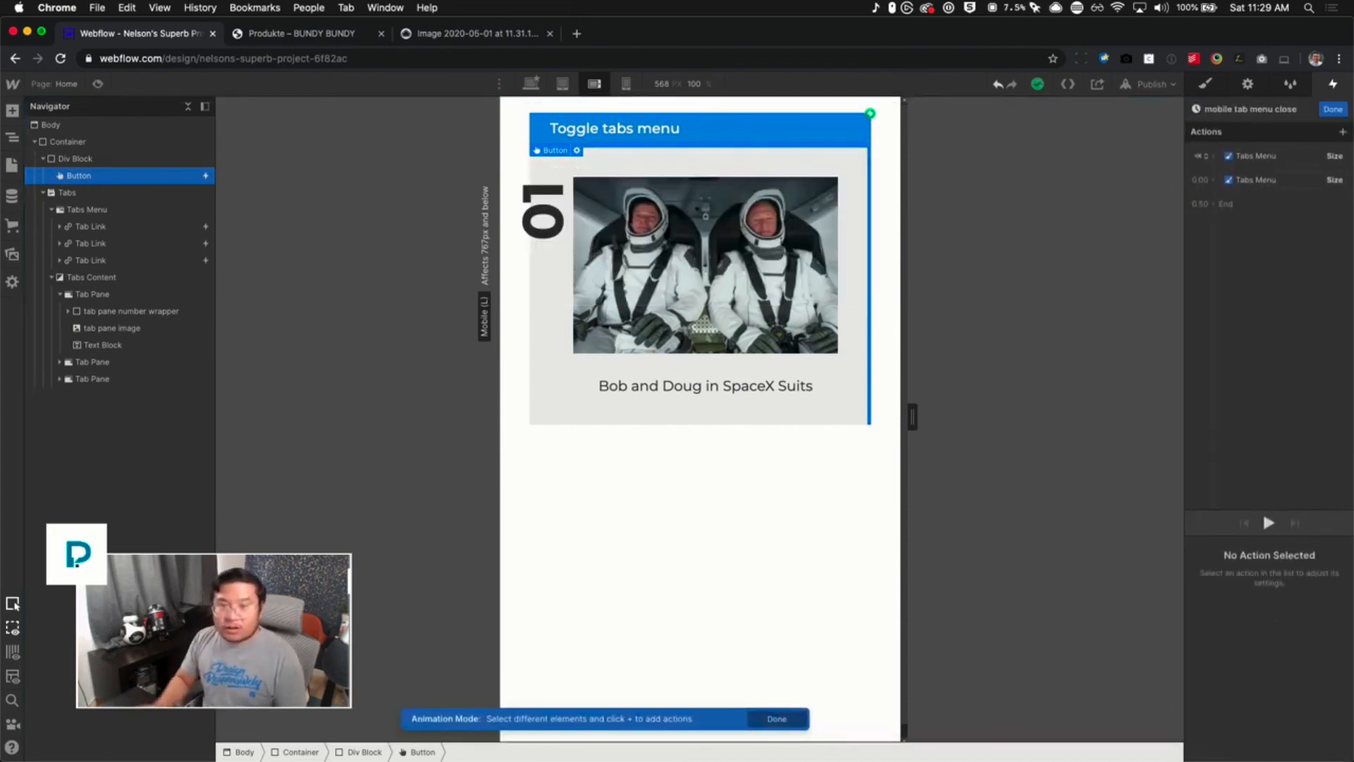
Delete the second Tabs Menu Size action from the close animation and turn off the initial state on the remaining one
{"action": "left_click", "coordinate": [1278, 180]}
{"action": "key", "text": "Delete"}
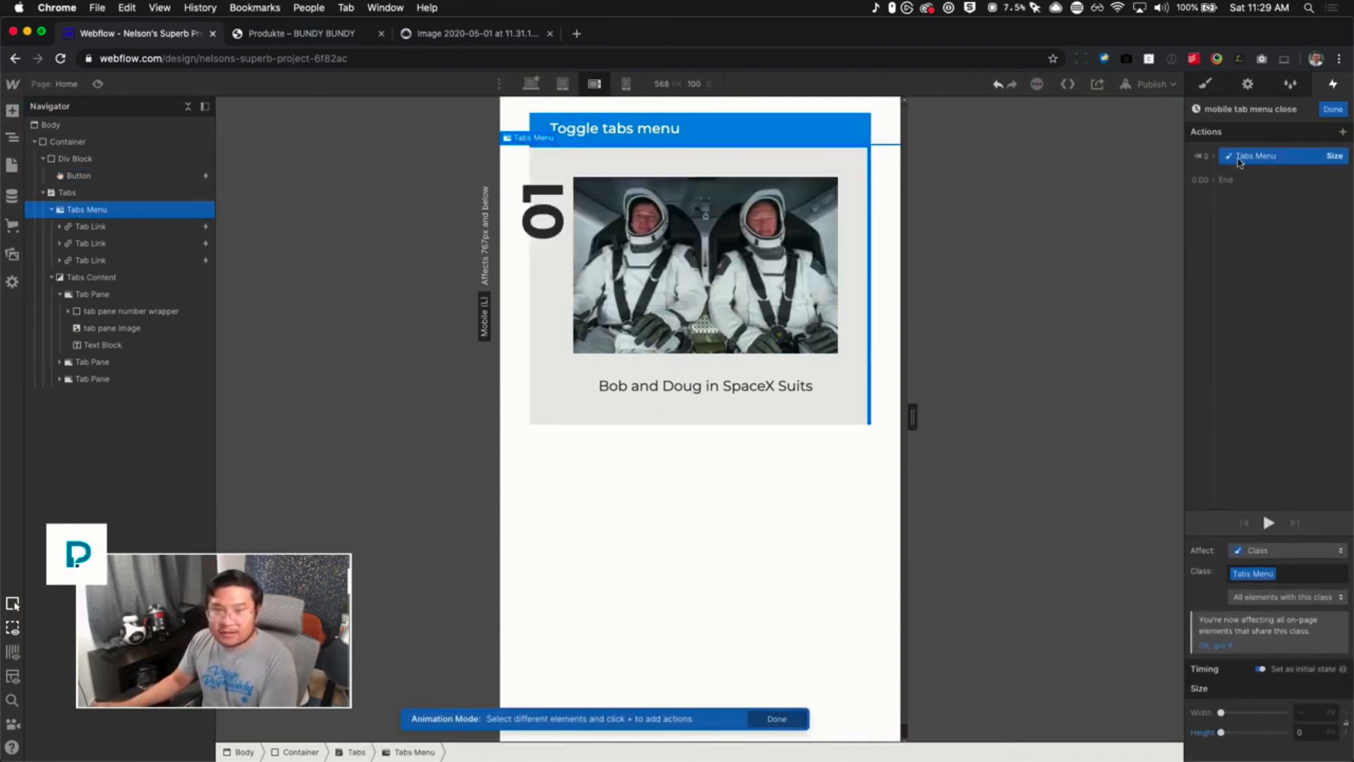
{"action": "left_click", "coordinate": [1263, 670]}
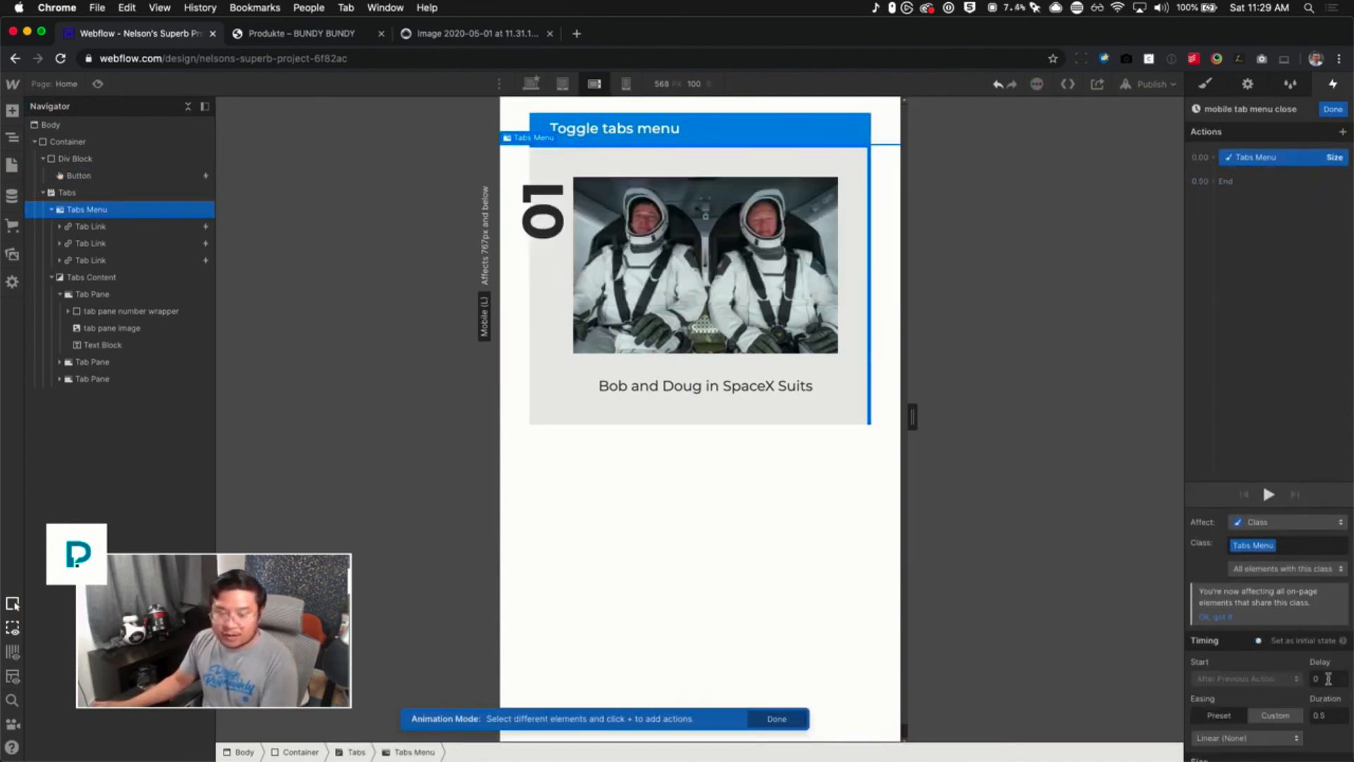
Set the easing of the close animation's Tabs Menu Size action to Ease In
{"action": "scroll", "coordinate": [1290, 695], "scroll_direction": "down", "scroll_amount": 2}
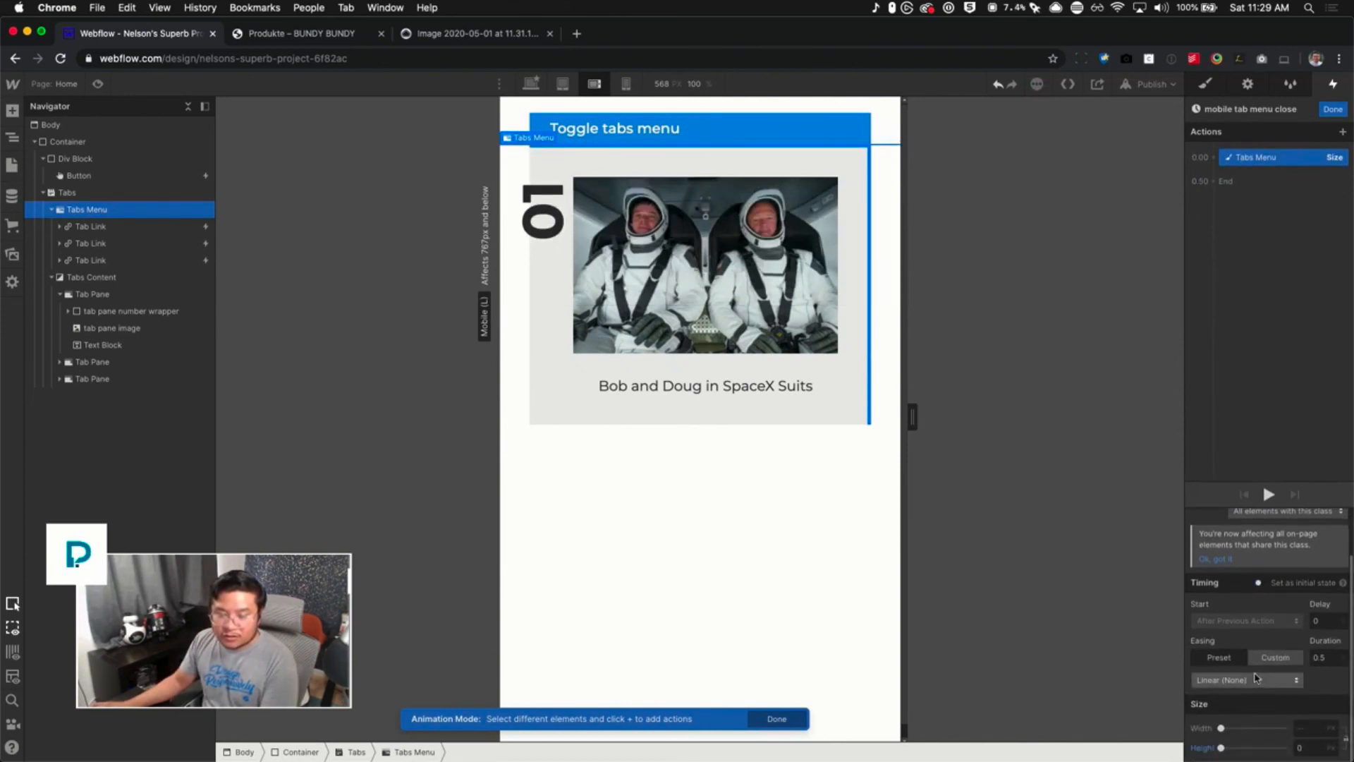
{"action": "left_click", "coordinate": [1245, 680]}
{"action": "left_click", "coordinate": [1210, 134]}
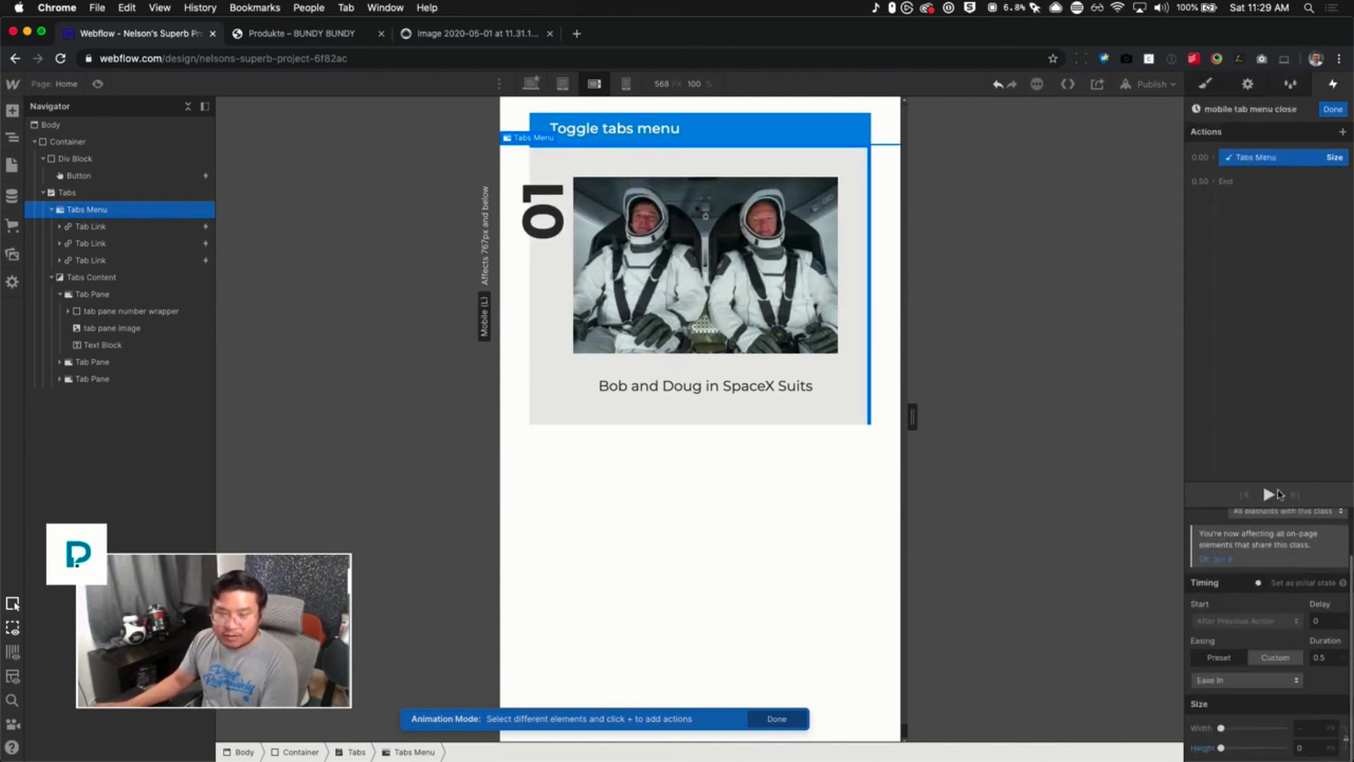
Preview the page to test repeatedly opening and closing the tabs menu and choosing the Crew Dragon UI tab, then return to editing
{"action": "left_click", "coordinate": [97, 83]}
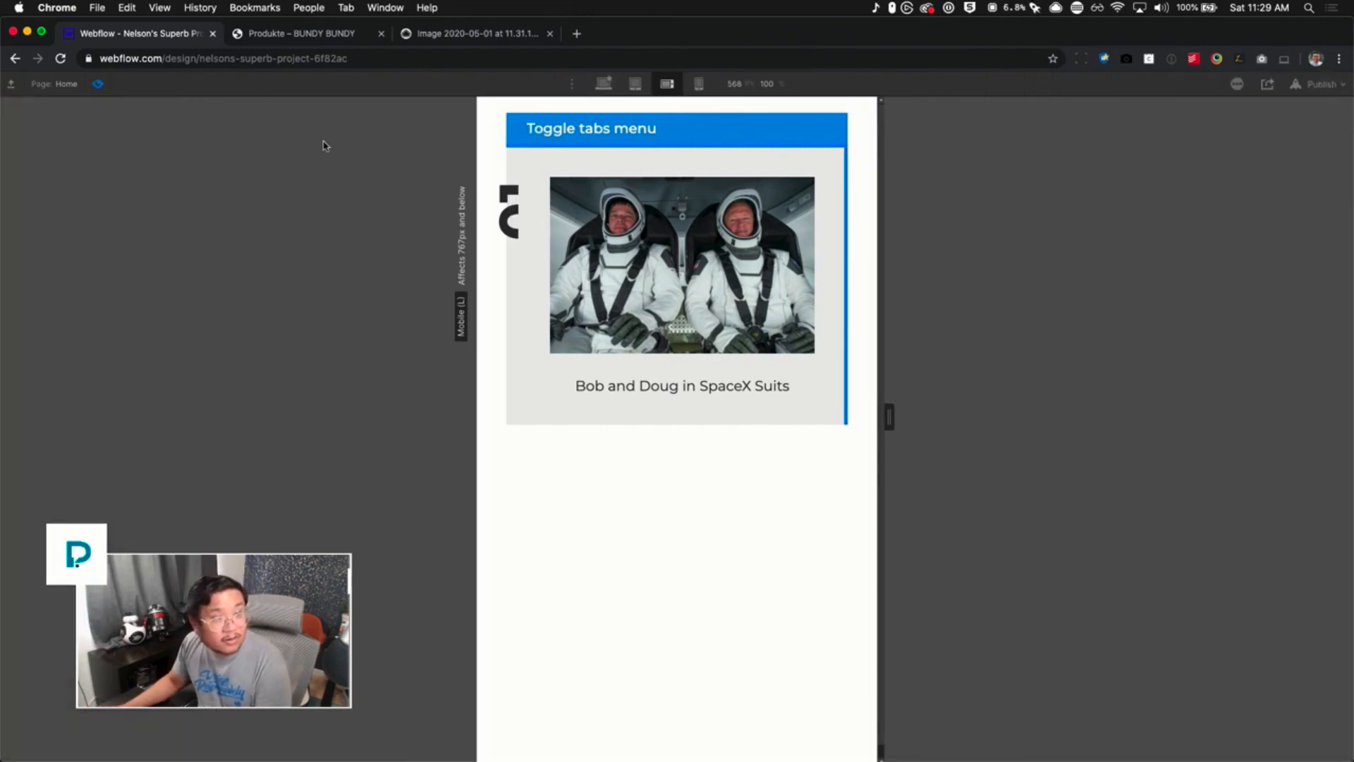
{"action": "left_click", "coordinate": [605, 127]}
{"action": "left_click", "coordinate": [605, 126]}
{"action": "left_click", "coordinate": [605, 127]}
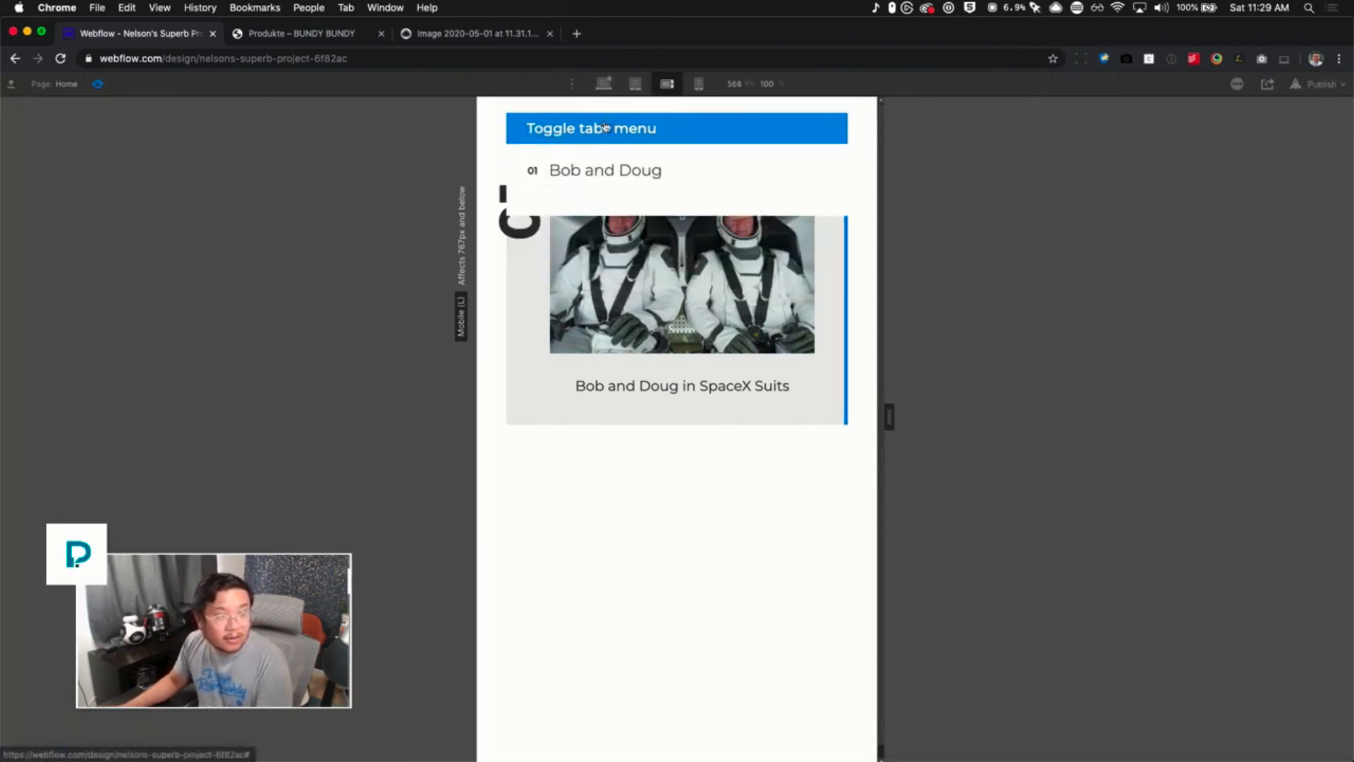
{"action": "left_click", "coordinate": [605, 127]}
{"action": "left_click", "coordinate": [605, 127]}
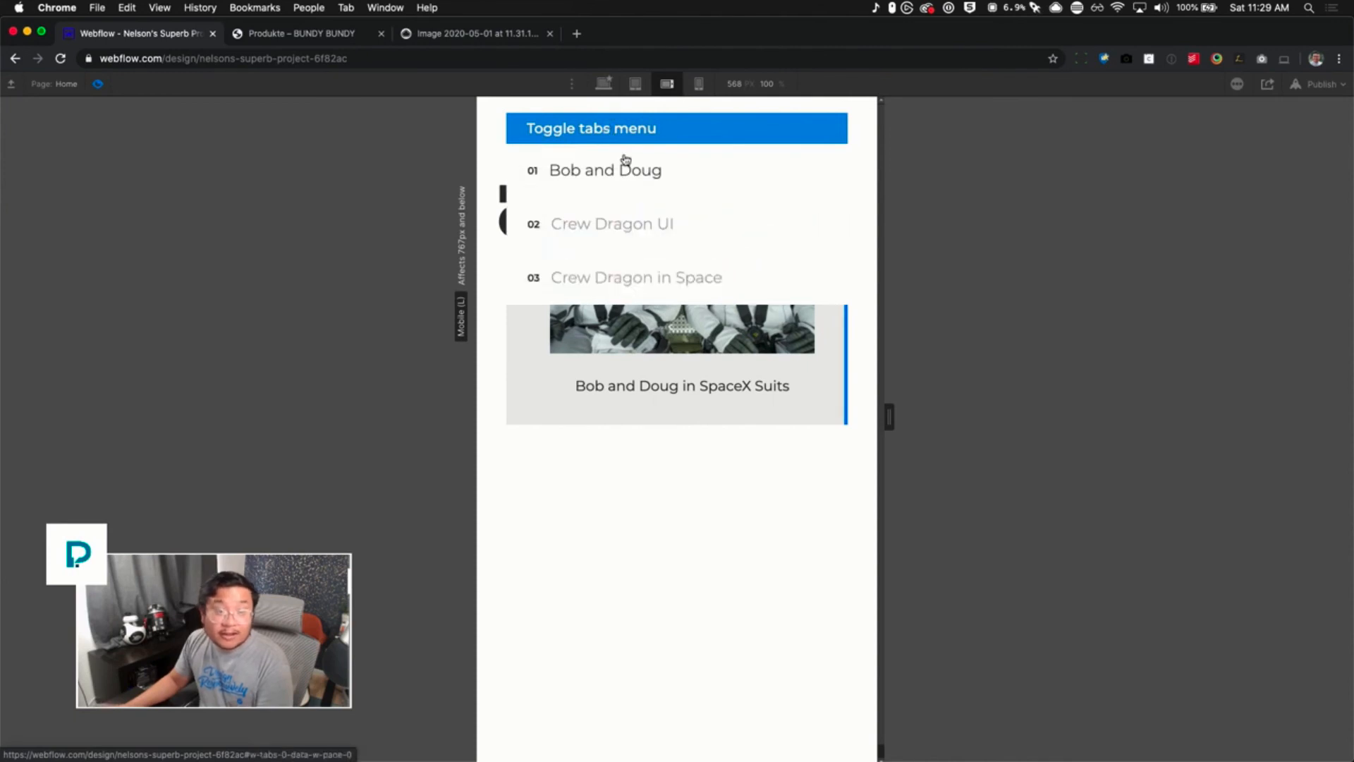
{"action": "left_click", "coordinate": [632, 233]}
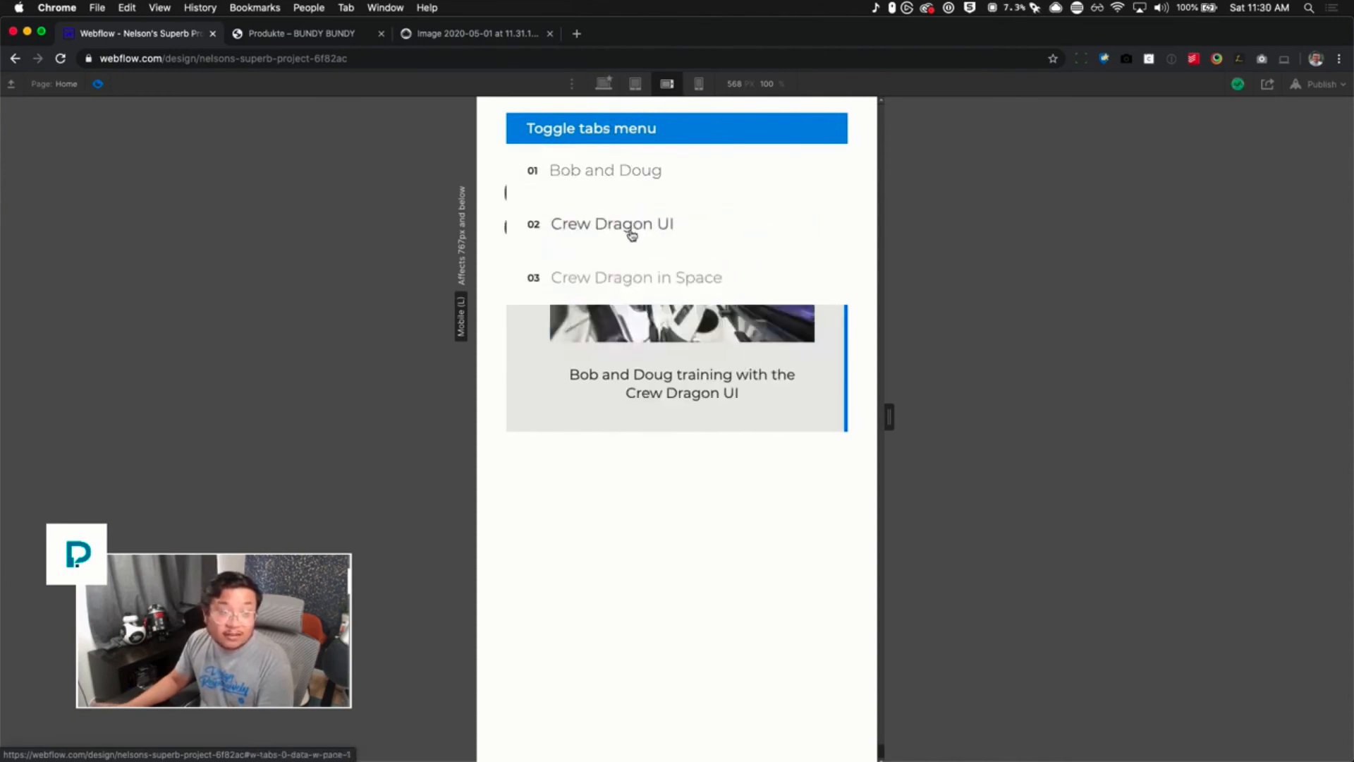
{"action": "left_click", "coordinate": [633, 131]}
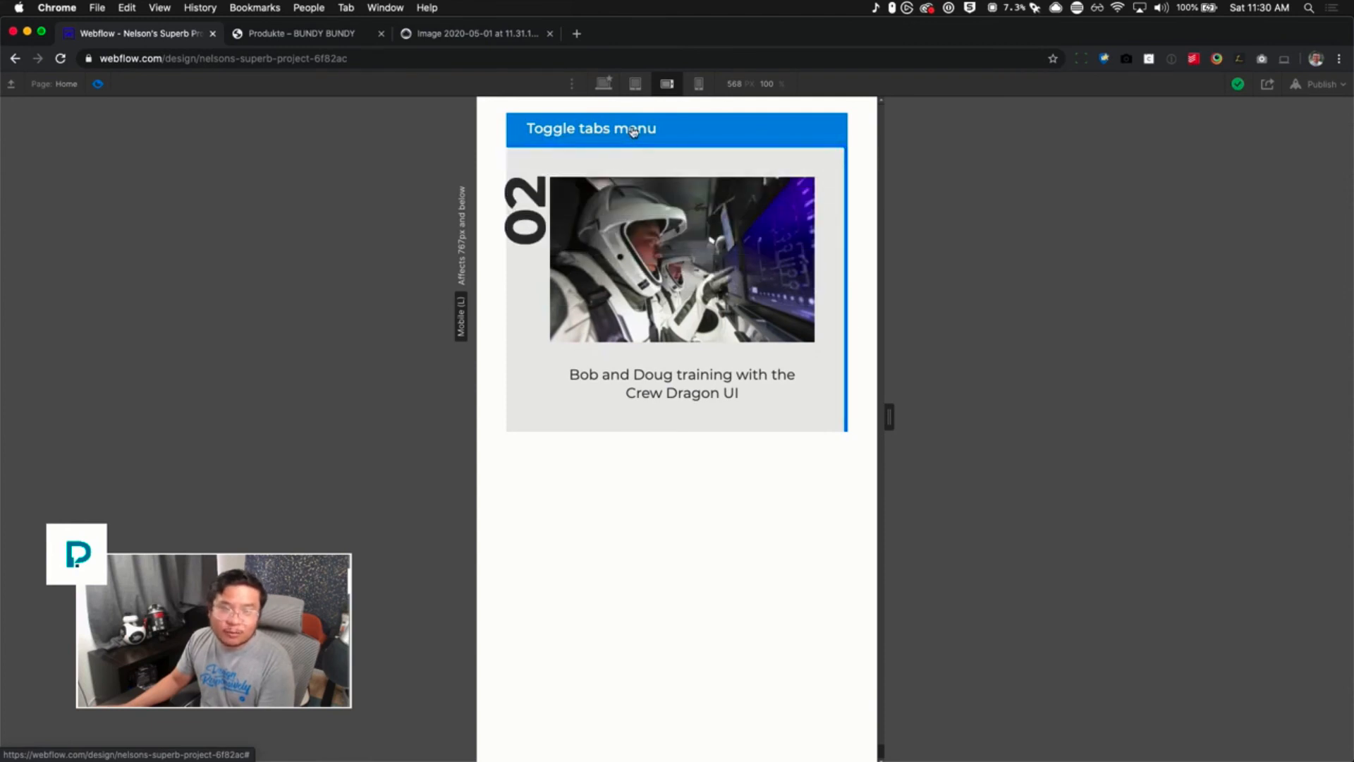
{"action": "left_click", "coordinate": [633, 131]}
{"action": "left_click", "coordinate": [633, 132]}
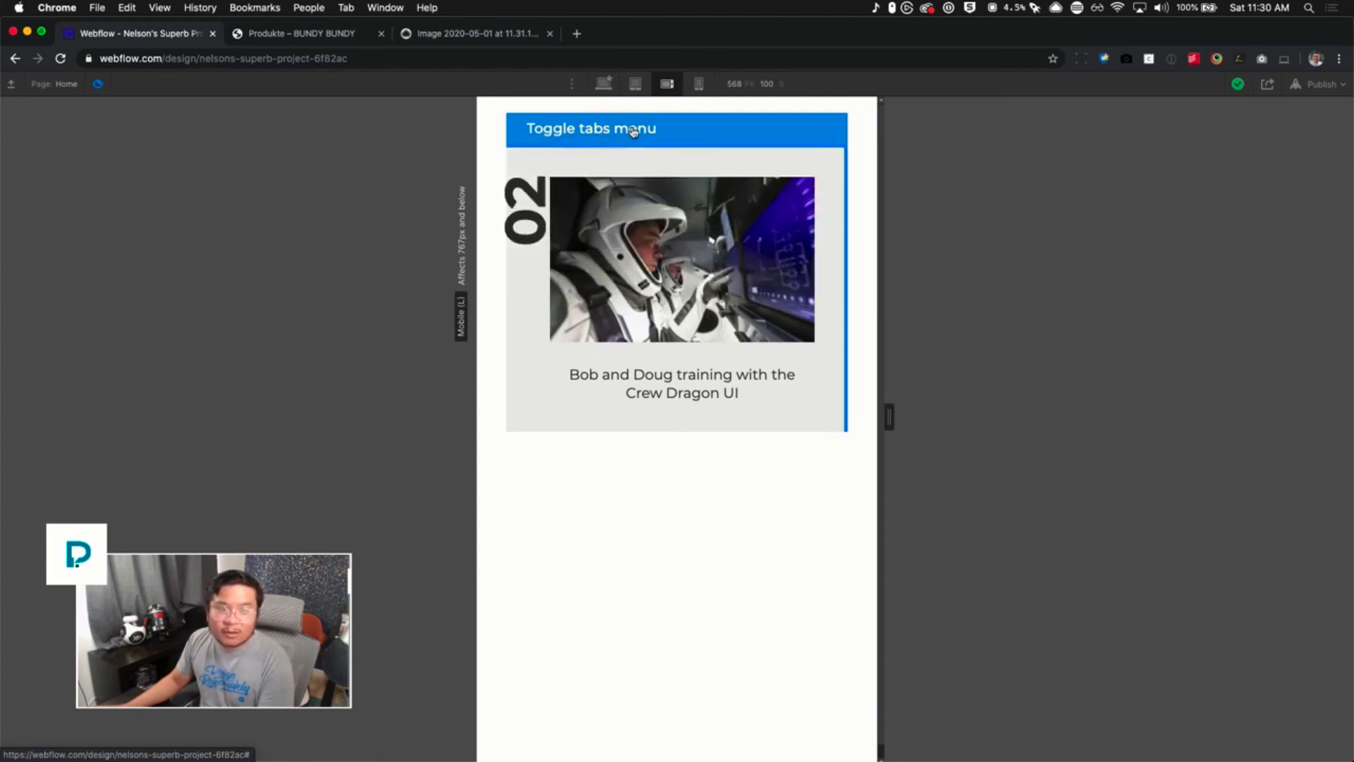
{"action": "left_click", "coordinate": [634, 131]}
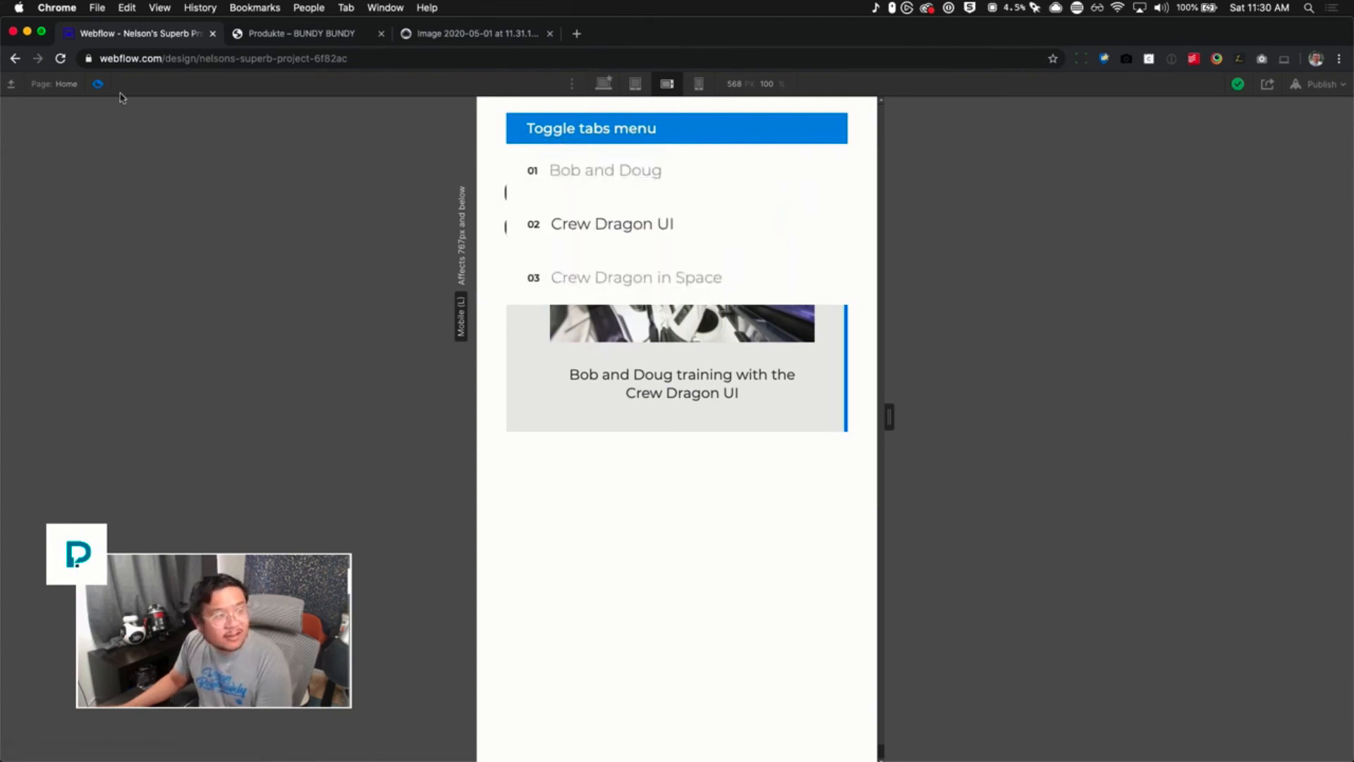
{"action": "left_click", "coordinate": [98, 84]}
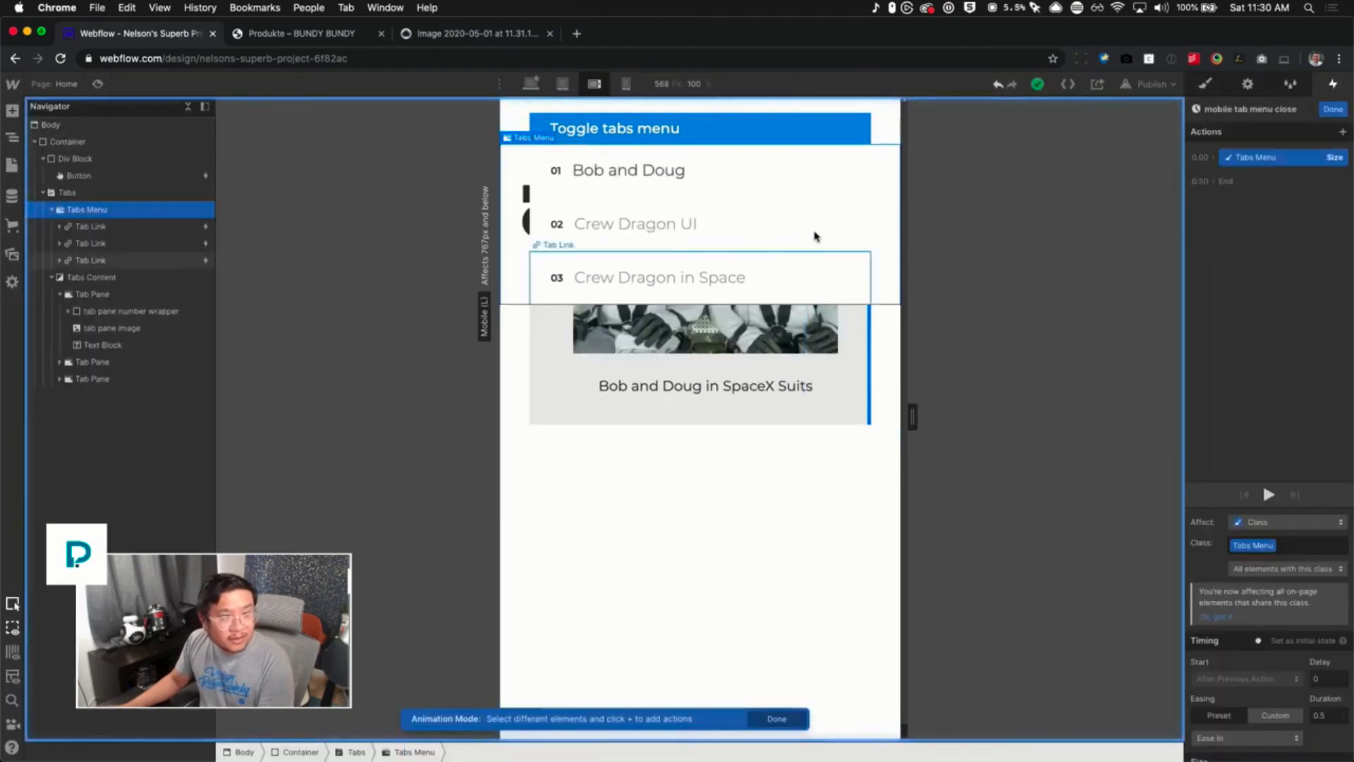
Finish editing the close animation and add a Mouse click (tap) trigger to the first Tab Link
{"action": "left_click", "coordinate": [864, 180]}
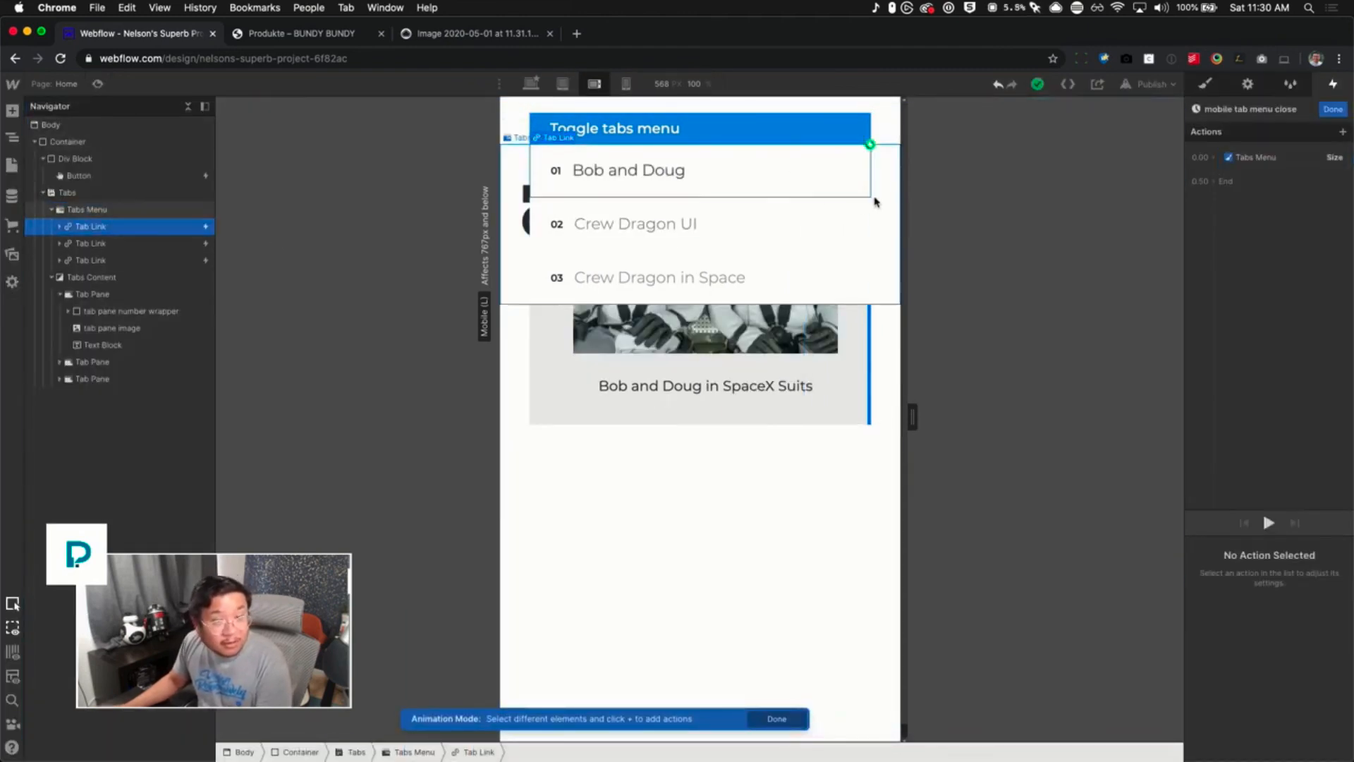
{"action": "left_click", "coordinate": [1333, 109]}
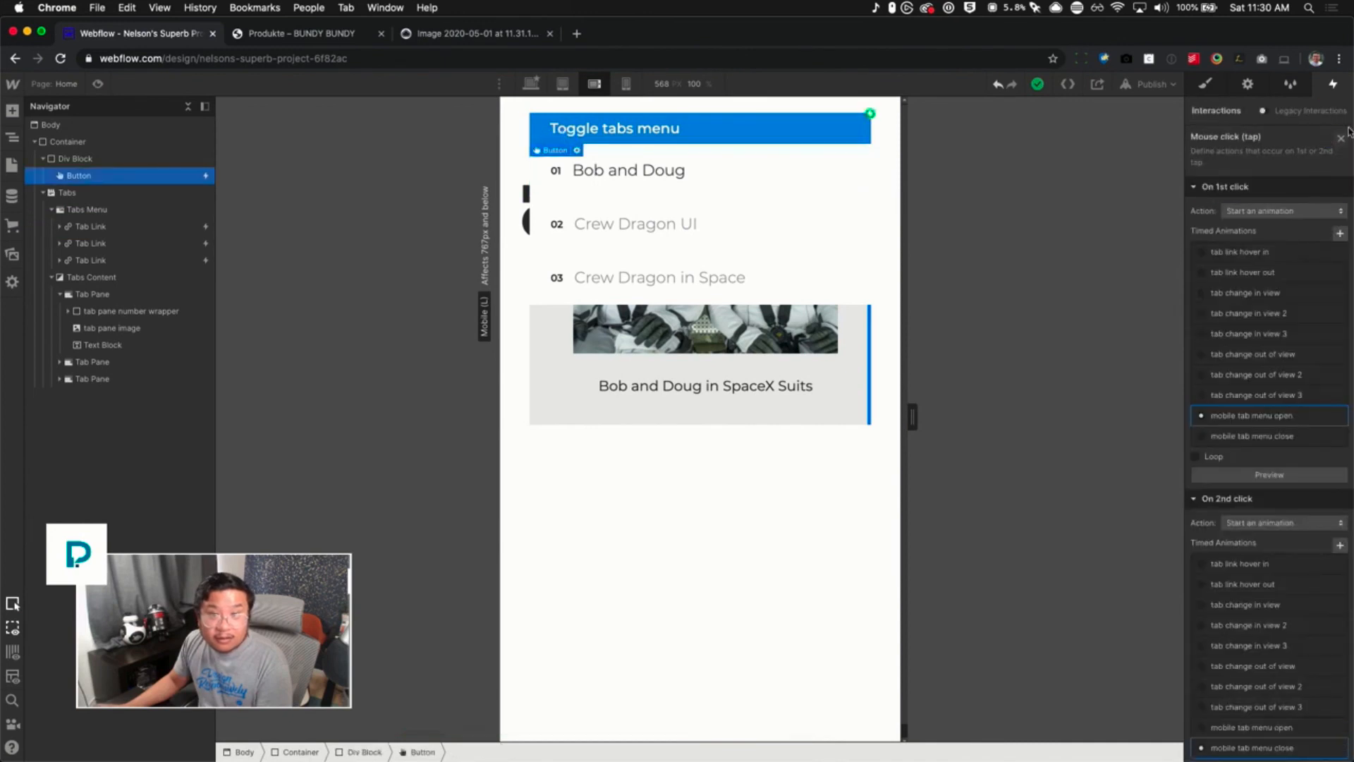
{"action": "left_click", "coordinate": [139, 227]}
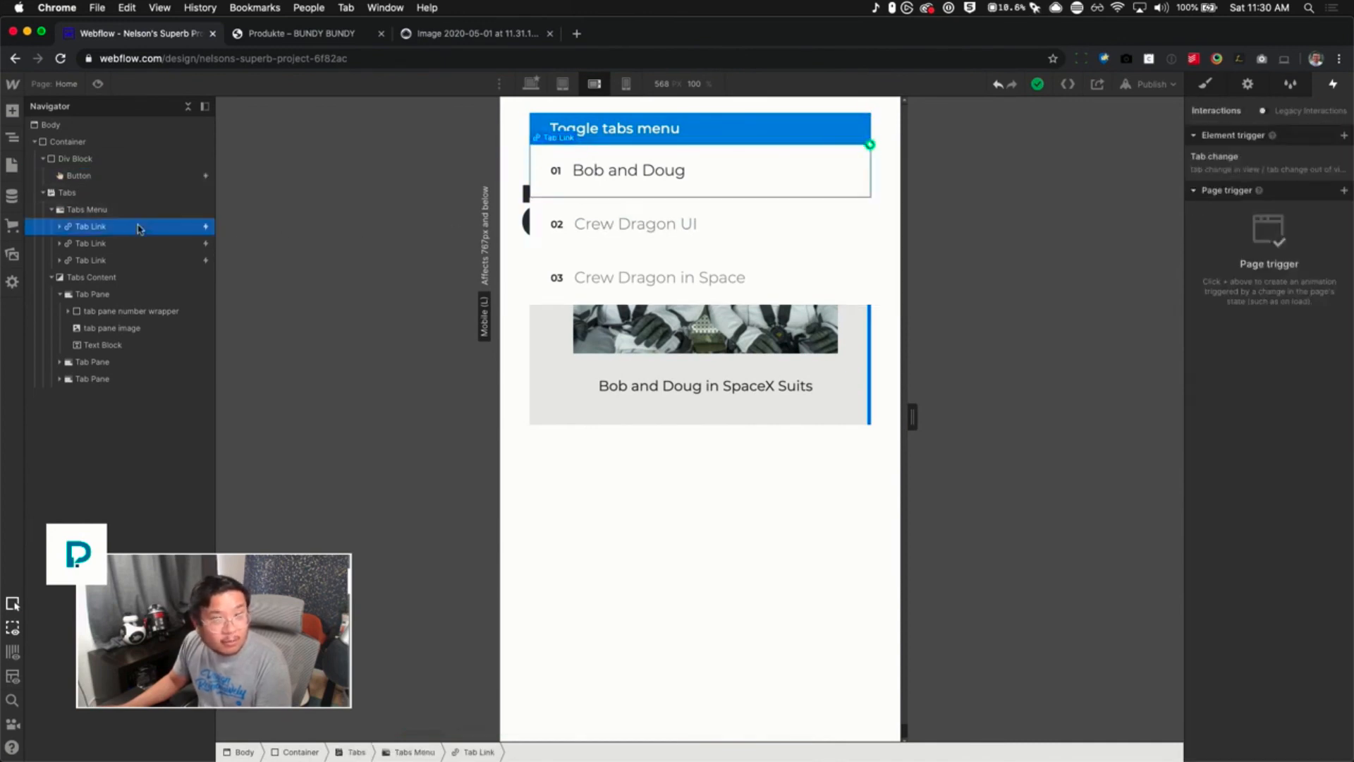
{"action": "left_click", "coordinate": [1344, 136]}
{"action": "left_click", "coordinate": [1273, 159]}
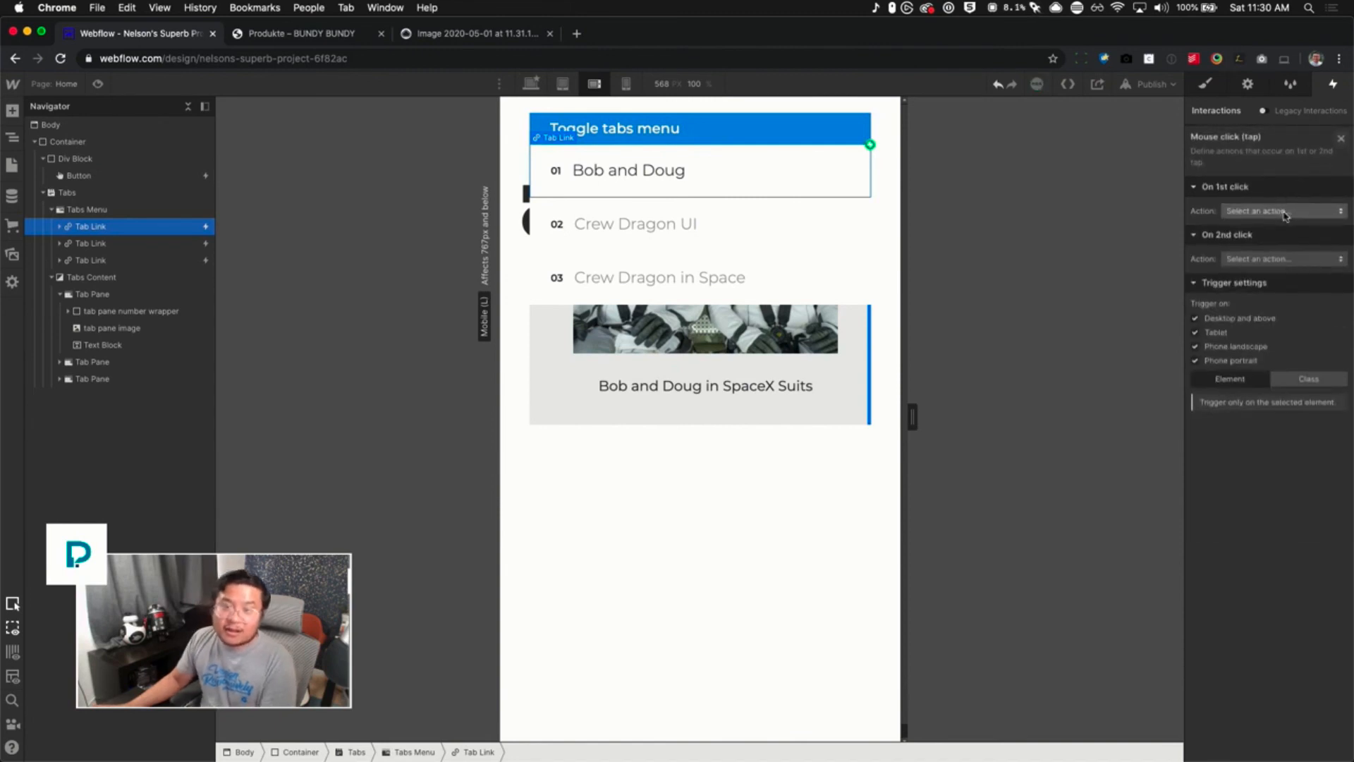
Make the Tab Link's first click start the "mobile tab menu close" animation, triggering only on phone landscape and phone portrait
{"action": "left_click", "coordinate": [1283, 212]}
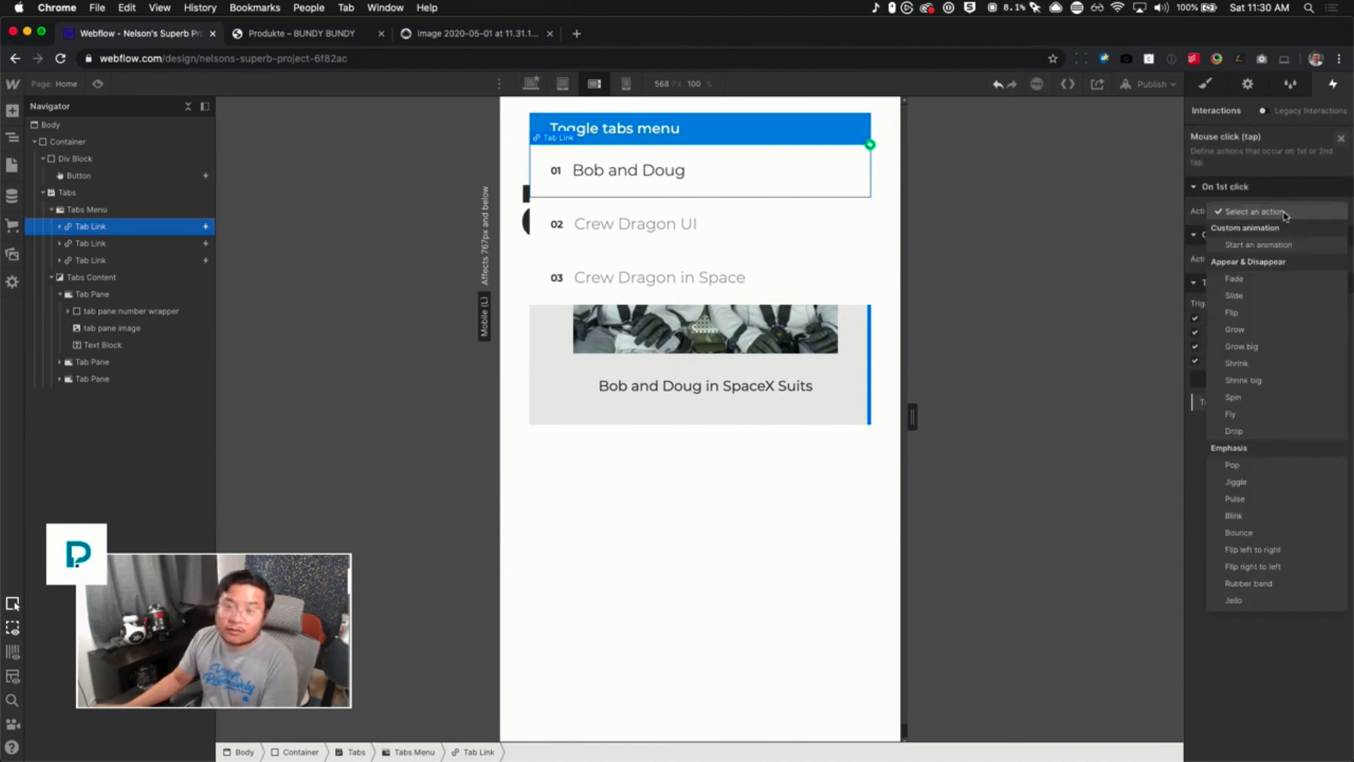
{"action": "left_click", "coordinate": [1285, 246]}
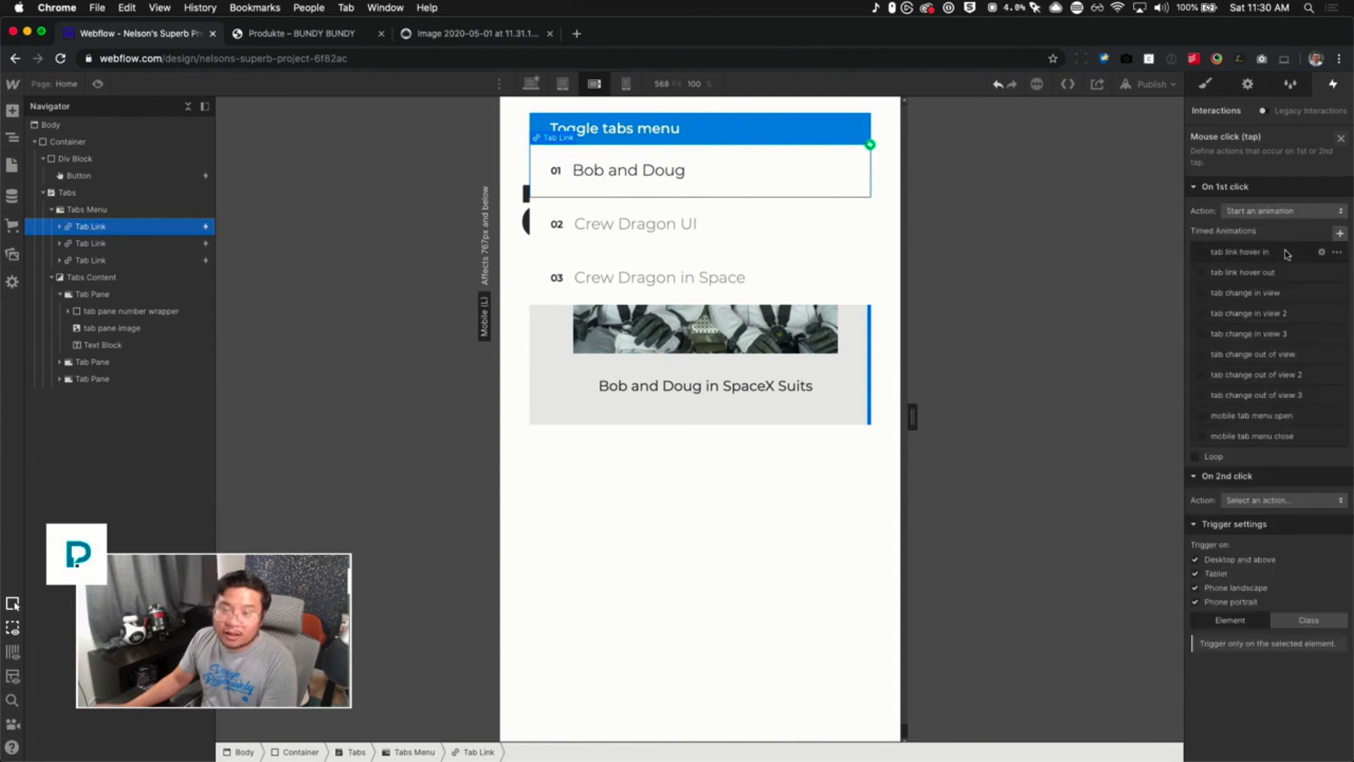
{"action": "left_click", "coordinate": [1271, 437]}
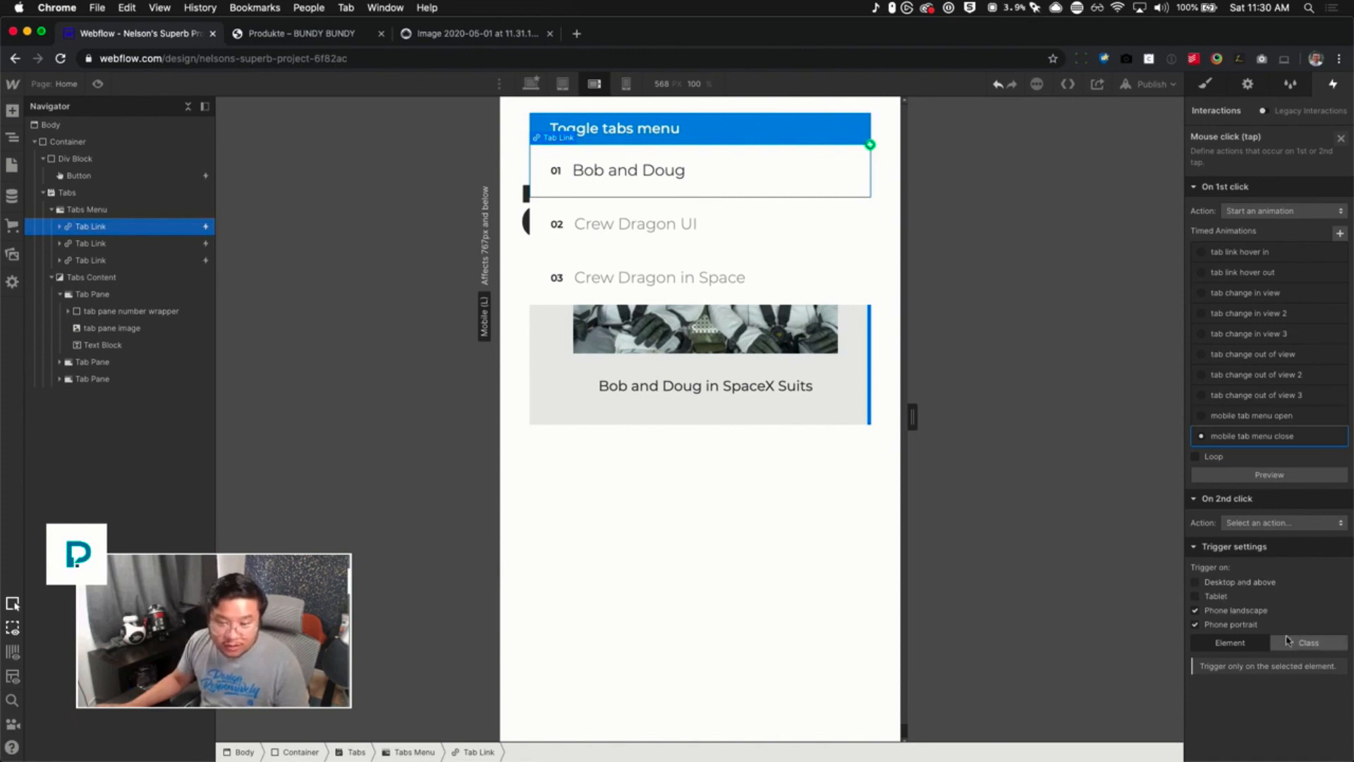
Preview the page to test choosing Crew Dragon UI from the opened tabs menu, and return to editing
{"action": "left_click", "coordinate": [62, 59]}
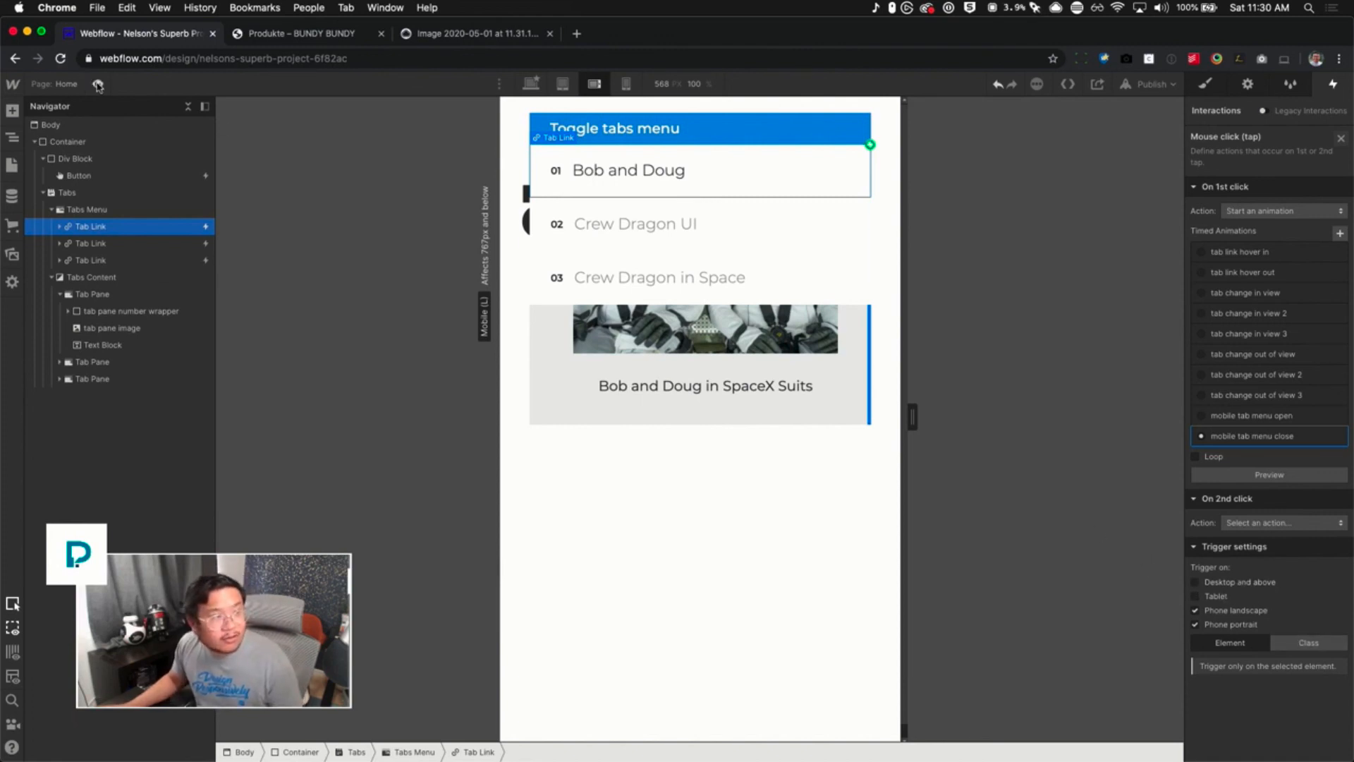
{"action": "left_click", "coordinate": [654, 143]}
{"action": "left_click", "coordinate": [663, 231]}
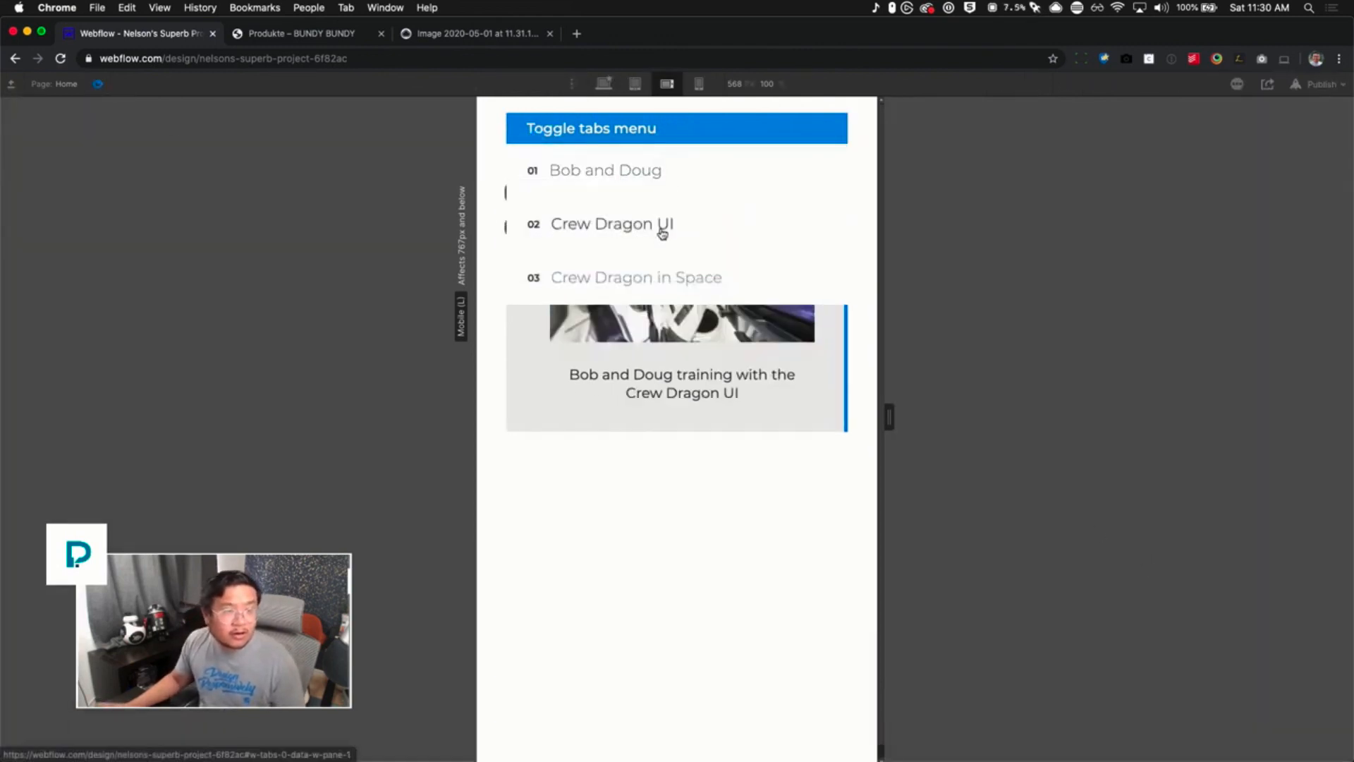
{"action": "left_click", "coordinate": [99, 86]}
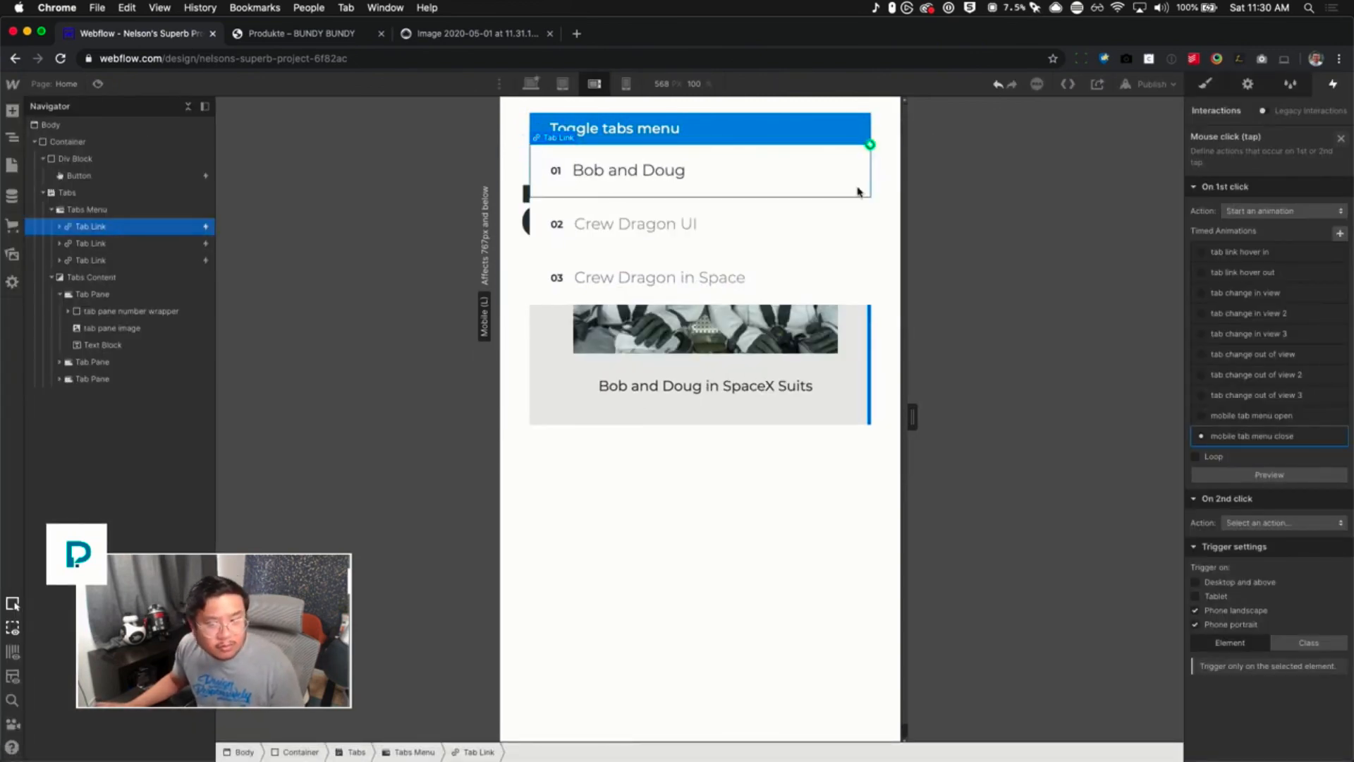
Set the first Tab Link's mouse click trigger to apply to all elements with the Tab Link class
{"action": "left_click", "coordinate": [810, 188]}
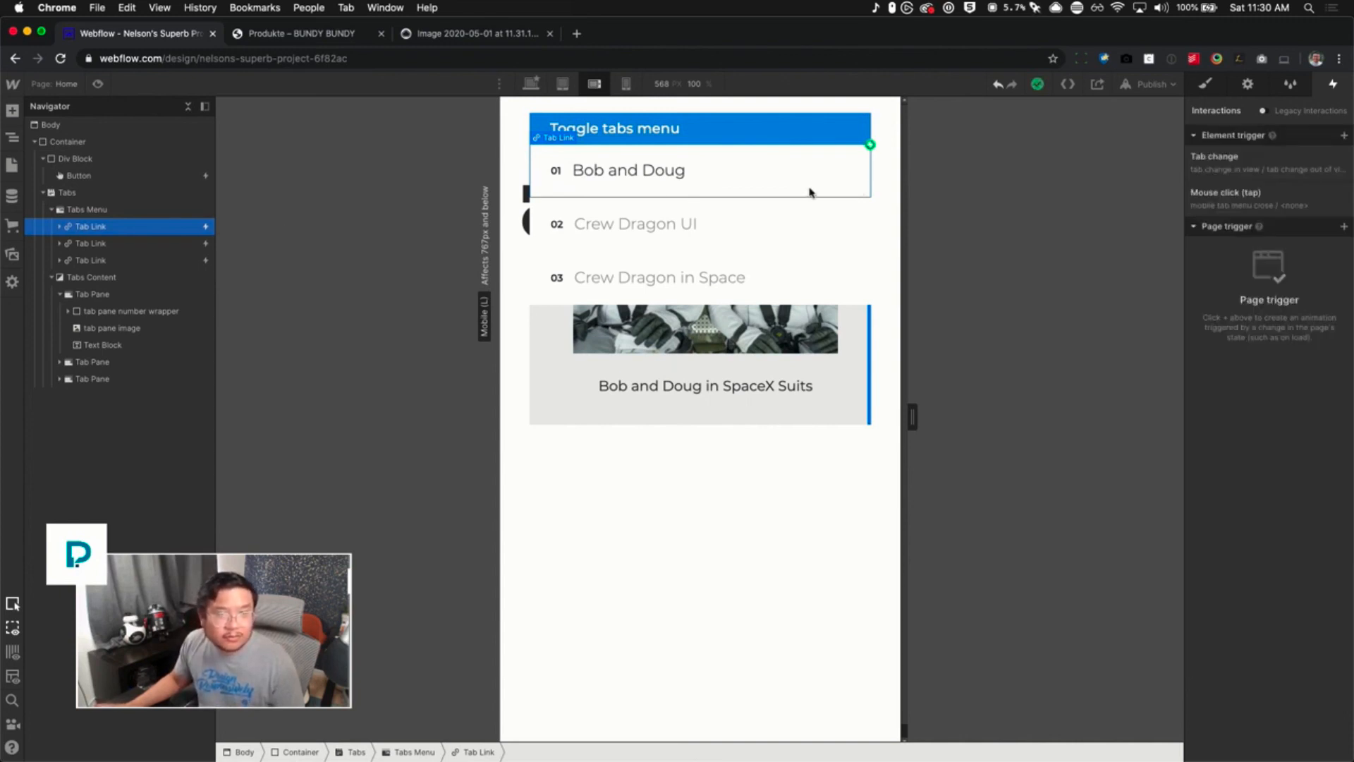
{"action": "left_click", "coordinate": [1245, 208]}
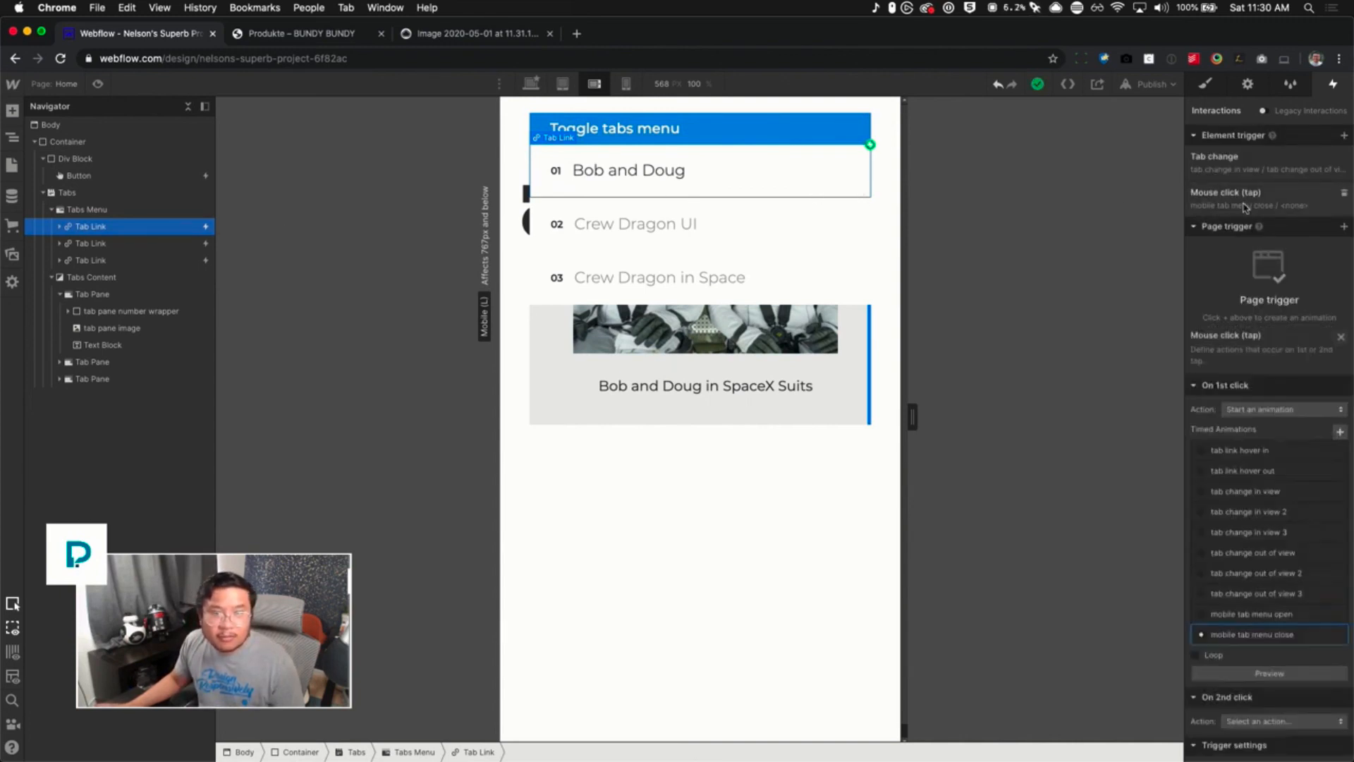
{"action": "left_click", "coordinate": [1327, 647]}
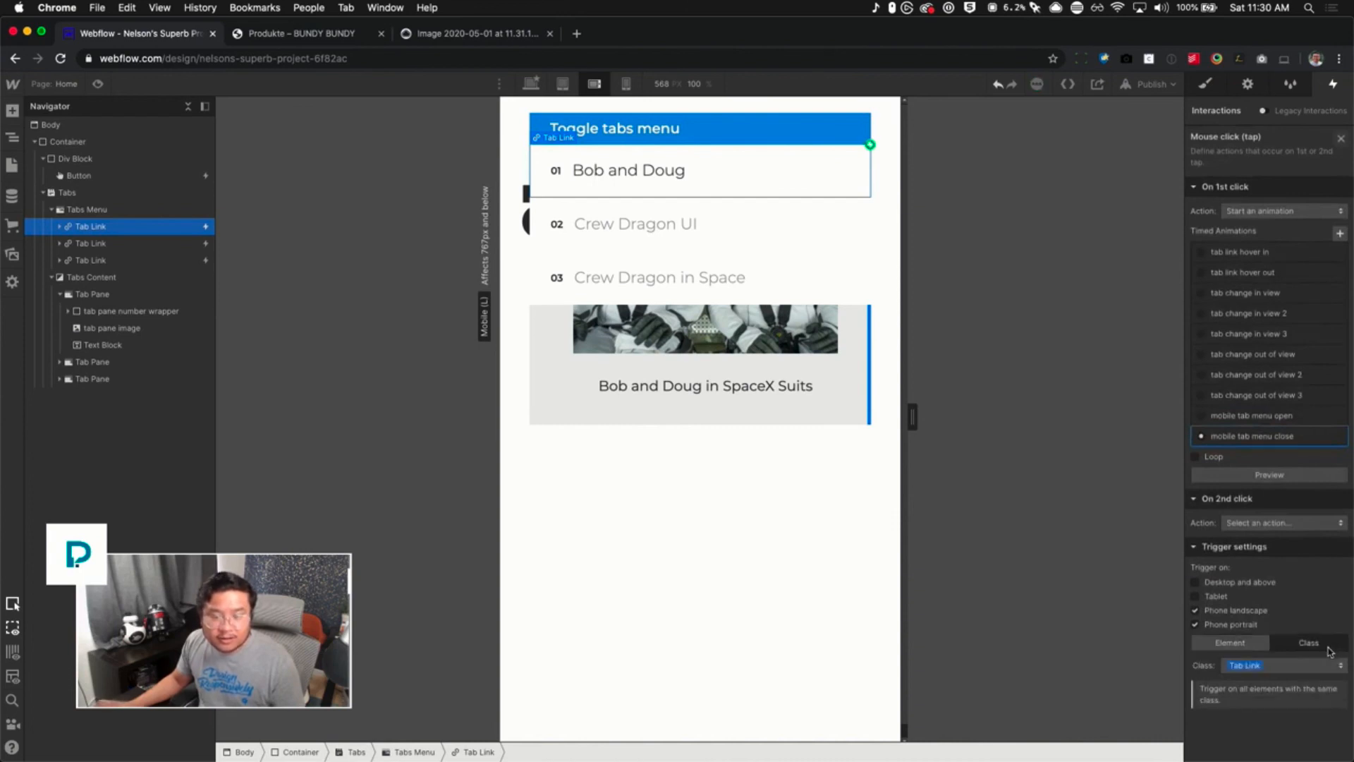
Preview the page and test the toggle menu by opening it and choosing each of the three tab links in turn
{"action": "left_click", "coordinate": [98, 84]}
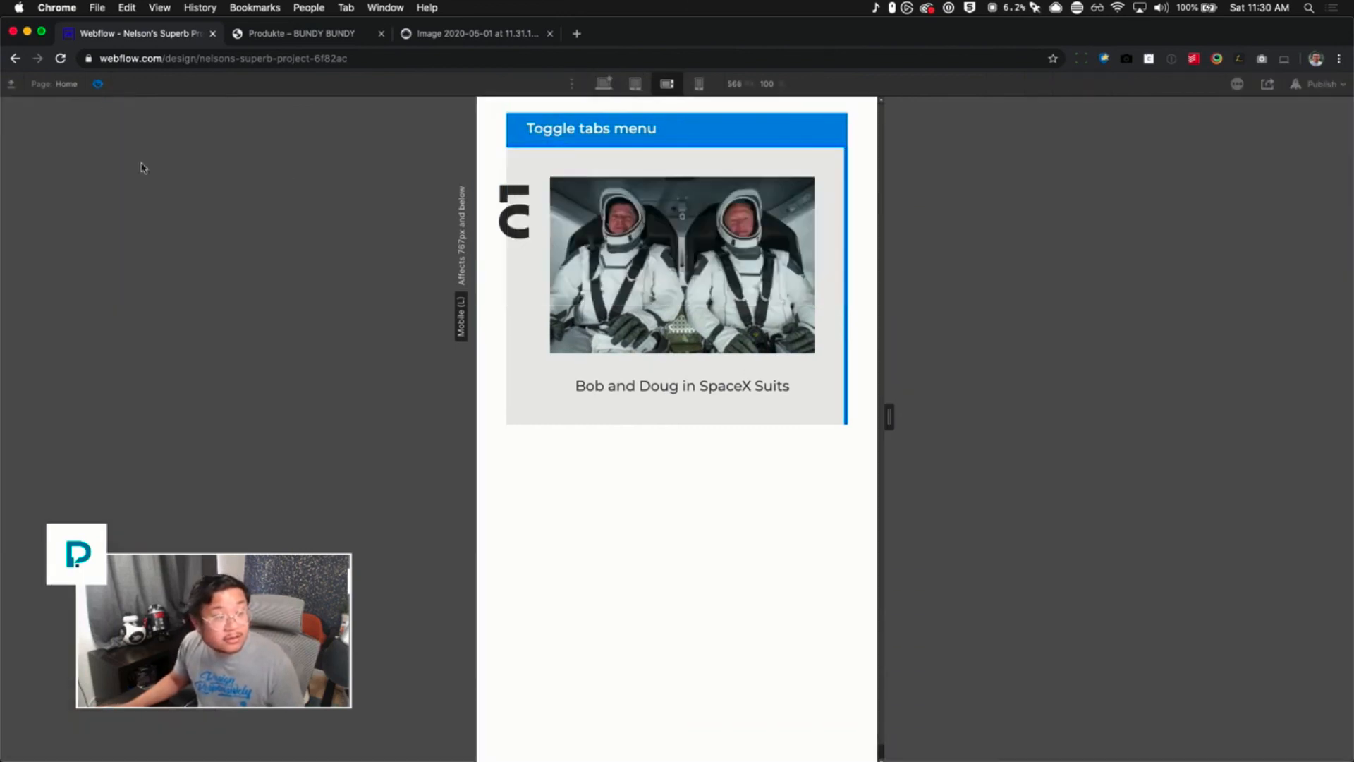
{"action": "left_click", "coordinate": [620, 141]}
{"action": "left_click", "coordinate": [613, 232]}
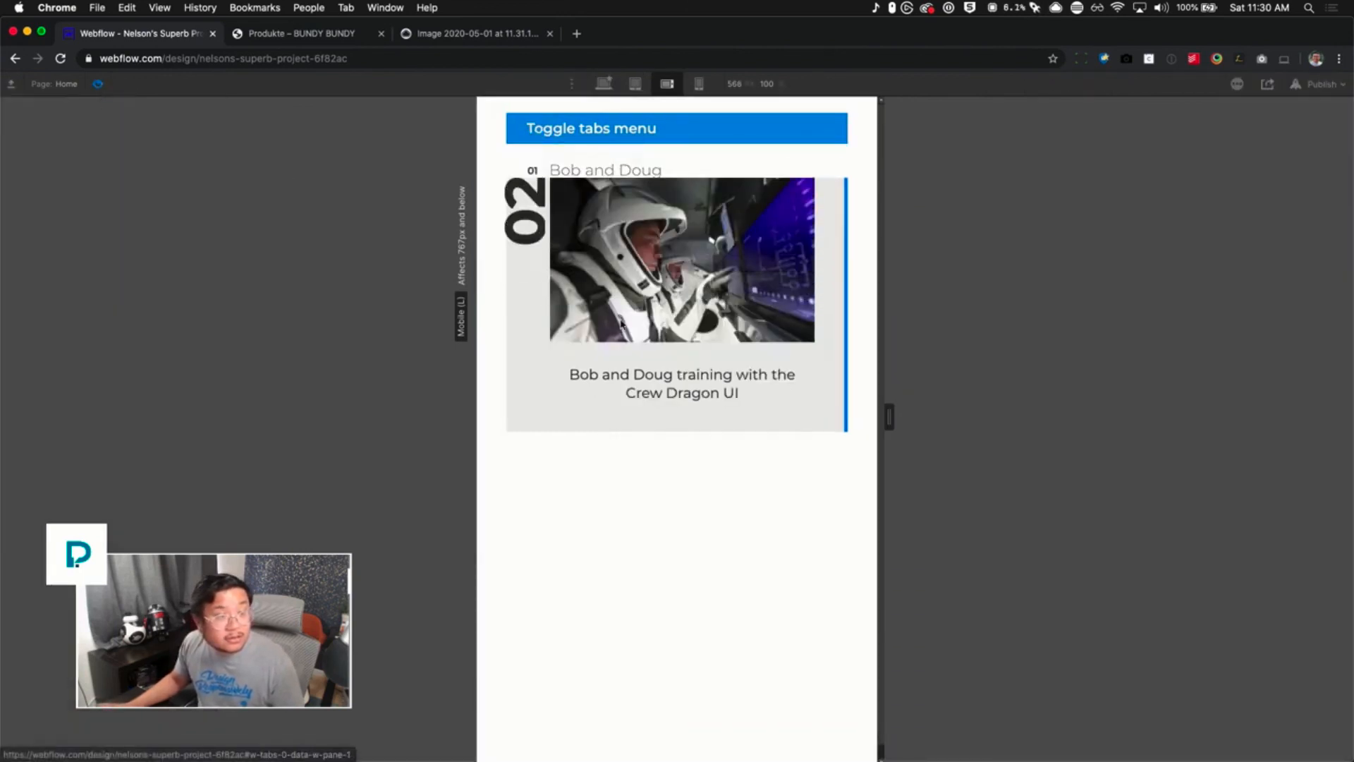
{"action": "left_click", "coordinate": [585, 127]}
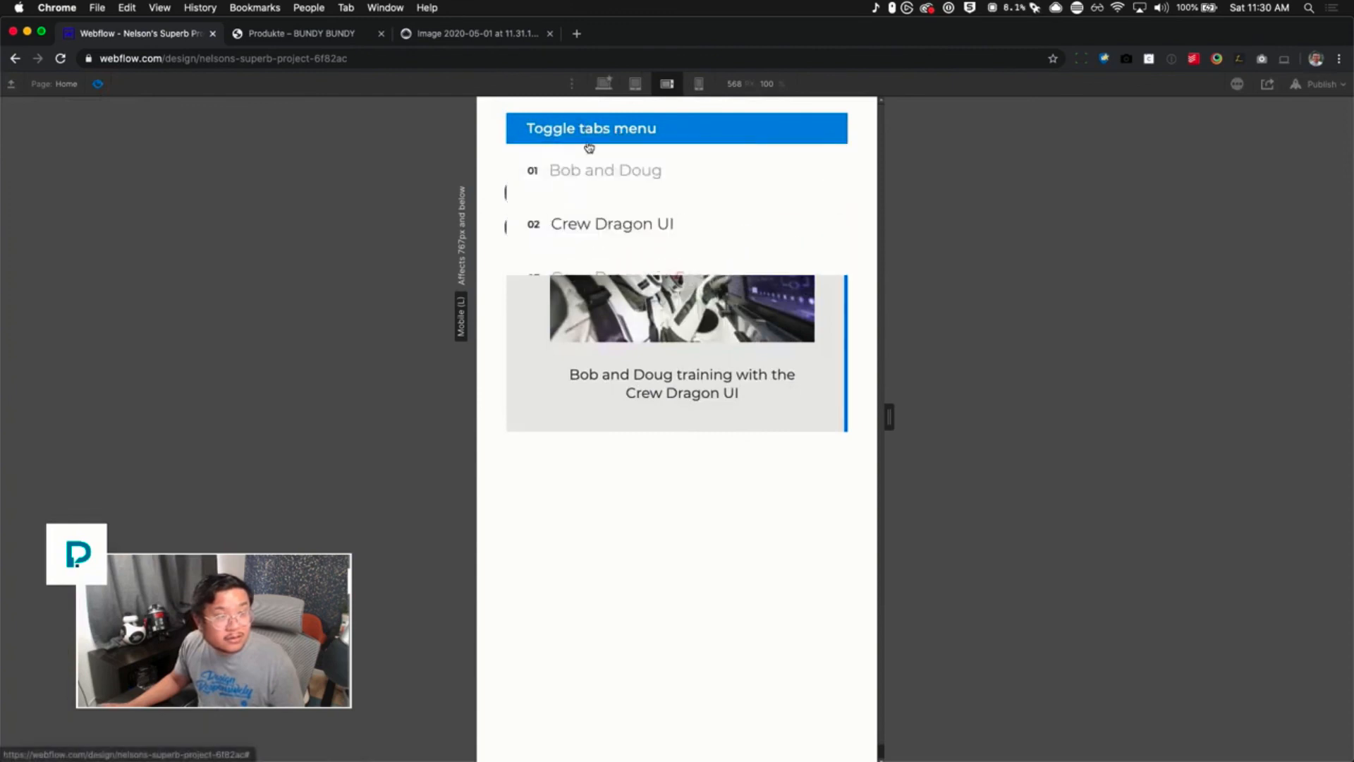
{"action": "left_click", "coordinate": [584, 281]}
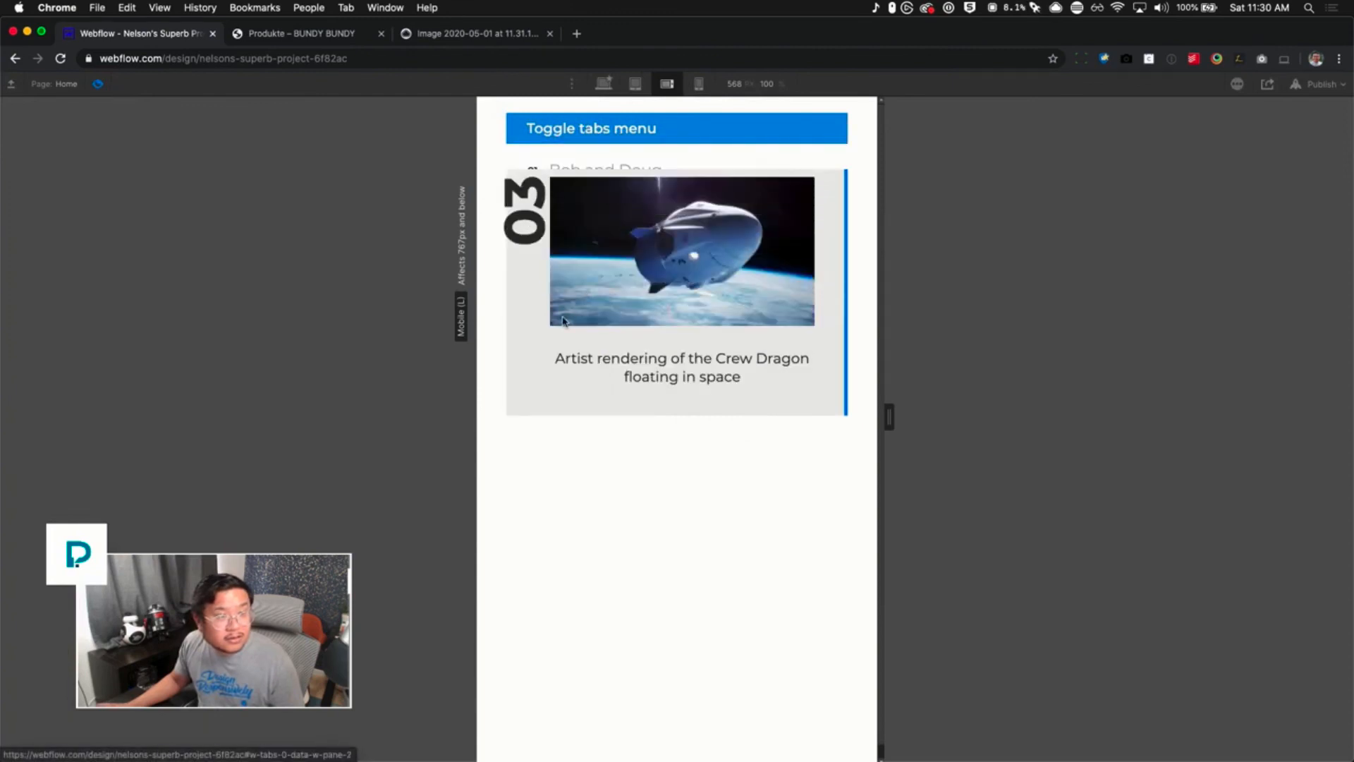
{"action": "left_click", "coordinate": [573, 127]}
{"action": "left_click", "coordinate": [586, 171]}
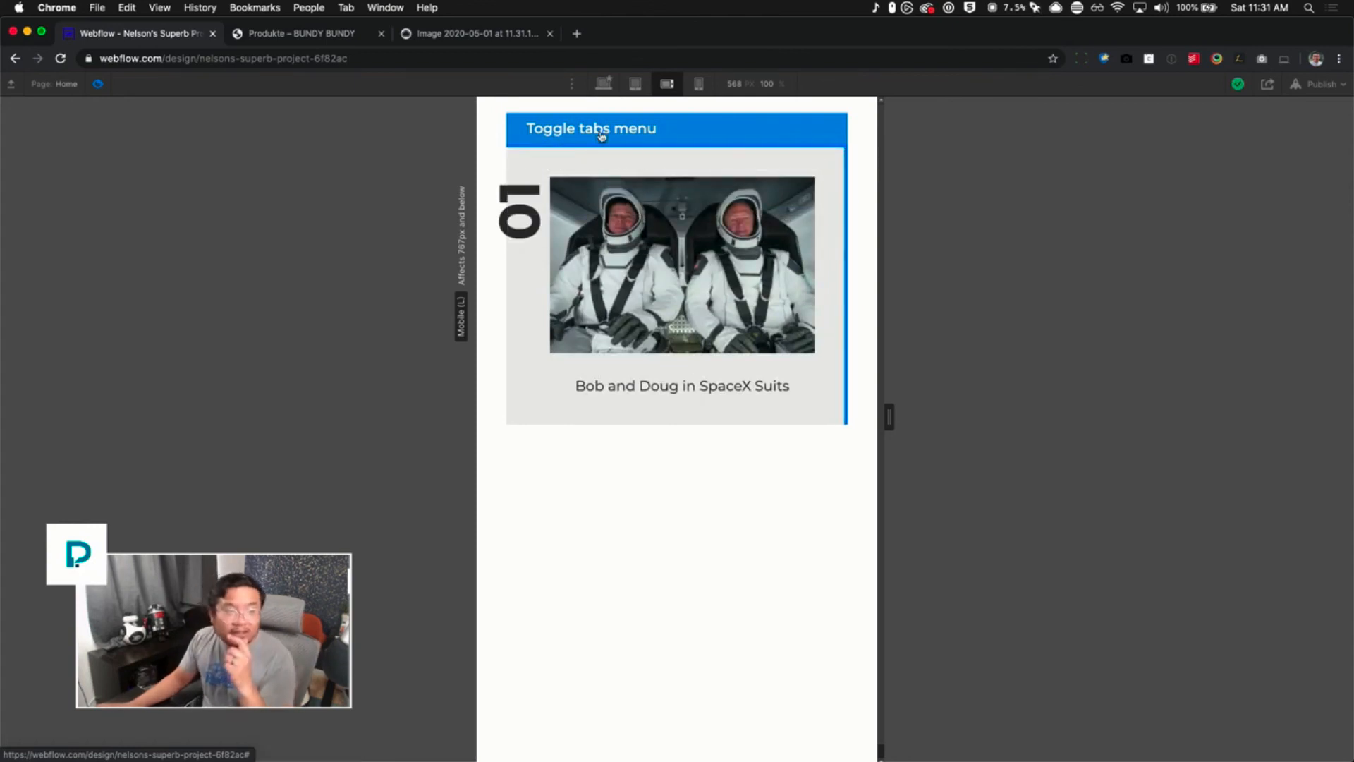
{"action": "left_click", "coordinate": [604, 134]}
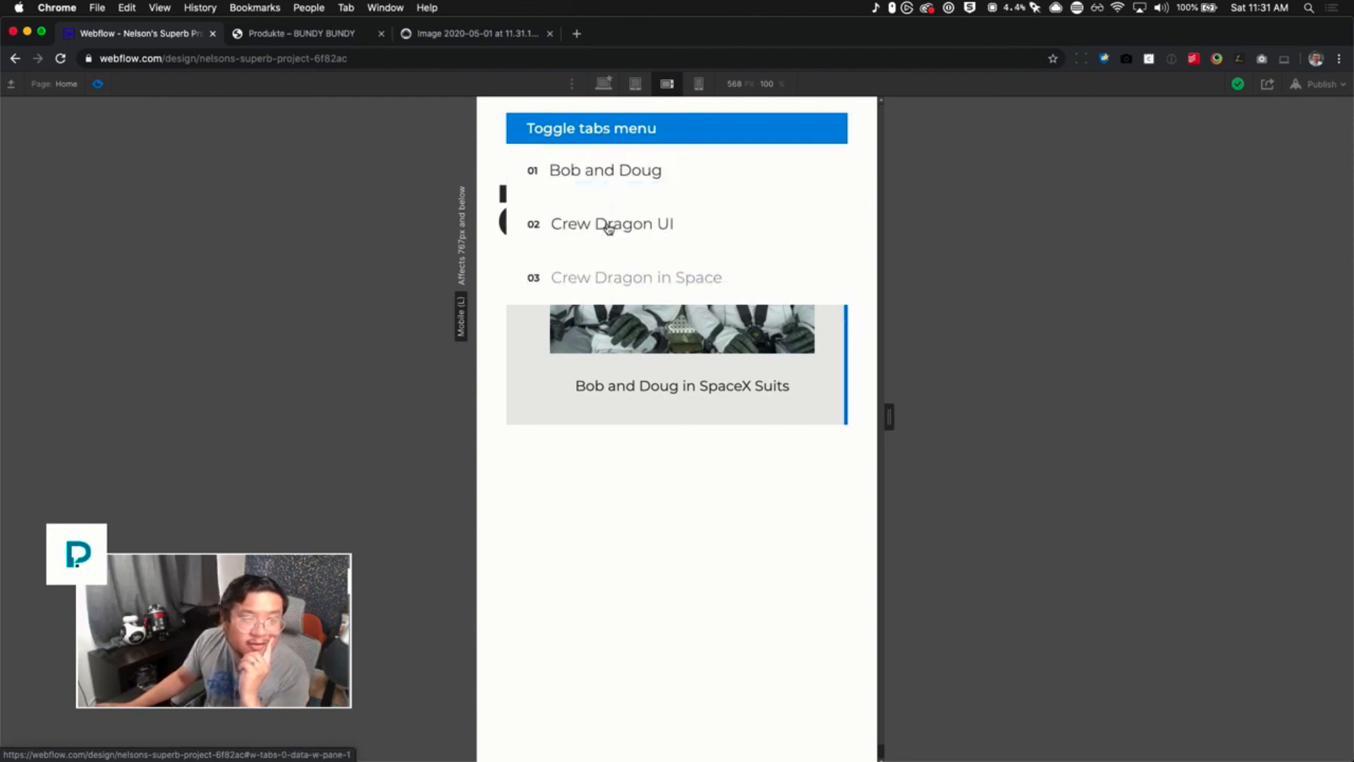
{"action": "left_click", "coordinate": [608, 225]}
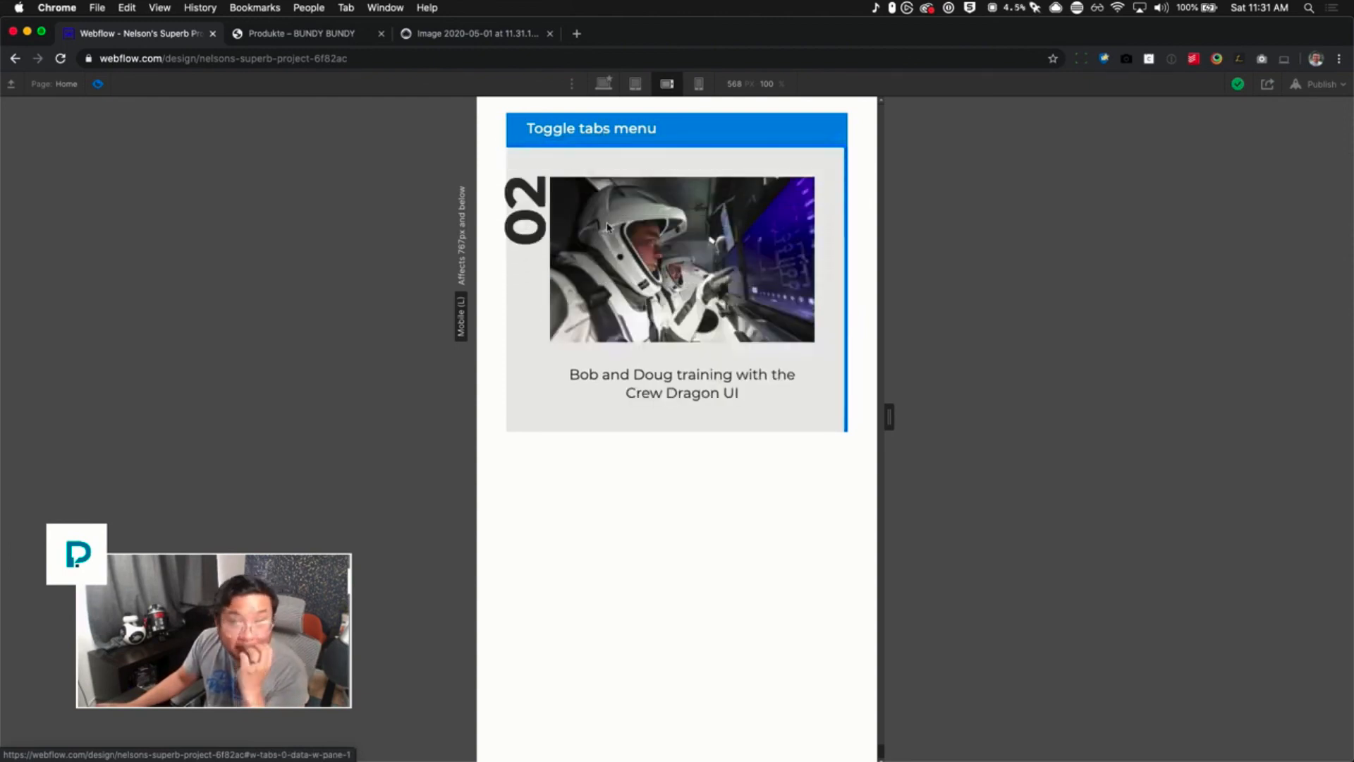
{"action": "left_click", "coordinate": [614, 136]}
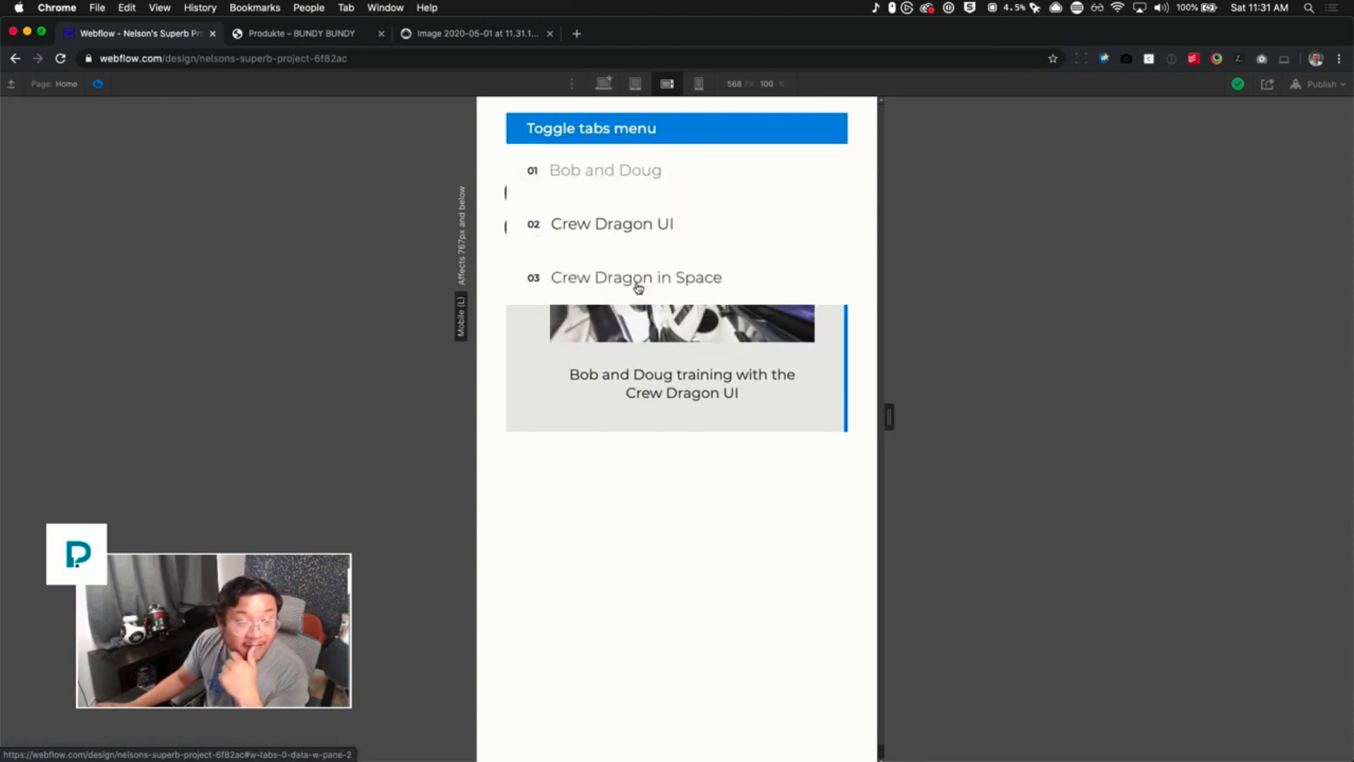
{"action": "left_click", "coordinate": [637, 285]}
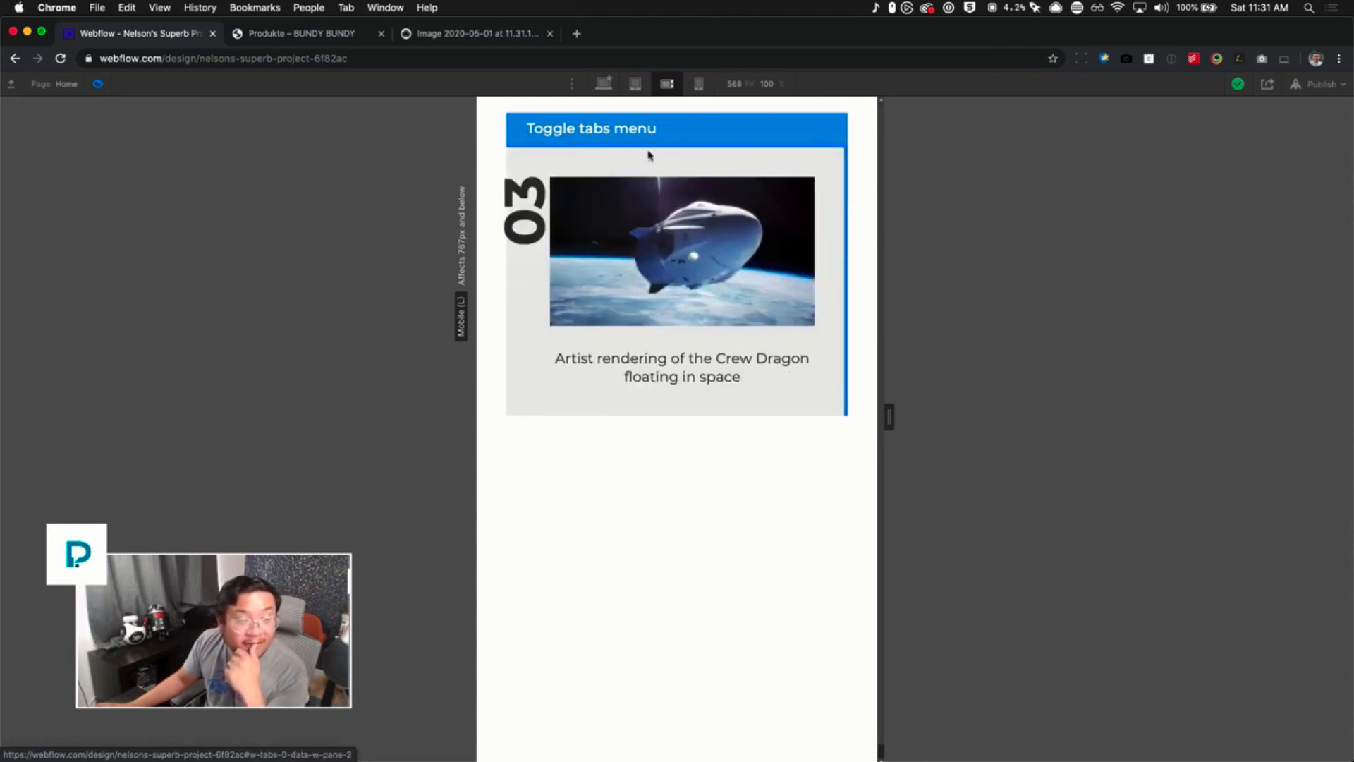
{"action": "left_click", "coordinate": [648, 146]}
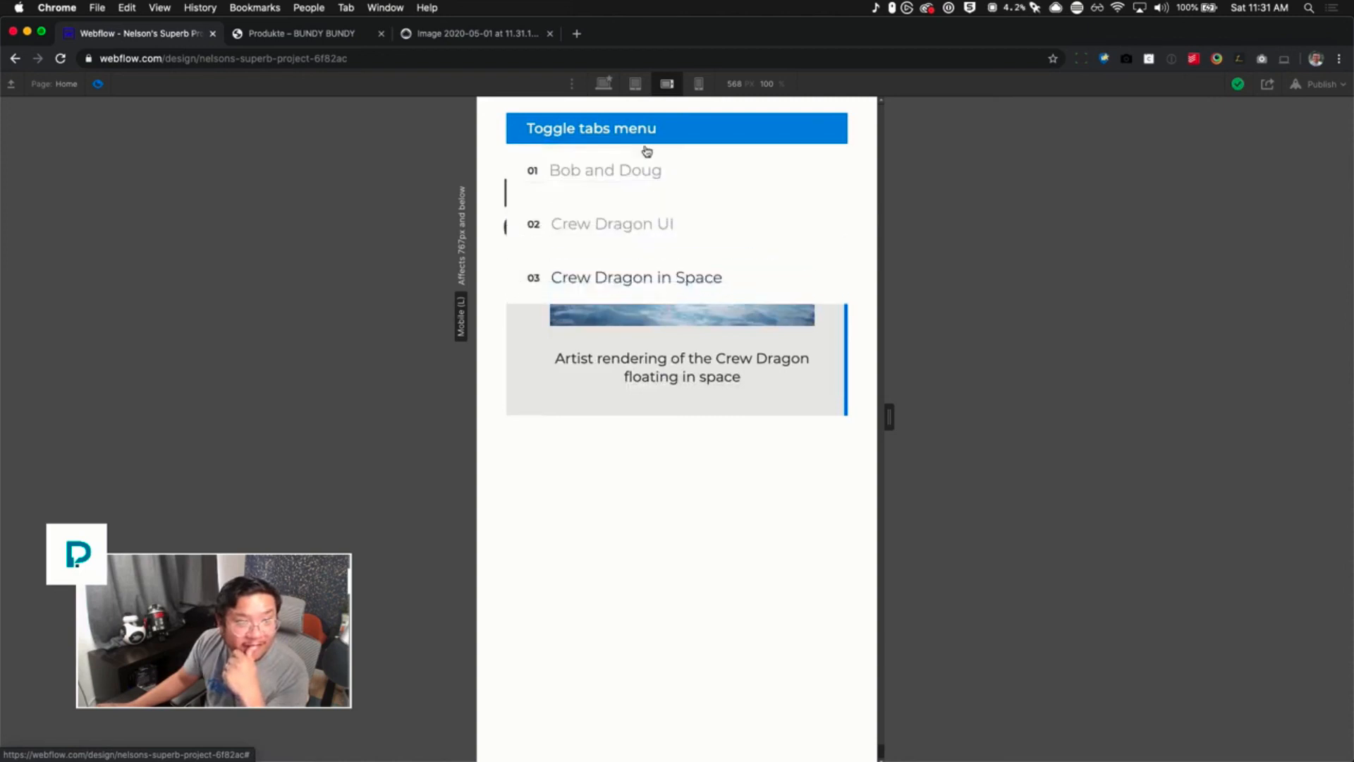
Choose Bob and Doug from the opened tabs menu, check the desktop layout in preview, and return to editing
{"action": "left_click", "coordinate": [640, 172]}
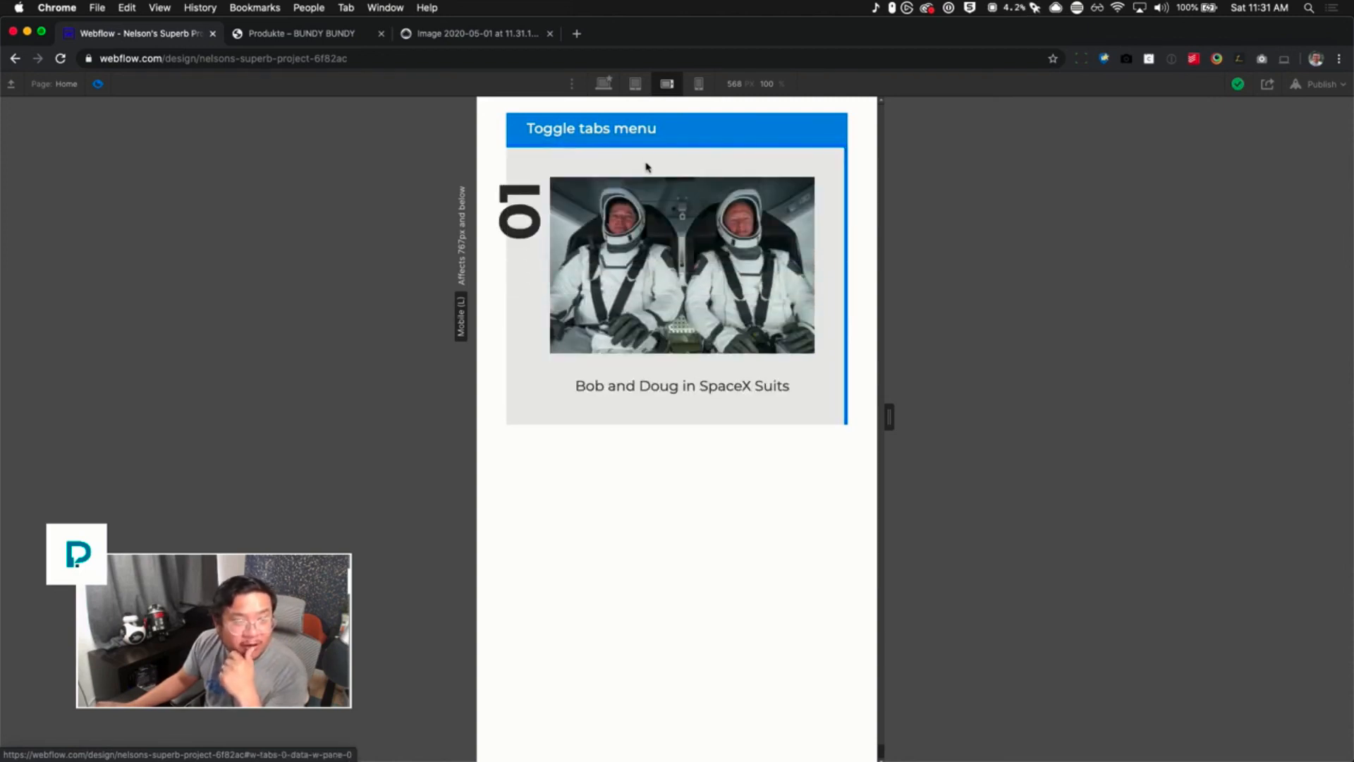
{"action": "left_click", "coordinate": [604, 83]}
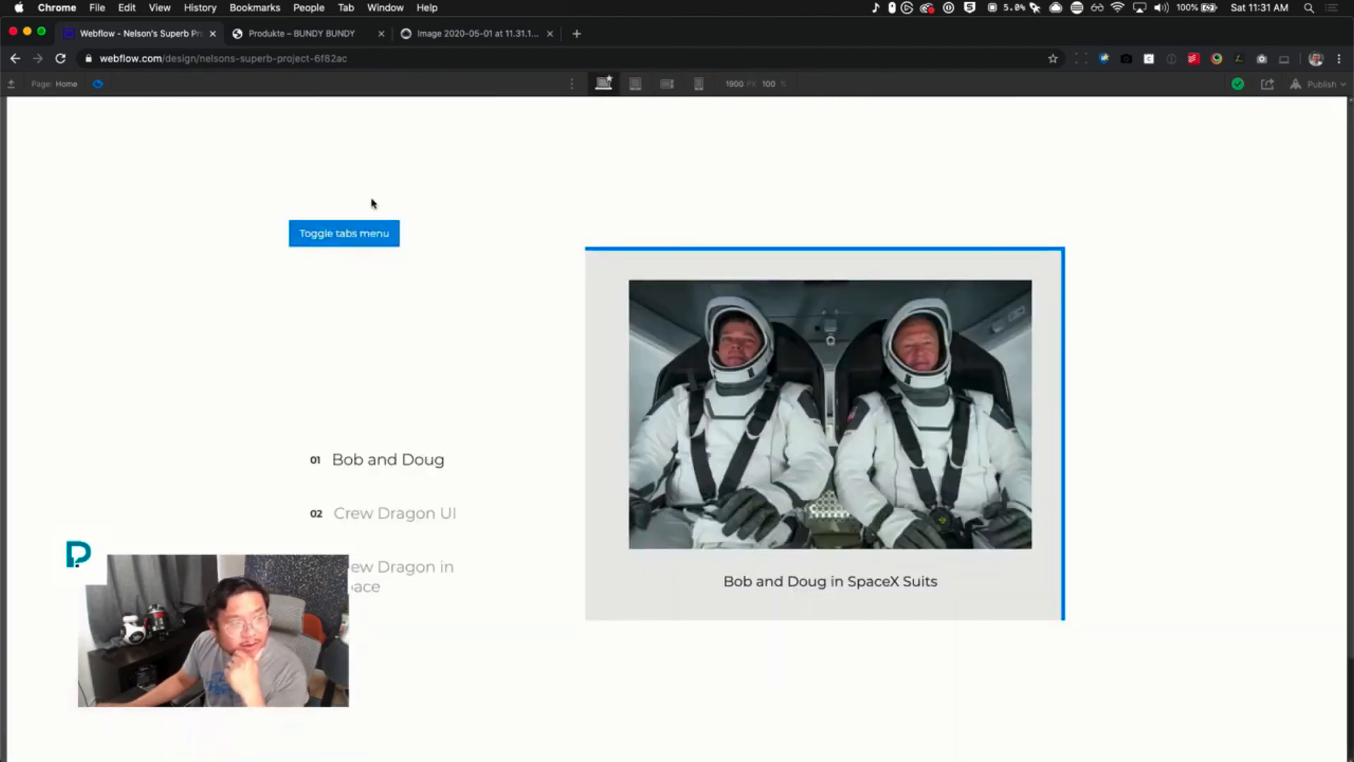
{"action": "left_click", "coordinate": [98, 84]}
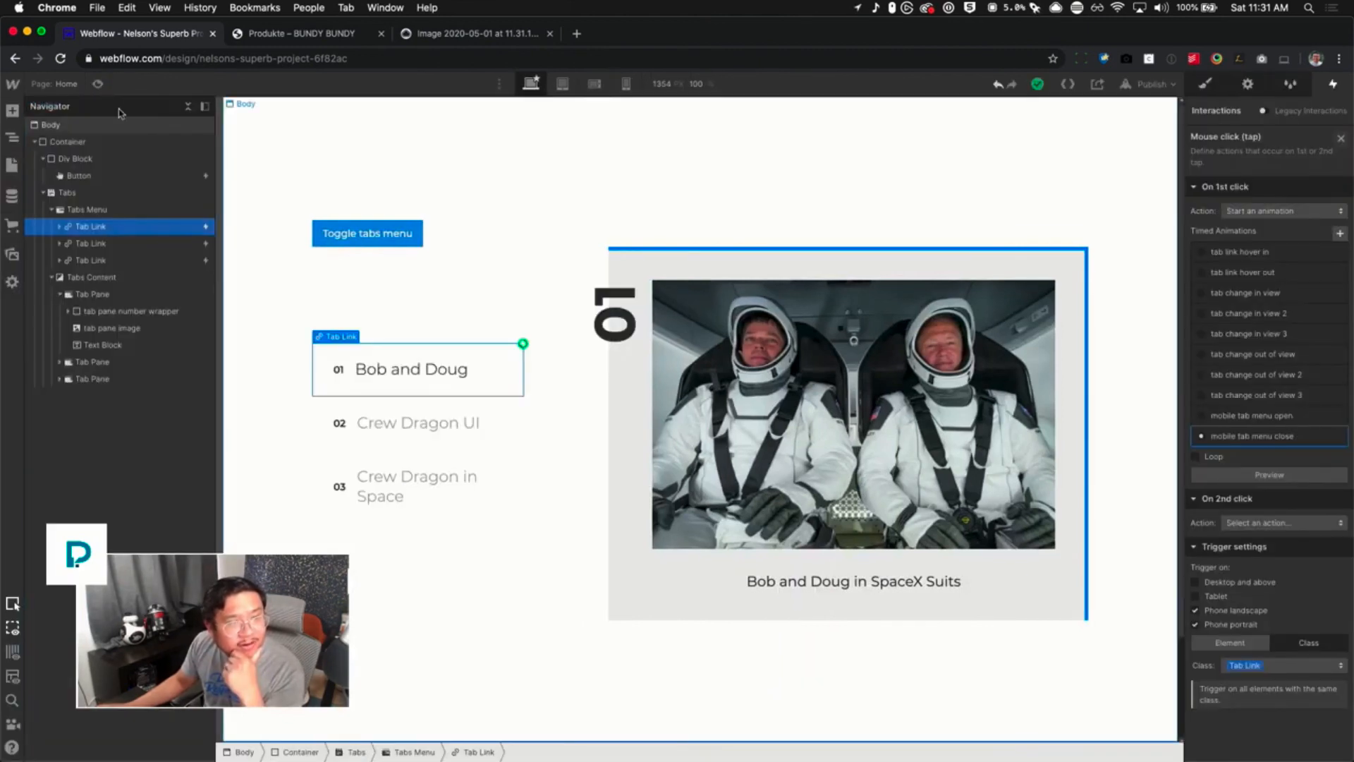
Set the display of the Div Block holding the "Toggle tabs menu" button to none on the desktop breakpoint
{"action": "left_click", "coordinate": [106, 209]}
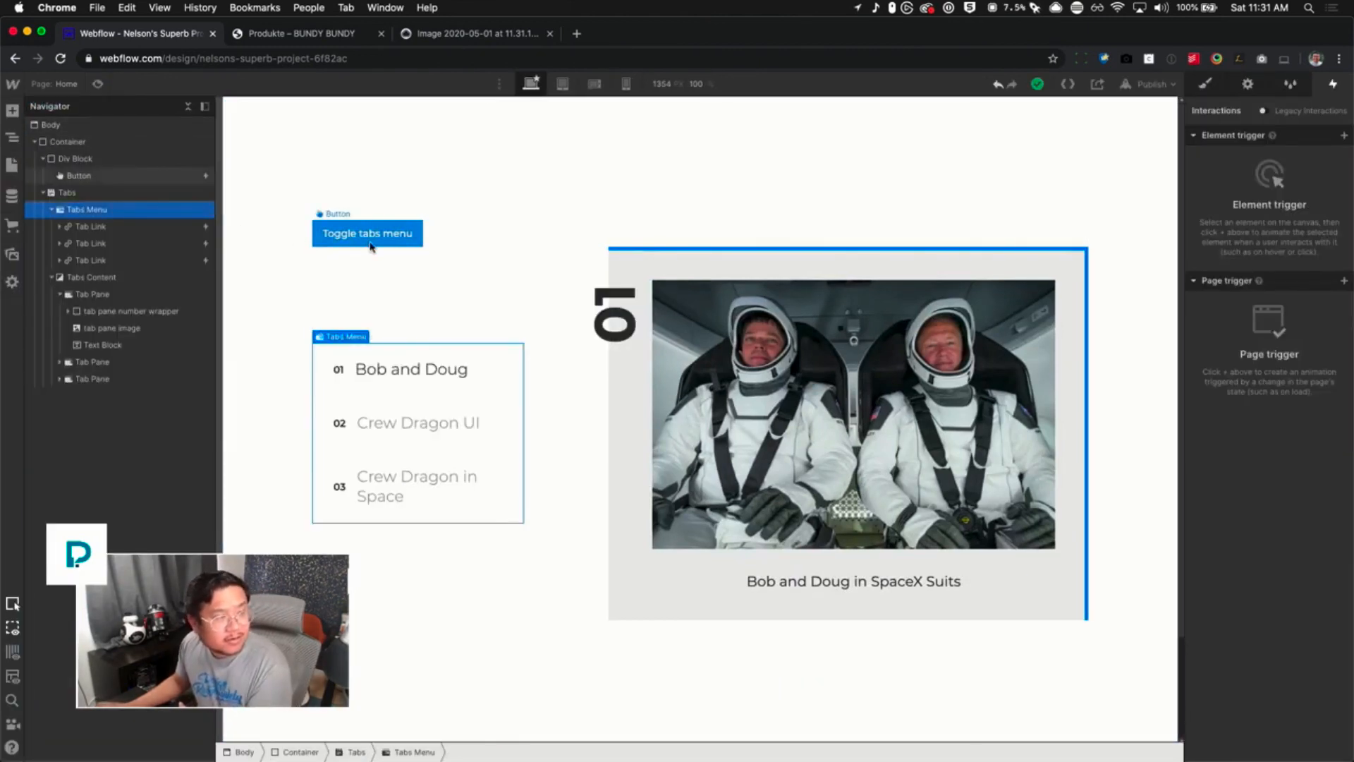
{"action": "left_click", "coordinate": [437, 234]}
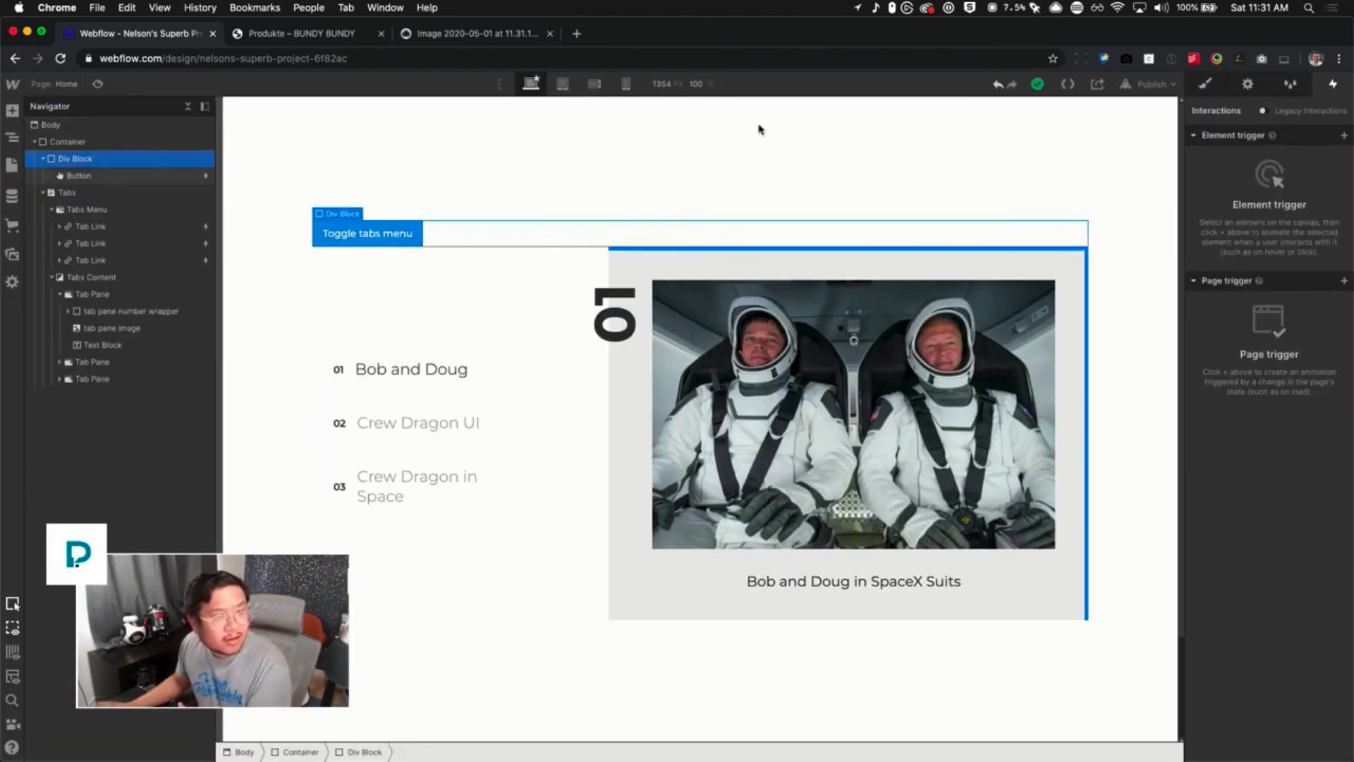
{"action": "left_click", "coordinate": [1205, 84]}
{"action": "left_click", "coordinate": [1339, 213]}
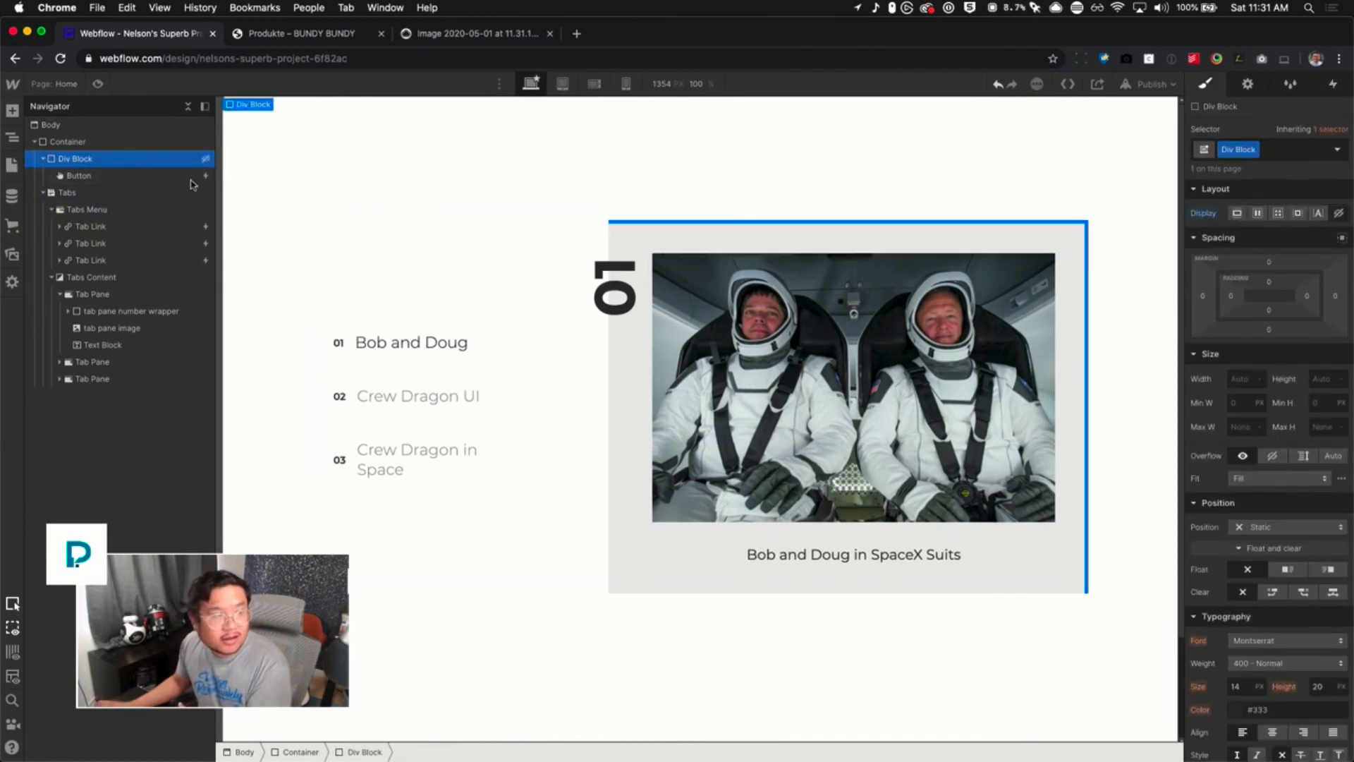
Set the toggle button's Div Block to display as block on the mobile landscape breakpoint
{"action": "left_click", "coordinate": [563, 84]}
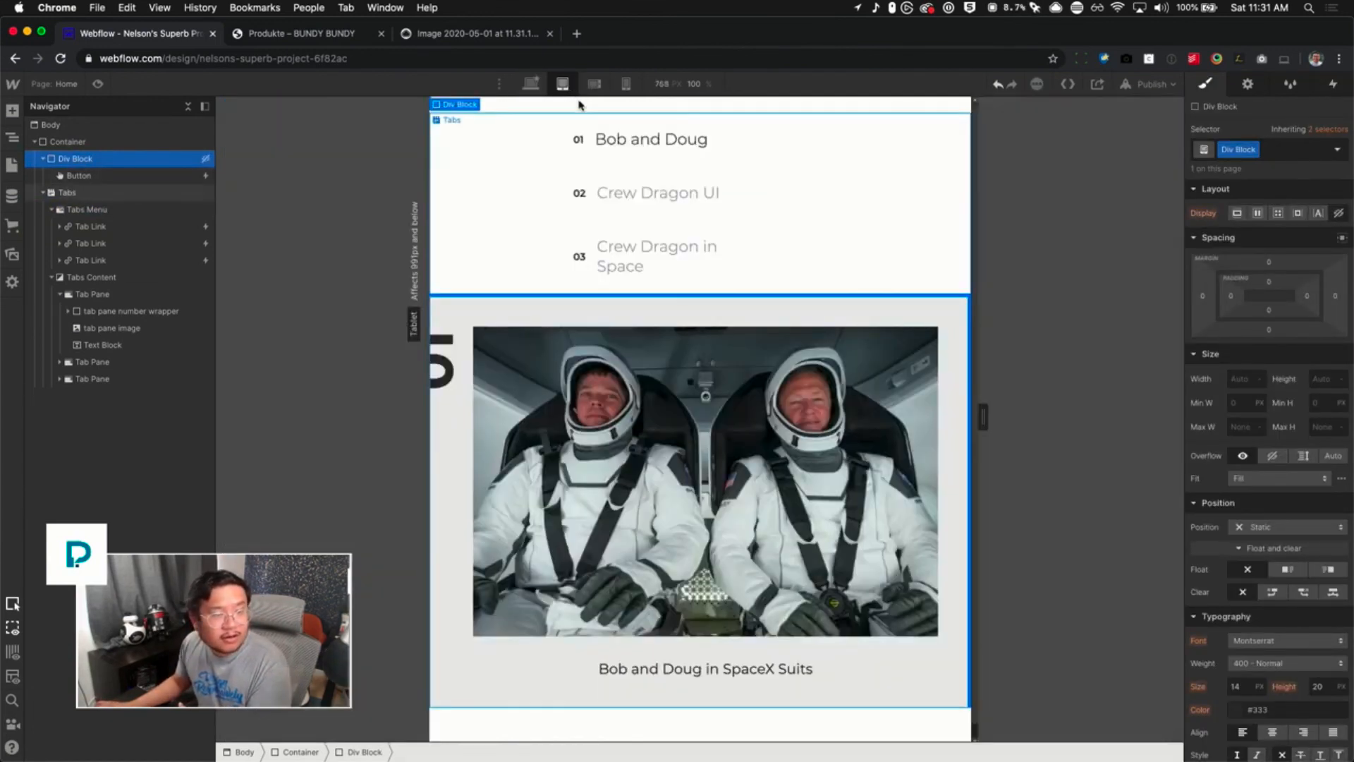
{"action": "left_click", "coordinate": [595, 84]}
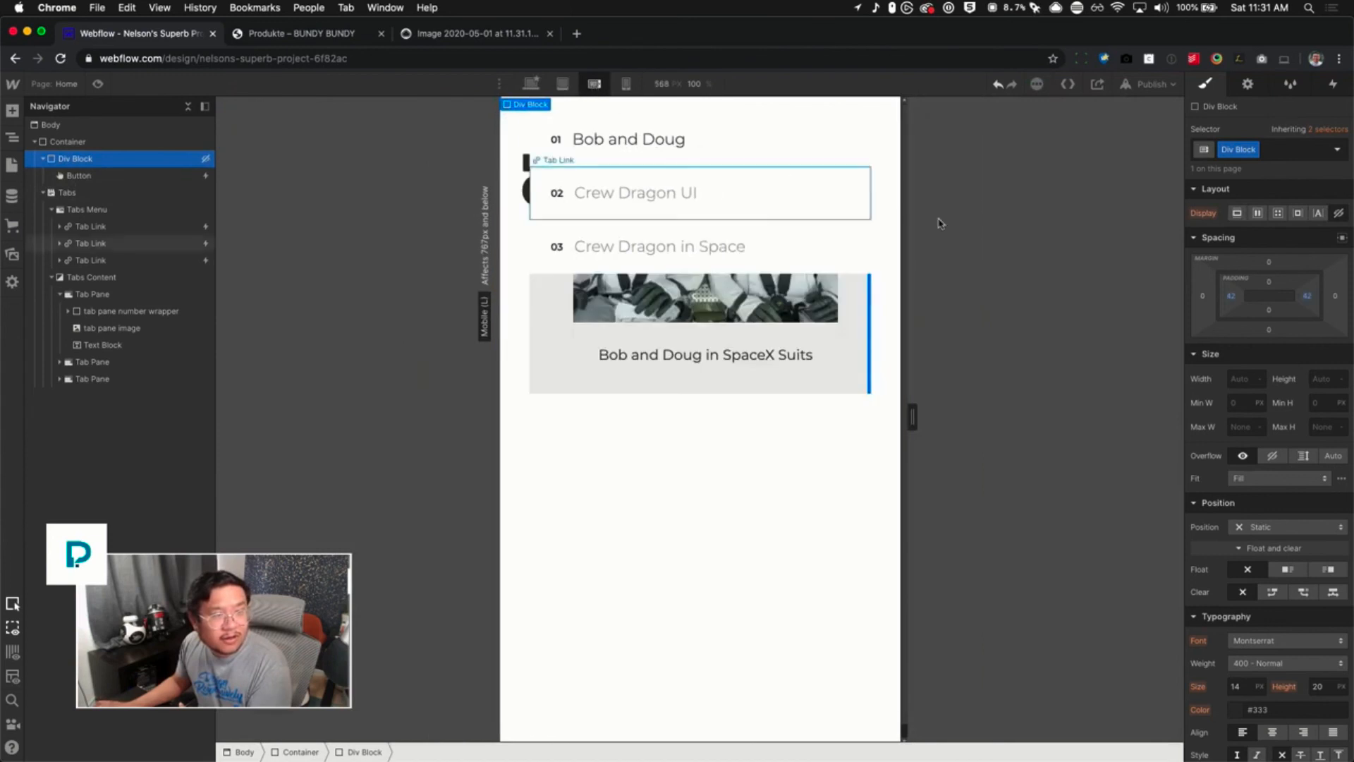
{"action": "left_click", "coordinate": [1237, 213]}
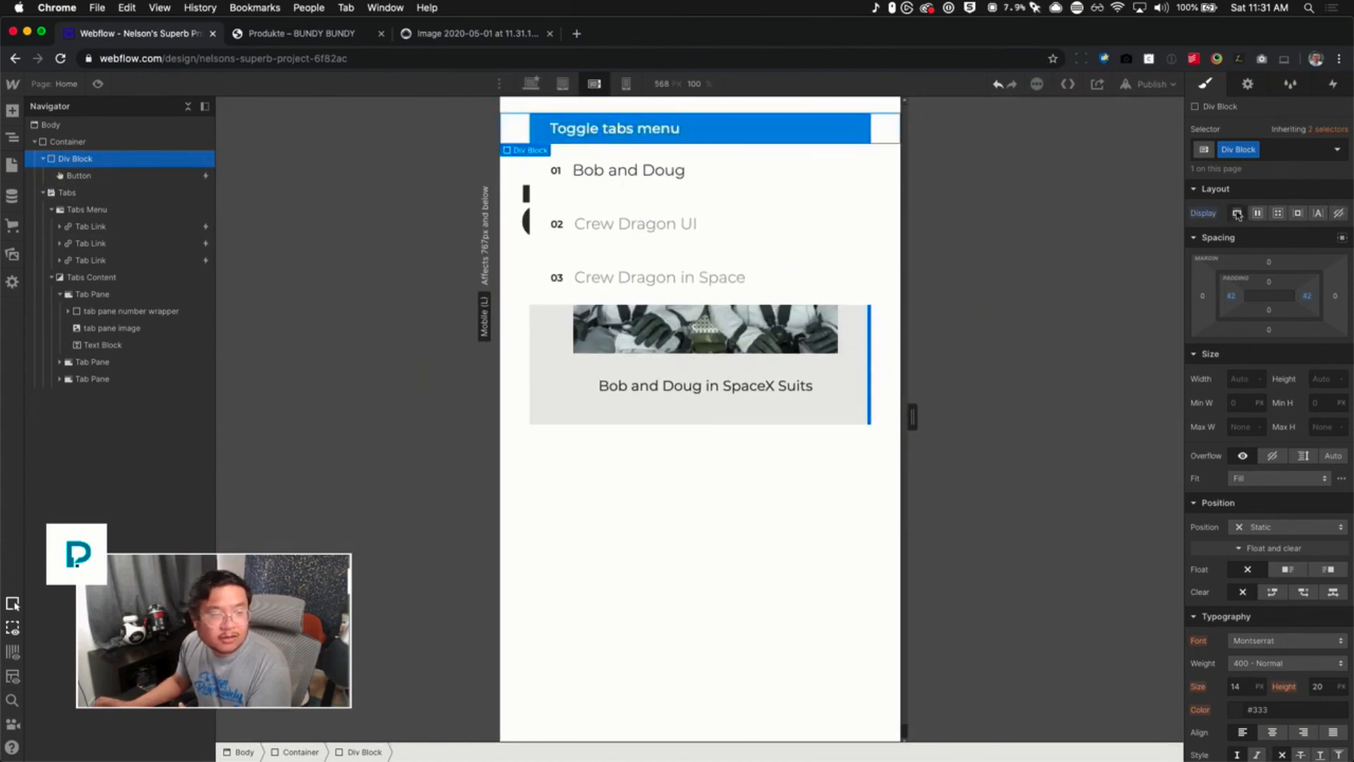